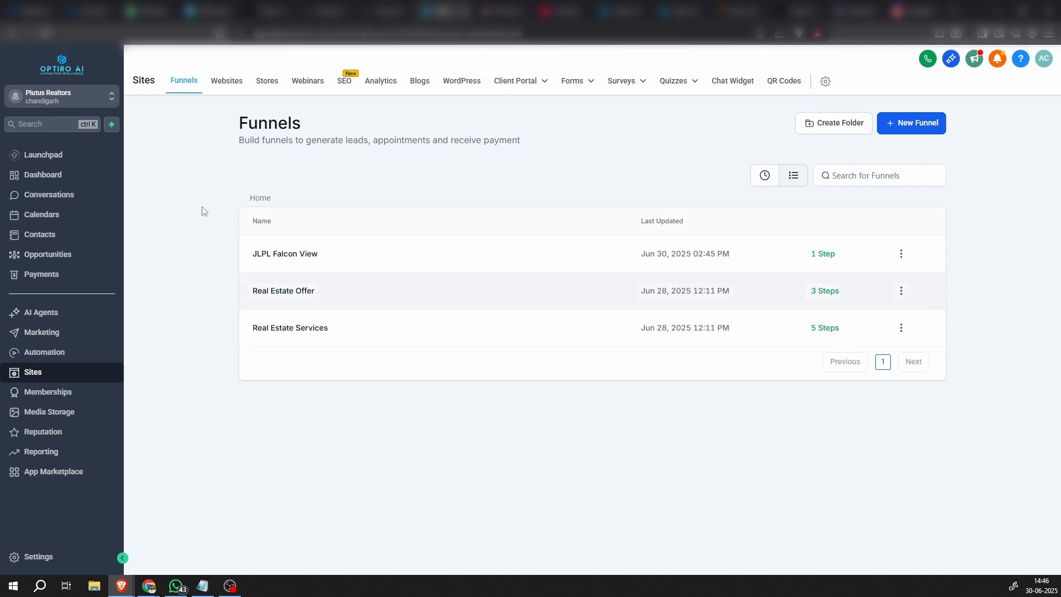
{"action": "left_click", "coordinate": [908, 123]}
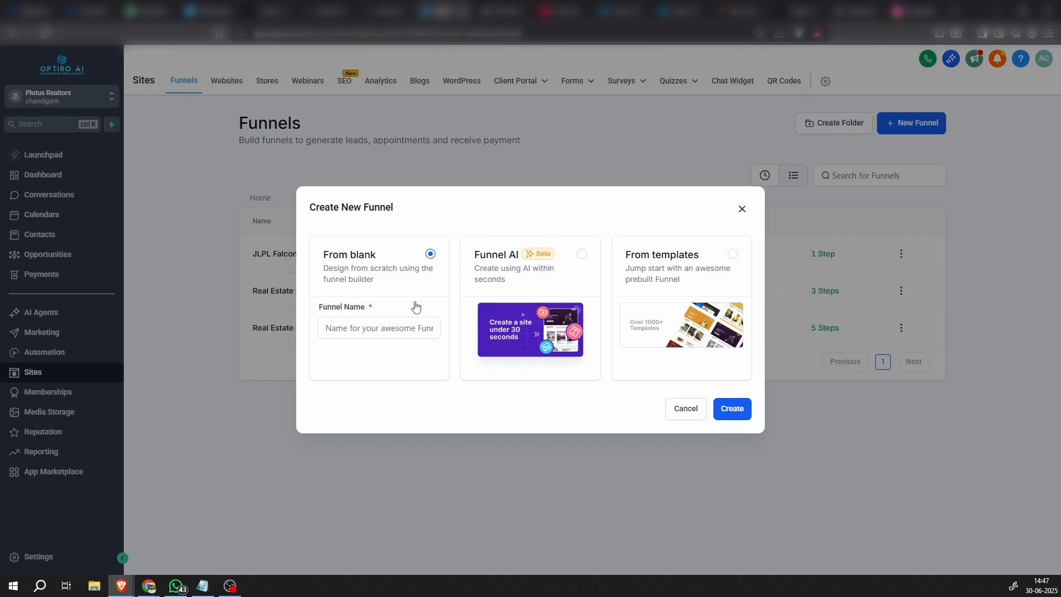
{"action": "left_click", "coordinate": [375, 335]}
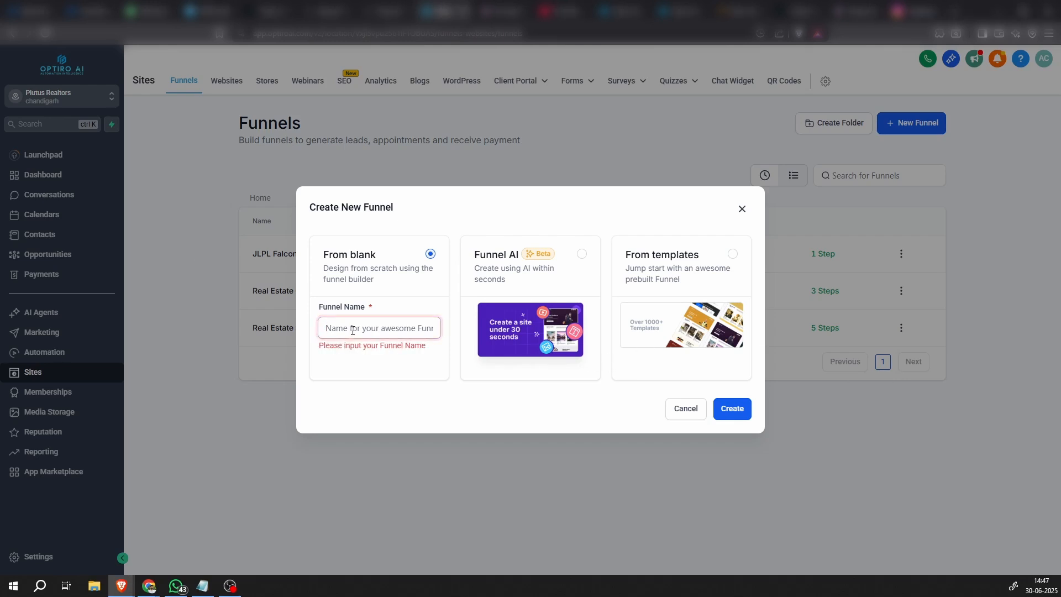
{"action": "type", "text": "JLPL Falcon View"}
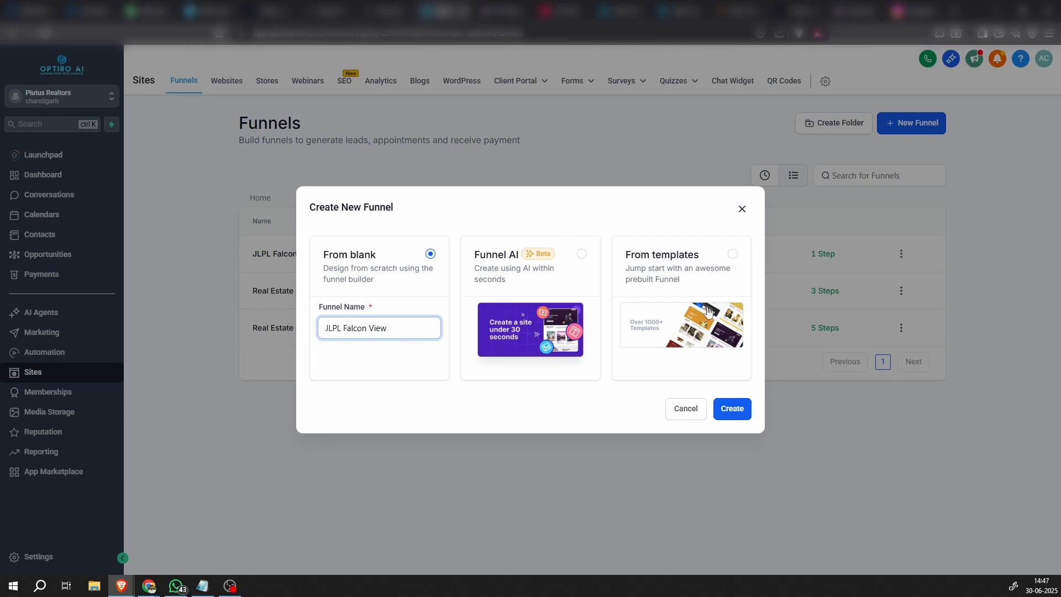
{"action": "left_click", "coordinate": [740, 211]}
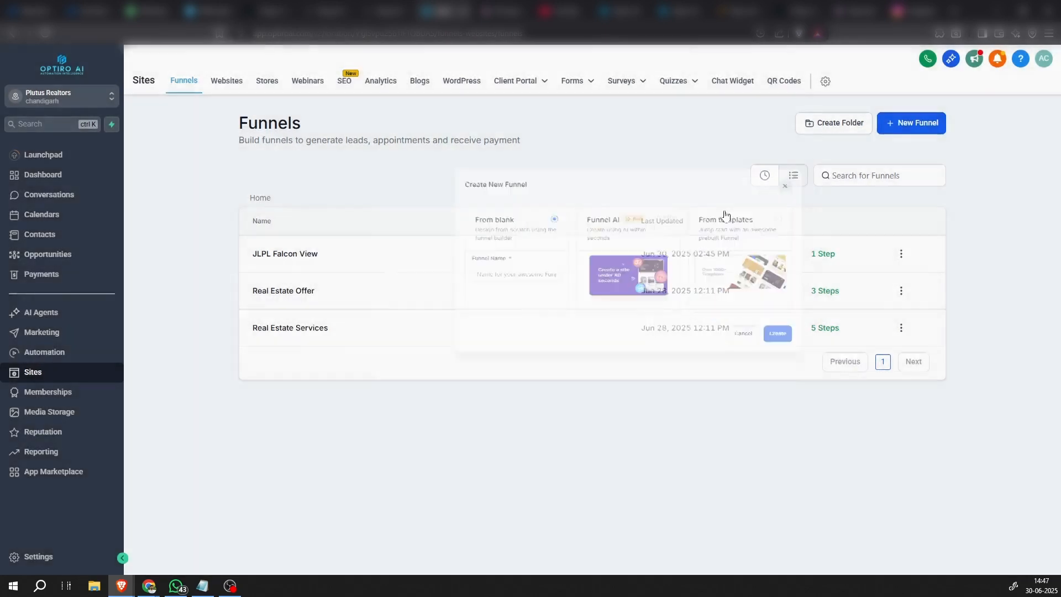
Open the existing JLPL Falcon View funnel
{"action": "left_click", "coordinate": [287, 255]}
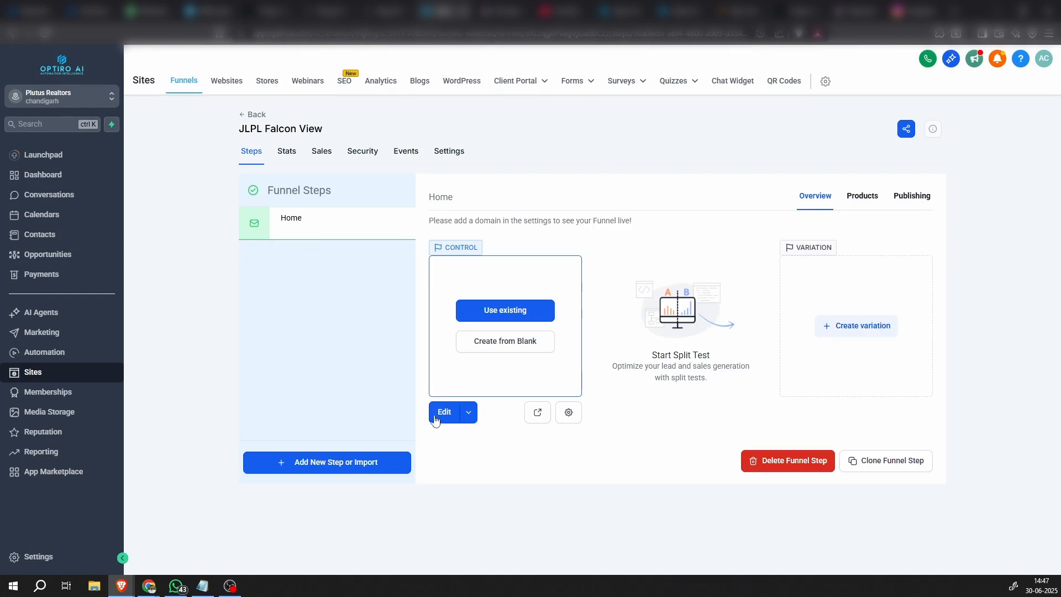
{"action": "left_click", "coordinate": [334, 464]}
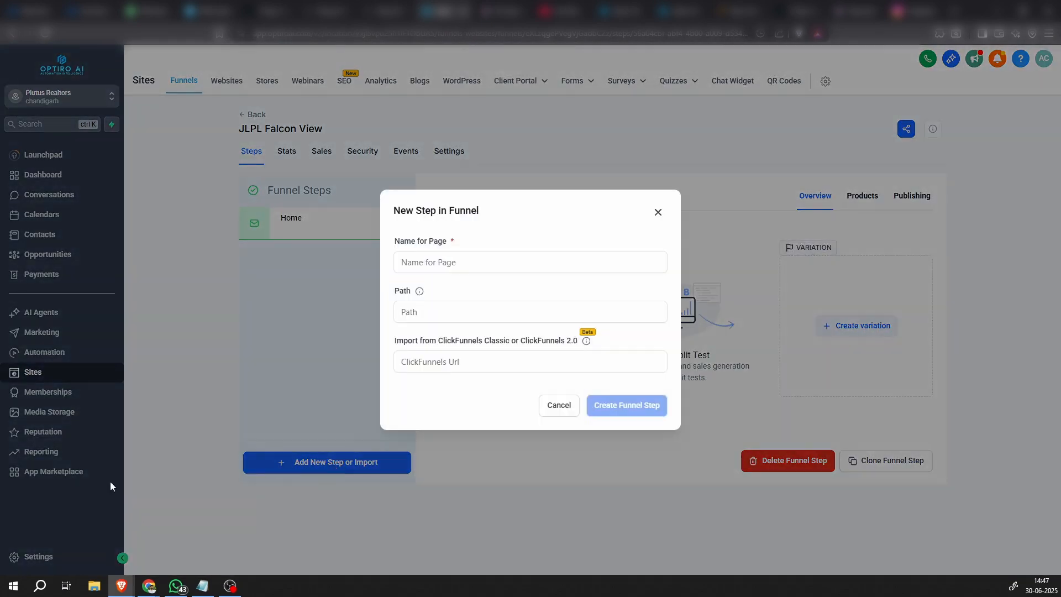
{"action": "left_click", "coordinate": [506, 257]}
{"action": "type", "text": "Home"}
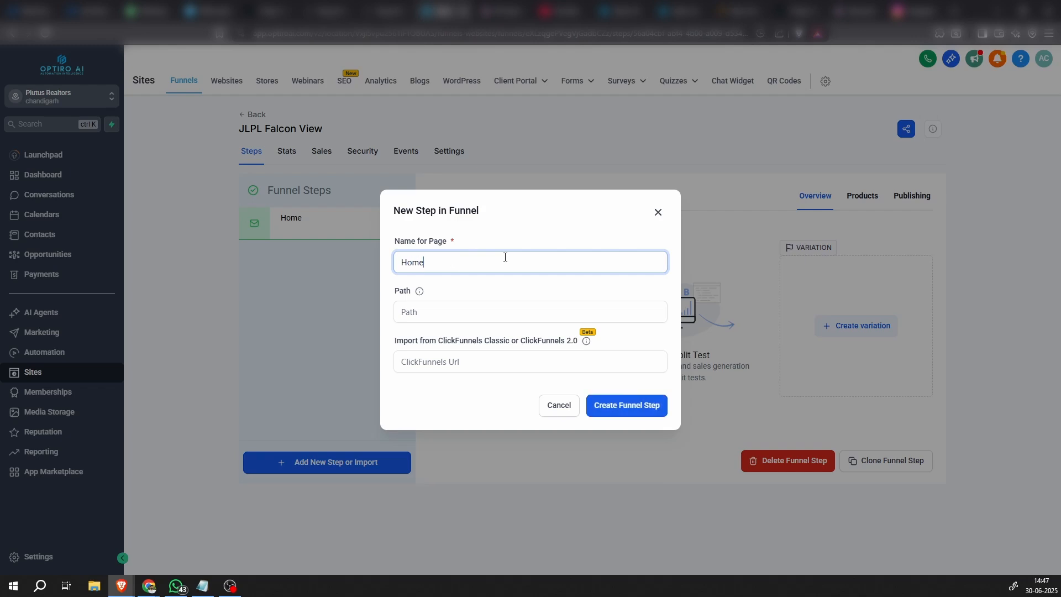
{"action": "left_click", "coordinate": [418, 316]}
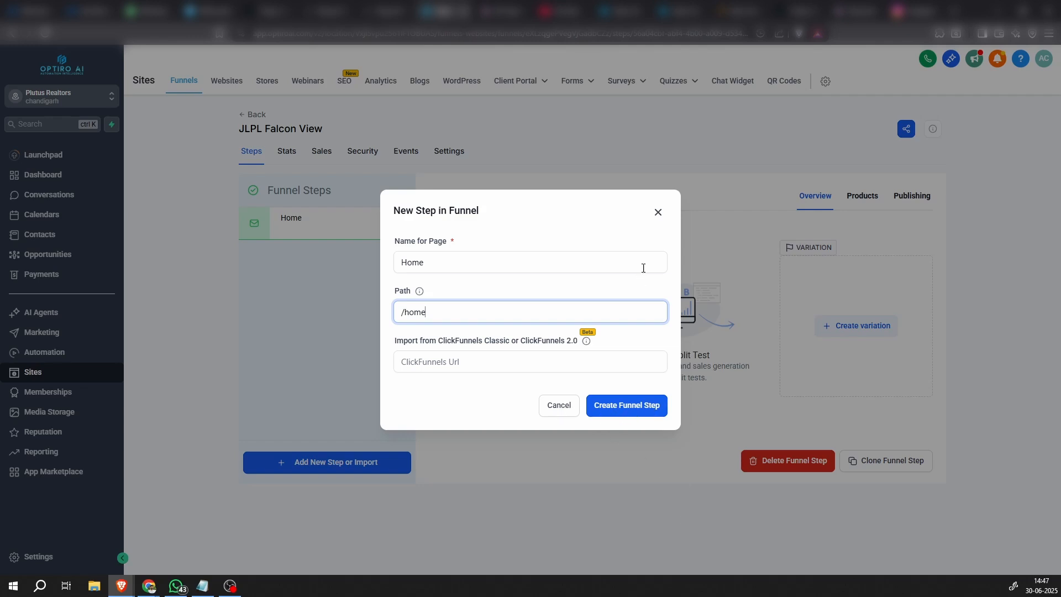
{"action": "left_click", "coordinate": [658, 212]}
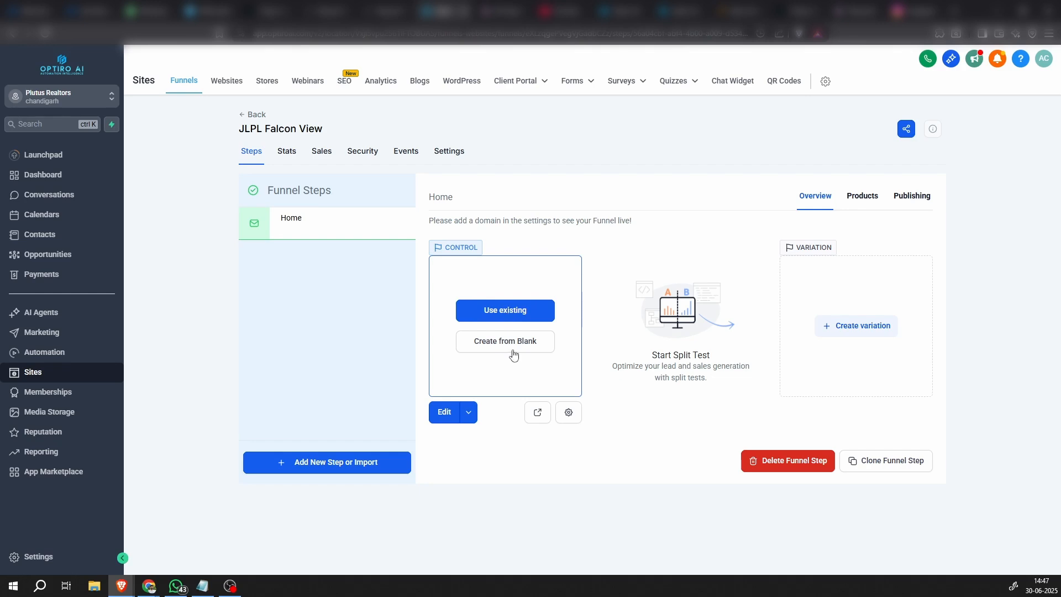
{"action": "left_click", "coordinate": [497, 310]}
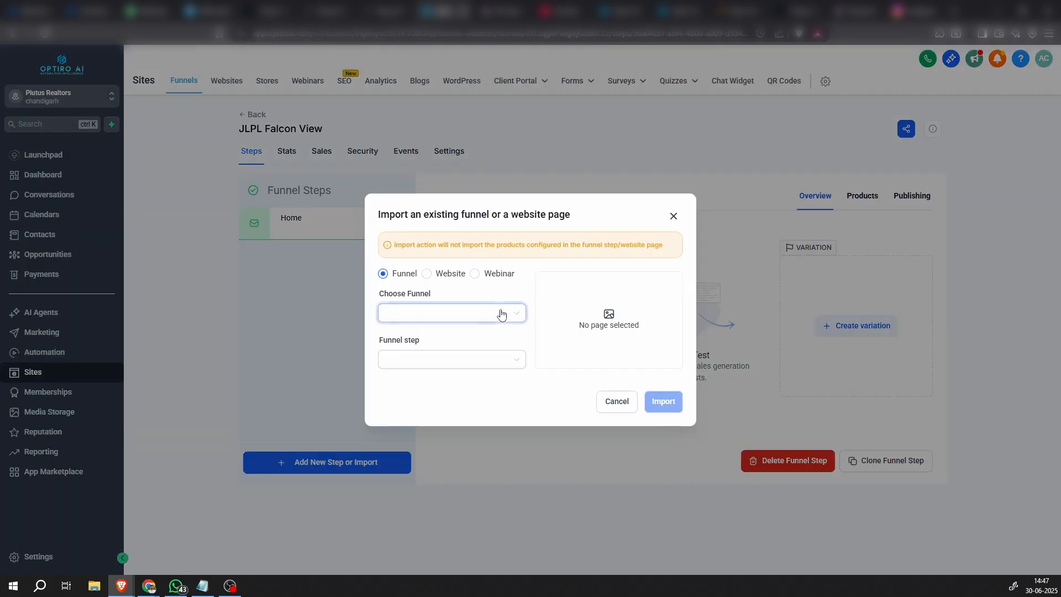
{"action": "left_click", "coordinate": [448, 309]}
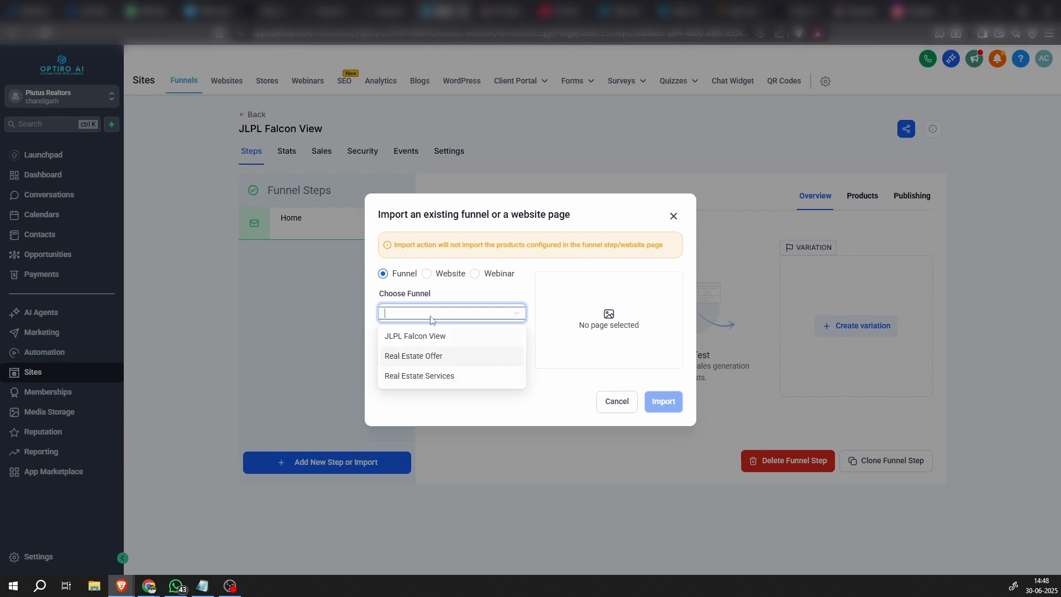
{"action": "left_click", "coordinate": [449, 276]}
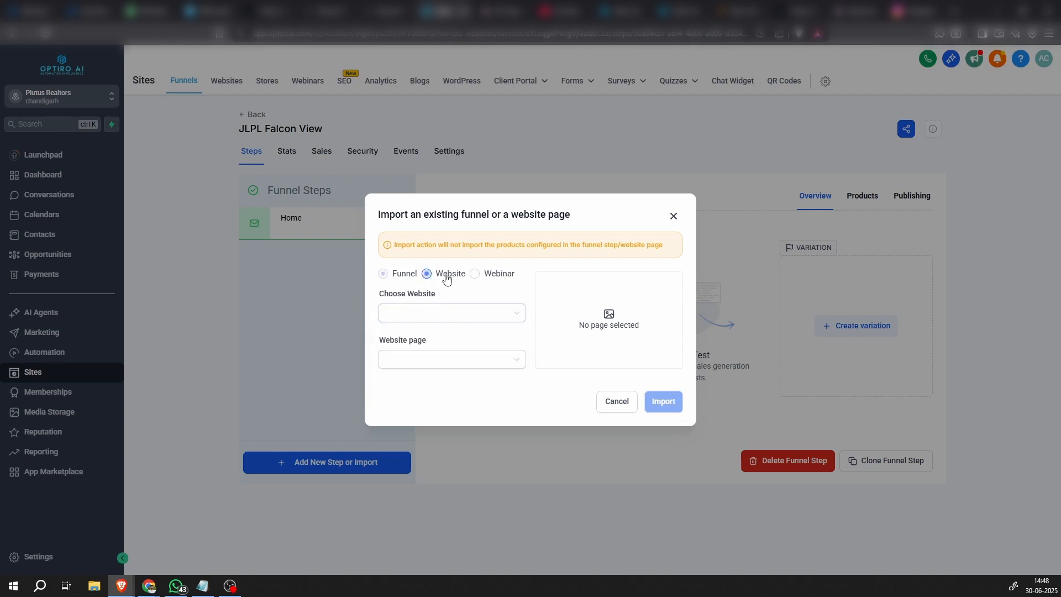
{"action": "left_click", "coordinate": [447, 323]}
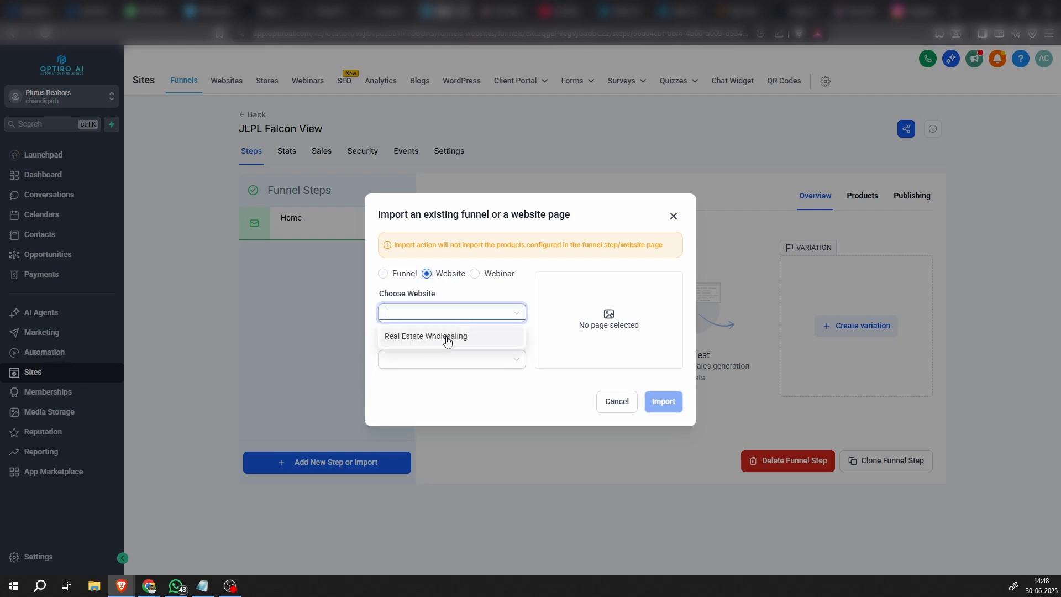
{"action": "left_click", "coordinate": [439, 338]}
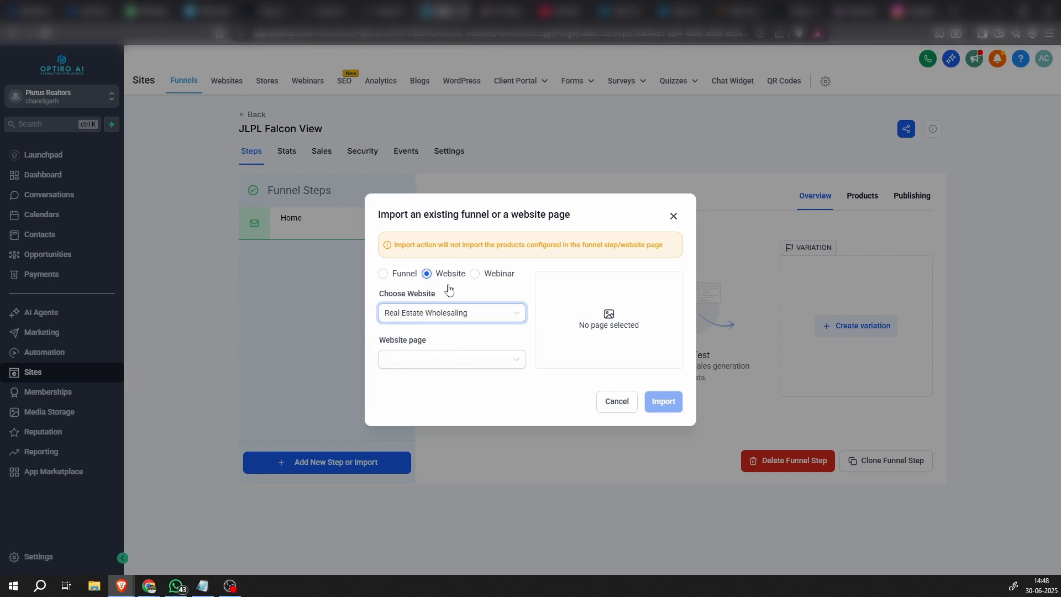
{"action": "left_click", "coordinate": [400, 275]}
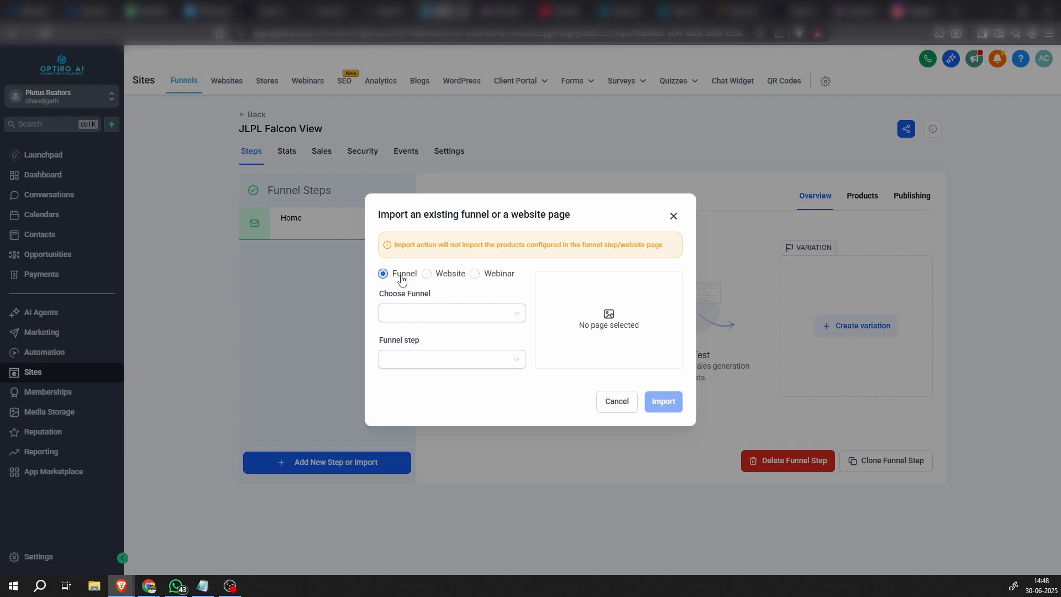
{"action": "left_click", "coordinate": [442, 276]}
{"action": "left_click", "coordinate": [399, 277]}
{"action": "left_click", "coordinate": [429, 313]}
{"action": "left_click", "coordinate": [426, 357]}
{"action": "left_click", "coordinate": [425, 360]}
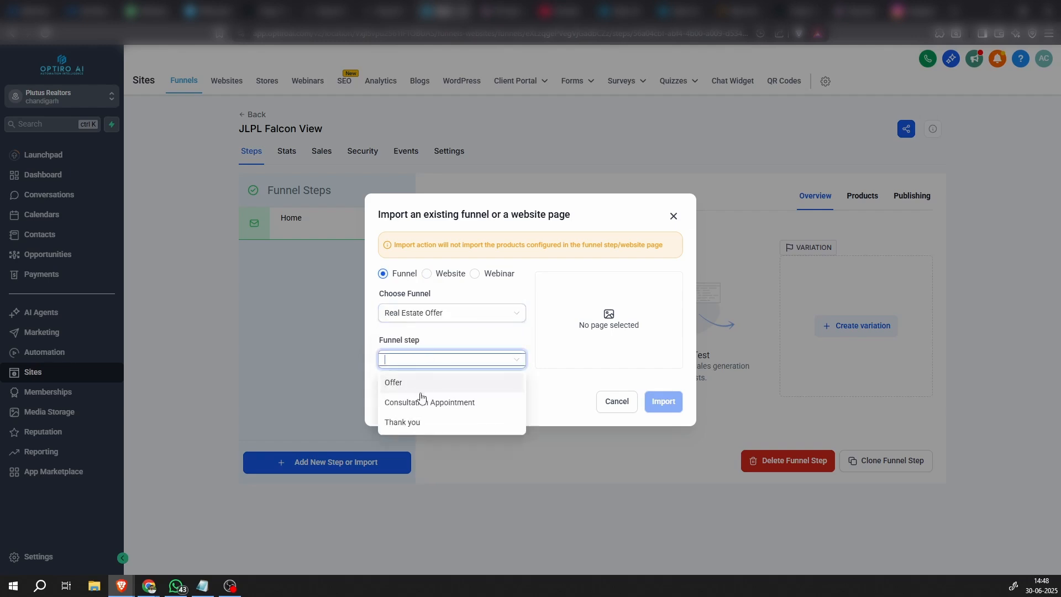
{"action": "left_click", "coordinate": [462, 339]}
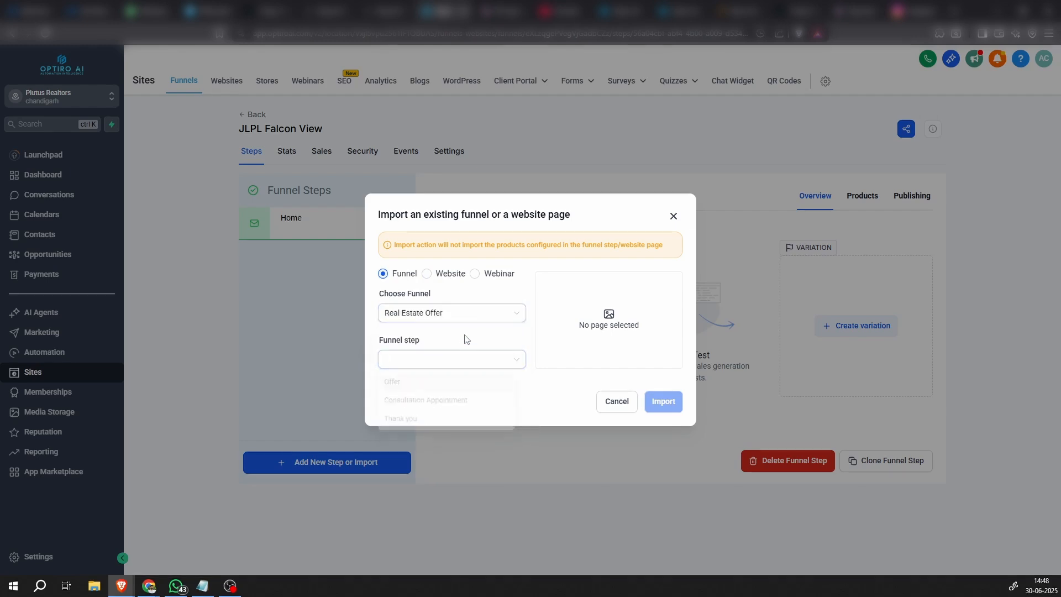
{"action": "left_click", "coordinate": [609, 402]}
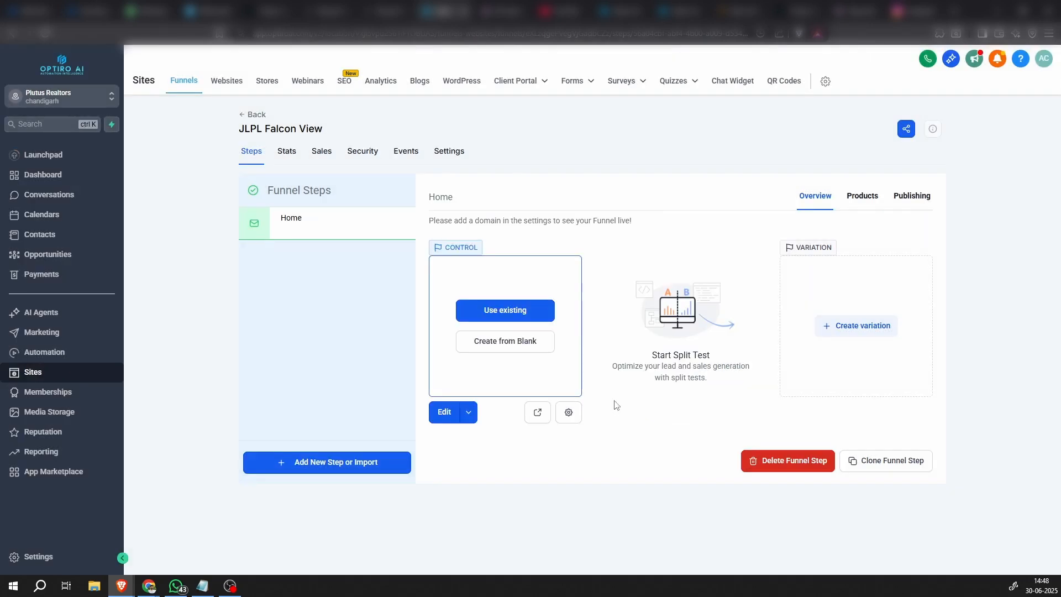
{"action": "left_click", "coordinate": [505, 313]}
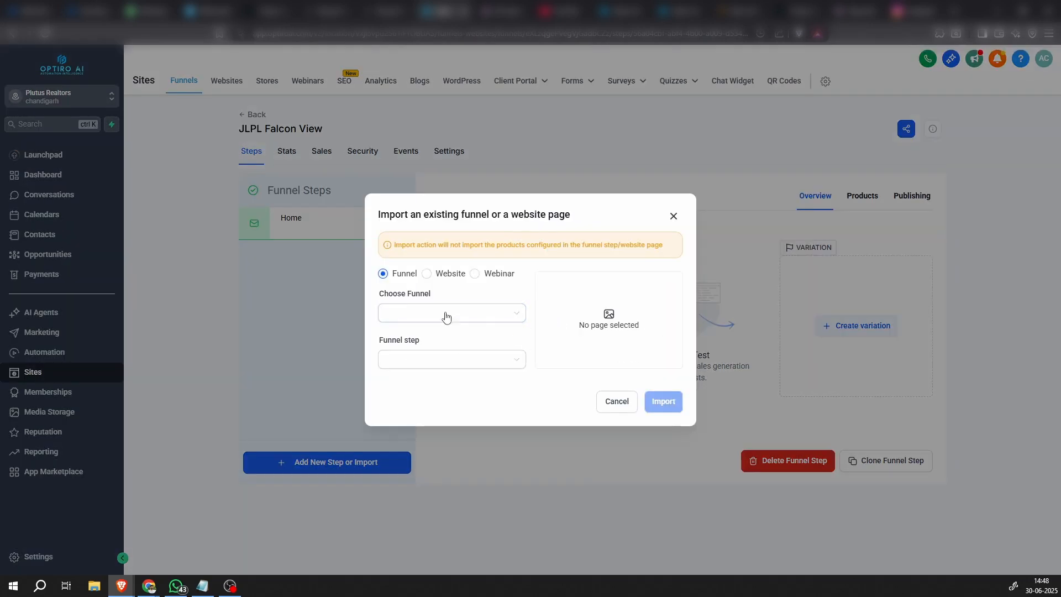
{"action": "left_click", "coordinate": [617, 402]}
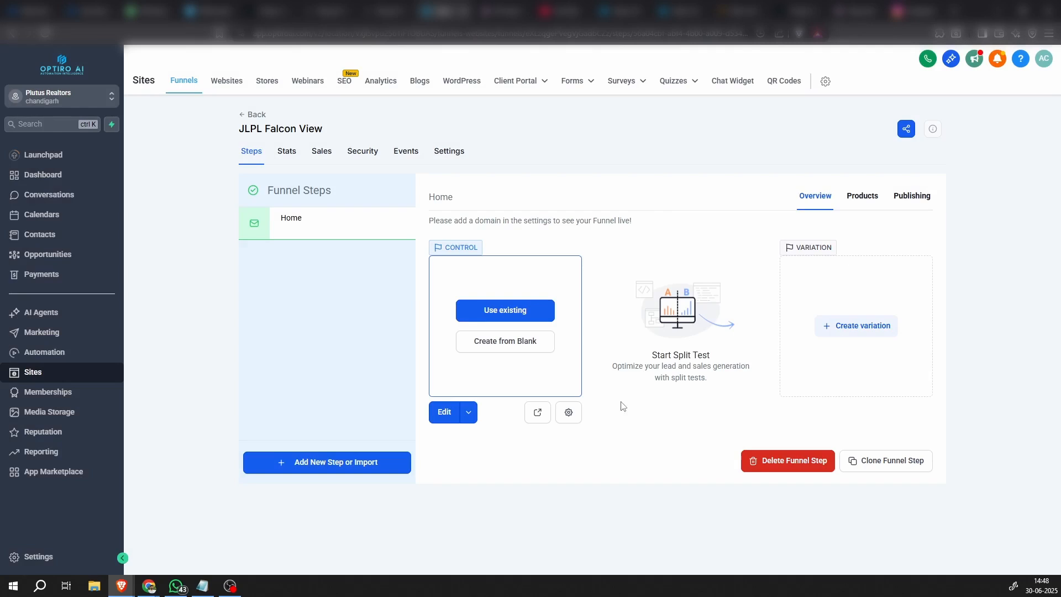
Create the Home step's control page from blank and add a Full Width section to its canvas
{"action": "left_click", "coordinate": [503, 342]}
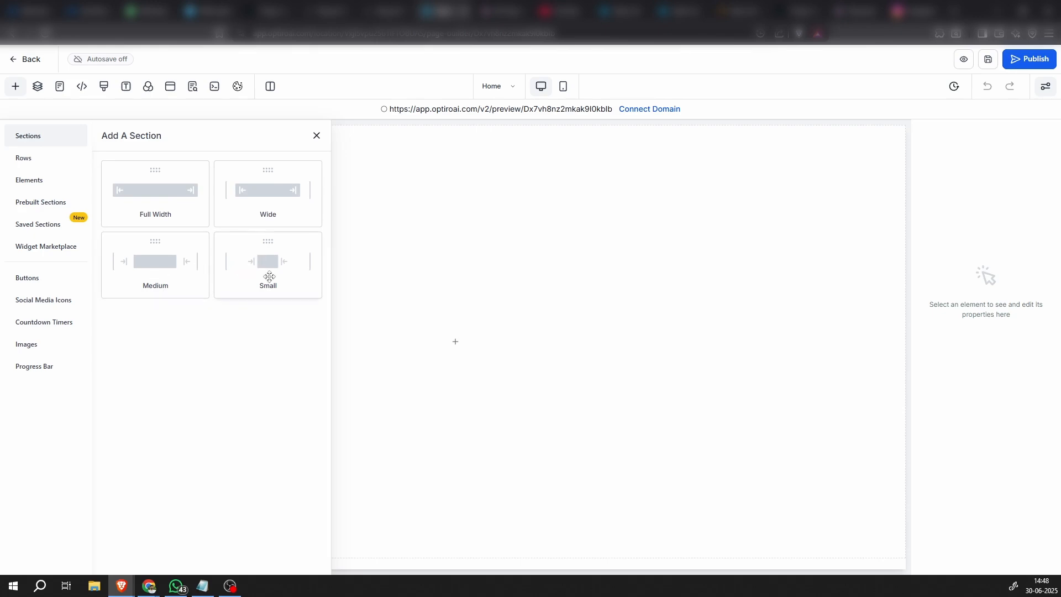
{"action": "left_click", "coordinate": [44, 164]}
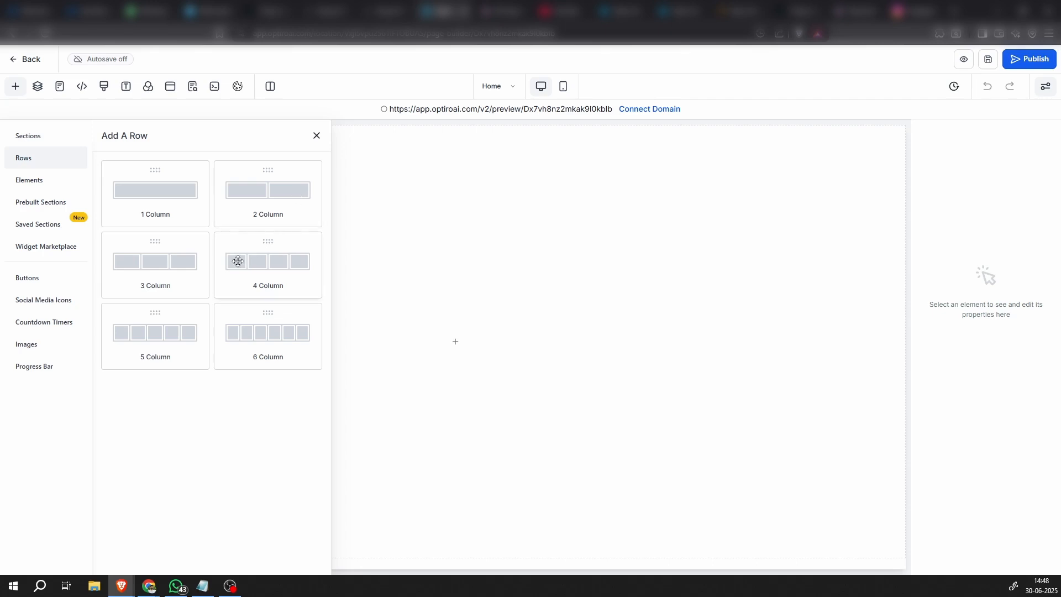
{"action": "left_click", "coordinate": [30, 138]}
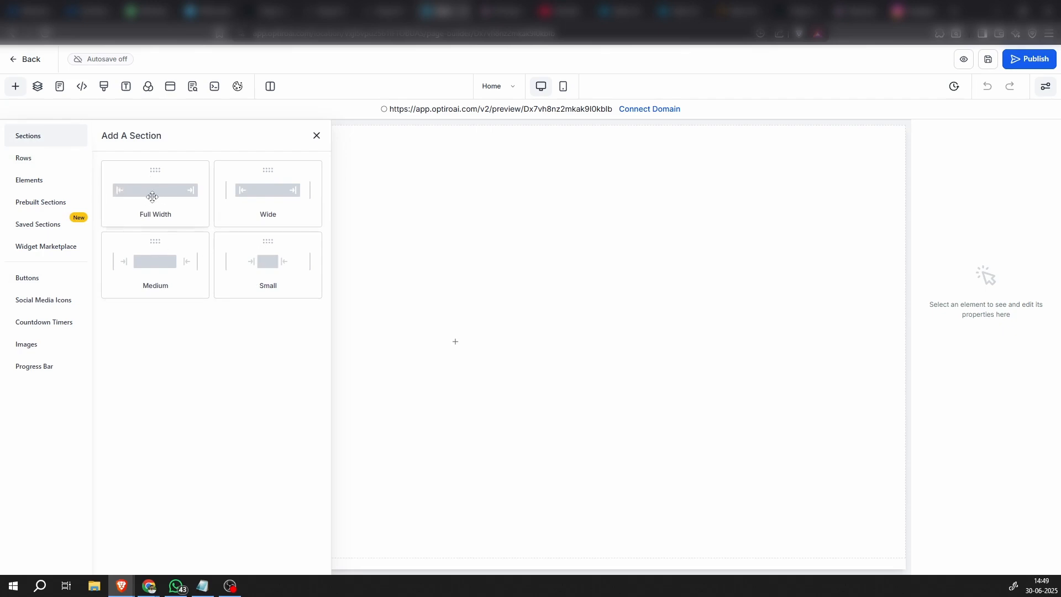
{"action": "left_click_drag", "start_coordinate": [153, 197], "coordinate": [471, 170]}
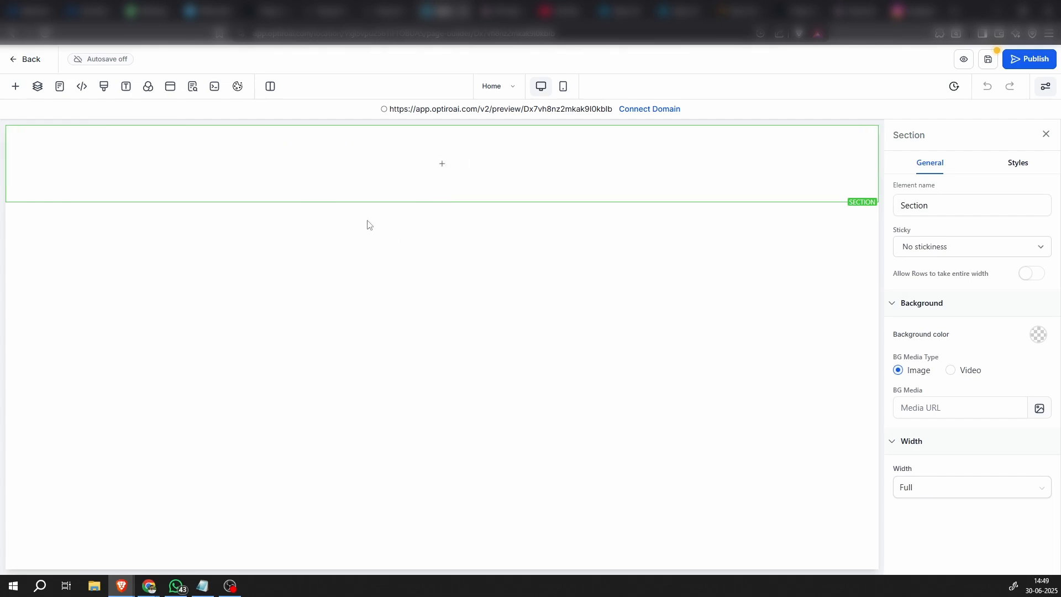
Add a 1 Column row inside the full-width section
{"action": "mouse_move", "coordinate": [69, 162]}
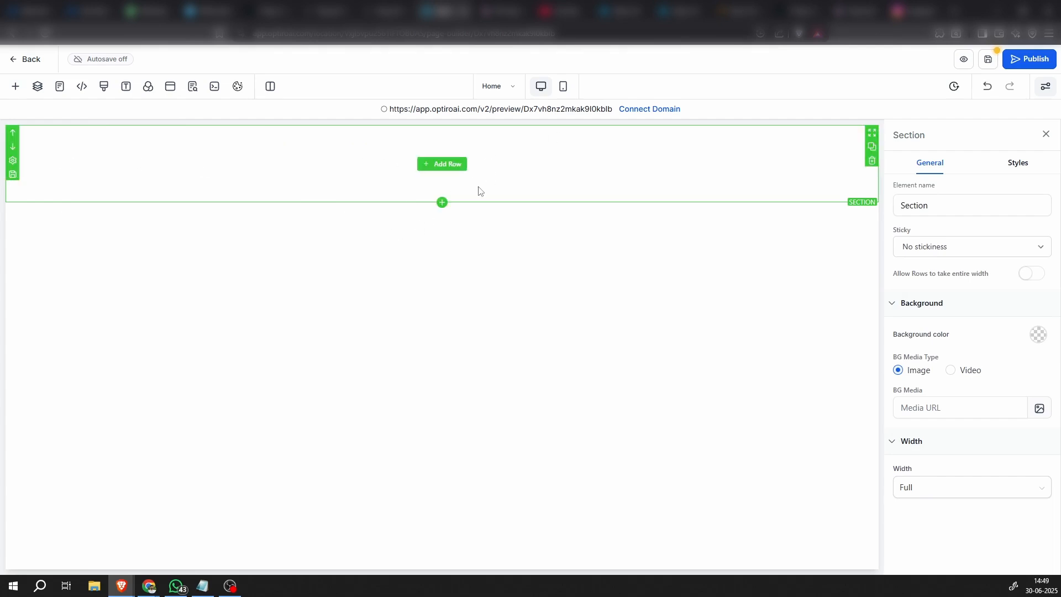
{"action": "left_click", "coordinate": [457, 171]}
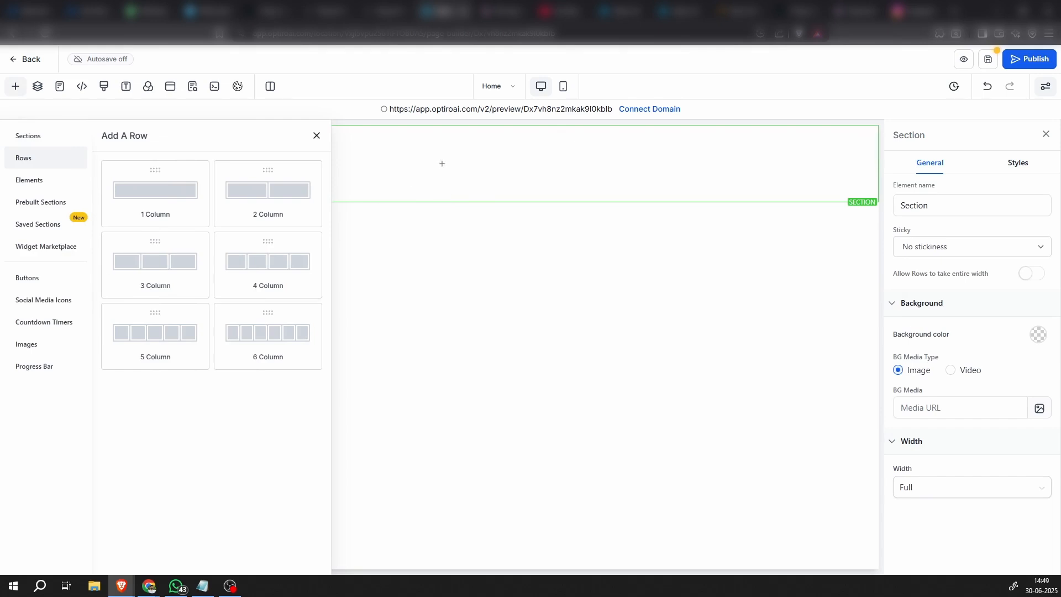
{"action": "left_click", "coordinate": [152, 201]}
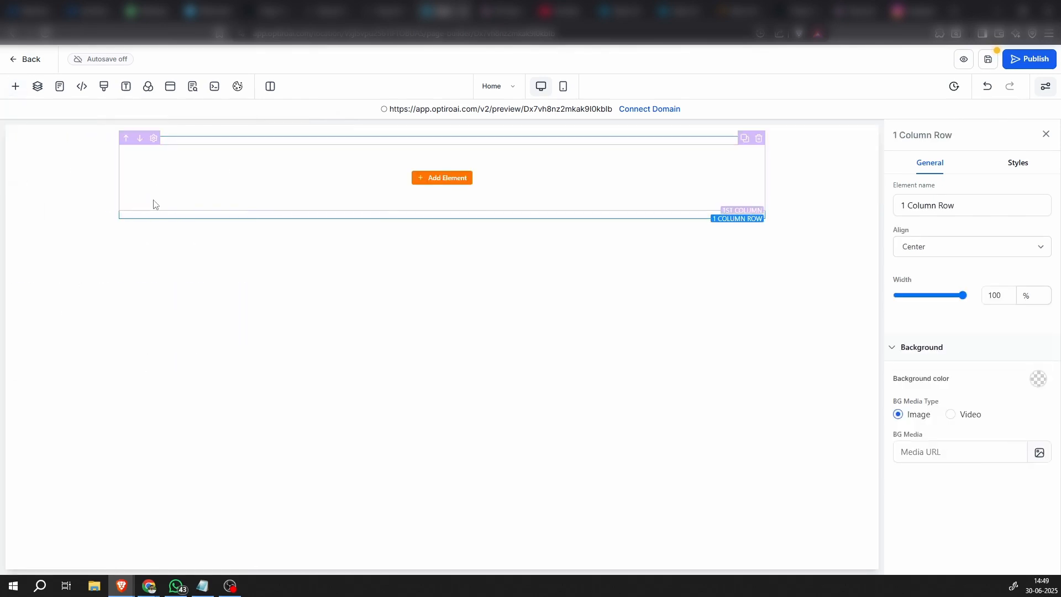
Add a Navigation Menu element from the Blocks group to the row's column
{"action": "left_click", "coordinate": [442, 179]}
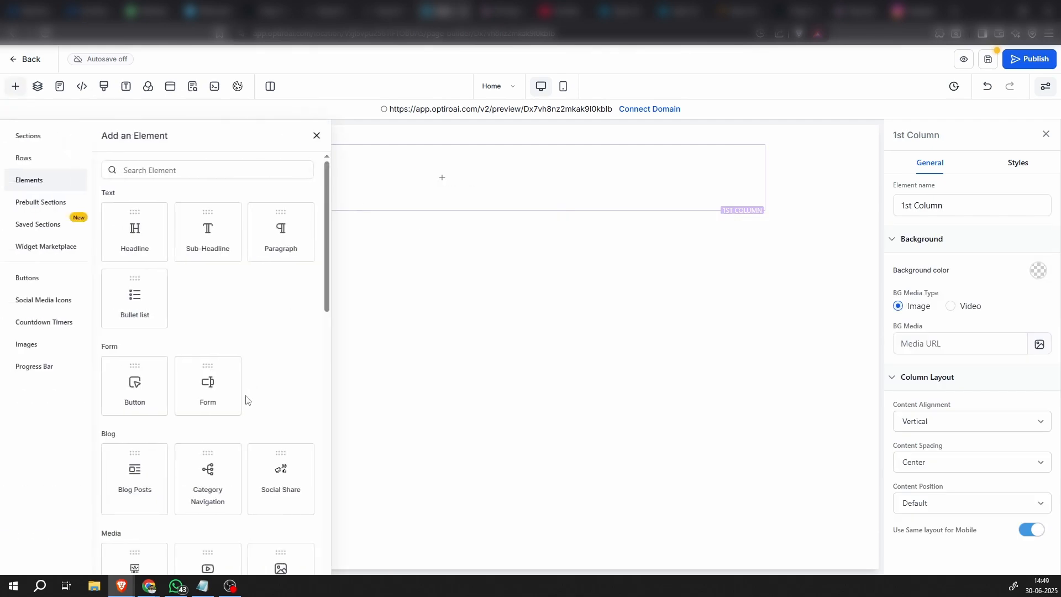
{"action": "scroll", "coordinate": [246, 399], "scroll_direction": "down", "scroll_amount": 5}
{"action": "scroll", "coordinate": [245, 398], "scroll_direction": "down", "scroll_amount": 3}
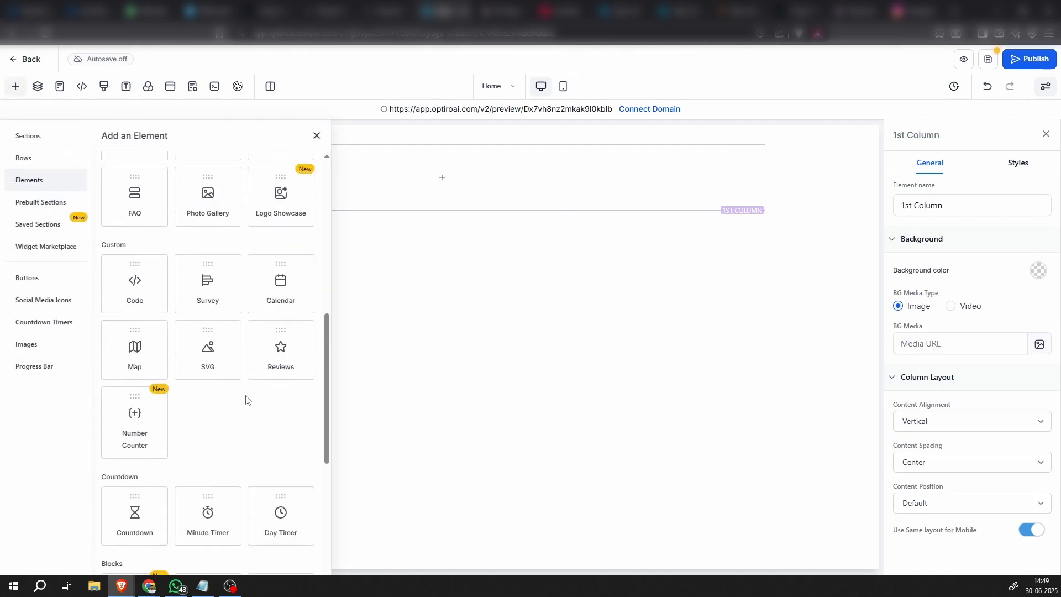
{"action": "scroll", "coordinate": [198, 493], "scroll_direction": "down", "scroll_amount": 5}
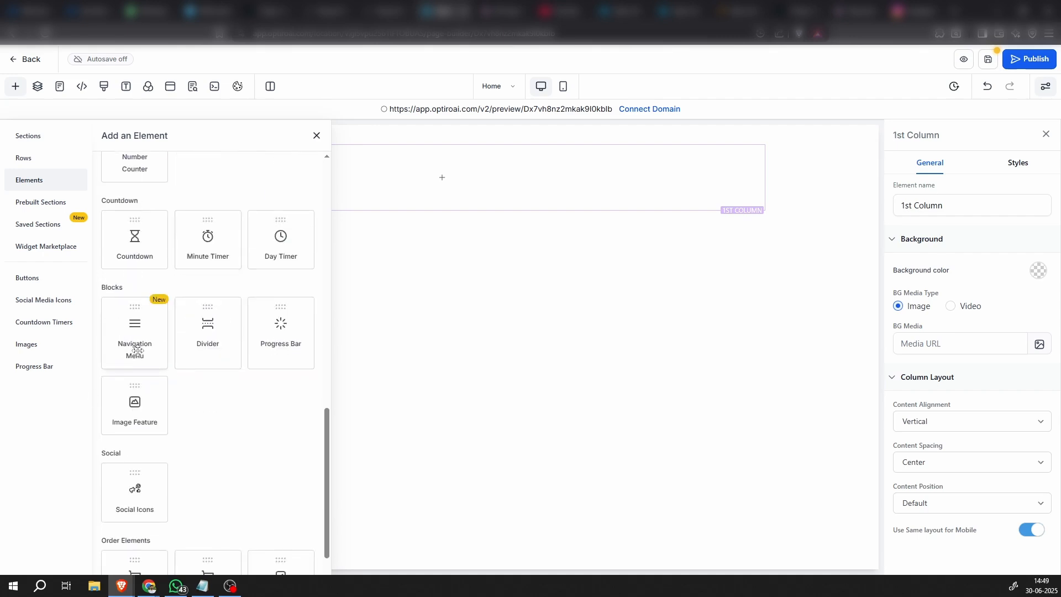
{"action": "left_click_drag", "start_coordinate": [137, 350], "coordinate": [436, 208]}
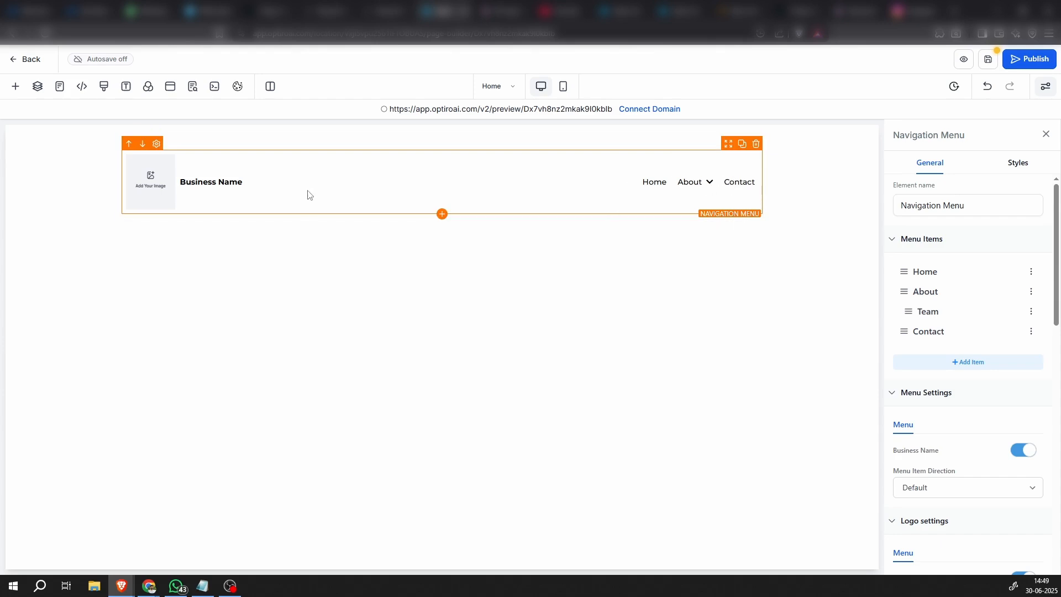
Set the background color of the section around the navigation menu to the light blue-grey swatch
{"action": "left_click", "coordinate": [40, 211]}
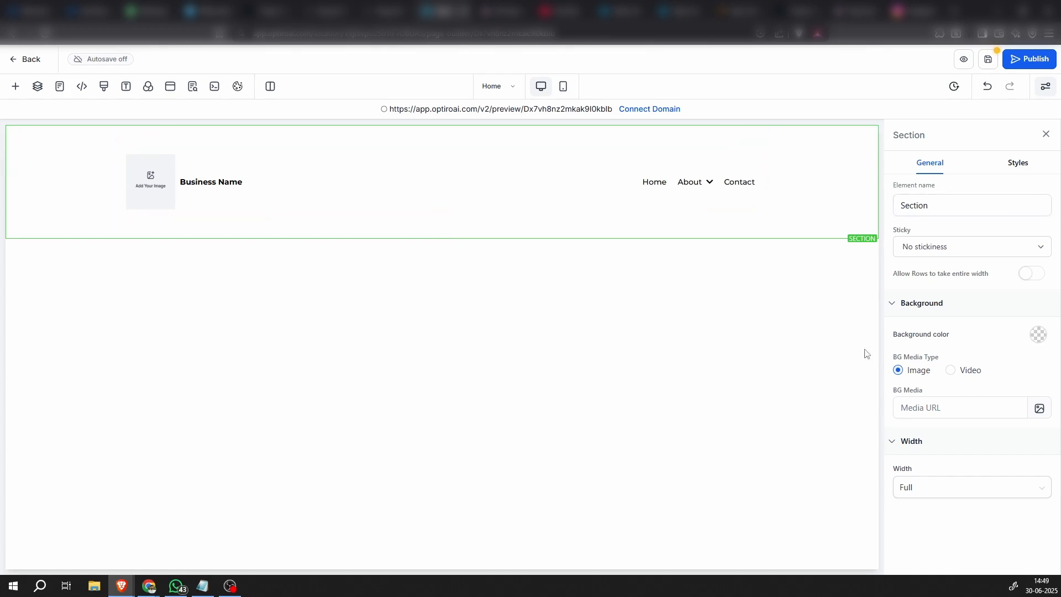
{"action": "left_click", "coordinate": [1038, 335]}
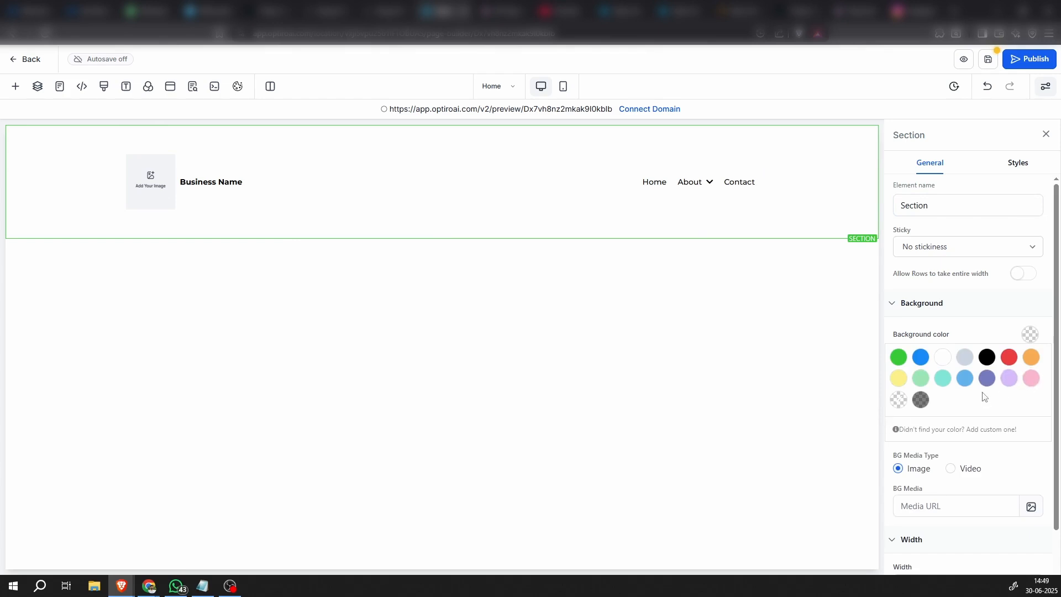
{"action": "left_click", "coordinate": [964, 358]}
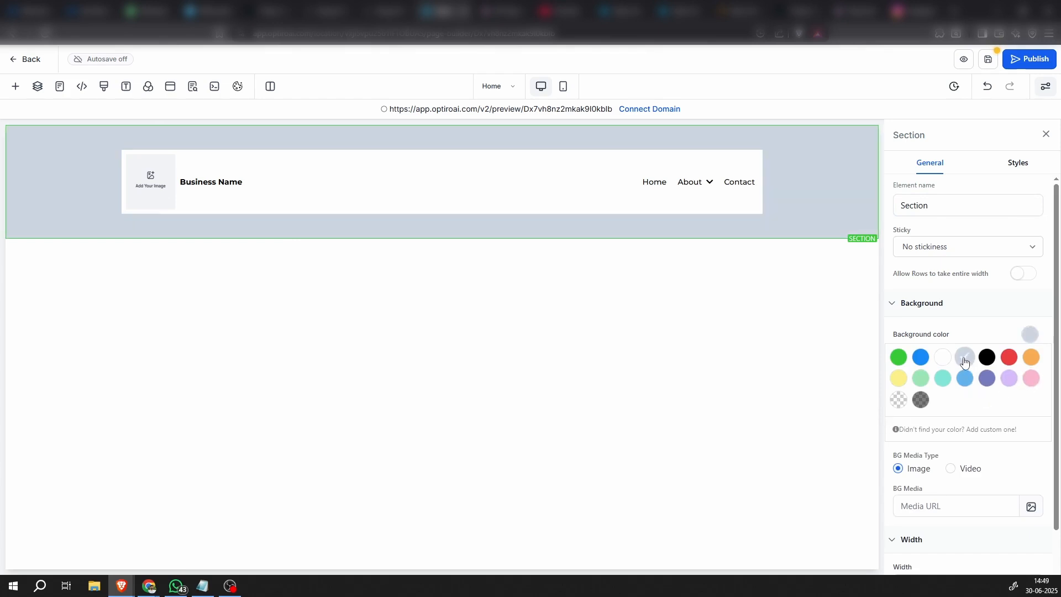
{"action": "left_click", "coordinate": [1028, 337]}
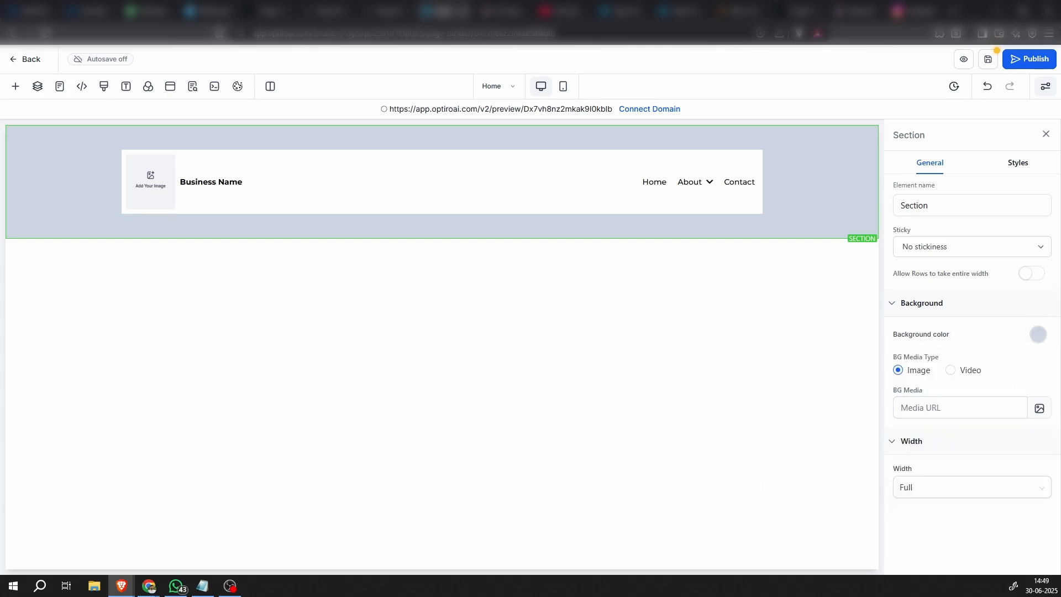
Add a custom color named Bg Color with hex #F6F6F6 and apply it as the background of the header section
{"action": "key", "text": "alt+Tab"}
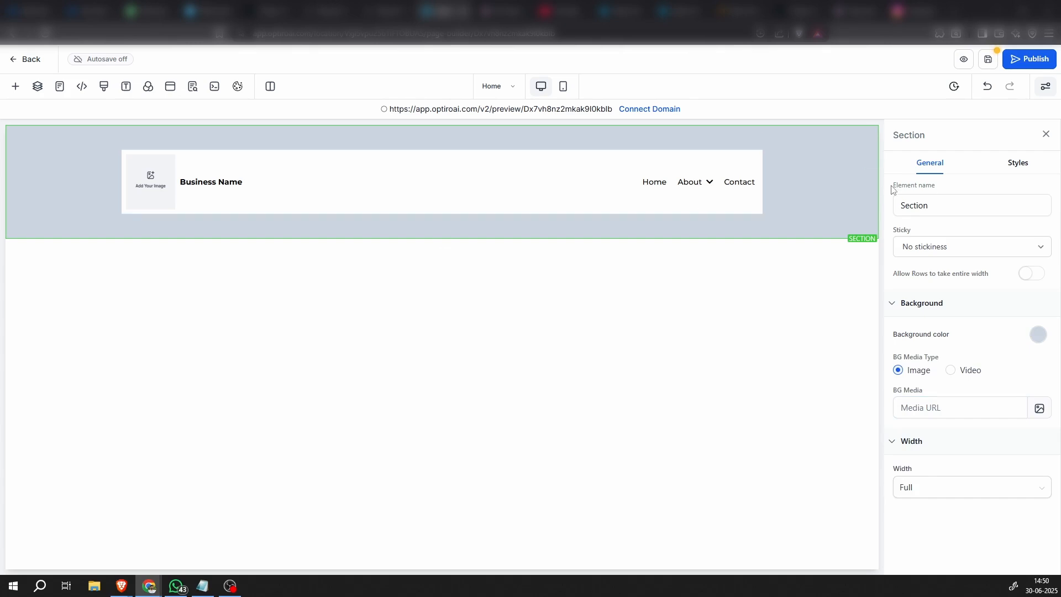
{"action": "left_click", "coordinate": [832, 201]}
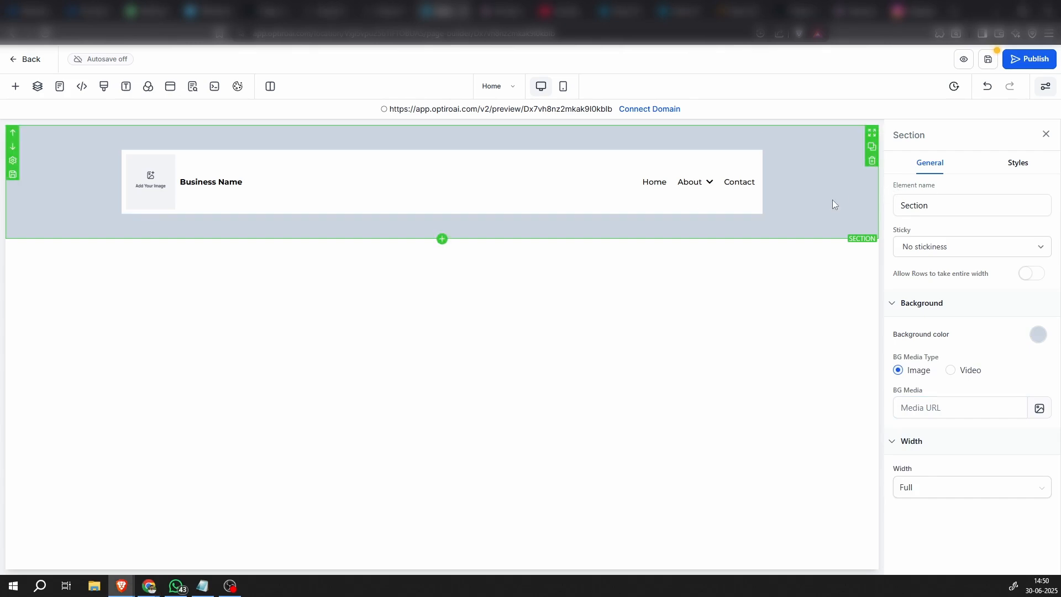
{"action": "left_click", "coordinate": [1036, 333]}
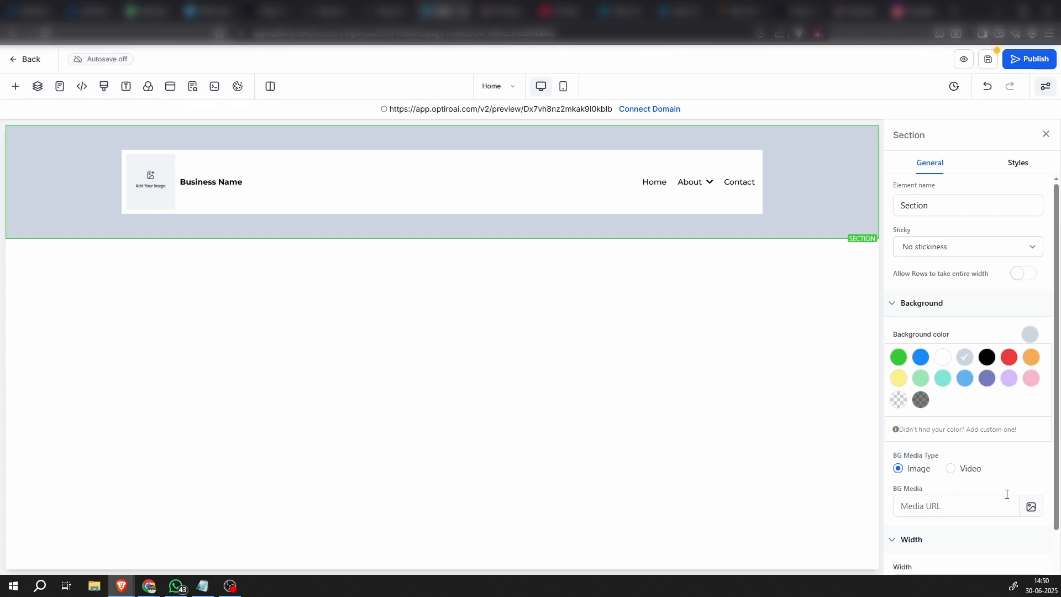
{"action": "left_click", "coordinate": [945, 434]}
{"action": "scroll", "coordinate": [961, 438], "scroll_direction": "down", "scroll_amount": 2}
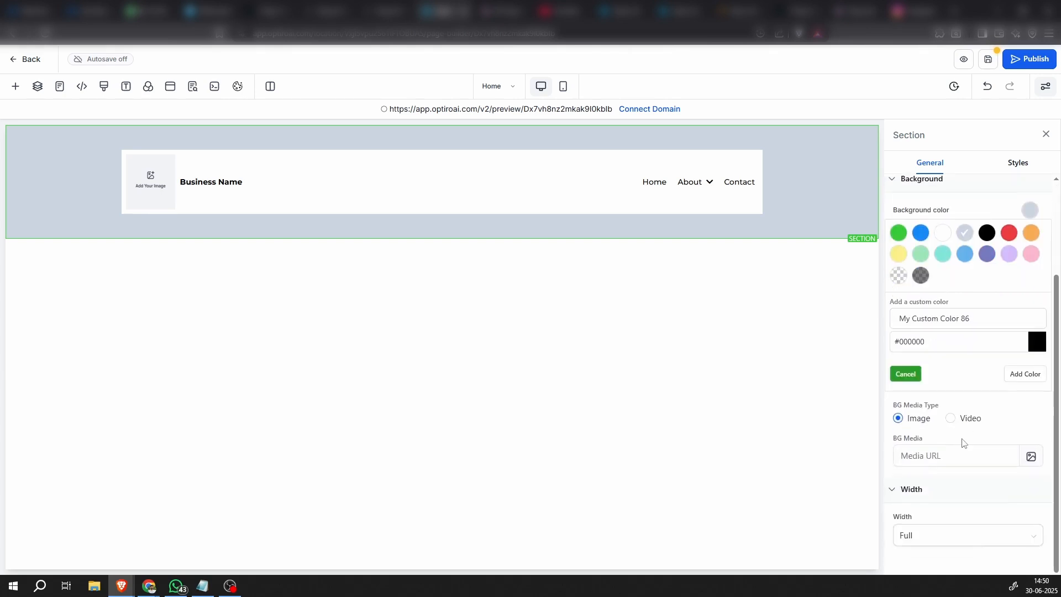
{"action": "left_click", "coordinate": [984, 339]}
{"action": "type", "text": "#F6F6F6"}
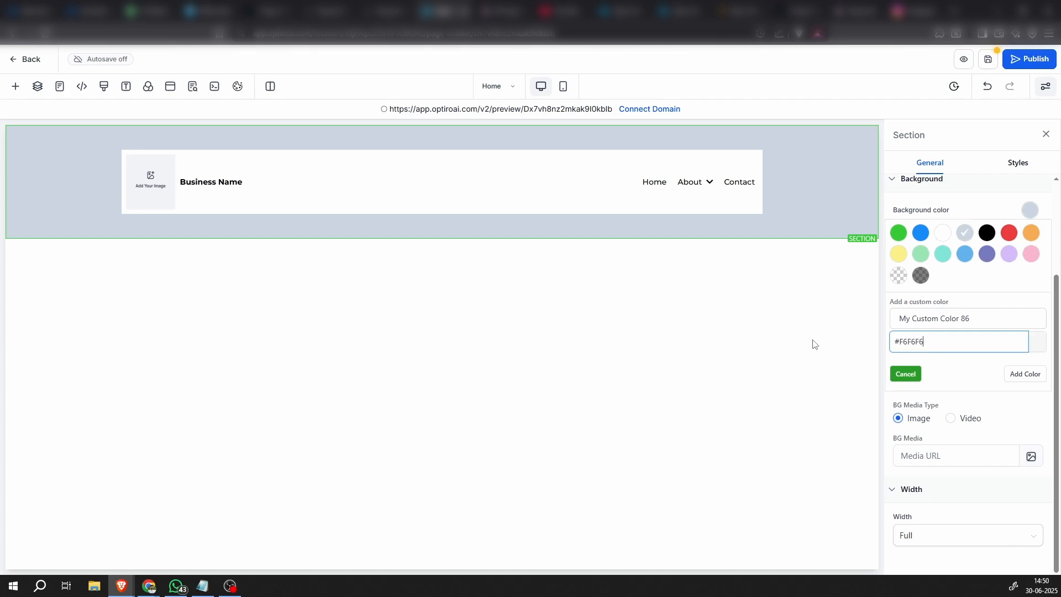
{"action": "left_click", "coordinate": [962, 371]}
{"action": "left_click", "coordinate": [965, 313]}
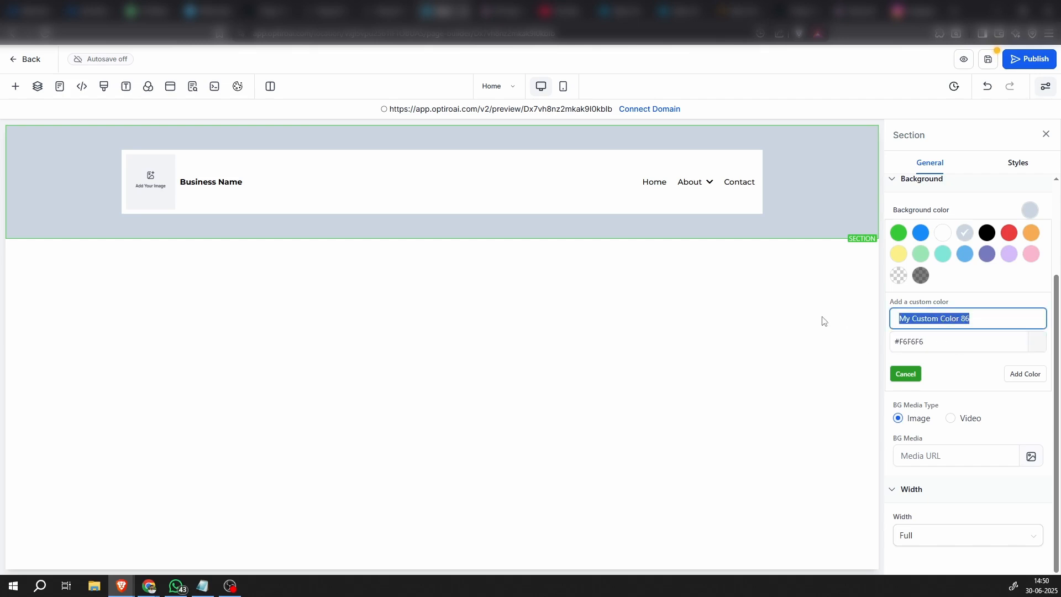
{"action": "type", "text": "Bg Color"}
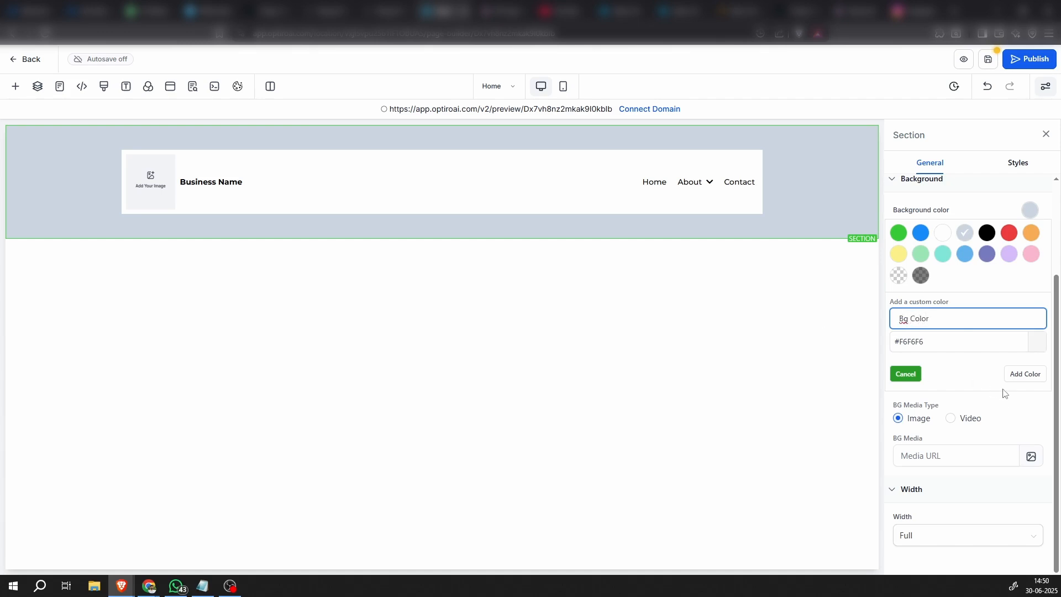
{"action": "left_click", "coordinate": [1031, 374]}
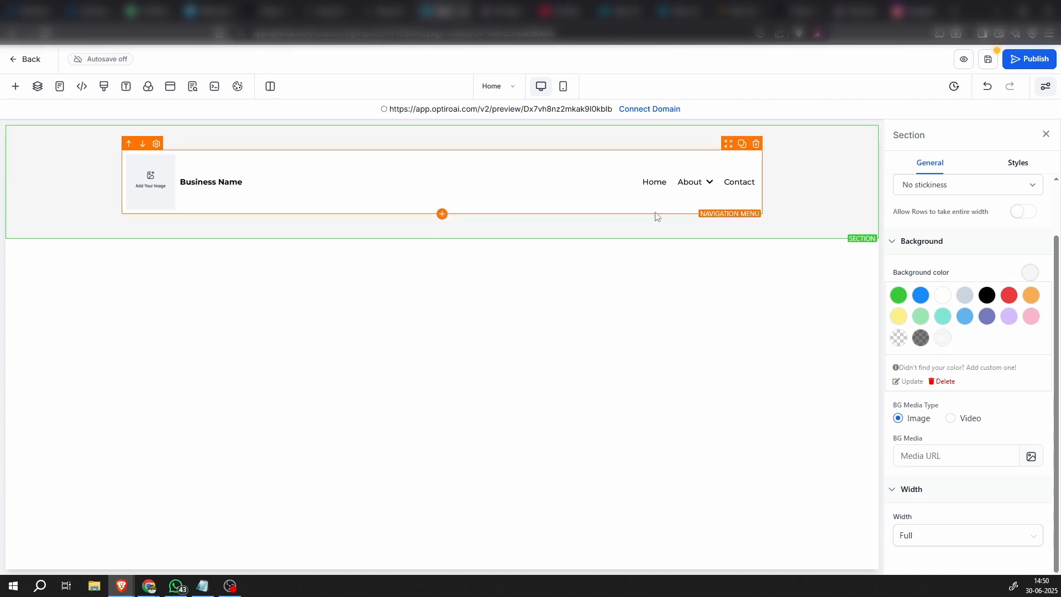
Set the navigation menu's background color to the transparent swatch
{"action": "left_click", "coordinate": [567, 195]}
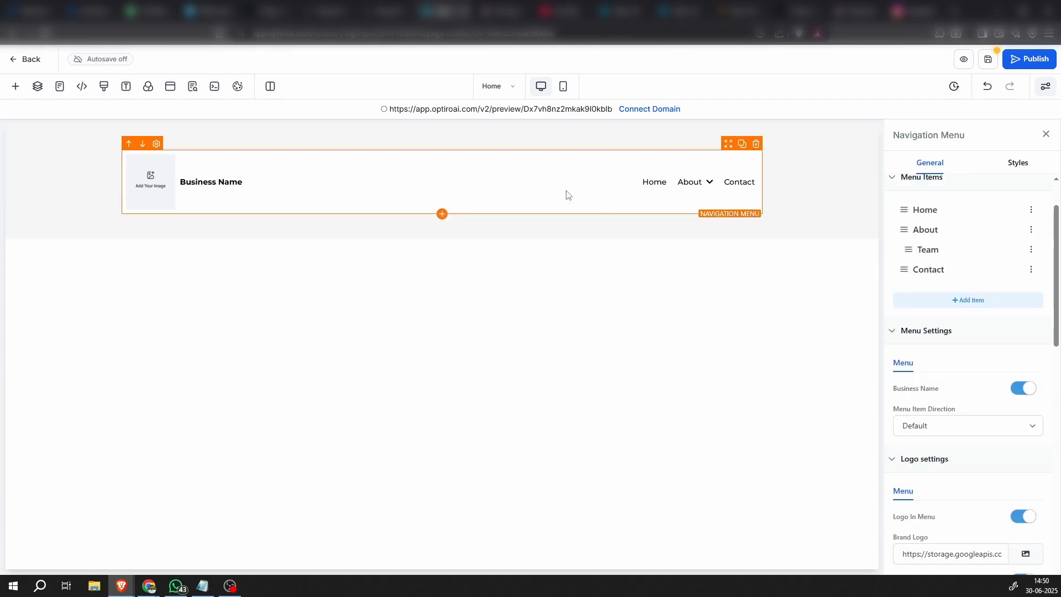
{"action": "left_click", "coordinate": [828, 212]}
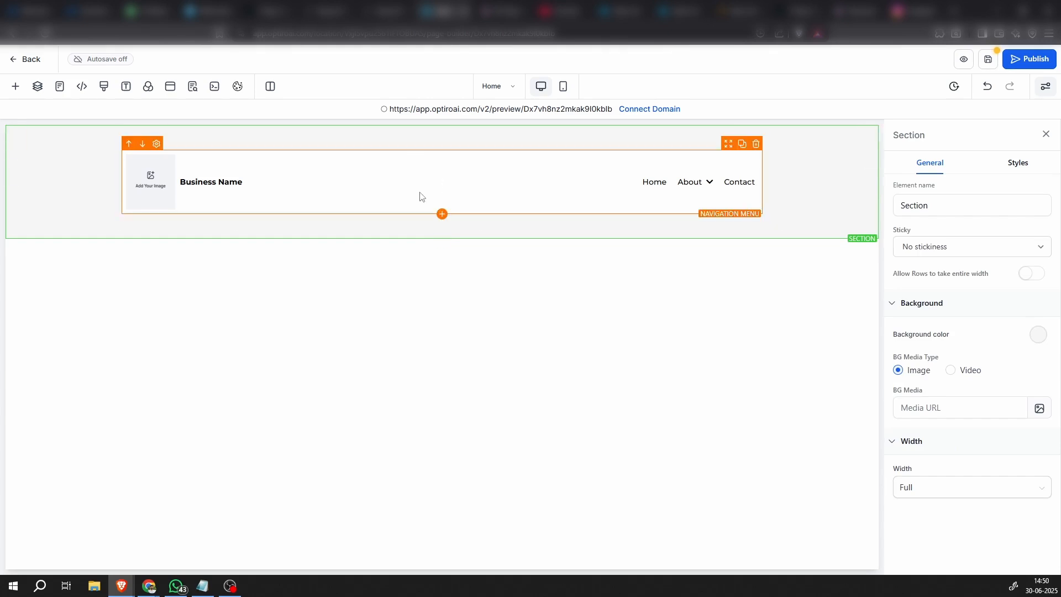
{"action": "left_click", "coordinate": [392, 195]}
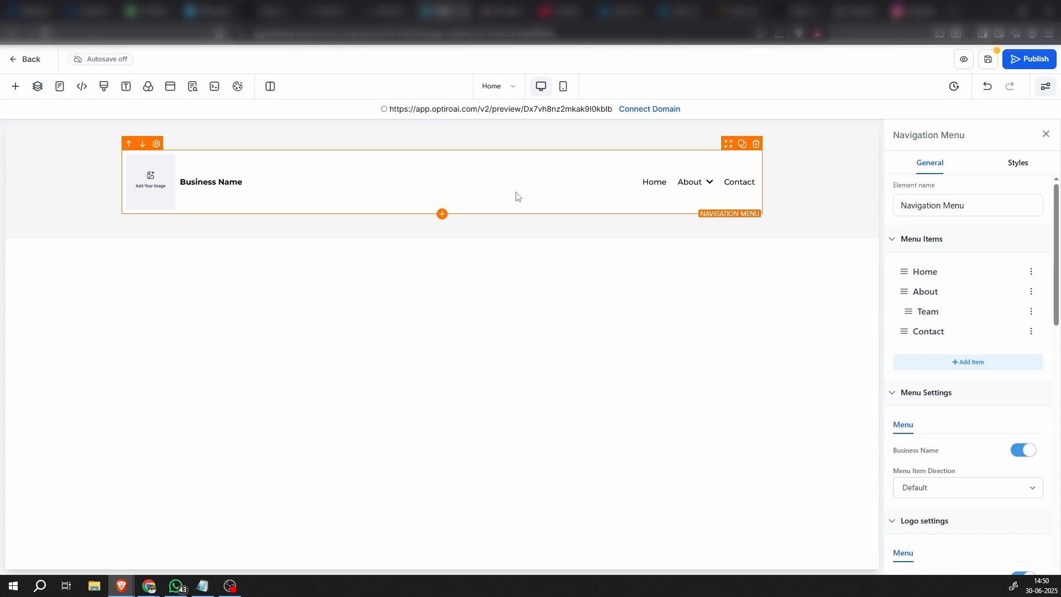
{"action": "scroll", "coordinate": [989, 479], "scroll_direction": "down", "scroll_amount": 10}
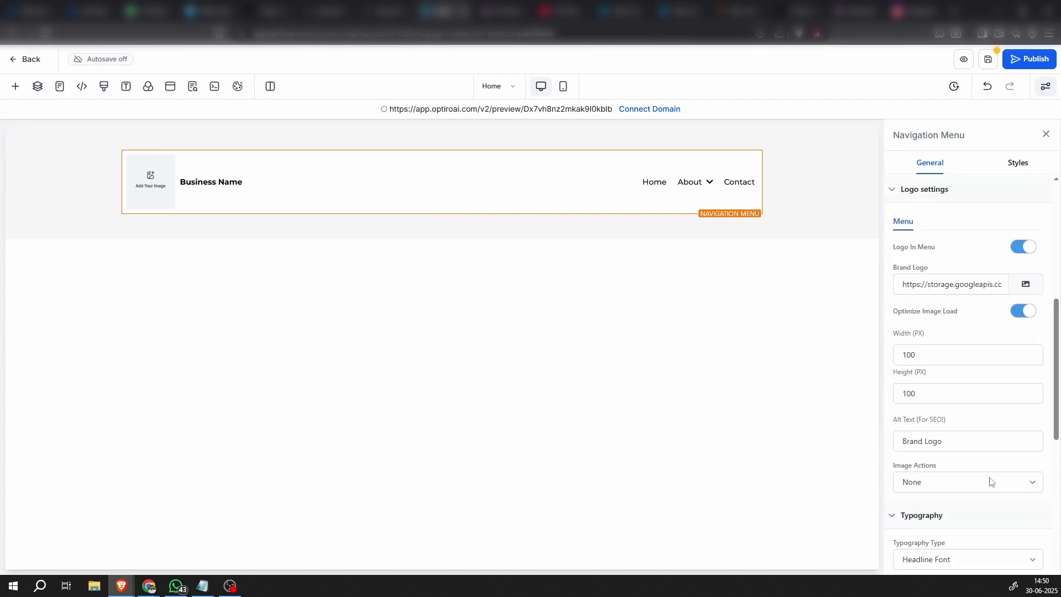
{"action": "left_click", "coordinate": [1018, 165]}
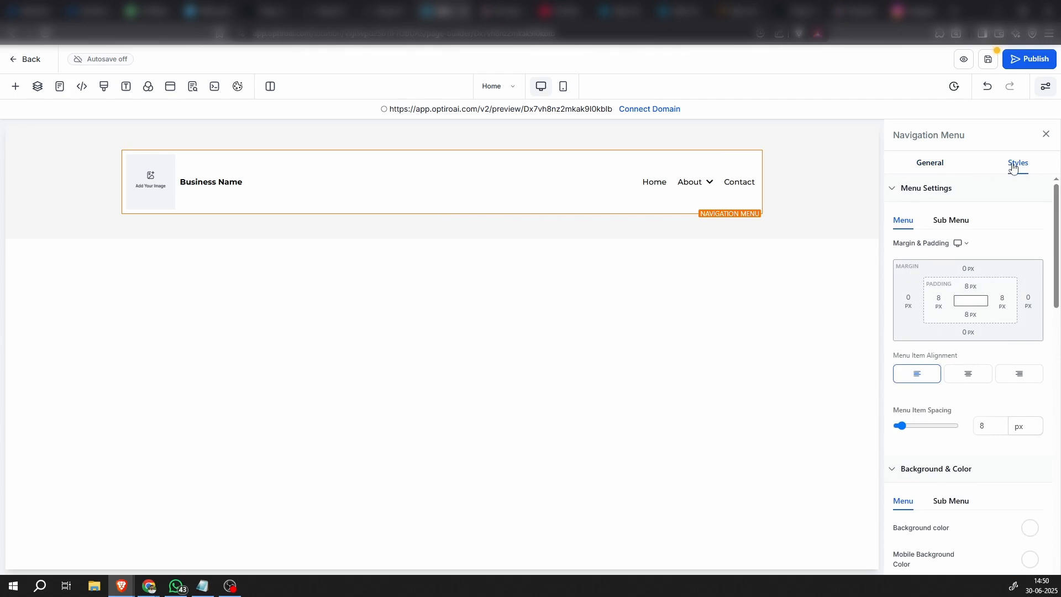
{"action": "scroll", "coordinate": [976, 355], "scroll_direction": "down", "scroll_amount": 5}
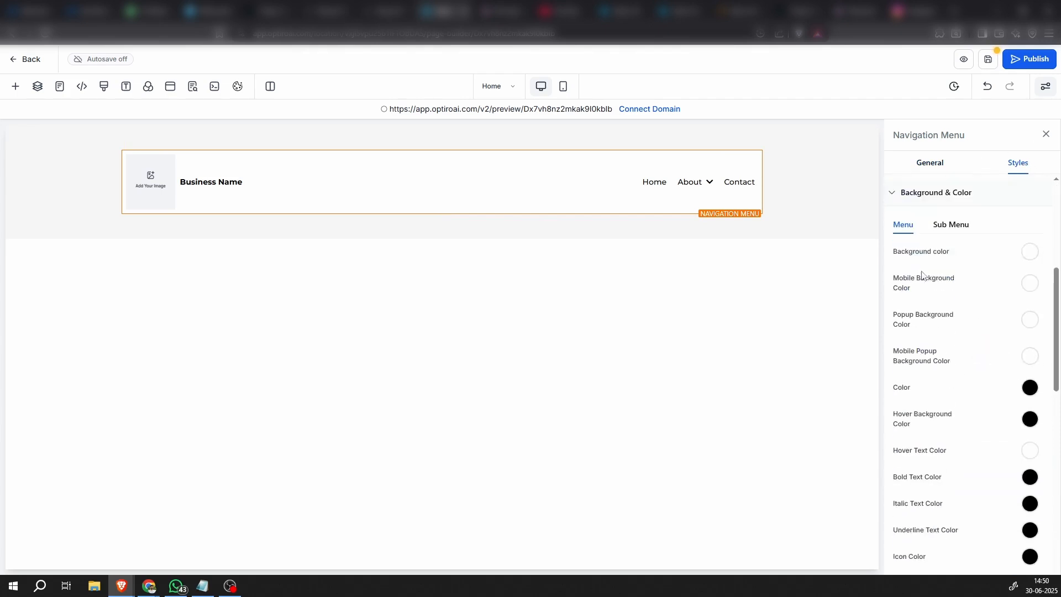
{"action": "left_click", "coordinate": [1030, 253]}
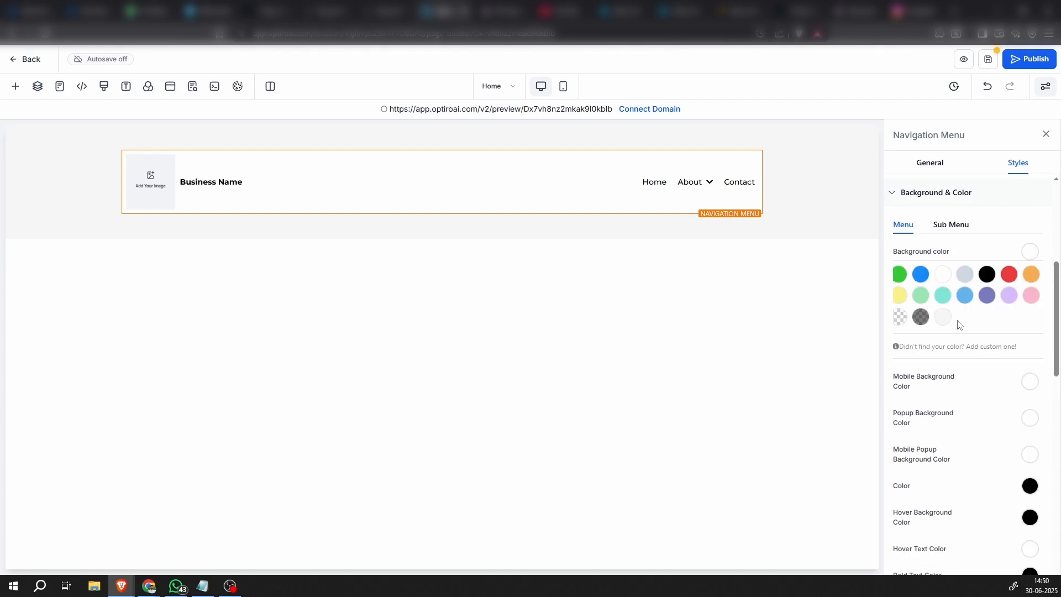
{"action": "left_click", "coordinate": [900, 319]}
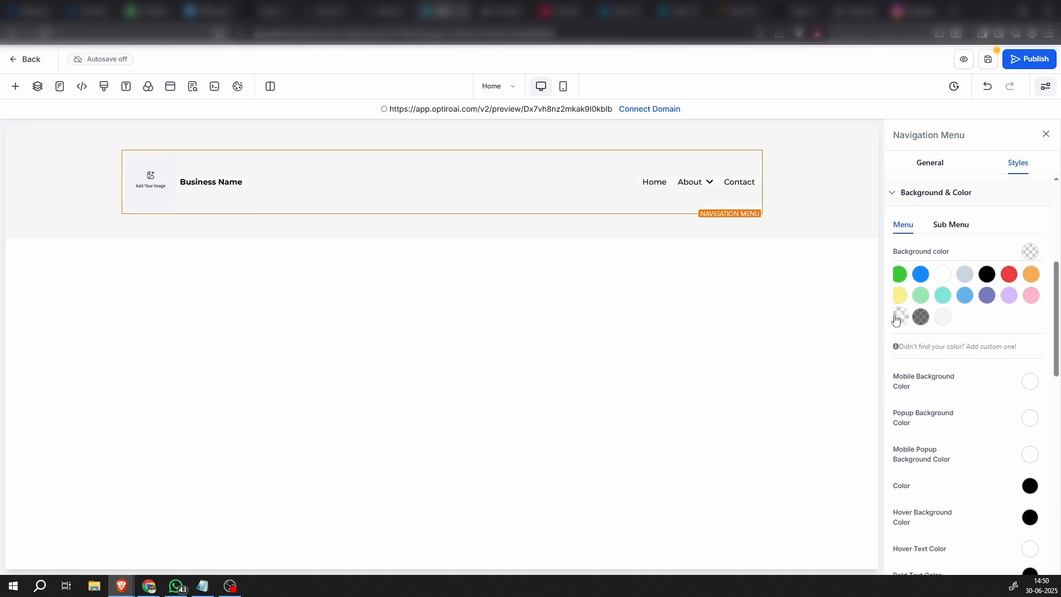
{"action": "left_click", "coordinate": [805, 203]}
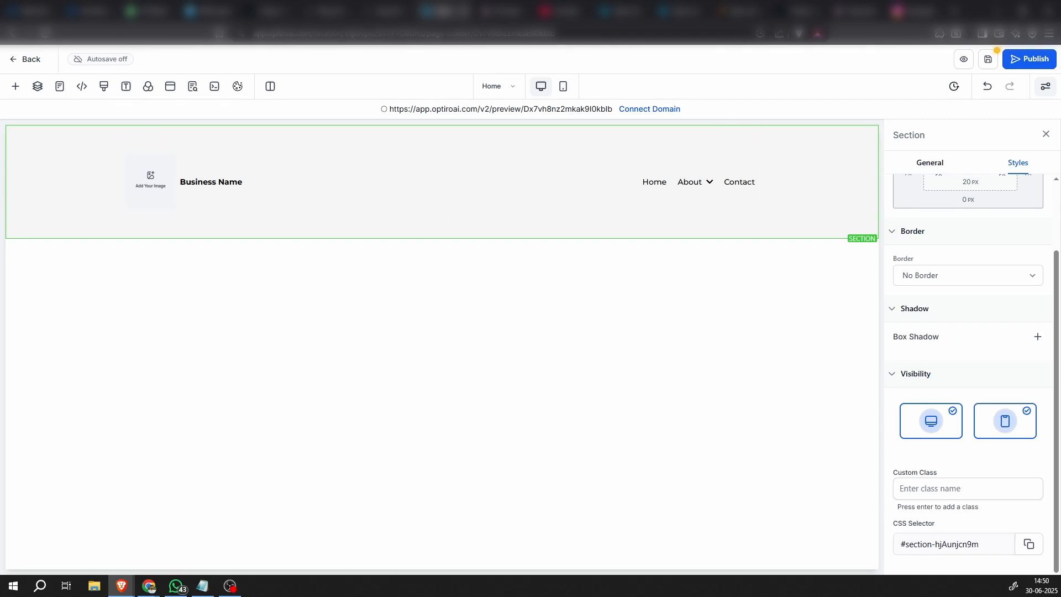
Set the navigation menu's text color to a new custom color with hex #2D3192
{"action": "left_click", "coordinate": [710, 174]}
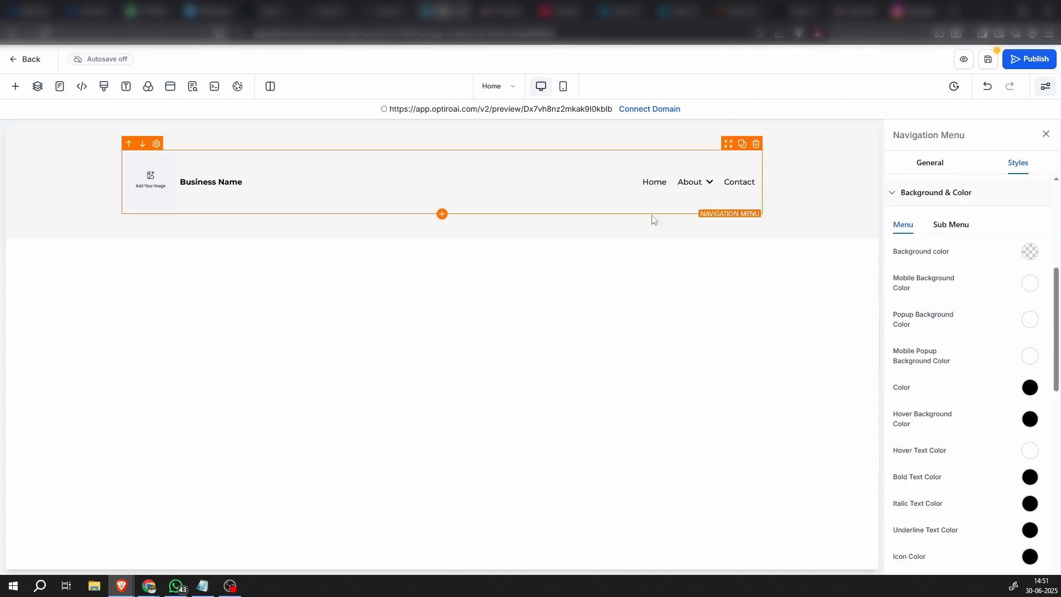
{"action": "key", "text": "alt+Tab"}
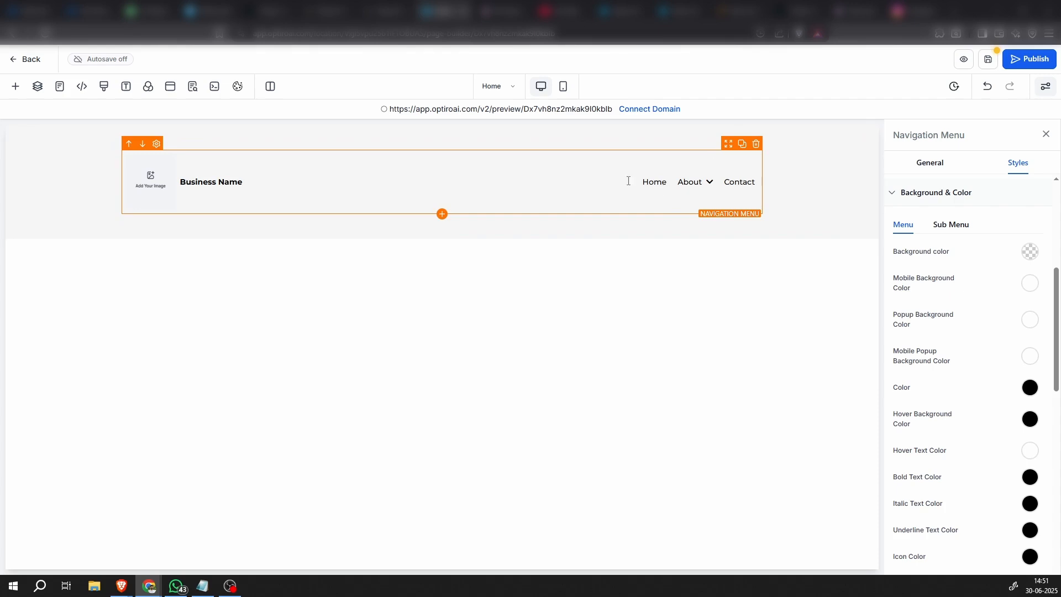
{"action": "left_click", "coordinate": [685, 181]}
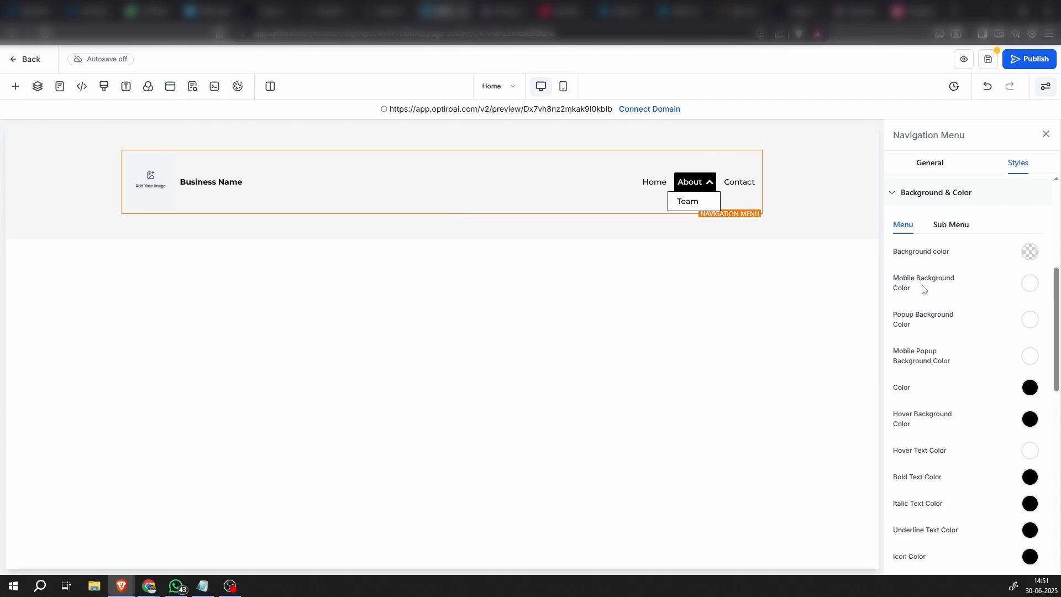
{"action": "scroll", "coordinate": [1017, 369], "scroll_direction": "down", "scroll_amount": 2}
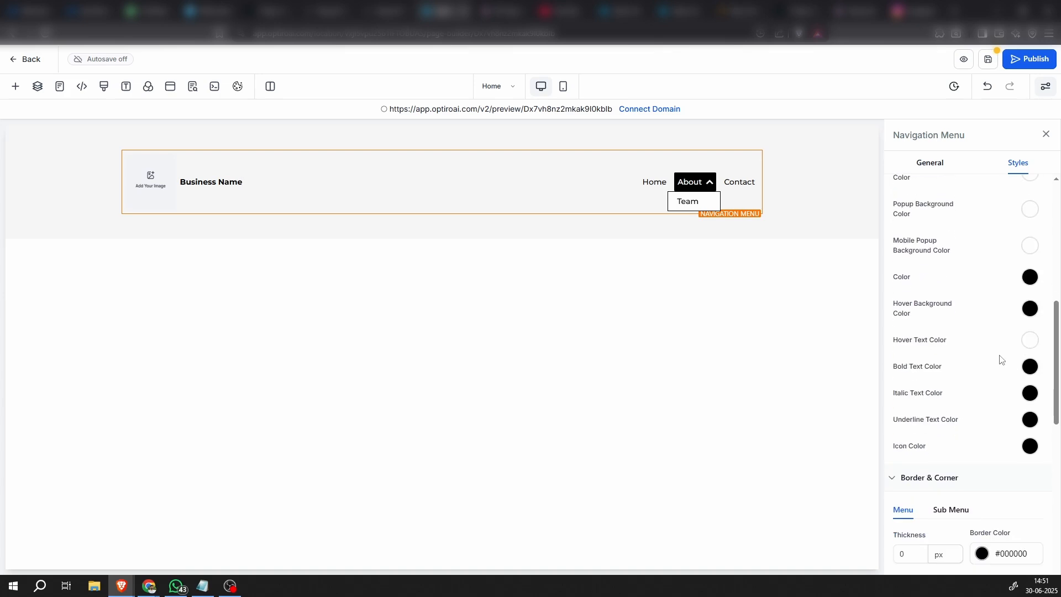
{"action": "left_click", "coordinate": [1029, 277]}
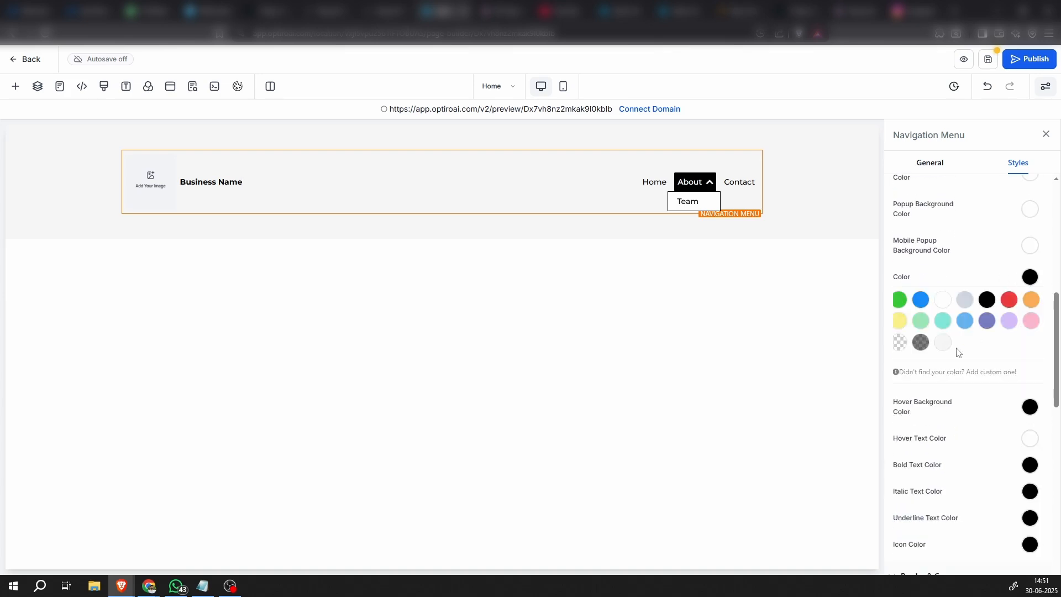
{"action": "left_click", "coordinate": [949, 372]}
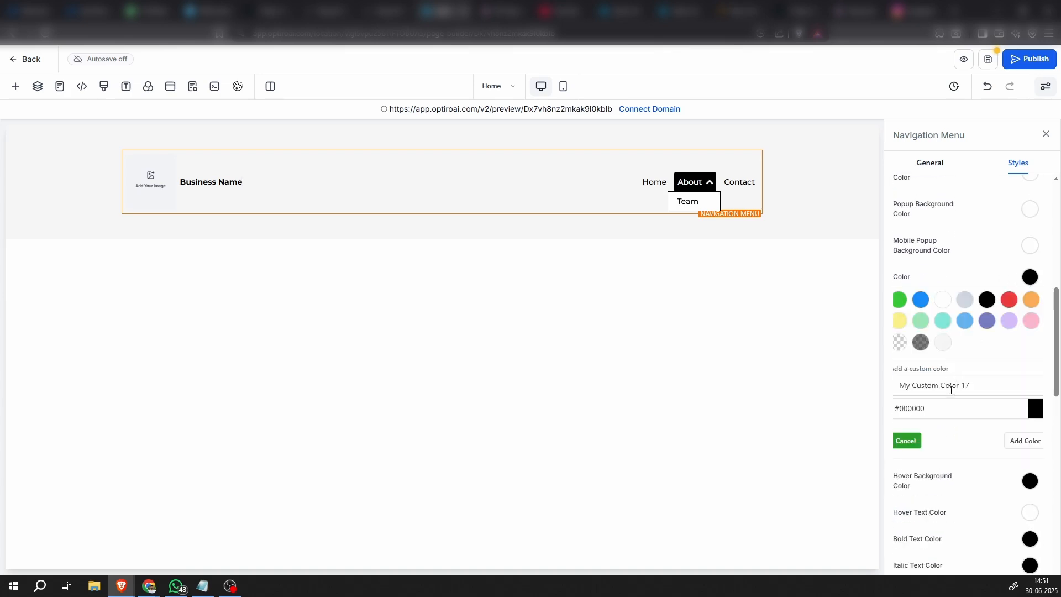
{"action": "left_click", "coordinate": [933, 409]}
{"action": "key", "text": "ctrl+v"}
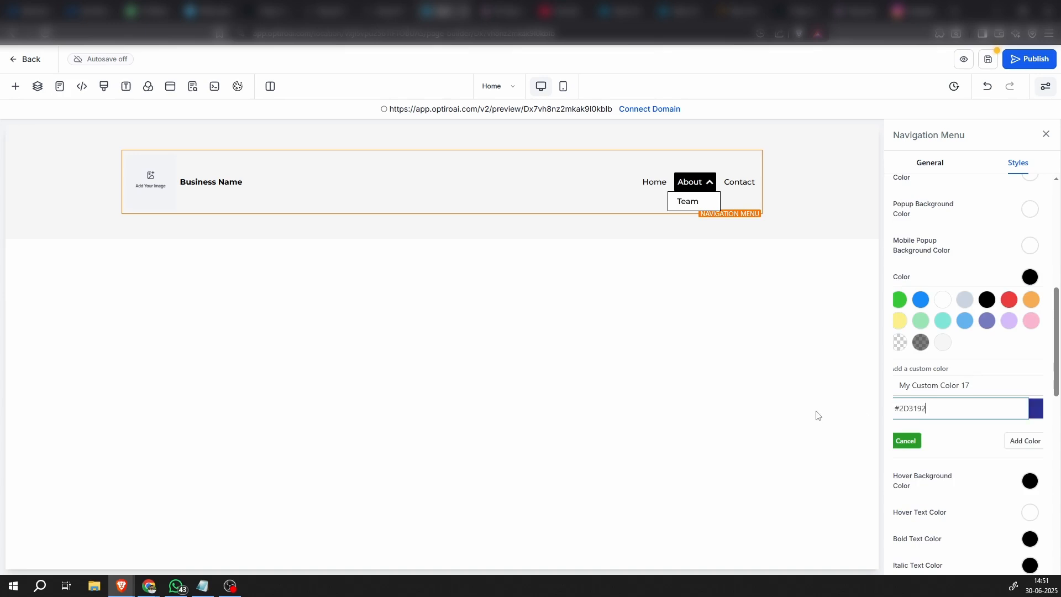
{"action": "left_click", "coordinate": [1022, 442]}
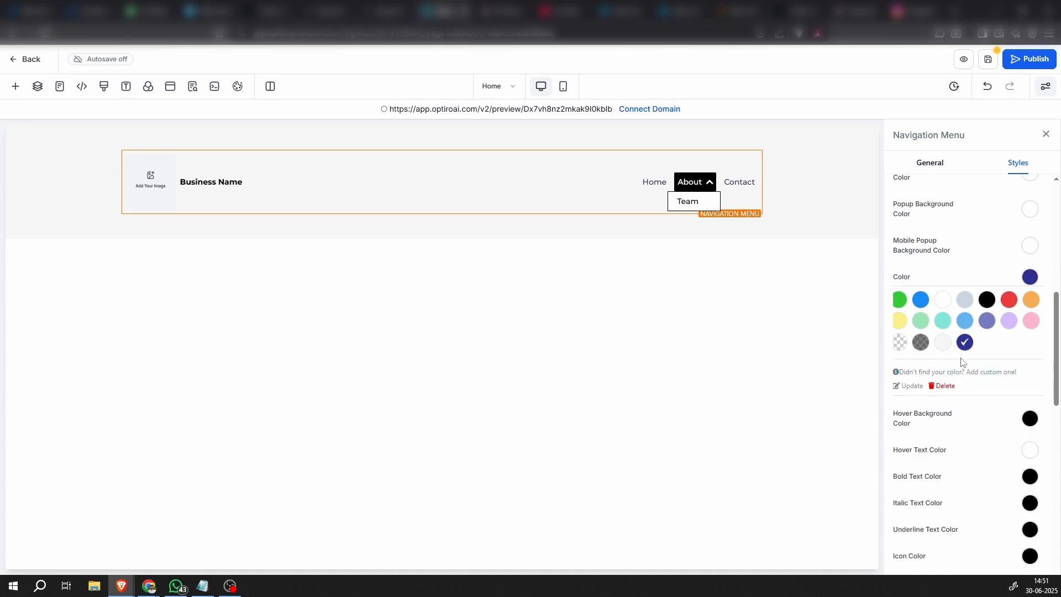
{"action": "left_click", "coordinate": [1025, 279]}
{"action": "left_click", "coordinate": [807, 213]}
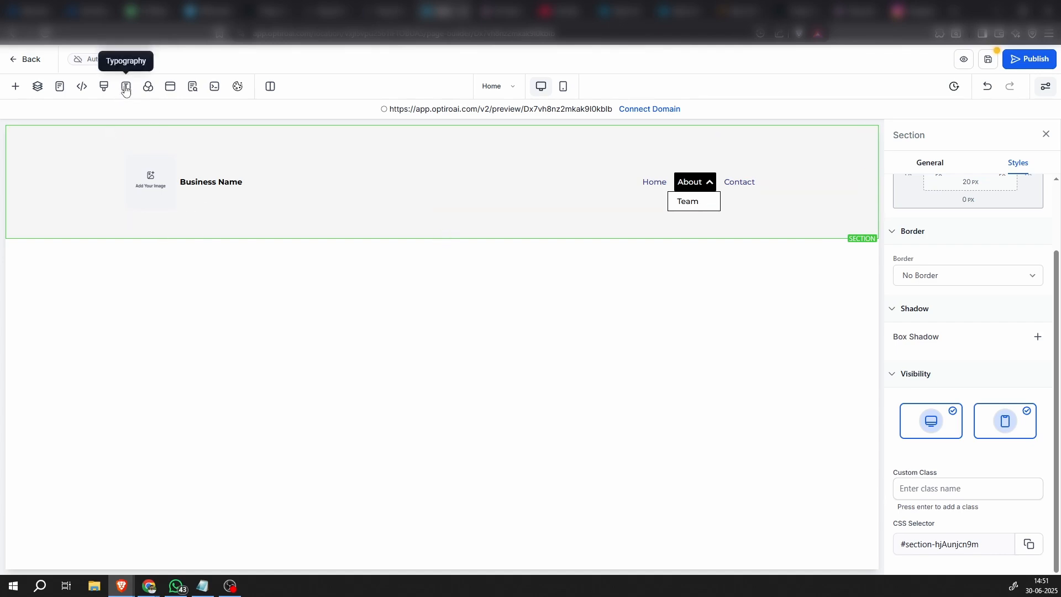
Set the headline font in the page's typography settings to Open Sans
{"action": "left_click", "coordinate": [126, 88]}
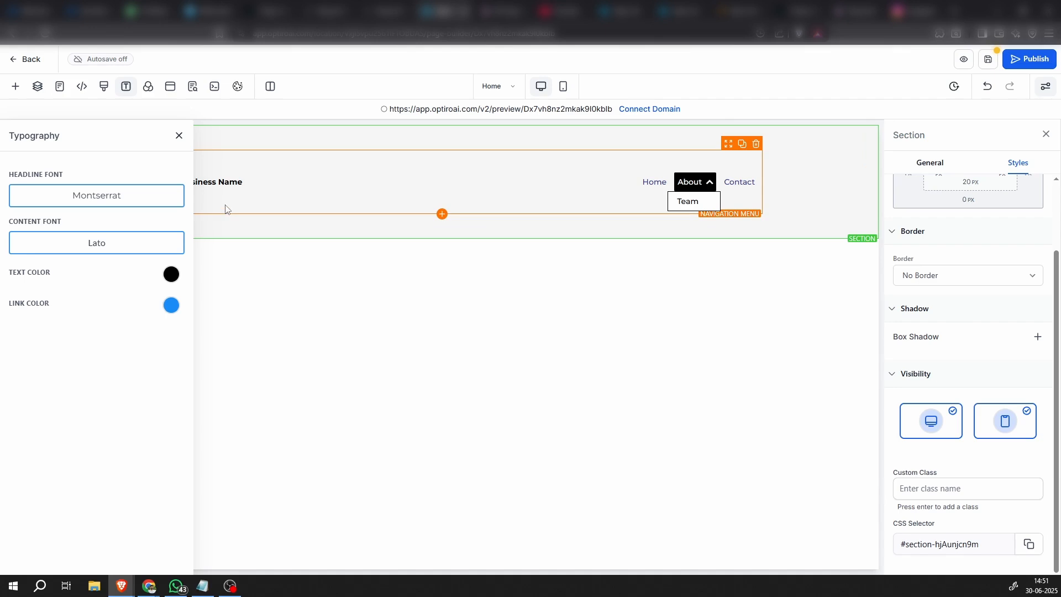
{"action": "left_click", "coordinate": [126, 203]}
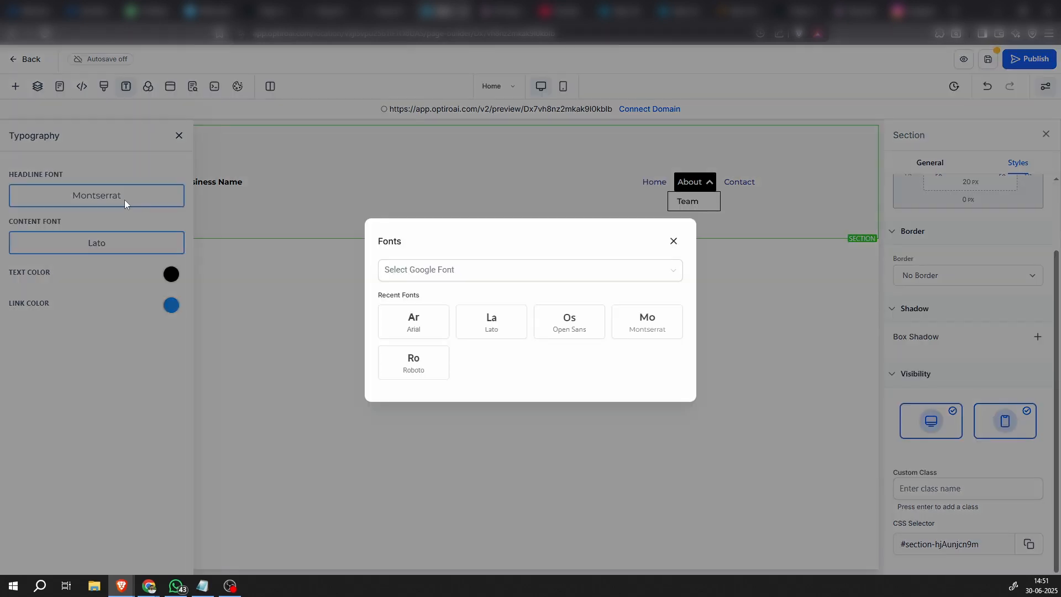
{"action": "left_click", "coordinate": [559, 330]}
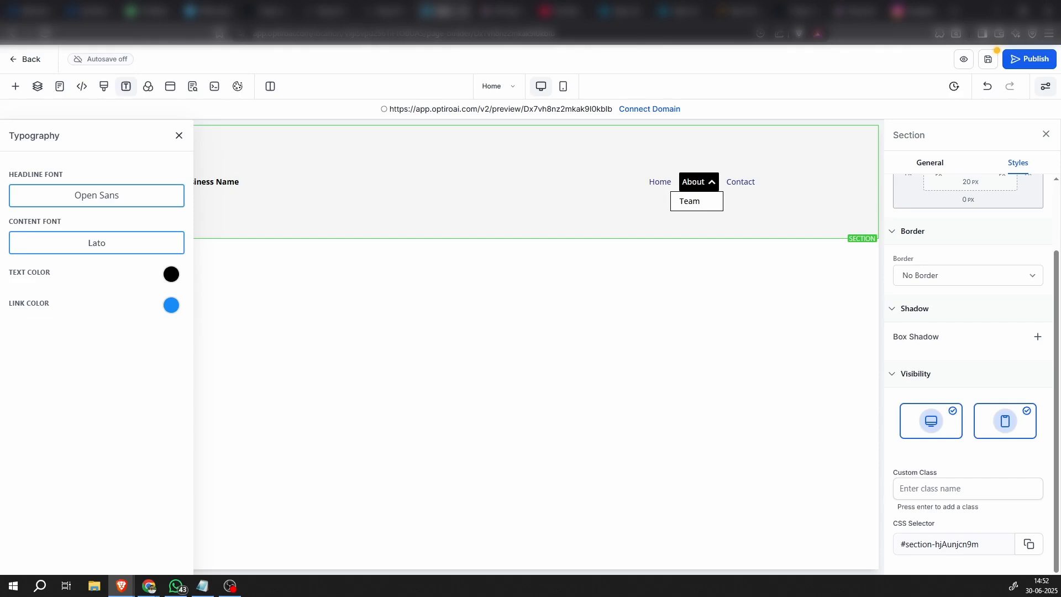
Change the page's headline font to the Google font Barlow Semi Condensed
{"action": "left_click", "coordinate": [115, 192]}
{"action": "left_click", "coordinate": [530, 279]}
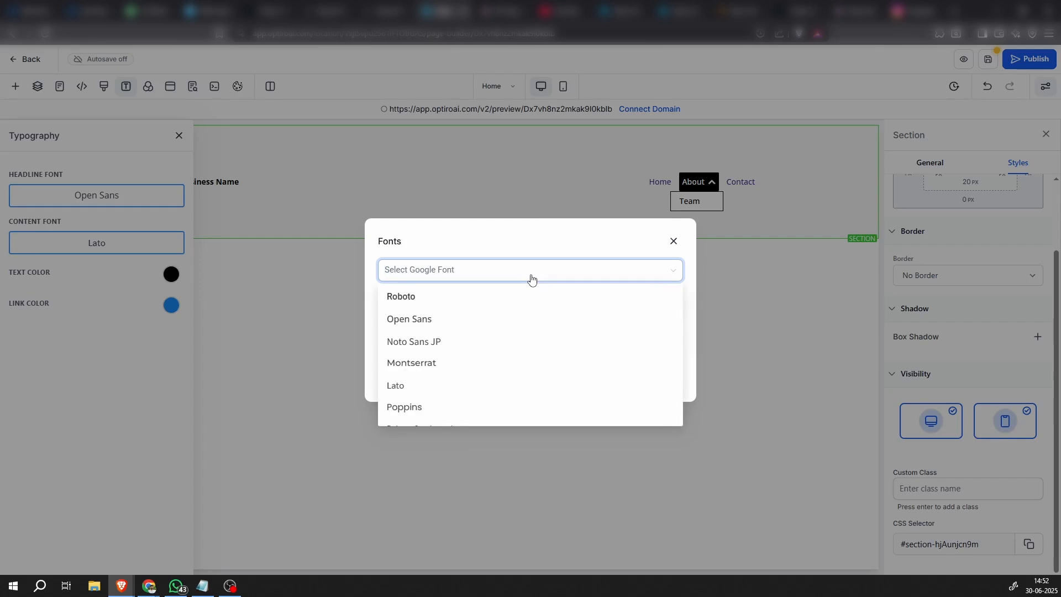
{"action": "type", "text": "barlo"}
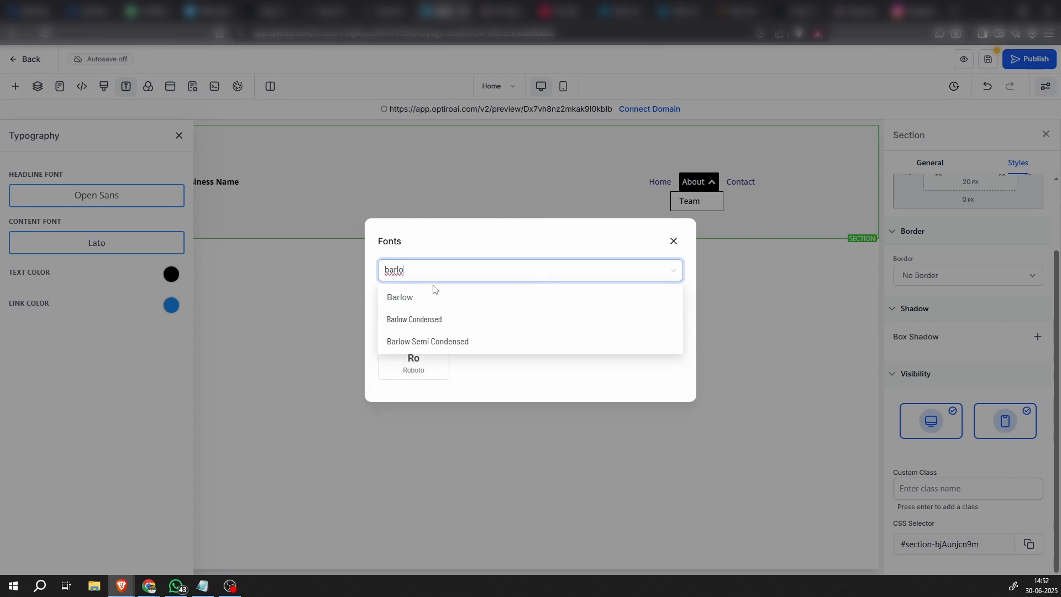
{"action": "left_click", "coordinate": [430, 341]}
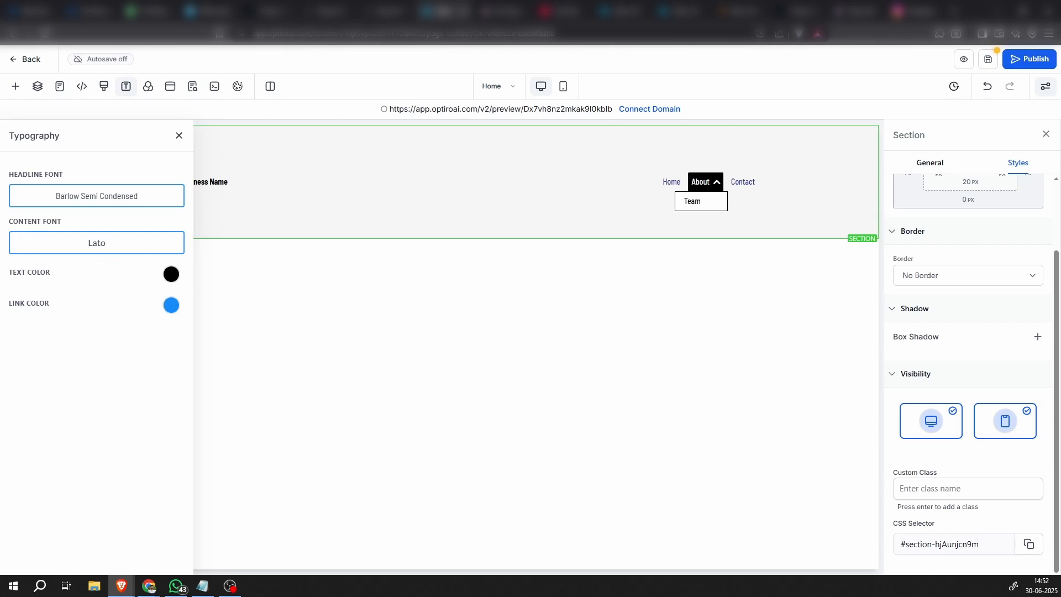
Change the page's headline font to the regular Barlow Google font
{"action": "left_click", "coordinate": [115, 198]}
{"action": "left_click", "coordinate": [435, 272]}
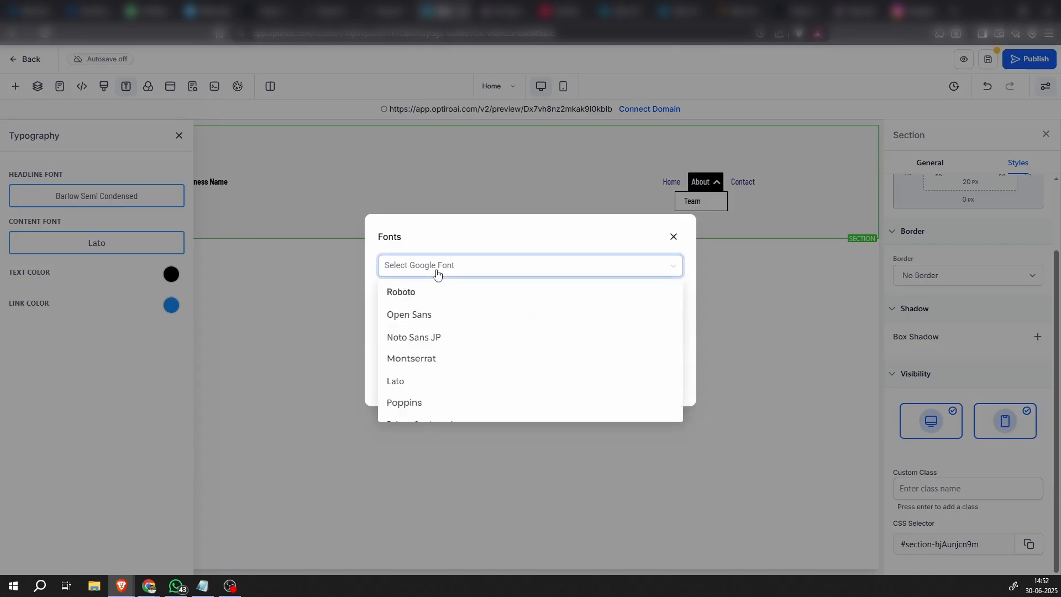
{"action": "type", "text": "barlo"}
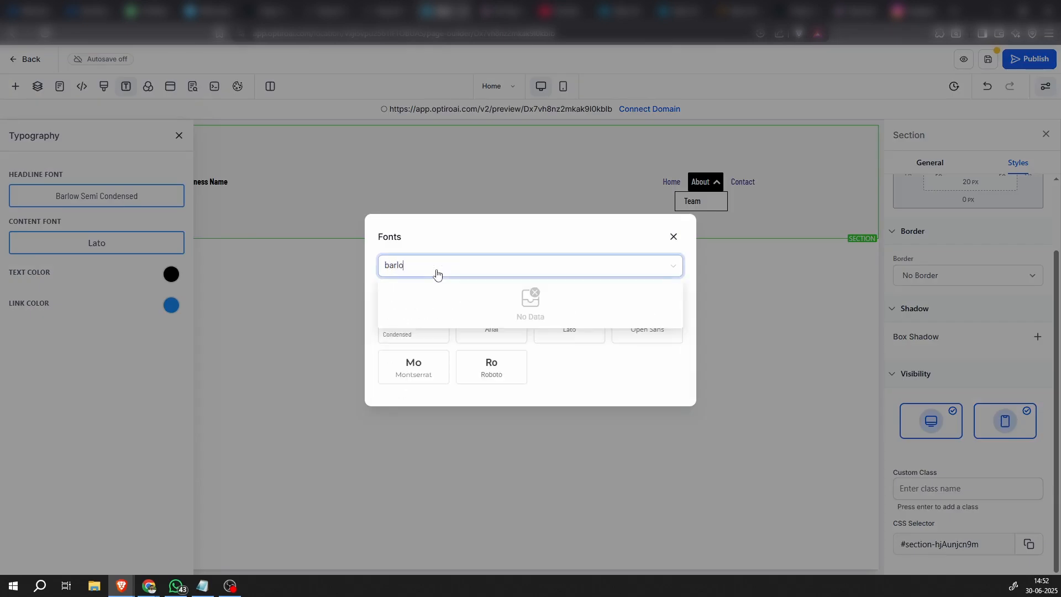
{"action": "left_click", "coordinate": [424, 293]}
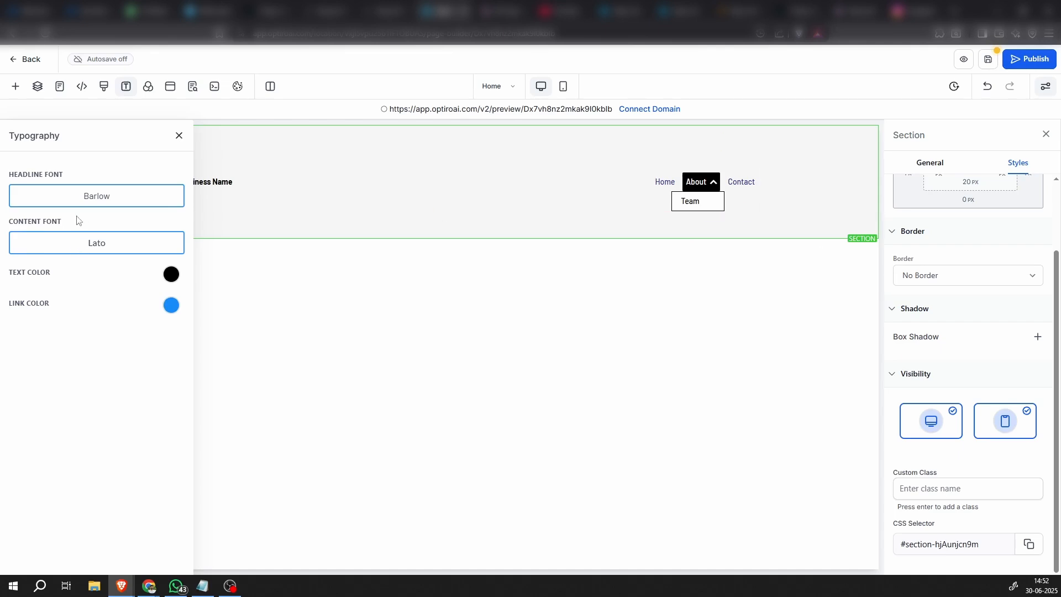
Set the page's content font to Open Sans and close the typography settings
{"action": "left_click", "coordinate": [100, 244]}
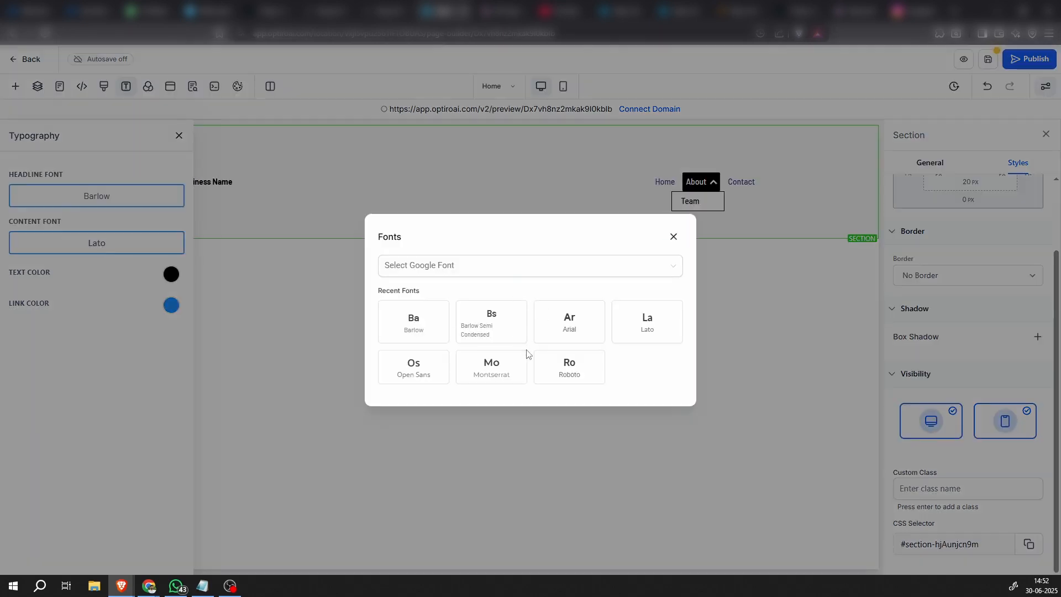
{"action": "left_click", "coordinate": [414, 375]}
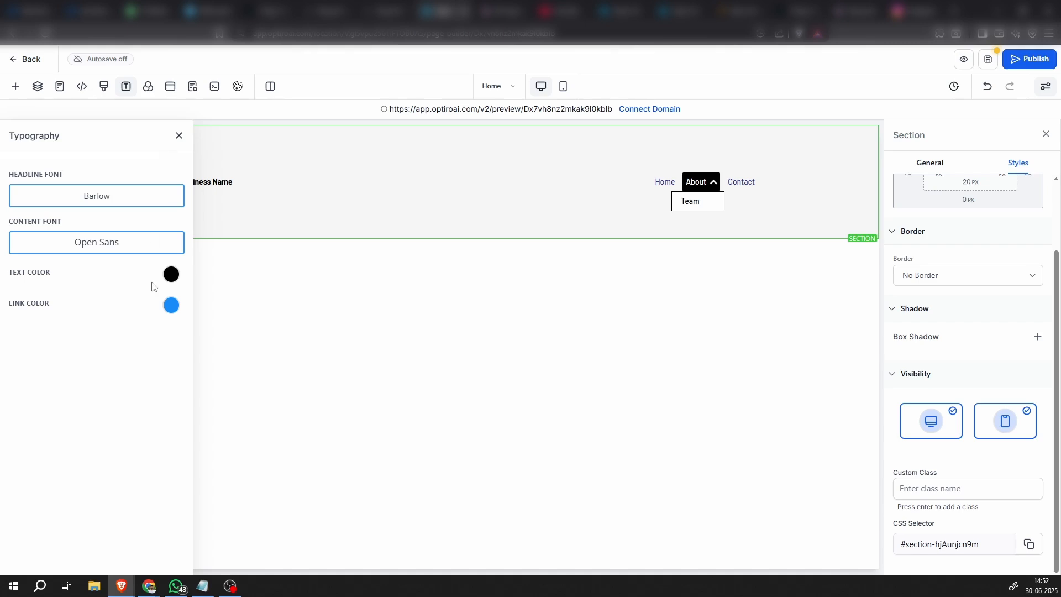
{"action": "left_click", "coordinate": [171, 276]}
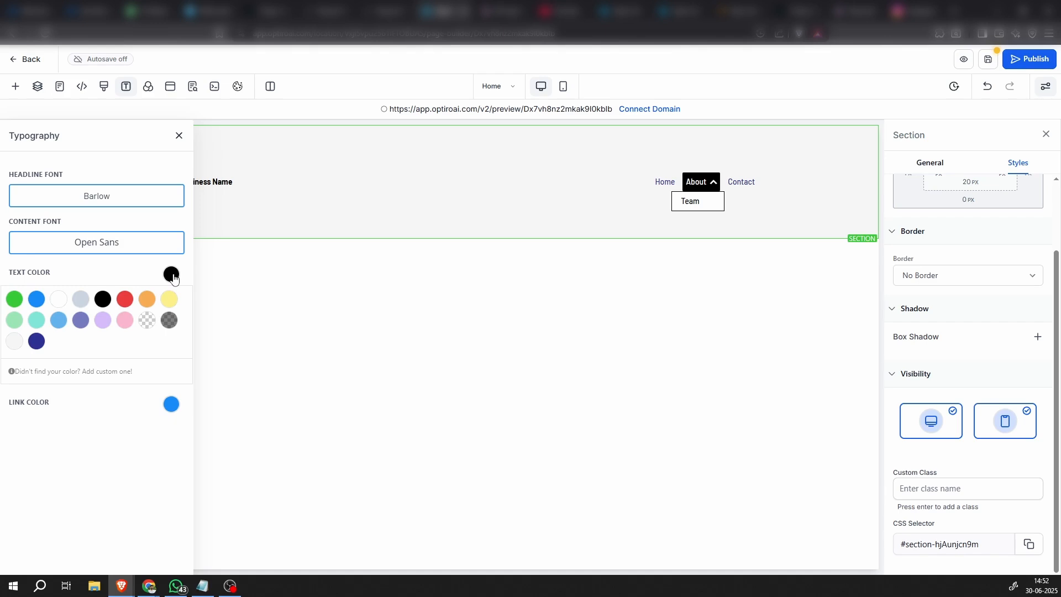
{"action": "left_click", "coordinate": [171, 278]}
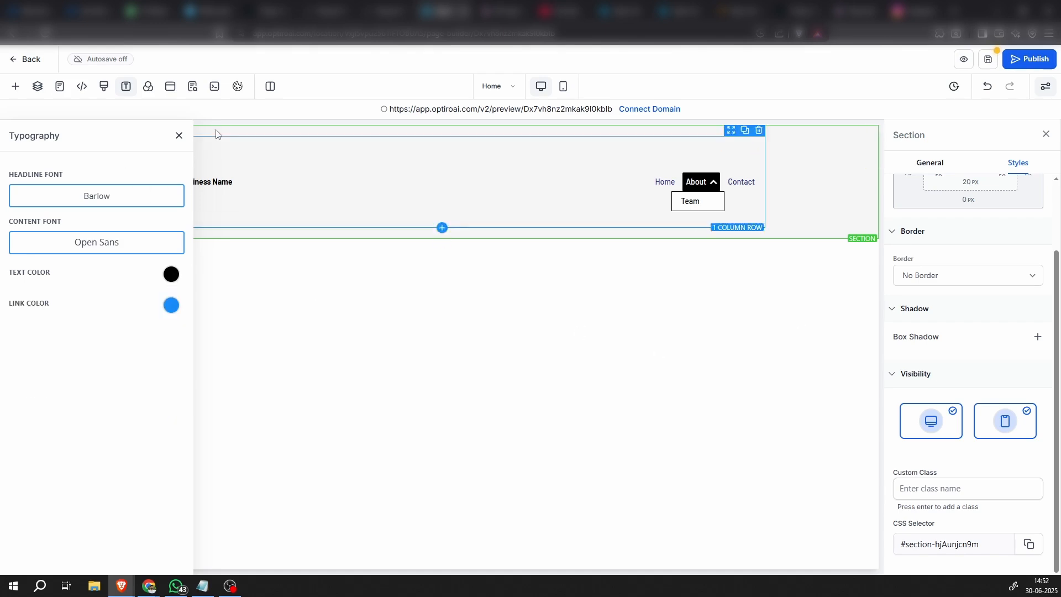
{"action": "left_click", "coordinate": [178, 136]}
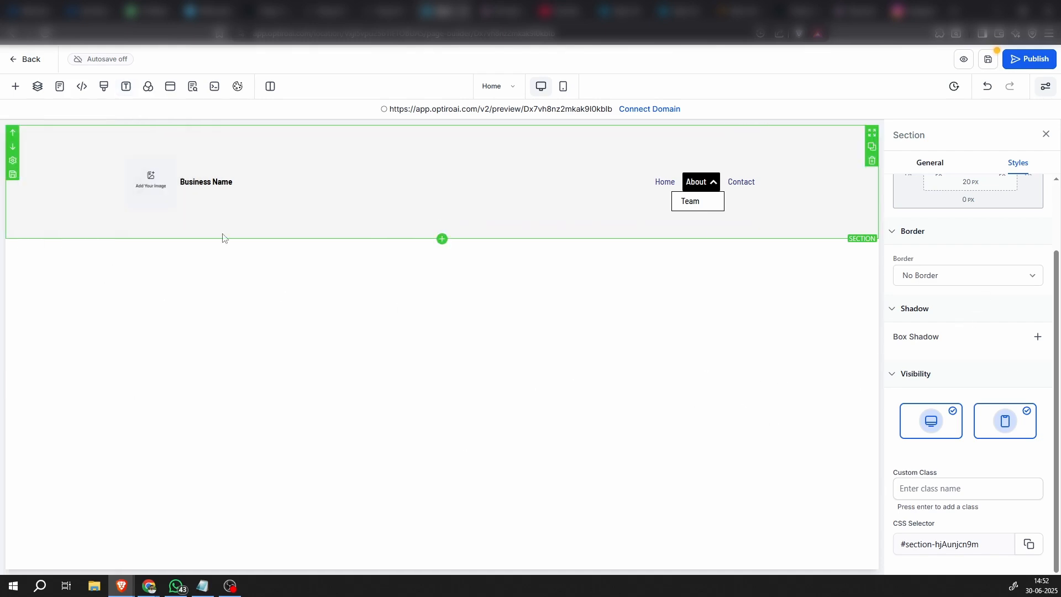
Open the media storage for the brand logo in the header navigation menu's logo settings
{"action": "left_click", "coordinate": [157, 190]}
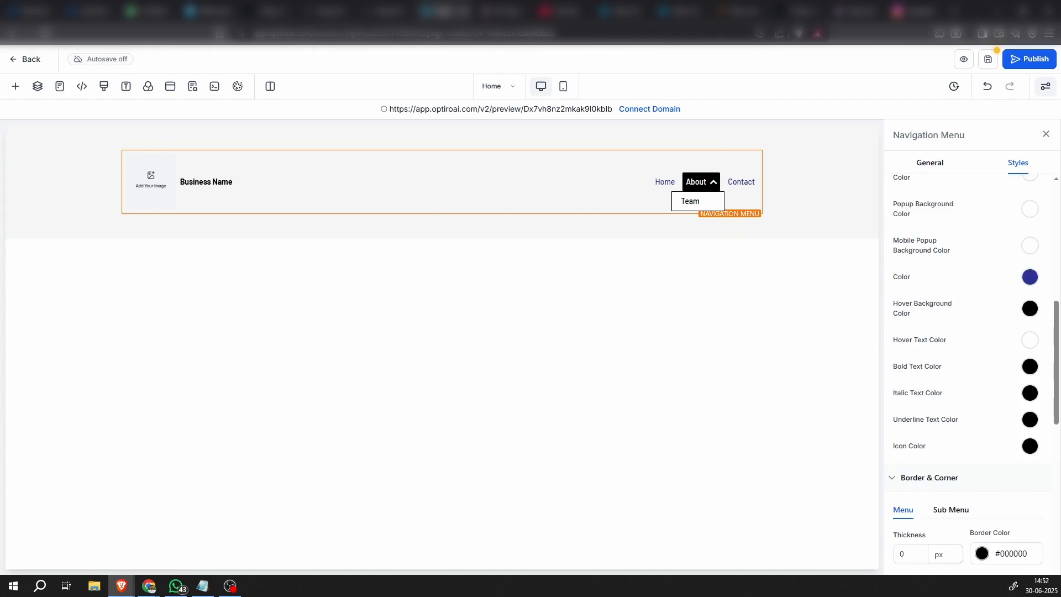
{"action": "key", "text": "alt+Tab"}
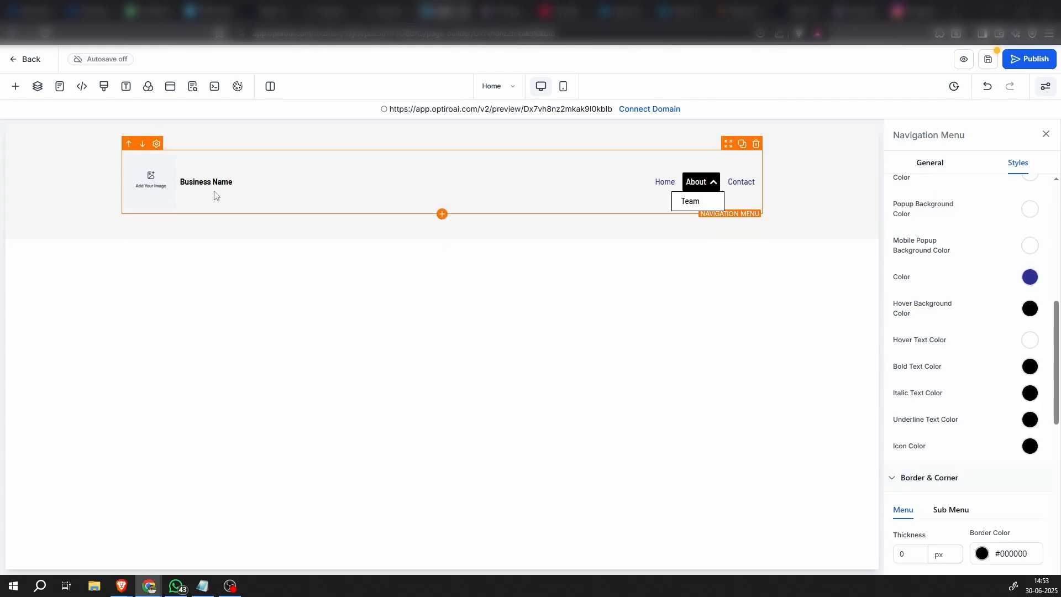
{"action": "left_click", "coordinate": [147, 178]}
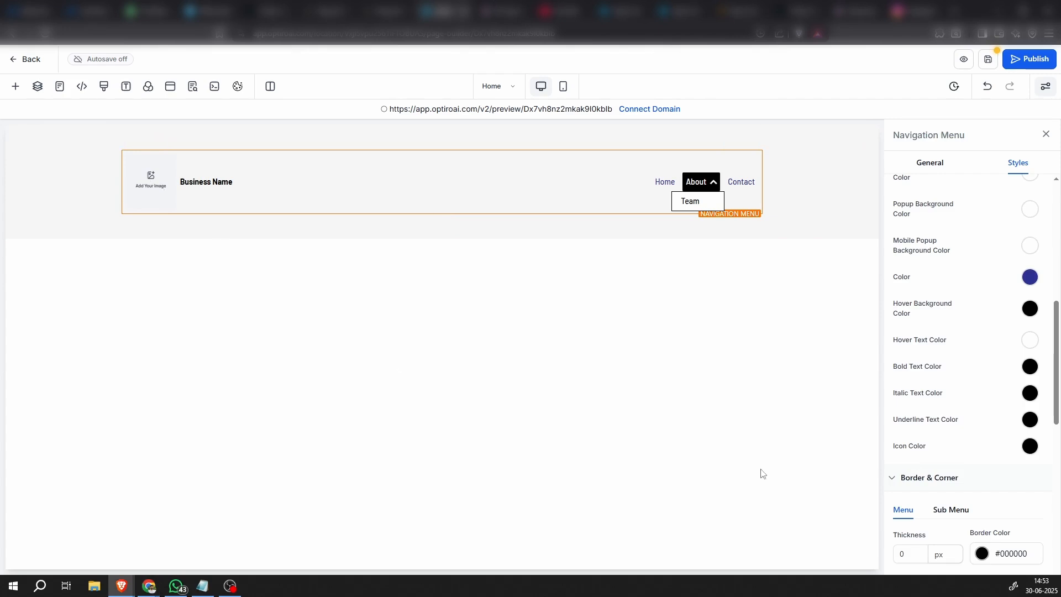
{"action": "scroll", "coordinate": [963, 494], "scroll_direction": "up", "scroll_amount": 6}
{"action": "scroll", "coordinate": [966, 492], "scroll_direction": "up", "scroll_amount": 2}
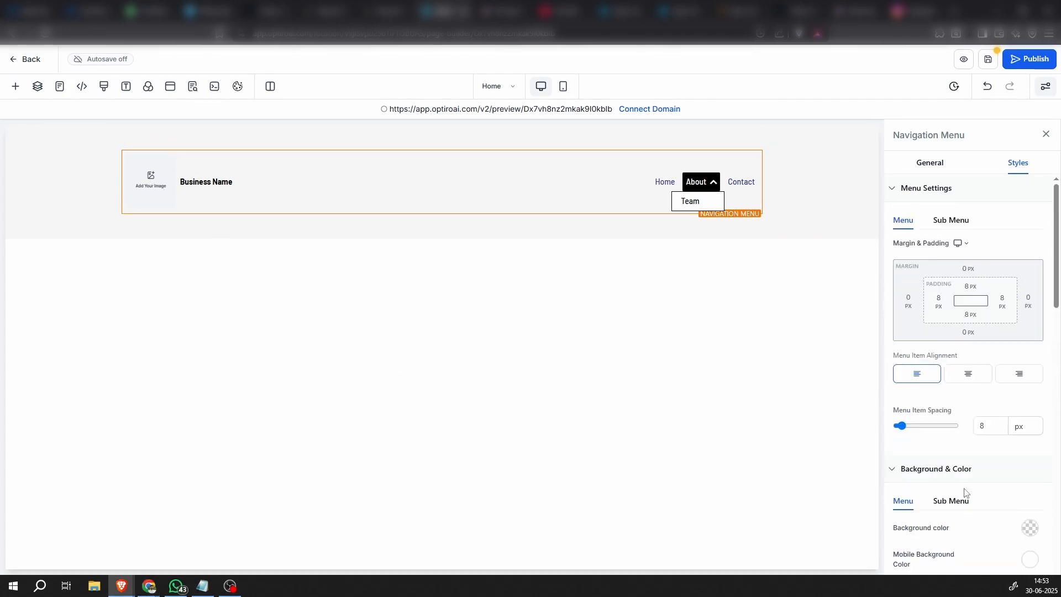
{"action": "left_click", "coordinate": [930, 163]}
{"action": "scroll", "coordinate": [969, 394], "scroll_direction": "down", "scroll_amount": 7}
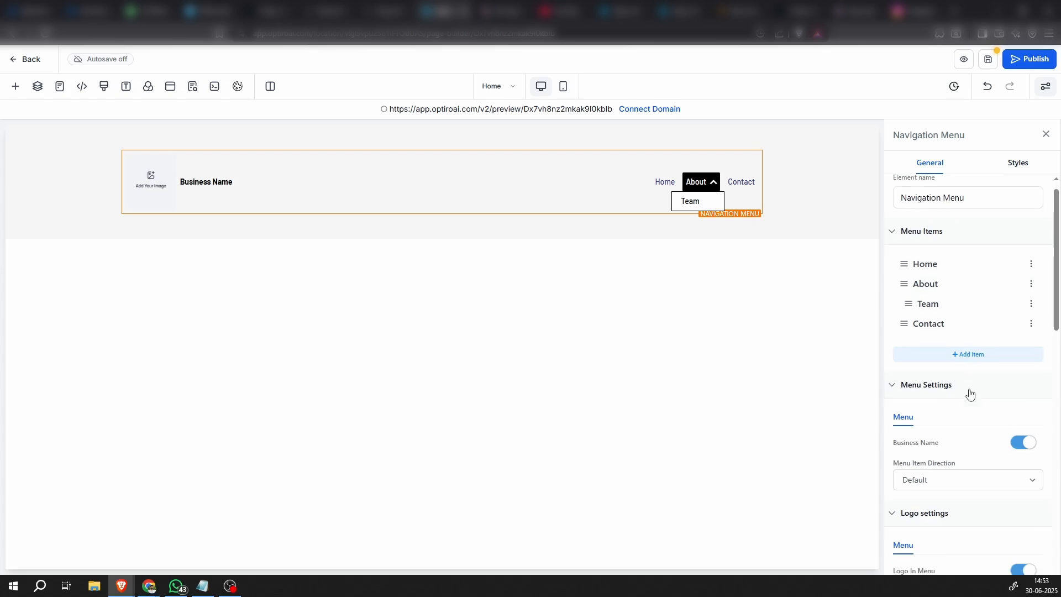
{"action": "scroll", "coordinate": [970, 397], "scroll_direction": "down", "scroll_amount": 1}
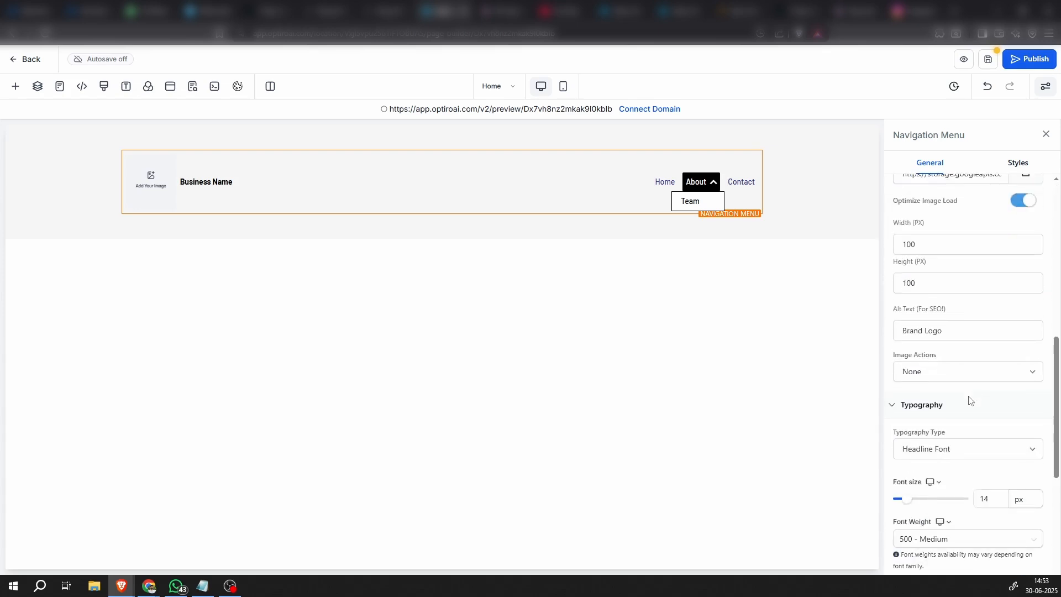
{"action": "scroll", "coordinate": [969, 398], "scroll_direction": "up", "scroll_amount": 3}
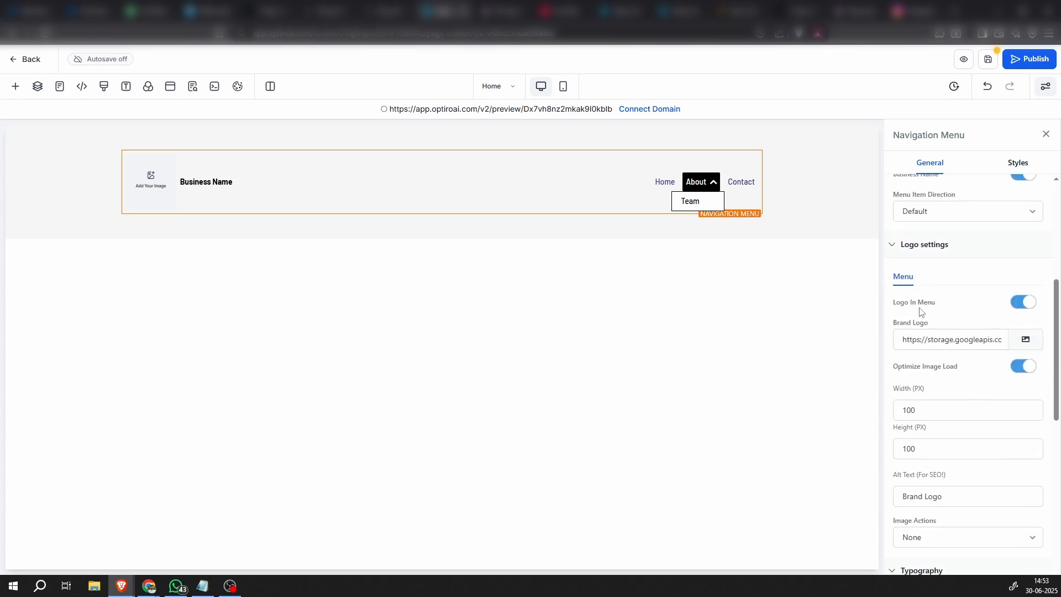
{"action": "left_click", "coordinate": [1016, 304]}
{"action": "left_click", "coordinate": [1022, 302]}
{"action": "left_click", "coordinate": [1026, 340]}
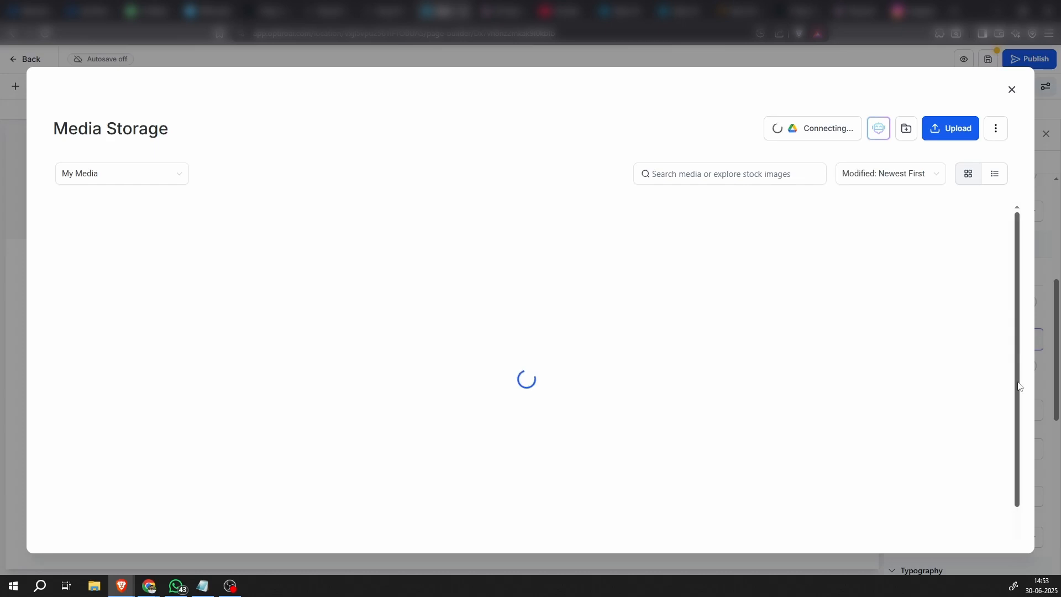
Upload the Plutus Realtors logo imgi_1_ap-removebg-preview-1.png from the Falcon View apartments folder in Downloads and insert it as the menu's brand logo
{"action": "left_click", "coordinate": [946, 128]}
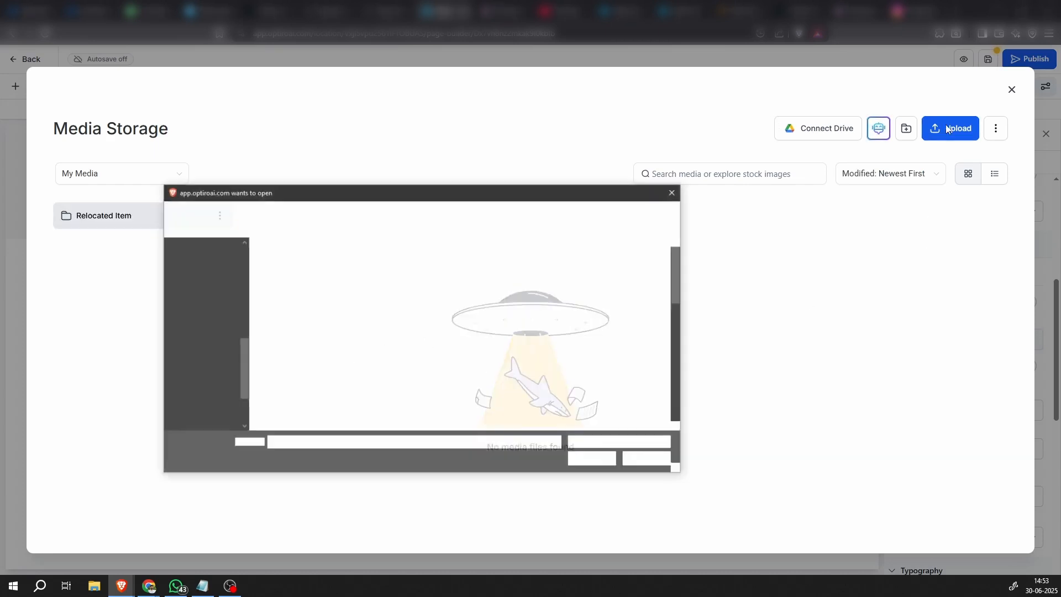
{"action": "scroll", "coordinate": [204, 287], "scroll_direction": "up", "scroll_amount": 4}
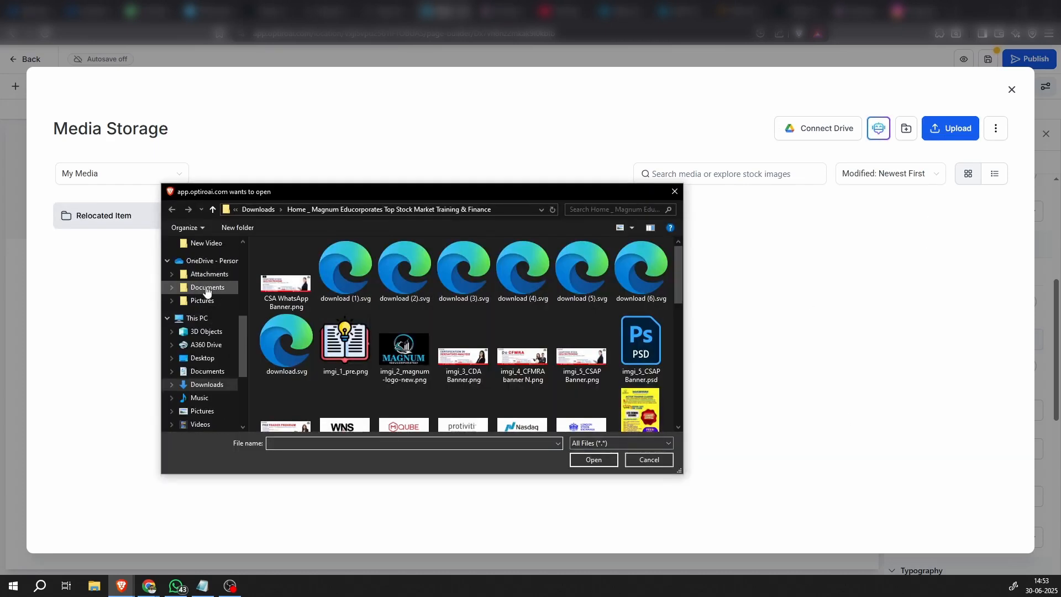
{"action": "left_click", "coordinate": [206, 288]}
{"action": "scroll", "coordinate": [210, 302], "scroll_direction": "up", "scroll_amount": 2}
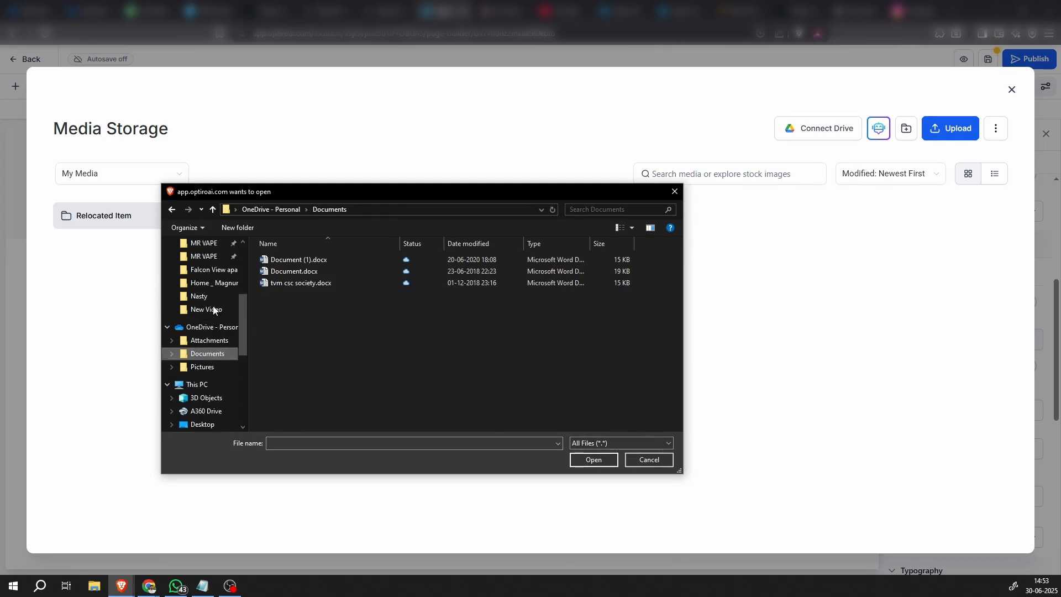
{"action": "scroll", "coordinate": [210, 304], "scroll_direction": "up", "scroll_amount": 5}
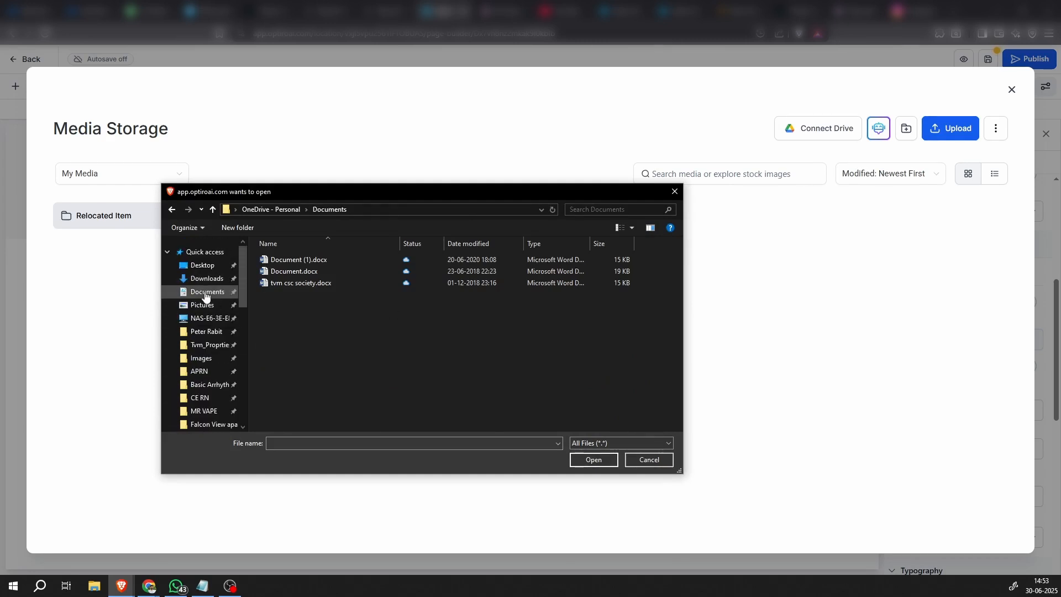
{"action": "left_click", "coordinate": [207, 278]}
{"action": "double_click", "coordinate": [327, 276]}
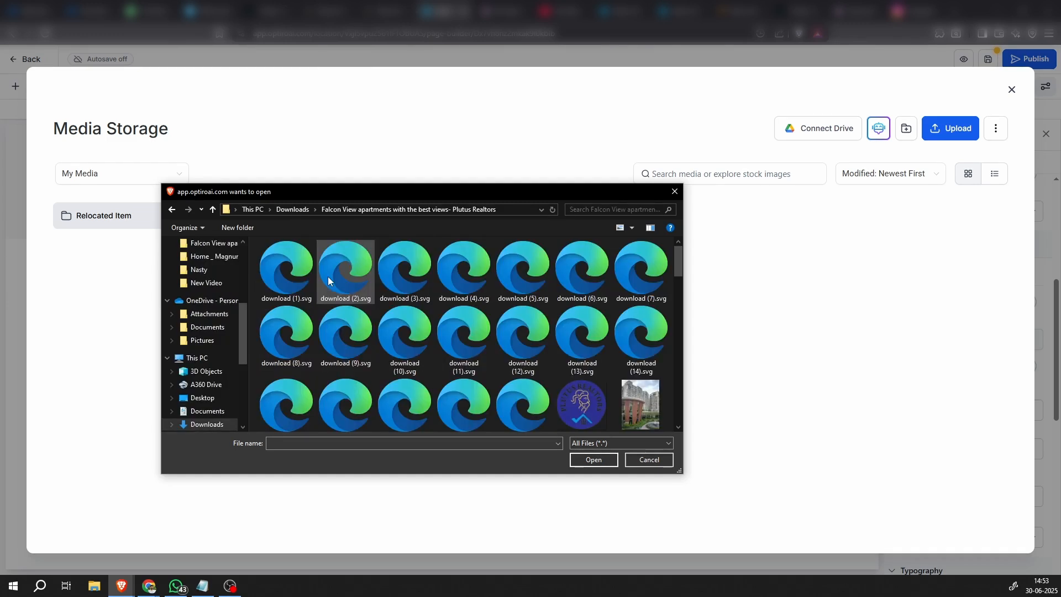
{"action": "scroll", "coordinate": [369, 347], "scroll_direction": "down", "scroll_amount": 2}
{"action": "scroll", "coordinate": [369, 347], "scroll_direction": "up", "scroll_amount": 2}
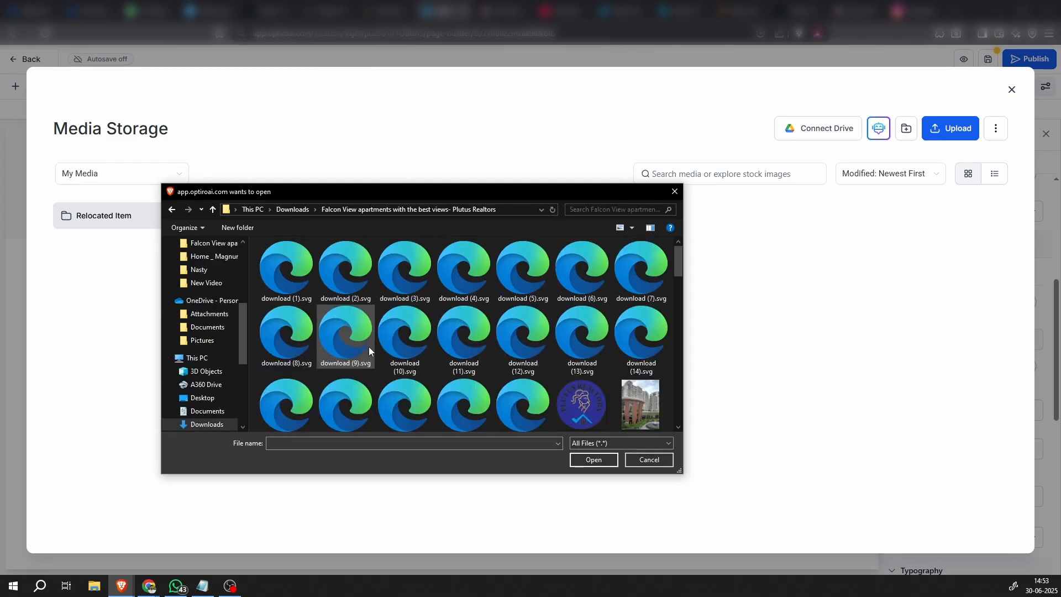
{"action": "double_click", "coordinate": [581, 404]}
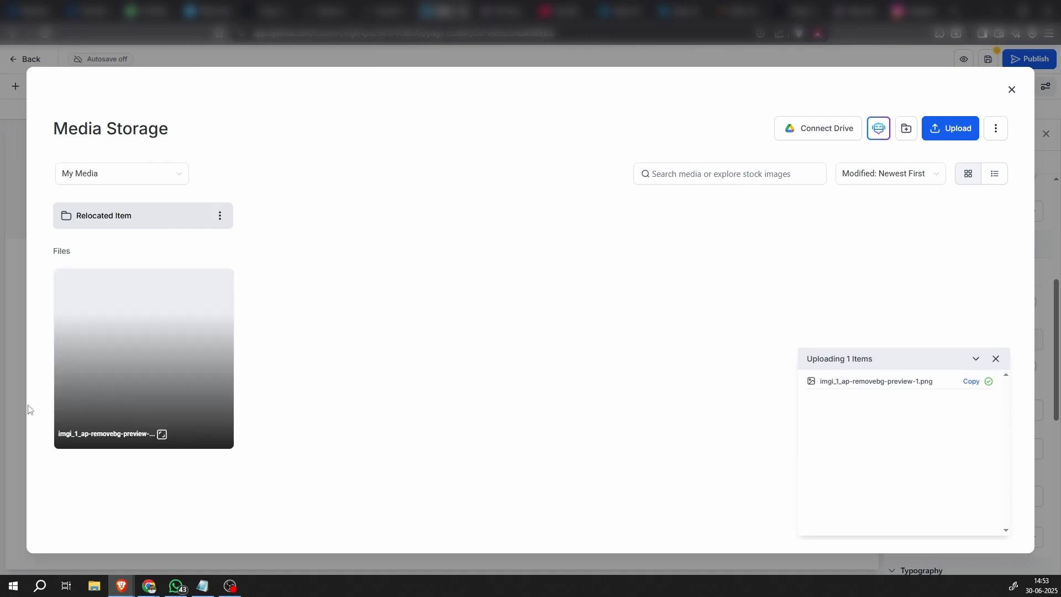
{"action": "left_click", "coordinate": [173, 369]}
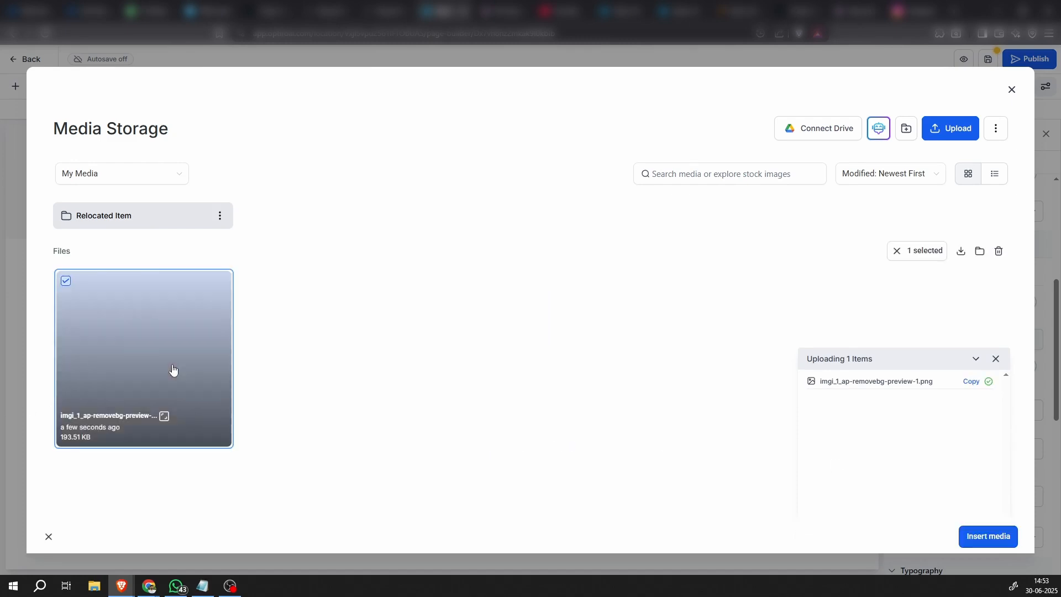
{"action": "left_click", "coordinate": [989, 536]}
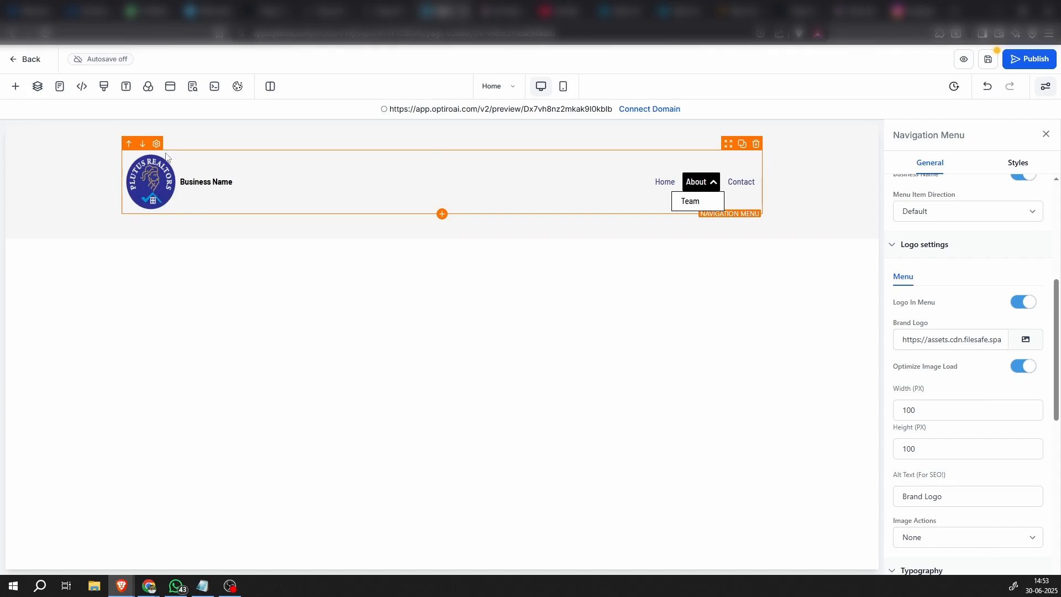
Clear the brand logo's height and set its width to 110 px
{"action": "double_click", "coordinate": [923, 448]}
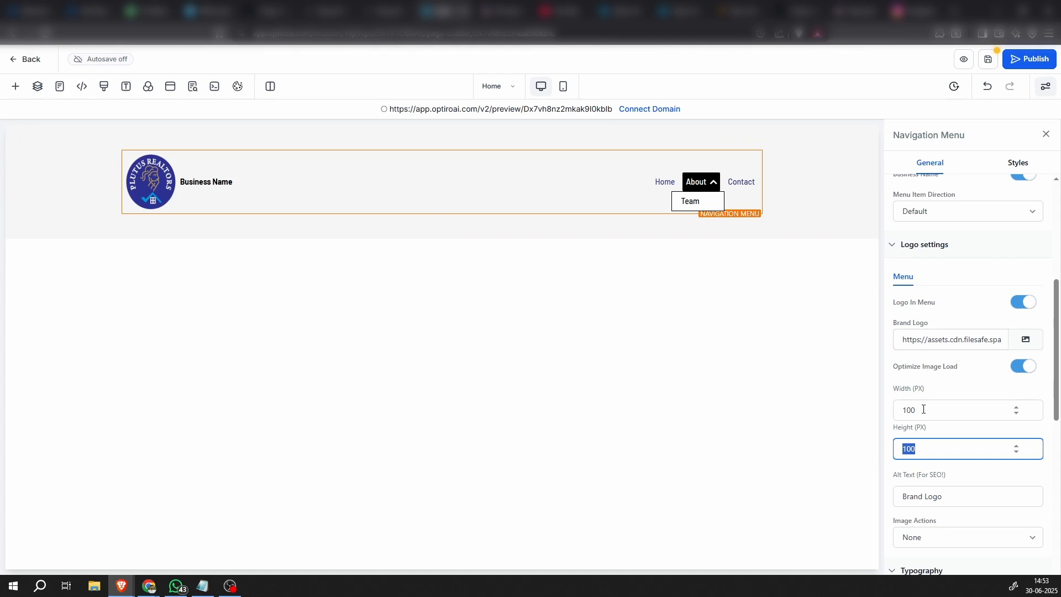
{"action": "key", "text": "BackSpace"}
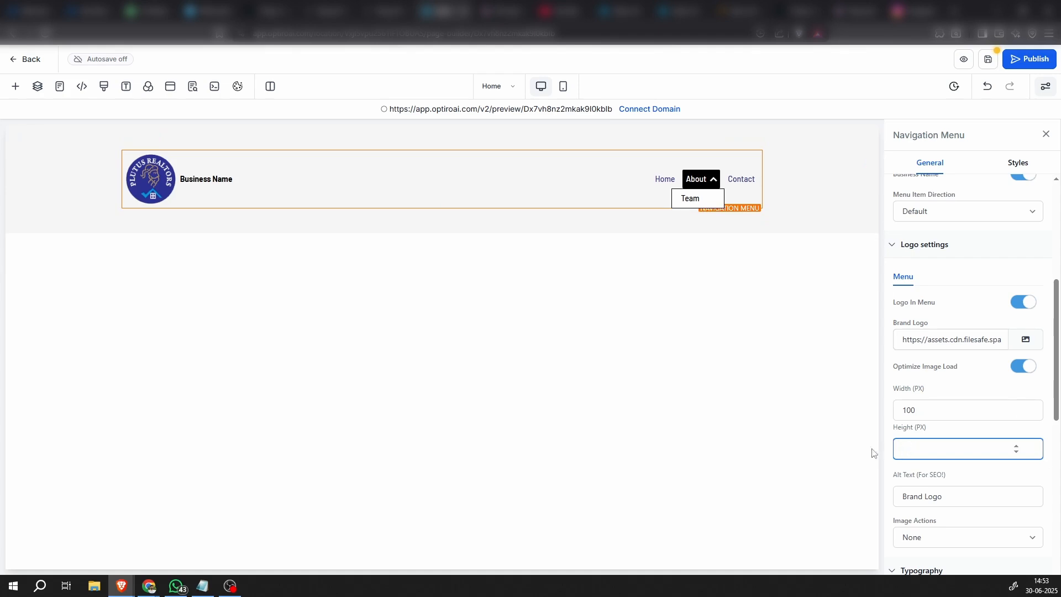
{"action": "left_click", "coordinate": [814, 422]}
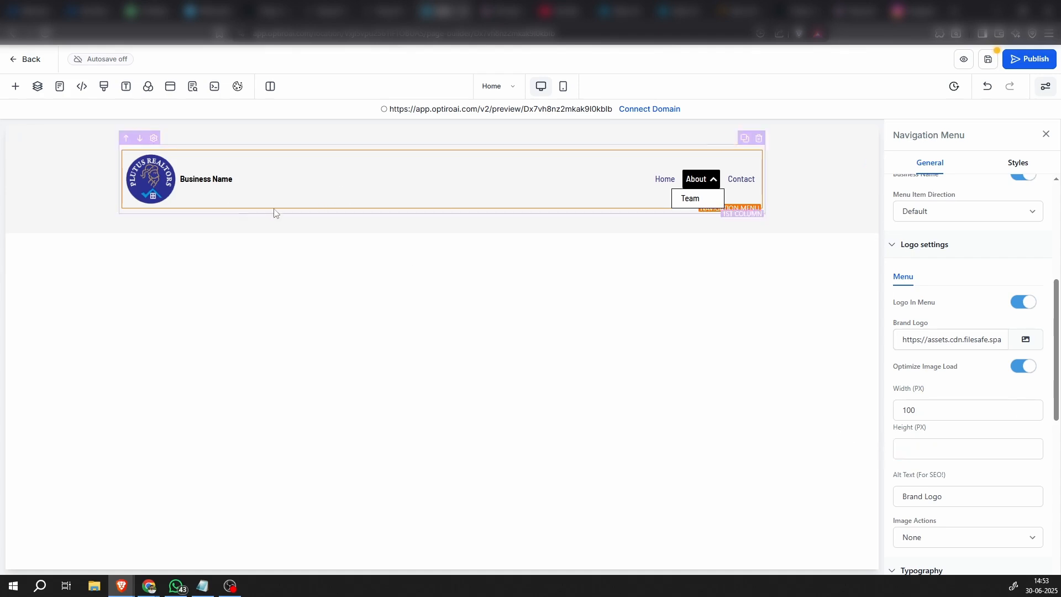
{"action": "double_click", "coordinate": [931, 406]}
{"action": "type", "text": "110"}
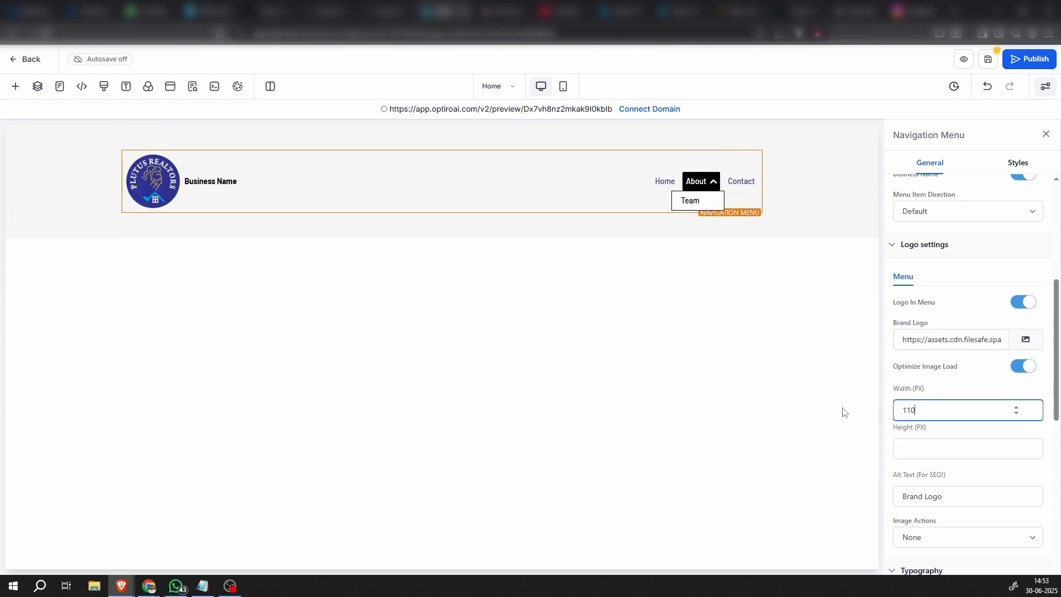
{"action": "left_click", "coordinate": [561, 419]}
Set the header section's bottom and top padding to 0 px
{"action": "left_click", "coordinate": [623, 235]}
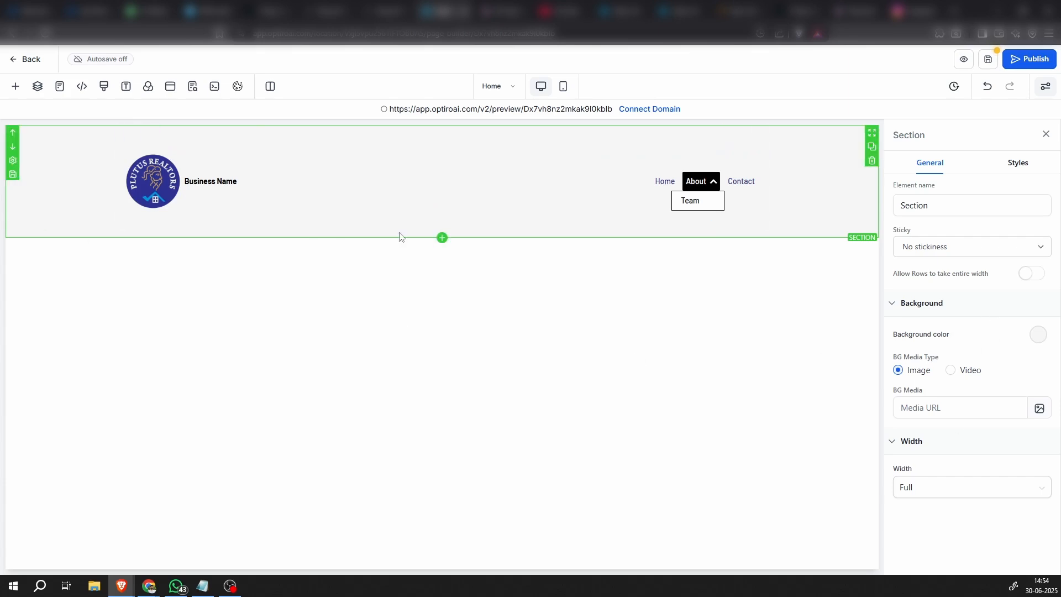
{"action": "left_click", "coordinate": [1018, 164]}
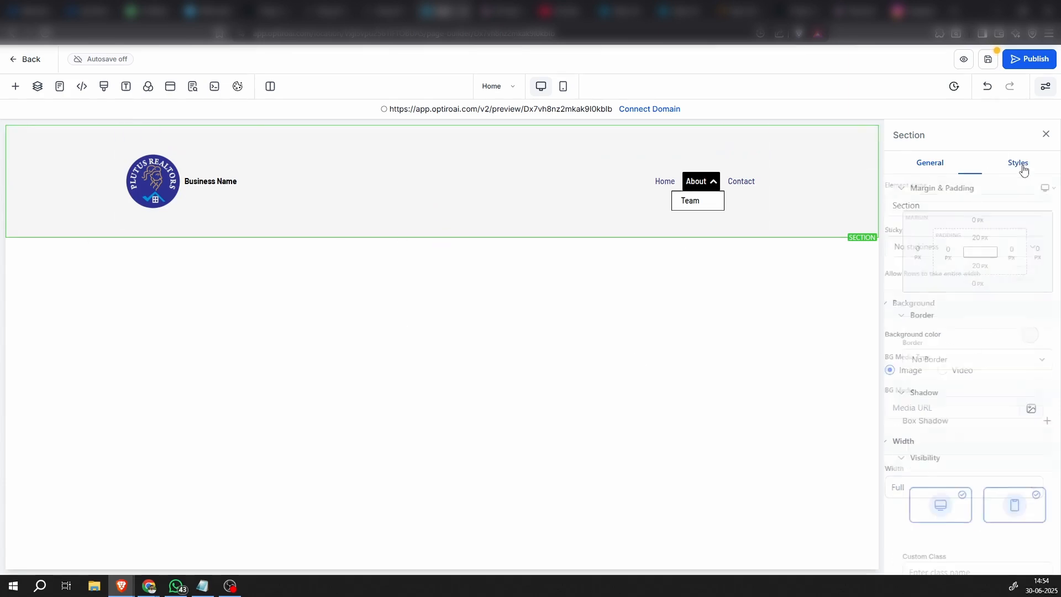
{"action": "left_click", "coordinate": [967, 266]}
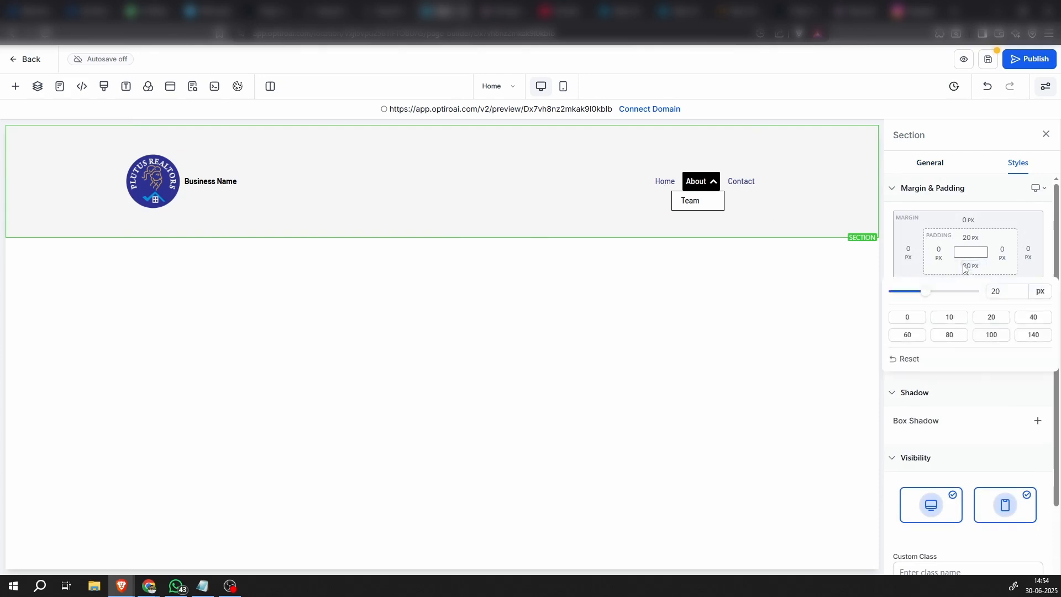
{"action": "left_click", "coordinate": [908, 318]}
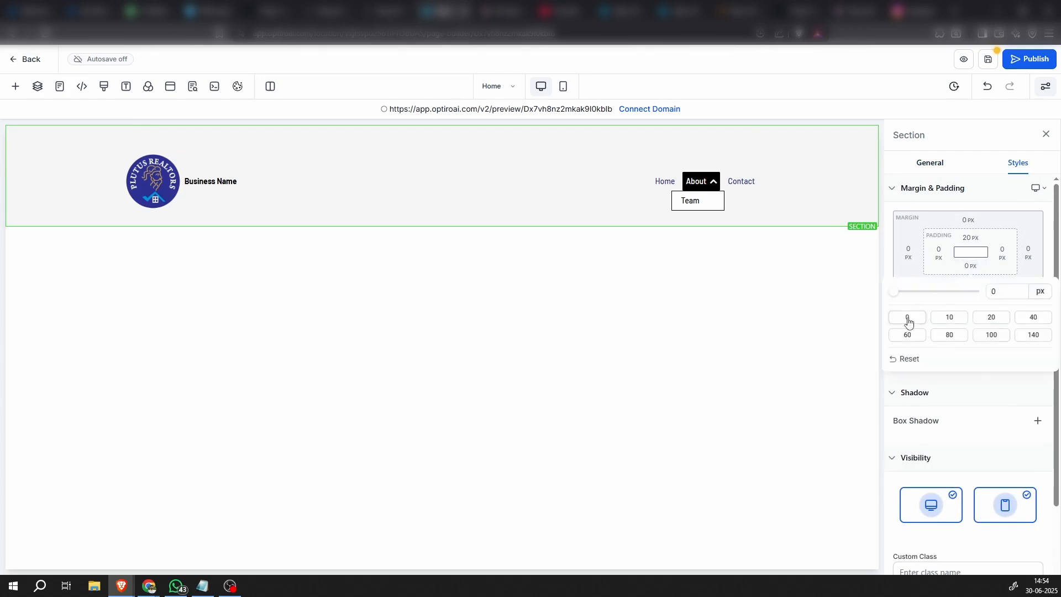
{"action": "left_click", "coordinate": [969, 242]}
{"action": "left_click", "coordinate": [969, 242]}
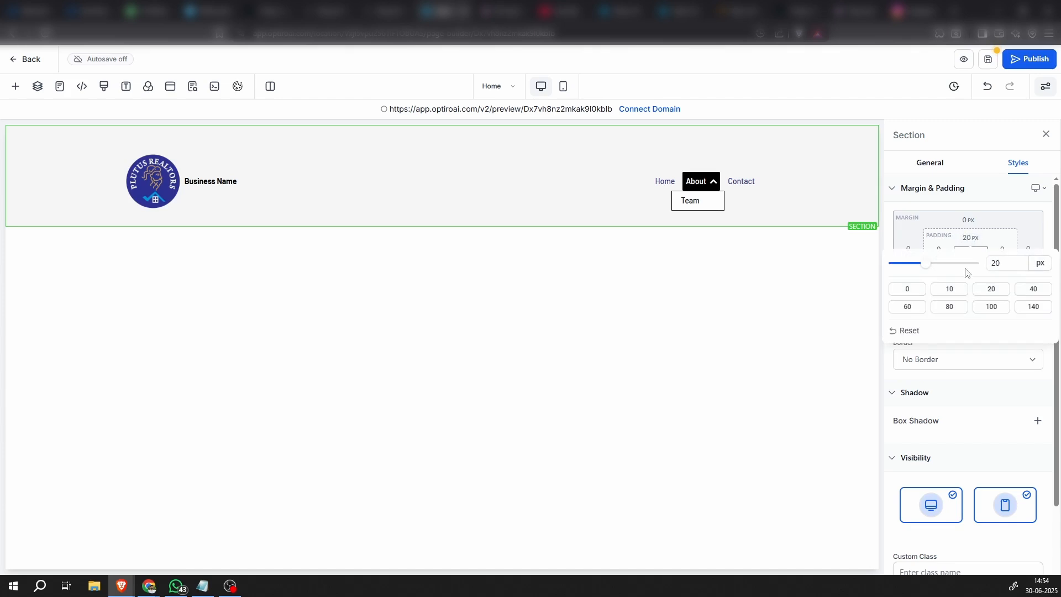
{"action": "left_click", "coordinate": [906, 291]}
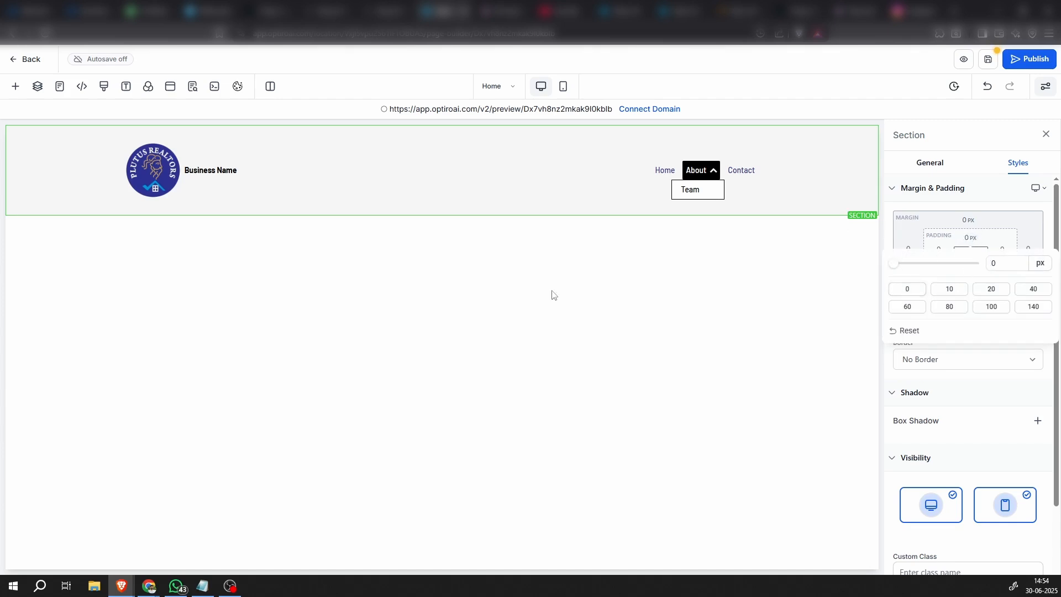
{"action": "left_click", "coordinate": [74, 264]}
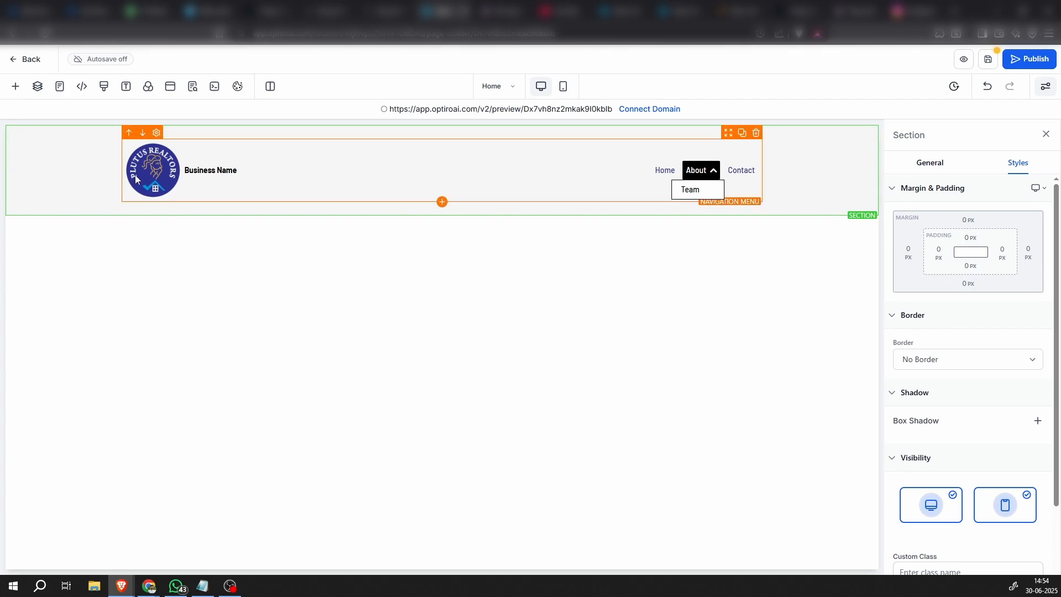
Set the top and bottom padding of the header's 1-column row to 0 px
{"action": "left_click", "coordinate": [200, 137]}
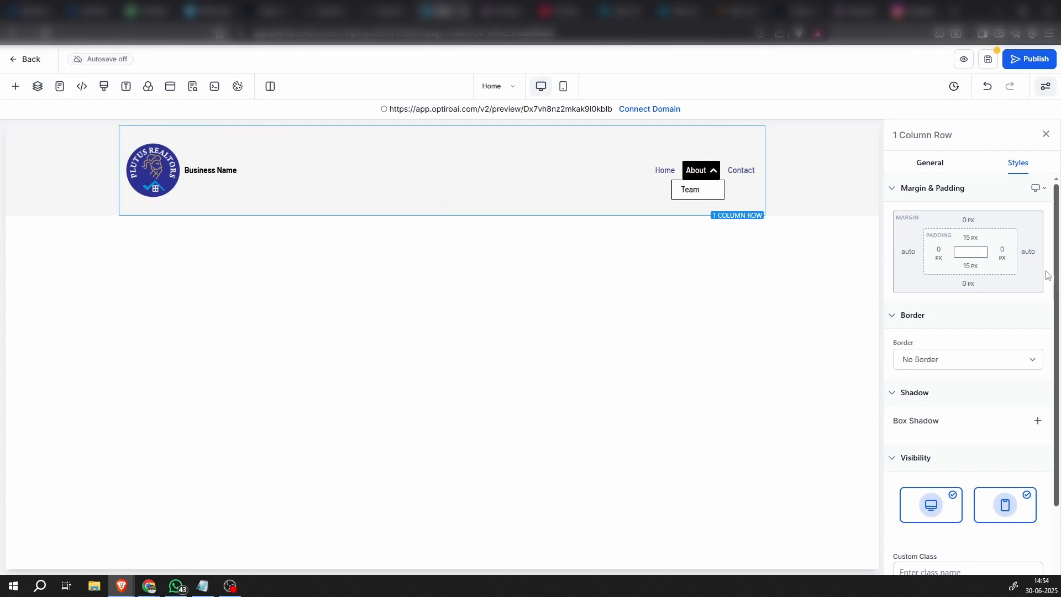
{"action": "left_click", "coordinate": [970, 237]}
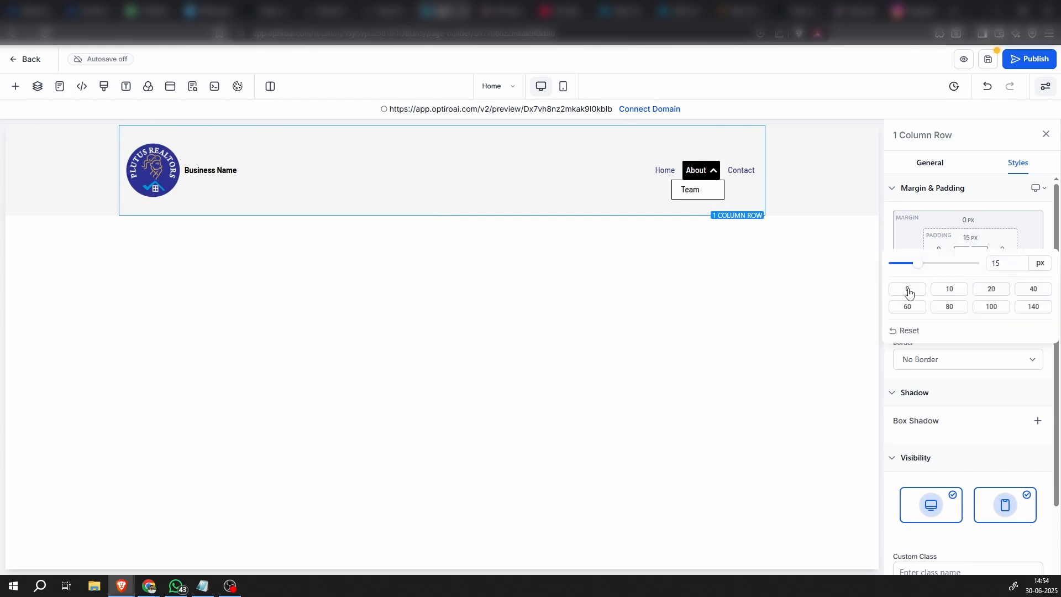
{"action": "left_click", "coordinate": [908, 289]}
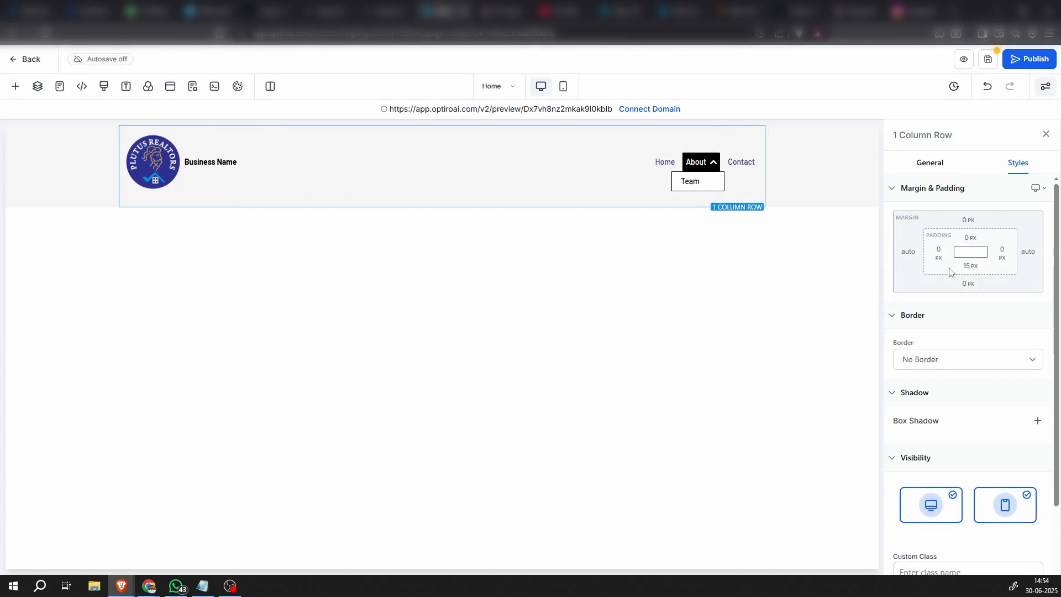
{"action": "left_click", "coordinate": [970, 266]}
{"action": "left_click", "coordinate": [908, 317]}
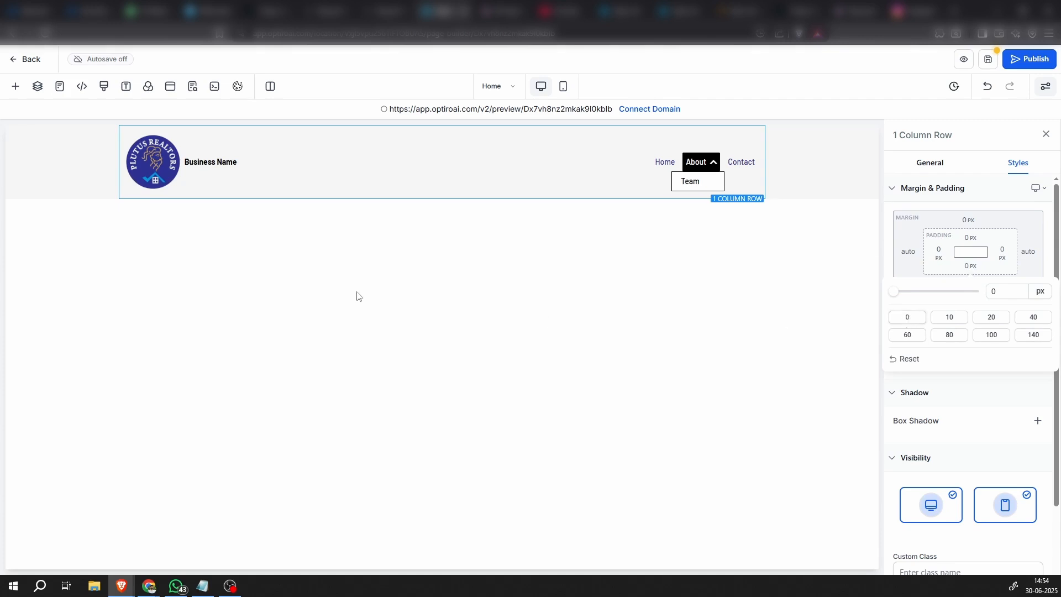
{"action": "left_click", "coordinate": [843, 188]}
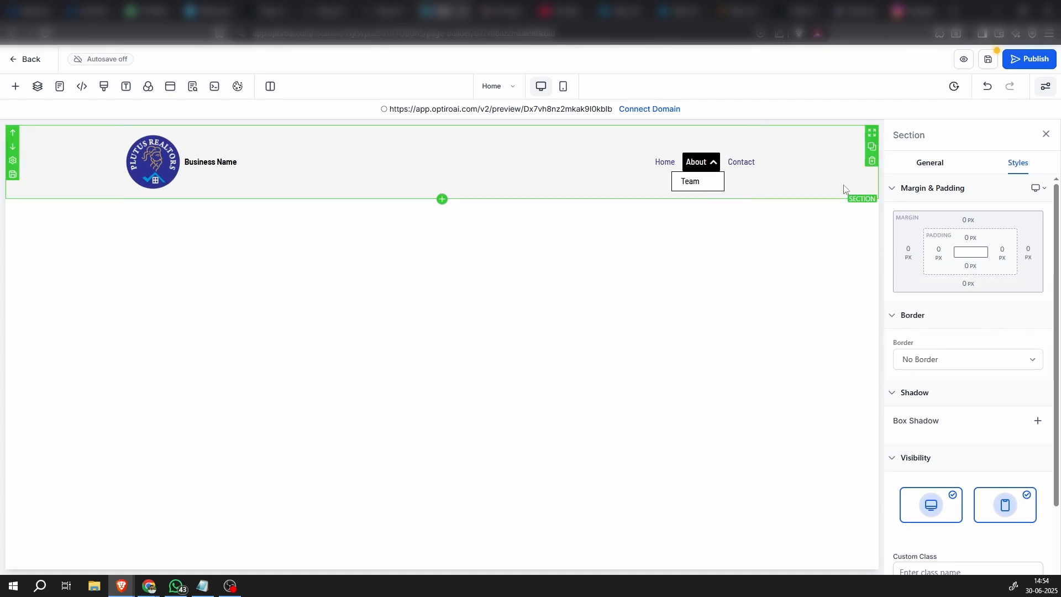
{"action": "left_click", "coordinate": [598, 174]}
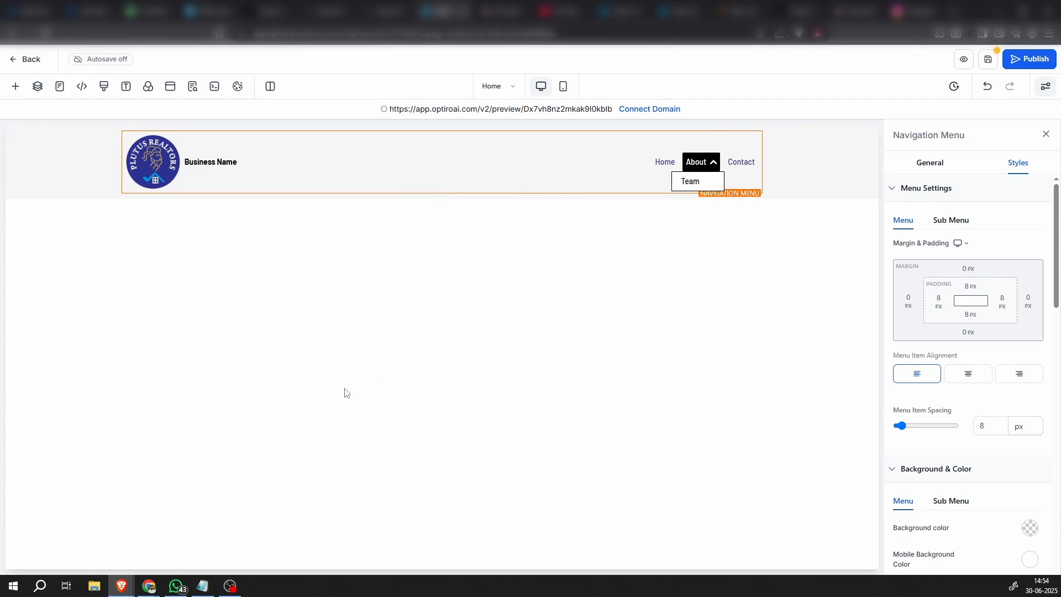
Add a full-width section directly below the header and check its background color choices without picking one
{"action": "left_click", "coordinate": [15, 86]}
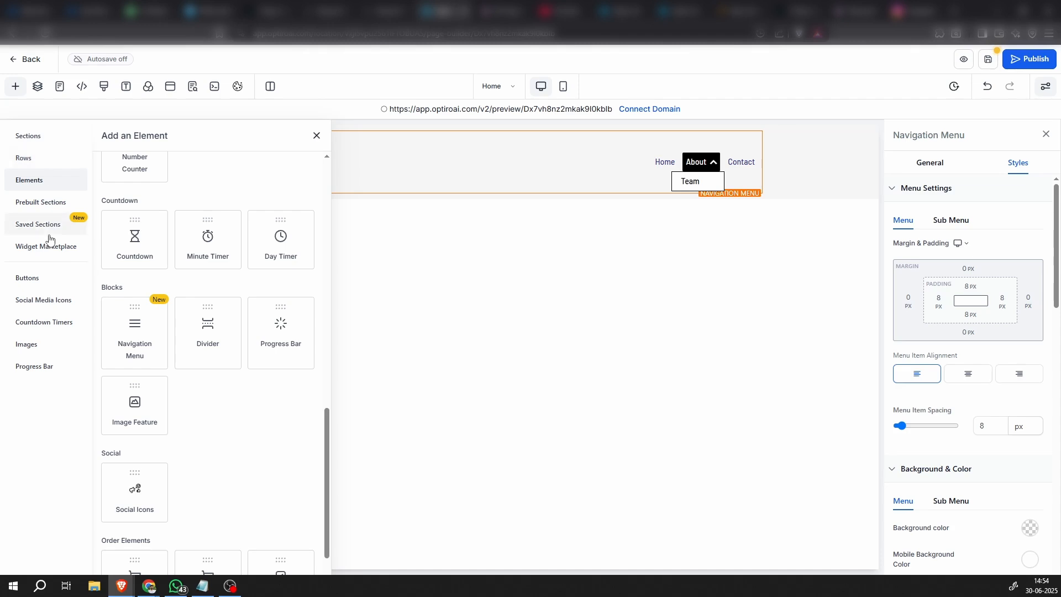
{"action": "left_click", "coordinate": [34, 136]}
{"action": "left_click_drag", "start_coordinate": [152, 201], "coordinate": [539, 306]}
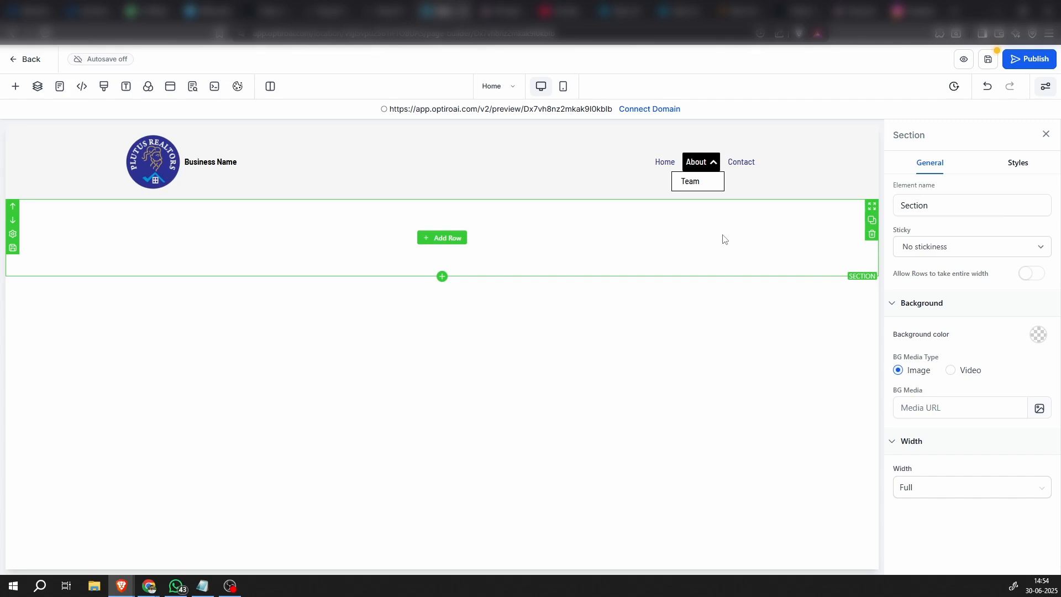
{"action": "left_click", "coordinate": [1039, 336]}
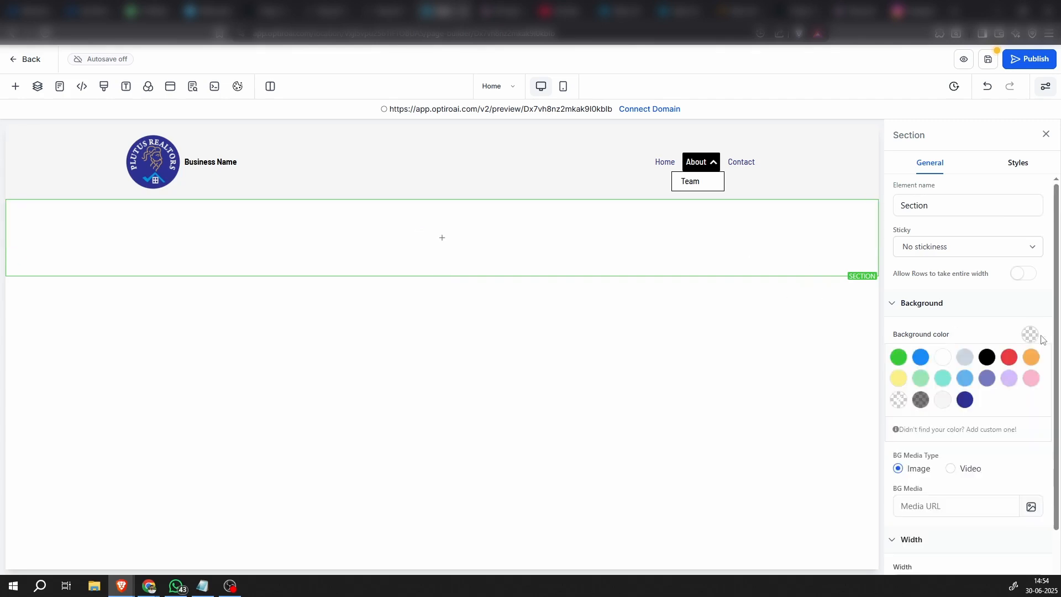
{"action": "left_click", "coordinate": [1030, 336]}
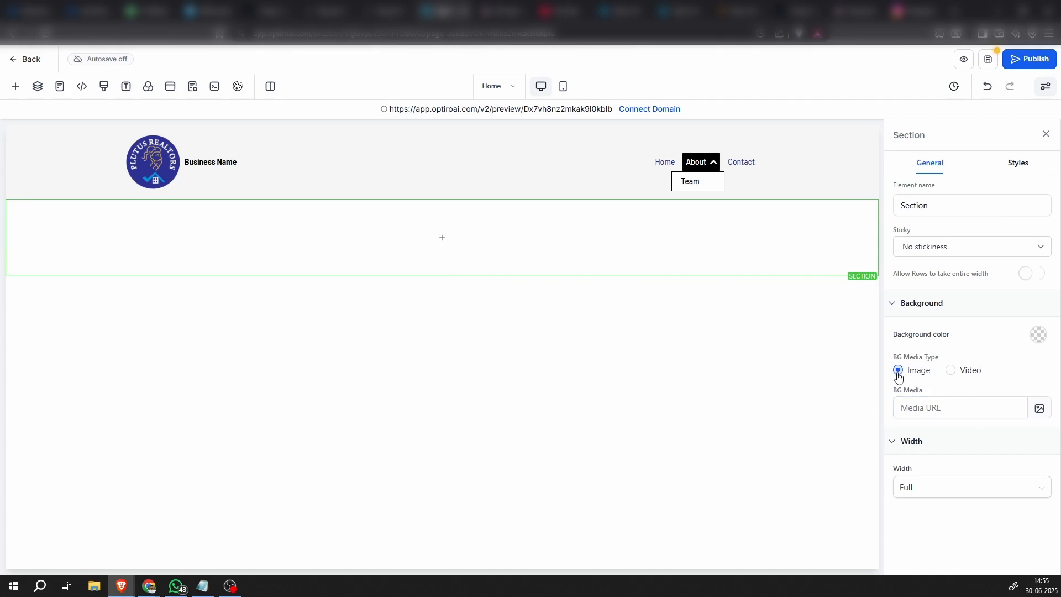
Upload the bedroom photo imgi_3_JR53152-1024x683.jpg from the Falcon View apartments folder and insert it as the new section's background image
{"action": "left_click", "coordinate": [1037, 414]}
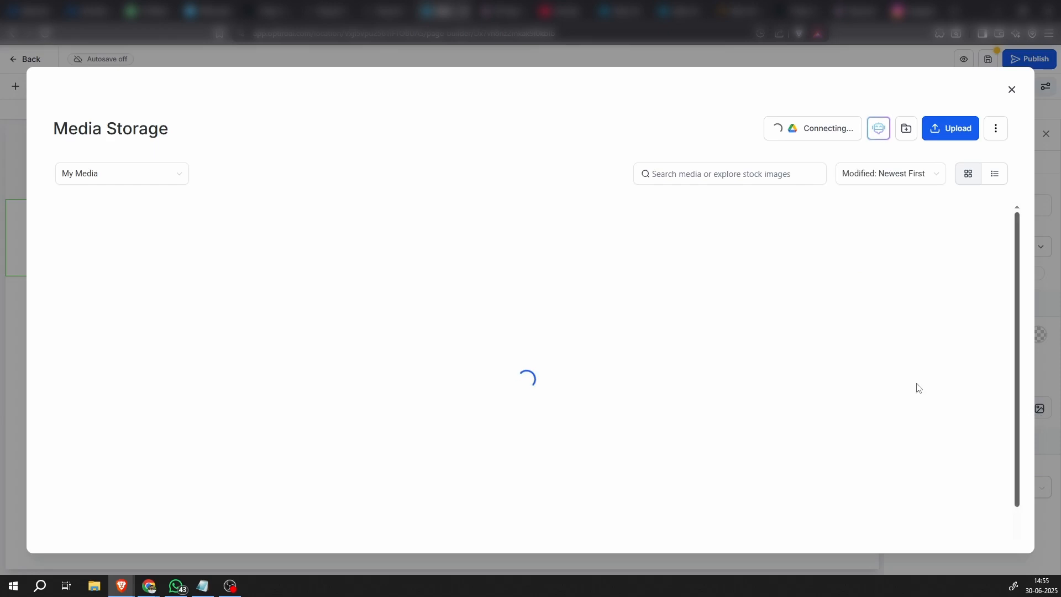
{"action": "left_click", "coordinate": [958, 131]}
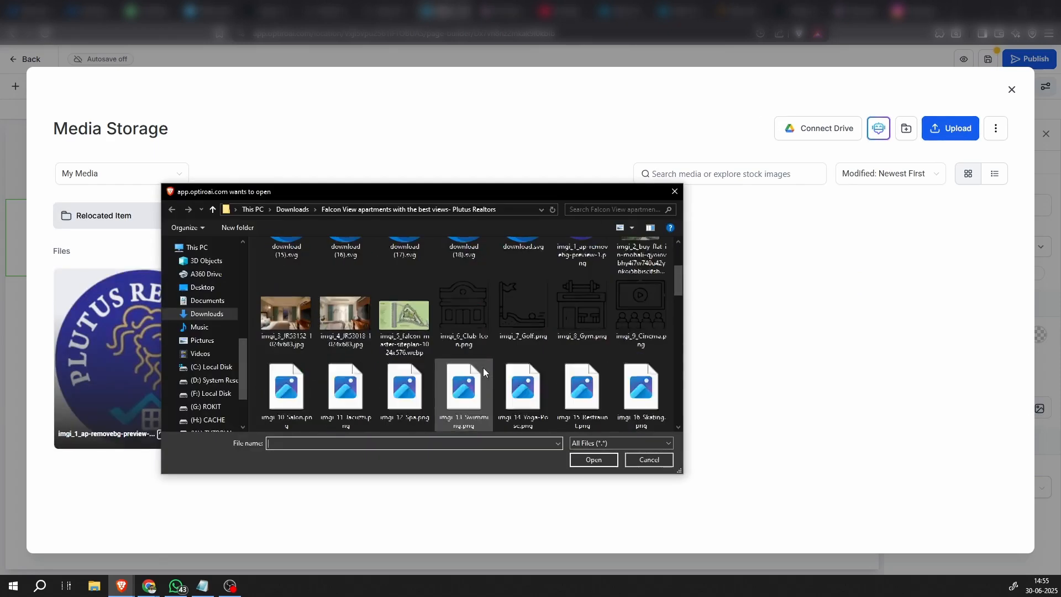
{"action": "scroll", "coordinate": [483, 367], "scroll_direction": "up", "scroll_amount": 2}
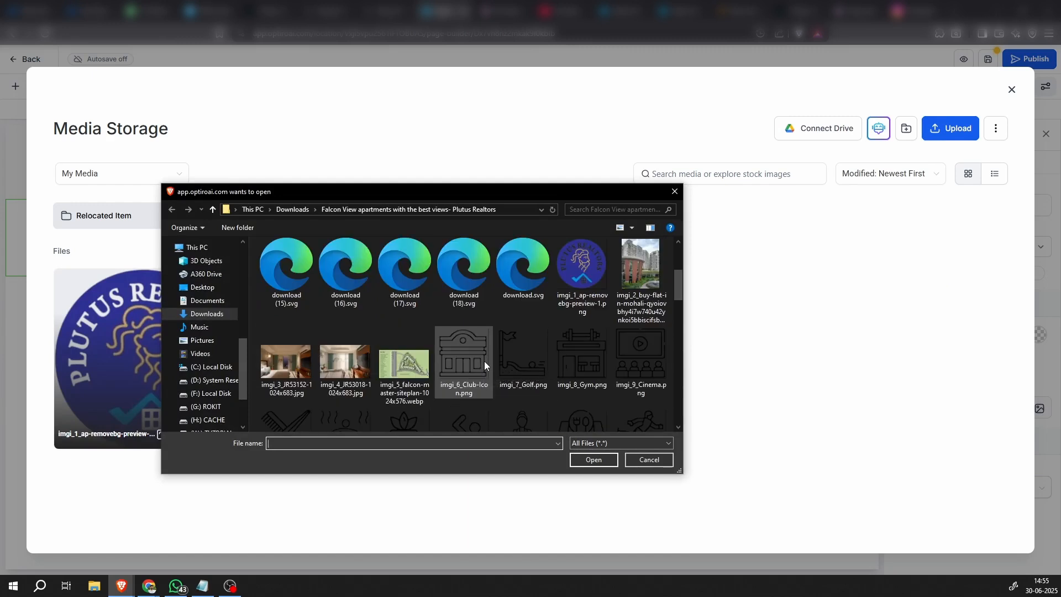
{"action": "scroll", "coordinate": [484, 360], "scroll_direction": "down", "scroll_amount": 3}
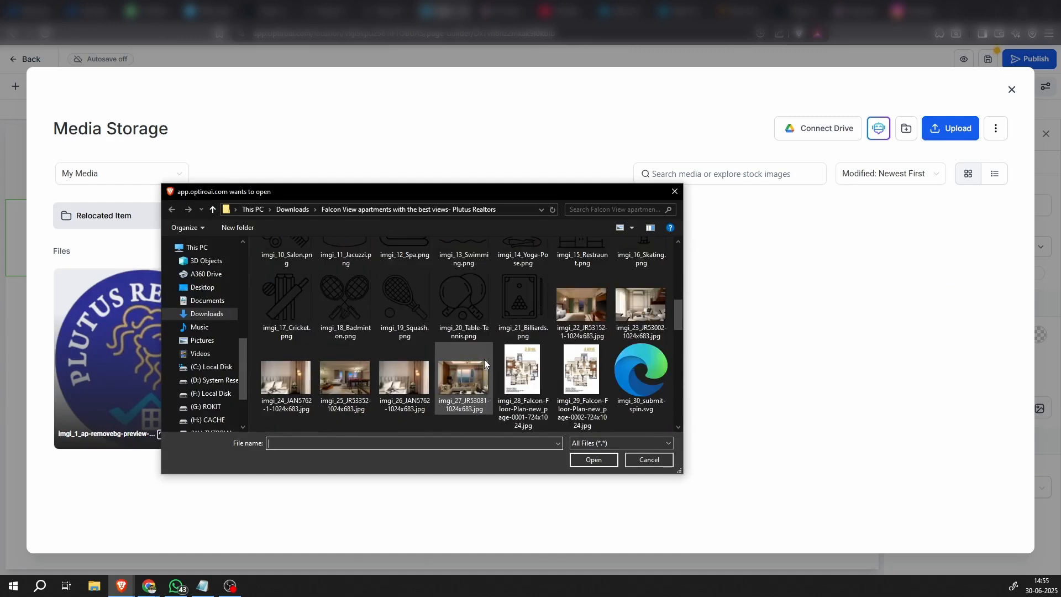
{"action": "scroll", "coordinate": [484, 359], "scroll_direction": "down", "scroll_amount": 1}
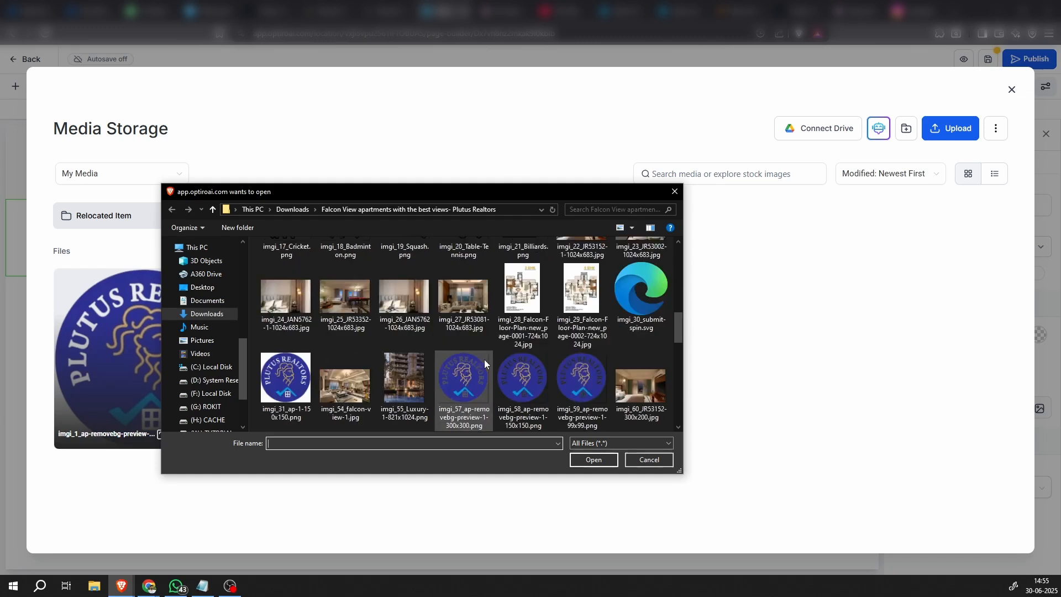
{"action": "scroll", "coordinate": [484, 359], "scroll_direction": "down", "scroll_amount": 1}
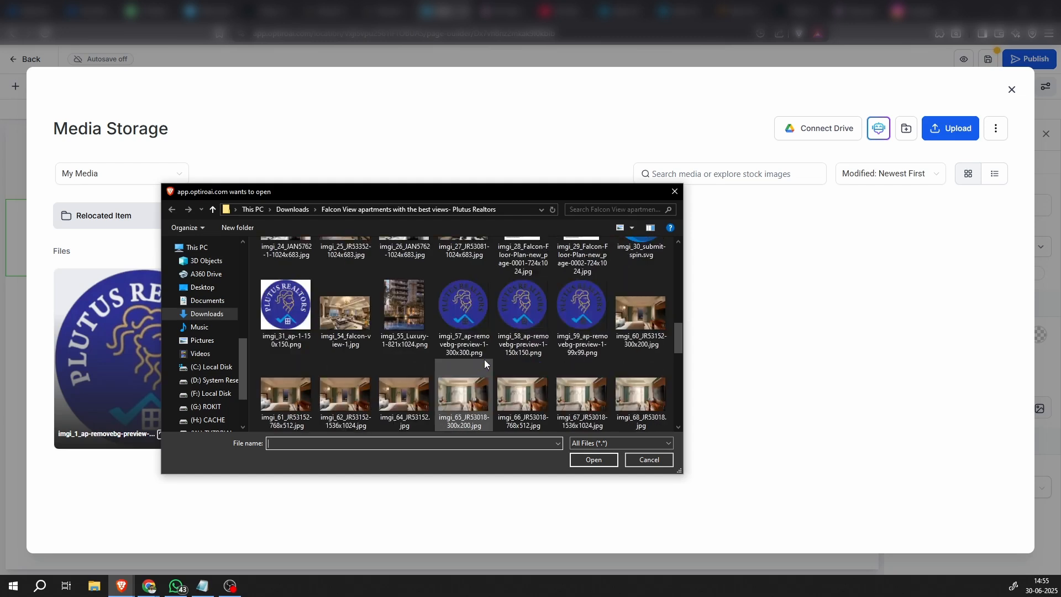
{"action": "scroll", "coordinate": [484, 359], "scroll_direction": "down", "scroll_amount": 1}
{"action": "scroll", "coordinate": [484, 363], "scroll_direction": "down", "scroll_amount": 1}
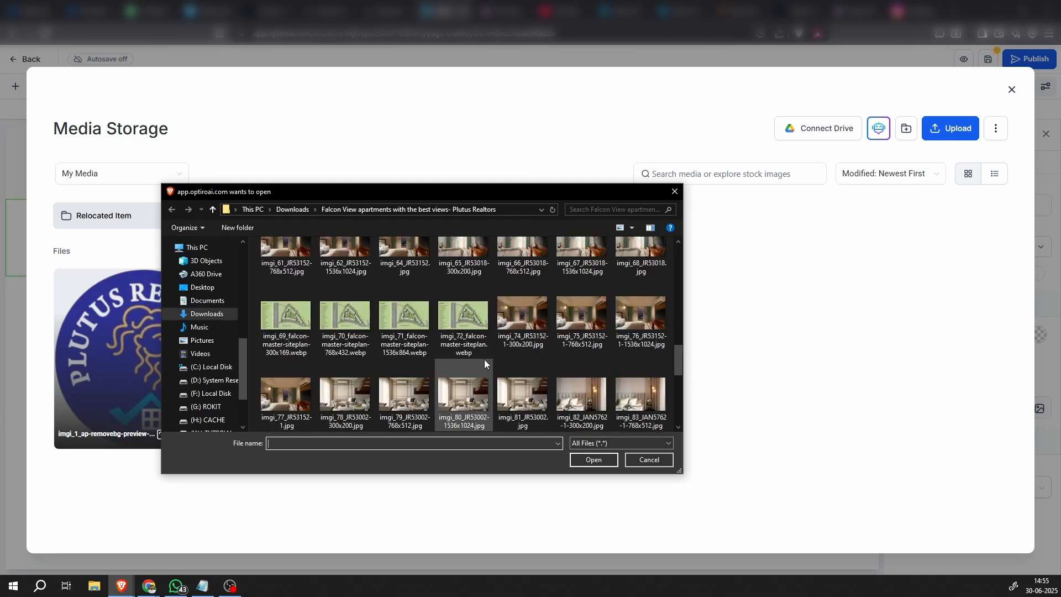
{"action": "scroll", "coordinate": [484, 363], "scroll_direction": "down", "scroll_amount": 1}
{"action": "scroll", "coordinate": [485, 363], "scroll_direction": "down", "scroll_amount": 1}
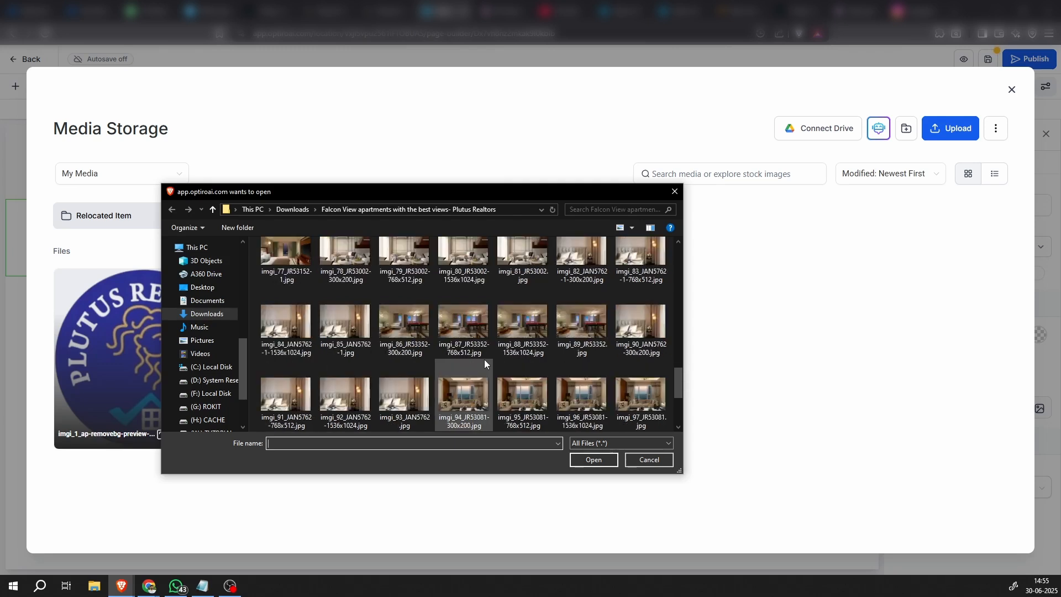
{"action": "scroll", "coordinate": [484, 363], "scroll_direction": "down", "scroll_amount": 1}
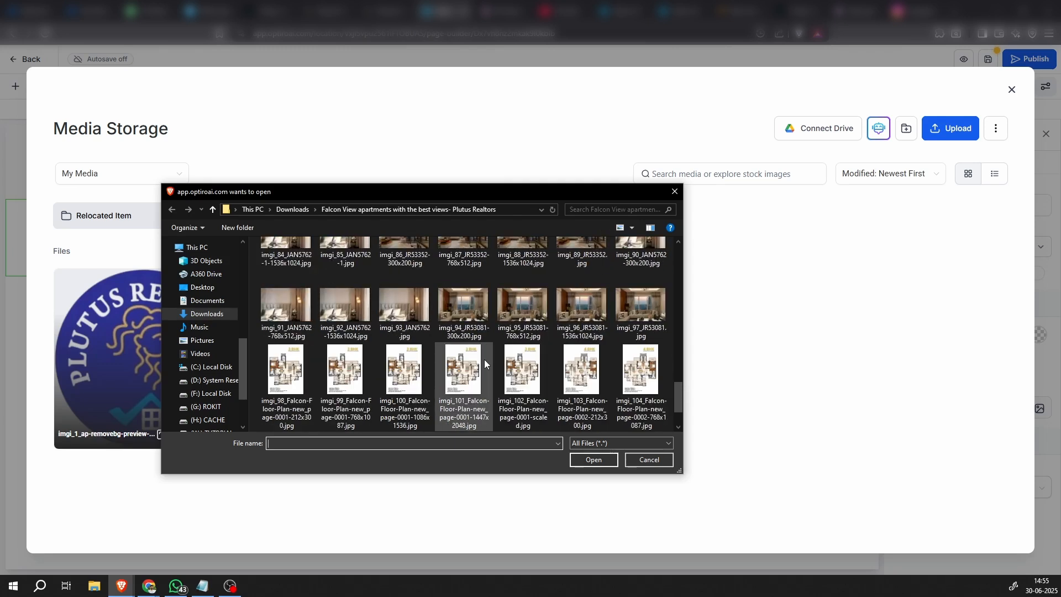
{"action": "scroll", "coordinate": [484, 363], "scroll_direction": "down", "scroll_amount": 1}
{"action": "scroll", "coordinate": [484, 363], "scroll_direction": "up", "scroll_amount": 2}
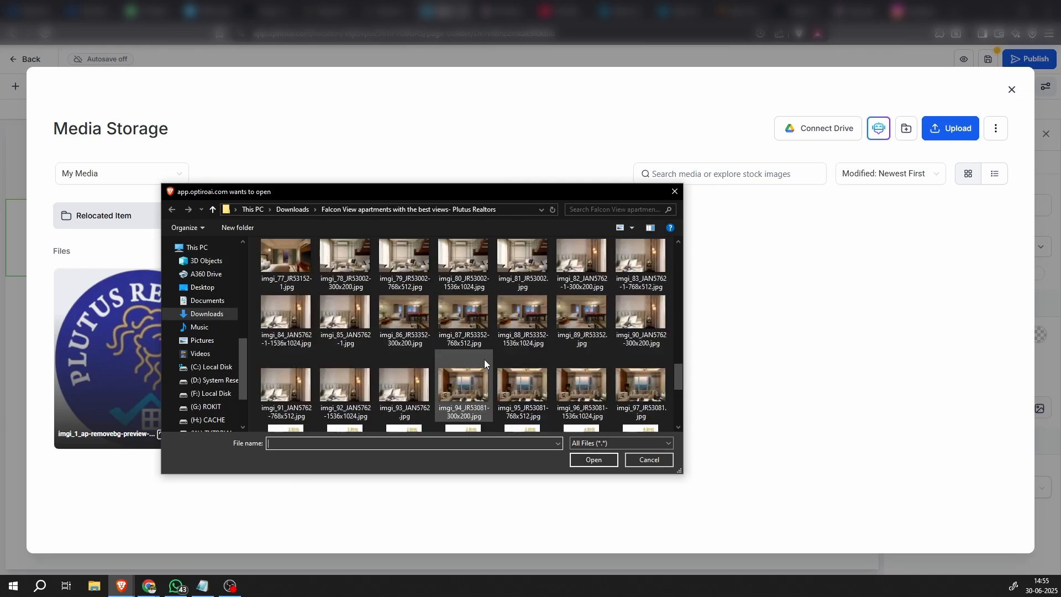
{"action": "scroll", "coordinate": [484, 361], "scroll_direction": "up", "scroll_amount": 9}
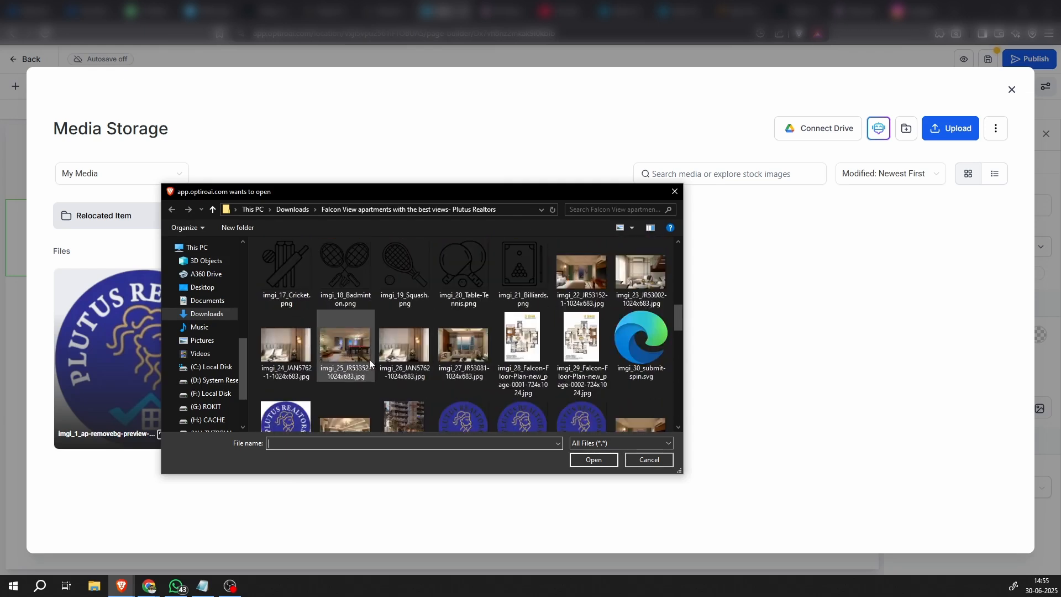
{"action": "scroll", "coordinate": [370, 363], "scroll_direction": "up", "scroll_amount": 3}
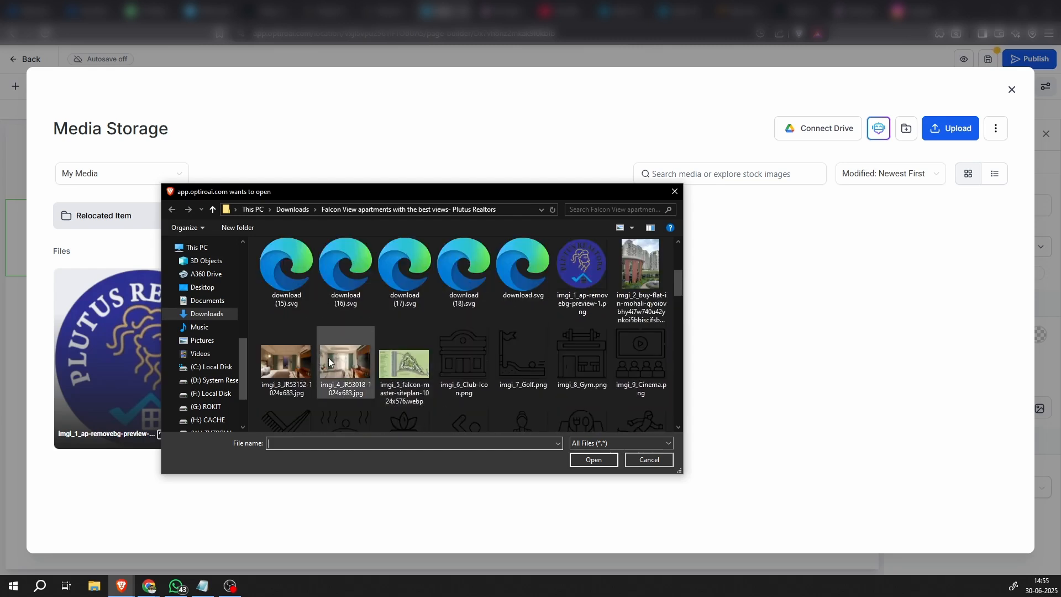
{"action": "left_click", "coordinate": [280, 364]}
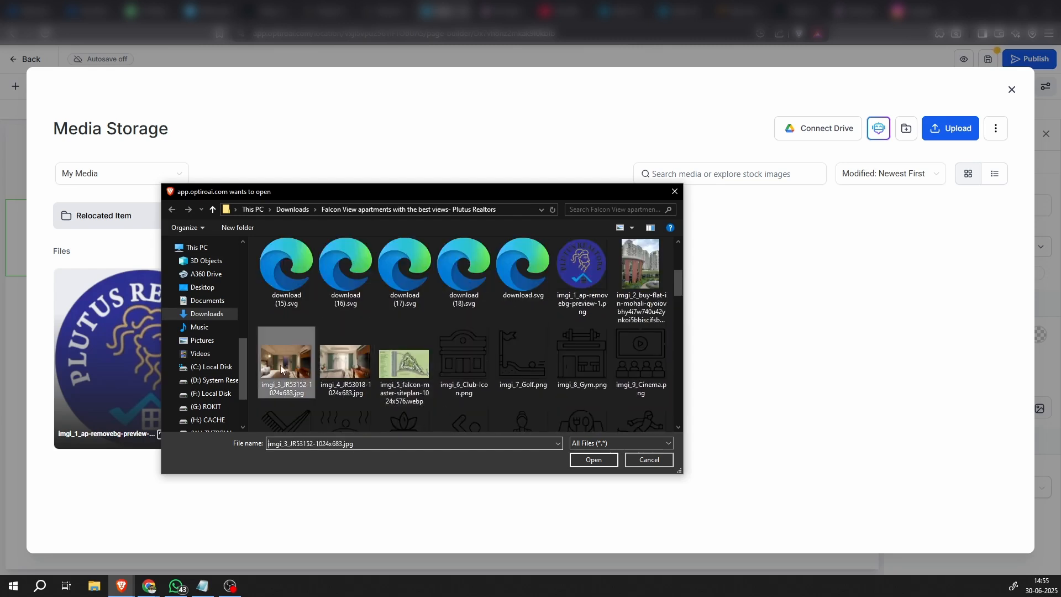
{"action": "left_click", "coordinate": [593, 461]}
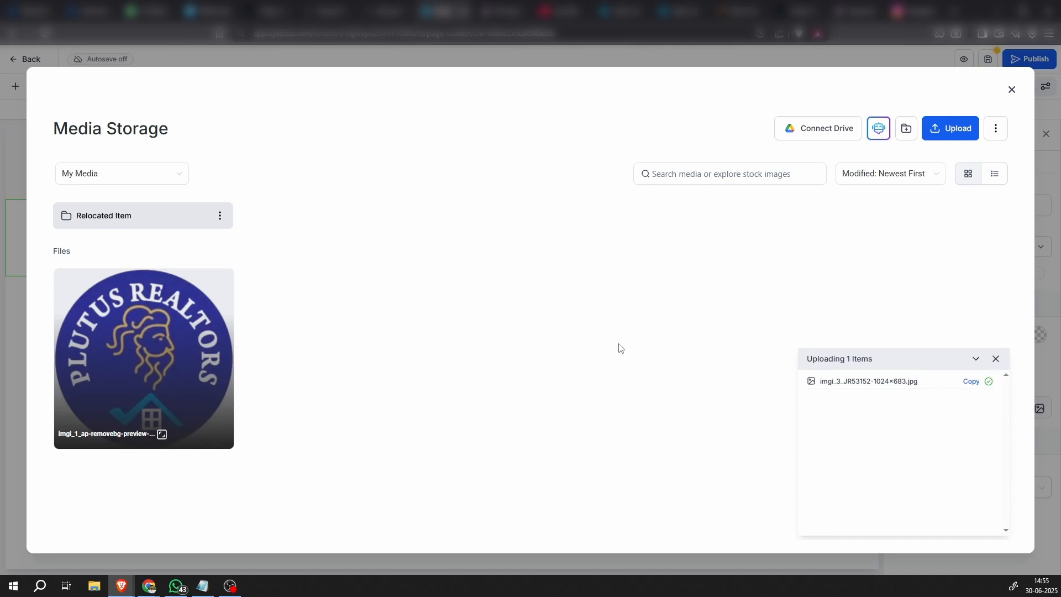
{"action": "left_click", "coordinate": [171, 334]}
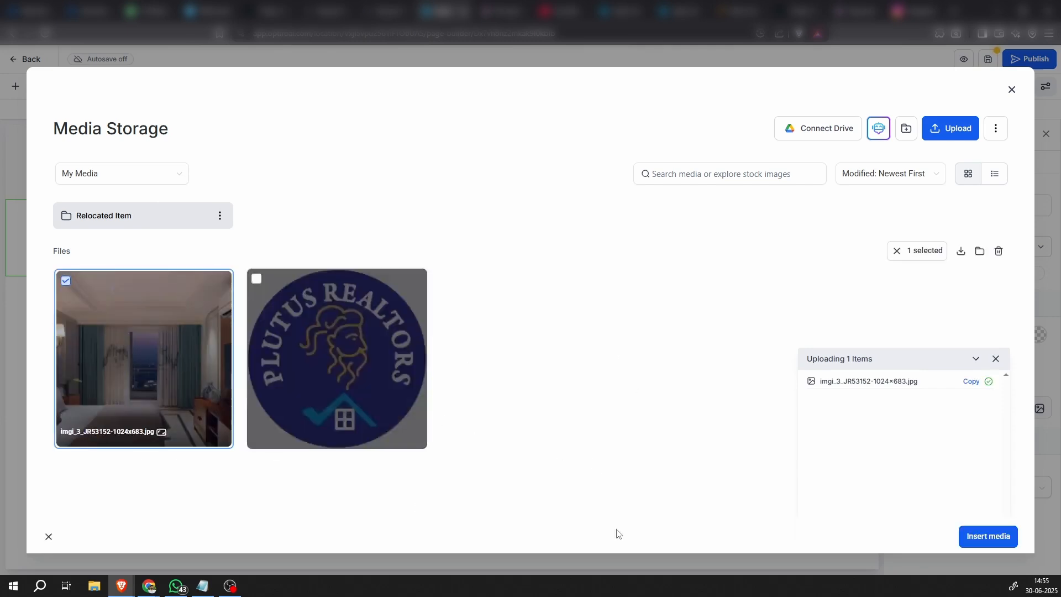
{"action": "left_click", "coordinate": [989, 533]}
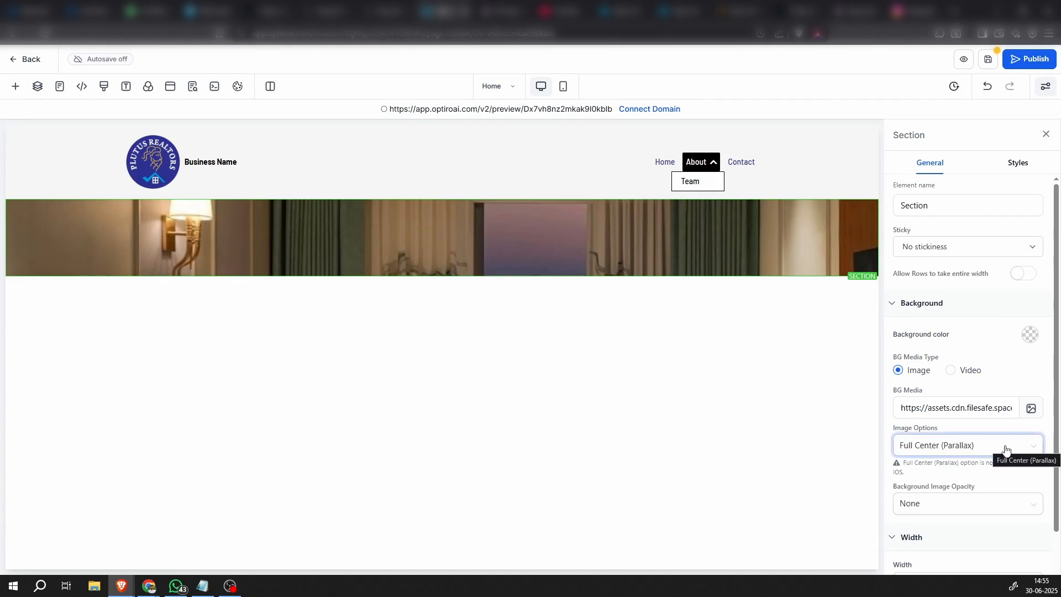
Try the Full Center and Fill 100% Width image options on the section background, then return to Full Center (Parallax)
{"action": "left_click", "coordinate": [983, 449]}
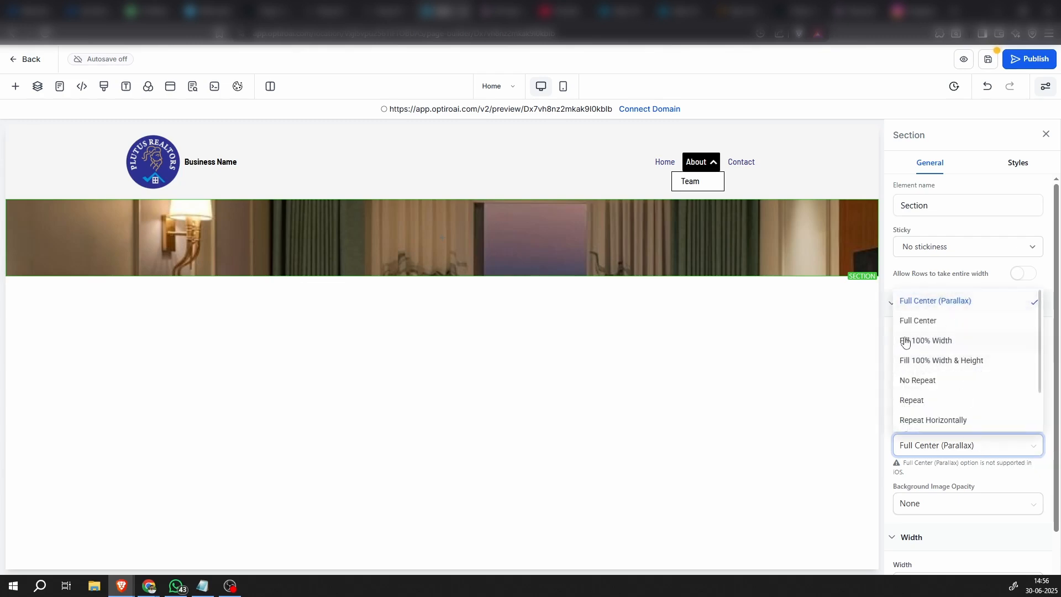
{"action": "left_click", "coordinate": [921, 327]}
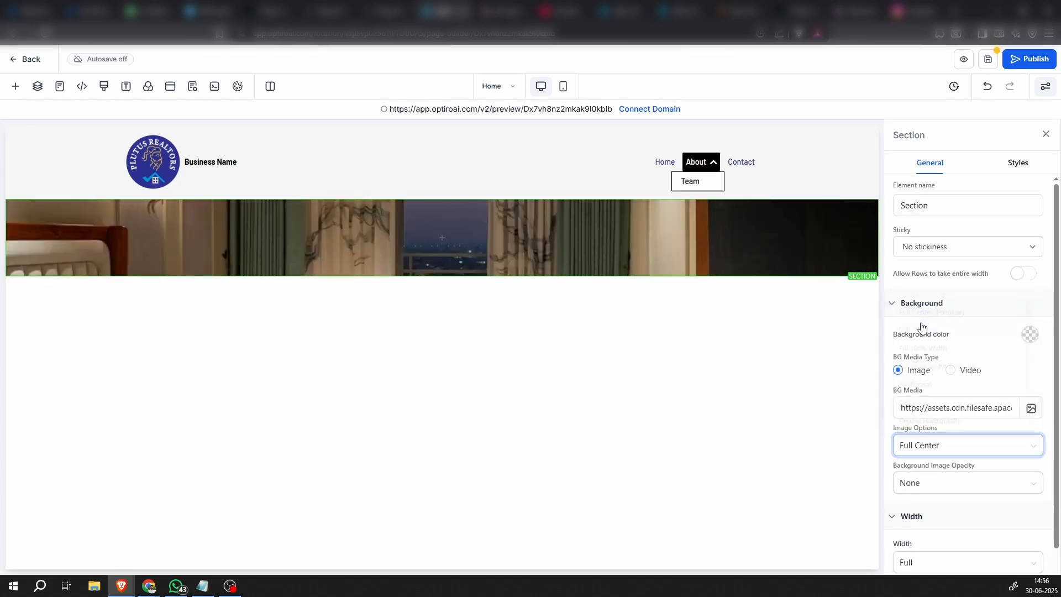
{"action": "left_click", "coordinate": [947, 445]}
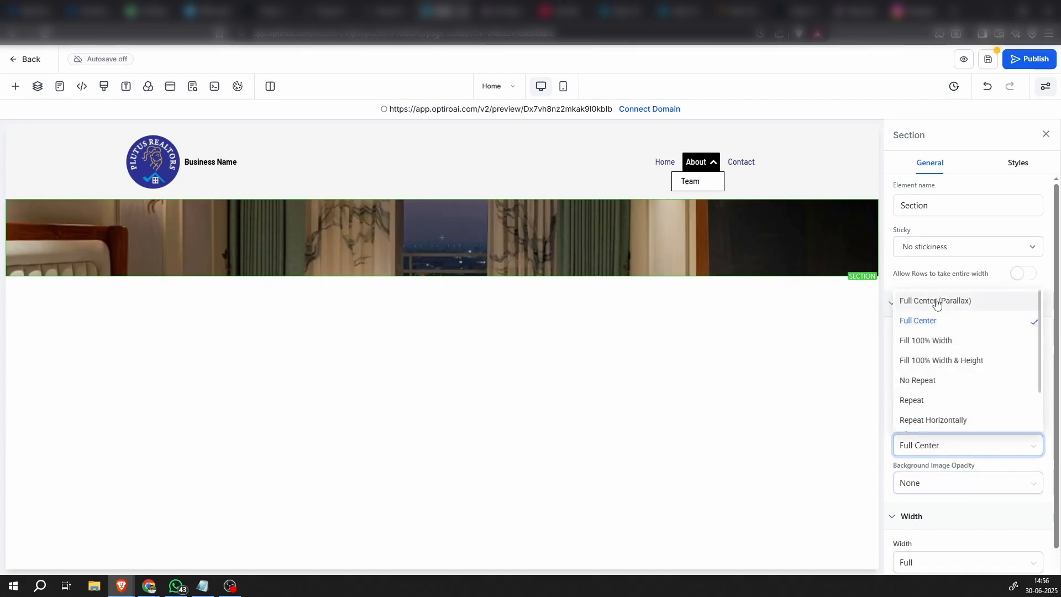
{"action": "left_click", "coordinate": [922, 341]}
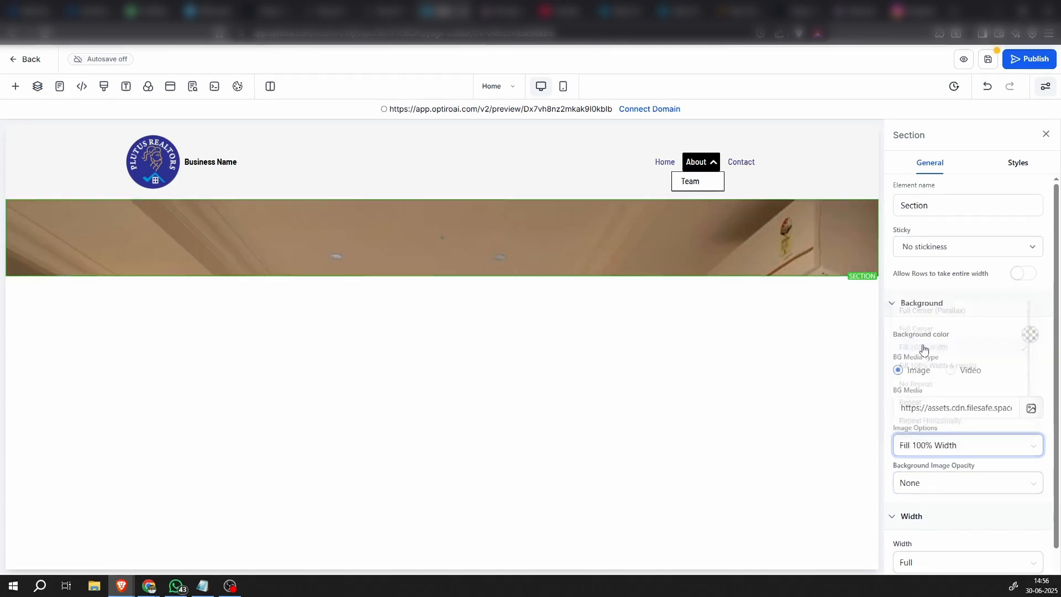
{"action": "left_click", "coordinate": [935, 445]}
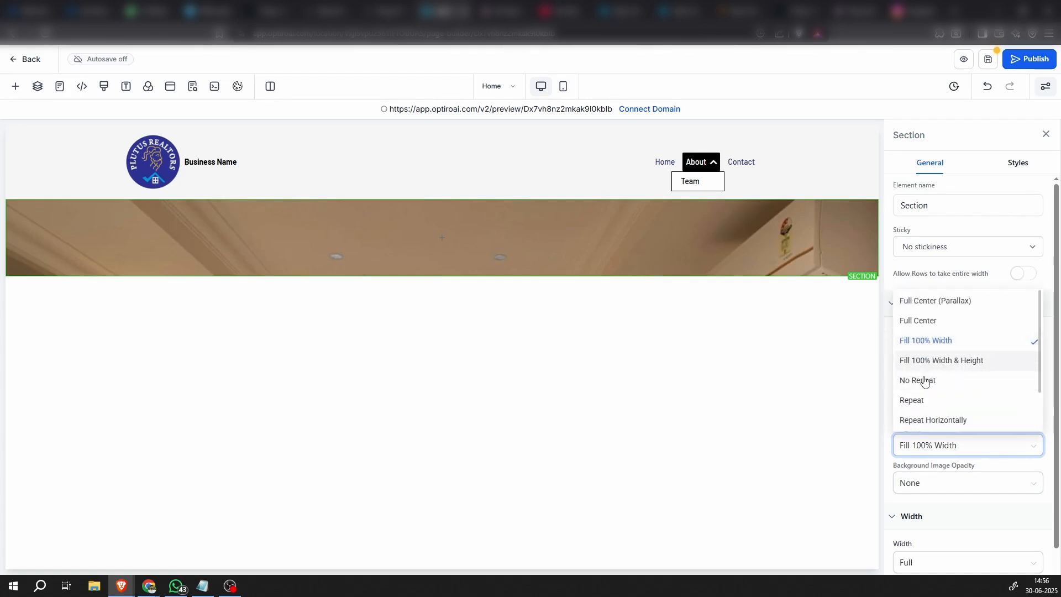
{"action": "left_click", "coordinate": [936, 303]}
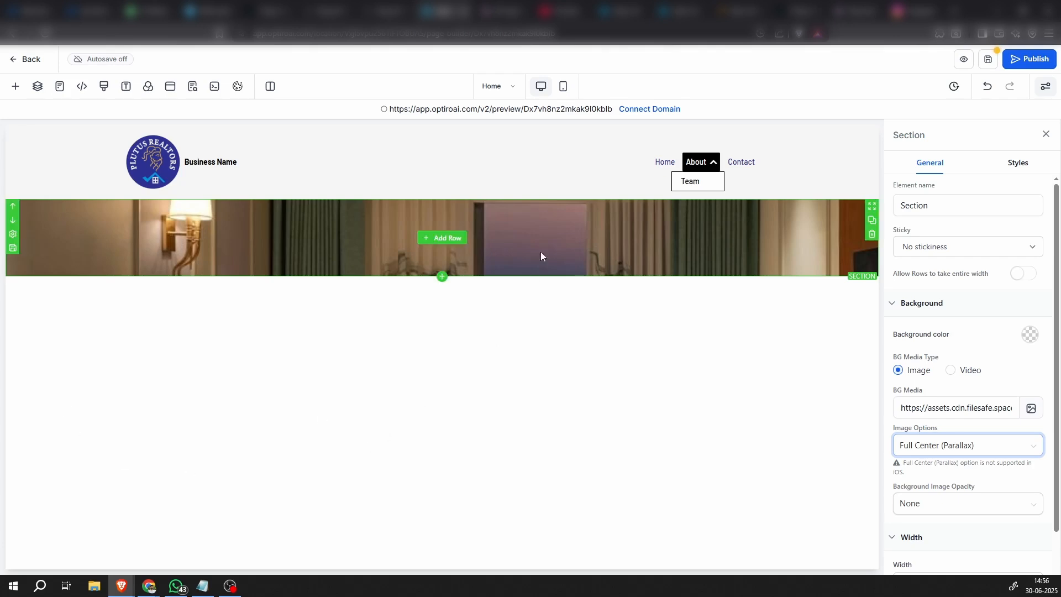
Add a 2-column row to the photo background section and open the element choices for its first column
{"action": "left_click", "coordinate": [445, 239]}
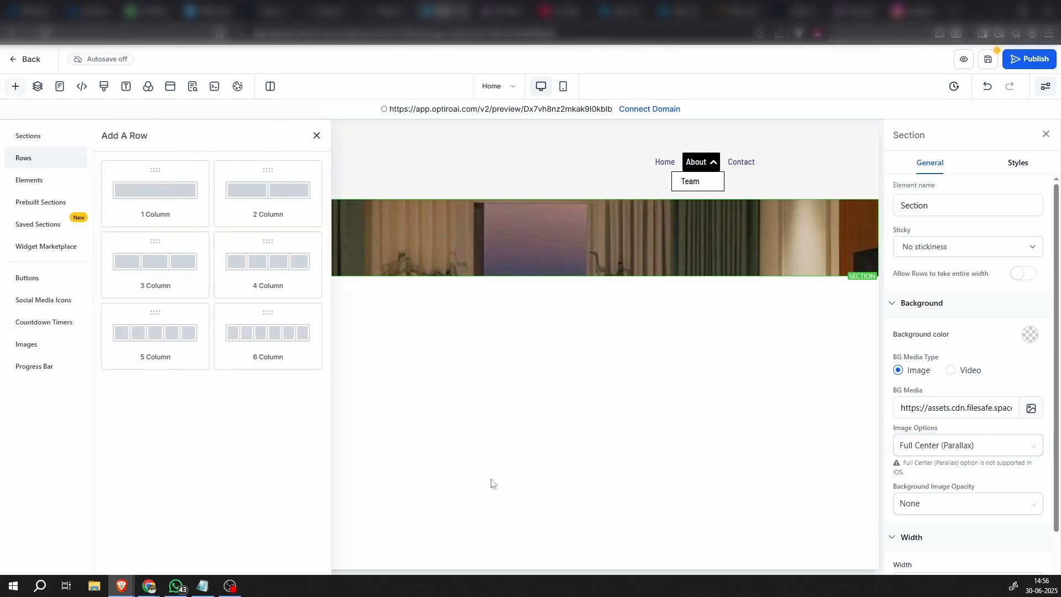
{"action": "left_click", "coordinate": [268, 206]}
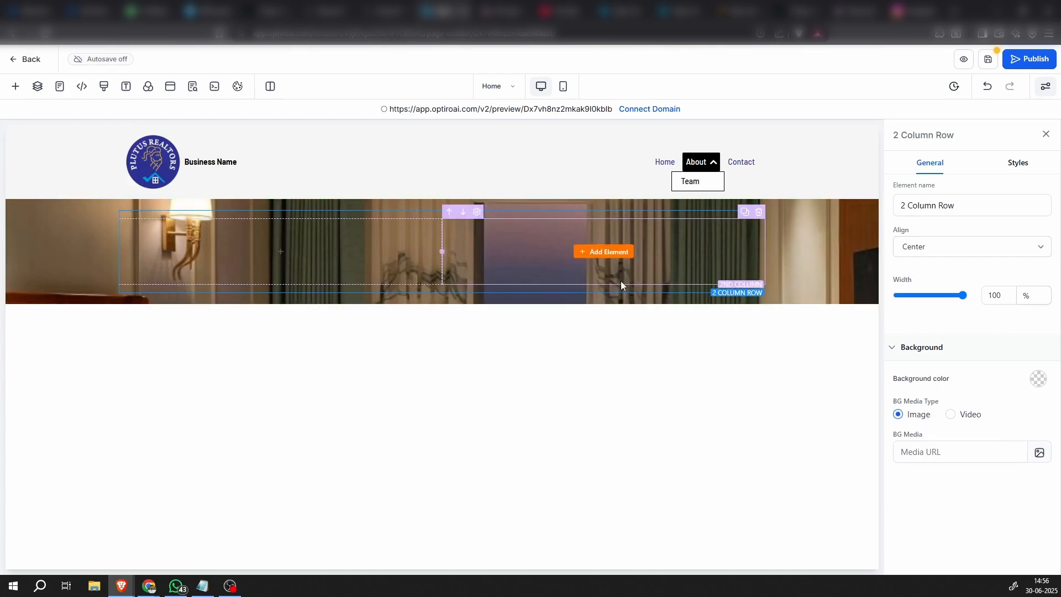
{"action": "left_click", "coordinate": [283, 252]}
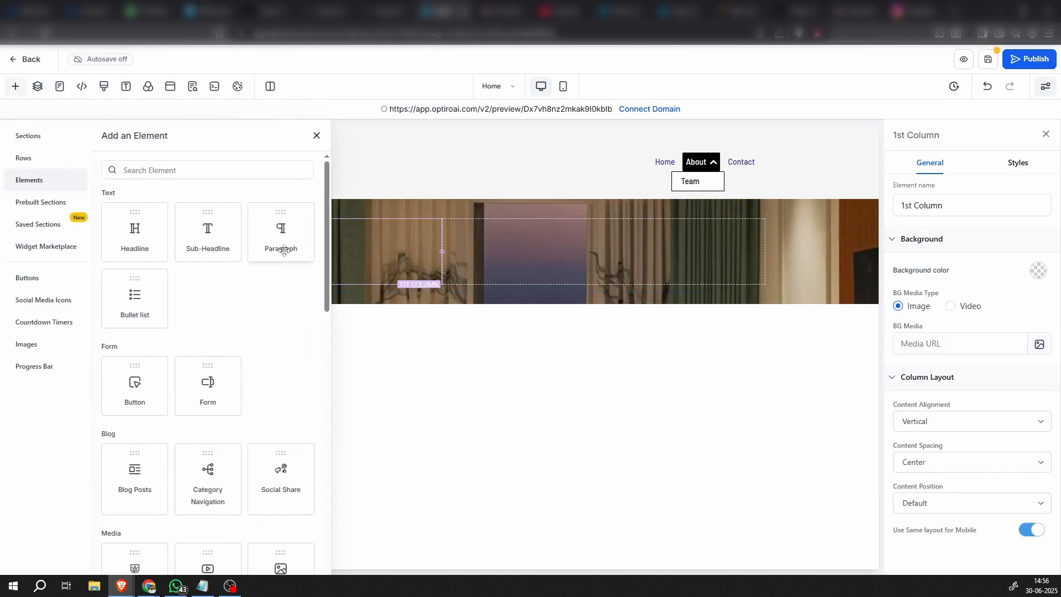
Add a headline to the first column of the photo section and replace its placeholder text with "JLPL Falcon View"
{"action": "left_click", "coordinate": [139, 238]}
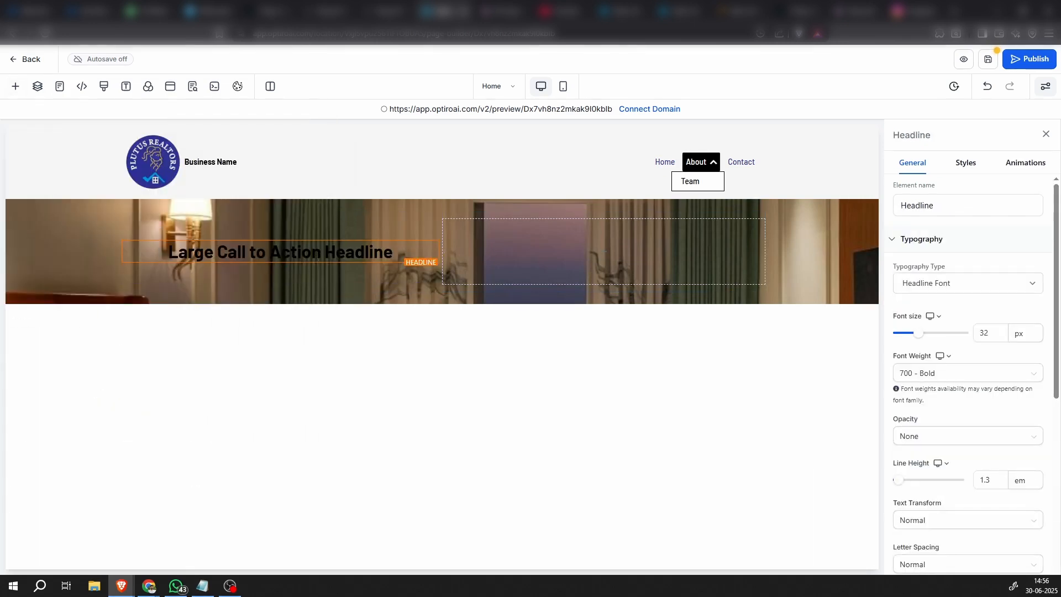
{"action": "key", "text": "alt+Tab"}
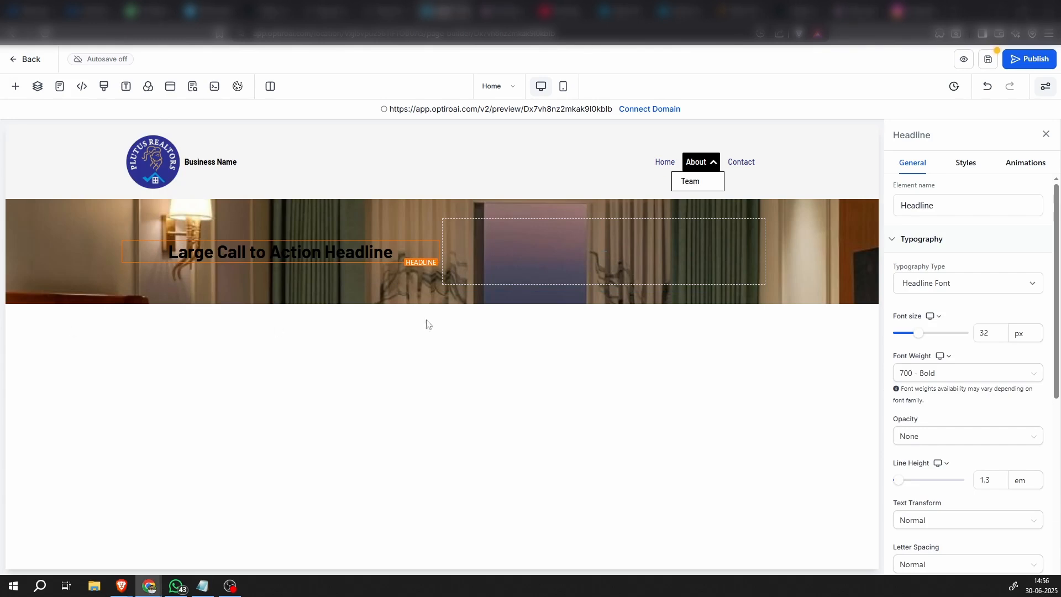
{"action": "triple_click", "coordinate": [277, 255]}
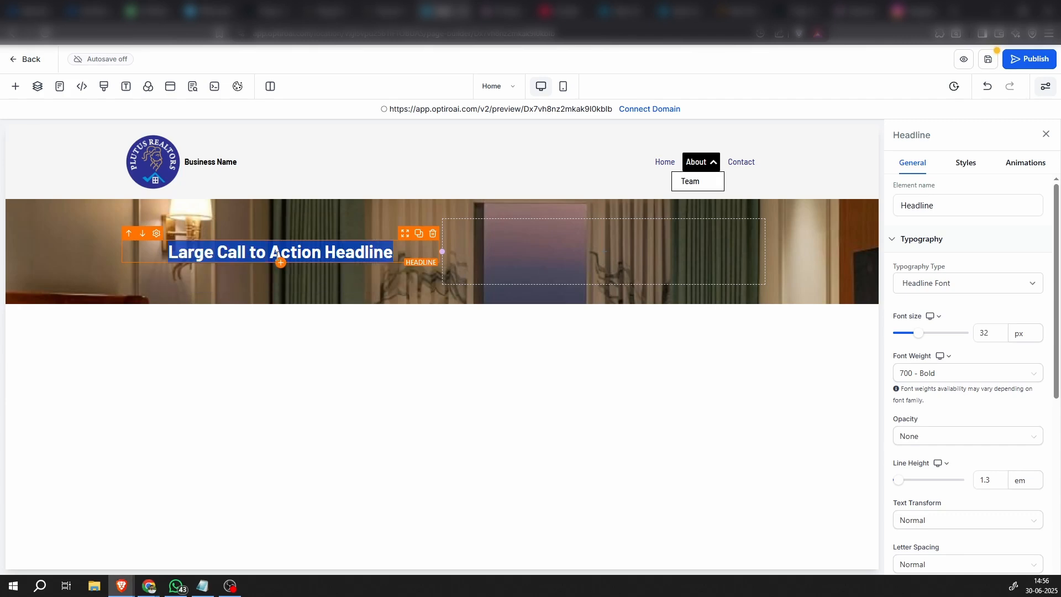
{"action": "type", "text": "JLPL Falcon View"}
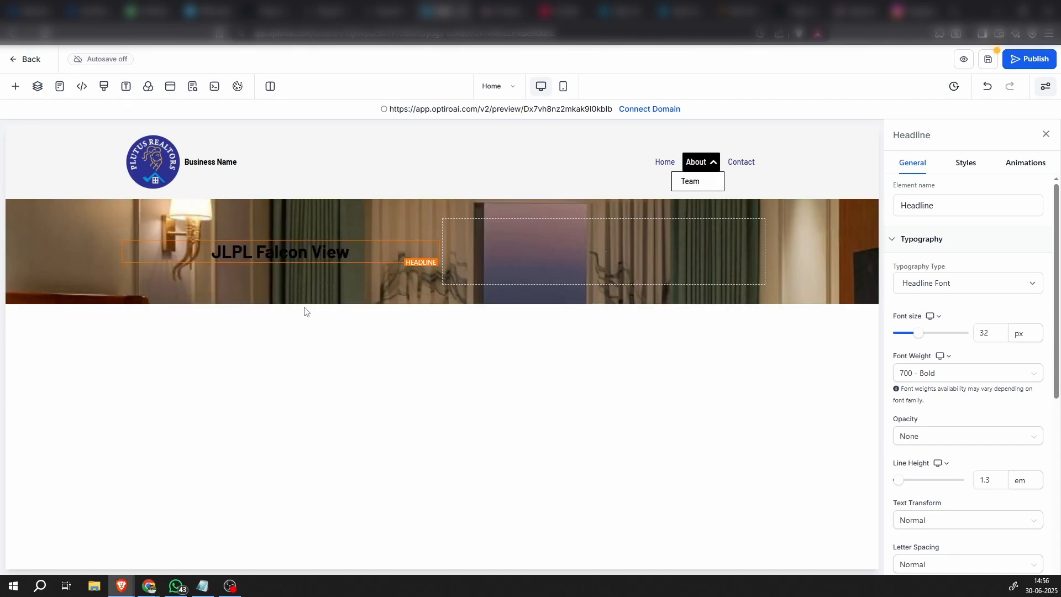
{"action": "left_click", "coordinate": [349, 286]}
{"action": "left_click", "coordinate": [406, 266]}
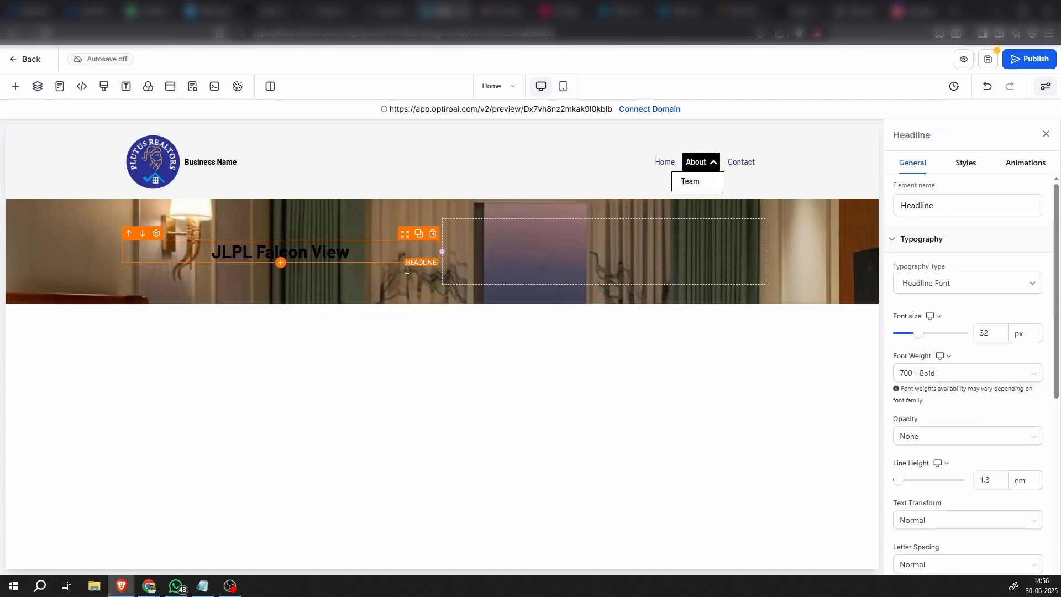
Set the text color of the "JLPL Falcon View" headline to white
{"action": "scroll", "coordinate": [1001, 500], "scroll_direction": "down", "scroll_amount": 6}
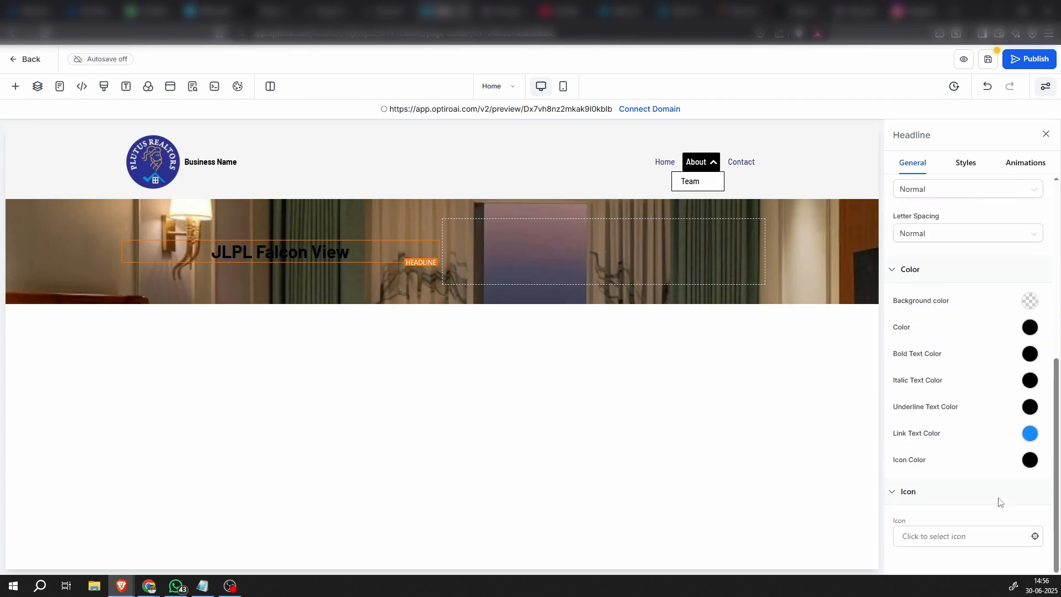
{"action": "left_click", "coordinate": [1030, 327]}
{"action": "left_click", "coordinate": [943, 349]}
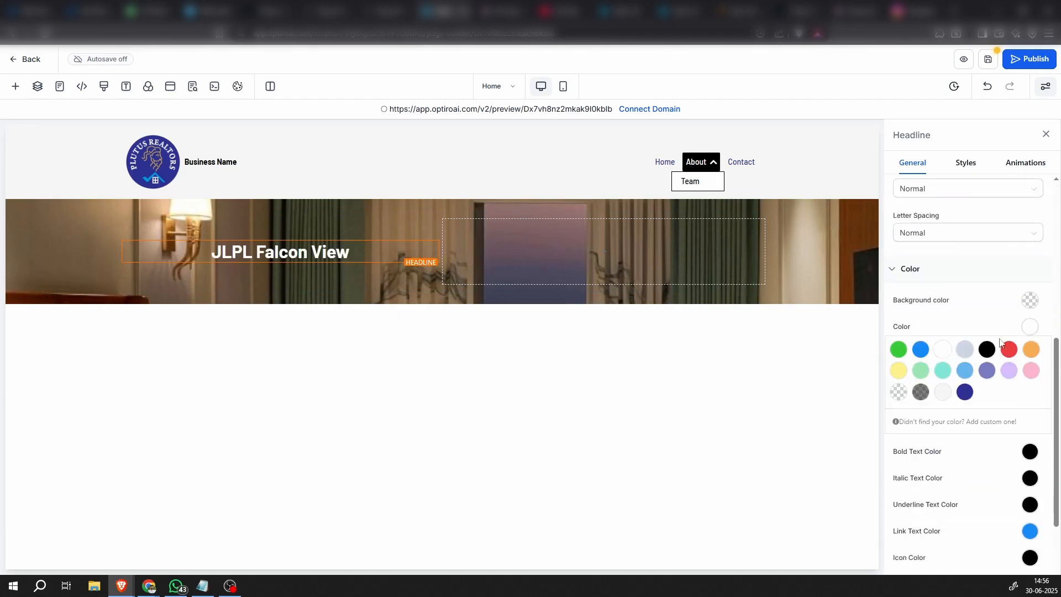
{"action": "left_click", "coordinate": [1030, 328]}
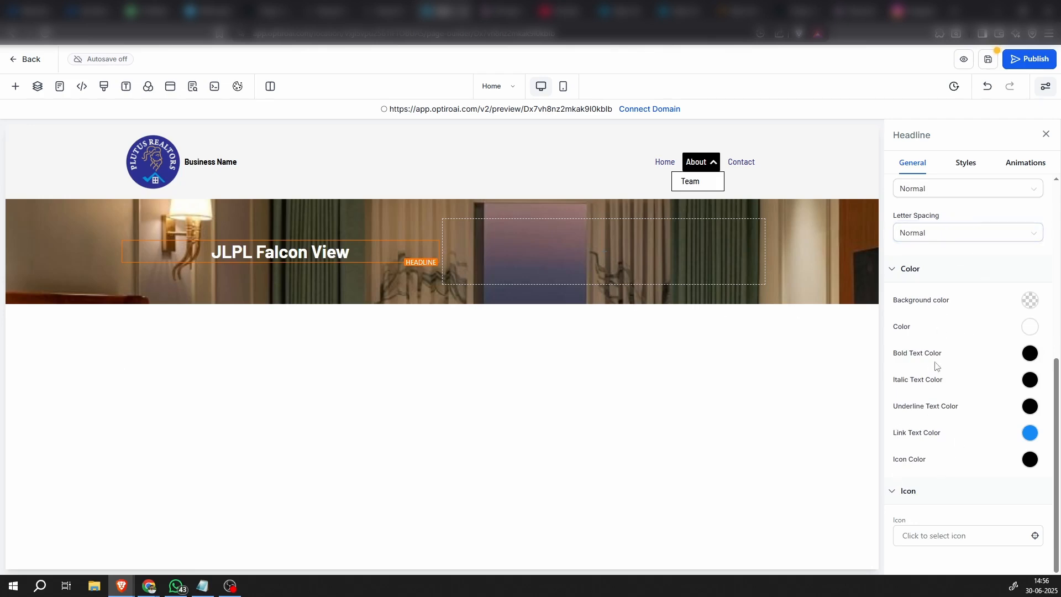
Left-align the "JLPL Falcon View" headline and set its font size to 50 px
{"action": "scroll", "coordinate": [933, 362], "scroll_direction": "up", "scroll_amount": 5}
{"action": "scroll", "coordinate": [944, 342], "scroll_direction": "up", "scroll_amount": 2}
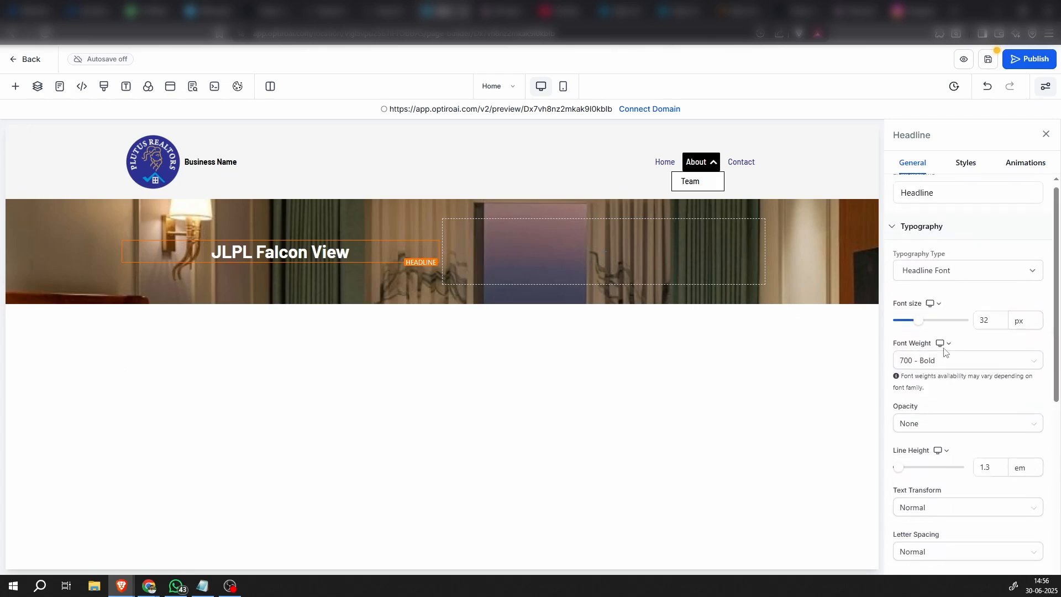
{"action": "left_click", "coordinate": [965, 163]}
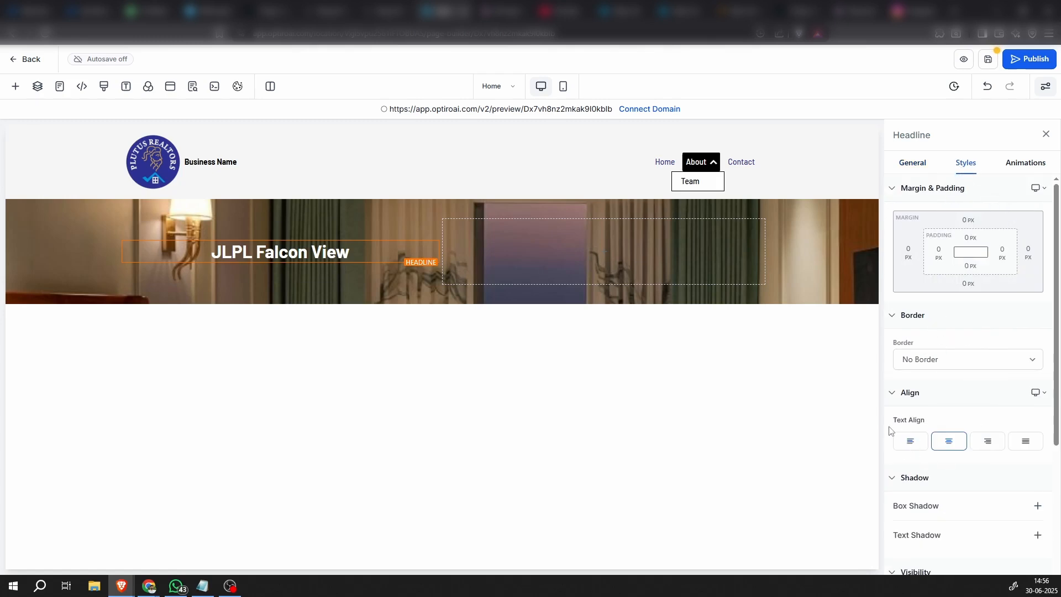
{"action": "left_click", "coordinate": [910, 441]}
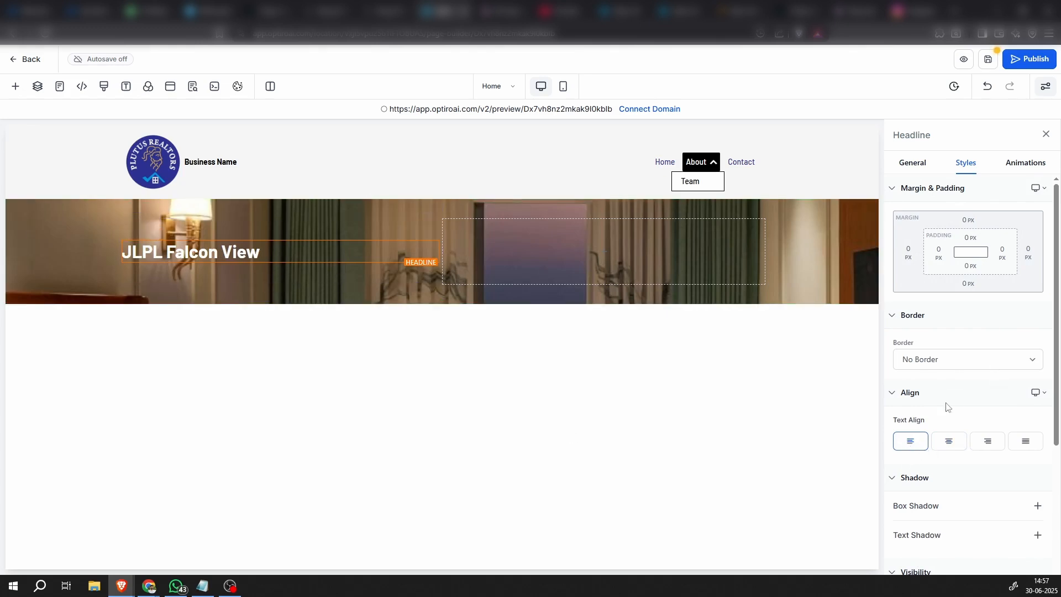
{"action": "left_click", "coordinate": [912, 163]}
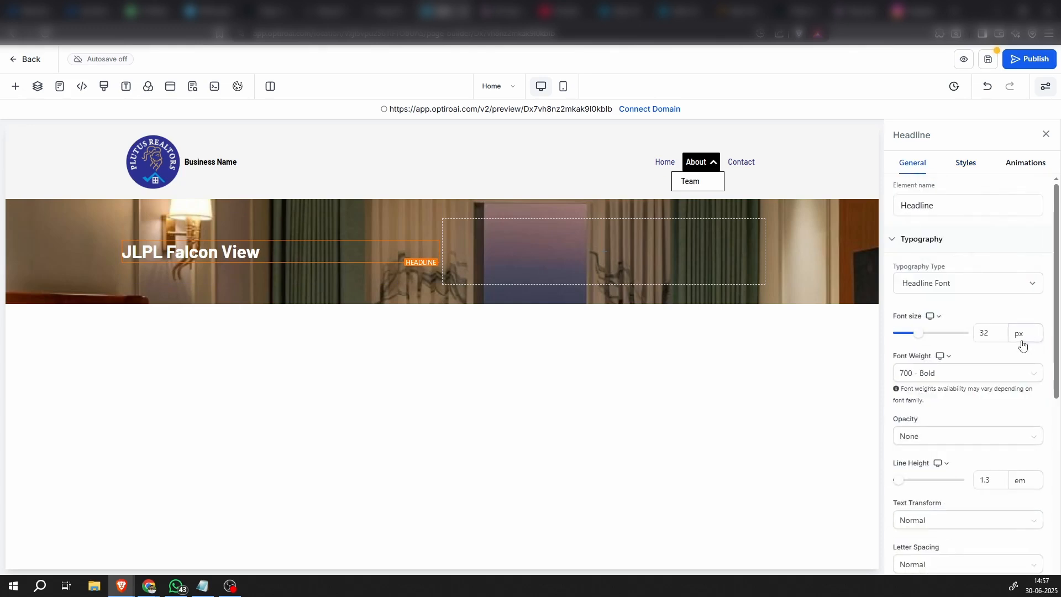
{"action": "left_click_drag", "start_coordinate": [1003, 334], "coordinate": [959, 336]}
{"action": "type", "text": "50"}
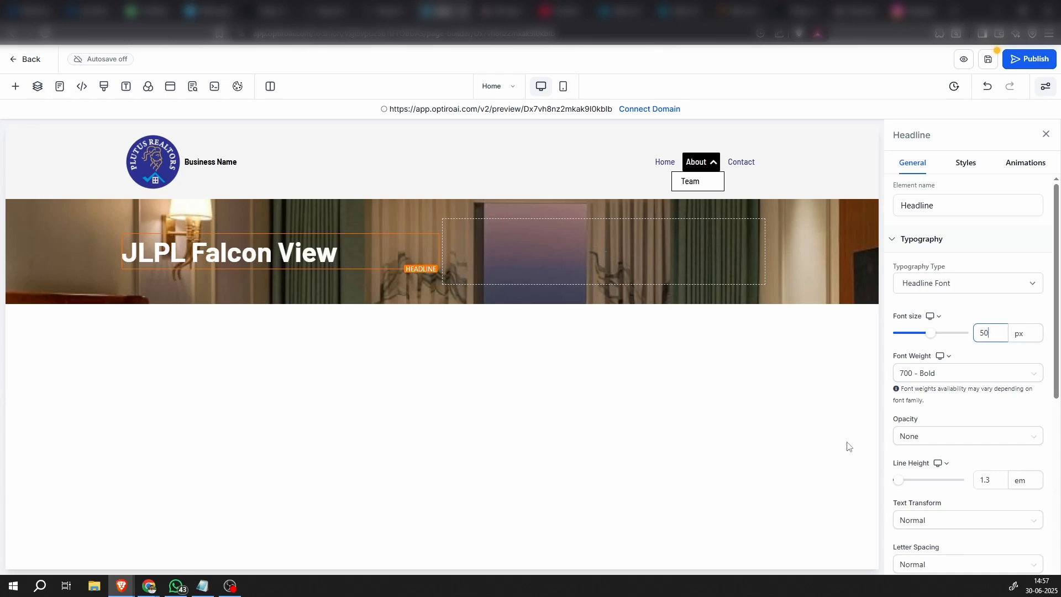
Add a sub-headline directly below the "JLPL Falcon View" headline and left-align its text
{"action": "left_click", "coordinate": [280, 270]}
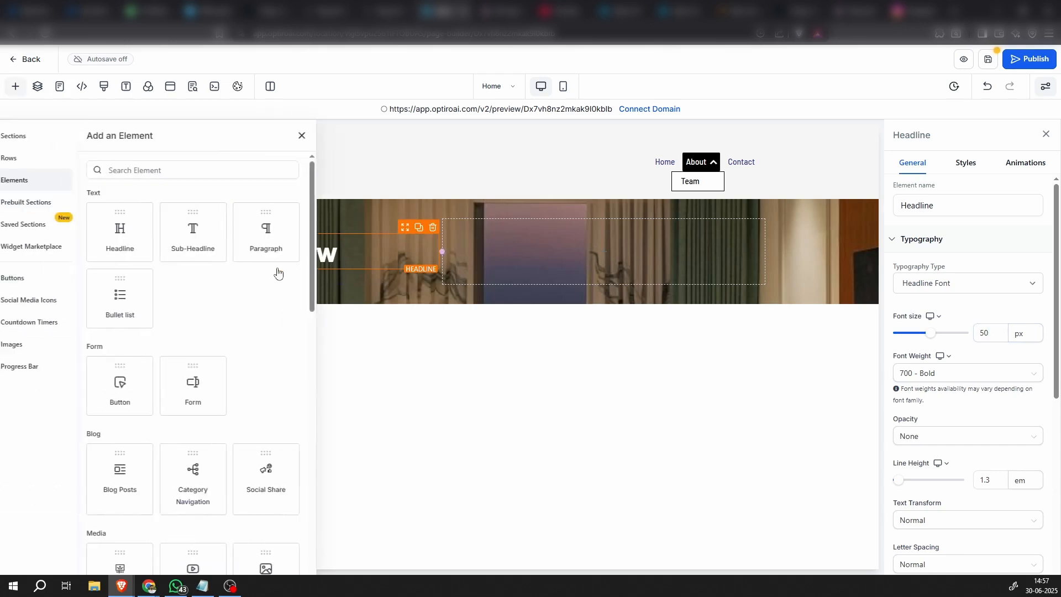
{"action": "left_click", "coordinate": [216, 246]}
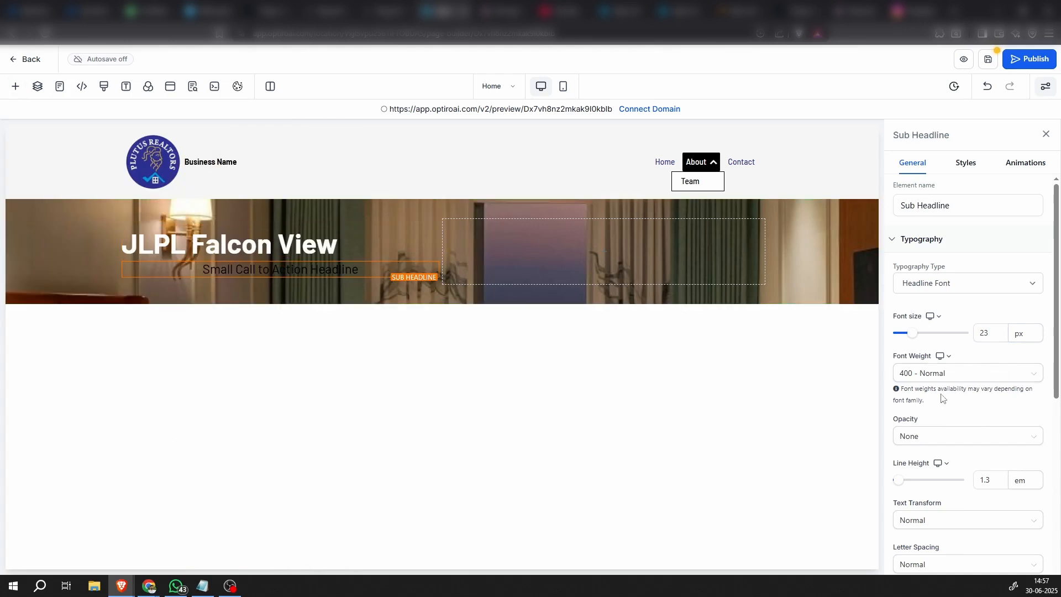
{"action": "left_click", "coordinate": [966, 162]}
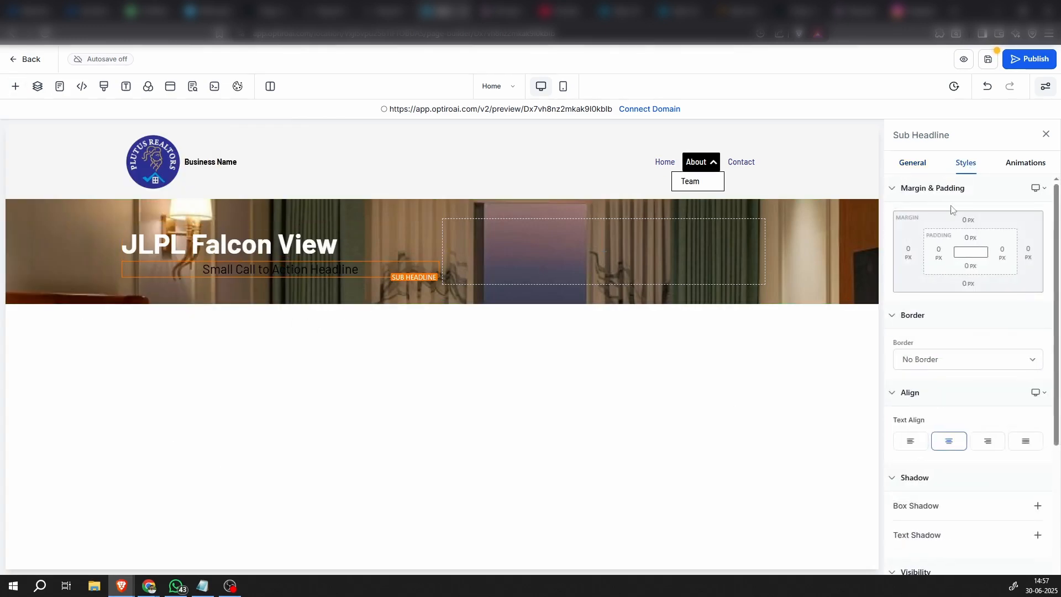
{"action": "left_click", "coordinate": [909, 439]}
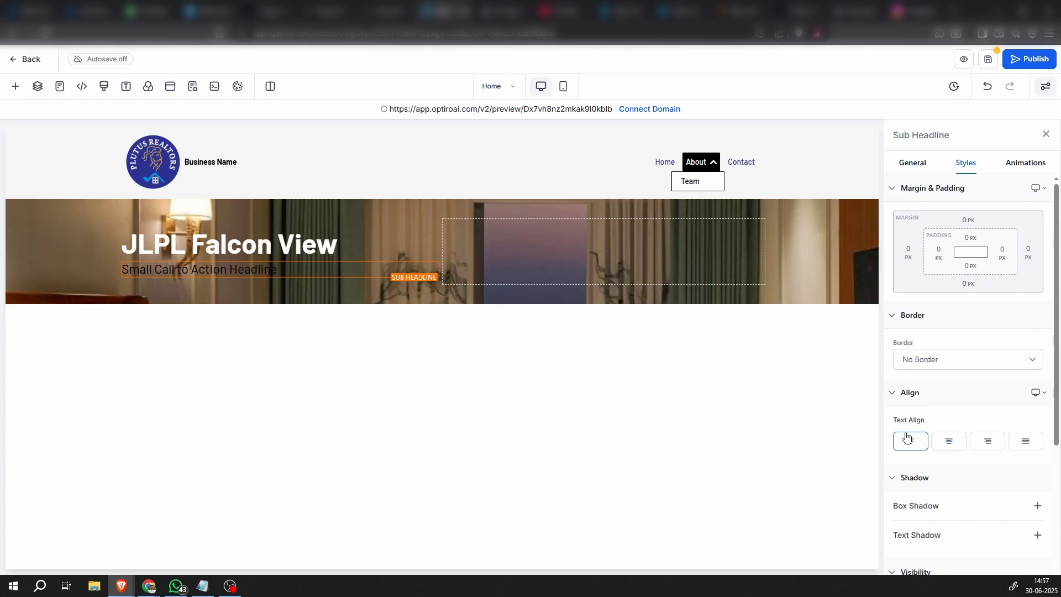
{"action": "left_click", "coordinate": [281, 278]}
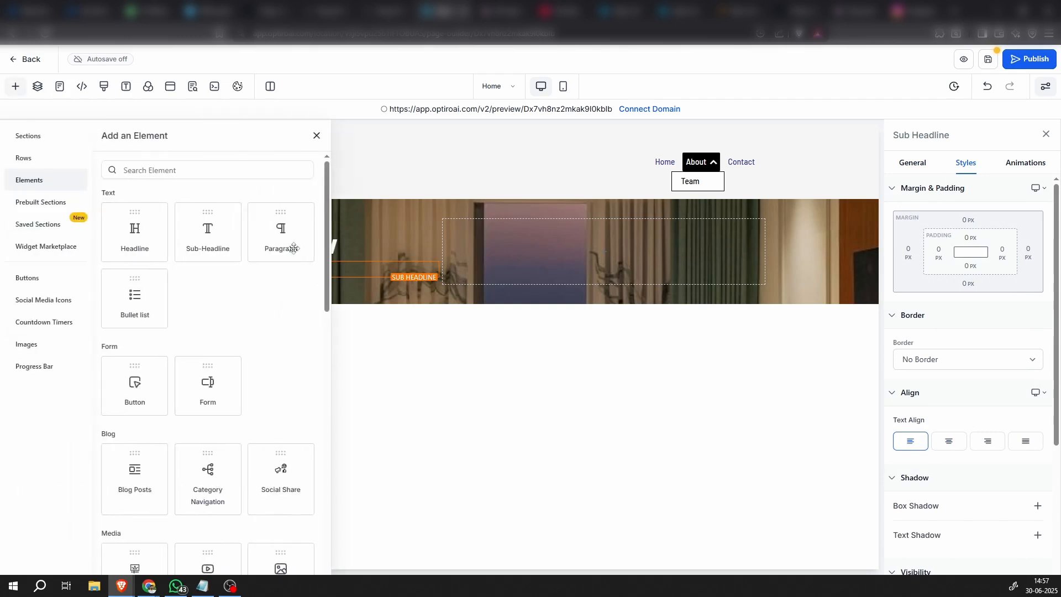
{"action": "left_click", "coordinate": [320, 138]}
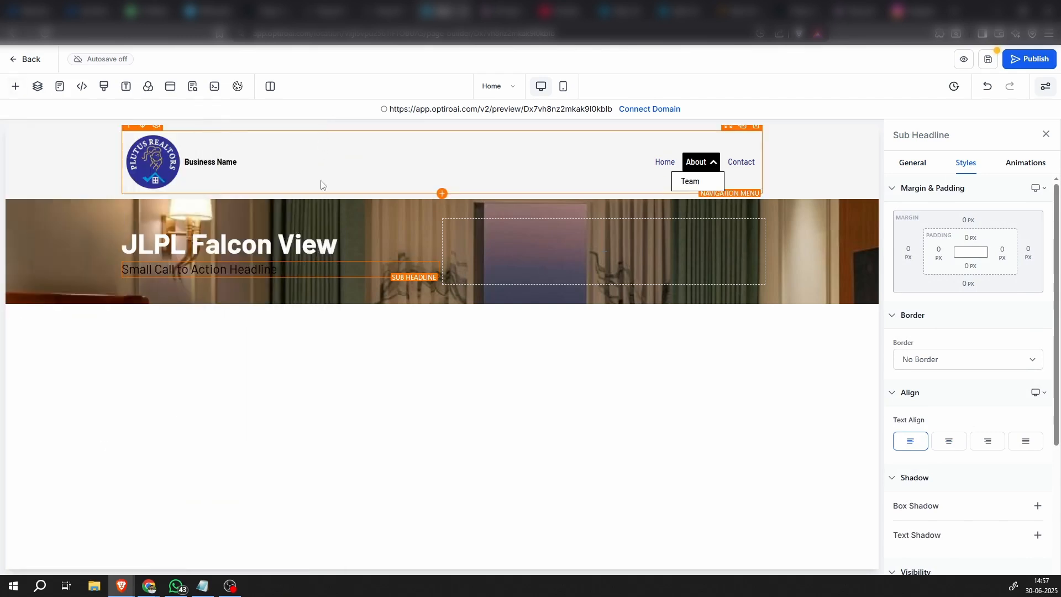
{"action": "left_click", "coordinate": [16, 88]}
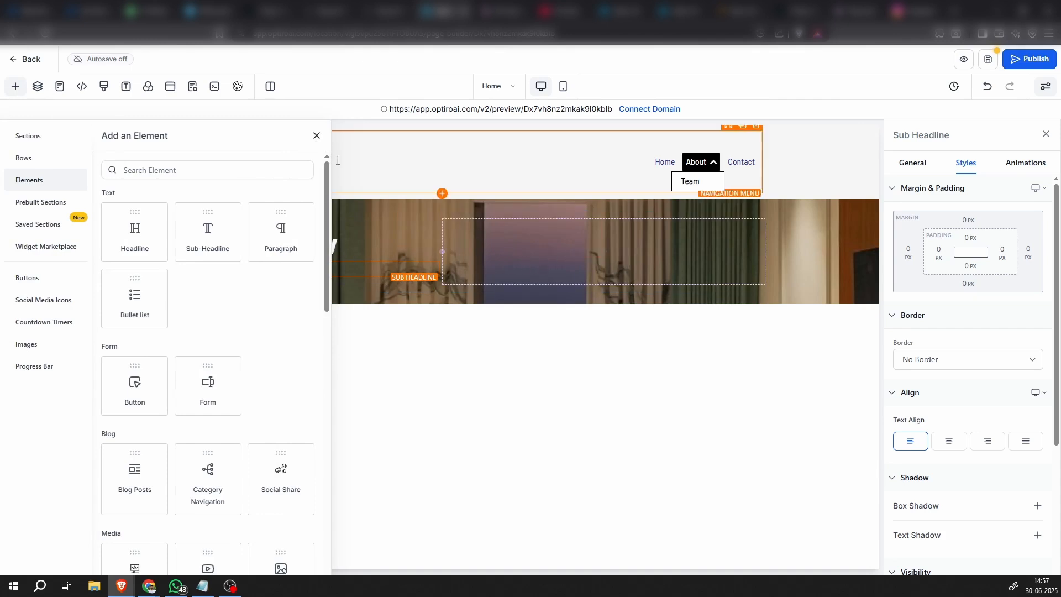
{"action": "left_click", "coordinate": [316, 135]}
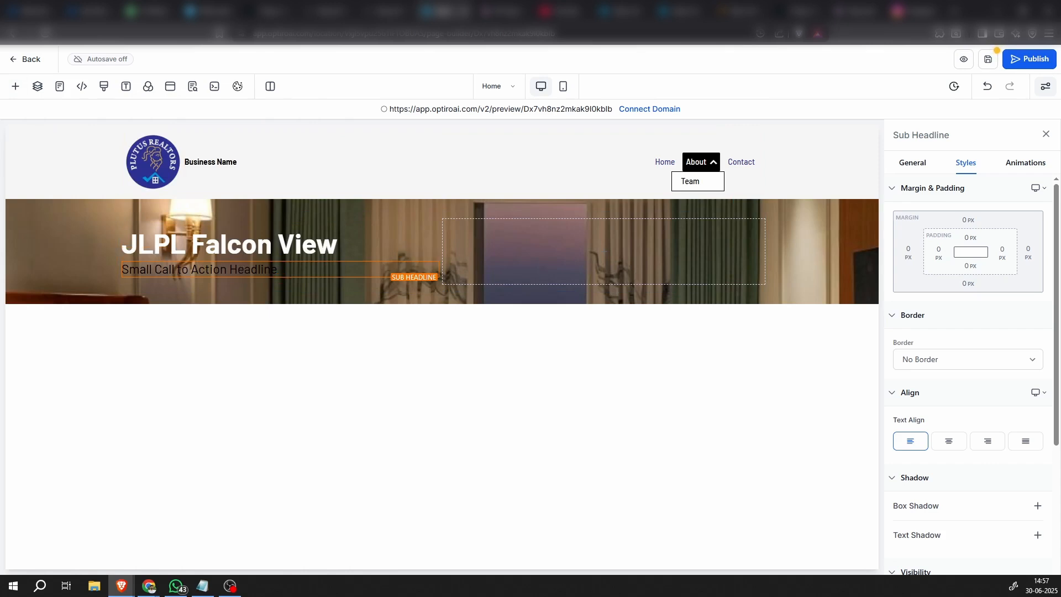
Replace the sub-headline's placeholder text with "3 & 4 BHK Luxury Apartments With Servant Accomodations"
{"action": "key", "text": "alt+Tab"}
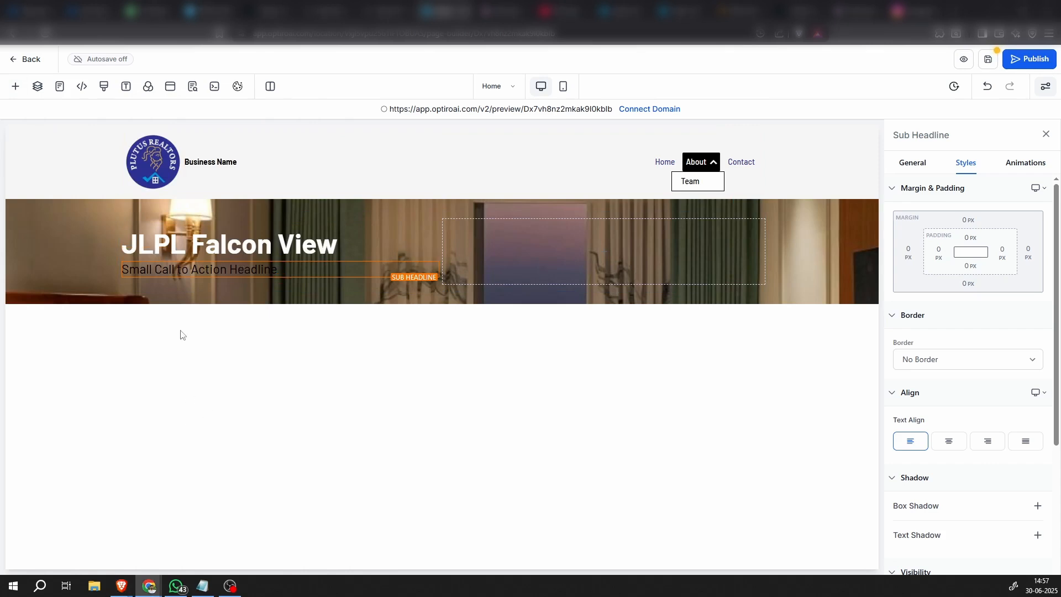
{"action": "triple_click", "coordinate": [233, 269]}
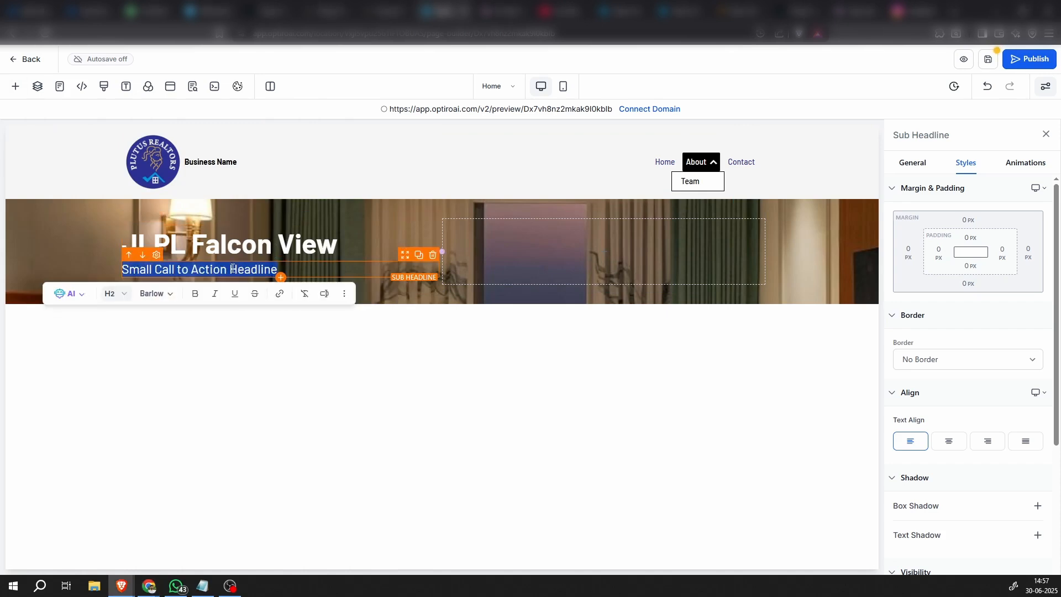
{"action": "type", "text": "3 & 4 BHK Luxury Apartments With Servant Accomodations"}
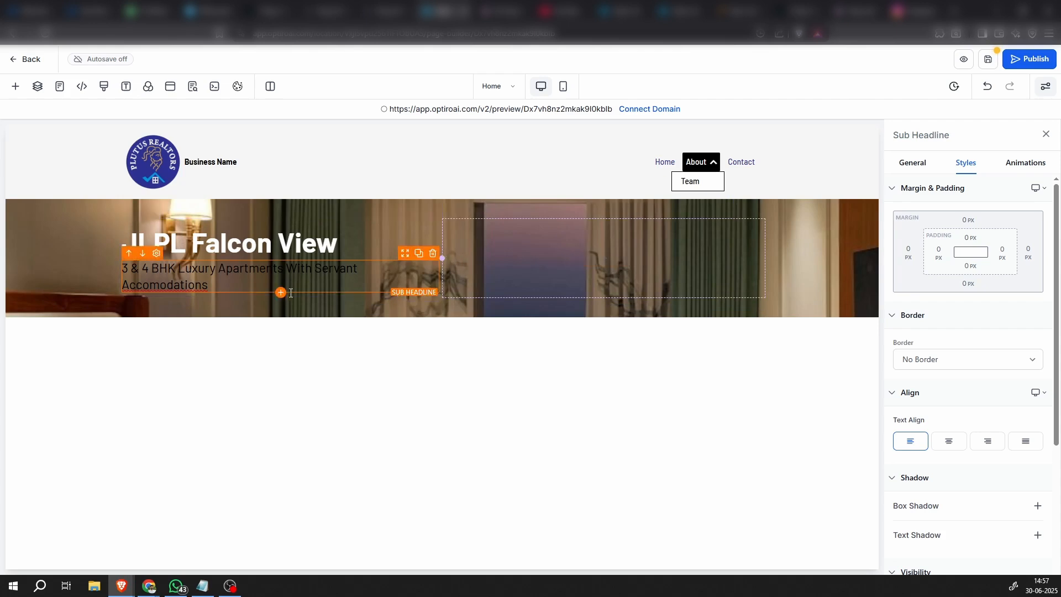
Set the text color of the sub-headline about 3 & 4 BHK apartments to white
{"action": "scroll", "coordinate": [967, 481], "scroll_direction": "down", "scroll_amount": 3}
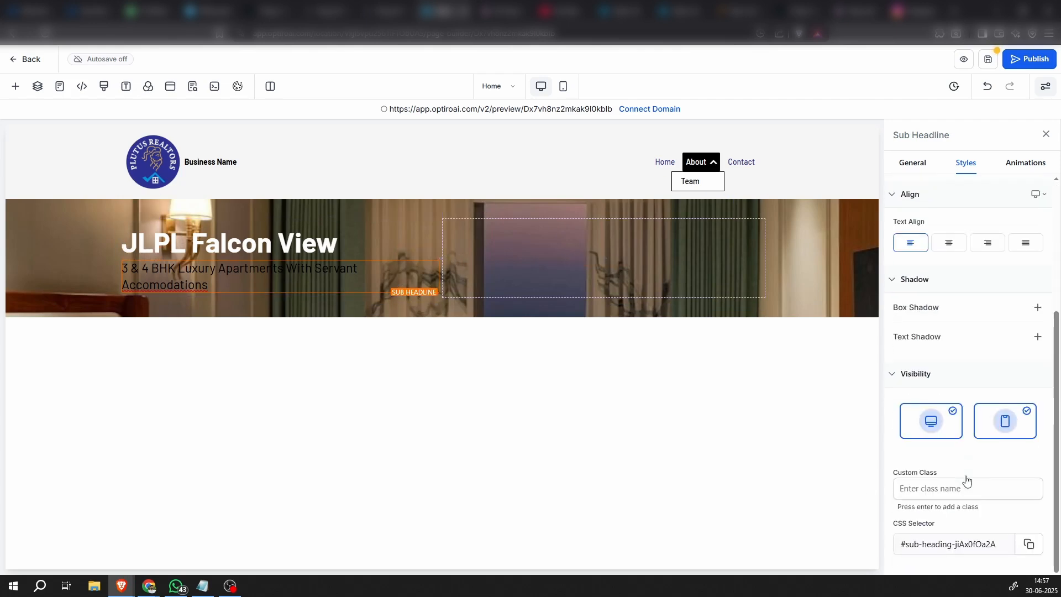
{"action": "scroll", "coordinate": [911, 409], "scroll_direction": "up", "scroll_amount": 5}
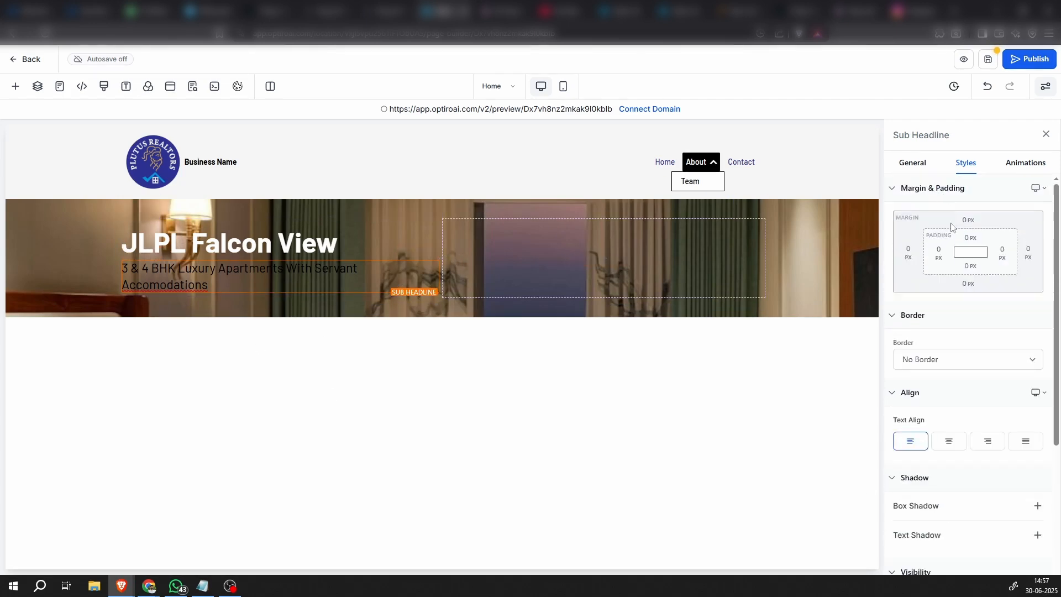
{"action": "left_click", "coordinate": [911, 164]}
{"action": "scroll", "coordinate": [994, 453], "scroll_direction": "down", "scroll_amount": 5}
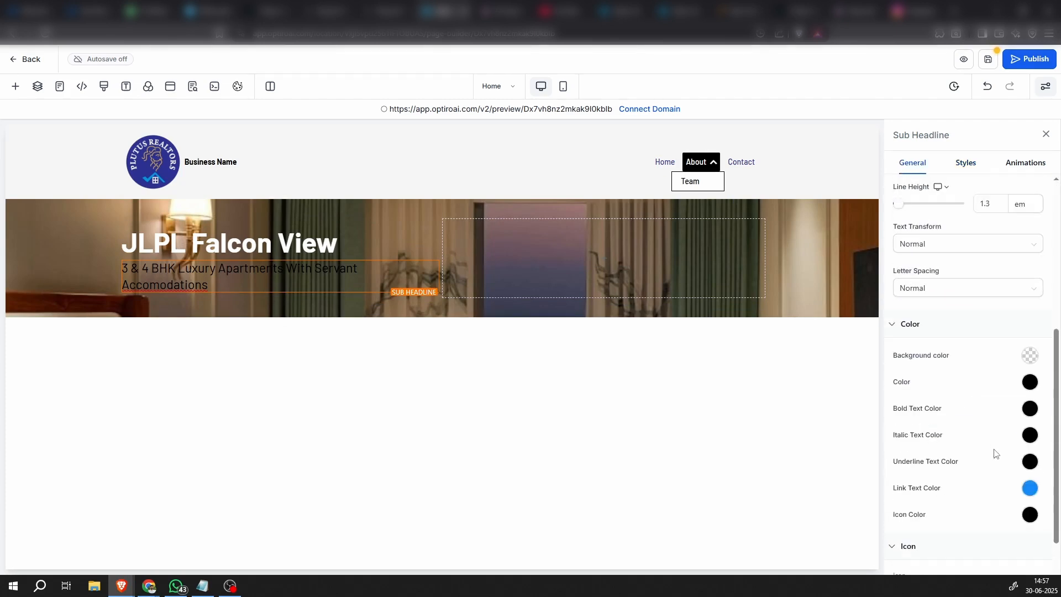
{"action": "left_click", "coordinate": [1030, 382]}
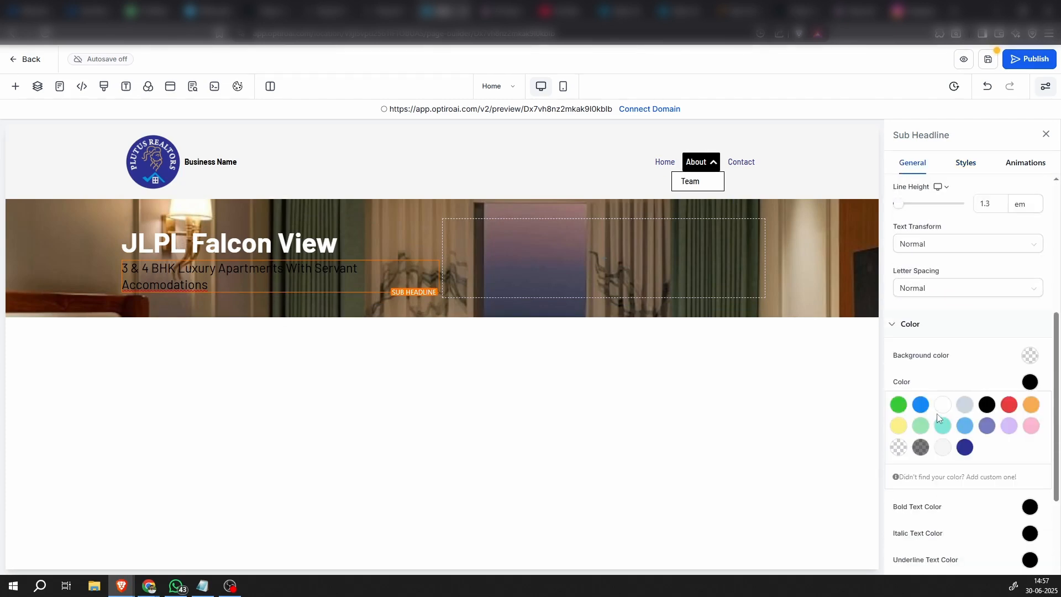
{"action": "left_click", "coordinate": [942, 406]}
{"action": "left_click", "coordinate": [1030, 382]}
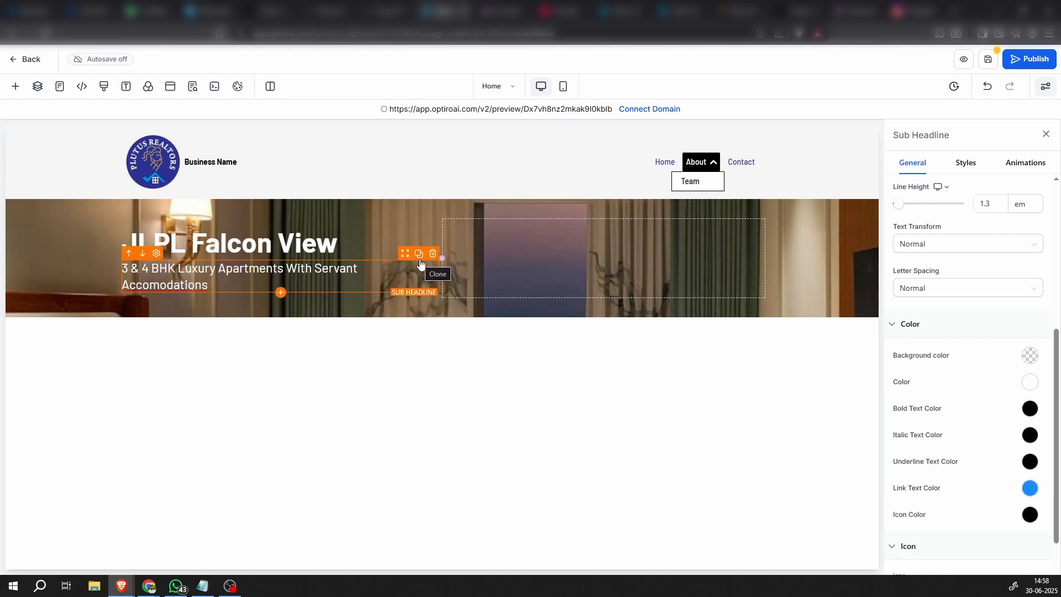
Clone the sub-headline twice and replace the first copy's text with "4 + 1 & 5+1 BHK Luxurious Penthouses"
{"action": "left_click", "coordinate": [419, 255]}
{"action": "left_click", "coordinate": [420, 260]}
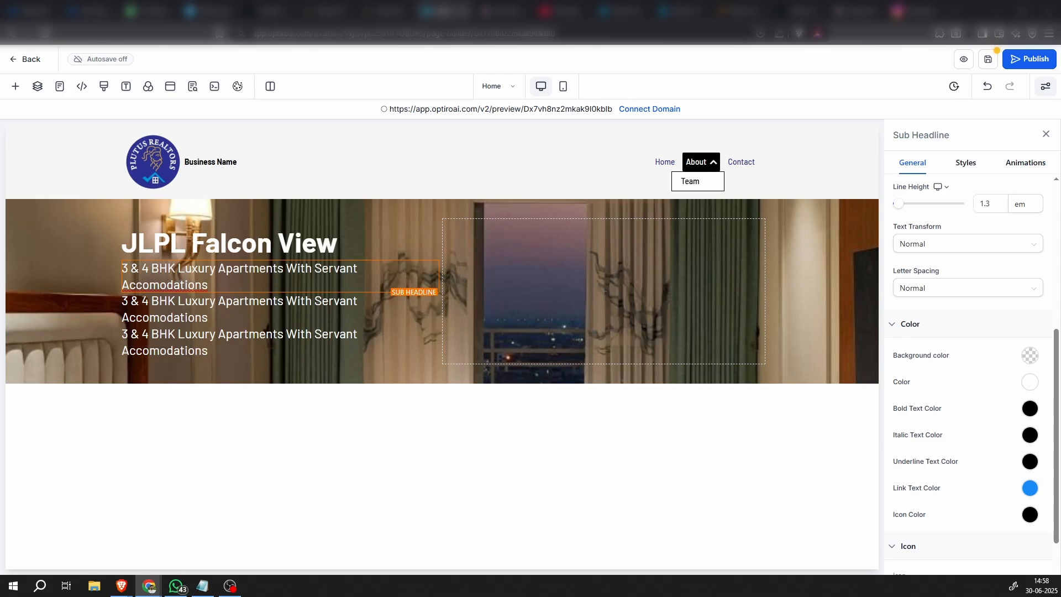
{"action": "left_click", "coordinate": [243, 303]}
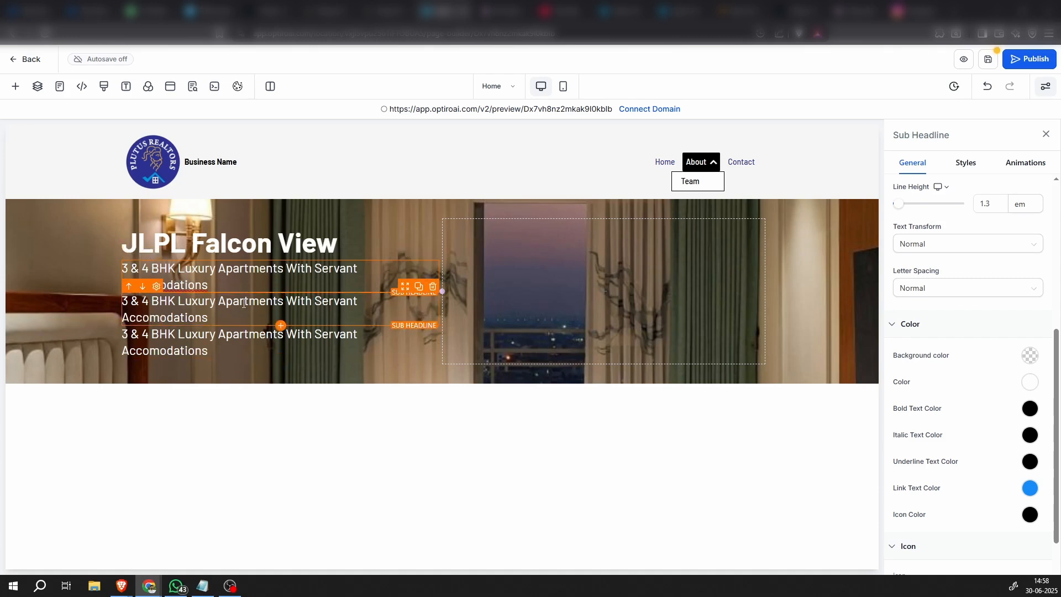
{"action": "triple_click", "coordinate": [243, 304]}
{"action": "type", "text": "4 + 1 & 5+1 BHK Luxurious Penthouses"}
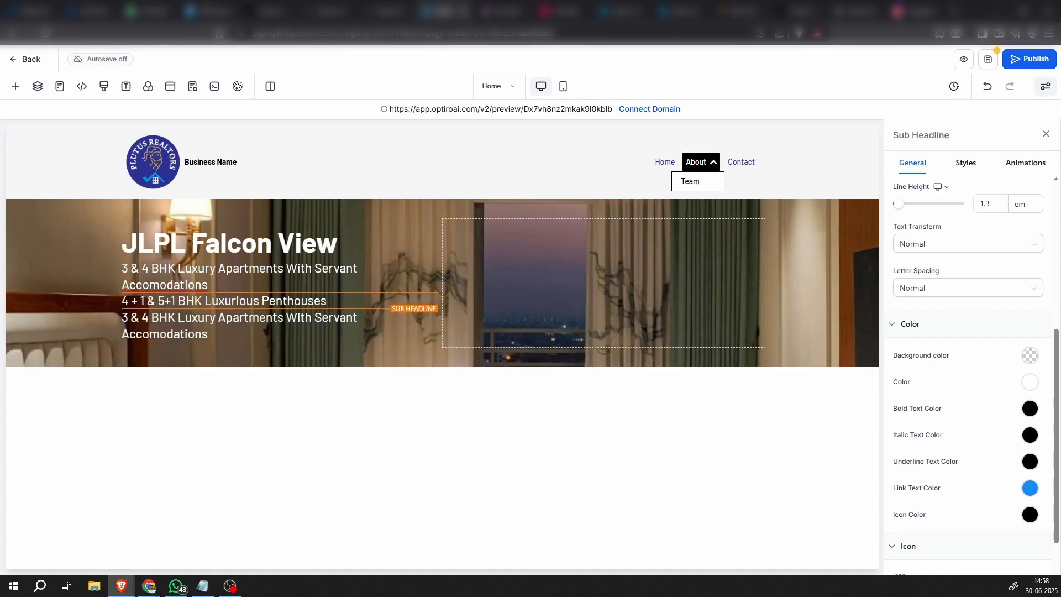
Replace the last sub-headline copy's text with "Sector 66-A, Mohali"
{"action": "left_click", "coordinate": [145, 325]}
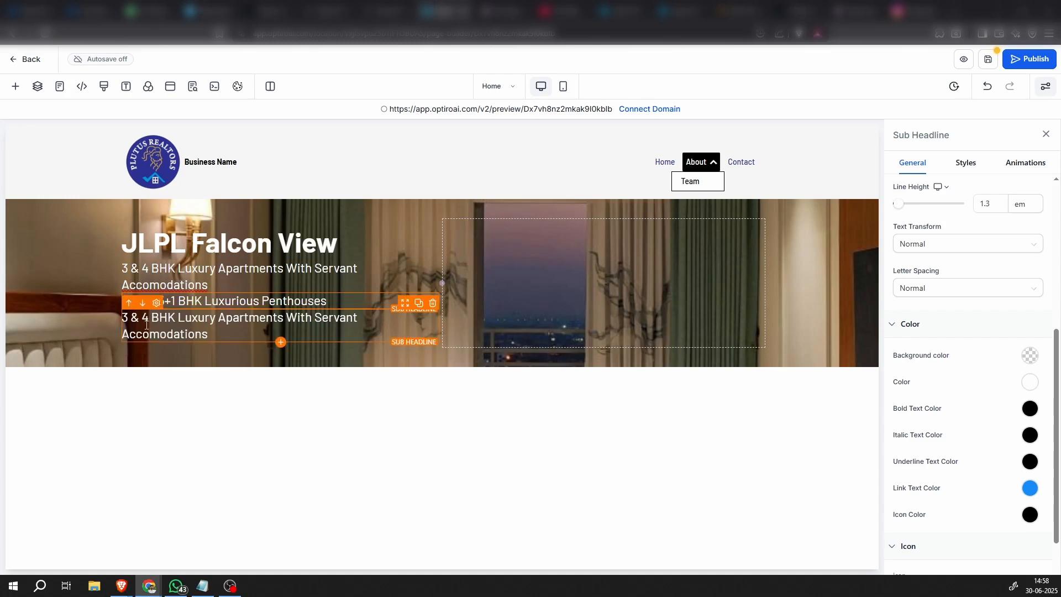
{"action": "triple_click", "coordinate": [155, 321]}
{"action": "type", "text": "Sector 66-A, Mohali"}
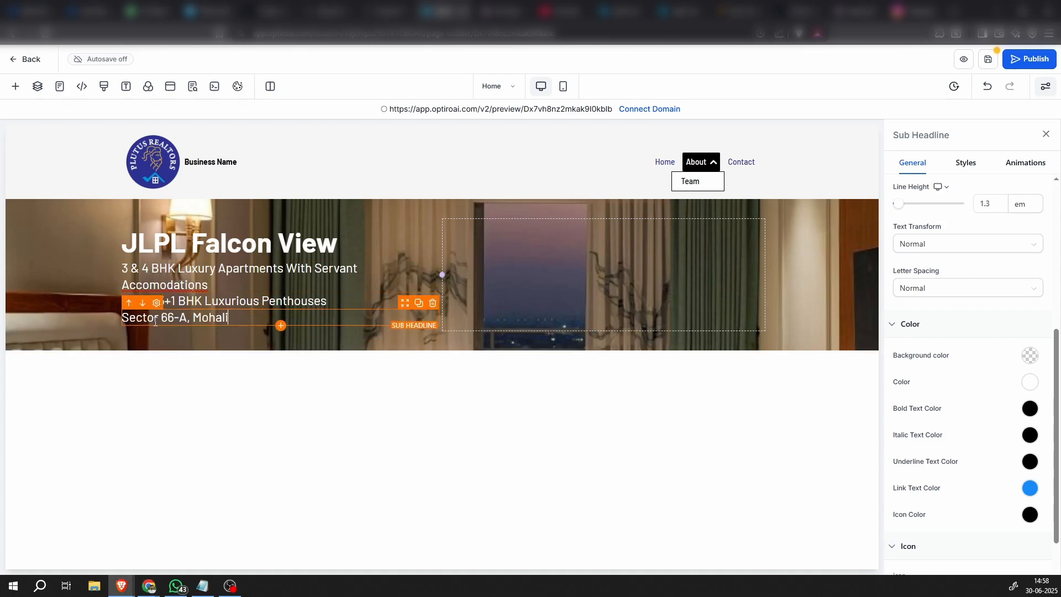
{"action": "left_click", "coordinate": [191, 347]}
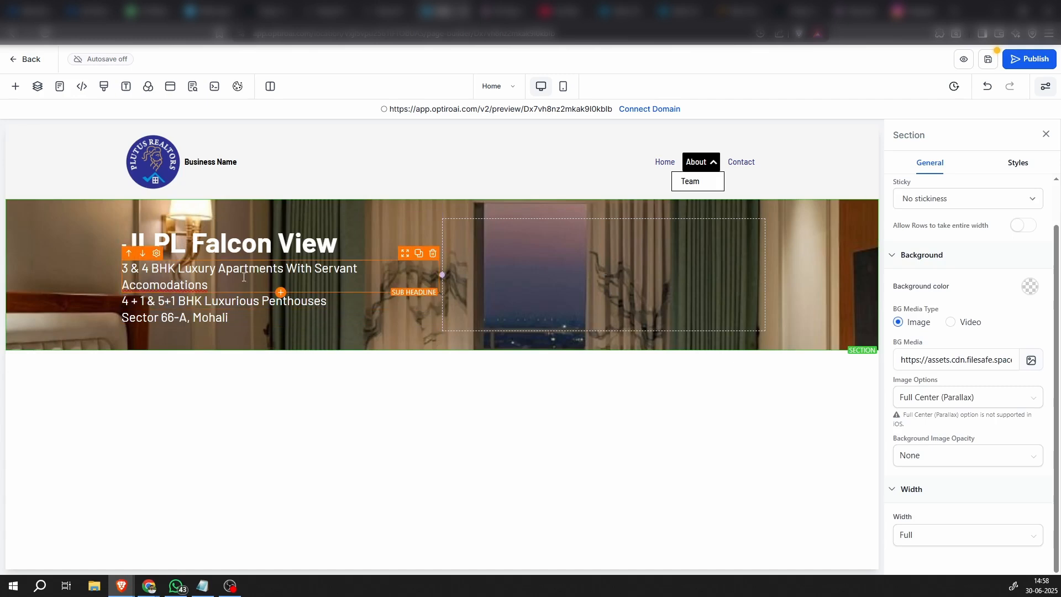
Correct the misspelled last word of the 3 & 4 BHK sub-headline to "Accommodations"
{"action": "right_click", "coordinate": [190, 287]}
{"action": "left_click", "coordinate": [206, 299]}
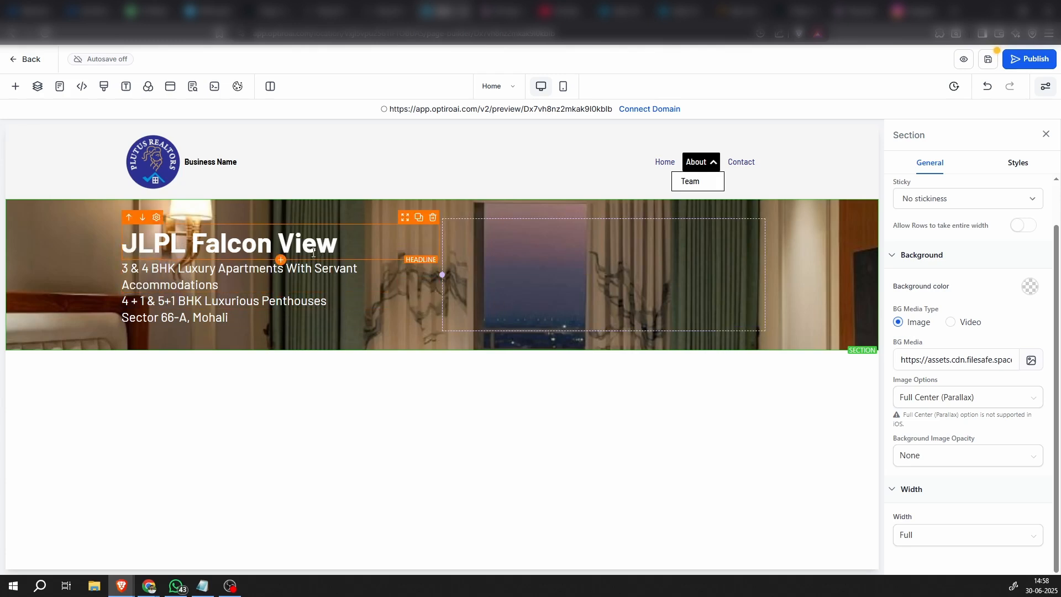
Set the bottom padding of the "JLPL Falcon View" headline to 20 px
{"action": "left_click", "coordinate": [409, 232]}
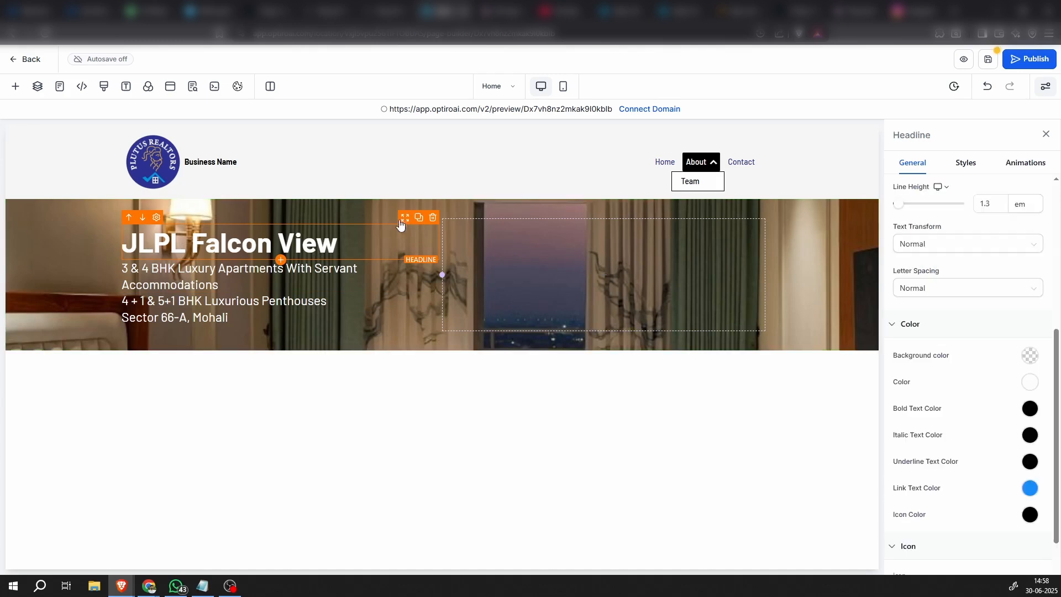
{"action": "scroll", "coordinate": [953, 360], "scroll_direction": "down", "scroll_amount": 1}
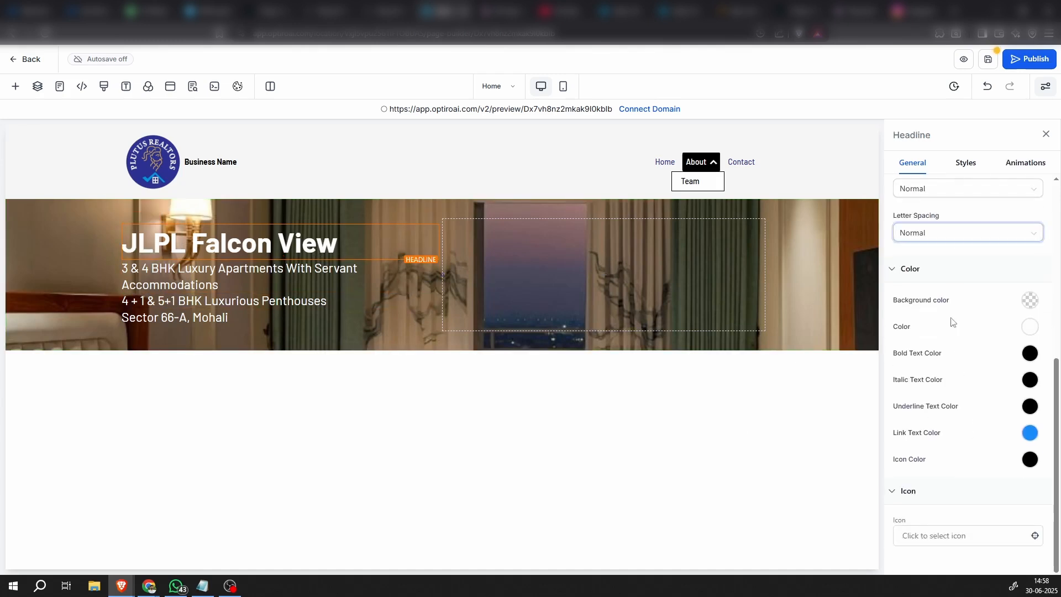
{"action": "scroll", "coordinate": [952, 332], "scroll_direction": "up", "scroll_amount": 4}
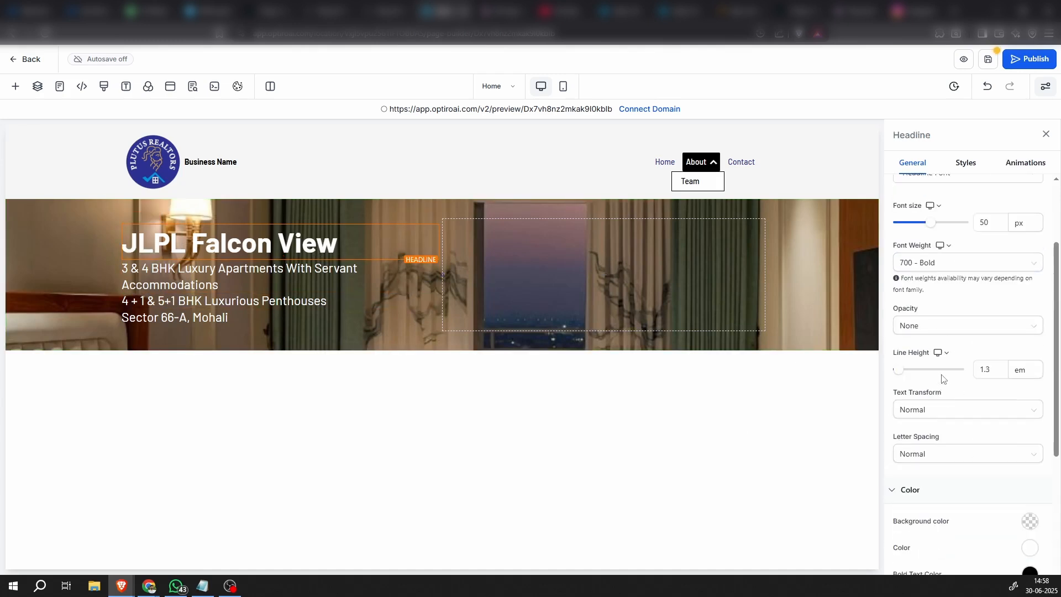
{"action": "left_click", "coordinate": [964, 171]}
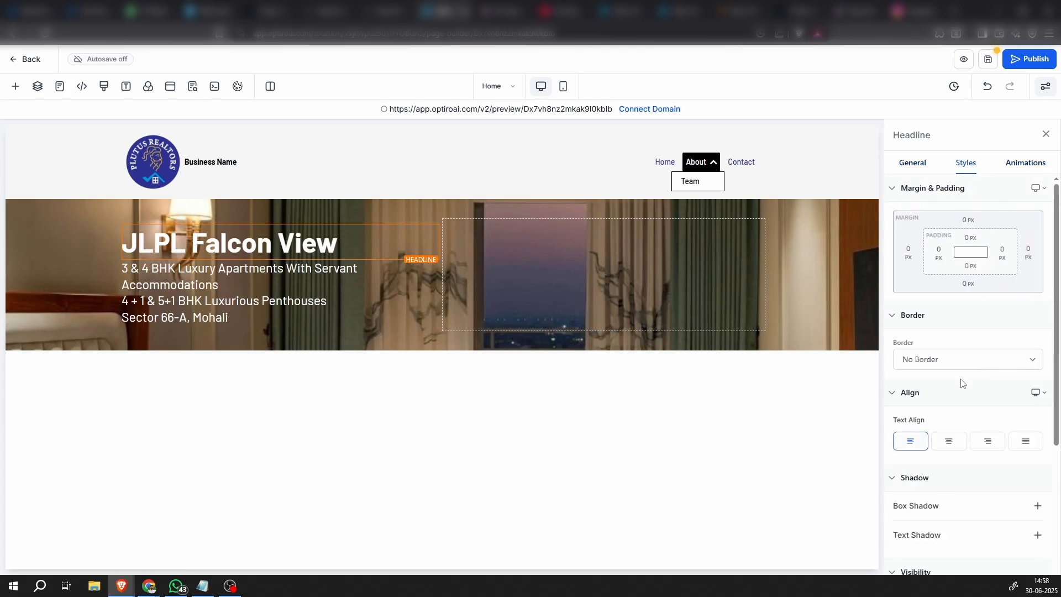
{"action": "left_click", "coordinate": [967, 266]}
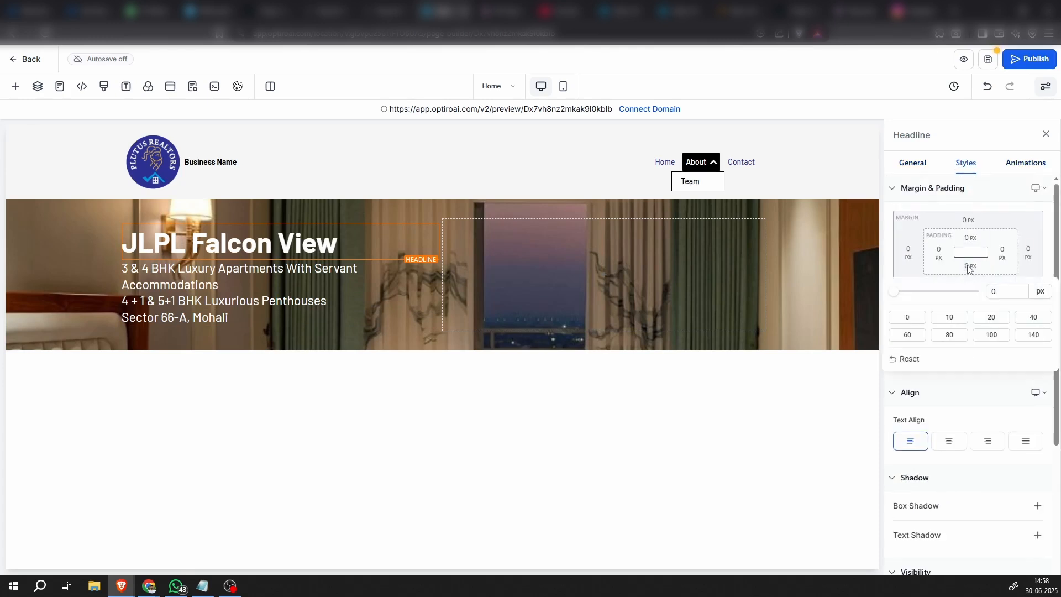
{"action": "left_click", "coordinate": [991, 317]}
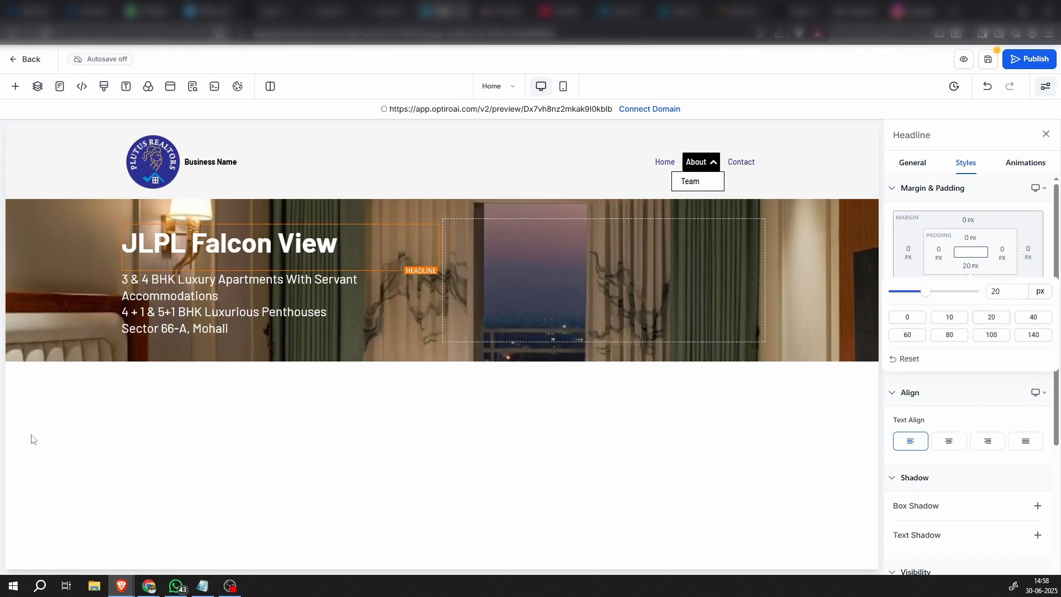
{"action": "left_click", "coordinate": [205, 366]}
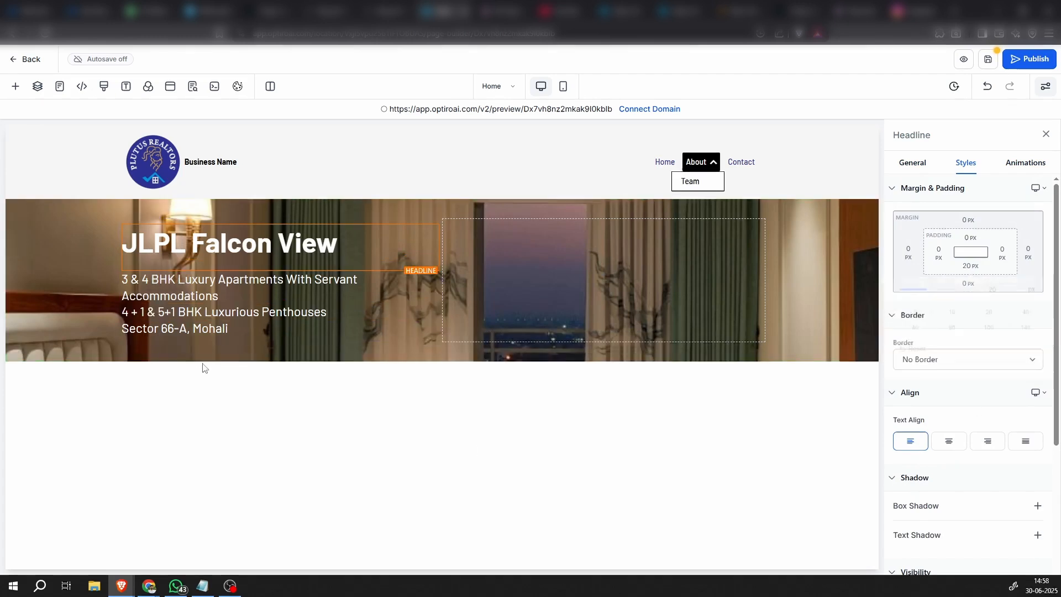
Widen the hero row's first column until the 3 & 4 BHK sub-headline fits on one line
{"action": "left_click", "coordinate": [91, 323]}
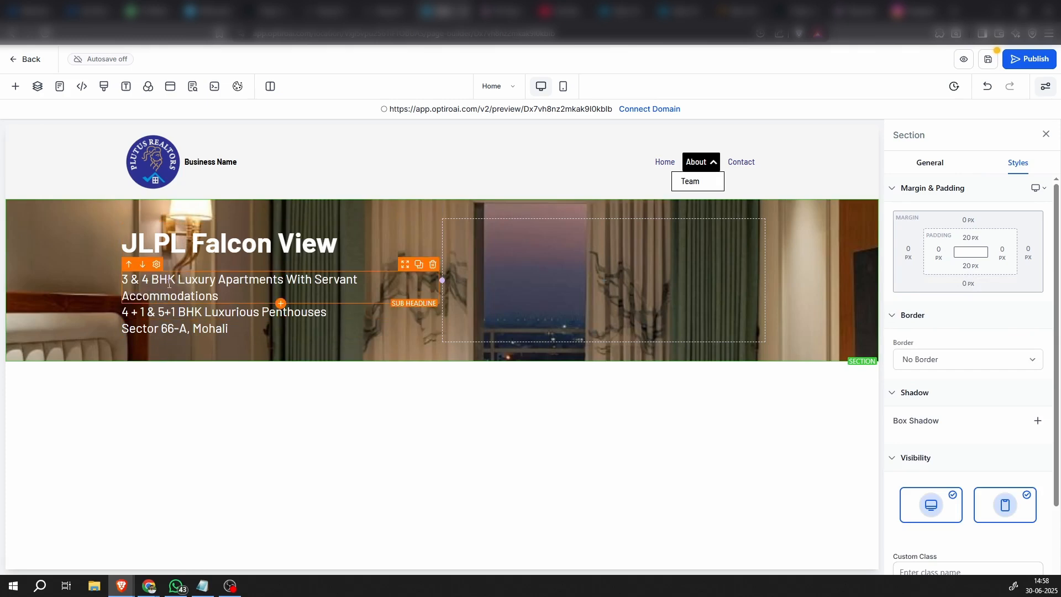
{"action": "left_click_drag", "start_coordinate": [441, 279], "coordinate": [480, 280]}
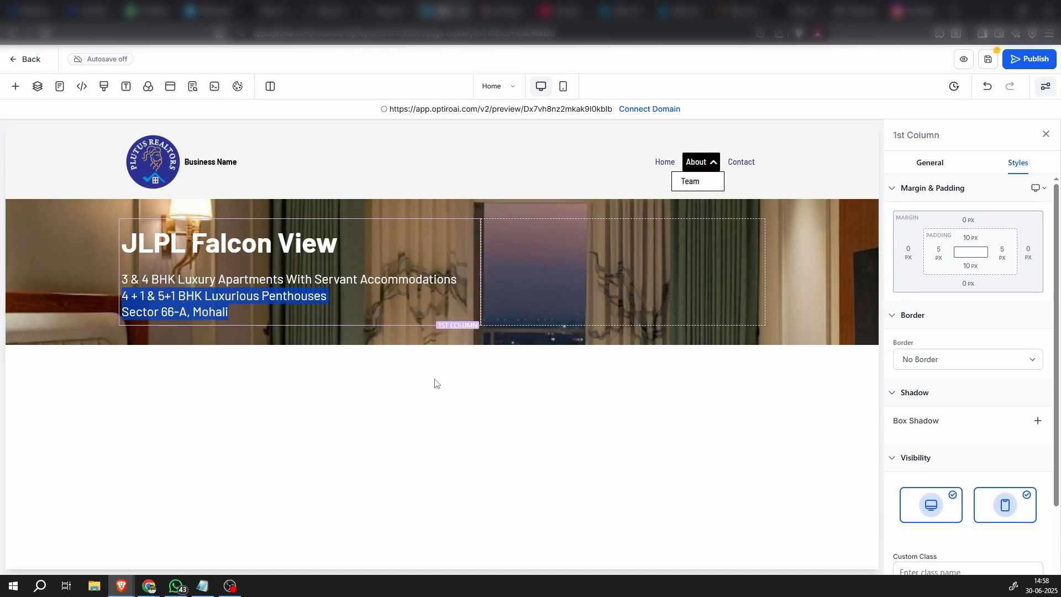
Set the bottom padding of the 3 & 4 BHK and the penthouses sub-headlines to 10 px each
{"action": "left_click", "coordinate": [442, 275]}
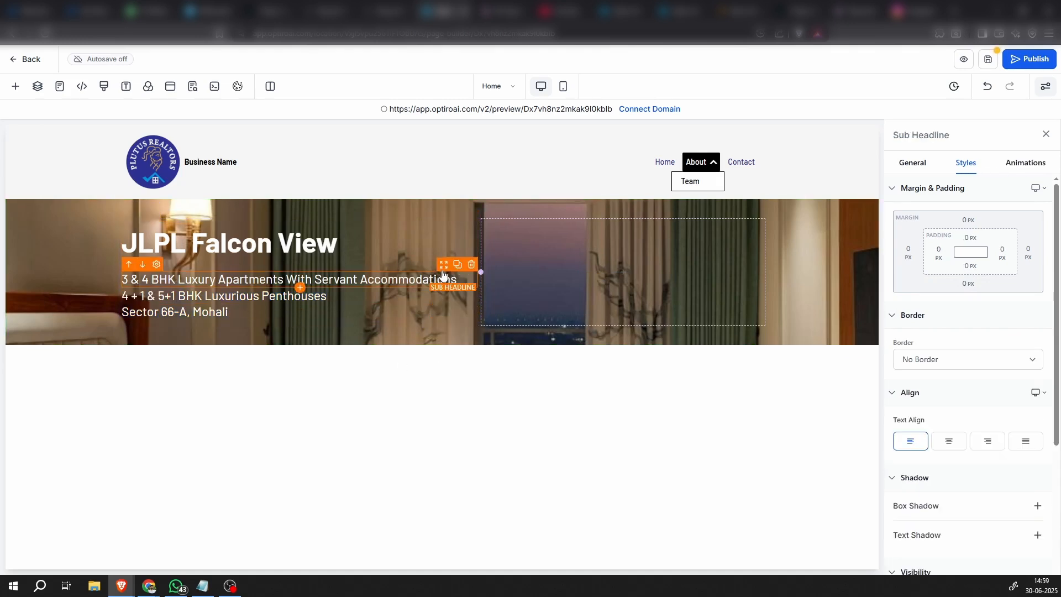
{"action": "left_click", "coordinate": [972, 270]}
{"action": "left_click", "coordinate": [949, 317]}
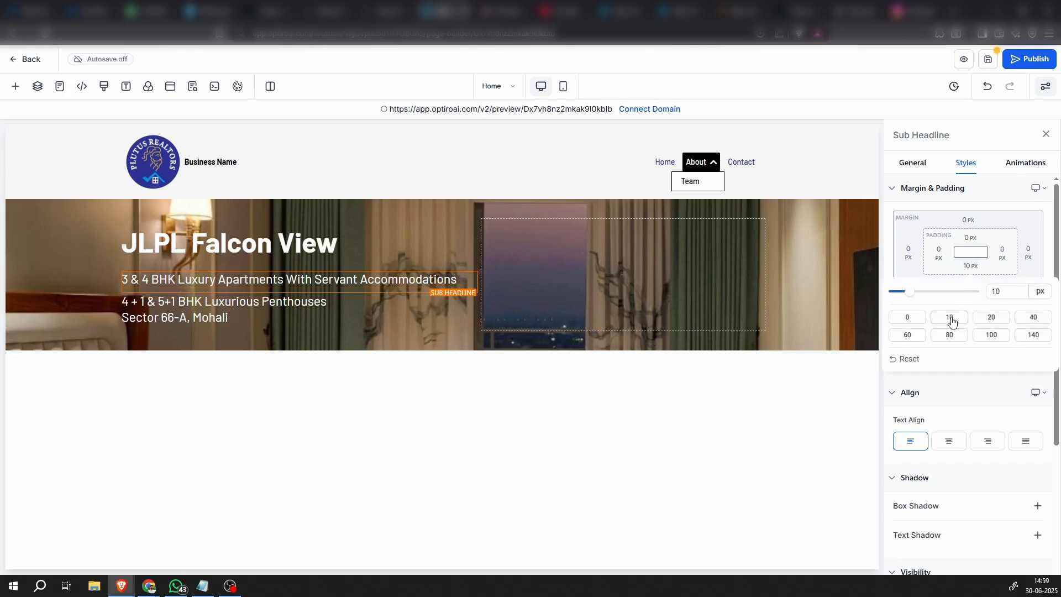
{"action": "left_click", "coordinate": [398, 302]}
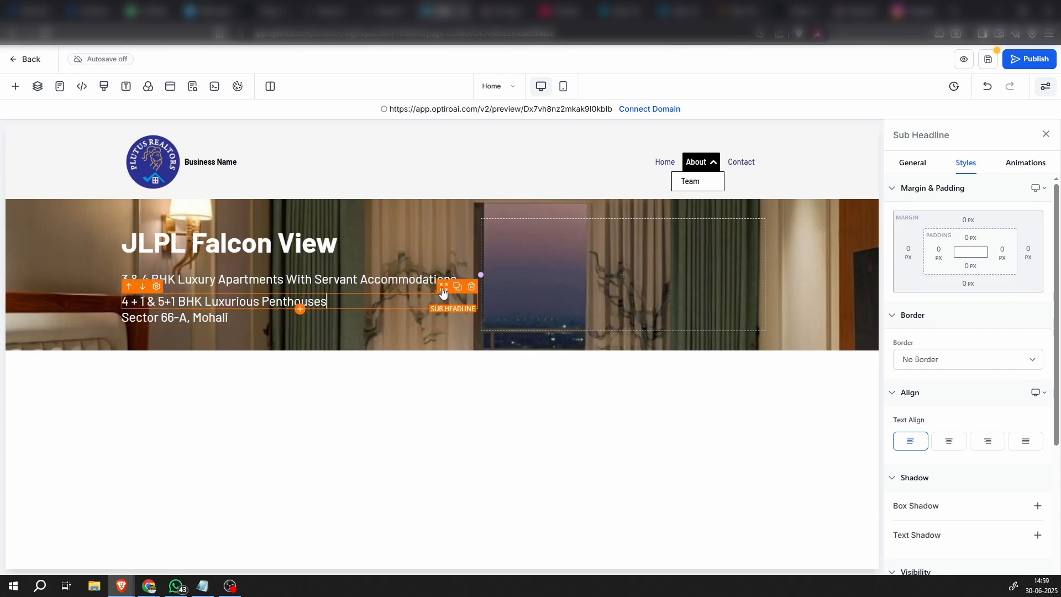
{"action": "left_click", "coordinate": [966, 268]}
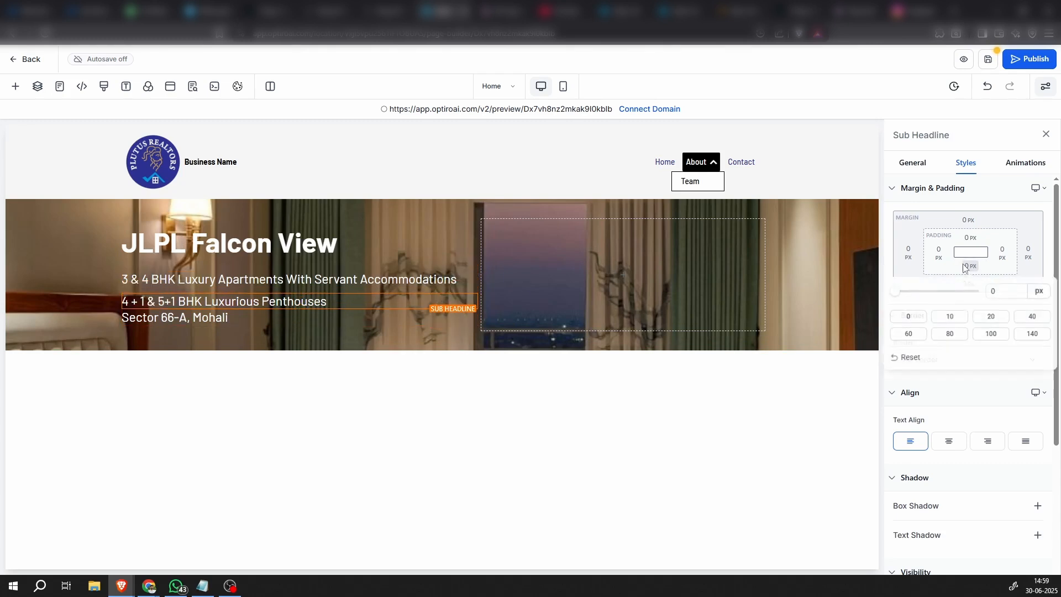
{"action": "left_click", "coordinate": [949, 317]}
{"action": "left_click", "coordinate": [214, 343]}
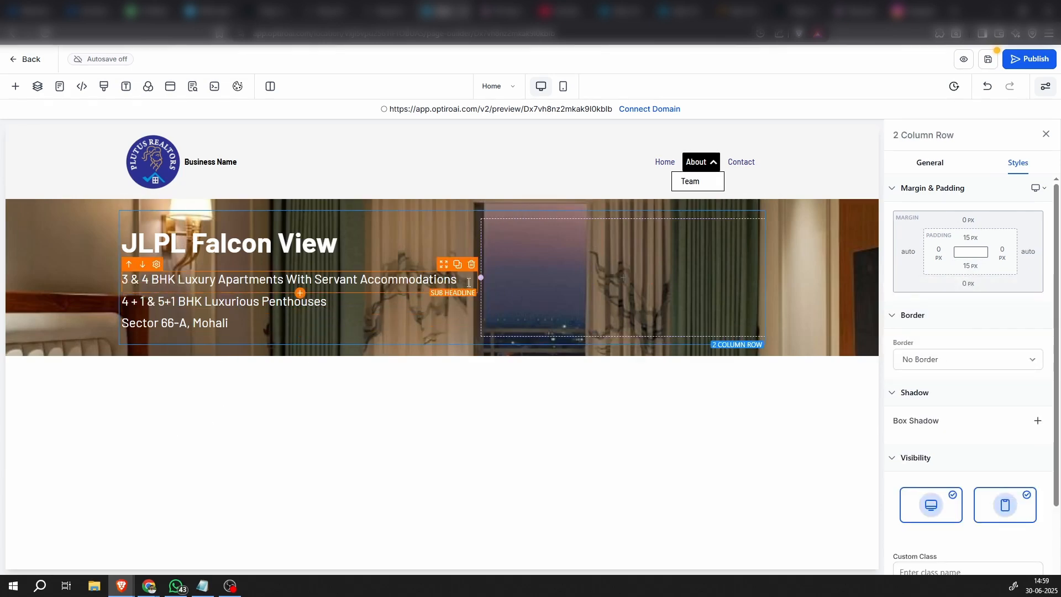
Set the font weight of all three hero sub-headlines to 500 - Medium
{"action": "left_click", "coordinate": [439, 269]}
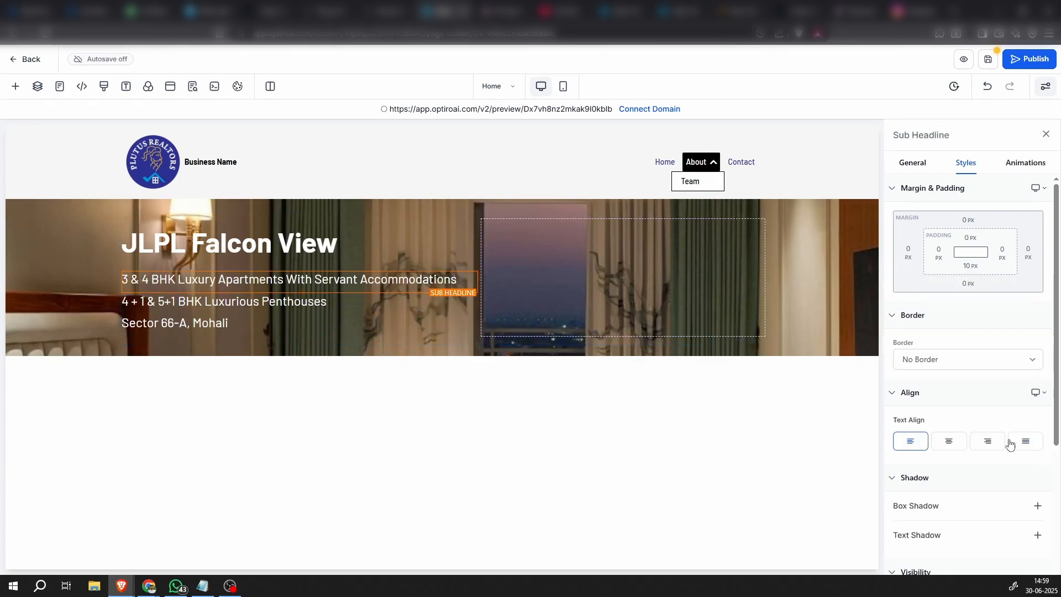
{"action": "scroll", "coordinate": [964, 511], "scroll_direction": "down", "scroll_amount": 3}
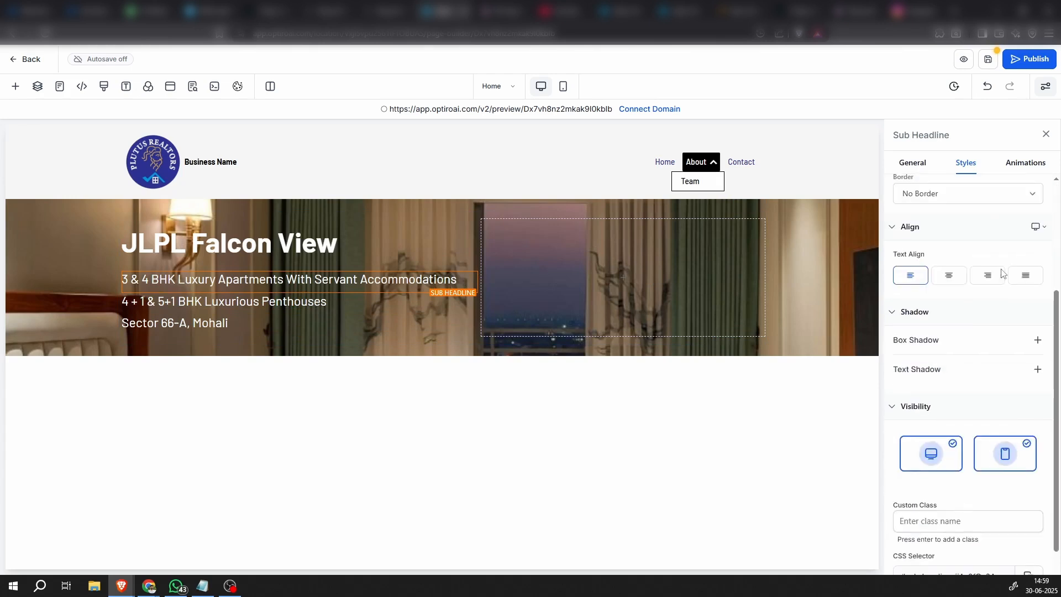
{"action": "left_click", "coordinate": [912, 166]}
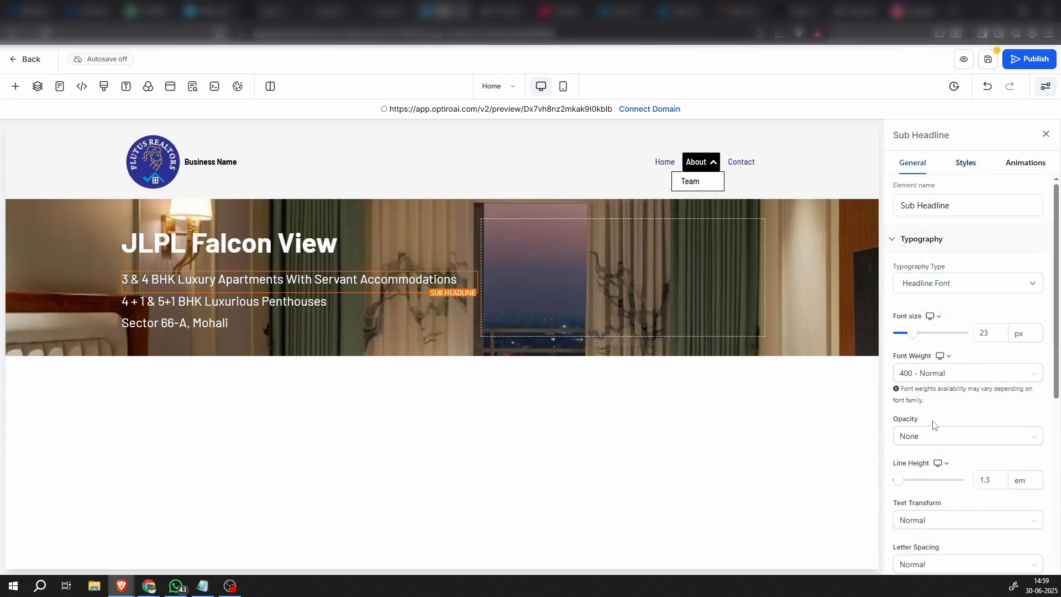
{"action": "left_click", "coordinate": [948, 378]}
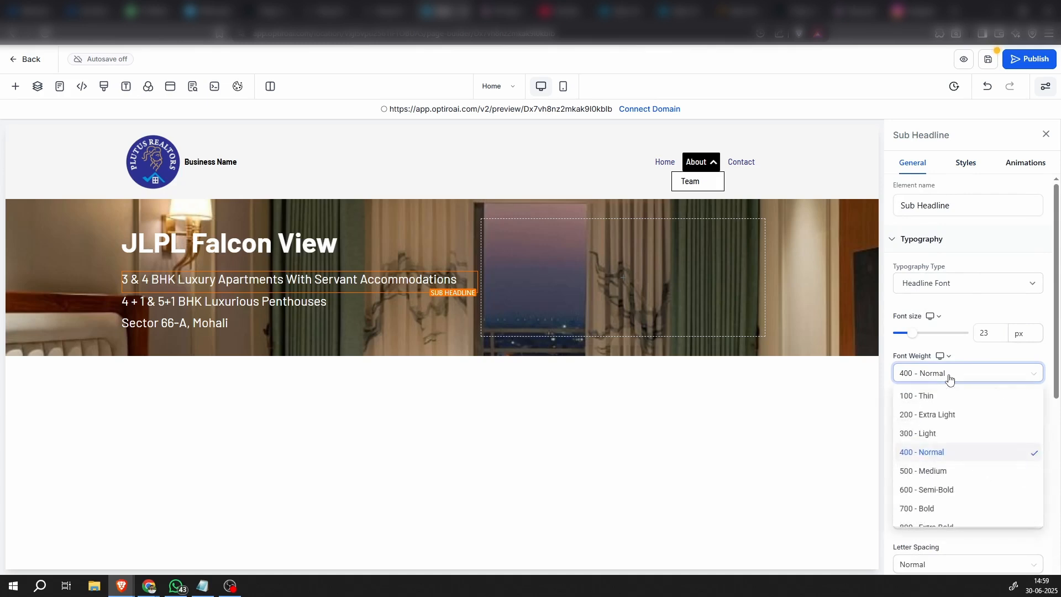
{"action": "left_click", "coordinate": [923, 470]}
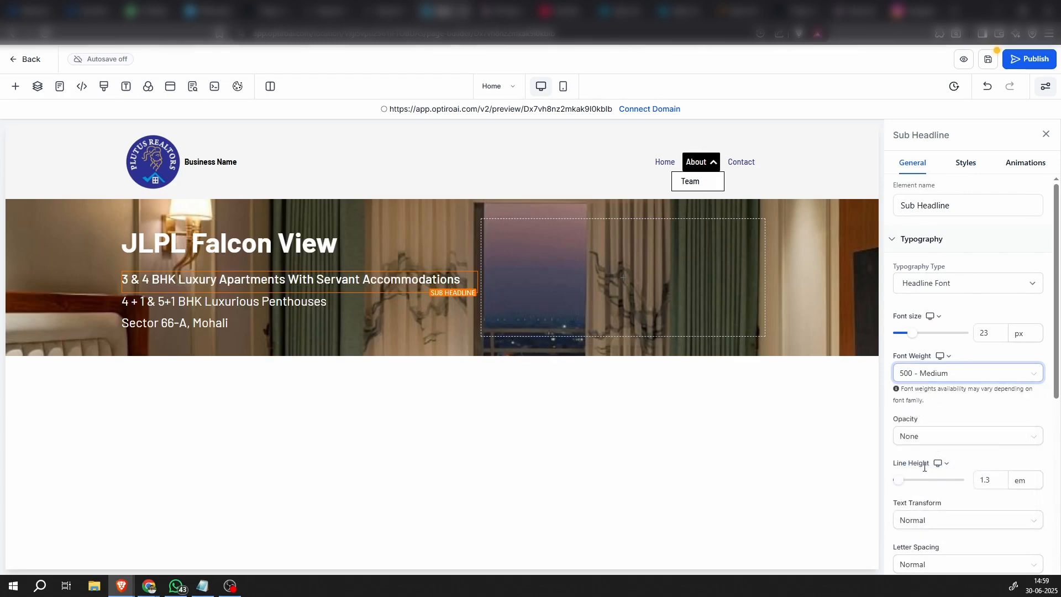
{"action": "left_click", "coordinate": [332, 304]}
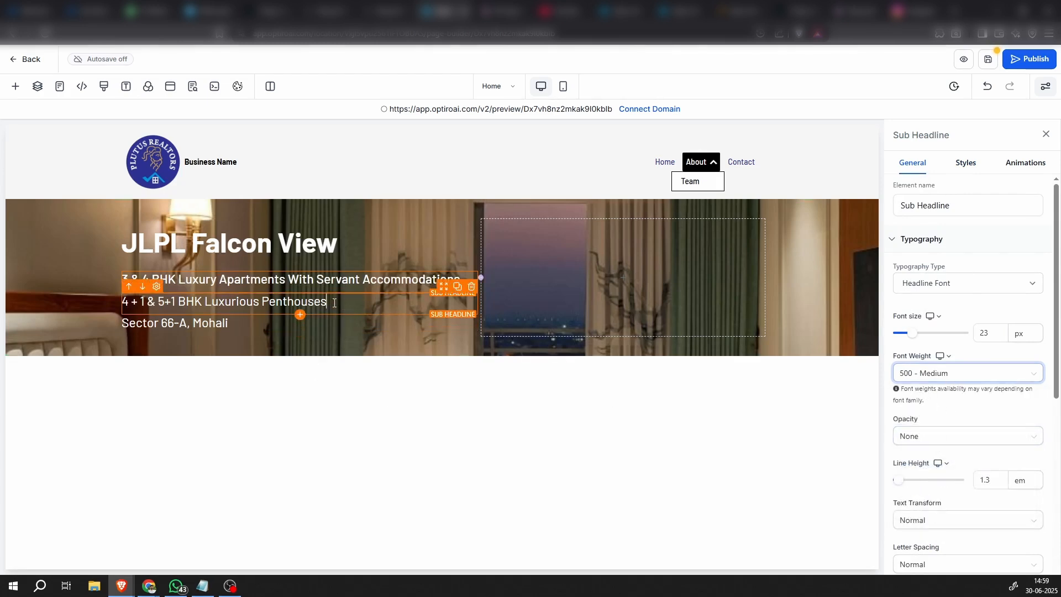
{"action": "left_click", "coordinate": [959, 375]}
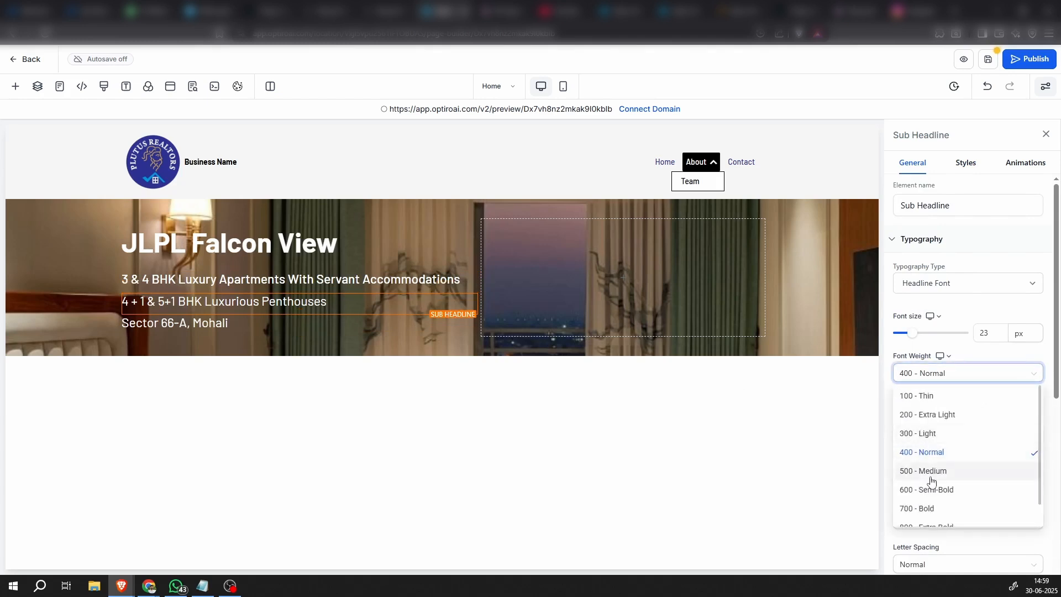
{"action": "left_click", "coordinate": [936, 470]}
{"action": "left_click", "coordinate": [388, 323]}
{"action": "left_click", "coordinate": [950, 373]}
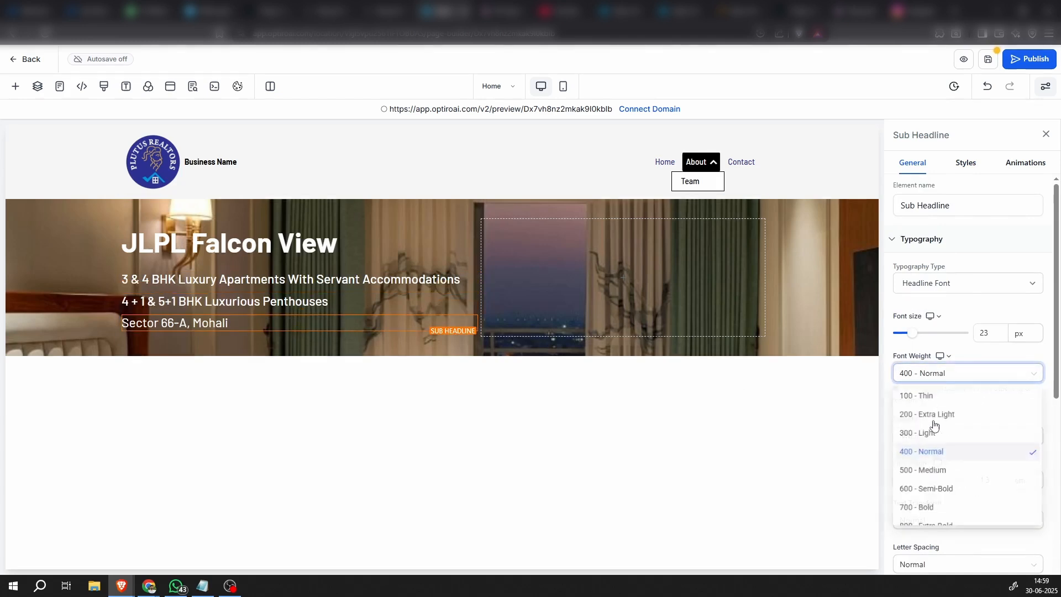
{"action": "left_click", "coordinate": [927, 471]}
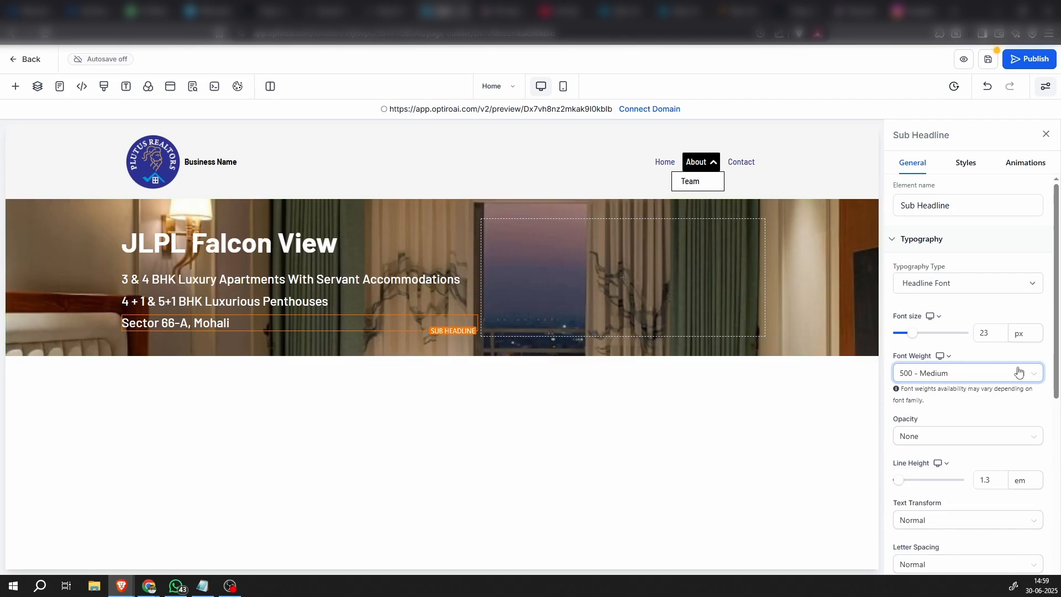
Set the font size of all three hero sub-headlines to 20 px
{"action": "double_click", "coordinate": [984, 333]}
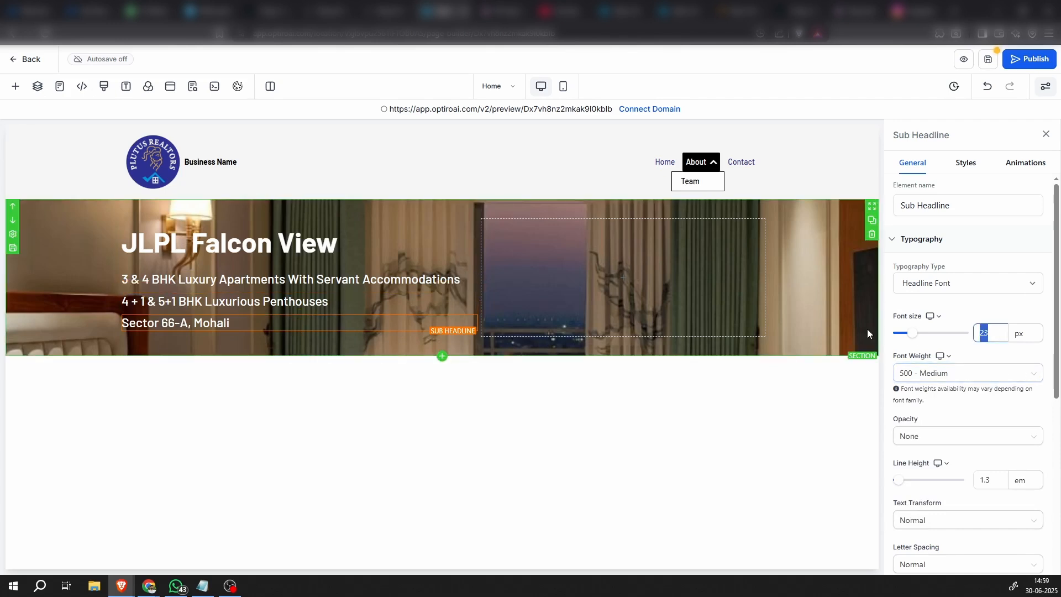
{"action": "type", "text": "20"}
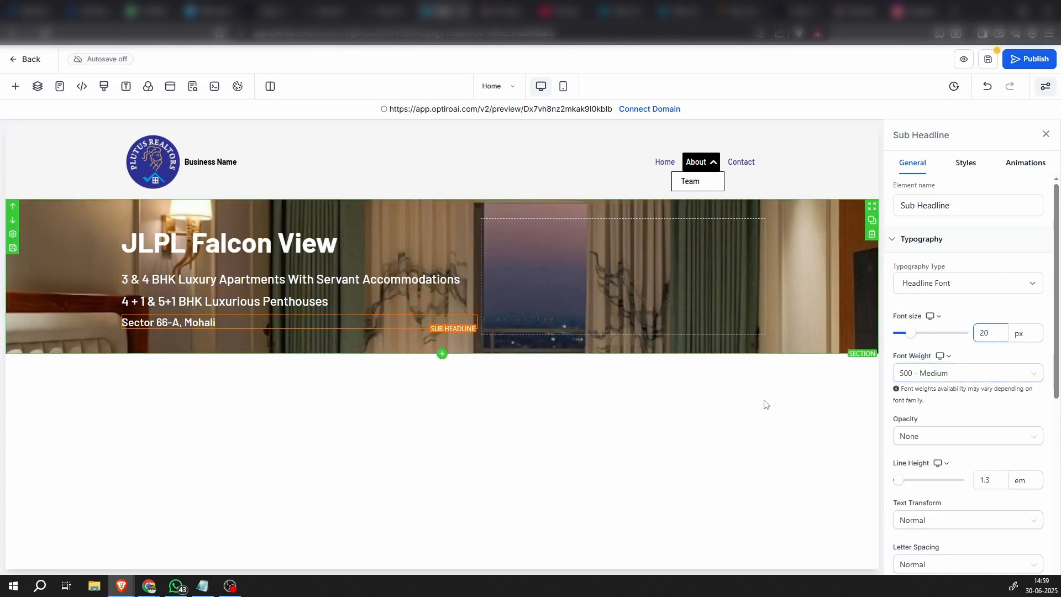
{"action": "left_click", "coordinate": [334, 300]}
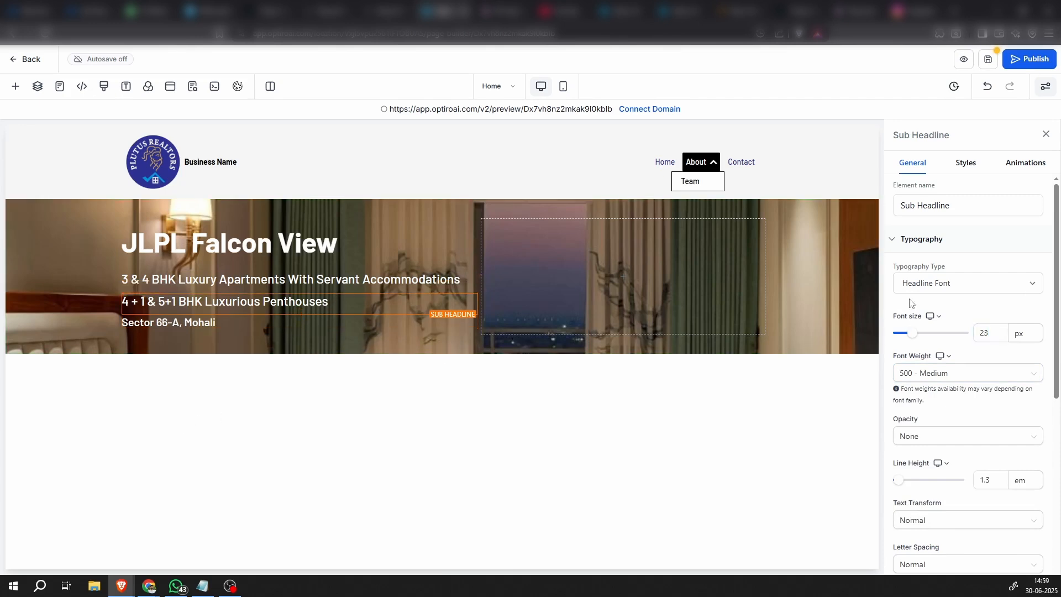
{"action": "double_click", "coordinate": [986, 331]}
{"action": "type", "text": "20"}
{"action": "left_click", "coordinate": [290, 279]}
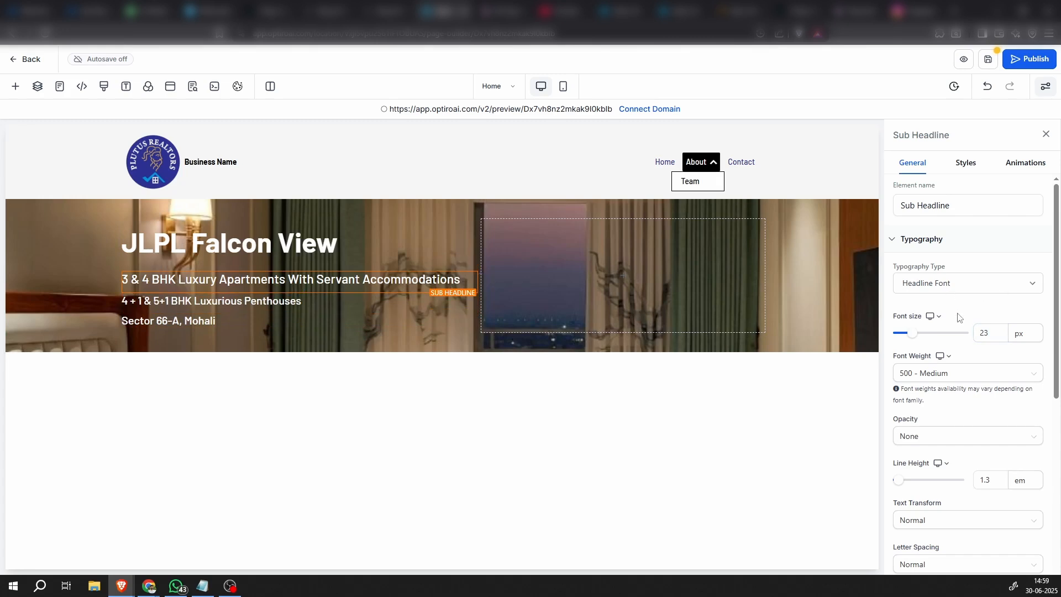
{"action": "double_click", "coordinate": [986, 332]}
{"action": "type", "text": "20"}
{"action": "left_click", "coordinate": [428, 336]}
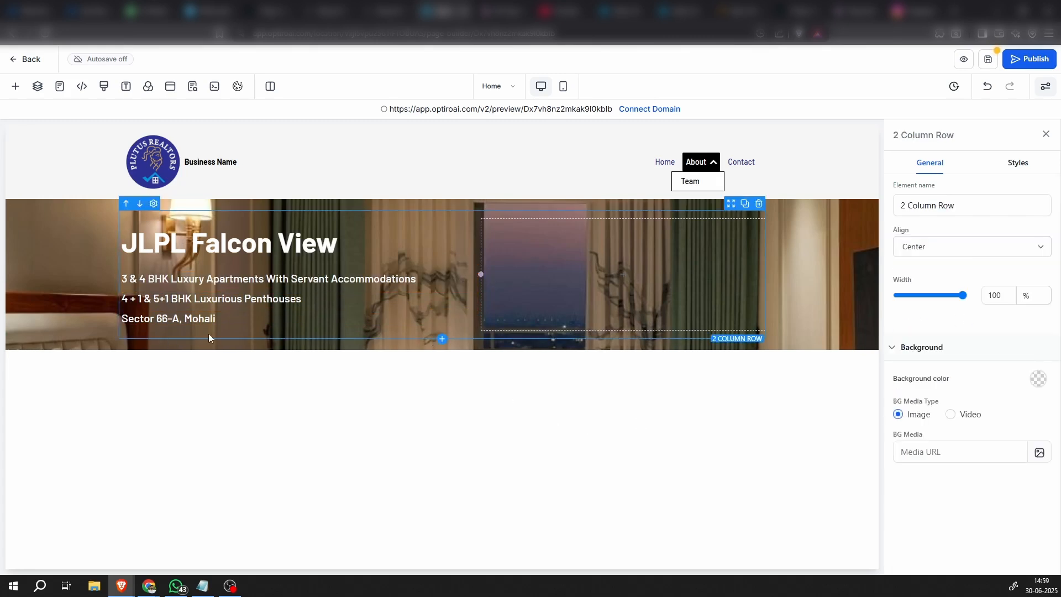
Add a button element below the "Sector 66-A, Mohali" sub-headline and align it left
{"action": "left_click", "coordinate": [299, 328]}
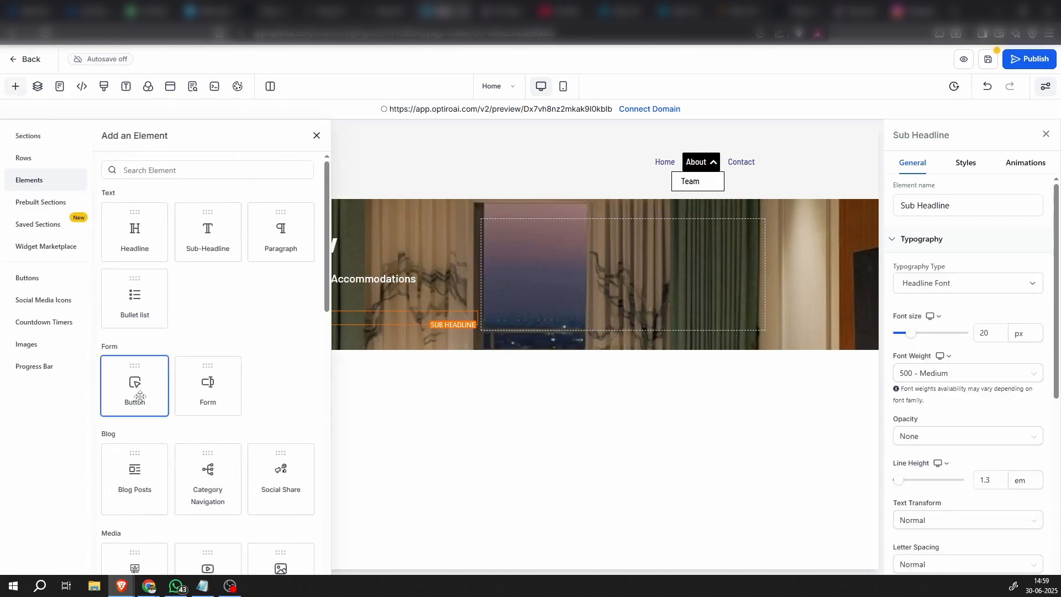
{"action": "left_click", "coordinate": [140, 395]}
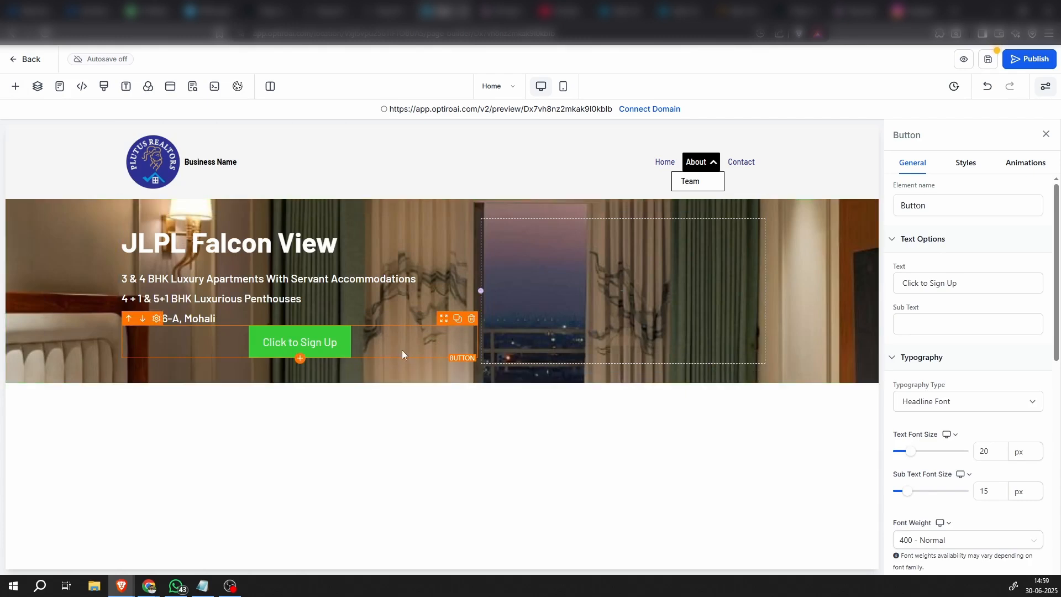
{"action": "left_click", "coordinate": [966, 162]}
{"action": "scroll", "coordinate": [934, 360], "scroll_direction": "down", "scroll_amount": 10}
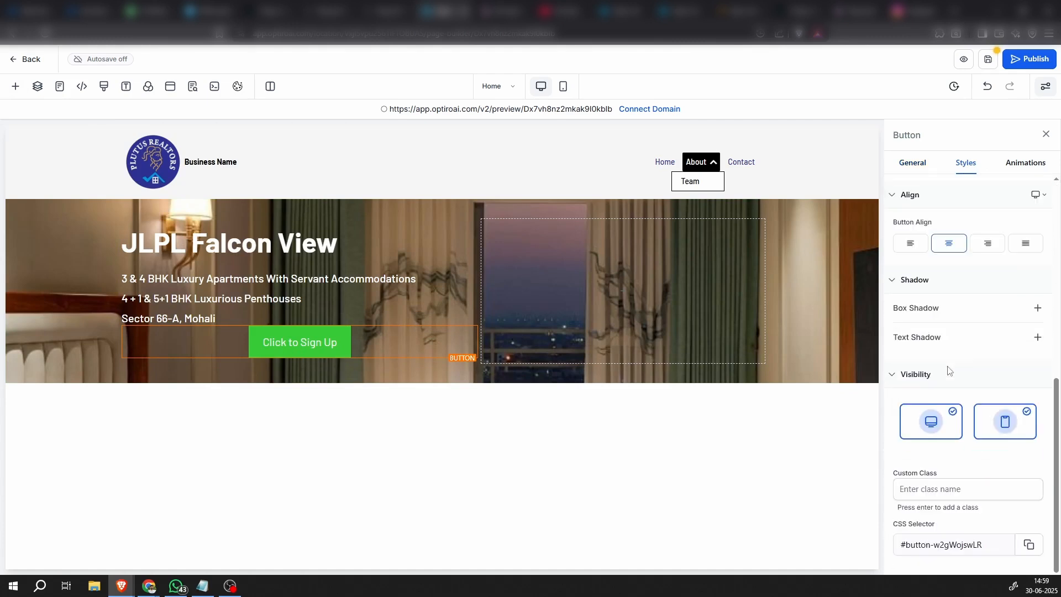
{"action": "left_click", "coordinate": [910, 243]}
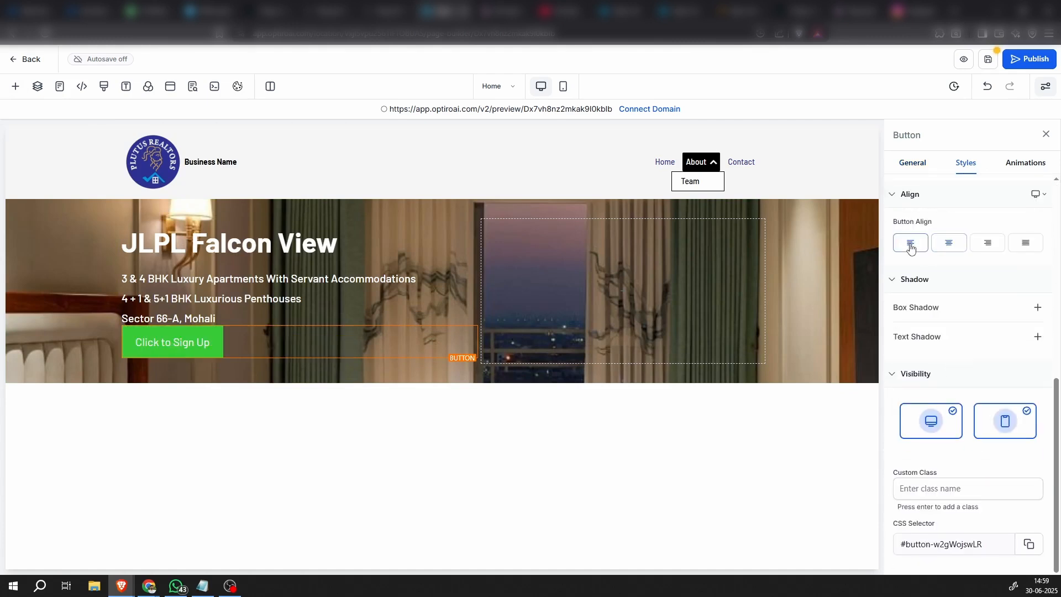
Set the bottom padding of the "Sector 66-A, Mohali" sub-headline to 20 px
{"action": "left_click", "coordinate": [441, 315]}
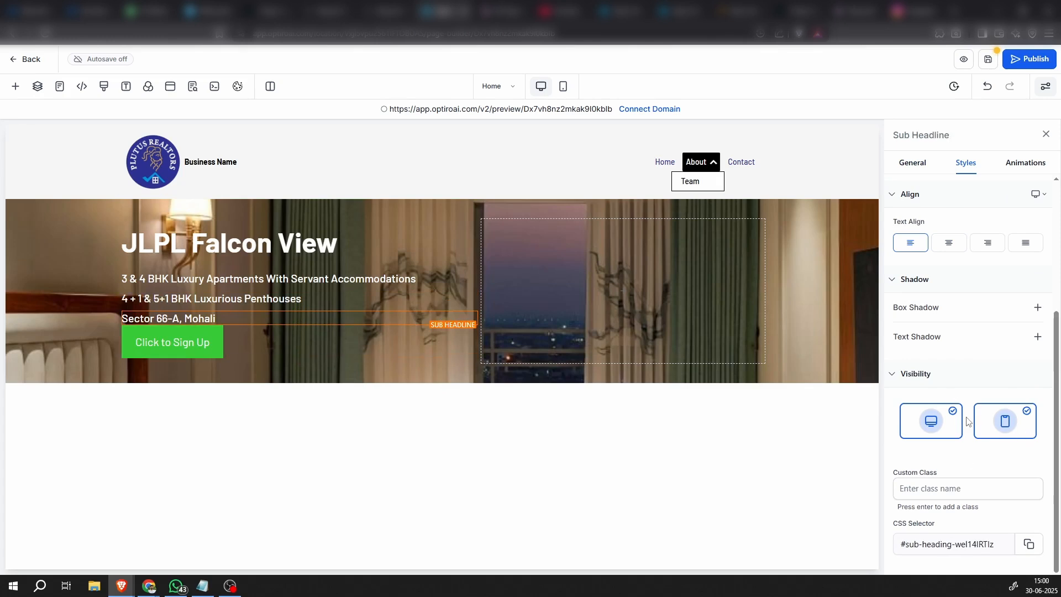
{"action": "scroll", "coordinate": [940, 404], "scroll_direction": "up", "scroll_amount": 4}
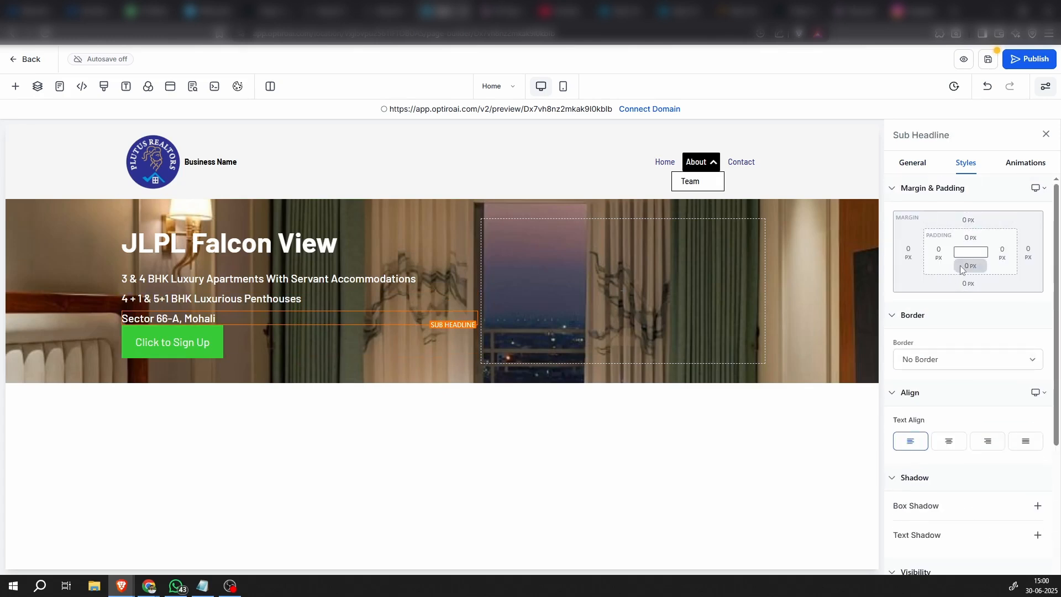
{"action": "left_click", "coordinate": [972, 267]}
{"action": "left_click", "coordinate": [991, 316]}
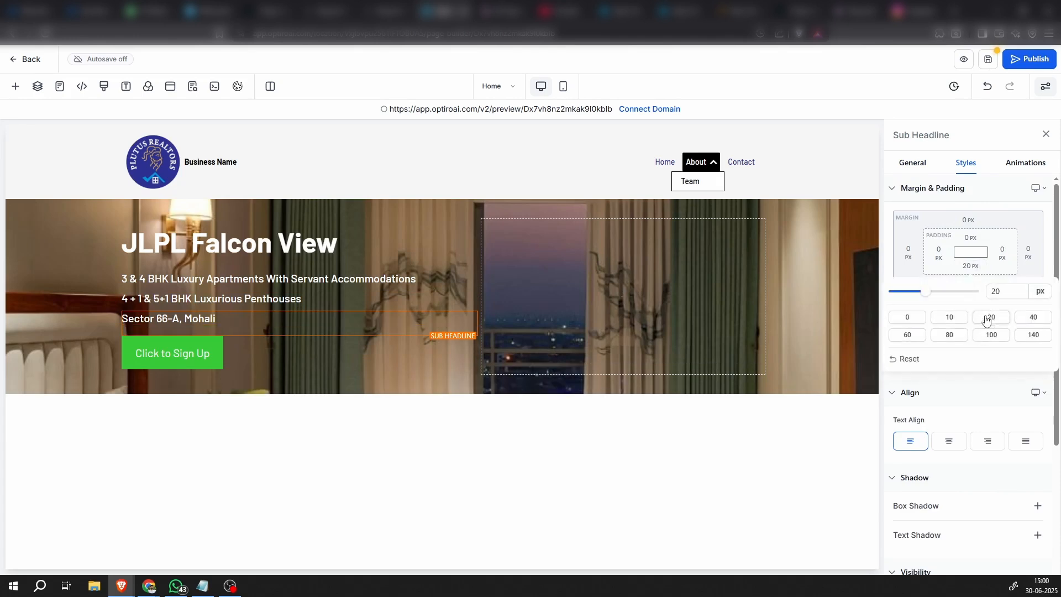
Change the hero button's text to "Enquire Now"
{"action": "left_click", "coordinate": [231, 358]}
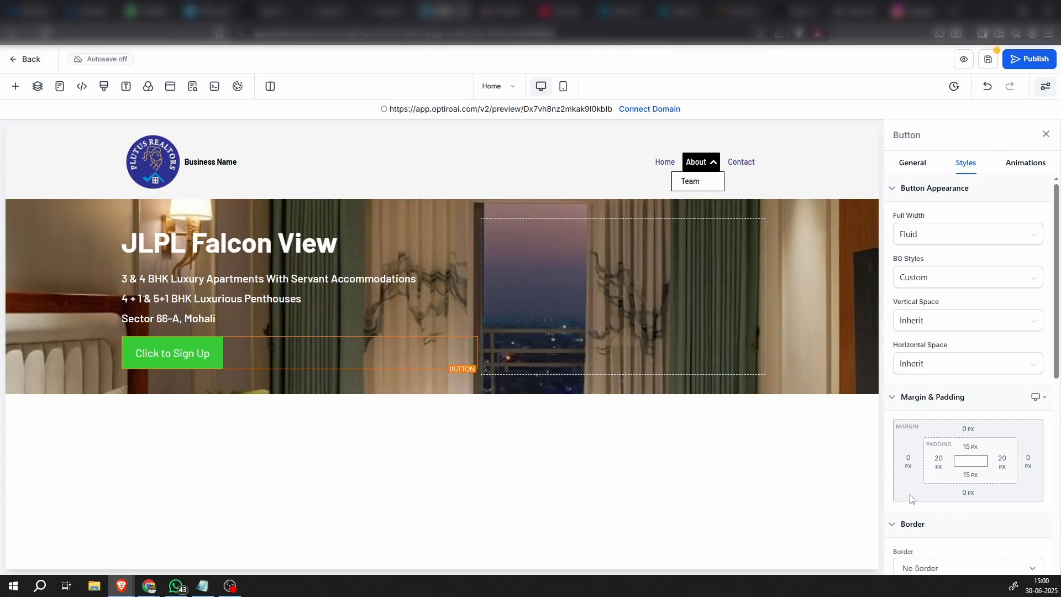
{"action": "scroll", "coordinate": [910, 499], "scroll_direction": "down", "scroll_amount": 6}
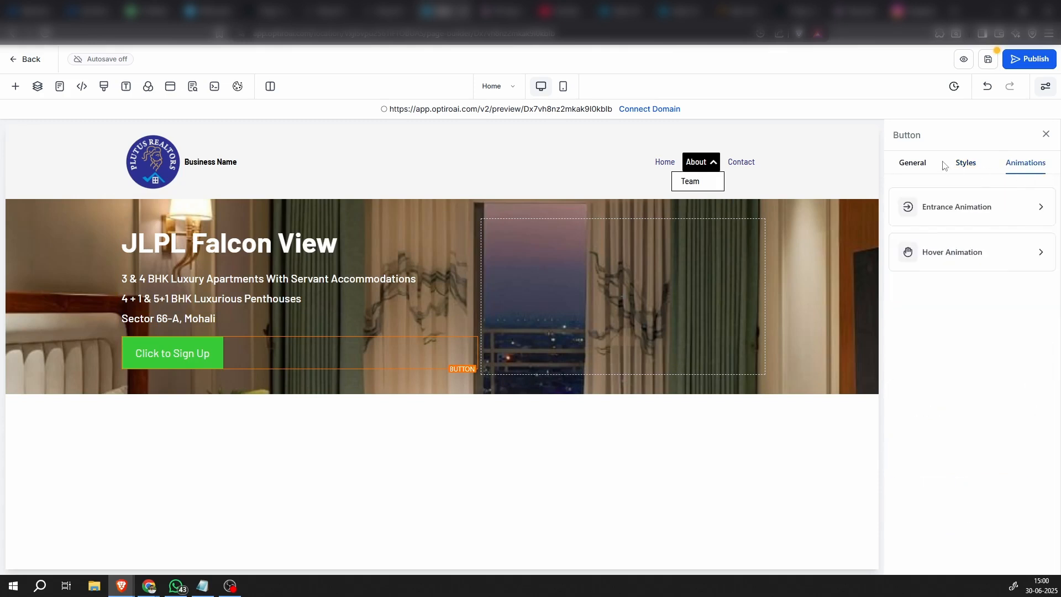
{"action": "left_click", "coordinate": [912, 163]}
{"action": "triple_click", "coordinate": [939, 284]}
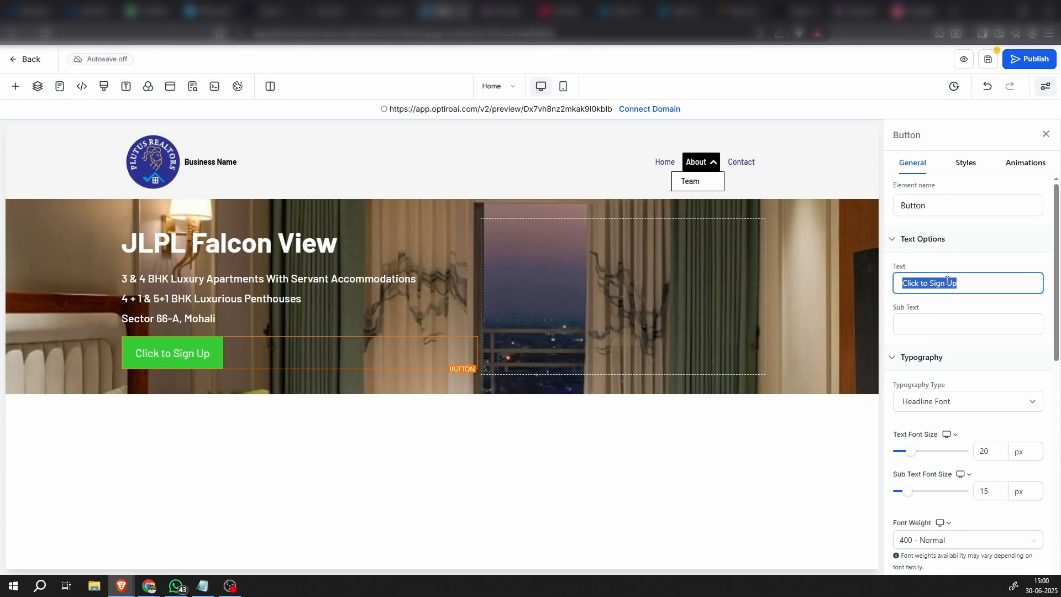
{"action": "type", "text": "En"}
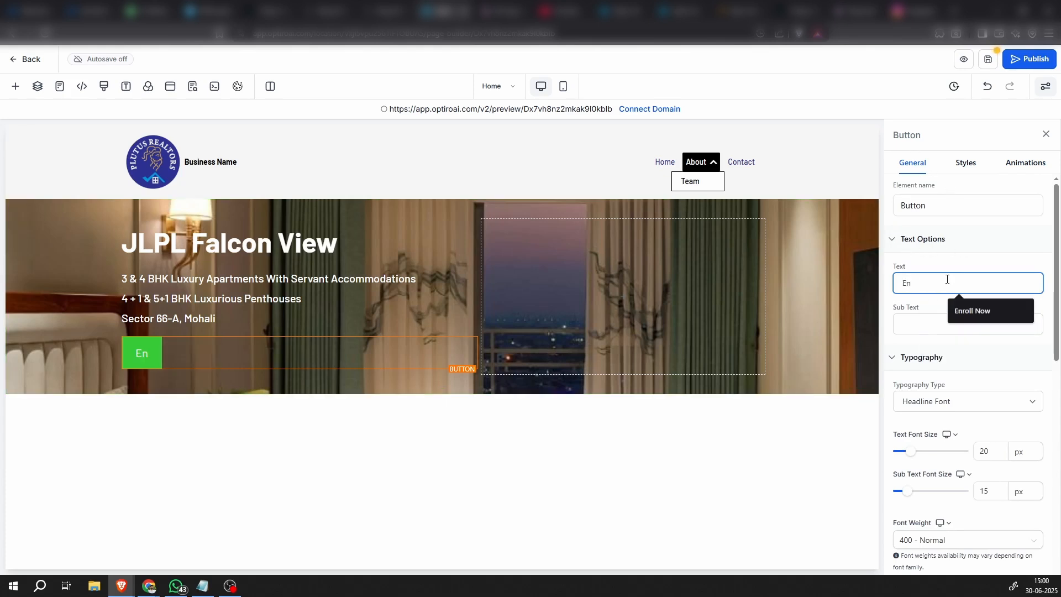
{"action": "type", "text": "quire"}
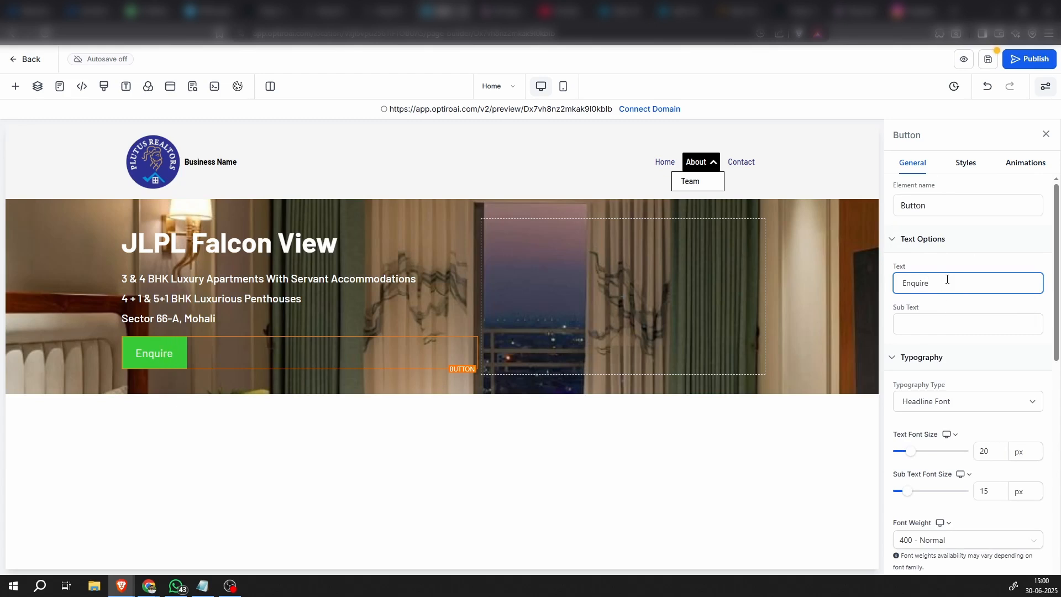
{"action": "type", "text": " Now"}
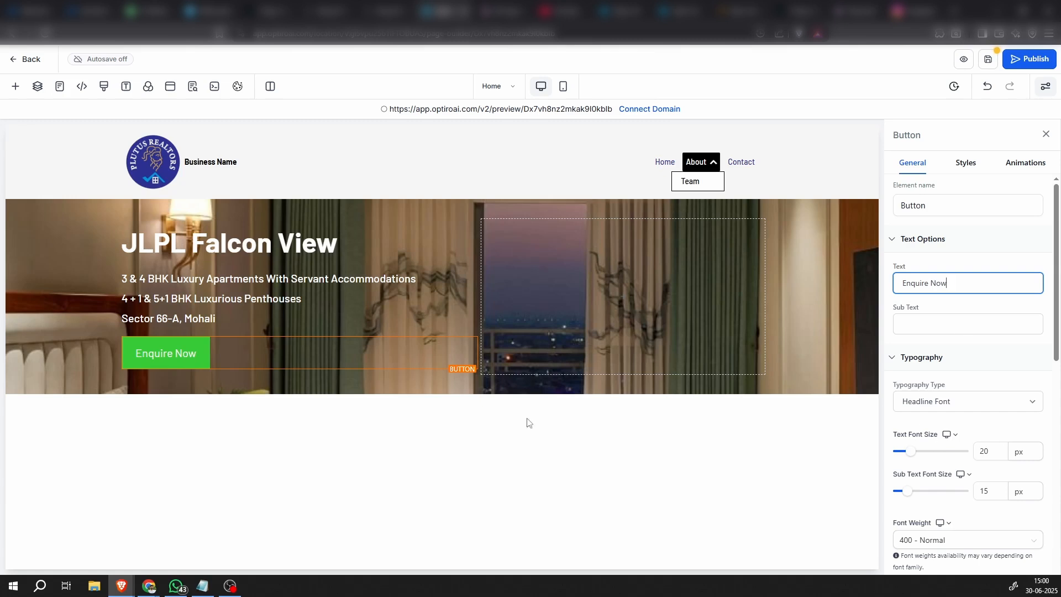
Add the long-arrow-alt-right icon as the trailing icon of the "Enquire Now" button
{"action": "scroll", "coordinate": [965, 465], "scroll_direction": "down", "scroll_amount": 3}
{"action": "scroll", "coordinate": [965, 465], "scroll_direction": "down", "scroll_amount": 5}
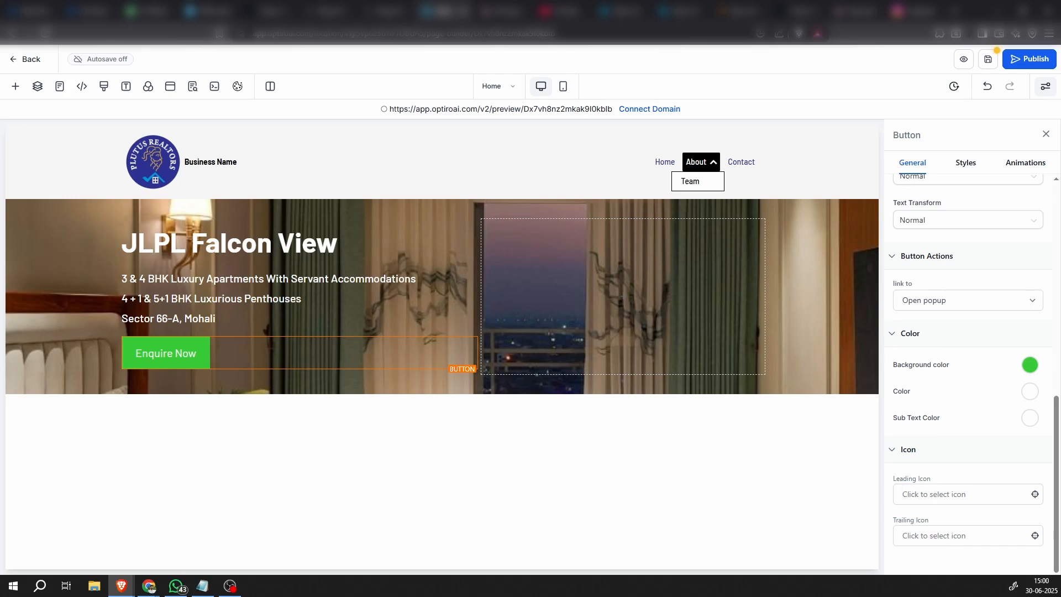
{"action": "key", "text": "alt+Tab"}
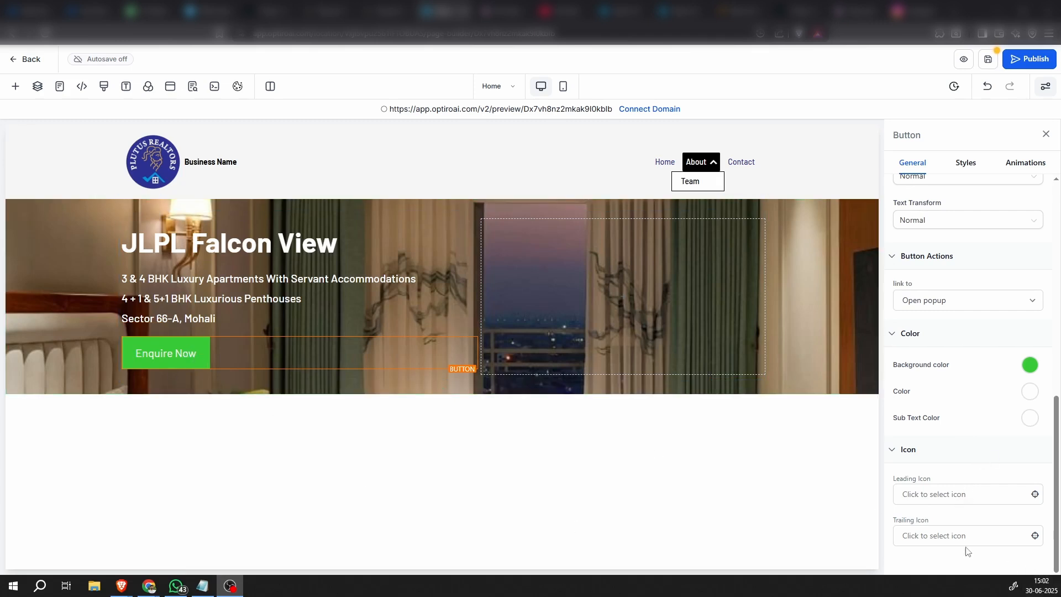
{"action": "left_click", "coordinate": [942, 536]}
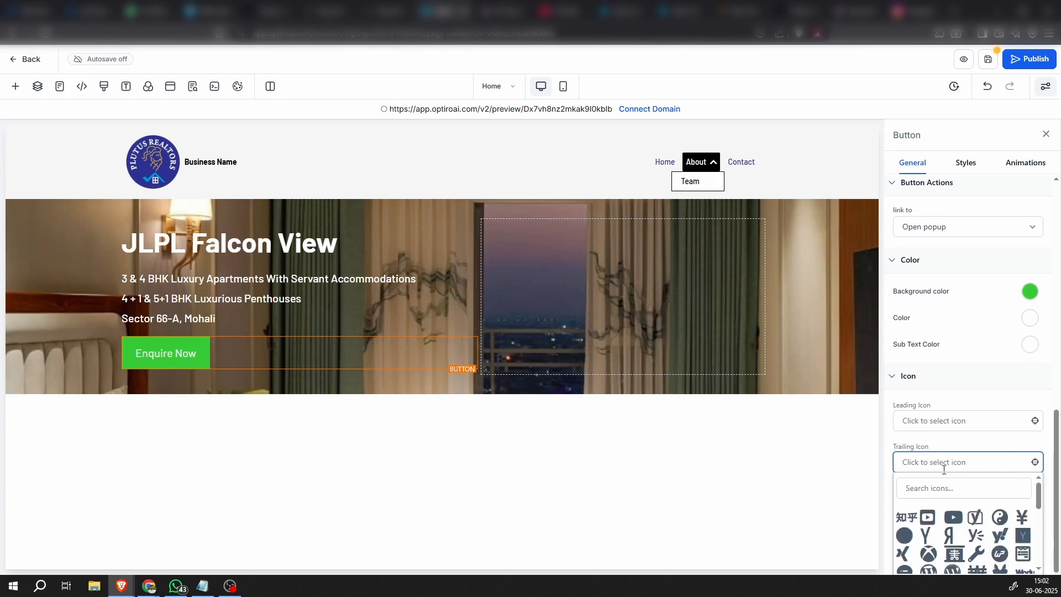
{"action": "left_click", "coordinate": [926, 491]}
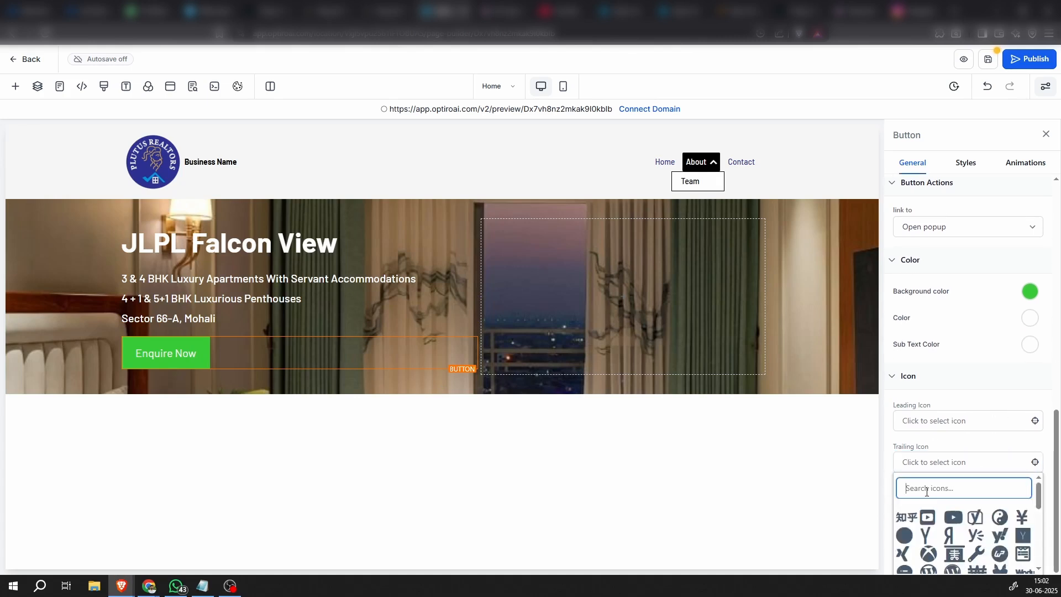
{"action": "type", "text": "arrow"}
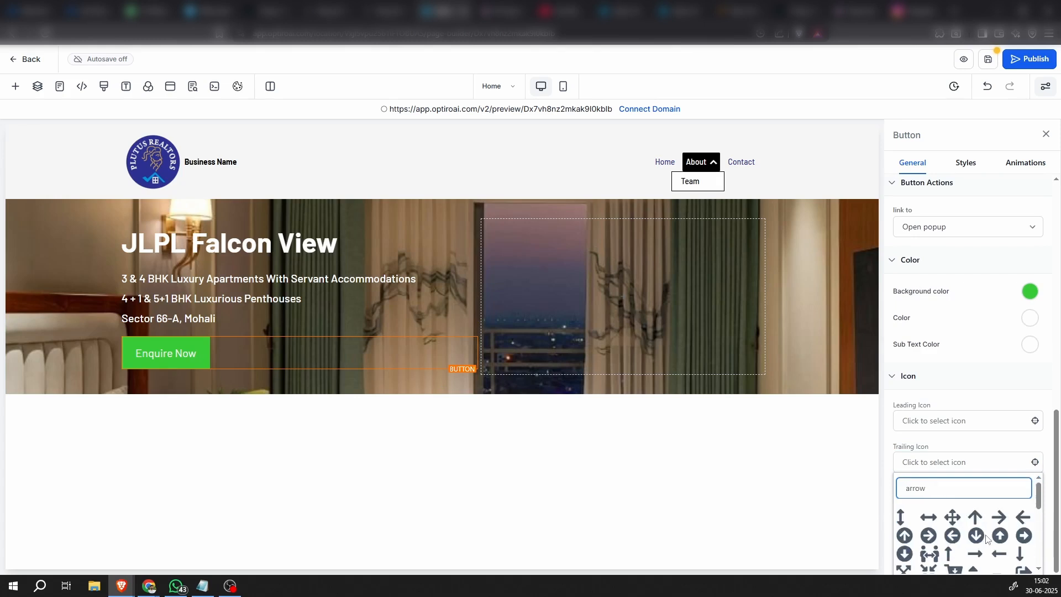
{"action": "scroll", "coordinate": [985, 539], "scroll_direction": "down", "scroll_amount": 2}
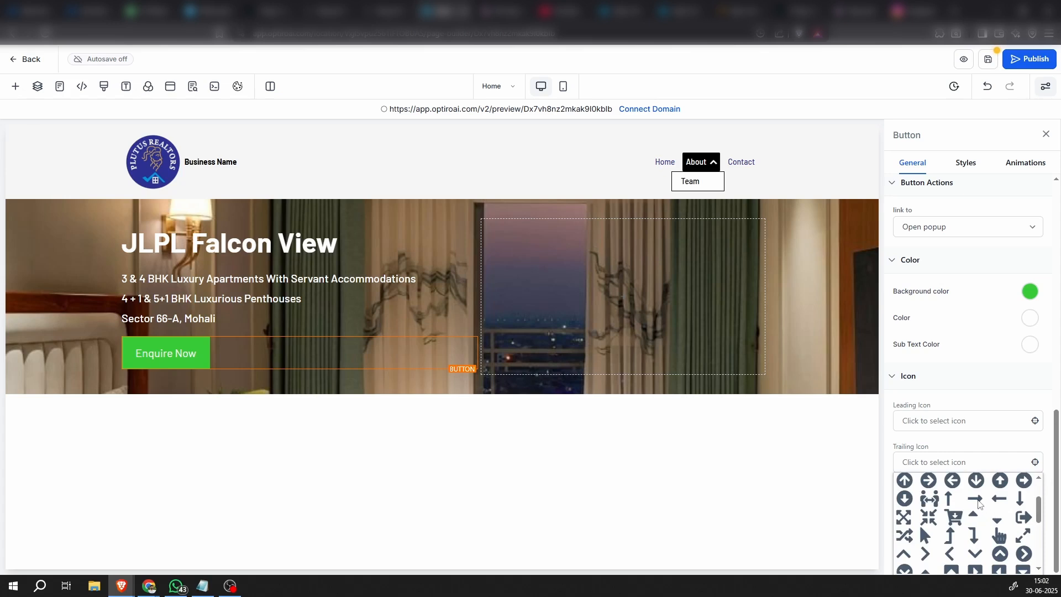
{"action": "left_click", "coordinate": [975, 499]}
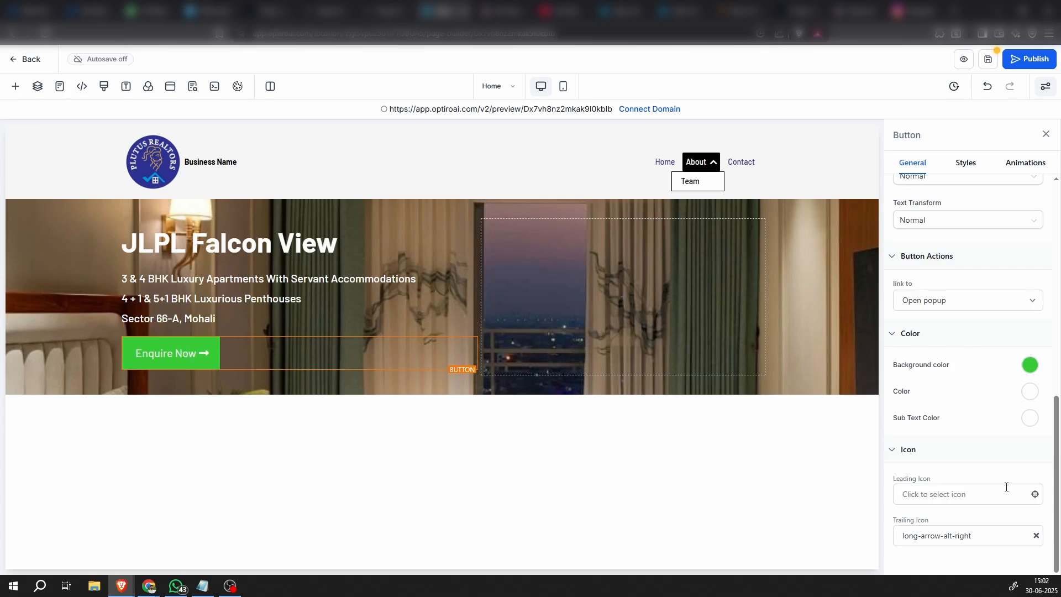
Look through the "Enquire Now" button's typography, color, spacing, border, alignment and shadow settings
{"action": "scroll", "coordinate": [971, 445], "scroll_direction": "up", "scroll_amount": 10}
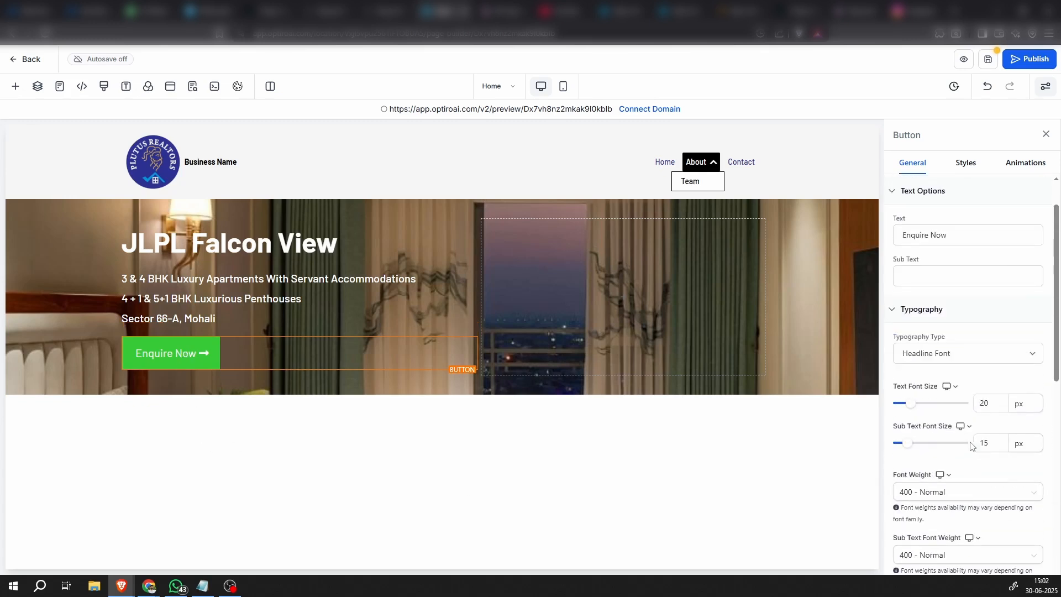
{"action": "scroll", "coordinate": [971, 445], "scroll_direction": "up", "scroll_amount": 2}
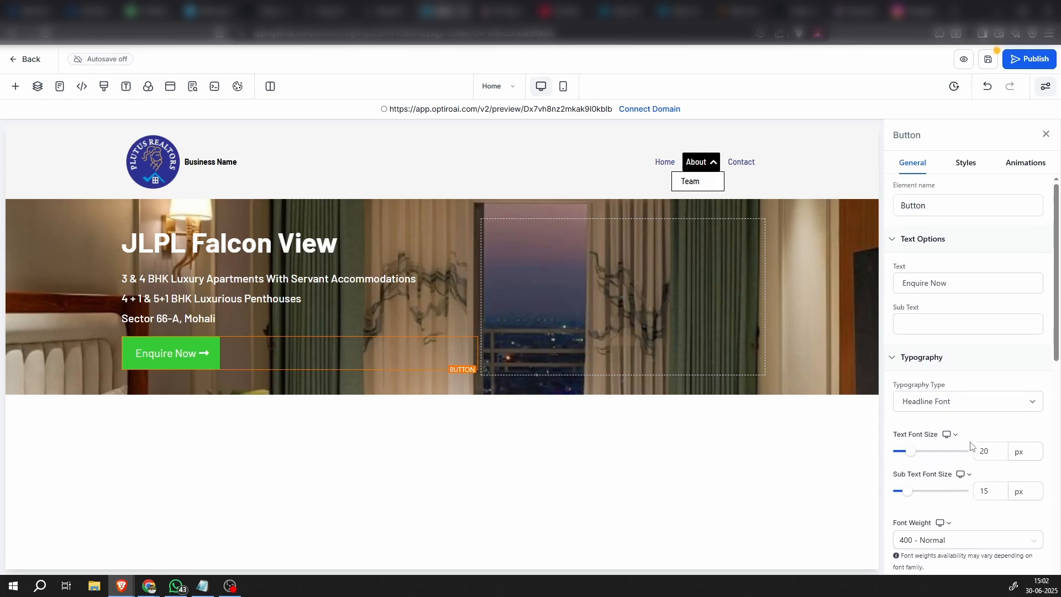
{"action": "scroll", "coordinate": [935, 446], "scroll_direction": "down", "scroll_amount": 10}
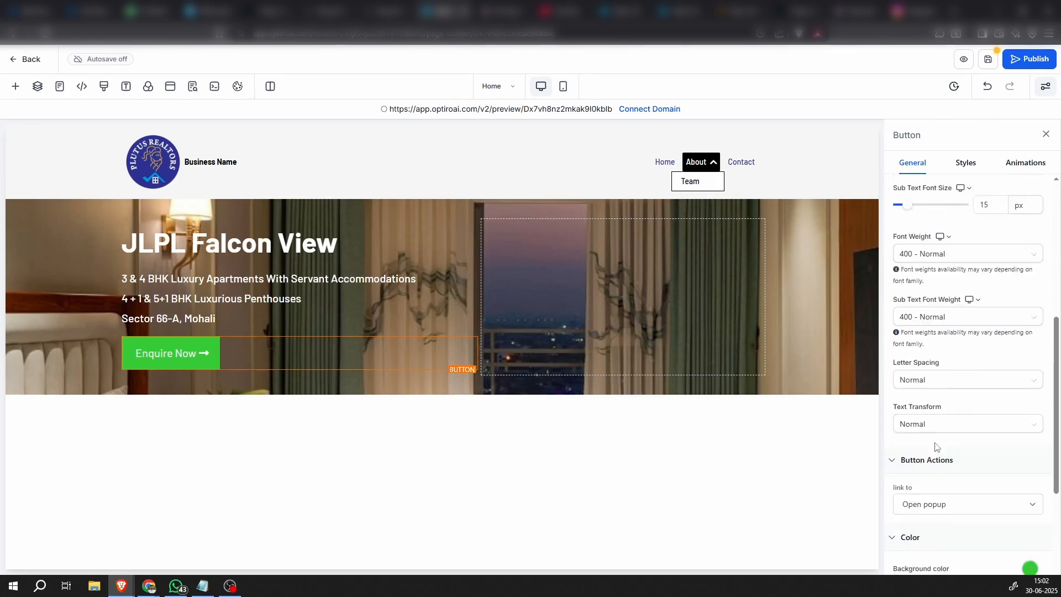
{"action": "left_click", "coordinate": [965, 164]}
{"action": "scroll", "coordinate": [973, 458], "scroll_direction": "down", "scroll_amount": 4}
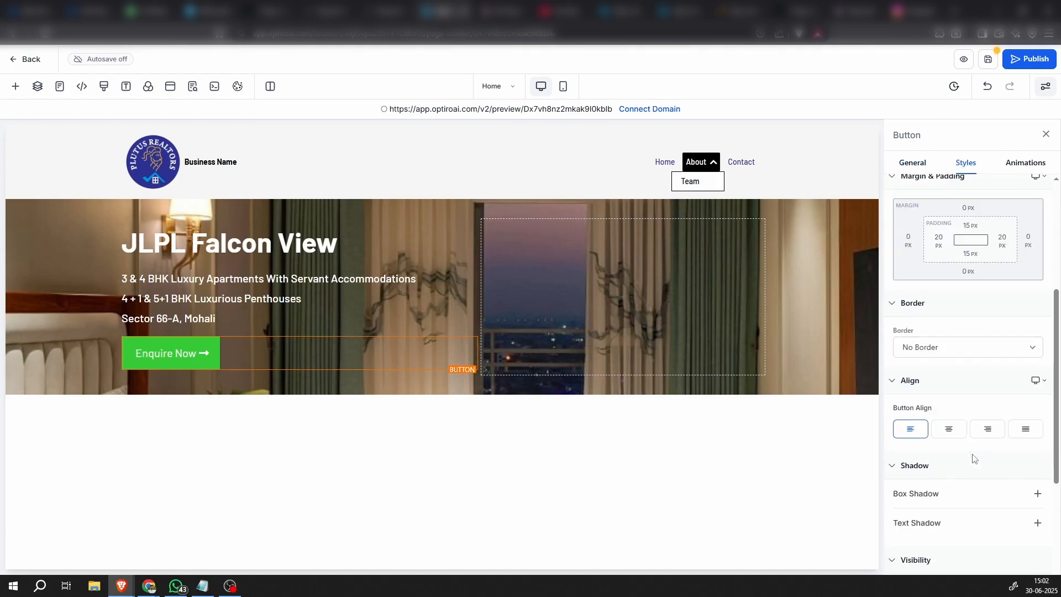
{"action": "scroll", "coordinate": [973, 458], "scroll_direction": "down", "scroll_amount": 3}
{"action": "scroll", "coordinate": [973, 458], "scroll_direction": "up", "scroll_amount": 7}
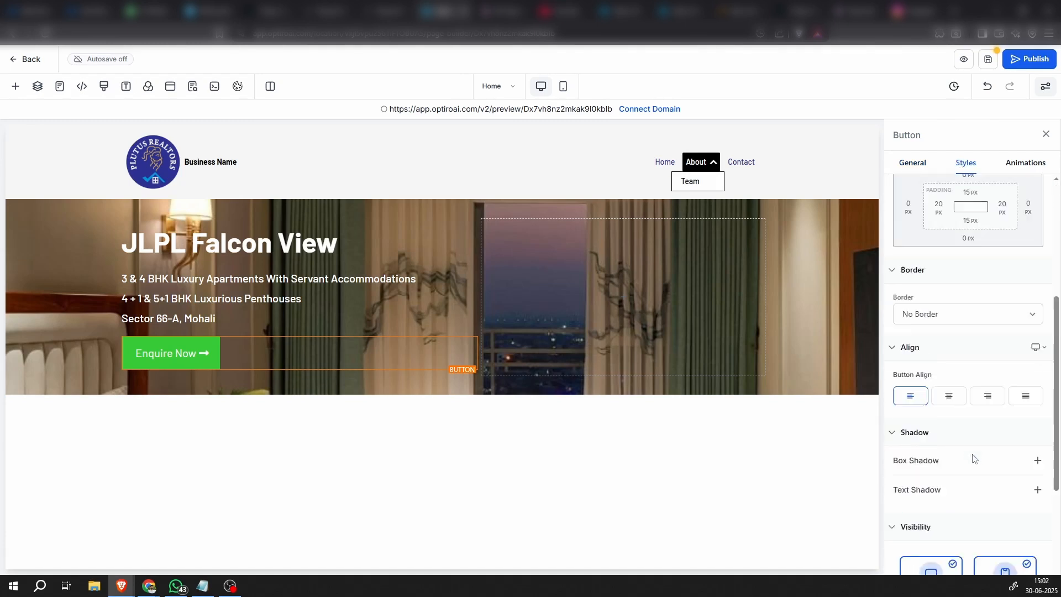
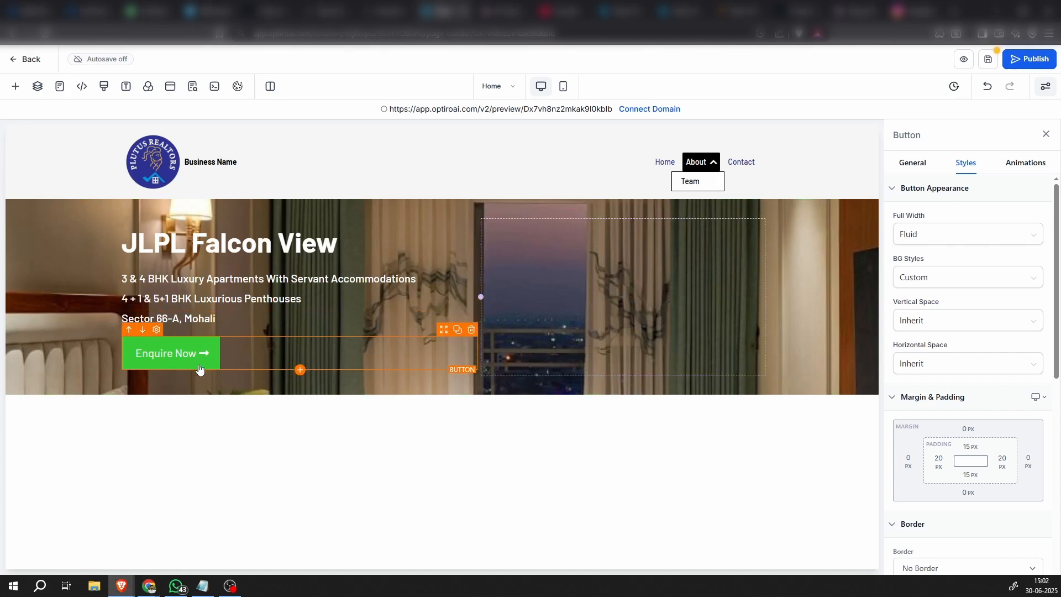
Try the saved navy #2D3192 swatch as the background color of the "Enquire Now" button
{"action": "left_click", "coordinate": [919, 168]}
{"action": "scroll", "coordinate": [960, 430], "scroll_direction": "down", "scroll_amount": 8}
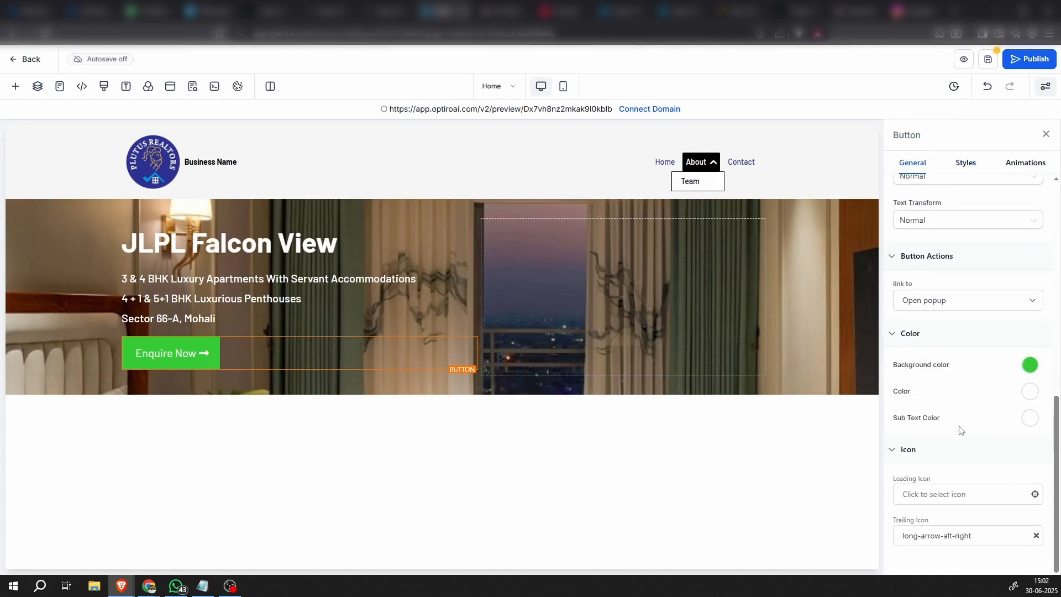
{"action": "left_click", "coordinate": [1030, 366]}
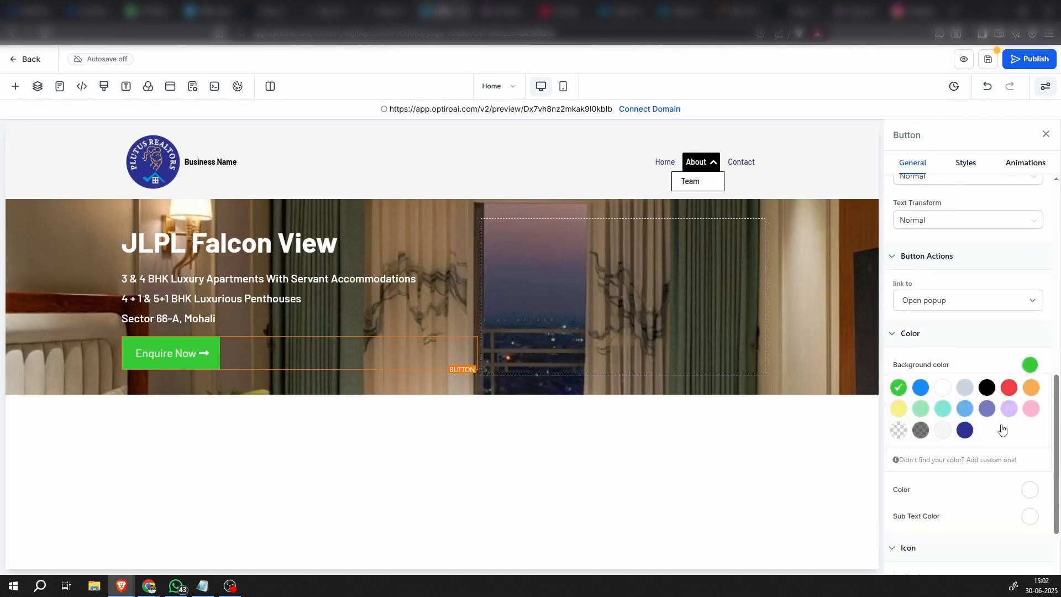
{"action": "left_click", "coordinate": [975, 461]}
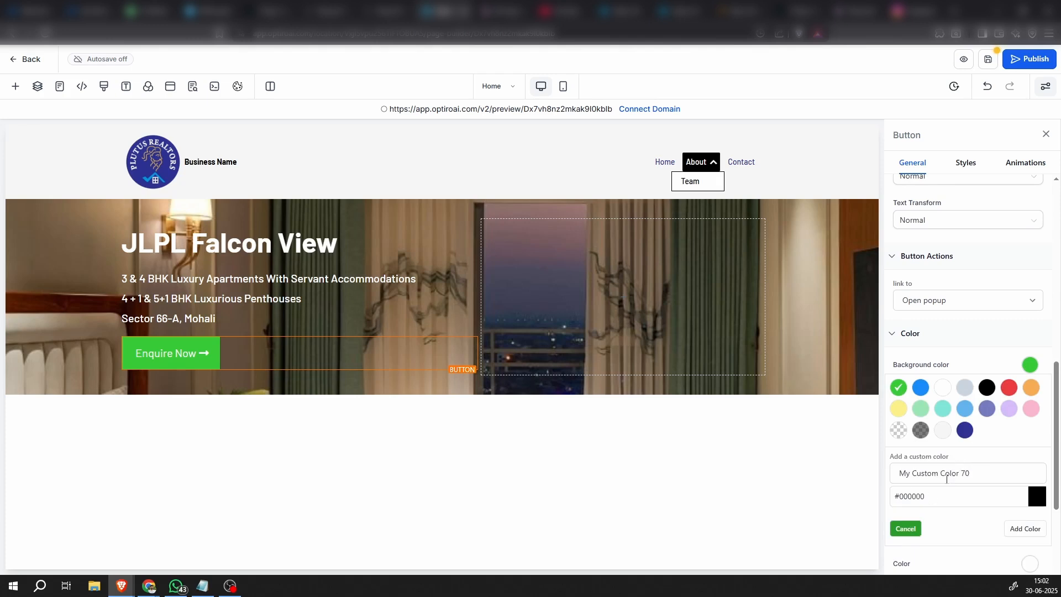
{"action": "left_click", "coordinate": [964, 431]}
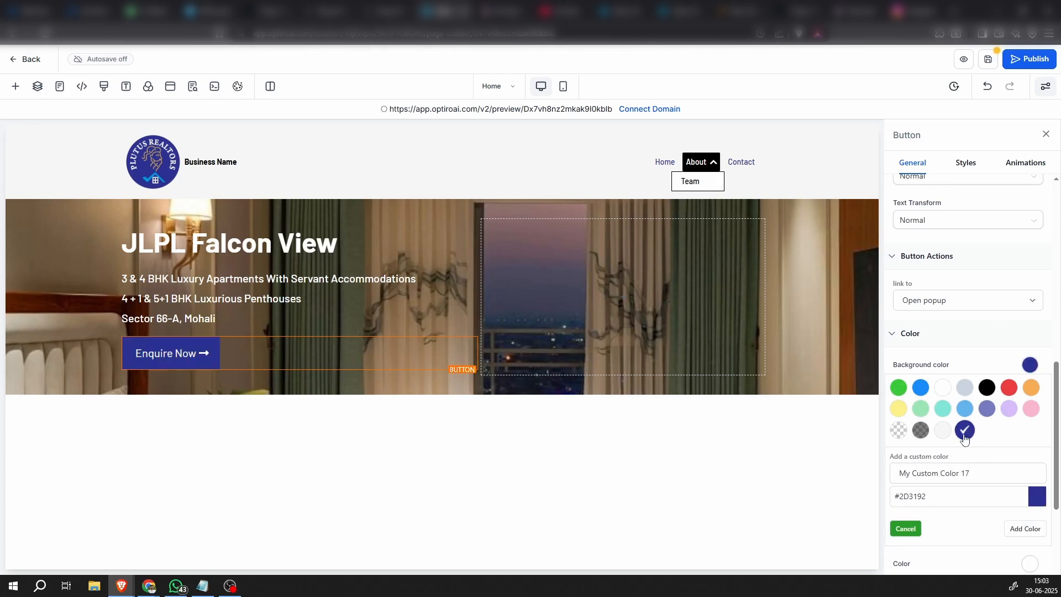
{"action": "triple_click", "coordinate": [901, 502]}
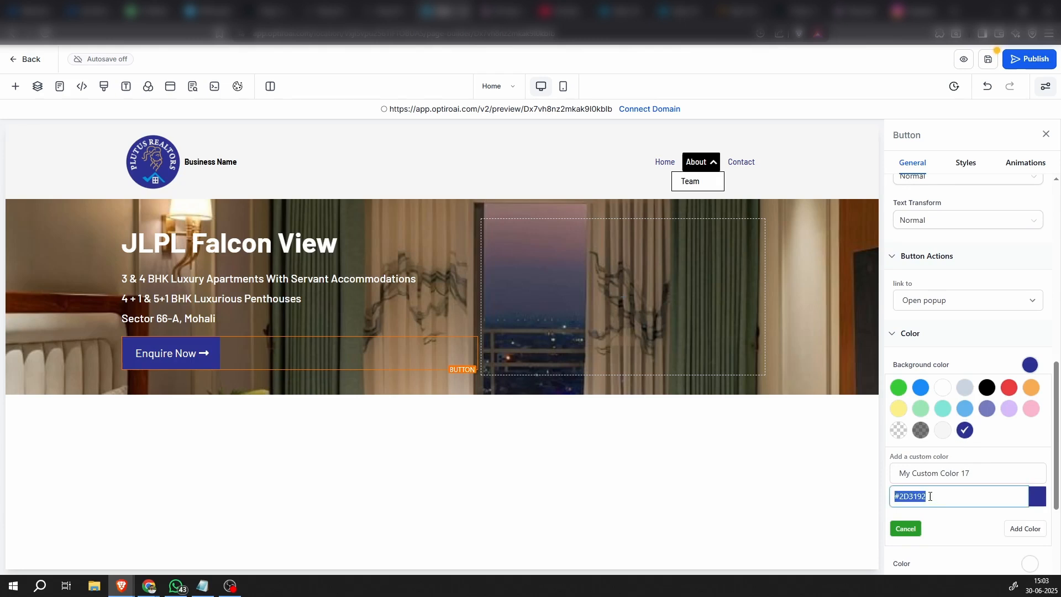
{"action": "left_click", "coordinate": [902, 529]}
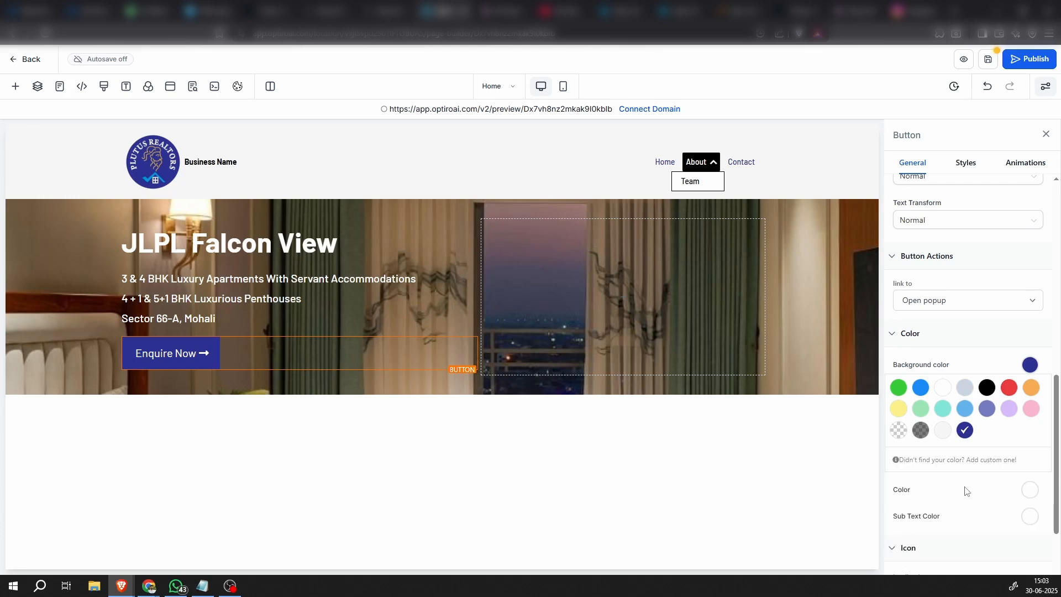
Add a custom color named "Button" with hex #381685 as the "Enquire Now" button's background color
{"action": "left_click", "coordinate": [974, 460]}
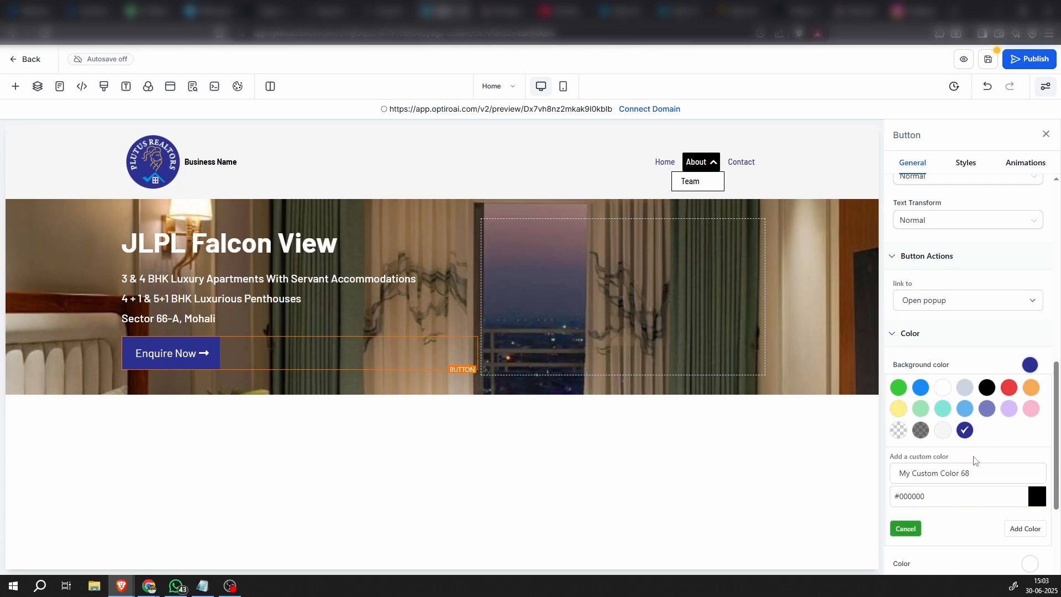
{"action": "triple_click", "coordinate": [939, 491]}
{"action": "type", "text": "#381685"}
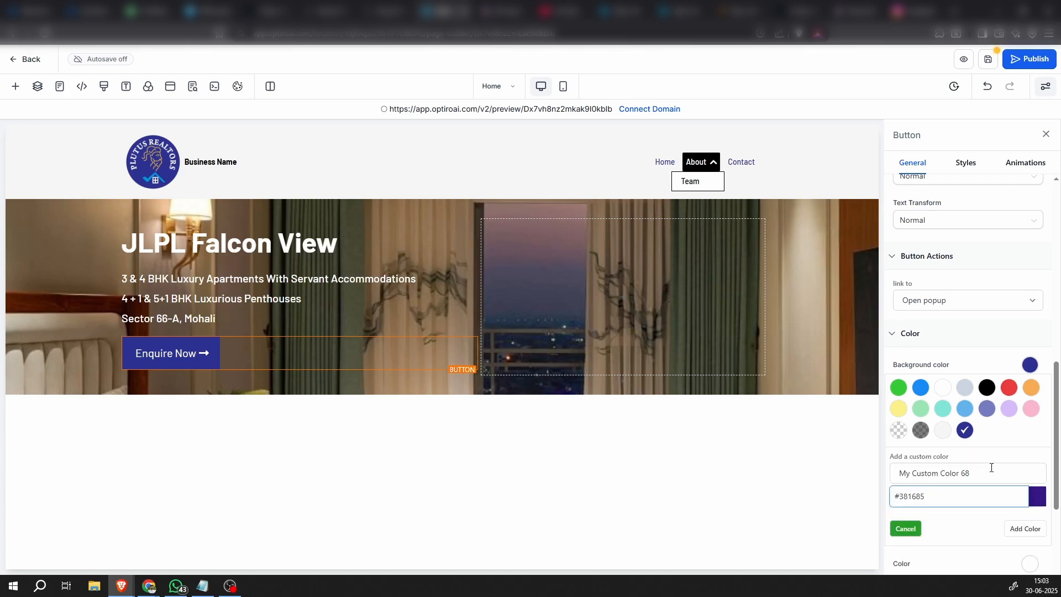
{"action": "triple_click", "coordinate": [991, 467]}
{"action": "type", "text": "Button"}
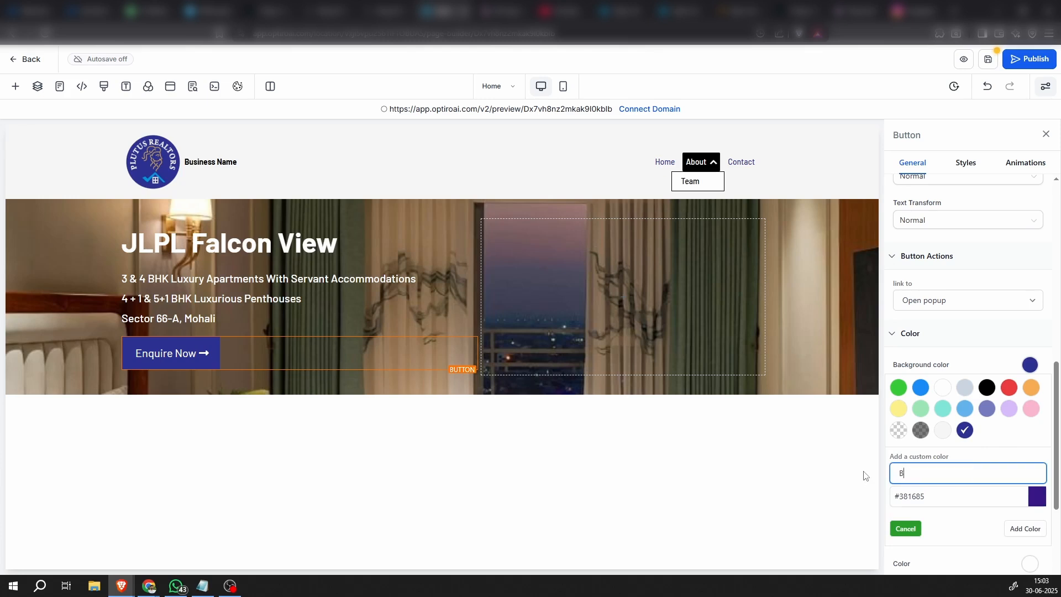
{"action": "left_click", "coordinate": [1023, 531]}
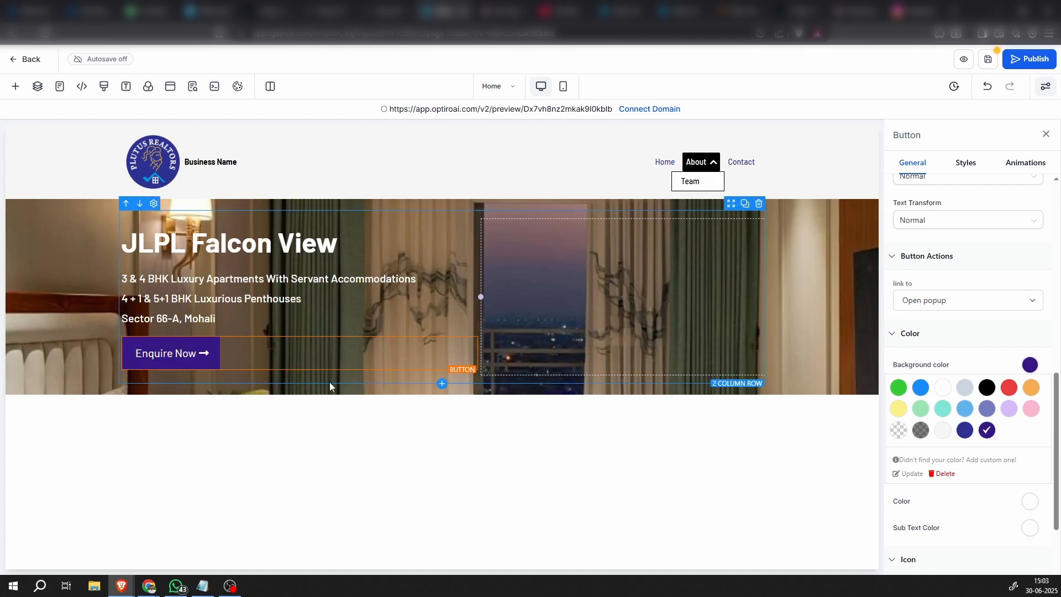
Set the hero section's top padding to 300 px
{"action": "left_click", "coordinate": [95, 245]}
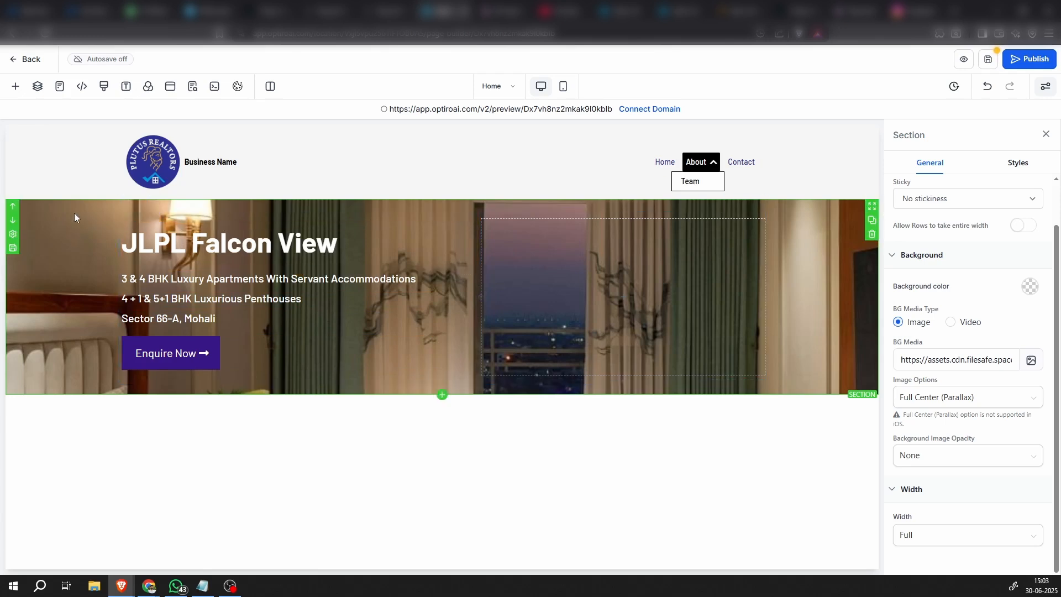
{"action": "left_click", "coordinate": [224, 220]}
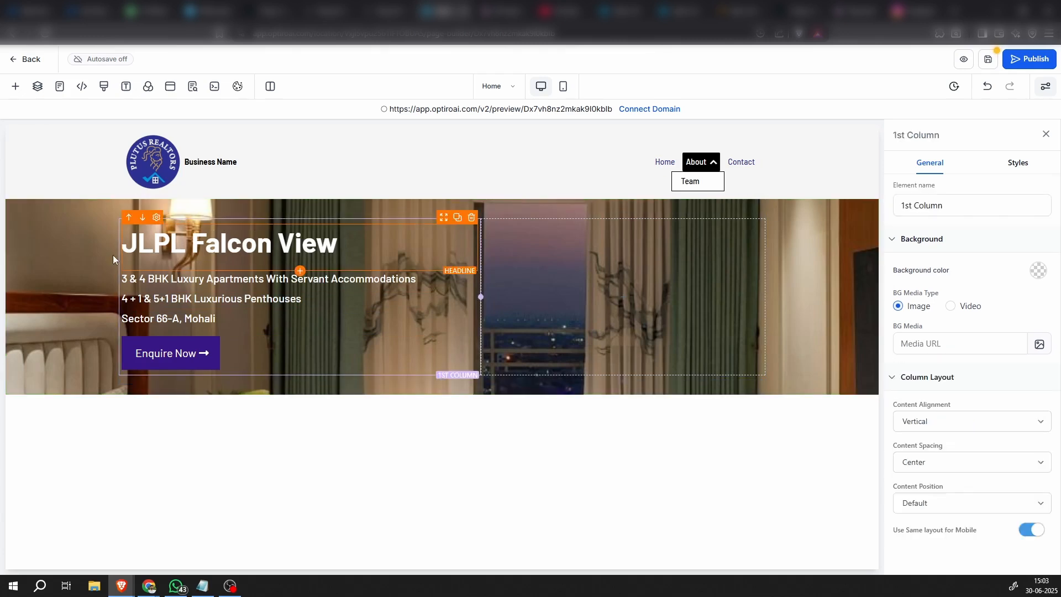
{"action": "left_click", "coordinate": [76, 248]}
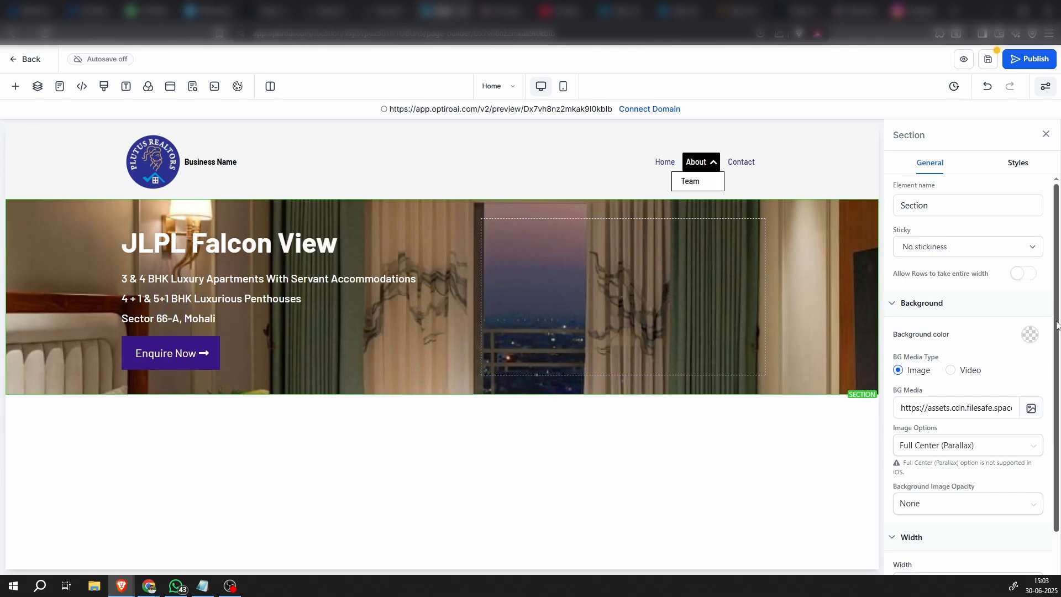
{"action": "left_click", "coordinate": [1021, 161]}
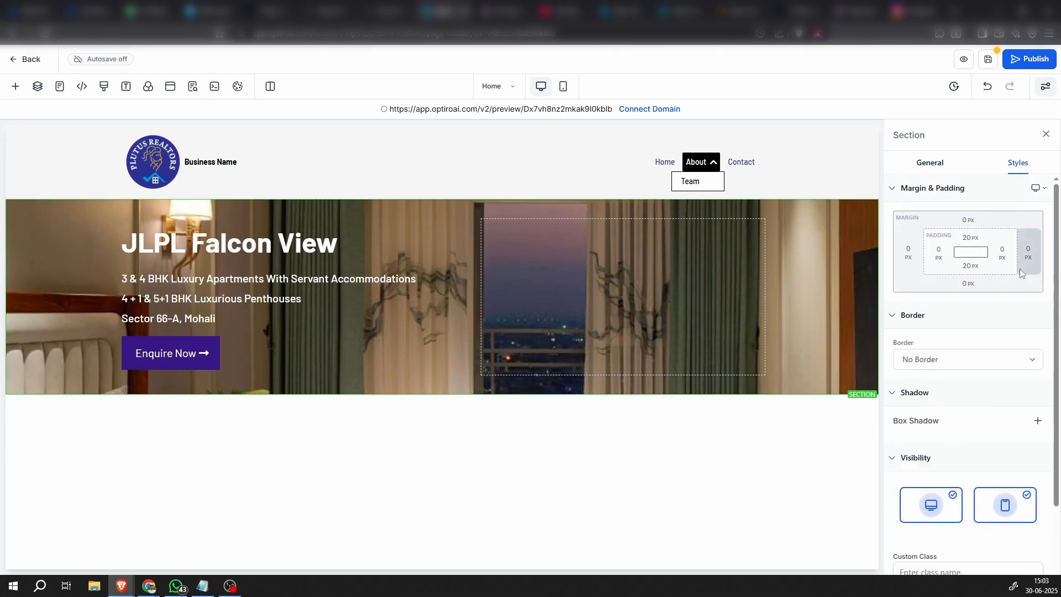
{"action": "left_click", "coordinate": [968, 237]}
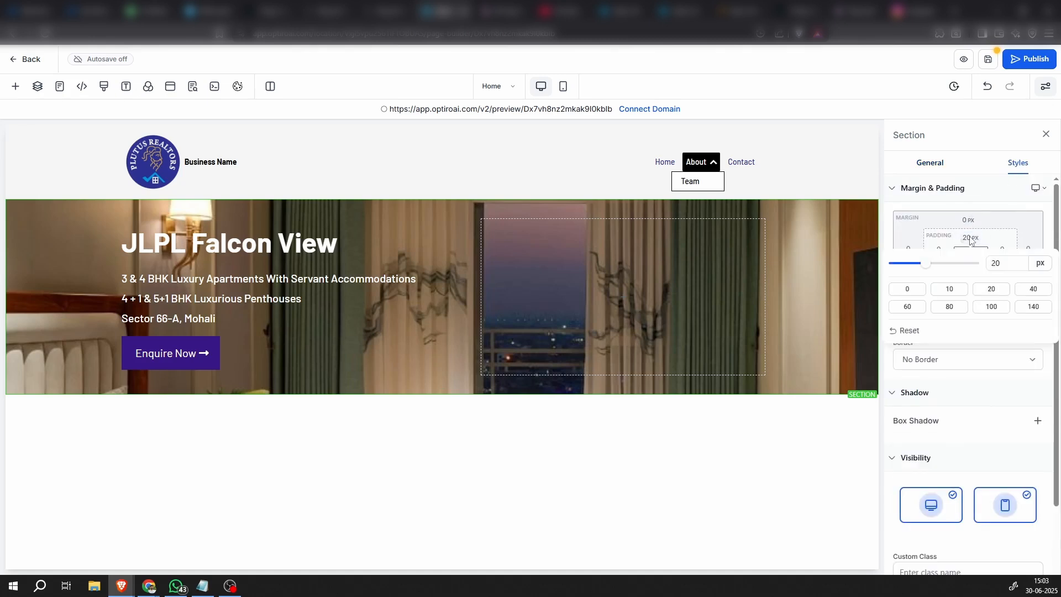
{"action": "left_click", "coordinate": [1034, 308]}
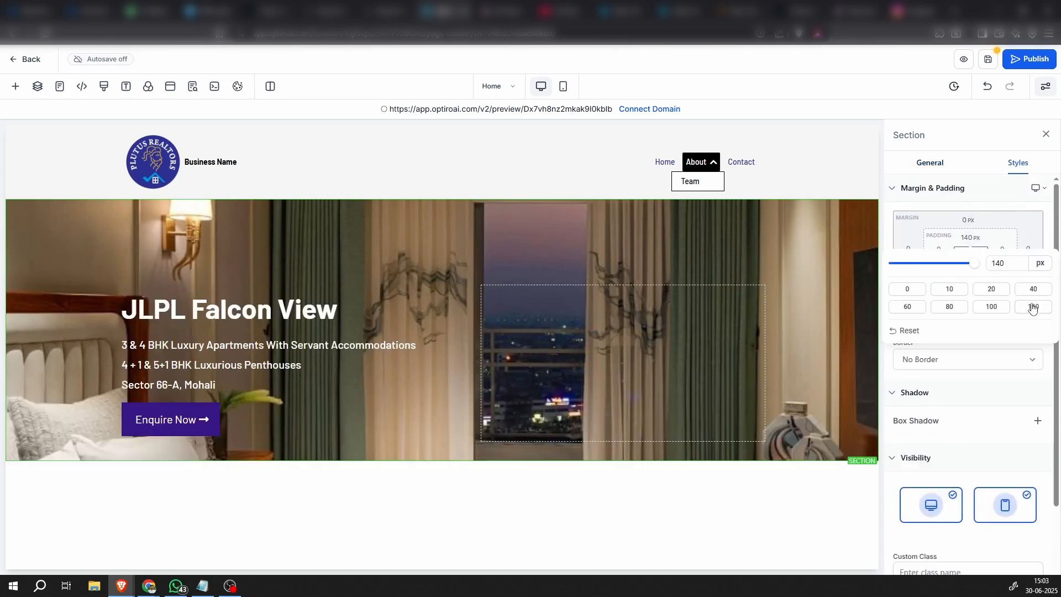
{"action": "left_click_drag", "start_coordinate": [1010, 264], "coordinate": [937, 268]}
{"action": "type", "text": "300"}
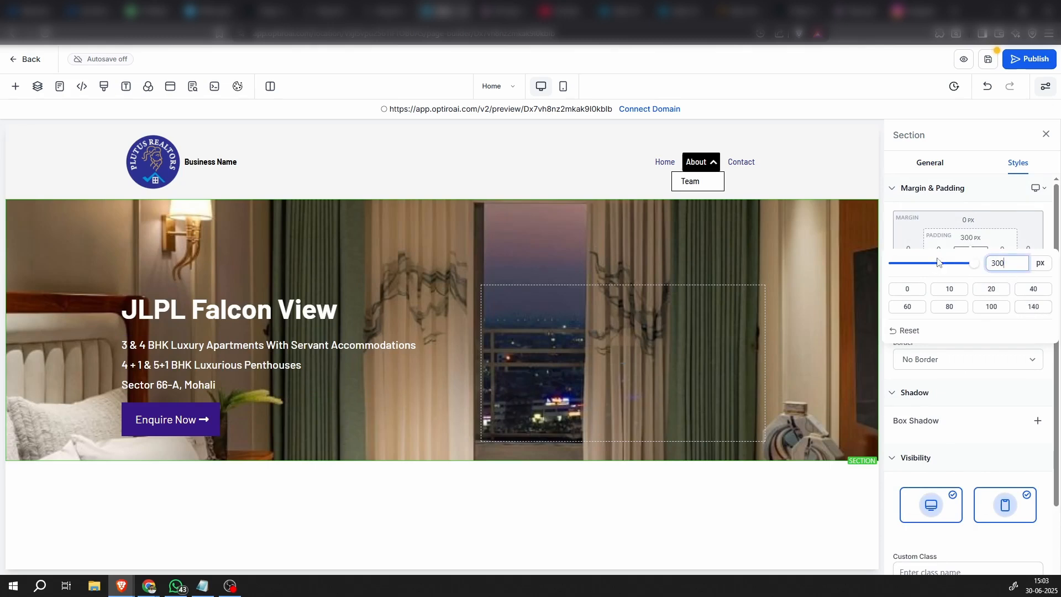
{"action": "left_click", "coordinate": [986, 207]}
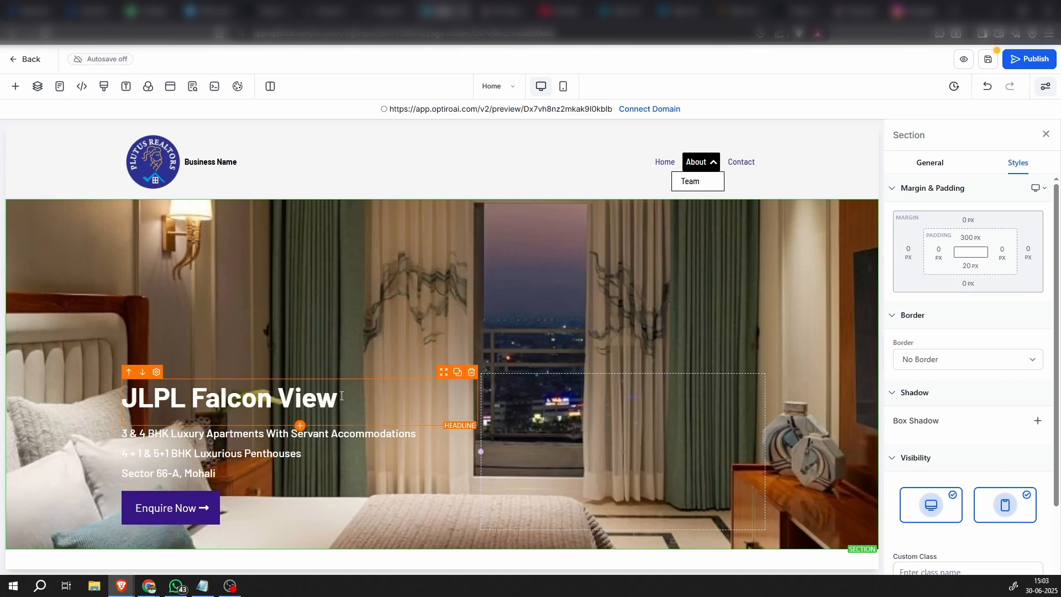
Set the hero section's bottom padding to 300 px and check the section's height on the page
{"action": "left_click", "coordinate": [967, 266]}
{"action": "left_click", "coordinate": [998, 291]}
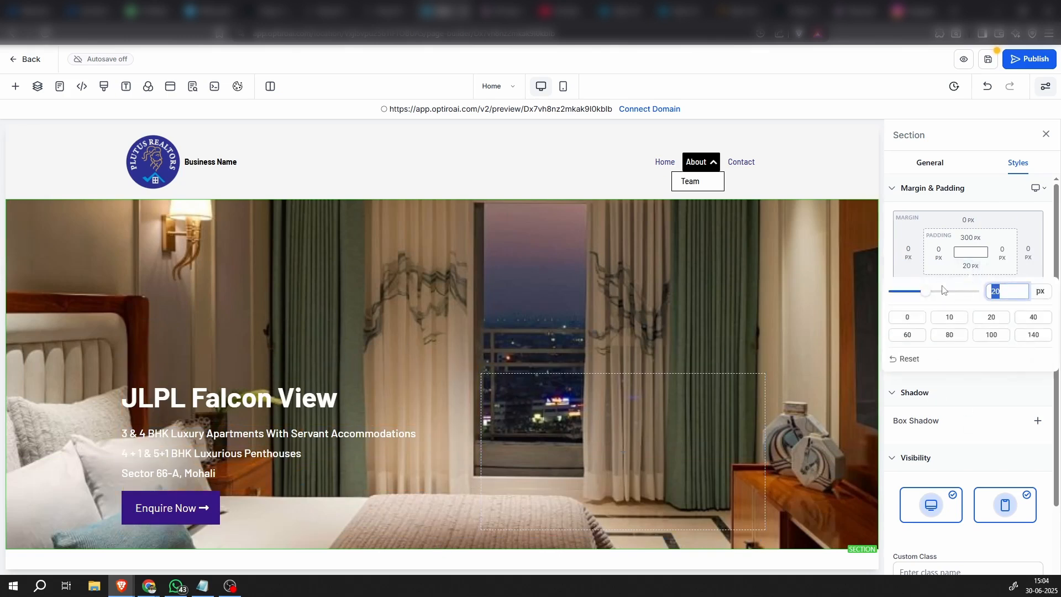
{"action": "type", "text": "300"}
{"action": "left_click", "coordinate": [988, 202]}
{"action": "scroll", "coordinate": [466, 407], "scroll_direction": "down", "scroll_amount": 3}
{"action": "scroll", "coordinate": [422, 432], "scroll_direction": "up", "scroll_amount": 3}
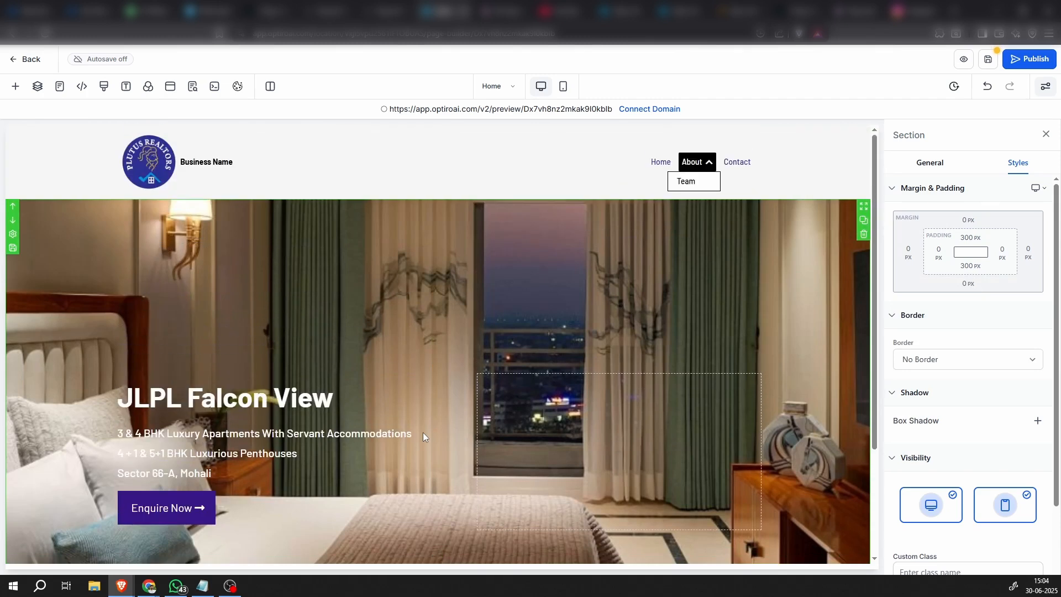
Set both the top and bottom padding of the hero section to 200 px and check the result
{"action": "left_click", "coordinate": [970, 237]}
{"action": "type", "text": "200"}
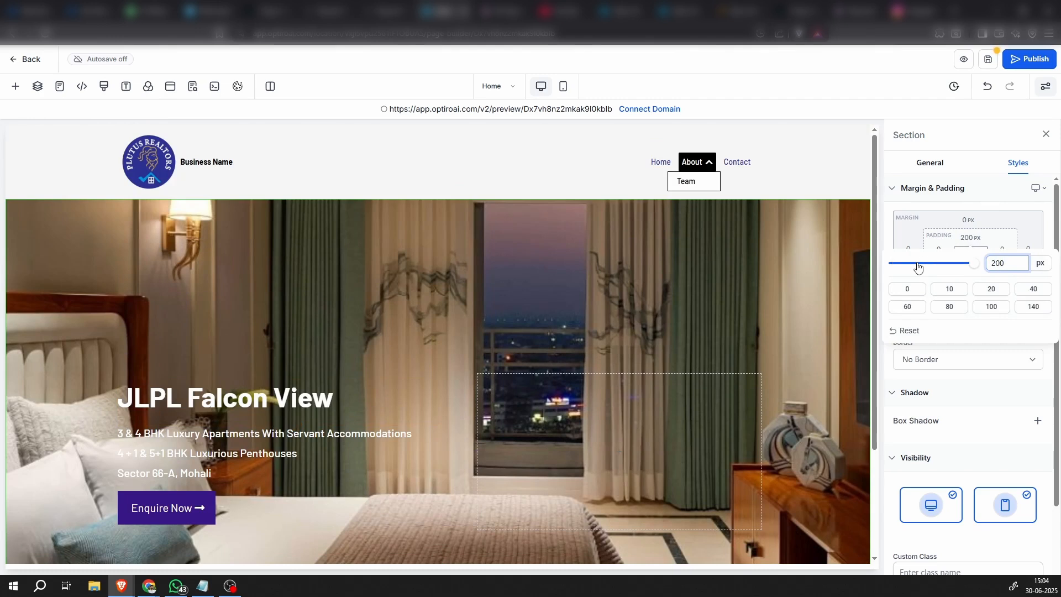
{"action": "left_click", "coordinate": [994, 212]}
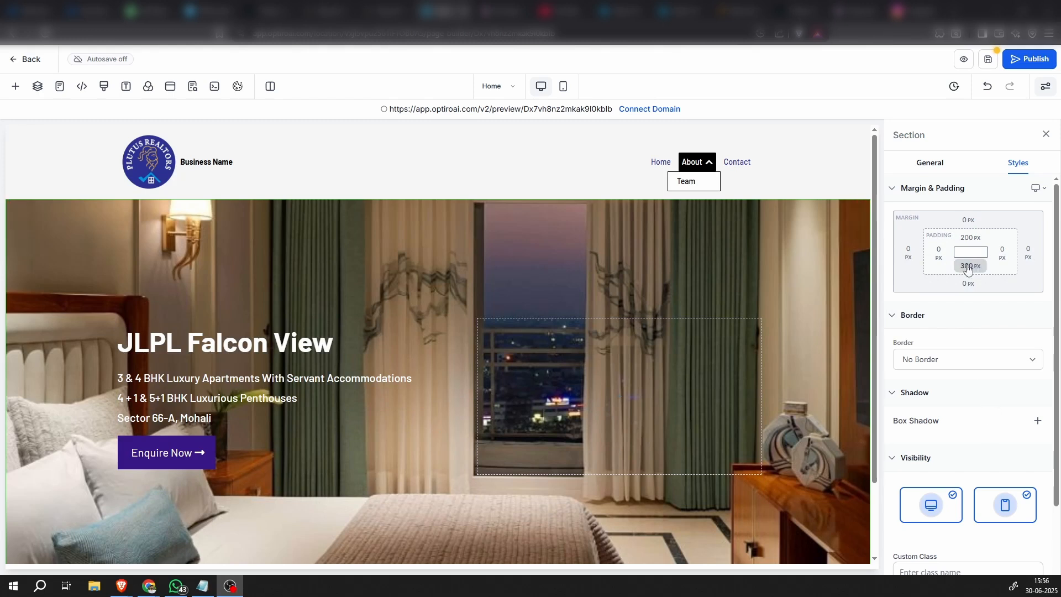
{"action": "left_click", "coordinate": [967, 267]}
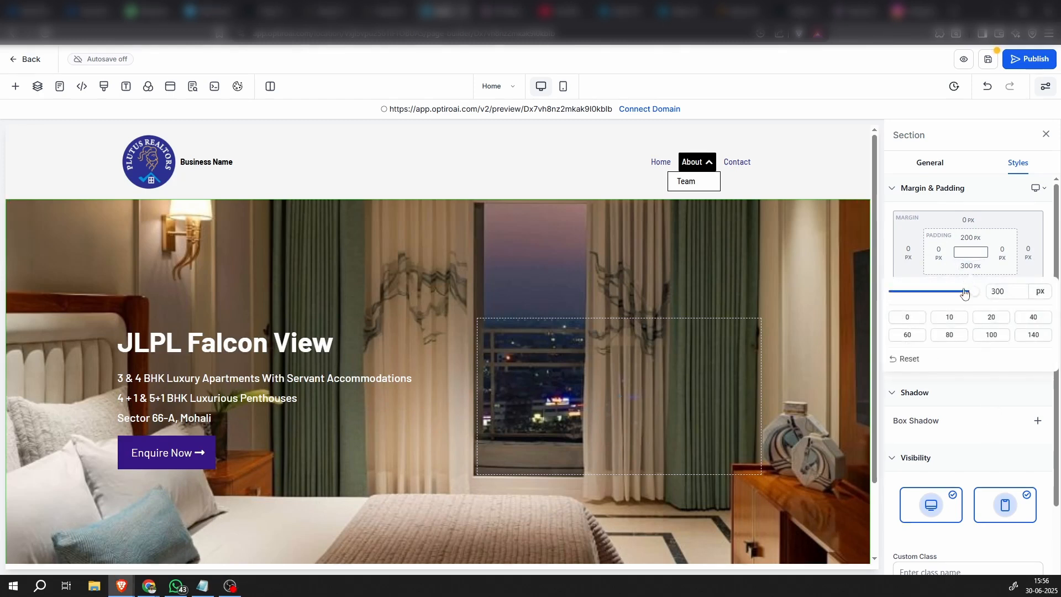
{"action": "left_click", "coordinate": [945, 297]}
{"action": "left_click", "coordinate": [1004, 201]}
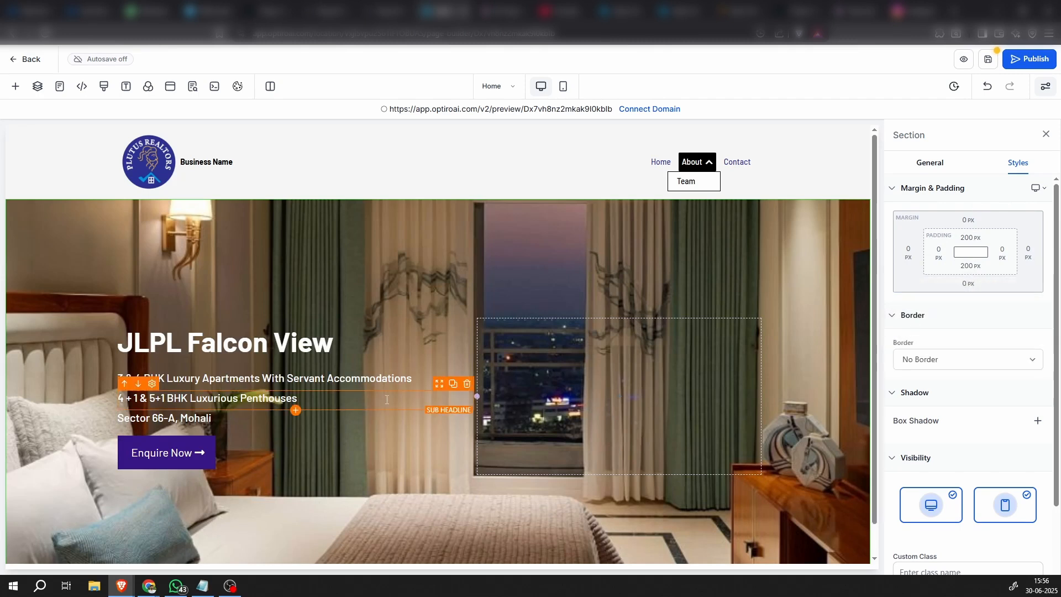
{"action": "scroll", "coordinate": [390, 420], "scroll_direction": "down", "scroll_amount": 1}
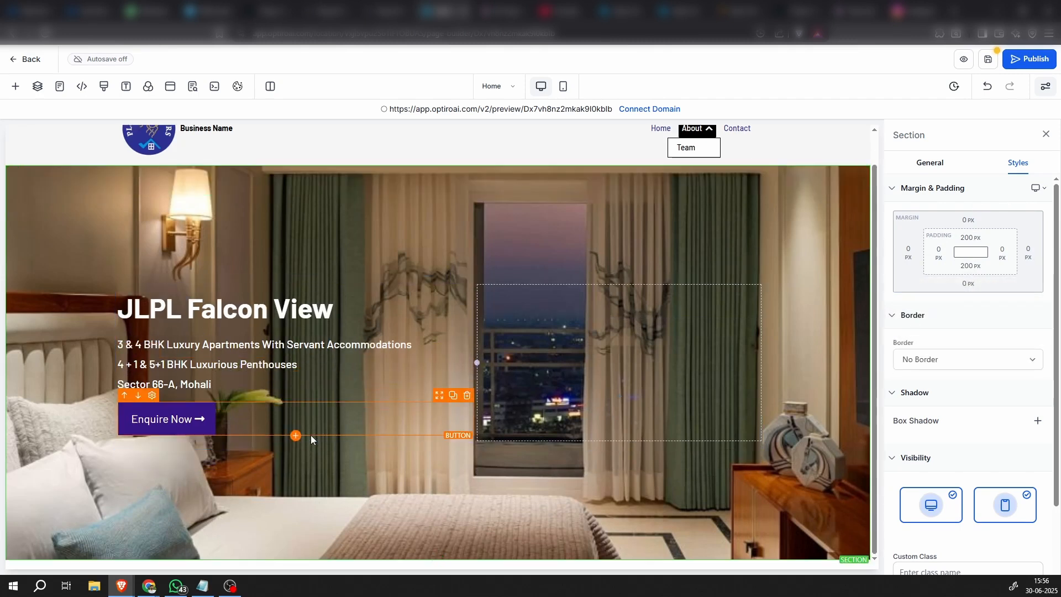
{"action": "scroll", "coordinate": [373, 406], "scroll_direction": "up", "scroll_amount": 1}
{"action": "scroll", "coordinate": [372, 406], "scroll_direction": "down", "scroll_amount": 1}
{"action": "scroll", "coordinate": [386, 426], "scroll_direction": "up", "scroll_amount": 1}
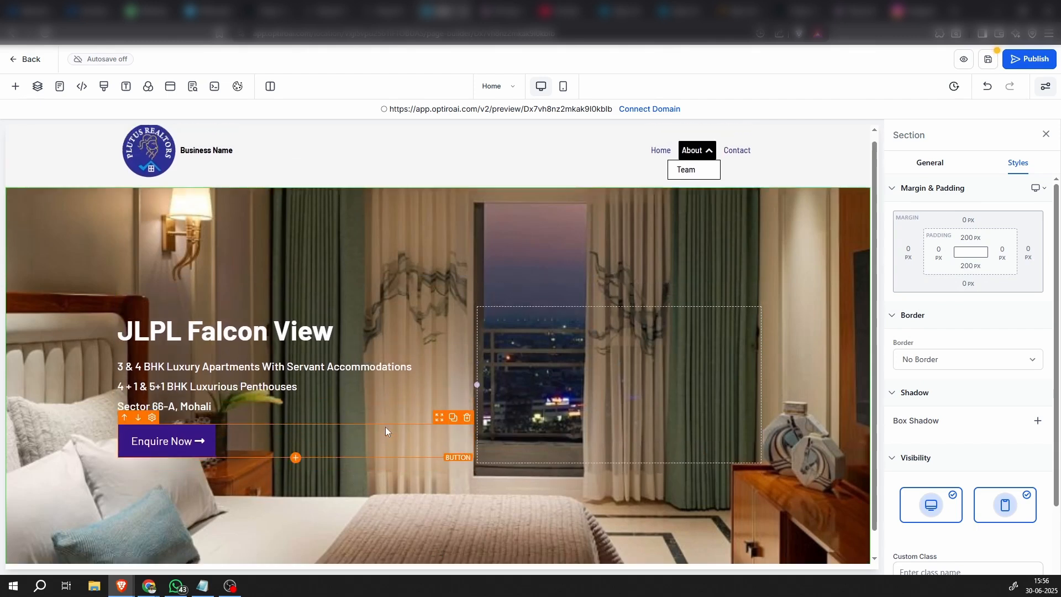
{"action": "scroll", "coordinate": [385, 427], "scroll_direction": "down", "scroll_amount": 1}
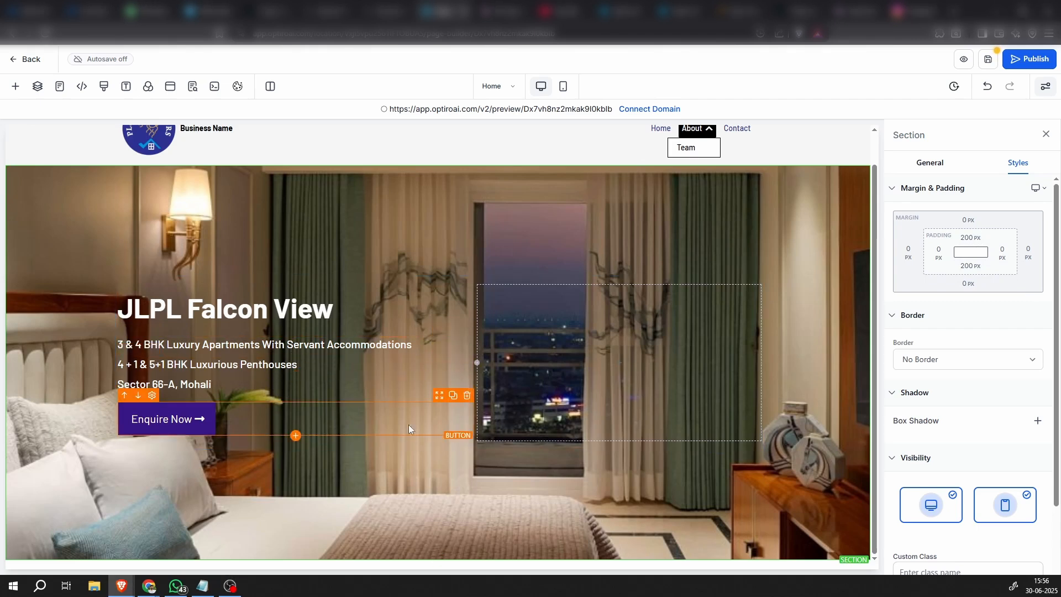
Add a new full-width section below the hero section
{"action": "left_click", "coordinate": [14, 88]}
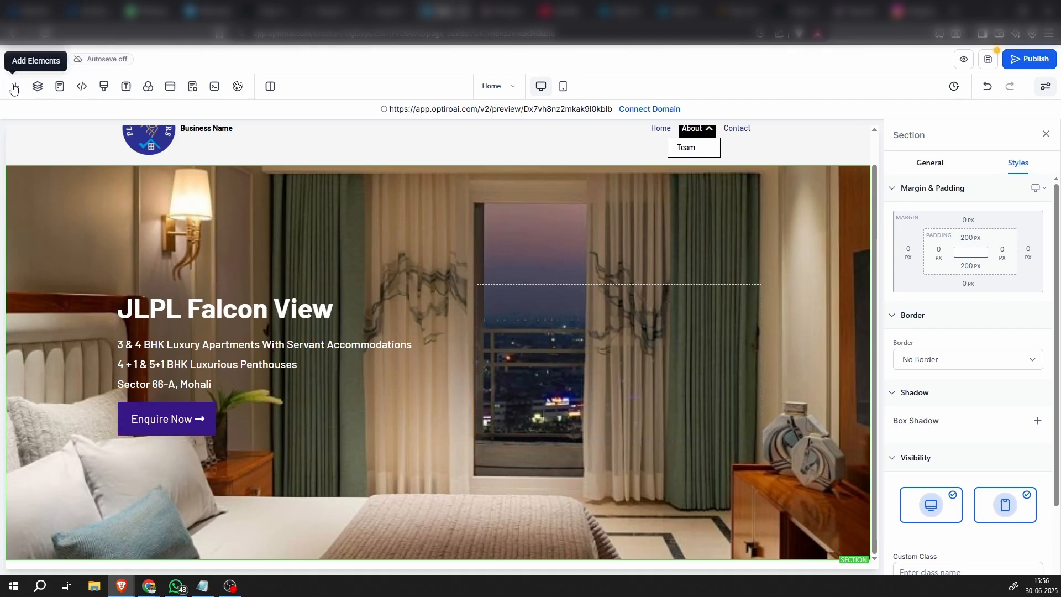
{"action": "left_click", "coordinate": [51, 142]}
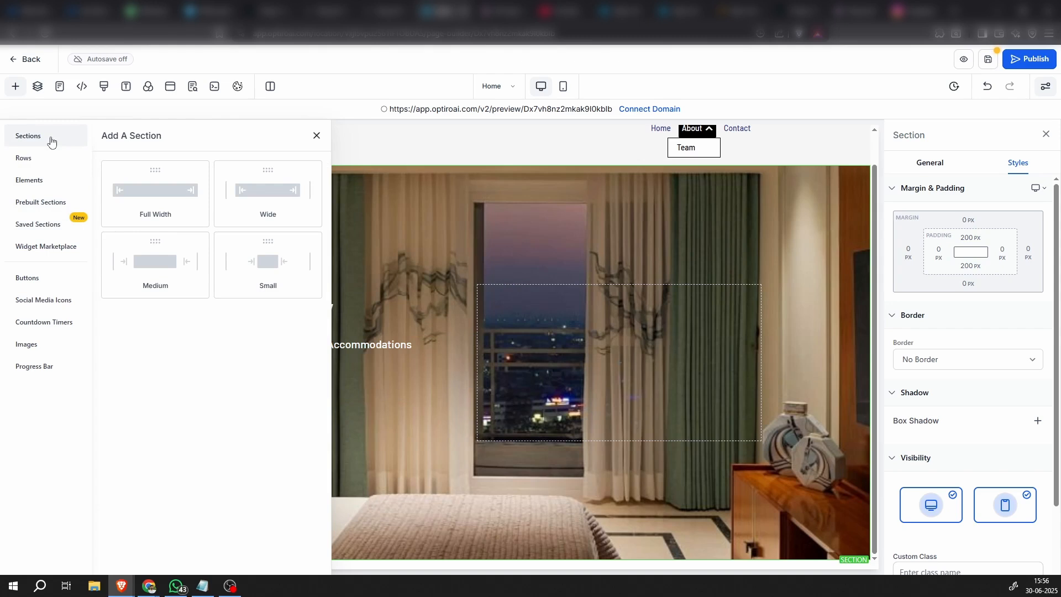
{"action": "left_click", "coordinate": [127, 211]}
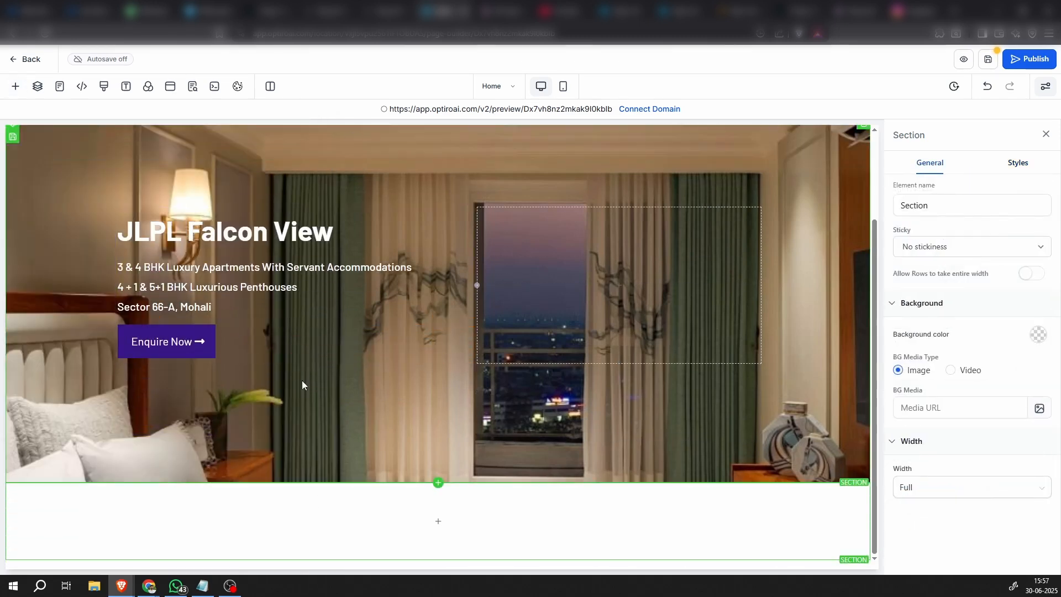
Add a 3-column row to the new section below the hero and insert a headline in its first column
{"action": "mouse_move", "coordinate": [255, 533]}
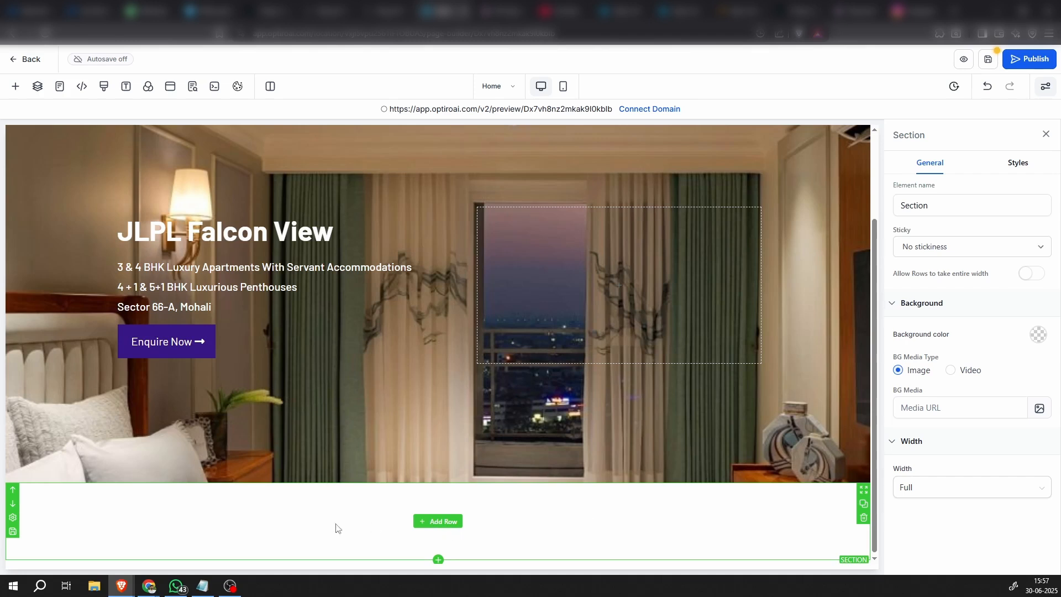
{"action": "left_click", "coordinate": [441, 522]}
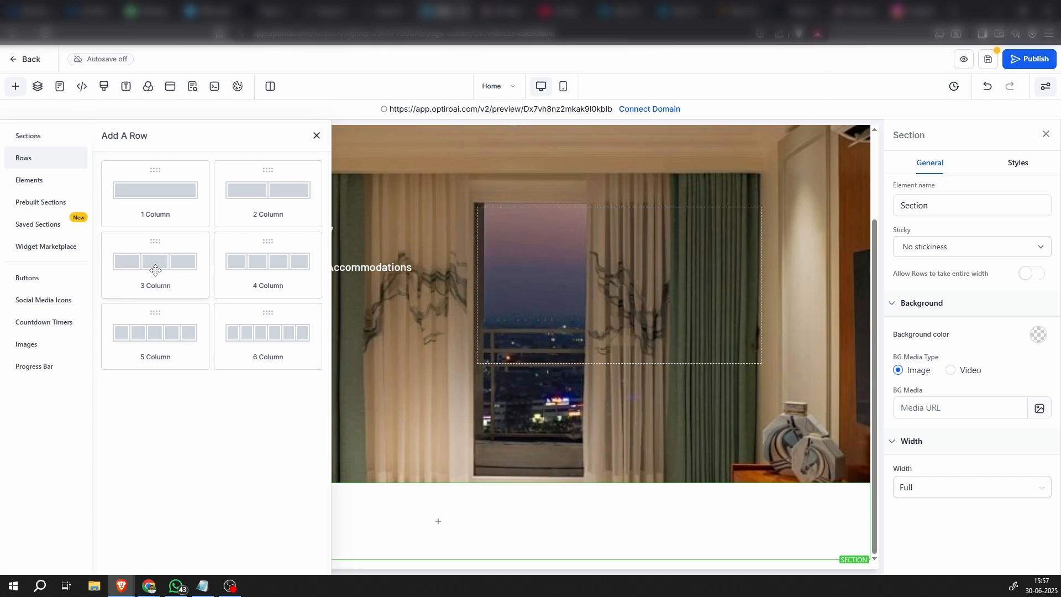
{"action": "left_click", "coordinate": [155, 270]}
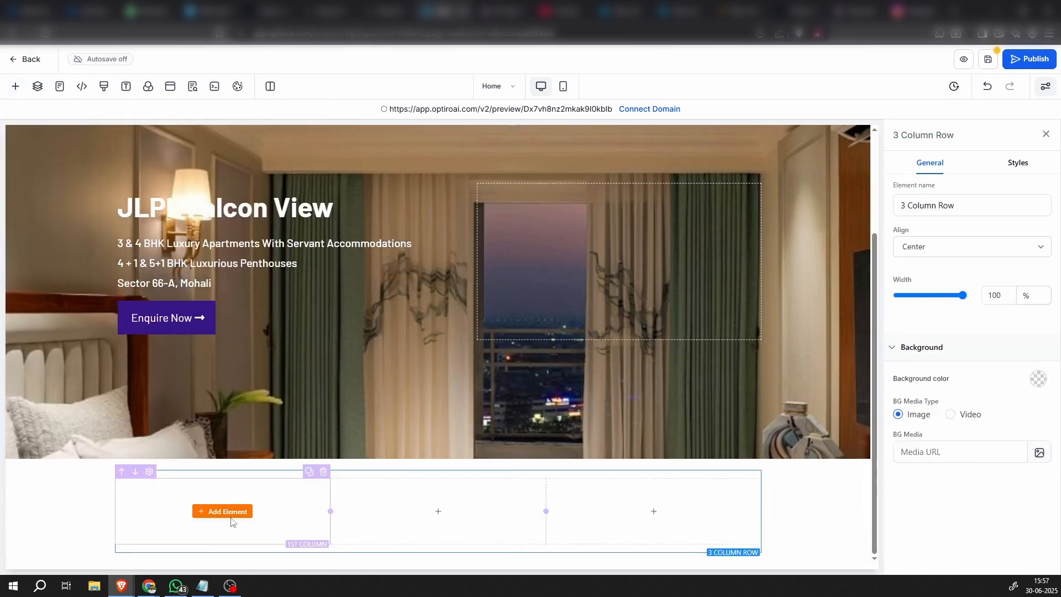
{"action": "left_click", "coordinate": [233, 512]}
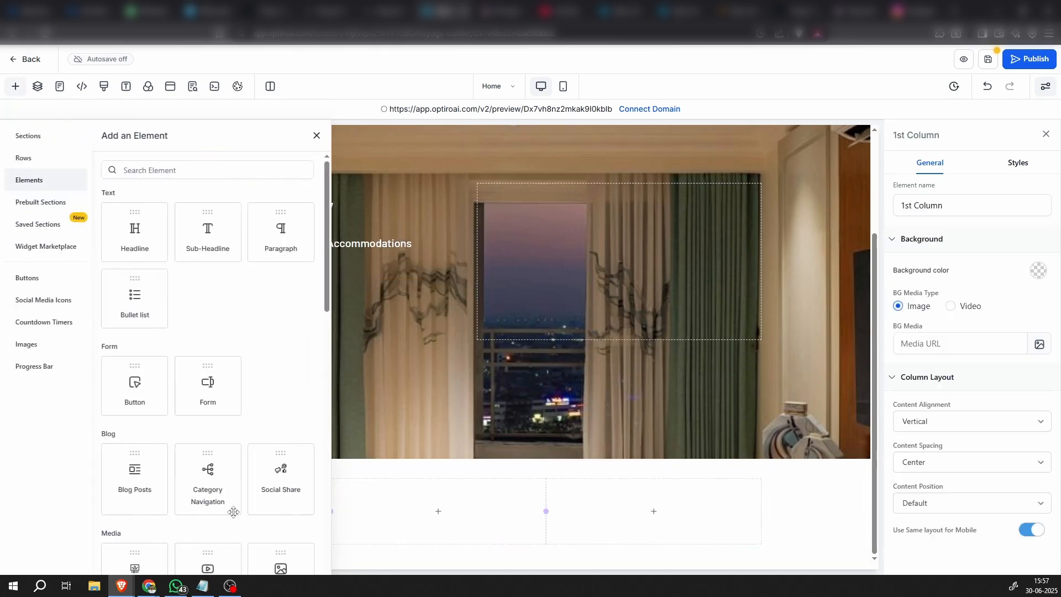
{"action": "left_click", "coordinate": [132, 239]}
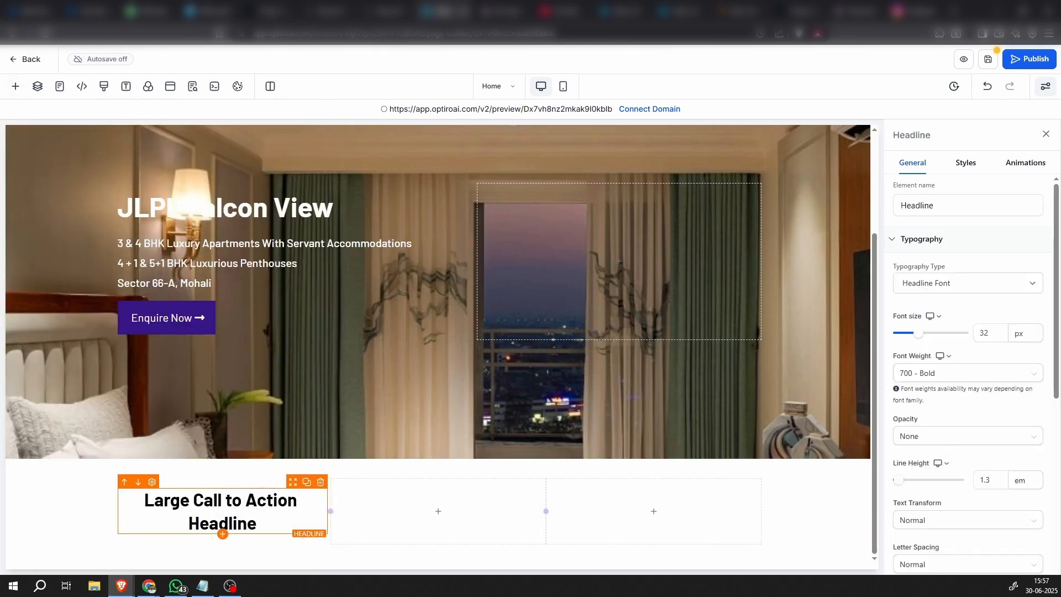
Replace the first column's headline text with "Total project area :" and duplicate the headline below it
{"action": "key", "text": "alt+Tab"}
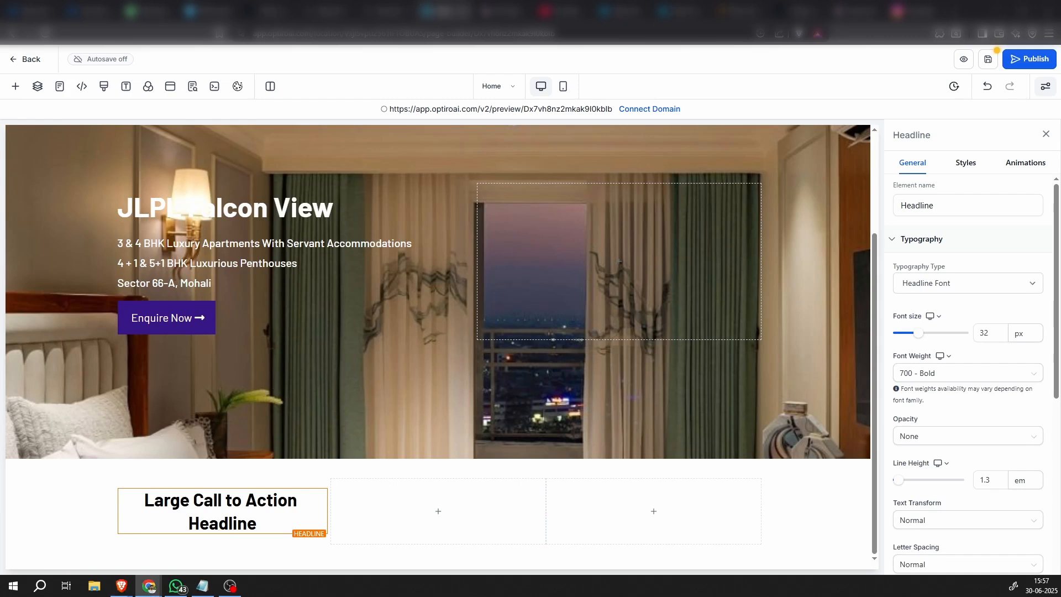
{"action": "double_click", "coordinate": [246, 506]}
{"action": "type", "text": "Total project area :"}
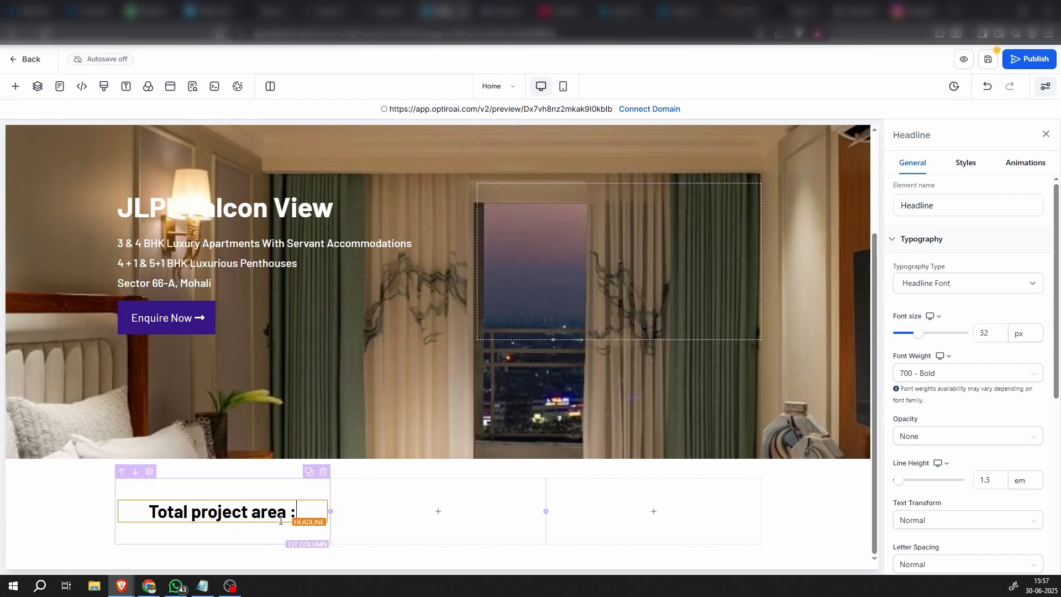
{"action": "left_click", "coordinate": [306, 493]}
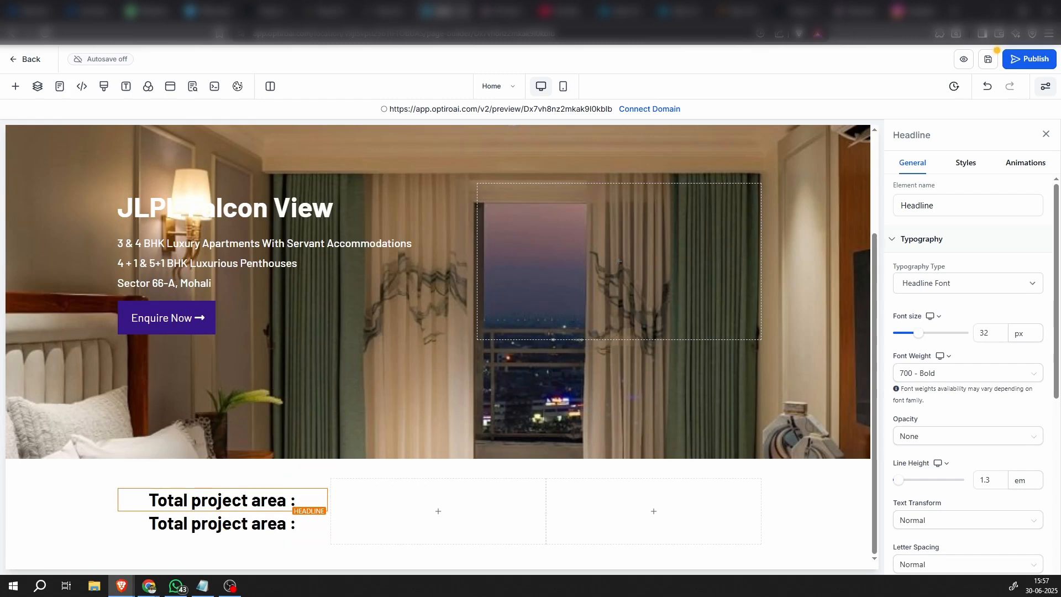
Change the text of the lower headline in the first column to "28.5 Acres"
{"action": "key", "text": "alt+Tab"}
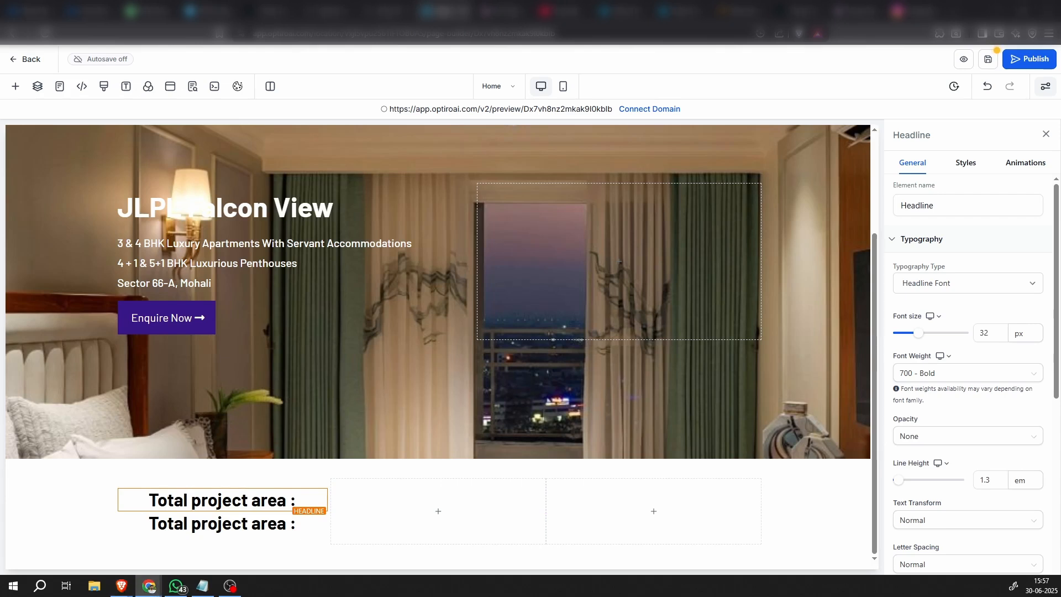
{"action": "left_click", "coordinate": [215, 524]}
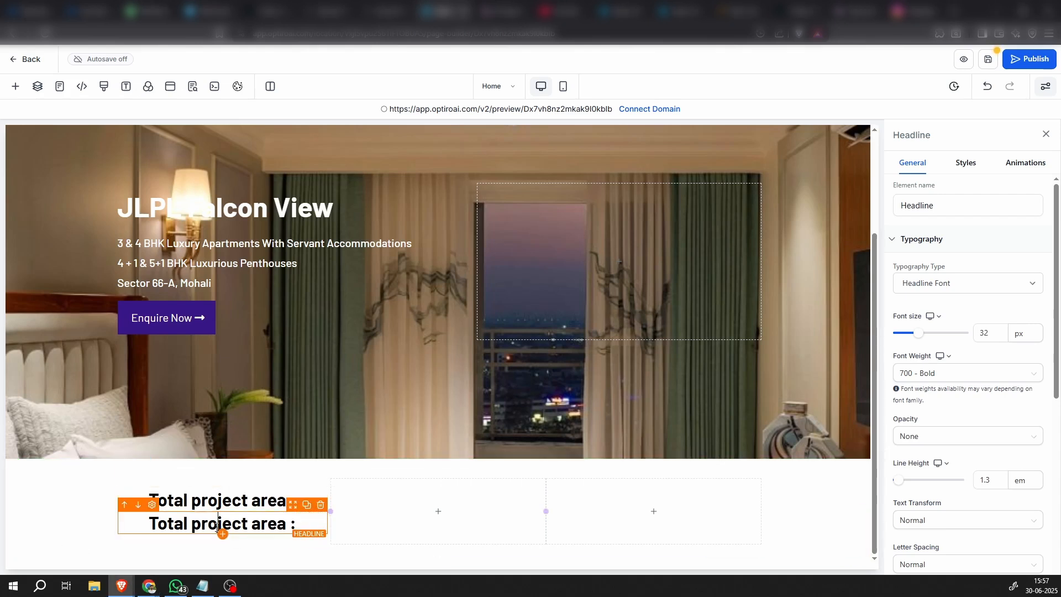
{"action": "double_click", "coordinate": [216, 523]}
{"action": "type", "text": "28.5 Acres"}
{"action": "left_click", "coordinate": [154, 553]}
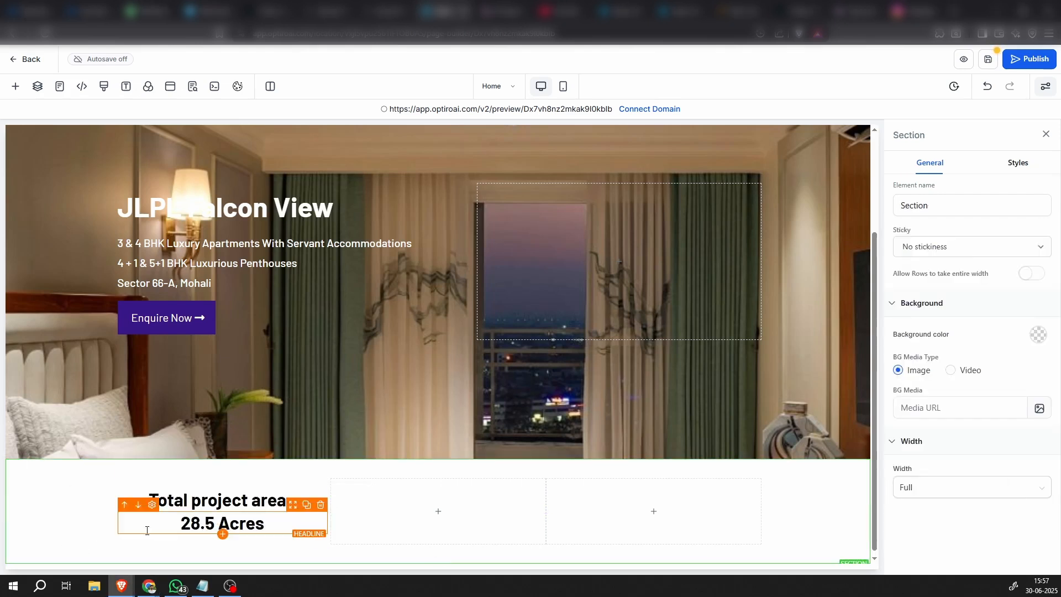
Set the font size of both the "Total project area :" and "28.5 Acres" headlines to 30 px
{"action": "left_click", "coordinate": [297, 491]}
{"action": "double_click", "coordinate": [989, 332]}
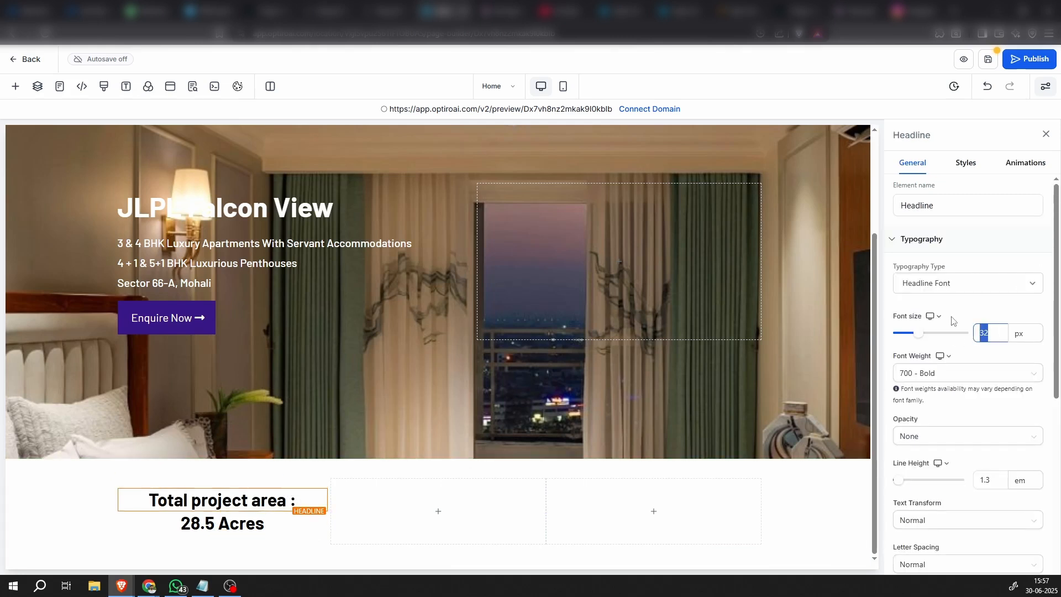
{"action": "type", "text": "30"}
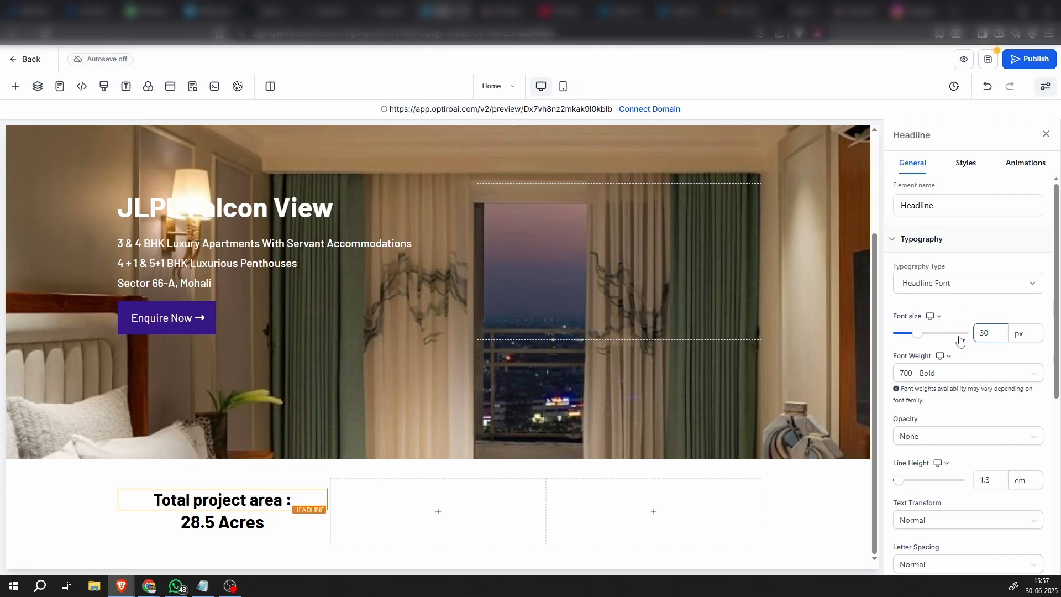
{"action": "left_click", "coordinate": [221, 522]}
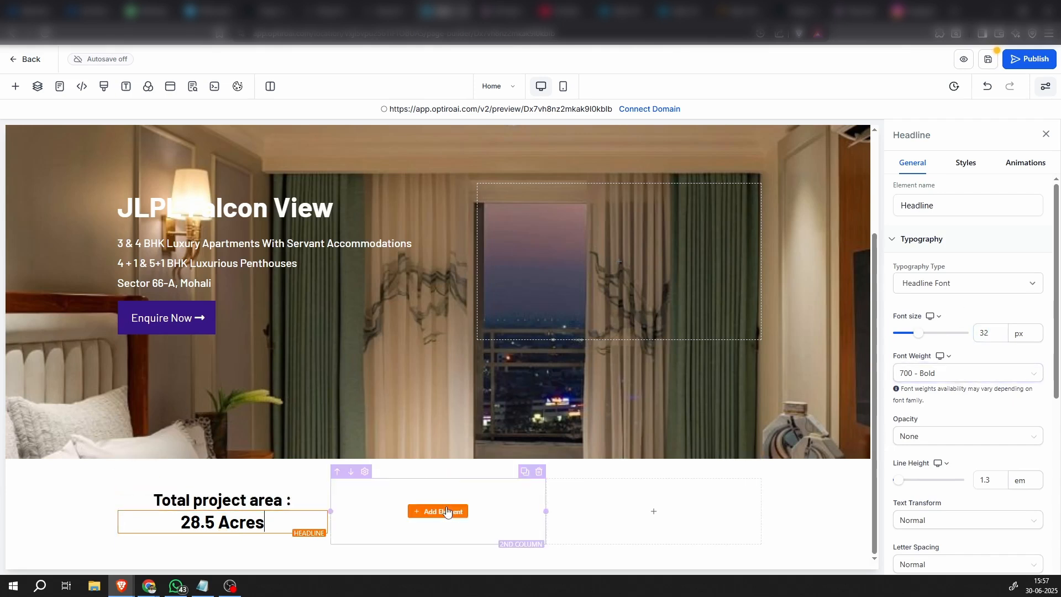
{"action": "double_click", "coordinate": [989, 334]}
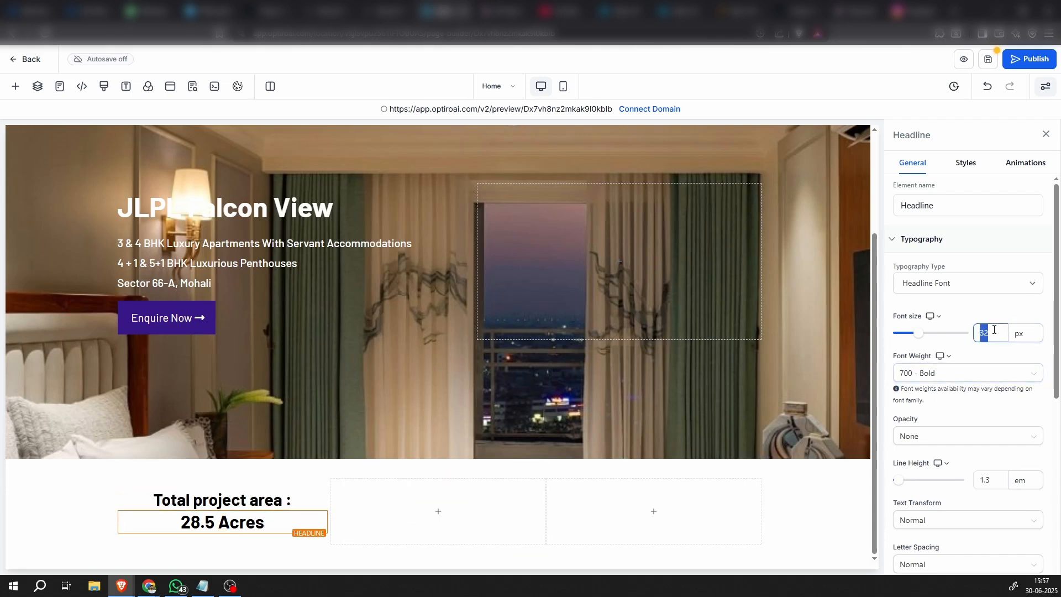
{"action": "type", "text": "30"}
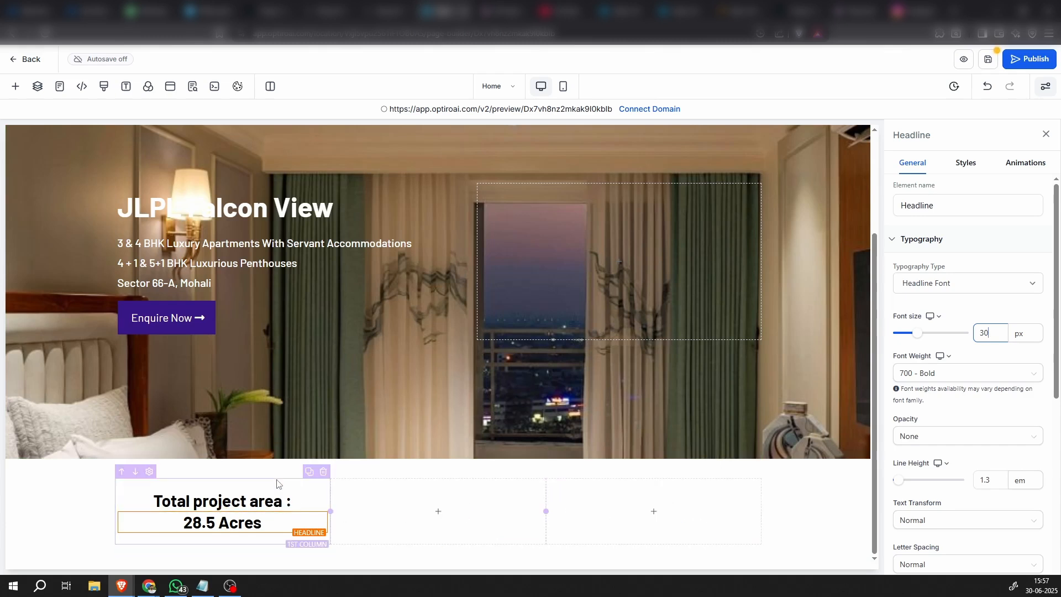
Duplicate the total project area column and delete the empty column next to the copy
{"action": "left_click", "coordinate": [309, 471]}
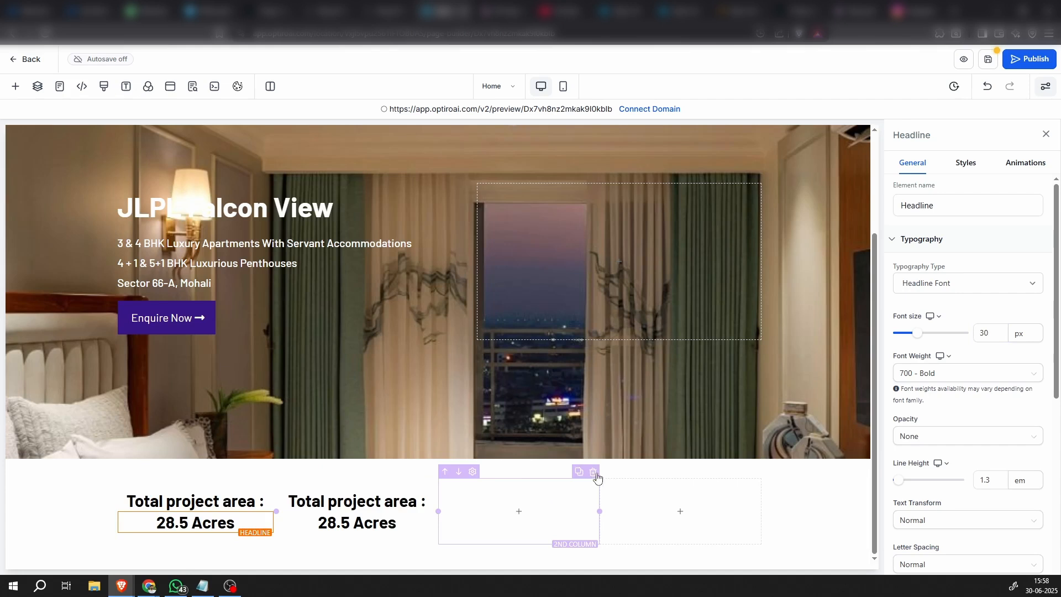
{"action": "left_click", "coordinate": [594, 473]}
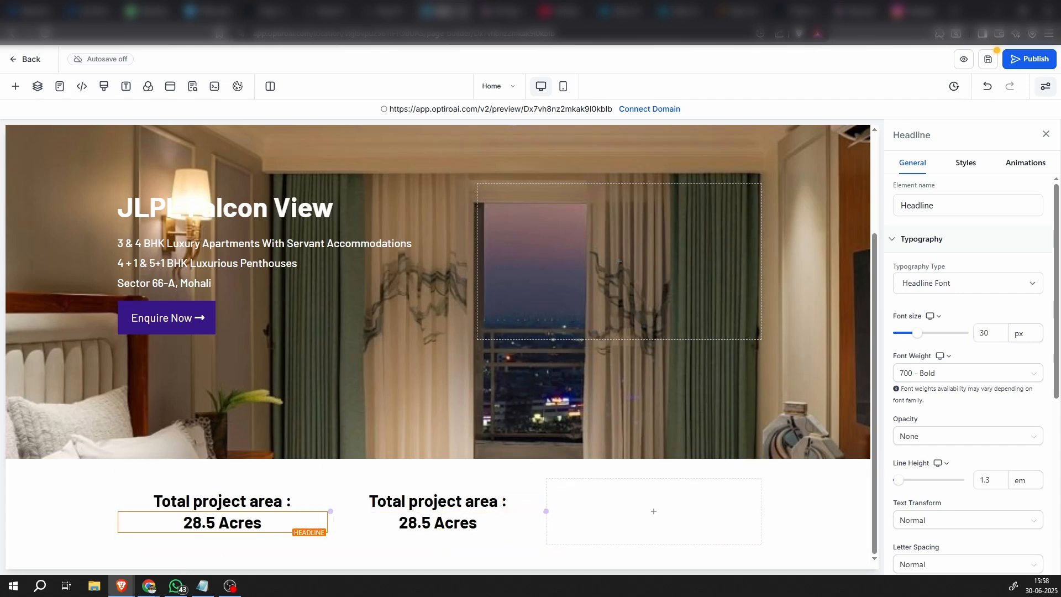
Change the upper headline in the second column to "Green Area:"
{"action": "key", "text": "alt+Tab"}
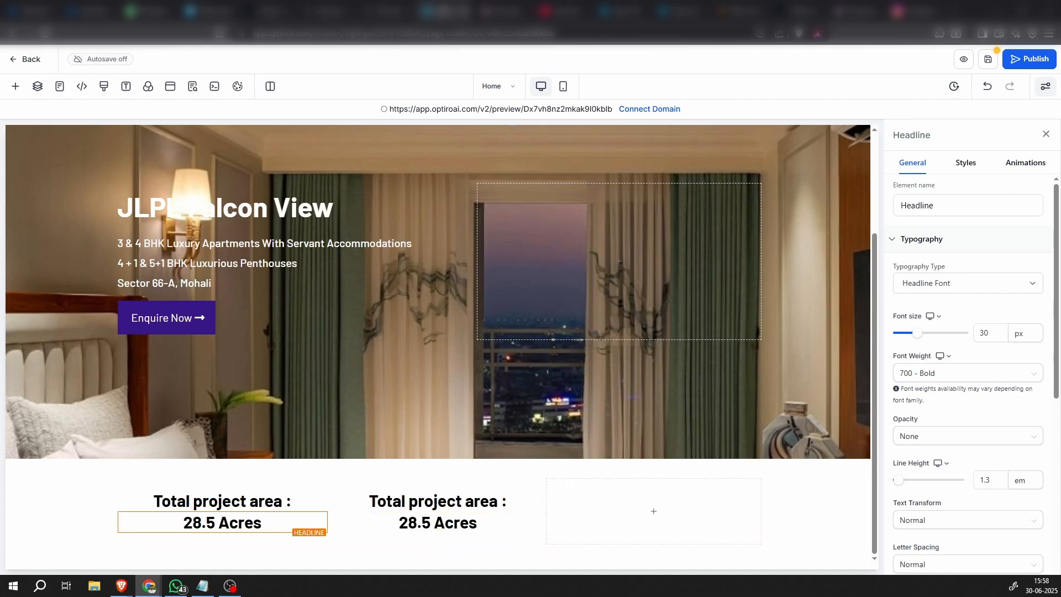
{"action": "left_click", "coordinate": [438, 512]}
{"action": "double_click", "coordinate": [421, 503]}
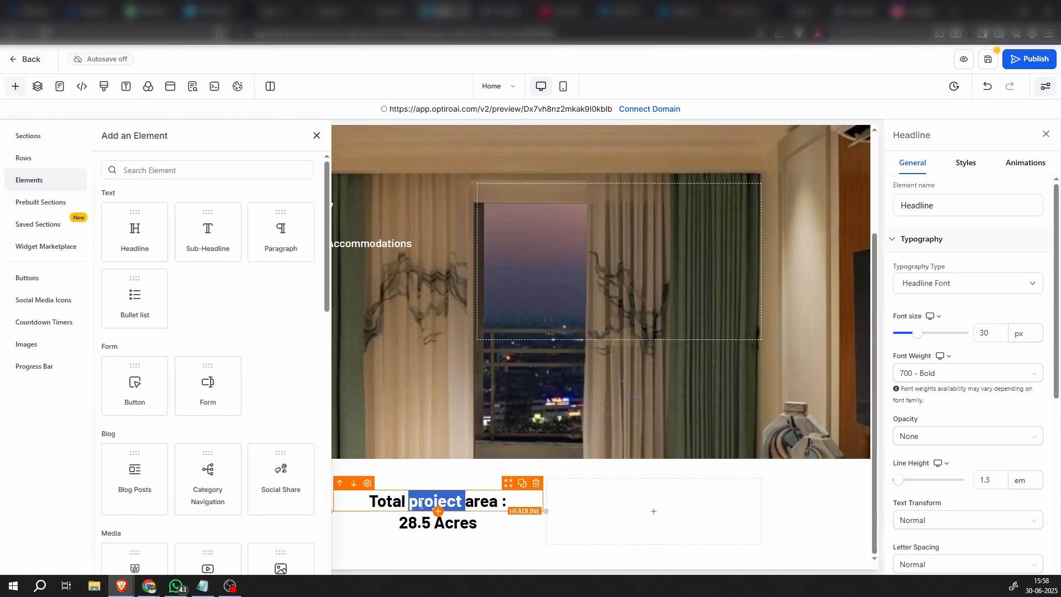
{"action": "triple_click", "coordinate": [422, 504]}
{"action": "type", "text": "Green Area:"}
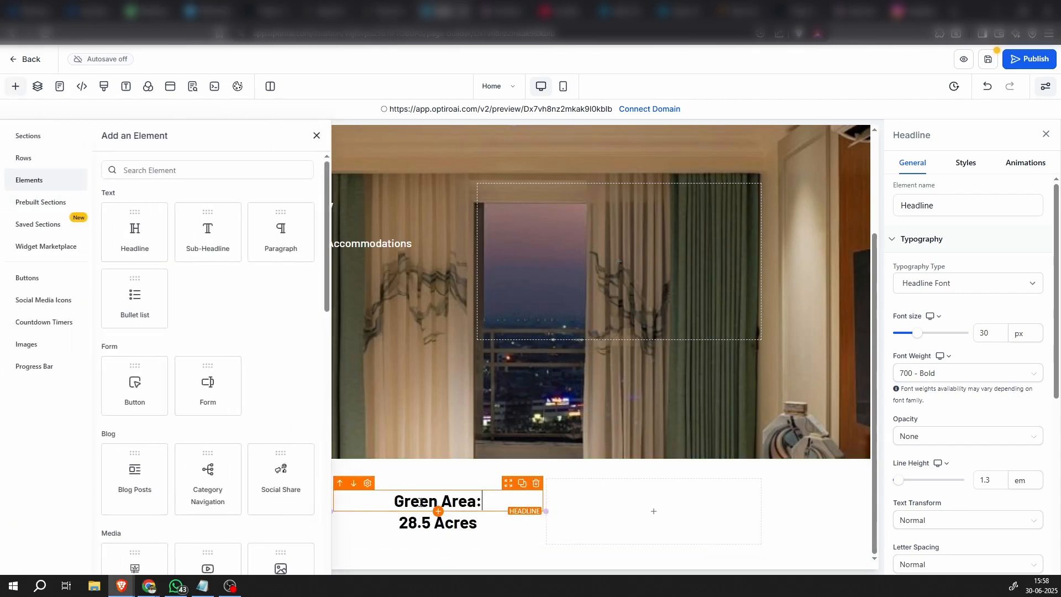
{"action": "left_click", "coordinate": [317, 135]}
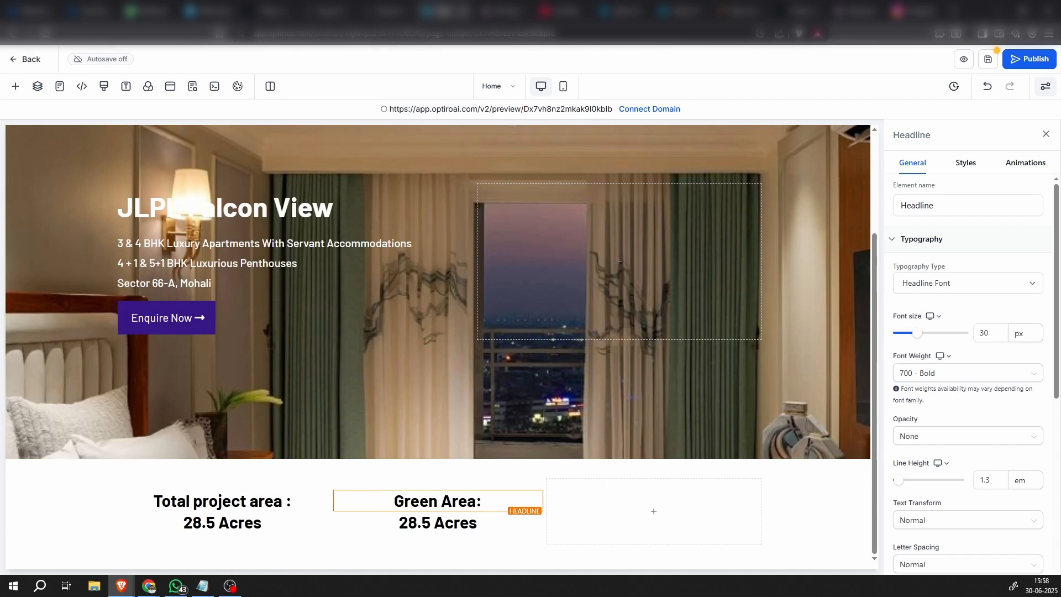
Replace the lower headline in the second column with "17 Acres"
{"action": "key", "text": "alt+Tab"}
{"action": "left_click", "coordinate": [425, 518]}
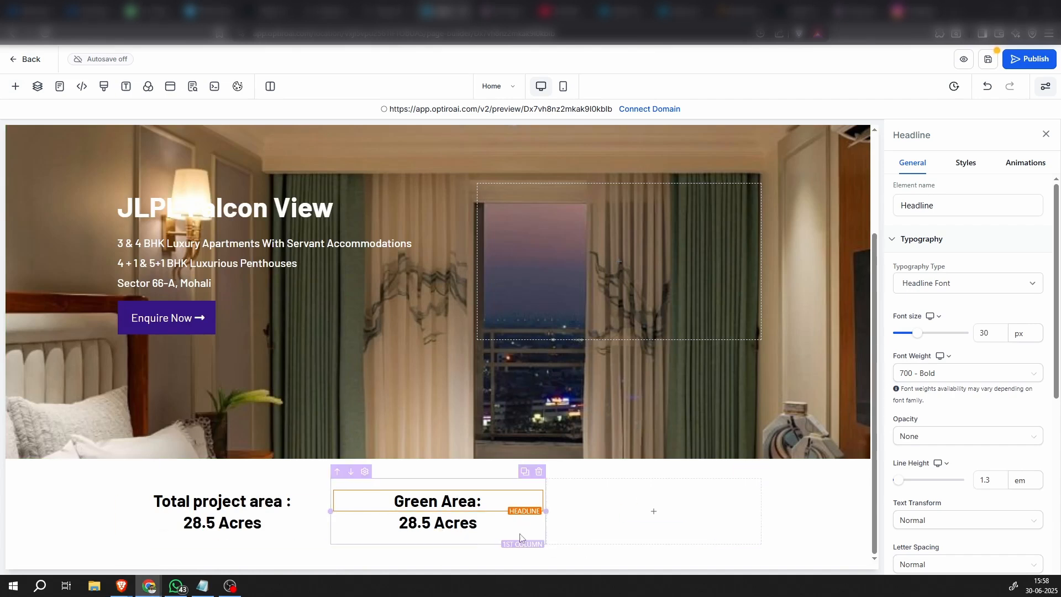
{"action": "triple_click", "coordinate": [426, 519]}
{"action": "type", "text": "17 Acres"}
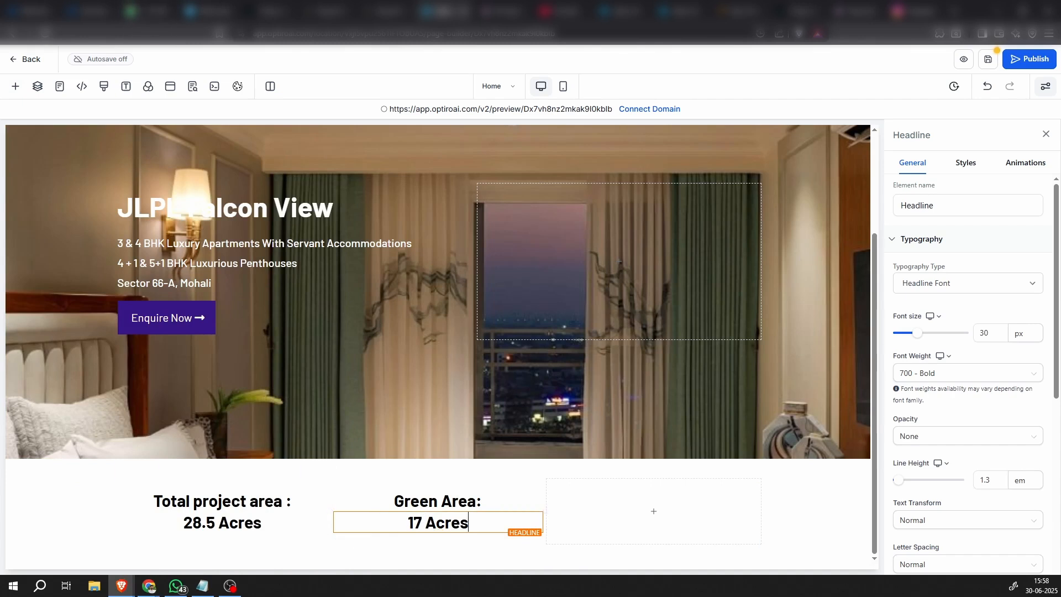
{"action": "key", "text": "alt+Tab"}
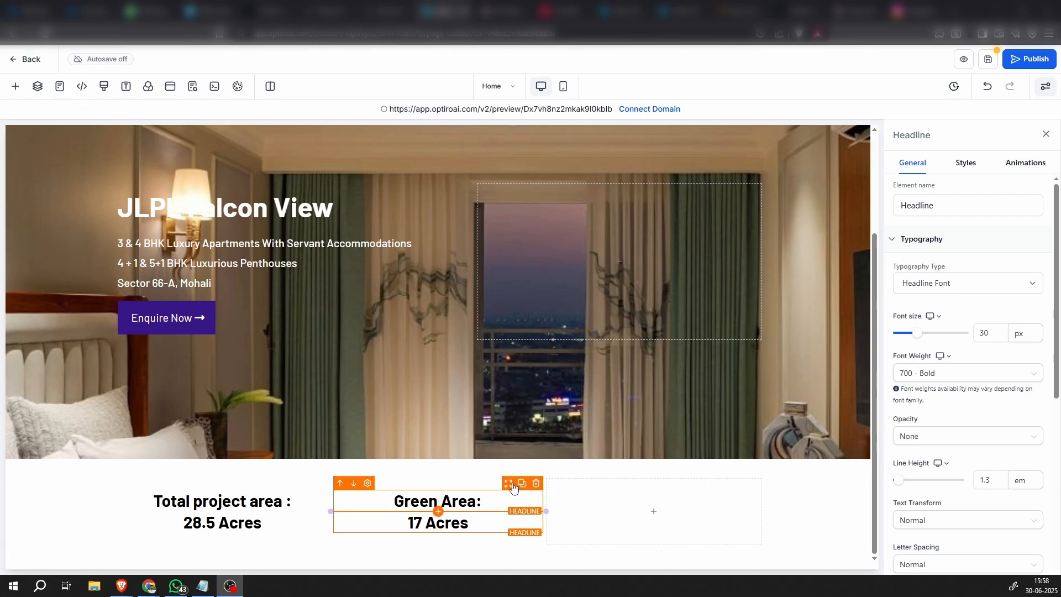
Duplicate the green area column and delete the remaining empty column at the end of the row
{"action": "left_click", "coordinate": [504, 485]}
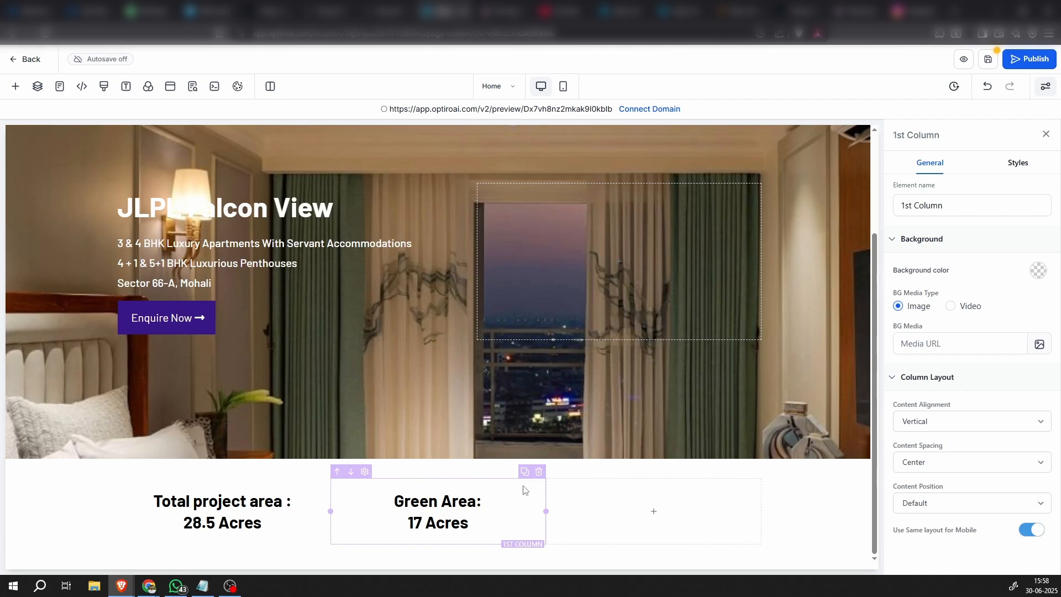
{"action": "left_click", "coordinate": [524, 479]}
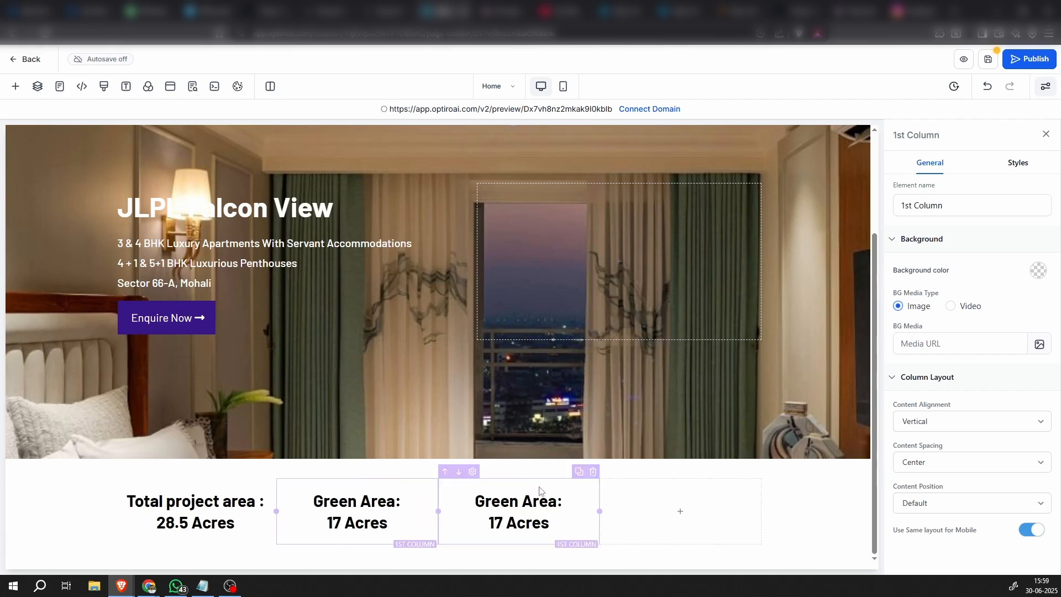
{"action": "left_click", "coordinate": [749, 478]}
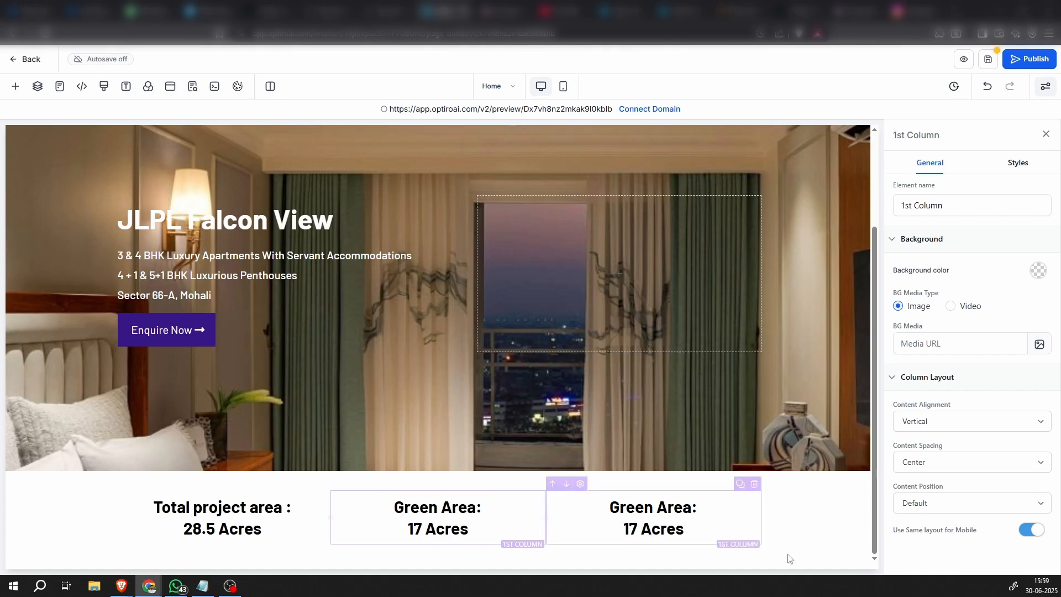
Change the upper headline in the third column to "Families Living :"
{"action": "left_click", "coordinate": [670, 507]}
{"action": "double_click", "coordinate": [670, 507]}
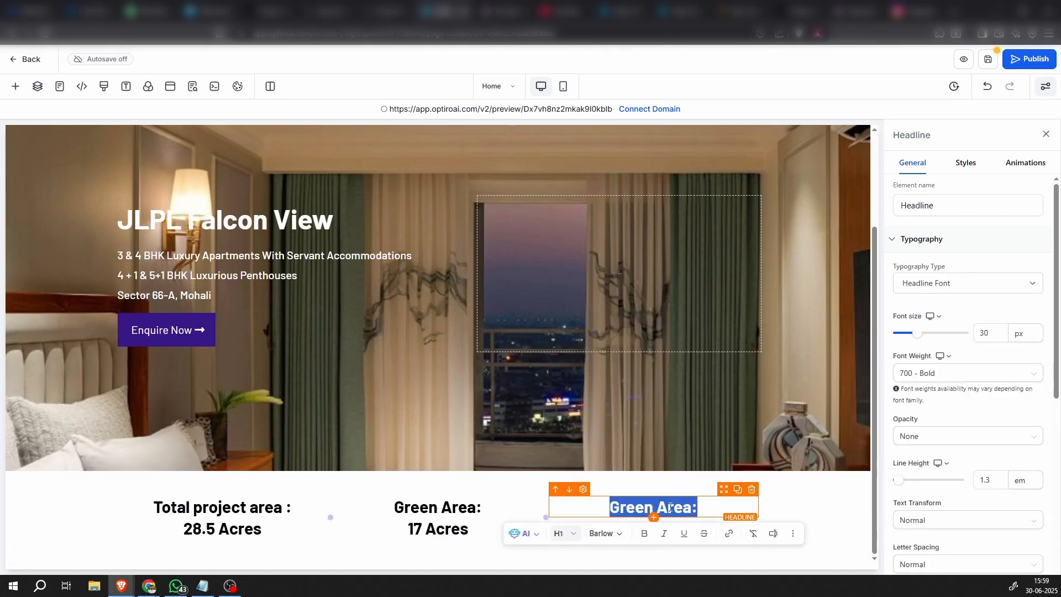
{"action": "type", "text": "17 Acres"}
{"action": "key", "text": "ctrl+z"}
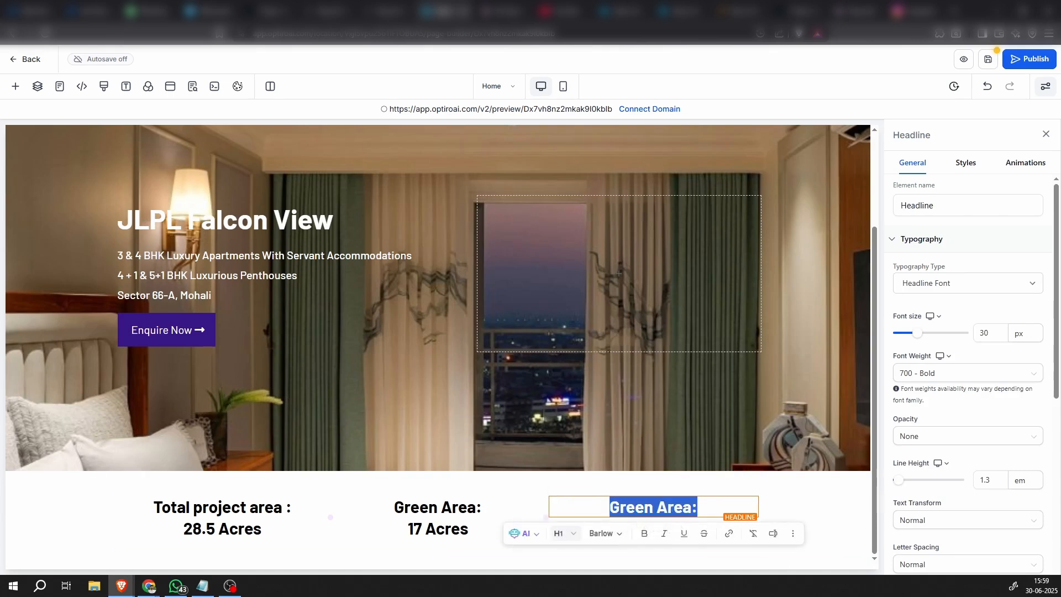
{"action": "key", "text": "alt+Tab"}
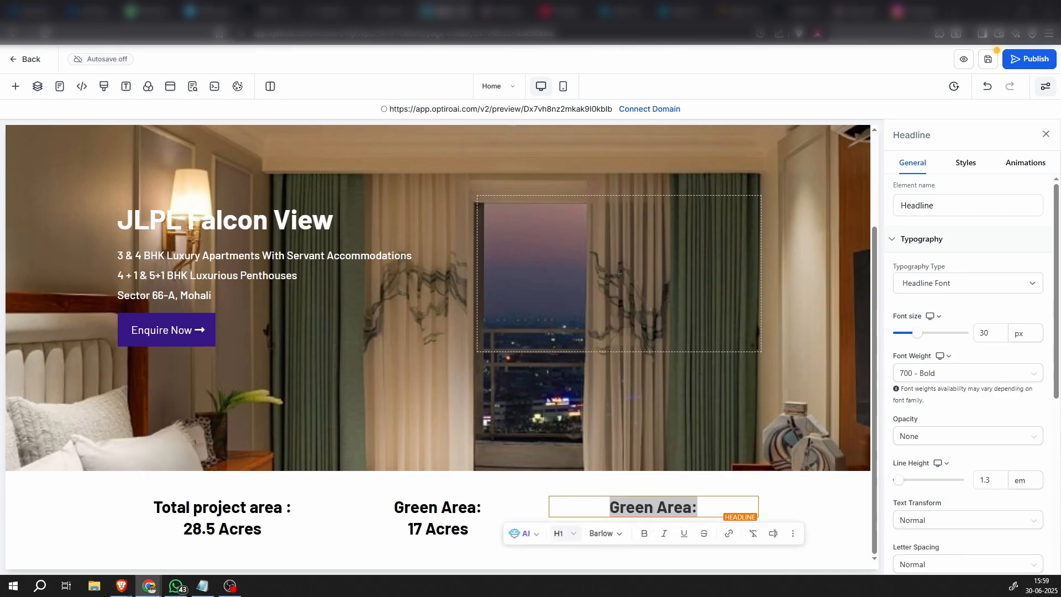
{"action": "left_click", "coordinate": [658, 499]}
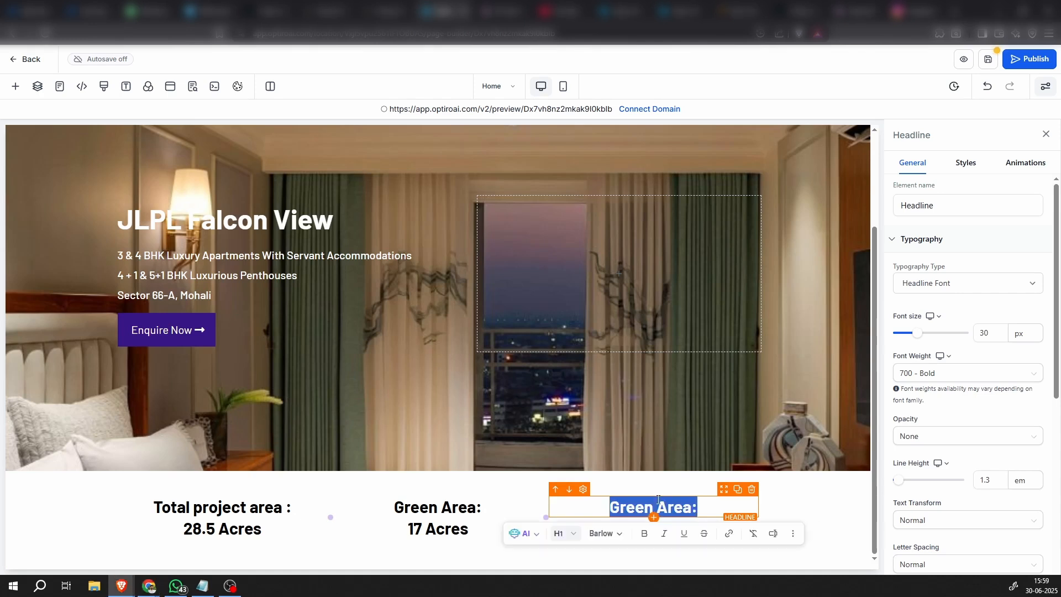
{"action": "type", "text": "Families Living :"}
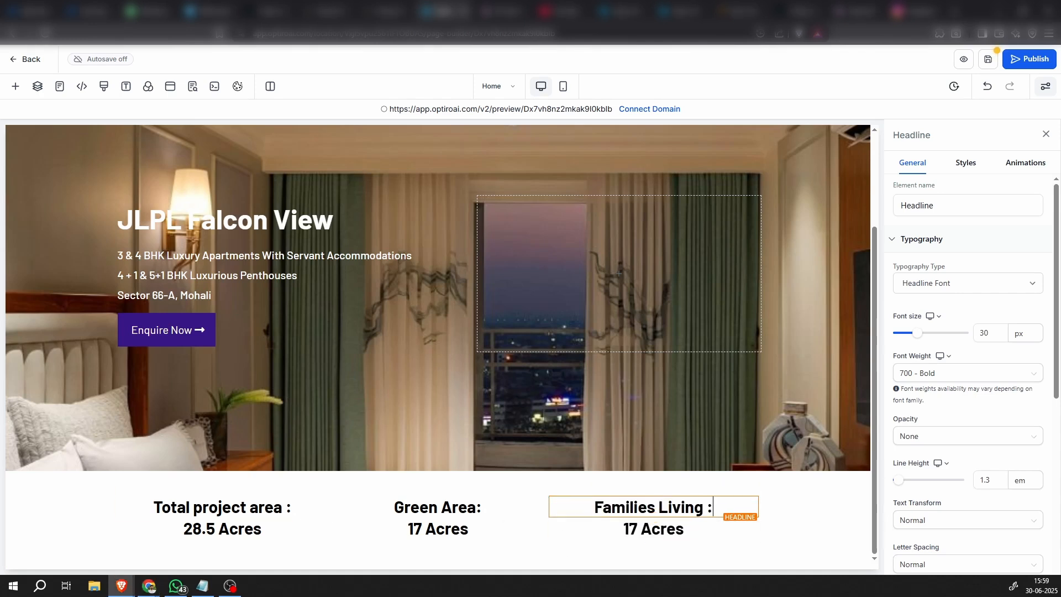
Replace the lower headline in the third column with "700+"
{"action": "key", "text": "alt+Tab"}
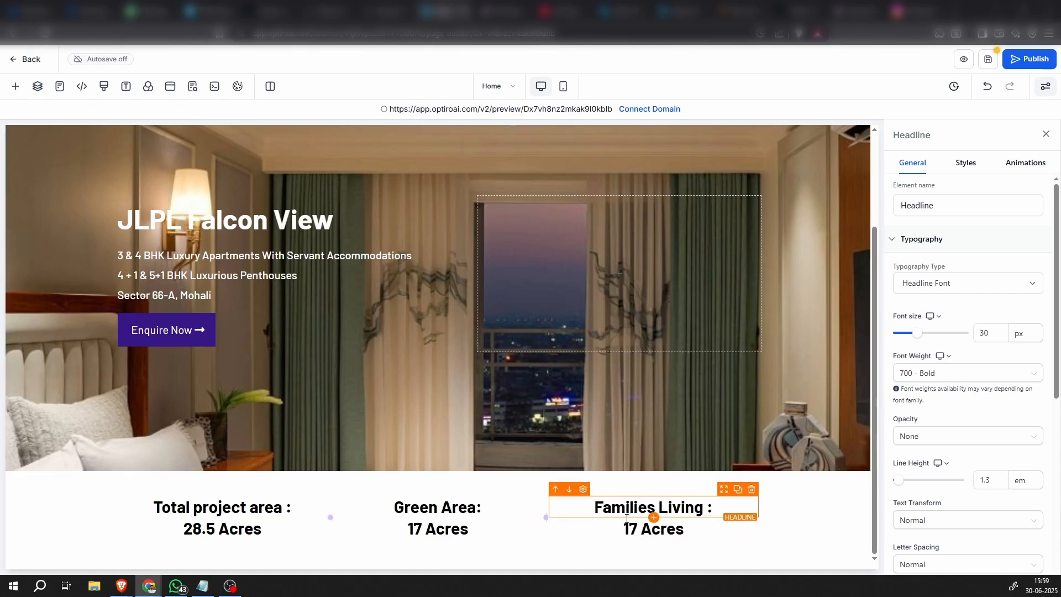
{"action": "left_click", "coordinate": [646, 530]}
{"action": "double_click", "coordinate": [646, 530]}
{"action": "type", "text": "700+"}
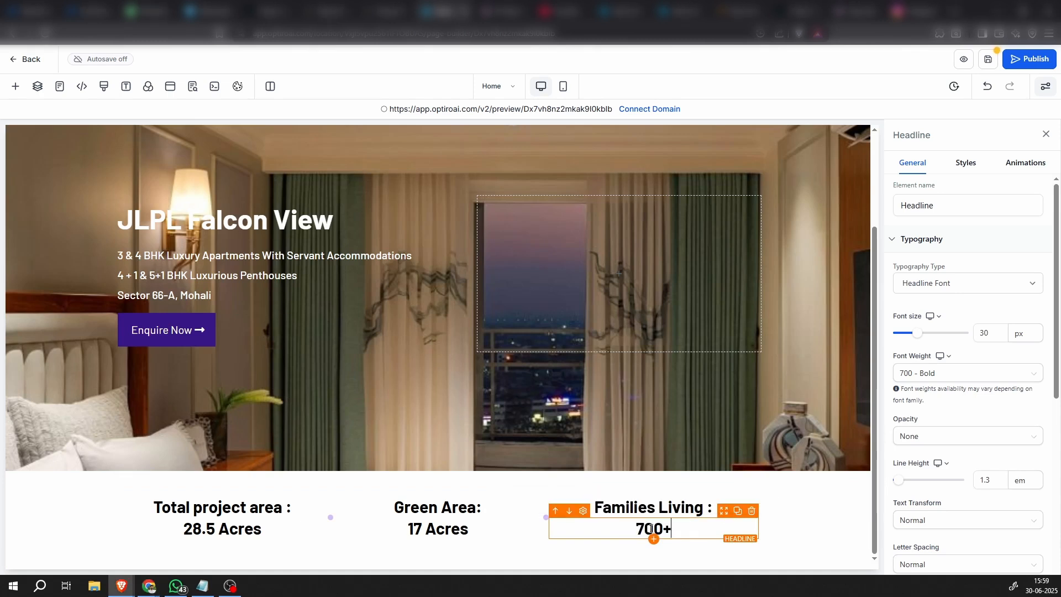
Give the statistics section a background in a new custom color named "Banner" with hex value #264796
{"action": "left_click", "coordinate": [834, 530]}
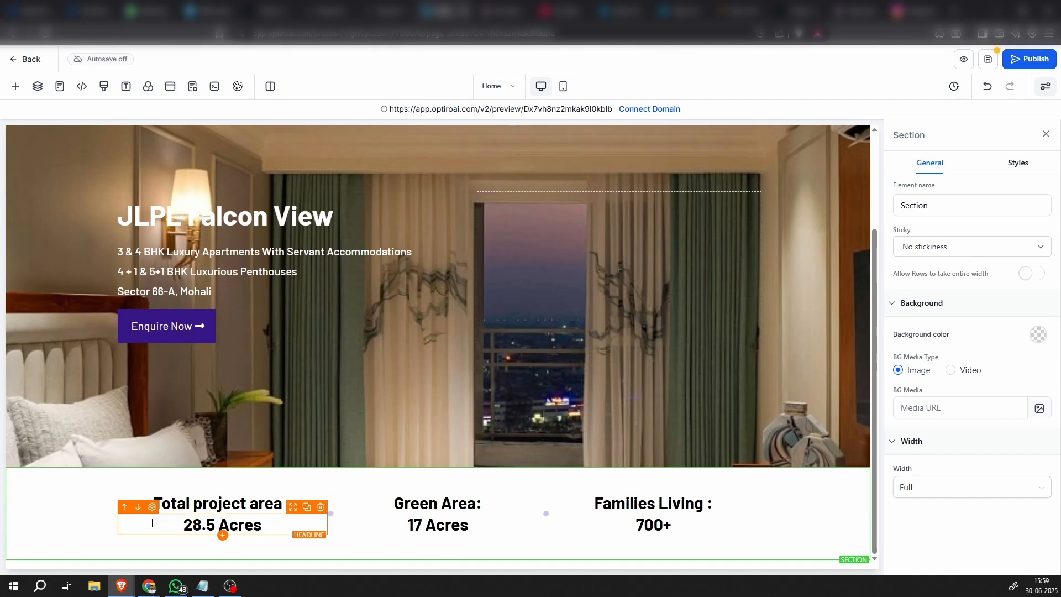
{"action": "left_click", "coordinate": [1038, 335]}
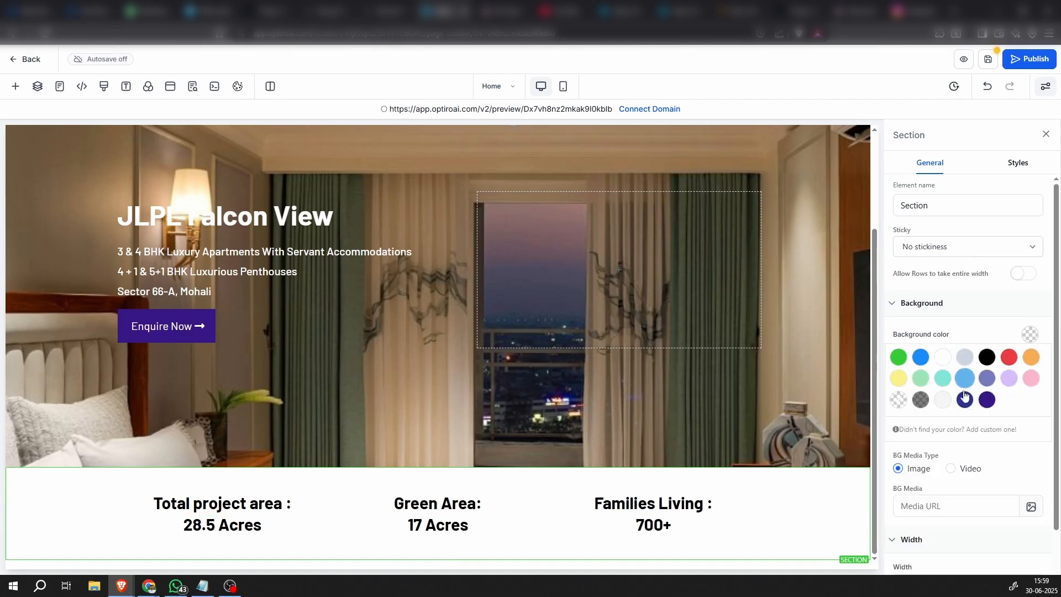
{"action": "key", "text": "alt+Tab"}
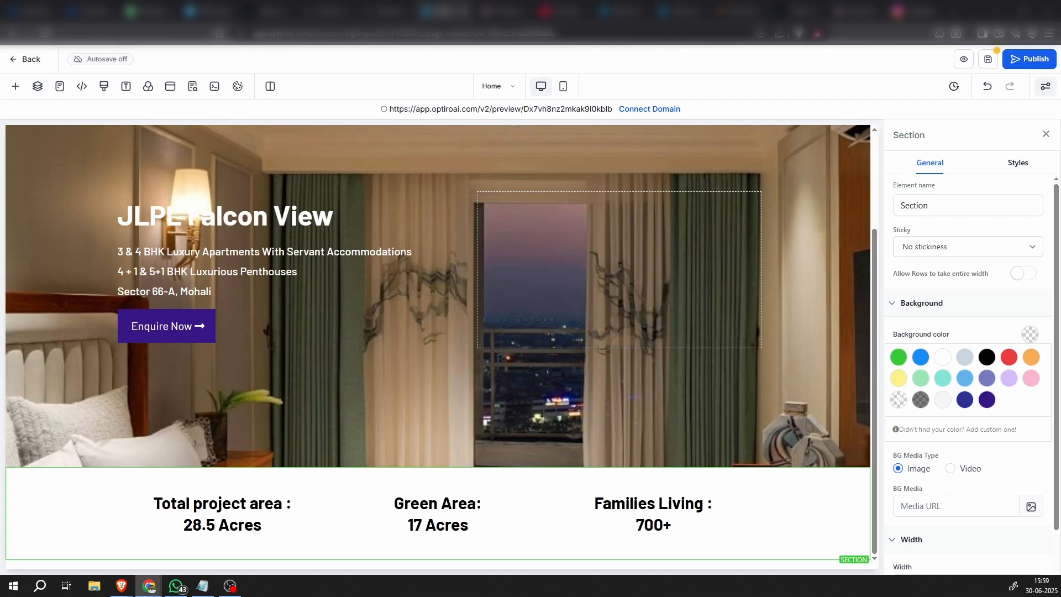
{"action": "key", "text": "alt+Tab"}
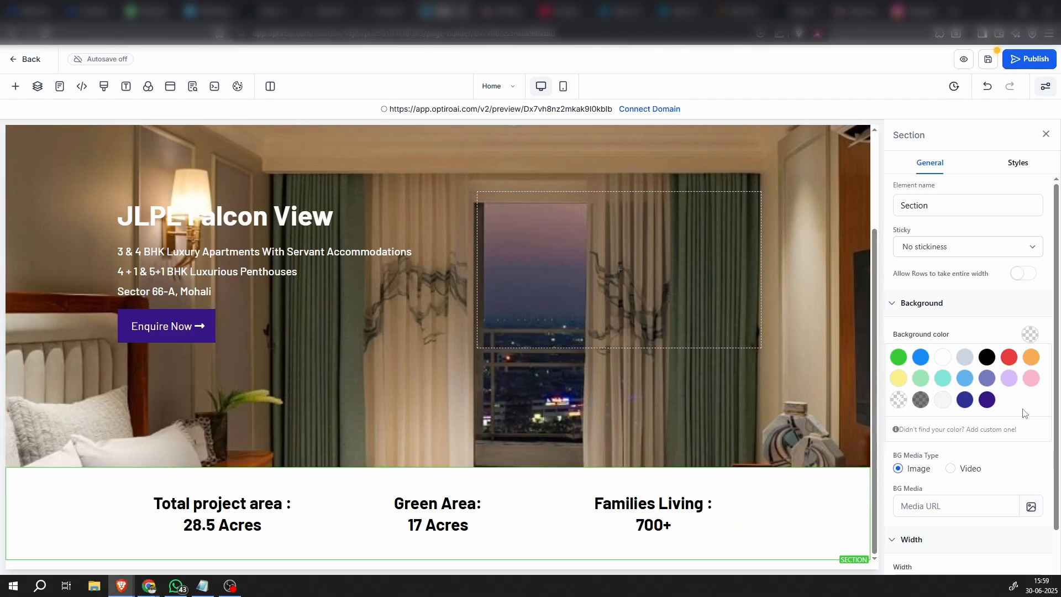
{"action": "left_click", "coordinate": [948, 431]}
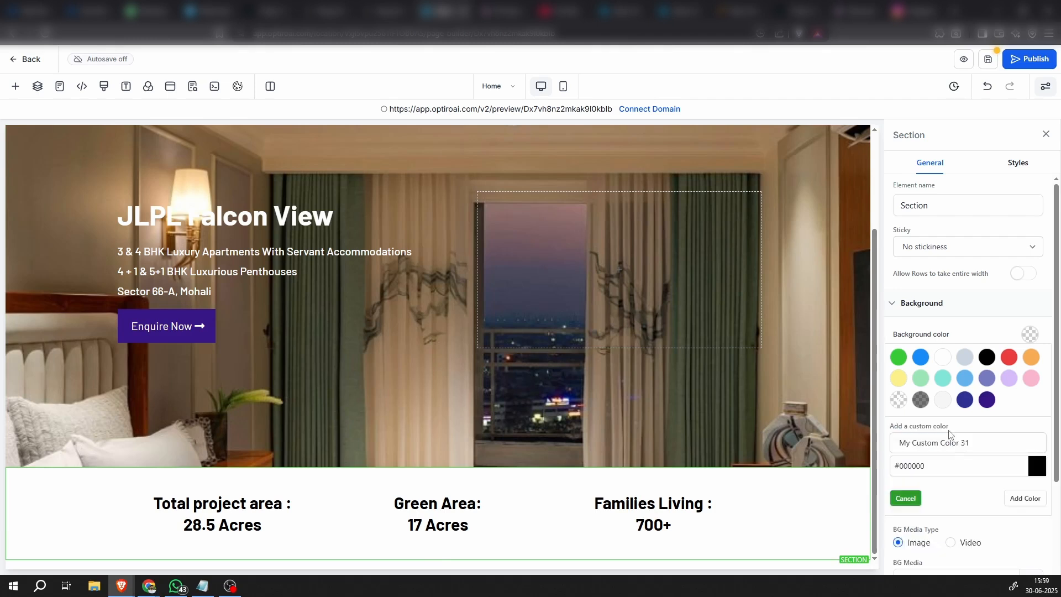
{"action": "triple_click", "coordinate": [921, 472]}
{"action": "type", "text": "#264796"}
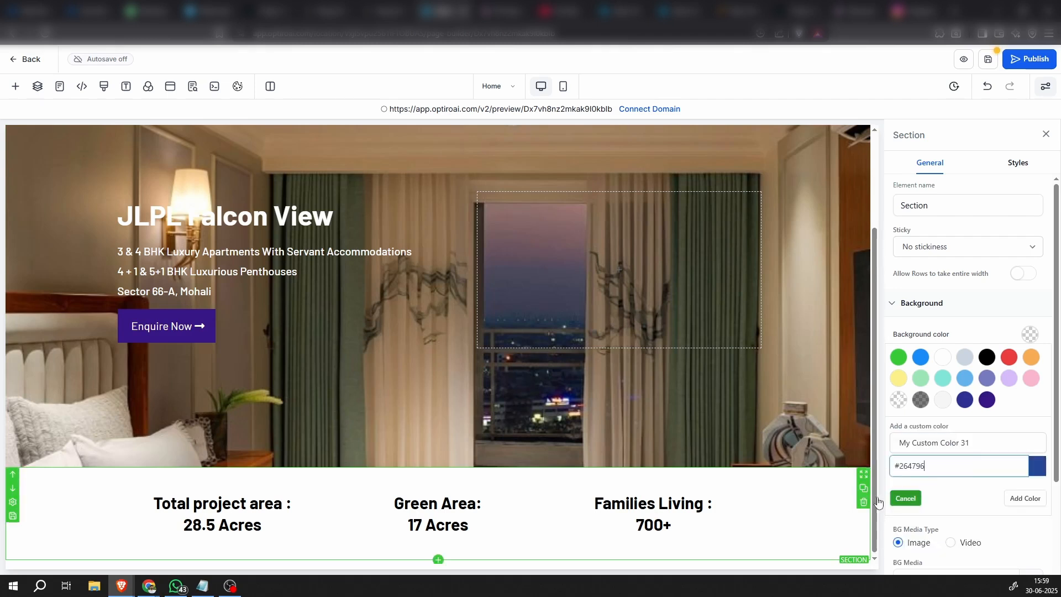
{"action": "left_click_drag", "start_coordinate": [972, 442], "coordinate": [889, 439]}
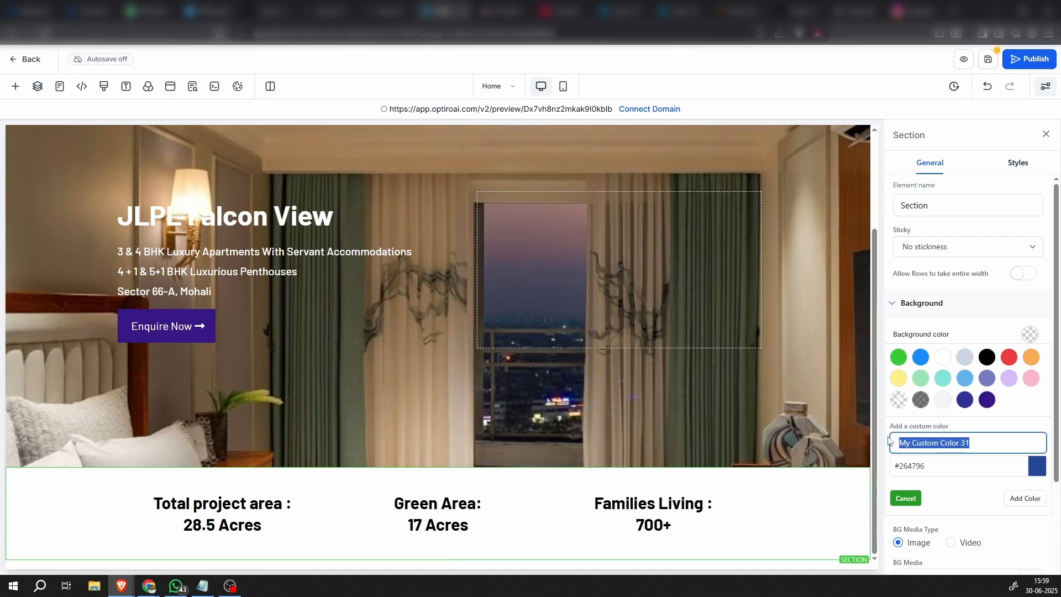
{"action": "type", "text": "Banner"}
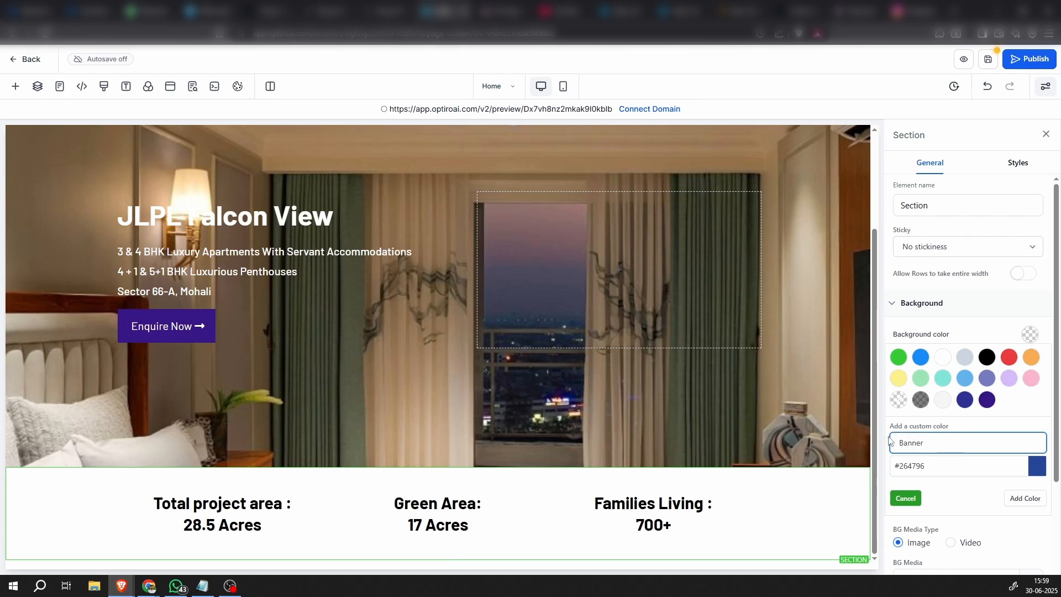
{"action": "left_click", "coordinate": [1024, 499]}
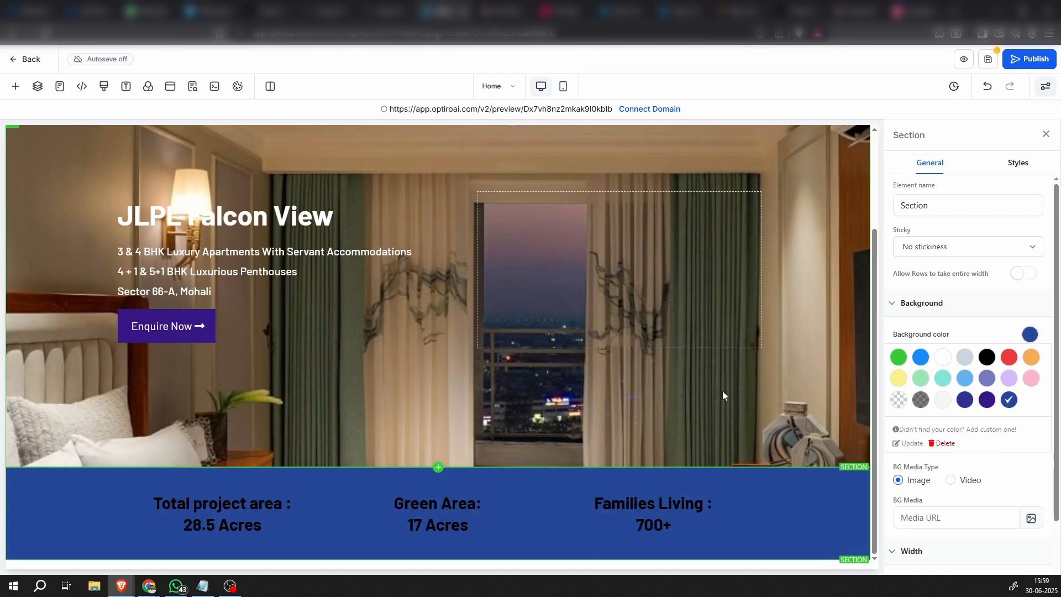
Change the text color of the third column's "Families Living :" and "700+" headlines to white
{"action": "left_click", "coordinate": [711, 500]}
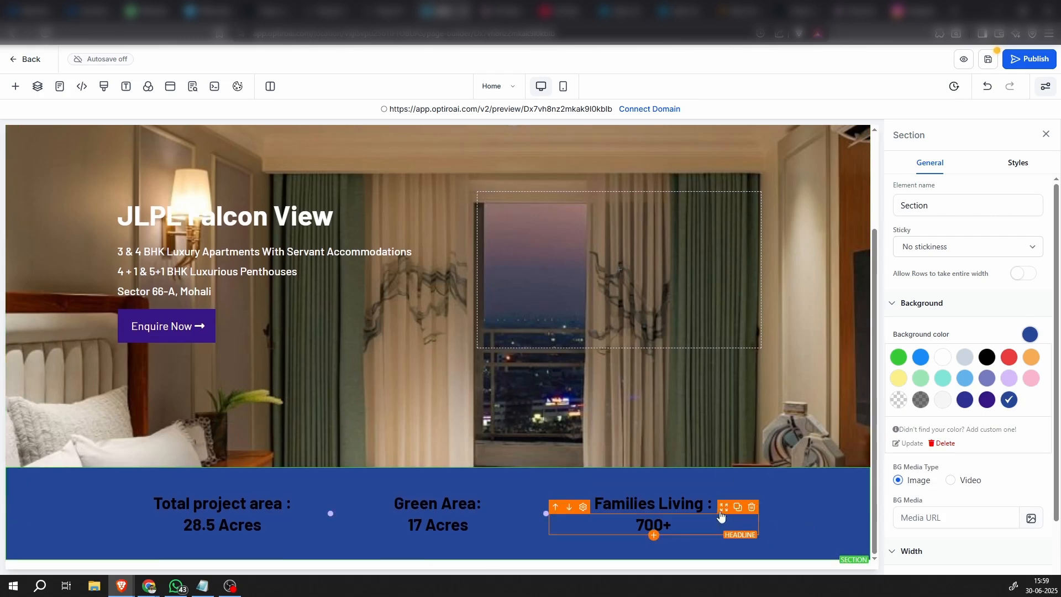
{"action": "left_click", "coordinate": [719, 497]}
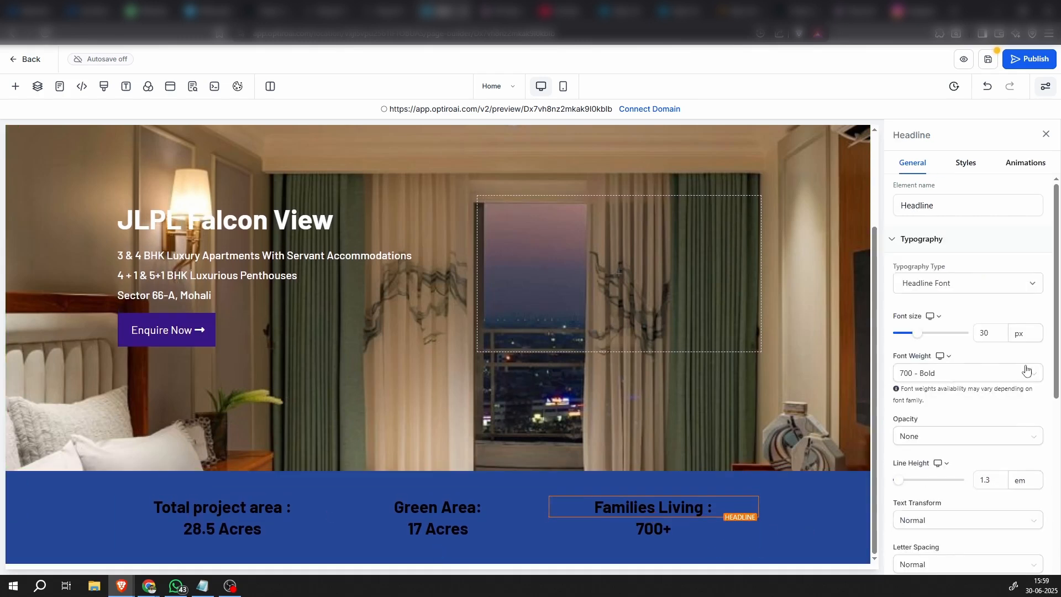
{"action": "scroll", "coordinate": [989, 488], "scroll_direction": "down", "scroll_amount": 4}
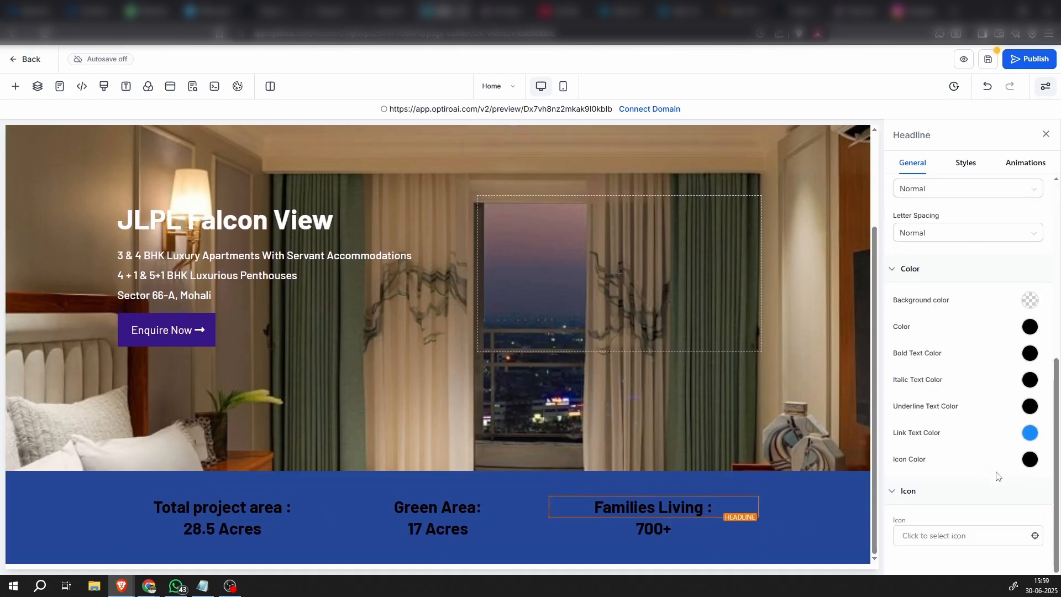
{"action": "left_click", "coordinate": [1031, 328]}
{"action": "left_click", "coordinate": [942, 350]}
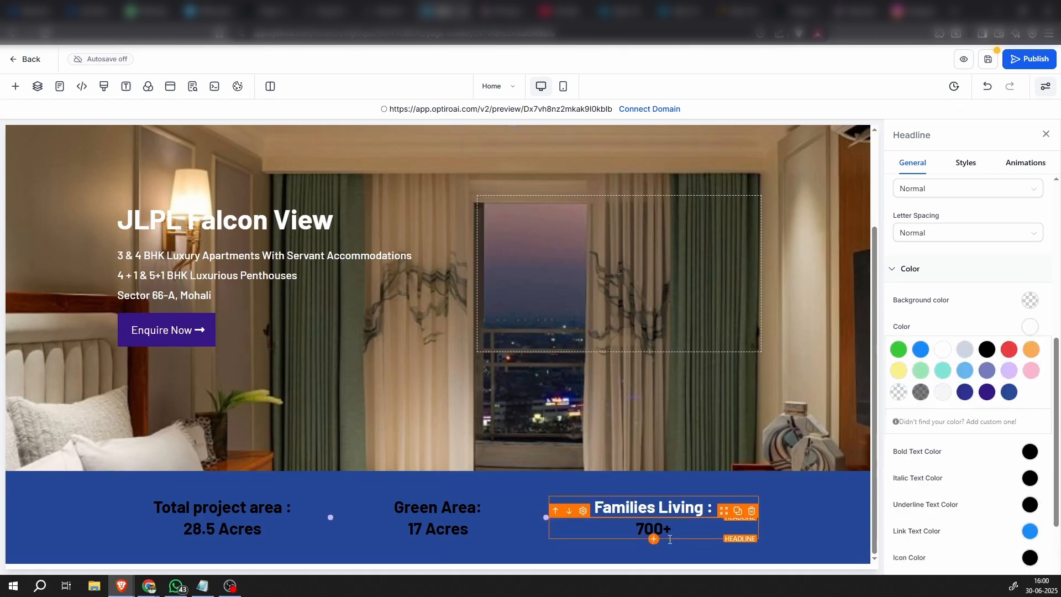
Change the text color of the second column's "Green Area:" and "17 Acres" headlines to white
{"action": "left_click", "coordinate": [483, 505]}
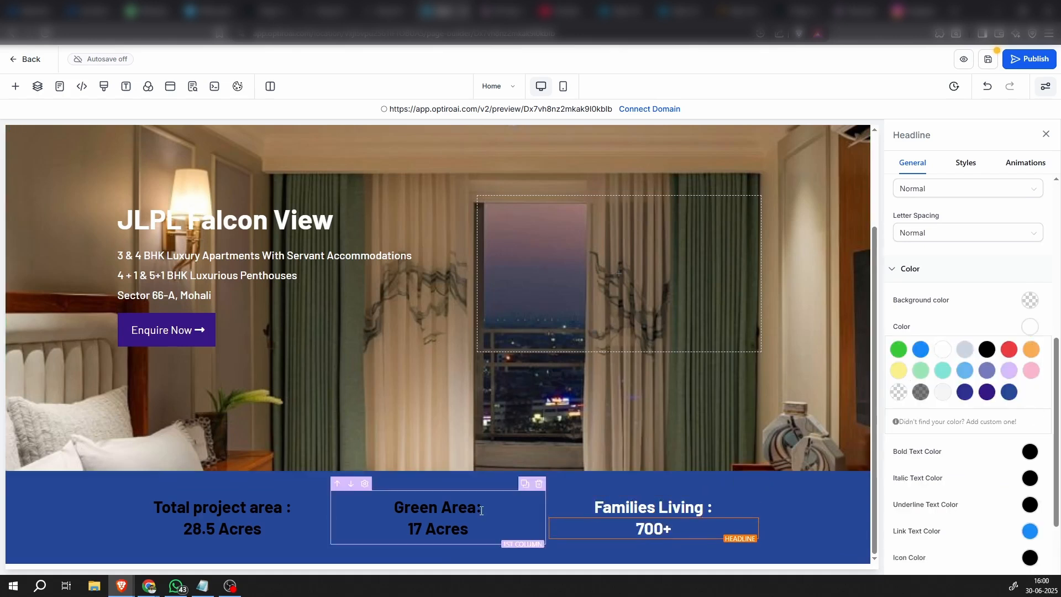
{"action": "left_click", "coordinate": [942, 350]}
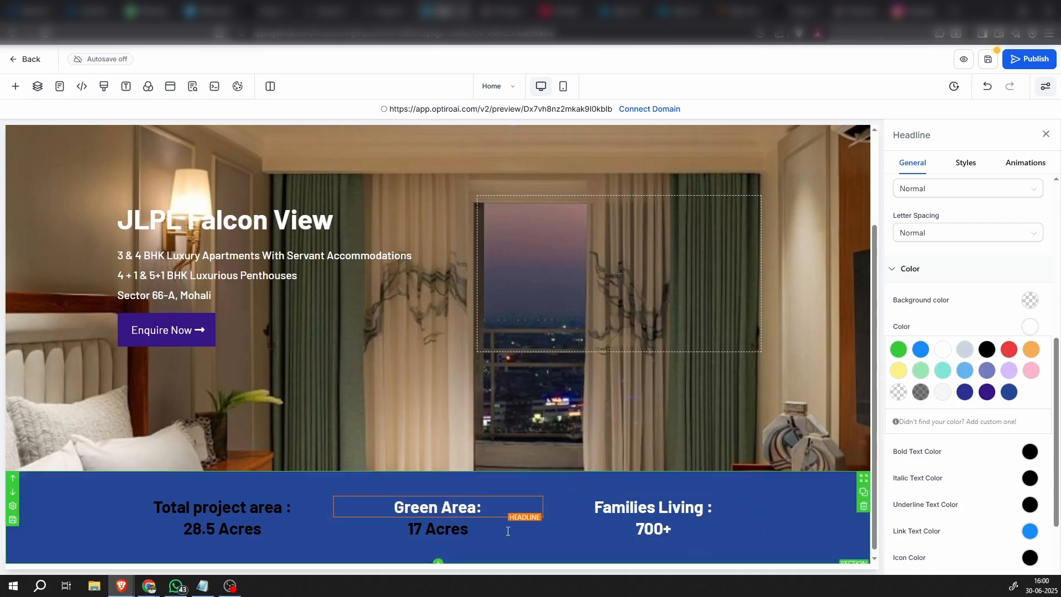
{"action": "left_click", "coordinate": [468, 531]}
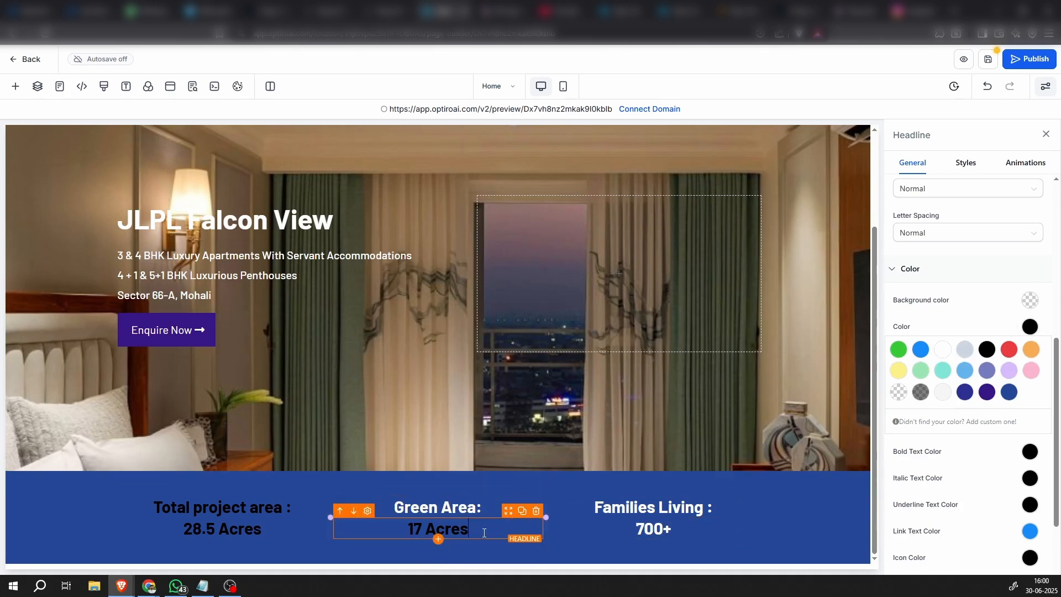
{"action": "left_click", "coordinate": [941, 352]}
Change the text color of the first column's "Total project area :" and "28.5 Acres" headlines to white
{"action": "left_click", "coordinate": [283, 513]}
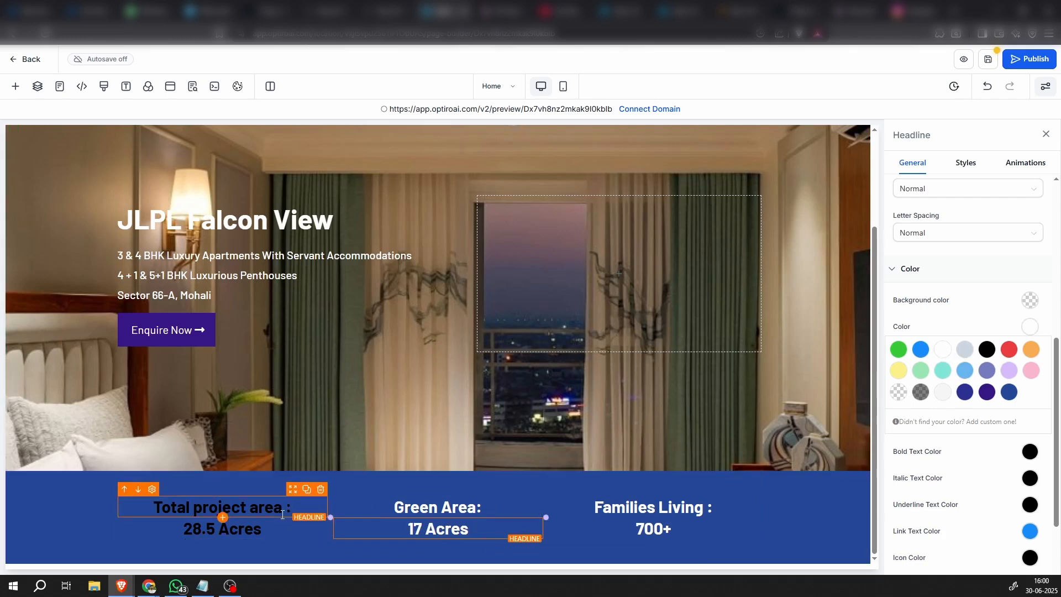
{"action": "left_click", "coordinate": [942, 352]}
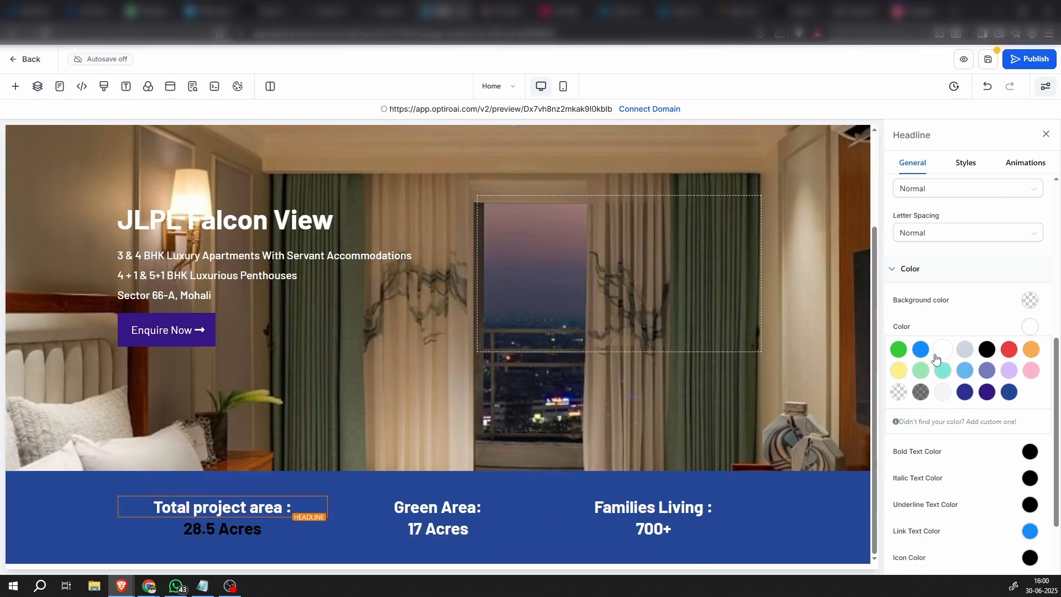
{"action": "left_click", "coordinate": [258, 529]}
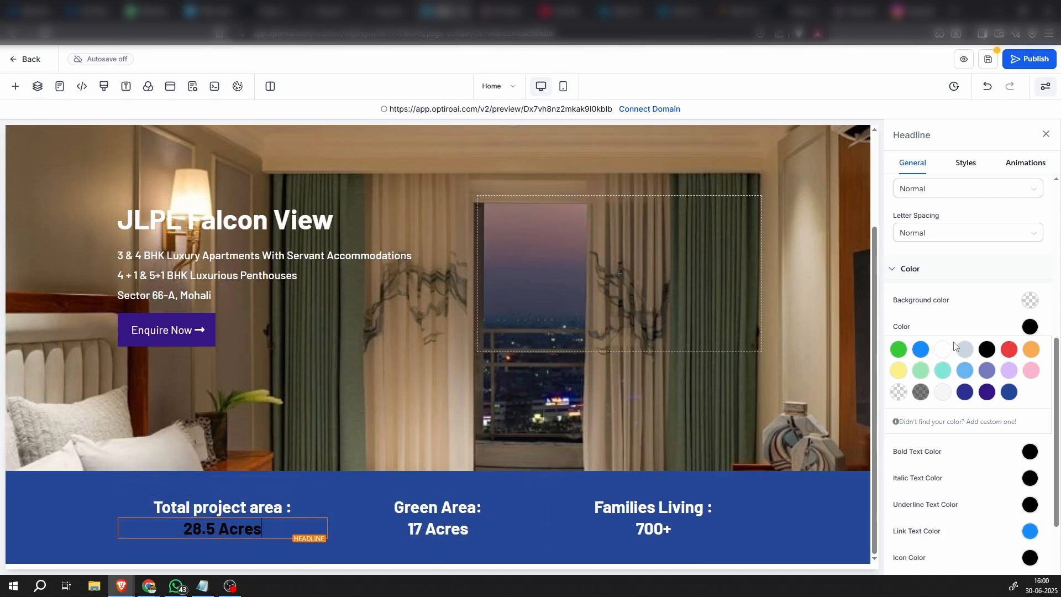
{"action": "left_click", "coordinate": [936, 352]}
{"action": "left_click", "coordinate": [49, 522]}
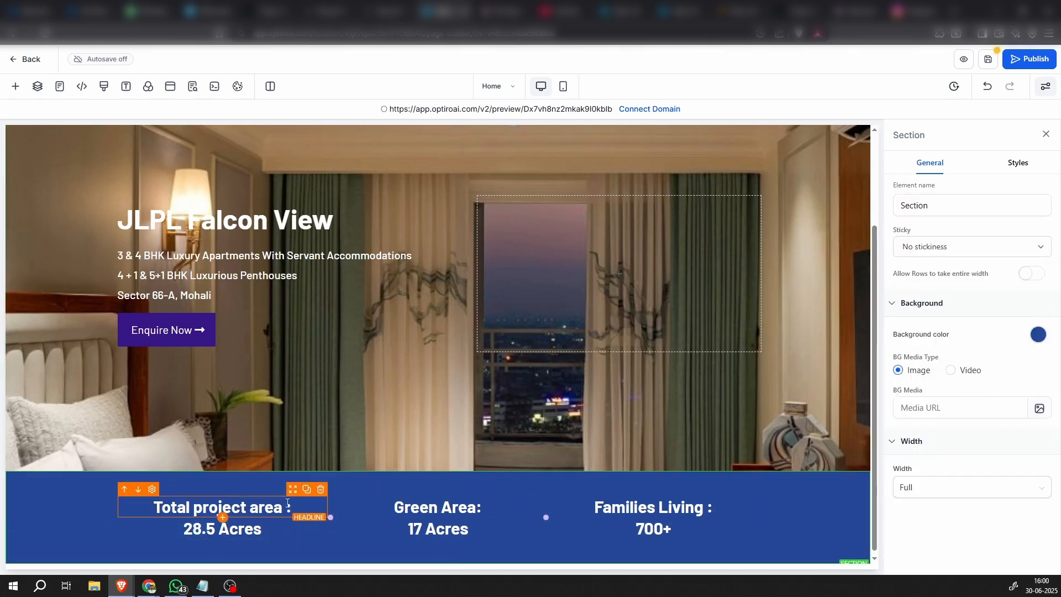
Set the font size of both headlines in the first column, "Total project area :" and "28.5 Acres", to 28 px
{"action": "left_click", "coordinate": [292, 494]}
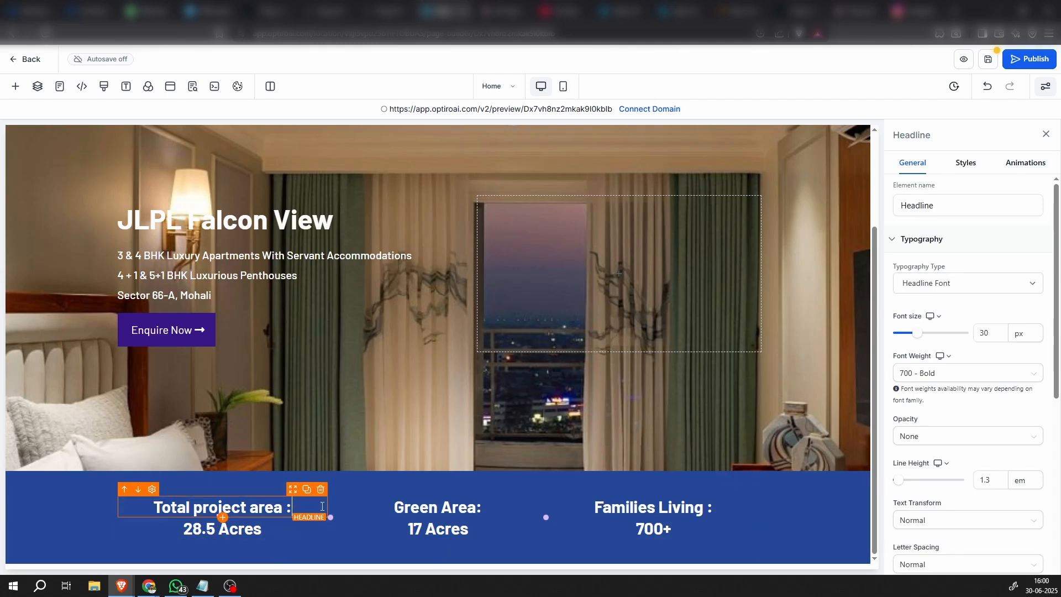
{"action": "left_click", "coordinate": [959, 334]}
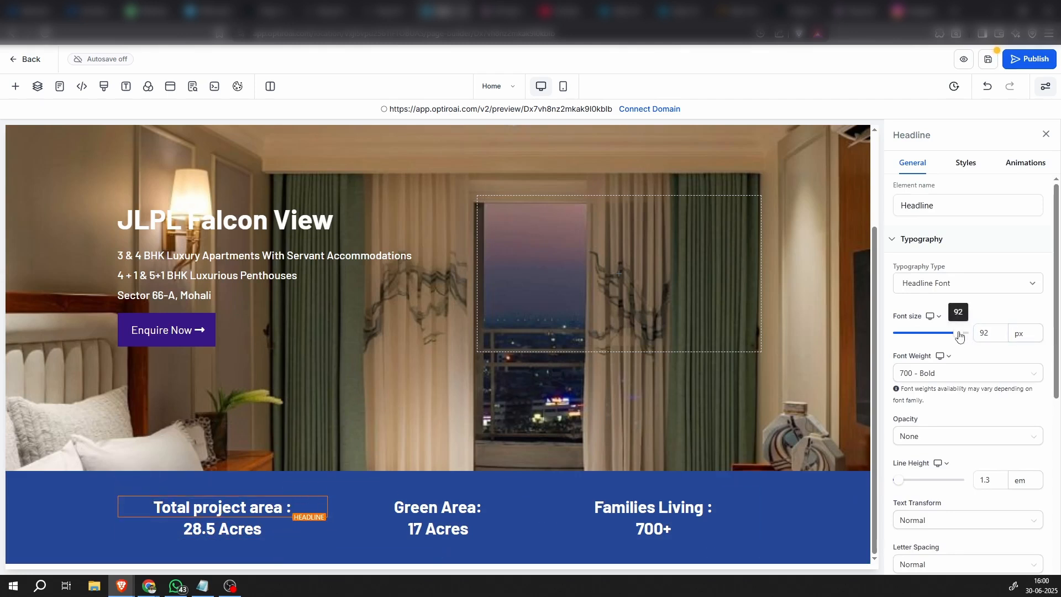
{"action": "key", "text": "Tab"}
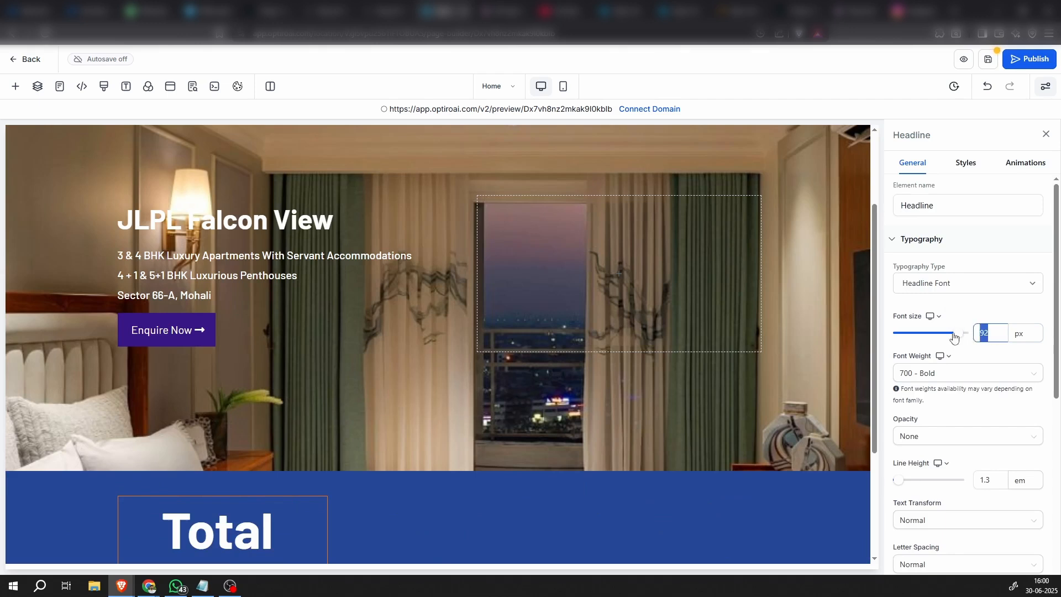
{"action": "type", "text": "28"}
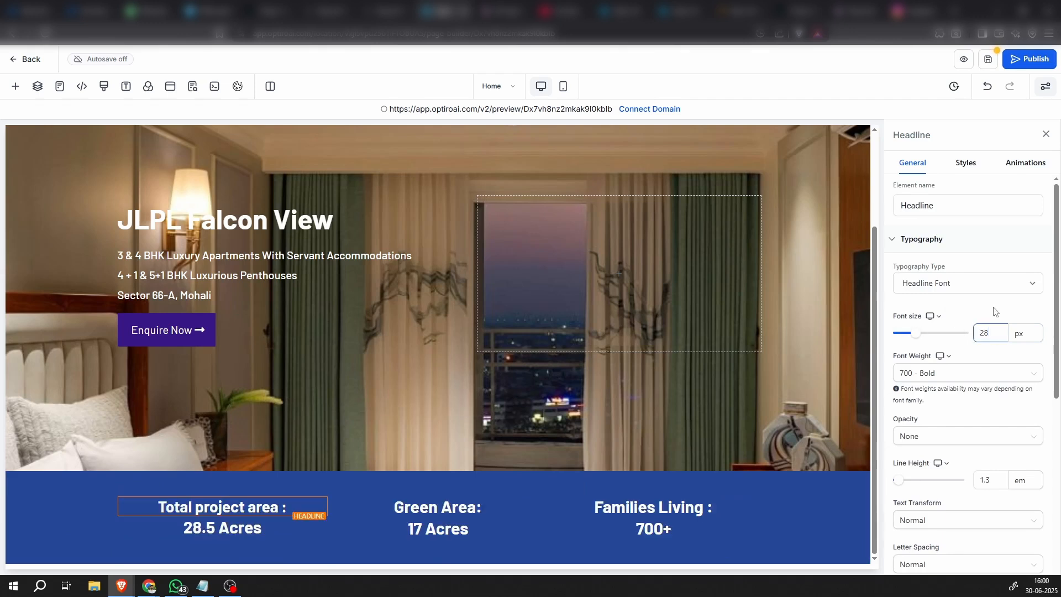
{"action": "left_click", "coordinate": [264, 528]}
{"action": "left_click_drag", "start_coordinate": [984, 331], "coordinate": [944, 338]}
{"action": "type", "text": "28"}
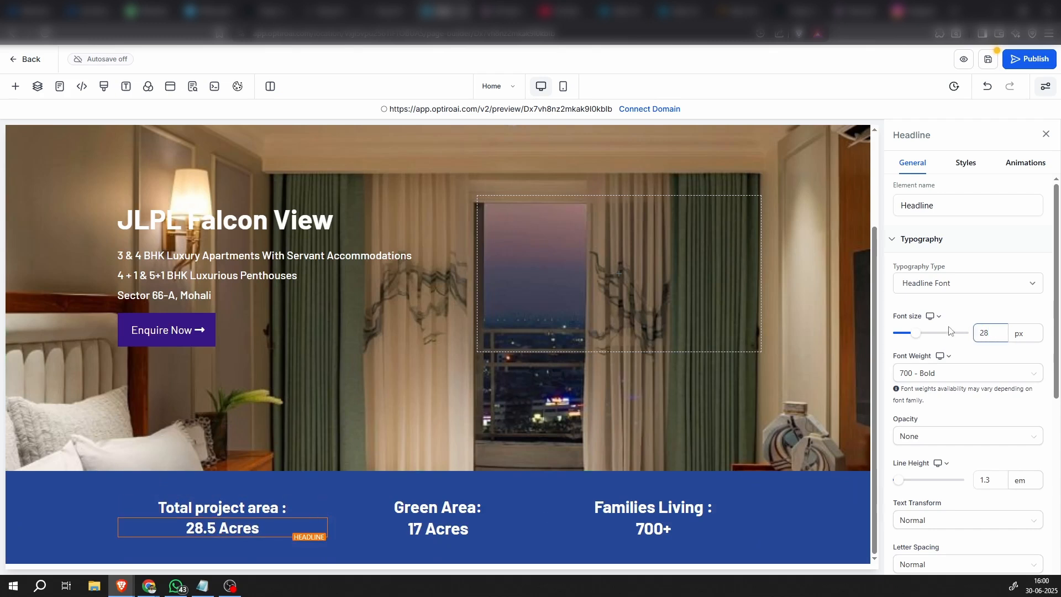
Set the font size of both headlines in the second column, "Green Area:" and "17 Acres", to 28 px
{"action": "left_click", "coordinate": [478, 512]}
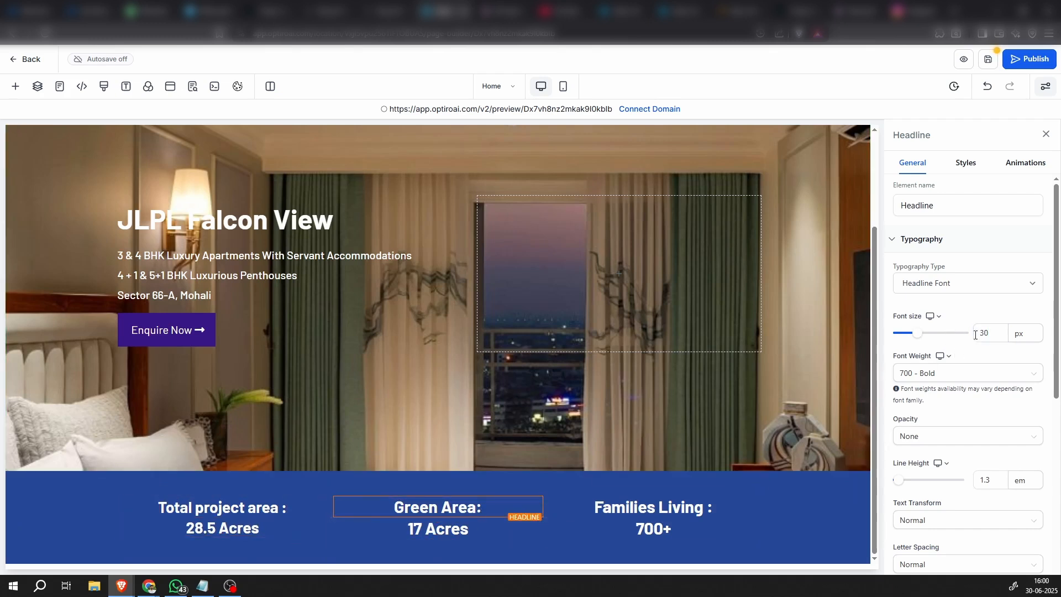
{"action": "left_click_drag", "start_coordinate": [991, 333], "coordinate": [975, 332]}
{"action": "type", "text": "8"}
{"action": "left_click", "coordinate": [460, 533]}
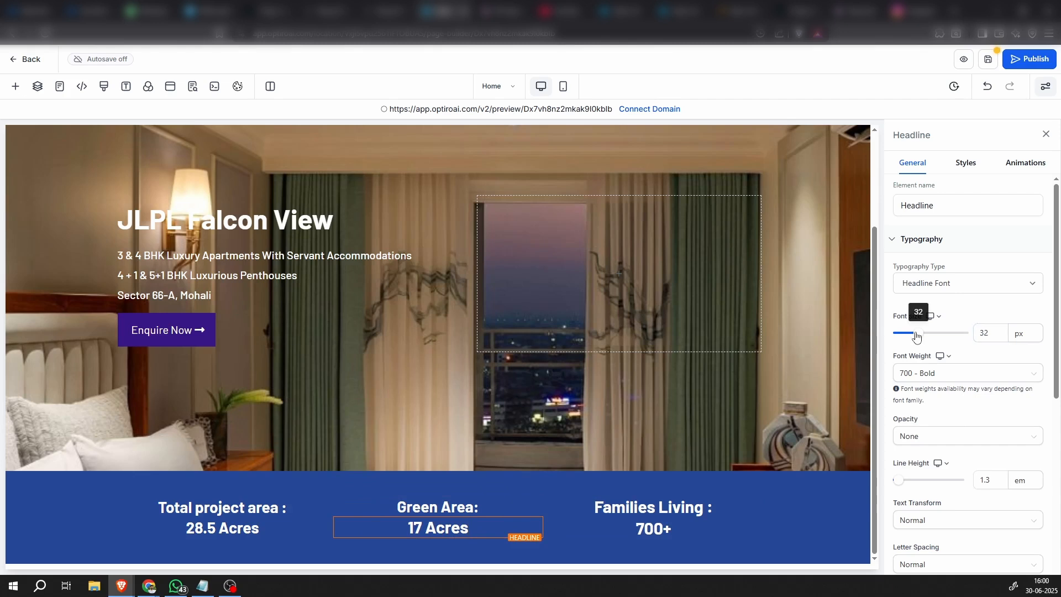
{"action": "left_click_drag", "start_coordinate": [917, 334], "coordinate": [919, 334]}
{"action": "left_click_drag", "start_coordinate": [996, 341], "coordinate": [974, 337]}
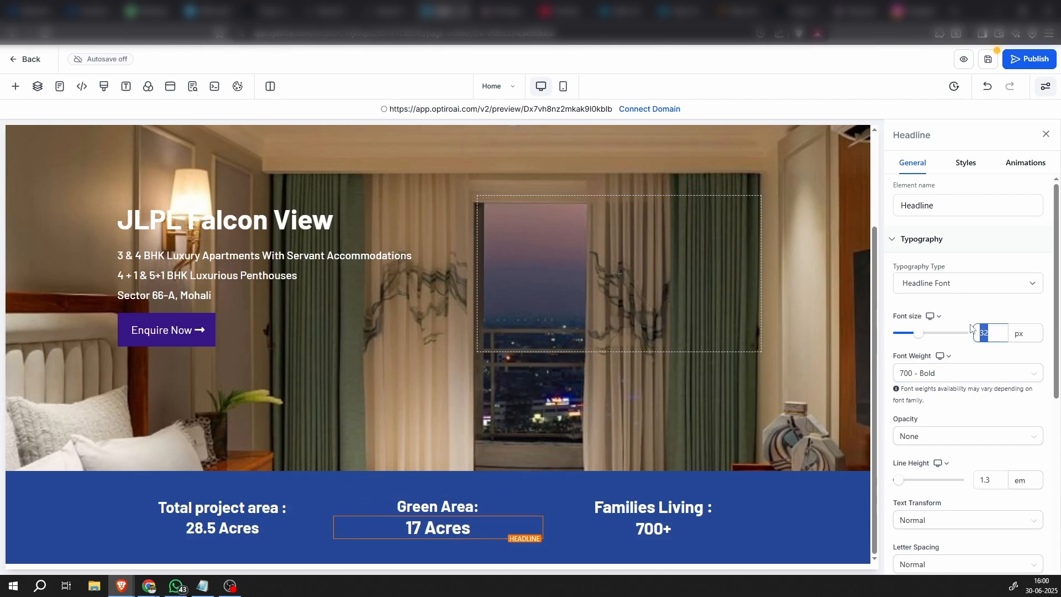
{"action": "type", "text": "28"}
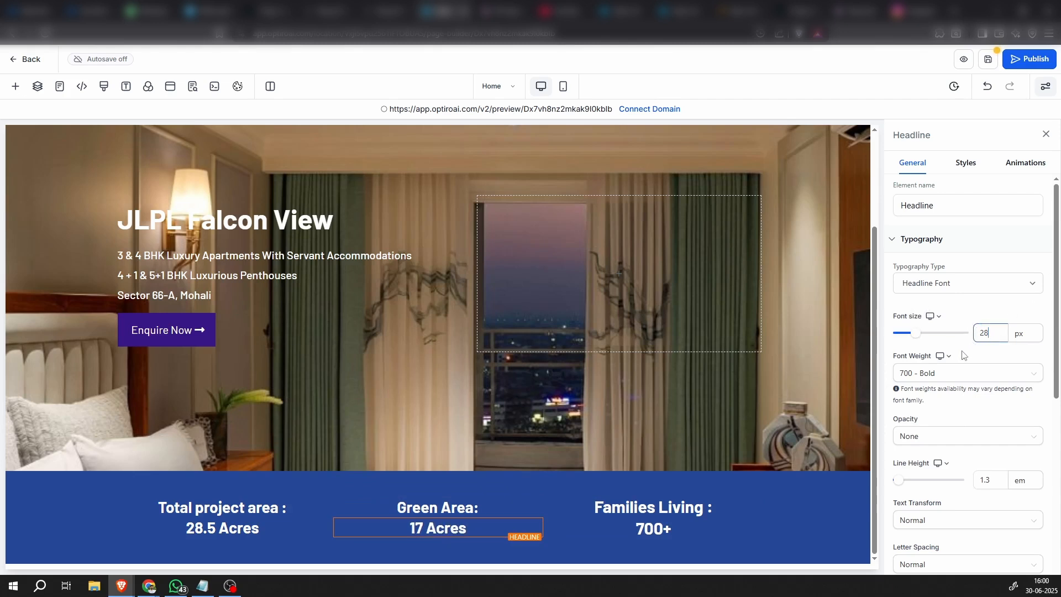
Set the font size of both headlines in the third column, "Families Living :" and "700+", to 28 px
{"action": "left_click", "coordinate": [703, 507]}
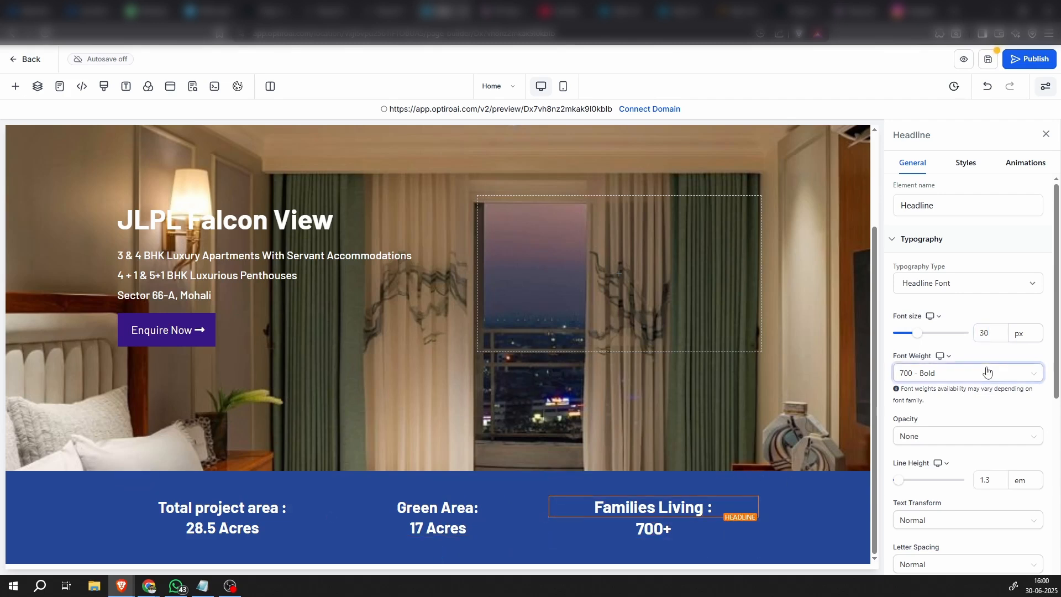
{"action": "double_click", "coordinate": [984, 332]}
{"action": "type", "text": "28"}
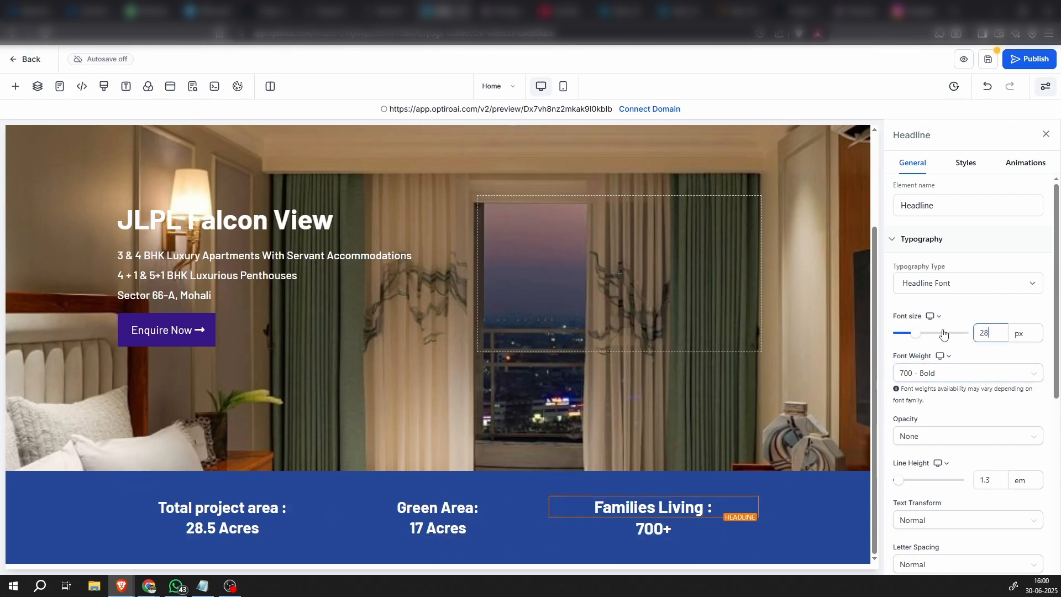
{"action": "left_click", "coordinate": [670, 529]}
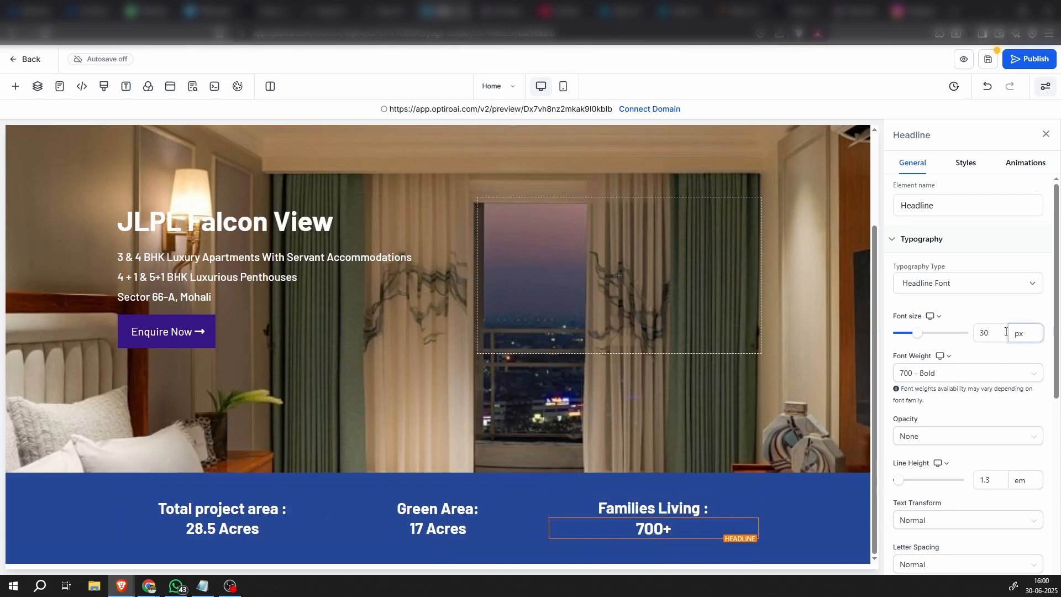
{"action": "double_click", "coordinate": [984, 333]}
{"action": "type", "text": "28"}
{"action": "left_click", "coordinate": [964, 351]}
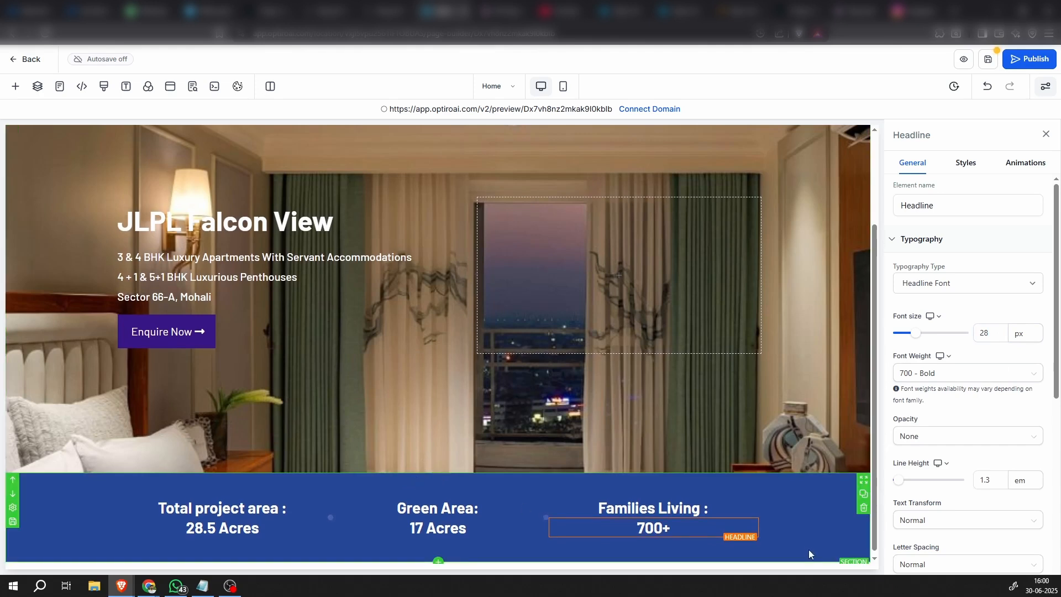
Set the top and bottom padding of the blue statistics section to 10 px each
{"action": "left_click", "coordinate": [811, 522]}
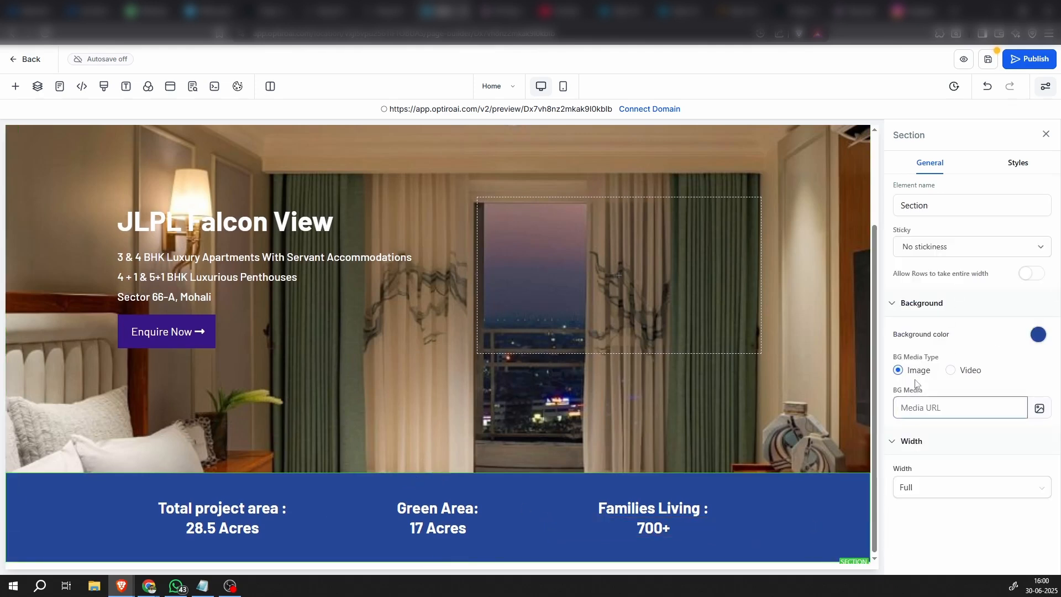
{"action": "left_click", "coordinate": [1020, 164]}
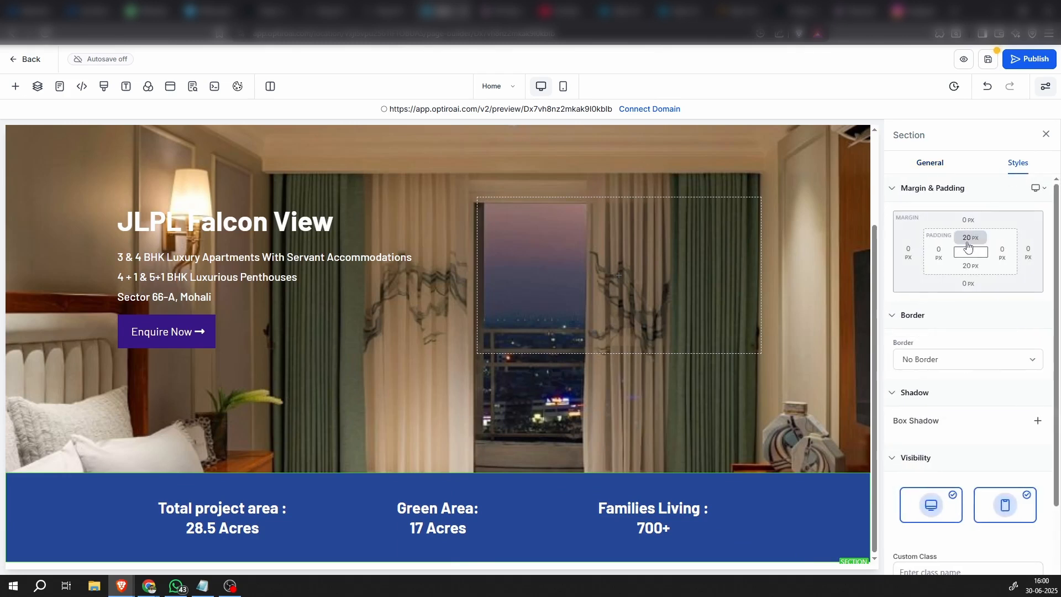
{"action": "left_click", "coordinate": [969, 237]}
{"action": "left_click", "coordinate": [952, 290]}
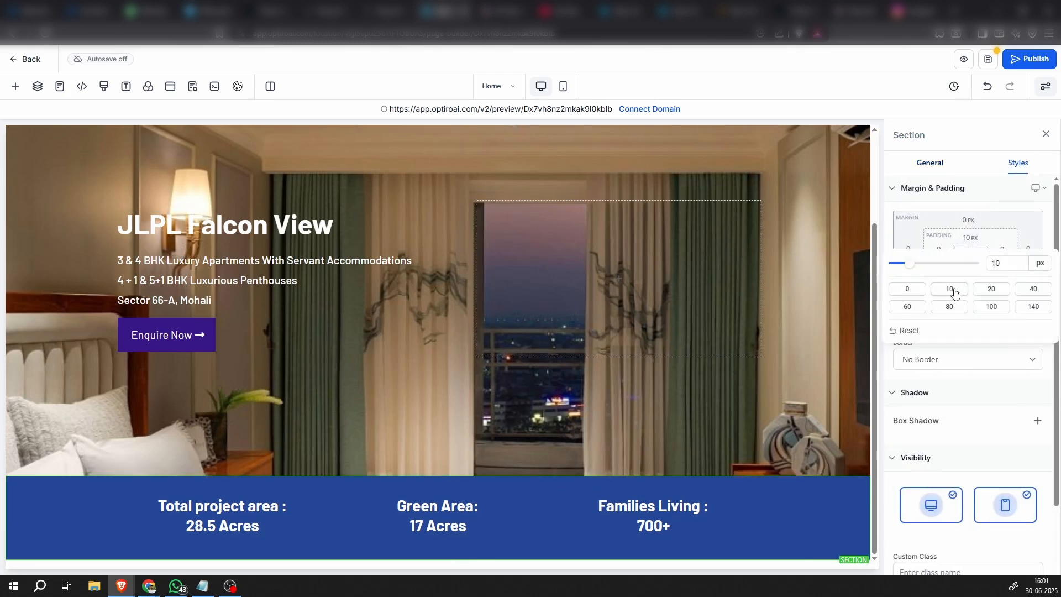
{"action": "left_click", "coordinate": [982, 206]}
{"action": "left_click", "coordinate": [970, 266]}
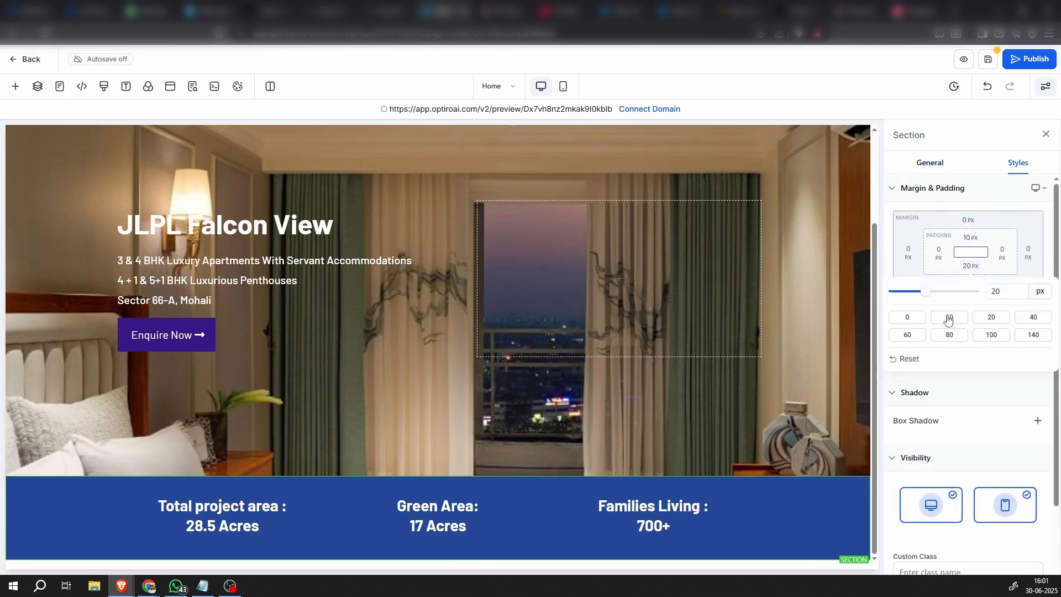
{"action": "left_click", "coordinate": [948, 318]}
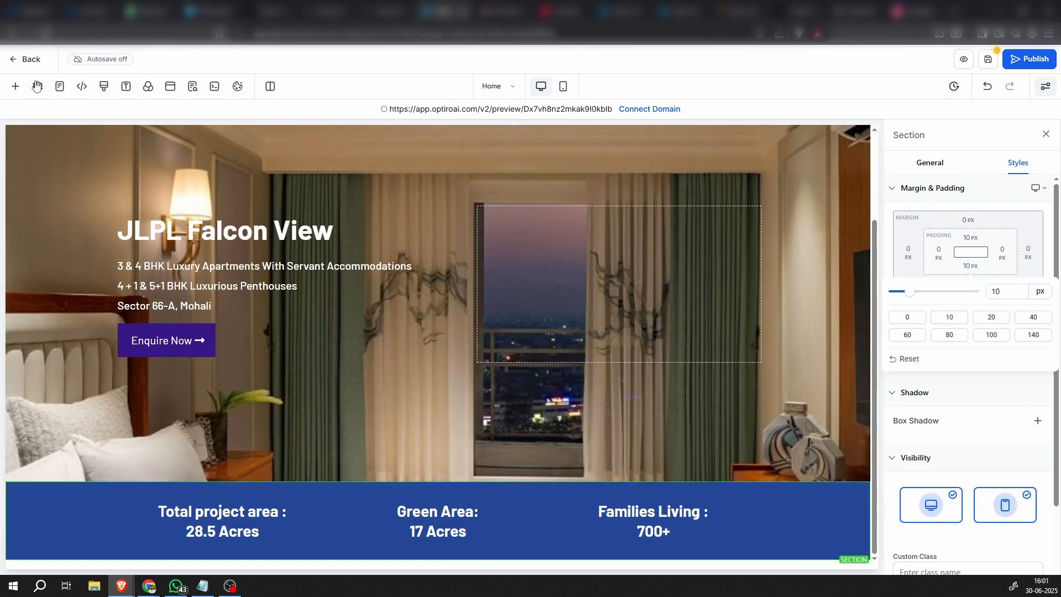
Add a full-width section below the blue statistics section and insert a 2-column row in it
{"action": "left_click", "coordinate": [17, 87]}
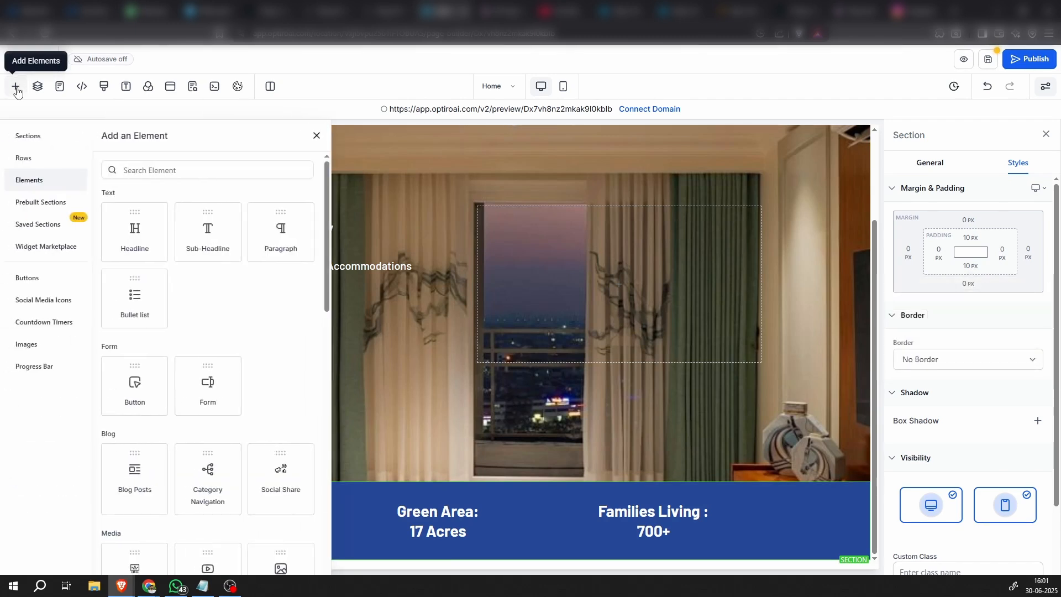
{"action": "left_click", "coordinate": [43, 142]}
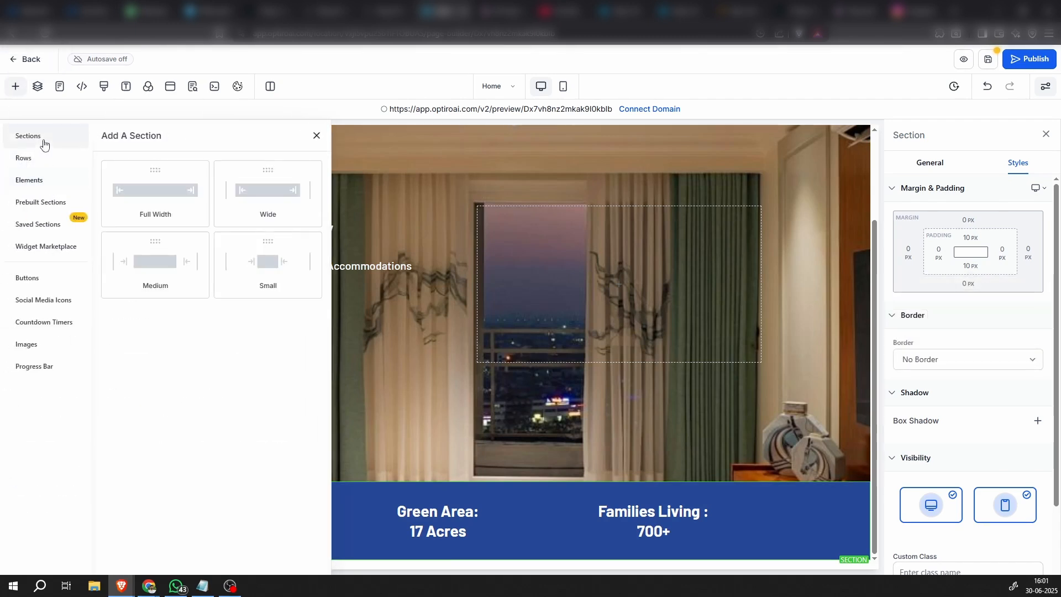
{"action": "left_click", "coordinate": [159, 198]}
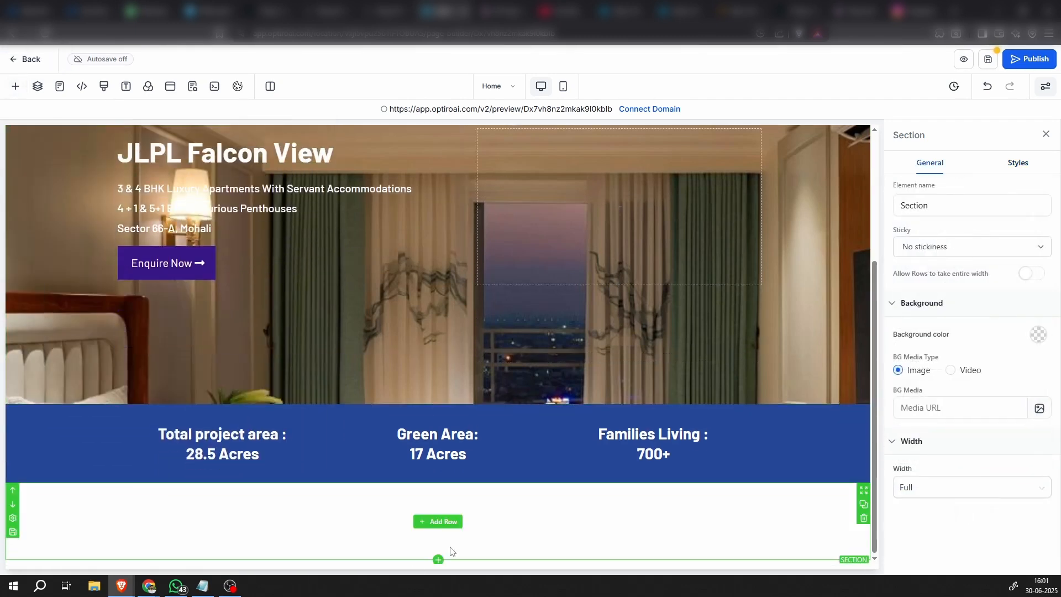
{"action": "left_click", "coordinate": [444, 522]}
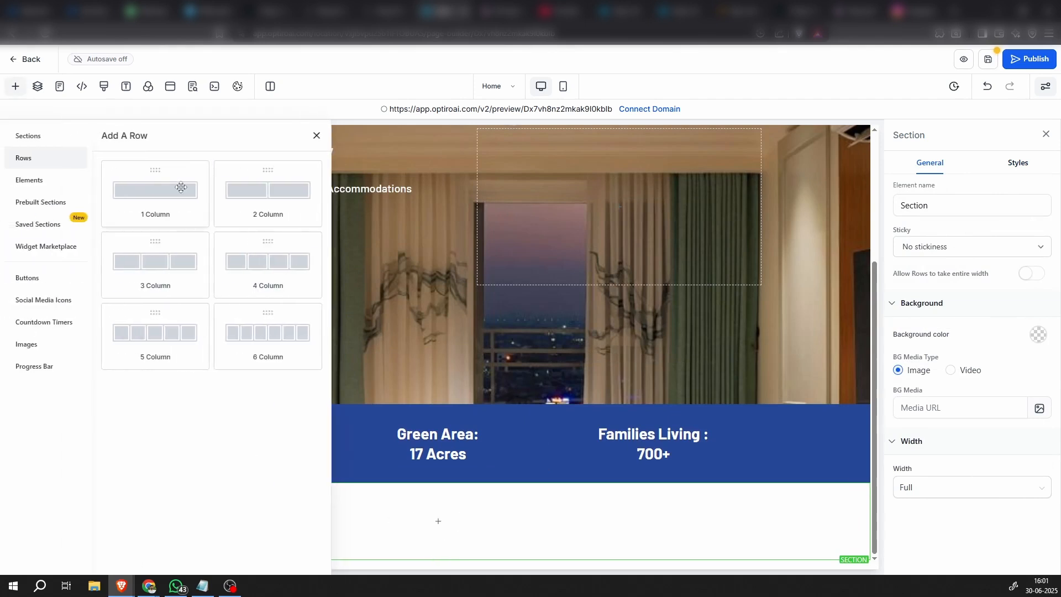
{"action": "left_click", "coordinate": [279, 193]}
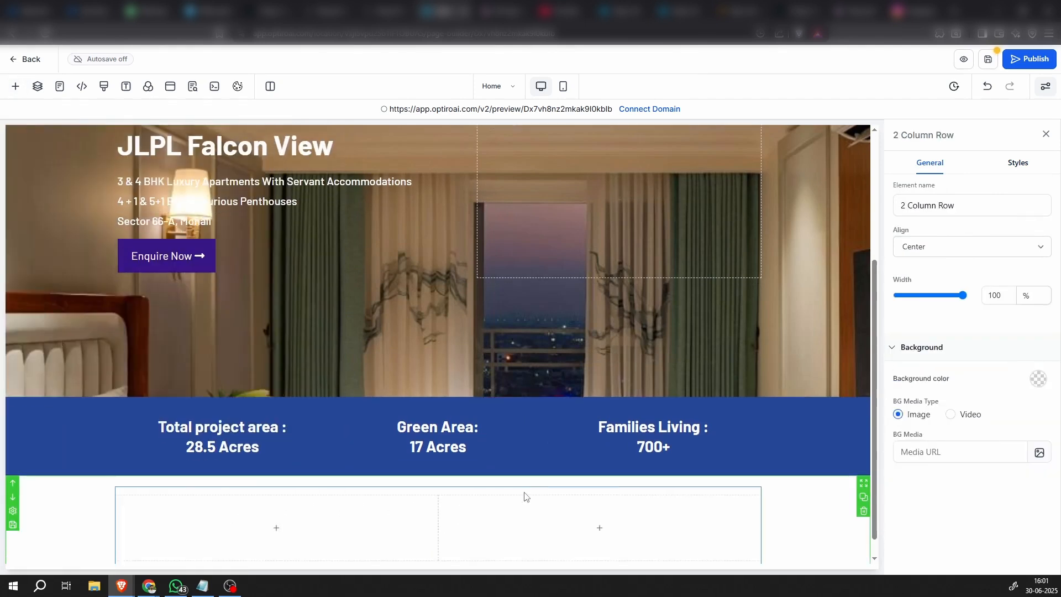
{"action": "scroll", "coordinate": [524, 495], "scroll_direction": "down", "scroll_amount": 1}
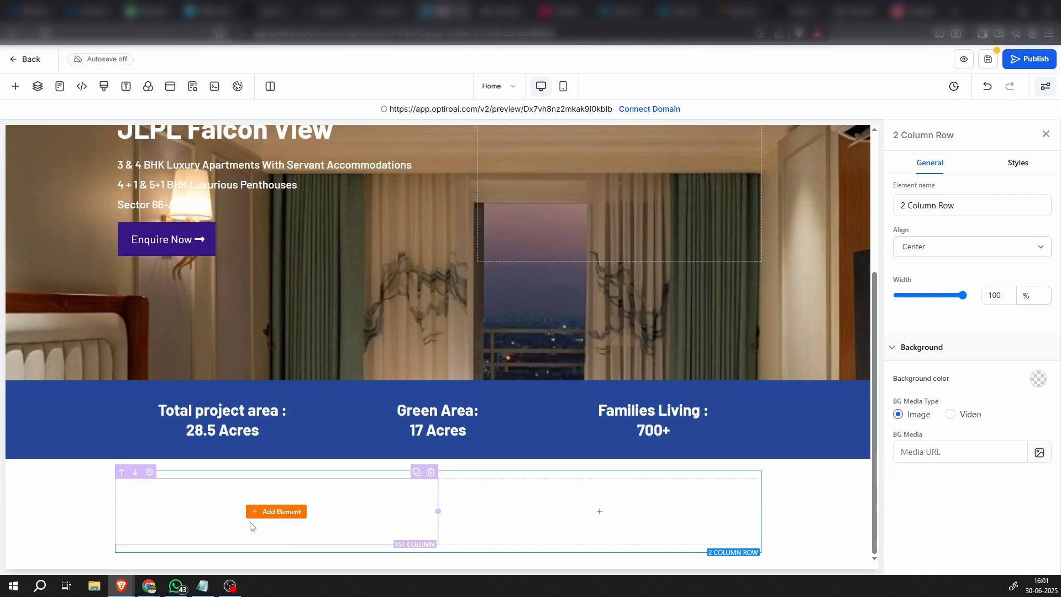
Add a headline reading "Falcon View" to the first column of the new row and left-align it
{"action": "left_click", "coordinate": [279, 513]}
{"action": "left_click", "coordinate": [137, 249]}
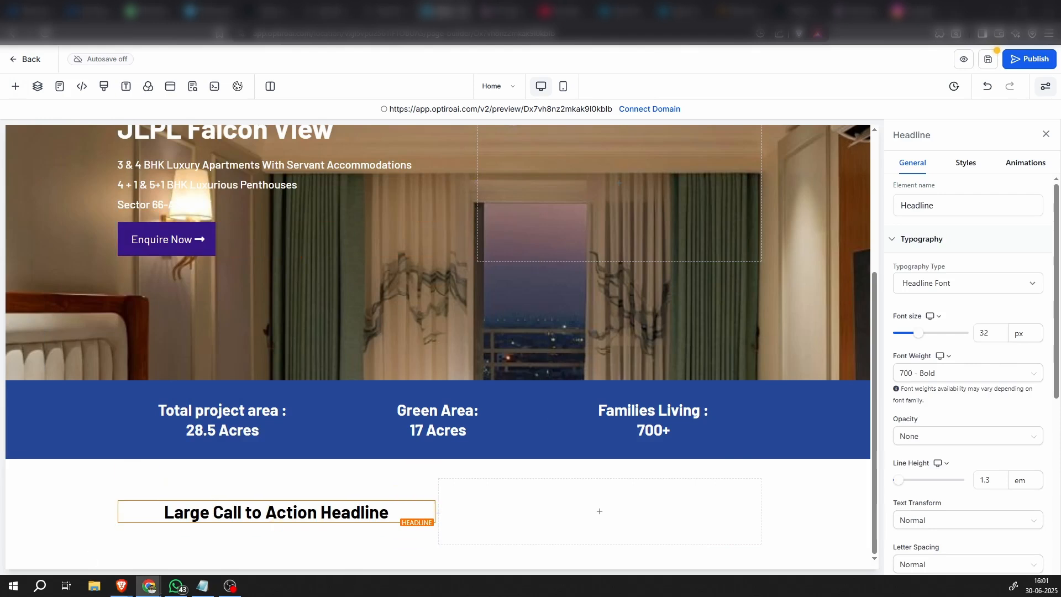
{"action": "double_click", "coordinate": [319, 517]}
{"action": "type", "text": "Falcon View"}
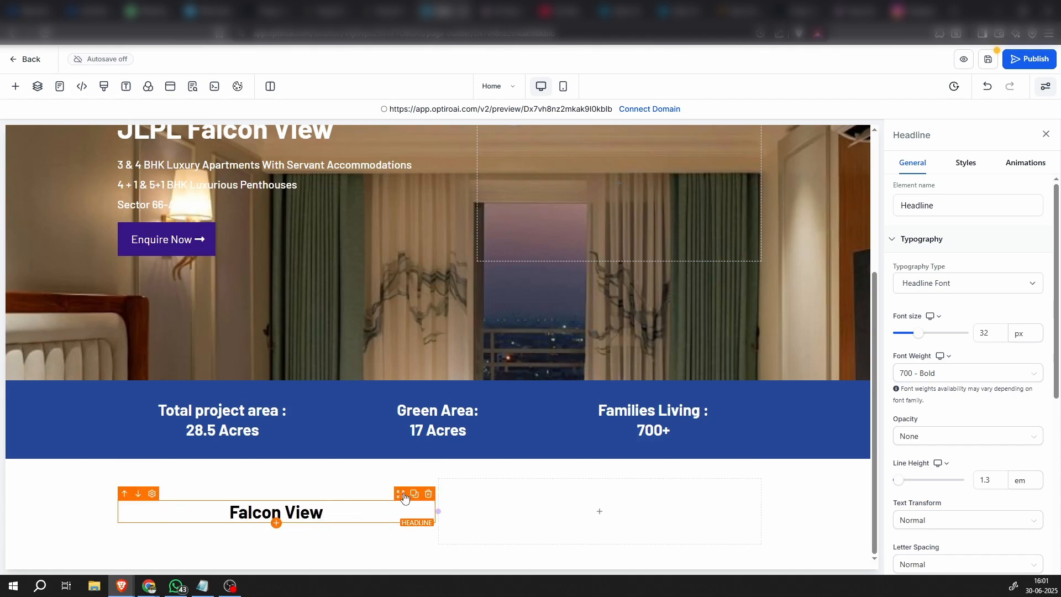
{"action": "scroll", "coordinate": [939, 310], "scroll_direction": "down", "scroll_amount": 4}
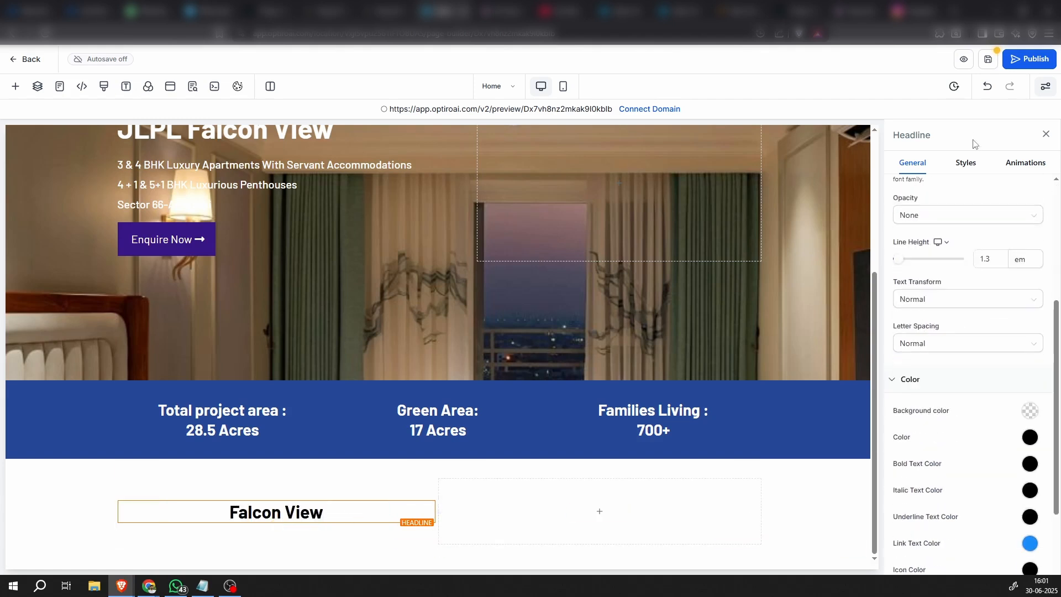
{"action": "left_click", "coordinate": [967, 164]}
{"action": "left_click", "coordinate": [912, 443]}
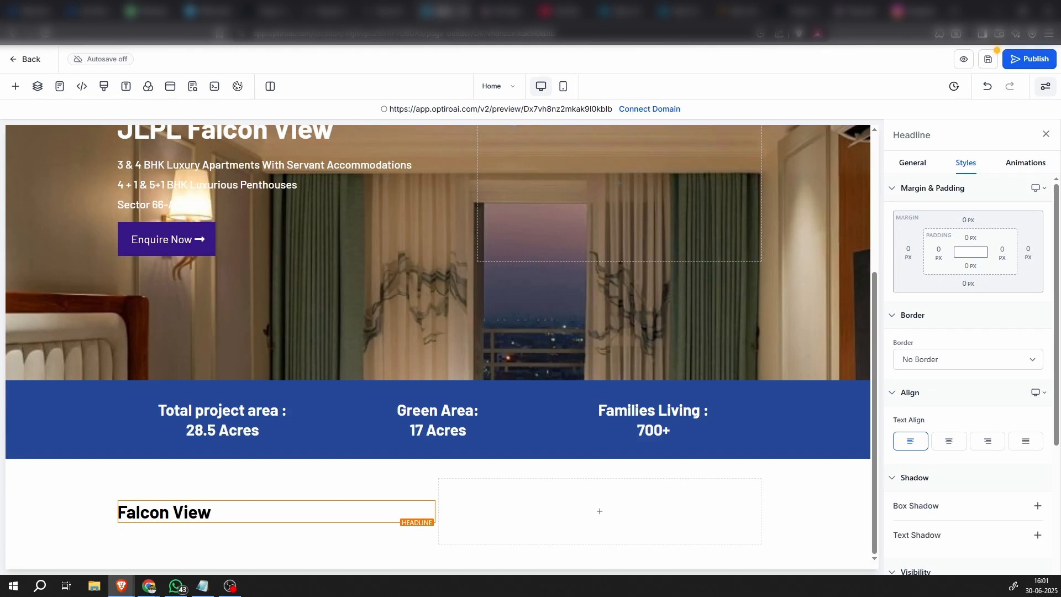
Add a paragraph below the "Falcon View" headline and replace its placeholder with the copied text starting "Apartments with the best views JLPL Group"
{"action": "key", "text": "alt+Tab"}
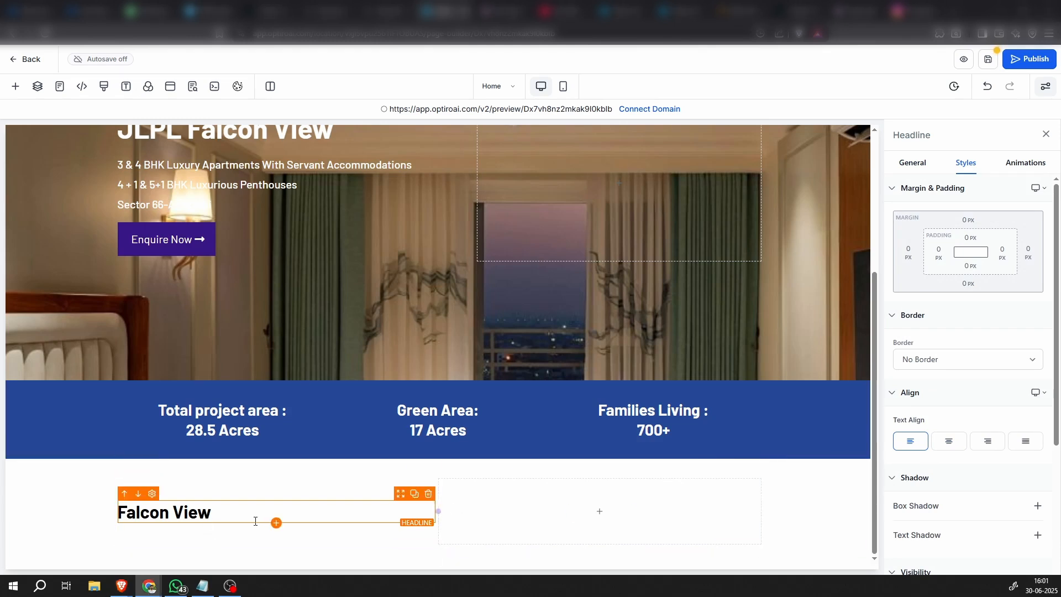
{"action": "left_click", "coordinate": [277, 522]}
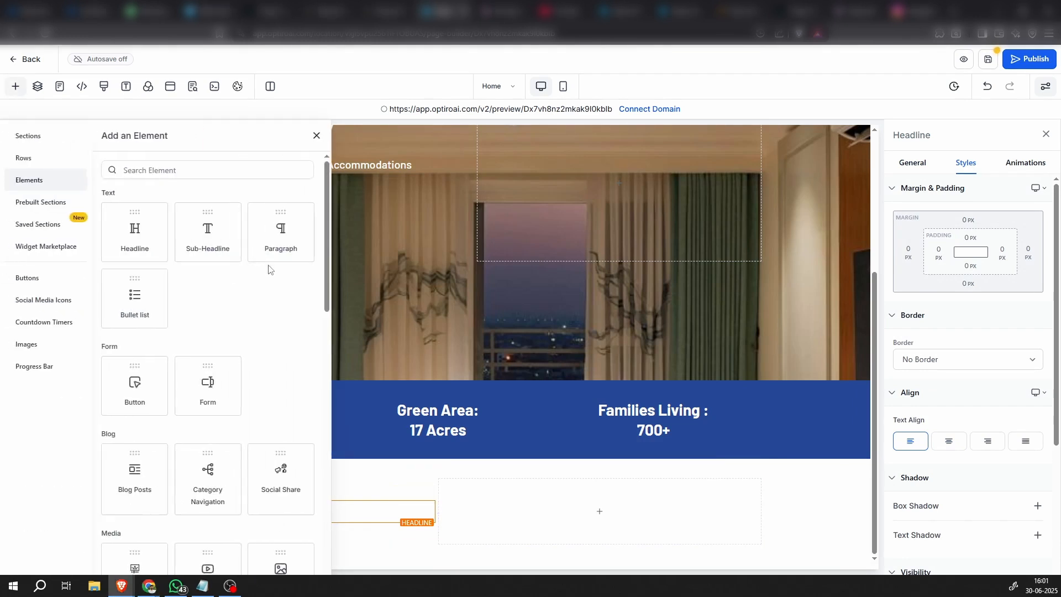
{"action": "left_click", "coordinate": [282, 235]}
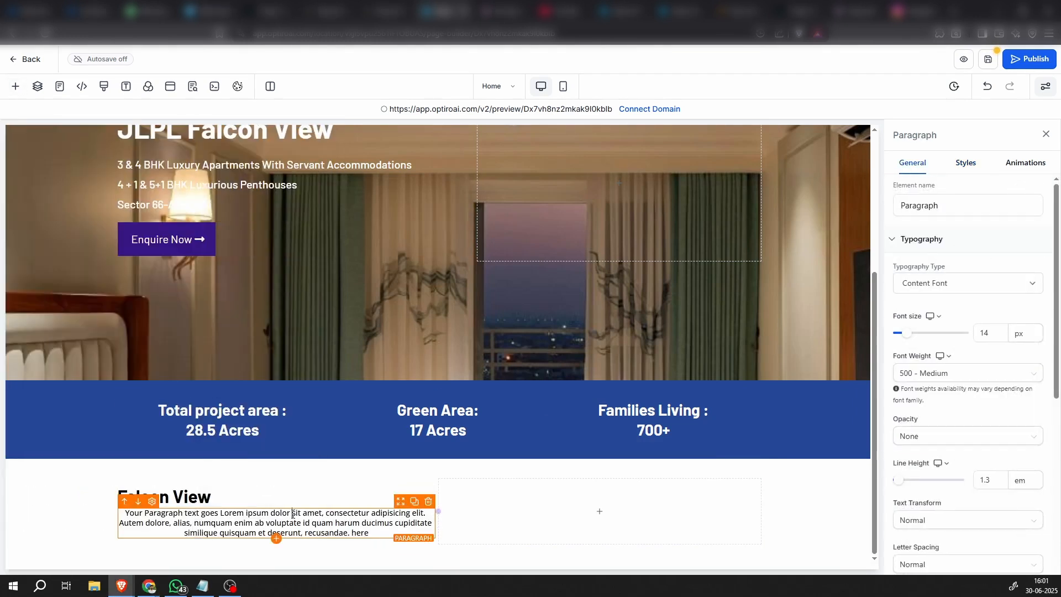
{"action": "triple_click", "coordinate": [292, 514]}
{"action": "type", "text": "Apartments with the best views JLPL Group proudly presents the super mega mixed-use integrated industrial park project, featuring the luxurious Falcon View residential component. Spanning an impressive 28.6 acres, this project offers the best 3 & 4 BHK luxury apartments with servant accommodation, as well as best 4 & 5 BHK luxury penthouses with servant accommodation in Mohali."}
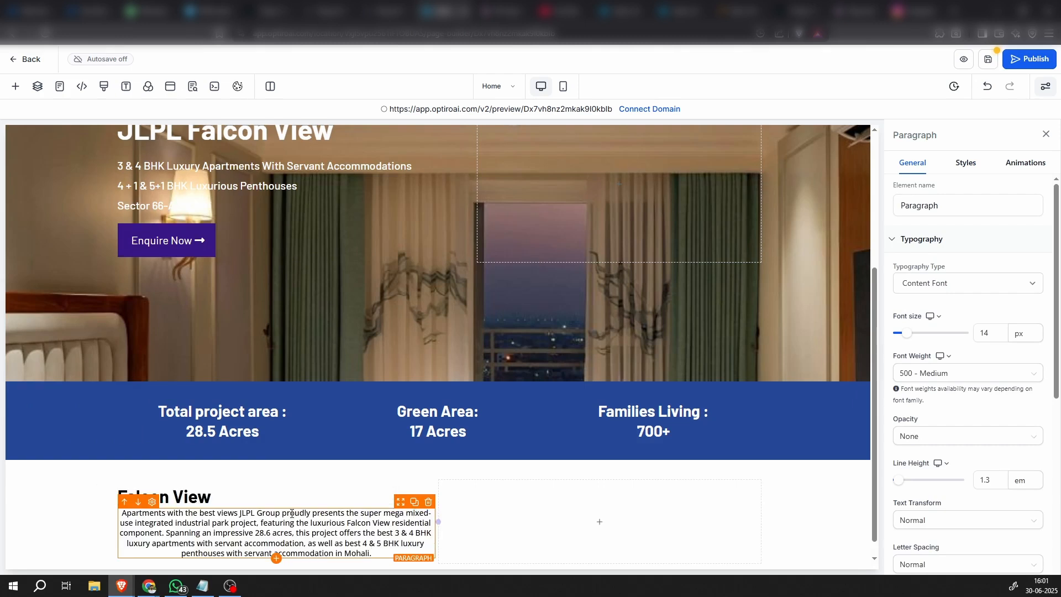
Left-align the text of the paragraph below the "Falcon View" headline
{"action": "left_click", "coordinate": [359, 494]}
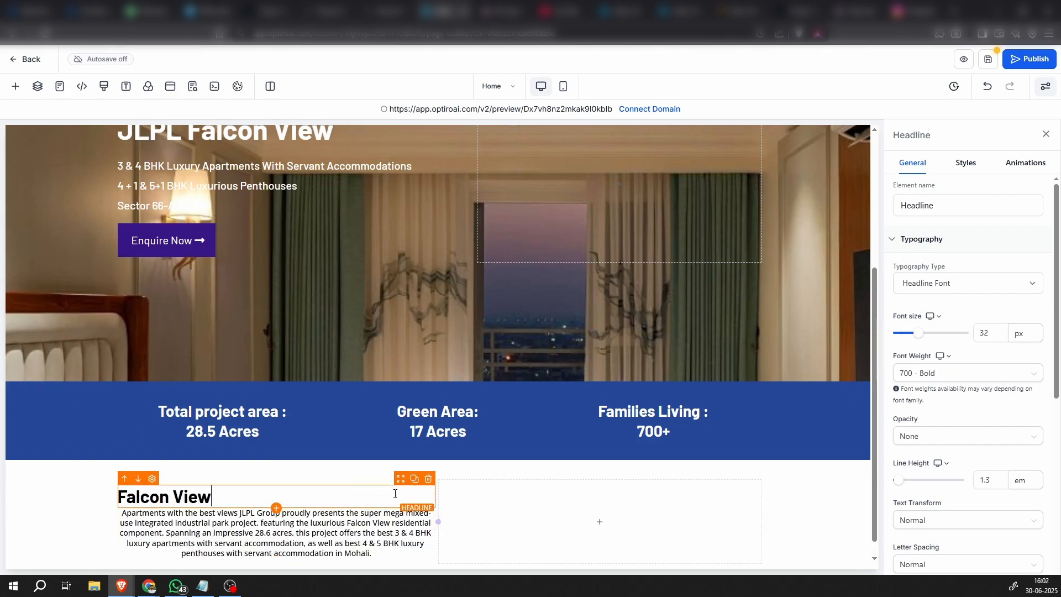
{"action": "left_click", "coordinate": [404, 512]}
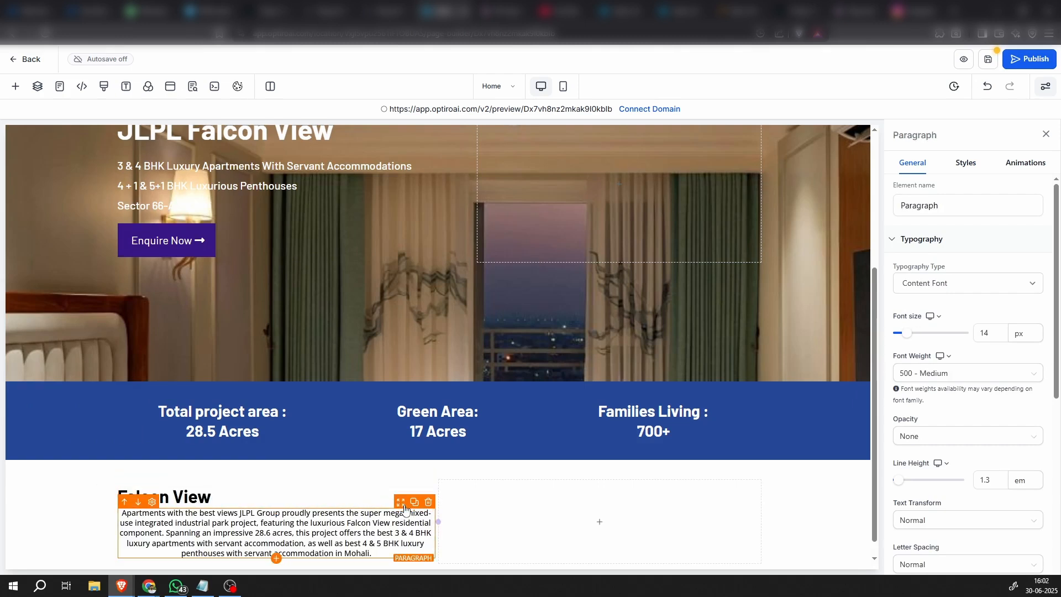
{"action": "left_click", "coordinate": [973, 166]}
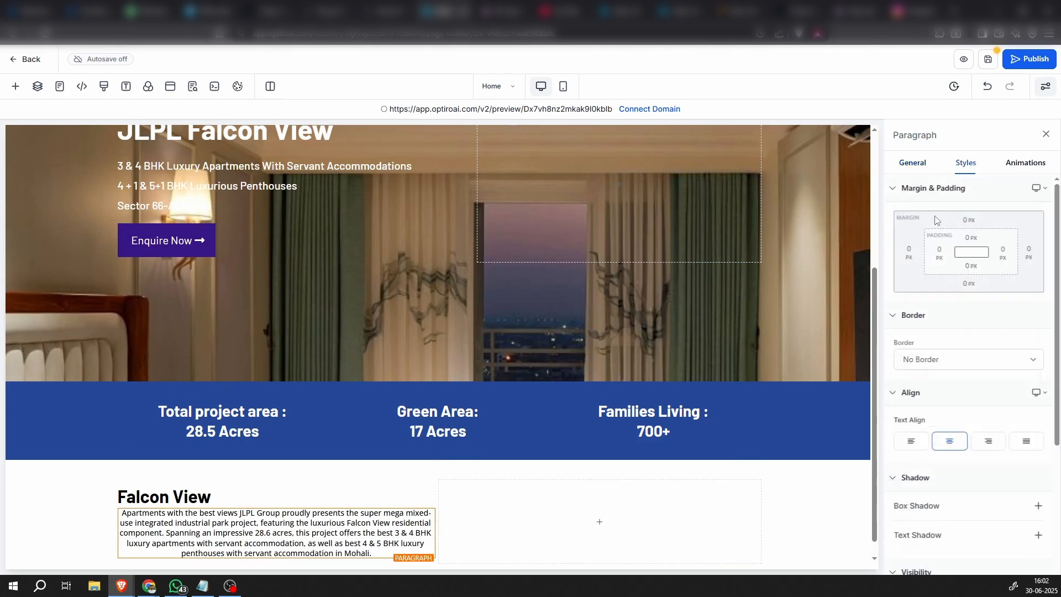
{"action": "left_click", "coordinate": [921, 447]}
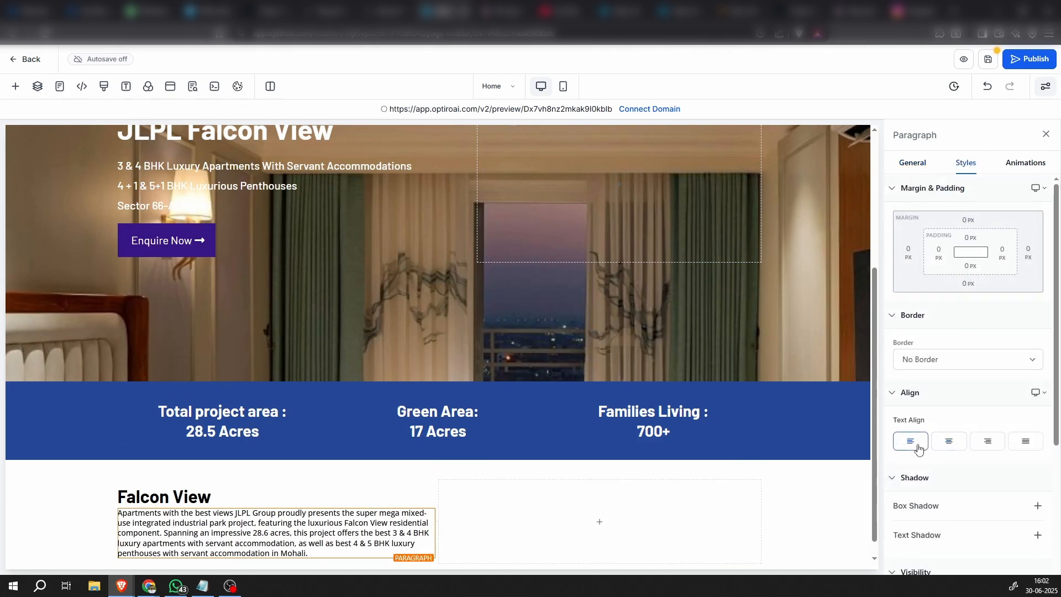
Set the bottom padding of the "Falcon View" headline to 20 px
{"action": "left_click", "coordinate": [288, 497]}
{"action": "left_click", "coordinate": [972, 266]}
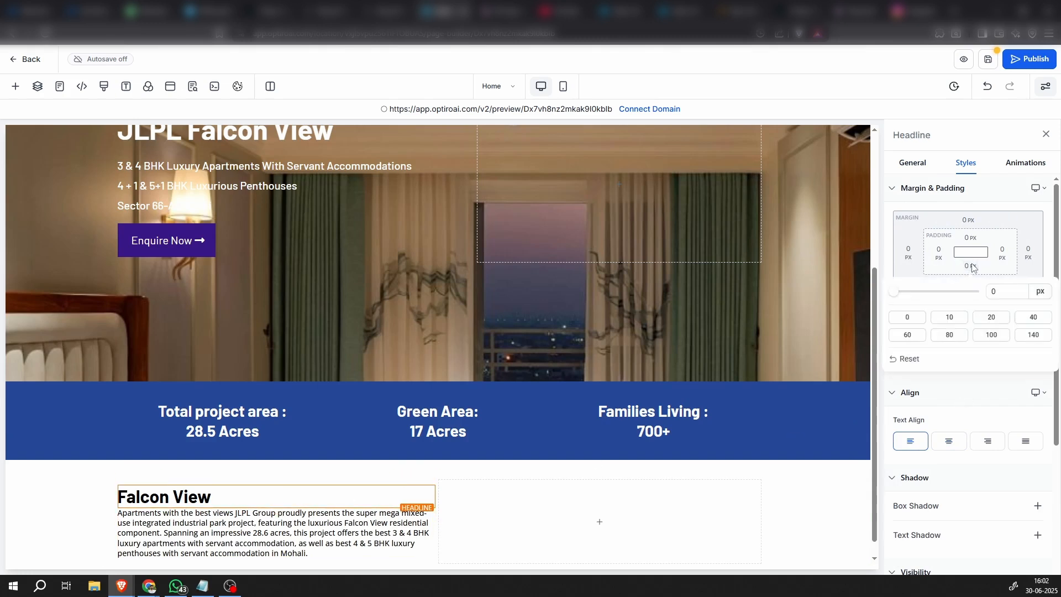
{"action": "left_click", "coordinate": [970, 266]}
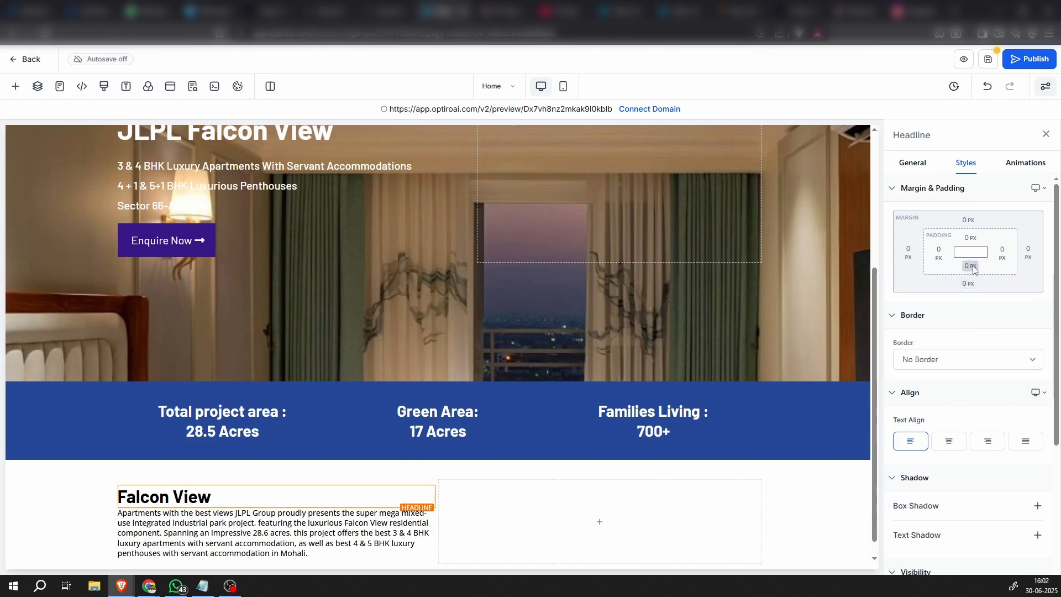
{"action": "left_click", "coordinate": [970, 266]}
{"action": "left_click", "coordinate": [1003, 319]}
{"action": "scroll", "coordinate": [83, 498], "scroll_direction": "down", "scroll_amount": 1}
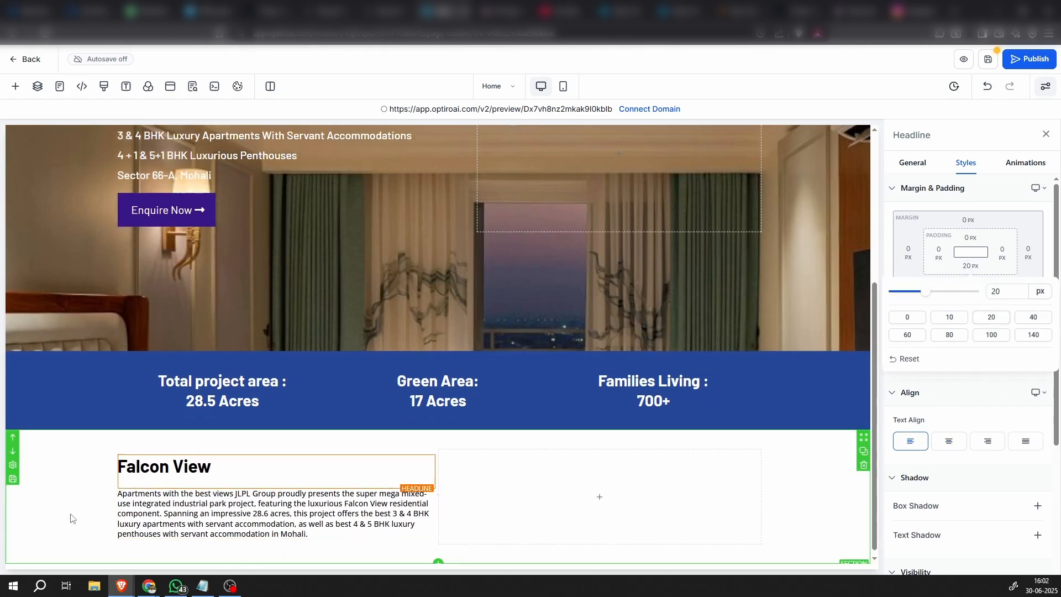
{"action": "left_click", "coordinate": [68, 516]}
Set the line height of the paragraph below the "Falcon View" headline to 2 em
{"action": "left_click", "coordinate": [343, 507]}
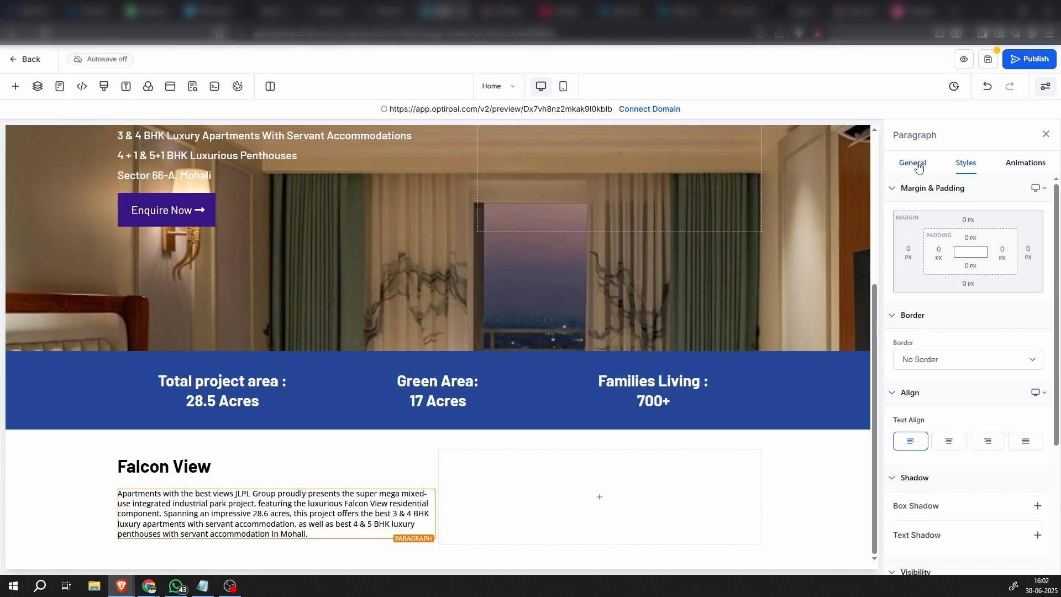
{"action": "scroll", "coordinate": [934, 342], "scroll_direction": "down", "scroll_amount": 3}
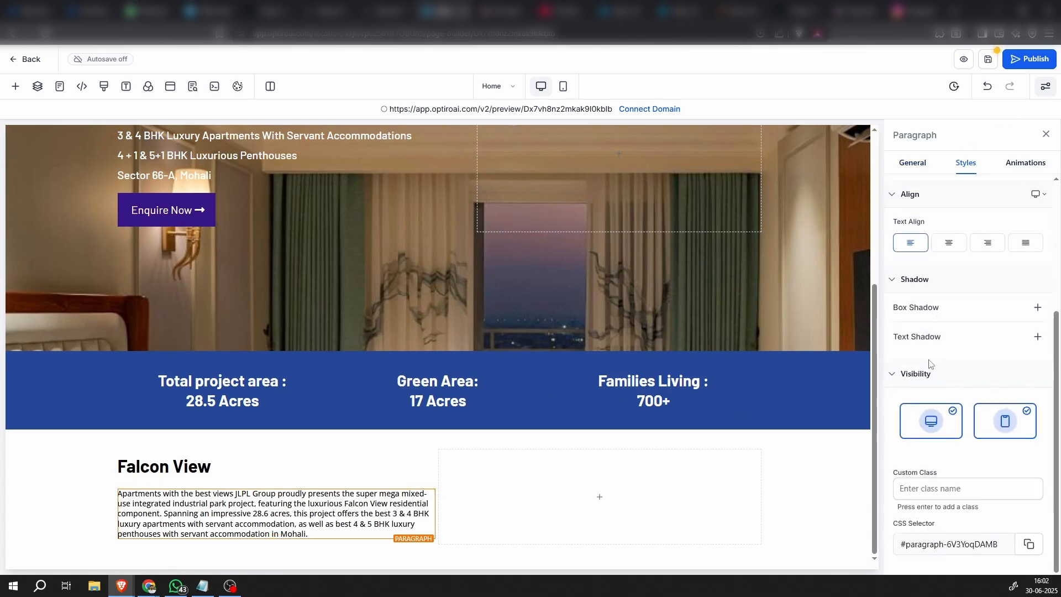
{"action": "left_click", "coordinate": [906, 166]}
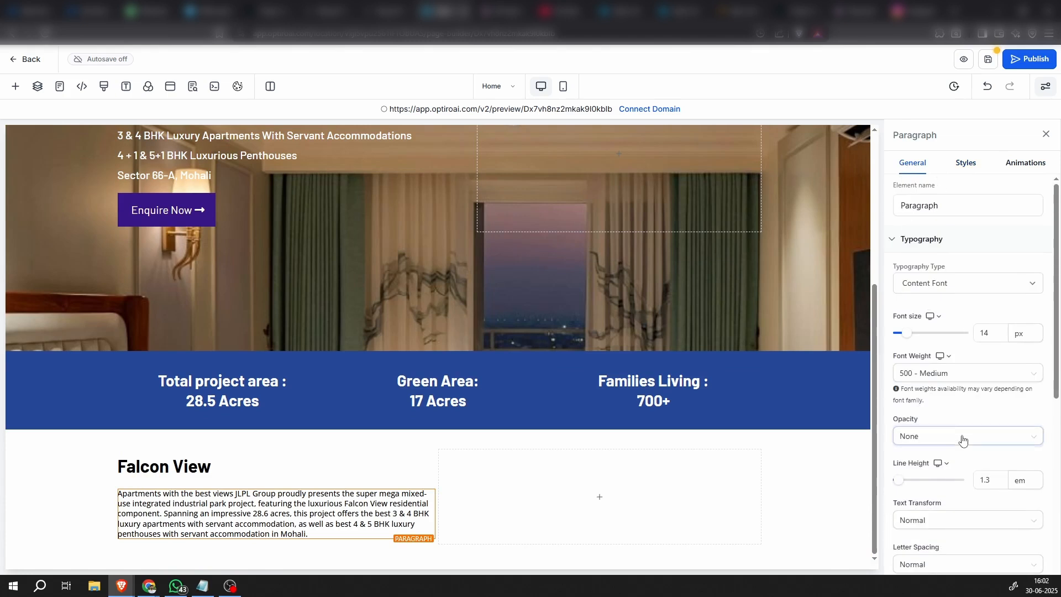
{"action": "scroll", "coordinate": [960, 439], "scroll_direction": "down", "scroll_amount": 3}
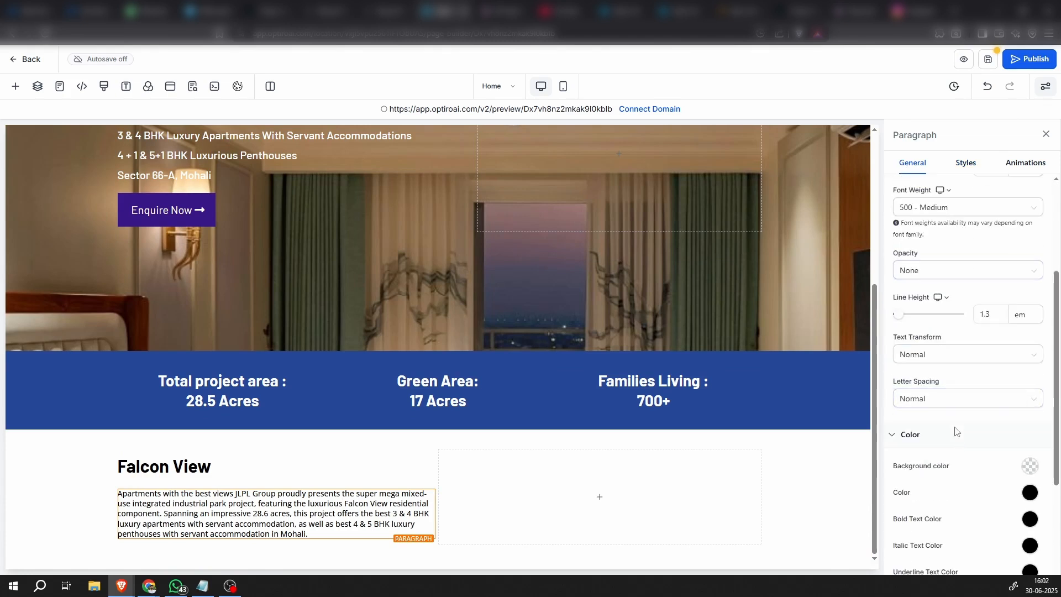
{"action": "mouse_move", "coordinate": [989, 319]}
{"action": "left_mouse_down"}
{"action": "mouse_move", "coordinate": [977, 314]}
{"action": "mouse_move", "coordinate": [991, 316]}
{"action": "left_mouse_up"}
{"action": "left_click", "coordinate": [986, 314]}
{"action": "left_click", "coordinate": [987, 314]}
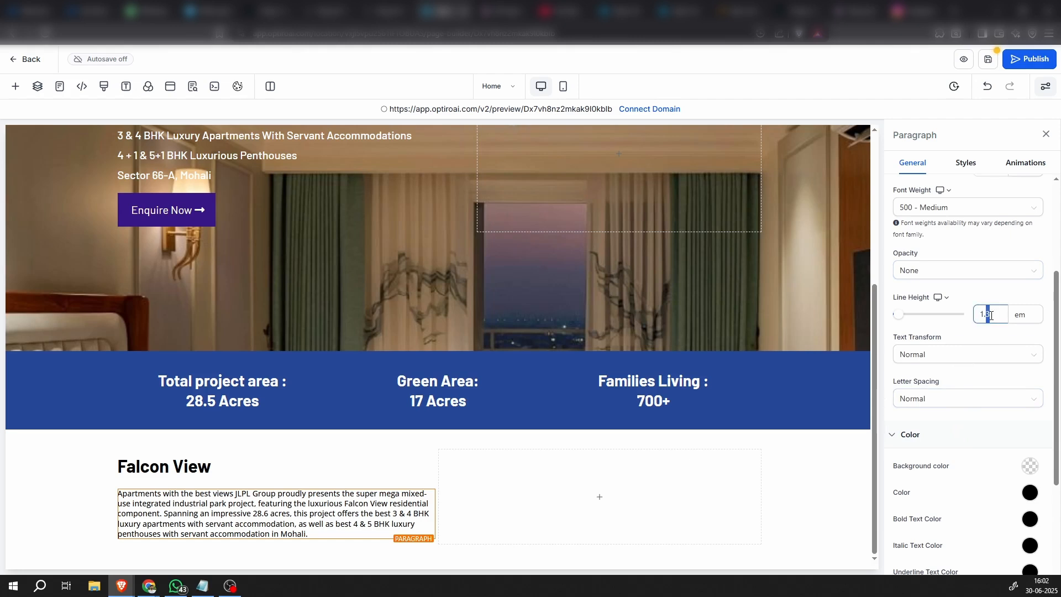
{"action": "left_click", "coordinate": [1003, 334]}
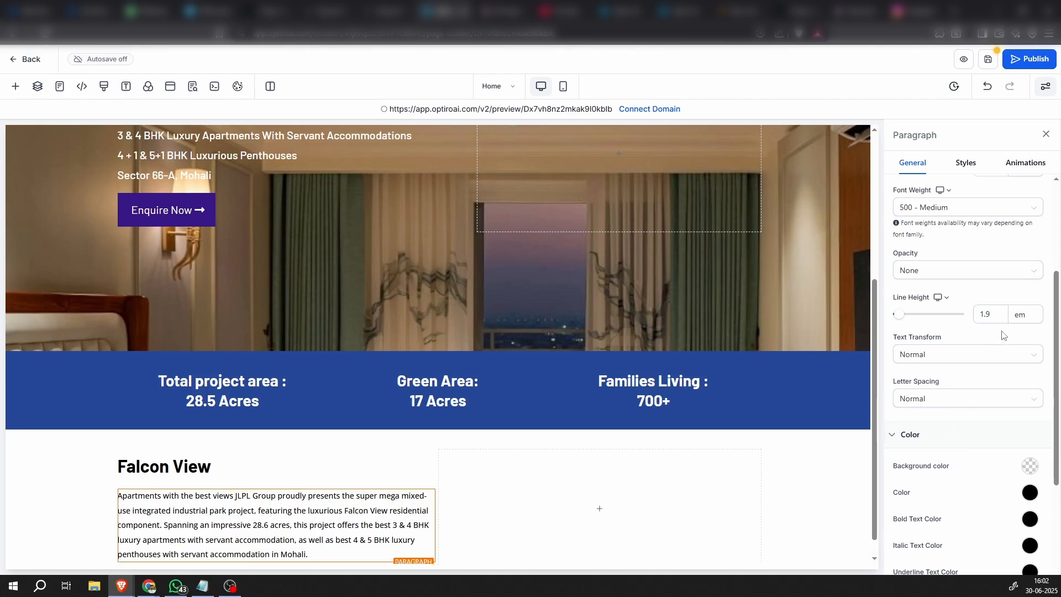
{"action": "left_click_drag", "start_coordinate": [1000, 314], "coordinate": [963, 319]}
{"action": "type", "text": "2"}
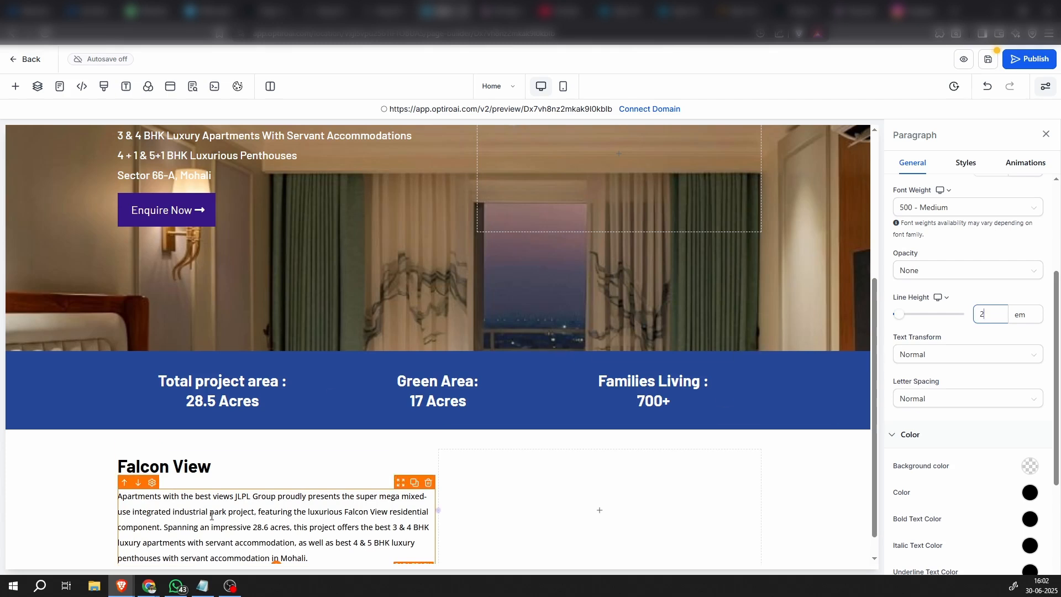
{"action": "scroll", "coordinate": [308, 501], "scroll_direction": "down", "scroll_amount": 1}
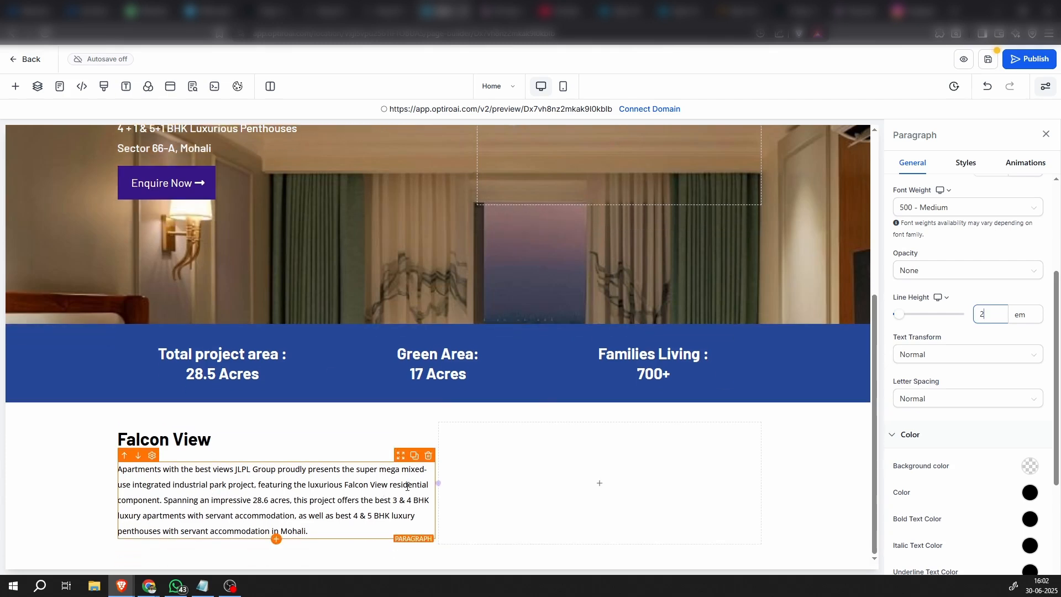
{"action": "scroll", "coordinate": [979, 374], "scroll_direction": "up", "scroll_amount": 1}
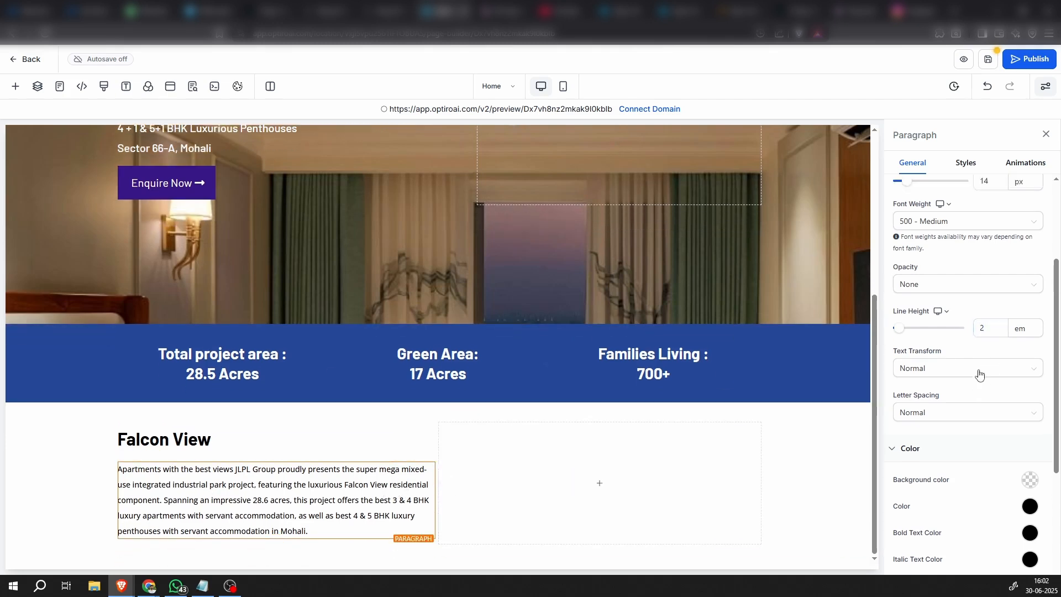
Try font sizes of 18 px and 15 px on the paragraph below the "Falcon View" headline
{"action": "scroll", "coordinate": [978, 374], "scroll_direction": "up", "scroll_amount": 3}
{"action": "left_click", "coordinate": [989, 333]}
{"action": "key", "text": "BackSpace"}
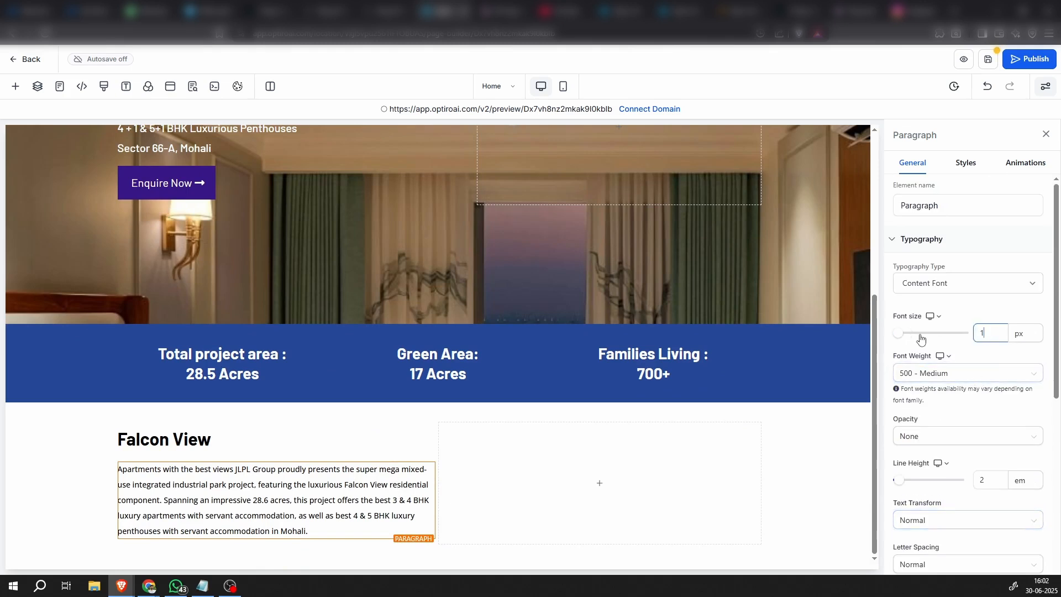
{"action": "type", "text": "8"}
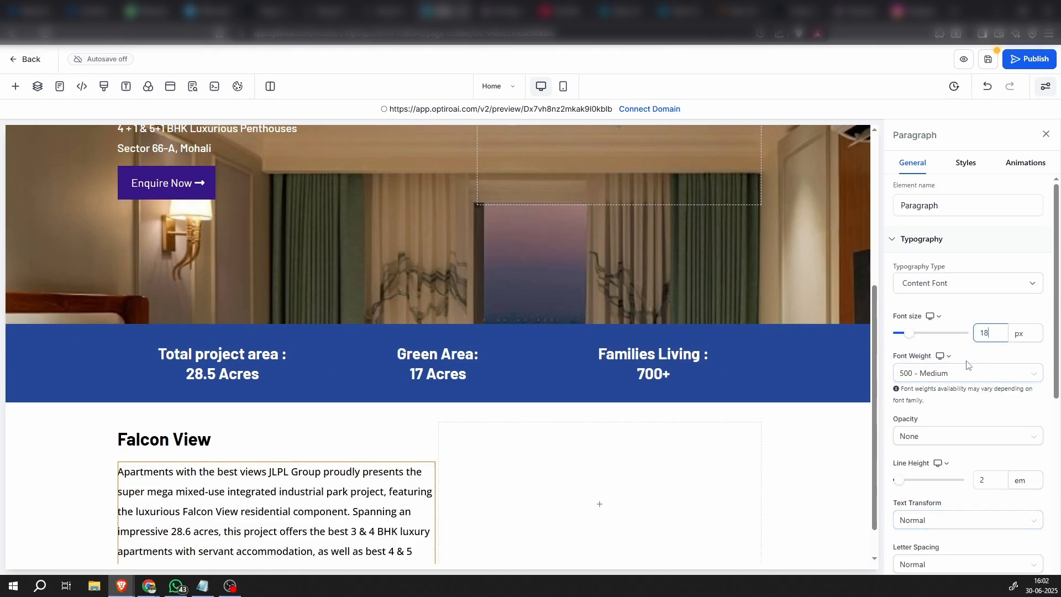
{"action": "left_click_drag", "start_coordinate": [991, 337], "coordinate": [958, 342]}
{"action": "type", "text": "15"}
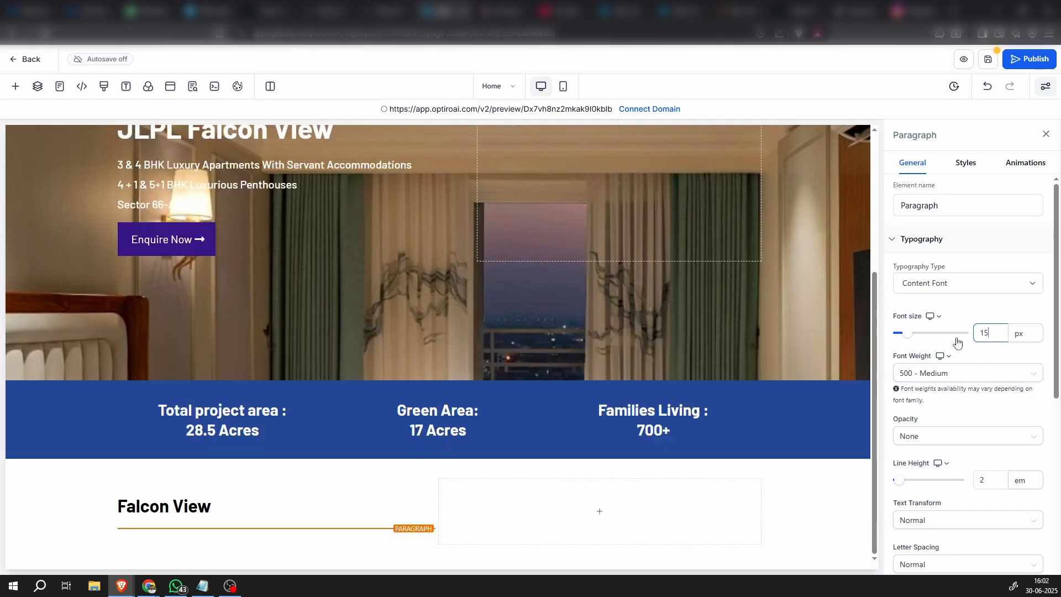
{"action": "scroll", "coordinate": [722, 410], "scroll_direction": "down", "scroll_amount": 1}
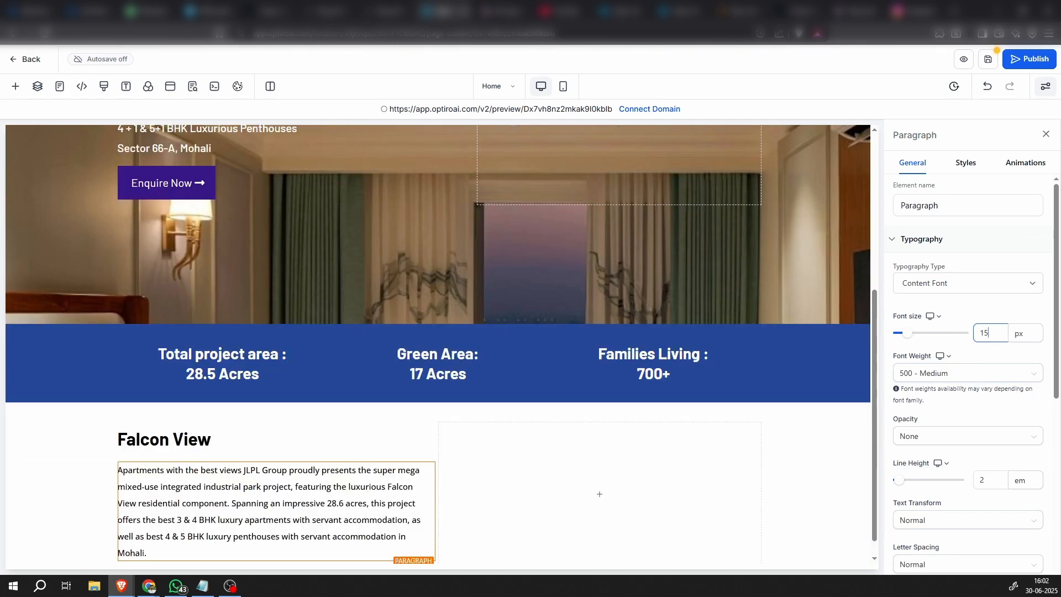
{"action": "key", "text": "alt+Tab"}
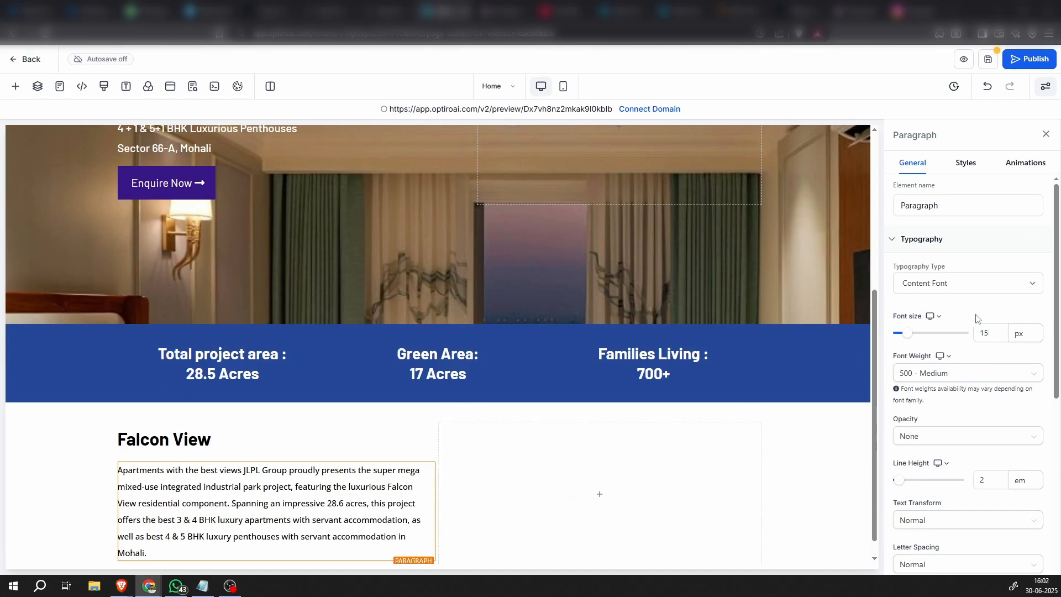
Set the font size of the paragraph below the "Falcon View" headline to 16 px
{"action": "double_click", "coordinate": [981, 336]}
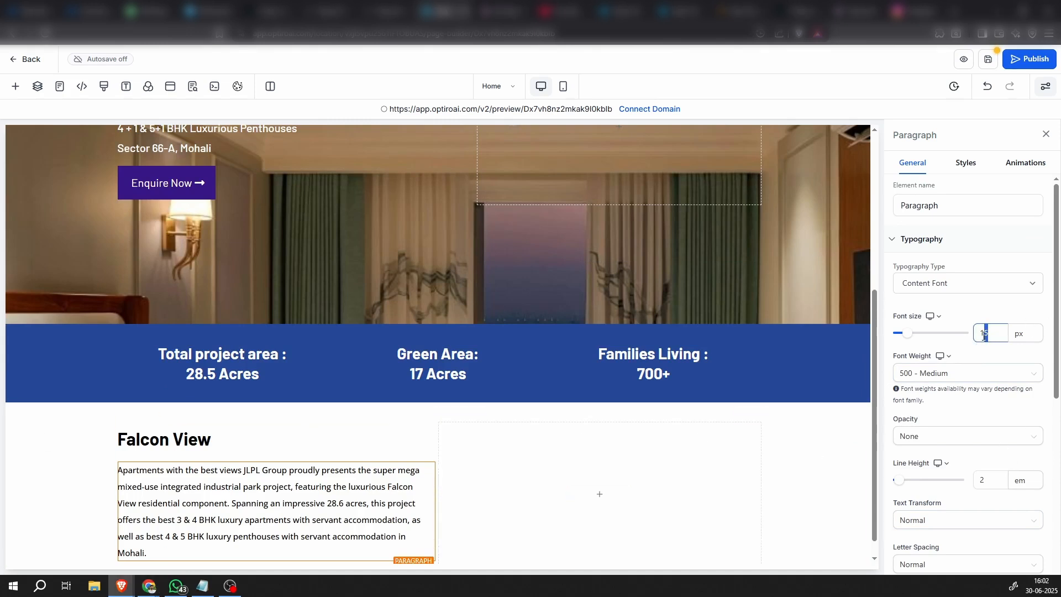
{"action": "type", "text": "16"}
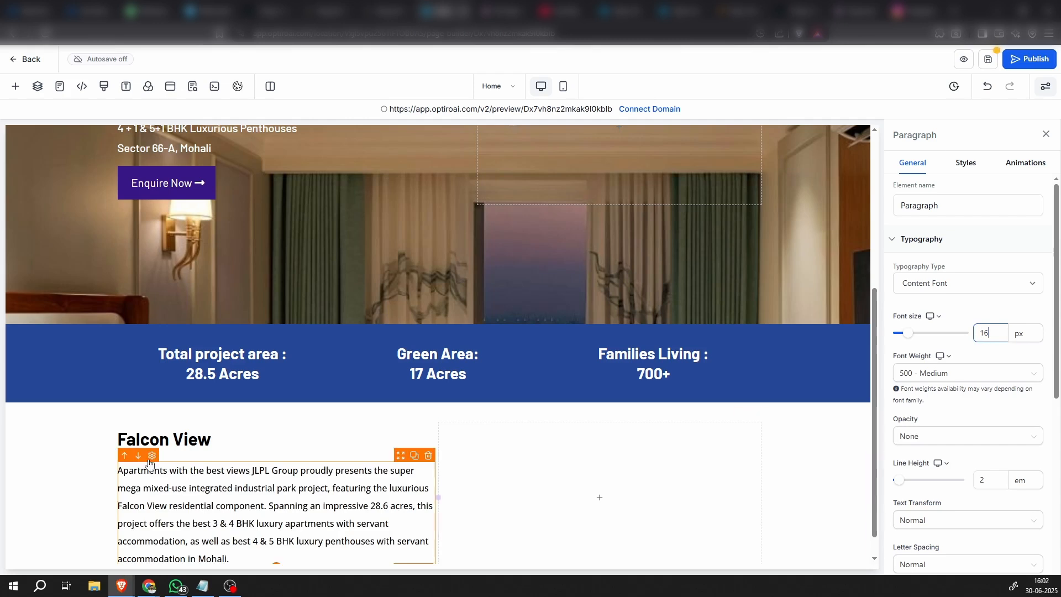
{"action": "left_click", "coordinate": [68, 496]}
{"action": "scroll", "coordinate": [231, 489], "scroll_direction": "down", "scroll_amount": 1}
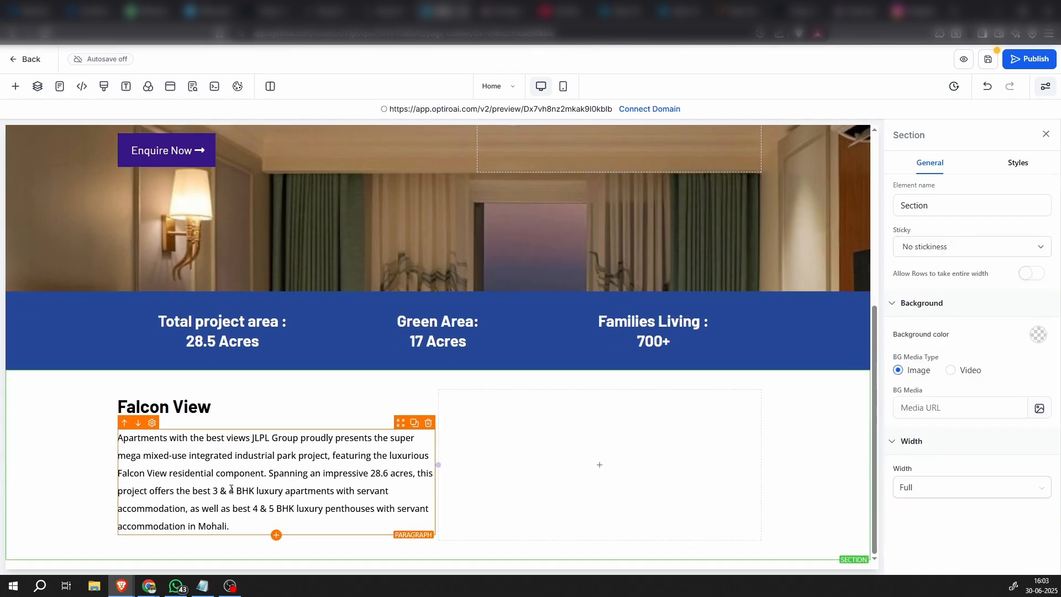
Try the bright blue and light blue preset swatches as the text color of the paragraph below the "Falcon View" headline
{"action": "left_click", "coordinate": [364, 473]}
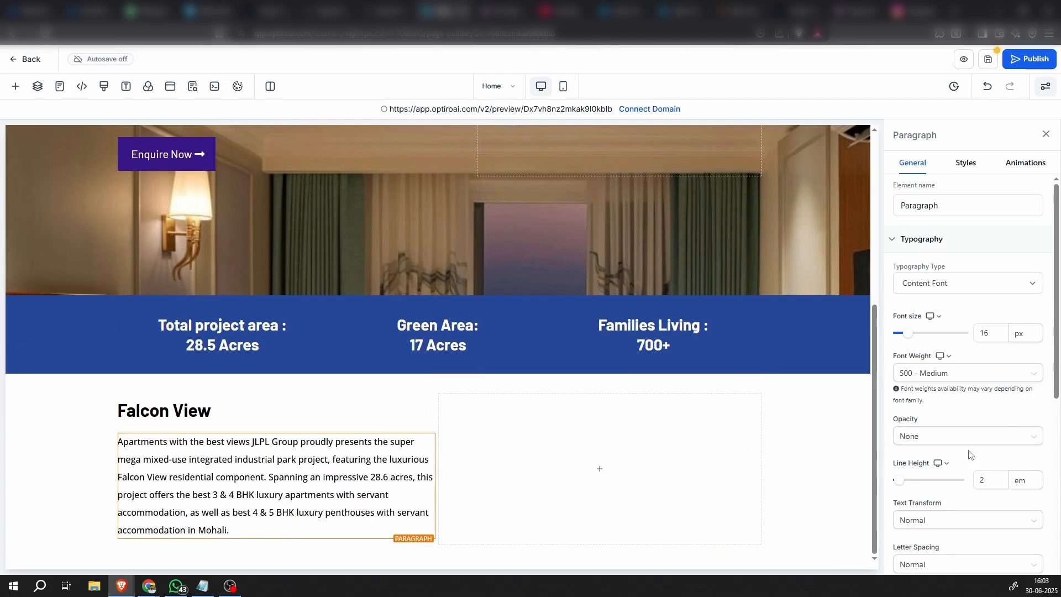
{"action": "scroll", "coordinate": [980, 433], "scroll_direction": "down", "scroll_amount": 6}
{"action": "left_click", "coordinate": [1030, 327]}
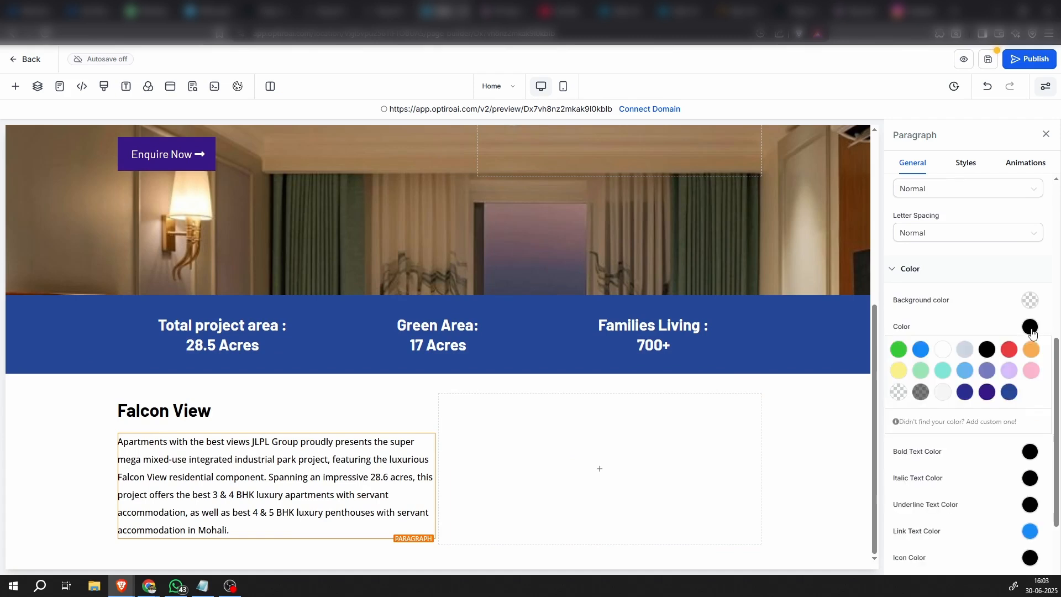
{"action": "left_click", "coordinate": [921, 350]}
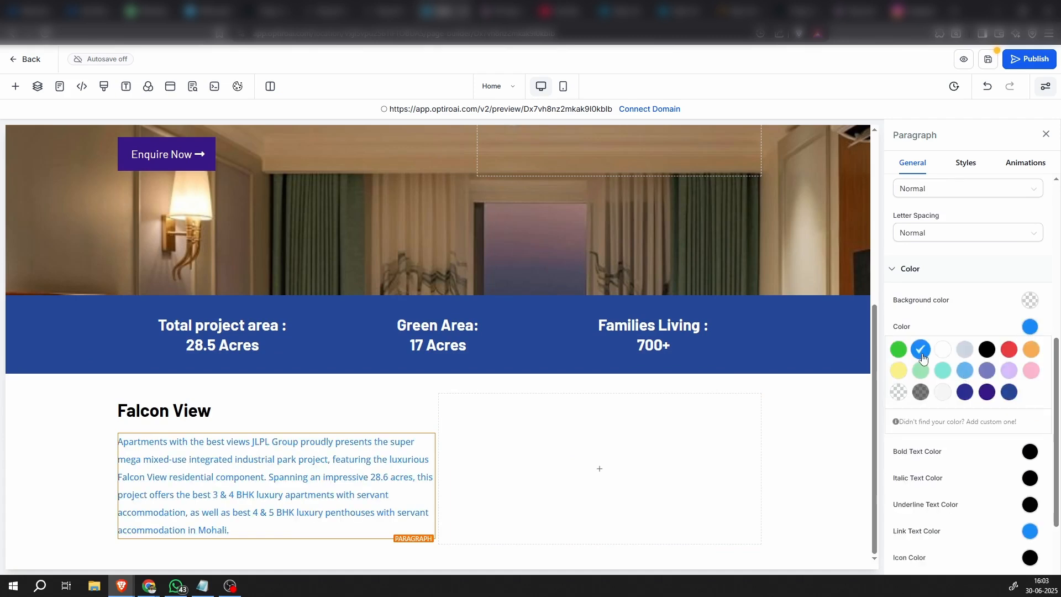
{"action": "left_click", "coordinate": [965, 370]}
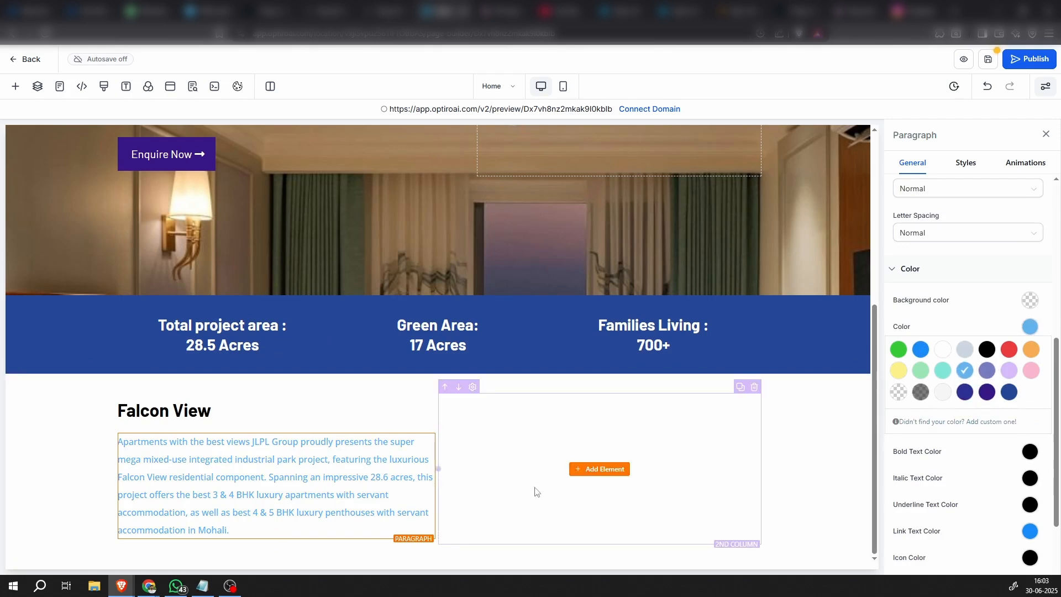
Add the custom color #91E6FF and apply it to the text of the paragraph below the "Falcon View" headline
{"action": "left_click", "coordinate": [947, 422]}
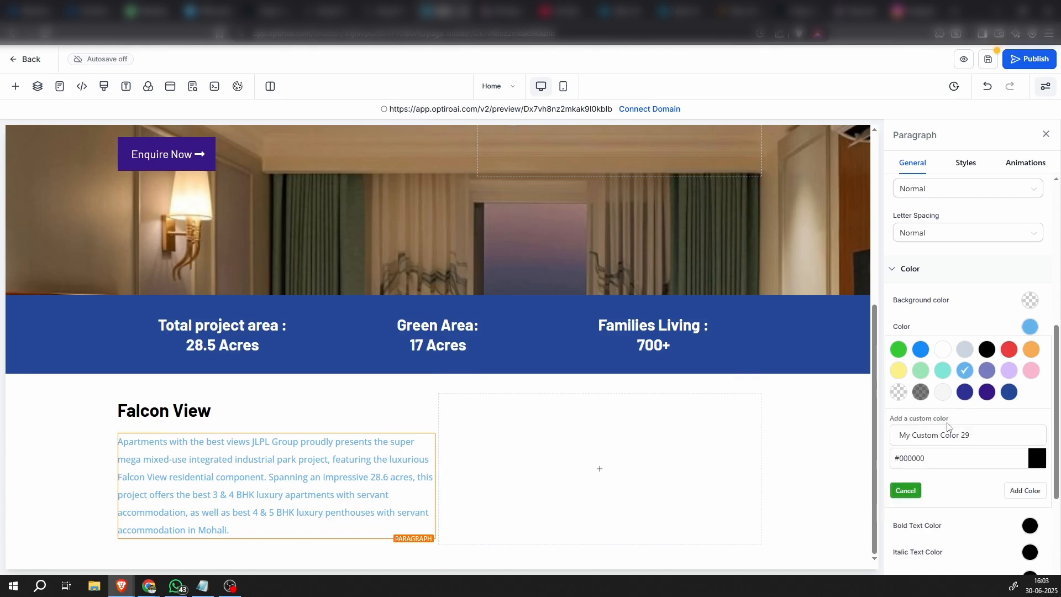
{"action": "left_click", "coordinate": [1038, 461]}
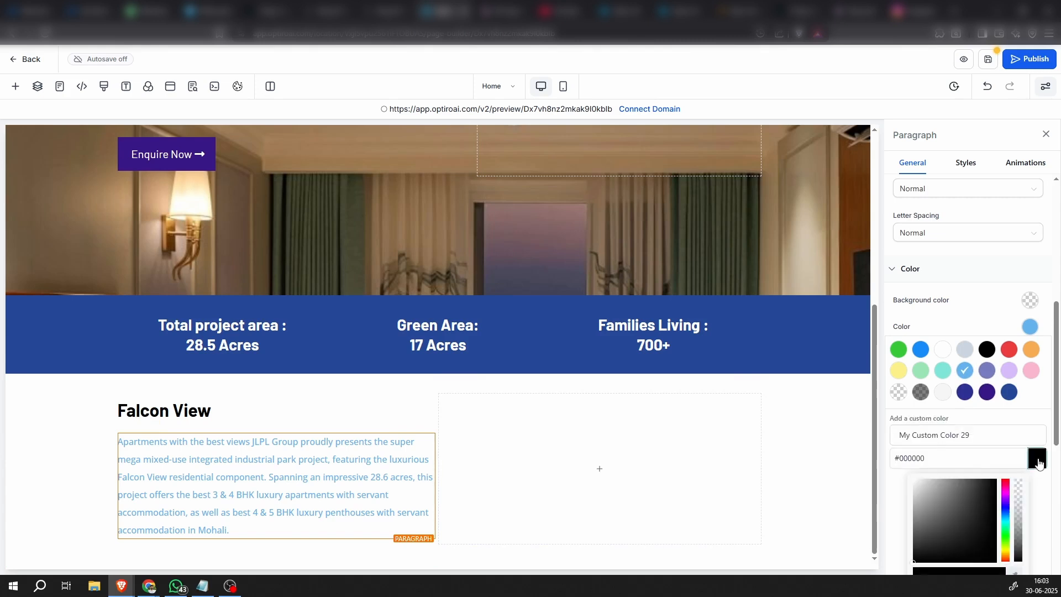
{"action": "left_click", "coordinate": [1007, 523]}
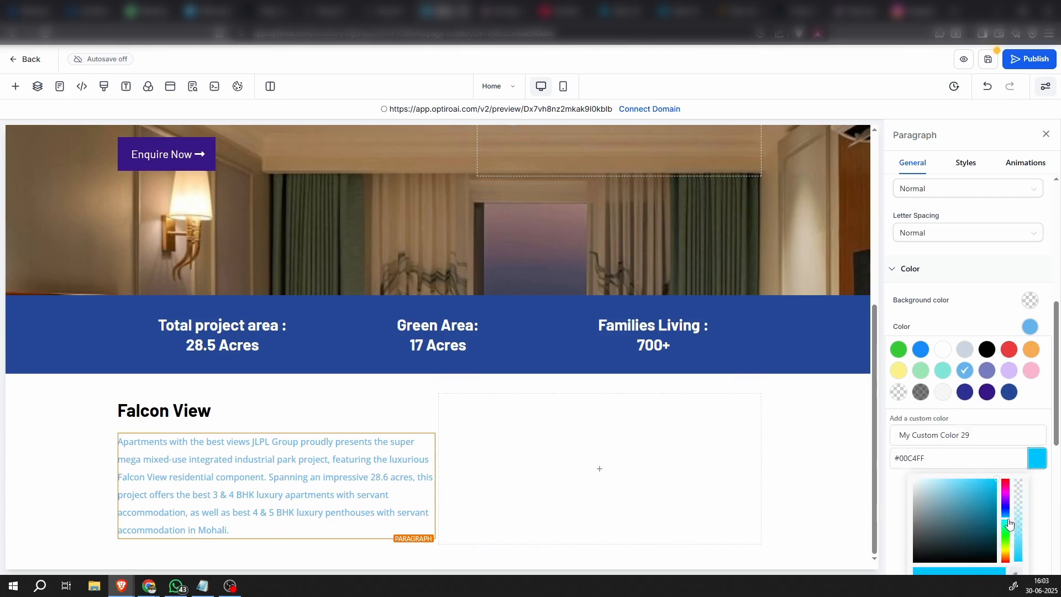
{"action": "left_click_drag", "start_coordinate": [965, 495], "coordinate": [949, 481]}
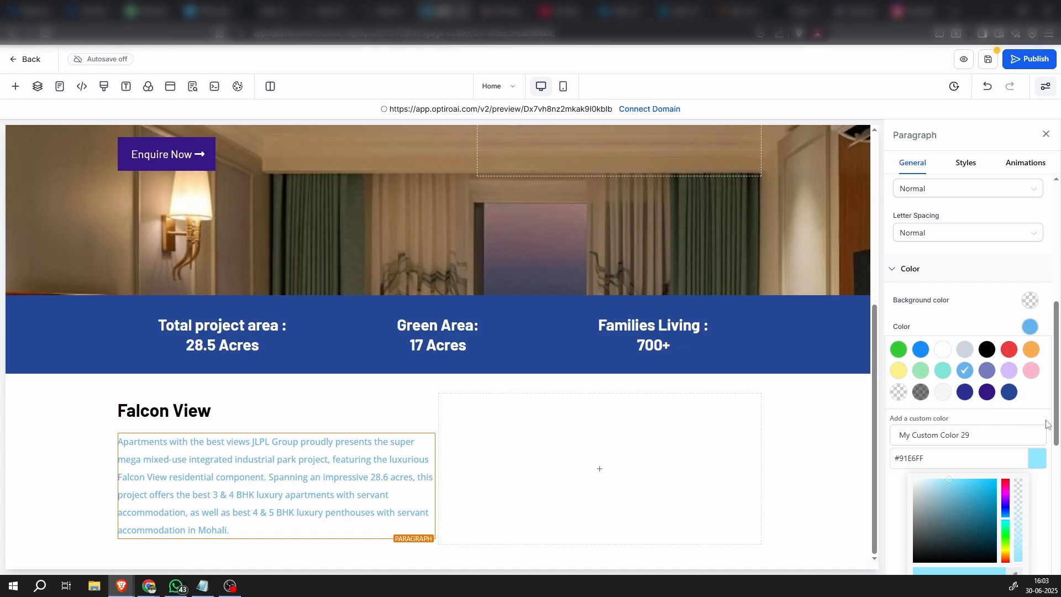
{"action": "scroll", "coordinate": [984, 415], "scroll_direction": "down", "scroll_amount": 5}
{"action": "left_click", "coordinate": [1022, 407]}
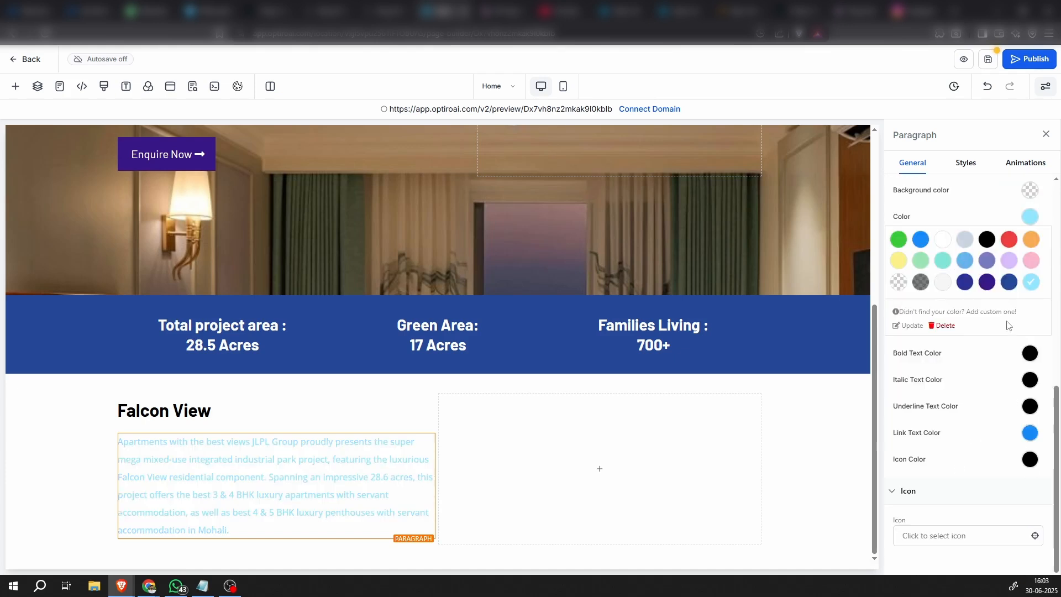
Update the Falcon View paragraph's custom text color to the darker blue #0080B9
{"action": "scroll", "coordinate": [980, 344], "scroll_direction": "up", "scroll_amount": 2}
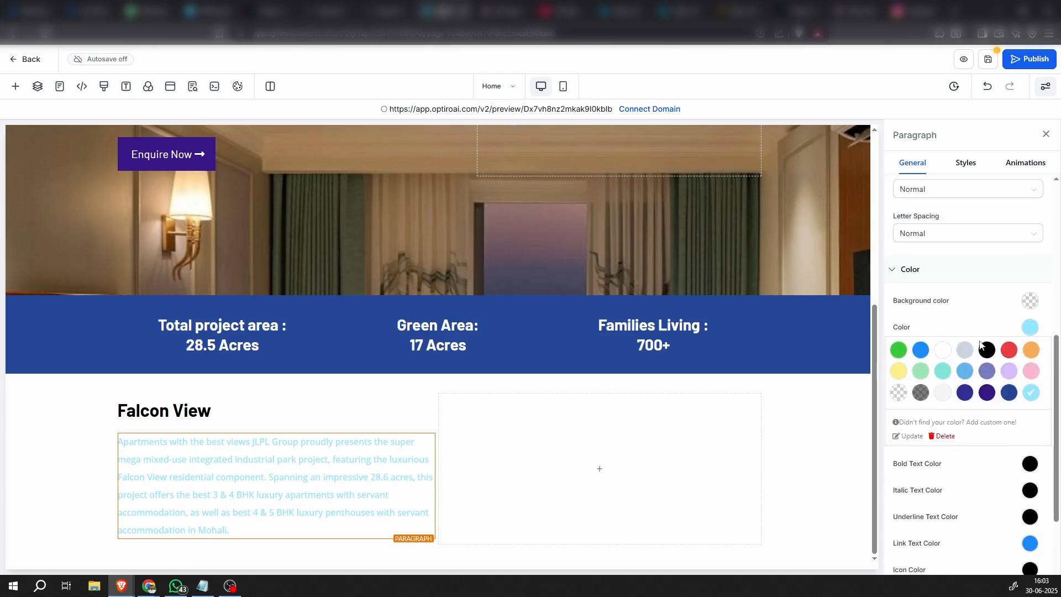
{"action": "left_click", "coordinate": [909, 437]}
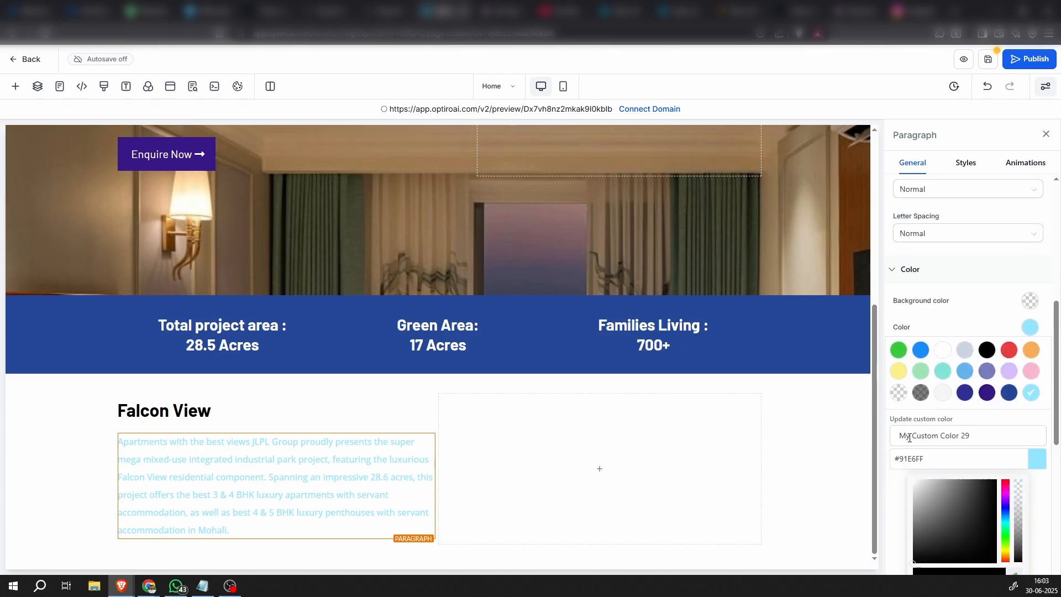
{"action": "left_click", "coordinate": [1034, 460]}
{"action": "scroll", "coordinate": [1044, 299], "scroll_direction": "down", "scroll_amount": 3}
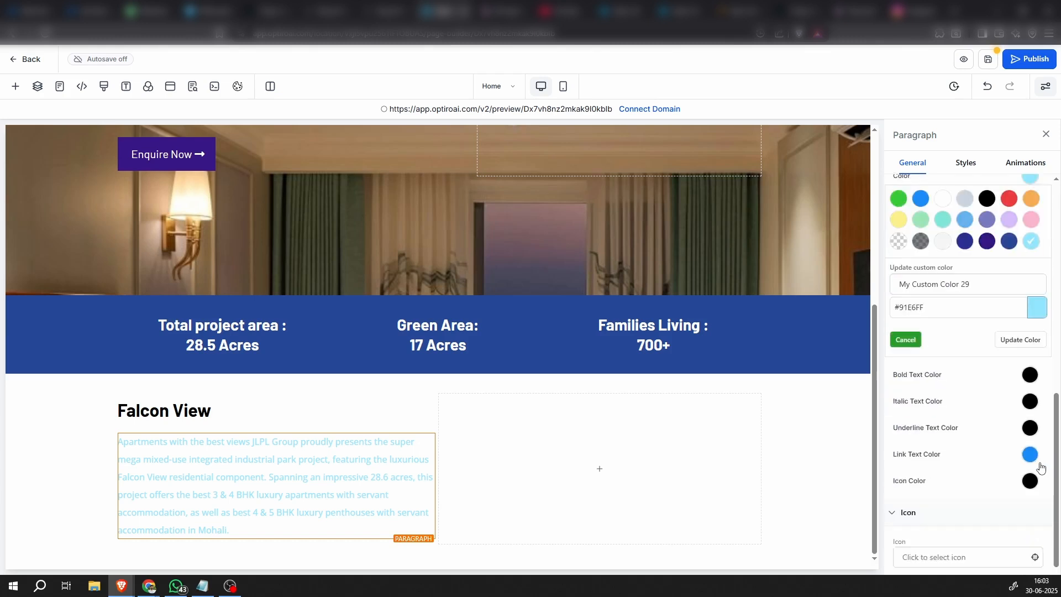
{"action": "left_click", "coordinate": [1044, 299]}
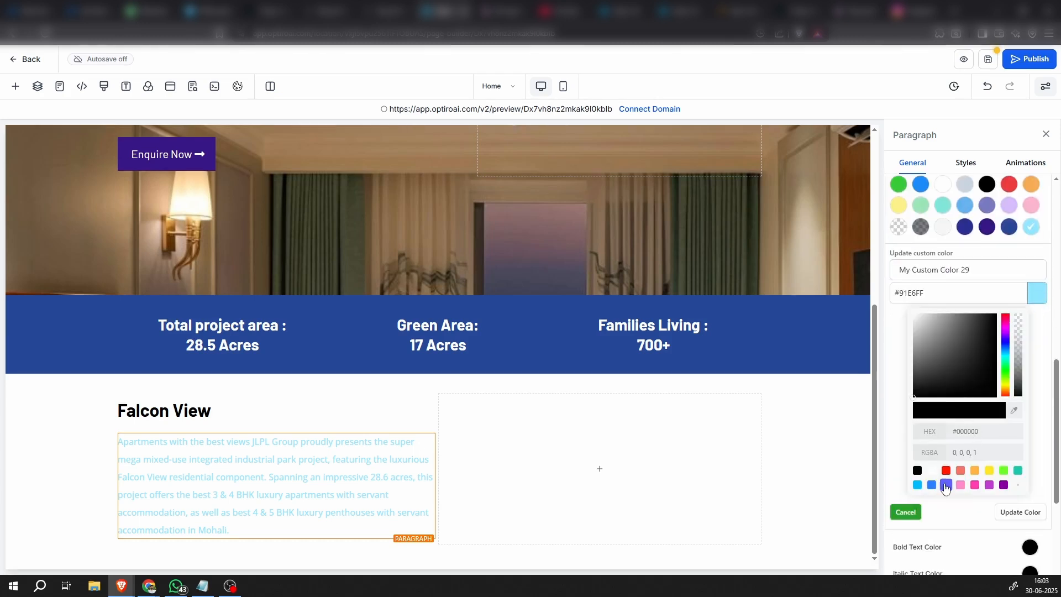
{"action": "left_click_drag", "start_coordinate": [1005, 360], "coordinate": [997, 338]}
{"action": "left_click", "coordinate": [993, 346]}
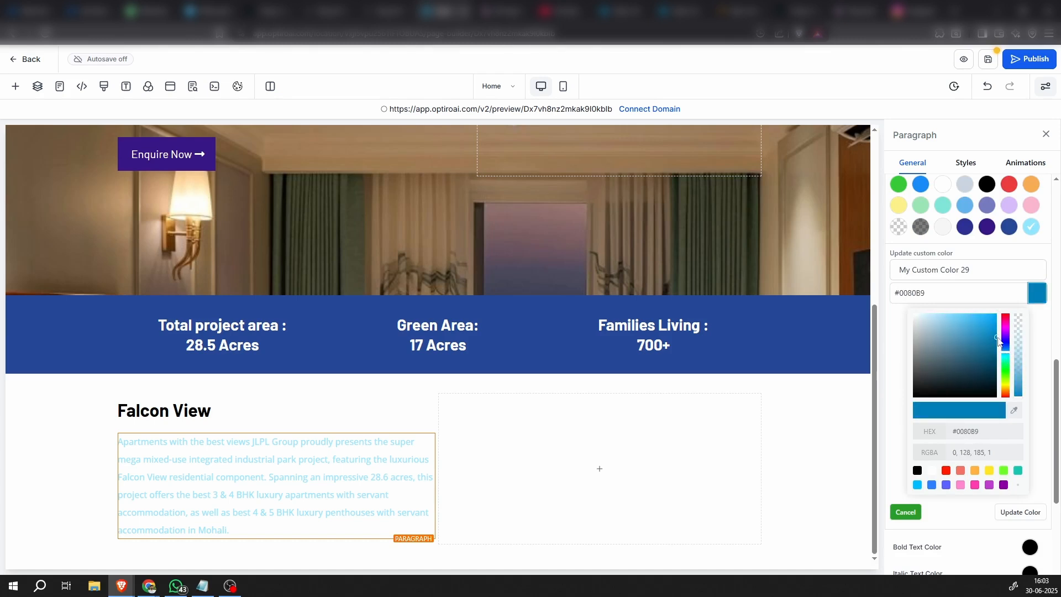
{"action": "left_click", "coordinate": [1037, 301]}
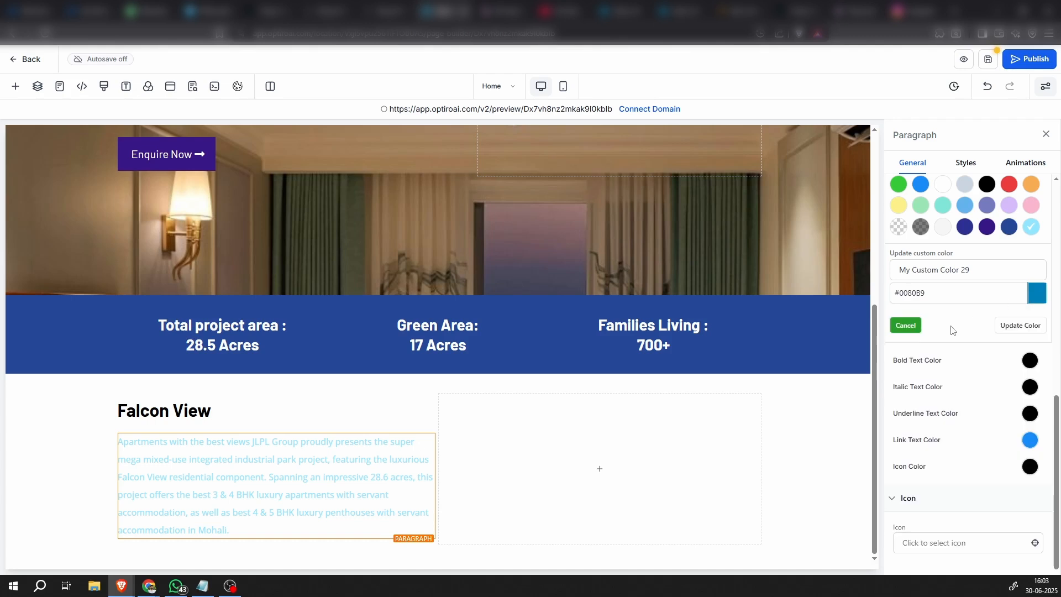
{"action": "left_click", "coordinate": [1008, 327]}
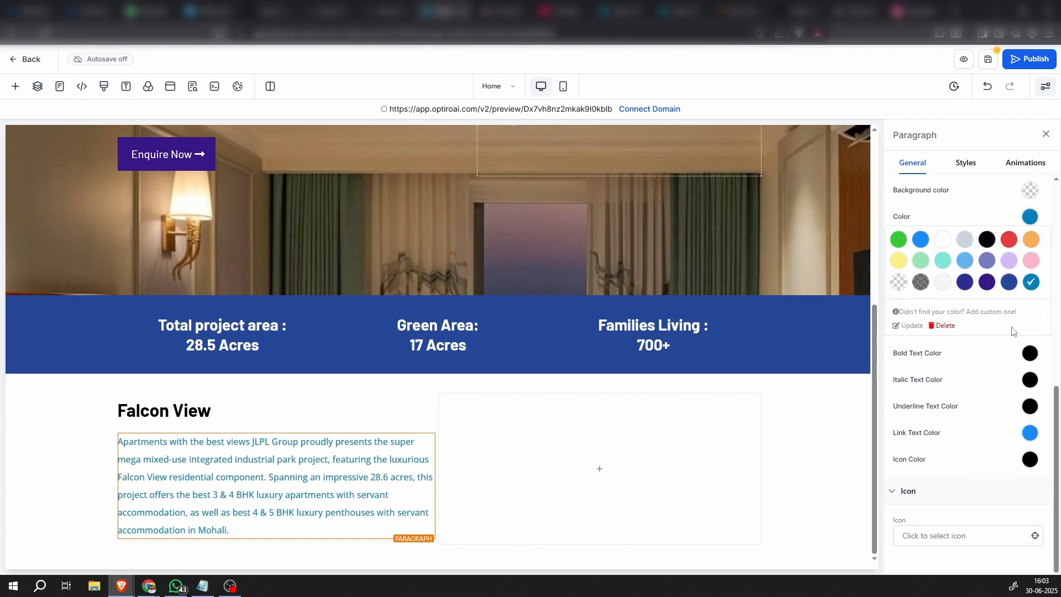
{"action": "left_click", "coordinate": [102, 449]}
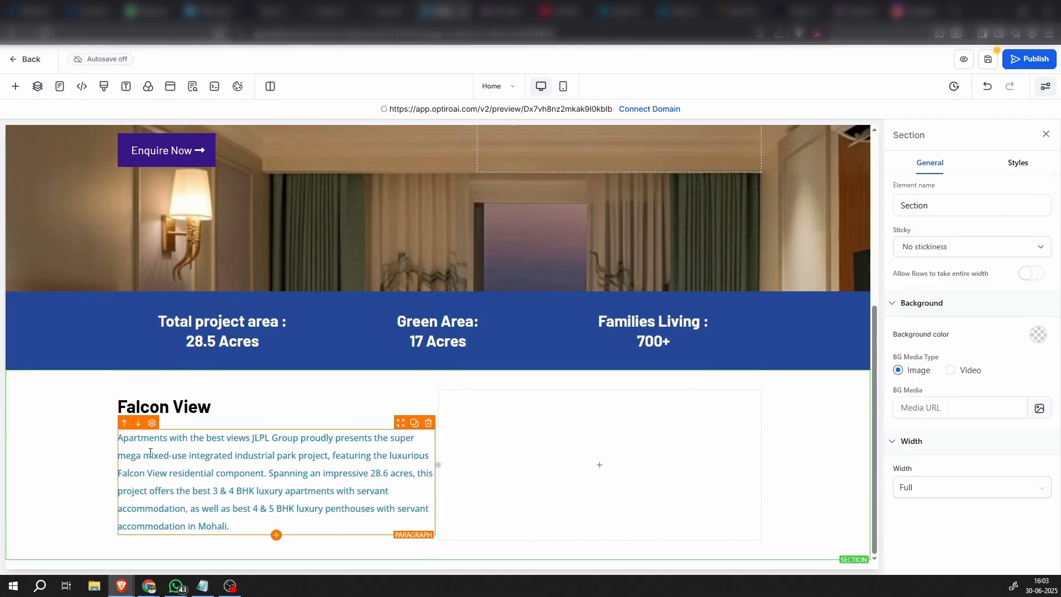
Try the semi-transparent gray preset swatch as the text color of the "Falcon View" headline
{"action": "left_click", "coordinate": [211, 418]}
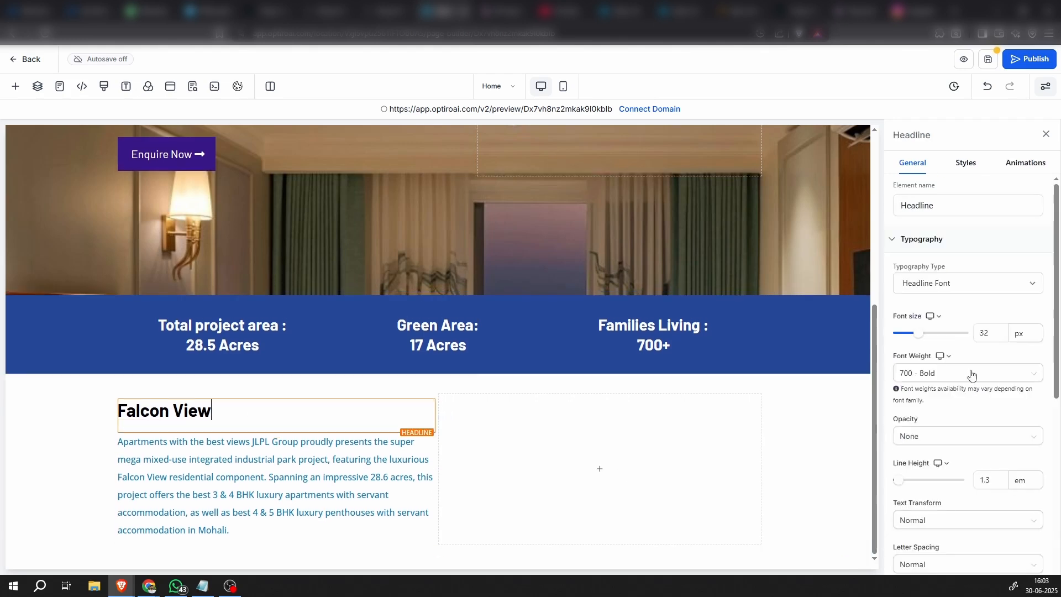
{"action": "scroll", "coordinate": [1008, 491], "scroll_direction": "down", "scroll_amount": 5}
{"action": "scroll", "coordinate": [1008, 492], "scroll_direction": "down", "scroll_amount": 1}
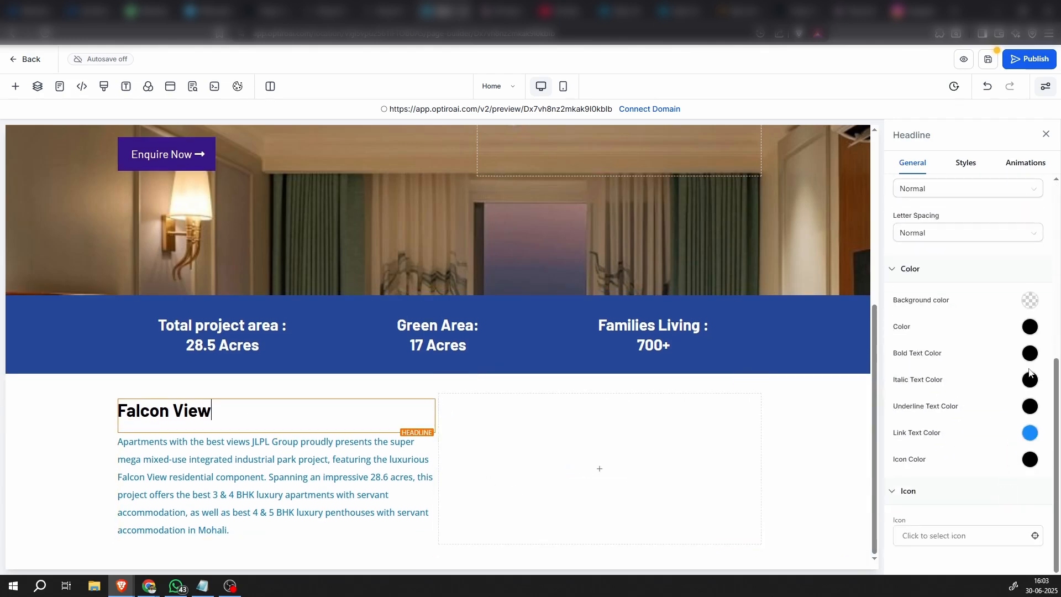
{"action": "left_click", "coordinate": [1030, 327]}
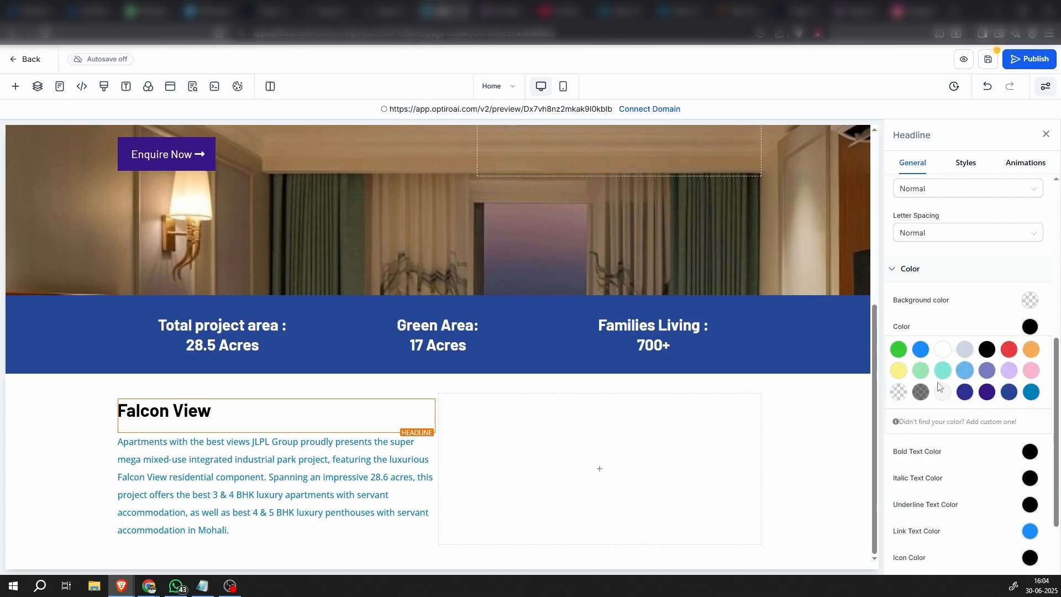
{"action": "left_click", "coordinate": [920, 393]}
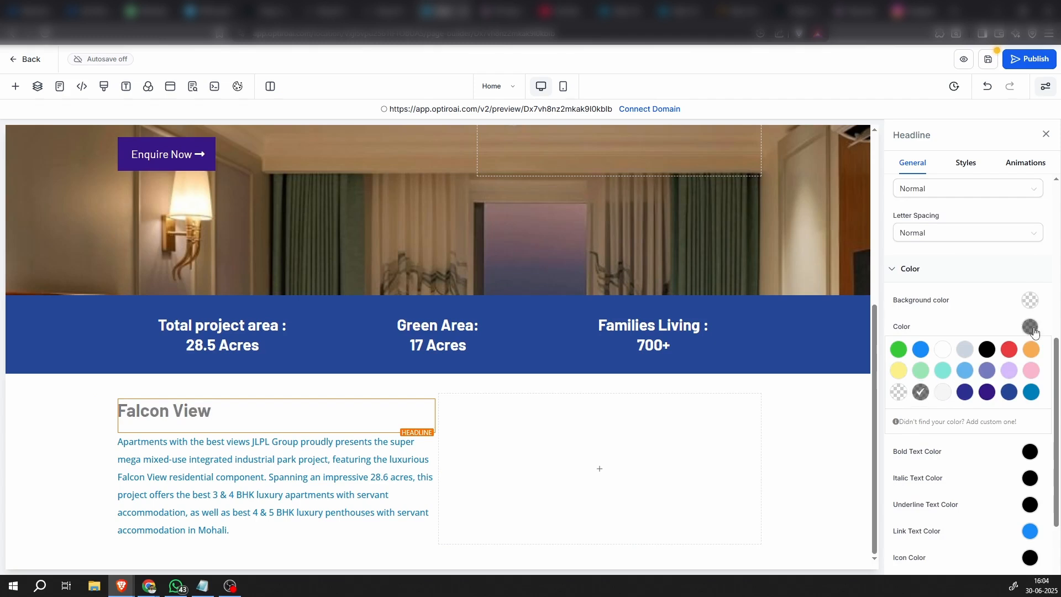
Add the custom dark gray #2F2F2F and apply it as the text color of the "Falcon View" headline
{"action": "left_click", "coordinate": [973, 422]}
{"action": "left_click", "coordinate": [1037, 458]}
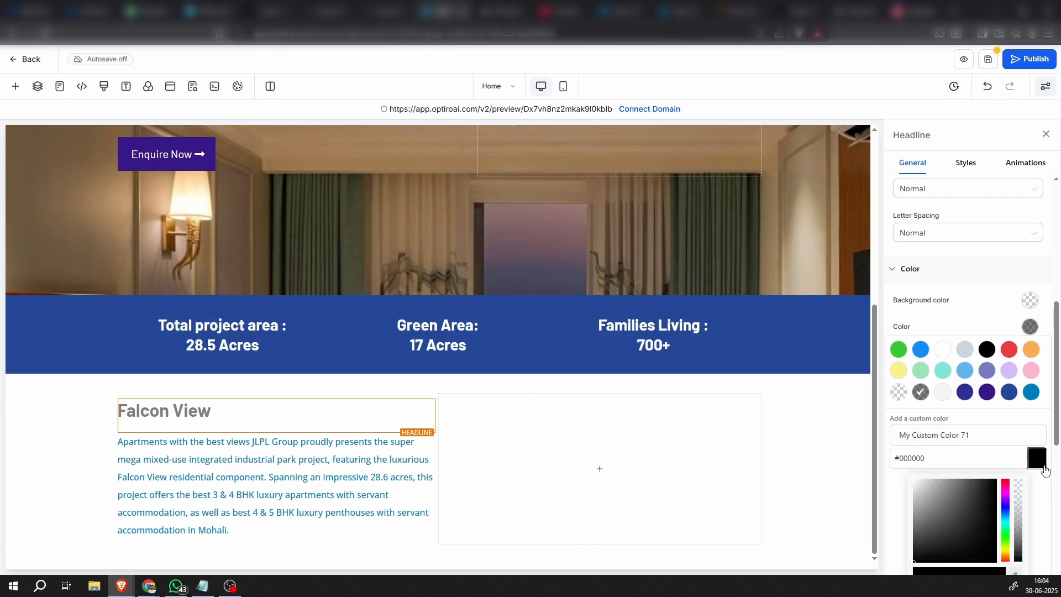
{"action": "left_click", "coordinate": [977, 481]}
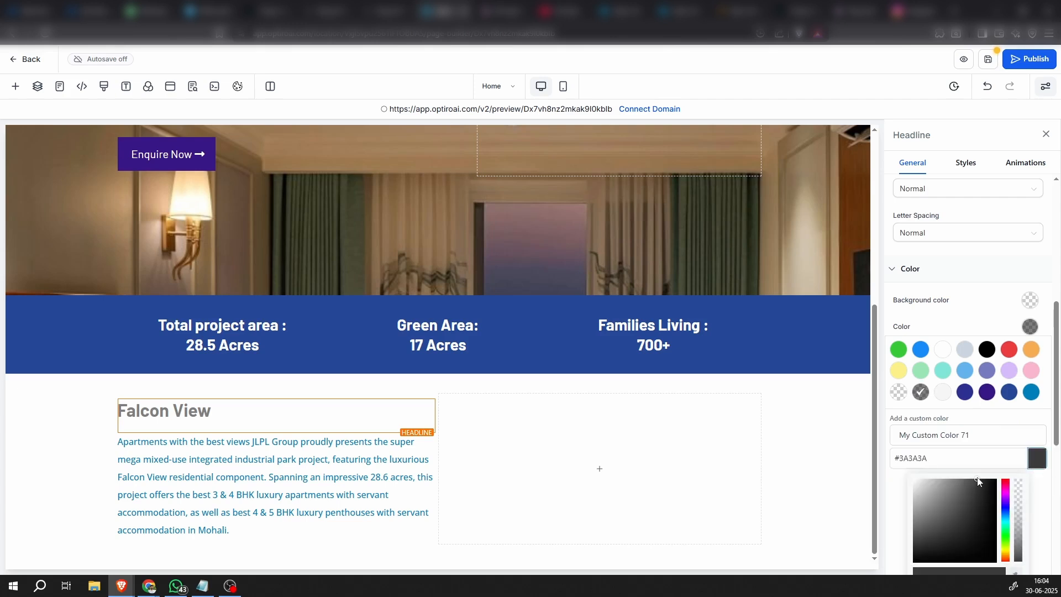
{"action": "left_click_drag", "start_coordinate": [977, 481], "coordinate": [982, 482]}
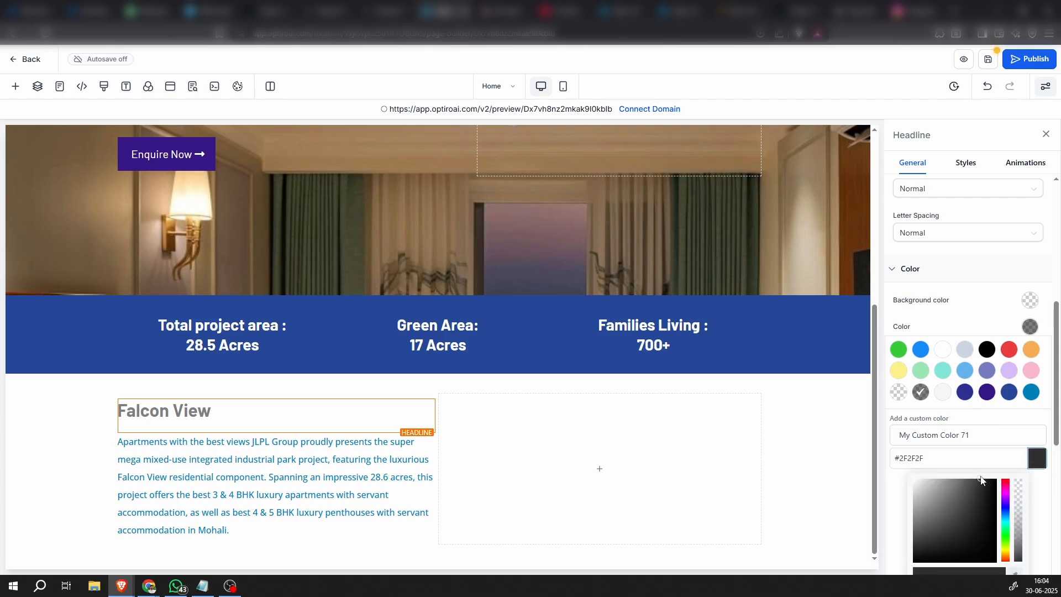
{"action": "left_click", "coordinate": [1029, 460]}
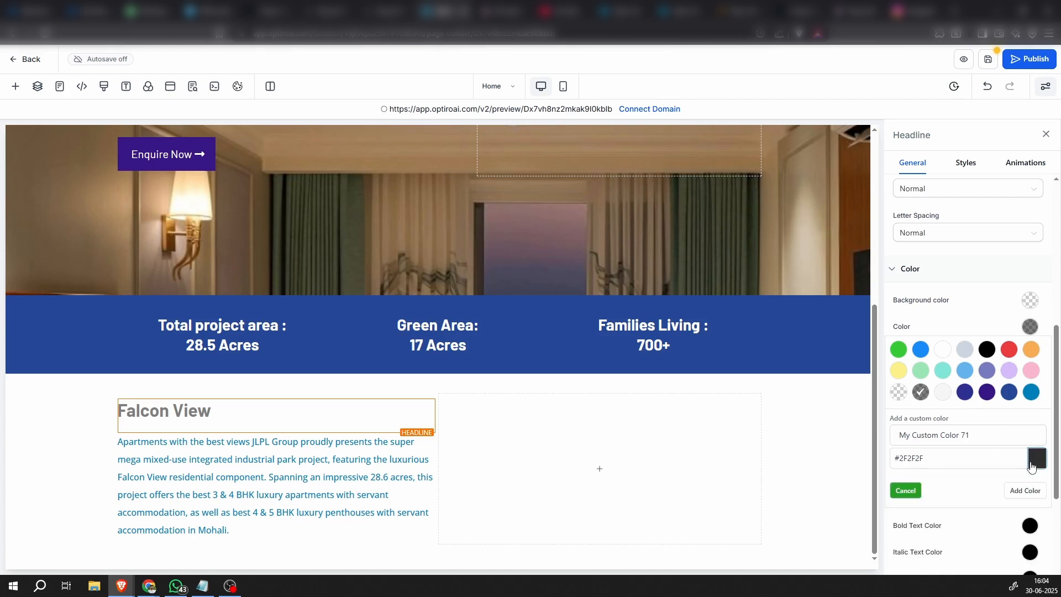
{"action": "left_click", "coordinate": [1043, 489]}
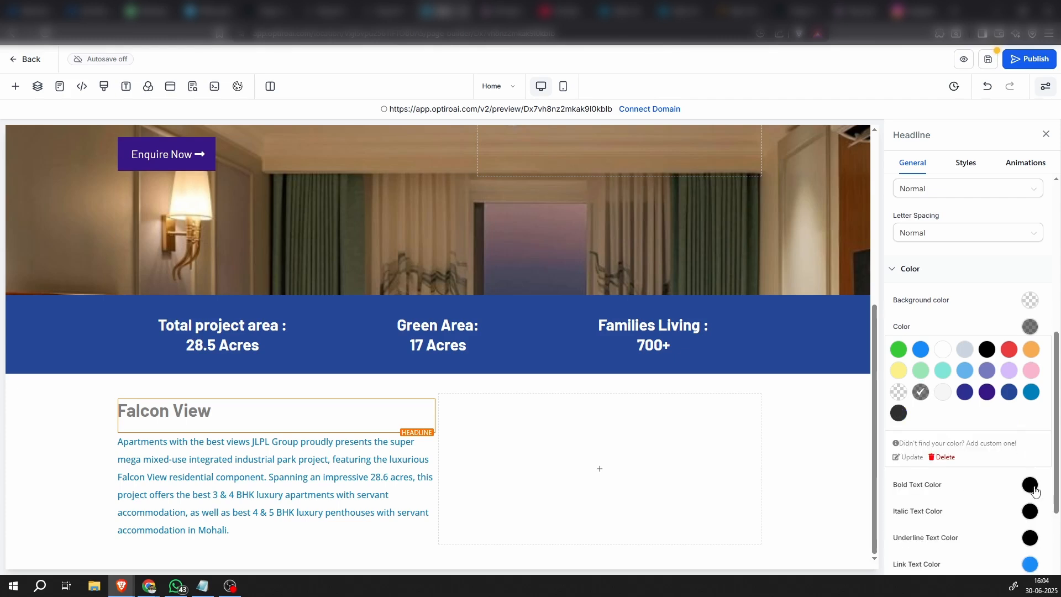
{"action": "left_click", "coordinate": [80, 467]}
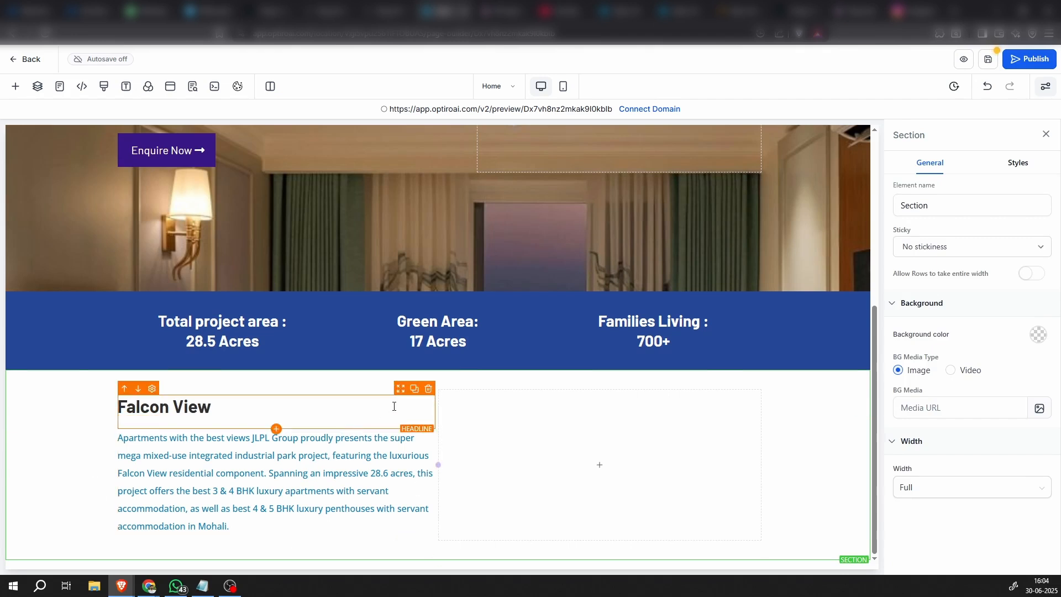
Place a duplicate of the "Falcon View" headline below the paragraph and set the paragraph's bottom padding to 20 px
{"action": "left_click", "coordinate": [416, 393]}
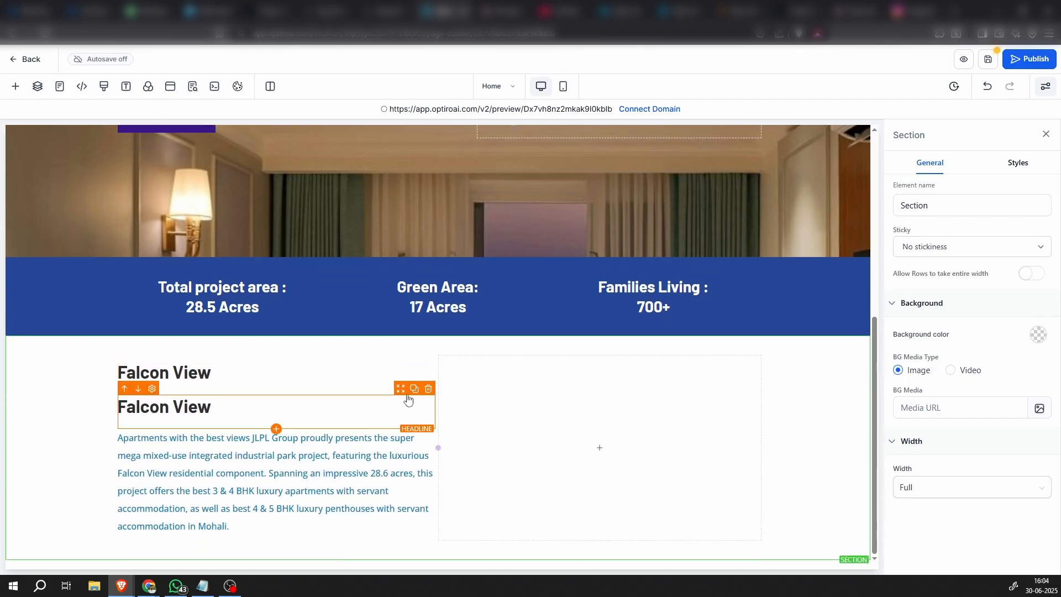
{"action": "left_click", "coordinate": [138, 390]}
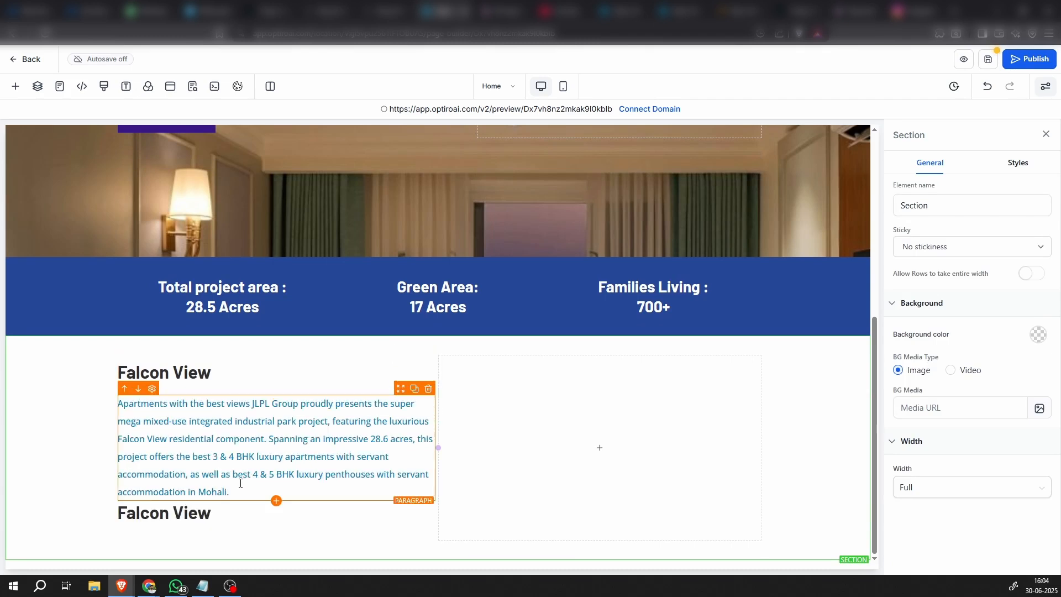
{"action": "left_click", "coordinate": [281, 474]}
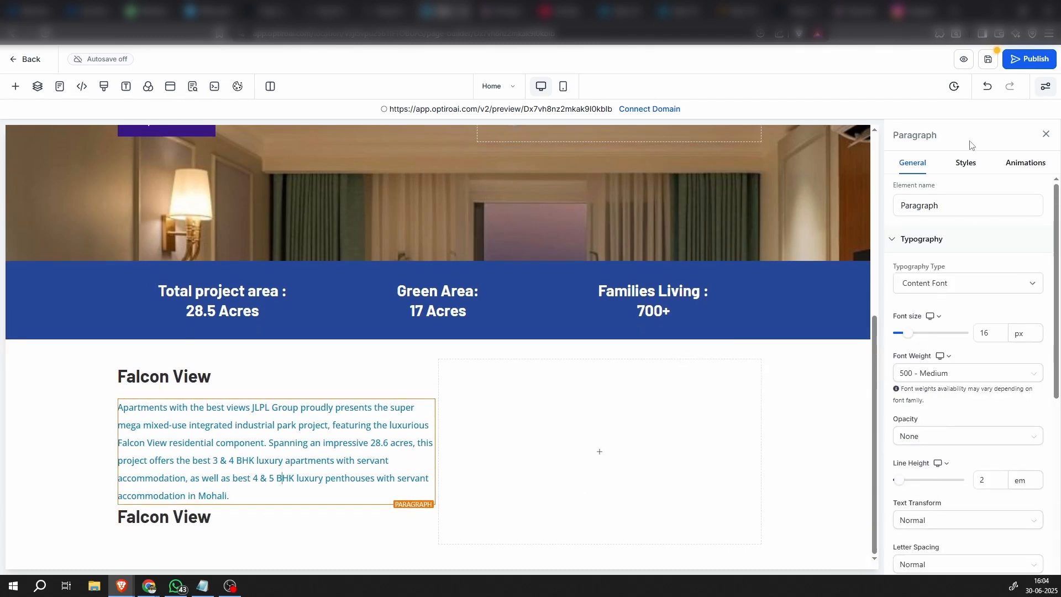
{"action": "left_click", "coordinate": [966, 164]}
{"action": "left_click", "coordinate": [968, 271]}
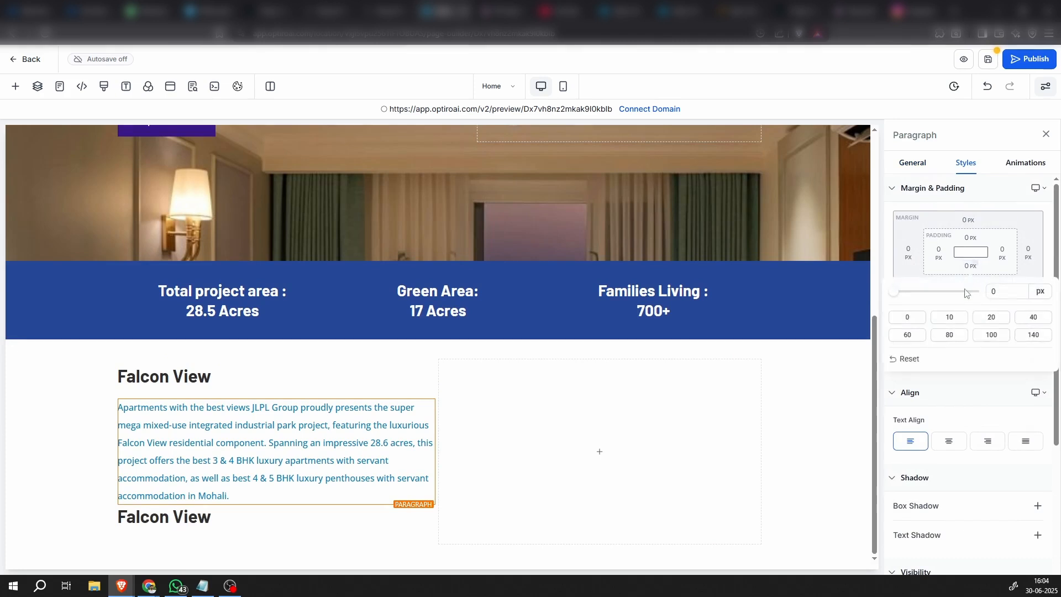
{"action": "left_click", "coordinate": [990, 320]}
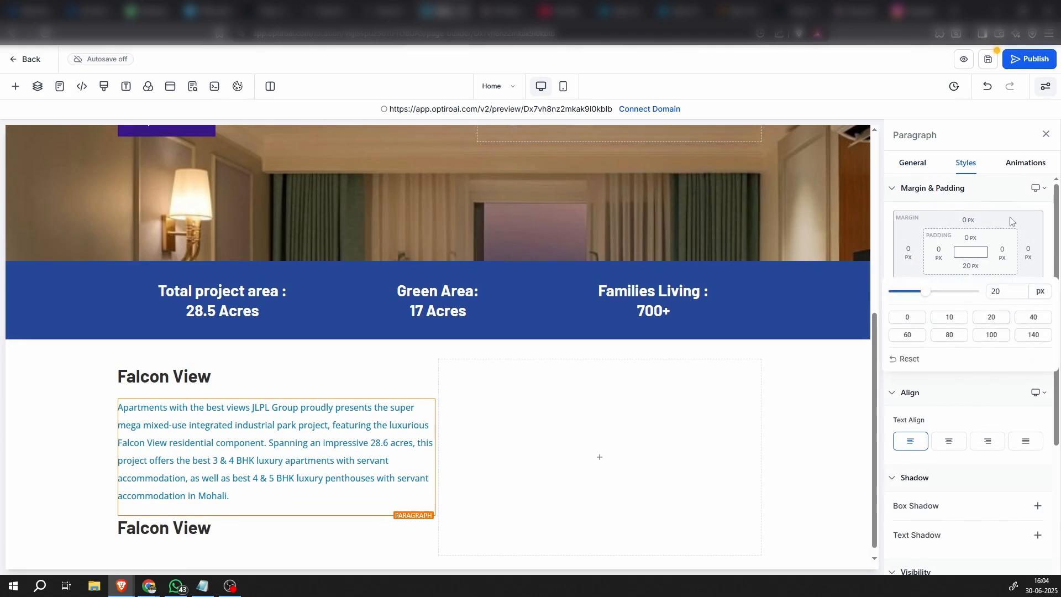
Duplicate the Falcon View paragraph and arrange the copy beneath the second "Falcon View" headline
{"action": "left_click", "coordinate": [243, 530]}
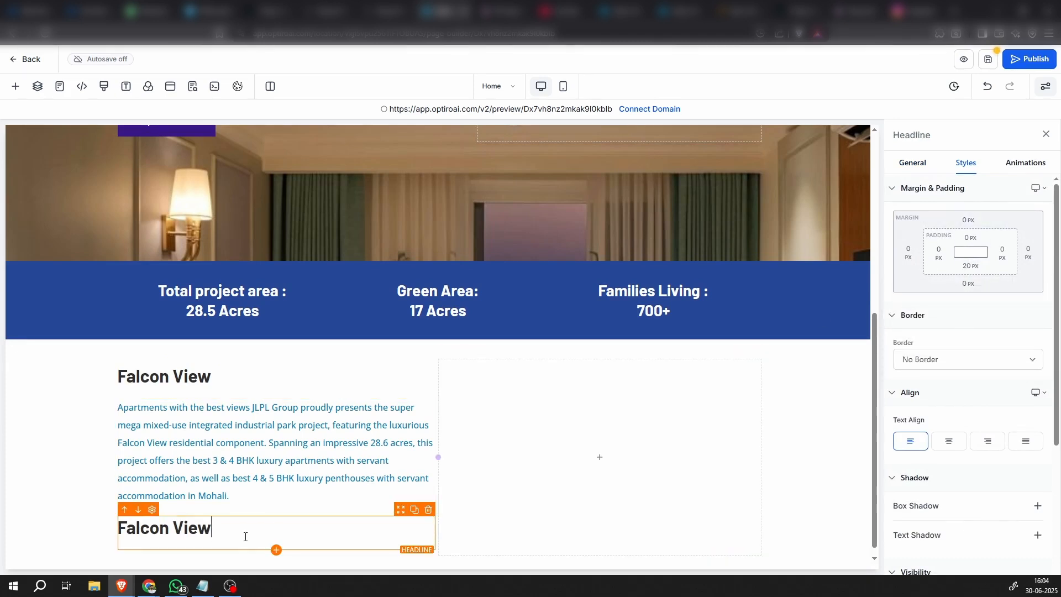
{"action": "left_click", "coordinate": [243, 482]}
{"action": "left_click", "coordinate": [414, 381]}
{"action": "scroll", "coordinate": [399, 408], "scroll_direction": "down", "scroll_amount": 2}
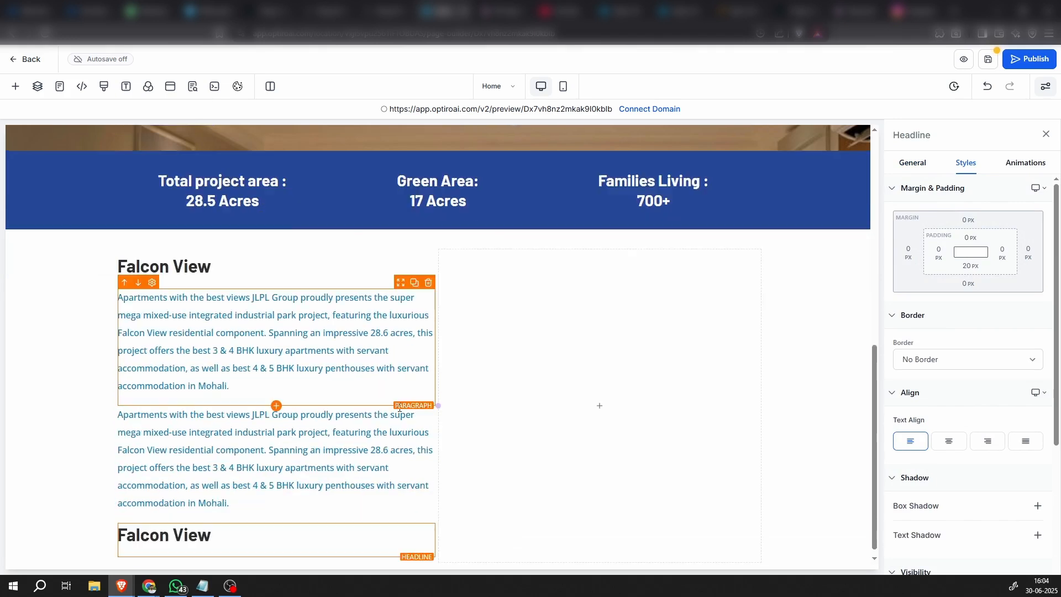
{"action": "left_click", "coordinate": [154, 414]}
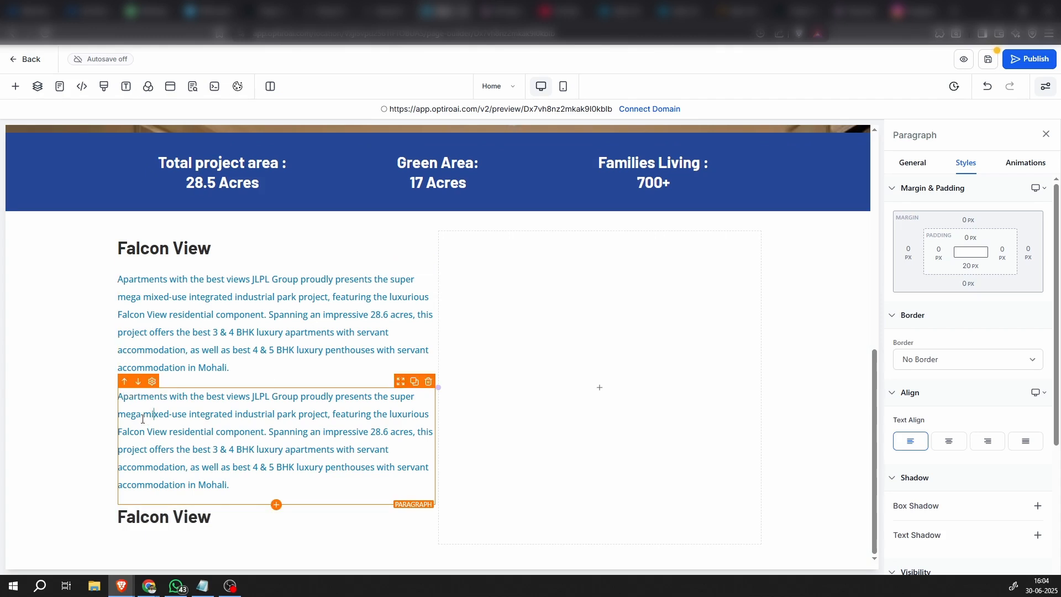
{"action": "left_click", "coordinate": [137, 386]}
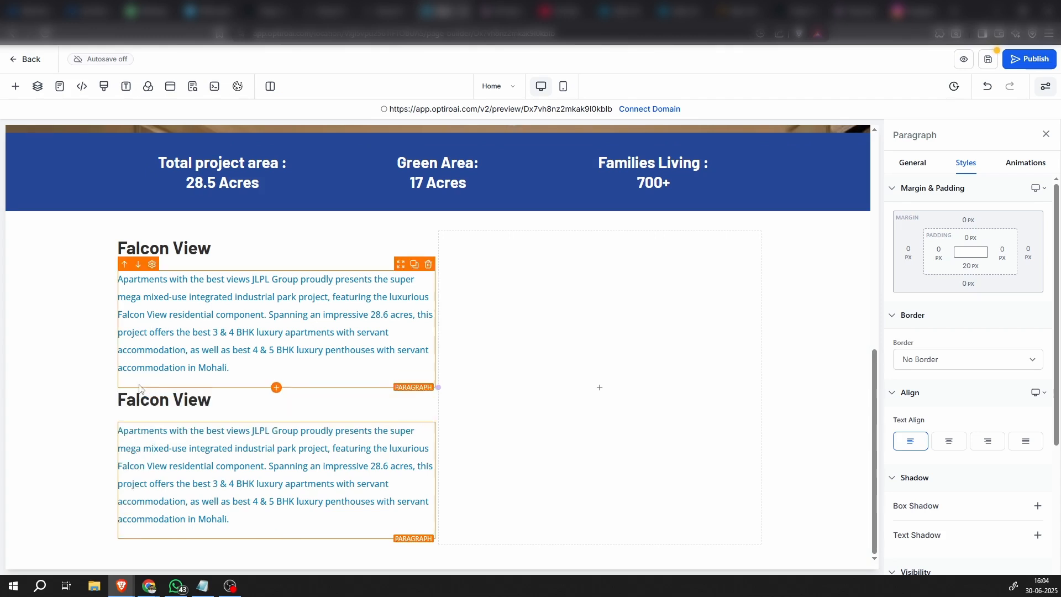
Replace the second headline's text with the copied heading, capitalized as "Apartments with the best views"
{"action": "left_click", "coordinate": [72, 478]}
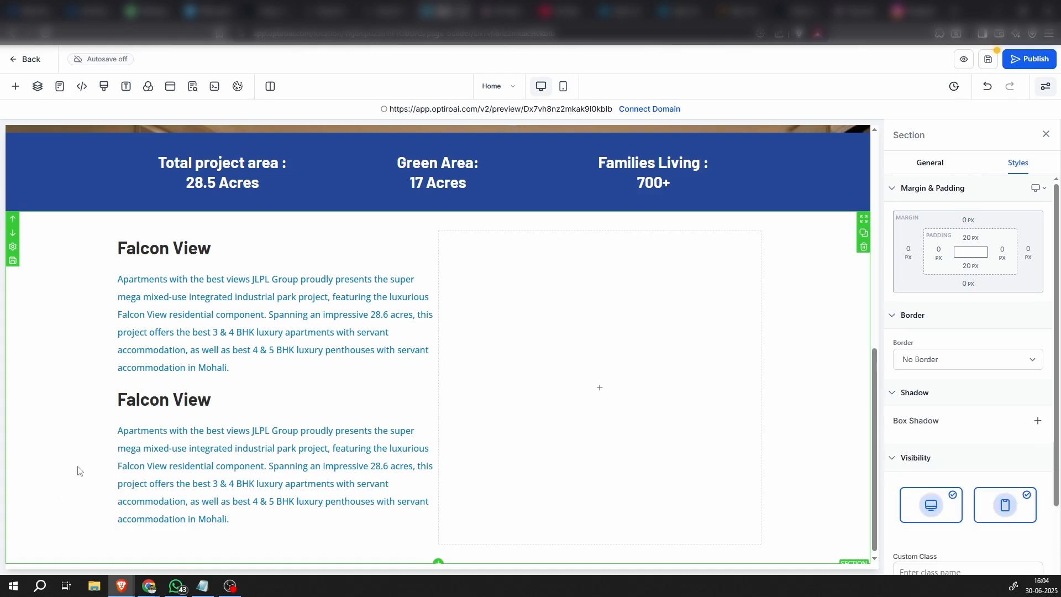
{"action": "key", "text": "alt+Tab"}
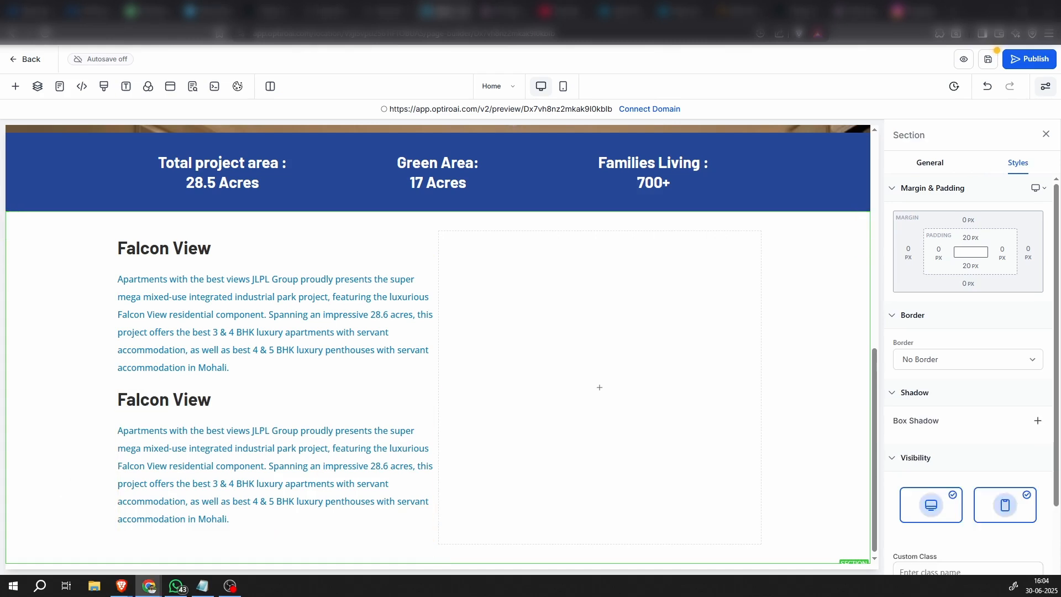
{"action": "left_click", "coordinate": [171, 400]}
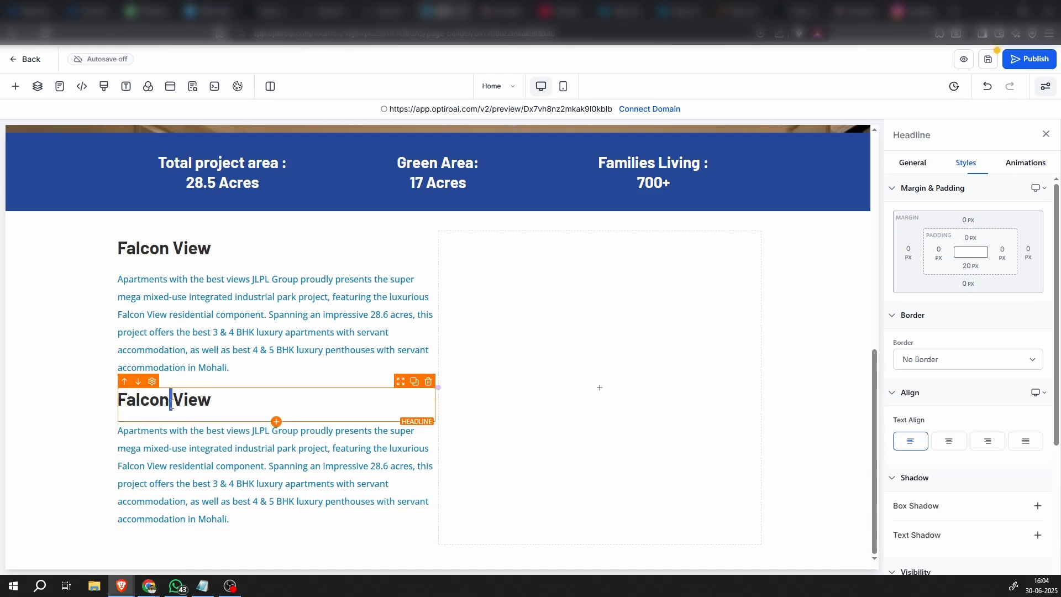
{"action": "triple_click", "coordinate": [171, 403]}
{"action": "type", "text": "apartments with the best views"}
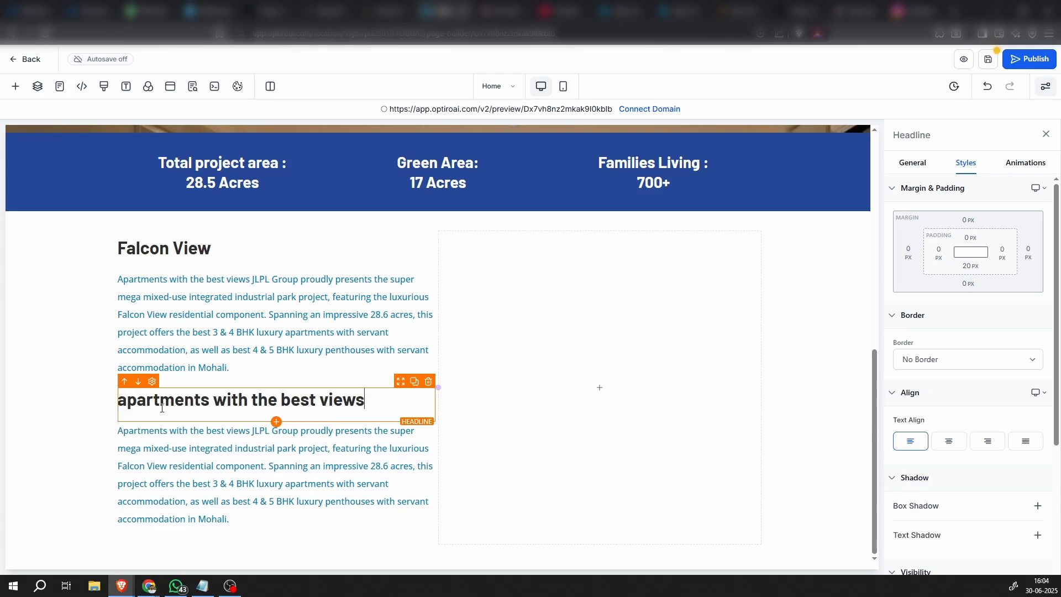
{"action": "left_click", "coordinate": [64, 445]}
{"action": "left_click", "coordinate": [132, 411]}
{"action": "left_click_drag", "start_coordinate": [118, 400], "coordinate": [125, 402]}
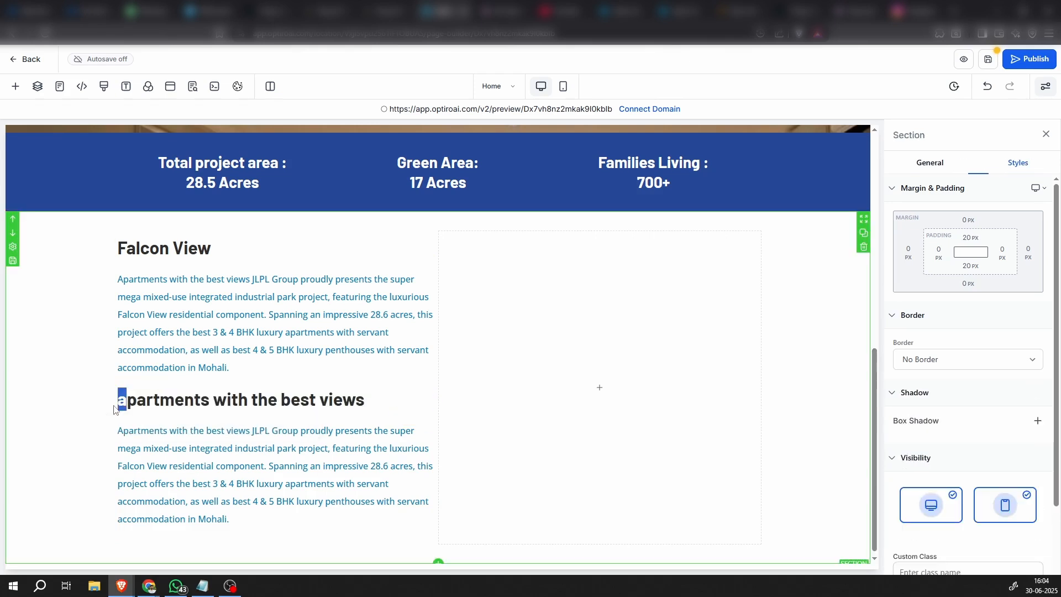
{"action": "type", "text": "A"}
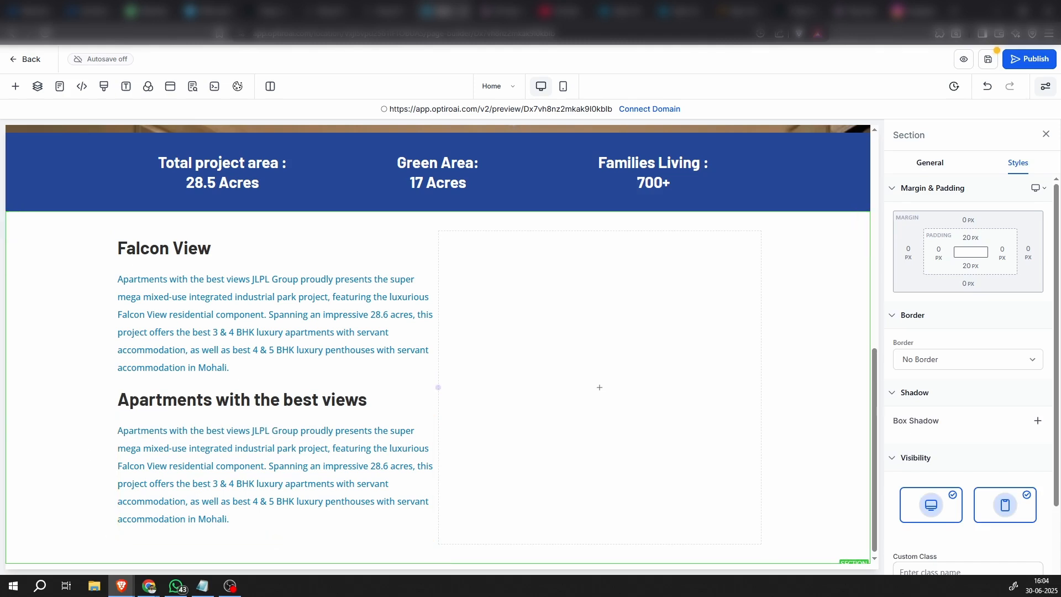
Replace the text of the paragraph under "Apartments with the best views" with the copied description beginning "This development is truly one-of-a-kind"
{"action": "key", "text": "alt+Tab"}
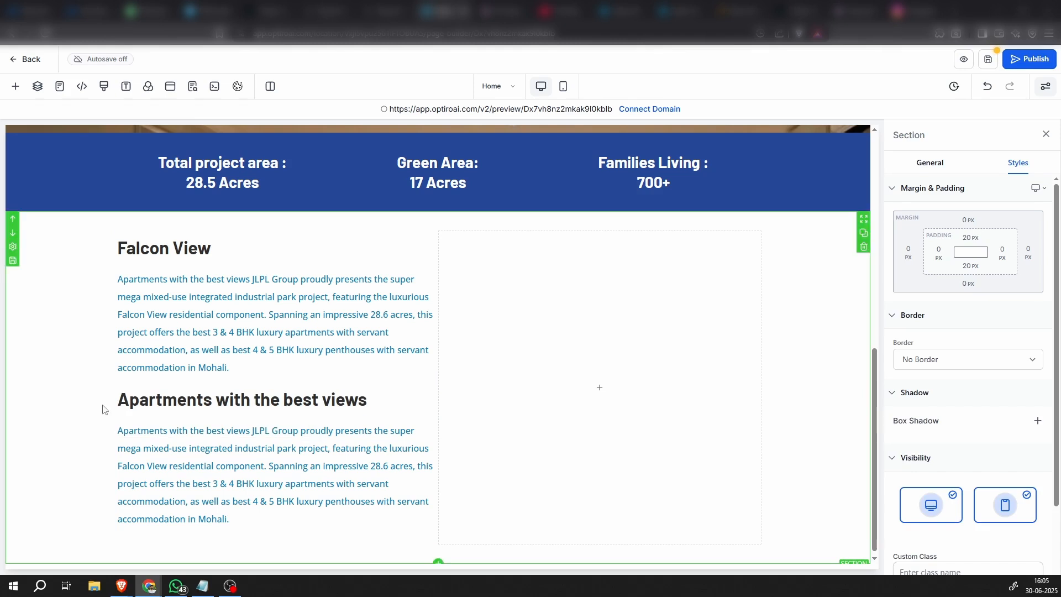
{"action": "left_click", "coordinate": [217, 436]}
{"action": "triple_click", "coordinate": [217, 436]}
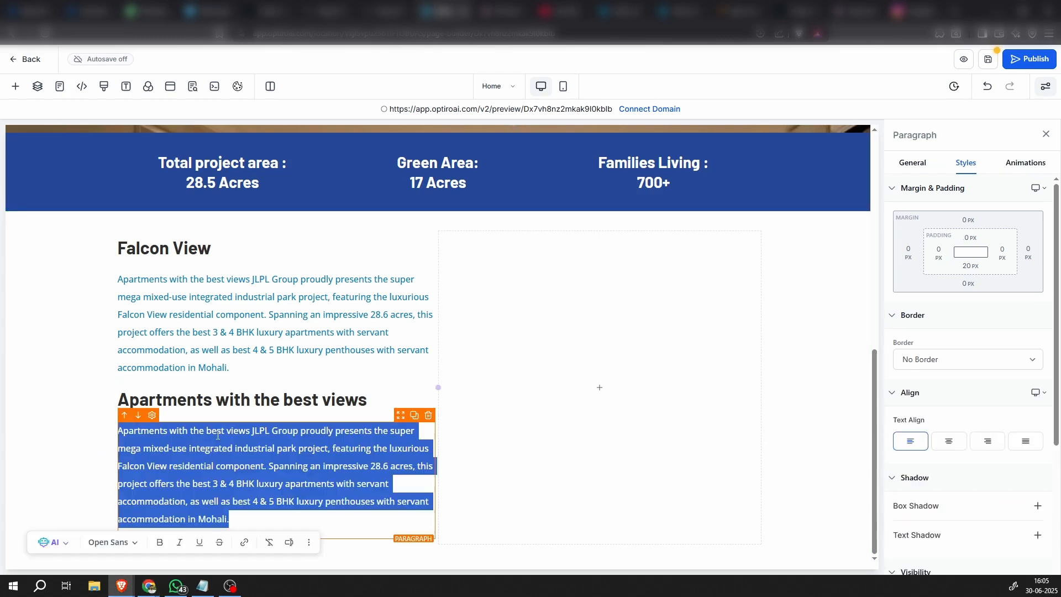
{"action": "type", "text": "This development is truly one-of-a-kind and will undoubtedly revolutionize the future of the region. With a world class clubhouse and the best amenities such as a golf arena with a putting green and driving range, Falcon View is the most coveted address in the area, offering unparalleled luxury and comfort. Falcon View has more than 5000 plantations of different kinds of trees, plants and flowers such as the Ficus Retusa, Ashoka, Bismarck Palm, Copper Bottle Bush, Foxtel Palm, Saraca Indica, Cassia Fistula and many more to keep the complex clean, green and full of fresh air. With its prime location and exceptional amenities, JLPL Falcon View is the perfect place to call home. Book Now"}
{"action": "left_click", "coordinate": [88, 458]}
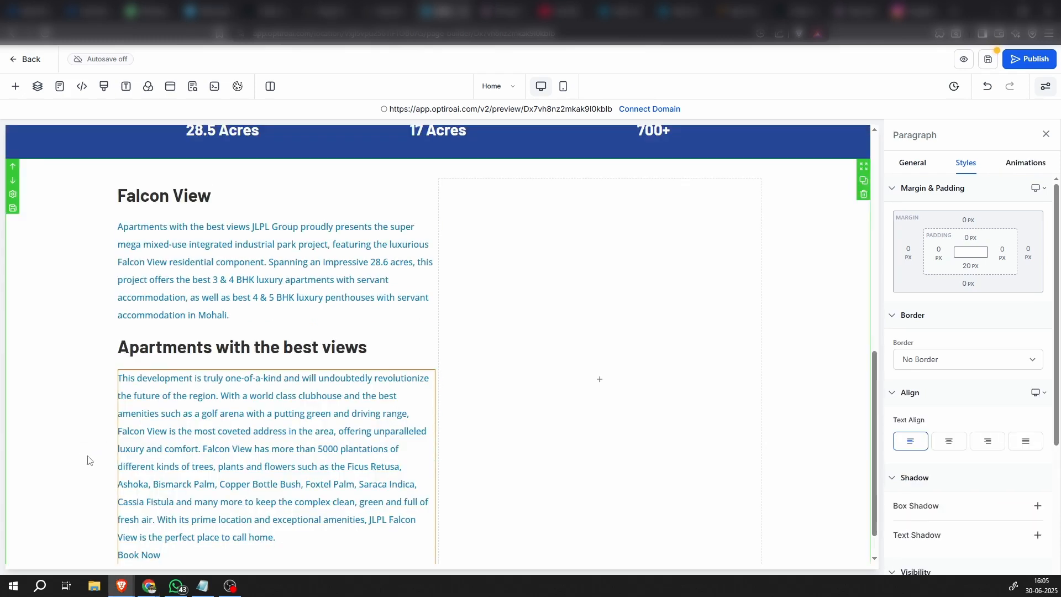
{"action": "scroll", "coordinate": [234, 464], "scroll_direction": "down", "scroll_amount": 1}
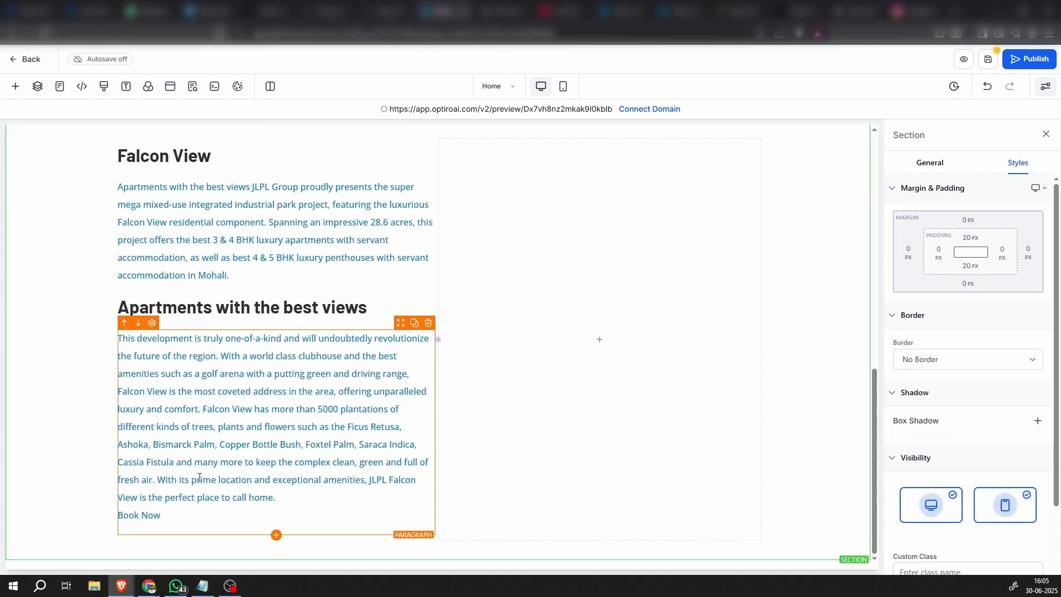
Set the font weight of both description paragraphs to 400 - Normal
{"action": "left_click", "coordinate": [285, 420]}
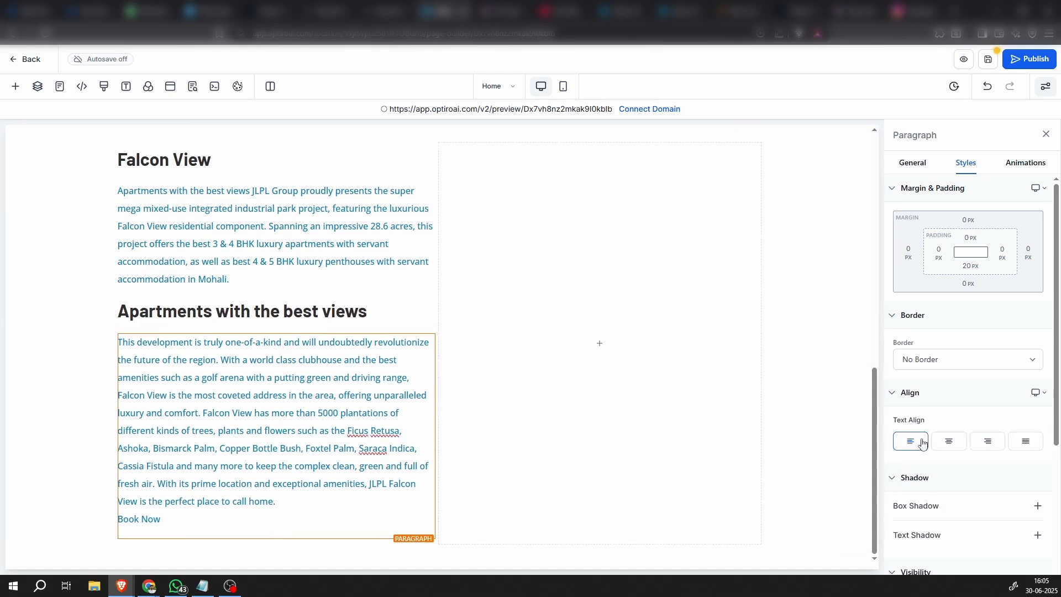
{"action": "left_click", "coordinate": [910, 164]}
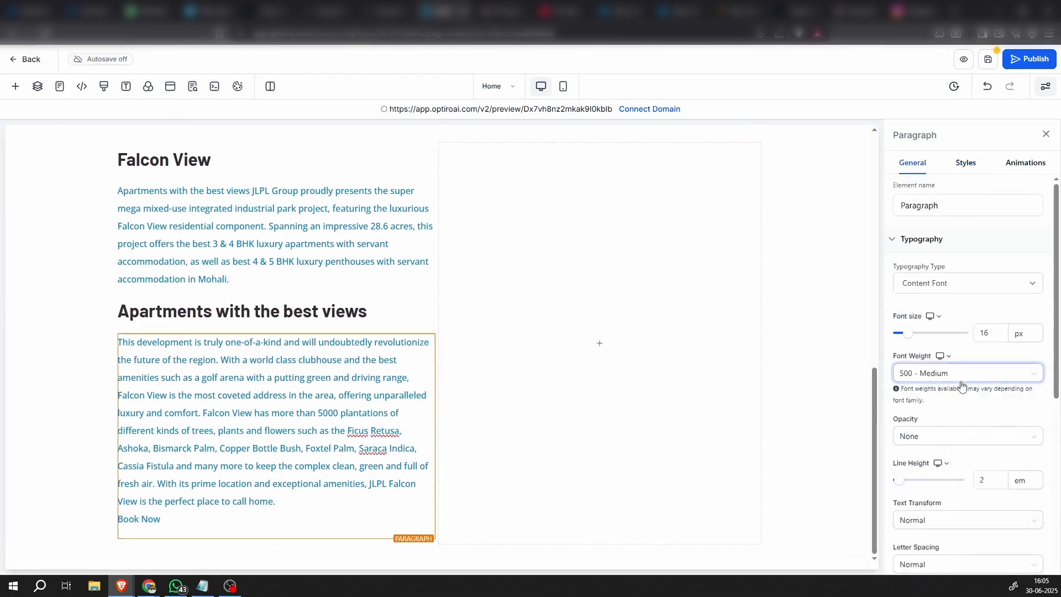
{"action": "left_click", "coordinate": [961, 374]}
{"action": "left_click", "coordinate": [934, 450]}
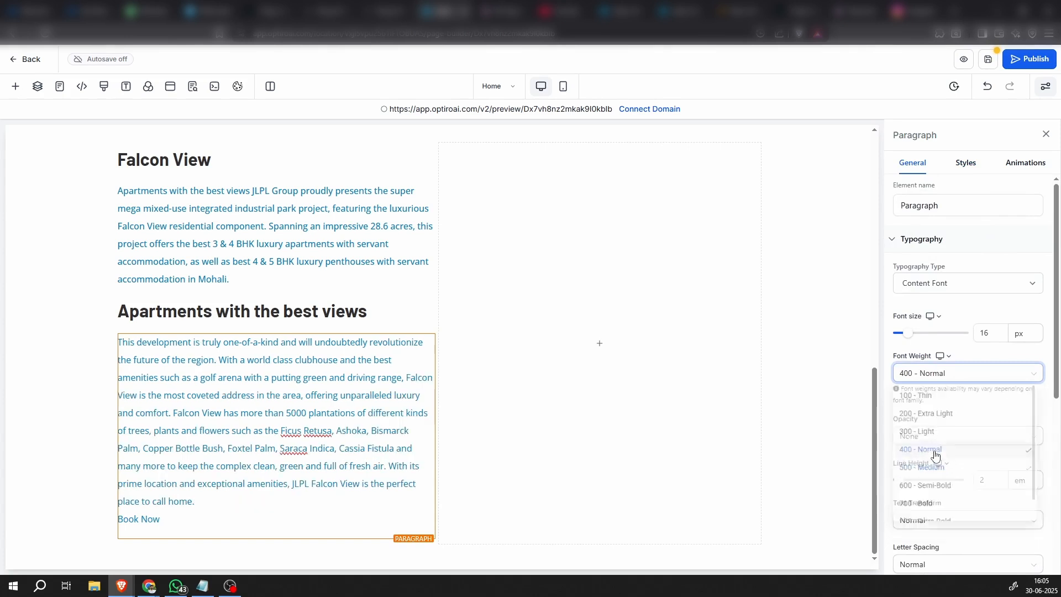
{"action": "left_click", "coordinate": [264, 260]}
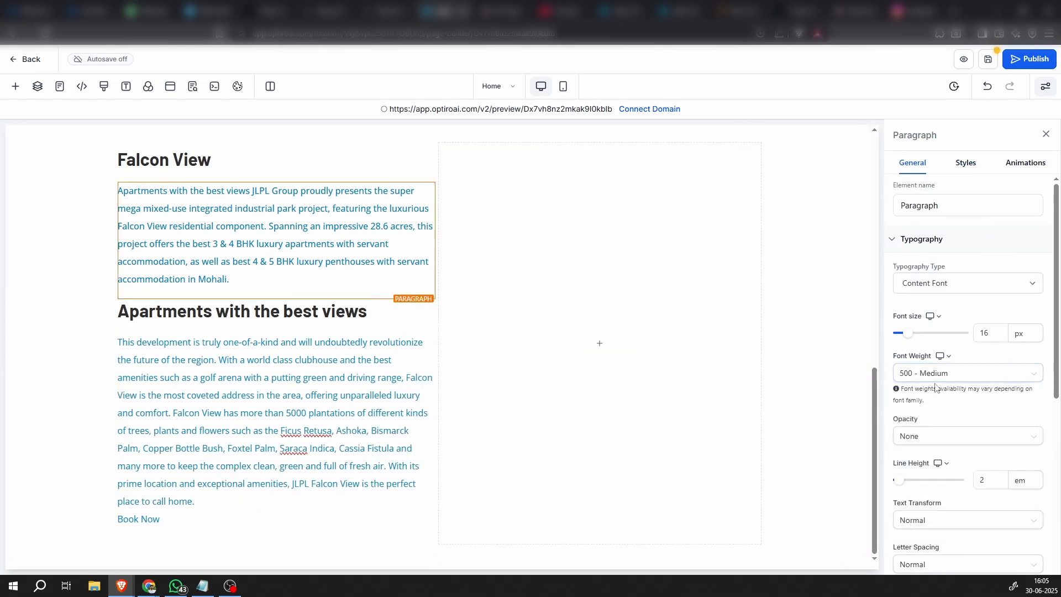
{"action": "left_click", "coordinate": [934, 373]}
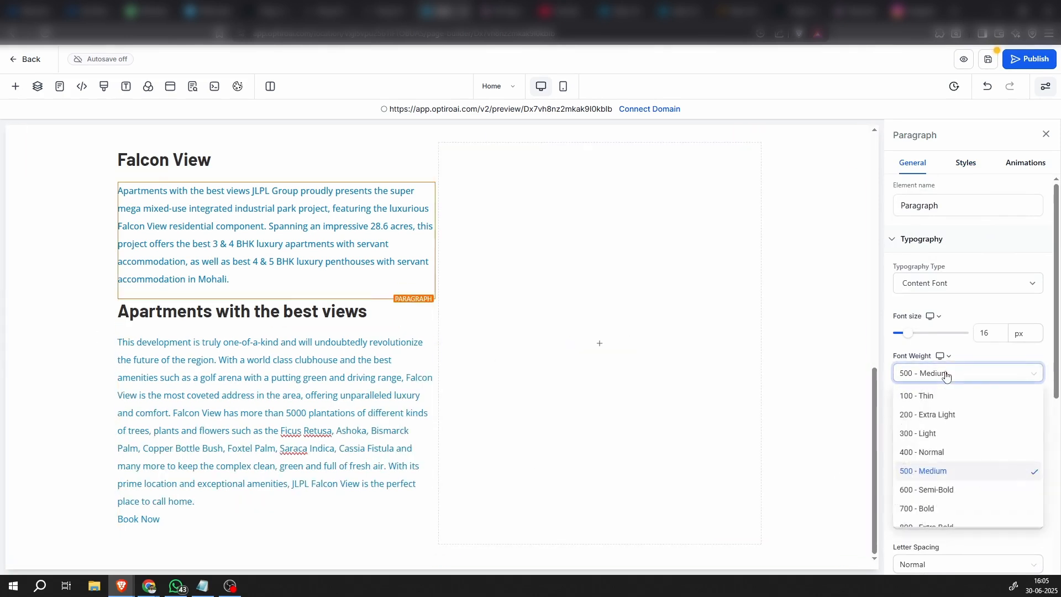
{"action": "left_click", "coordinate": [930, 452]}
{"action": "left_click", "coordinate": [67, 381]}
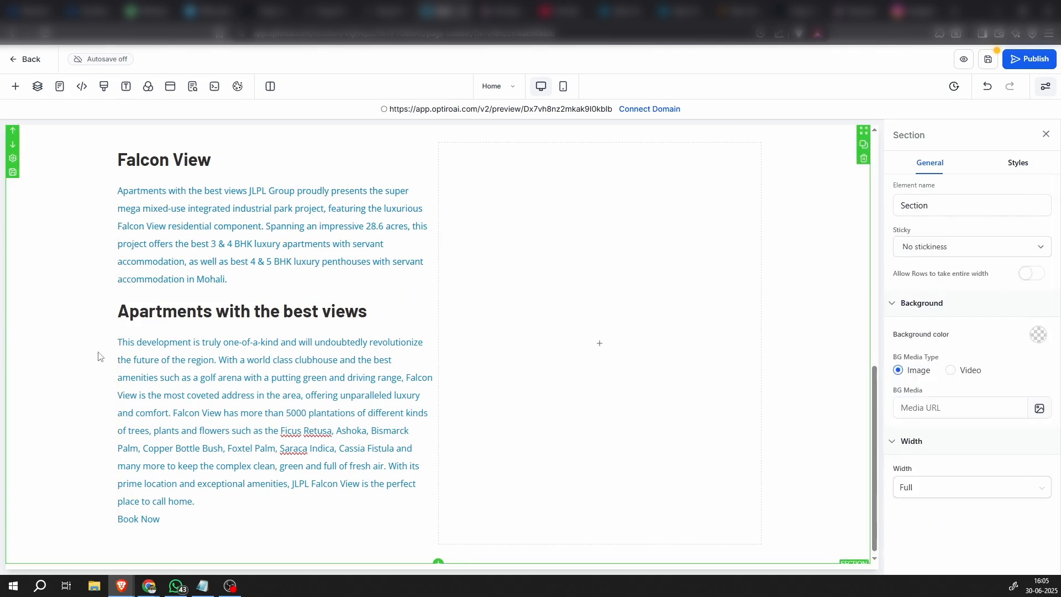
Save the page, close the SEO metadata settings unchanged and turn on autosave
{"action": "left_click", "coordinate": [986, 61]}
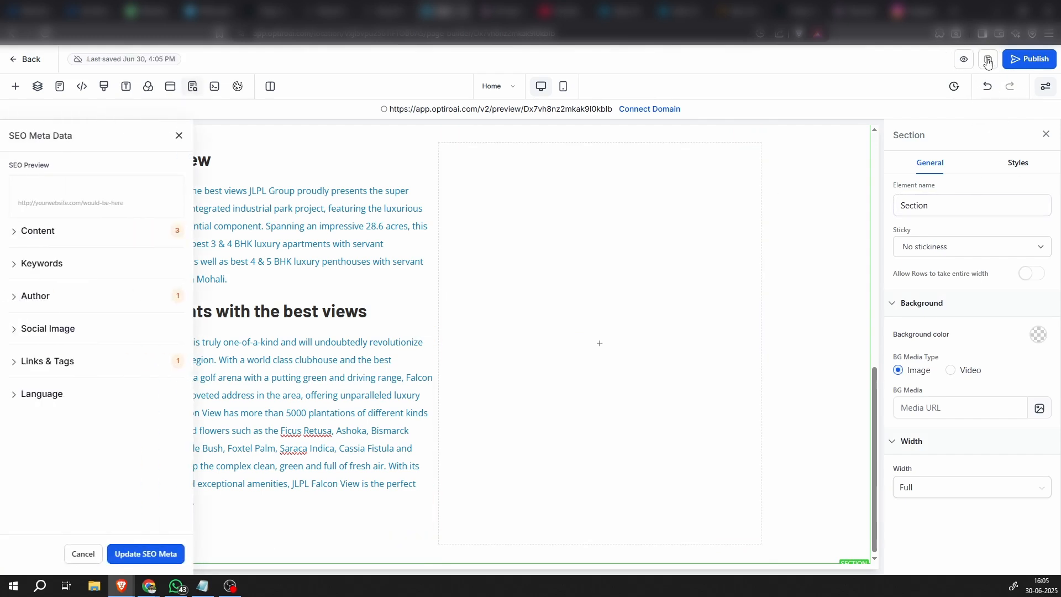
{"action": "left_click", "coordinate": [178, 137]}
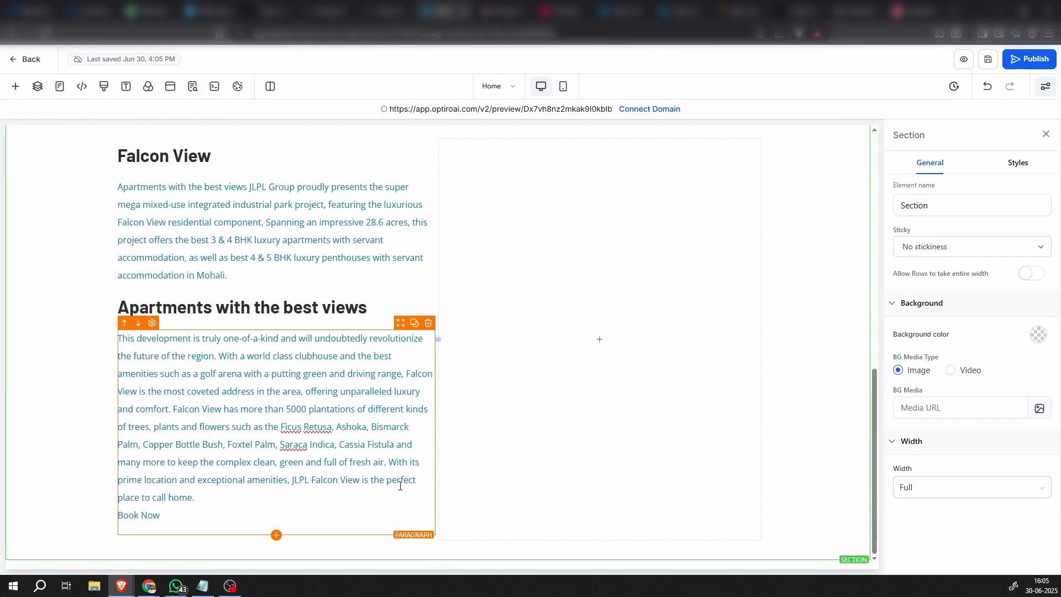
{"action": "scroll", "coordinate": [730, 407], "scroll_direction": "up", "scroll_amount": 2}
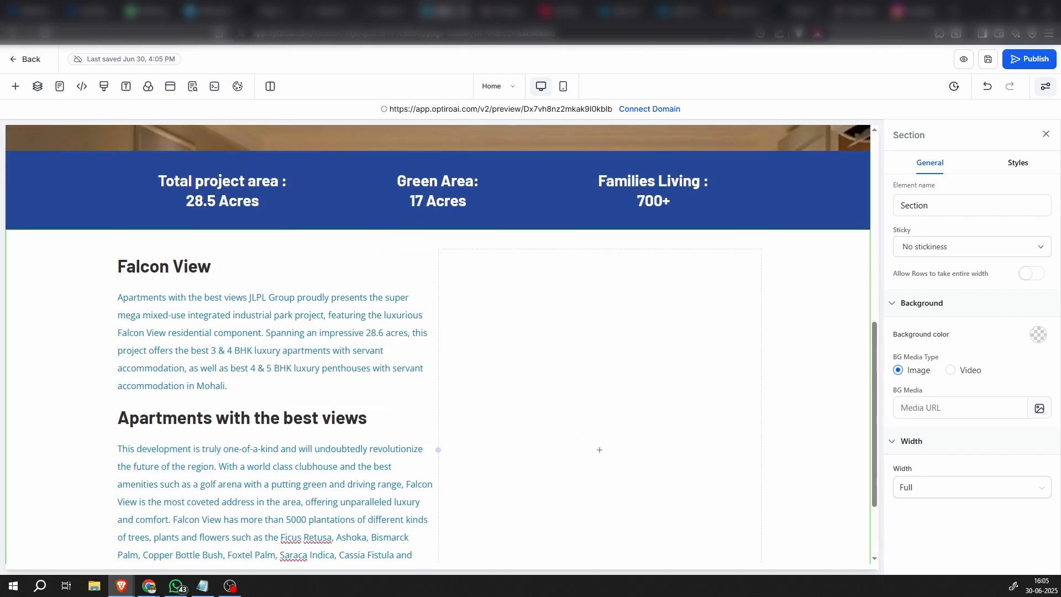
{"action": "left_click", "coordinate": [134, 64]}
{"action": "left_click", "coordinate": [114, 117]}
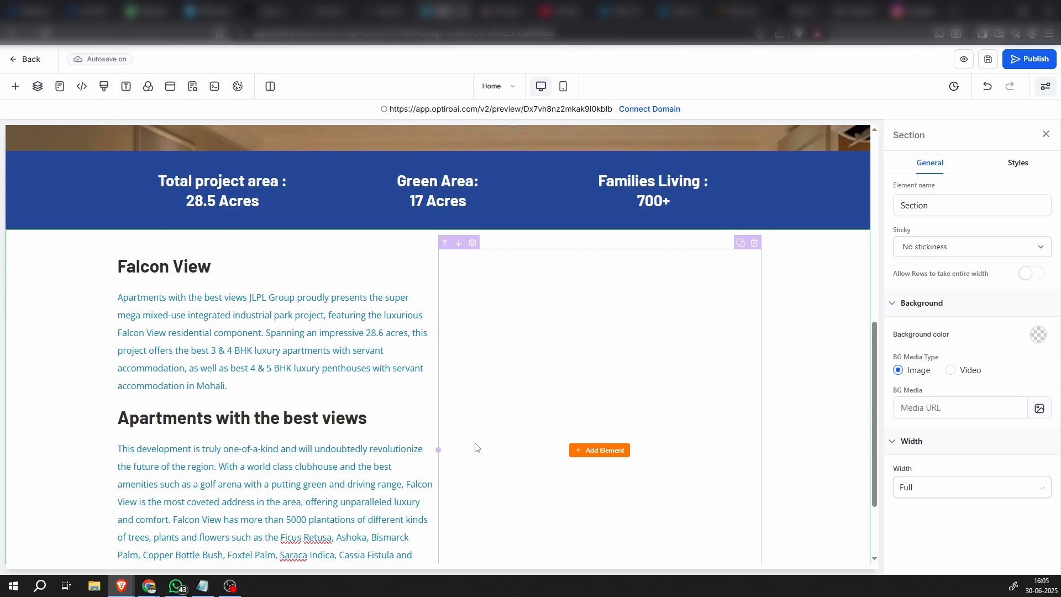
{"action": "scroll", "coordinate": [475, 447], "scroll_direction": "down", "scroll_amount": 2}
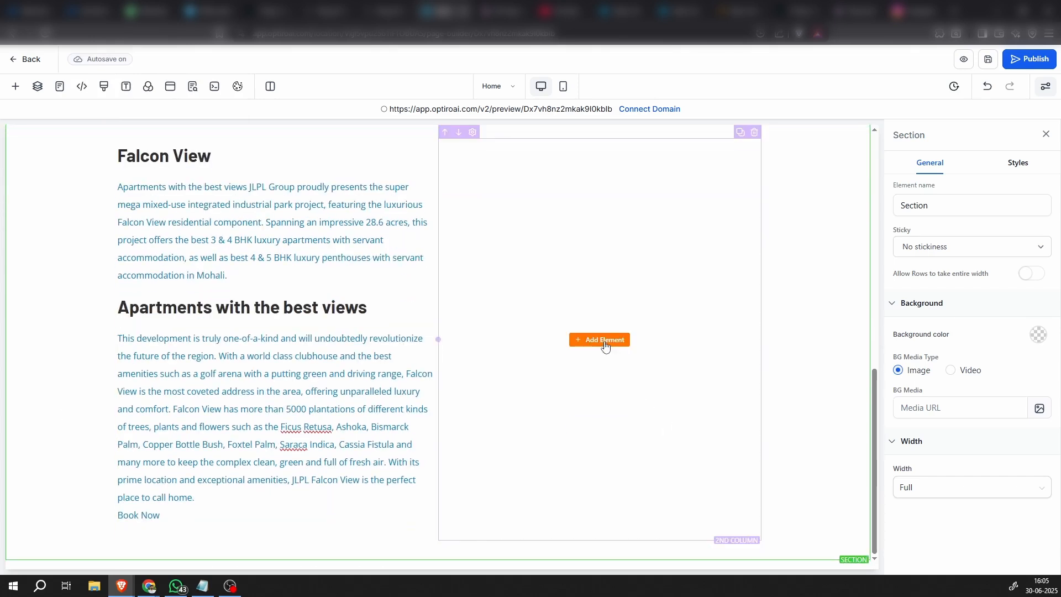
{"action": "left_click", "coordinate": [605, 342]}
{"action": "scroll", "coordinate": [235, 493], "scroll_direction": "down", "scroll_amount": 3}
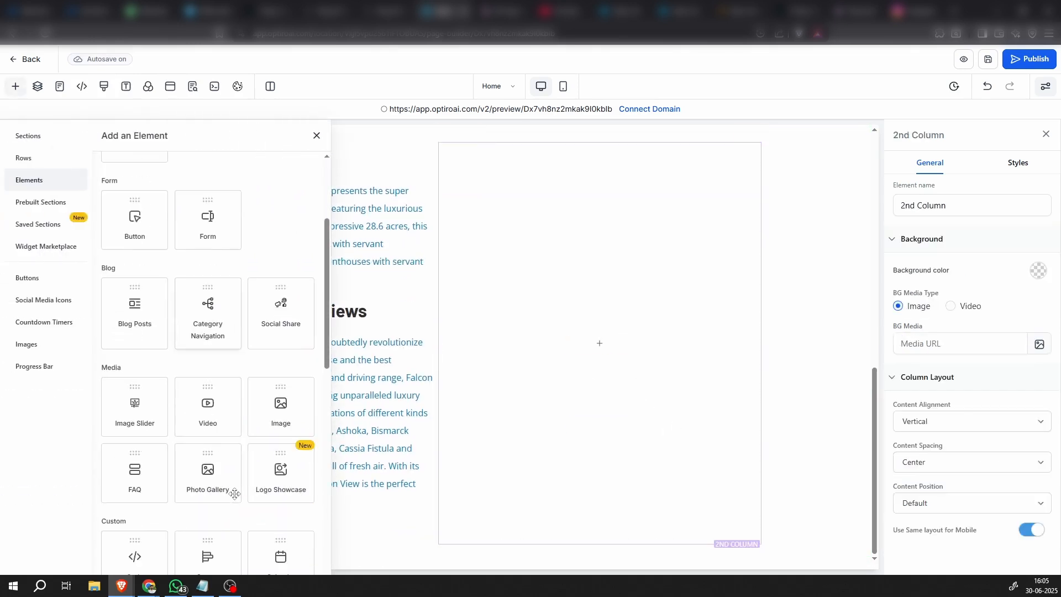
{"action": "left_click", "coordinate": [294, 396]}
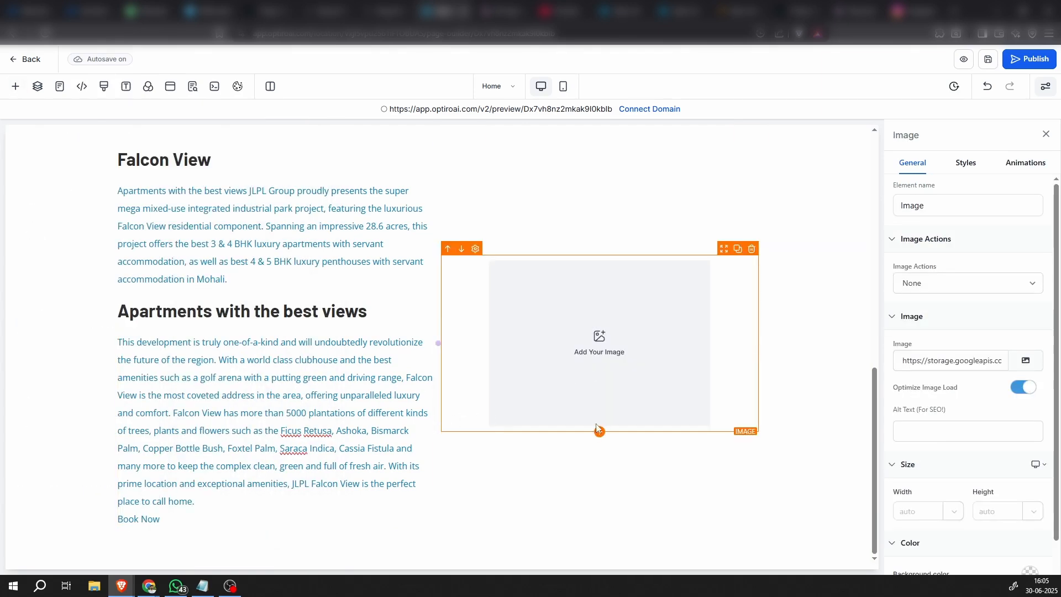
{"action": "left_click", "coordinate": [752, 250]}
Add an Image element to the empty second column of the description section
{"action": "left_click", "coordinate": [592, 343]}
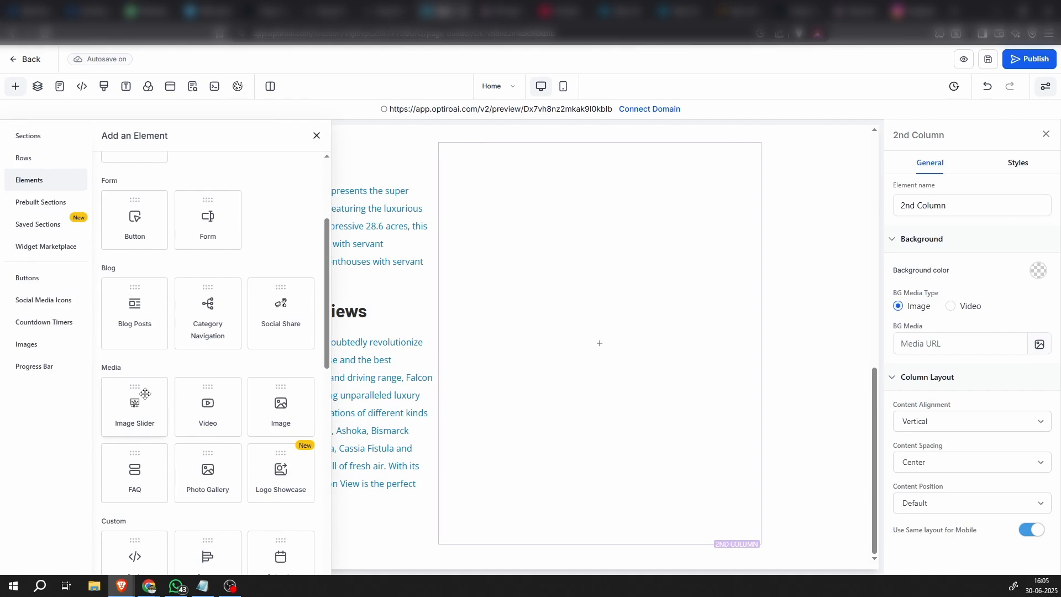
{"action": "scroll", "coordinate": [145, 394], "scroll_direction": "down", "scroll_amount": 1}
{"action": "left_click", "coordinate": [281, 358]}
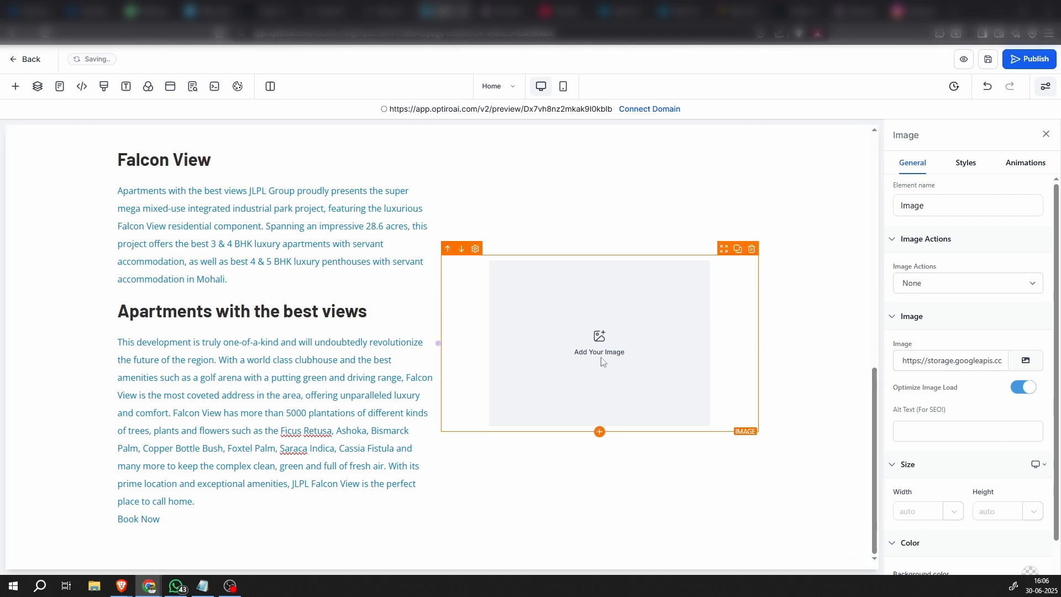
Upload the building photo whose file name starts with "imgi_2_buy-flat-in-mohali" and insert it into the image element
{"action": "left_click", "coordinate": [1026, 359]}
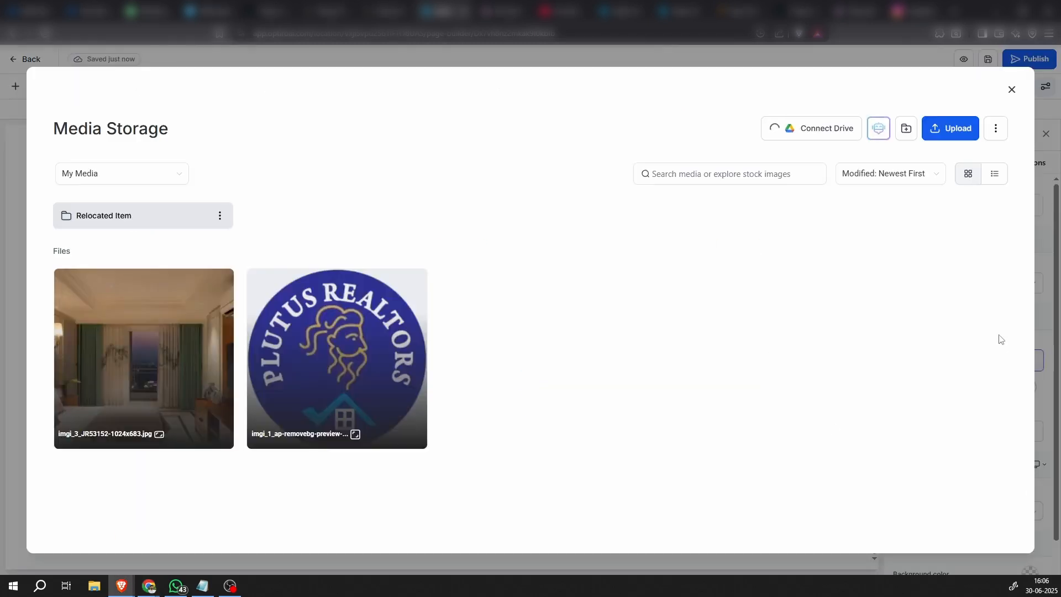
{"action": "left_click", "coordinate": [958, 131]}
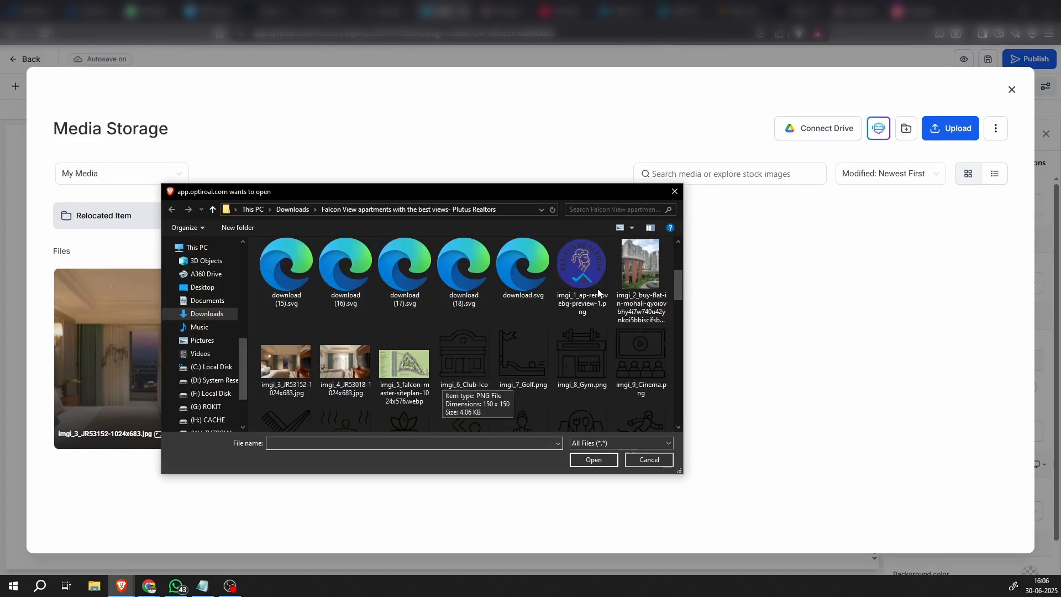
{"action": "double_click", "coordinate": [646, 263]}
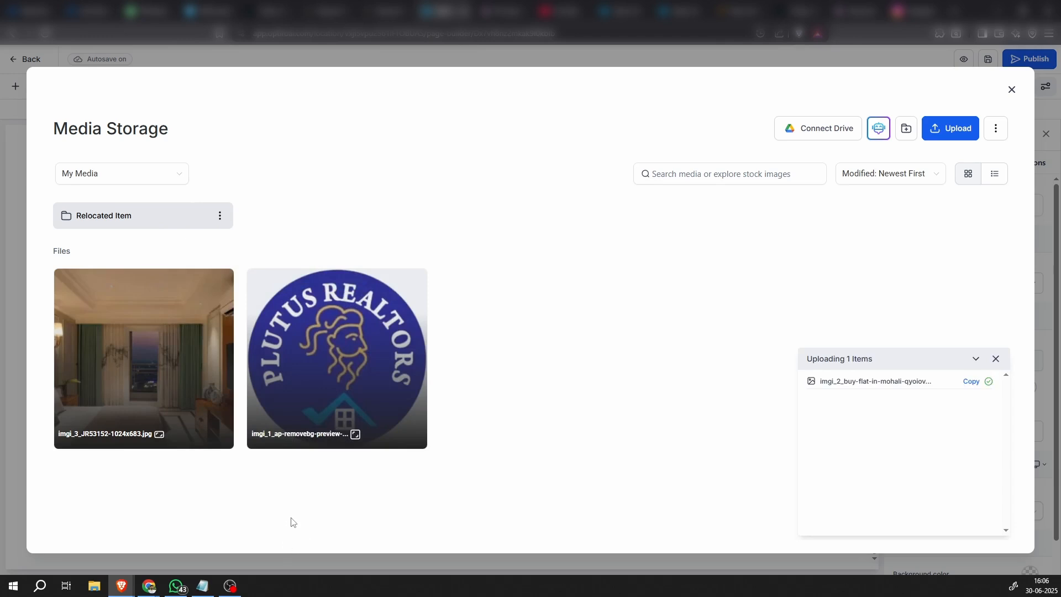
{"action": "left_click", "coordinate": [156, 355]}
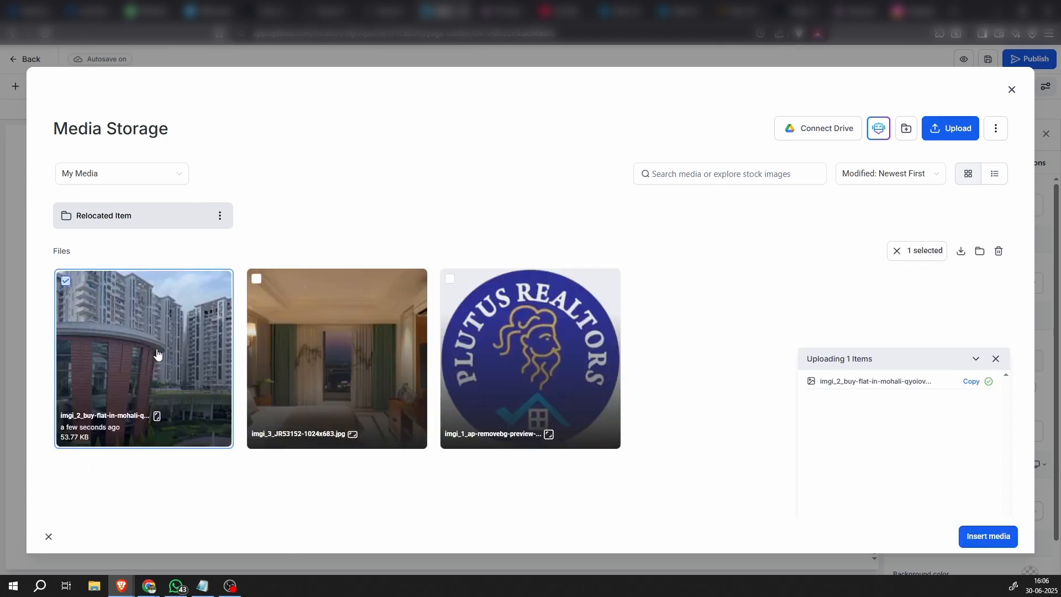
{"action": "left_click", "coordinate": [976, 540]}
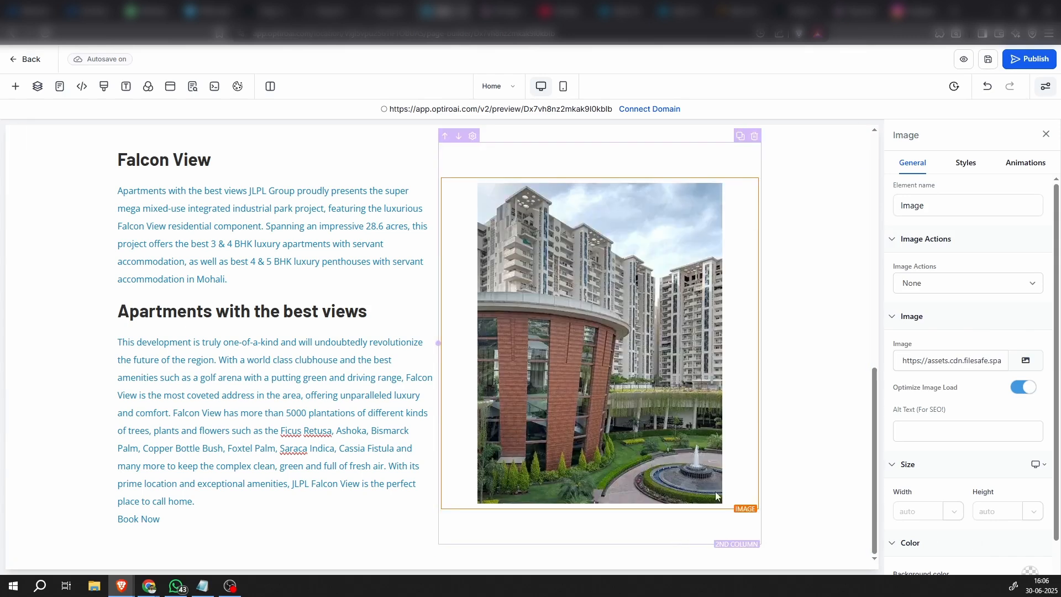
Set the building image's radius to Round Corners
{"action": "left_click", "coordinate": [608, 423]}
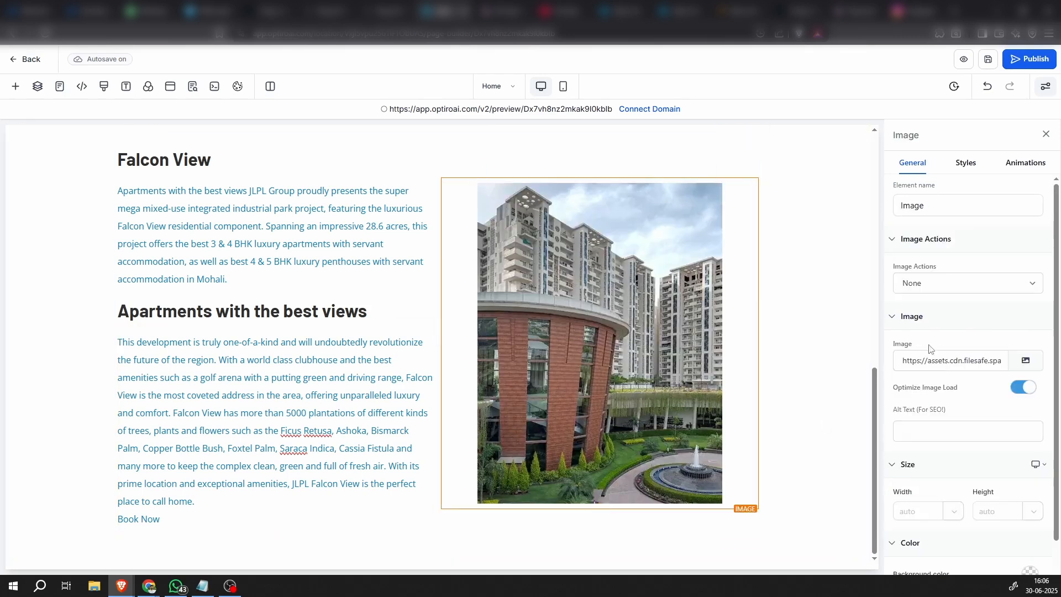
{"action": "left_click", "coordinate": [962, 283]}
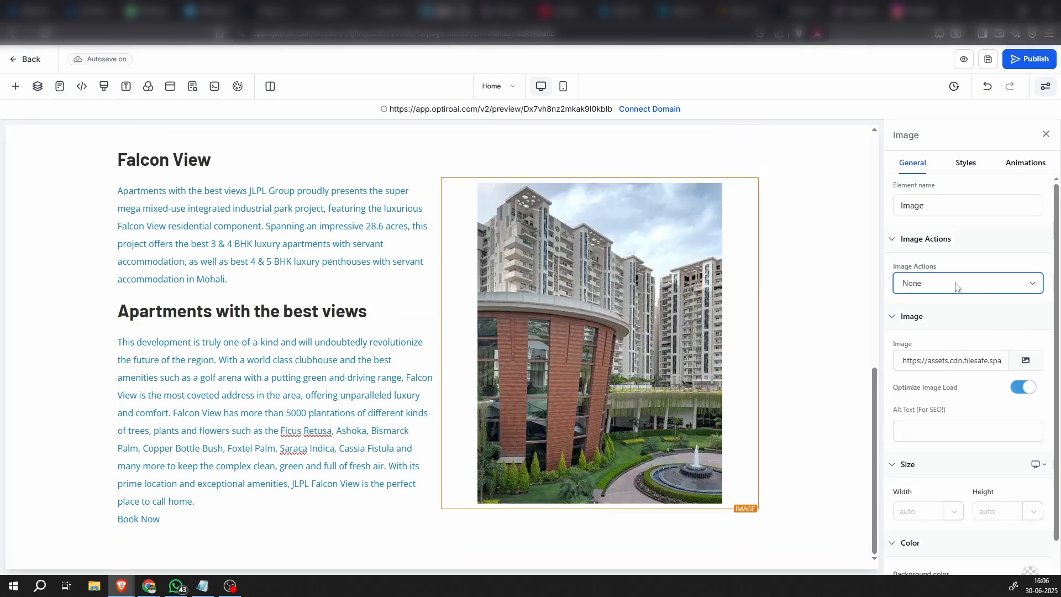
{"action": "left_click", "coordinate": [966, 163]}
{"action": "left_click", "coordinate": [920, 279]}
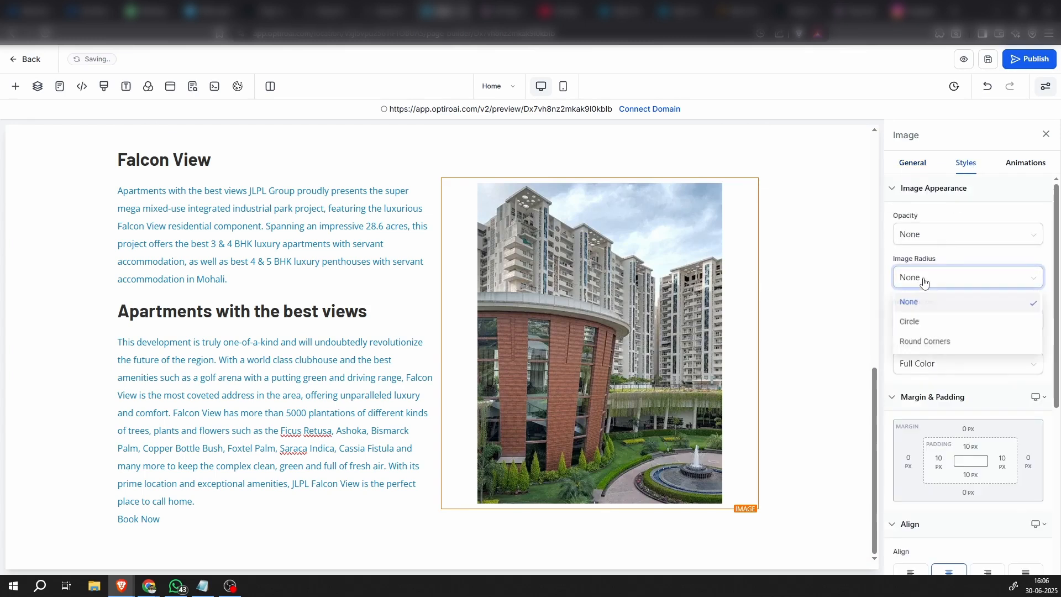
{"action": "left_click", "coordinate": [927, 342]}
{"action": "left_click", "coordinate": [782, 399]}
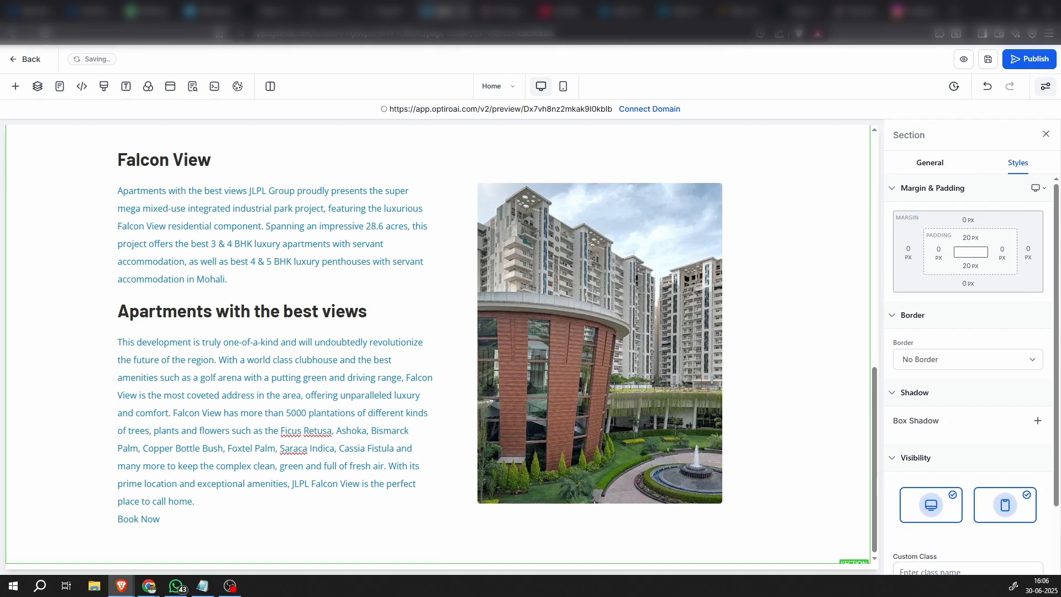
{"action": "left_click", "coordinate": [230, 586]}
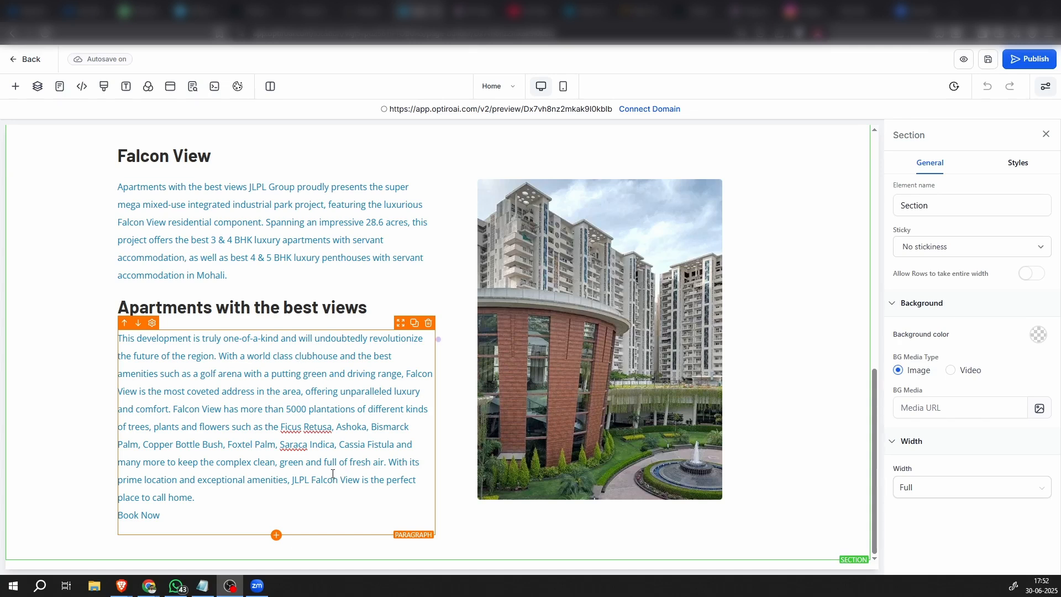
{"action": "left_click", "coordinate": [276, 535]}
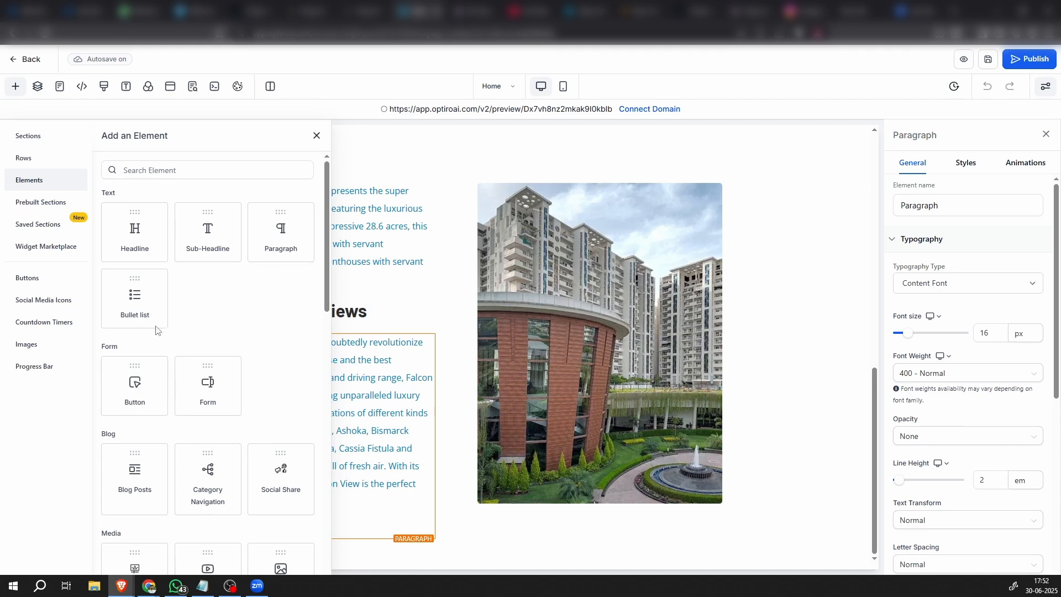
{"action": "left_click", "coordinate": [317, 136]}
Duplicate the Enquire Now button in the hero section
{"action": "scroll", "coordinate": [339, 273], "scroll_direction": "up", "scroll_amount": 5}
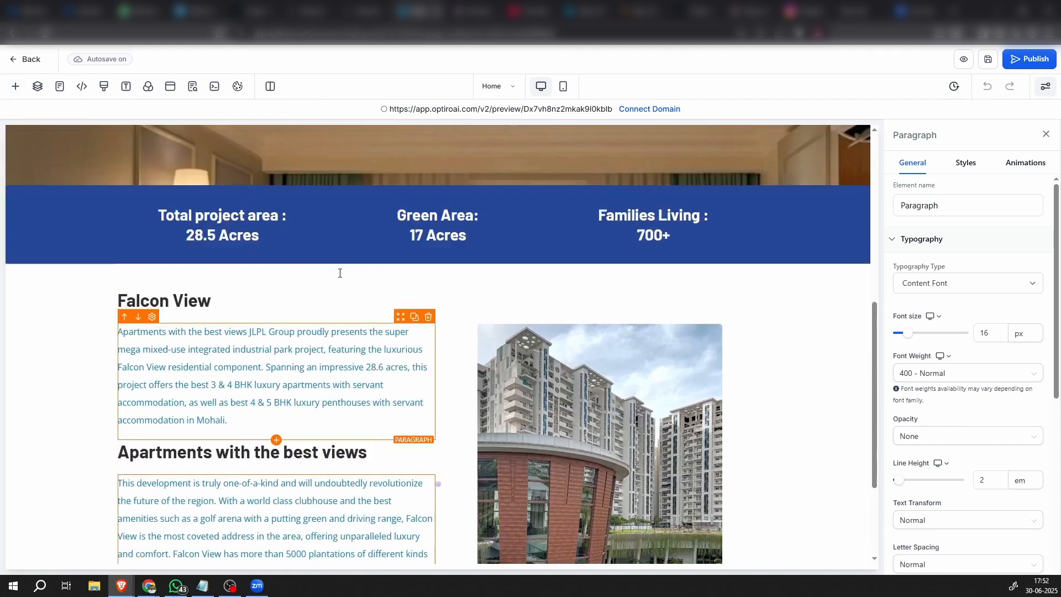
{"action": "scroll", "coordinate": [339, 273], "scroll_direction": "up", "scroll_amount": 1}
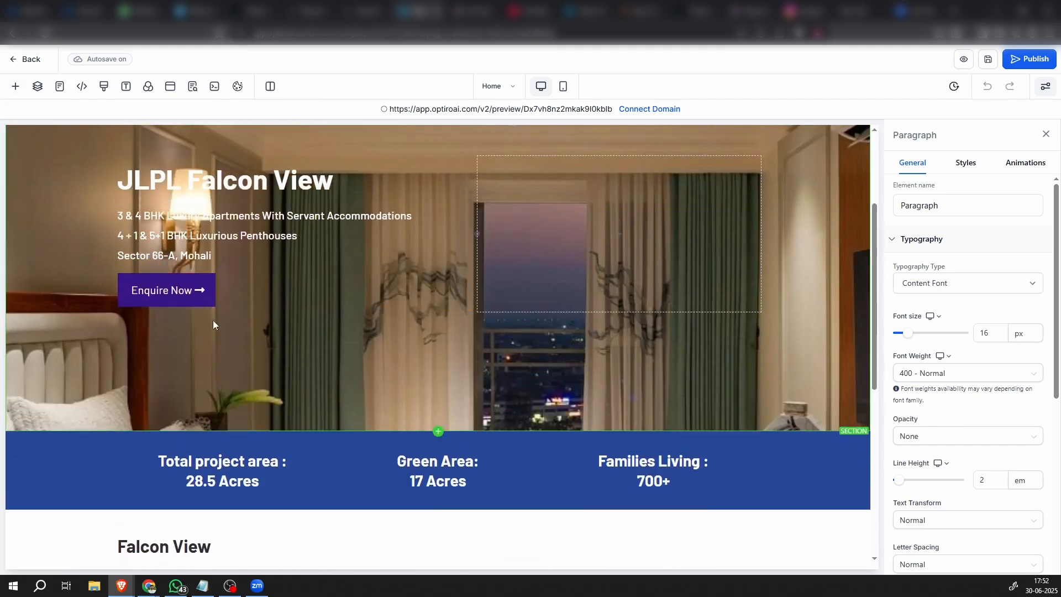
{"action": "left_click", "coordinate": [257, 296]}
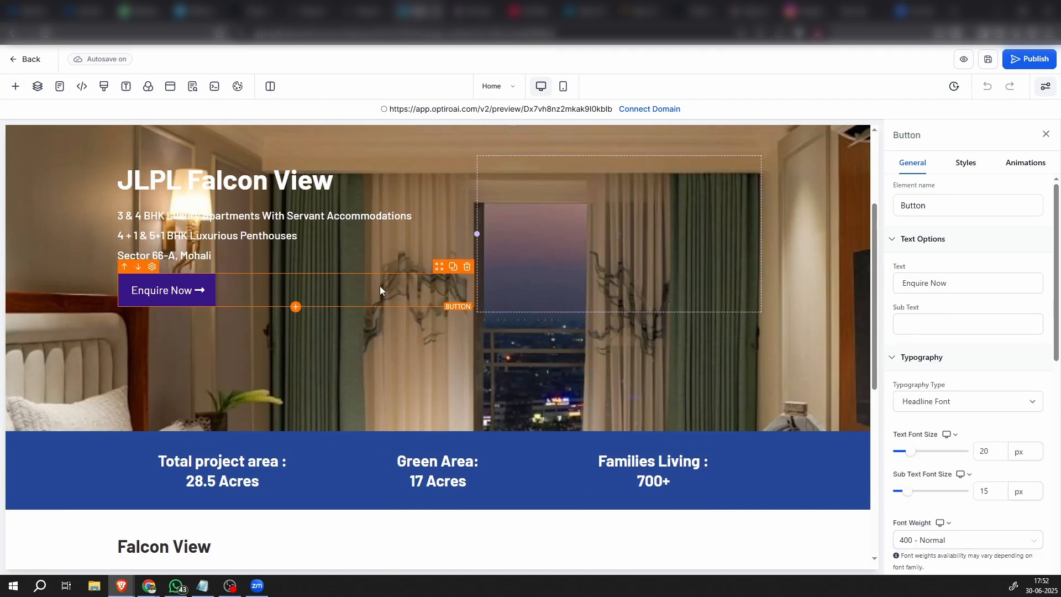
{"action": "left_click", "coordinate": [452, 267]}
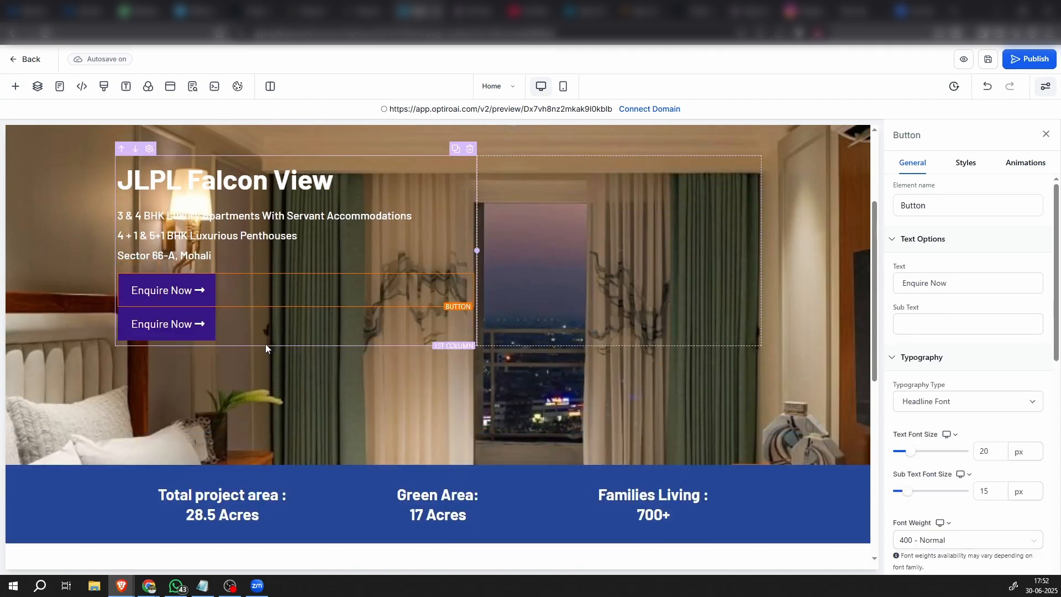
Move the duplicated Enquire Now button below the paragraph under "Apartments with the best views"
{"action": "scroll", "coordinate": [265, 332], "scroll_direction": "down", "scroll_amount": 1}
{"action": "left_click", "coordinate": [457, 227]}
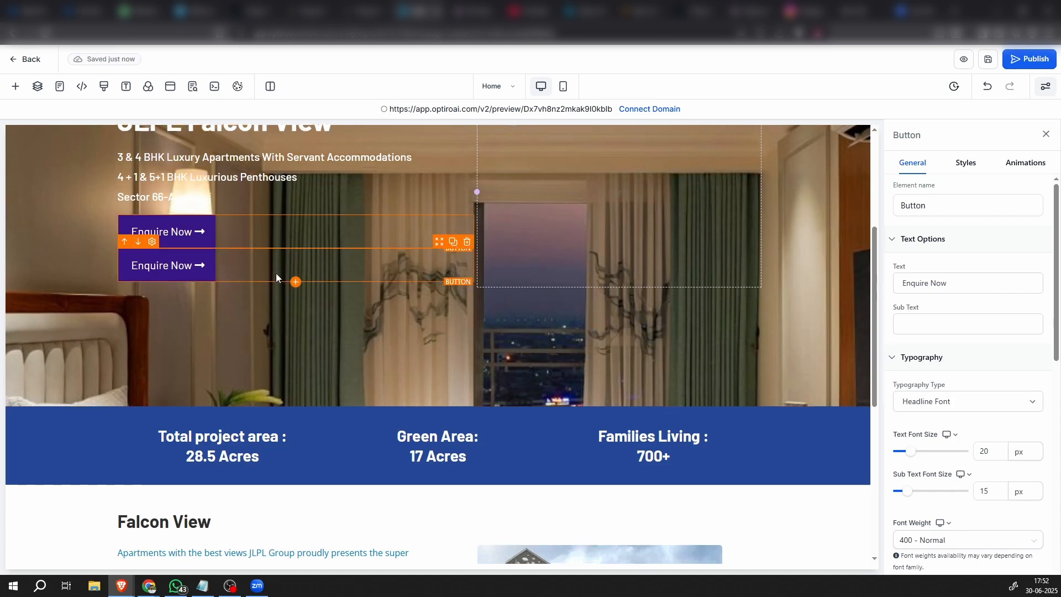
{"action": "scroll", "coordinate": [277, 276], "scroll_direction": "down", "scroll_amount": 2}
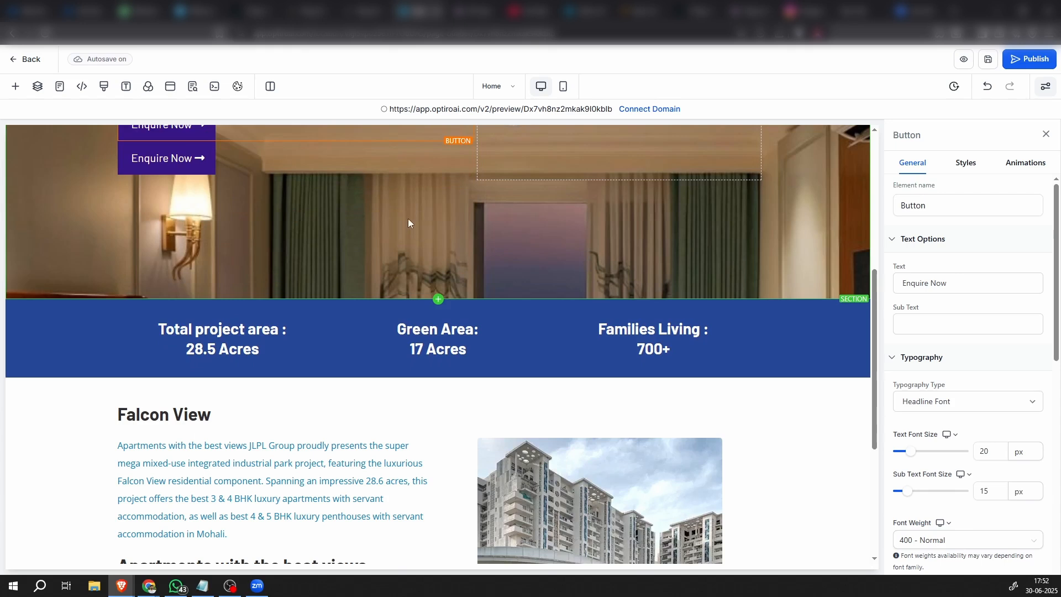
{"action": "scroll", "coordinate": [408, 222], "scroll_direction": "up", "scroll_amount": 1}
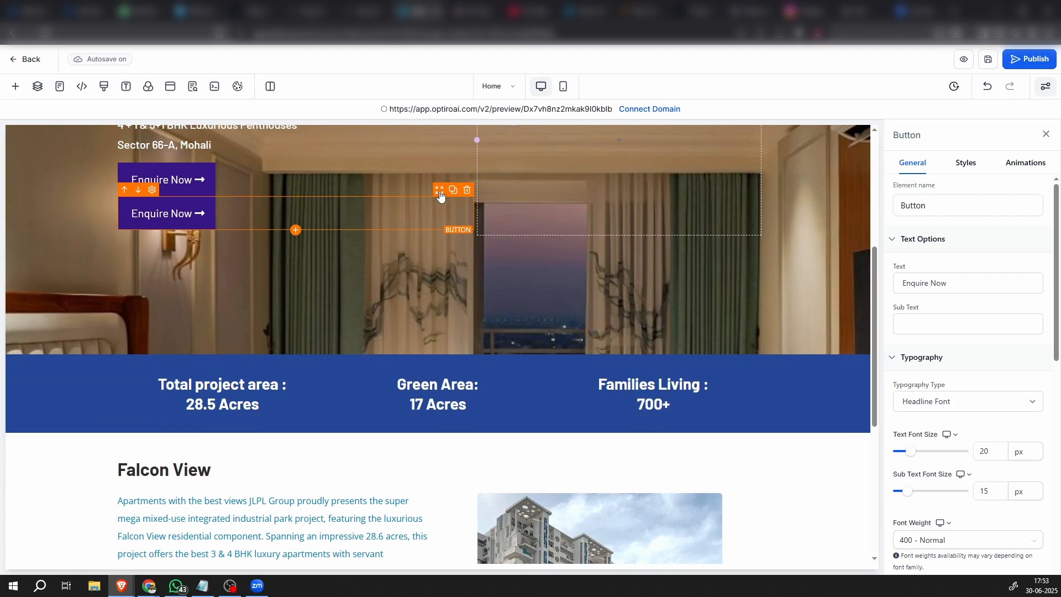
{"action": "left_click_drag", "start_coordinate": [439, 193], "coordinate": [391, 513]}
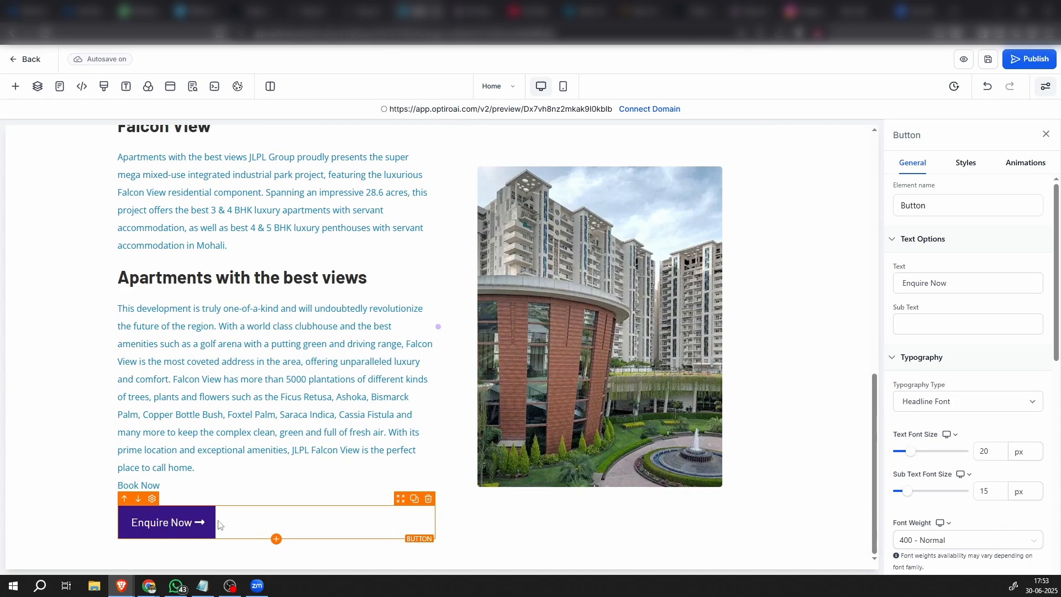
Remove the long-arrow-alt-right trailing icon from the moved button in the description section
{"action": "scroll", "coordinate": [951, 510], "scroll_direction": "down", "scroll_amount": 2}
{"action": "scroll", "coordinate": [951, 510], "scroll_direction": "down", "scroll_amount": 7}
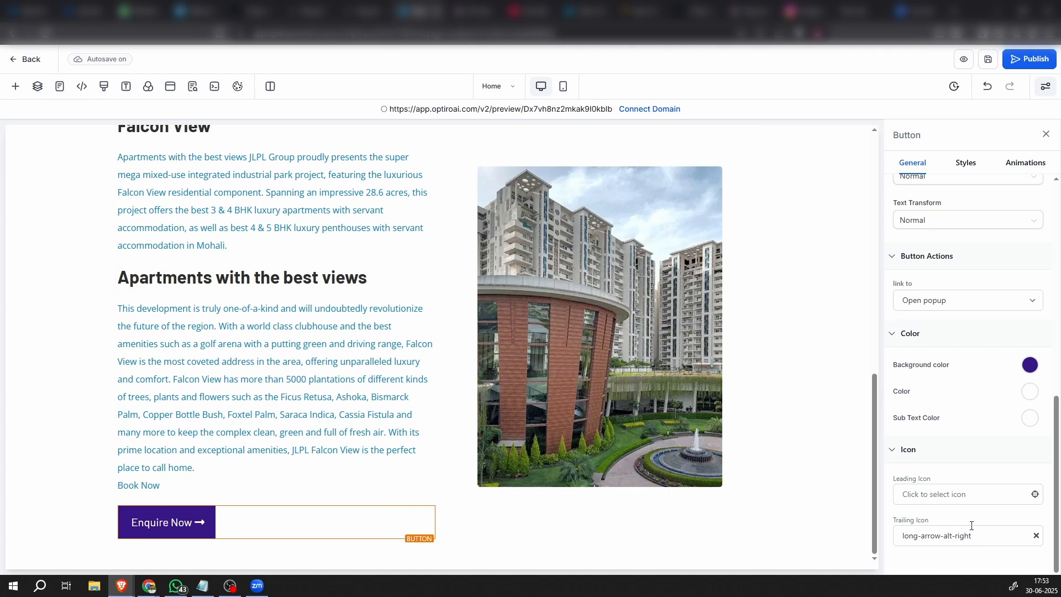
{"action": "left_click", "coordinate": [1036, 536]}
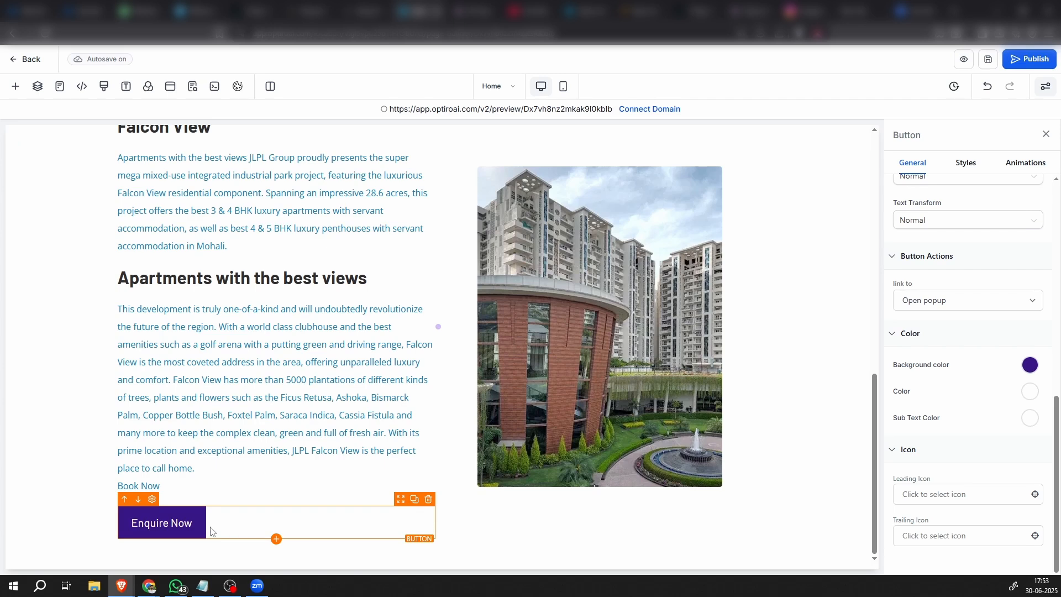
Change the text of the description section's button to "Book Now"
{"action": "scroll", "coordinate": [917, 453], "scroll_direction": "up", "scroll_amount": 10}
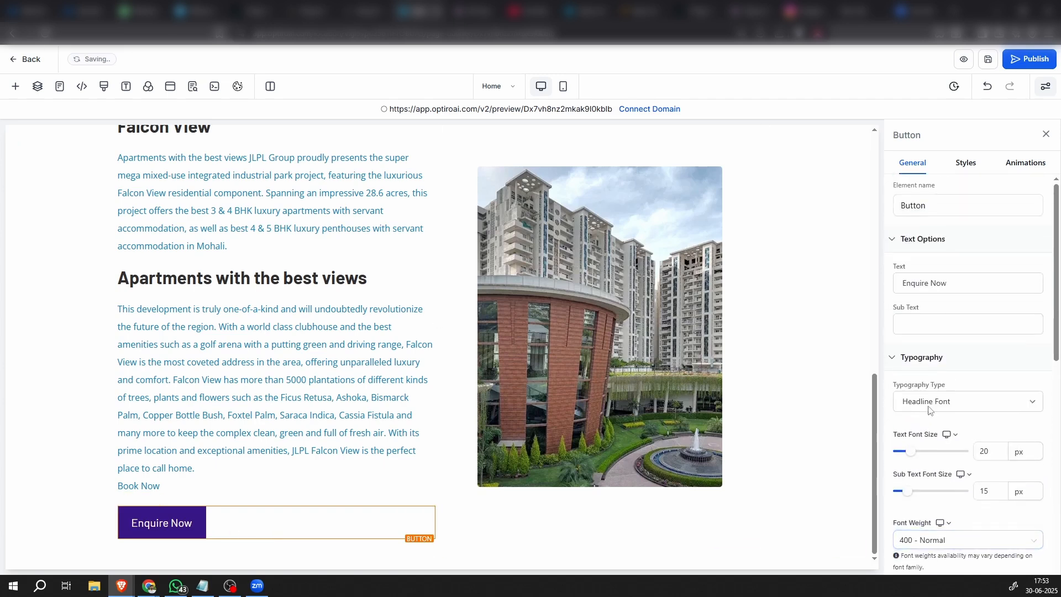
{"action": "triple_click", "coordinate": [953, 291]}
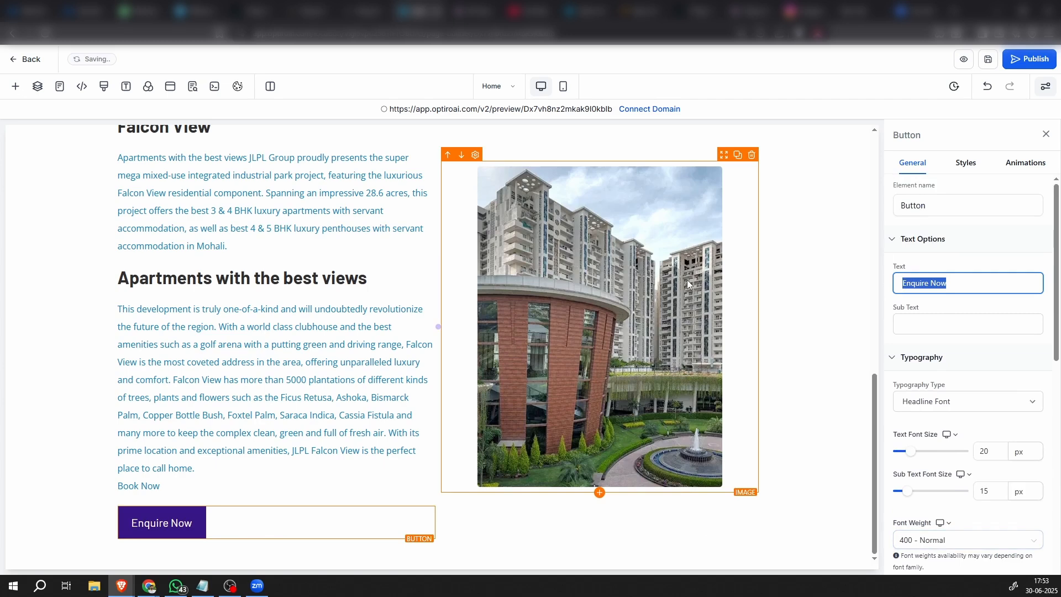
{"action": "type", "text": "Book "}
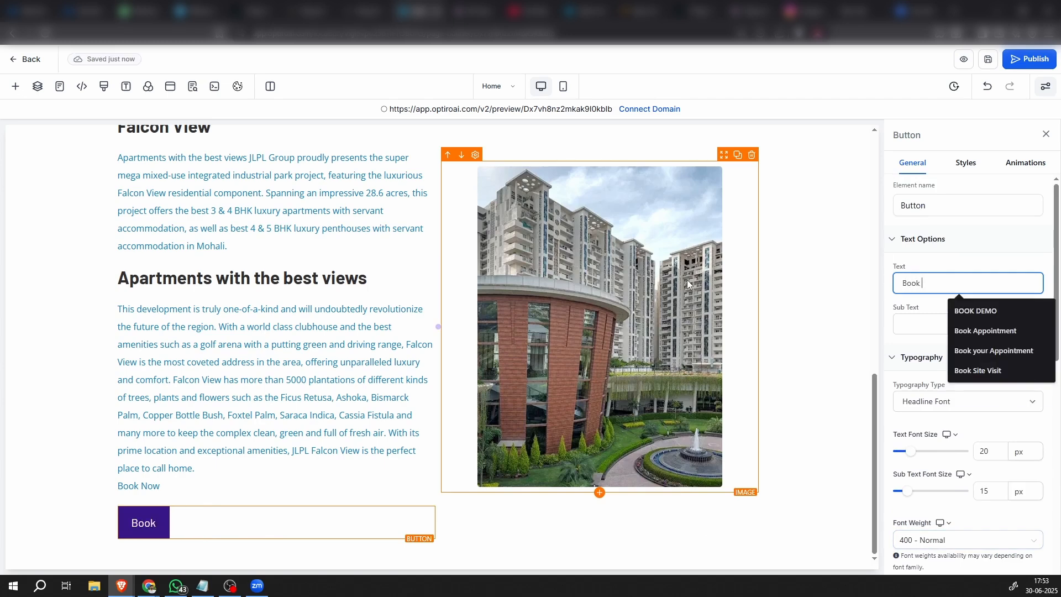
{"action": "type", "text": "Now"}
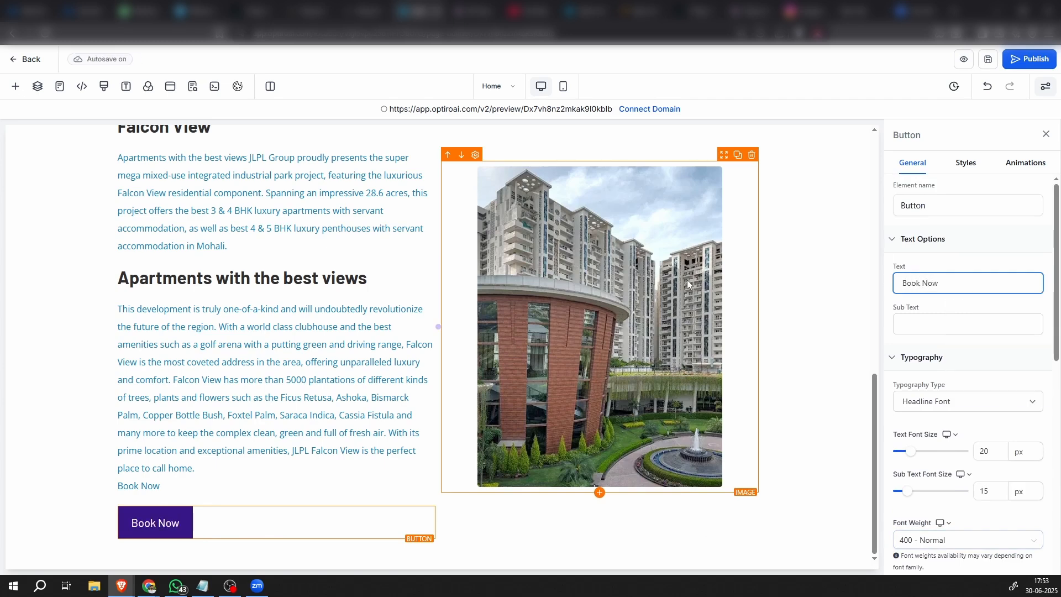
{"action": "left_click", "coordinate": [939, 310]}
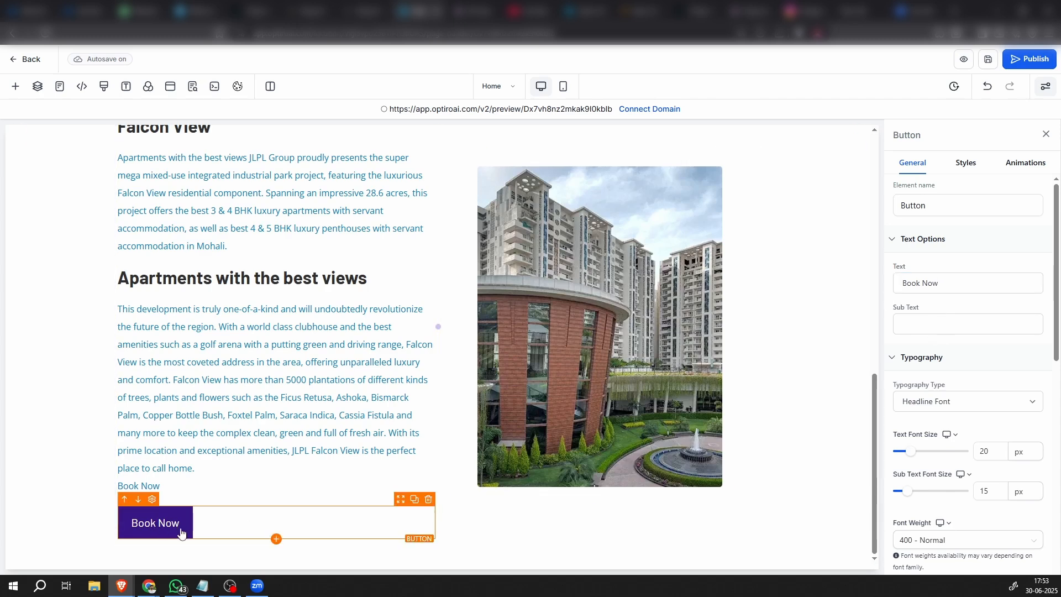
Give the Book Now button a Full Border with a transparent border color and a 10px border radius
{"action": "left_click", "coordinate": [966, 162]}
{"action": "scroll", "coordinate": [942, 434], "scroll_direction": "down", "scroll_amount": 5}
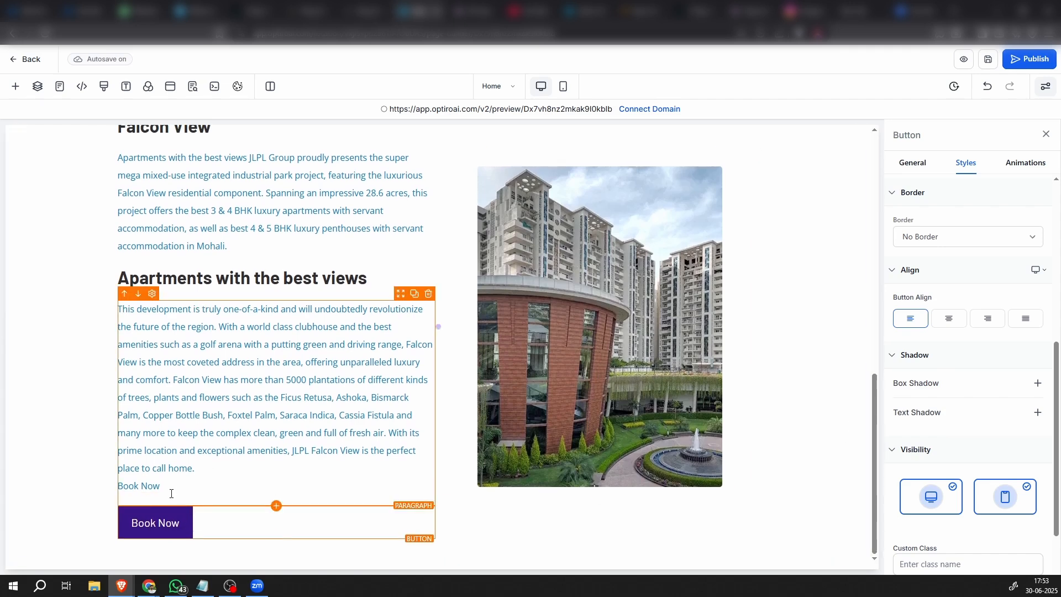
{"action": "left_click", "coordinate": [944, 239]}
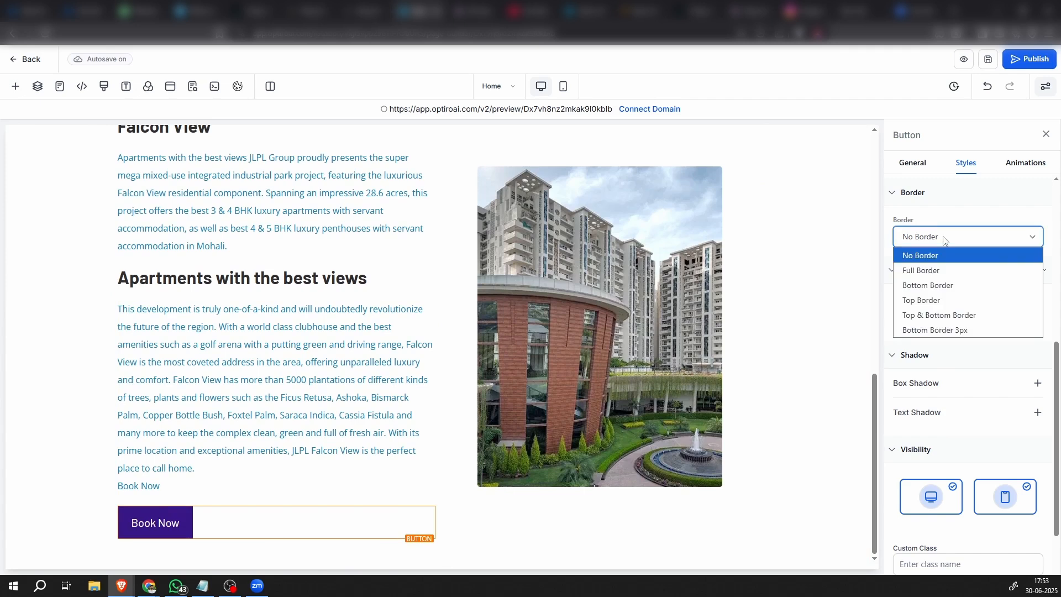
{"action": "left_click", "coordinate": [937, 271]}
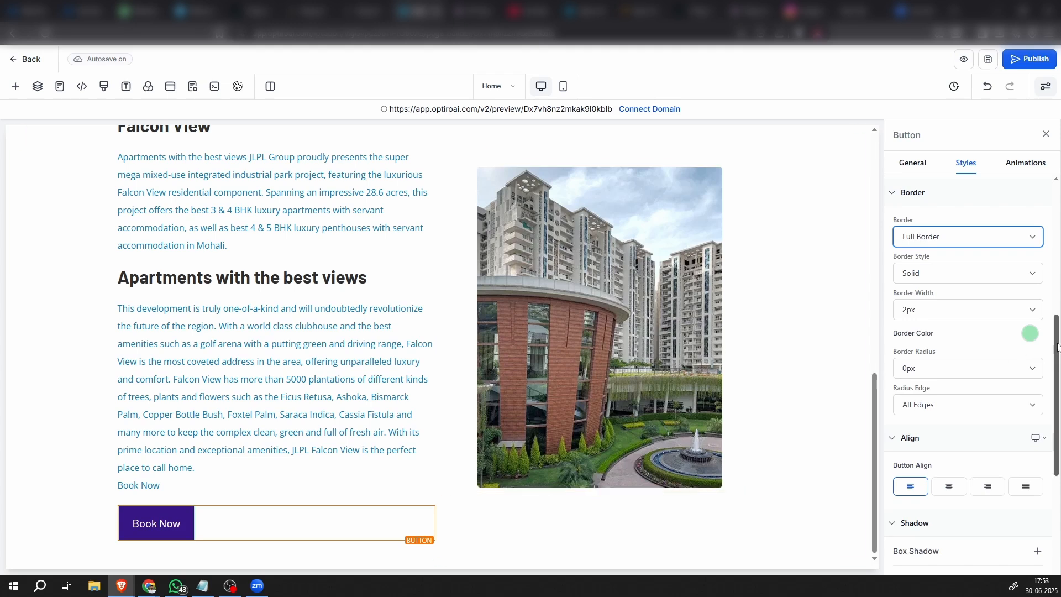
{"action": "left_click", "coordinate": [1031, 335]}
{"action": "left_click", "coordinate": [896, 403]}
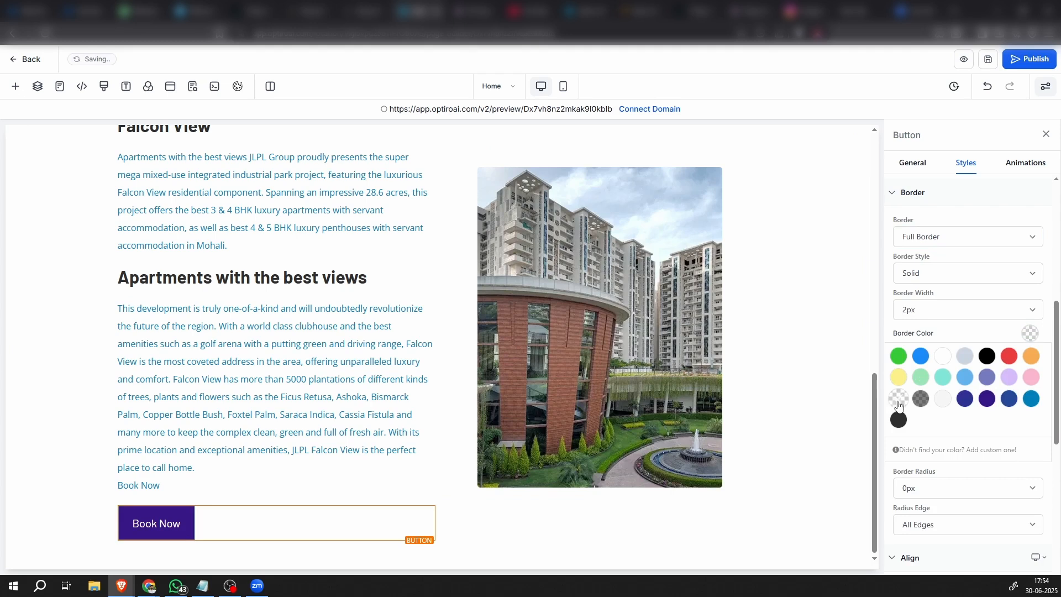
{"action": "left_click", "coordinate": [1030, 334]}
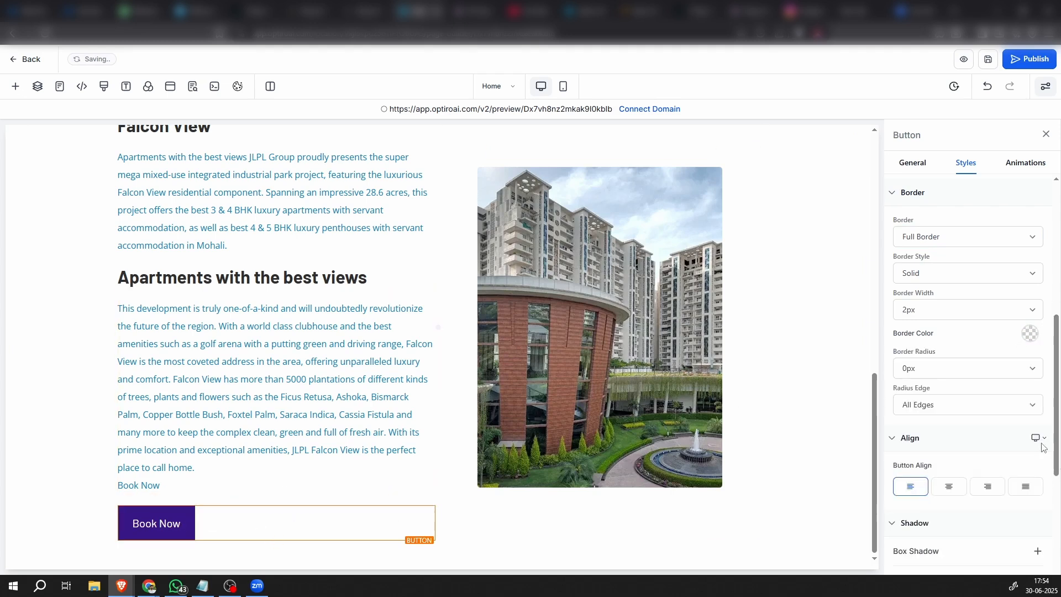
{"action": "left_click", "coordinate": [940, 368]}
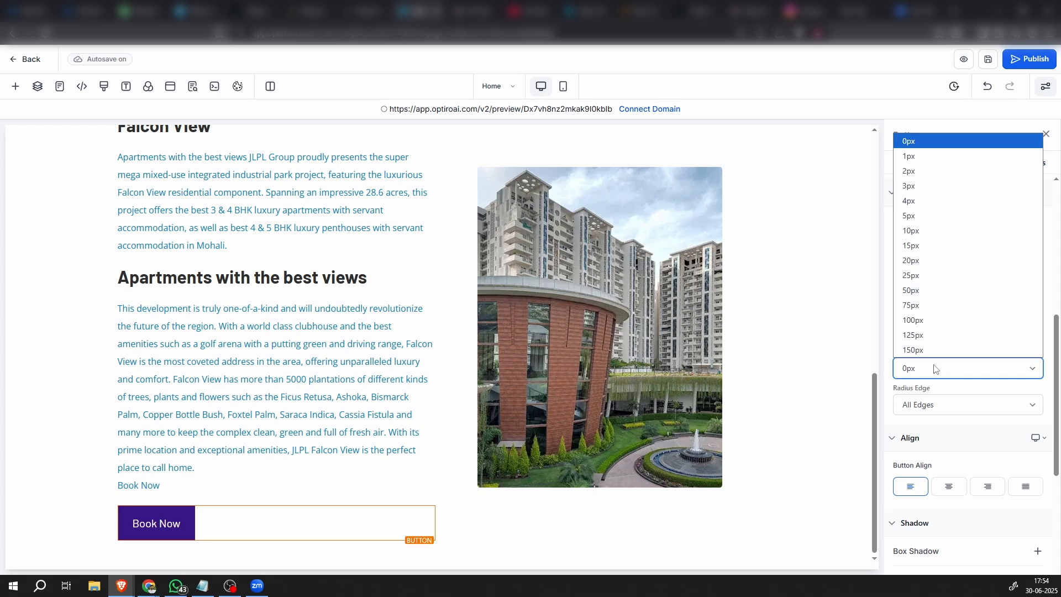
{"action": "left_click", "coordinate": [913, 231]}
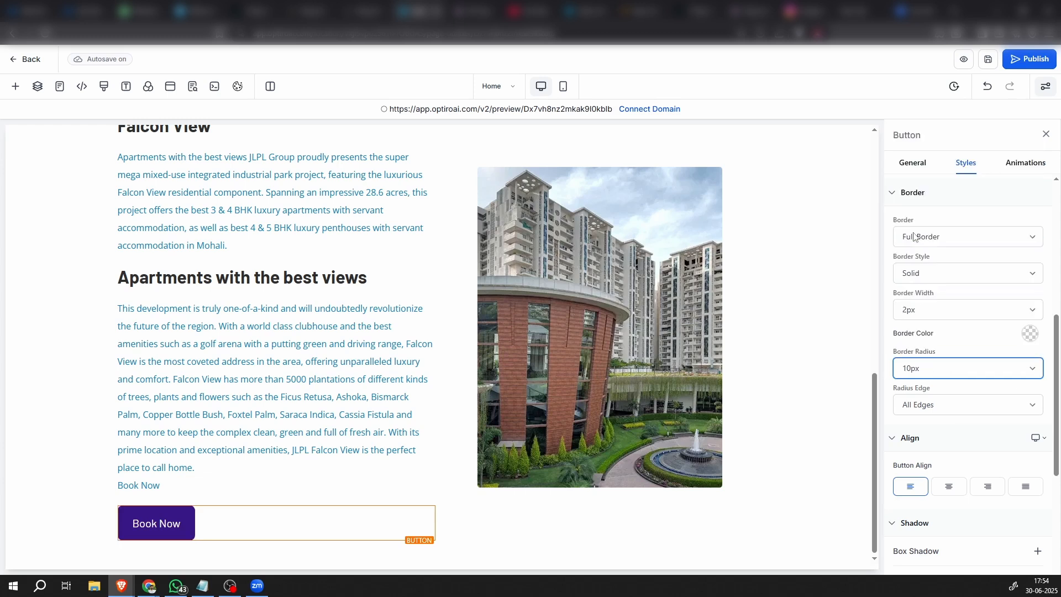
Duplicate the two-column row containing the Falcon View text, building image and Book Now button
{"action": "left_click", "coordinate": [164, 543]}
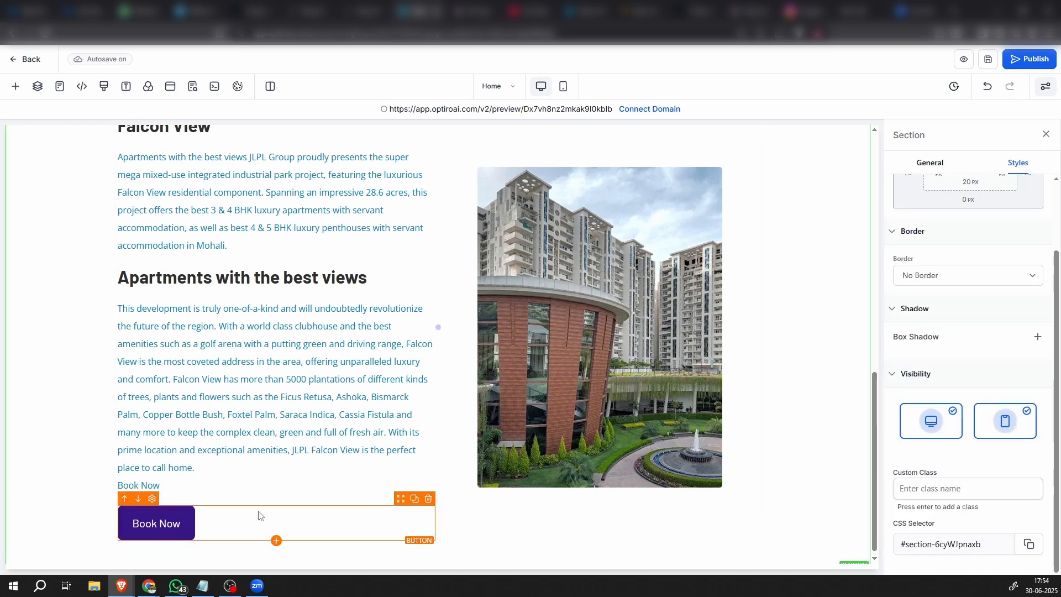
{"action": "scroll", "coordinate": [274, 485], "scroll_direction": "down", "scroll_amount": 1}
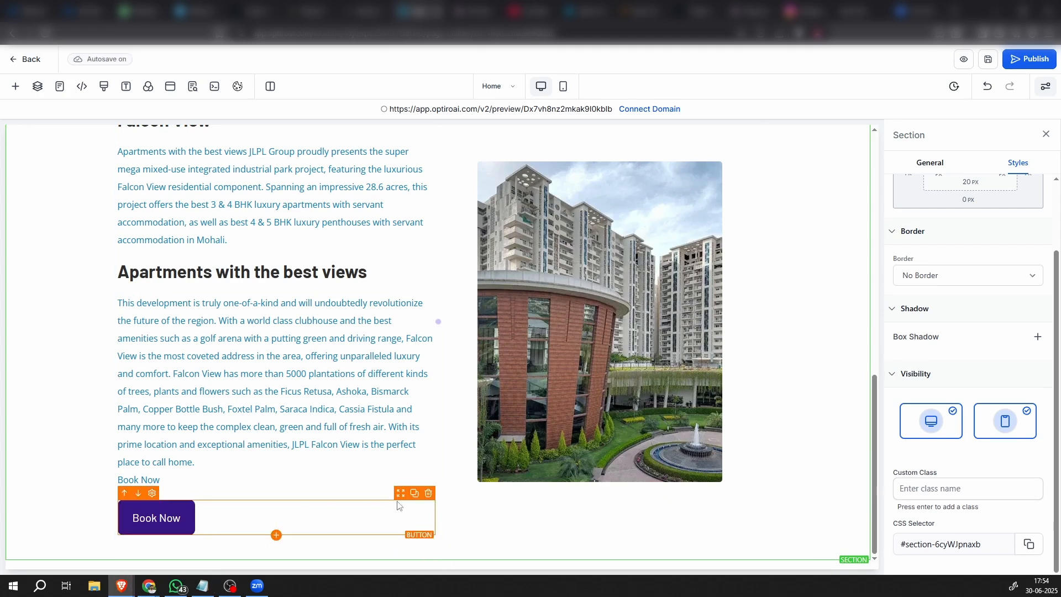
{"action": "scroll", "coordinate": [502, 515], "scroll_direction": "up", "scroll_amount": 2}
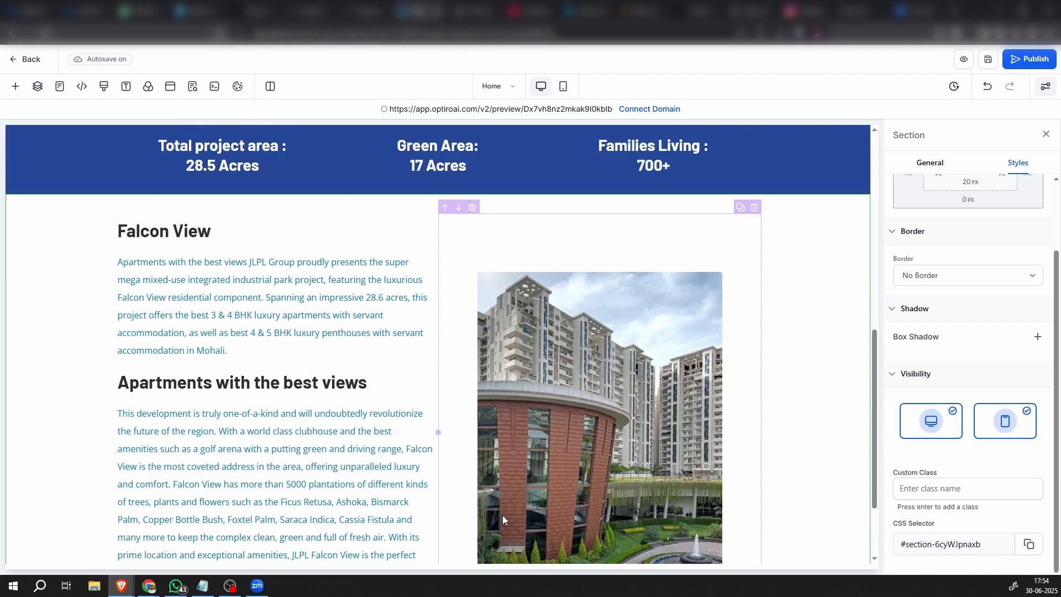
{"action": "scroll", "coordinate": [503, 515], "scroll_direction": "down", "scroll_amount": 1}
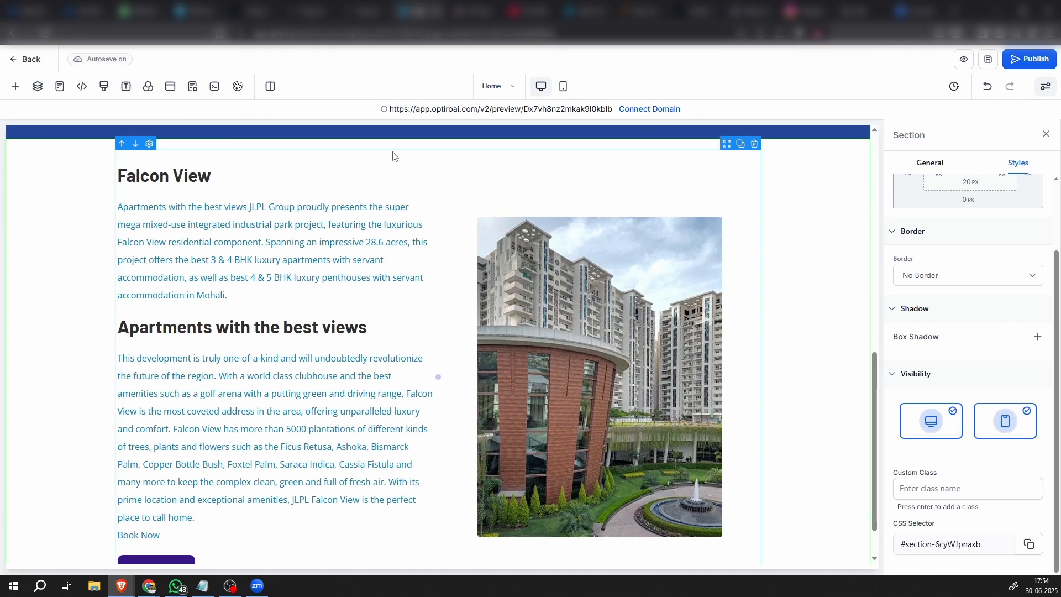
{"action": "left_click", "coordinate": [393, 157]}
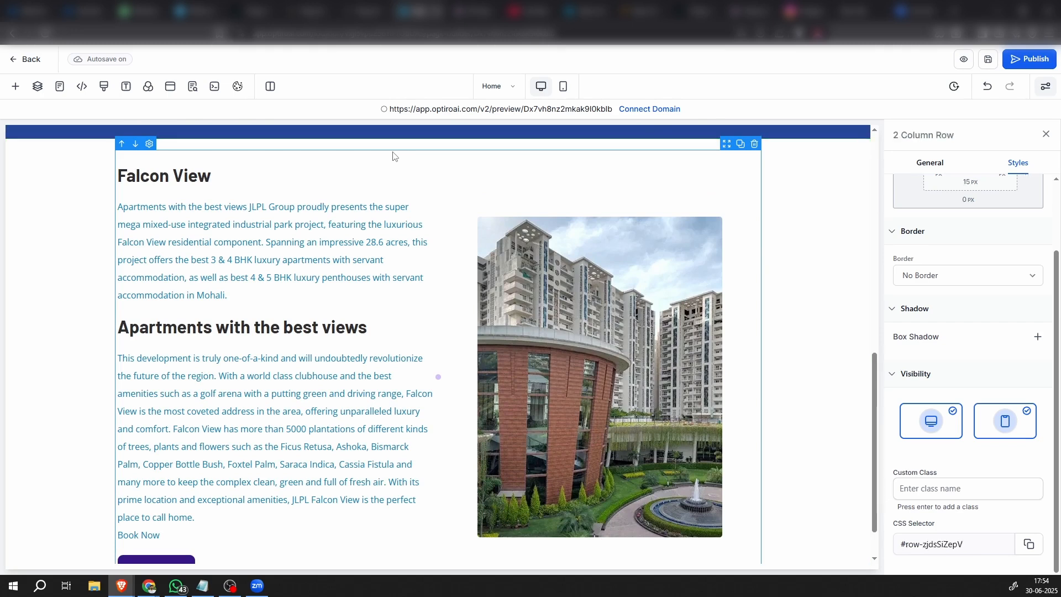
{"action": "left_click", "coordinate": [743, 147]}
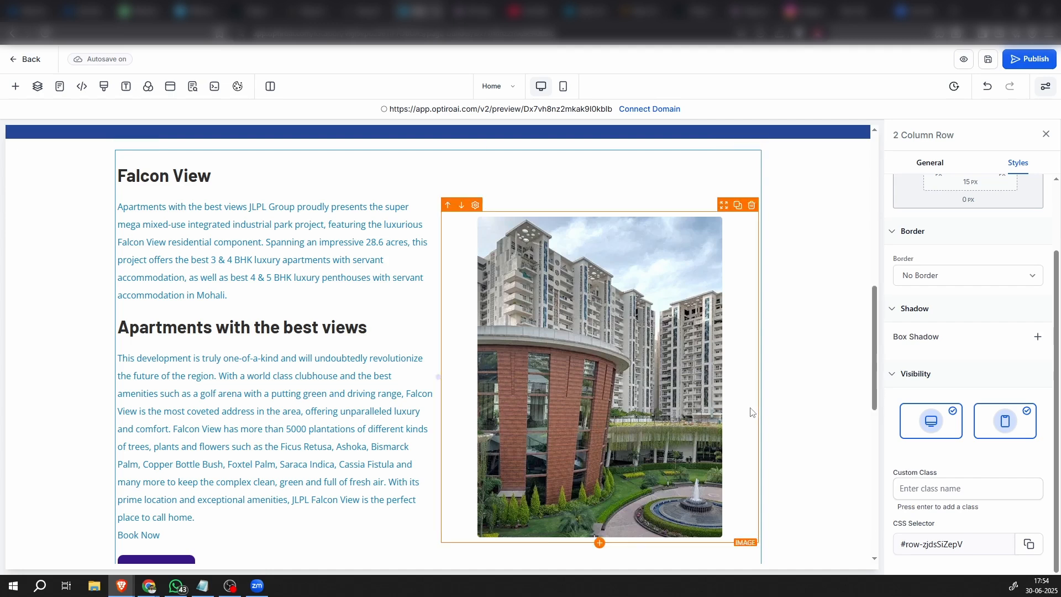
Move the image column ahead of the text column in the duplicated row
{"action": "scroll", "coordinate": [750, 413], "scroll_direction": "down", "scroll_amount": 8}
{"action": "scroll", "coordinate": [749, 414], "scroll_direction": "up", "scroll_amount": 1}
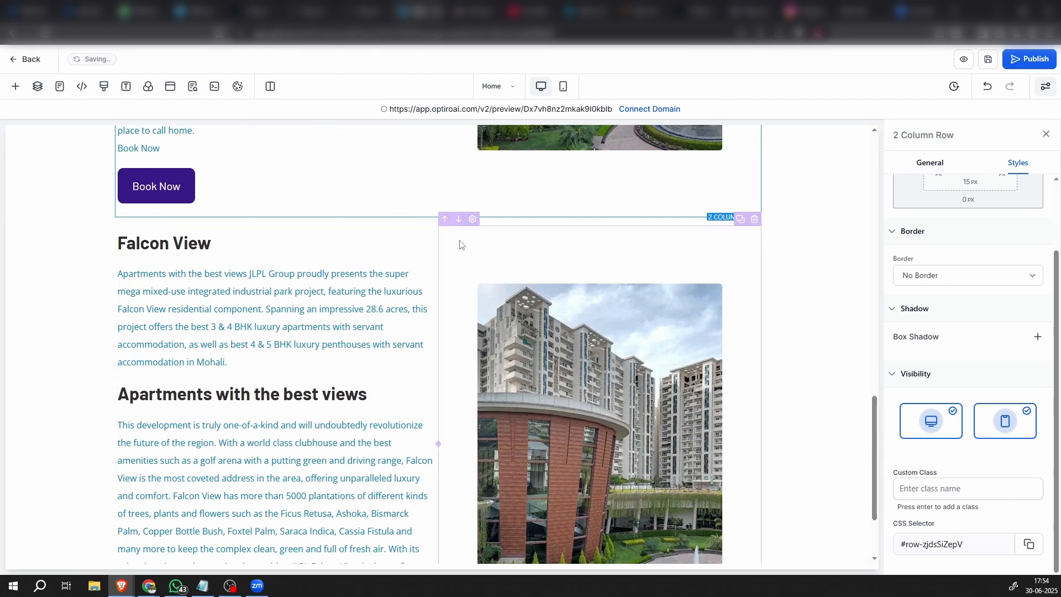
{"action": "left_click", "coordinate": [445, 220]}
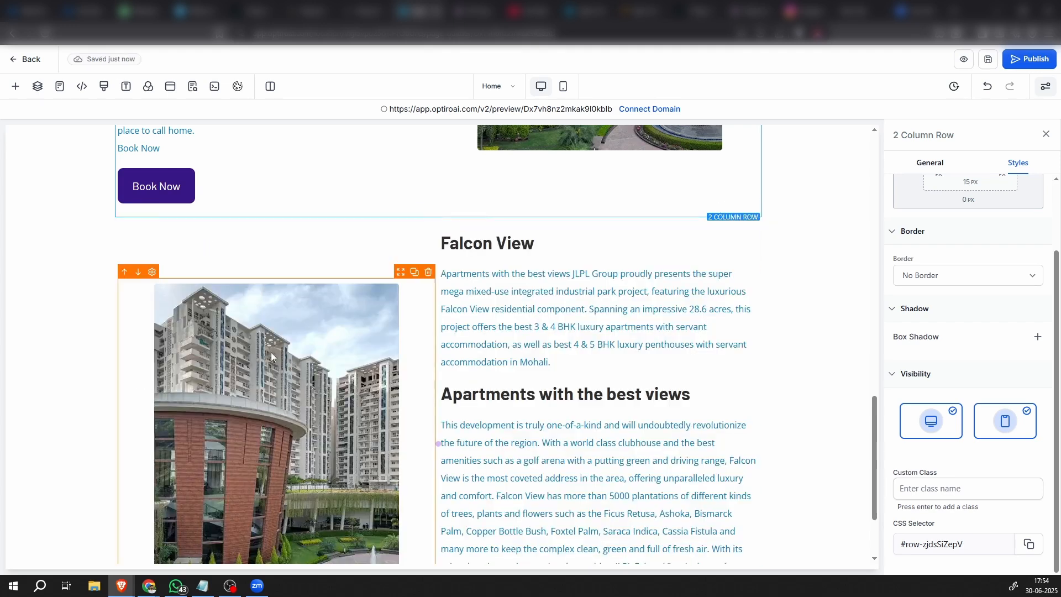
{"action": "scroll", "coordinate": [273, 396], "scroll_direction": "down", "scroll_amount": 2}
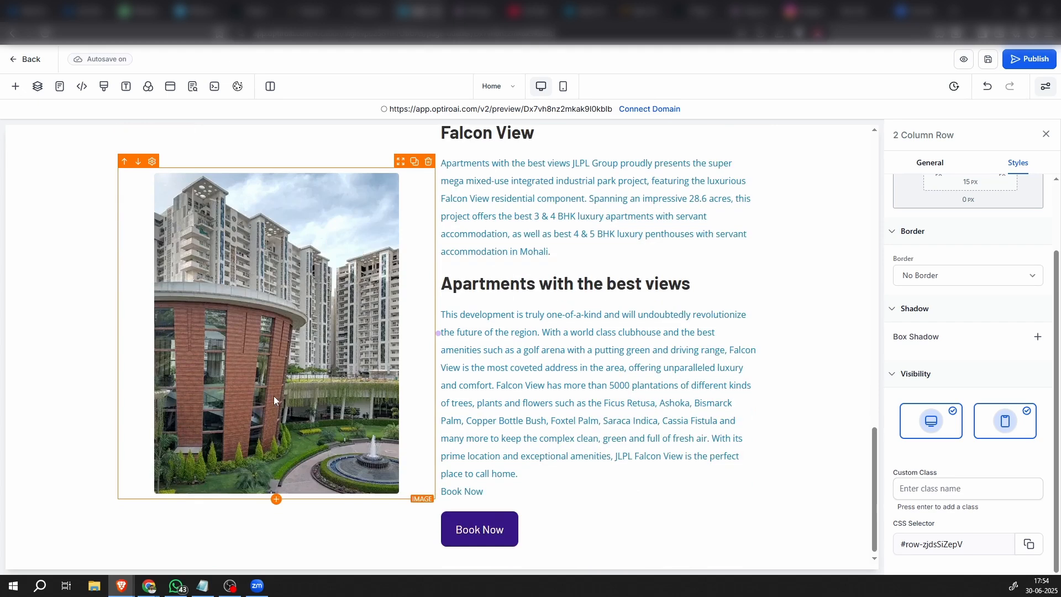
{"action": "scroll", "coordinate": [271, 440], "scroll_direction": "up", "scroll_amount": 2}
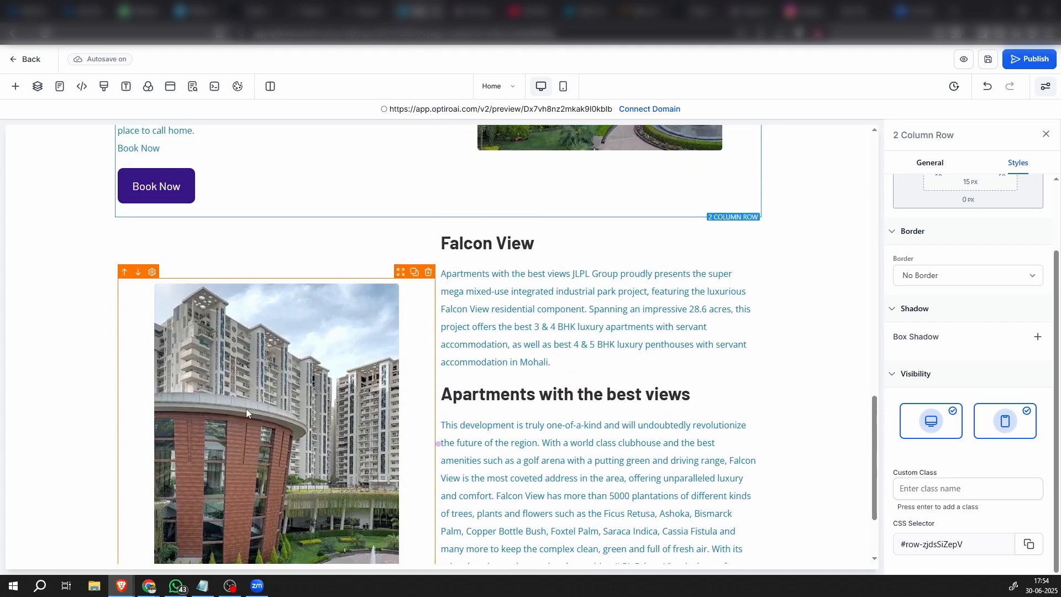
Compare the original and duplicated description rows and select the duplicated row's image column
{"action": "scroll", "coordinate": [267, 369], "scroll_direction": "up", "scroll_amount": 5}
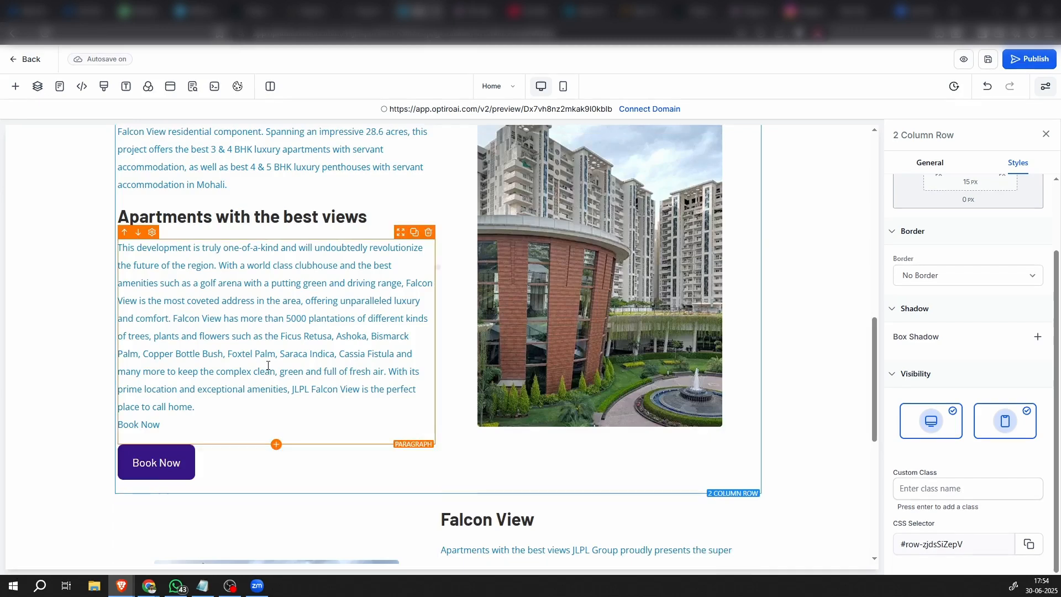
{"action": "scroll", "coordinate": [267, 365], "scroll_direction": "up", "scroll_amount": 4}
{"action": "scroll", "coordinate": [268, 366], "scroll_direction": "down", "scroll_amount": 4}
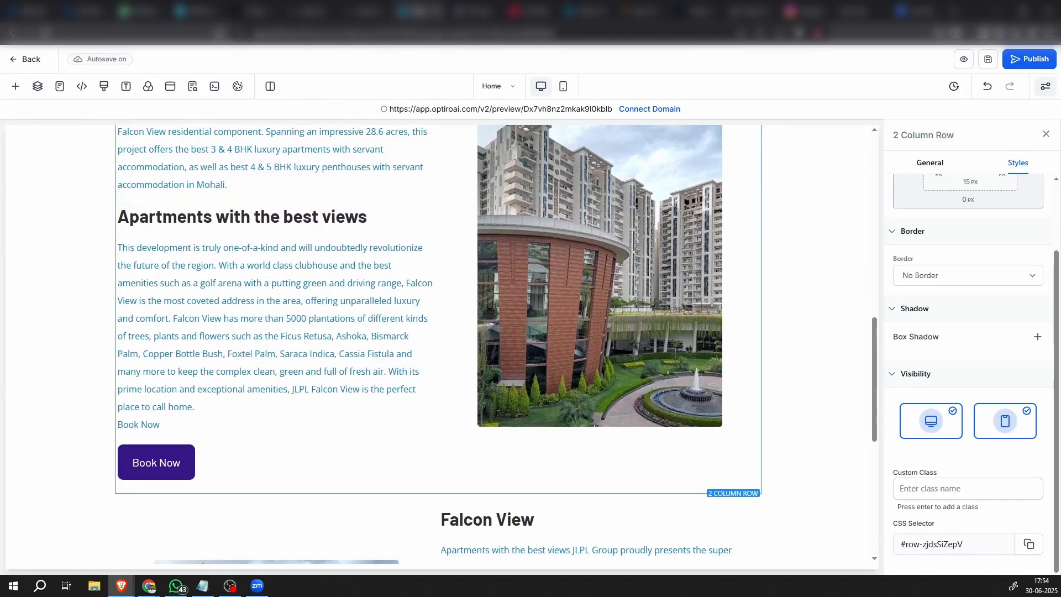
{"action": "scroll", "coordinate": [269, 326], "scroll_direction": "down", "scroll_amount": 7}
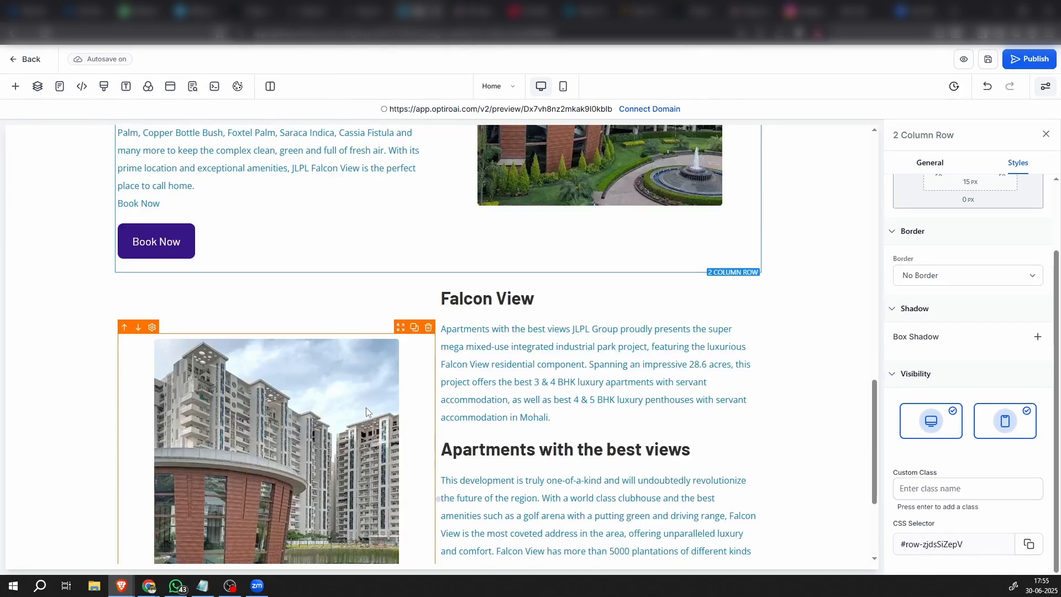
{"action": "scroll", "coordinate": [269, 309], "scroll_direction": "up", "scroll_amount": 3}
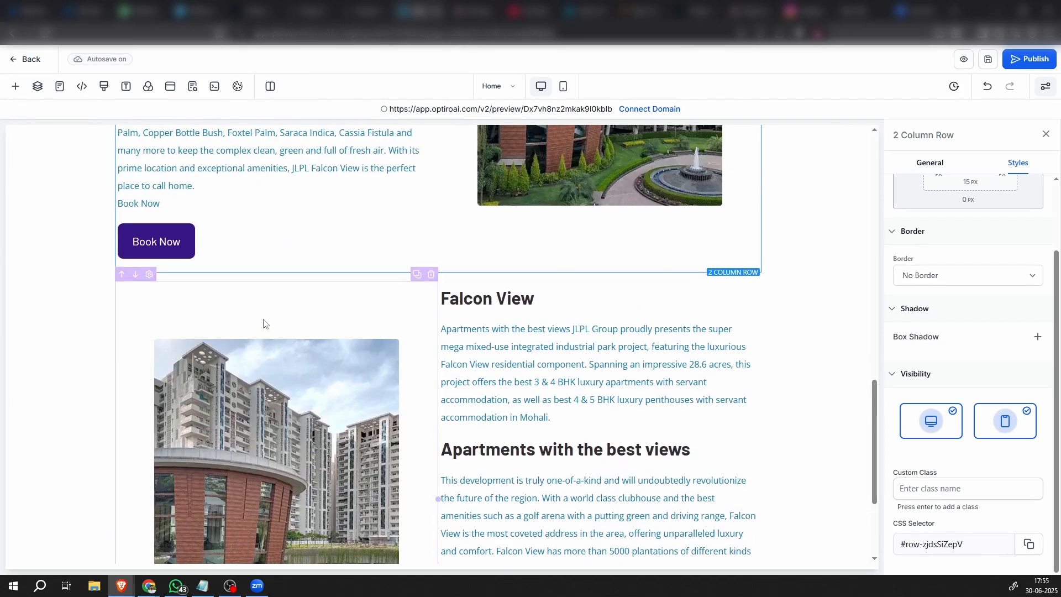
{"action": "left_click", "coordinate": [284, 329]}
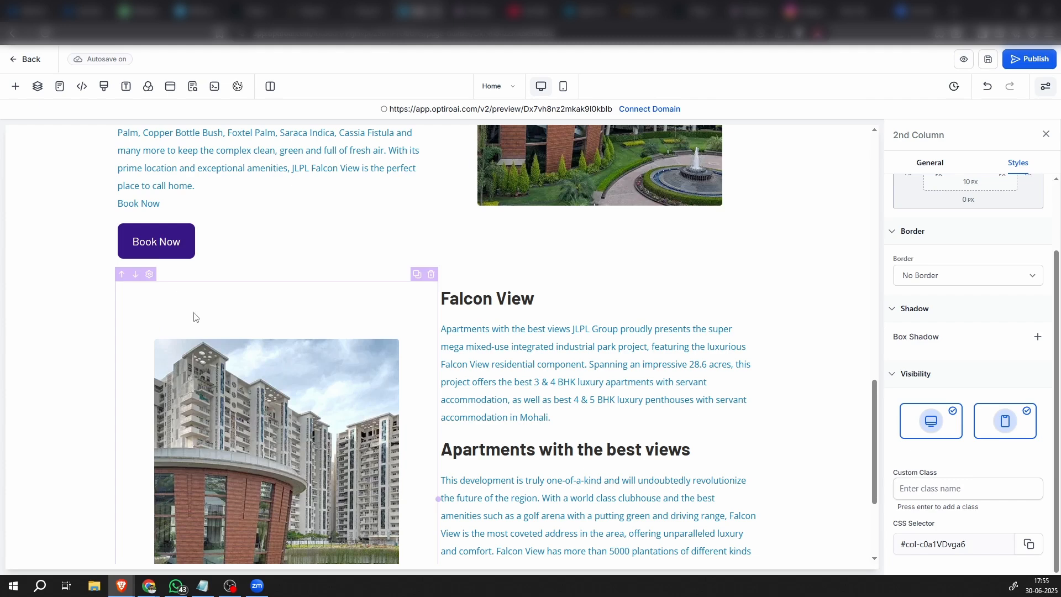
Set the Content Spacing of the duplicated row's image column to Left
{"action": "scroll", "coordinate": [913, 409], "scroll_direction": "up", "scroll_amount": 2}
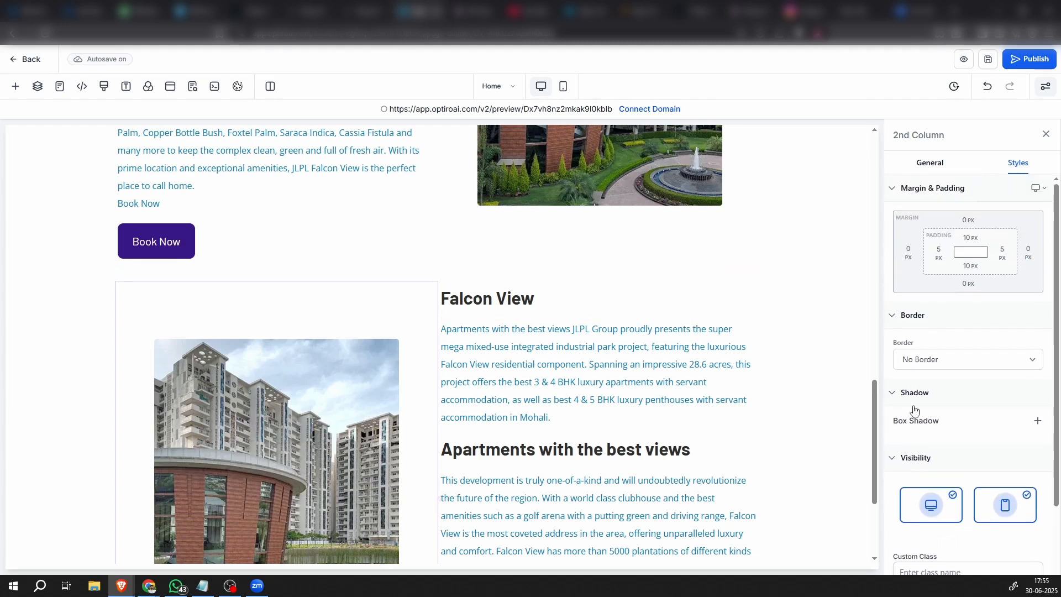
{"action": "left_click", "coordinate": [930, 165]}
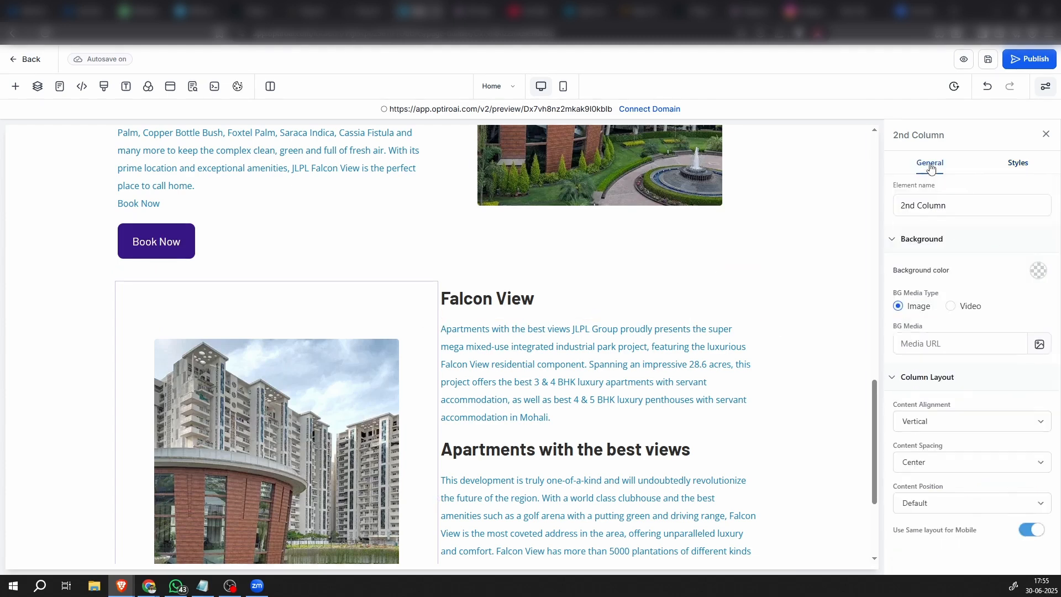
{"action": "left_click", "coordinate": [922, 463]}
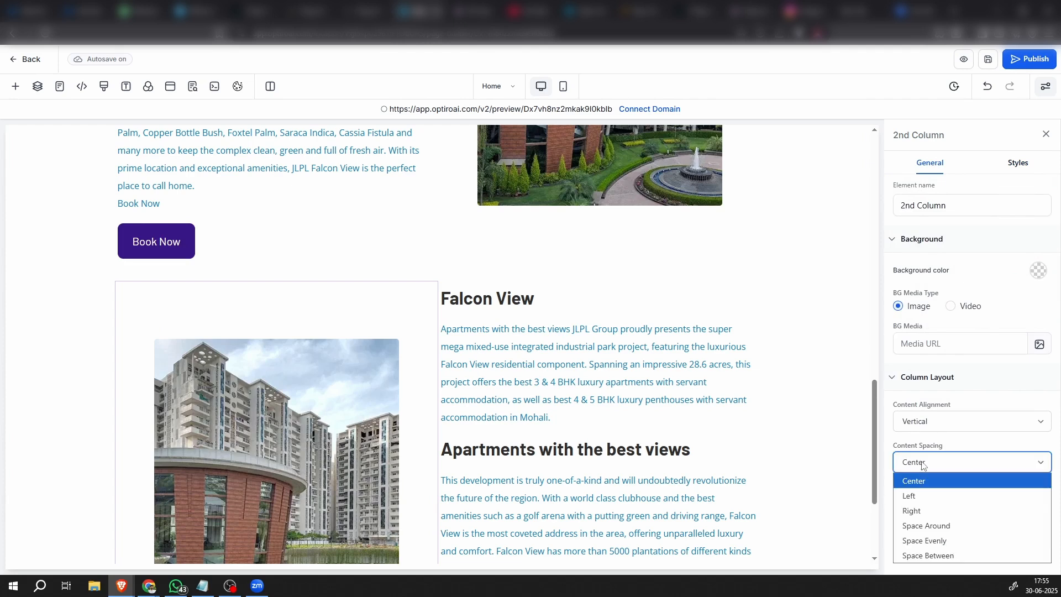
{"action": "left_click", "coordinate": [912, 496]}
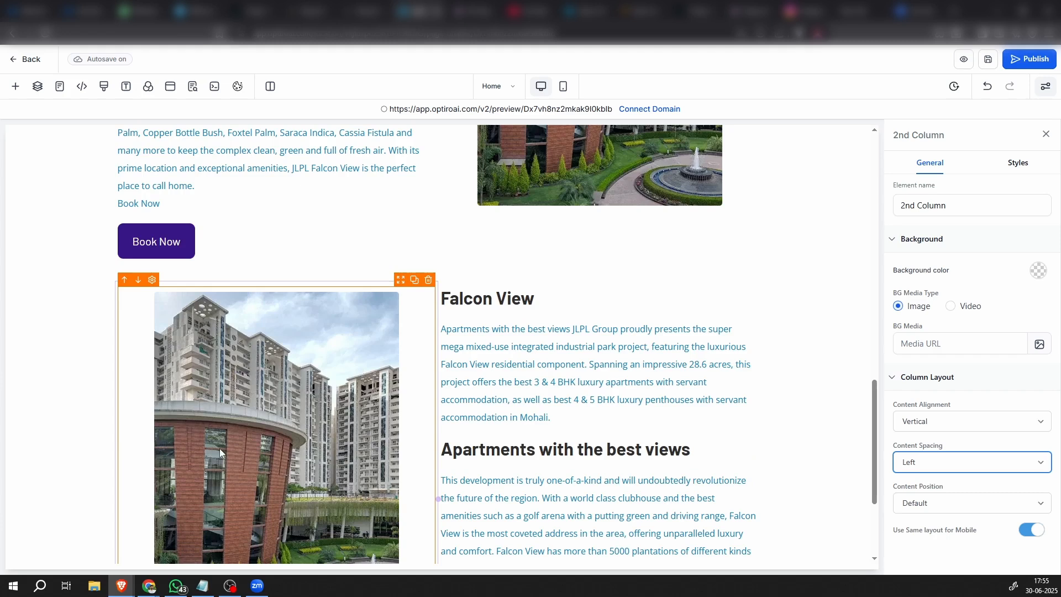
{"action": "scroll", "coordinate": [283, 336], "scroll_direction": "down", "scroll_amount": 3}
{"action": "scroll", "coordinate": [299, 436], "scroll_direction": "up", "scroll_amount": 2}
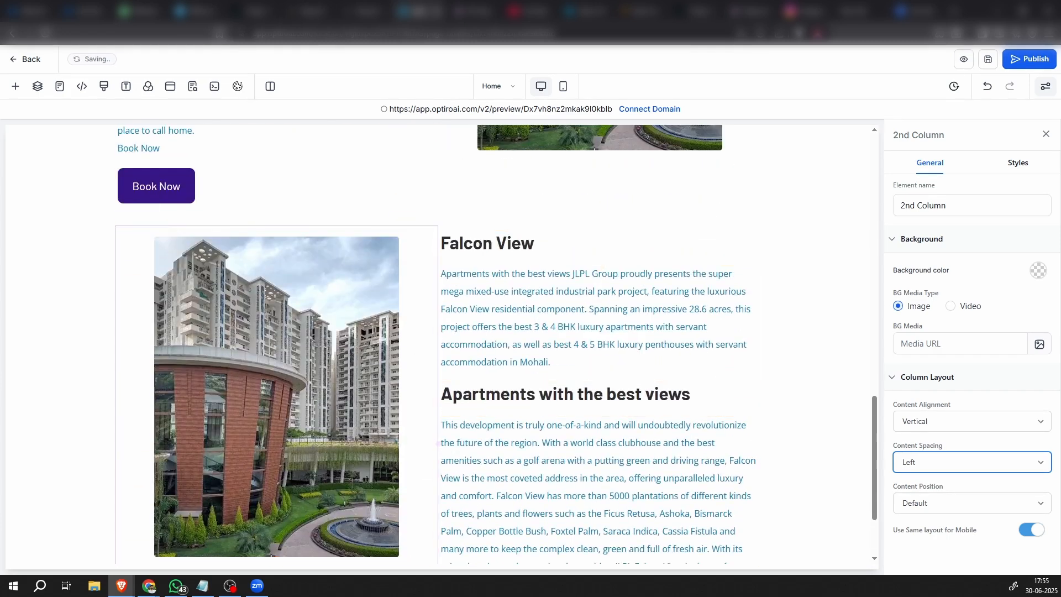
Replace the duplicated row's Falcon View headline with the copied text "3 & 4 BHK With Servant Accommodation"
{"action": "key", "text": "alt+Tab"}
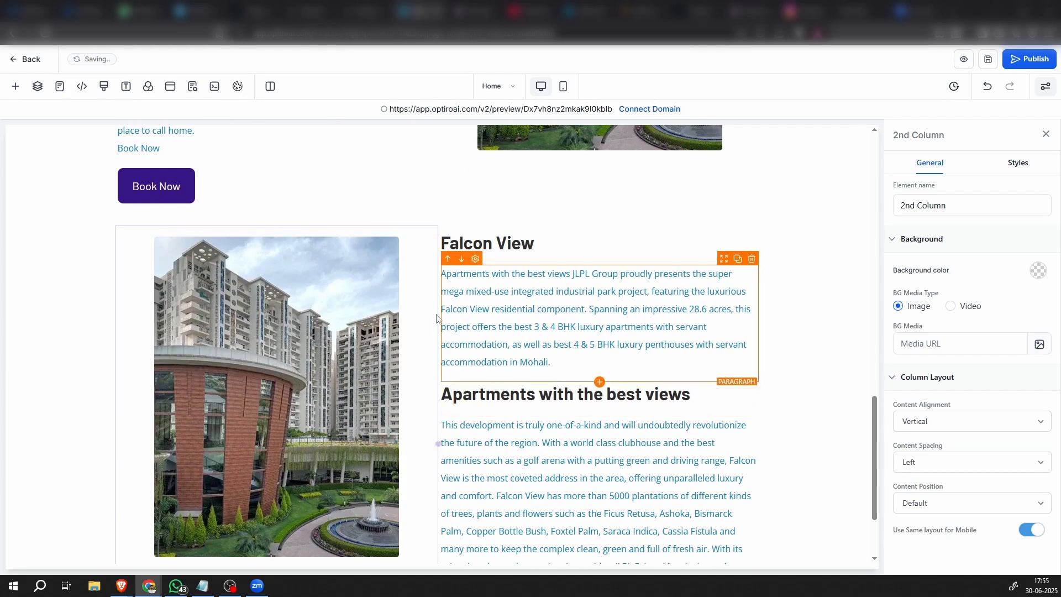
{"action": "left_click", "coordinate": [509, 244]}
{"action": "double_click", "coordinate": [508, 244]}
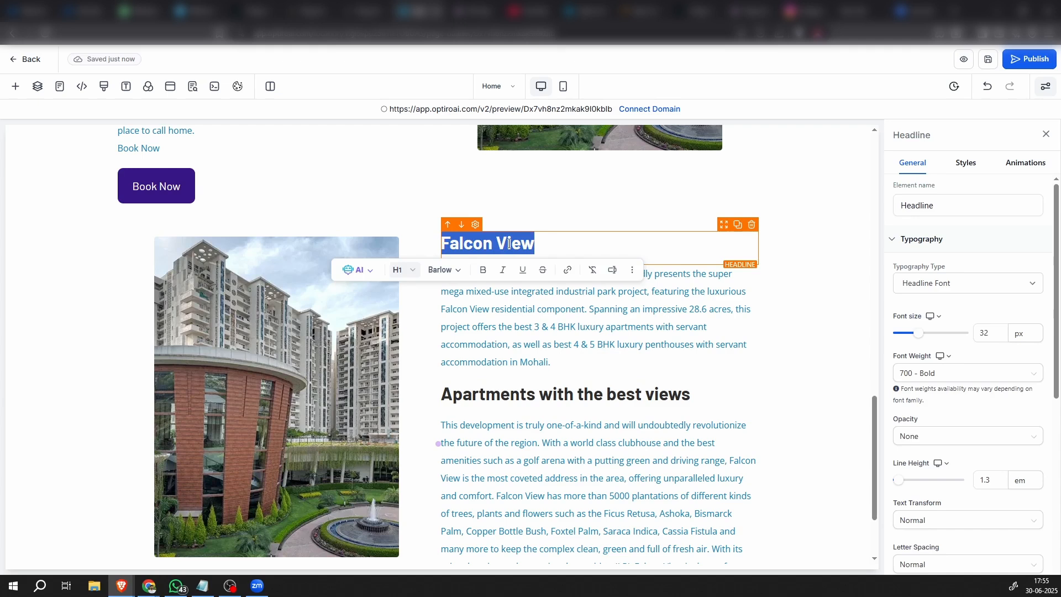
{"action": "type", "text": "3 & 4 BHK With Servant Accommodation"}
{"action": "left_click", "coordinate": [829, 326]}
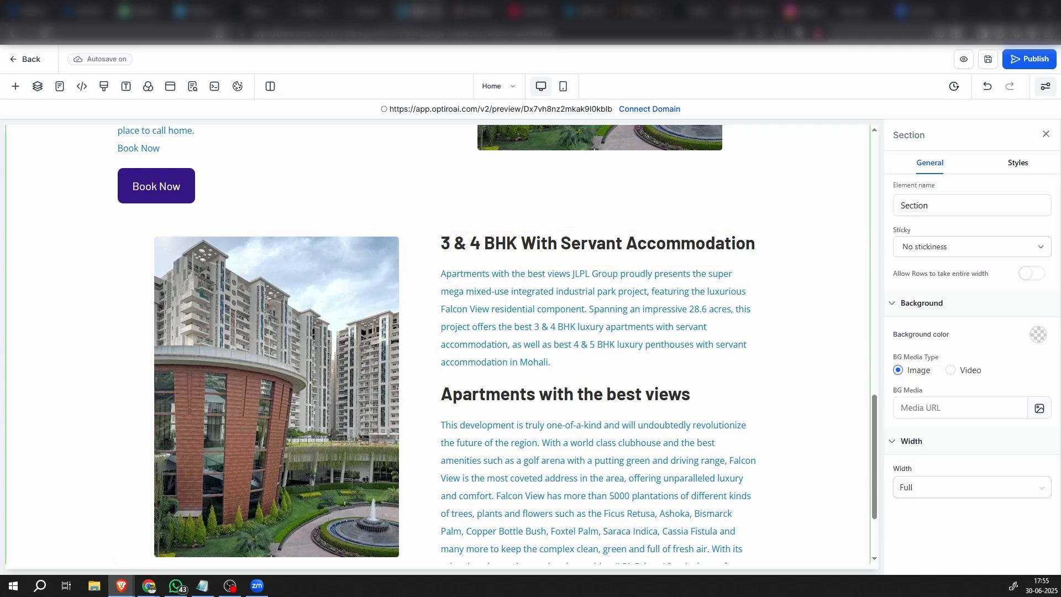
Replace the paragraph under the new headline with the copied text starting "Apartments with the best Views JLPL Falcon View offers the ultimate in luxury living"
{"action": "key", "text": "alt+Tab"}
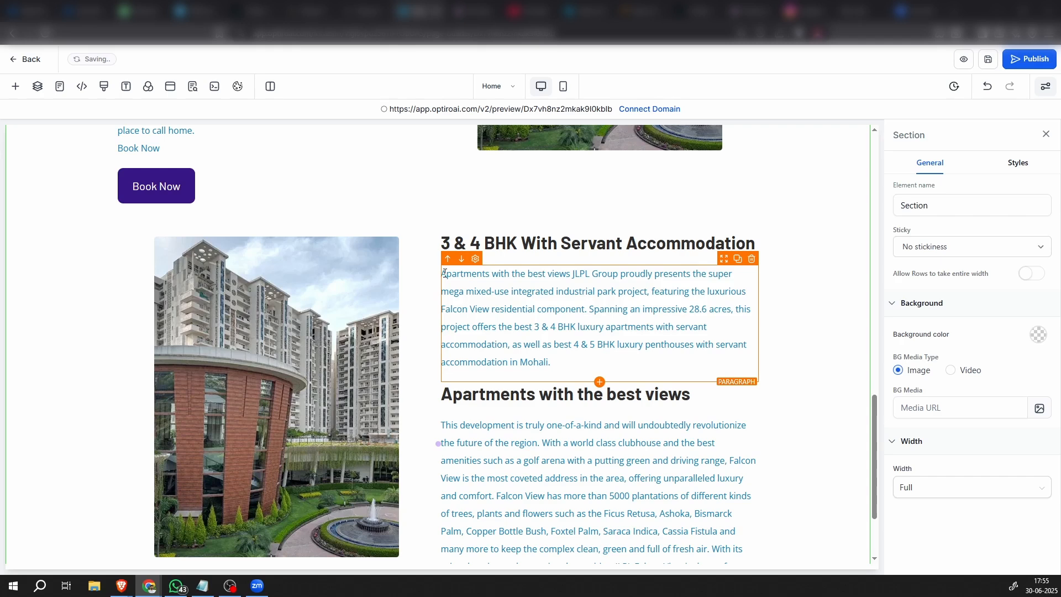
{"action": "left_click_drag", "start_coordinate": [444, 273], "coordinate": [553, 344]}
{"action": "left_click", "coordinate": [501, 310]}
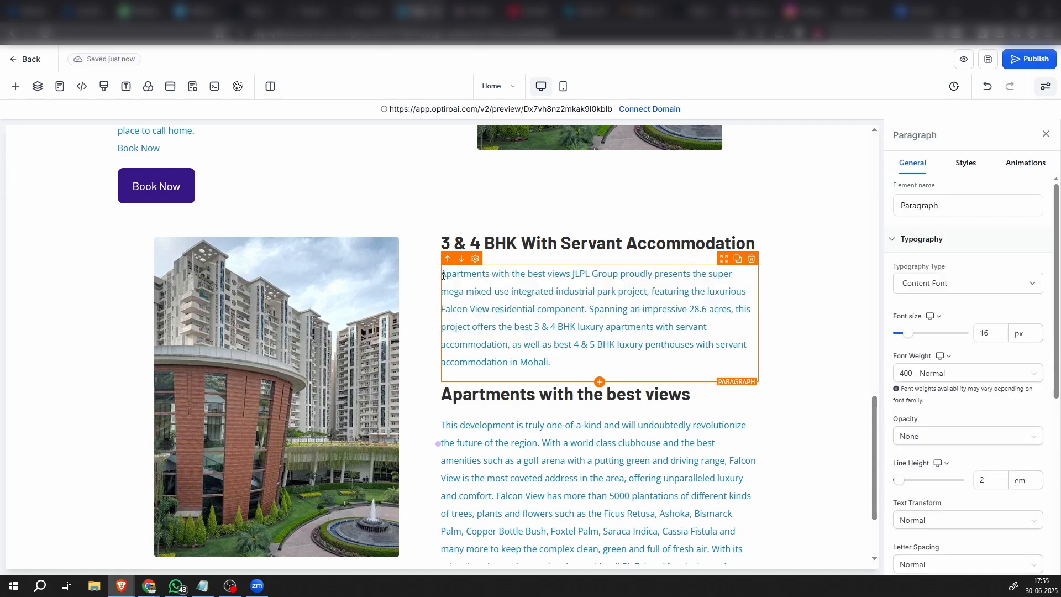
{"action": "left_click_drag", "start_coordinate": [442, 275], "coordinate": [565, 362]}
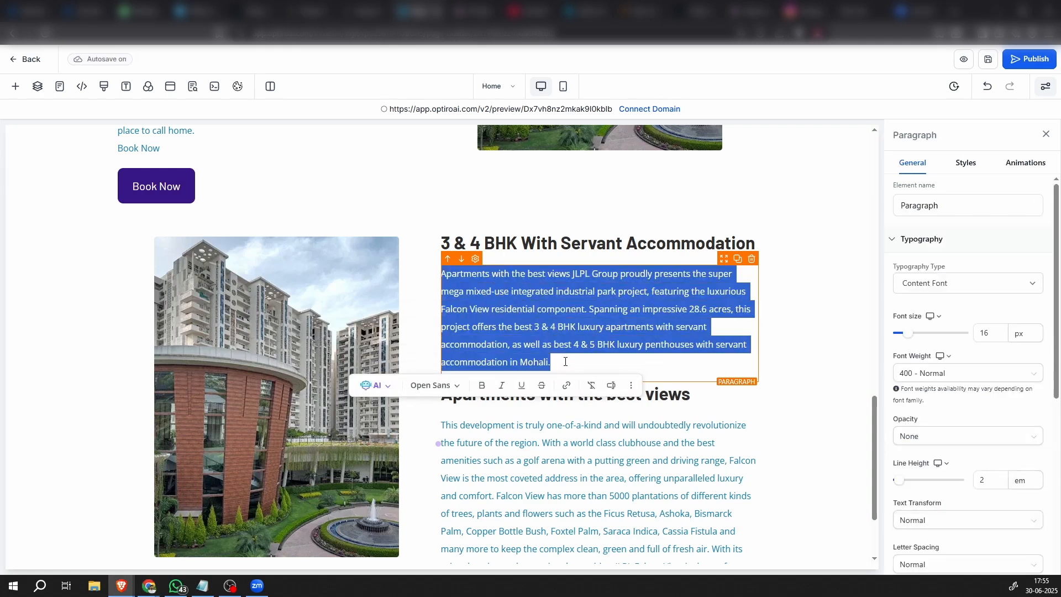
{"action": "type", "text": "Apartments with the best Views JLPL Falcon View offers the ultimate in luxury living with its 3 & 4 BHK + Servant Accommodation. These exquisite flats are the perfect blend of space and sophistication, providing comfort, convenience, and luxury. Our spacious bedrooms are designed to provide you with the ultimate comfort. The kitchen is designed to maximize functionality. The living room is the perfect place to unwind after a long day, with plenty of space for relaxation and entertainment. These luxury flats are designed to cater to the needs of modern families. Come and experience the ultimate in luxury living with the best 3 & 4 BHK flats in Mohali."}
{"action": "left_click", "coordinate": [805, 406]}
Delete the "Apartments with the best views" headline, its paragraph and the Book Now button from the duplicated row
{"action": "scroll", "coordinate": [801, 403], "scroll_direction": "down", "scroll_amount": 3}
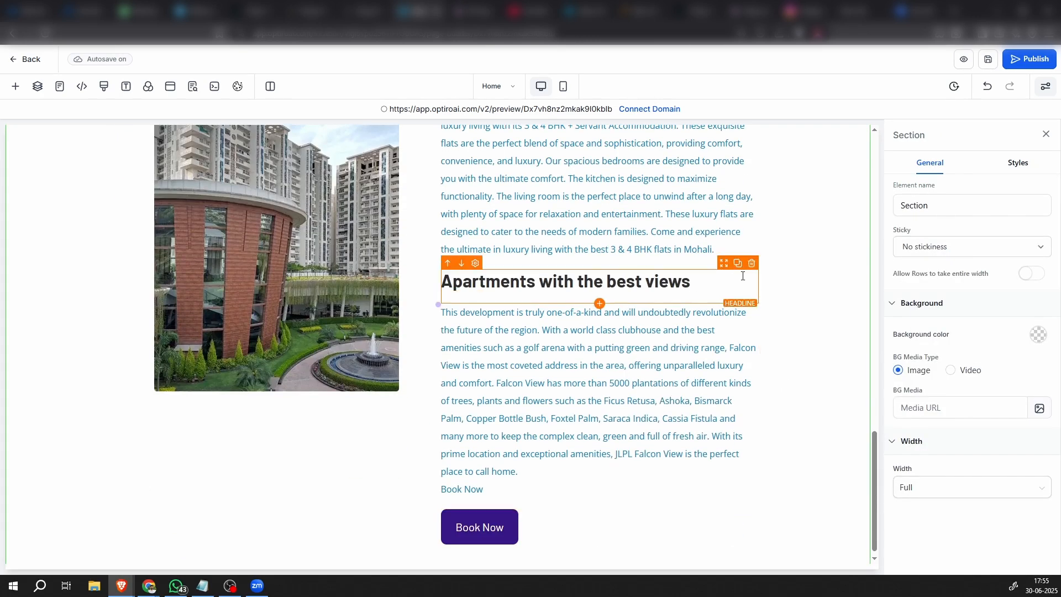
{"action": "left_click", "coordinate": [751, 263]}
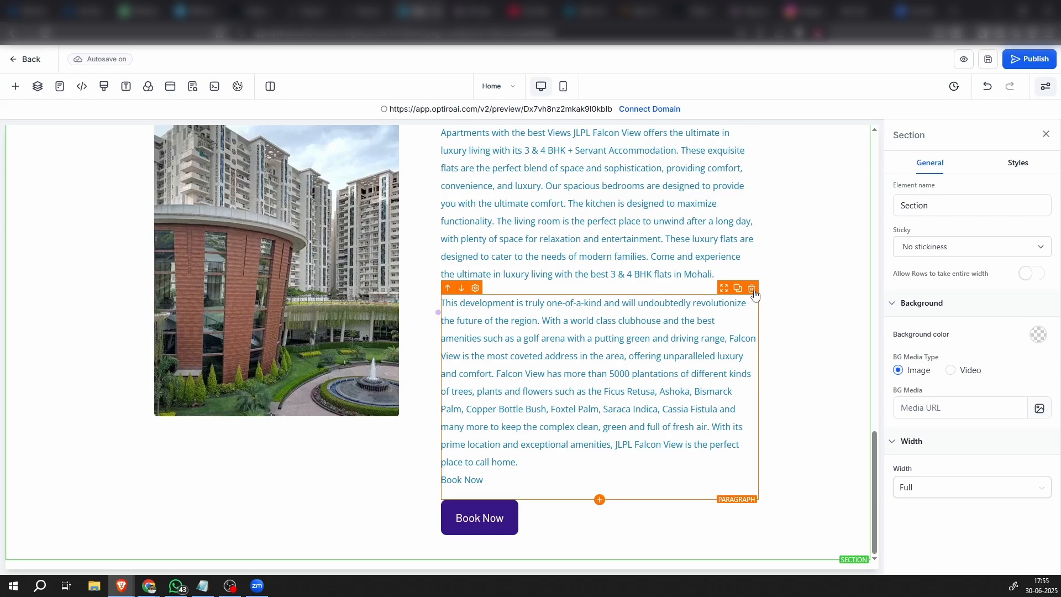
{"action": "left_click", "coordinate": [752, 289]}
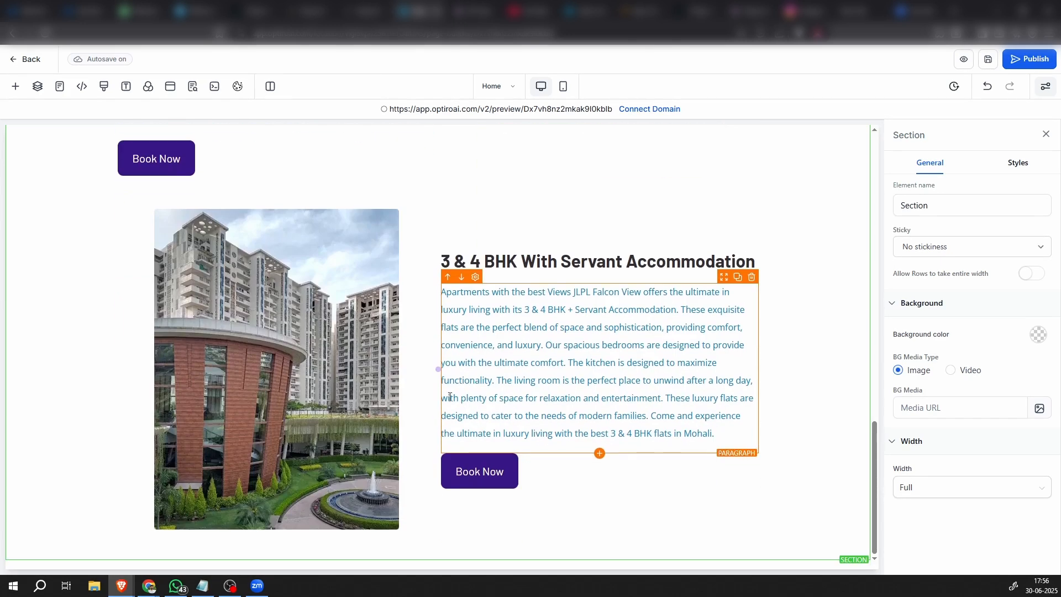
{"action": "left_click", "coordinate": [580, 474]}
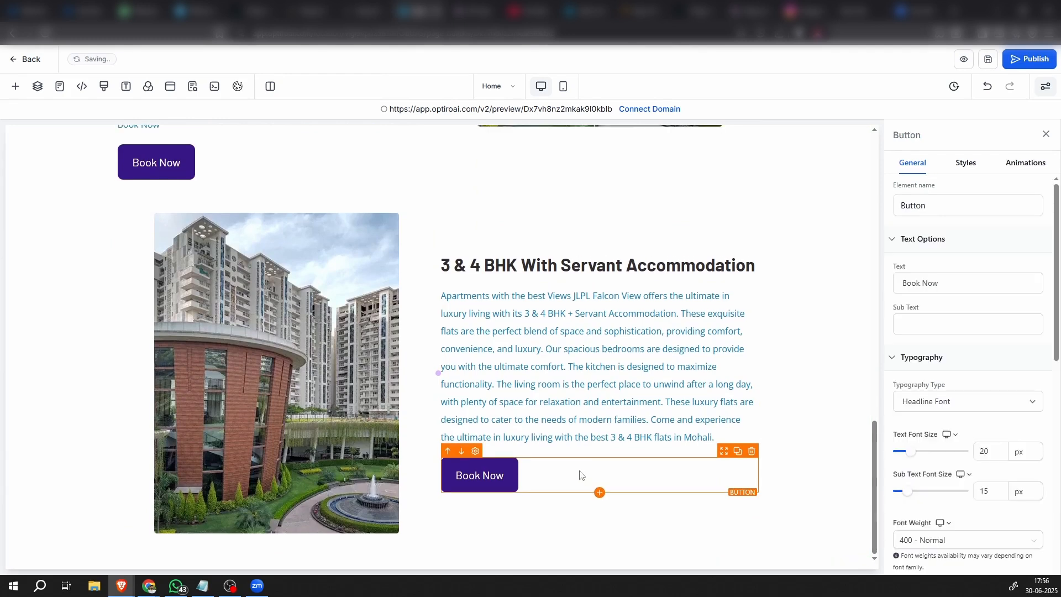
{"action": "left_click", "coordinate": [751, 451]}
{"action": "scroll", "coordinate": [263, 305], "scroll_direction": "up", "scroll_amount": 3}
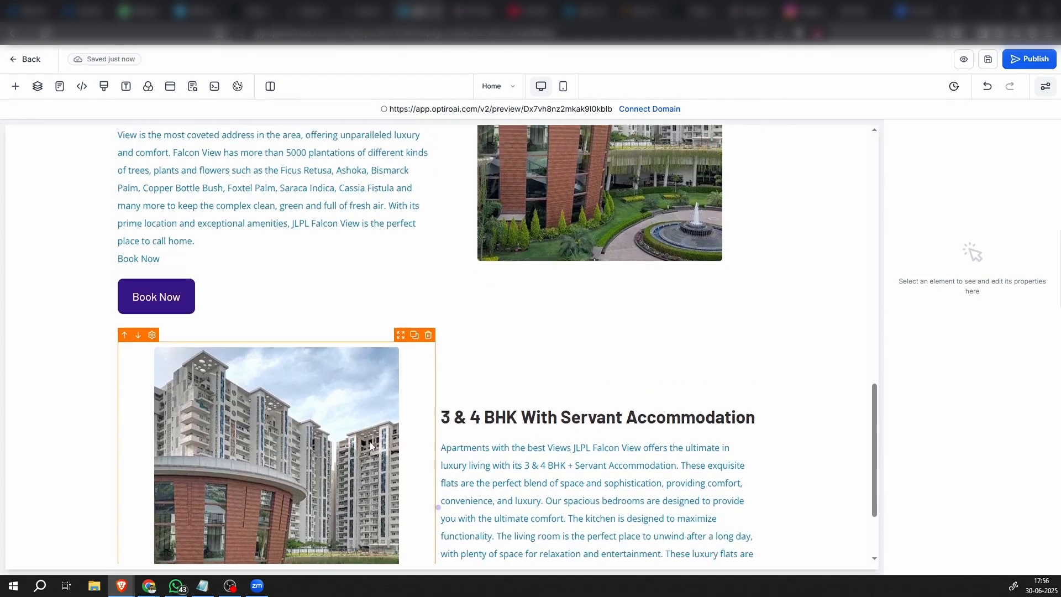
Set the Content Spacing of the "3 & 4 BHK With Servant Accommodation" text column to Left
{"action": "scroll", "coordinate": [582, 309], "scroll_direction": "down", "scroll_amount": 2}
{"action": "left_click", "coordinate": [564, 287]}
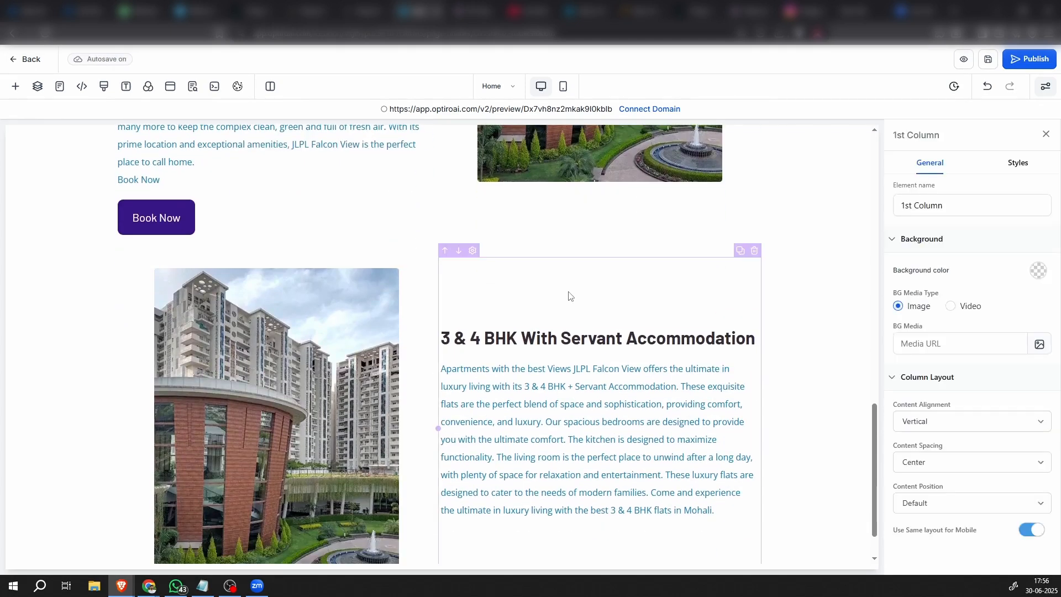
{"action": "left_click", "coordinate": [930, 463]}
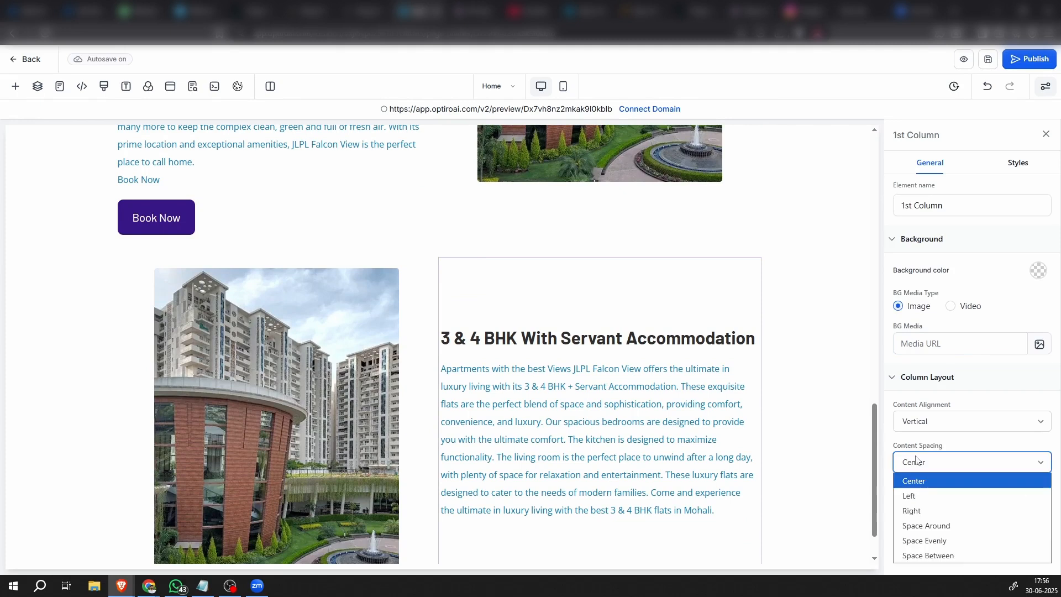
{"action": "left_click", "coordinate": [920, 495]}
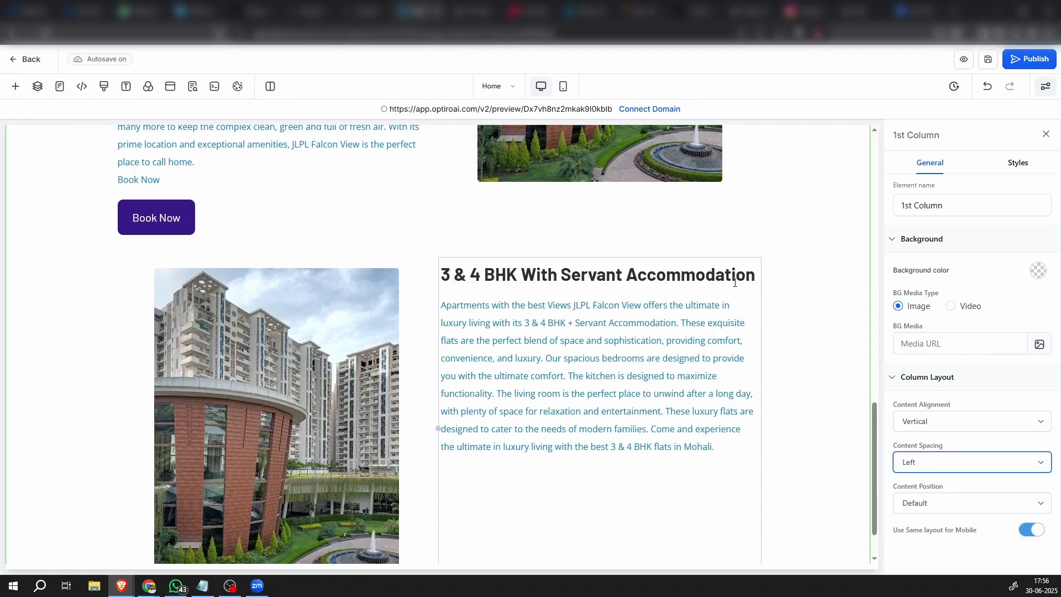
{"action": "scroll", "coordinate": [350, 389], "scroll_direction": "down", "scroll_amount": 1}
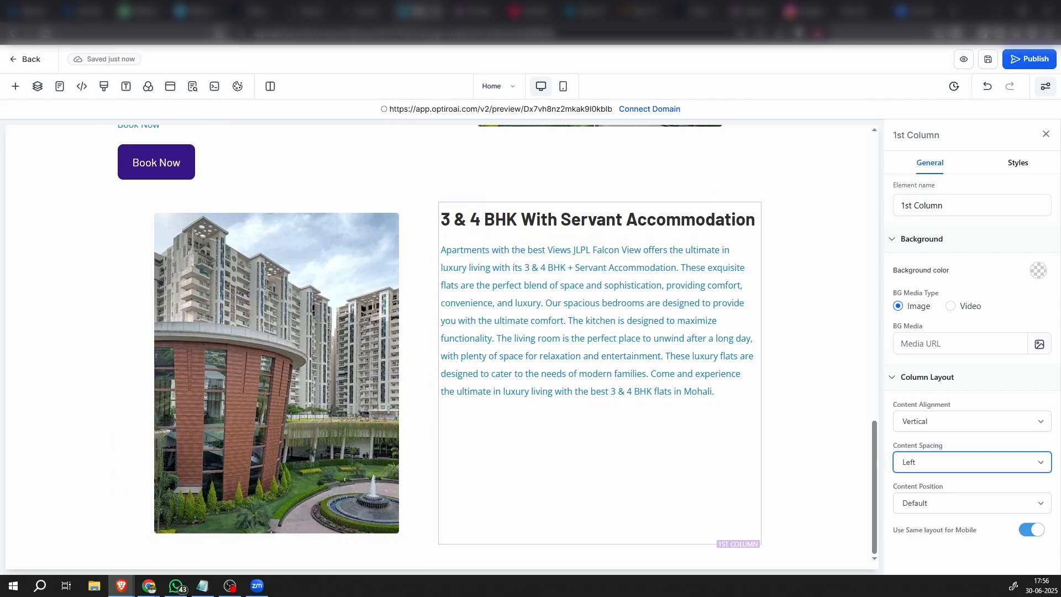
Upload imgi_3_JR53152-1024x683.jpg to the media storage and insert it in place of the duplicated row's building image
{"action": "left_click", "coordinate": [216, 417]}
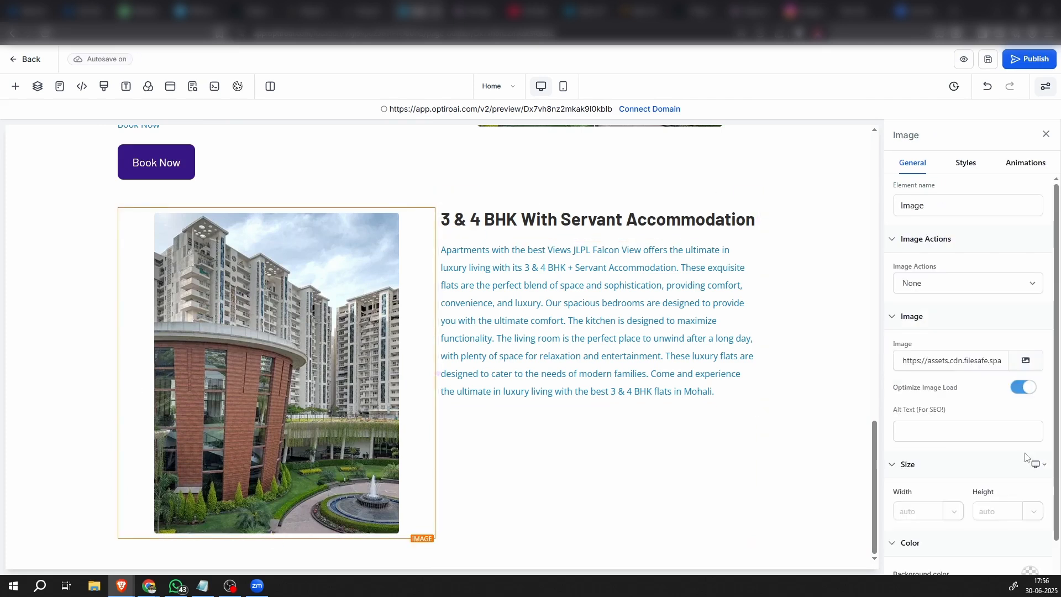
{"action": "left_click", "coordinate": [1025, 360]}
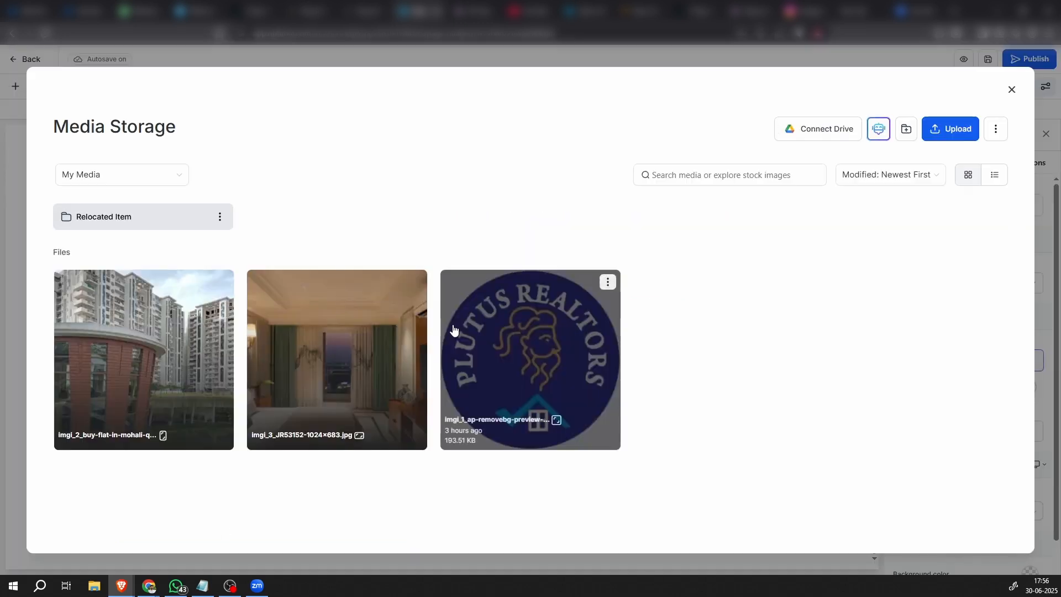
{"action": "left_click", "coordinate": [940, 128]}
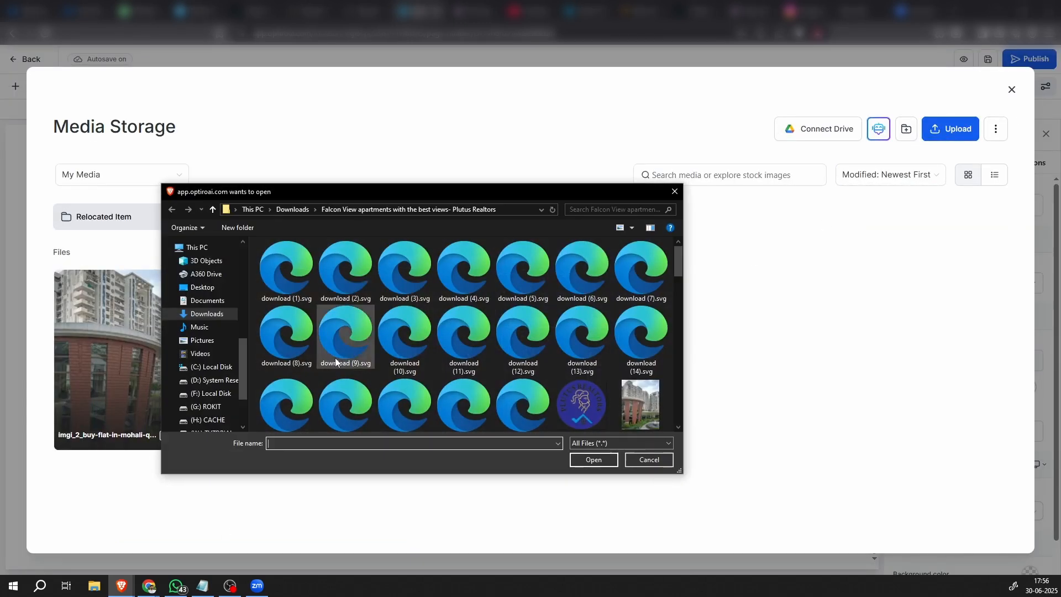
{"action": "scroll", "coordinate": [336, 362], "scroll_direction": "down", "scroll_amount": 3}
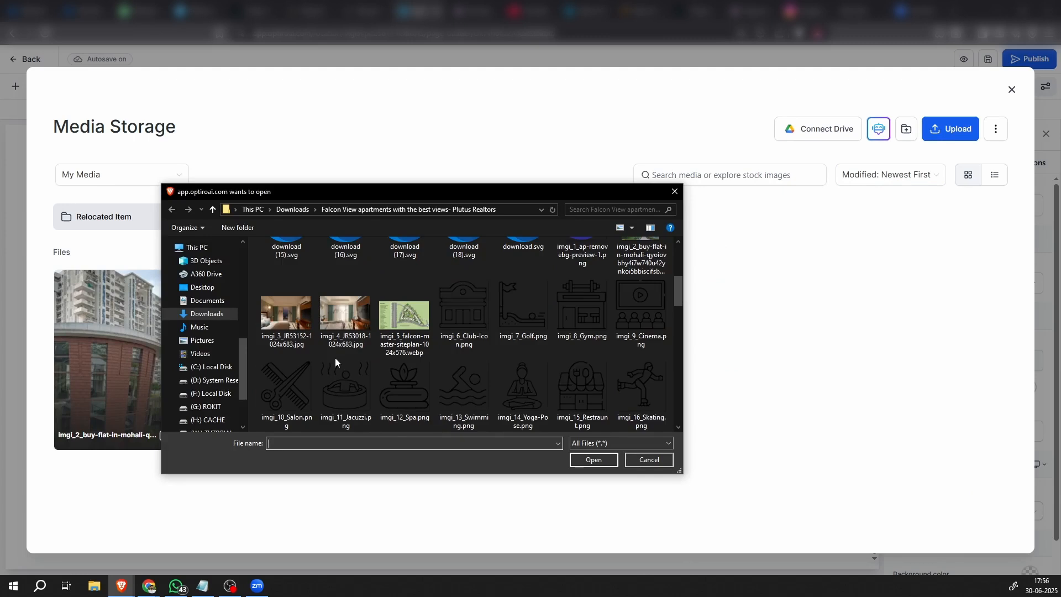
{"action": "double_click", "coordinate": [287, 320]}
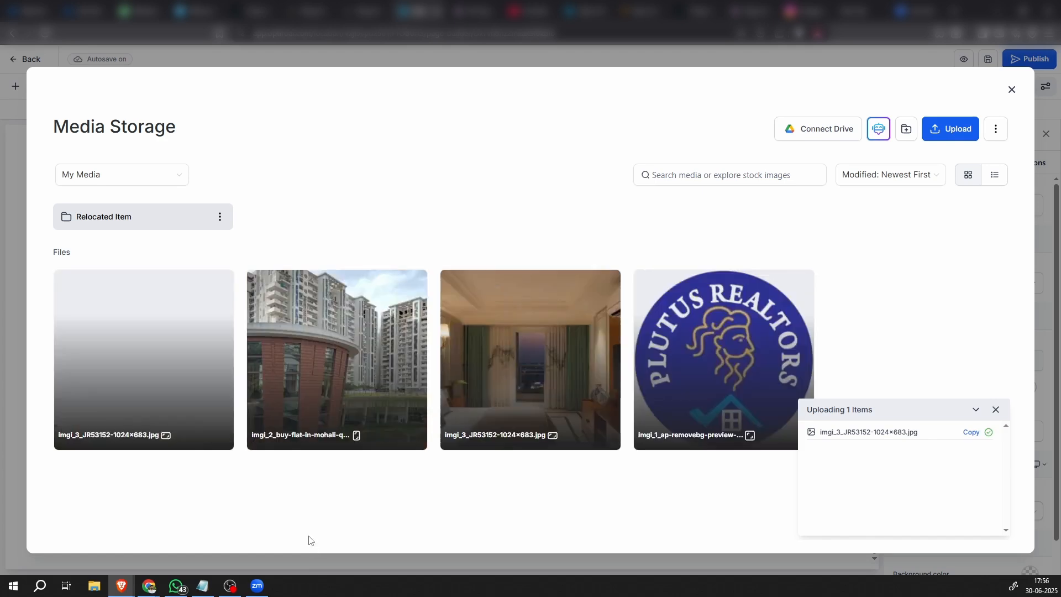
{"action": "left_click", "coordinate": [209, 366]}
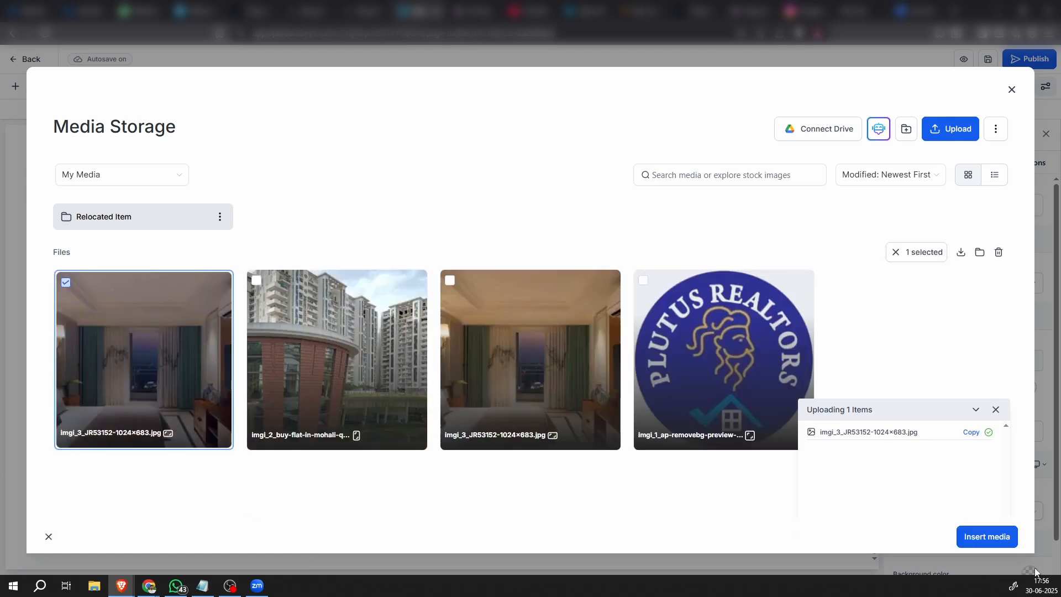
{"action": "left_click", "coordinate": [972, 536]}
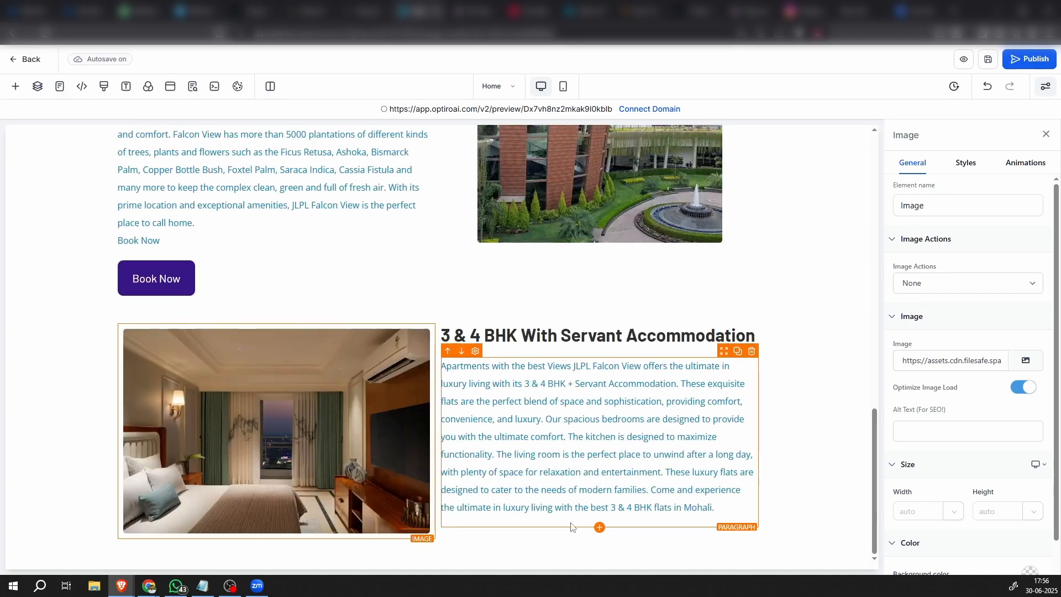
{"action": "left_click", "coordinate": [845, 461]}
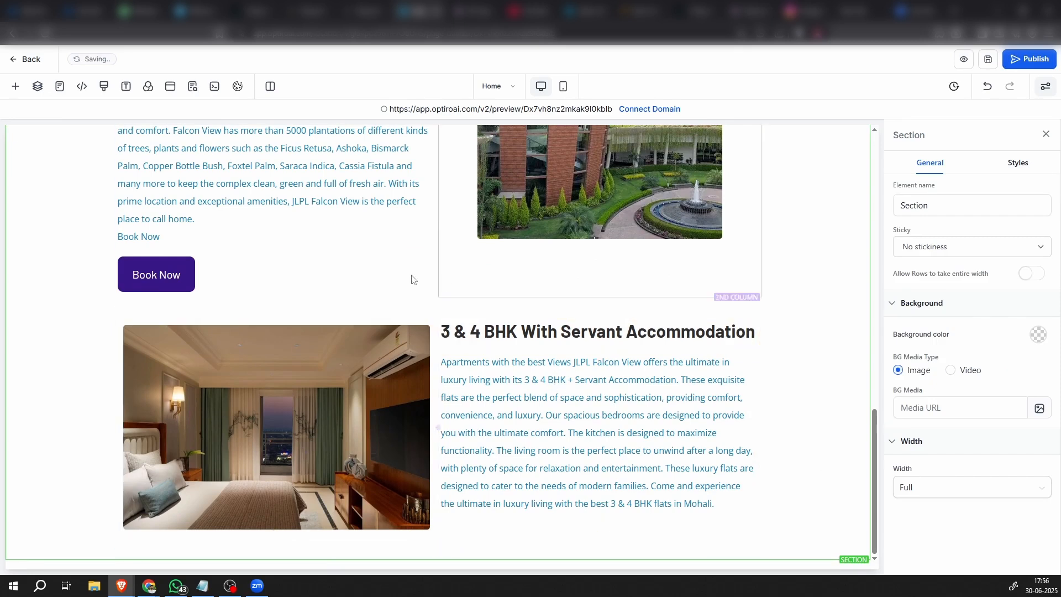
Duplicate the two-column row containing the bedroom image and the "3 & 4 BHK With Servant Accommodation" text
{"action": "left_click", "coordinate": [405, 313]}
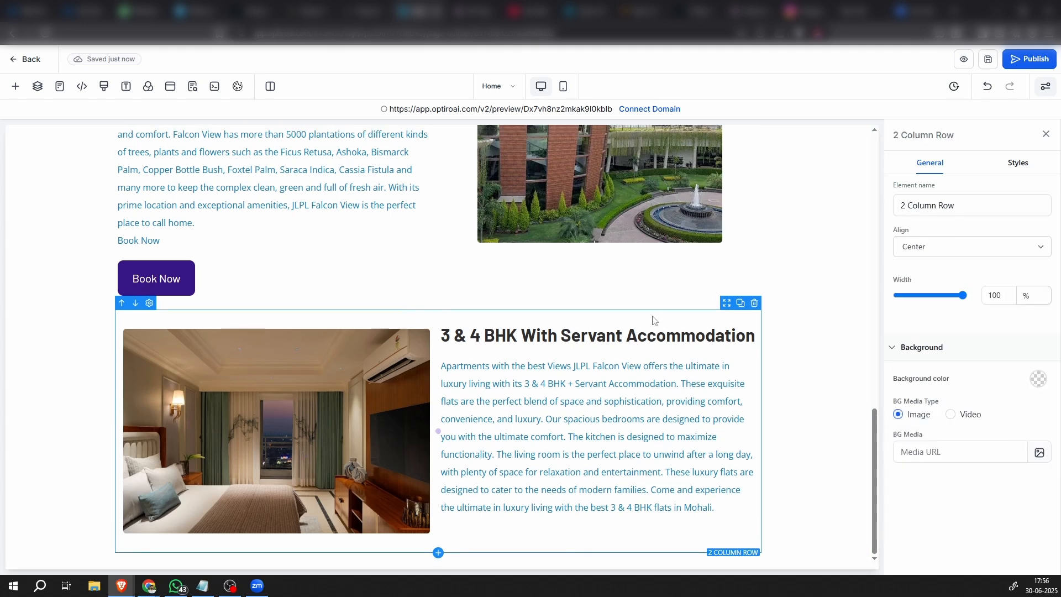
{"action": "left_click", "coordinate": [740, 303]}
{"action": "scroll", "coordinate": [301, 392], "scroll_direction": "down", "scroll_amount": 4}
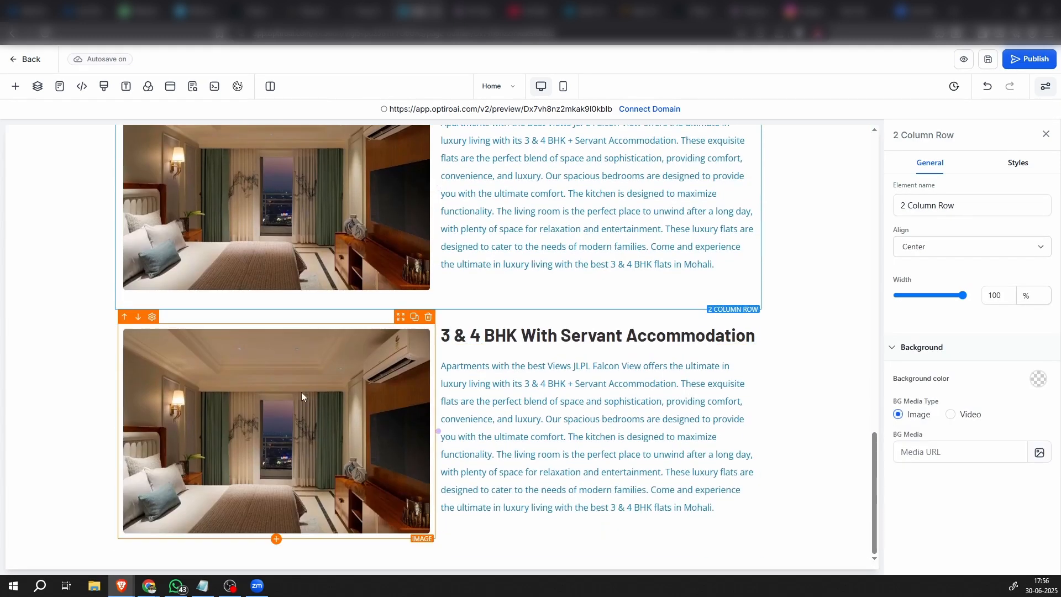
Try to move the new copy's image column up, and undo back to before the bedroom row was duplicated
{"action": "left_click", "coordinate": [268, 325]}
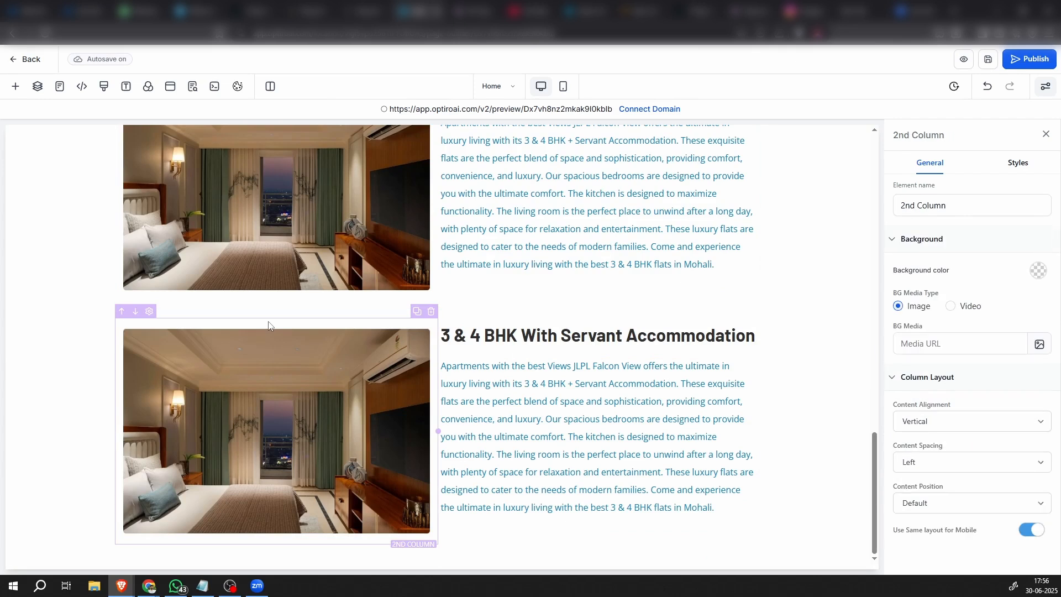
{"action": "left_click", "coordinate": [121, 313]}
{"action": "scroll", "coordinate": [335, 415], "scroll_direction": "up", "scroll_amount": 3}
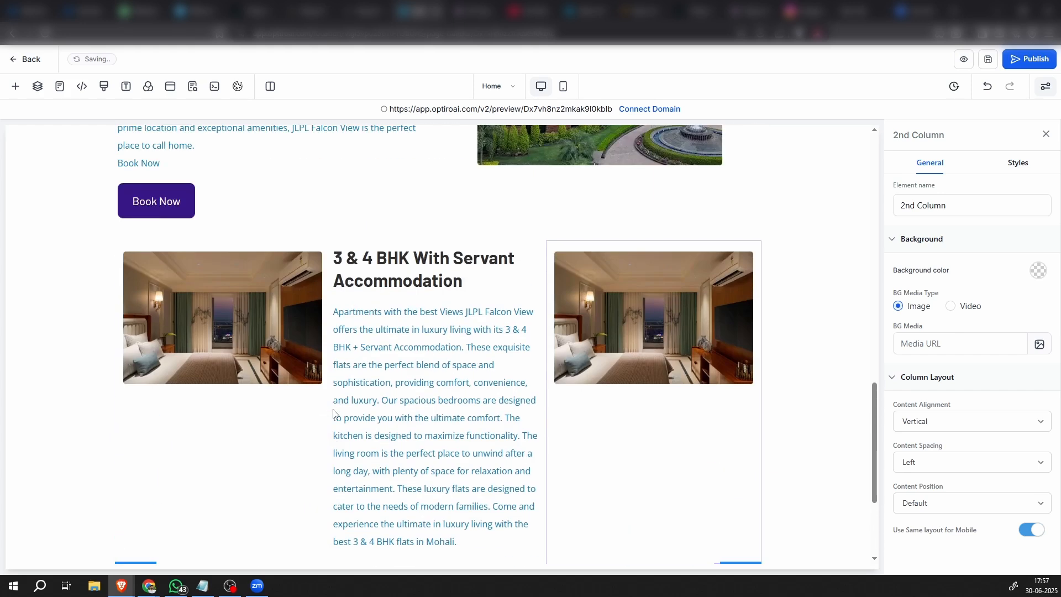
{"action": "scroll", "coordinate": [333, 410], "scroll_direction": "down", "scroll_amount": 3}
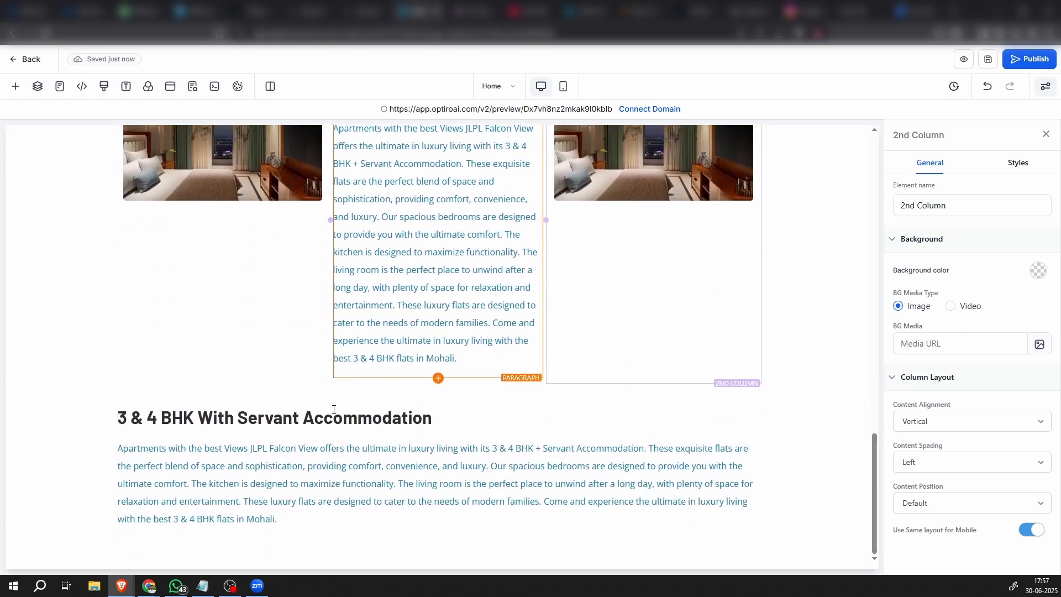
{"action": "scroll", "coordinate": [333, 410], "scroll_direction": "up", "scroll_amount": 2}
{"action": "left_click", "coordinate": [987, 87]}
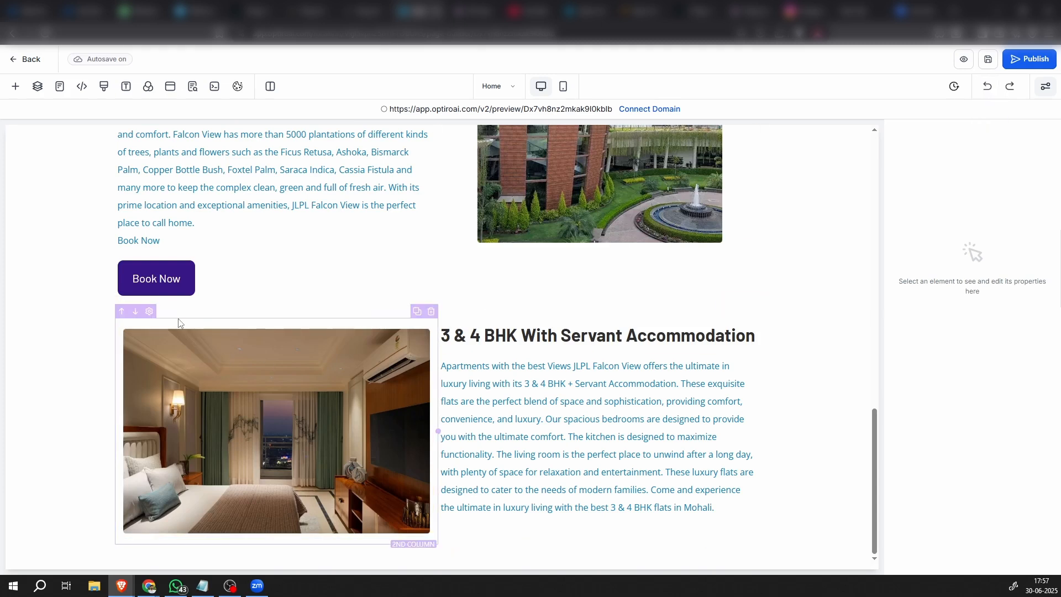
Move the bedroom image column after the text column in the "3 & 4 BHK With Servant Accommodation" row
{"action": "left_click", "coordinate": [135, 313]}
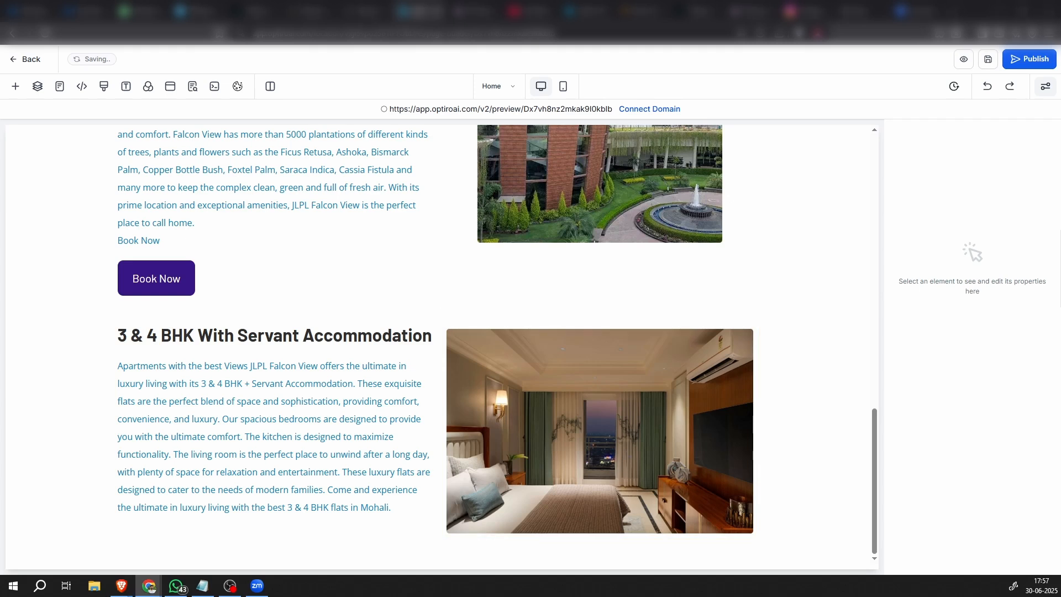
Replace the bottom row's headline with "4 & 5 BHK With Servant Accommodation" and its paragraph with the copied duplex penthouse description
{"action": "double_click", "coordinate": [295, 334]}
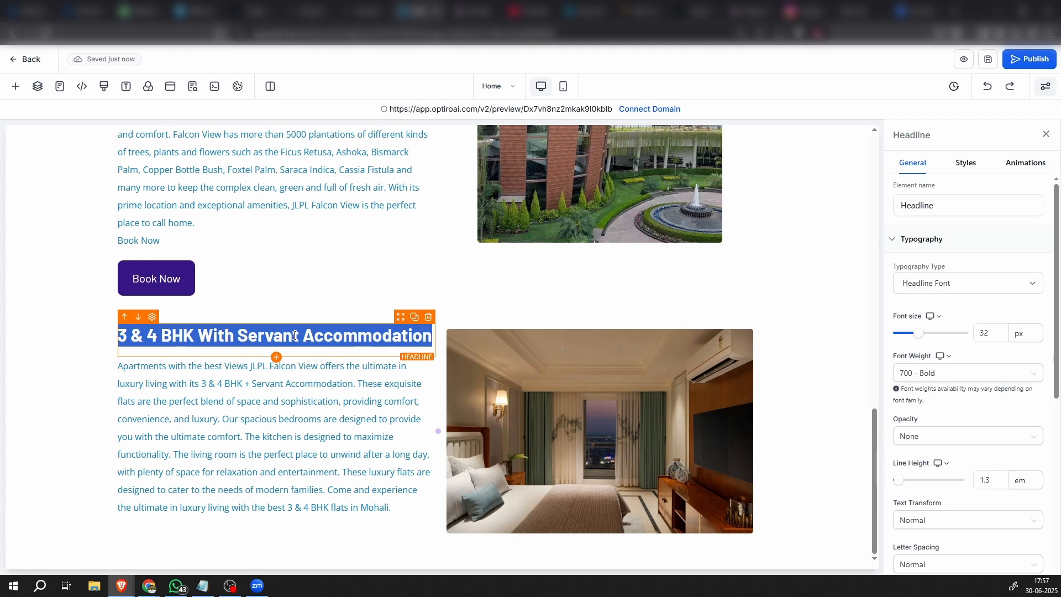
{"action": "type", "text": "4 & 5 BHK With Servant Accommodation"}
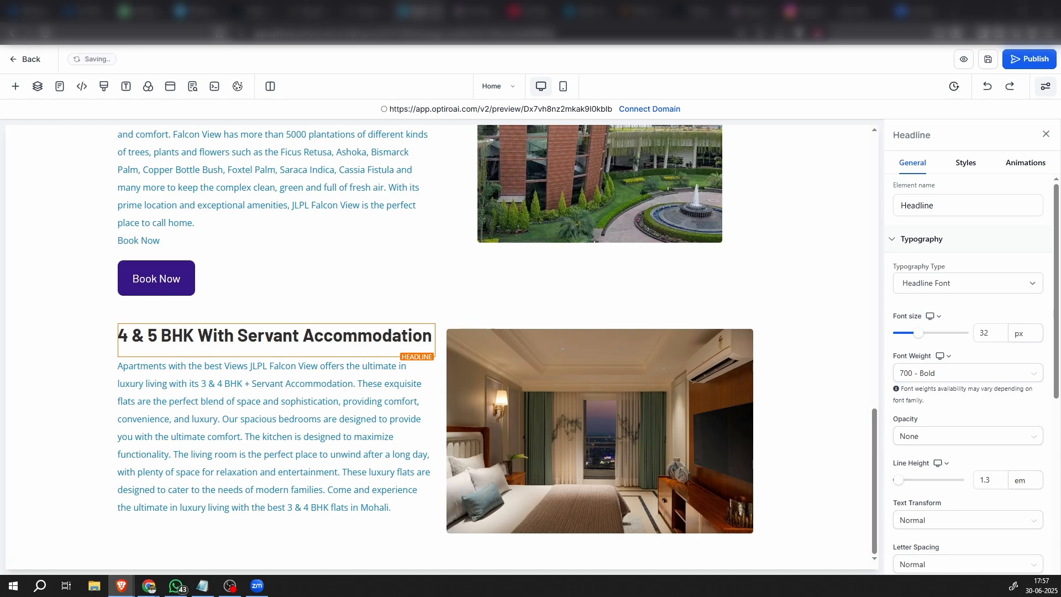
{"action": "key", "text": "alt+Tab"}
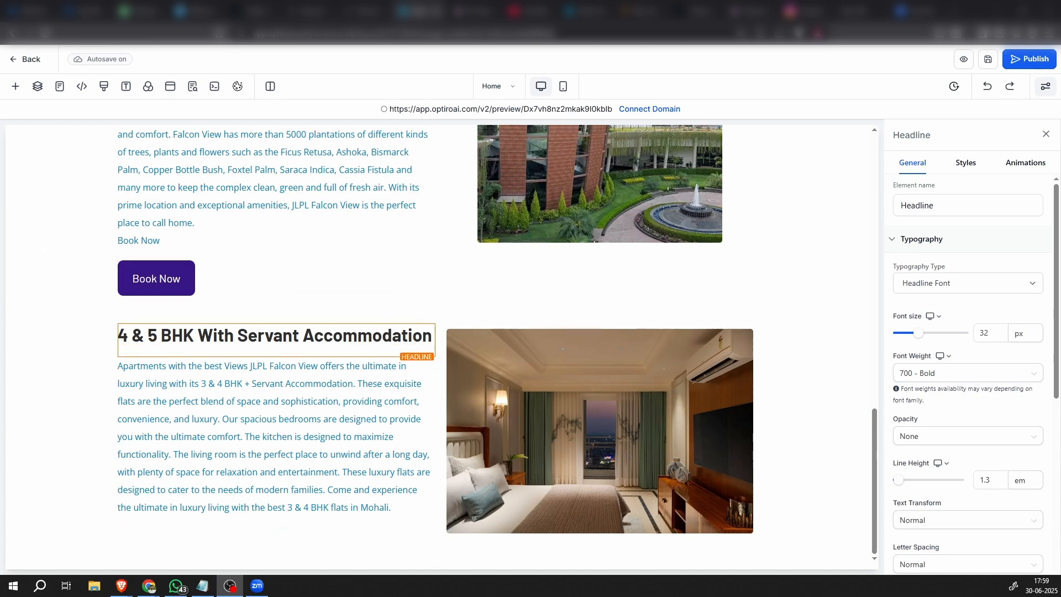
{"action": "key", "text": "alt+Tab"}
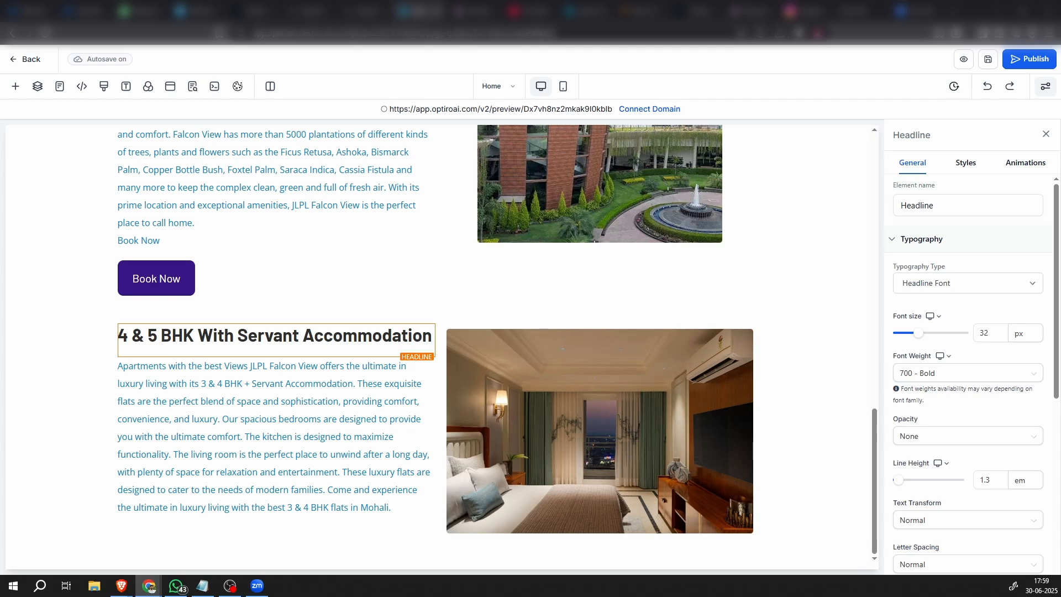
{"action": "triple_click", "coordinate": [218, 381]}
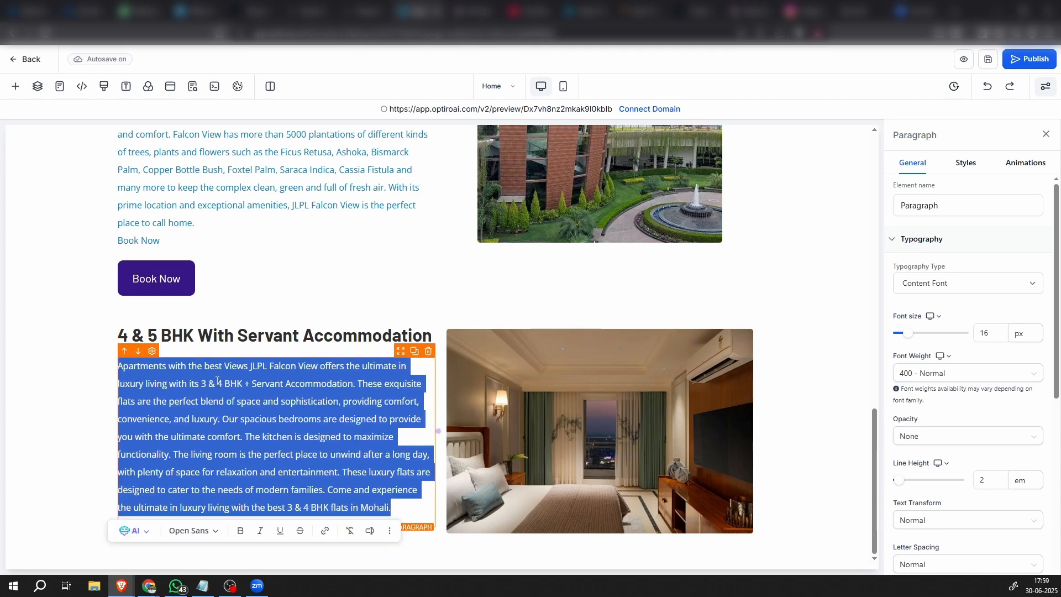
{"action": "type", "text": "Welcome to a duplex design with an internal staircase. Falcon View Offers the Best 4 & 5 BHK Penthouses in Mohali that are the Epitome of Luxury Living. Specifically Designed with a focus on Natural Light and Stunning Views, these penthouses are designed as an open plan, with a Spacious Living Room, Dining Area, a servant room, a dry and wet kitchen, a Pooja room and a gym that flow seamlessly together in a duplex design with an internal staircase. These Spacious Homes of High-Rise Falcon View Towers offer breathtaking views from the terrace of the surrounding area creating an experience like no other apartments with the best views."}
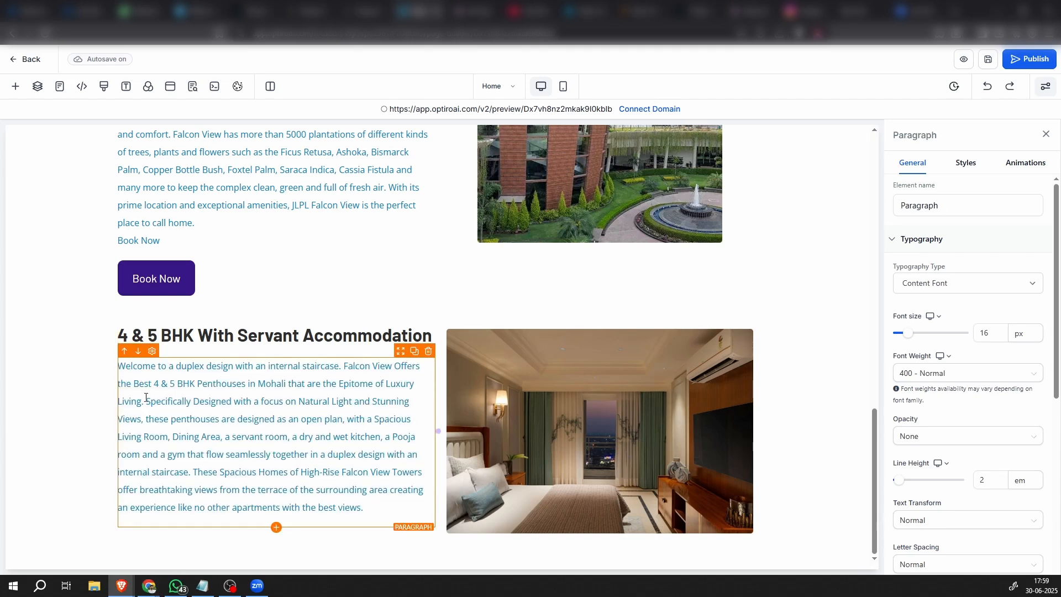
{"action": "left_click", "coordinate": [56, 431]}
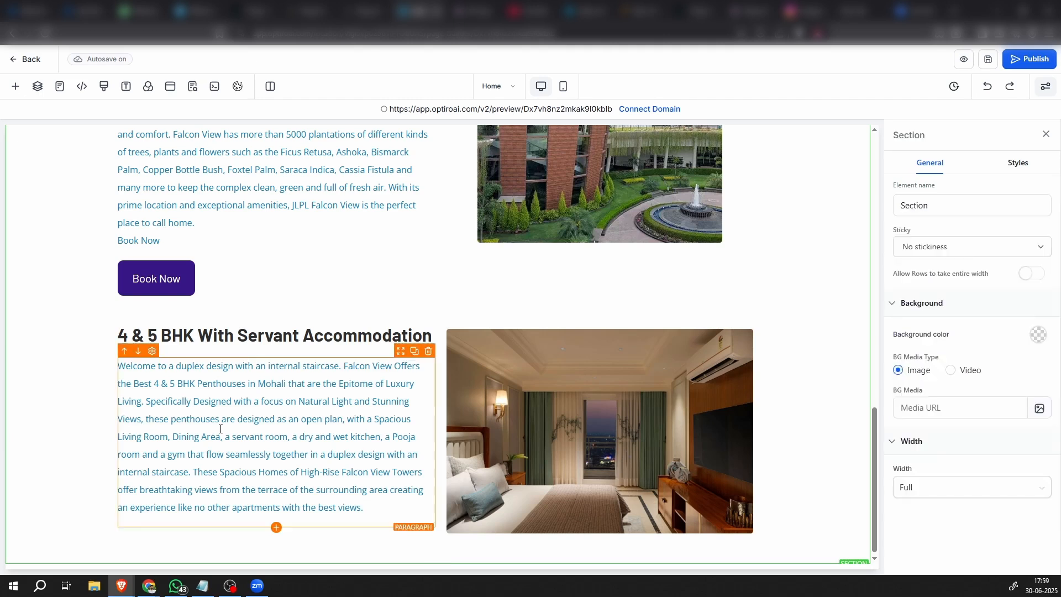
Add an empty Full Width section below the 4 & 5 BHK section at the end of the page
{"action": "scroll", "coordinate": [332, 428], "scroll_direction": "up", "scroll_amount": 3}
{"action": "scroll", "coordinate": [332, 428], "scroll_direction": "down", "scroll_amount": 3}
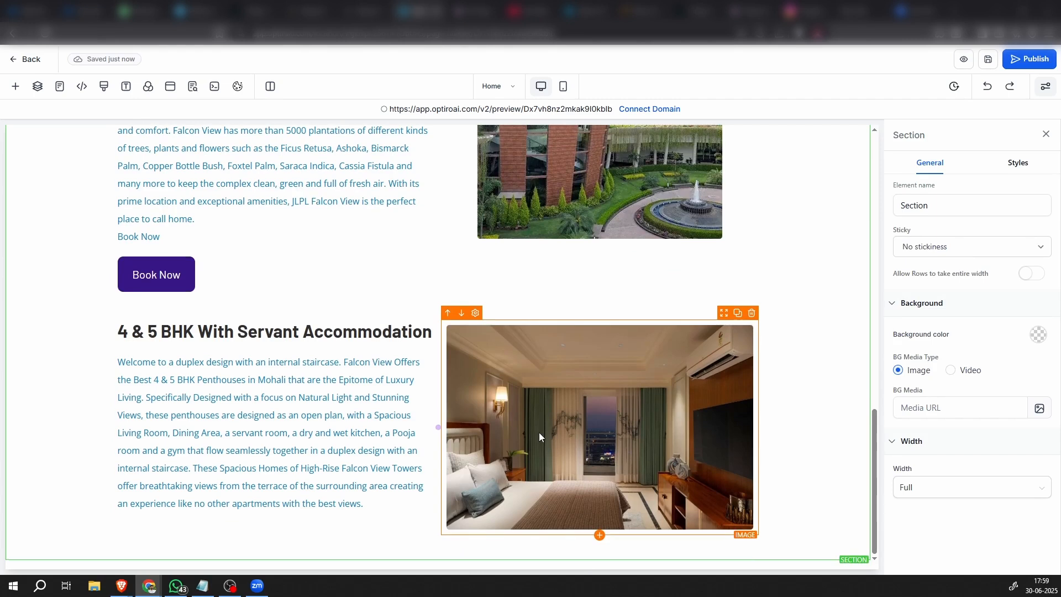
{"action": "left_click", "coordinate": [438, 560]}
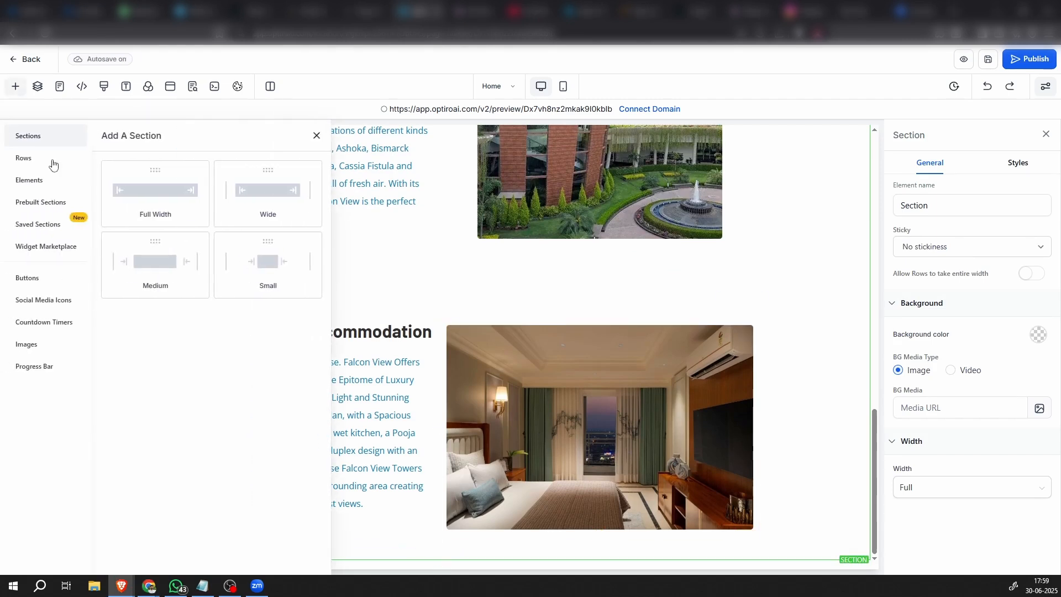
{"action": "left_click", "coordinate": [163, 199]}
{"action": "scroll", "coordinate": [472, 440], "scroll_direction": "down", "scroll_amount": 2}
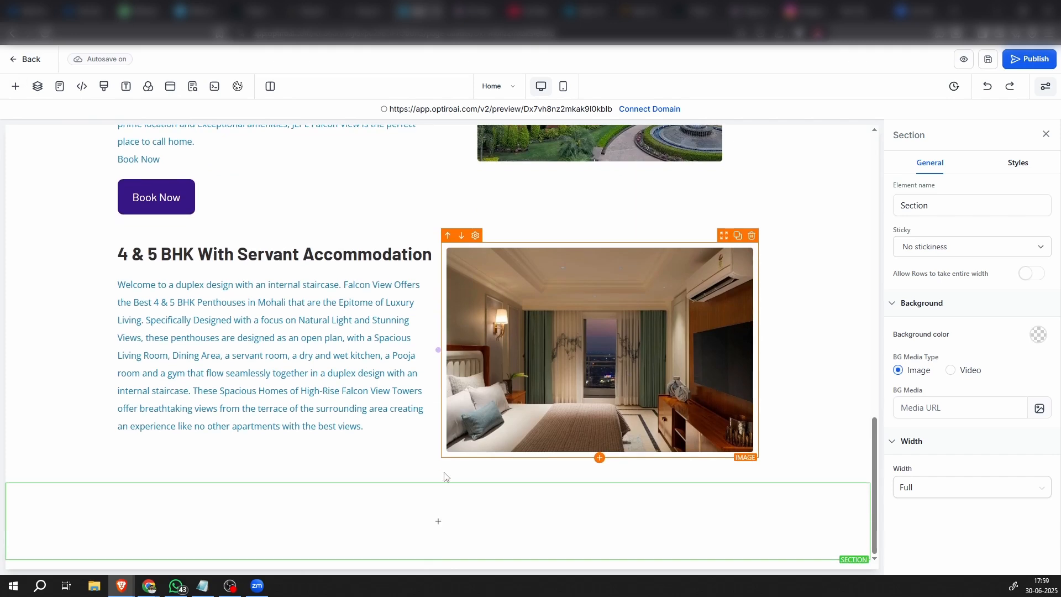
Add a one-column row to the new empty section and insert a Headline element in it
{"action": "left_click", "coordinate": [434, 522]}
{"action": "left_click", "coordinate": [152, 196]}
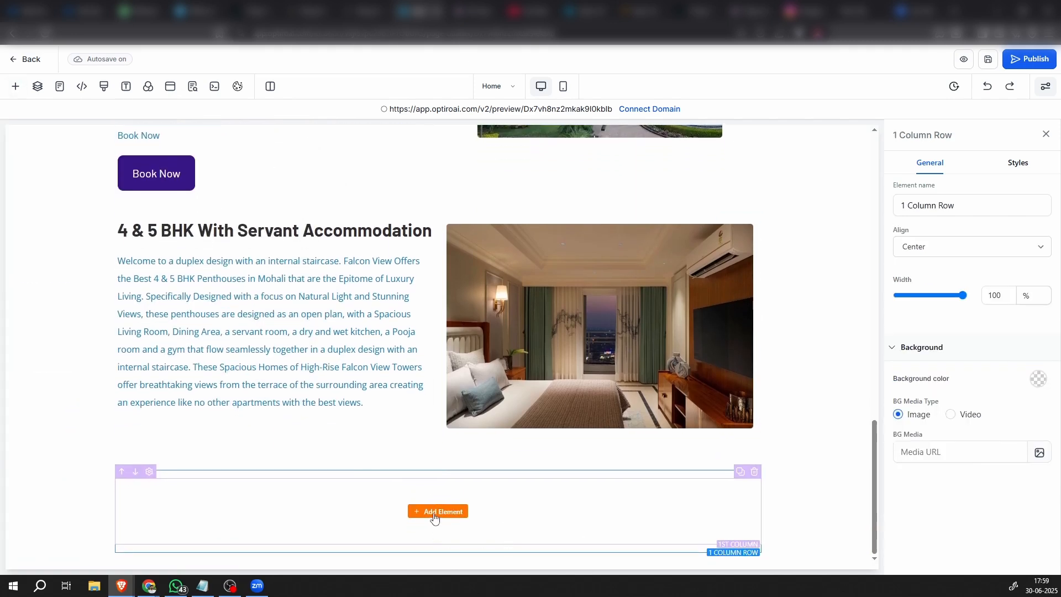
{"action": "left_click", "coordinate": [446, 515]}
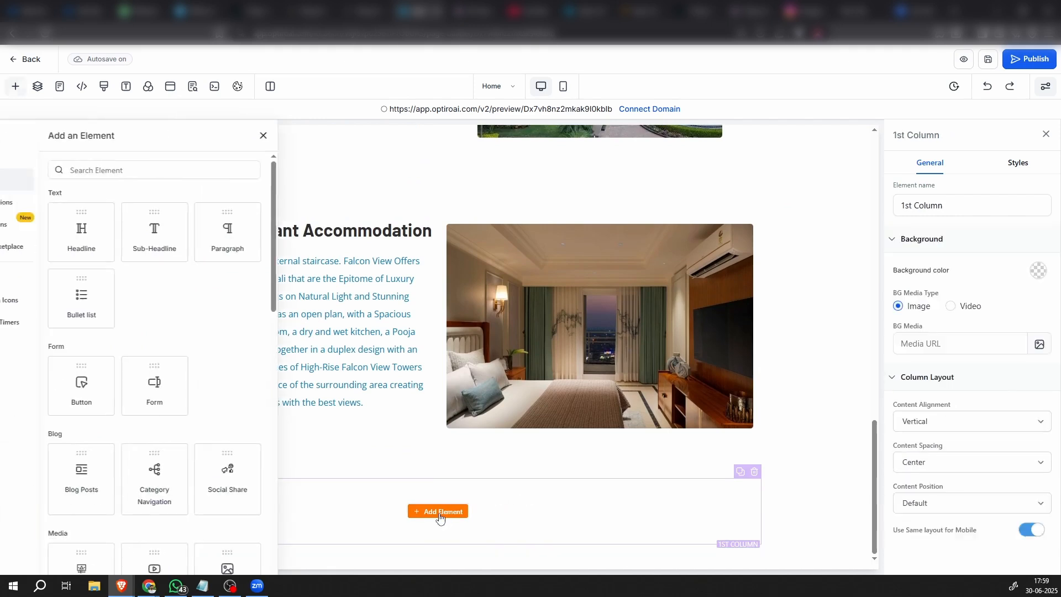
{"action": "left_click", "coordinate": [129, 230]}
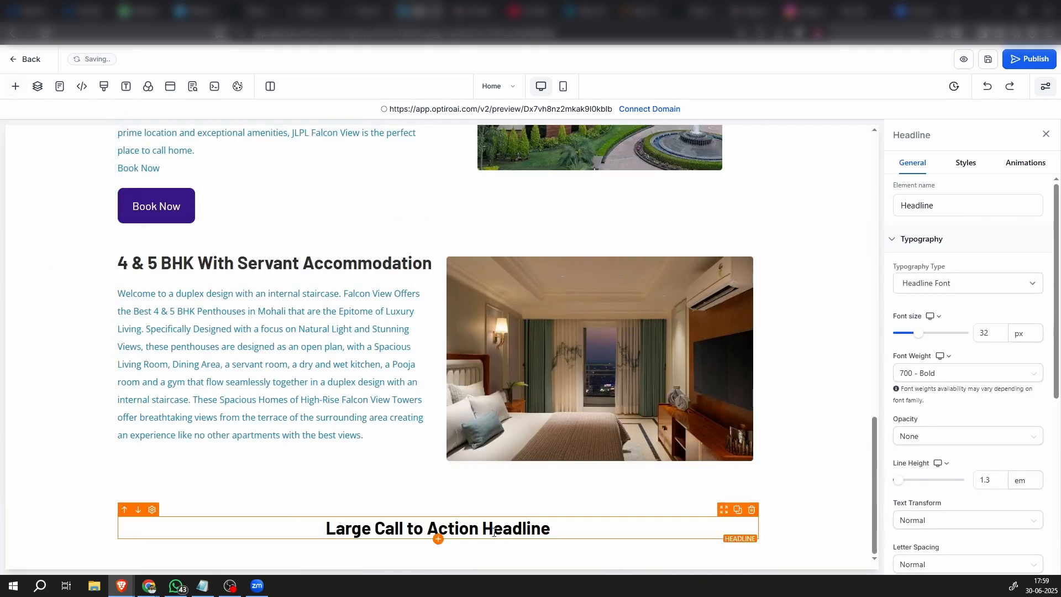
{"action": "key", "text": "alt+Tab"}
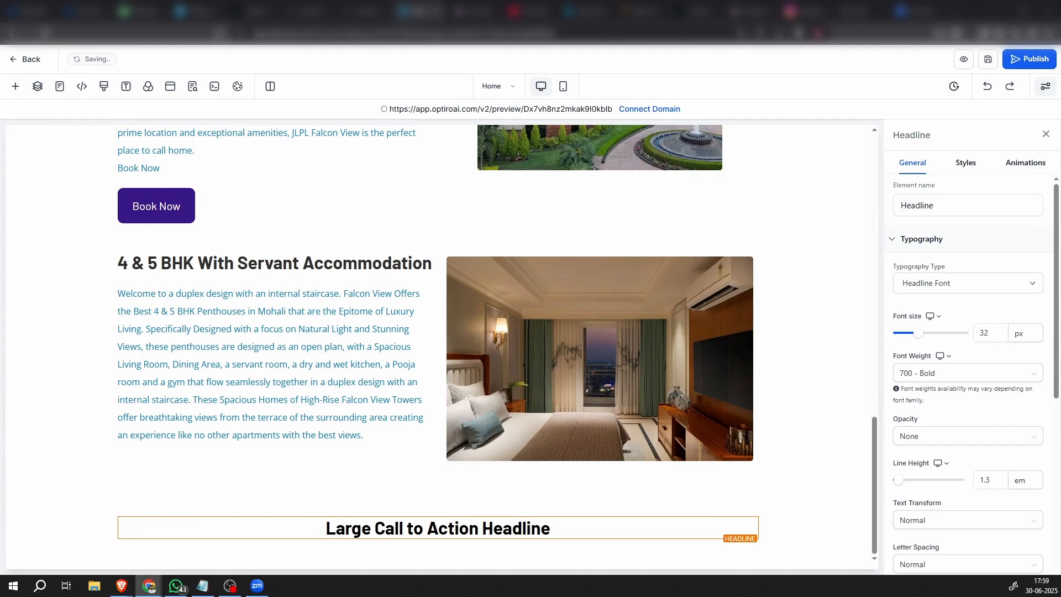
{"action": "triple_click", "coordinate": [386, 528]}
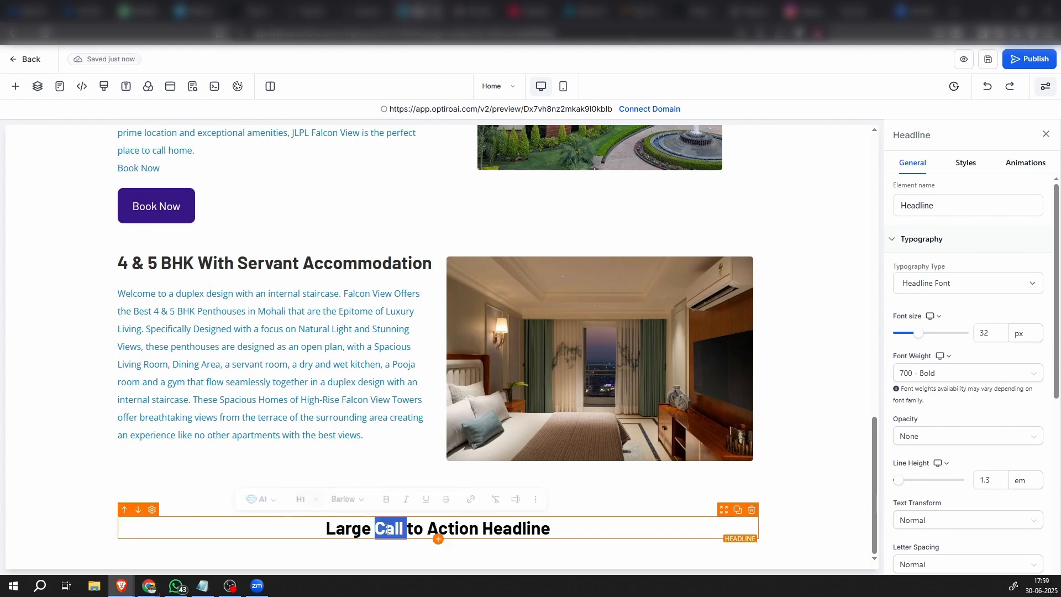
{"action": "type", "text": "Welcome to a duplex design with an internal staircase. Falcon View Offers the Best 4 & 5 BHK Penthouses in Mohali that are the Epitome of Luxury Living. Specifically Designed with a focus on Natural Light and Stunning Views, these penthouses are designed as an open plan, with a Spacious Living Room, Dining Area, a servant room, a dry and wet kitchen, a Pooja room and a gym that flow seamlessly together in a duplex design with an internal staircase. These Spacious Homes of High-Rise Falcon View Towers offer breathtaking views from the terrace of the surrounding area creating an experience like no other apartments with the best views."}
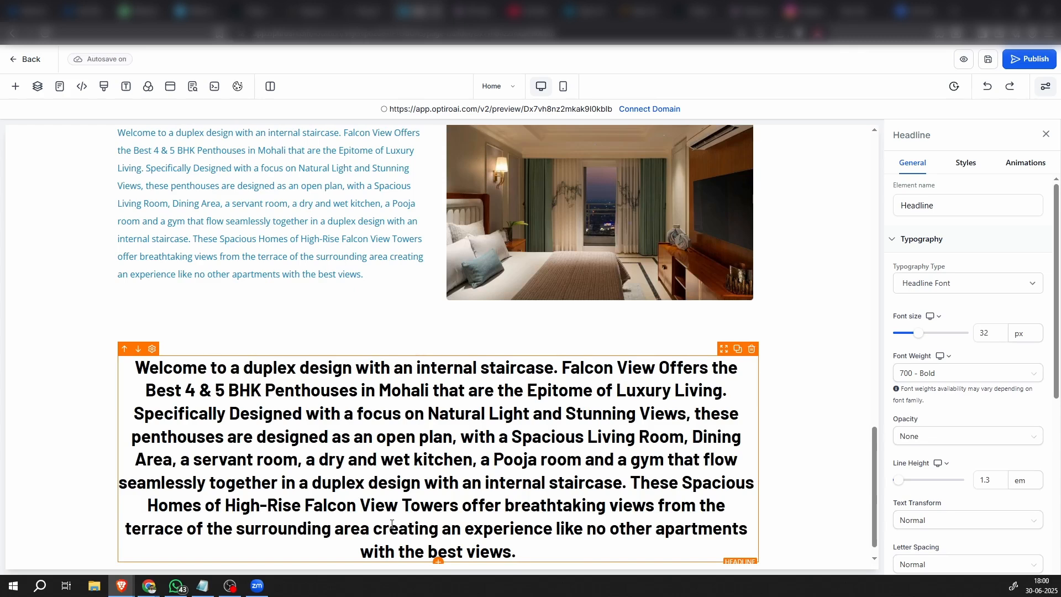
{"action": "key", "text": "ctrl+z"}
Replace the placeholder headline in the new section with the copied title "JLPL Falcon View Club House"
{"action": "key", "text": "alt+Tab"}
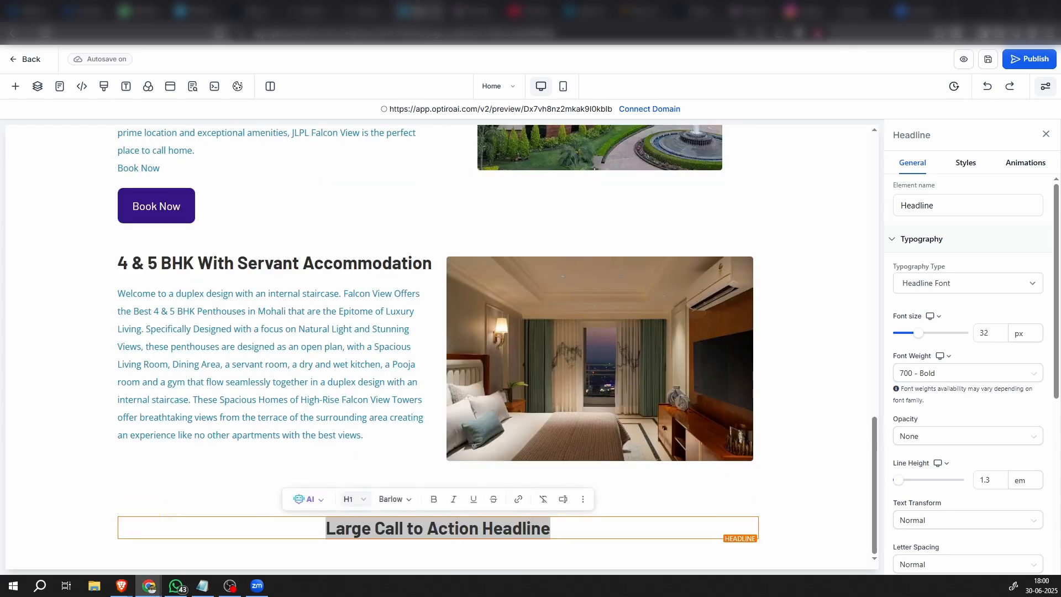
{"action": "key", "text": "alt+Tab"}
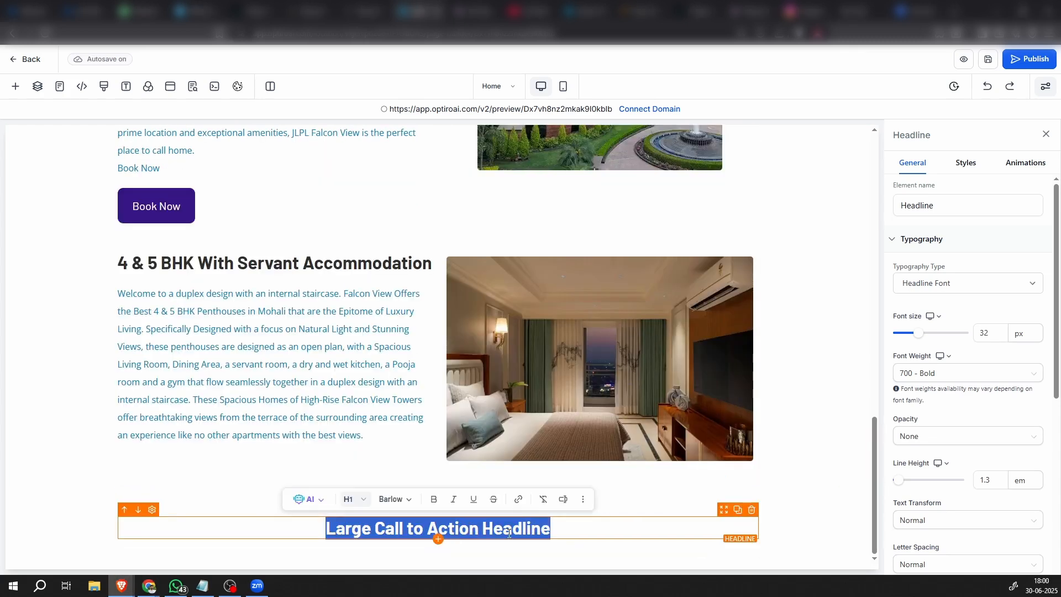
{"action": "type", "text": "JLPL Falcon View Club House"}
{"action": "left_click", "coordinate": [692, 526]}
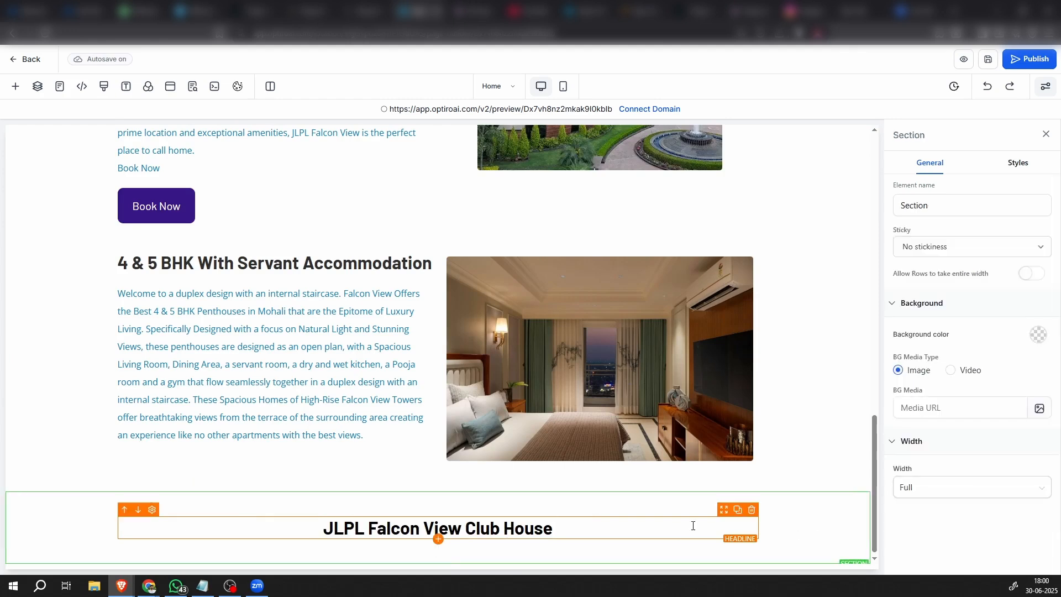
Set the text color of the "JLPL Falcon View Club House" headline to the custom dark gray swatch
{"action": "left_click", "coordinate": [699, 525]}
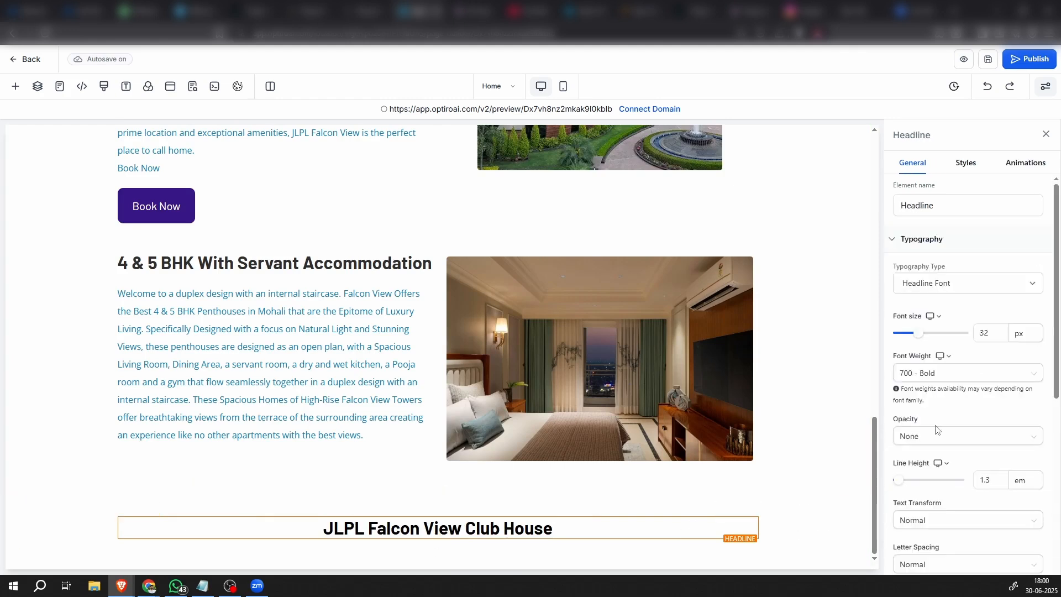
{"action": "scroll", "coordinate": [935, 430], "scroll_direction": "down", "scroll_amount": 6}
{"action": "left_click", "coordinate": [1029, 326]}
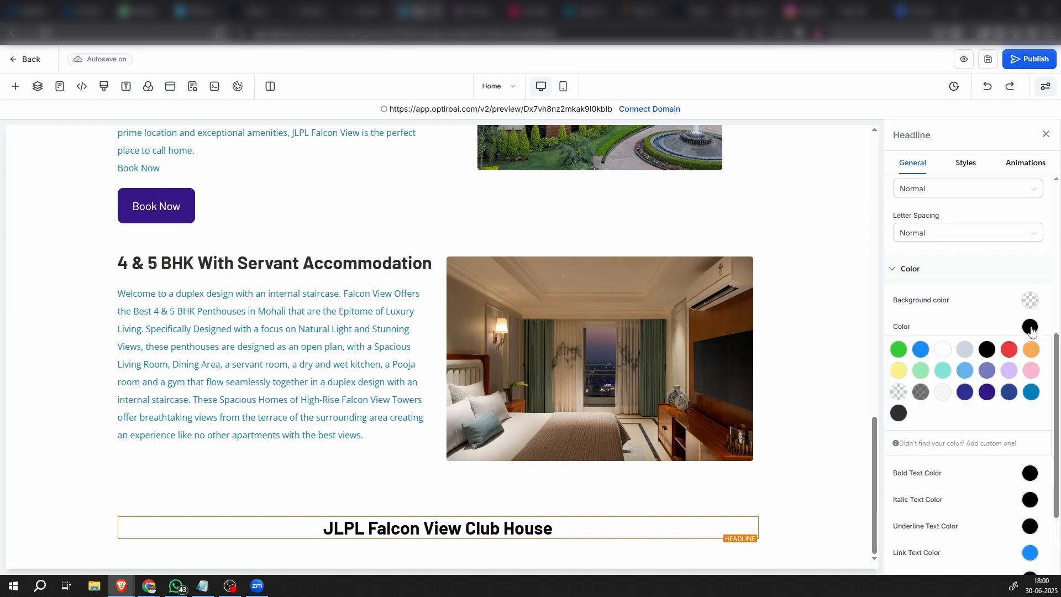
{"action": "left_click", "coordinate": [895, 416]}
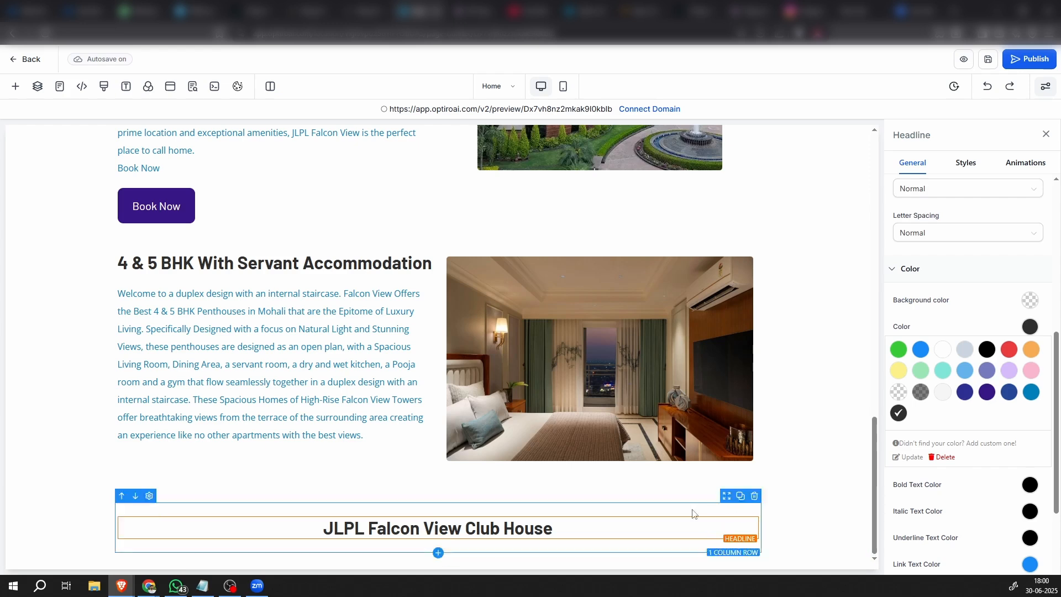
Insert a Video element directly below the "JLPL Falcon View Club House" headline and select it
{"action": "left_click", "coordinate": [438, 538]}
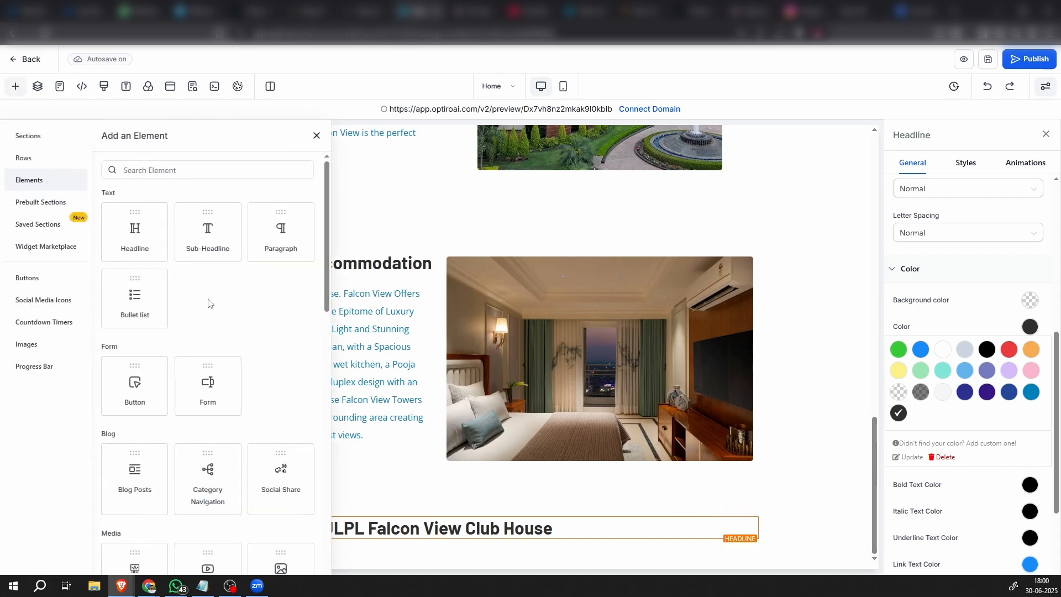
{"action": "scroll", "coordinate": [227, 398], "scroll_direction": "down", "scroll_amount": 5}
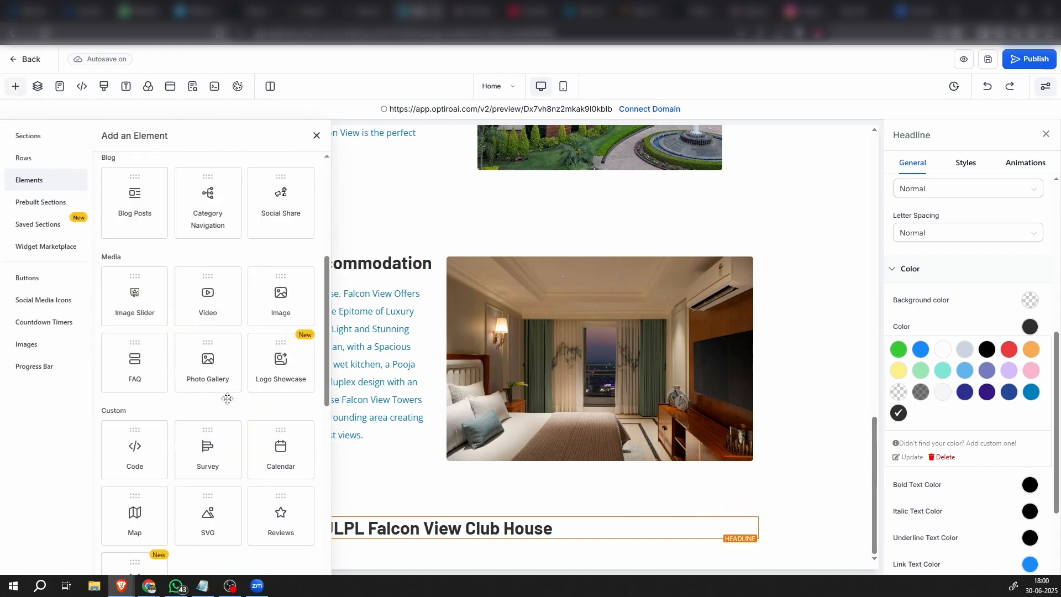
{"action": "left_click", "coordinate": [209, 303]}
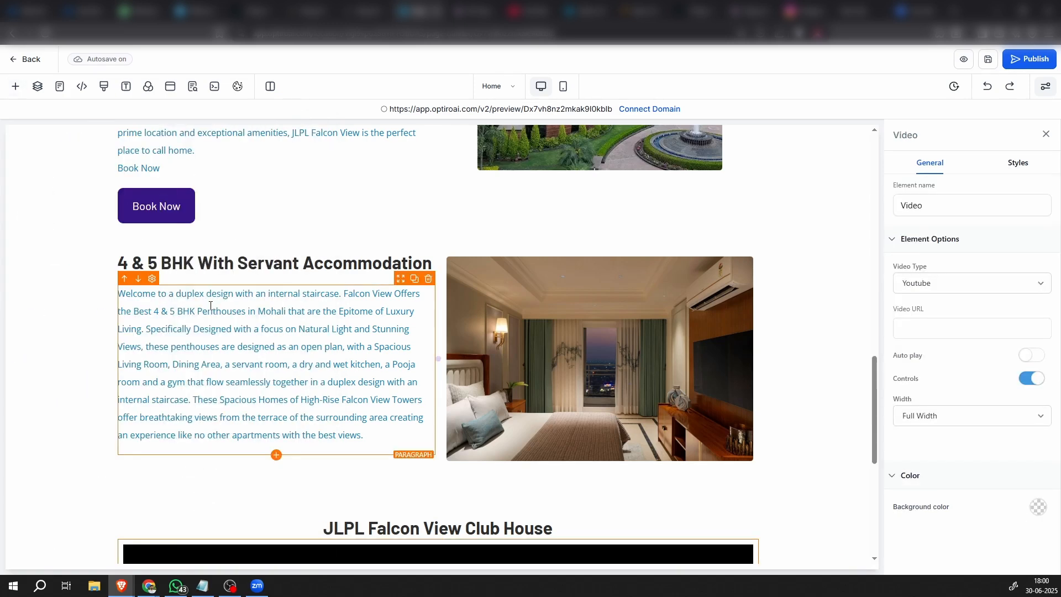
{"action": "scroll", "coordinate": [482, 394], "scroll_direction": "down", "scroll_amount": 2}
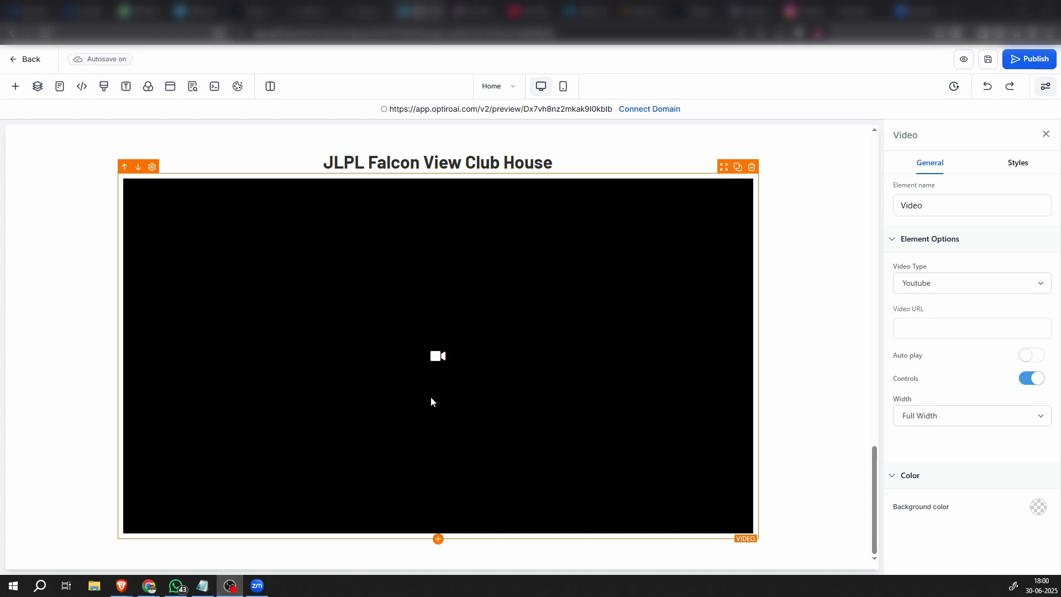
{"action": "left_click", "coordinate": [561, 326]}
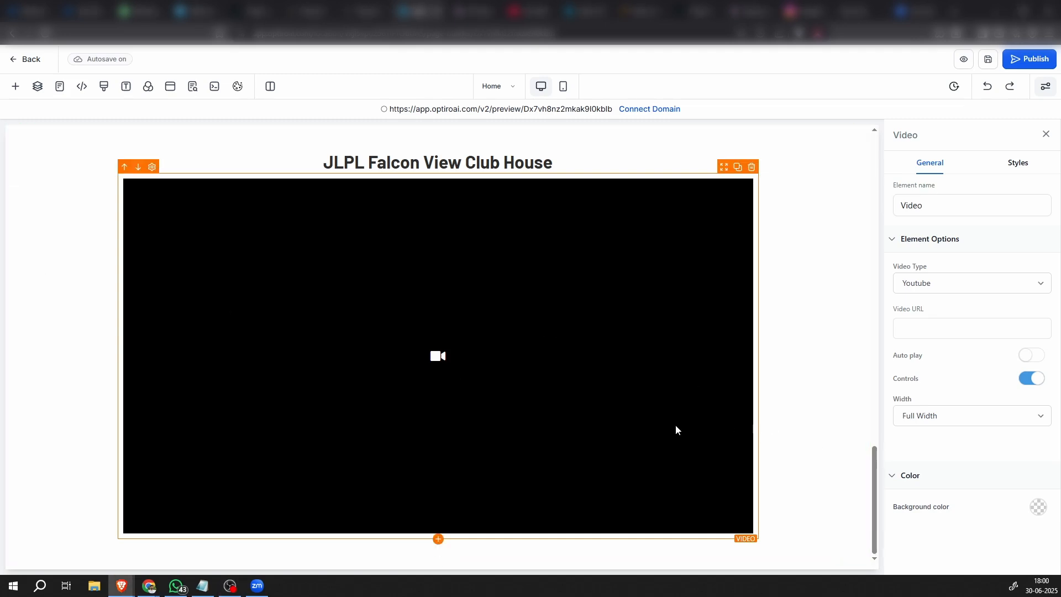
{"action": "left_click", "coordinate": [928, 288]}
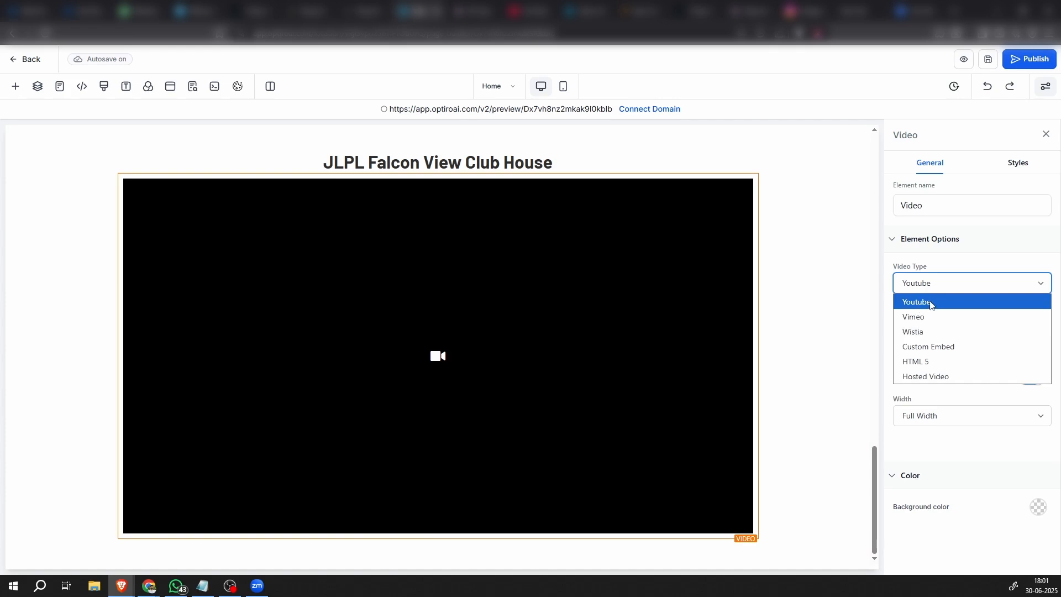
{"action": "left_click", "coordinate": [931, 303]}
{"action": "left_click", "coordinate": [919, 333]}
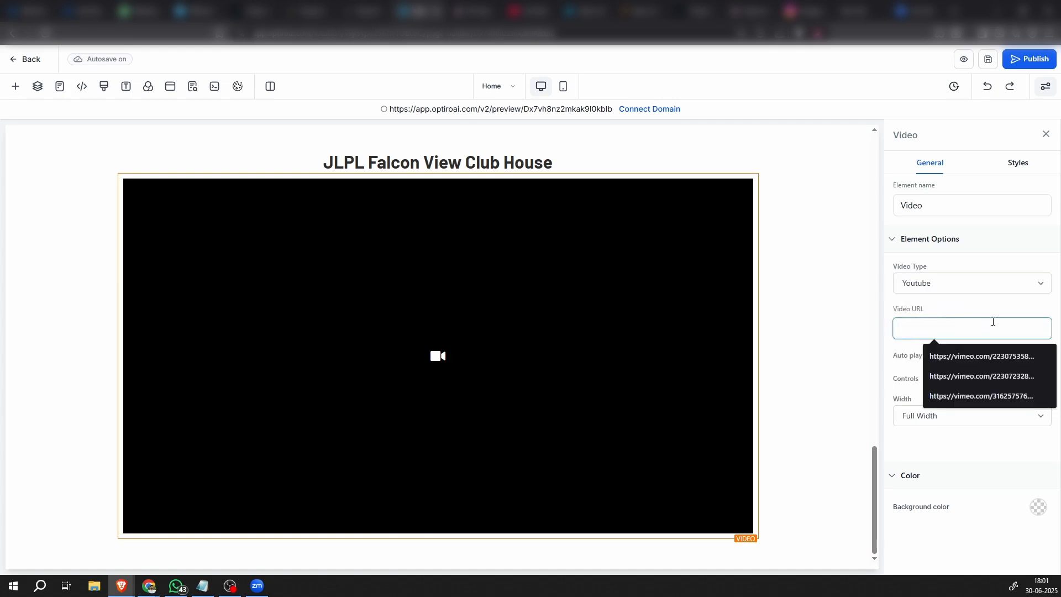
Set the video type to Hosted Video and upload WhatsApp-Video-2024-09-30-at-11.40.25-PM1.mp4 to the media storage
{"action": "left_click", "coordinate": [929, 287]}
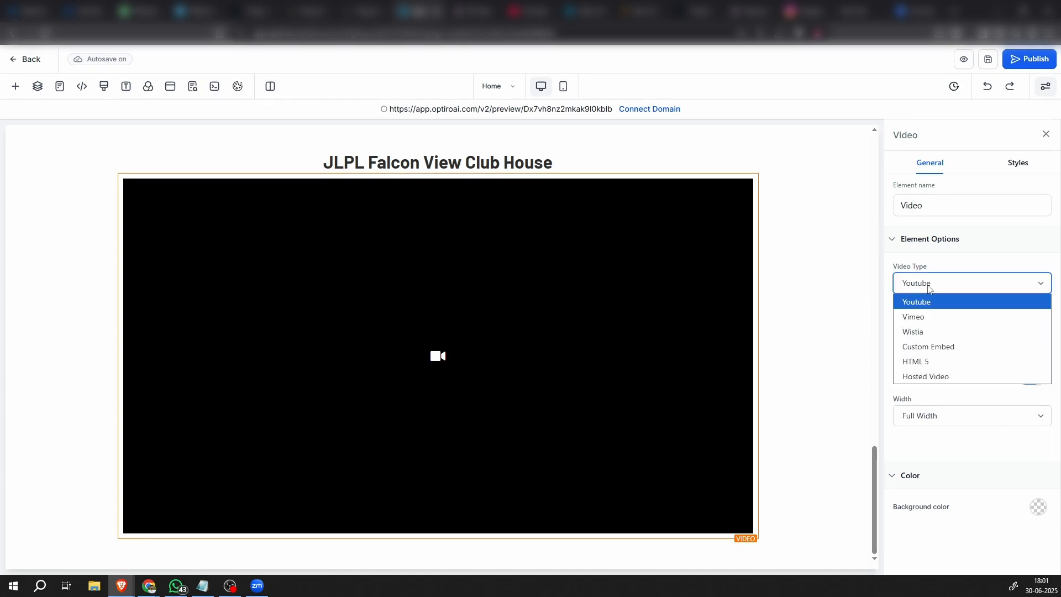
{"action": "left_click", "coordinate": [930, 378]}
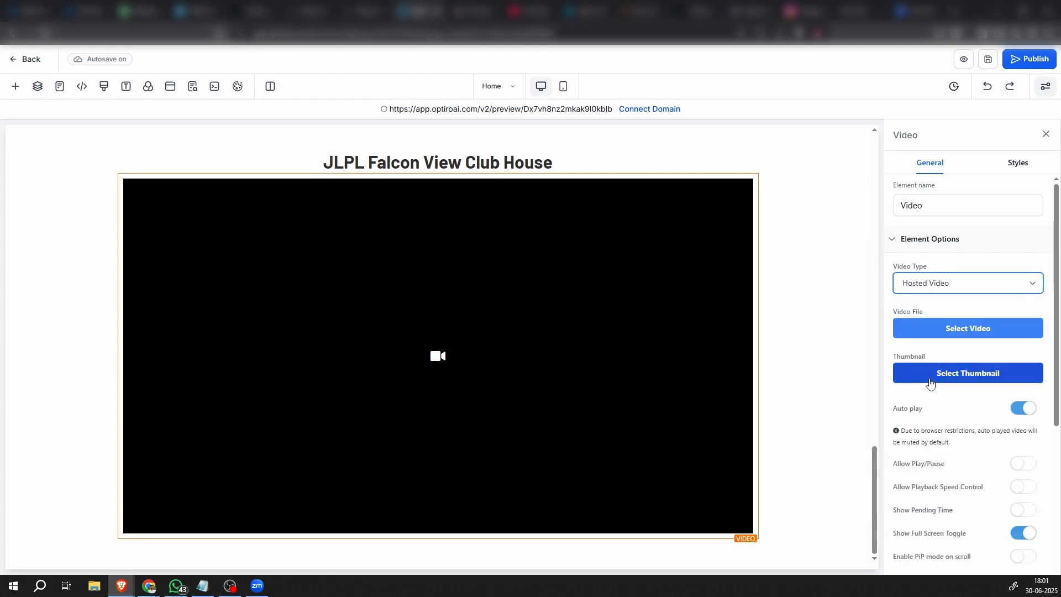
{"action": "left_click", "coordinate": [947, 331]}
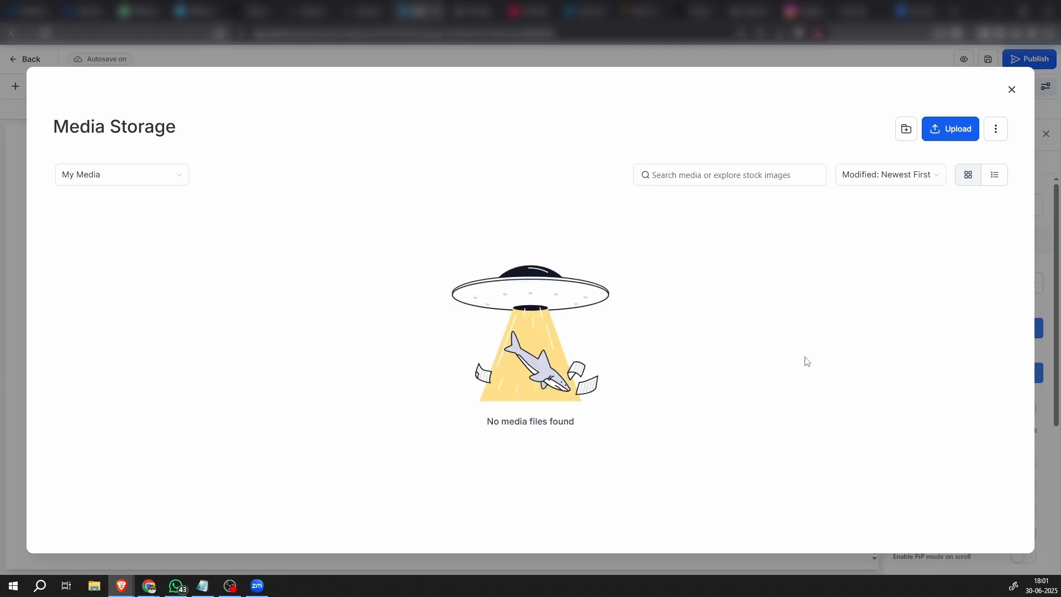
{"action": "left_click", "coordinate": [957, 131]}
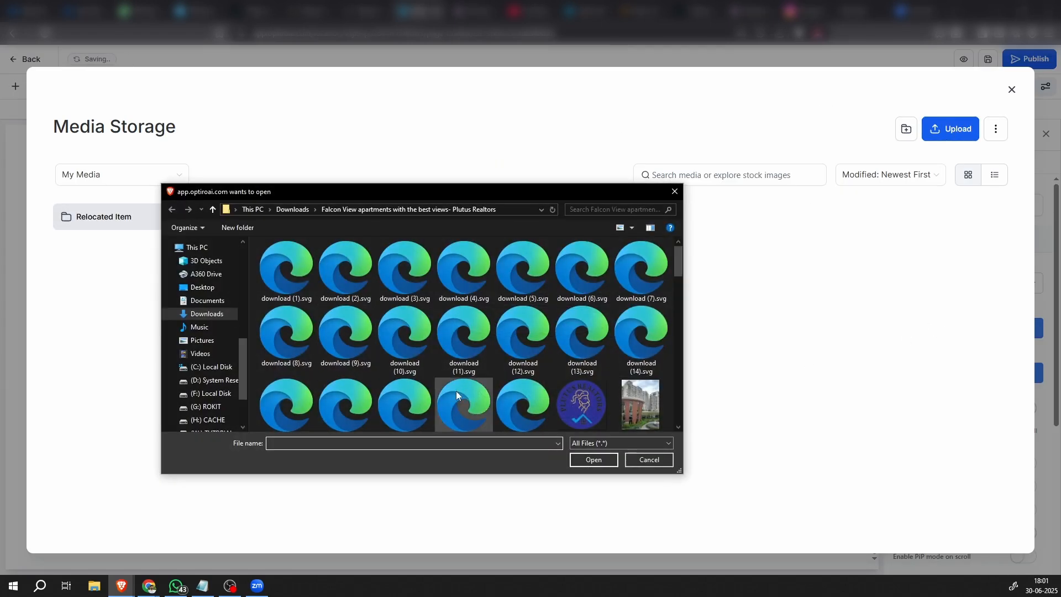
{"action": "scroll", "coordinate": [456, 390], "scroll_direction": "down", "scroll_amount": 15}
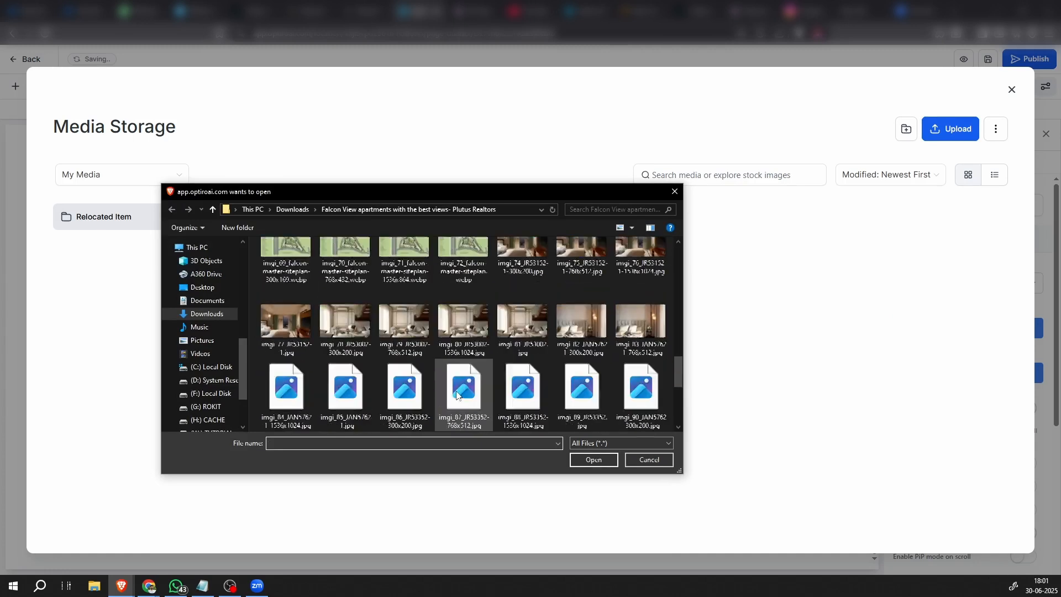
{"action": "left_click", "coordinate": [590, 383]}
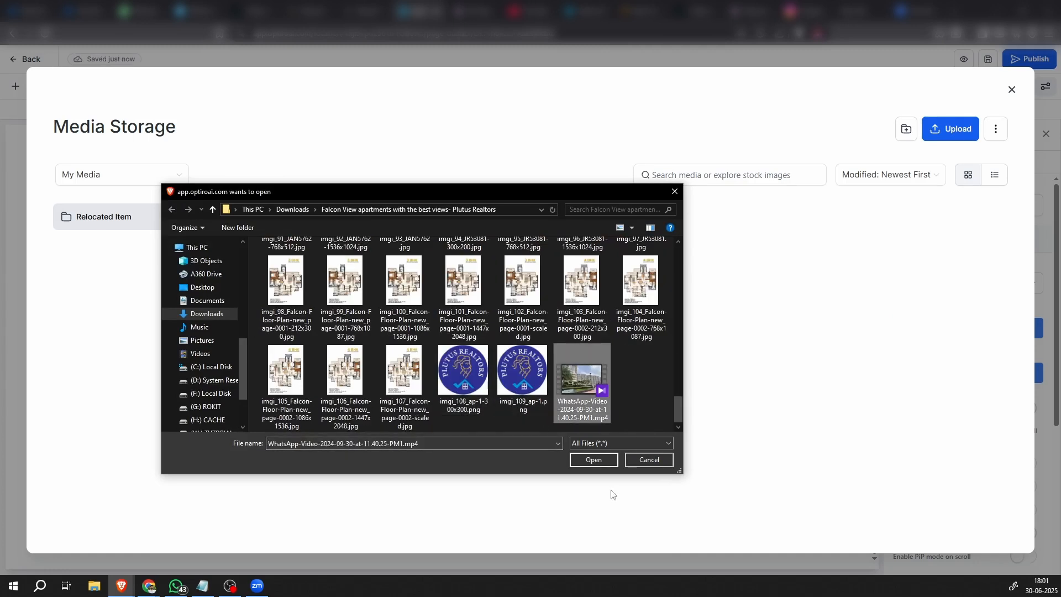
{"action": "left_click", "coordinate": [592, 461]}
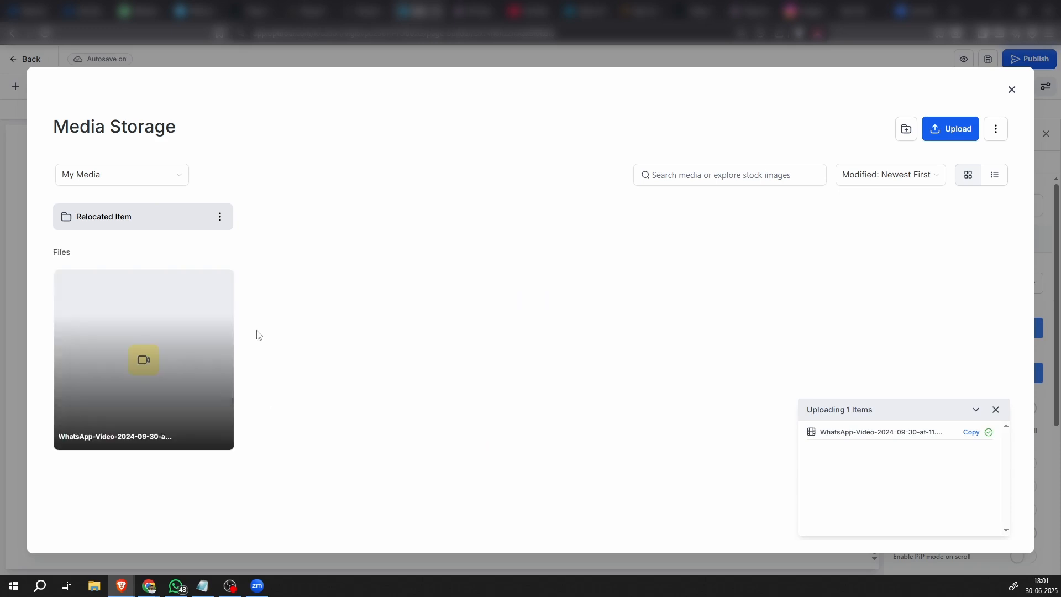
Select the uploaded WhatsApp video in the media storage and insert it as the video element's file
{"action": "mouse_move", "coordinate": [70, 338]}
{"action": "left_click", "coordinate": [220, 283]}
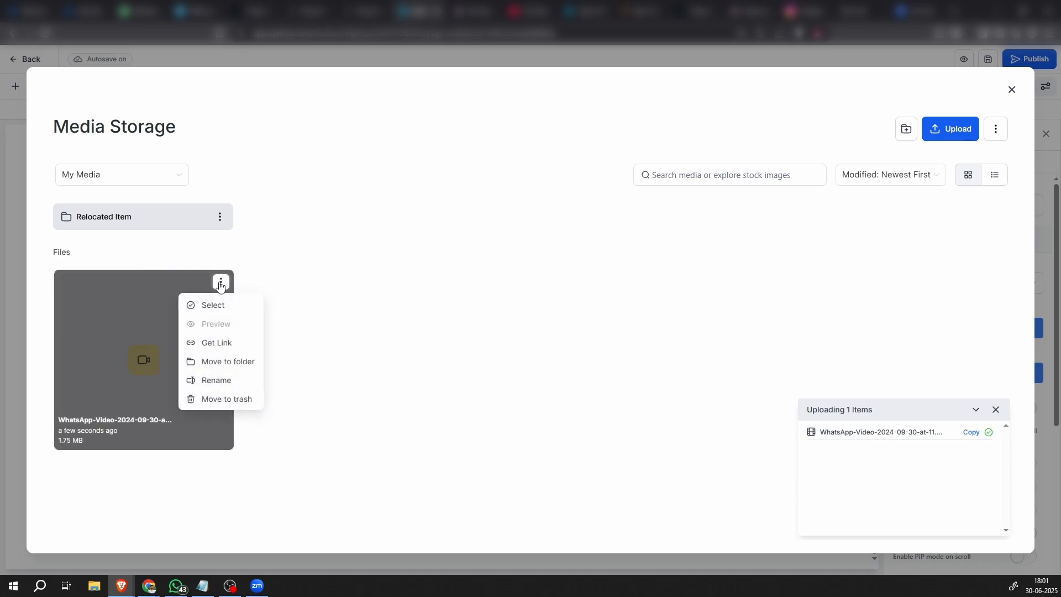
{"action": "left_click", "coordinate": [216, 307]}
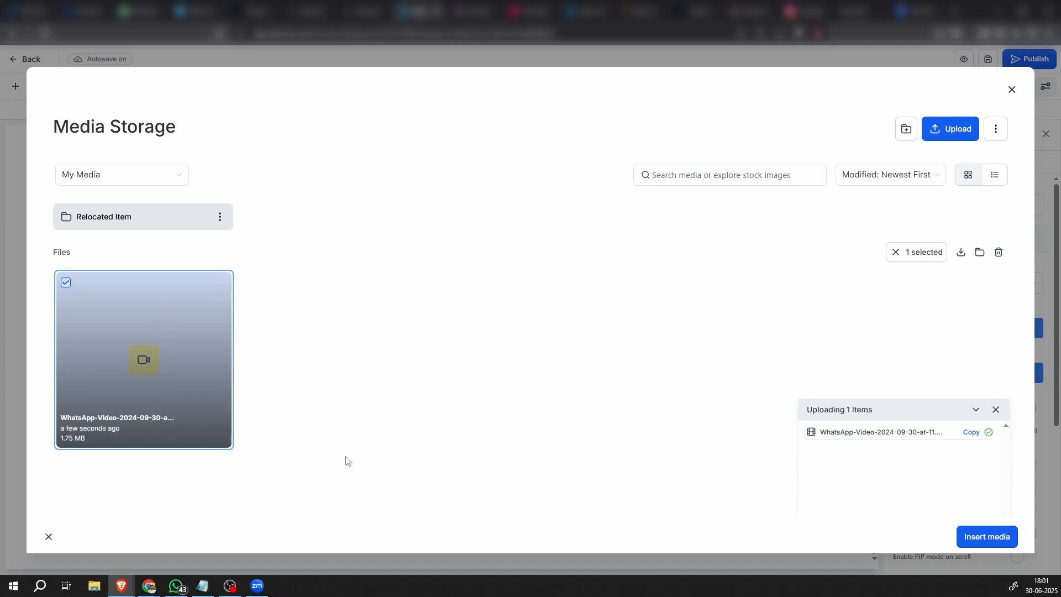
{"action": "left_click", "coordinate": [986, 539]}
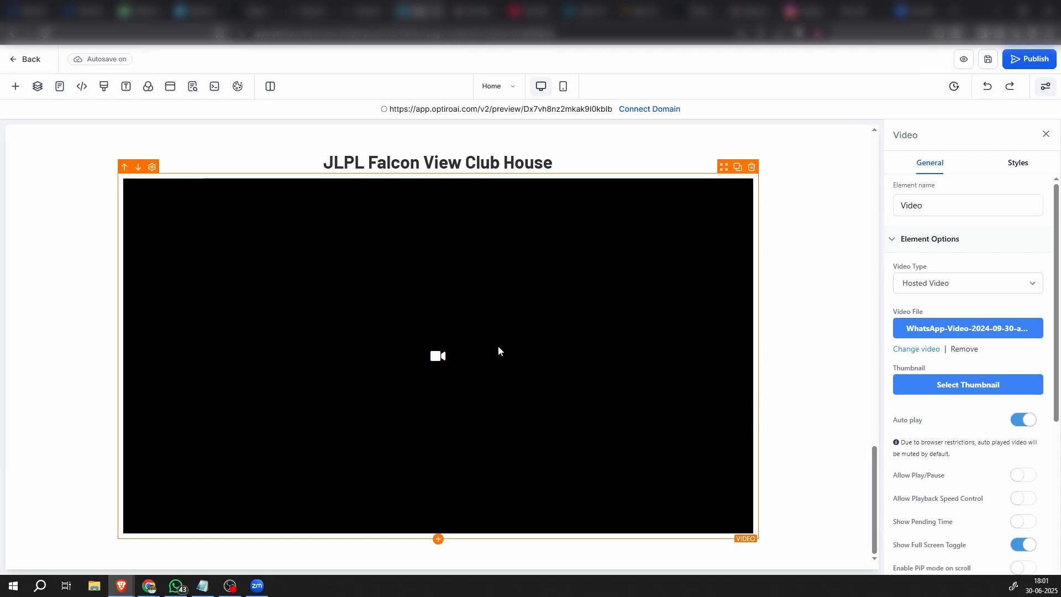
Enable Allow Play/Pause for the hosted Club House video
{"action": "scroll", "coordinate": [988, 466], "scroll_direction": "down", "scroll_amount": 1}
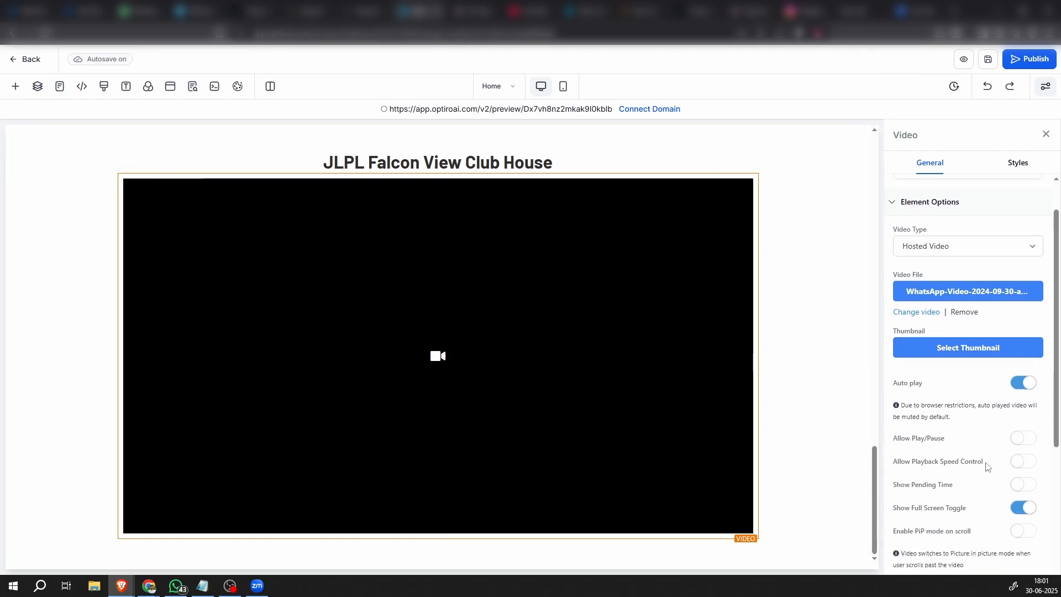
{"action": "scroll", "coordinate": [1000, 442], "scroll_direction": "up", "scroll_amount": 1}
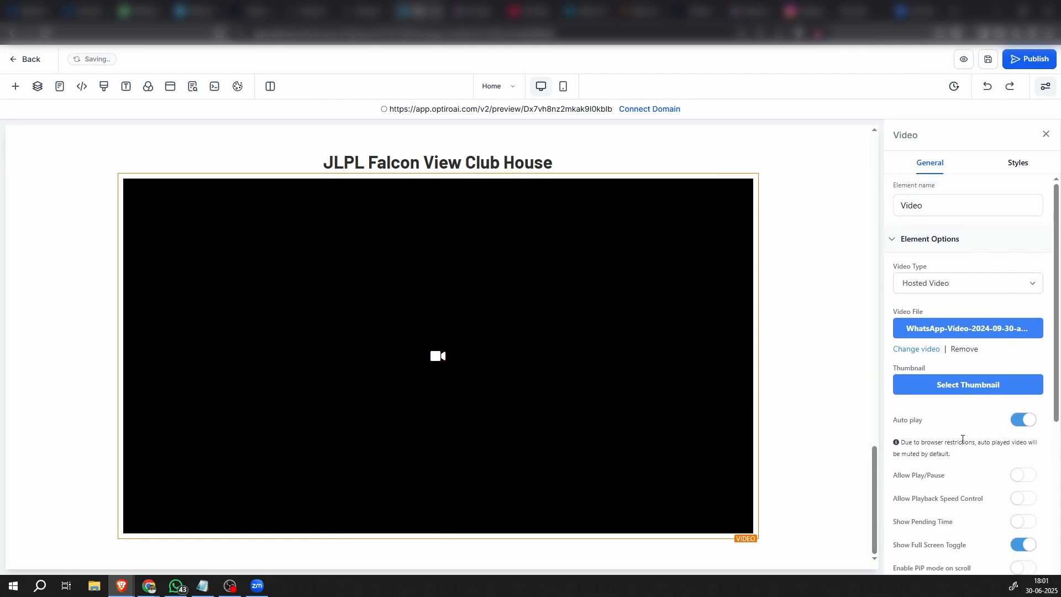
{"action": "scroll", "coordinate": [933, 475], "scroll_direction": "down", "scroll_amount": 3}
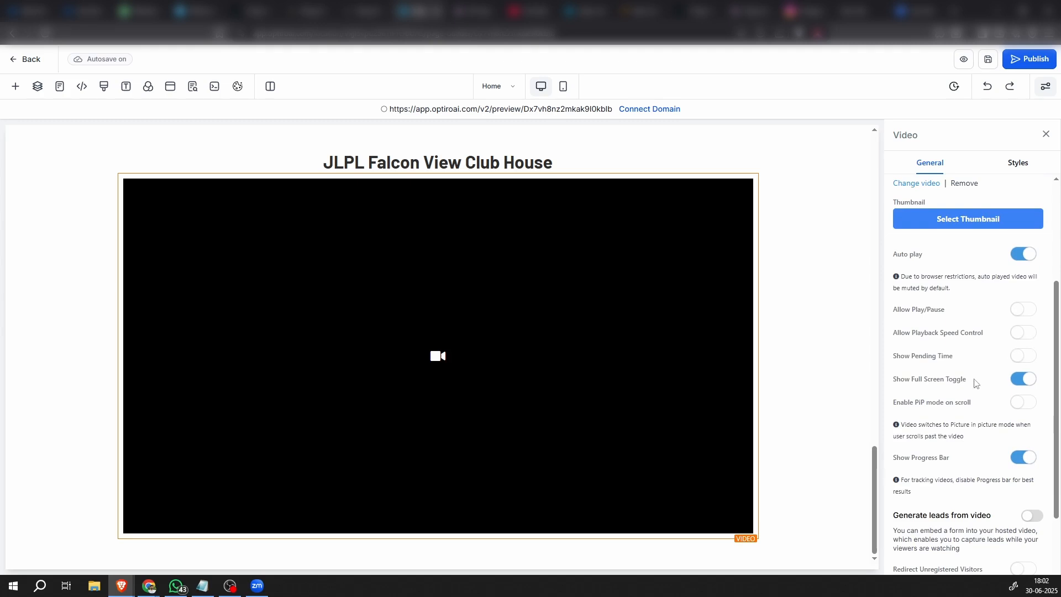
{"action": "left_click", "coordinate": [1027, 316]}
{"action": "scroll", "coordinate": [950, 420], "scroll_direction": "down", "scroll_amount": 1}
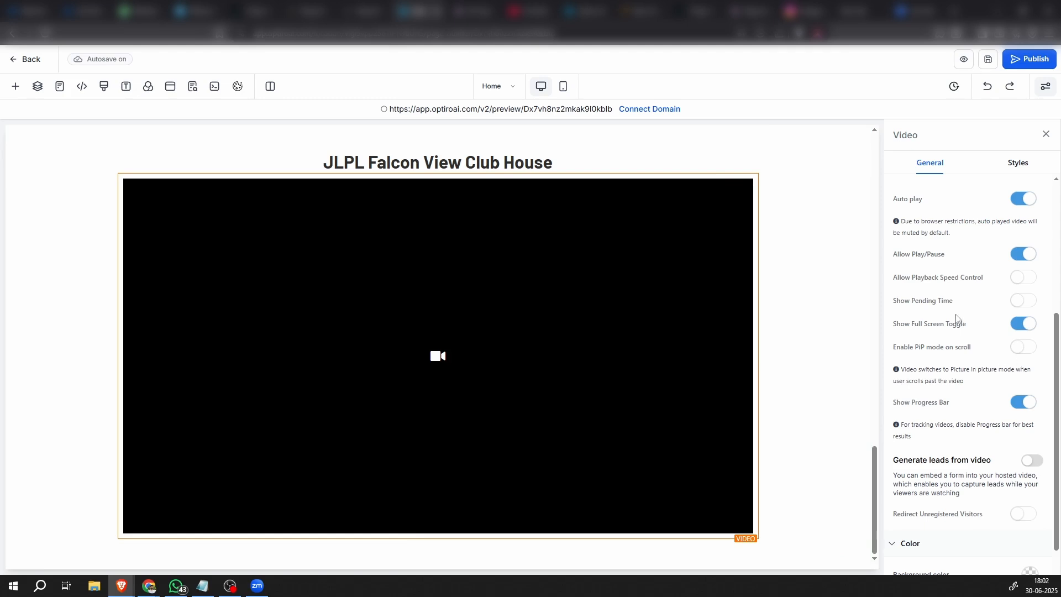
{"action": "scroll", "coordinate": [958, 483], "scroll_direction": "down", "scroll_amount": 1}
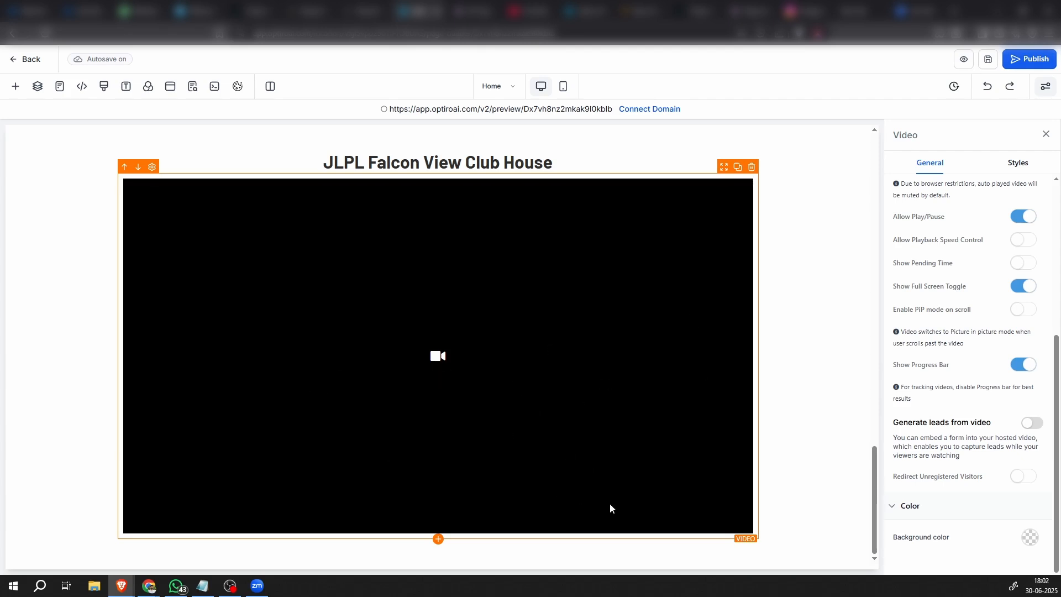
{"action": "left_click", "coordinate": [1031, 423]}
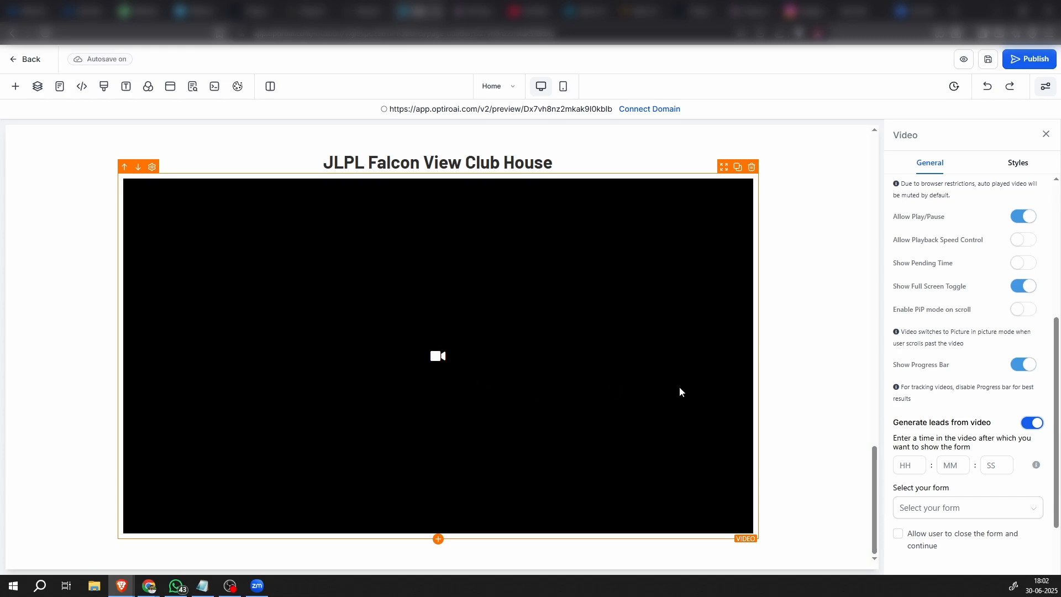
{"action": "left_click", "coordinate": [989, 465]}
{"action": "left_click", "coordinate": [946, 470]}
{"action": "left_click", "coordinate": [1031, 427]}
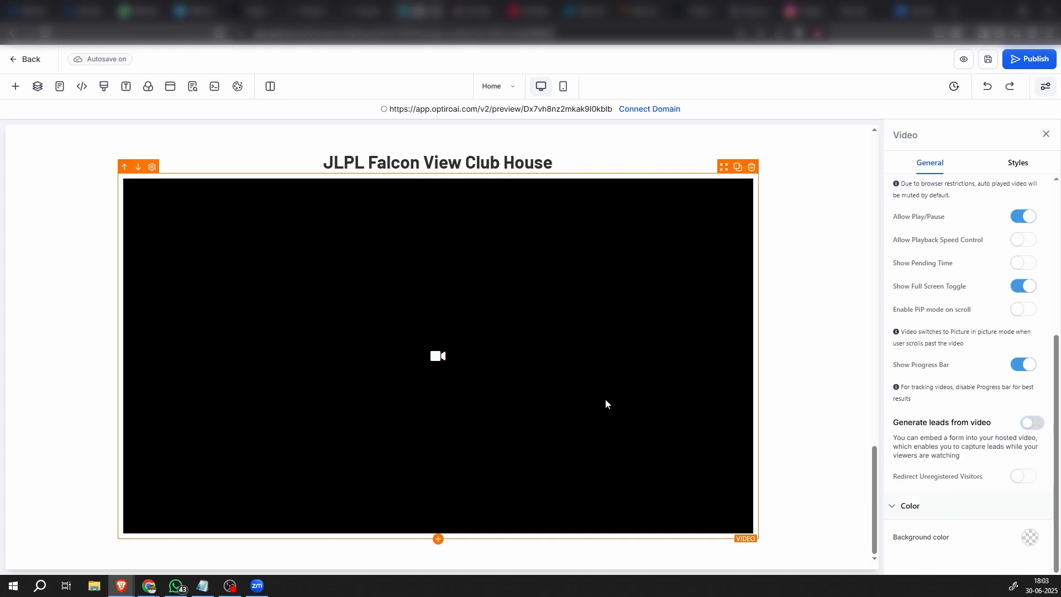
Set the bottom padding of the "JLPL Falcon View Club House" headline to 20 px
{"action": "scroll", "coordinate": [694, 387], "scroll_direction": "up", "scroll_amount": 5}
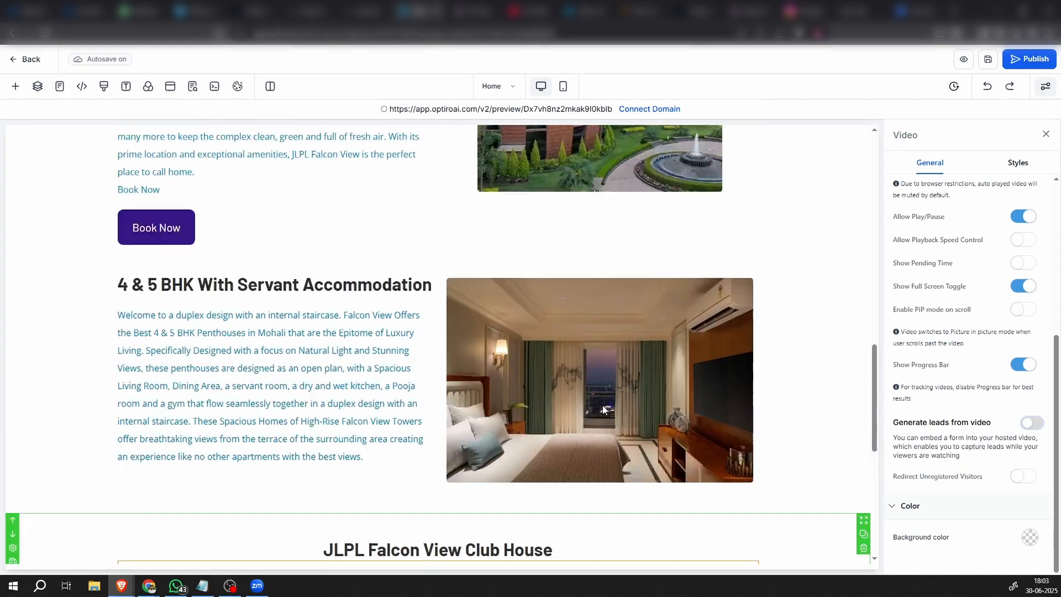
{"action": "scroll", "coordinate": [602, 406], "scroll_direction": "down", "scroll_amount": 5}
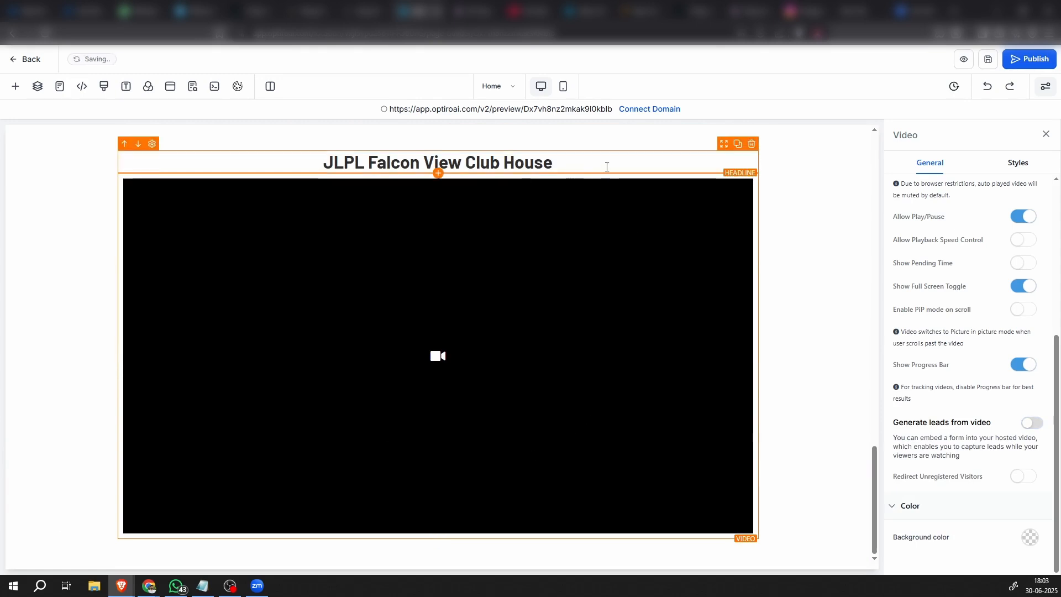
{"action": "left_click", "coordinate": [716, 163]}
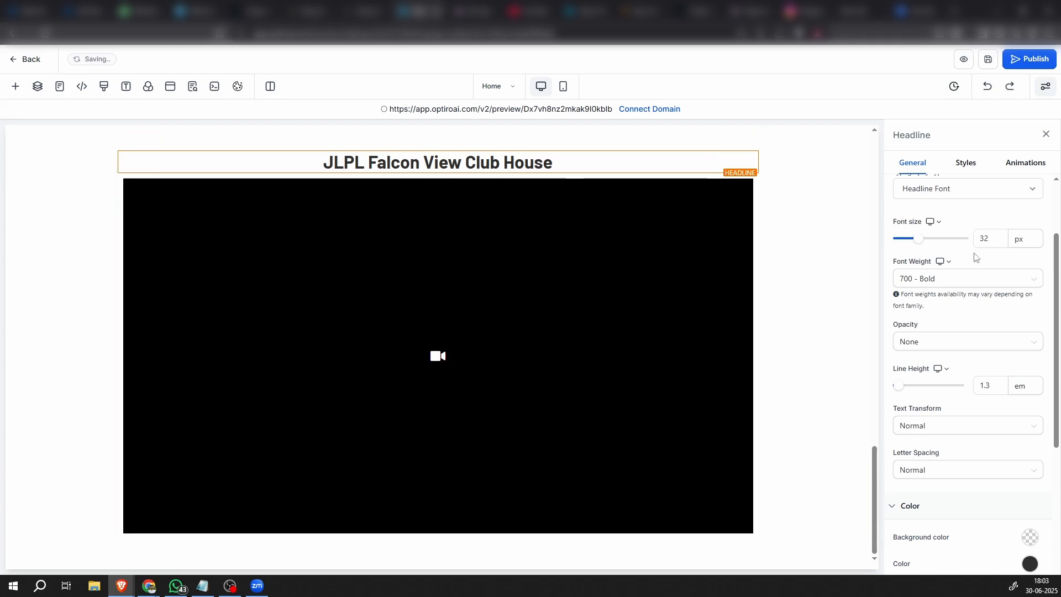
{"action": "left_click", "coordinate": [966, 164]}
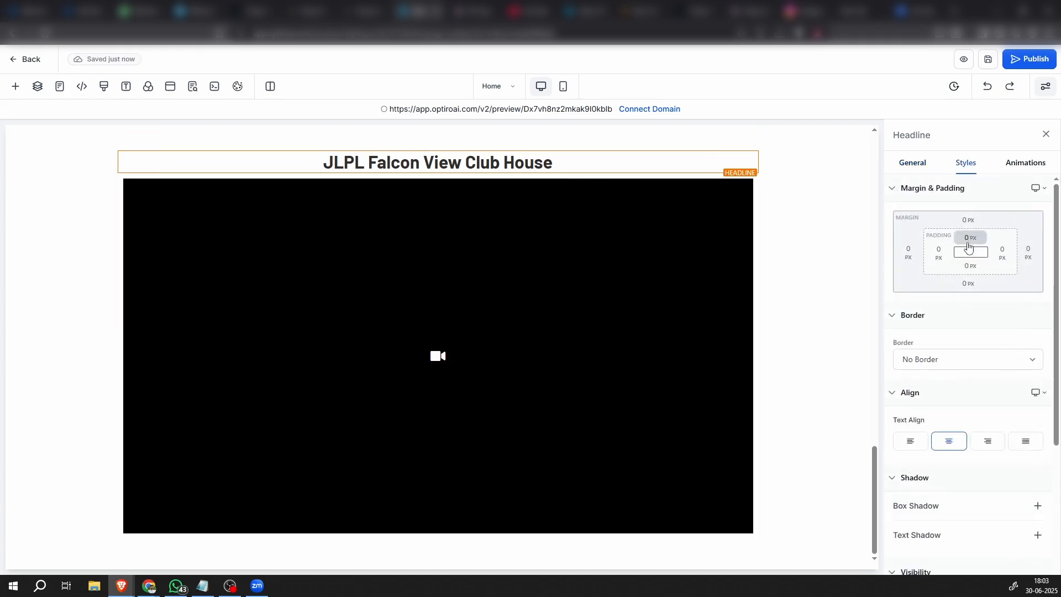
{"action": "left_click", "coordinate": [966, 271]}
{"action": "left_click", "coordinate": [991, 316]}
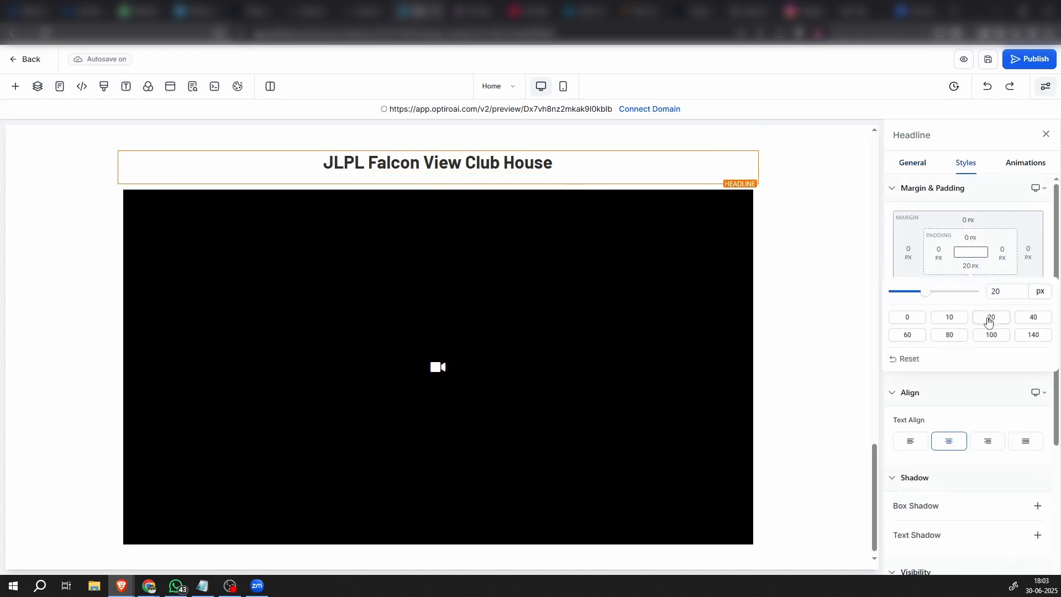
{"action": "left_click", "coordinate": [827, 333]}
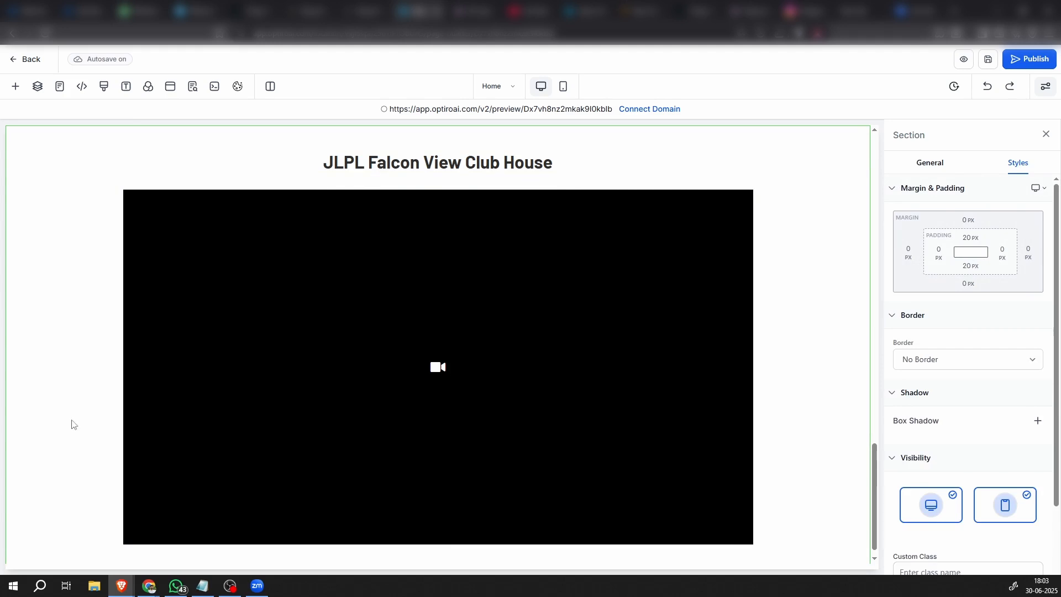
Add a new empty full-width section below the Club House video section
{"action": "scroll", "coordinate": [360, 429], "scroll_direction": "down", "scroll_amount": 1}
{"action": "scroll", "coordinate": [67, 329], "scroll_direction": "up", "scroll_amount": 3}
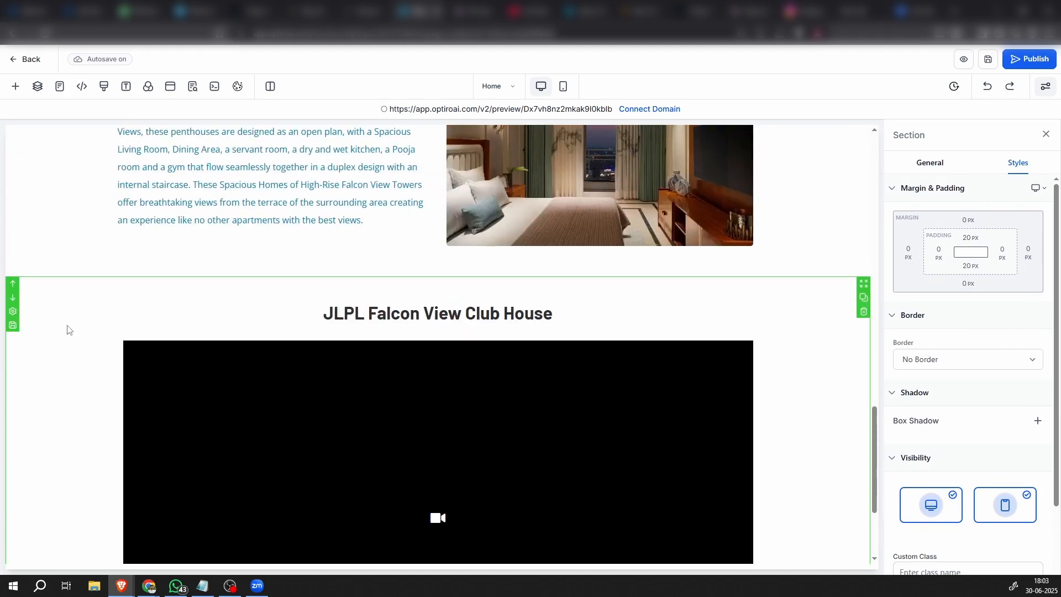
{"action": "scroll", "coordinate": [67, 330], "scroll_direction": "down", "scroll_amount": 3}
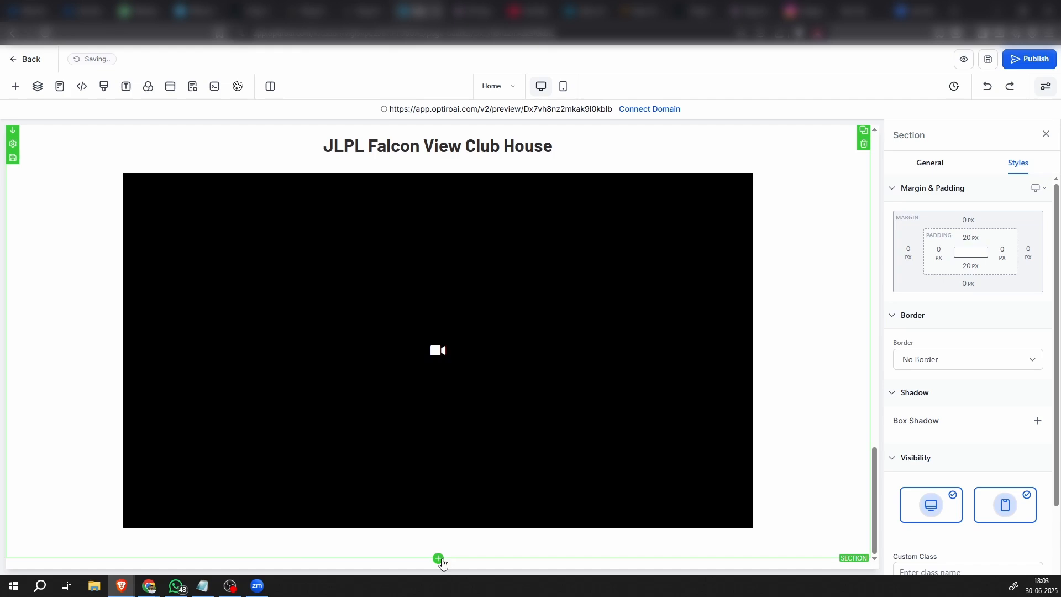
{"action": "left_click", "coordinate": [438, 559]}
{"action": "left_click", "coordinate": [379, 331]}
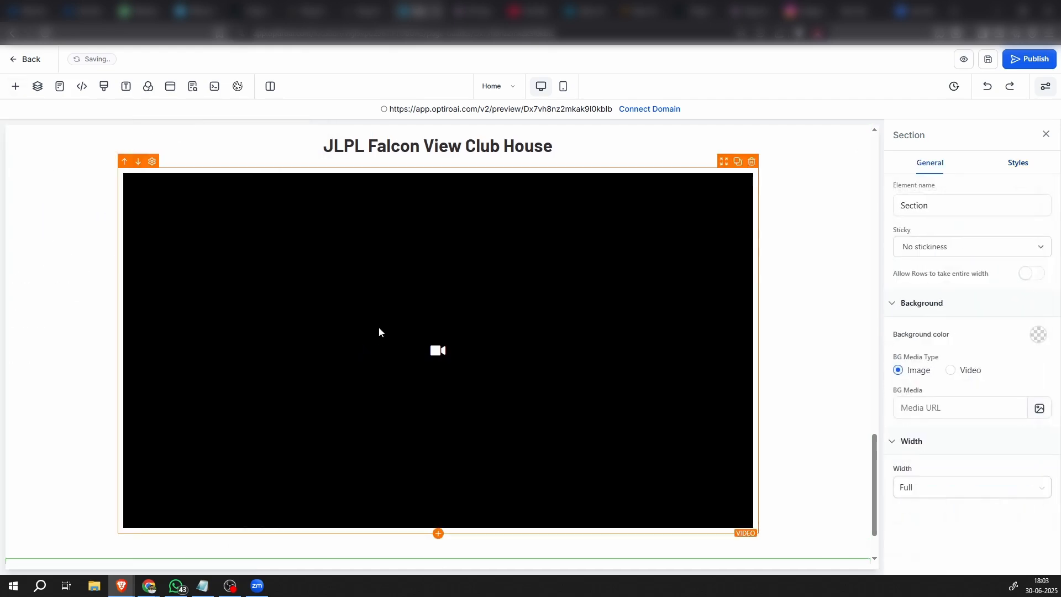
Add a one-column row to the empty section below the video and insert a Headline element in it
{"action": "scroll", "coordinate": [420, 398], "scroll_direction": "down", "scroll_amount": 1}
{"action": "left_click", "coordinate": [449, 526]}
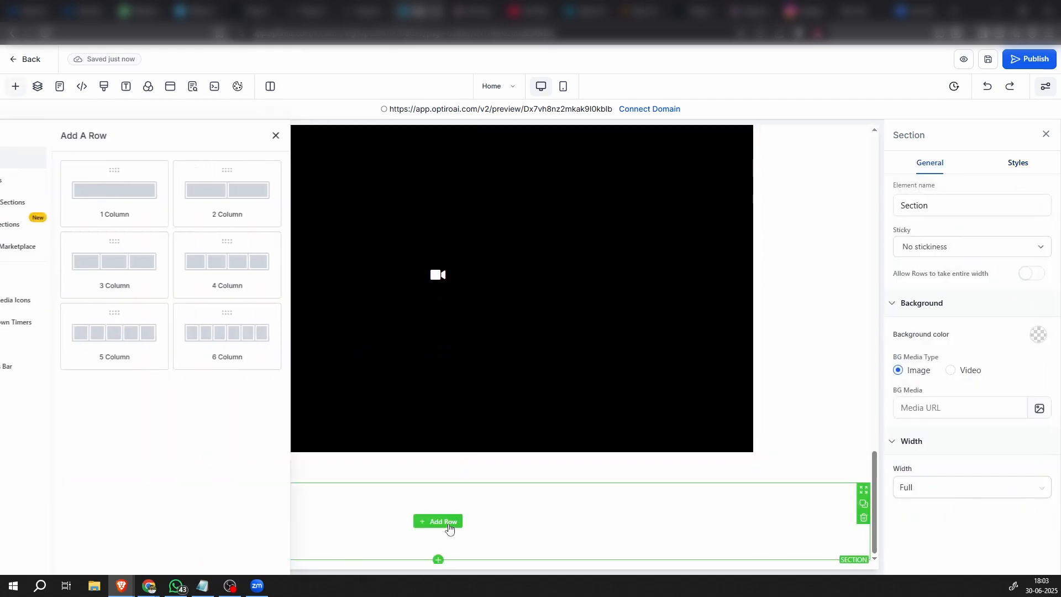
{"action": "left_click", "coordinate": [161, 193]}
{"action": "left_click", "coordinate": [441, 537]}
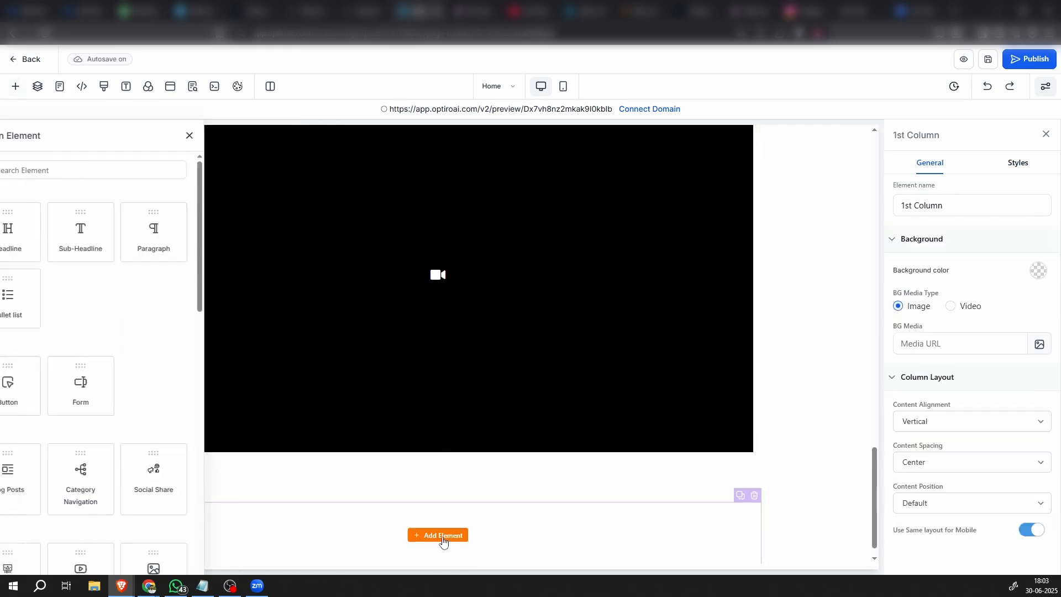
{"action": "left_click", "coordinate": [120, 238]}
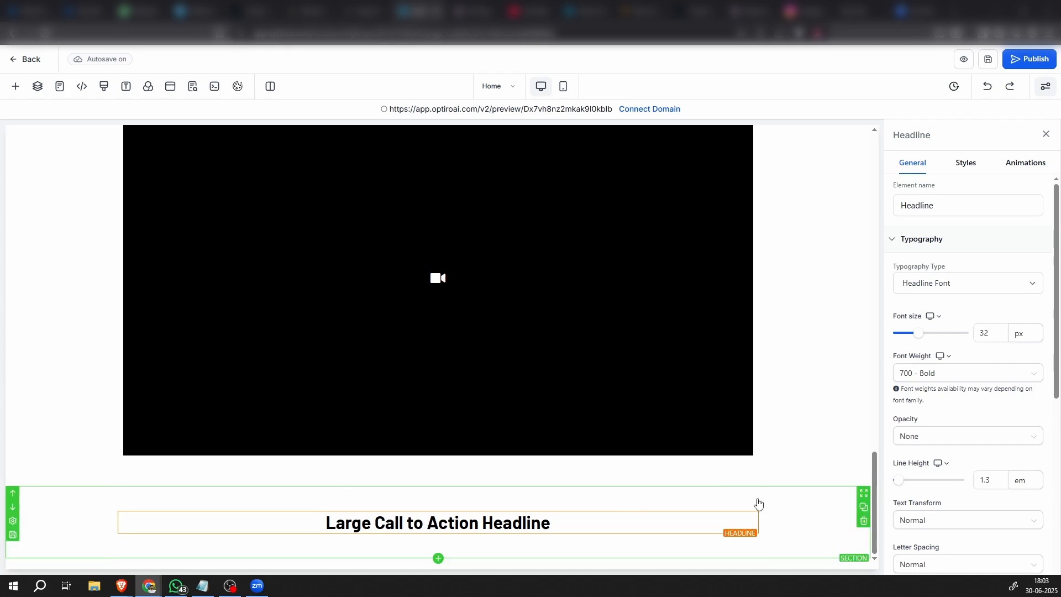
Replace the placeholder headline below the video with the copied title "JLPL Falcon View Site Plan apartments with the best views"
{"action": "triple_click", "coordinate": [538, 529]}
{"action": "type", "text": "JLPL Falcon View Site Plan apartments with the best views"}
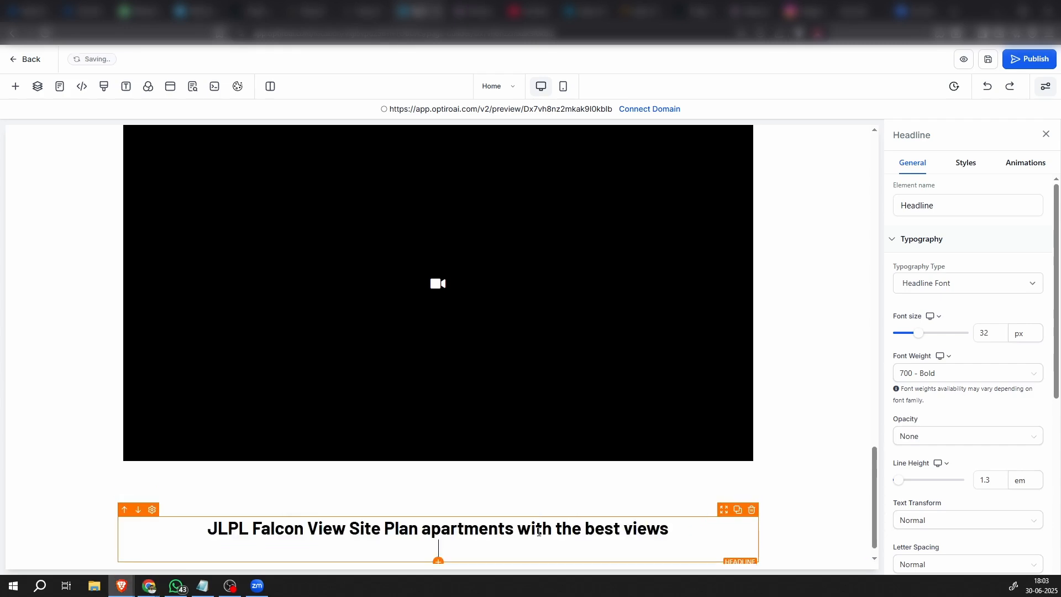
{"action": "left_click", "coordinate": [808, 524]}
Set the text color of the Site Plan headline to the custom dark gray swatch
{"action": "left_click", "coordinate": [721, 519]}
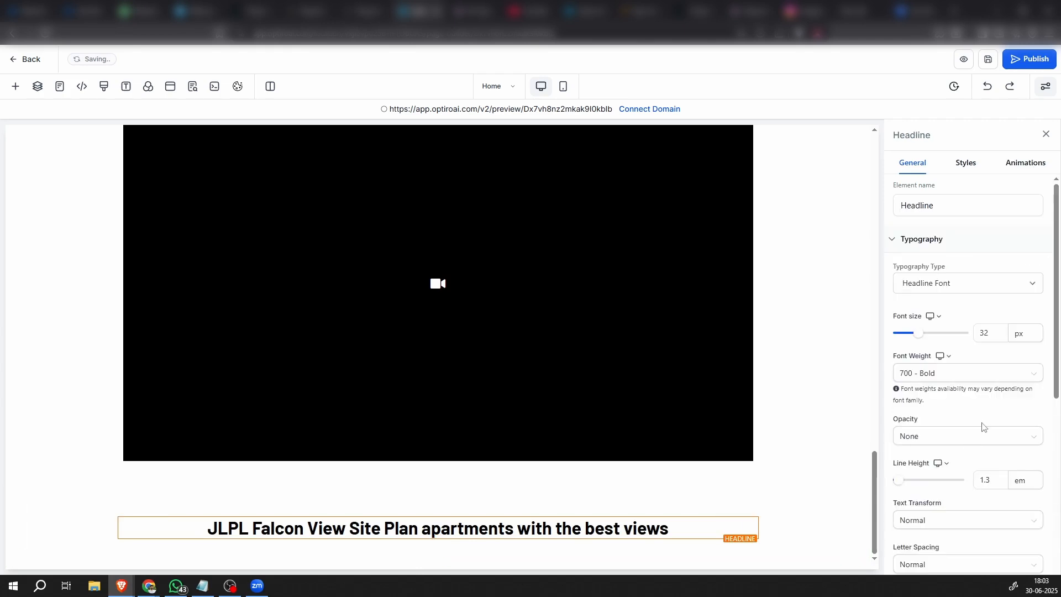
{"action": "scroll", "coordinate": [997, 464], "scroll_direction": "down", "scroll_amount": 5}
{"action": "left_click", "coordinate": [1028, 330]}
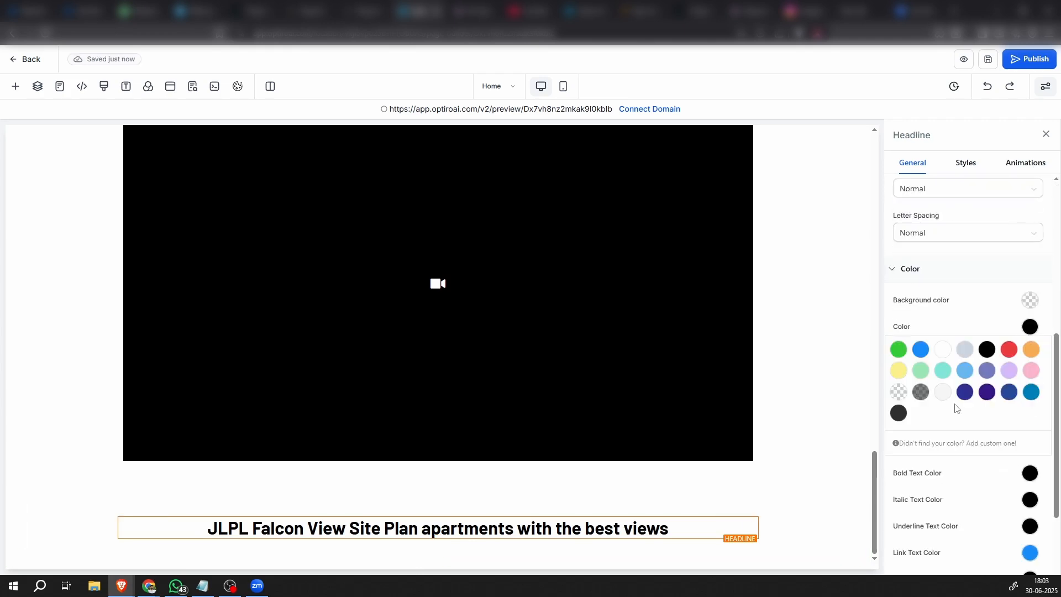
{"action": "left_click", "coordinate": [898, 412]}
{"action": "left_click", "coordinate": [785, 489]}
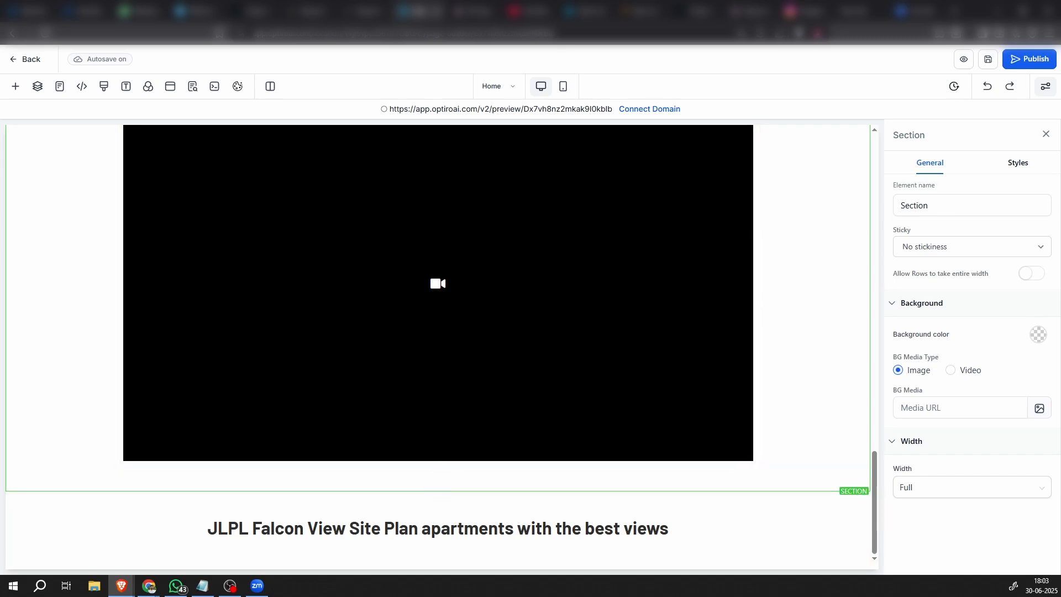
Insert an Image element below the Site Plan headline
{"action": "left_click", "coordinate": [438, 553]}
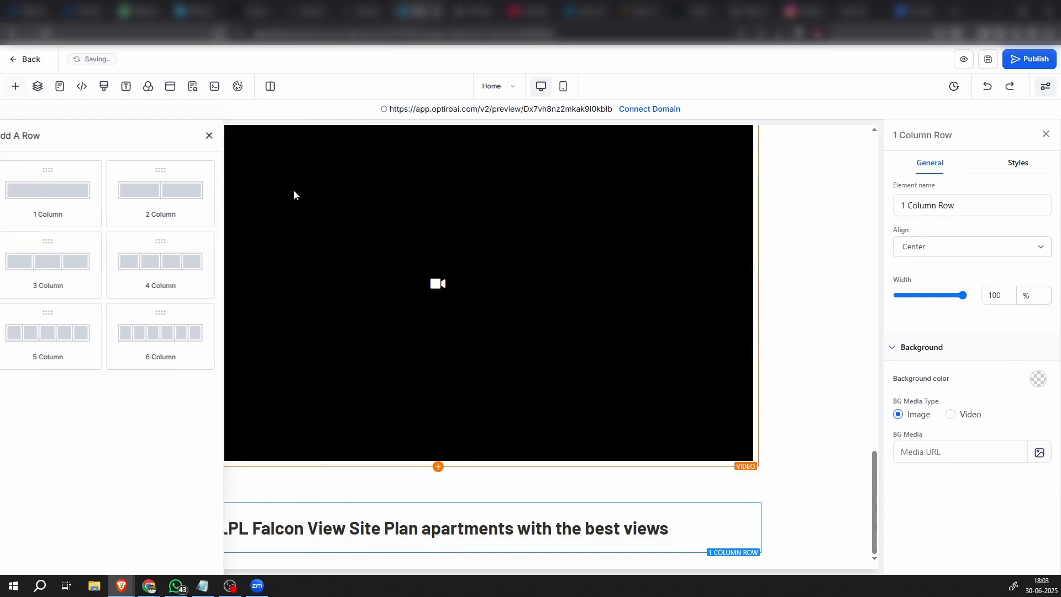
{"action": "left_click", "coordinate": [438, 541]}
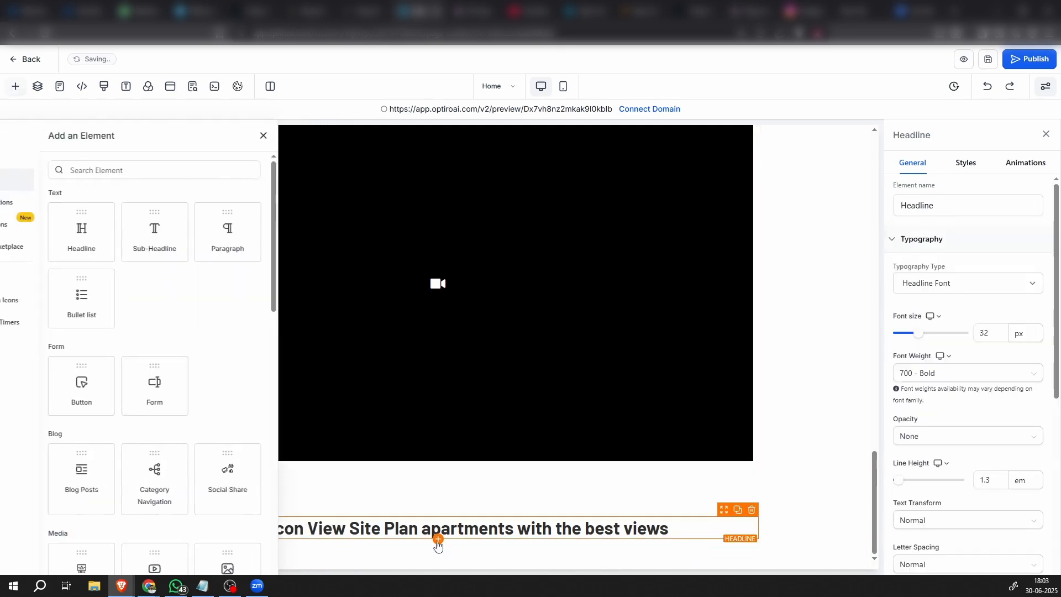
{"action": "scroll", "coordinate": [188, 455], "scroll_direction": "down", "scroll_amount": 3}
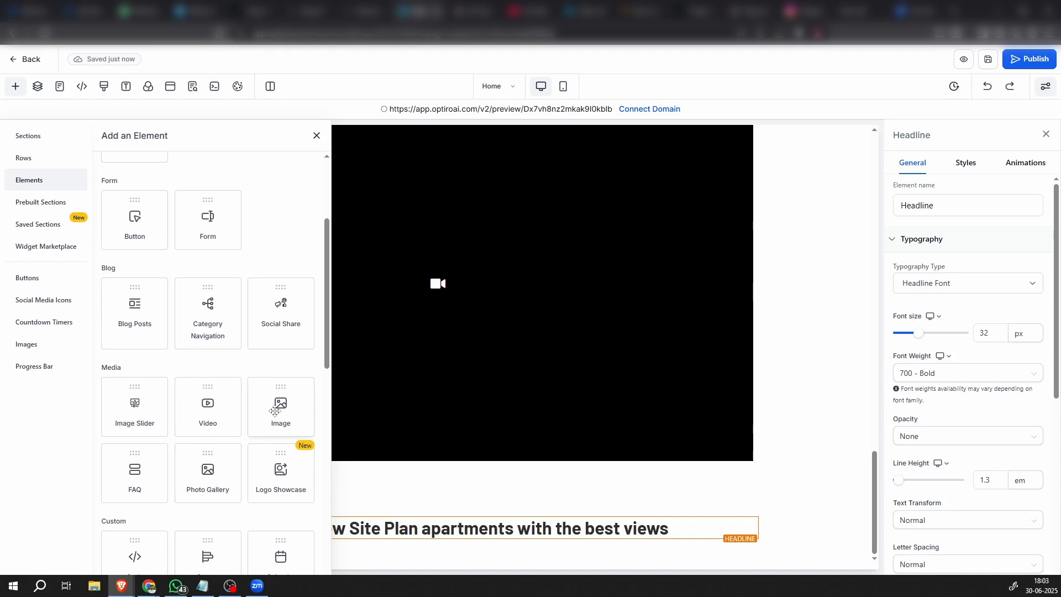
{"action": "left_click", "coordinate": [275, 409]}
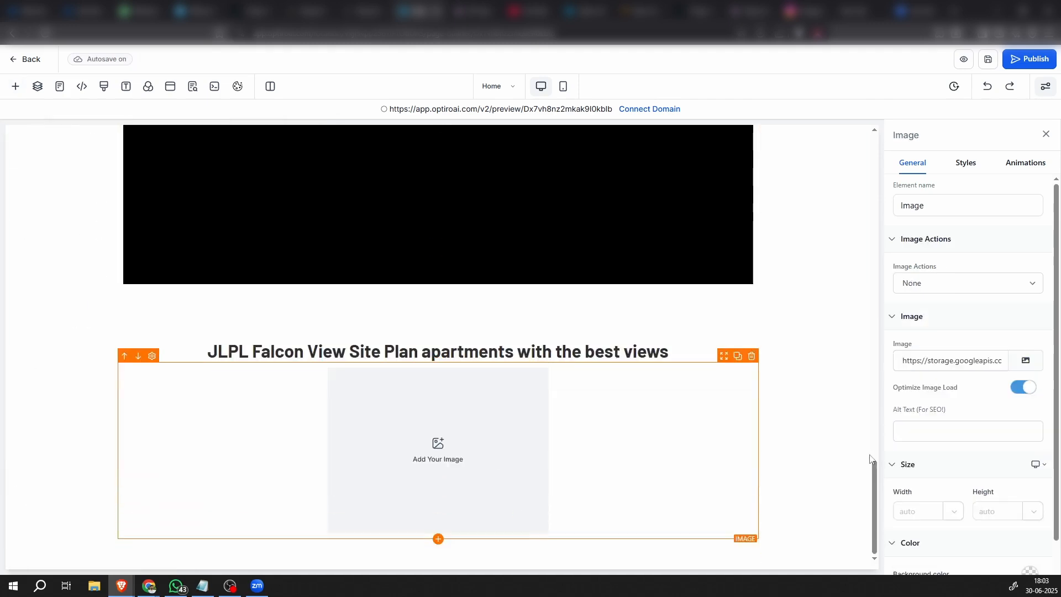
Upload imgi_5_falcon-master-siteplan-1024x576.webp to Media Storage and use it as the picture of the new Image element
{"action": "left_click", "coordinate": [1025, 360]}
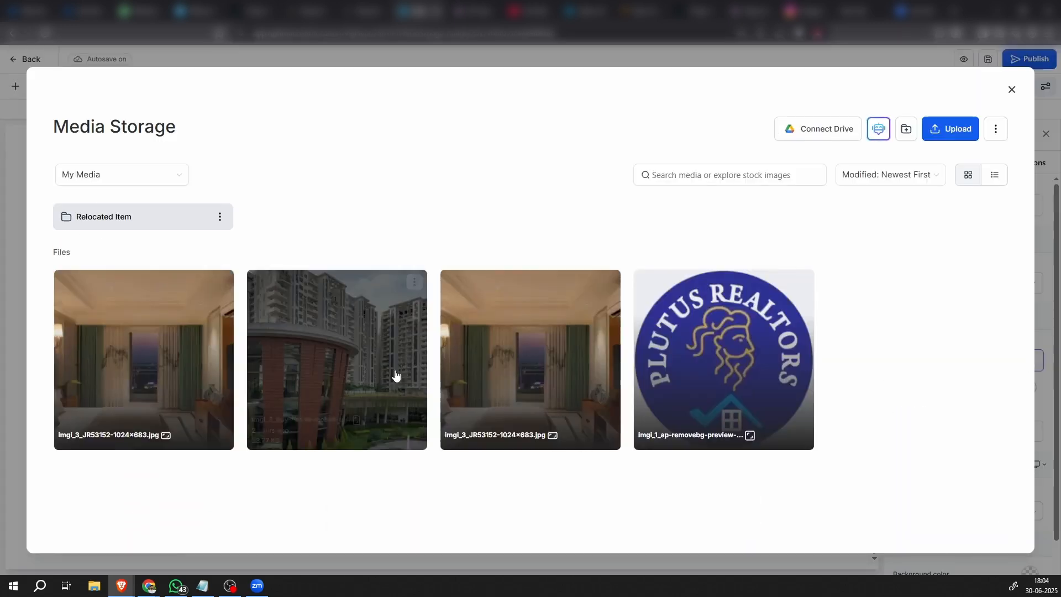
{"action": "left_click", "coordinate": [957, 130]}
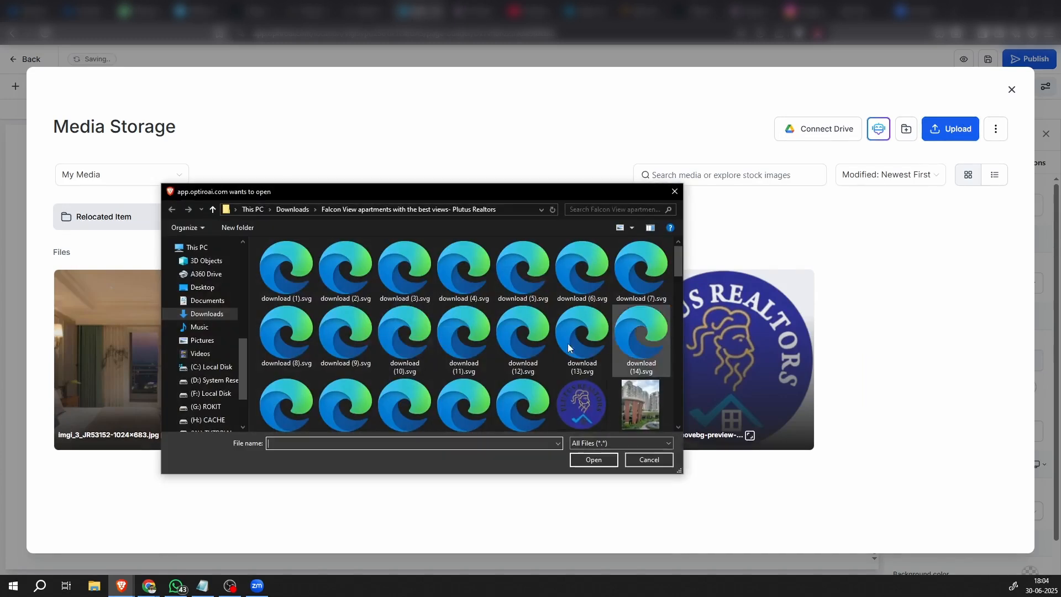
{"action": "scroll", "coordinate": [568, 343], "scroll_direction": "down", "scroll_amount": 3}
{"action": "left_click", "coordinate": [406, 320]}
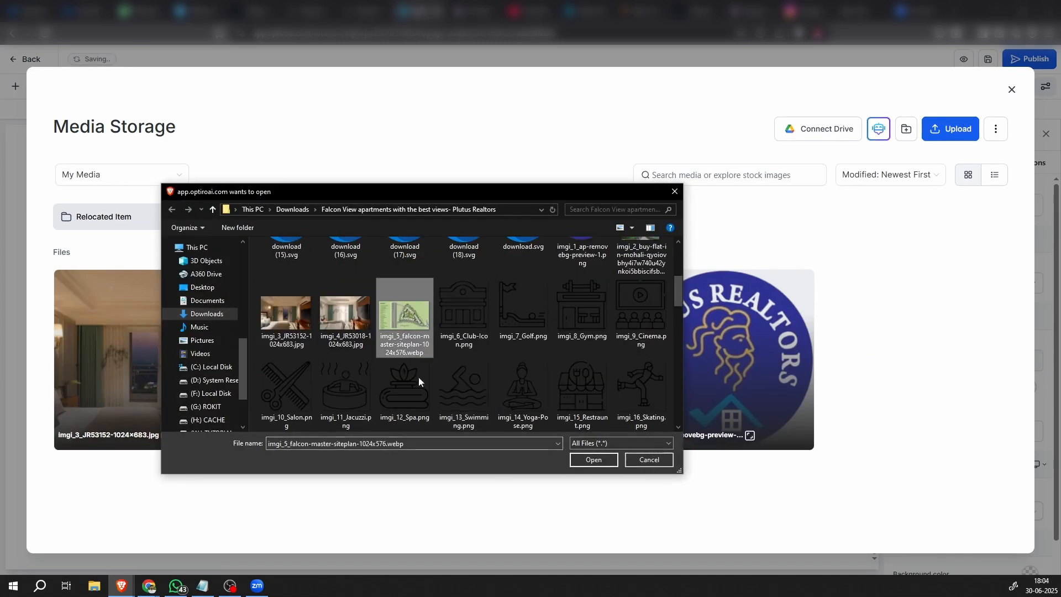
{"action": "left_click", "coordinate": [597, 463]}
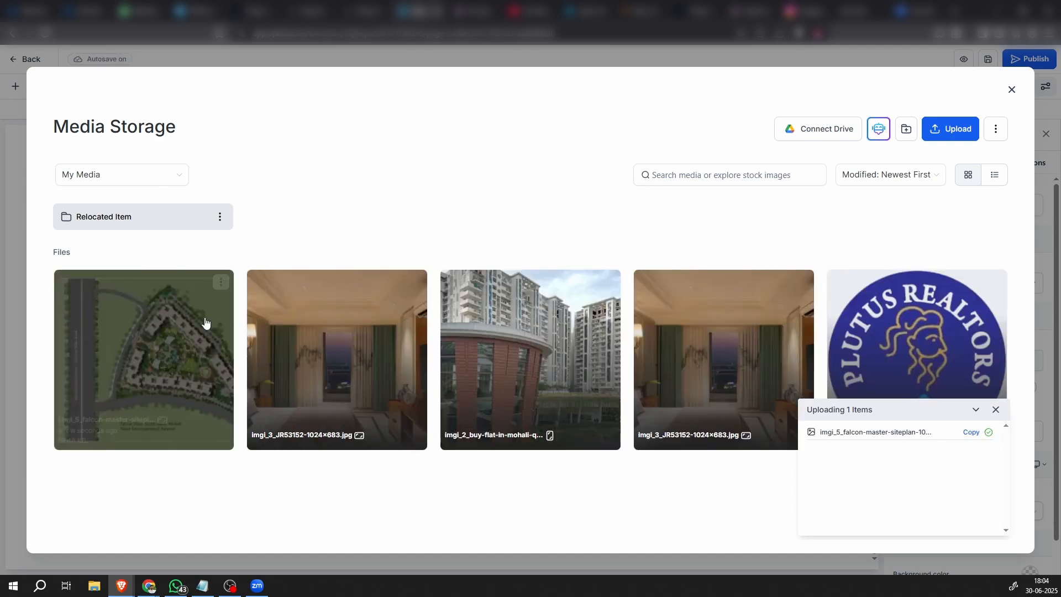
{"action": "left_click", "coordinate": [209, 322]}
{"action": "left_click", "coordinate": [982, 537]}
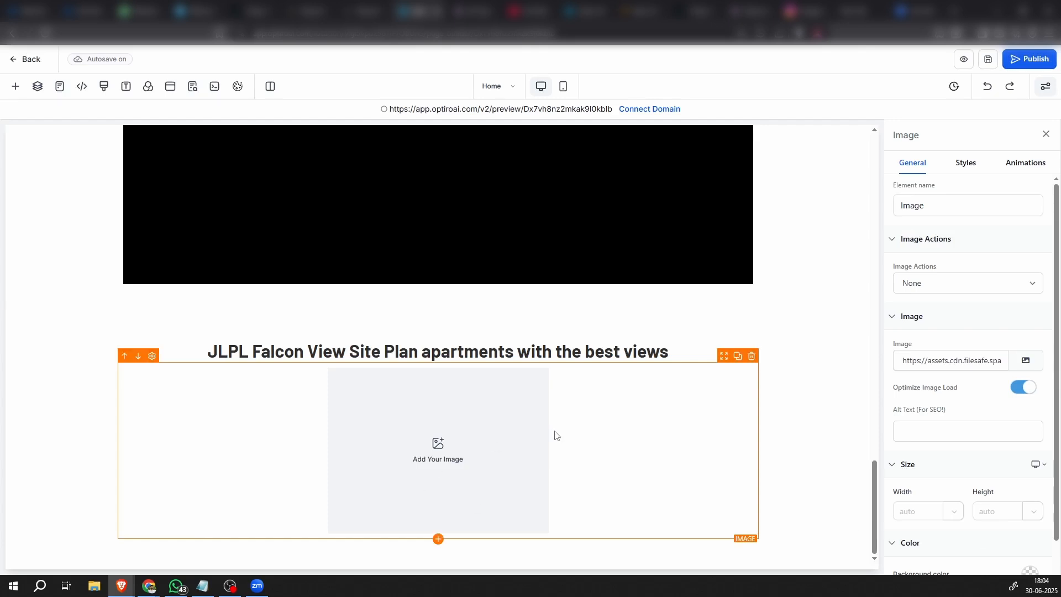
Set the bottom padding of the Site Plan headline to 20 px
{"action": "scroll", "coordinate": [554, 431], "scroll_direction": "down", "scroll_amount": 3}
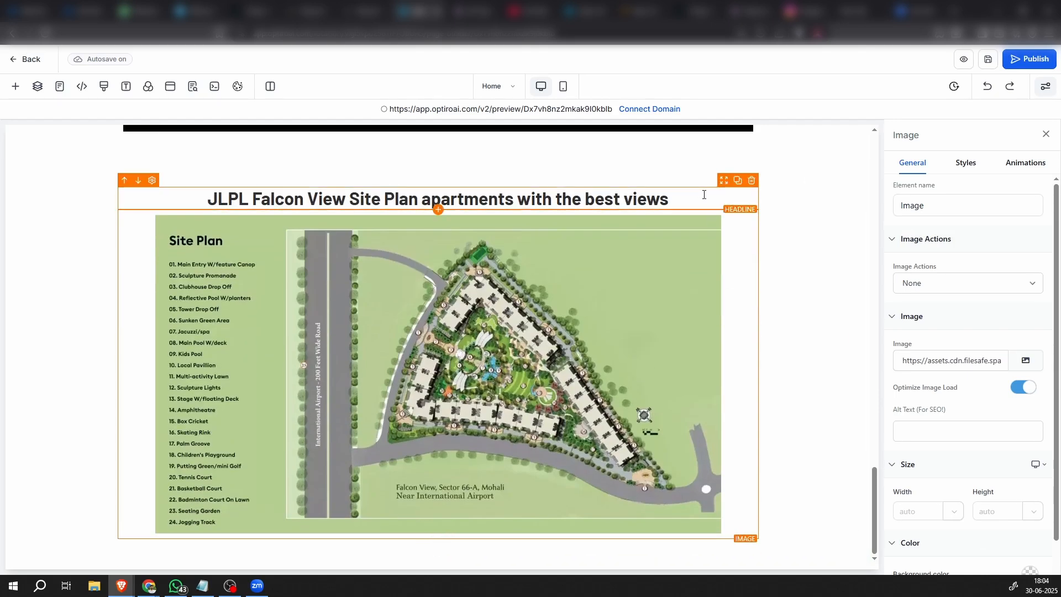
{"action": "left_click", "coordinate": [726, 190]}
{"action": "left_click", "coordinate": [966, 163]}
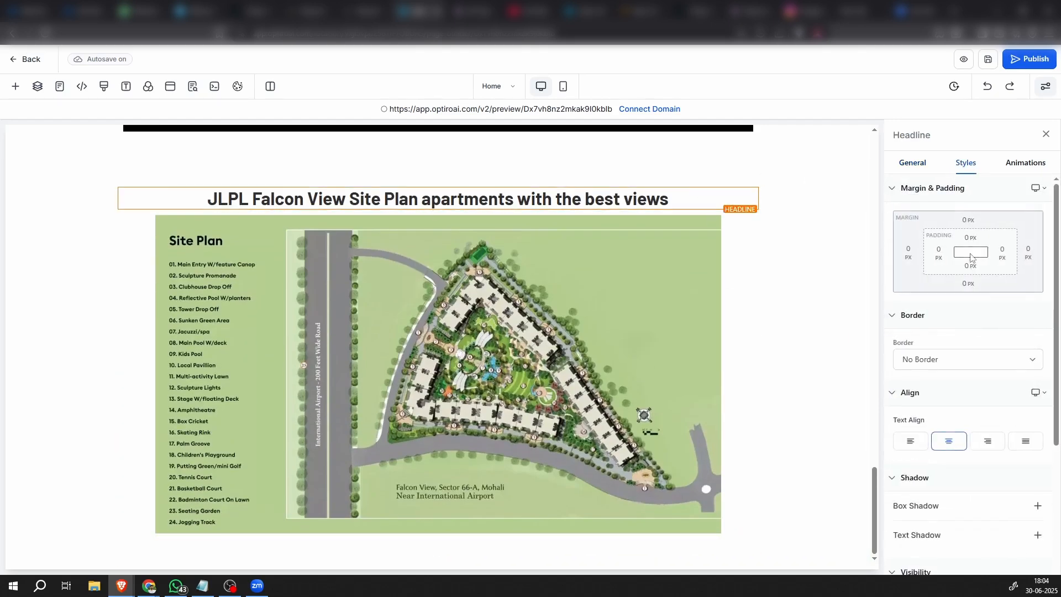
{"action": "left_click", "coordinate": [975, 270]}
{"action": "left_click", "coordinate": [988, 324]}
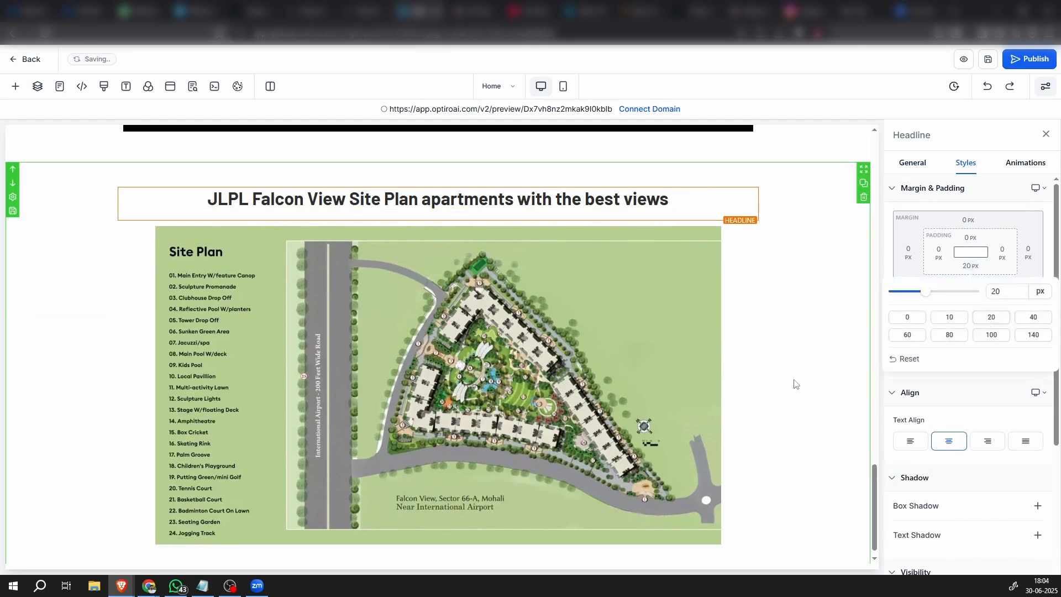
{"action": "left_click", "coordinate": [796, 384]}
Add a full-width section below the Site Plan section and place a one-column row in it
{"action": "scroll", "coordinate": [796, 384], "scroll_direction": "down", "scroll_amount": 1}
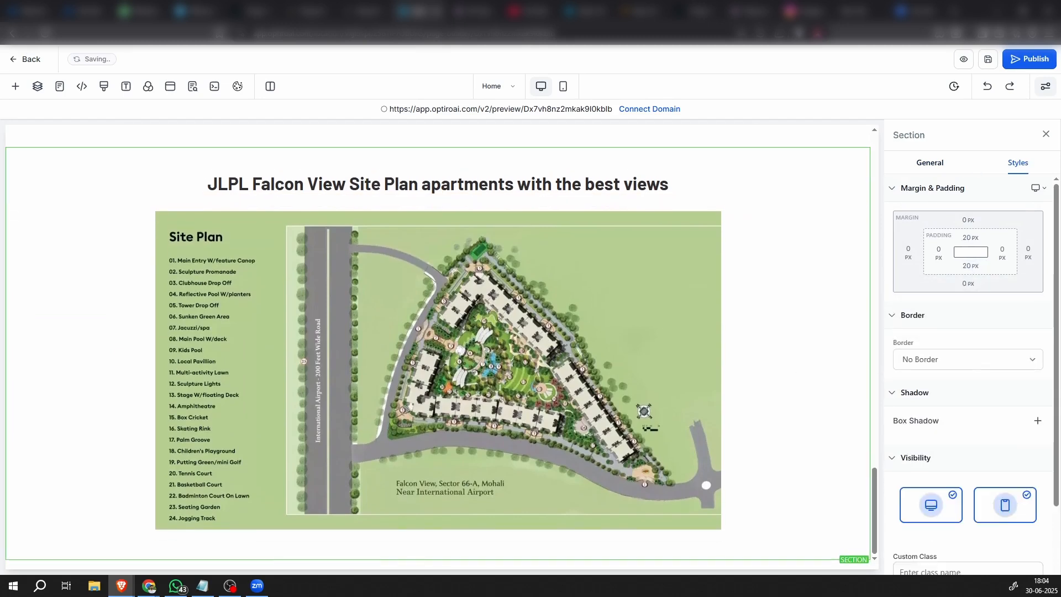
{"action": "left_click", "coordinate": [439, 559]}
{"action": "left_click", "coordinate": [117, 214]}
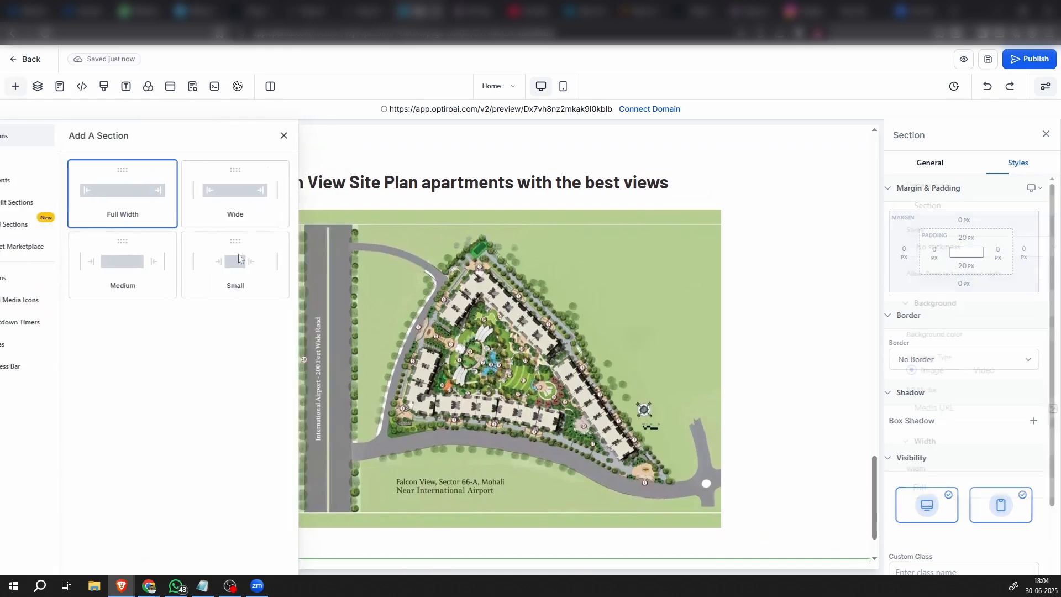
{"action": "left_click", "coordinate": [438, 519]}
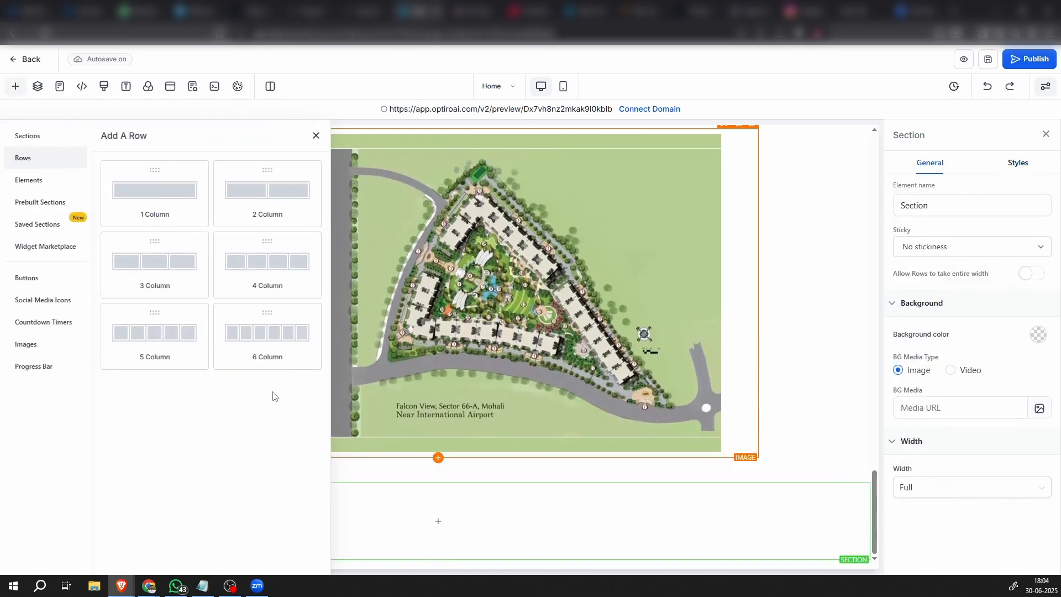
{"action": "left_click", "coordinate": [157, 193]}
Insert a Headline element in the new row and replace its placeholder text with the copied title "Amenities"
{"action": "left_click", "coordinate": [452, 512]}
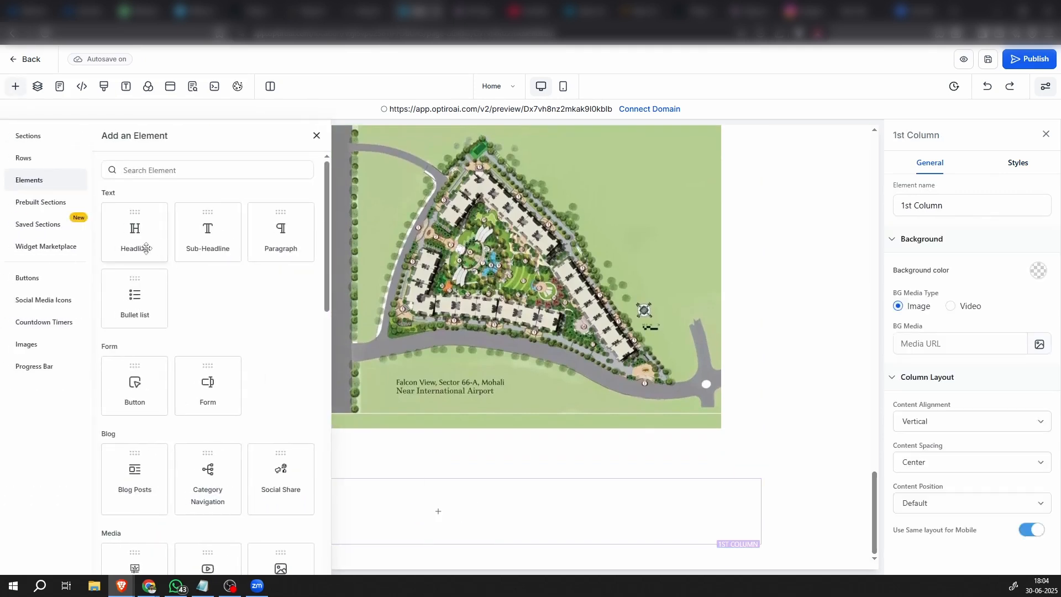
{"action": "left_click", "coordinate": [135, 235]}
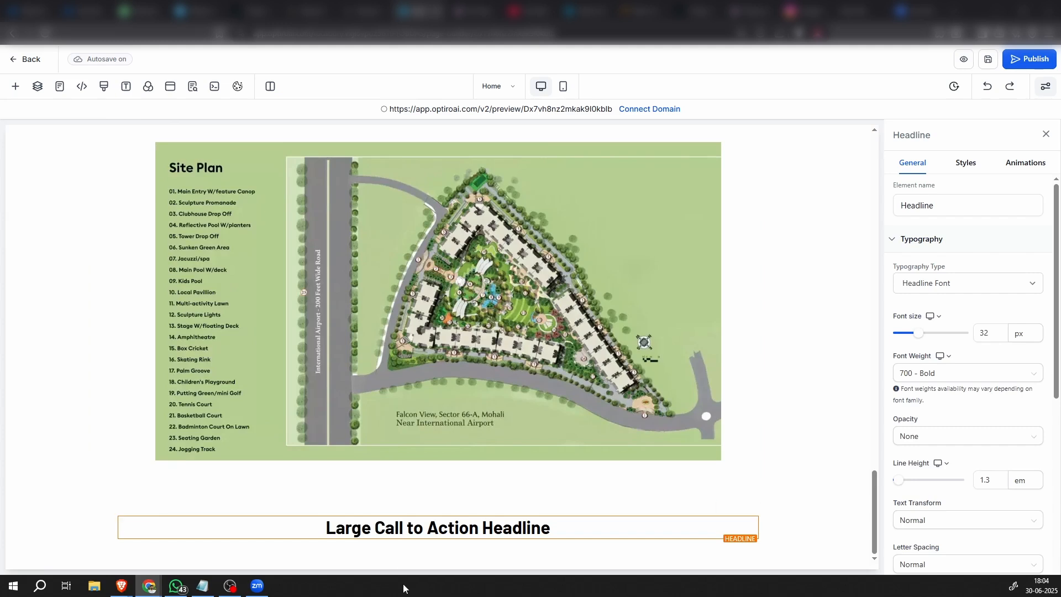
{"action": "double_click", "coordinate": [409, 528]}
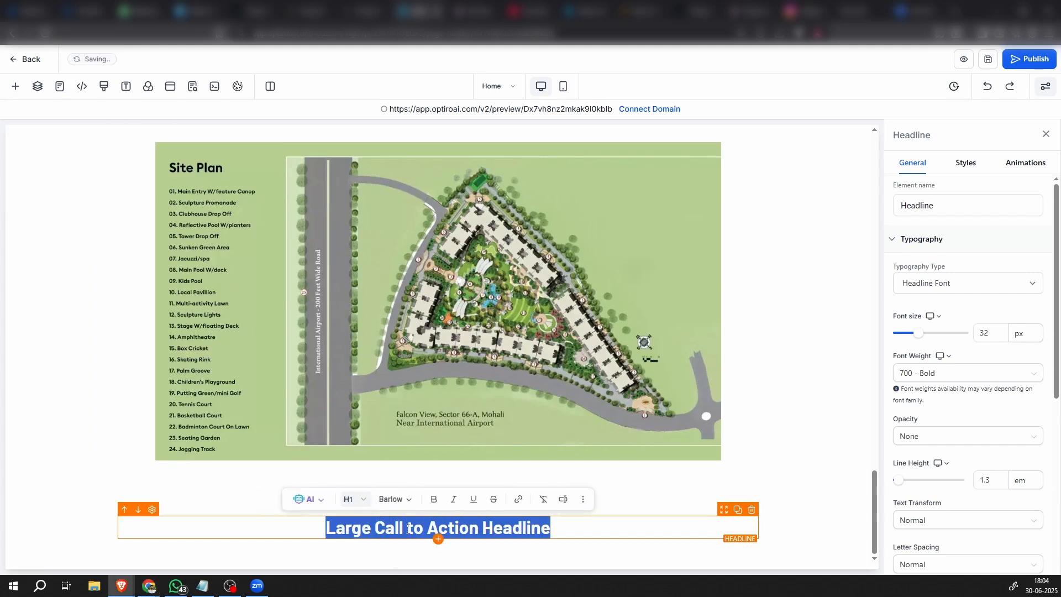
{"action": "type", "text": "Amenities"}
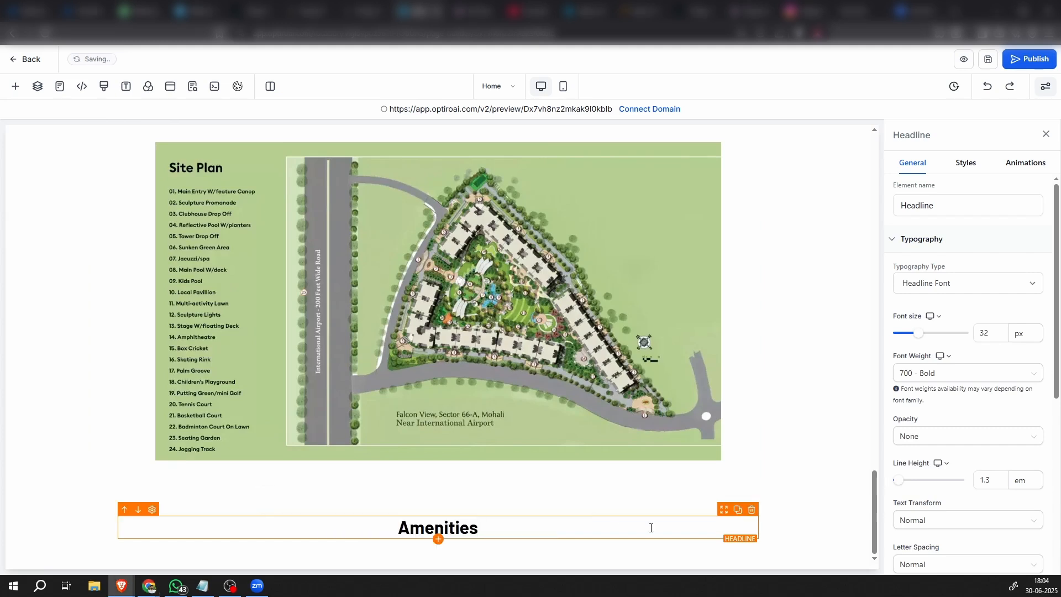
{"action": "left_click", "coordinate": [824, 503]}
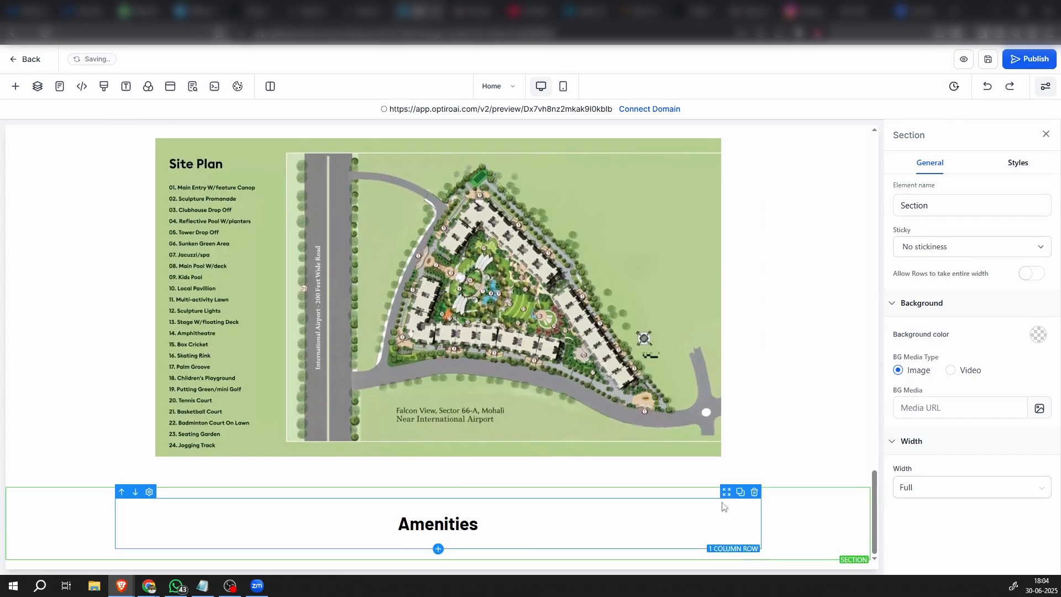
Add a four-column row below the Amenities headline row and insert an Image element in its first column
{"action": "left_click", "coordinate": [438, 537]}
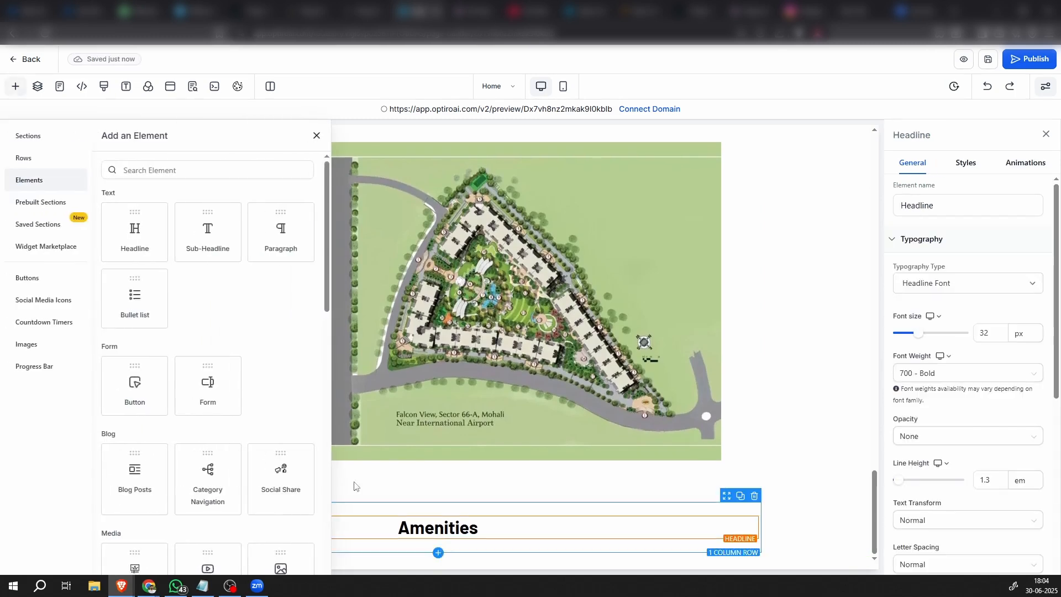
{"action": "left_click", "coordinate": [316, 136]}
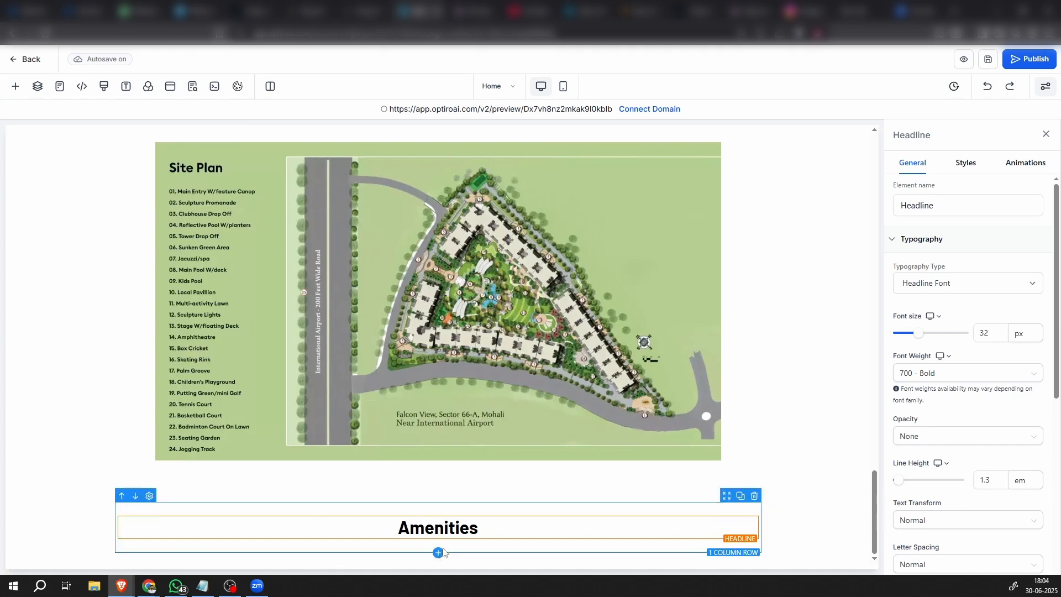
{"action": "left_click", "coordinate": [439, 553]}
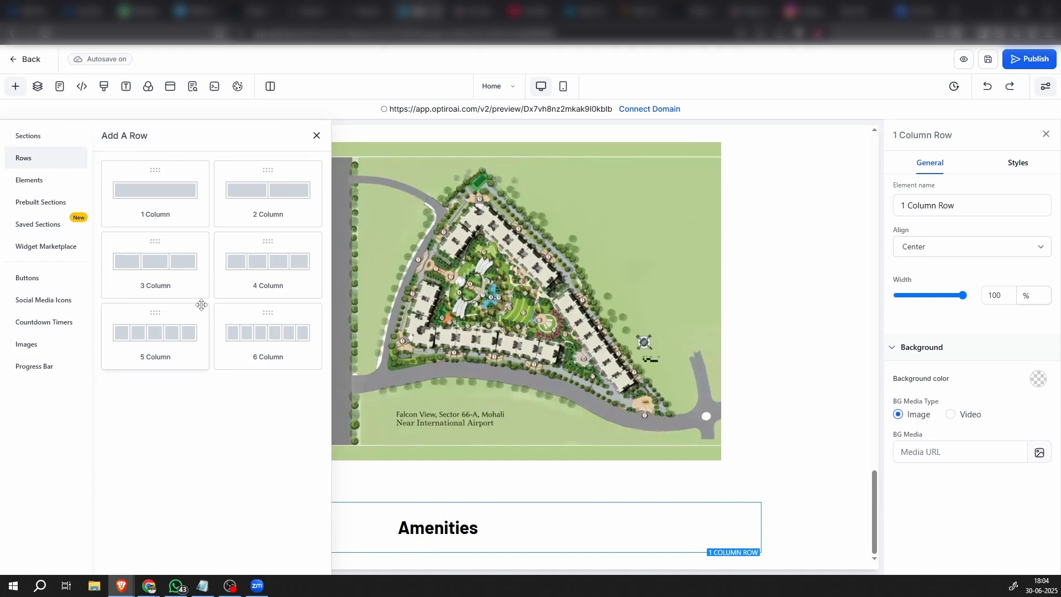
{"action": "left_click", "coordinate": [270, 276]}
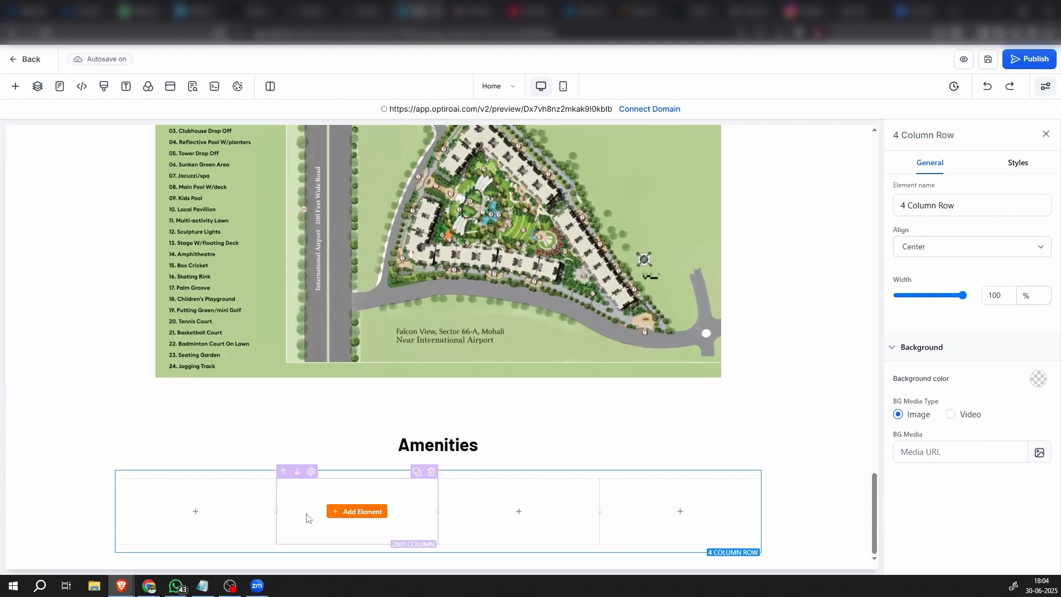
{"action": "left_click", "coordinate": [205, 512]}
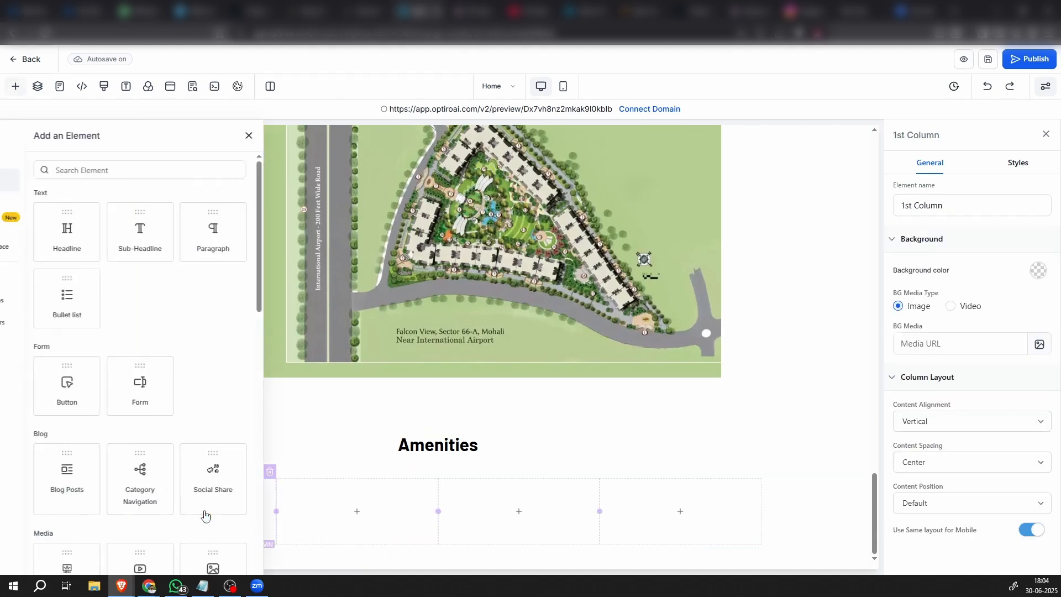
{"action": "scroll", "coordinate": [272, 473], "scroll_direction": "down", "scroll_amount": 4}
{"action": "left_click", "coordinate": [279, 366]}
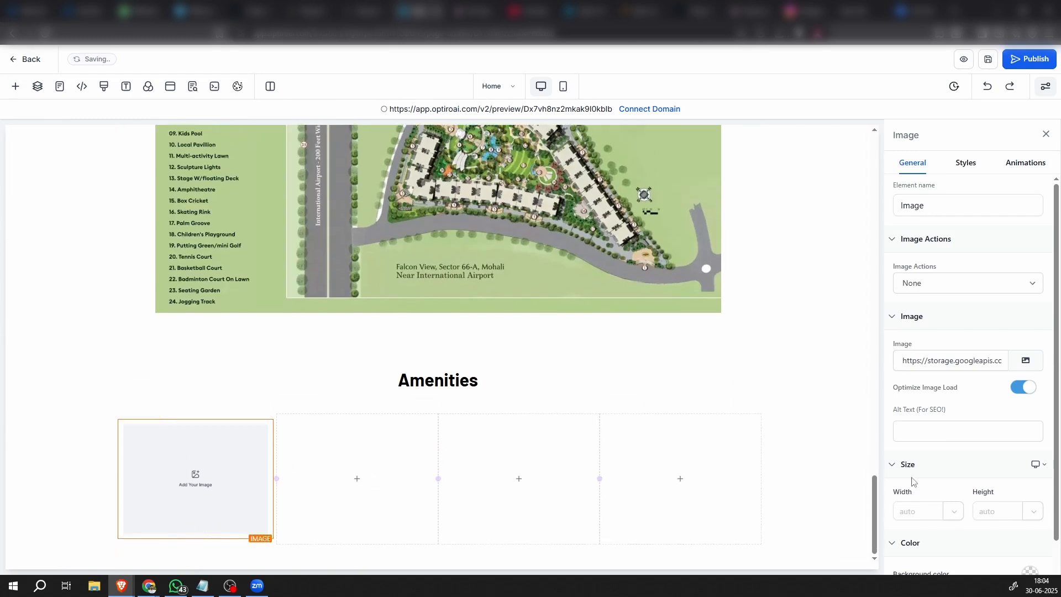
Upload imgi_6_Club-Icon.png to Media Storage and use it as the picture in the first Amenities column
{"action": "left_click", "coordinate": [1025, 360]}
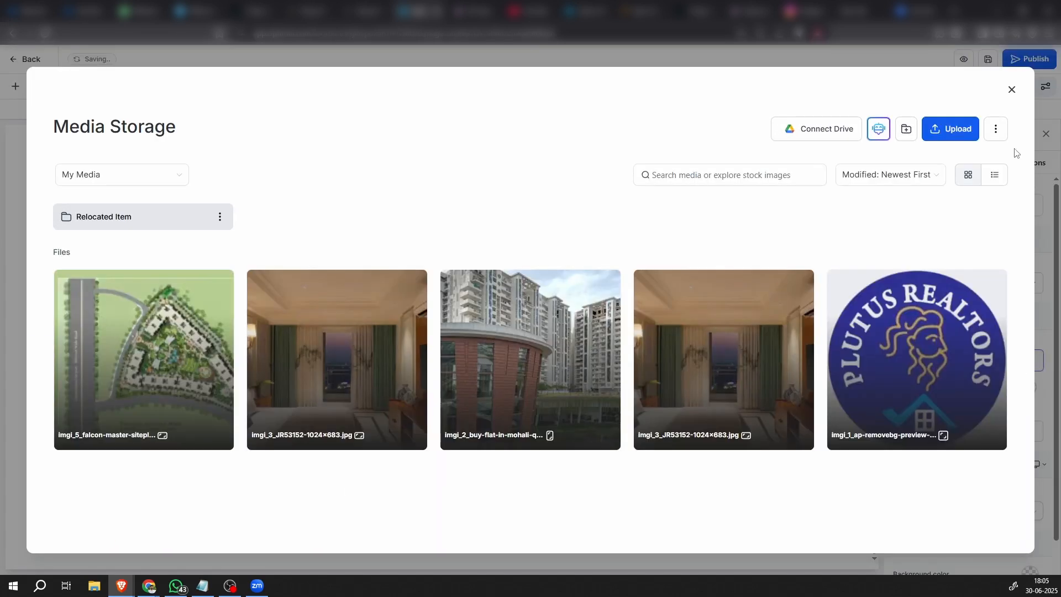
{"action": "left_click", "coordinate": [949, 132]}
{"action": "scroll", "coordinate": [435, 389], "scroll_direction": "down", "scroll_amount": 2}
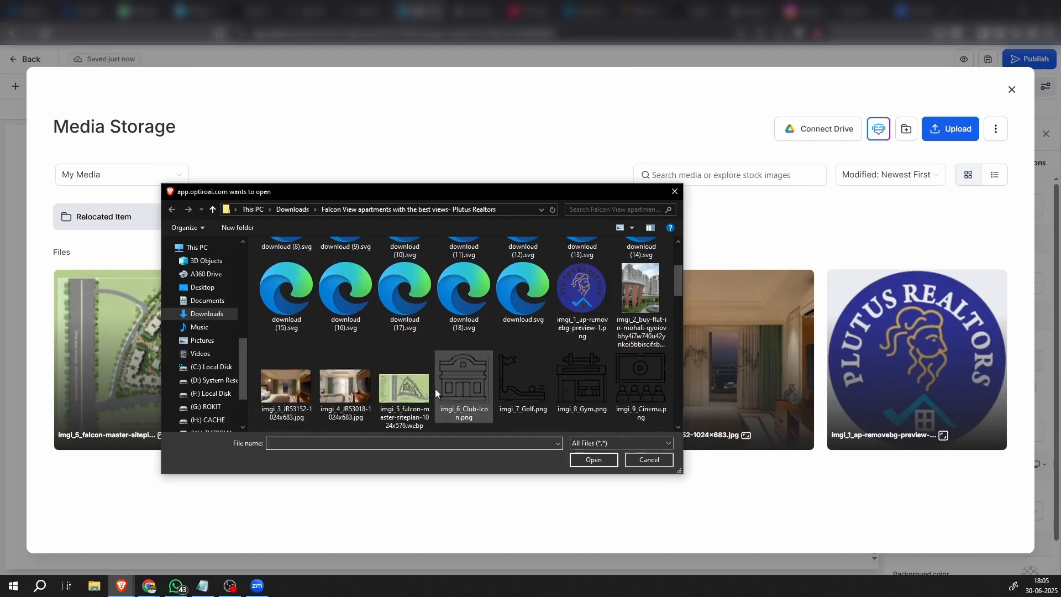
{"action": "left_click", "coordinate": [464, 384]}
{"action": "double_click", "coordinate": [466, 383]}
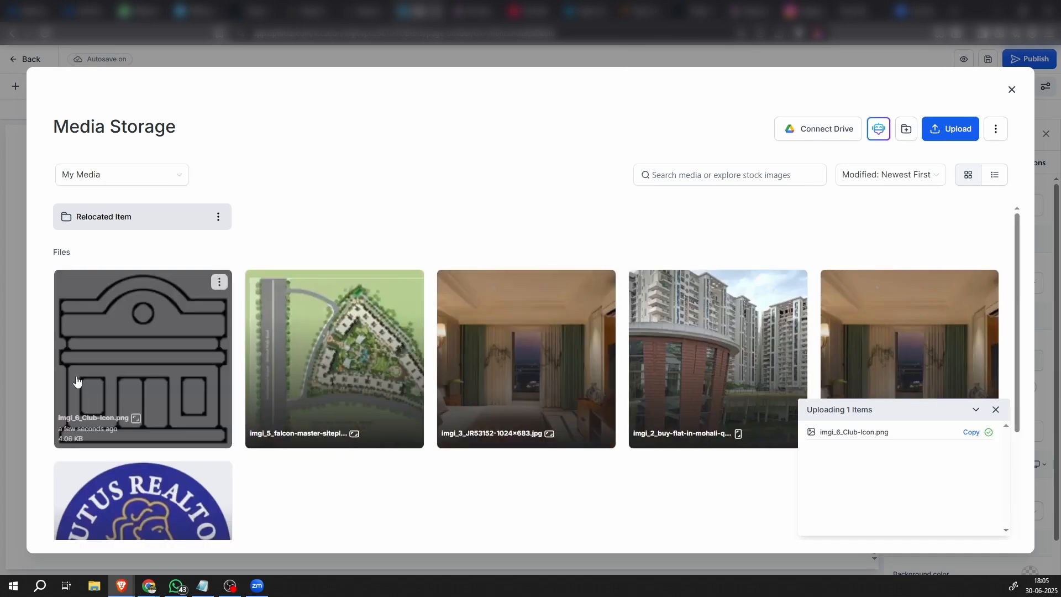
{"action": "left_click", "coordinate": [78, 379]}
{"action": "left_click", "coordinate": [986, 536]}
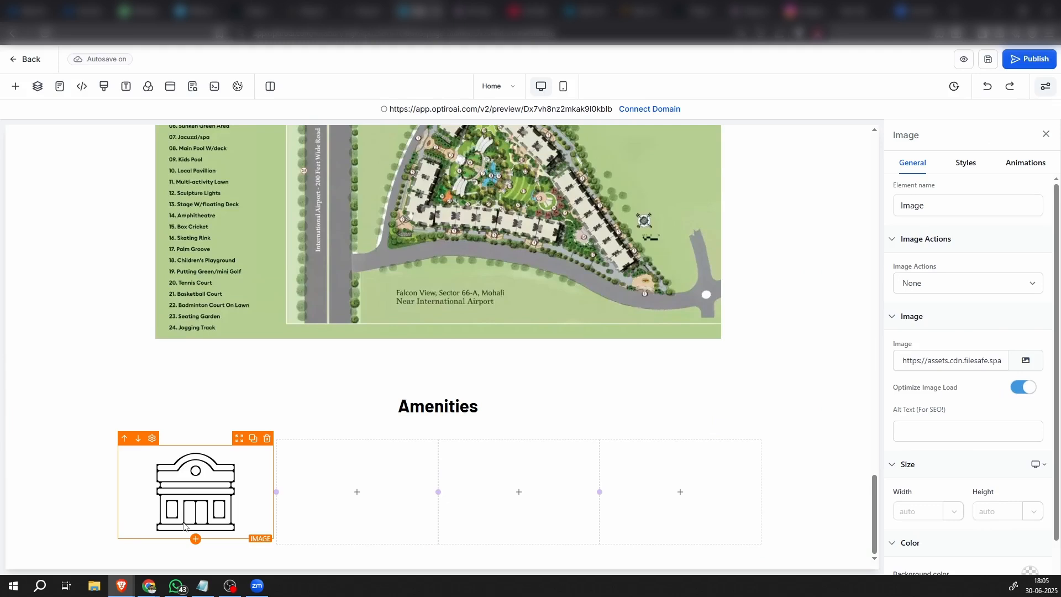
Insert a Sub-Headline element below the club icon and replace its placeholder text with "Clubhouse"
{"action": "left_click", "coordinate": [195, 539]}
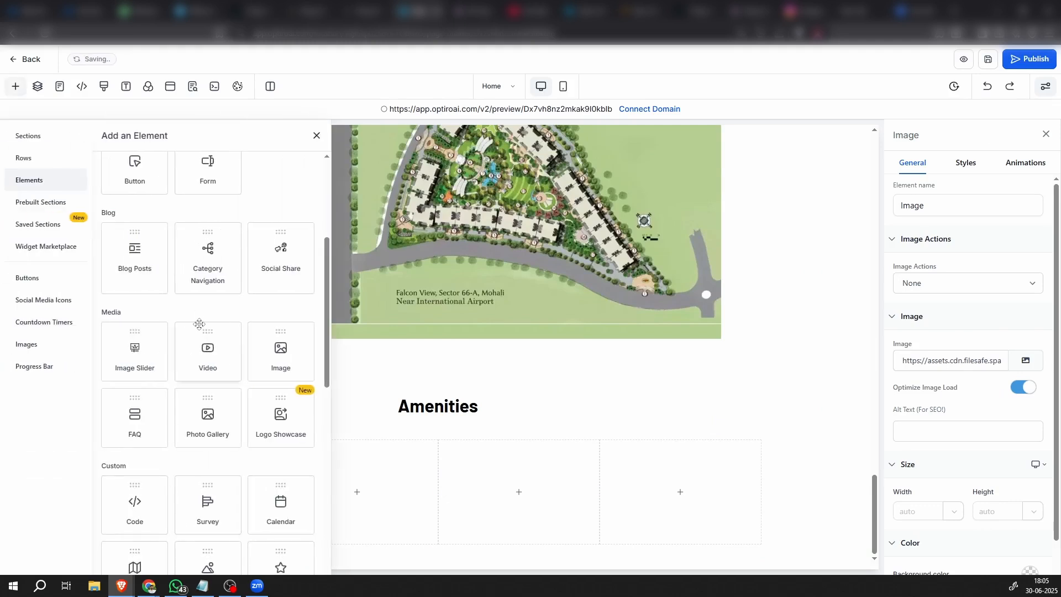
{"action": "scroll", "coordinate": [200, 330], "scroll_direction": "up", "scroll_amount": 4}
{"action": "left_click", "coordinate": [201, 245]}
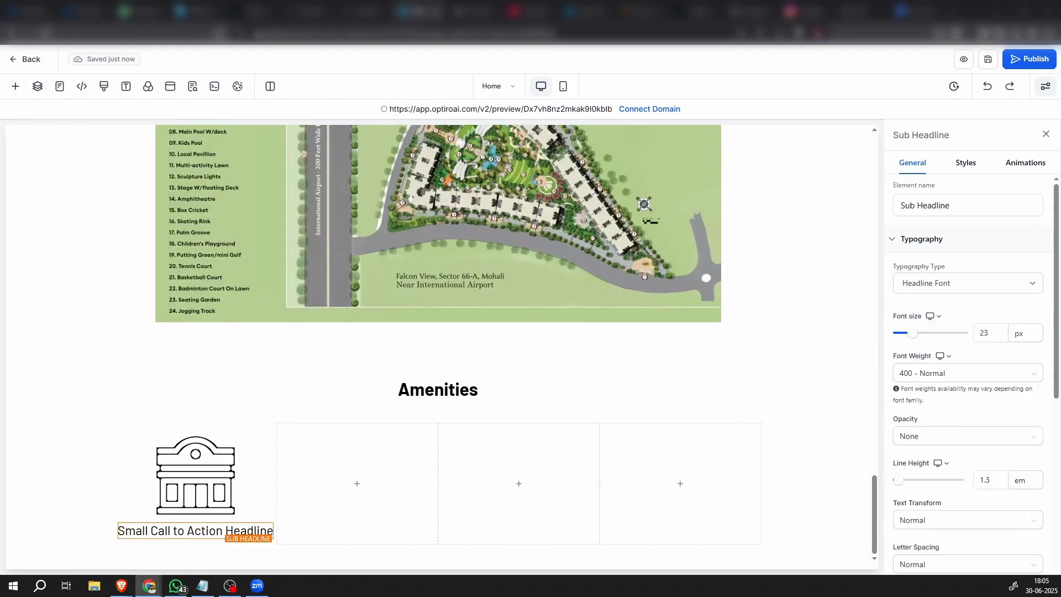
{"action": "left_click", "coordinate": [199, 531]}
{"action": "double_click", "coordinate": [202, 531]}
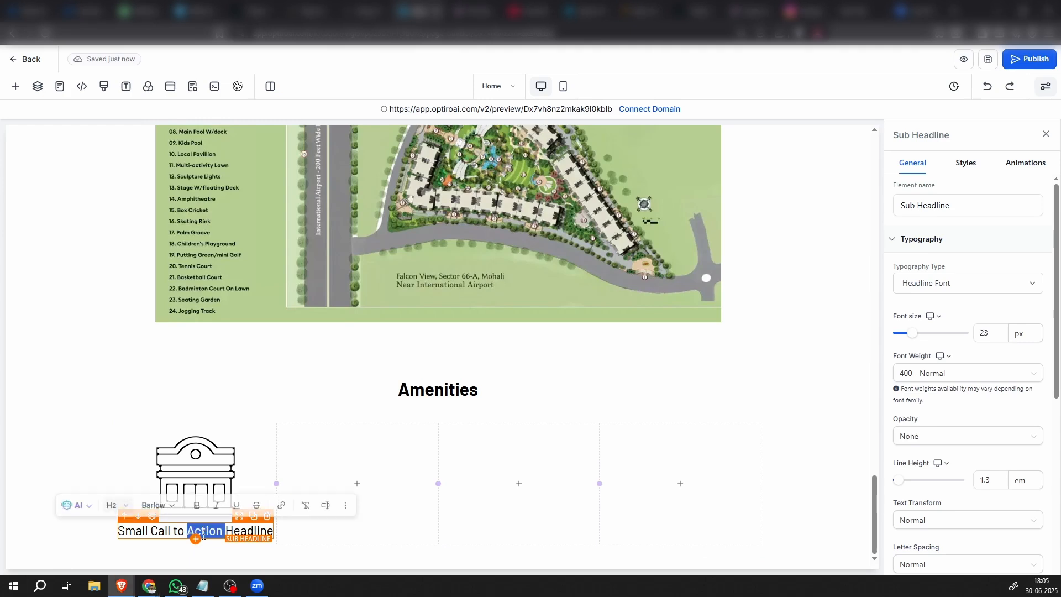
{"action": "key", "text": "ctrl+a"}
{"action": "type", "text": "Clubhouse"}
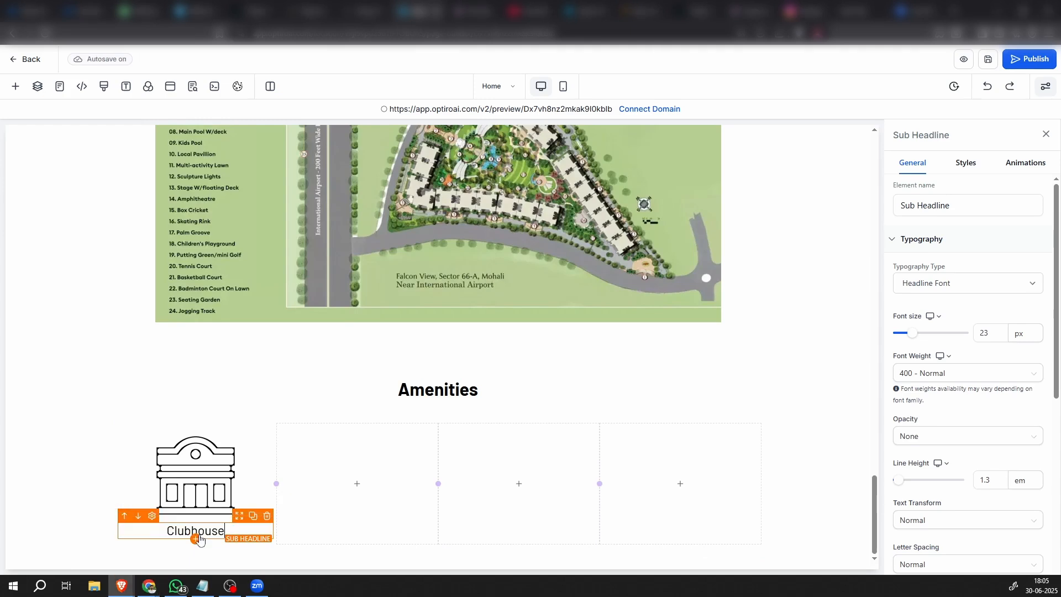
{"action": "left_click", "coordinate": [78, 533]}
{"action": "left_click", "coordinate": [240, 521]}
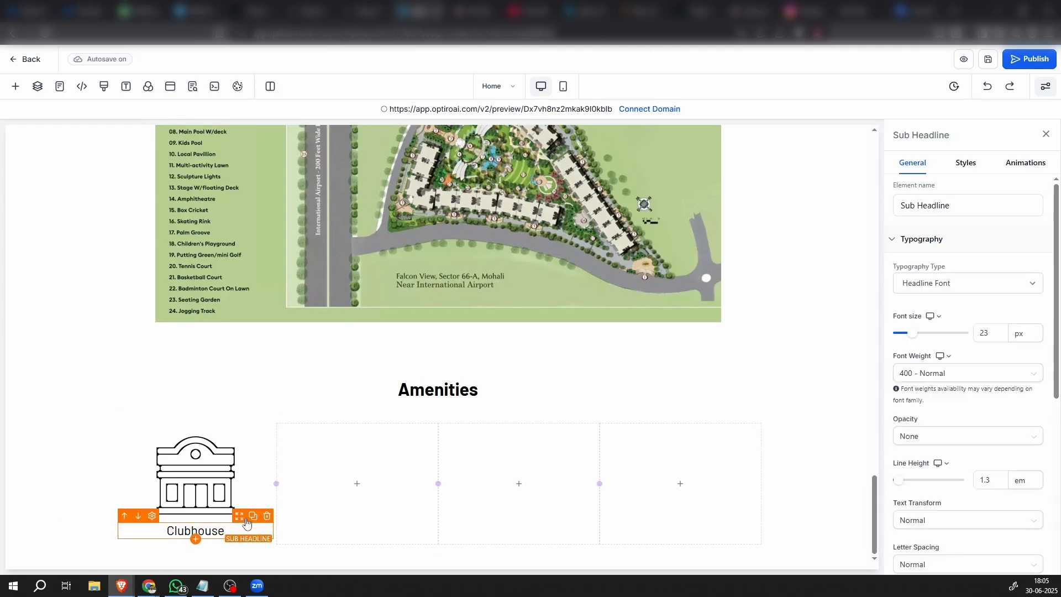
Set the font weight of the "Clubhouse" sub-headline to 600 - Semi-Bold
{"action": "left_click", "coordinate": [972, 376]}
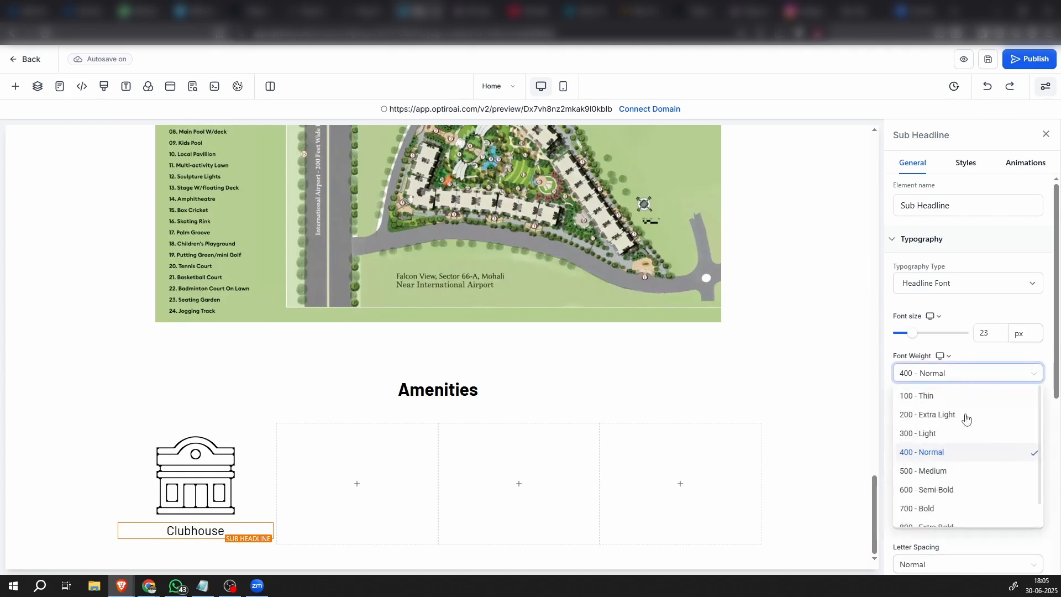
{"action": "left_click", "coordinate": [942, 491]}
{"action": "left_click", "coordinate": [120, 480]}
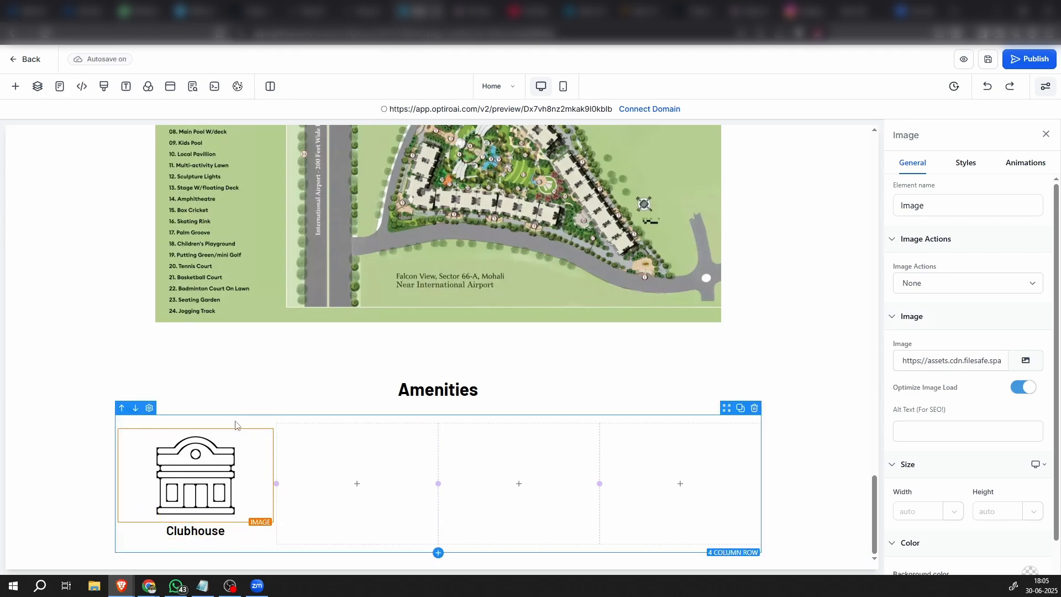
Duplicate the Clubhouse column and delete one empty column so the Amenities row keeps four columns
{"action": "left_click", "coordinate": [256, 419]}
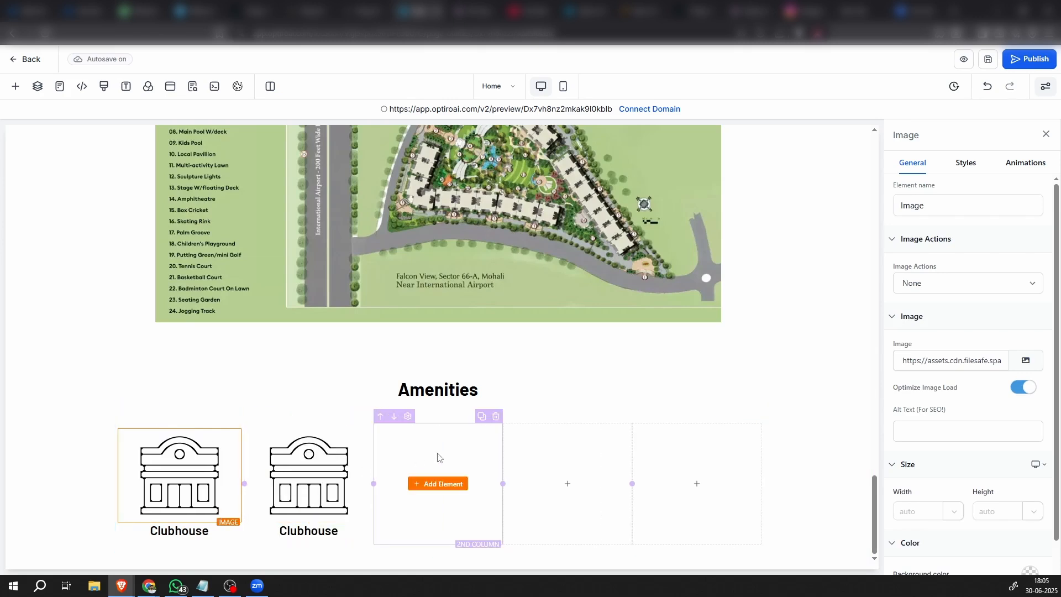
{"action": "left_click", "coordinate": [496, 417]}
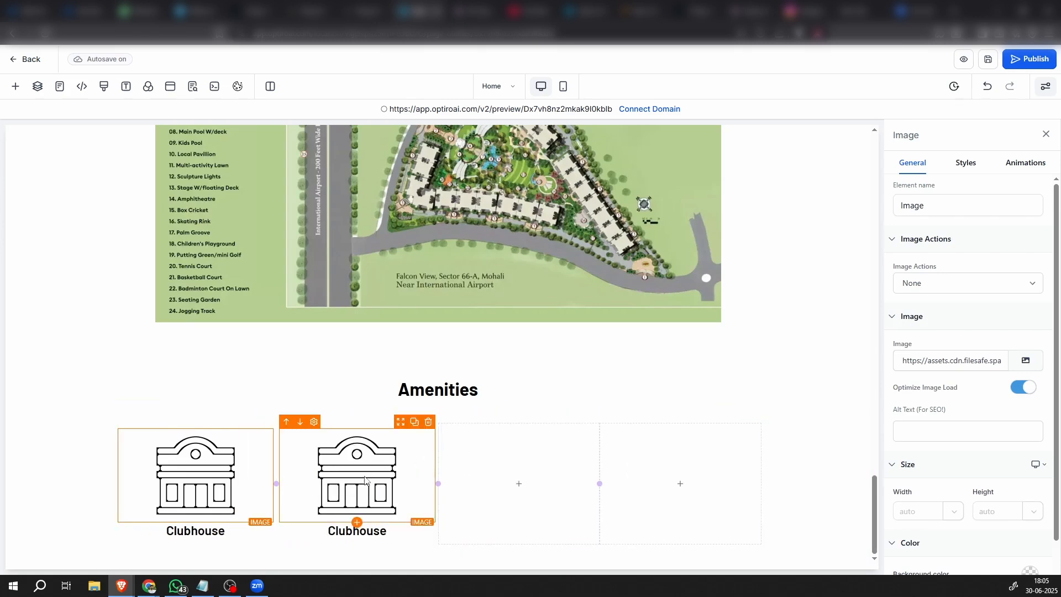
Upload the fifteen amenity icons from imgi_7_Golf.png through imgi_21_Billiards.png to Media Storage for the second column's image
{"action": "left_click", "coordinate": [1021, 363]}
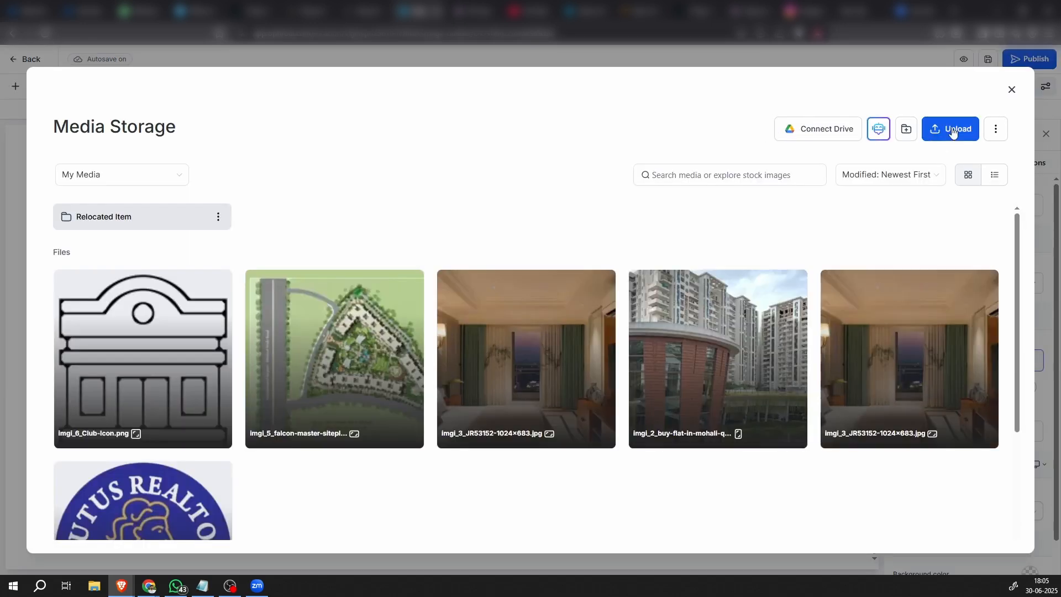
{"action": "left_click", "coordinate": [952, 131]}
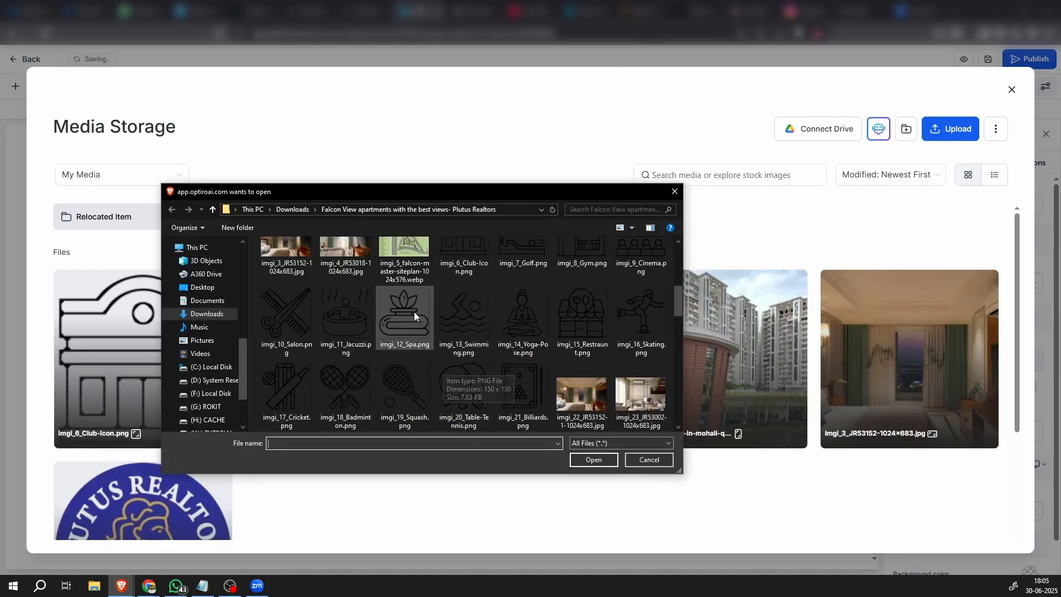
{"action": "scroll", "coordinate": [442, 343], "scroll_direction": "up", "scroll_amount": 1}
{"action": "left_click", "coordinate": [506, 277]}
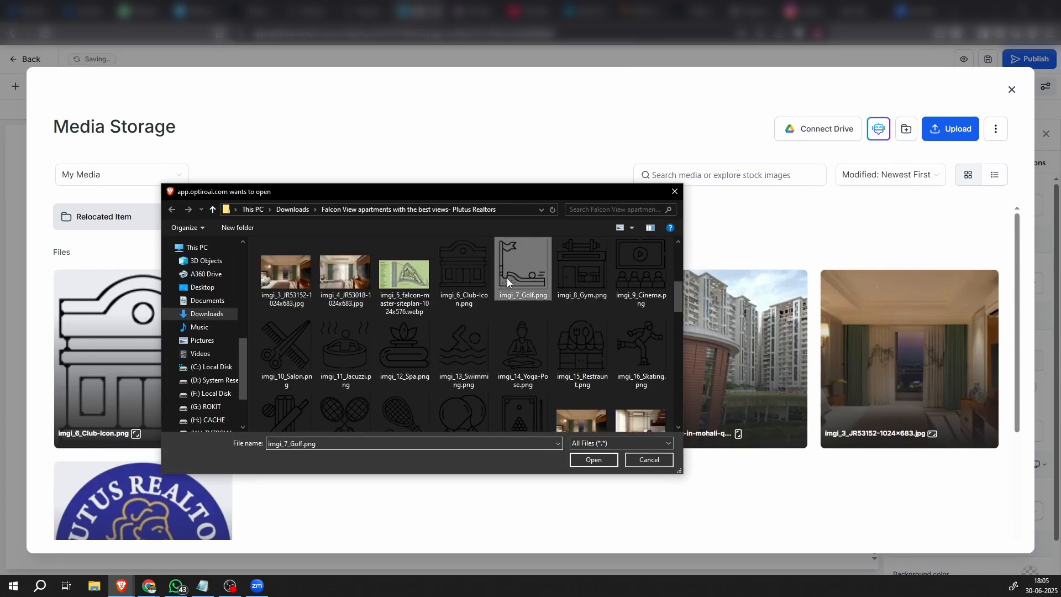
{"action": "left_click", "coordinate": [569, 275], "text": "ctrl"}
{"action": "left_click", "coordinate": [654, 274], "text": "ctrl"}
{"action": "left_click", "coordinate": [298, 349], "text": "ctrl"}
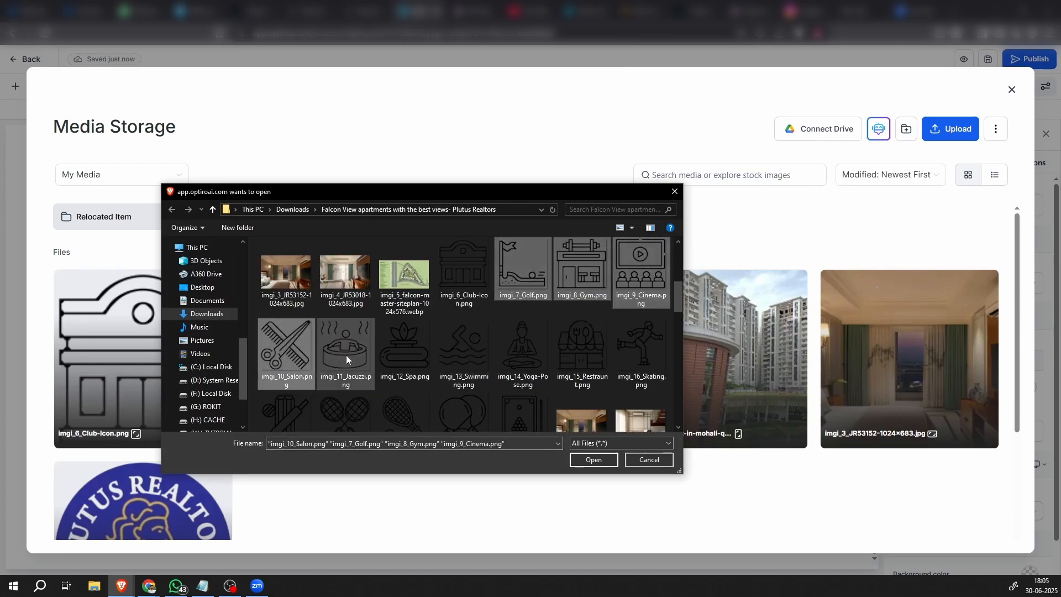
{"action": "left_click", "coordinate": [341, 352], "text": "ctrl"}
{"action": "left_click", "coordinate": [398, 355], "text": "ctrl"}
{"action": "left_click", "coordinate": [483, 357], "text": "ctrl"}
{"action": "left_click", "coordinate": [522, 353], "text": "ctrl"}
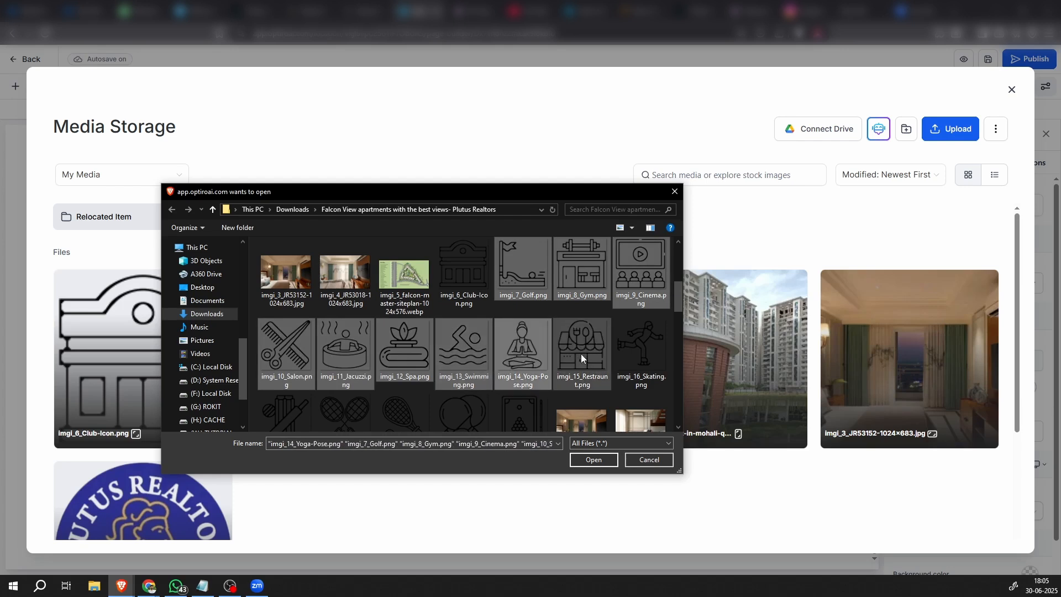
{"action": "left_click", "coordinate": [581, 354], "text": "ctrl"}
{"action": "left_click", "coordinate": [650, 353], "text": "ctrl"}
{"action": "scroll", "coordinate": [389, 410], "scroll_direction": "down", "scroll_amount": 1}
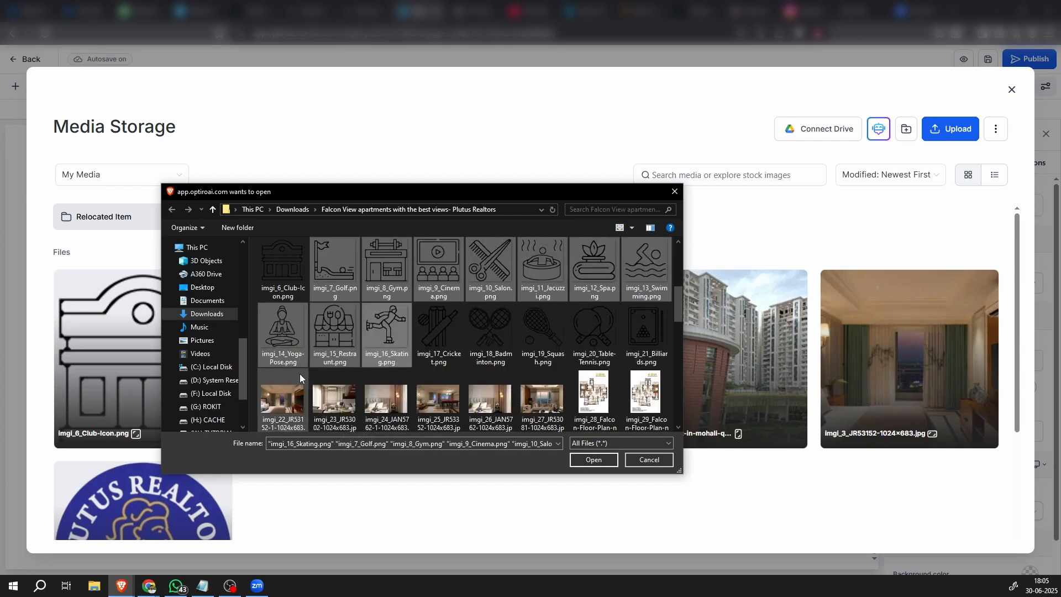
{"action": "left_click", "coordinate": [440, 341], "text": "ctrl"}
{"action": "left_click", "coordinate": [473, 333], "text": "ctrl"}
{"action": "left_click", "coordinate": [532, 334], "text": "ctrl"}
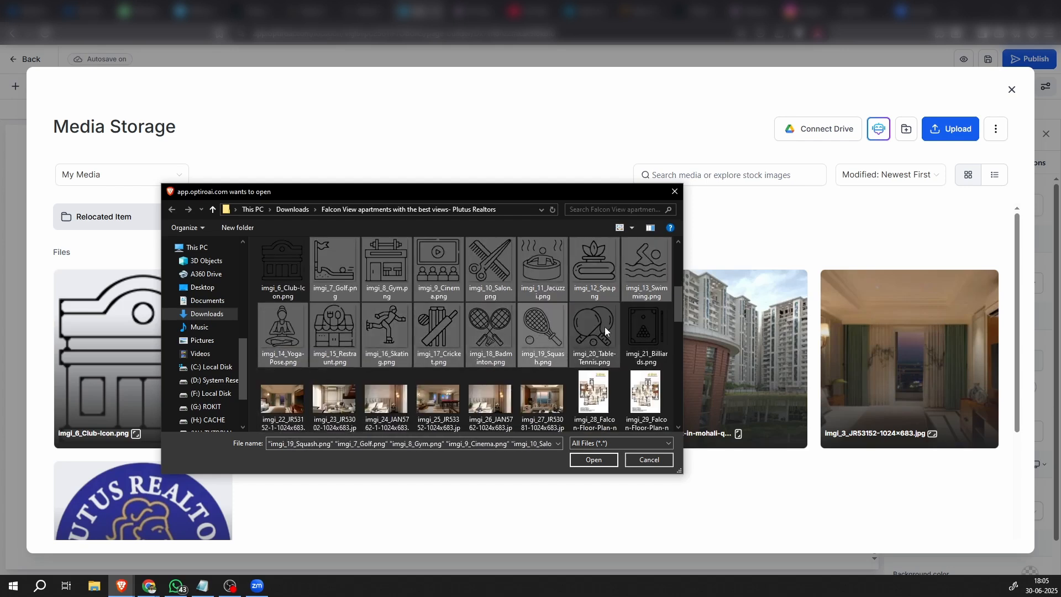
{"action": "left_click", "coordinate": [604, 326], "text": "ctrl"}
{"action": "left_click", "coordinate": [586, 461]}
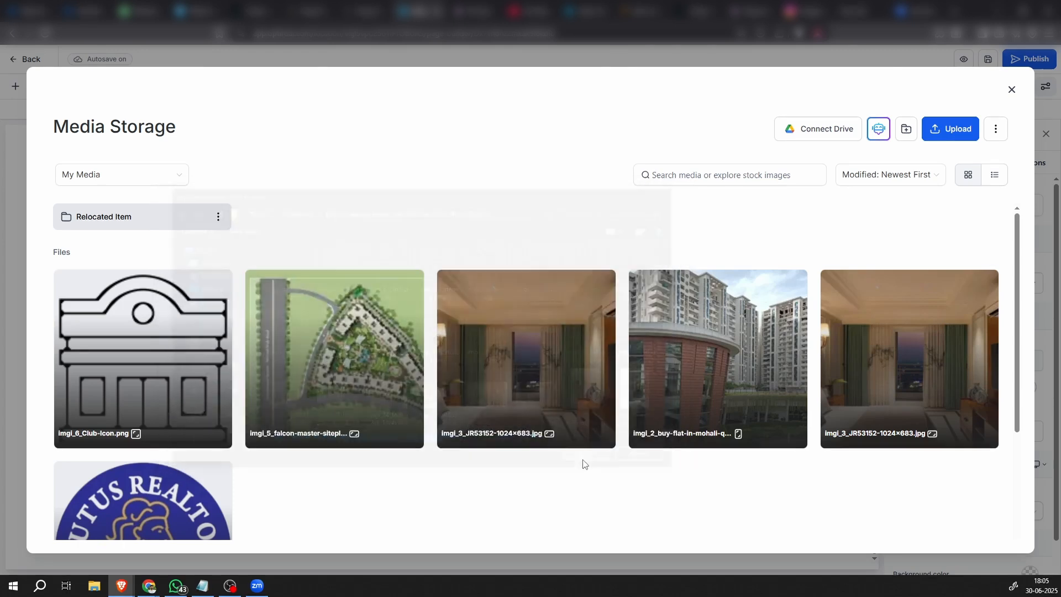
Insert imgi_7_Golf.png as the picture in the second Amenities column
{"action": "mouse_move", "coordinate": [409, 422]}
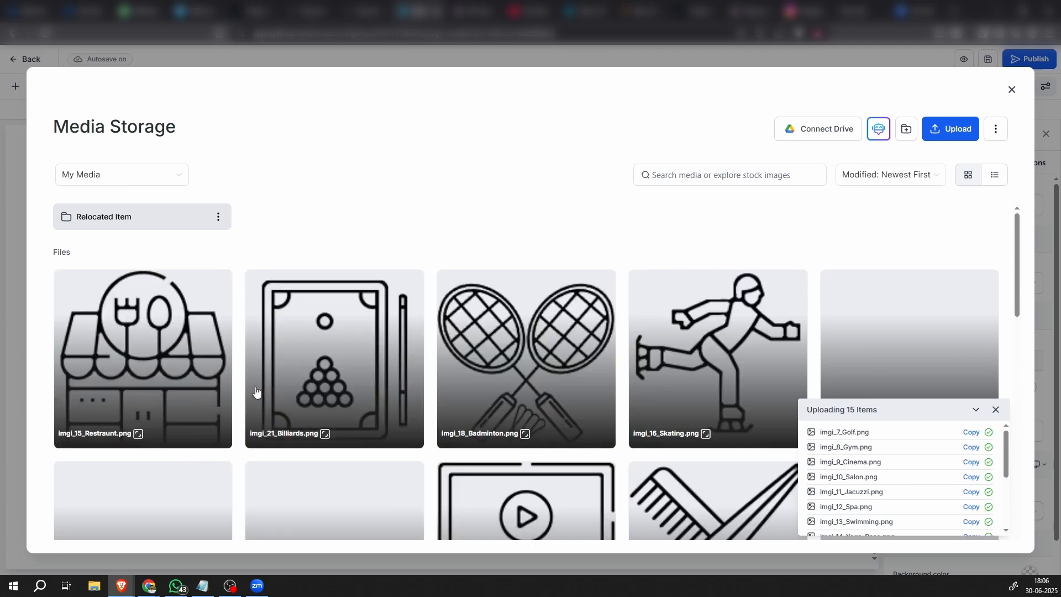
{"action": "scroll", "coordinate": [416, 410], "scroll_direction": "down", "scroll_amount": 7}
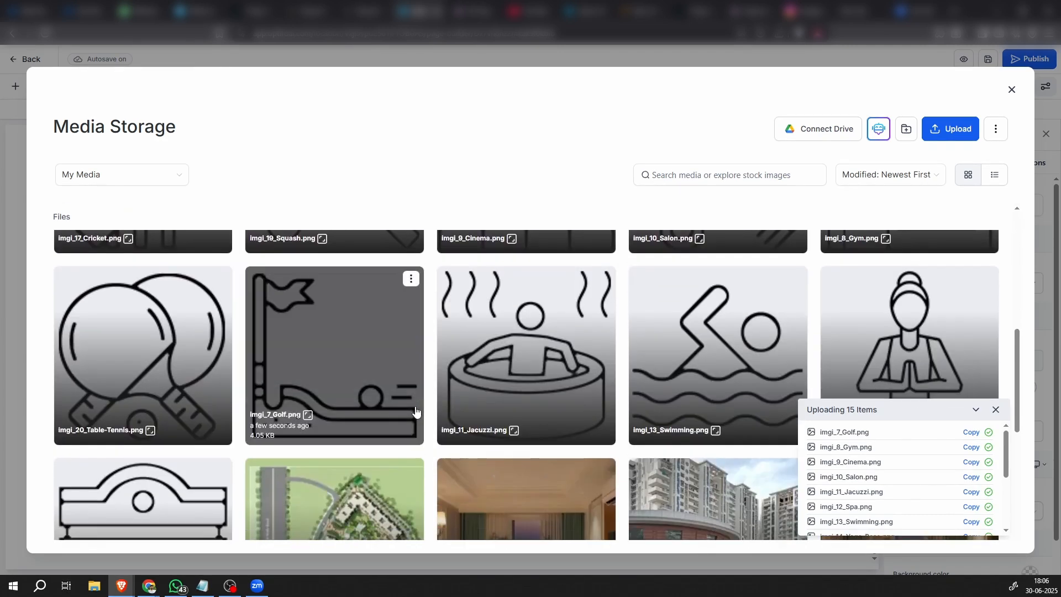
{"action": "left_click", "coordinate": [334, 367]}
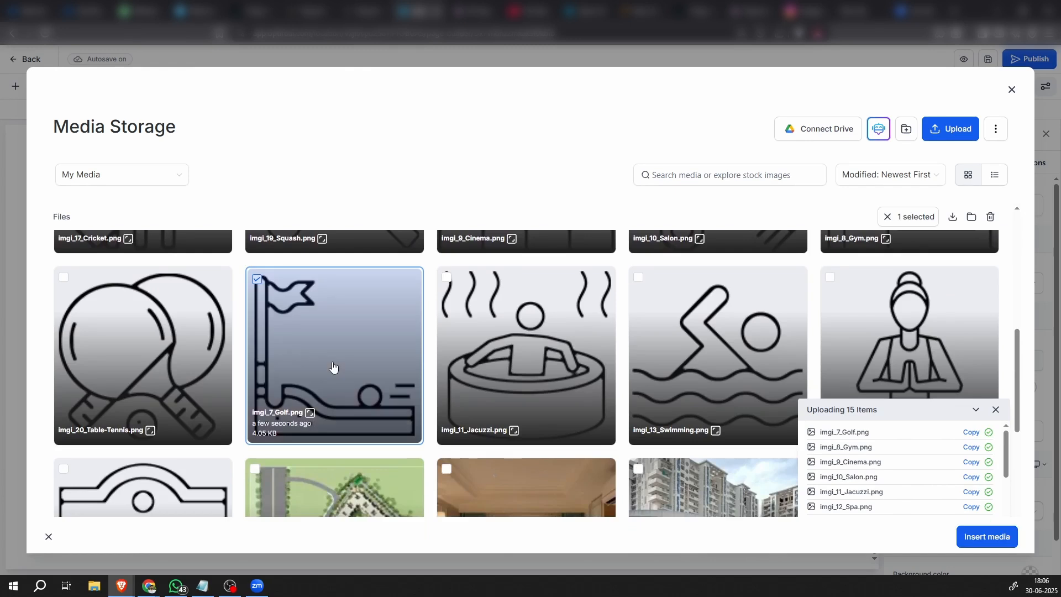
{"action": "left_click", "coordinate": [986, 536]}
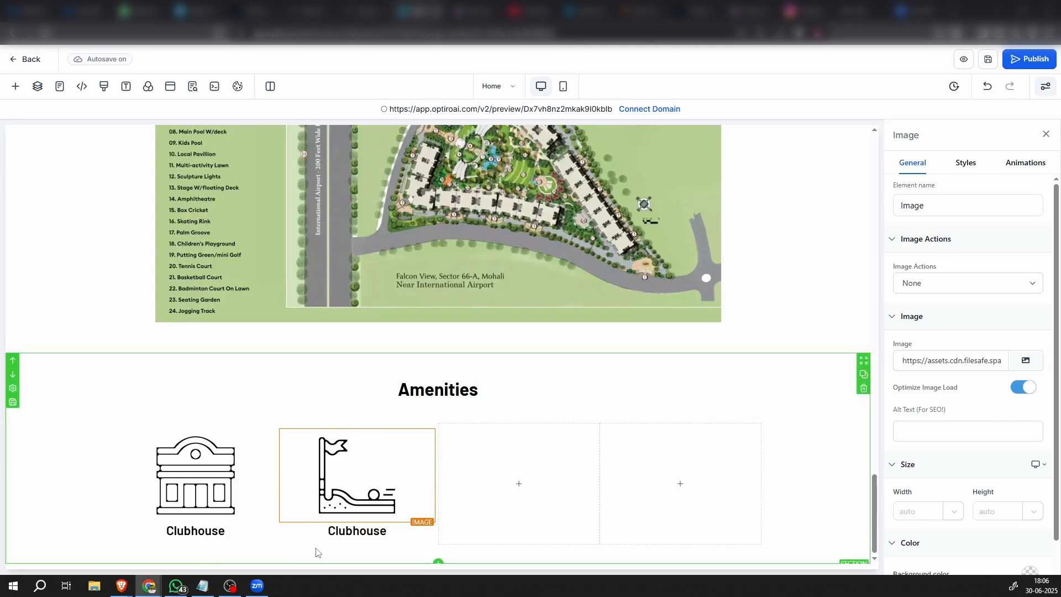
Replace the caption below the golf icon with "Mini Golf"
{"action": "left_click", "coordinate": [355, 539]}
{"action": "double_click", "coordinate": [366, 530]}
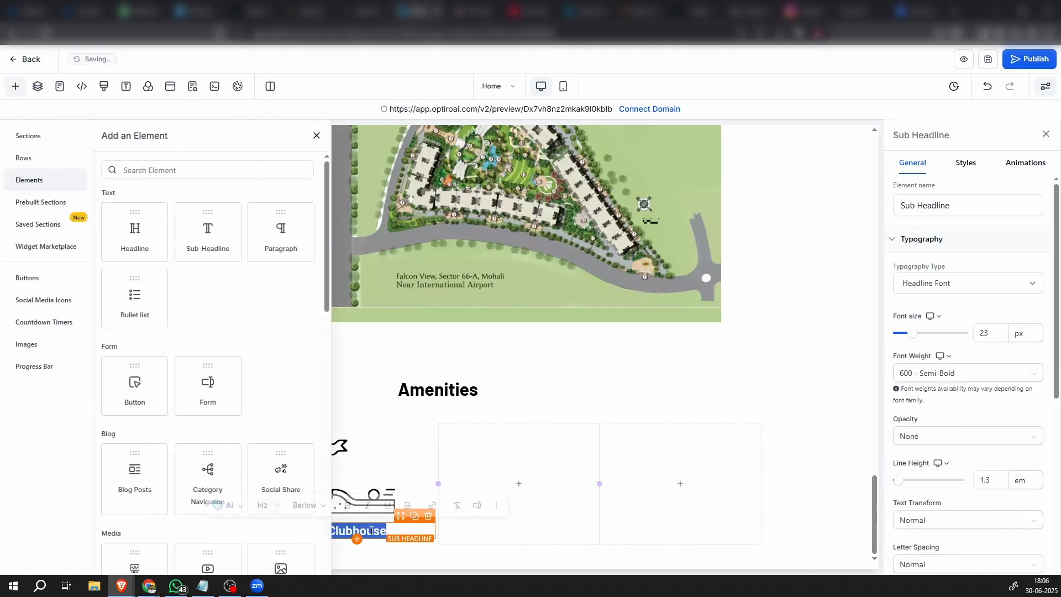
{"action": "type", "text": "Mini Golf"}
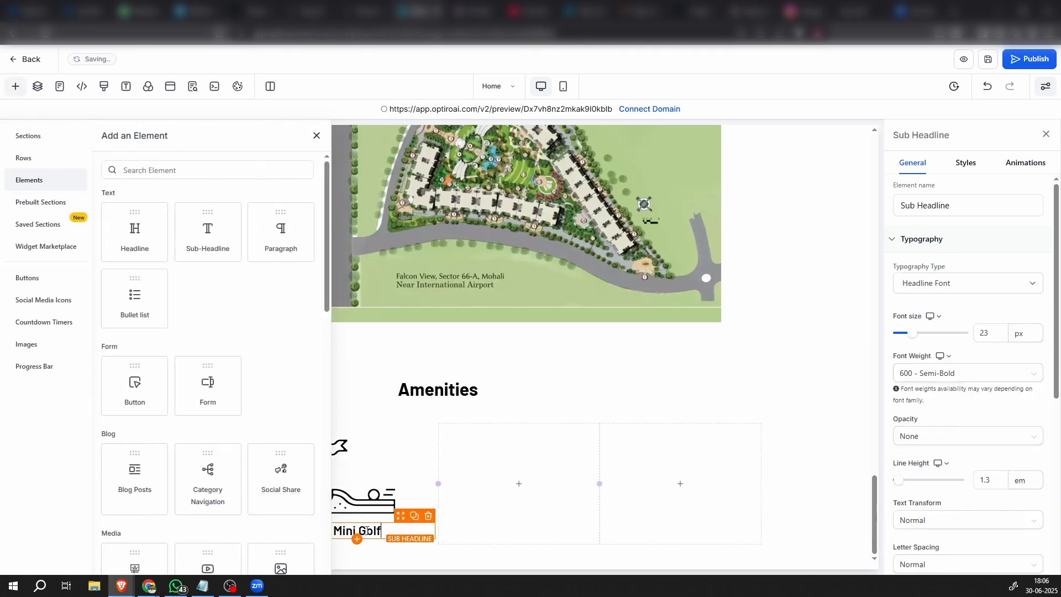
{"action": "left_click", "coordinate": [314, 135]}
{"action": "left_click", "coordinate": [812, 411]}
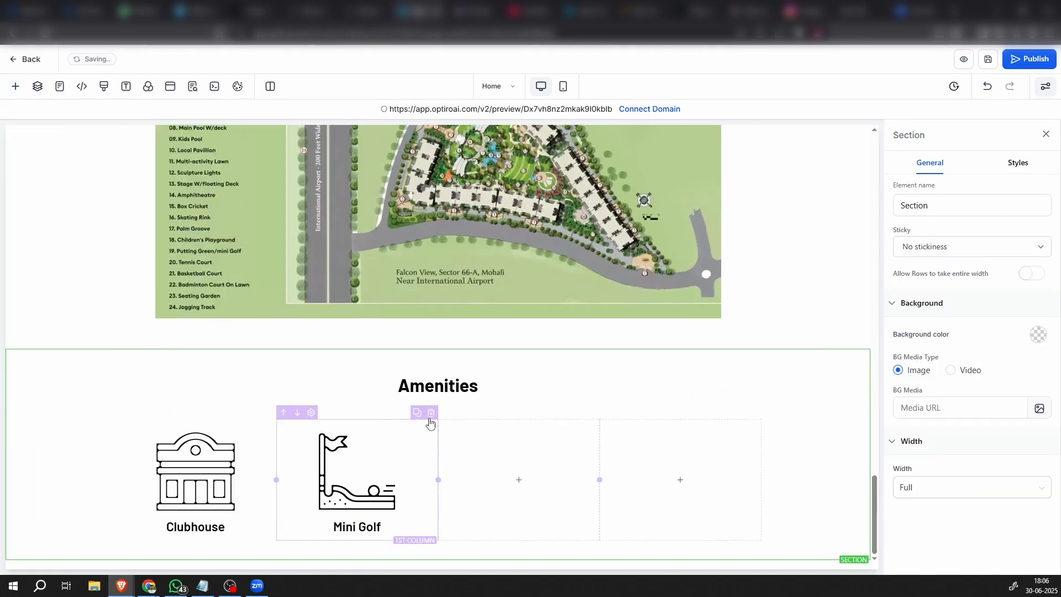
Duplicate the Mini Golf column in place of one empty column and change the copy's picture to imgi_8_Gym.png
{"action": "left_click", "coordinate": [418, 412]}
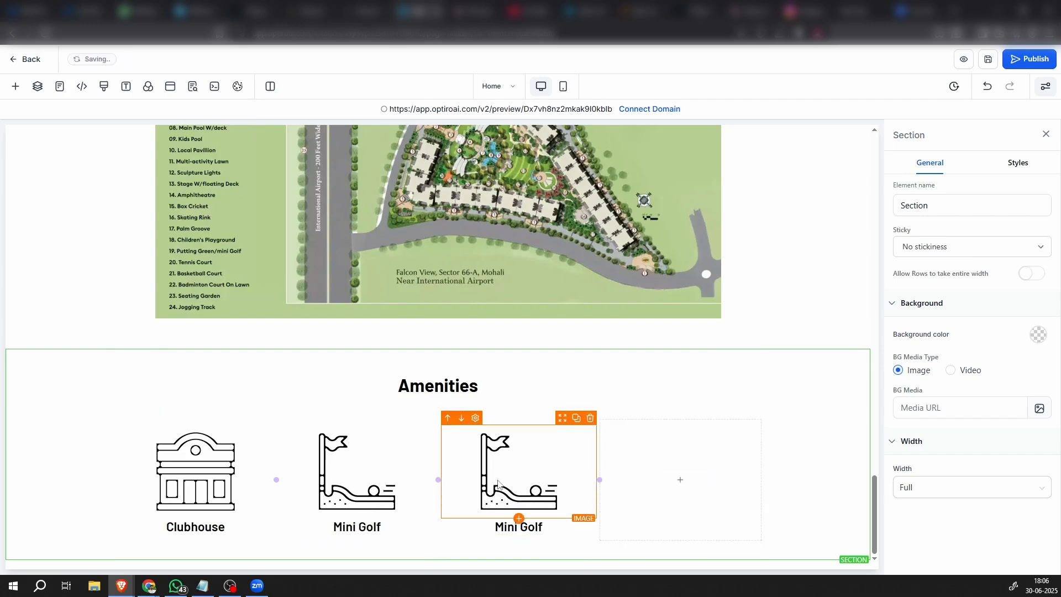
{"action": "left_click", "coordinate": [498, 484]}
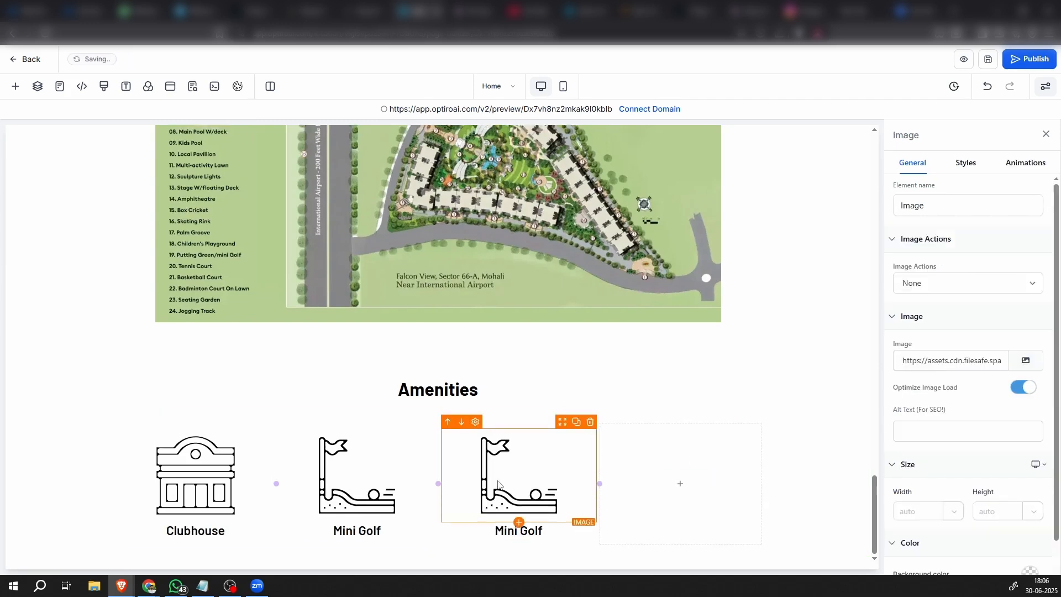
{"action": "left_click", "coordinate": [1026, 362]}
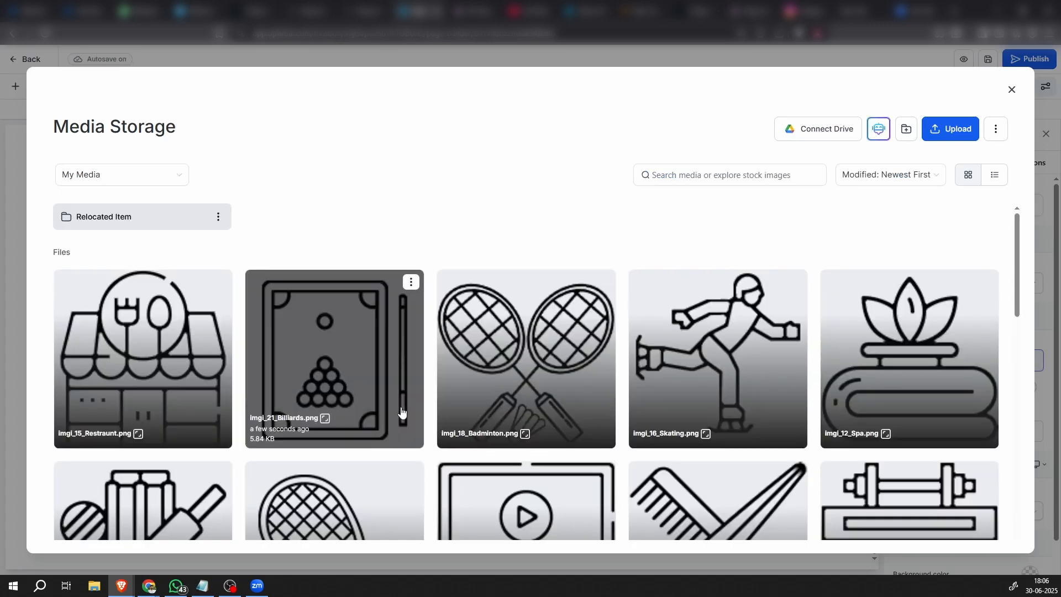
{"action": "scroll", "coordinate": [403, 409], "scroll_direction": "down", "scroll_amount": 3}
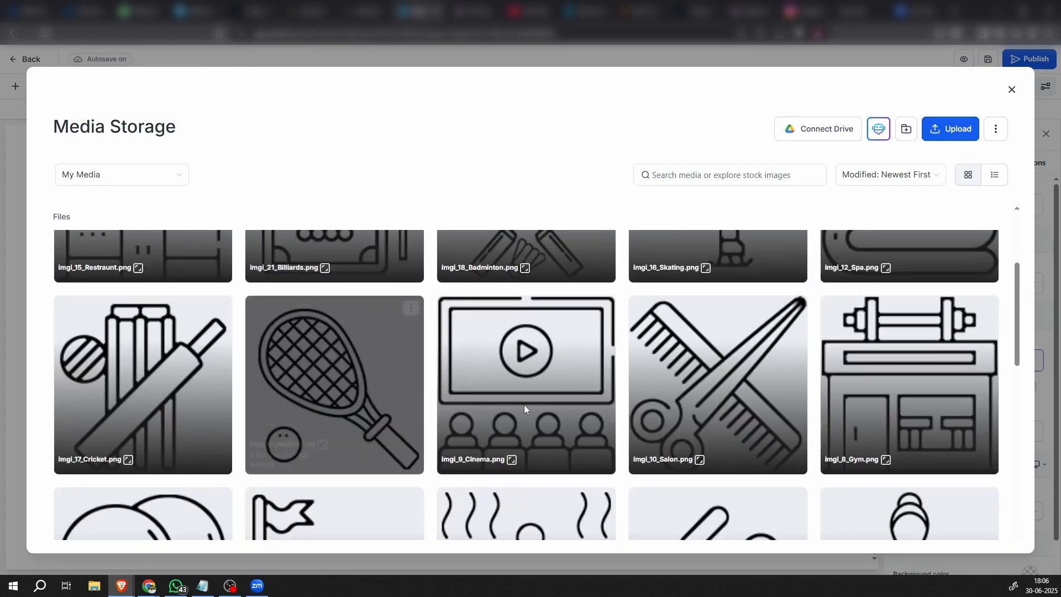
{"action": "left_click", "coordinate": [896, 365]}
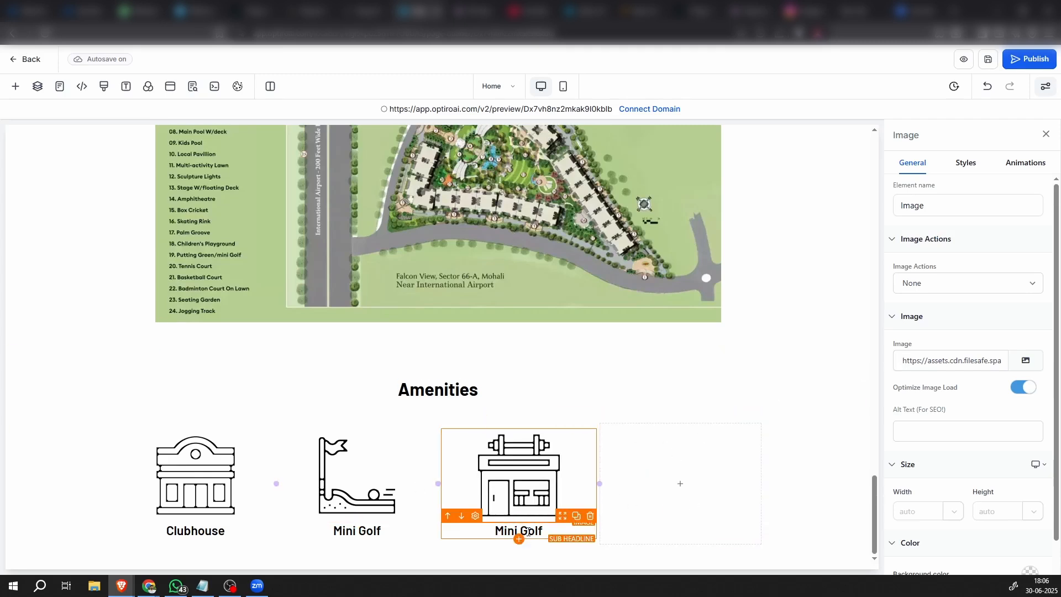
Replace the caption below the gym icon with the copied text "Gymnasium"
{"action": "key", "text": "alt+Tab"}
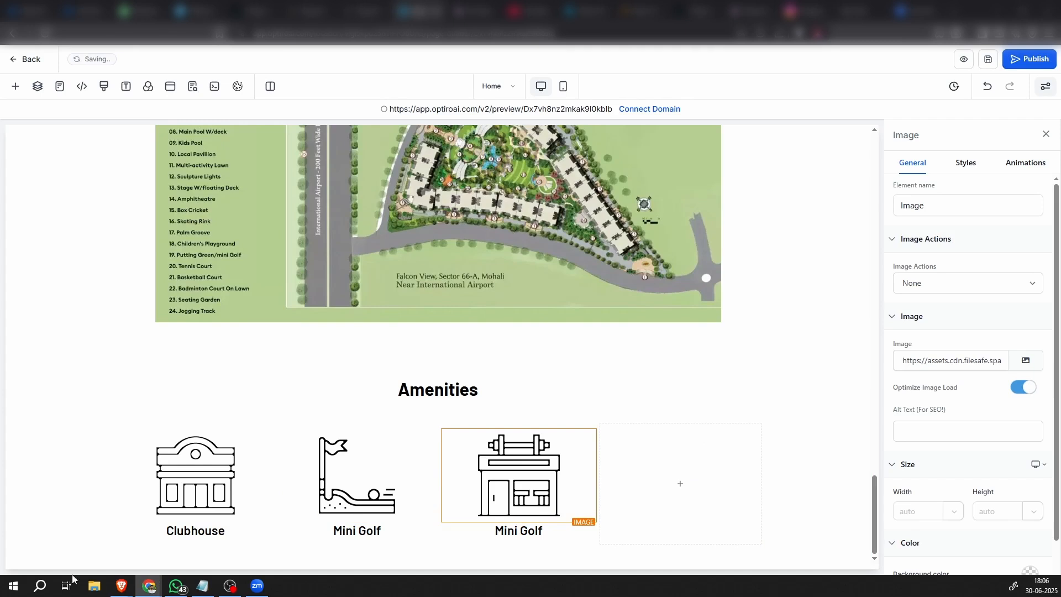
{"action": "left_click", "coordinate": [520, 529]}
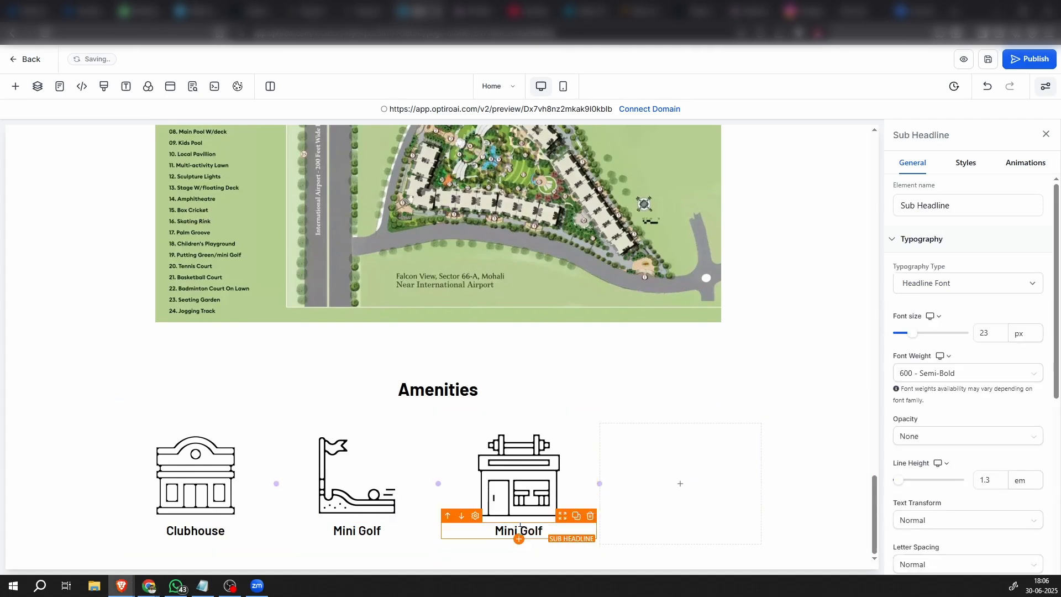
{"action": "double_click", "coordinate": [520, 529]}
{"action": "type", "text": "Gymnasium"}
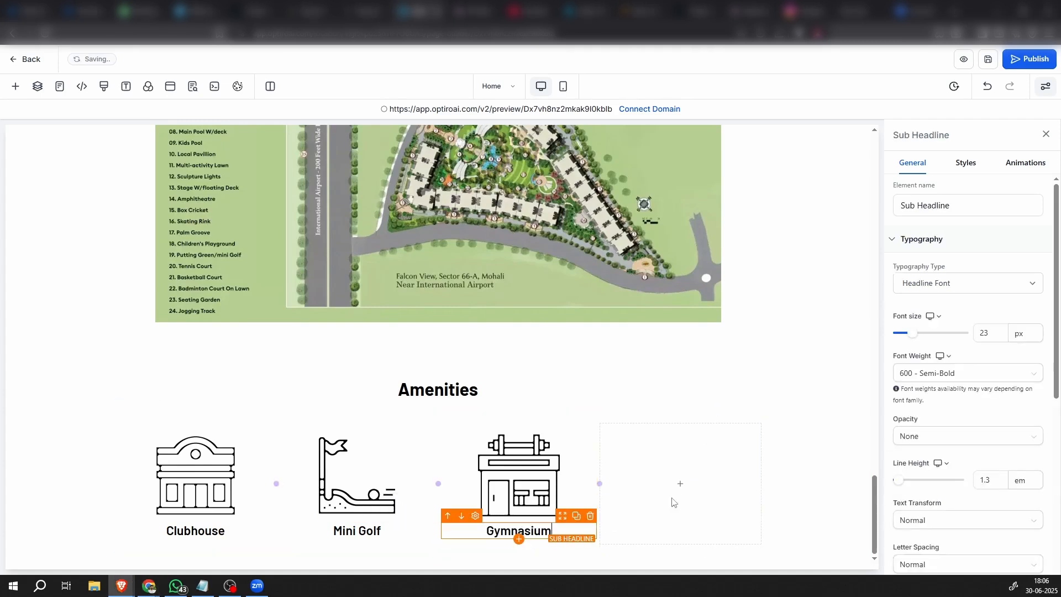
{"action": "left_click", "coordinate": [765, 480]}
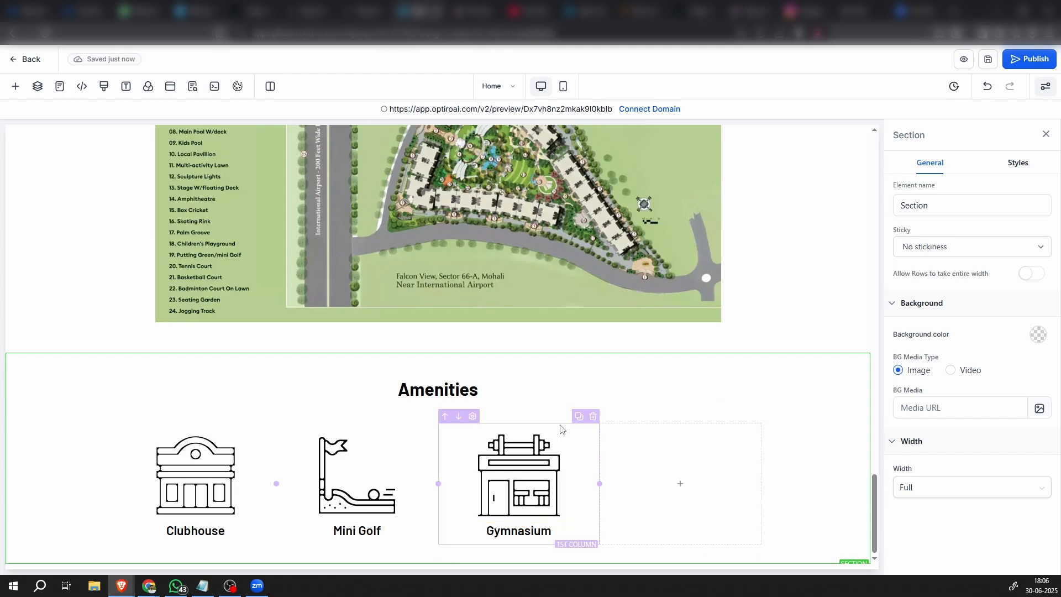
Duplicate the Gymnasium column in place of the last empty column and change the copy's picture to imgi_9_Cinema.png
{"action": "left_click", "coordinate": [578, 418]}
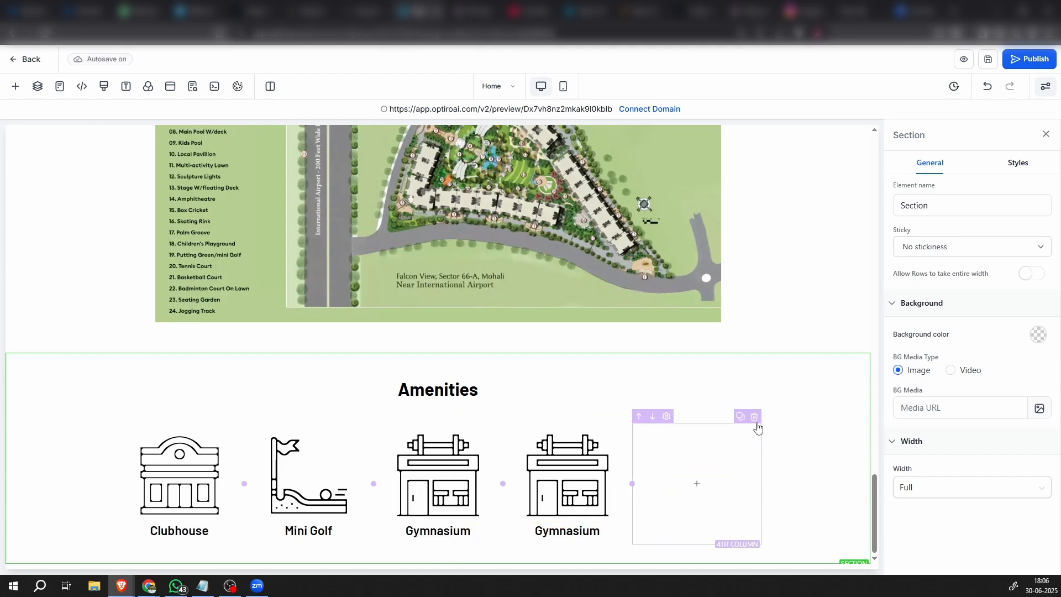
{"action": "left_click", "coordinate": [689, 465]}
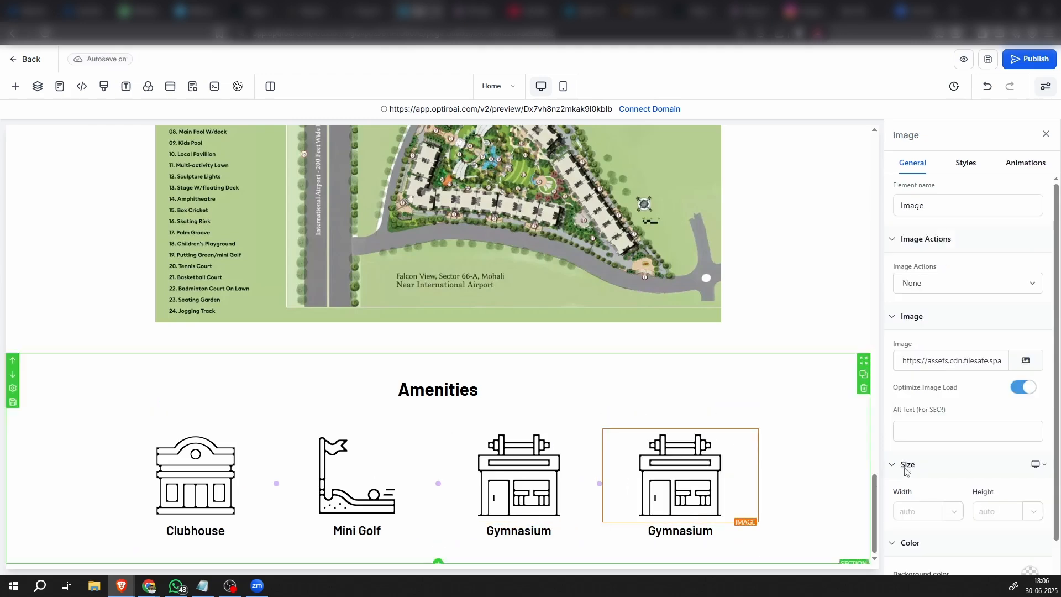
{"action": "left_click", "coordinate": [1026, 362]}
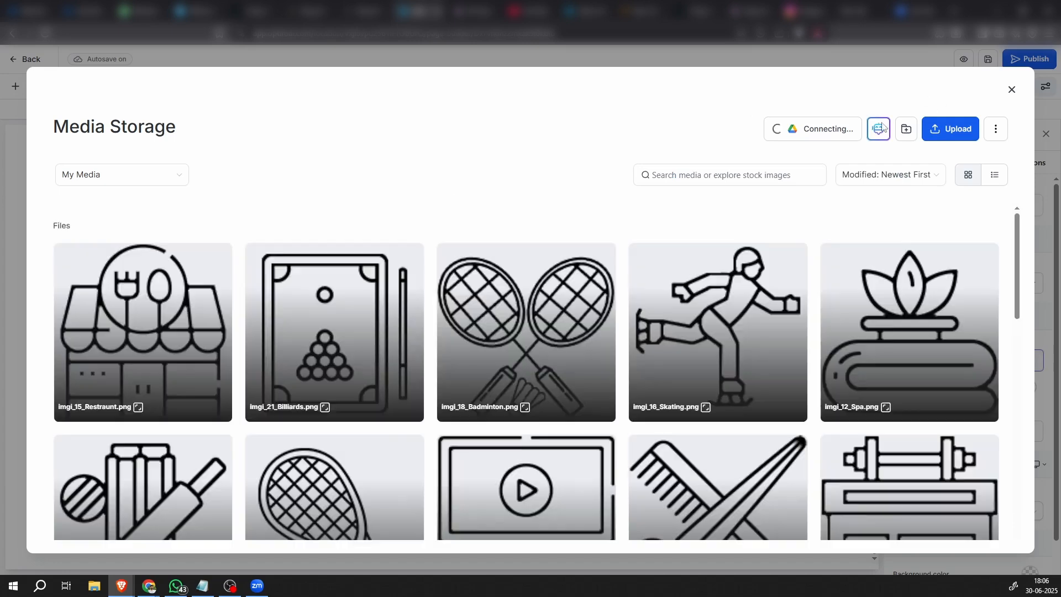
{"action": "scroll", "coordinate": [415, 434], "scroll_direction": "down", "scroll_amount": 2}
{"action": "scroll", "coordinate": [415, 437], "scroll_direction": "down", "scroll_amount": 2}
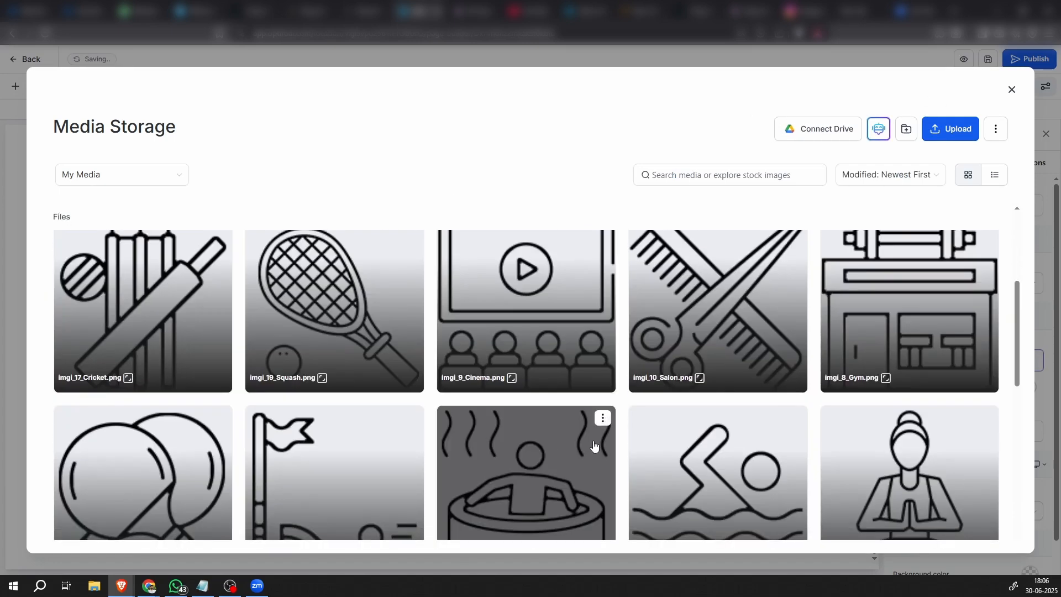
{"action": "scroll", "coordinate": [593, 445], "scroll_direction": "down", "scroll_amount": 2}
{"action": "scroll", "coordinate": [592, 442], "scroll_direction": "up", "scroll_amount": 2}
{"action": "left_click", "coordinate": [530, 319]}
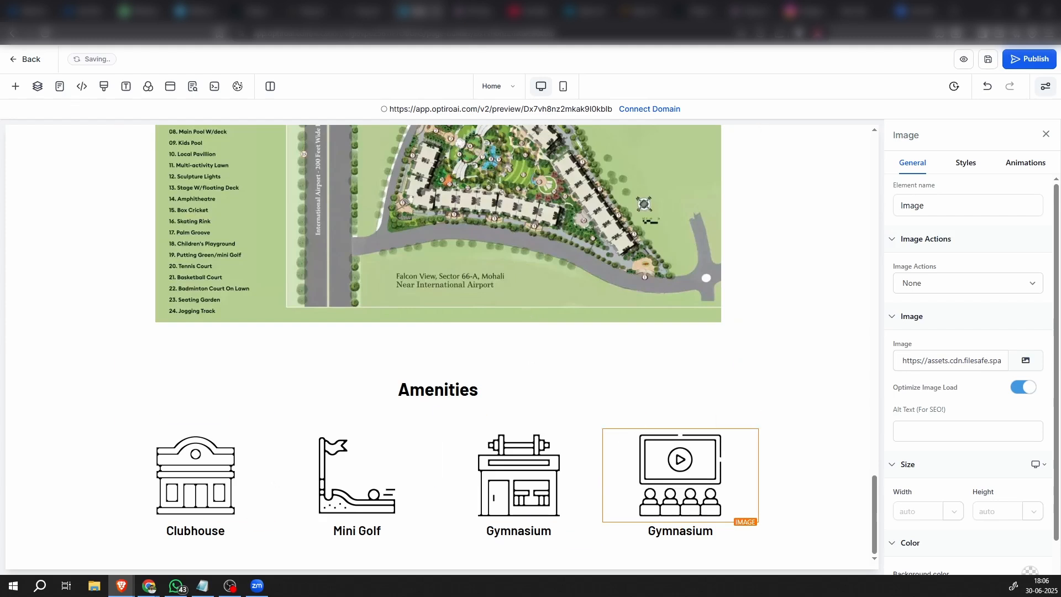
Replace the caption below the cinema icon with "Amphitheatre"
{"action": "double_click", "coordinate": [699, 532]}
{"action": "type", "text": "Amphitheatre"}
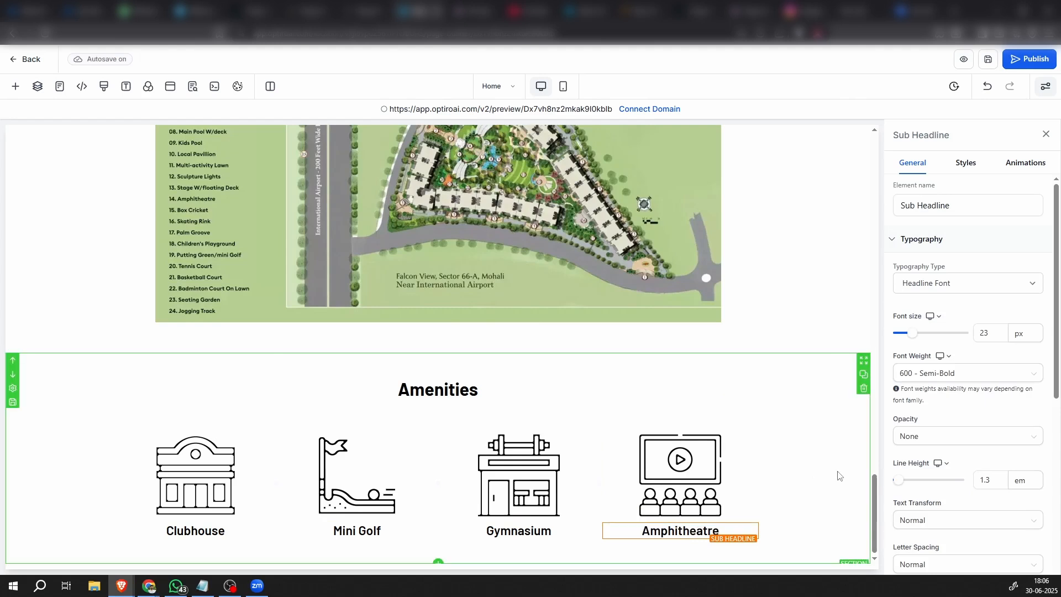
{"action": "left_click", "coordinate": [779, 462]}
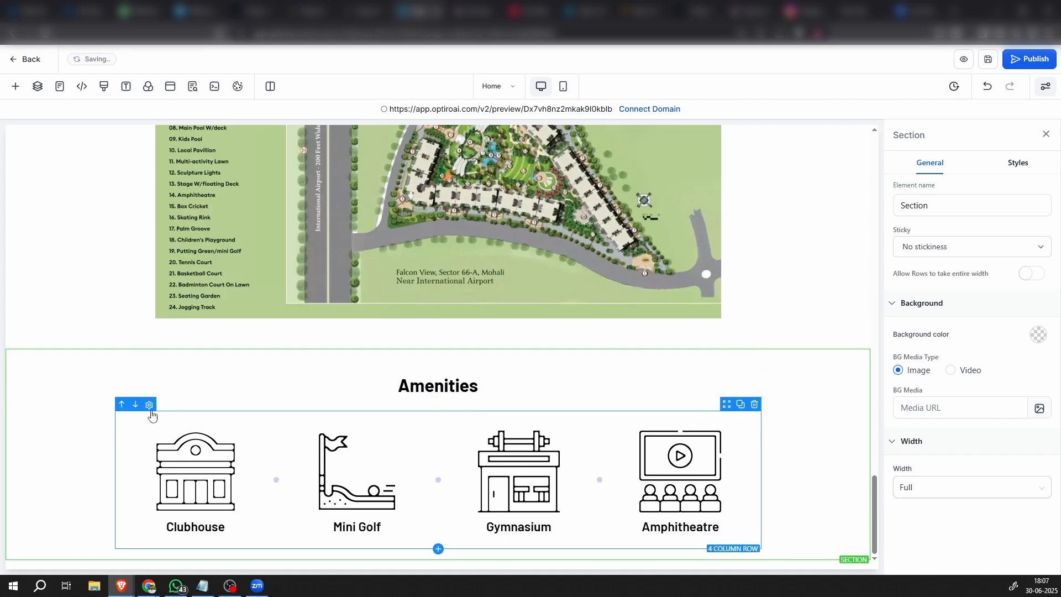
Duplicate the four-column amenities row three times to make four stacked icon rows under the Amenities heading
{"action": "left_click", "coordinate": [151, 420]}
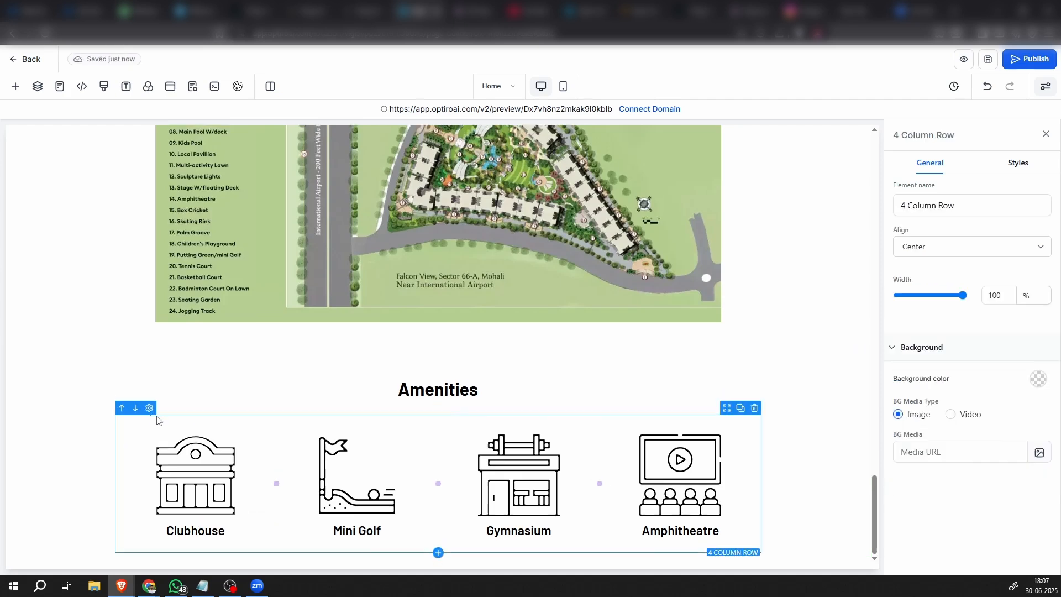
{"action": "left_click", "coordinate": [741, 409]}
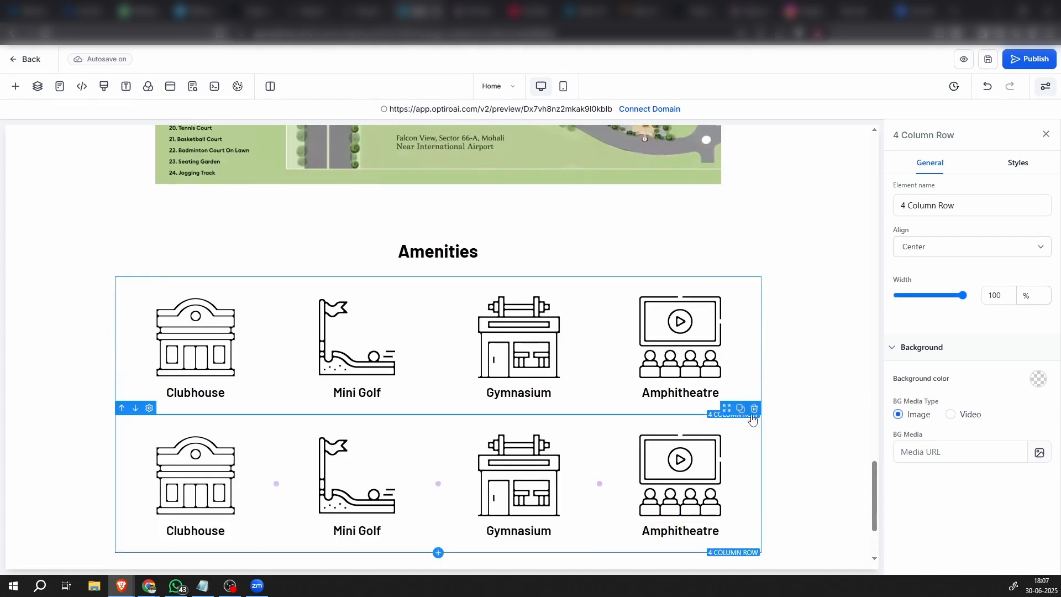
{"action": "scroll", "coordinate": [752, 416], "scroll_direction": "down", "scroll_amount": 3}
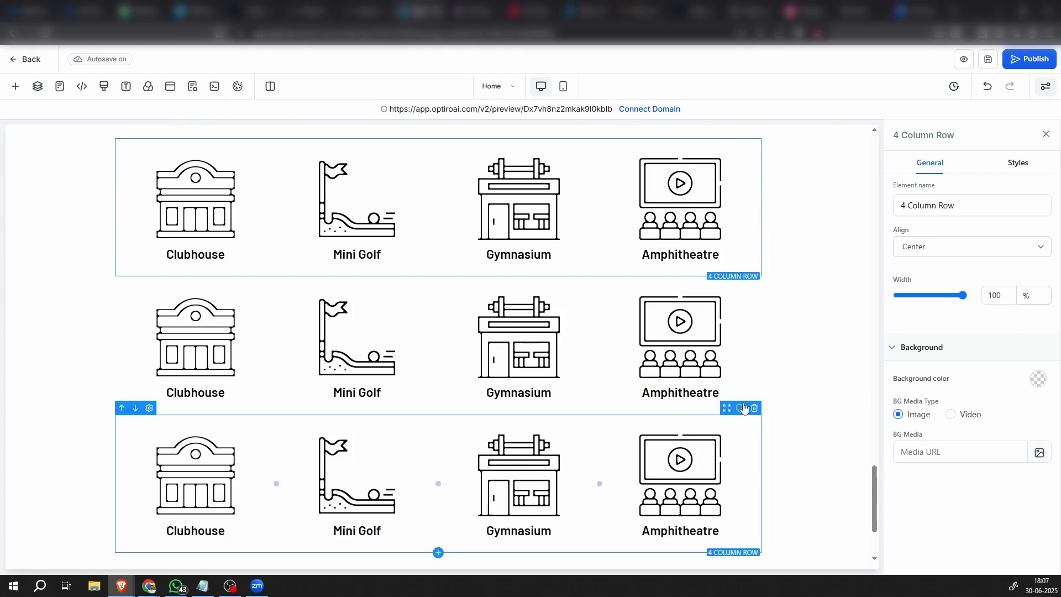
{"action": "scroll", "coordinate": [744, 408], "scroll_direction": "up", "scroll_amount": 10}
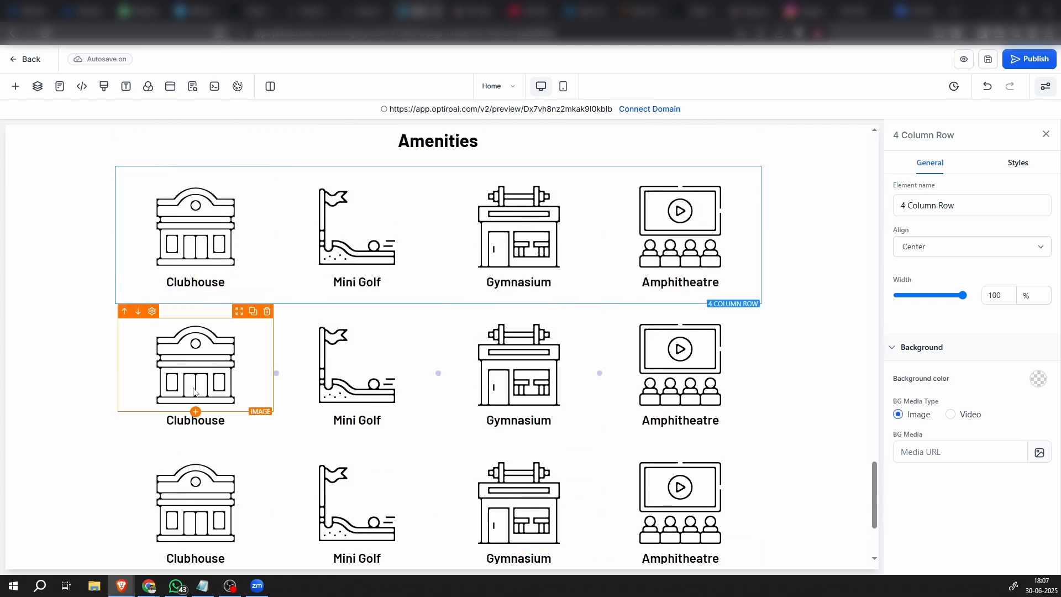
{"action": "scroll", "coordinate": [194, 392], "scroll_direction": "down", "scroll_amount": 1}
{"action": "scroll", "coordinate": [247, 417], "scroll_direction": "up", "scroll_amount": 3}
{"action": "scroll", "coordinate": [450, 417], "scroll_direction": "down", "scroll_amount": 2}
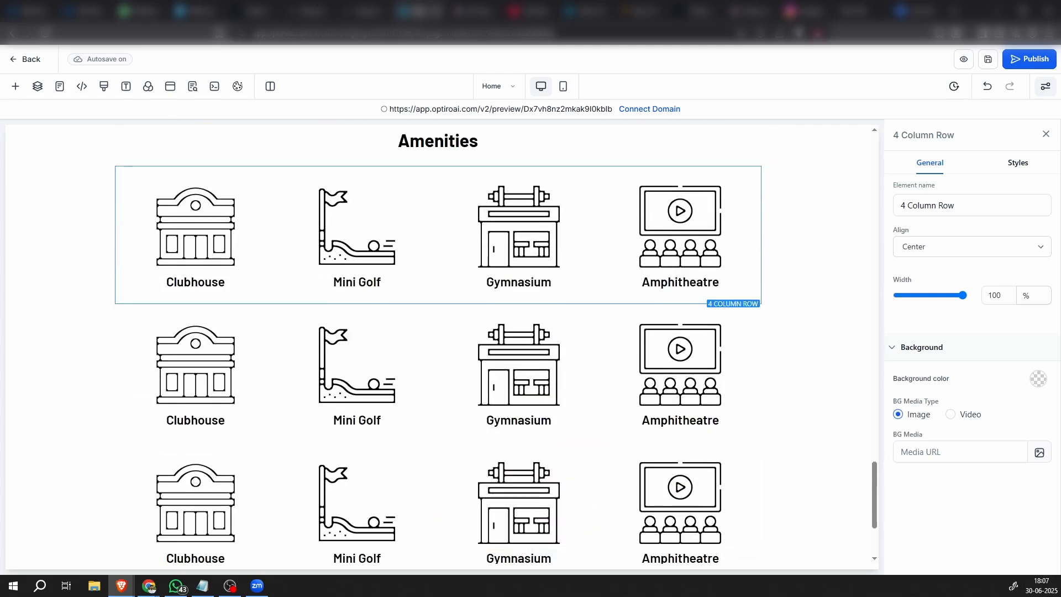
Change the clubhouse picture in the second amenities row to imgi_10_Salon.png and its caption to "Salon"
{"action": "left_click", "coordinate": [196, 376]}
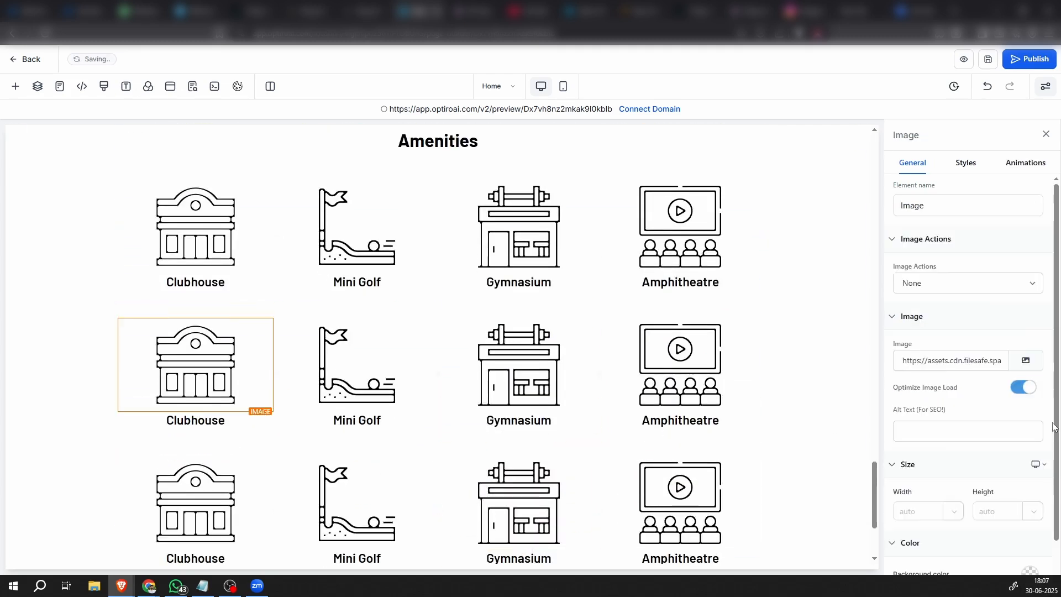
{"action": "left_click", "coordinate": [1023, 362]}
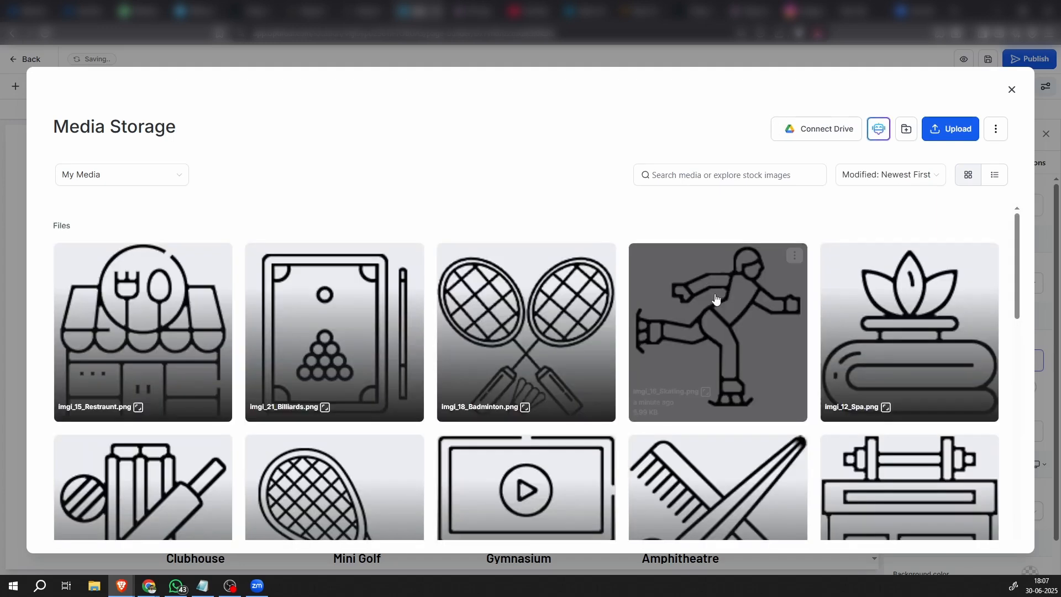
{"action": "scroll", "coordinate": [691, 412], "scroll_direction": "down", "scroll_amount": 2}
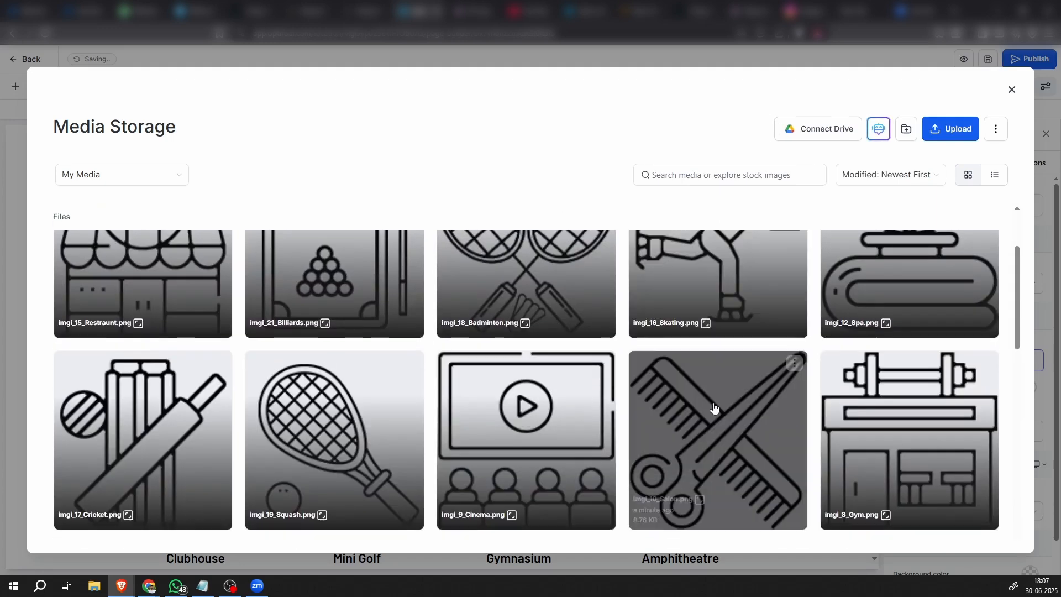
{"action": "left_click", "coordinate": [711, 407]}
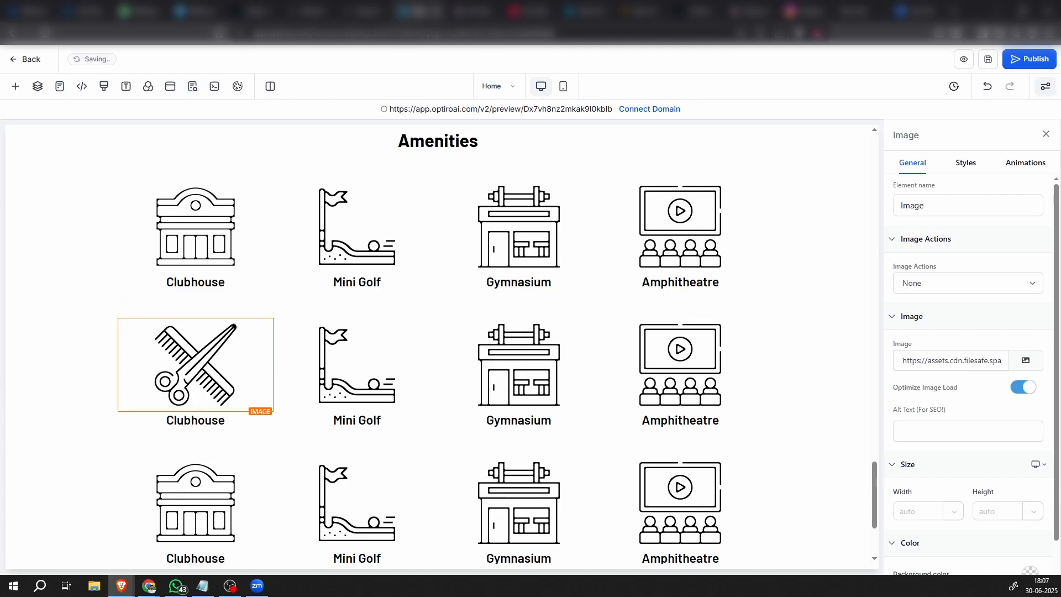
{"action": "double_click", "coordinate": [187, 420]}
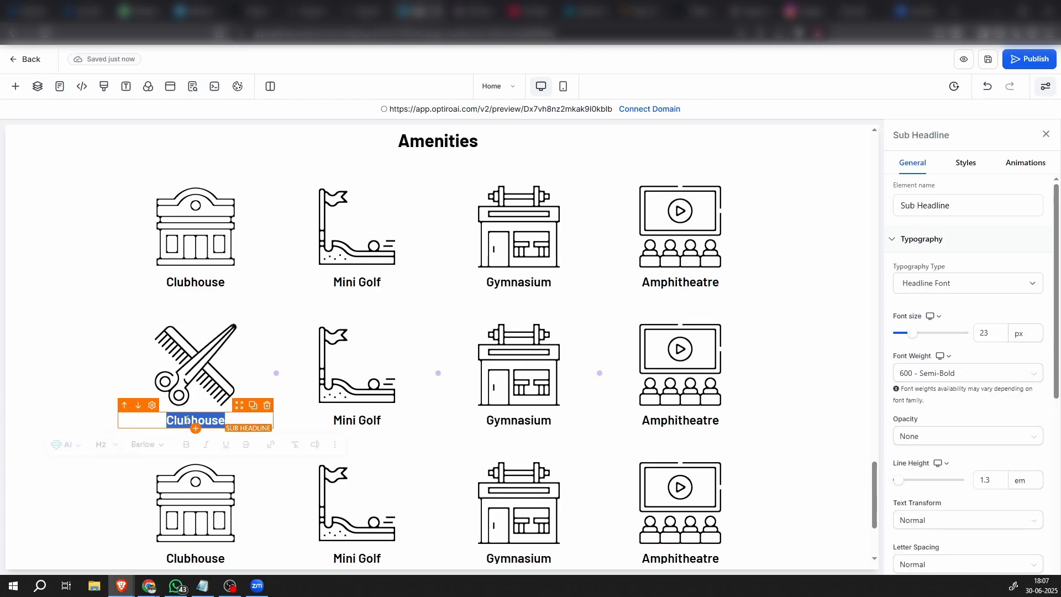
{"action": "type", "text": "Salon"}
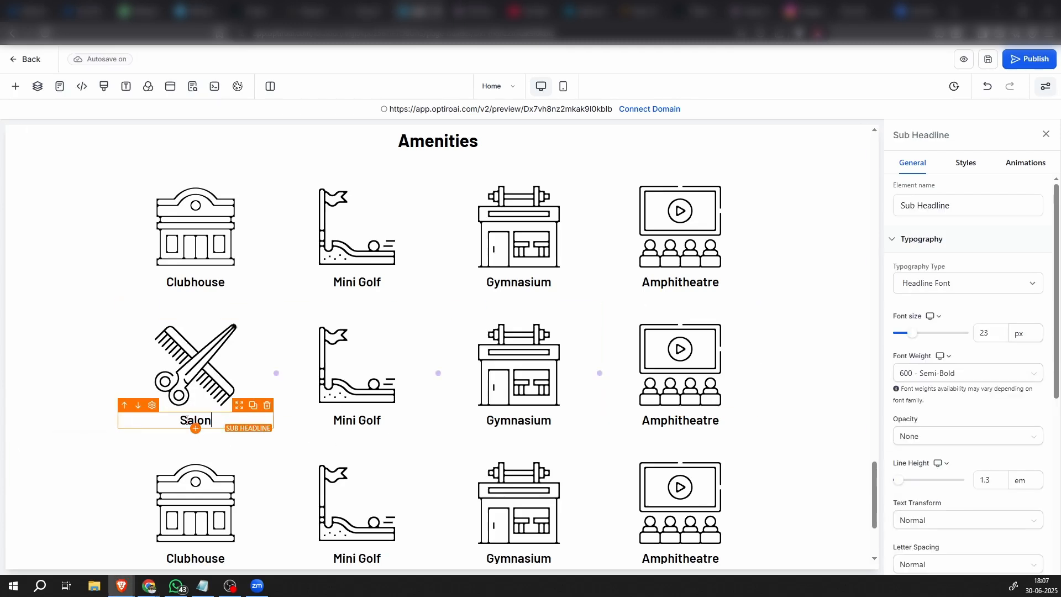
Change the mini golf picture in the second amenities row to the stored hot-tub icon
{"action": "left_click", "coordinate": [377, 374]}
{"action": "left_click", "coordinate": [1039, 360]}
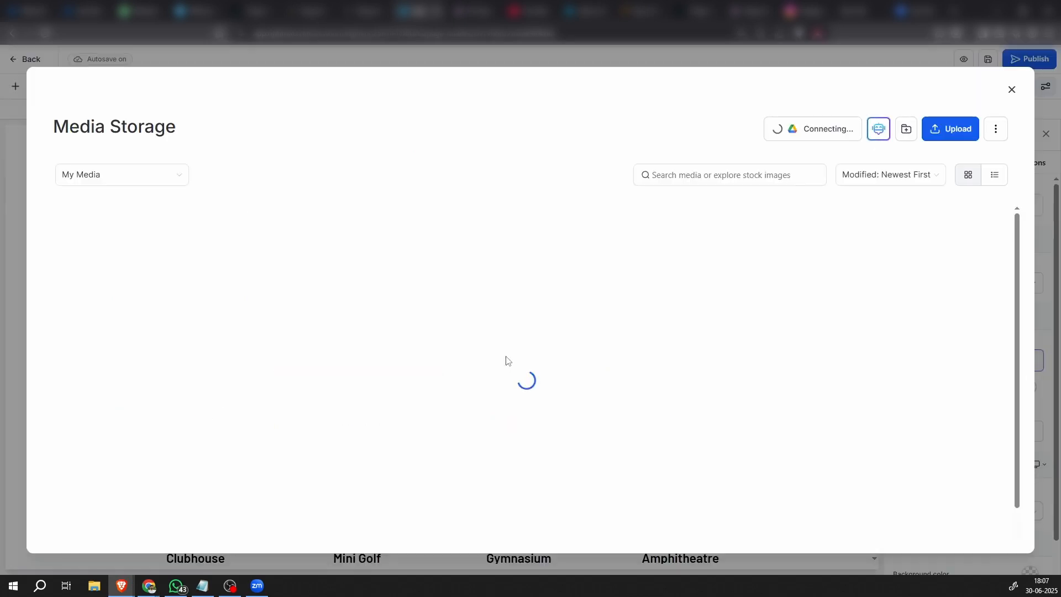
{"action": "scroll", "coordinate": [505, 356], "scroll_direction": "down", "scroll_amount": 3}
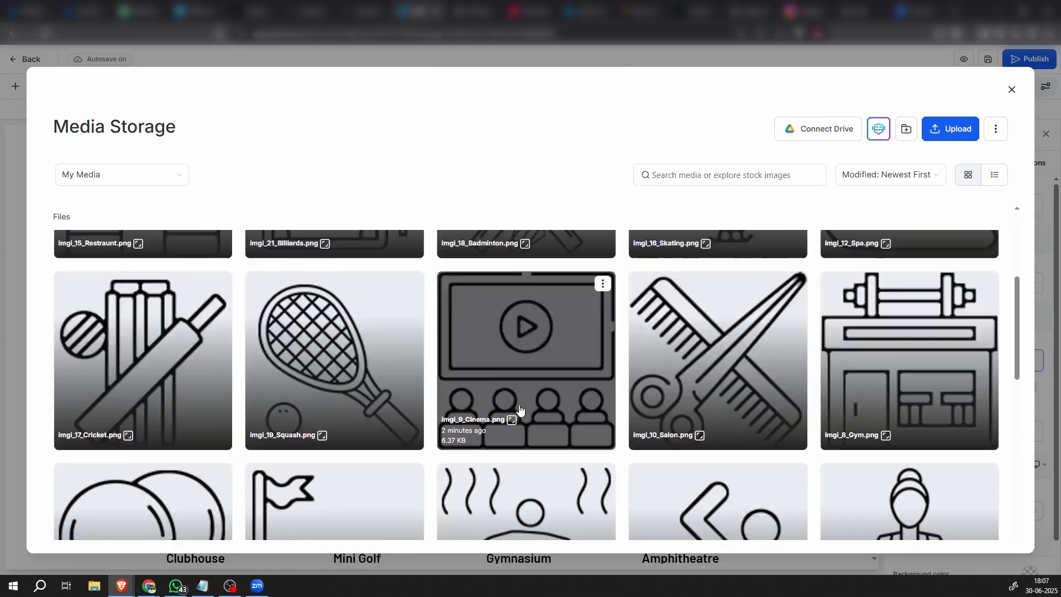
{"action": "scroll", "coordinate": [519, 409], "scroll_direction": "down", "scroll_amount": 5}
{"action": "left_click", "coordinate": [533, 367]}
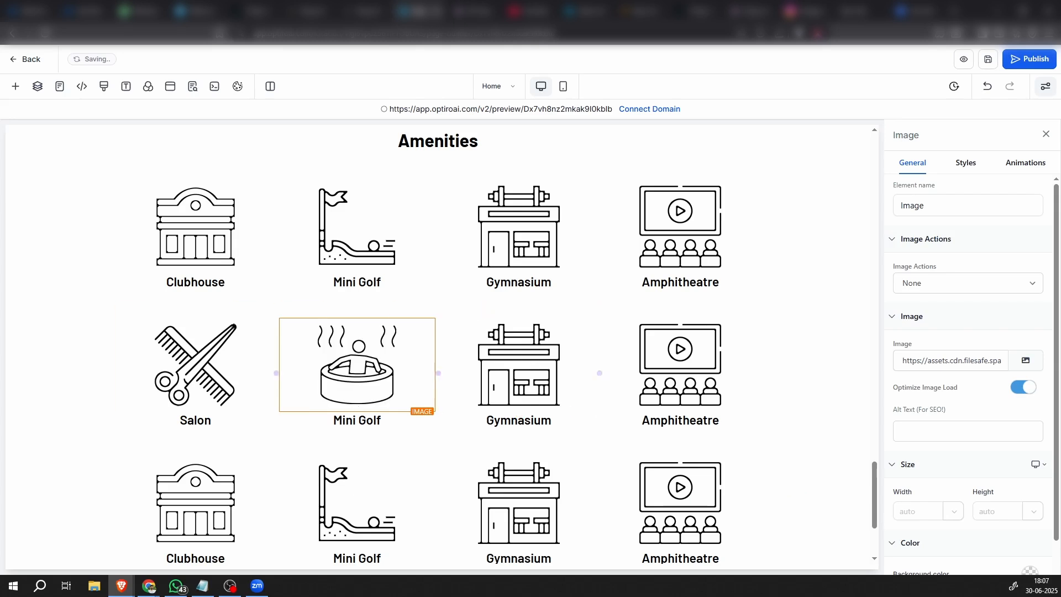
Replace the caption below the hot-tub icon in the second row with "Jacuzzi"
{"action": "key", "text": "alt+Tab"}
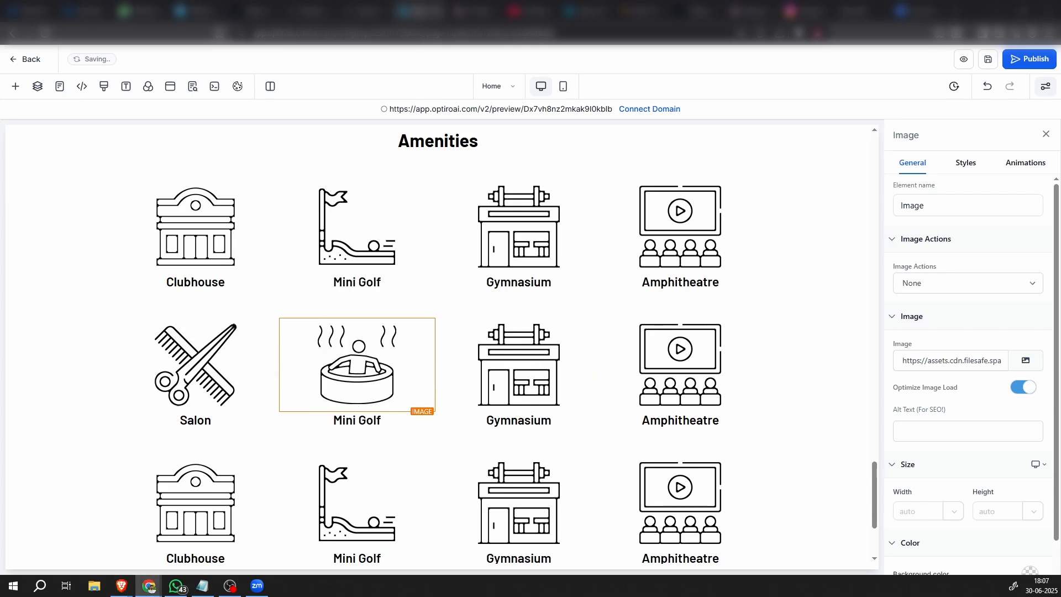
{"action": "double_click", "coordinate": [345, 419]}
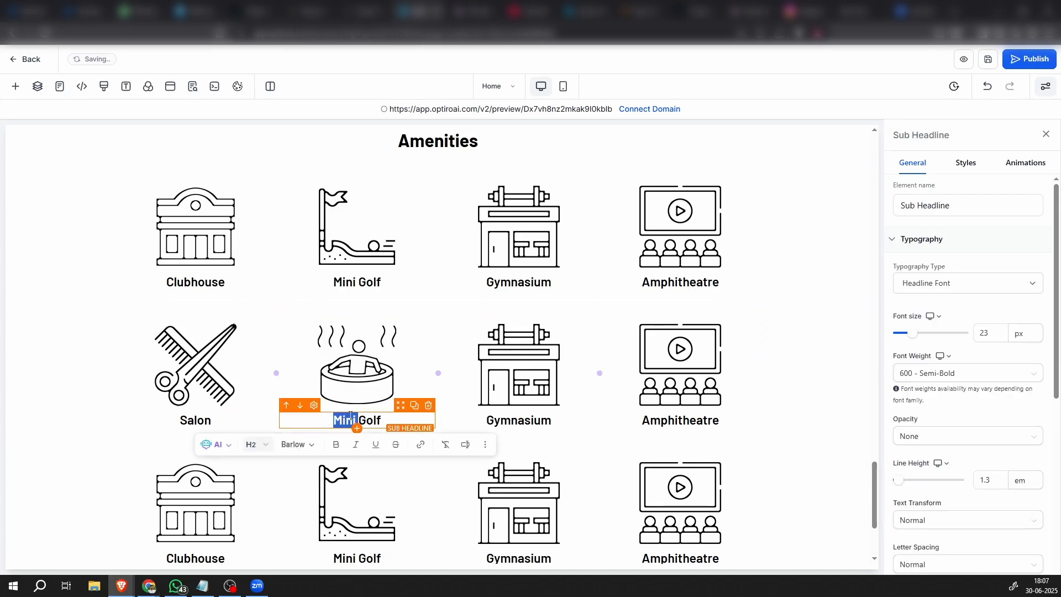
{"action": "triple_click", "coordinate": [350, 419]}
{"action": "type", "text": "Jacuzzi"}
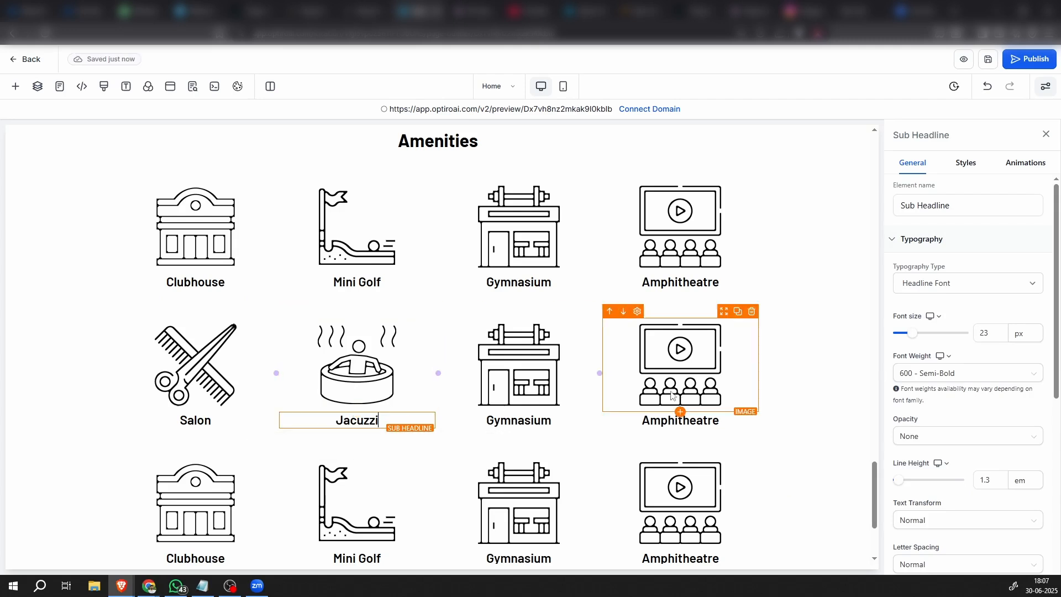
{"action": "left_click", "coordinate": [805, 431]}
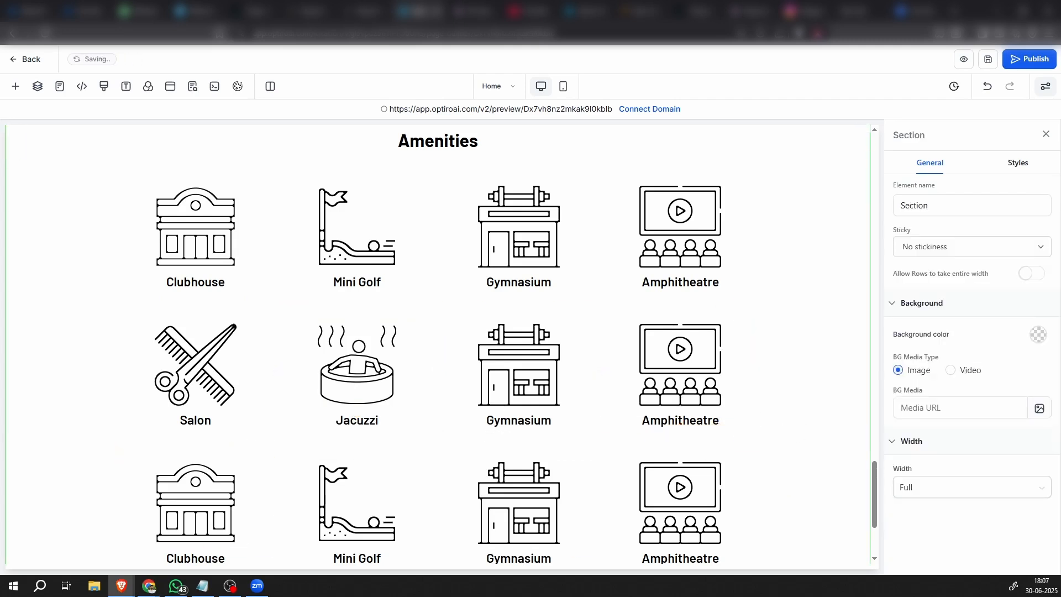
Change the gym picture in the second amenities row to imgi_12_Spa.png
{"action": "left_click", "coordinate": [544, 356]}
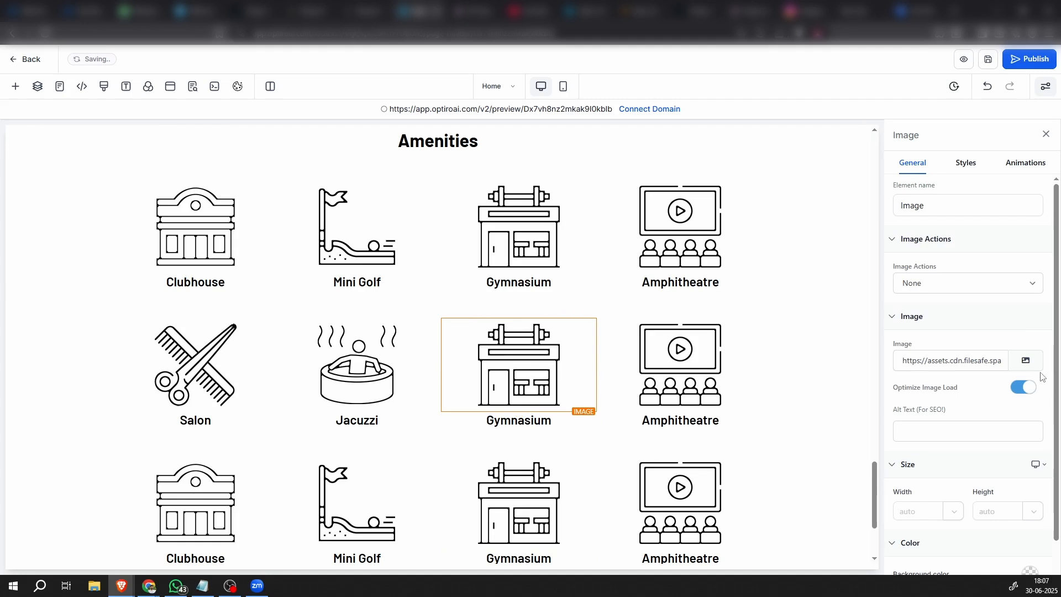
{"action": "left_click", "coordinate": [1025, 361]}
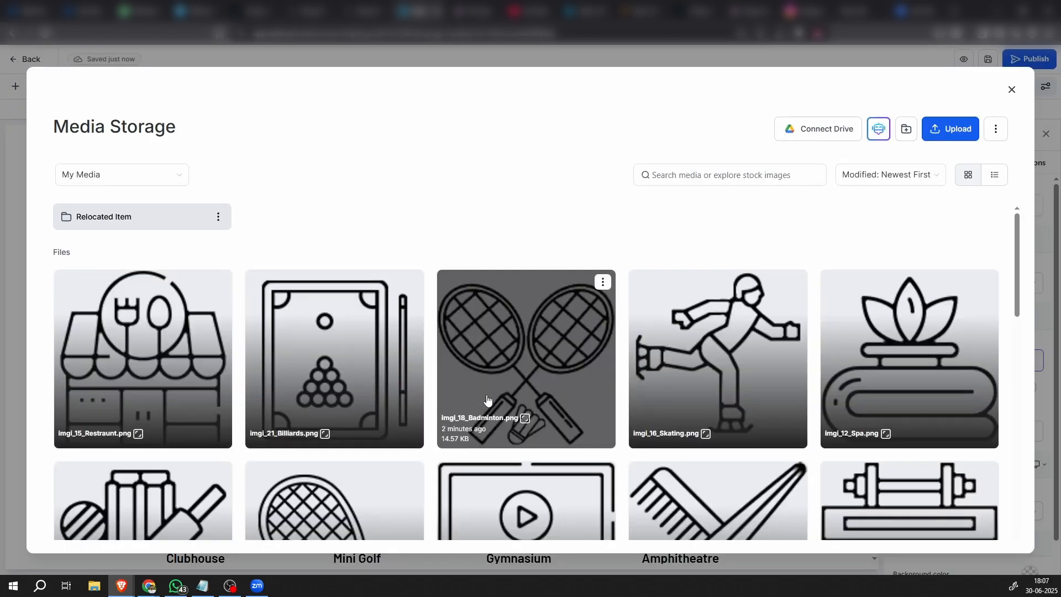
{"action": "scroll", "coordinate": [485, 402], "scroll_direction": "down", "scroll_amount": 2}
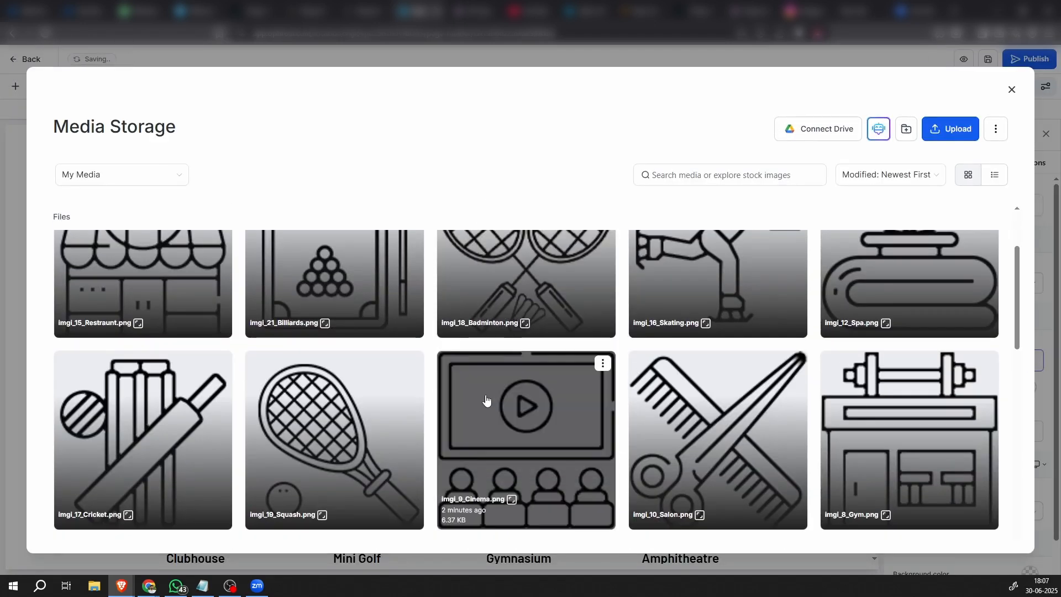
{"action": "scroll", "coordinate": [486, 399], "scroll_direction": "down", "scroll_amount": 6}
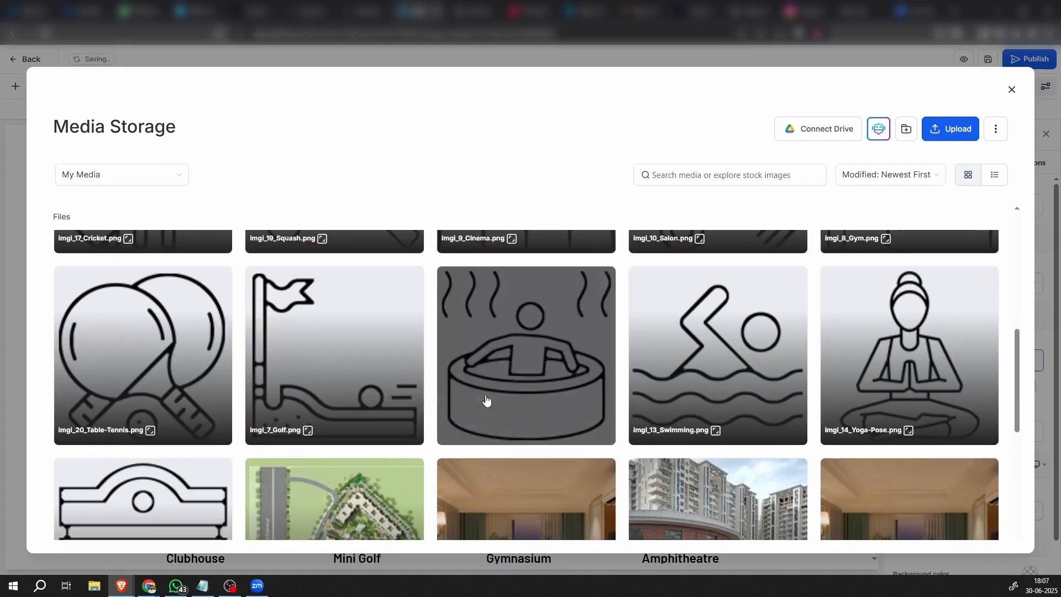
{"action": "scroll", "coordinate": [486, 399], "scroll_direction": "up", "scroll_amount": 8}
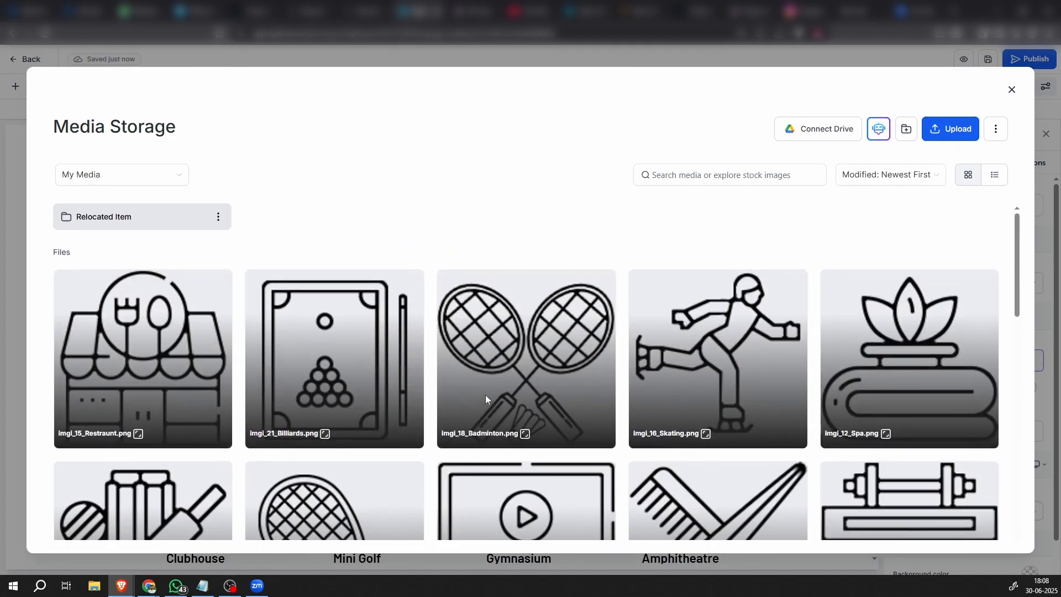
{"action": "left_click", "coordinate": [887, 350]}
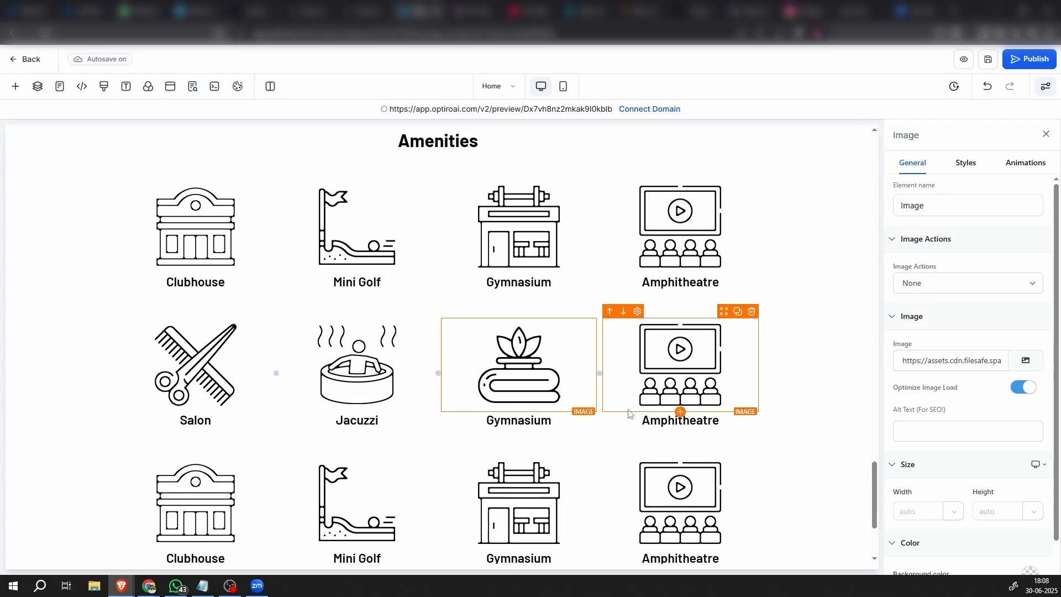
Replace the caption below the spa icon with the copied text "Steam & Sauna"
{"action": "scroll", "coordinate": [680, 387], "scroll_direction": "down", "scroll_amount": 2}
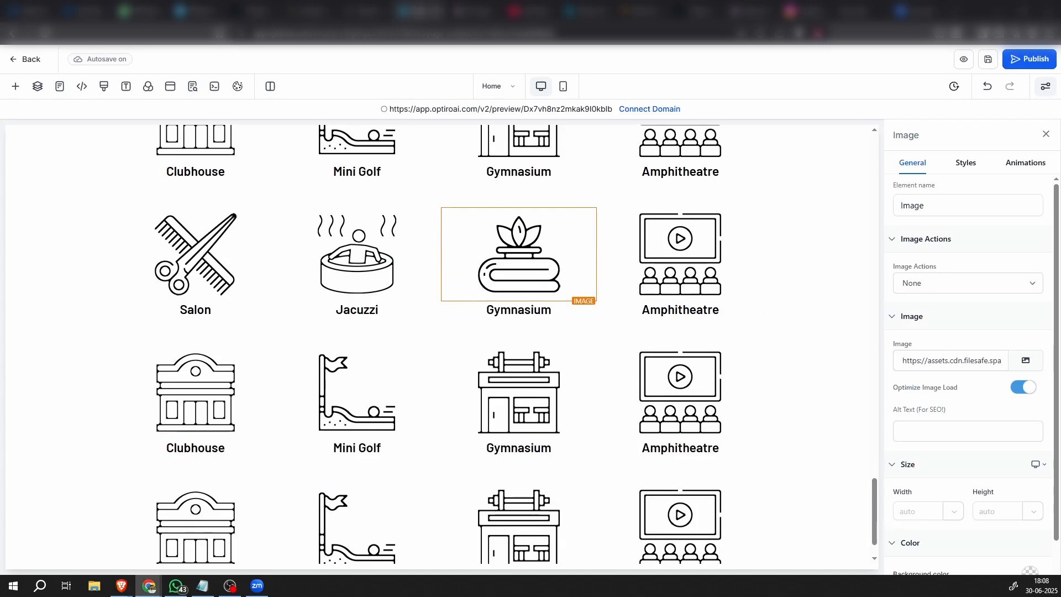
{"action": "double_click", "coordinate": [522, 310]}
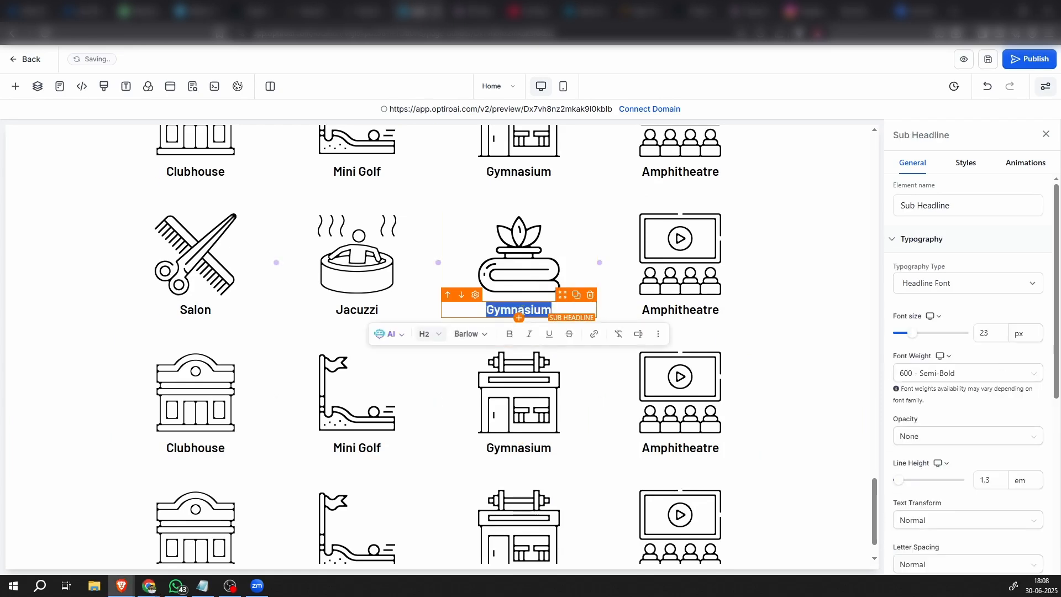
{"action": "type", "text": "Steam & Sauna"}
{"action": "left_click", "coordinate": [702, 310]}
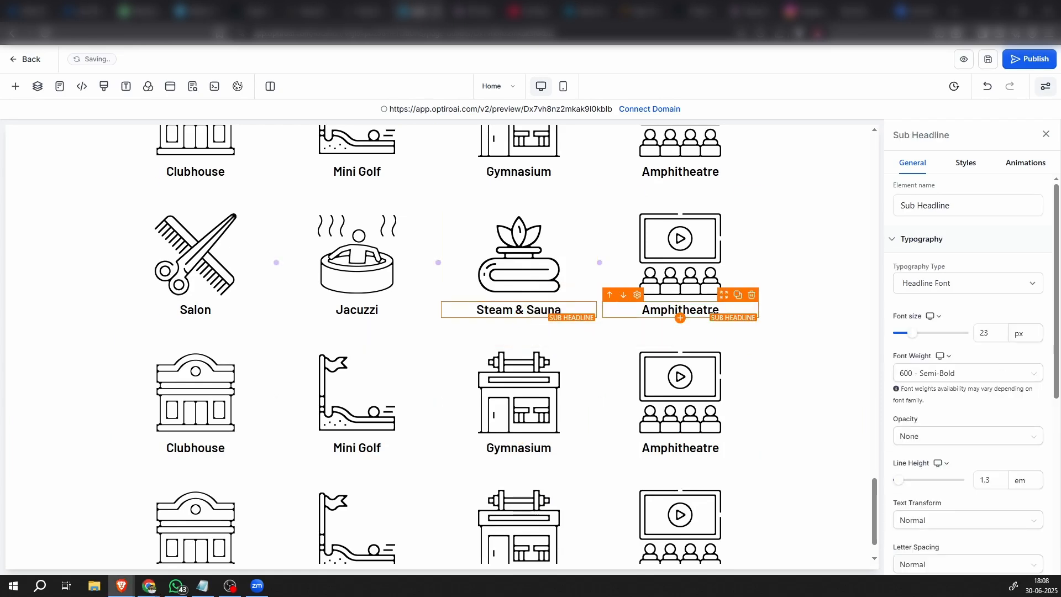
{"action": "left_click", "coordinate": [817, 321]}
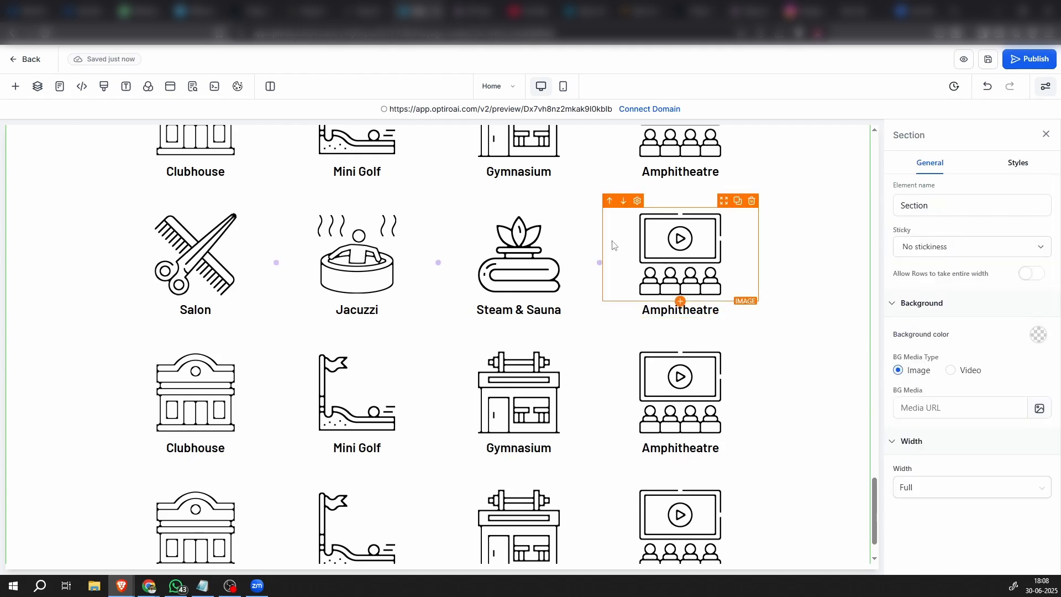
Change the cinema picture in the second row to imgi_13_Swimming.png and replace its caption with the copied text "Swimming Pool"
{"action": "left_click", "coordinate": [668, 245]}
{"action": "left_click", "coordinate": [1025, 361]}
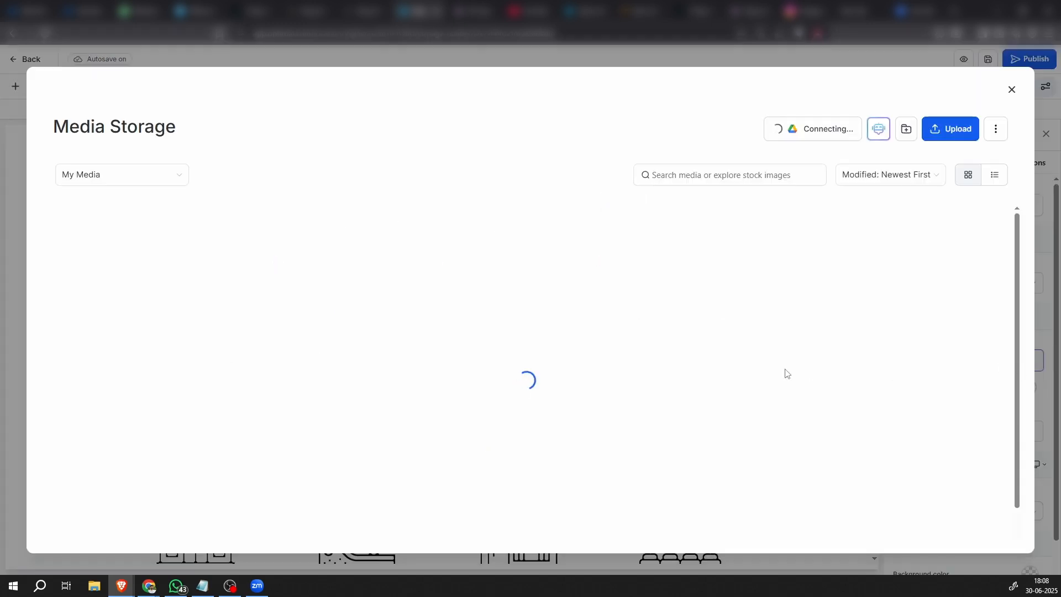
{"action": "scroll", "coordinate": [779, 387], "scroll_direction": "down", "scroll_amount": 6}
{"action": "double_click", "coordinate": [732, 382]}
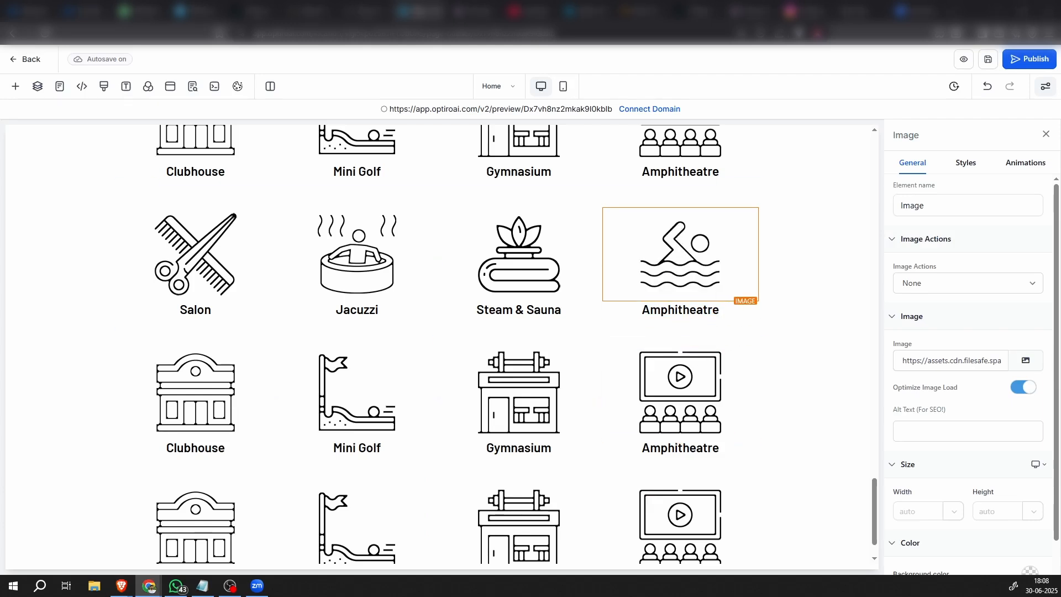
{"action": "double_click", "coordinate": [662, 310]}
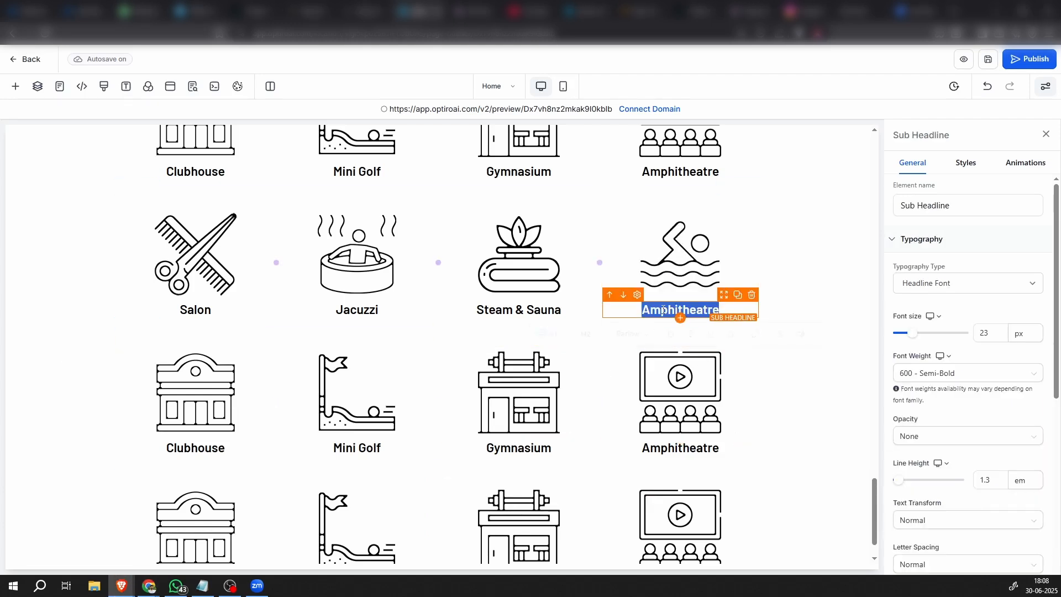
{"action": "type", "text": "Swimming Pool"}
{"action": "left_click", "coordinate": [789, 381]}
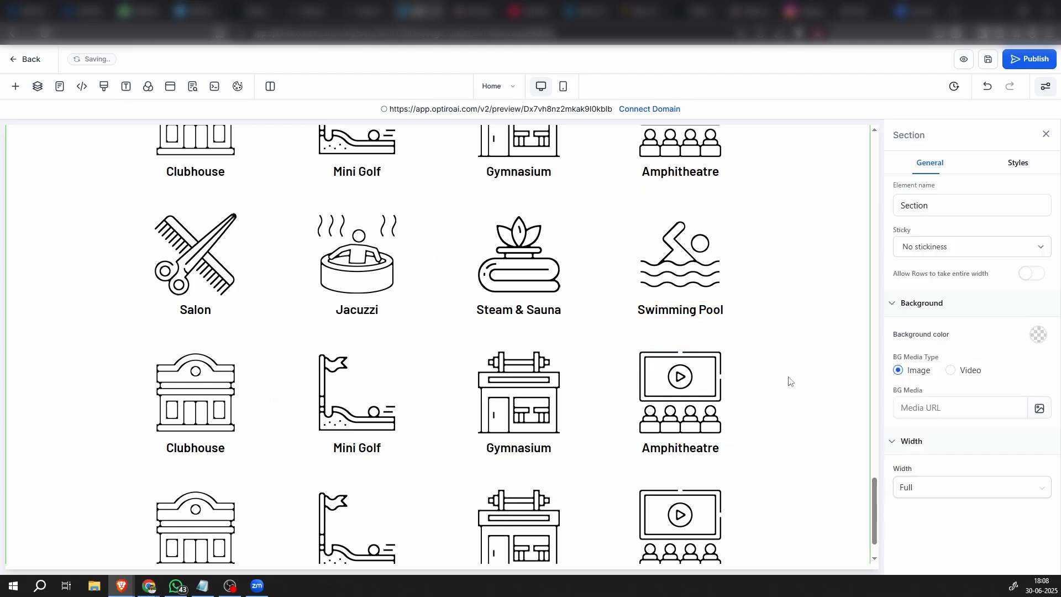
Change the clubhouse picture in the third amenities row to the meditating yoga figure and replace its caption with "Yoga Room"
{"action": "scroll", "coordinate": [774, 398], "scroll_direction": "down", "scroll_amount": 1}
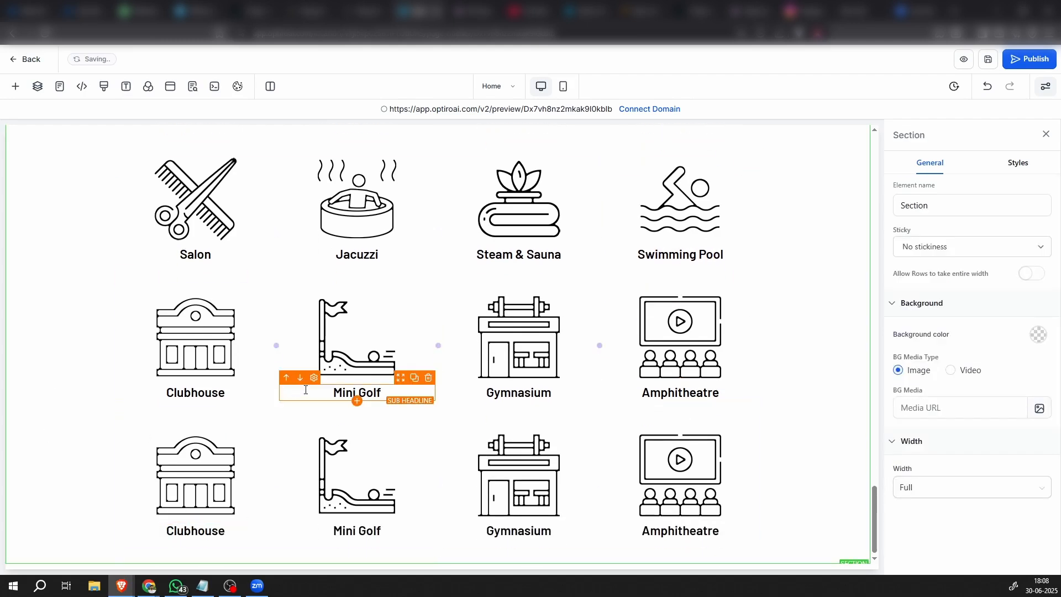
{"action": "left_click", "coordinate": [207, 360]}
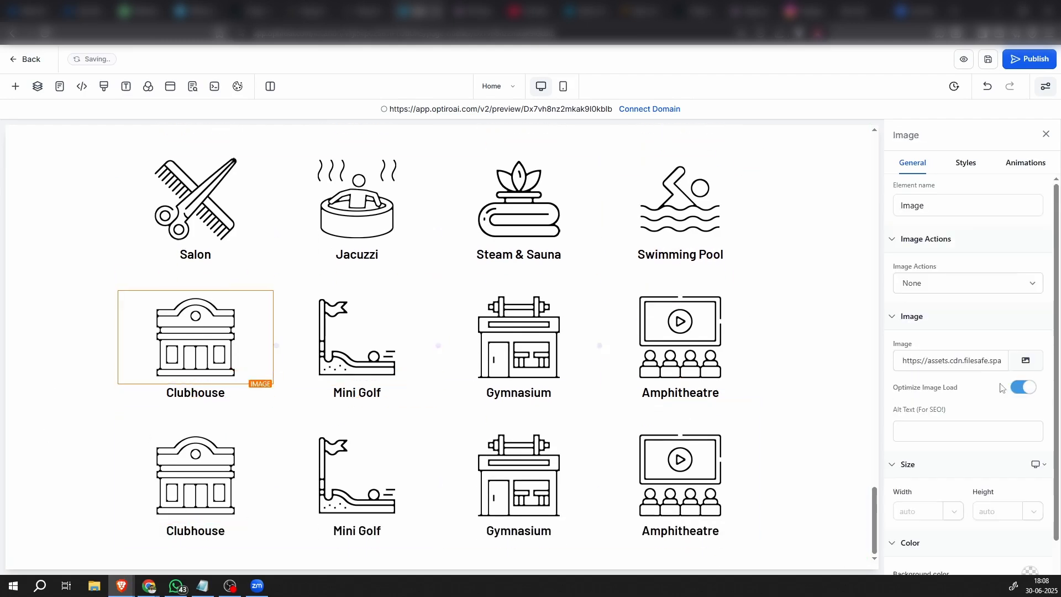
{"action": "left_click", "coordinate": [1027, 362]}
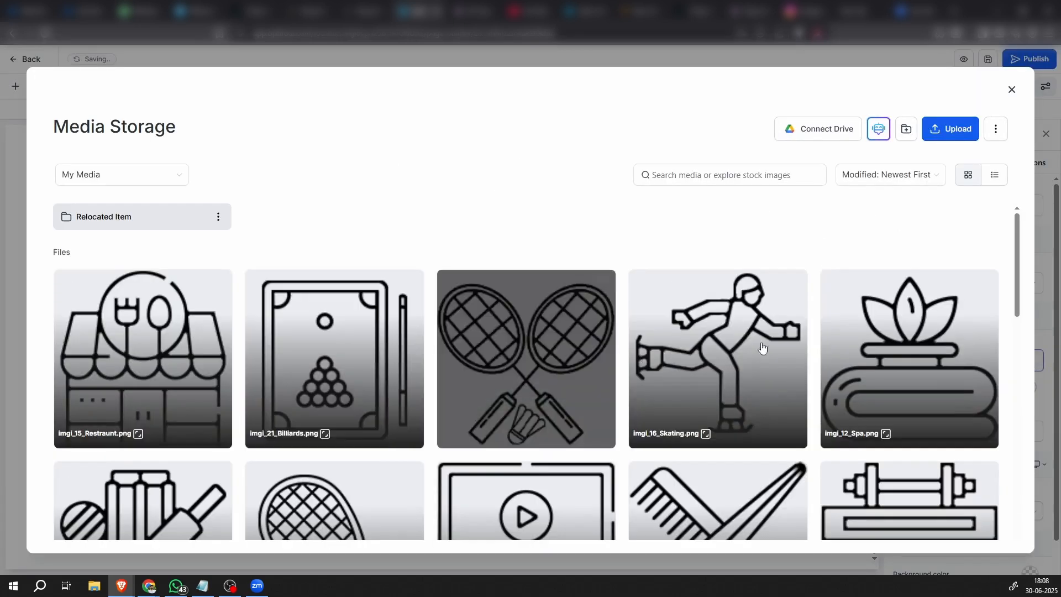
{"action": "scroll", "coordinate": [739, 386], "scroll_direction": "down", "scroll_amount": 6}
{"action": "left_click", "coordinate": [902, 404]}
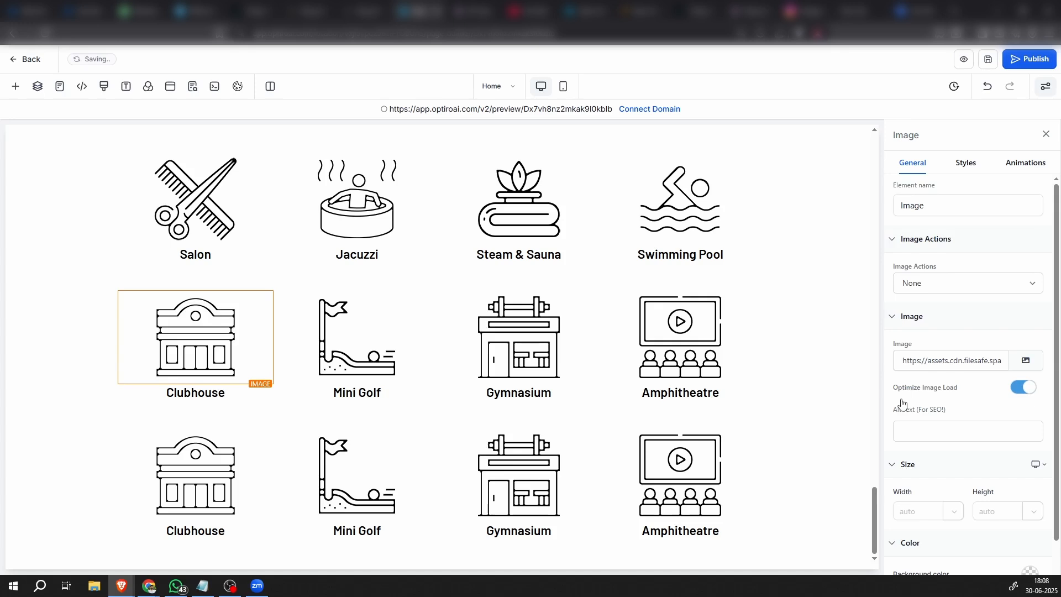
{"action": "key", "text": "alt+Tab"}
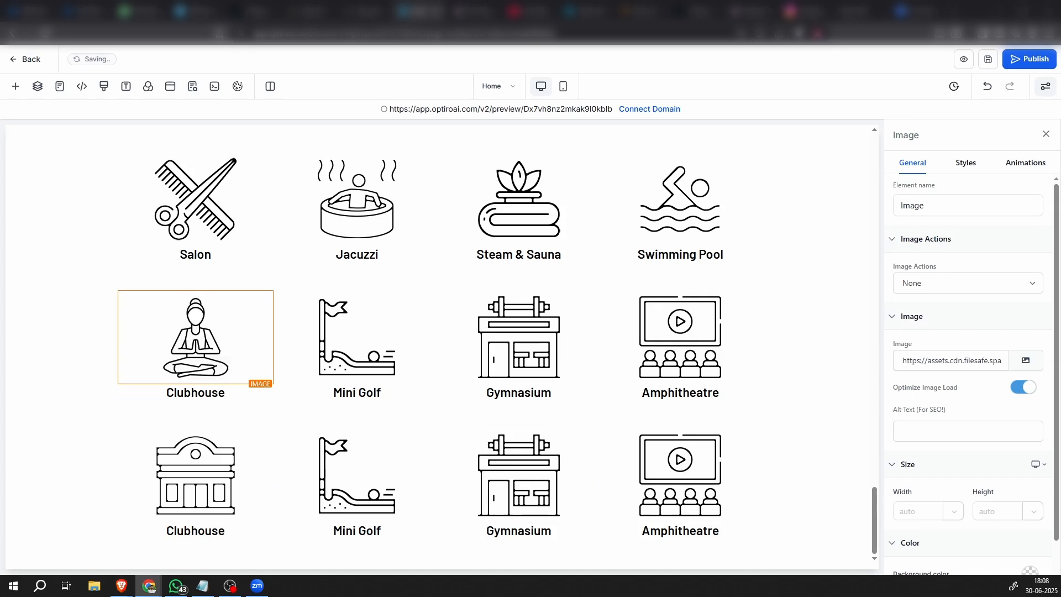
{"action": "double_click", "coordinate": [188, 393]}
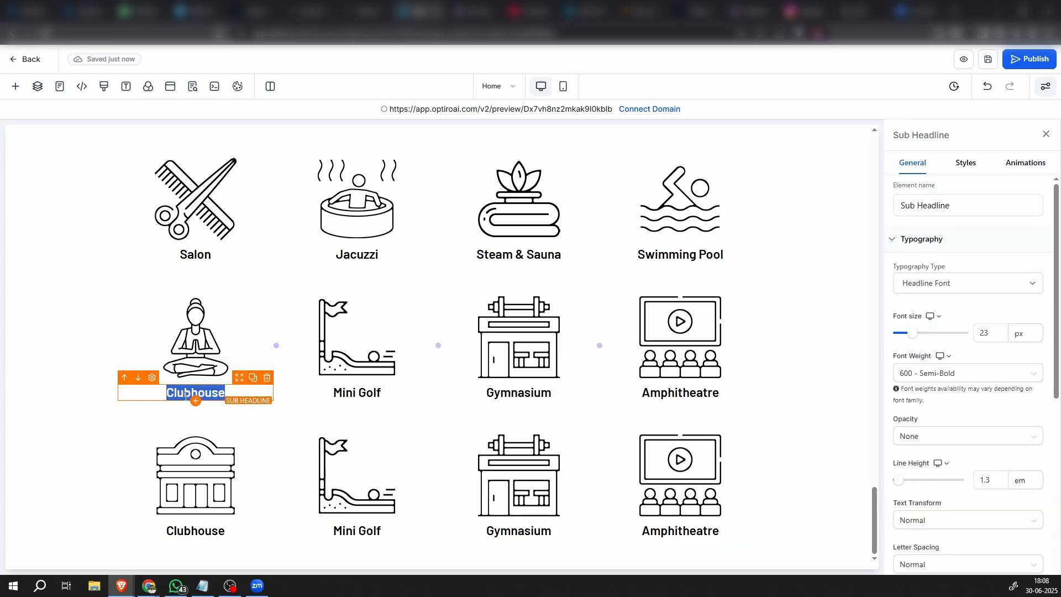
{"action": "type", "text": "Yoga Room"}
Change the mini golf picture in the third amenities row to imgi_15_Restraunt.png
{"action": "left_click", "coordinate": [357, 369]}
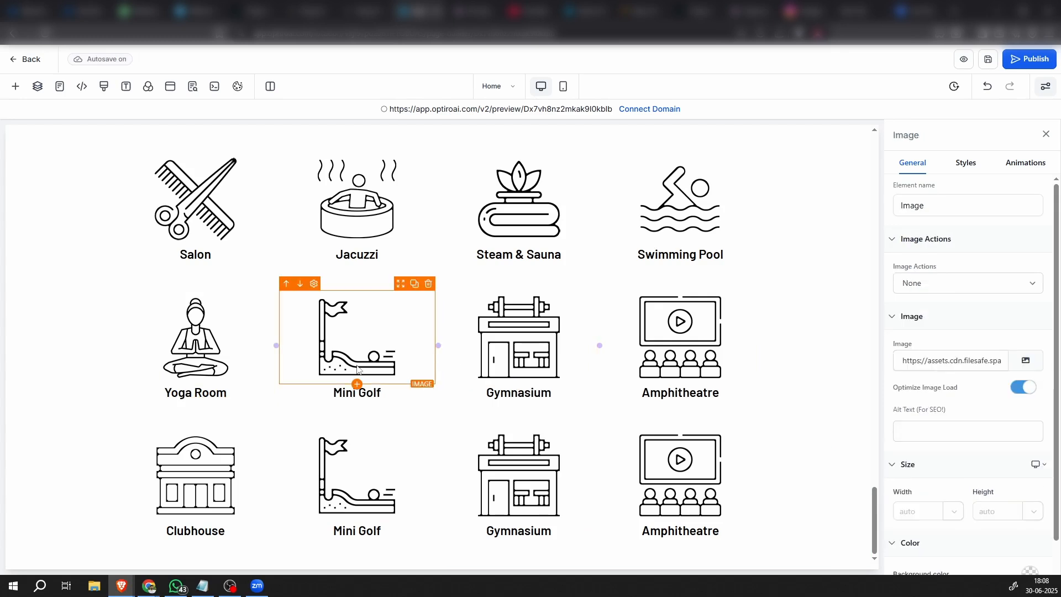
{"action": "left_click", "coordinate": [1025, 360]}
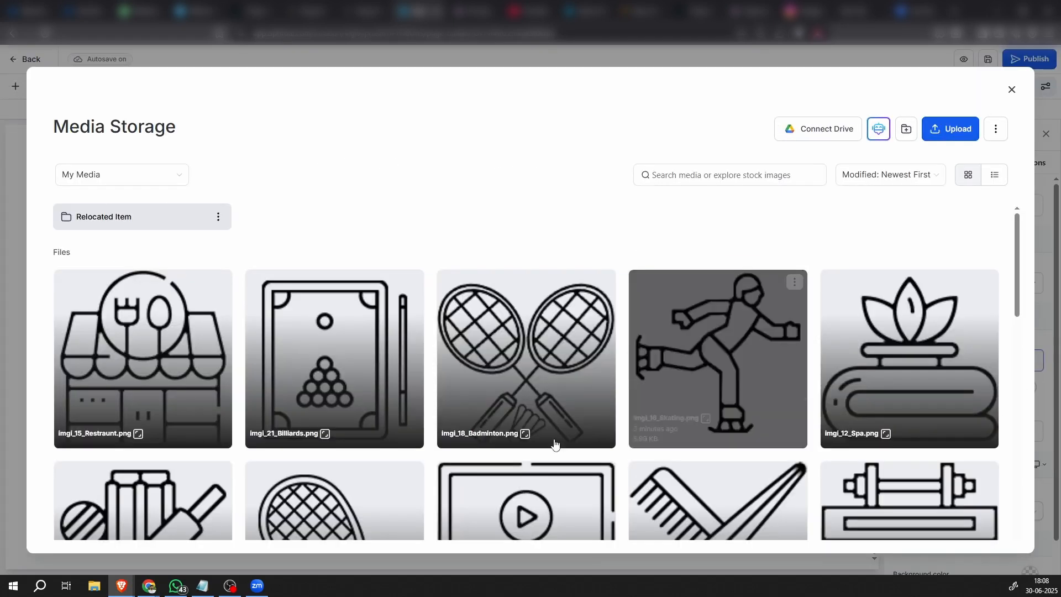
{"action": "scroll", "coordinate": [206, 307], "scroll_direction": "down", "scroll_amount": 3}
{"action": "scroll", "coordinate": [217, 356], "scroll_direction": "up", "scroll_amount": 3}
{"action": "left_click", "coordinate": [143, 314]}
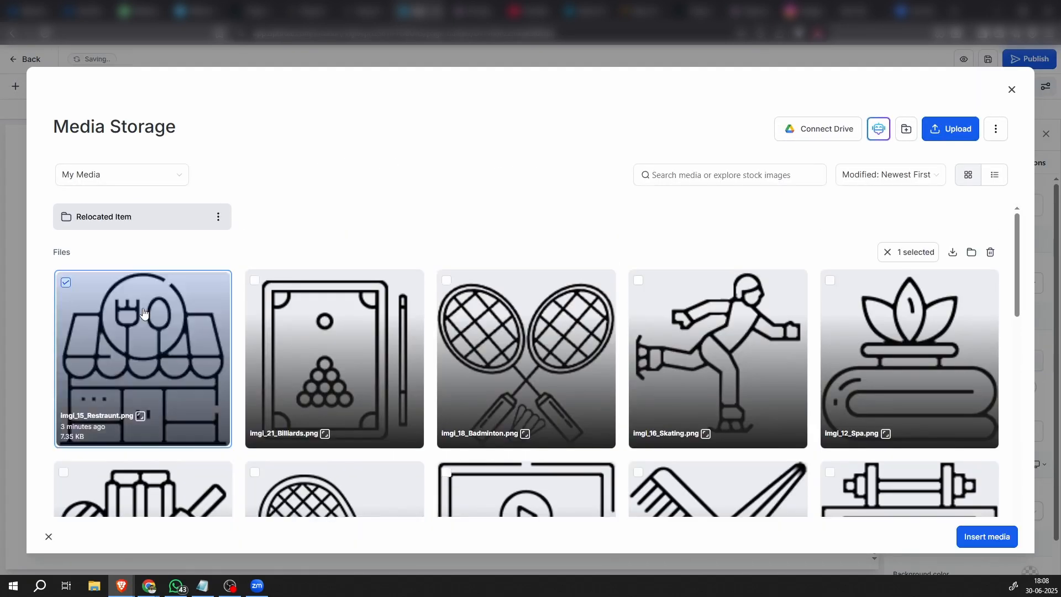
{"action": "double_click", "coordinate": [142, 313]}
Replace the caption below the restaurant icon with the copied text "Restaurant-Cafe"
{"action": "key", "text": "alt+Tab"}
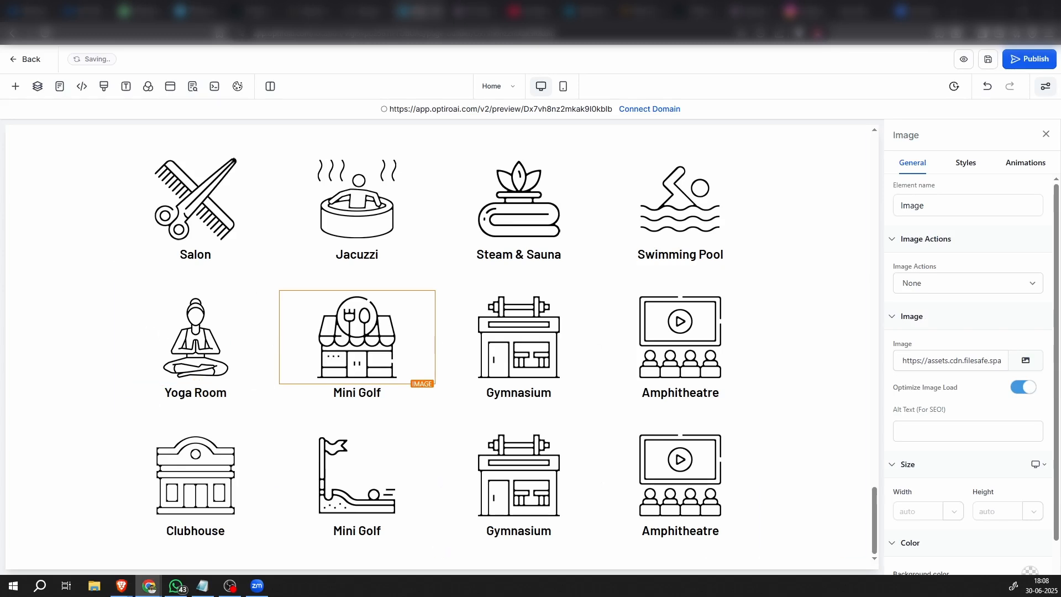
{"action": "left_click", "coordinate": [357, 395]}
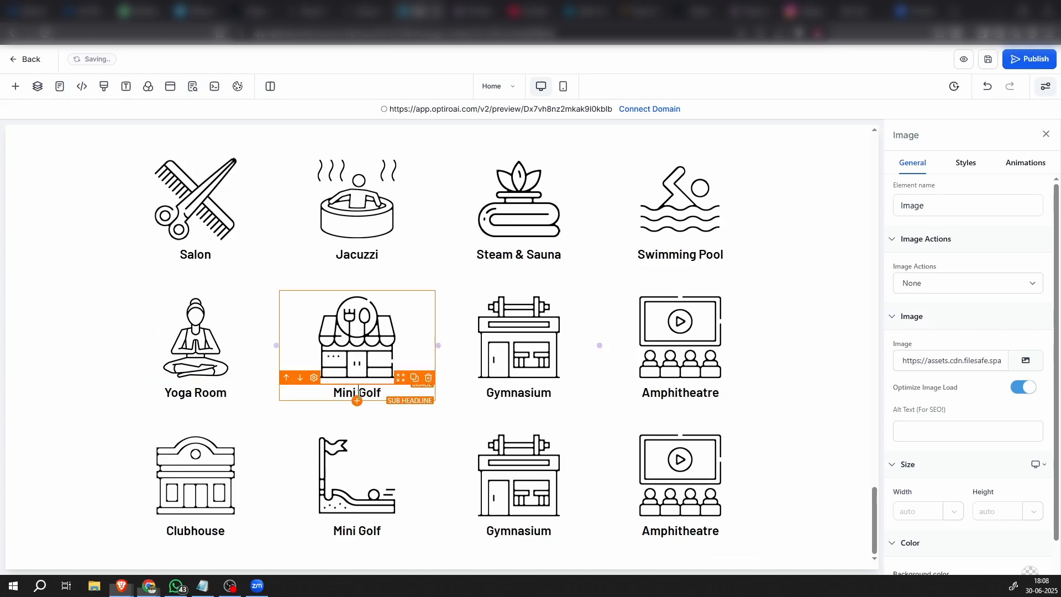
{"action": "double_click", "coordinate": [358, 393]}
{"action": "type", "text": "Restaurant-Cafe"}
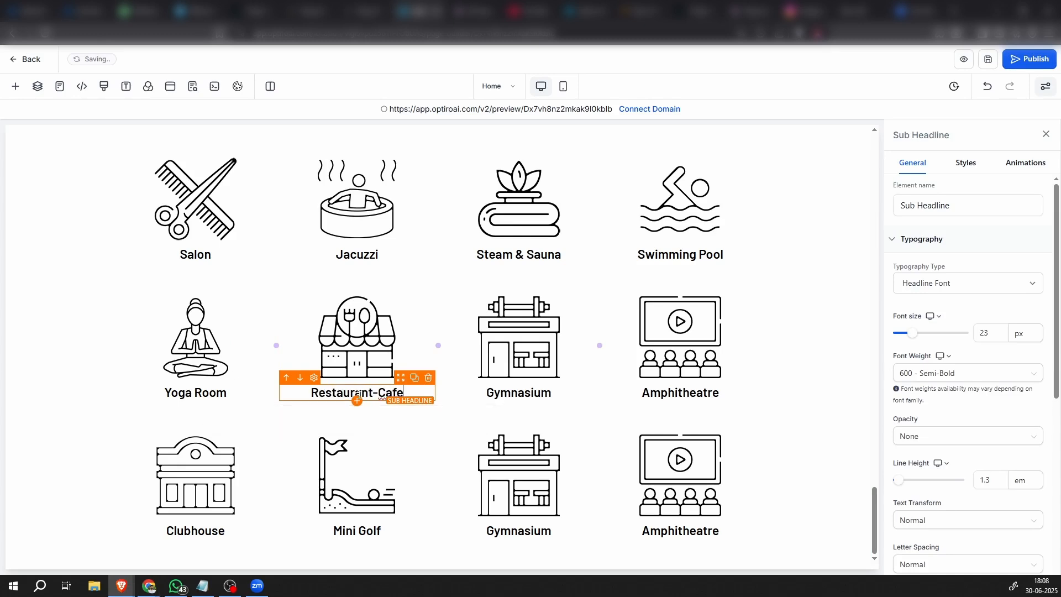
Change the gym picture in the third row to imgi_16_Skating.png and replace its caption with the copied text "Skating Rink"
{"action": "left_click", "coordinate": [527, 338]}
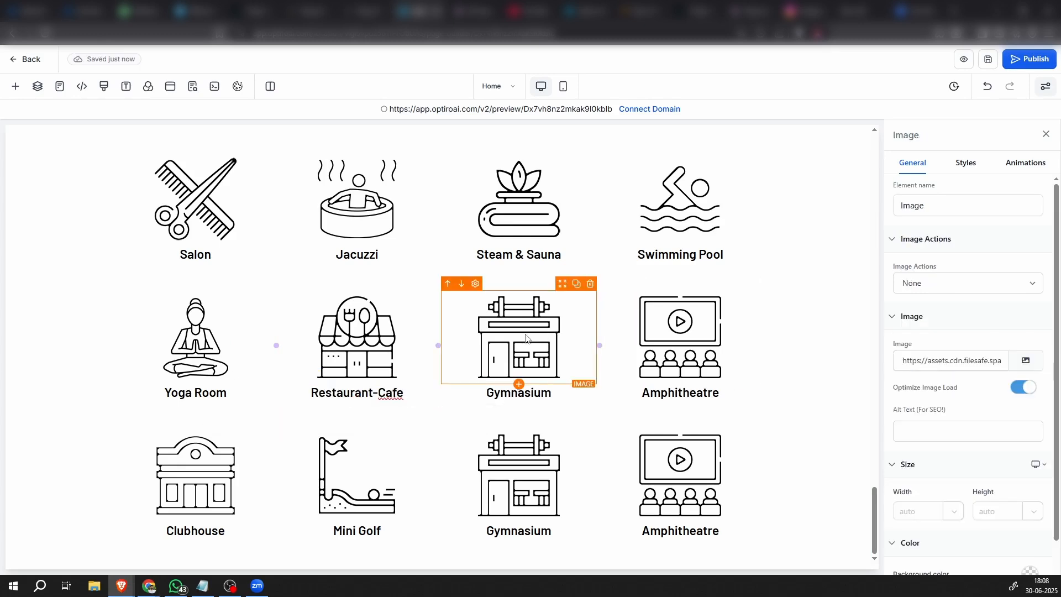
{"action": "left_click", "coordinate": [1026, 362]}
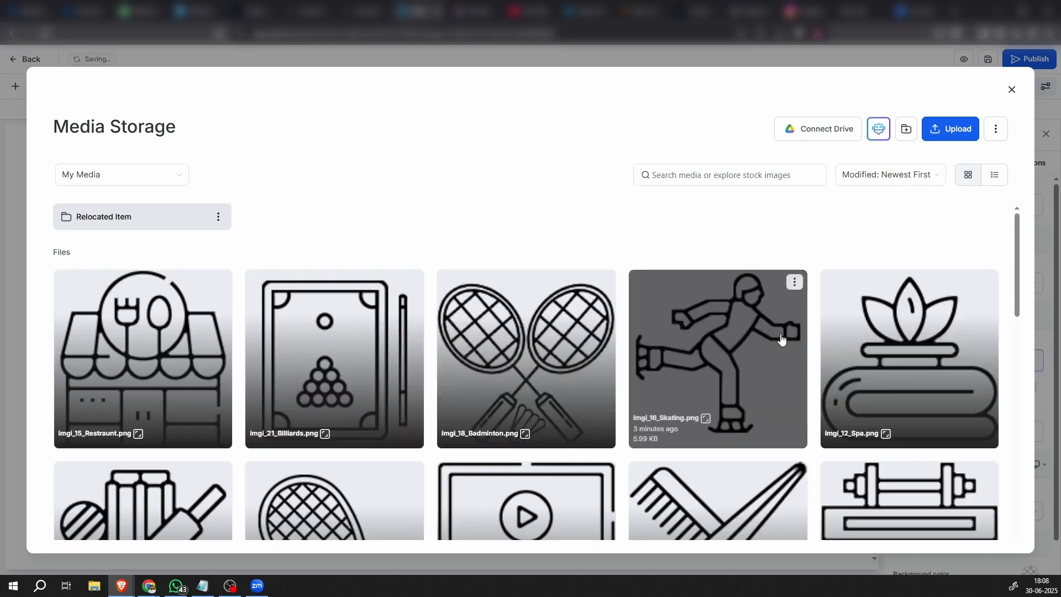
{"action": "left_click", "coordinate": [784, 333]}
{"action": "key", "text": "alt+Tab"}
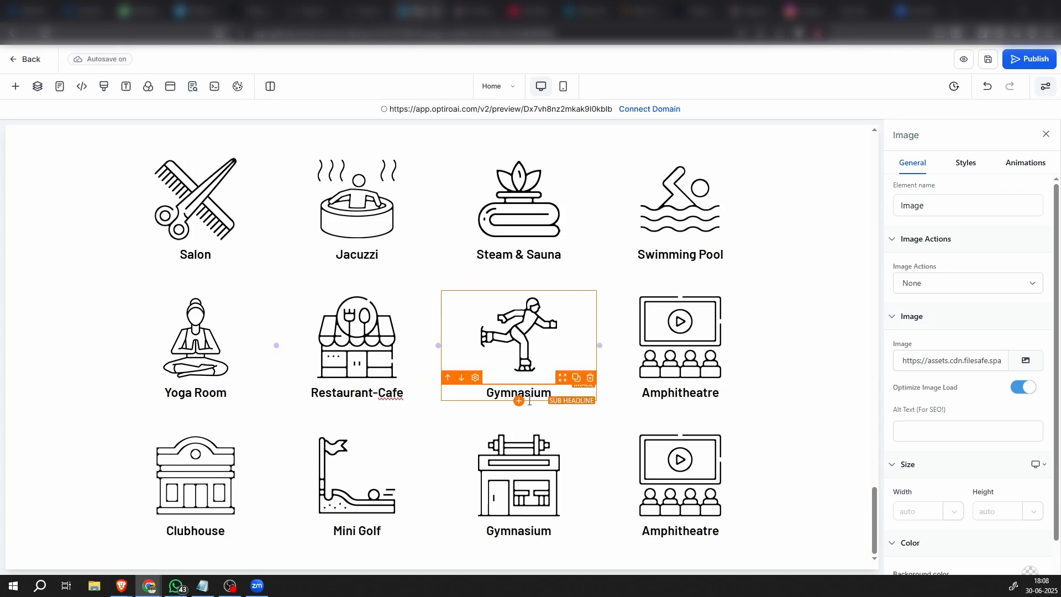
{"action": "left_click", "coordinate": [522, 399]}
{"action": "double_click", "coordinate": [537, 394]}
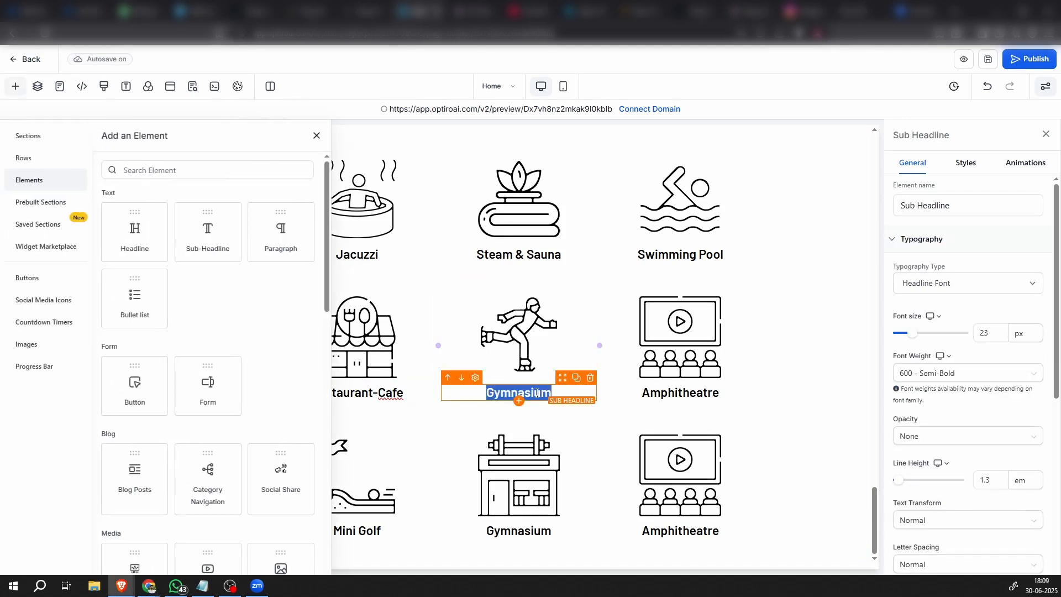
{"action": "type", "text": "Skating Rink"}
{"action": "left_click", "coordinate": [316, 136]}
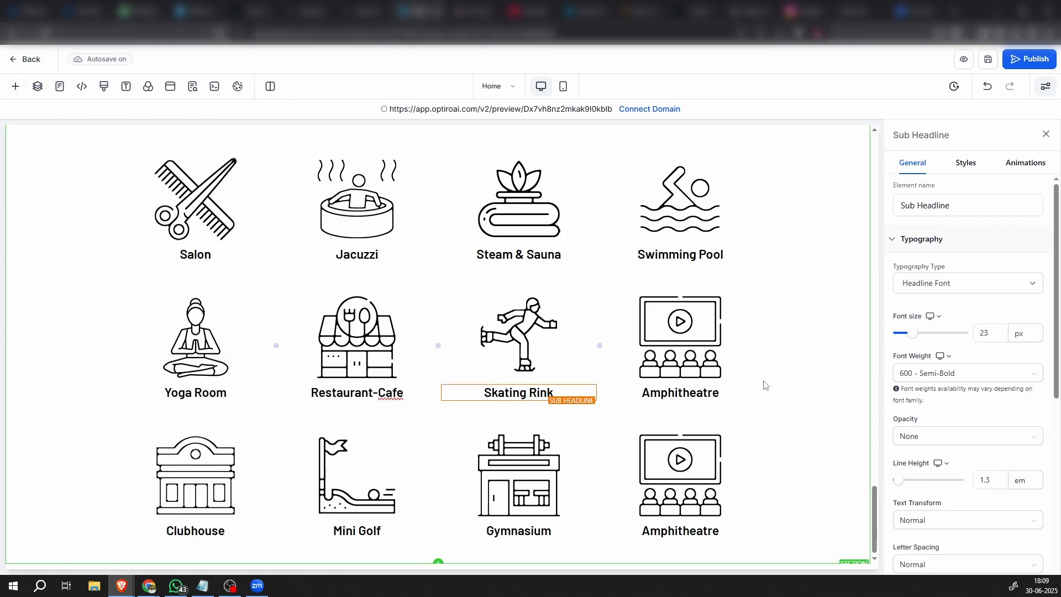
{"action": "left_click", "coordinate": [765, 383]}
Change the cinema picture in the third row to imgi_17_Cricket.png and replace its caption with "Box Cricket"
{"action": "left_click", "coordinate": [684, 339]}
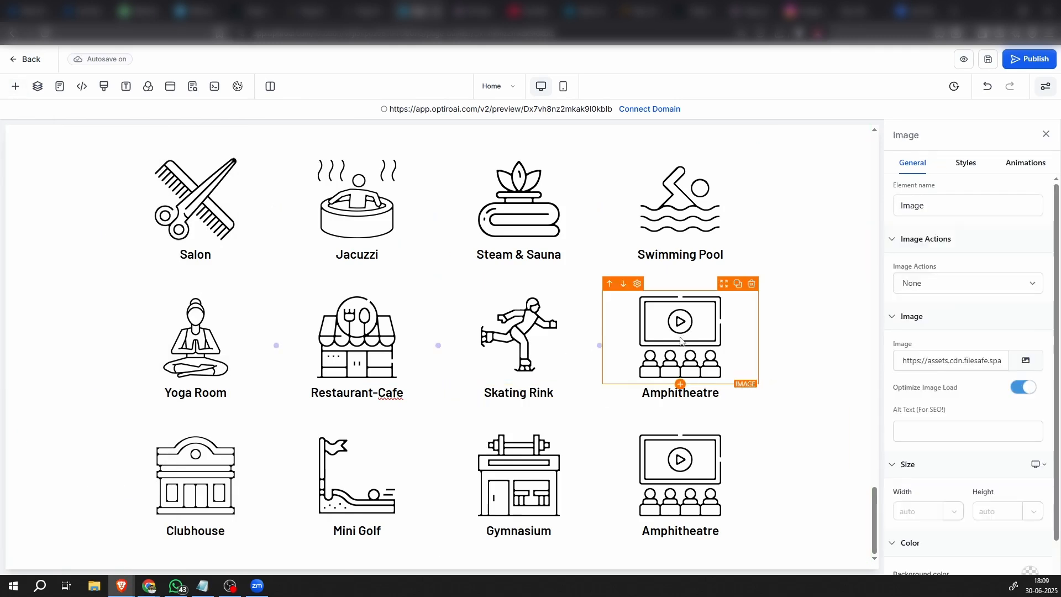
{"action": "left_click", "coordinate": [1025, 361]}
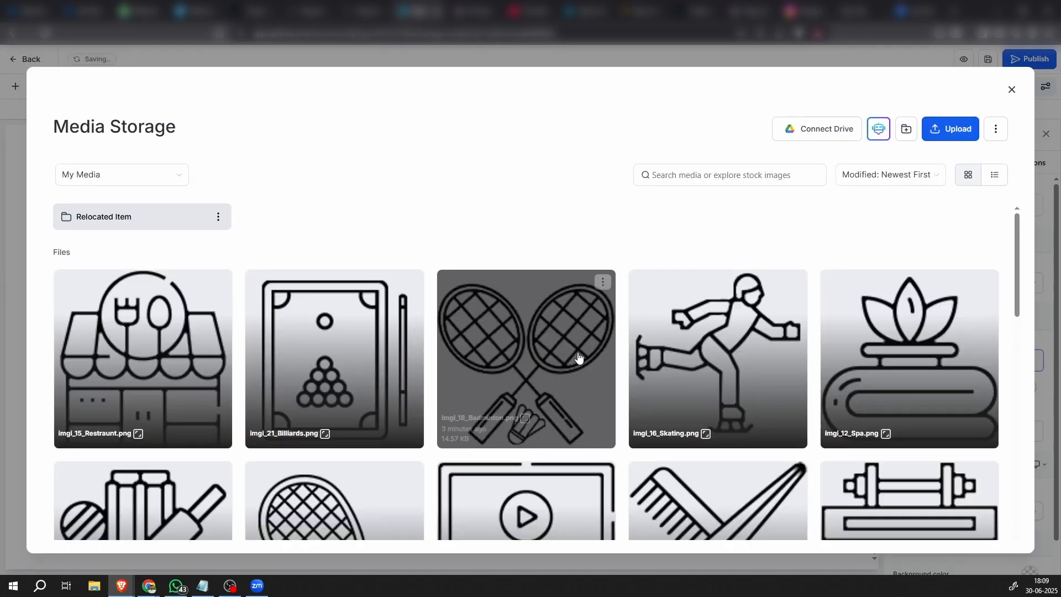
{"action": "scroll", "coordinate": [641, 423], "scroll_direction": "down", "scroll_amount": 4}
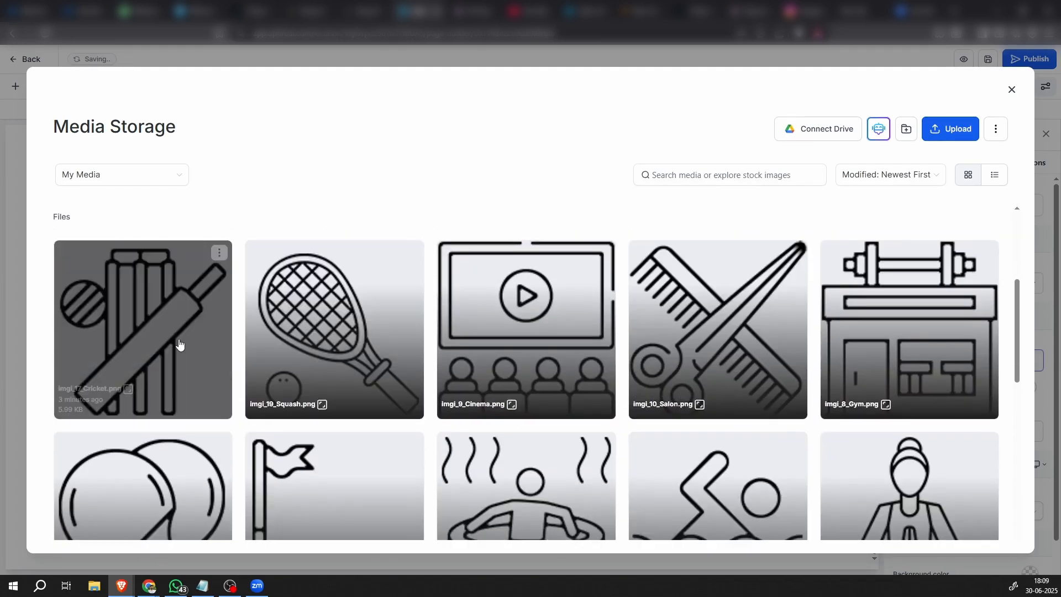
{"action": "left_click", "coordinate": [191, 347]}
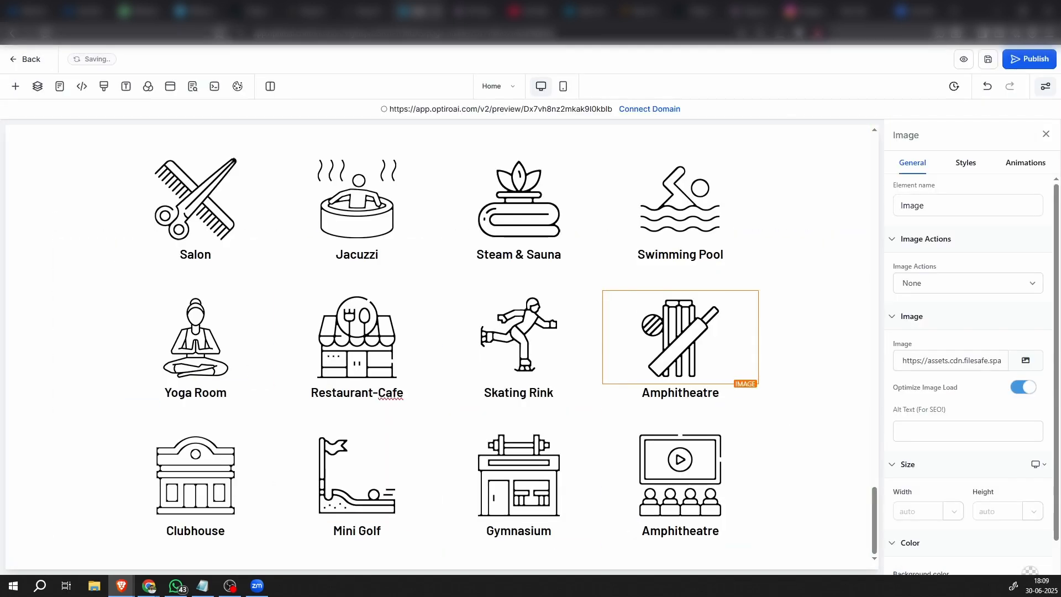
{"action": "double_click", "coordinate": [685, 393]}
{"action": "type", "text": "Box Cricket"}
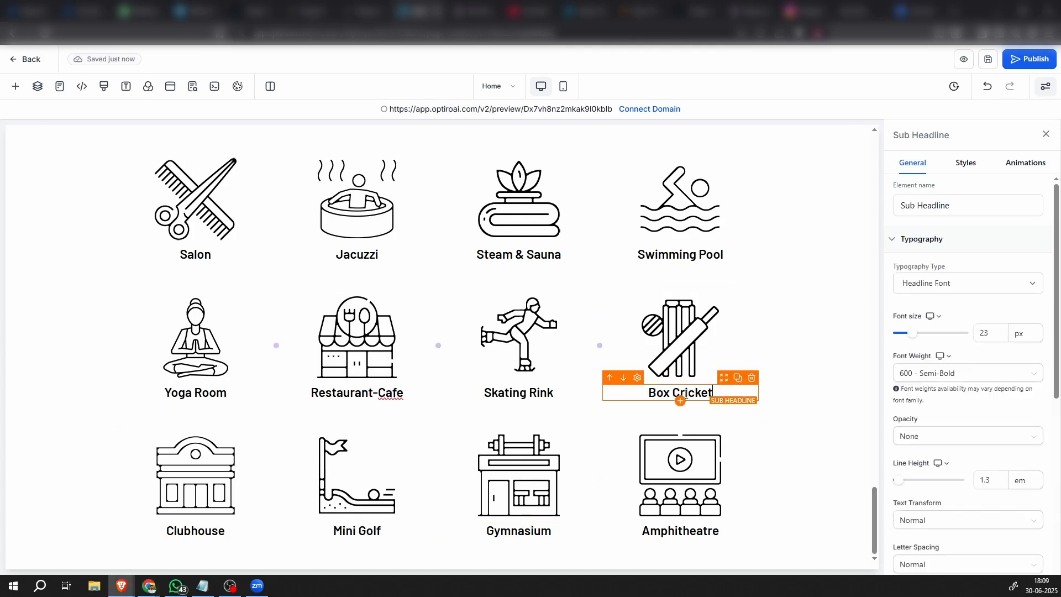
{"action": "left_click", "coordinate": [814, 404]}
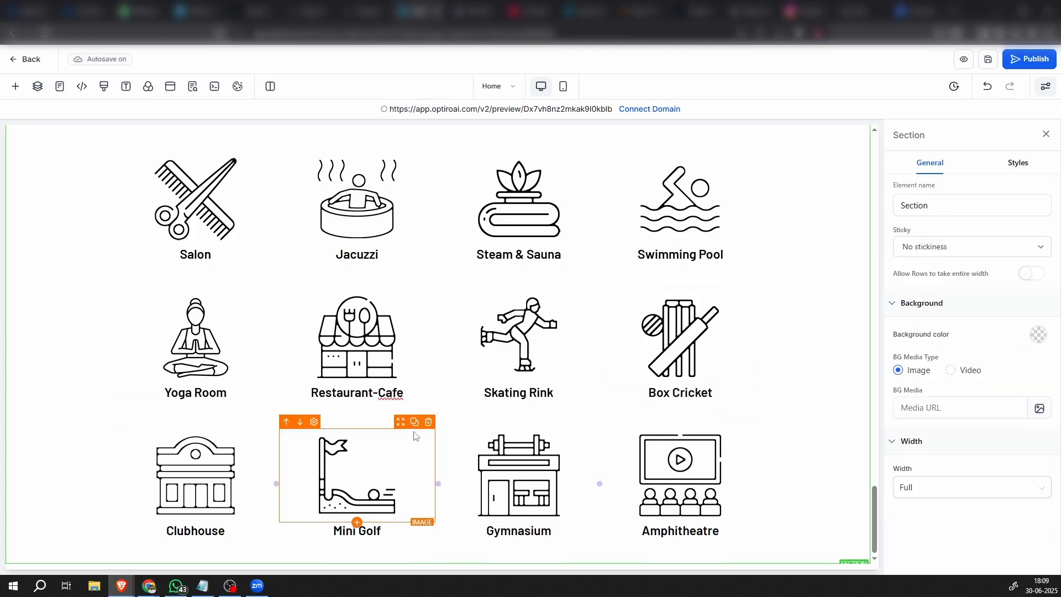
Change the clubhouse picture in the fourth row to imgi_18_Badminton.png and replace its caption with the copied text "Badminton"
{"action": "left_click", "coordinate": [216, 454]}
{"action": "left_click", "coordinate": [1026, 361]}
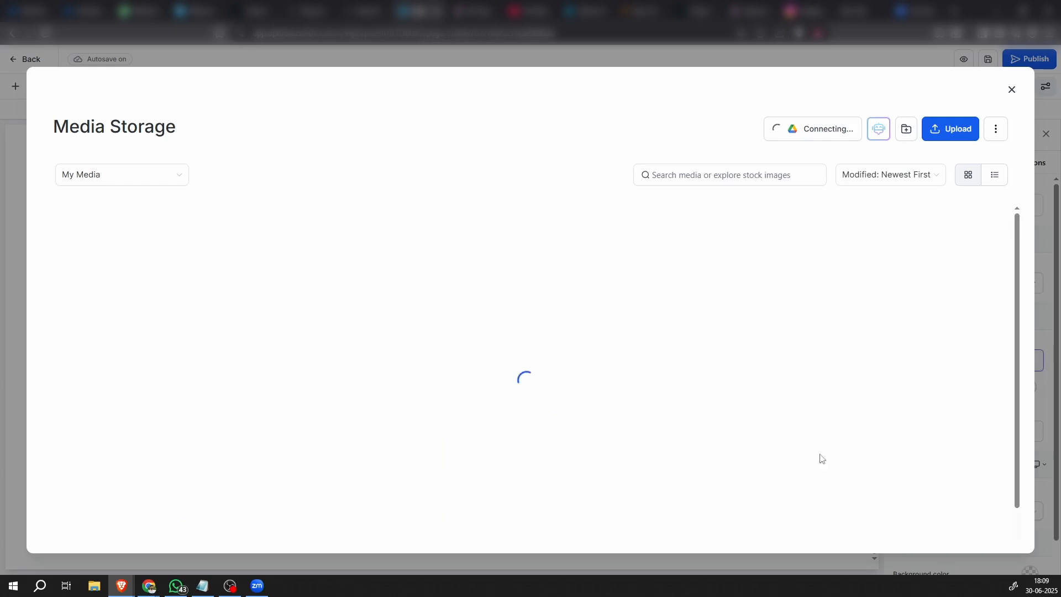
{"action": "left_click", "coordinate": [539, 354]}
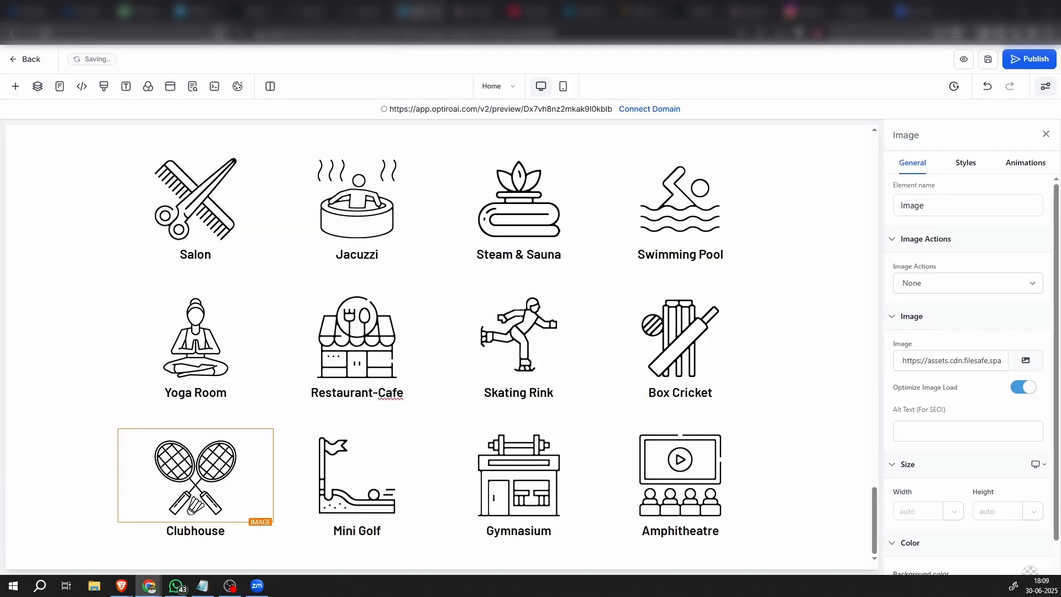
{"action": "double_click", "coordinate": [207, 529]}
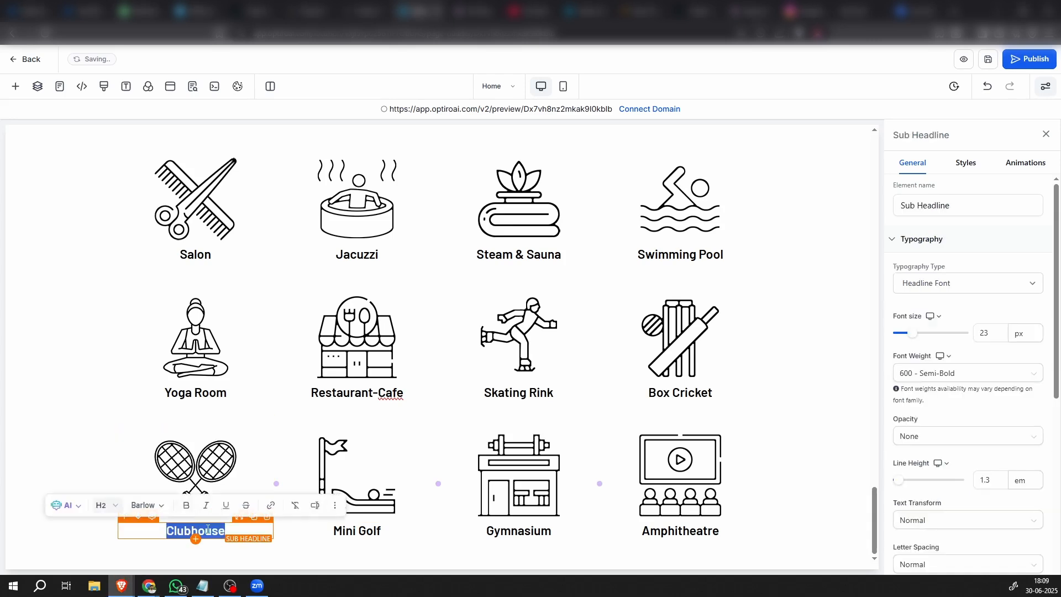
{"action": "type", "text": "Badminton"}
Change the mini golf picture in the fourth amenities row to imgi_19_Squash.png
{"action": "left_click", "coordinate": [423, 493]}
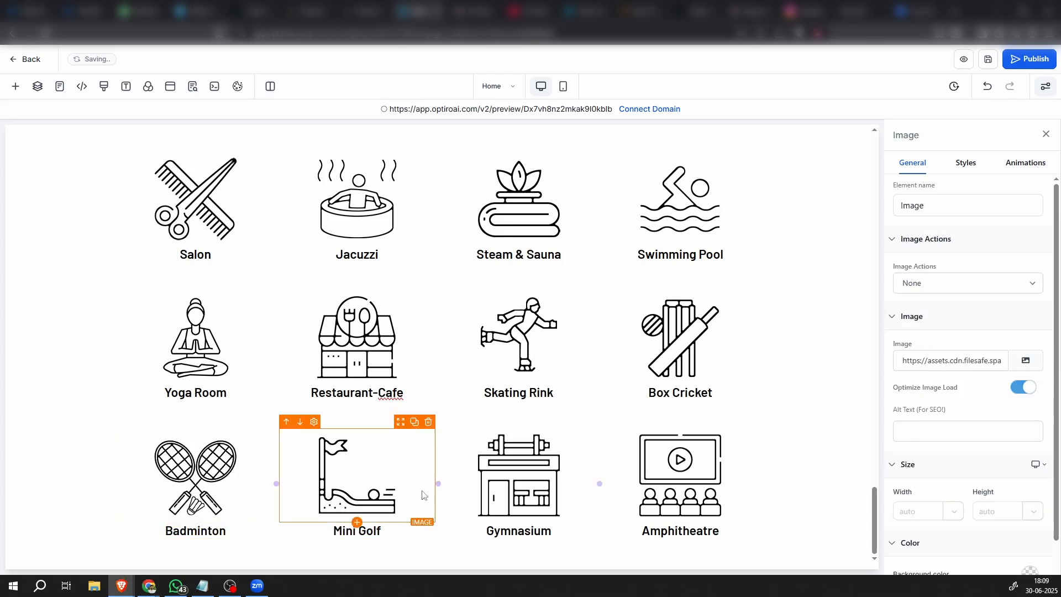
{"action": "left_click", "coordinate": [1027, 360]}
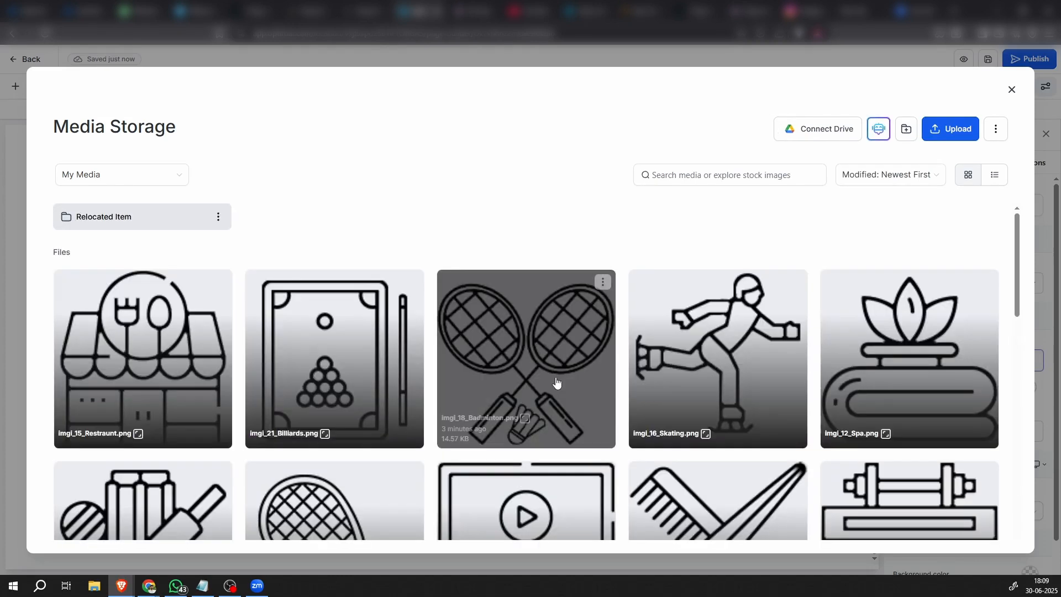
{"action": "scroll", "coordinate": [556, 381], "scroll_direction": "down", "scroll_amount": 3}
{"action": "scroll", "coordinate": [556, 382], "scroll_direction": "up", "scroll_amount": 2}
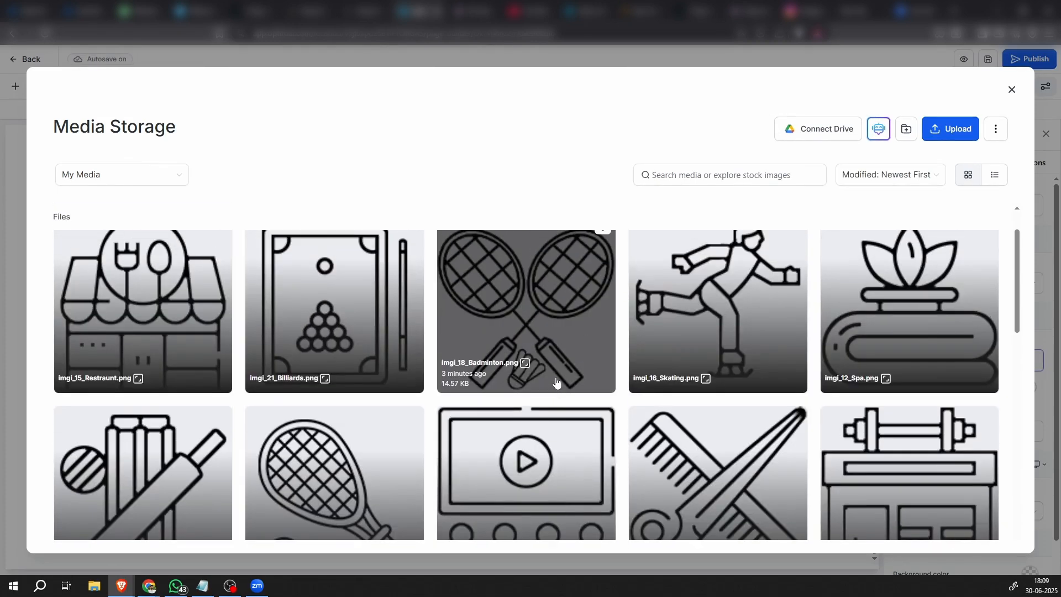
{"action": "scroll", "coordinate": [556, 381], "scroll_direction": "down", "scroll_amount": 3}
{"action": "left_click", "coordinate": [337, 346]}
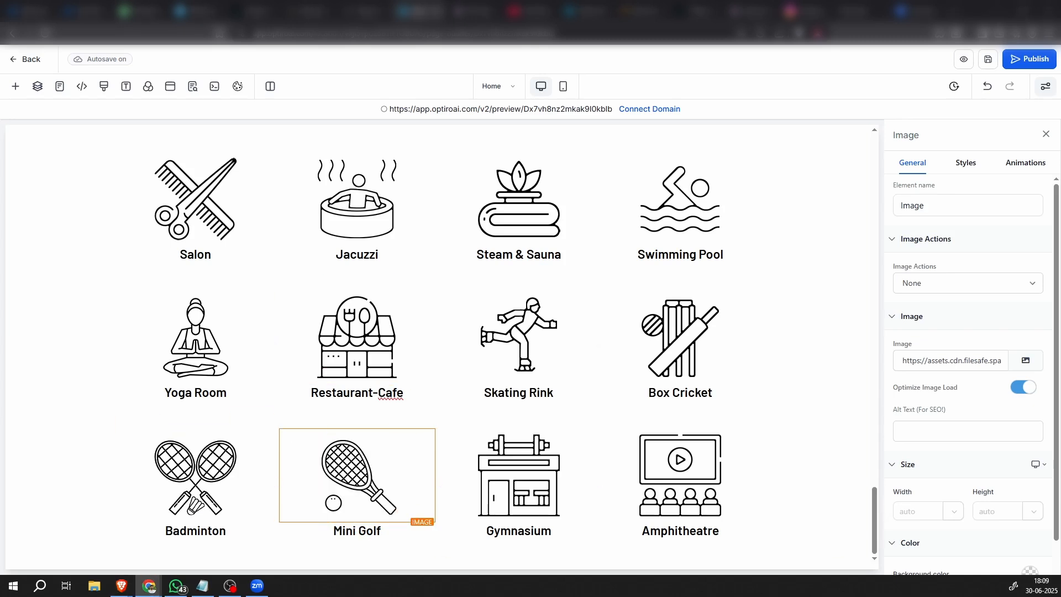
Replace the caption below the squash racket icon in the fourth row with "Squash"
{"action": "double_click", "coordinate": [366, 531]}
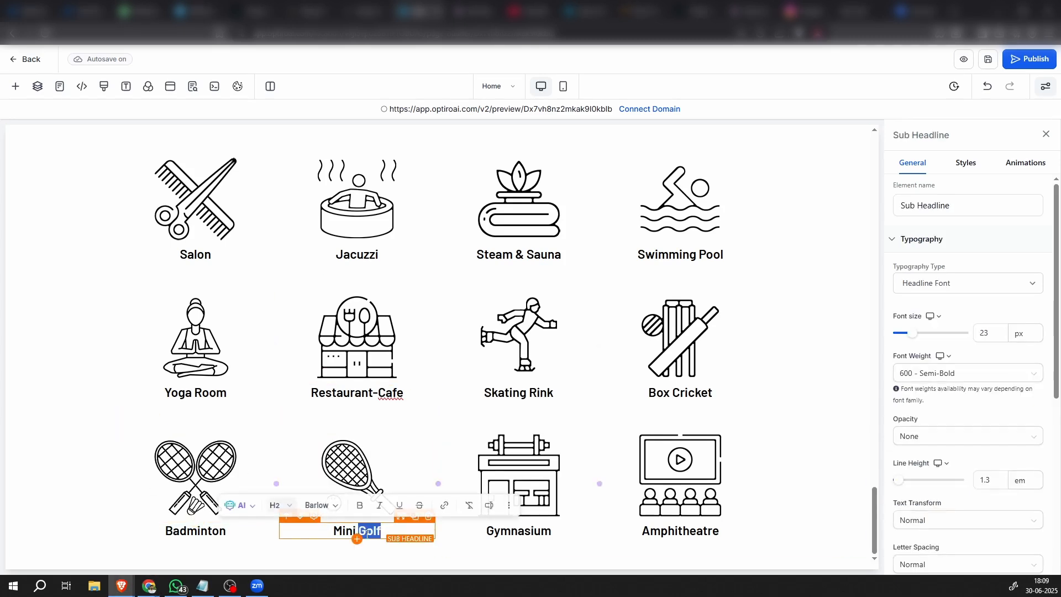
{"action": "triple_click", "coordinate": [366, 533]}
{"action": "type", "text": "Squash"}
Change the gym picture in the fourth amenities row to the table tennis bats picture from the media storage
{"action": "left_click", "coordinate": [541, 536]}
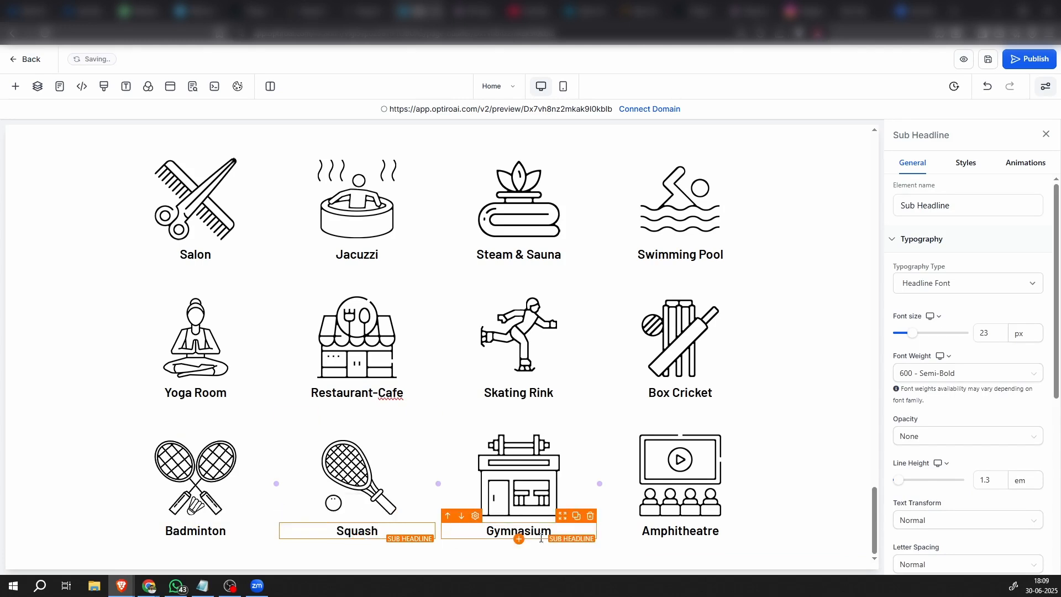
{"action": "left_click", "coordinate": [533, 468]}
{"action": "left_click", "coordinate": [1035, 364]}
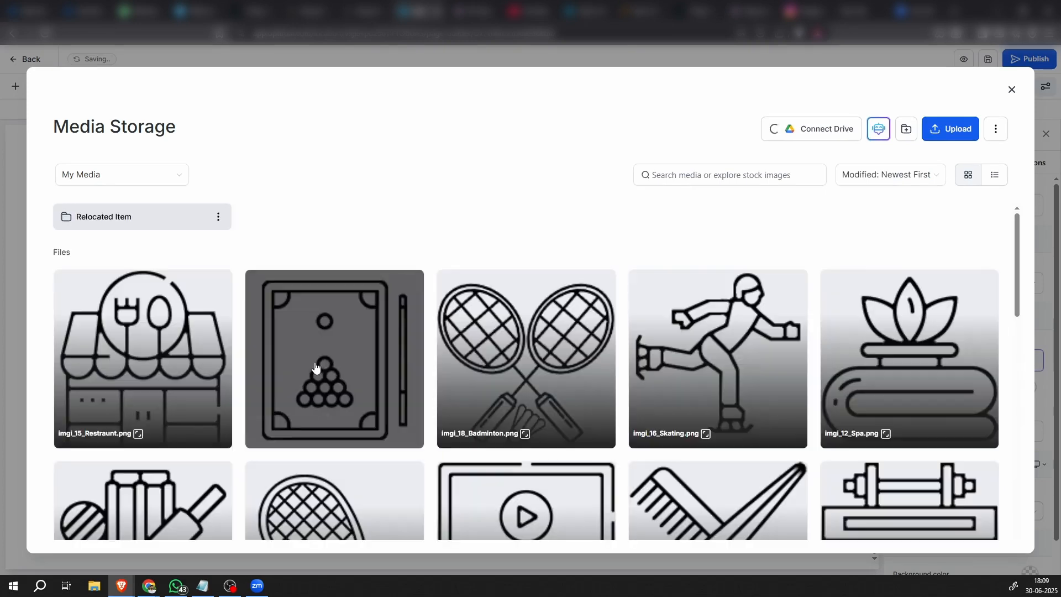
{"action": "scroll", "coordinate": [534, 324], "scroll_direction": "down", "scroll_amount": 5}
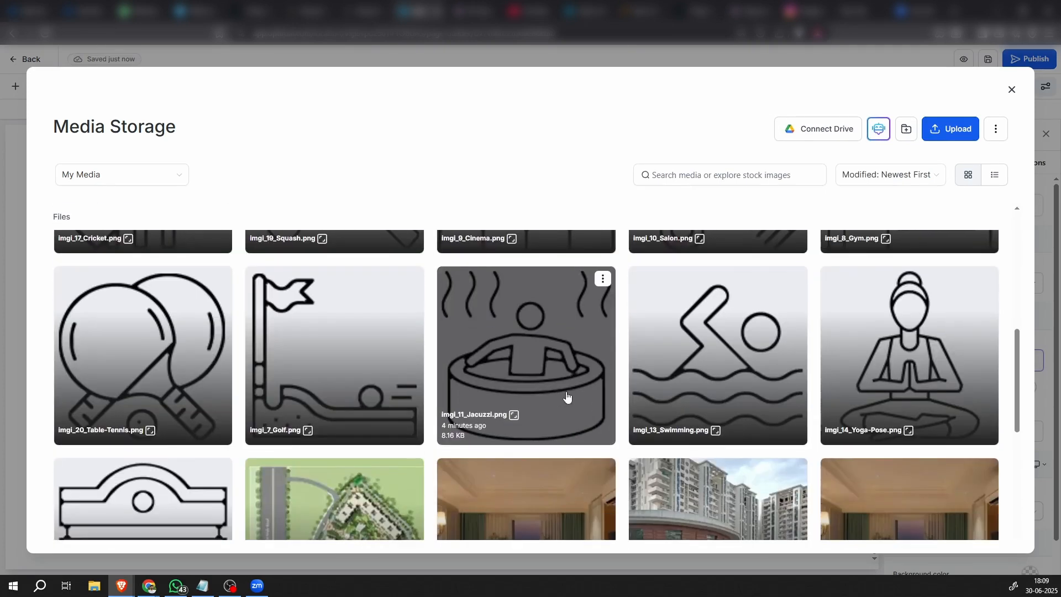
{"action": "left_click", "coordinate": [161, 356]}
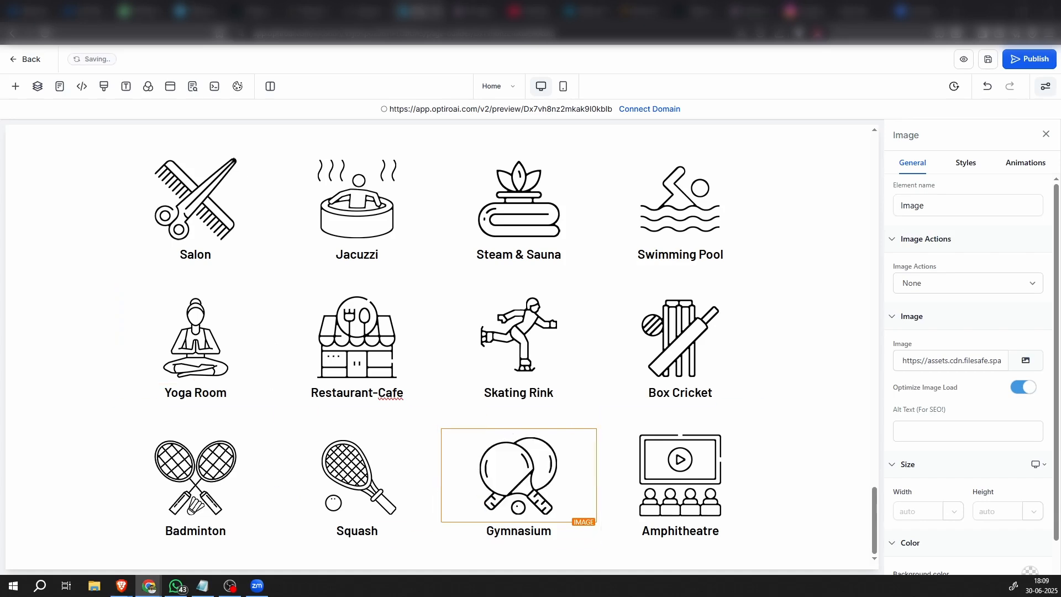
Replace the caption below the table tennis bats icon in the fourth row with the copied text "Table Tennis"
{"action": "double_click", "coordinate": [535, 530]}
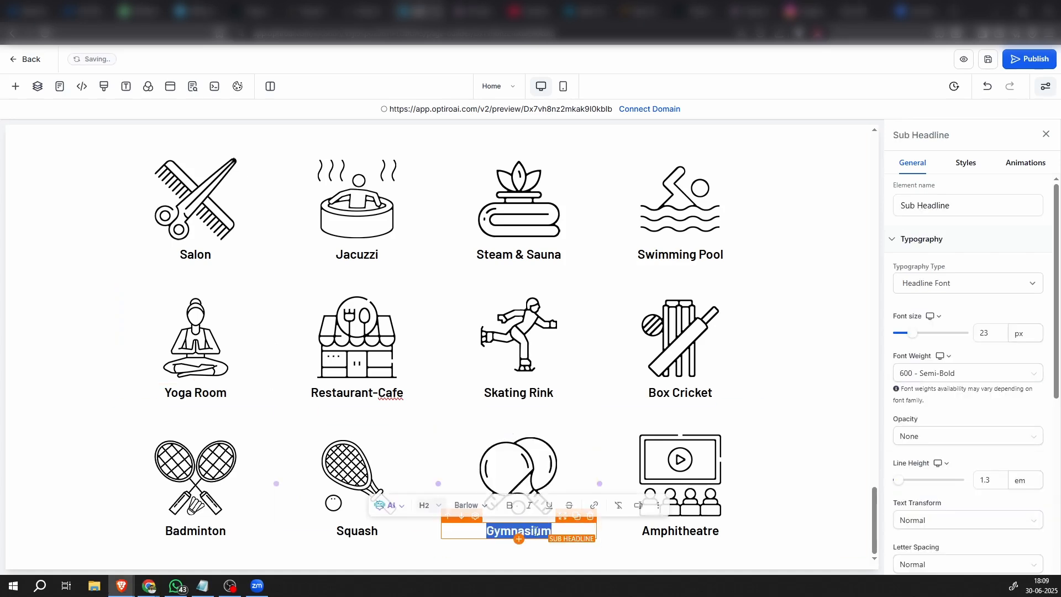
{"action": "type", "text": "Table Tennis"}
{"action": "left_click", "coordinate": [818, 497]}
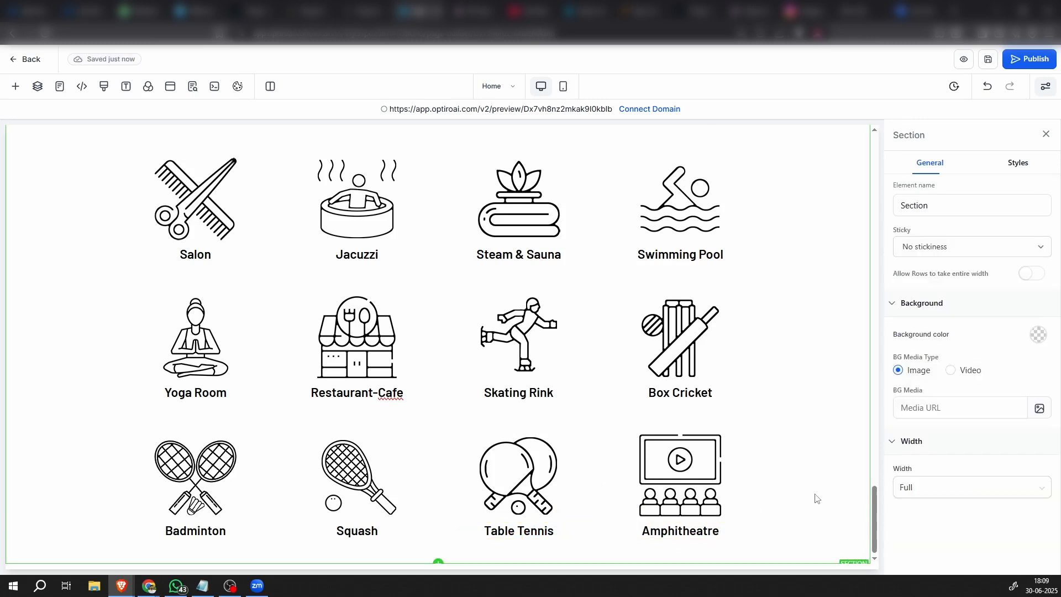
Change the amphitheatre picture in the fourth amenities row to imgi_21_Billiards.png from the media storage
{"action": "left_click", "coordinate": [697, 486]}
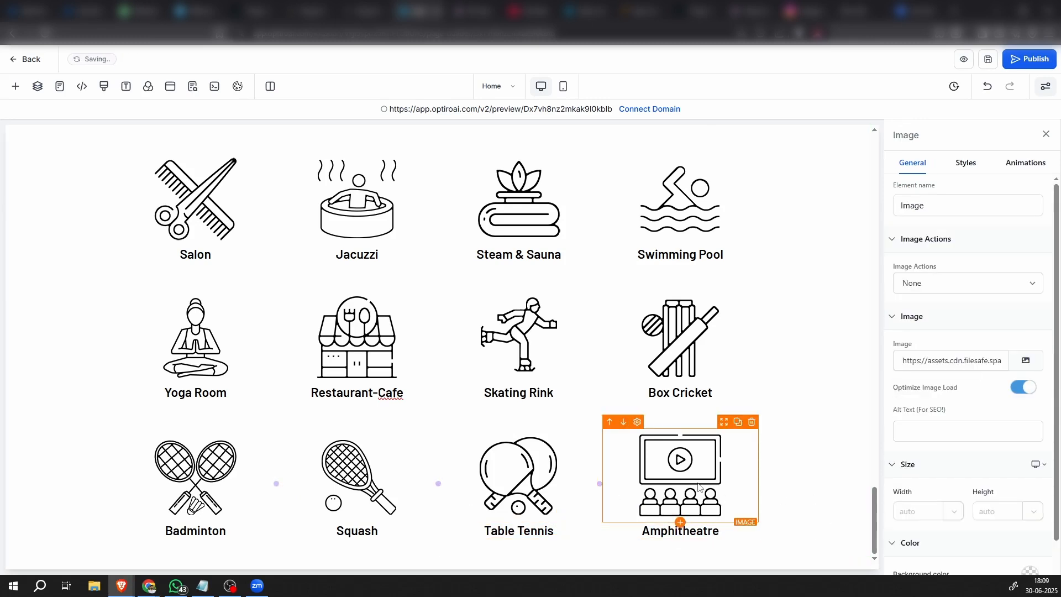
{"action": "left_click", "coordinate": [1026, 360]}
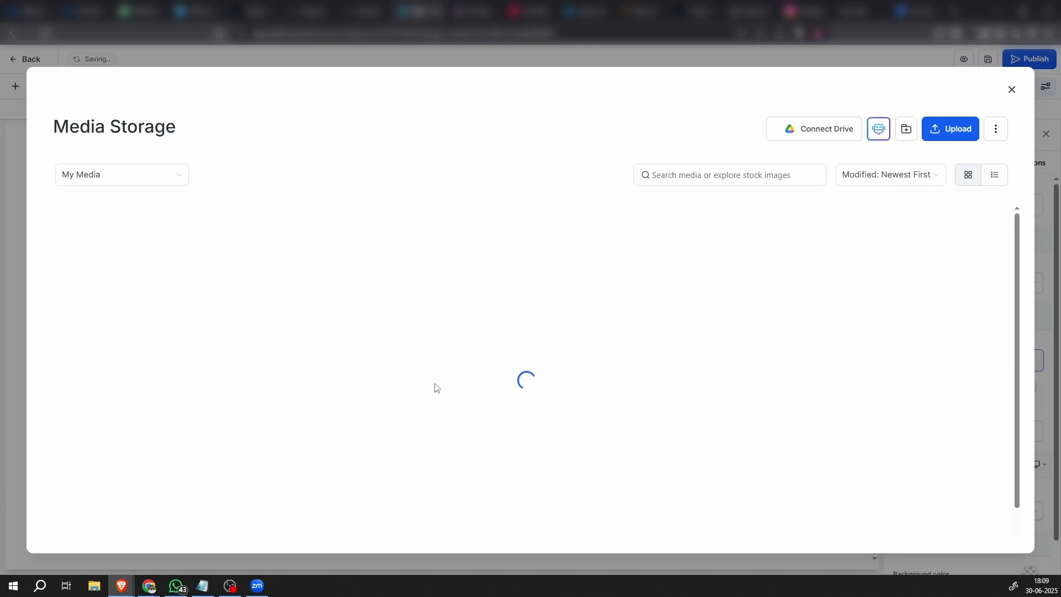
{"action": "scroll", "coordinate": [485, 412], "scroll_direction": "down", "scroll_amount": 2}
{"action": "scroll", "coordinate": [485, 407], "scroll_direction": "up", "scroll_amount": 1}
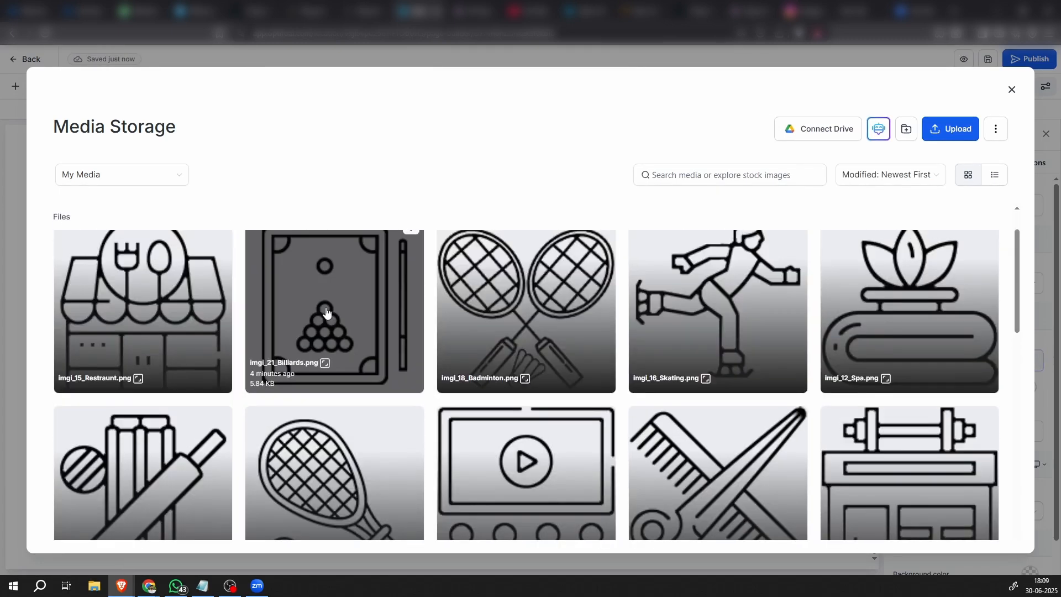
{"action": "left_click", "coordinate": [335, 309]}
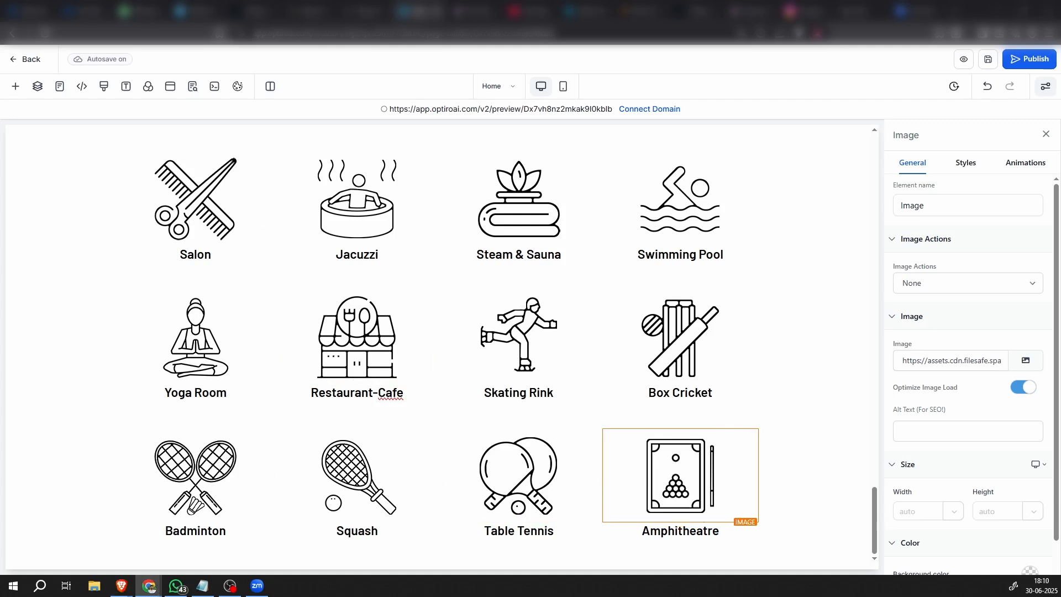
Replace the caption below the billiards table icon with the copied text "Billiards"
{"action": "double_click", "coordinate": [700, 529]}
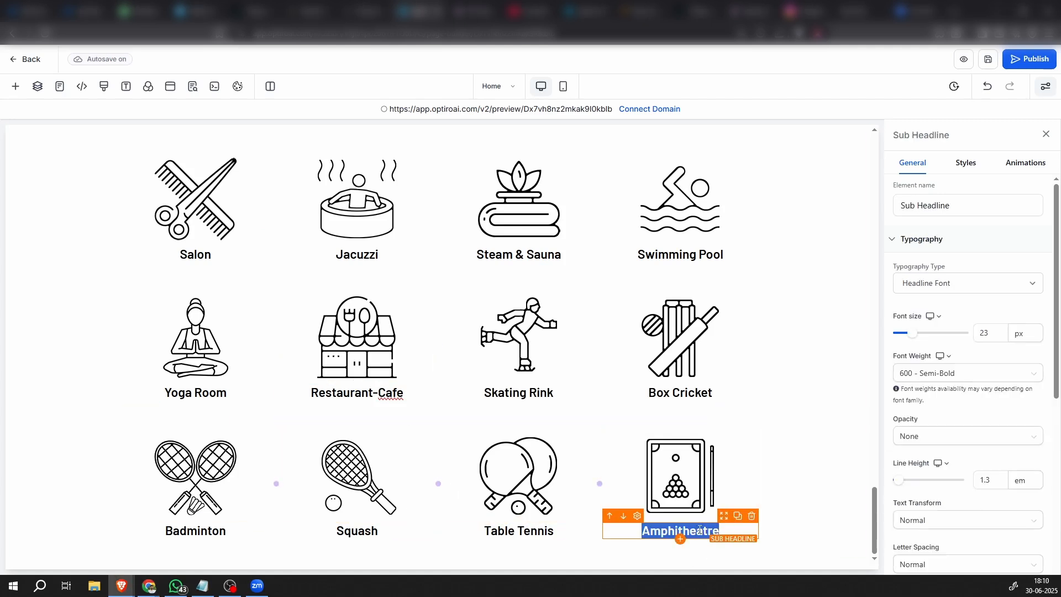
{"action": "type", "text": "Billiards"}
{"action": "left_click", "coordinate": [805, 471]}
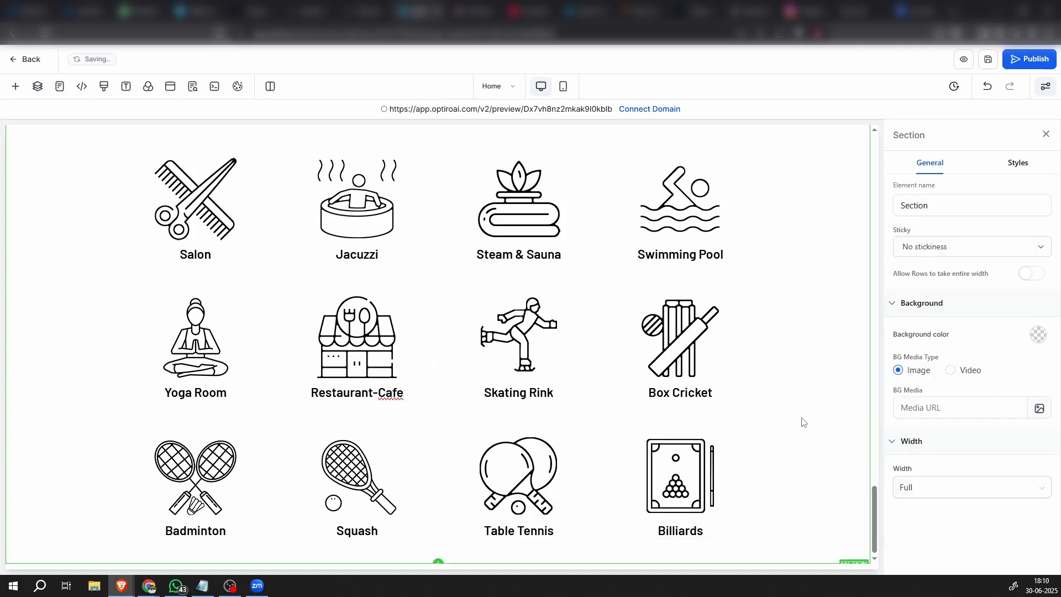
Add a full-width section below the Amenities section and place a one-column row in it
{"action": "scroll", "coordinate": [287, 481], "scroll_direction": "up", "scroll_amount": 6}
{"action": "scroll", "coordinate": [442, 442], "scroll_direction": "down", "scroll_amount": 3}
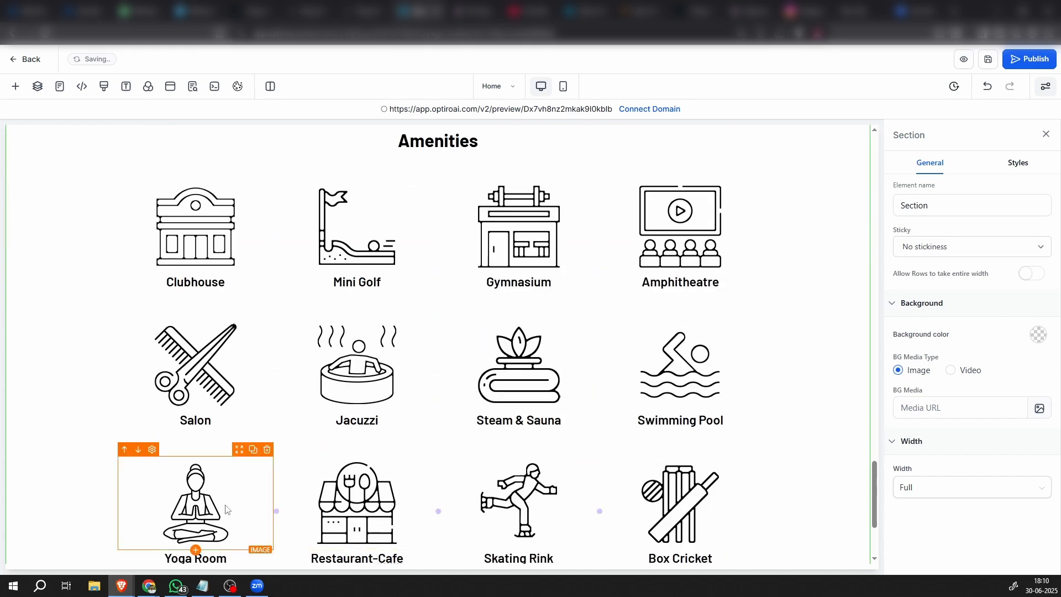
{"action": "scroll", "coordinate": [518, 419], "scroll_direction": "down", "scroll_amount": 3}
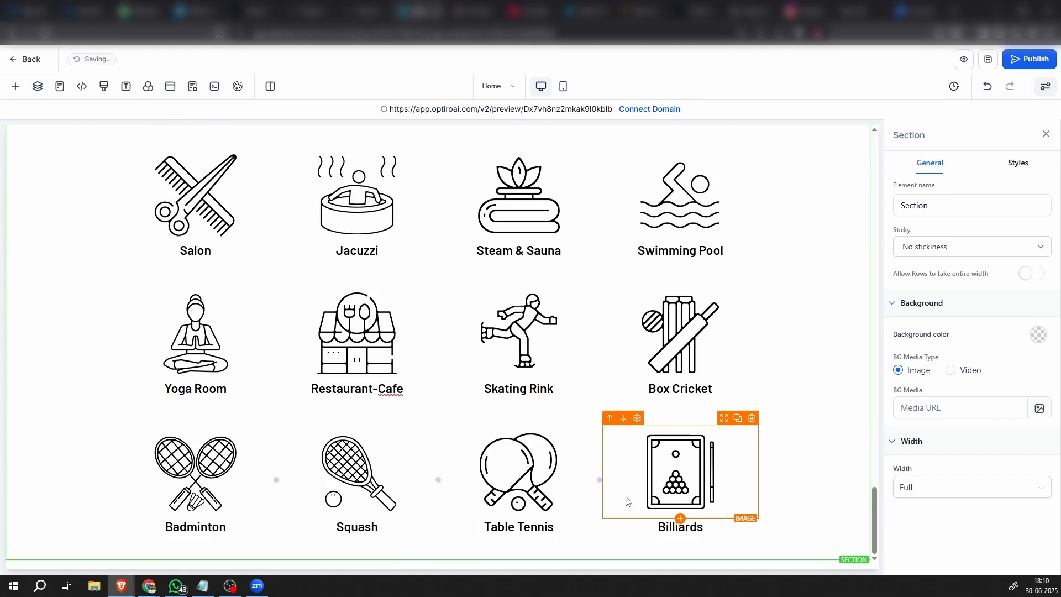
{"action": "left_click", "coordinate": [437, 559]}
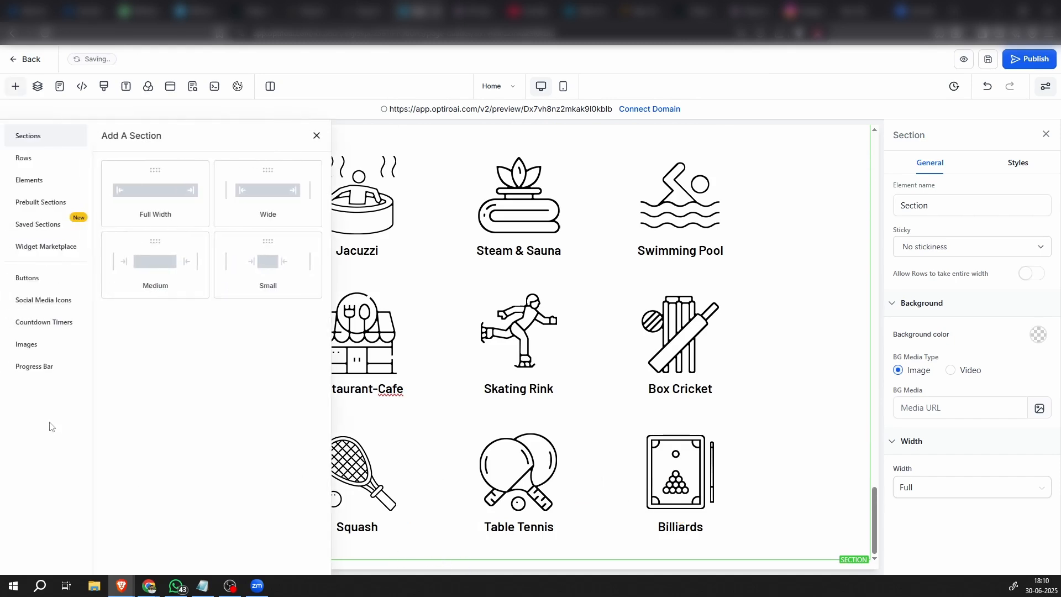
{"action": "left_click", "coordinate": [206, 194]}
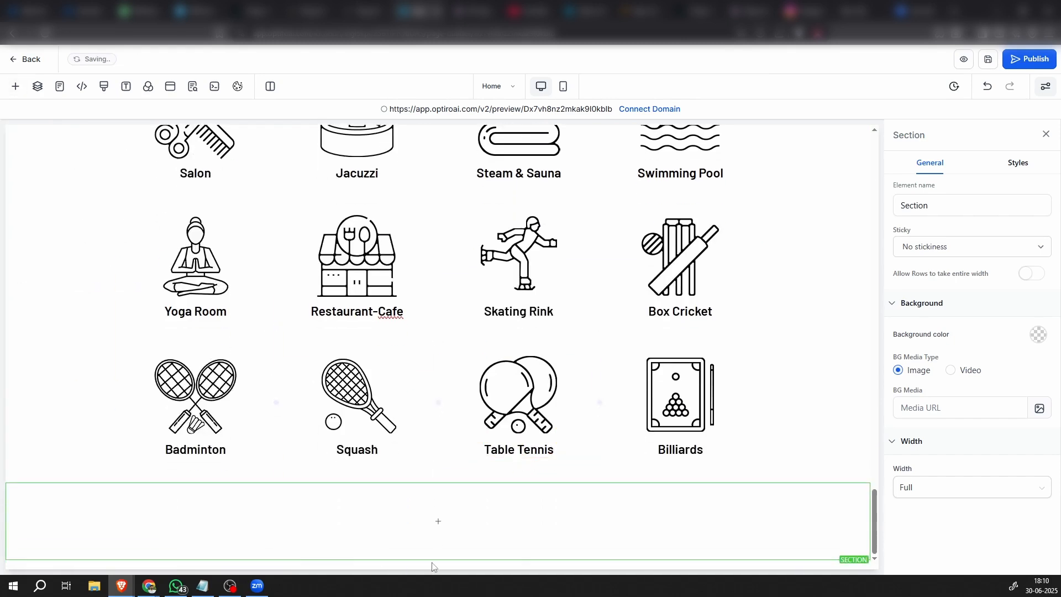
{"action": "left_click", "coordinate": [441, 518]}
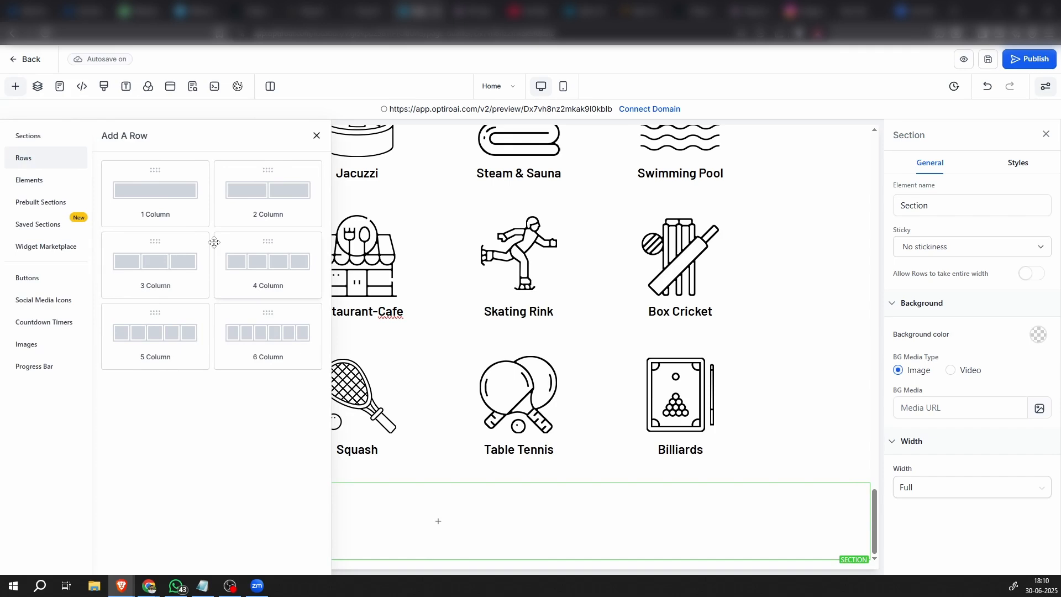
{"action": "left_click_drag", "start_coordinate": [166, 205], "coordinate": [403, 486]}
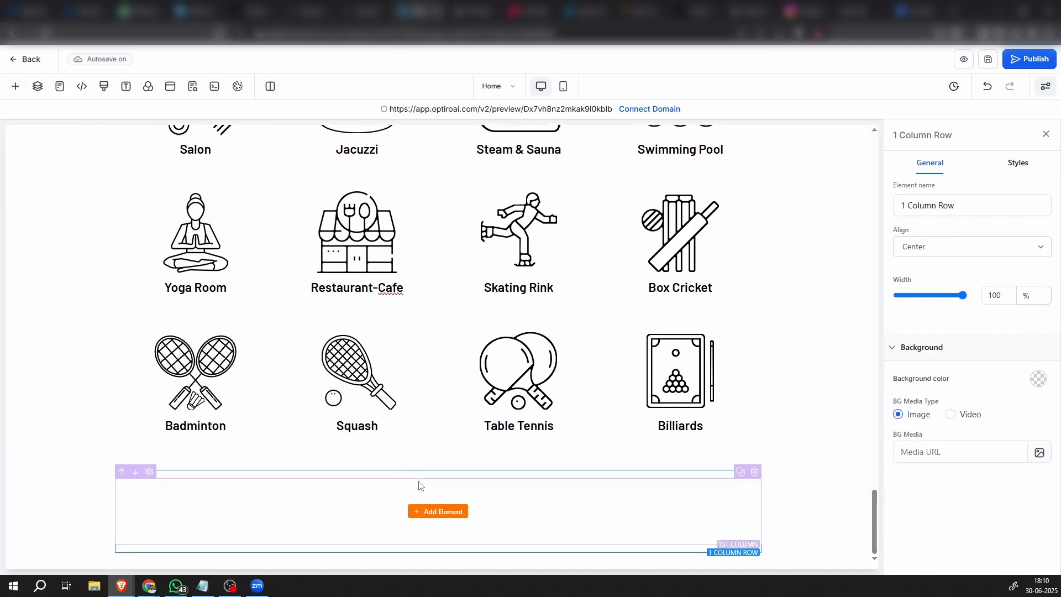
{"action": "left_click", "coordinate": [451, 519]}
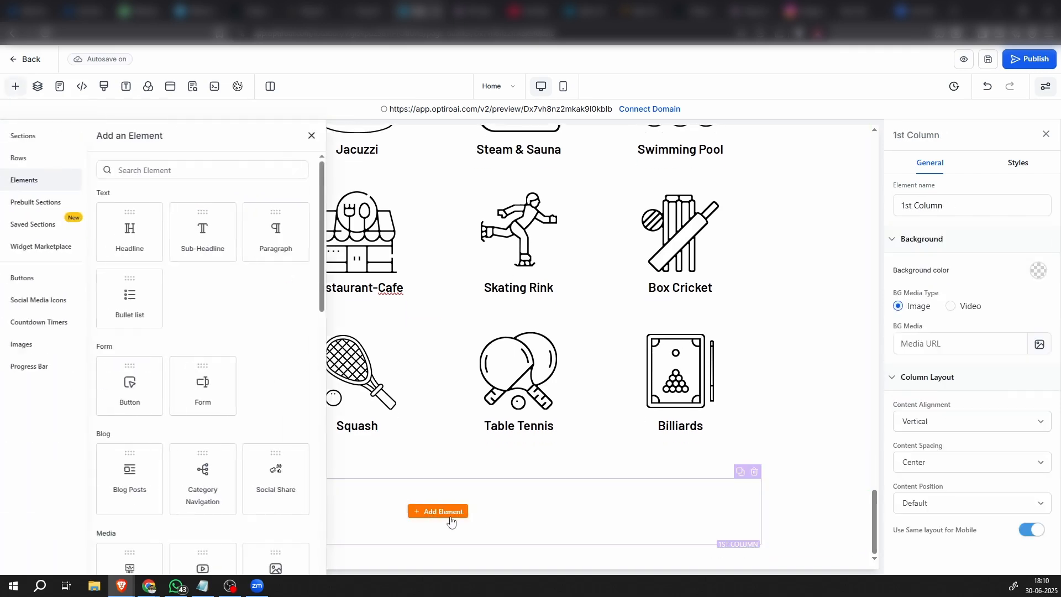
{"action": "scroll", "coordinate": [280, 388], "scroll_direction": "down", "scroll_amount": 4}
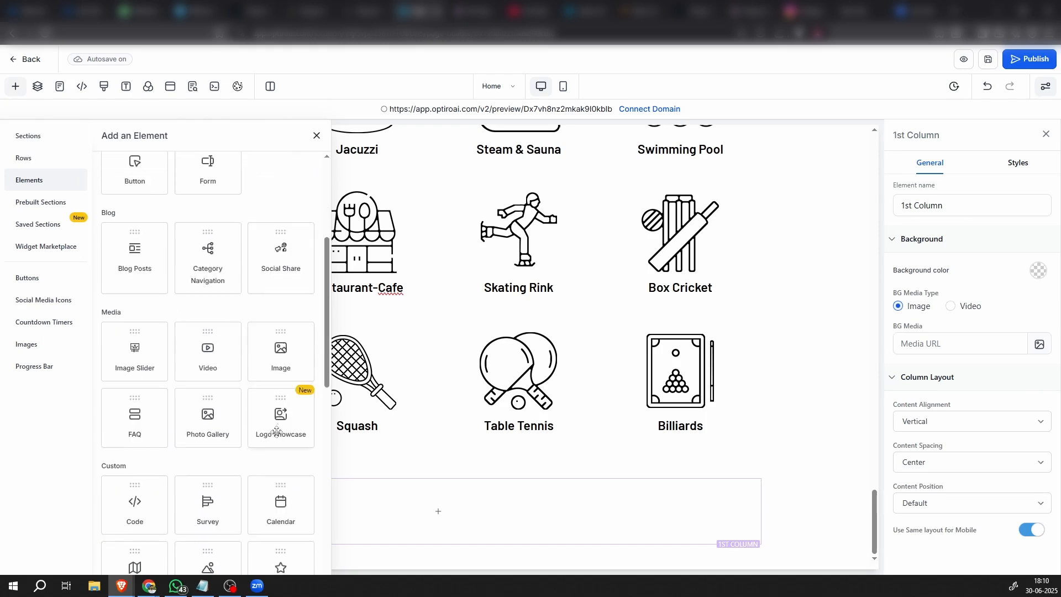
{"action": "left_click", "coordinate": [278, 362]}
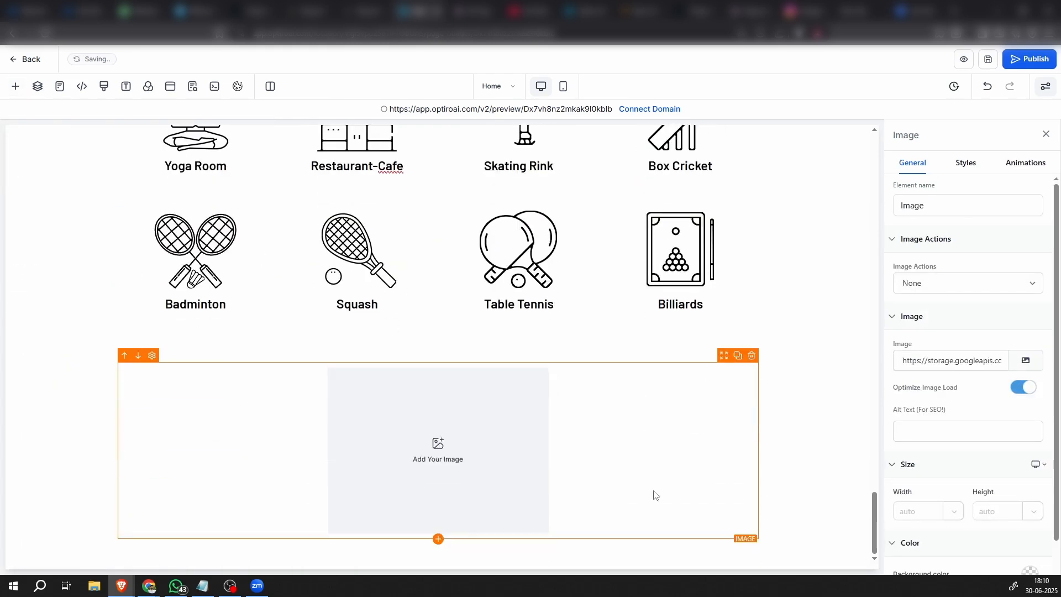
{"action": "left_click", "coordinate": [754, 359]}
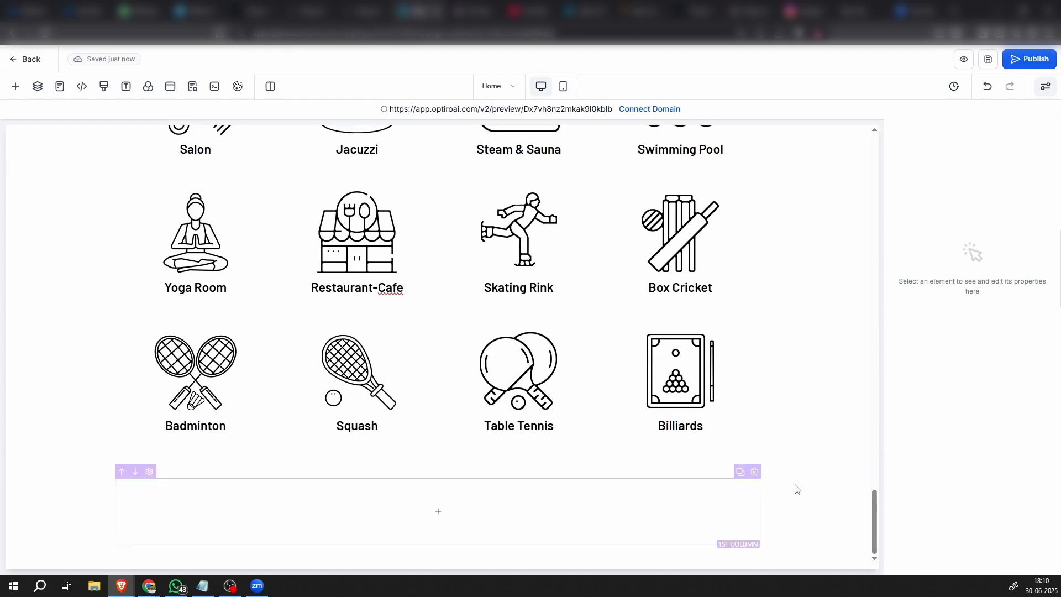
Start uploading a background image for the new one-column row and browse the Falcon View apartments folder for the picture
{"action": "left_click", "coordinate": [52, 503]}
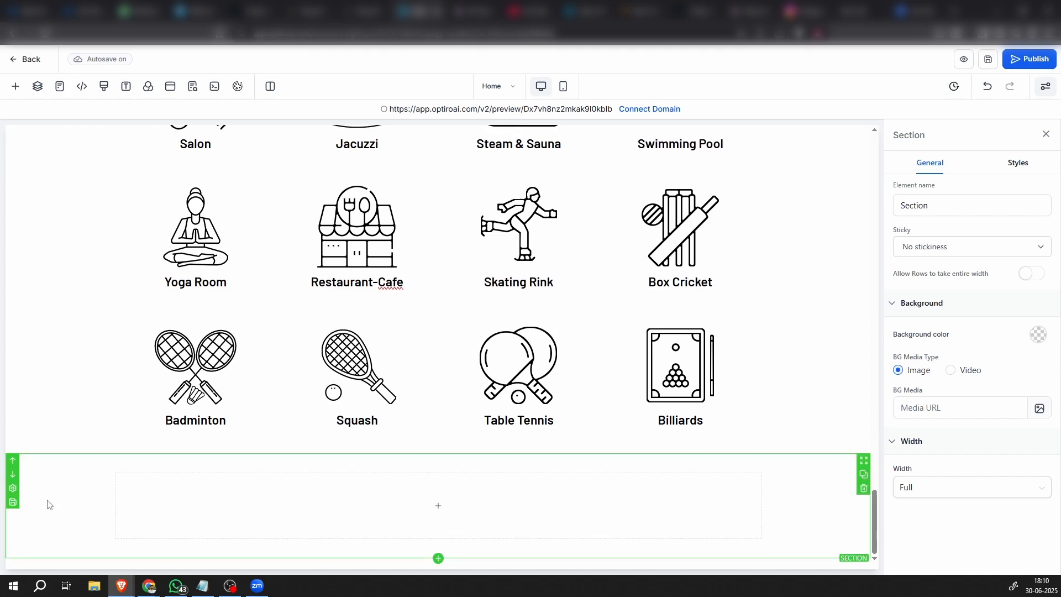
{"action": "key", "text": "alt+Tab"}
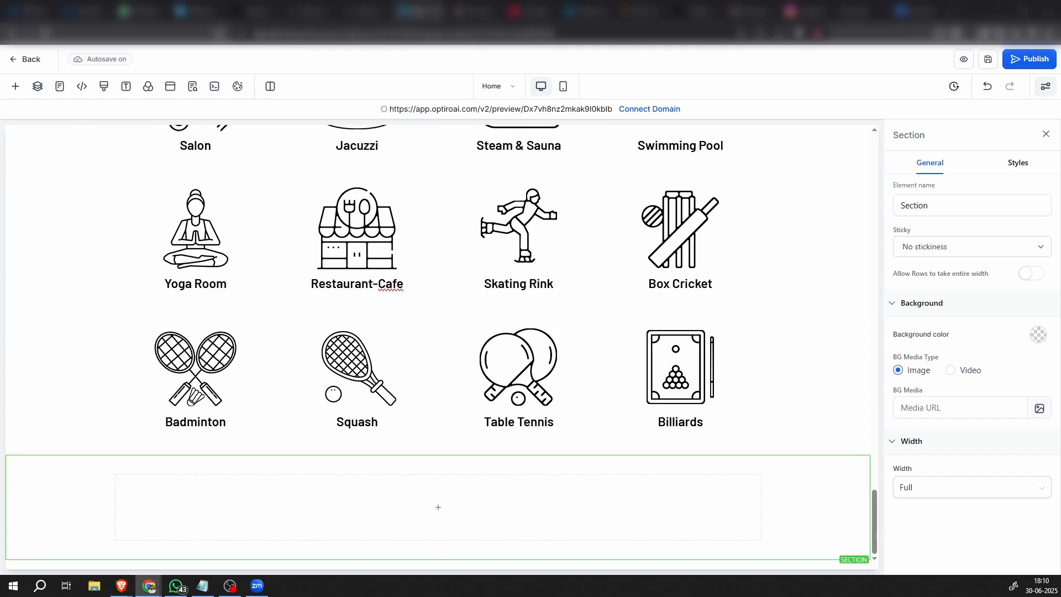
{"action": "left_click", "coordinate": [213, 475]}
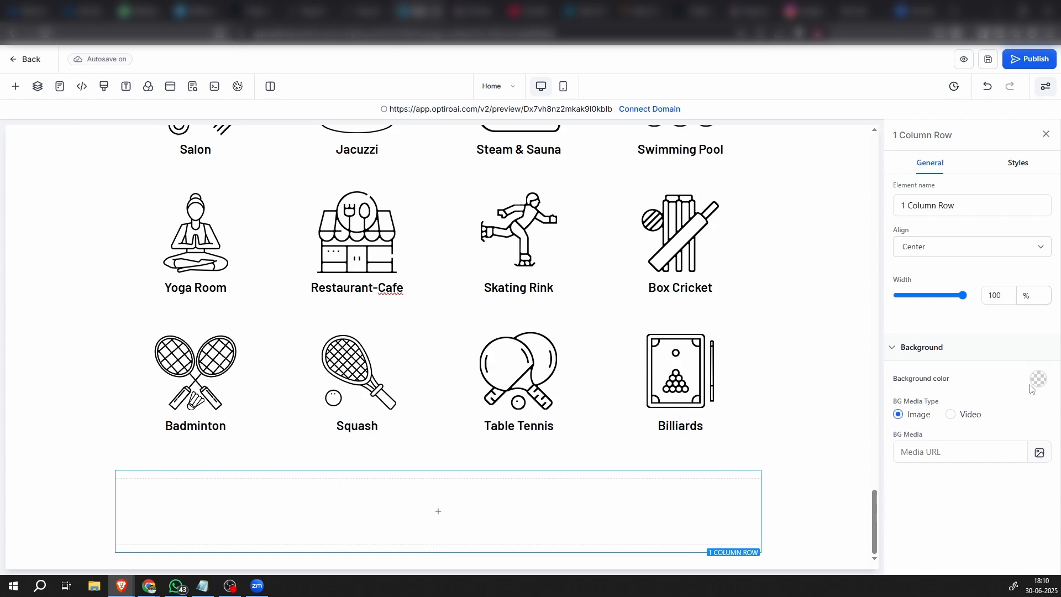
{"action": "left_click", "coordinate": [1039, 454]}
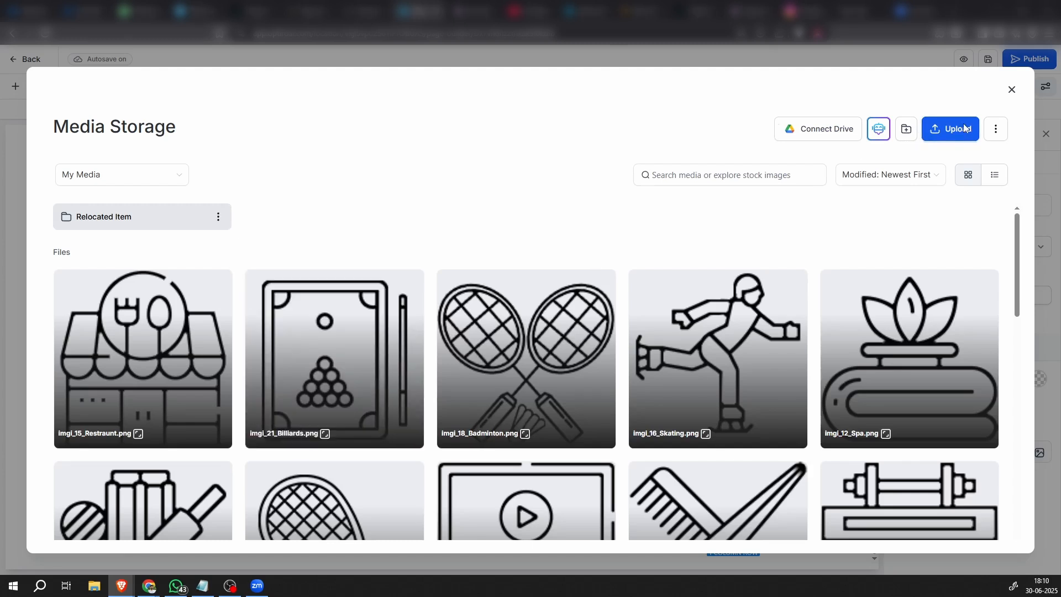
{"action": "left_click", "coordinate": [964, 128]}
{"action": "scroll", "coordinate": [575, 337], "scroll_direction": "down", "scroll_amount": 2}
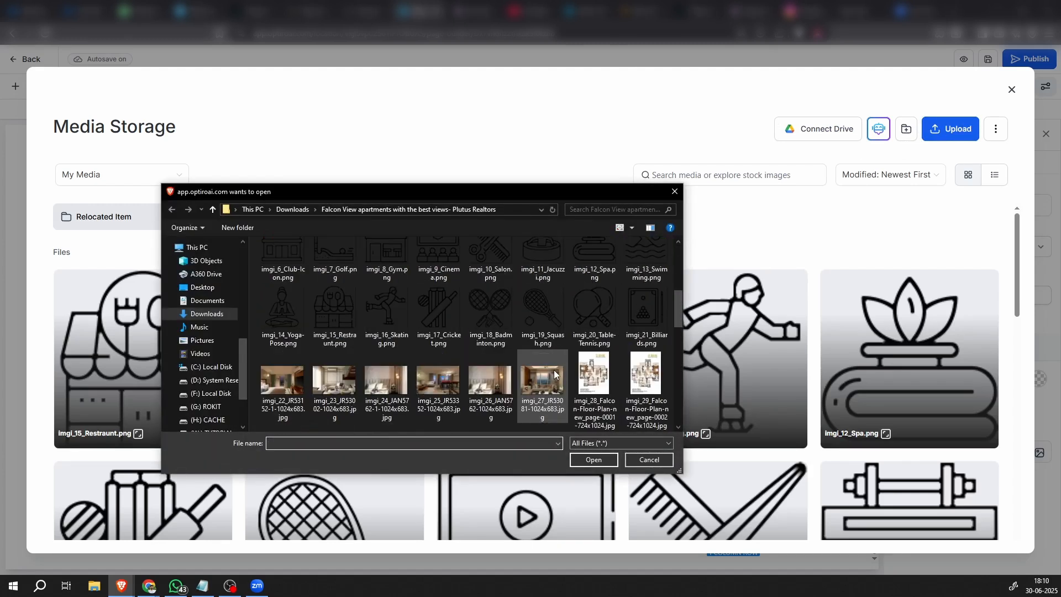
{"action": "scroll", "coordinate": [554, 374], "scroll_direction": "down", "scroll_amount": 2}
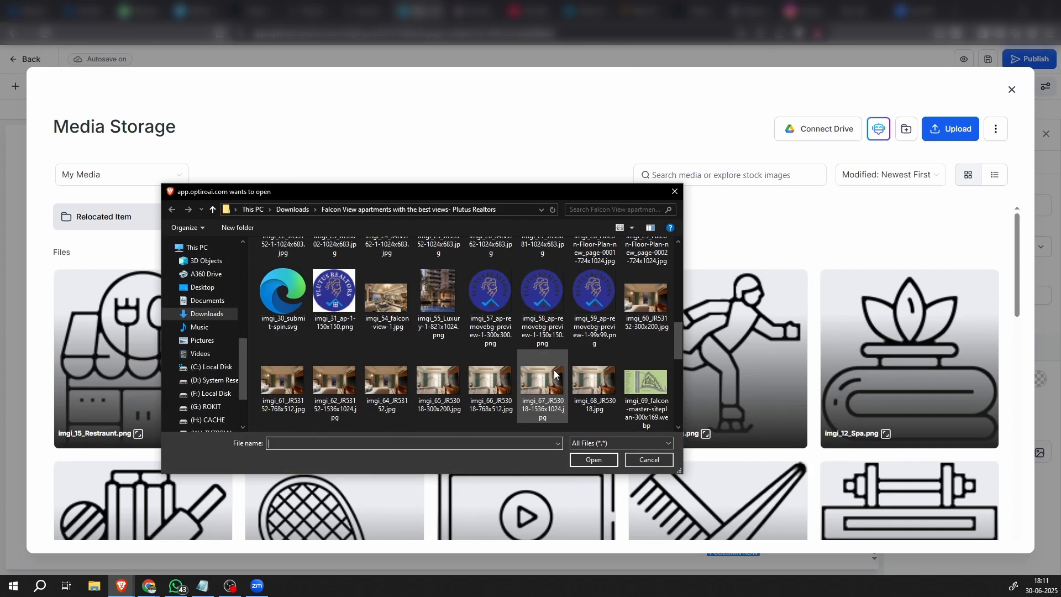
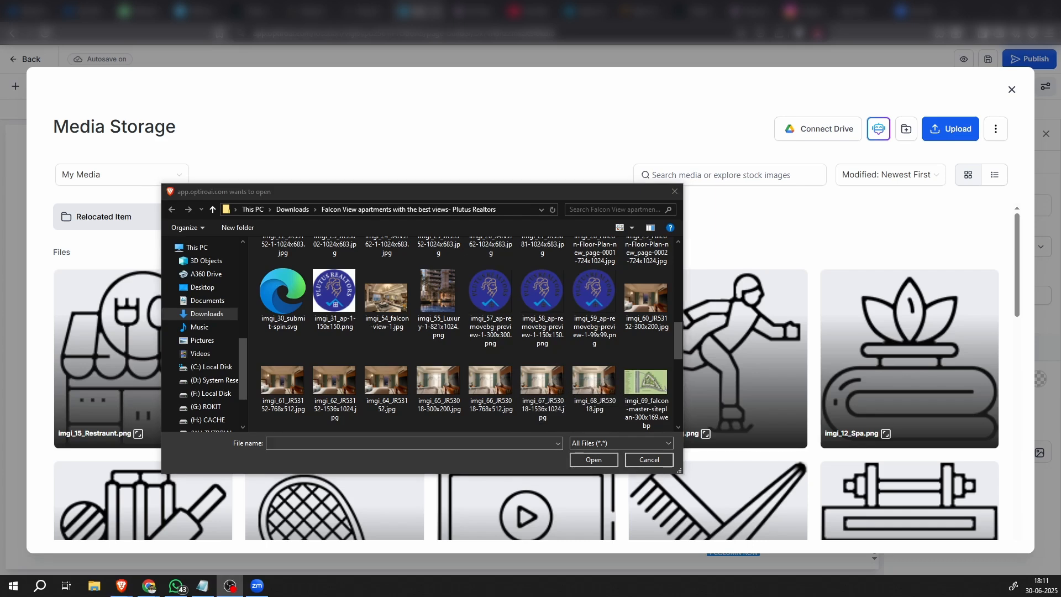
Upload imgi_55_Luxury-1-821x1024.png from the Falcon View apartments folder to the media storage
{"action": "scroll", "coordinate": [531, 331], "scroll_direction": "down", "scroll_amount": 10}
{"action": "scroll", "coordinate": [476, 369], "scroll_direction": "up", "scroll_amount": 10}
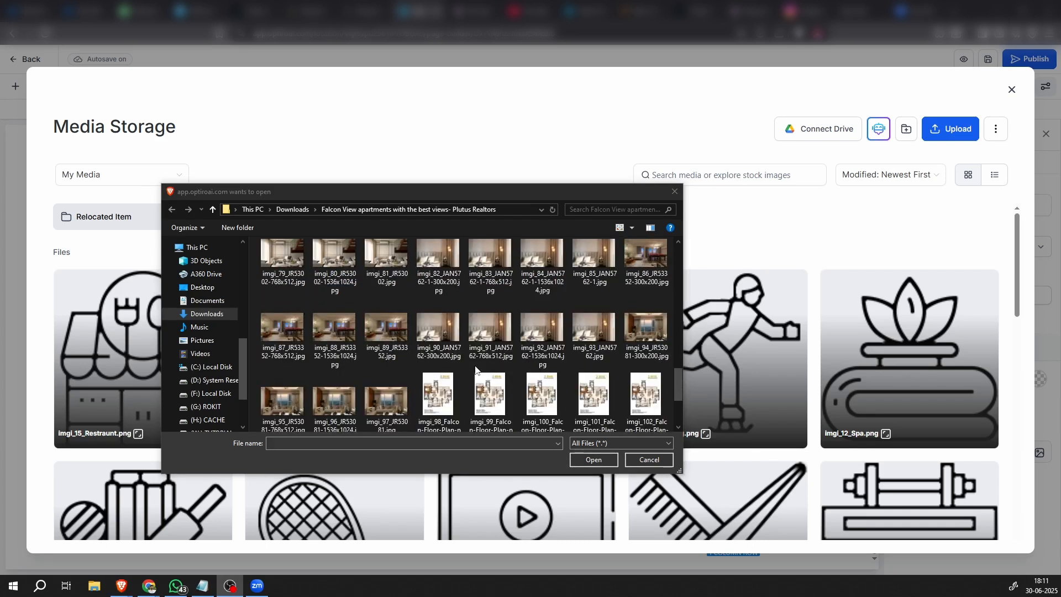
{"action": "left_click", "coordinate": [438, 262]}
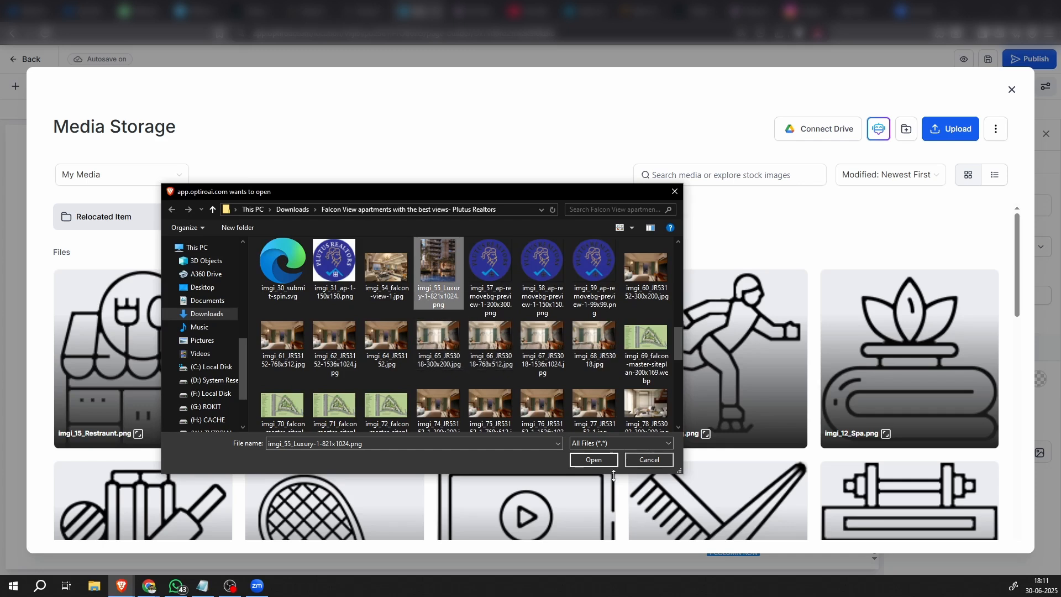
{"action": "left_click", "coordinate": [594, 460]}
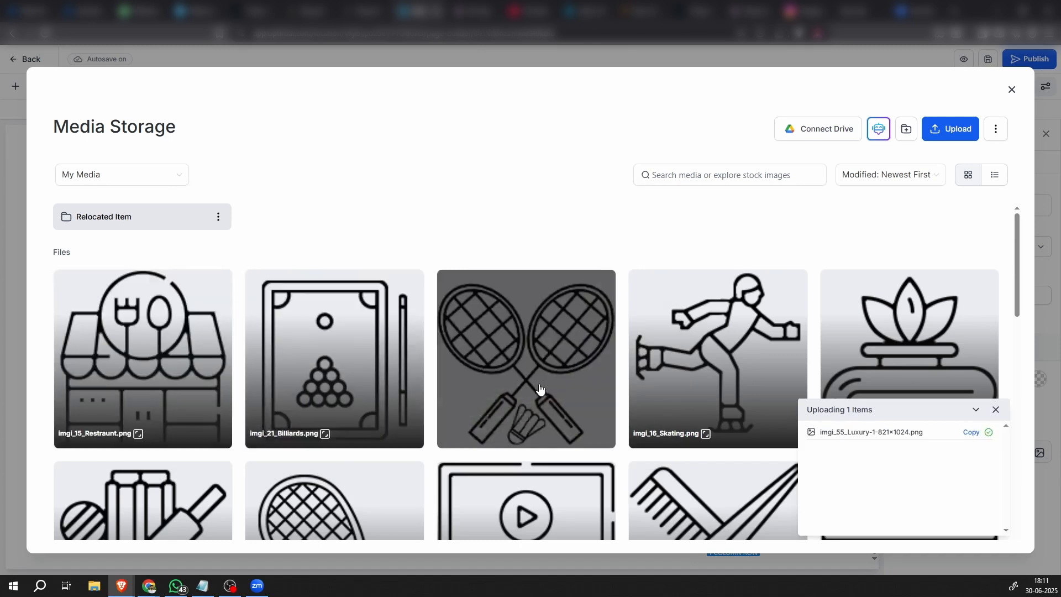
Insert the uploaded imgi_55_Luxury-1-821x1024.png as the one-column row's background and set its image option to Full Center
{"action": "left_click", "coordinate": [152, 355]}
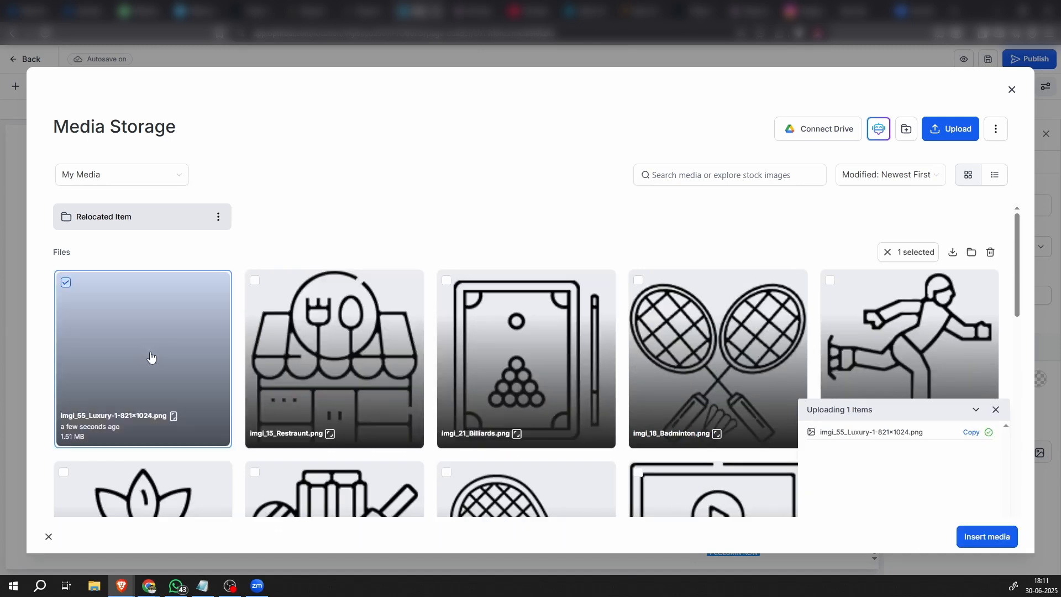
{"action": "left_click", "coordinate": [993, 541]}
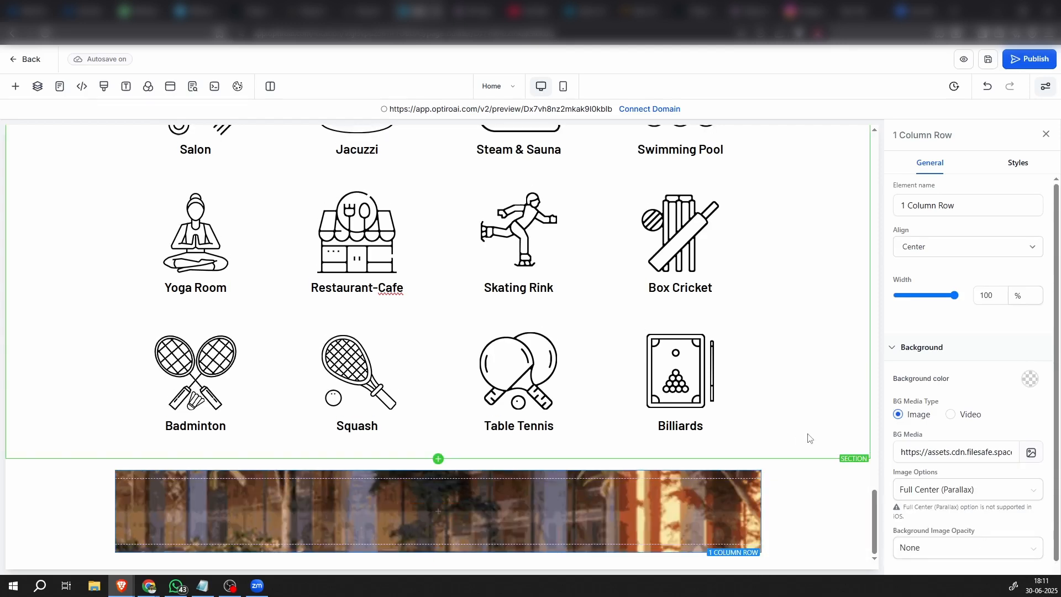
{"action": "left_click", "coordinate": [968, 490]}
{"action": "left_click", "coordinate": [920, 366]}
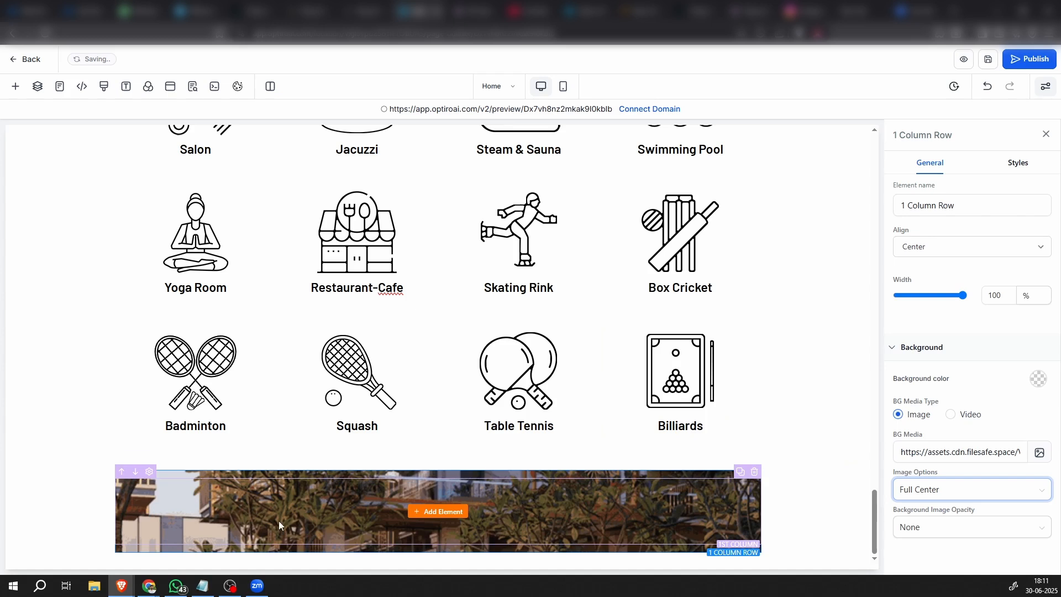
Add a headline element inside the background-image row and set its text color to white
{"action": "left_click", "coordinate": [441, 512]}
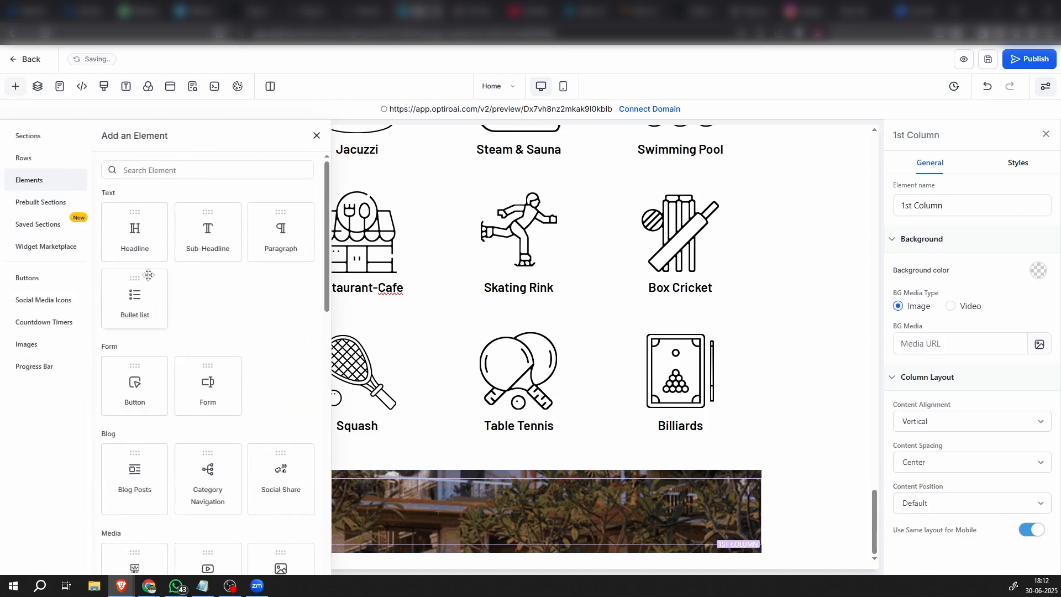
{"action": "left_click", "coordinate": [144, 242]}
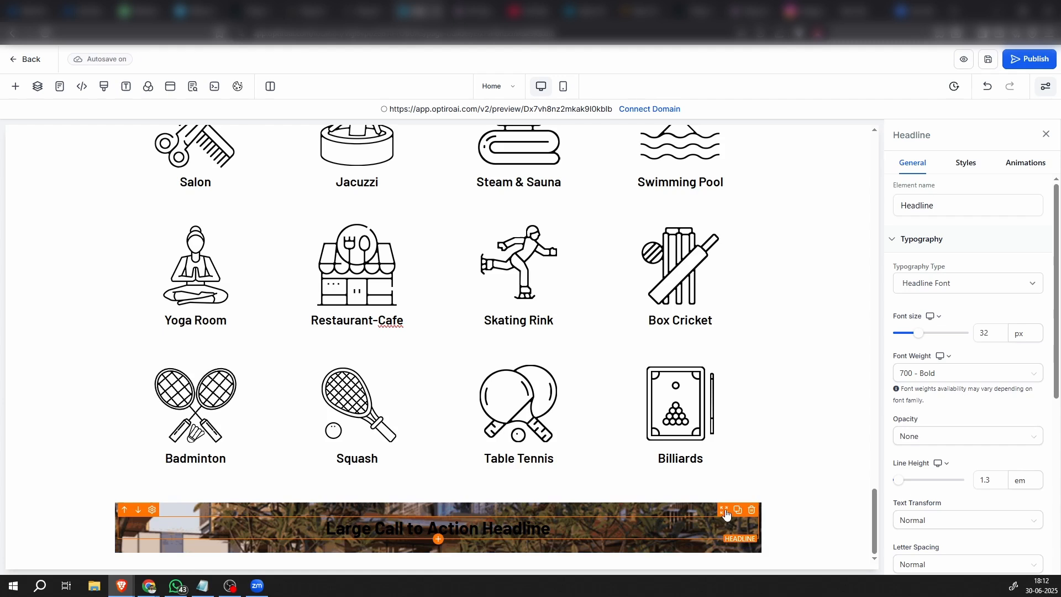
{"action": "scroll", "coordinate": [978, 467], "scroll_direction": "down", "scroll_amount": 6}
{"action": "left_click", "coordinate": [1031, 327]}
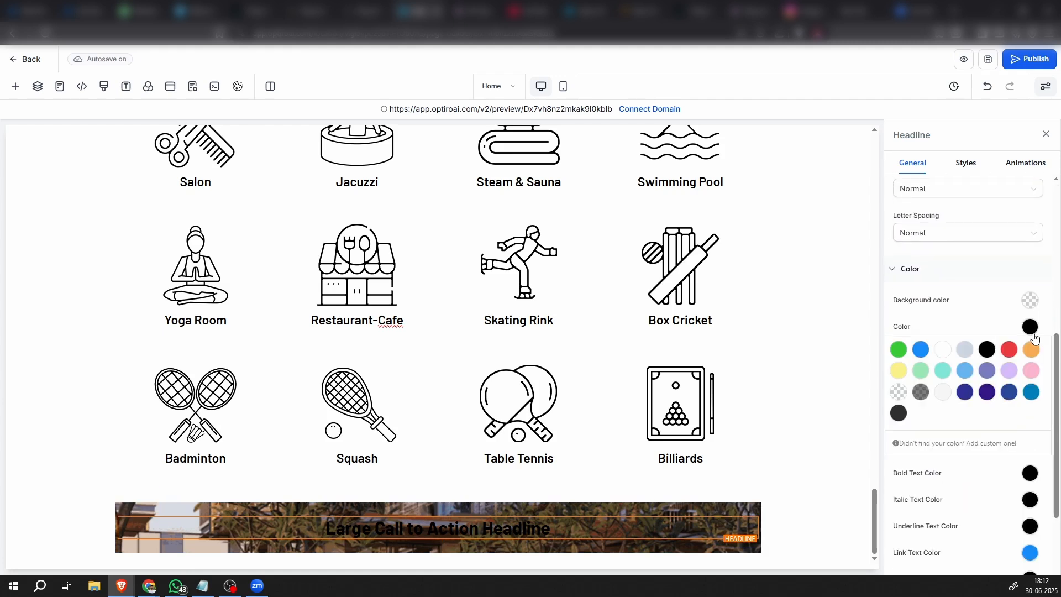
{"action": "left_click", "coordinate": [943, 349]}
{"action": "left_click", "coordinate": [1025, 330]}
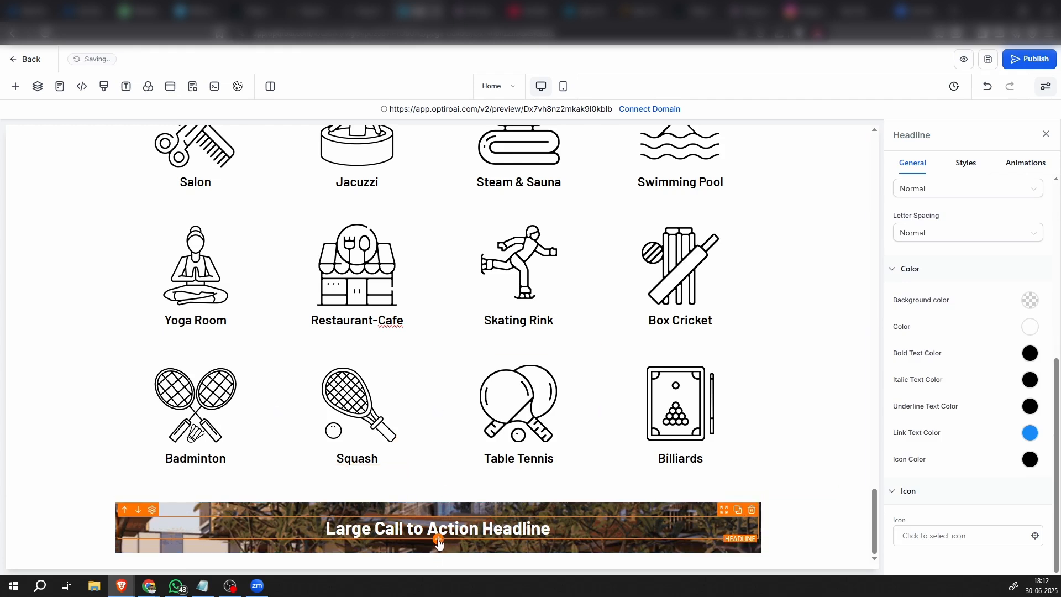
Place a button below the new headline in the image row and make the button's background color transparent
{"action": "left_click", "coordinate": [16, 86]}
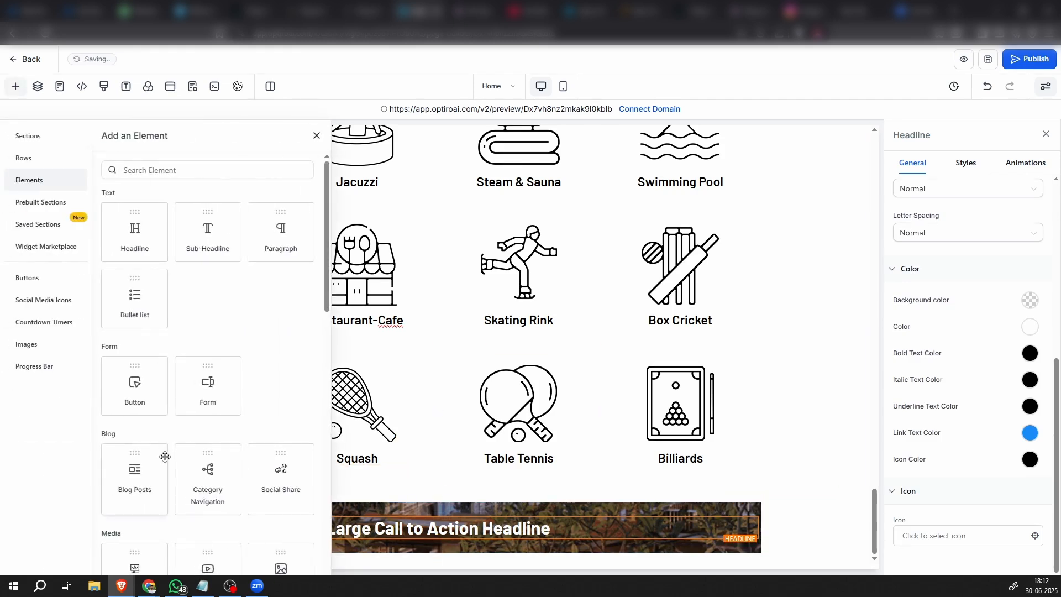
{"action": "left_click_drag", "start_coordinate": [134, 387], "coordinate": [508, 549]}
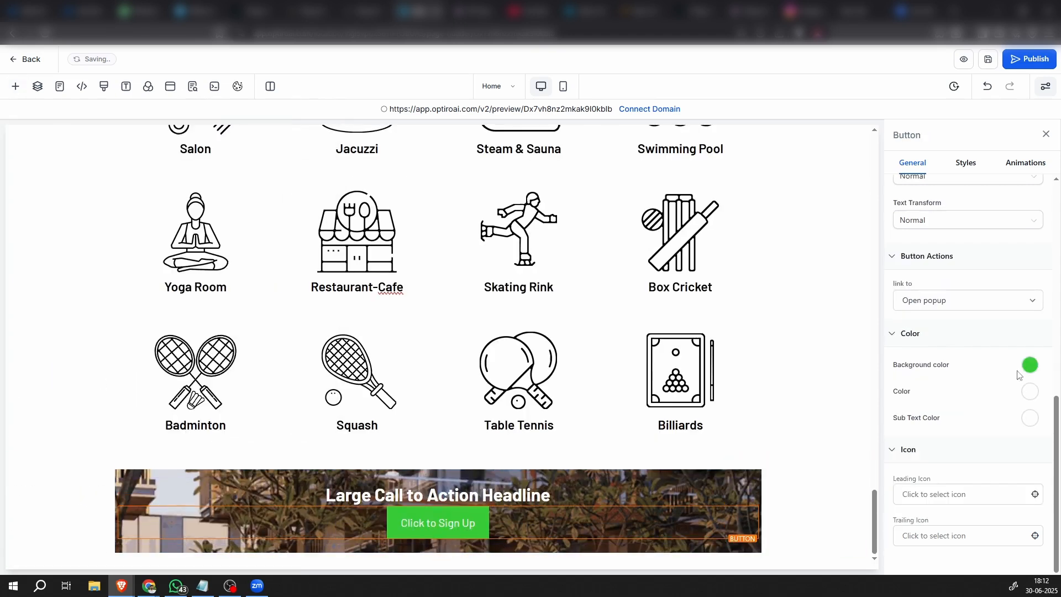
{"action": "left_click", "coordinate": [1031, 366]}
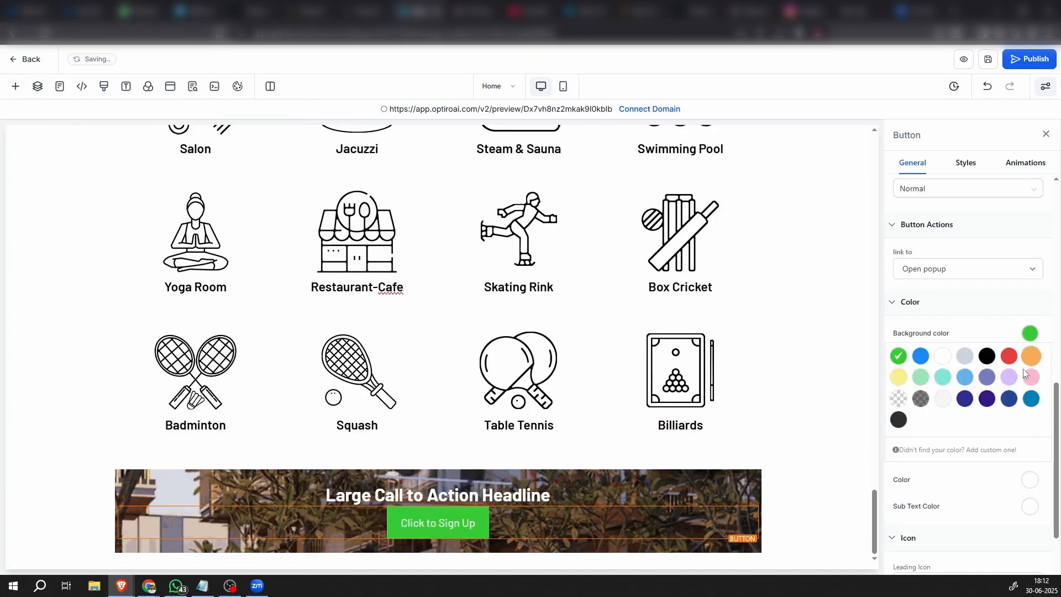
{"action": "left_click", "coordinate": [891, 408]}
{"action": "left_click", "coordinate": [1029, 336]}
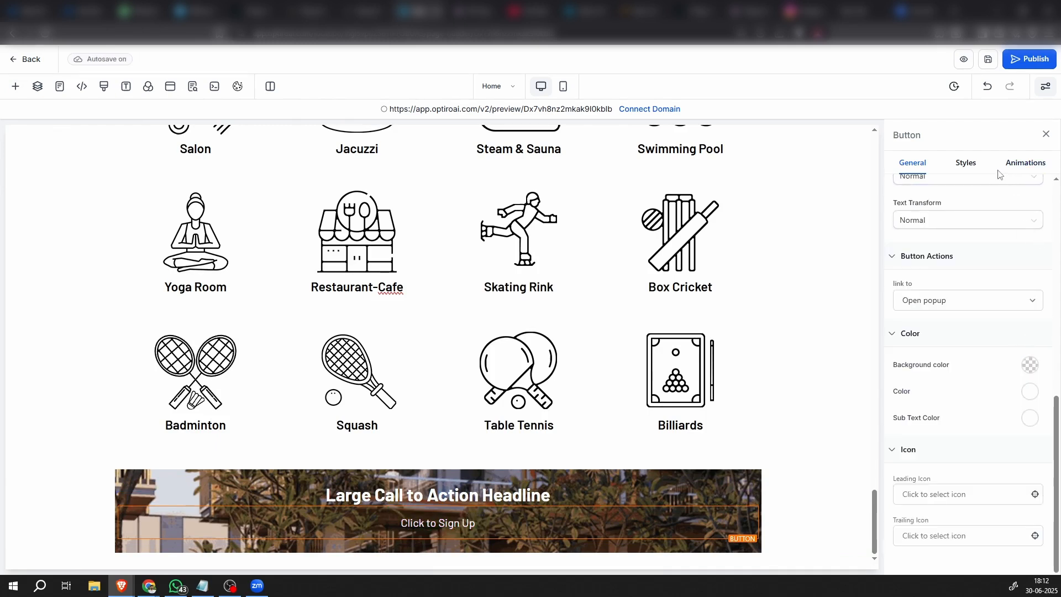
Give the sign-up button a full border and set the border color to white
{"action": "left_click", "coordinate": [966, 164]}
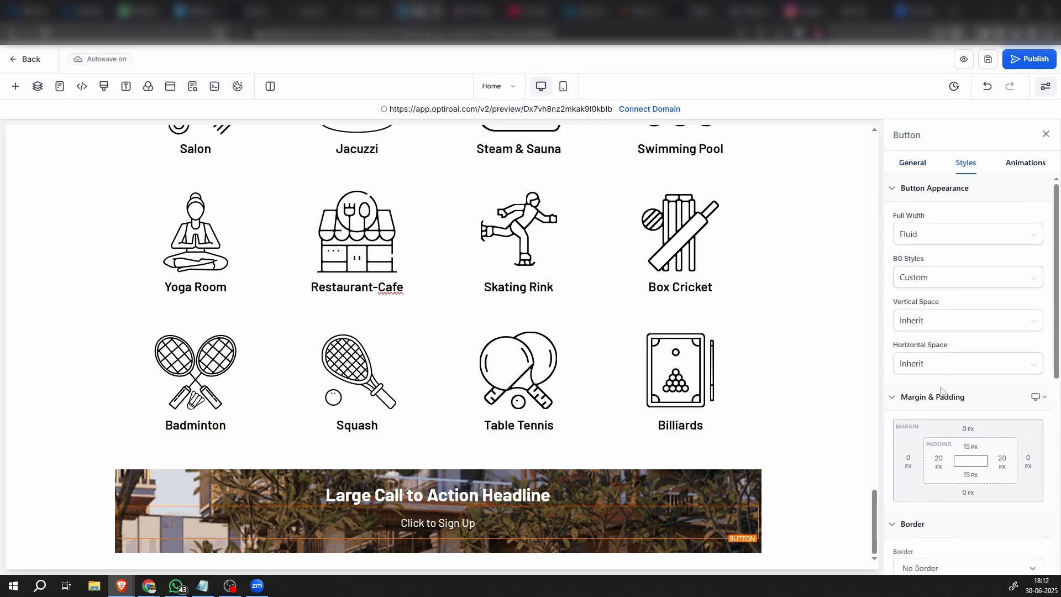
{"action": "scroll", "coordinate": [946, 406], "scroll_direction": "down", "scroll_amount": 3}
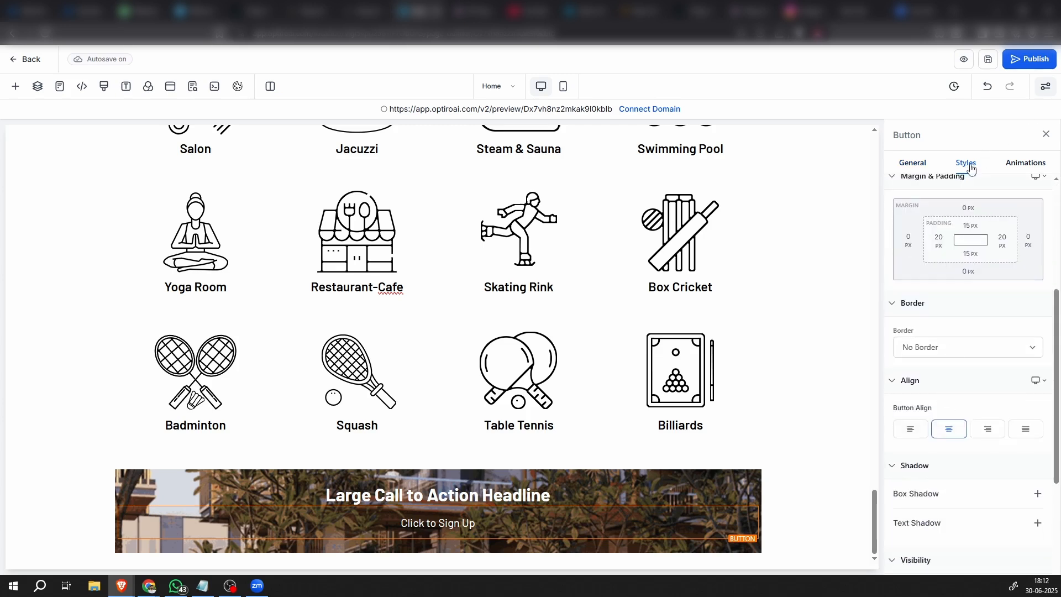
{"action": "left_click", "coordinate": [942, 351]}
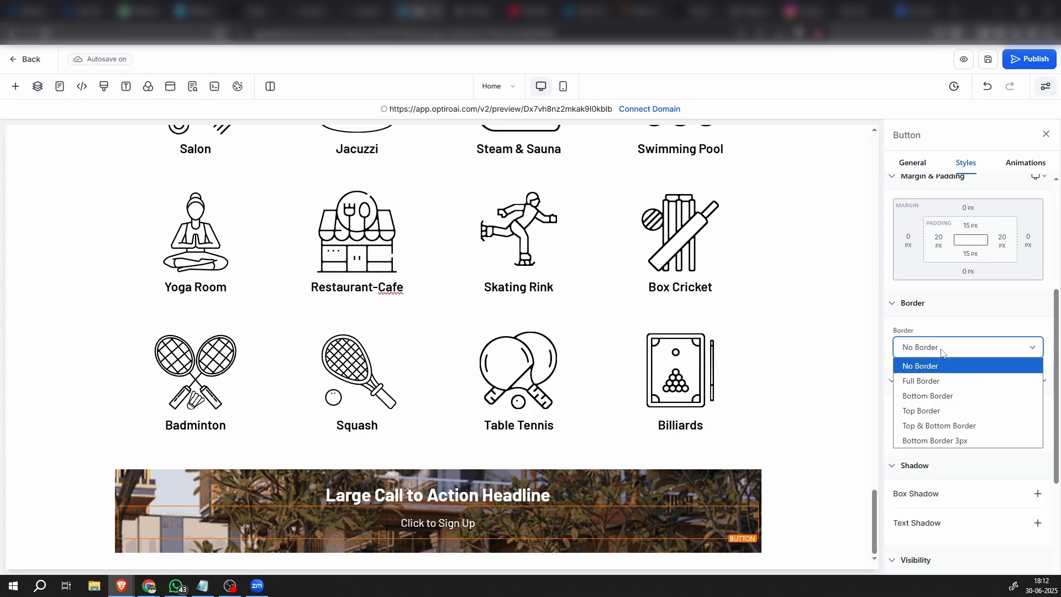
{"action": "left_click", "coordinate": [927, 380]}
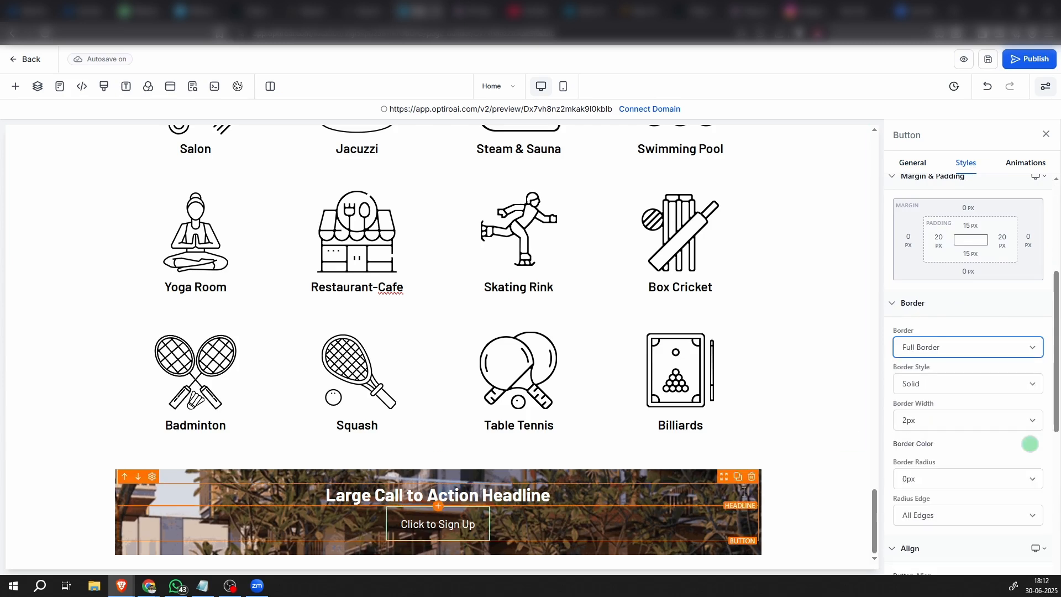
{"action": "left_click", "coordinate": [1029, 446]}
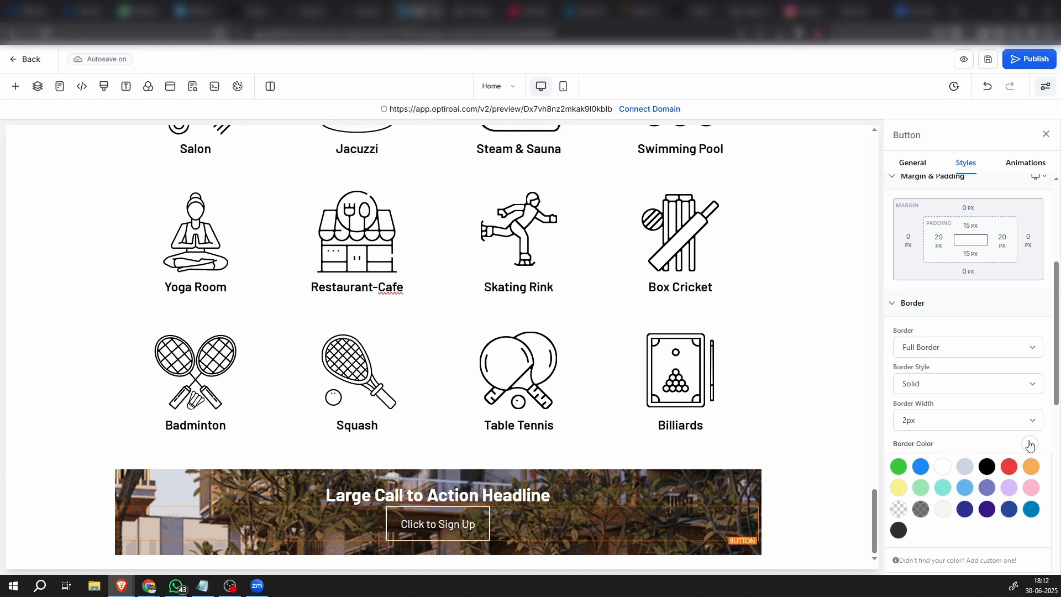
{"action": "scroll", "coordinate": [1037, 433], "scroll_direction": "down", "scroll_amount": 5}
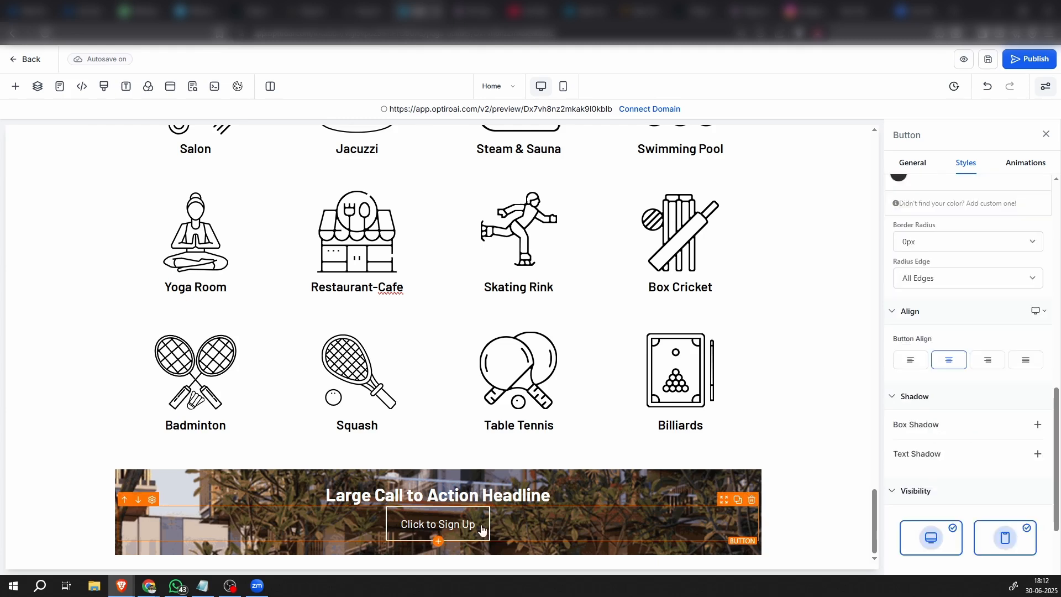
{"action": "scroll", "coordinate": [998, 319], "scroll_direction": "up", "scroll_amount": 6}
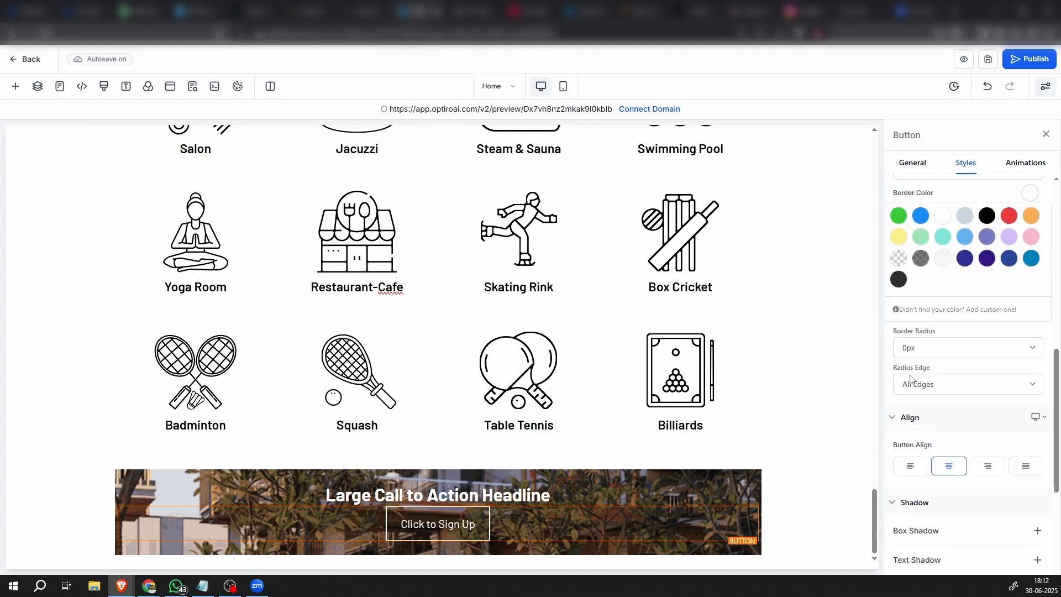
Change the outlined button's text to "Click here"
{"action": "left_click", "coordinate": [920, 166]}
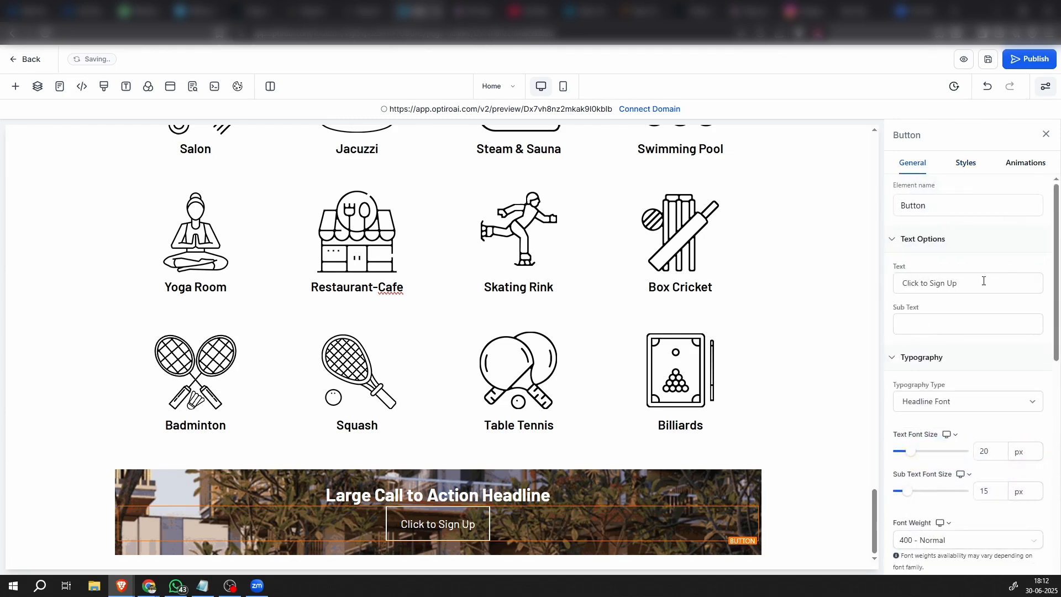
{"action": "left_click_drag", "start_coordinate": [972, 281], "coordinate": [896, 281]}
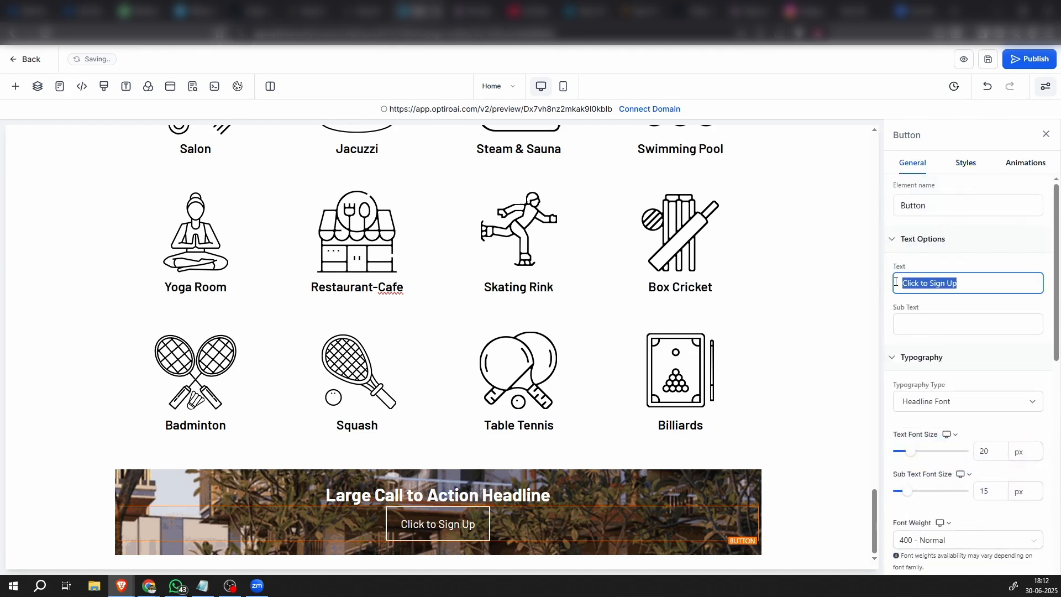
{"action": "type", "text": "Click "}
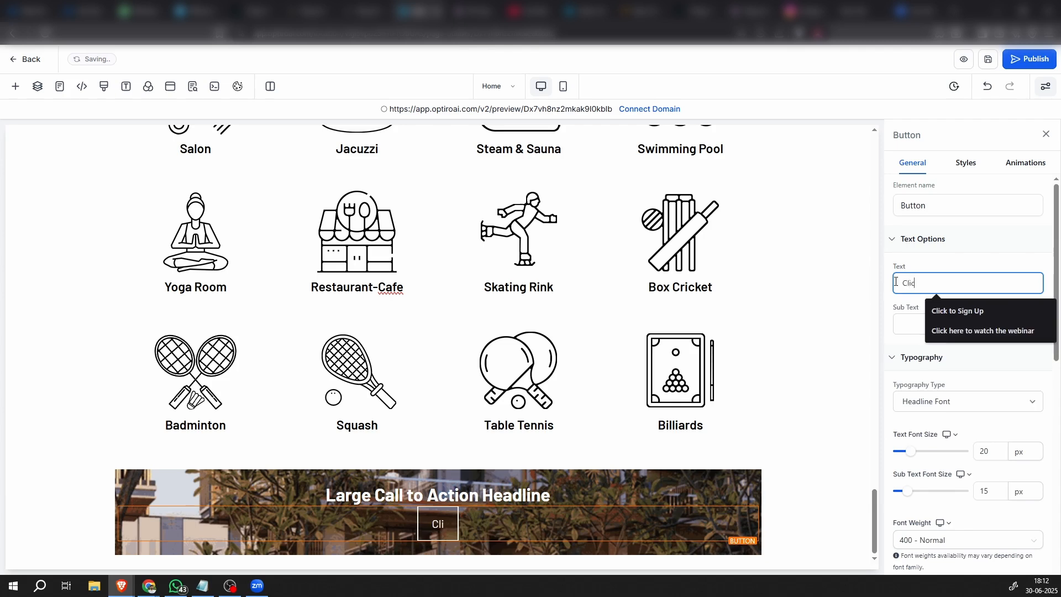
{"action": "type", "text": "here"}
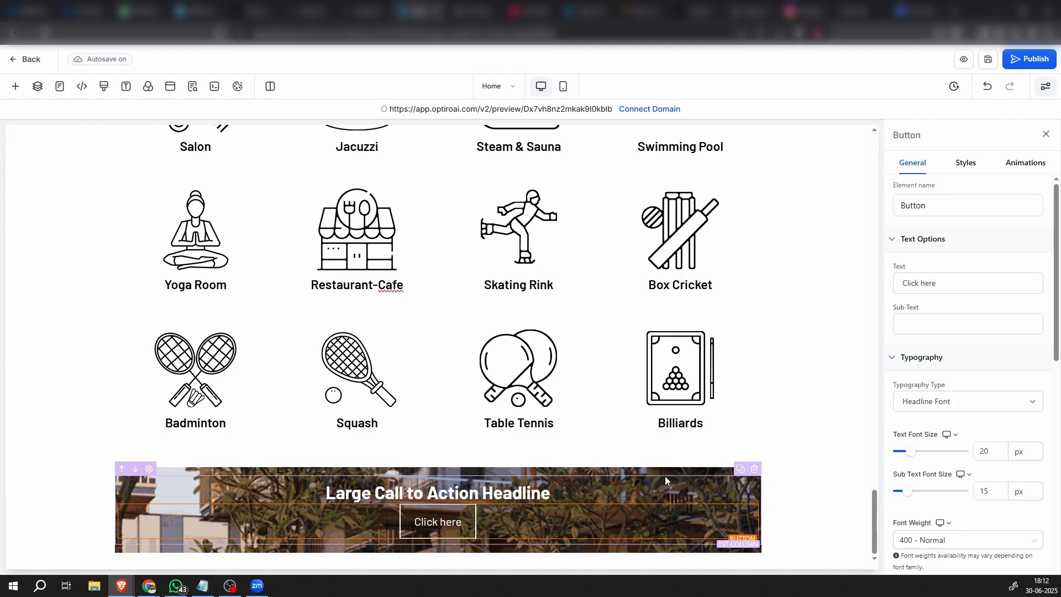
Set the top and bottom padding of the background-image row to 80 px each
{"action": "left_click", "coordinate": [671, 469]}
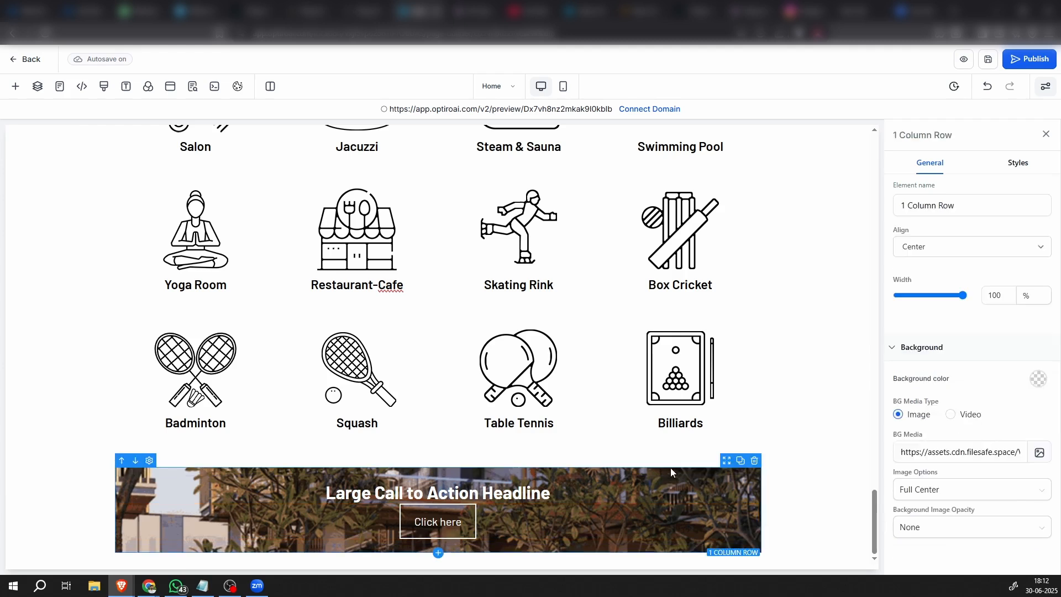
{"action": "left_click", "coordinate": [1015, 164]}
{"action": "left_click", "coordinate": [976, 239]}
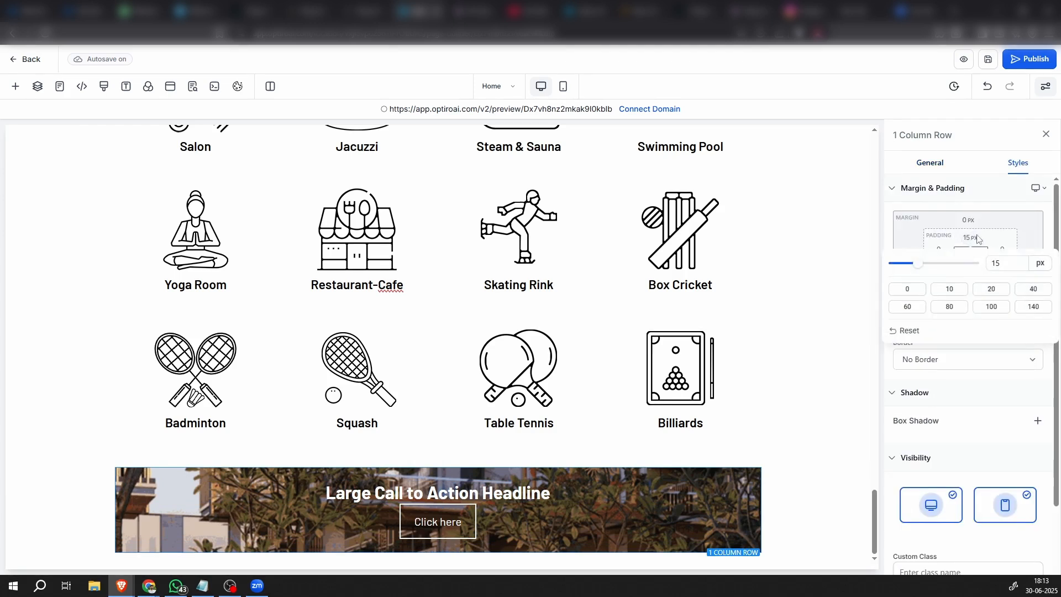
{"action": "left_click", "coordinate": [1034, 289]}
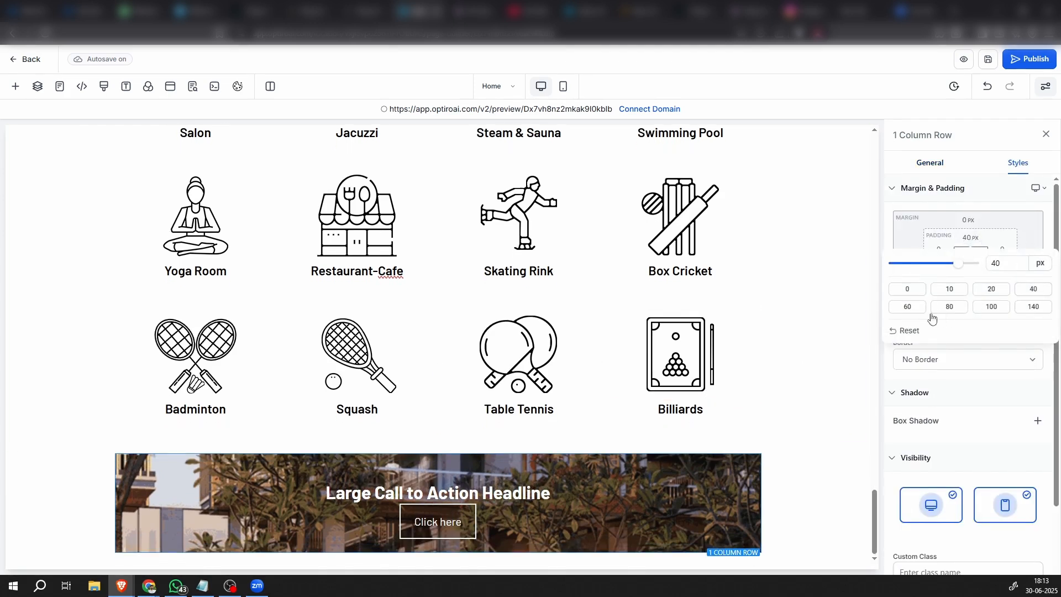
{"action": "left_click", "coordinate": [949, 306]}
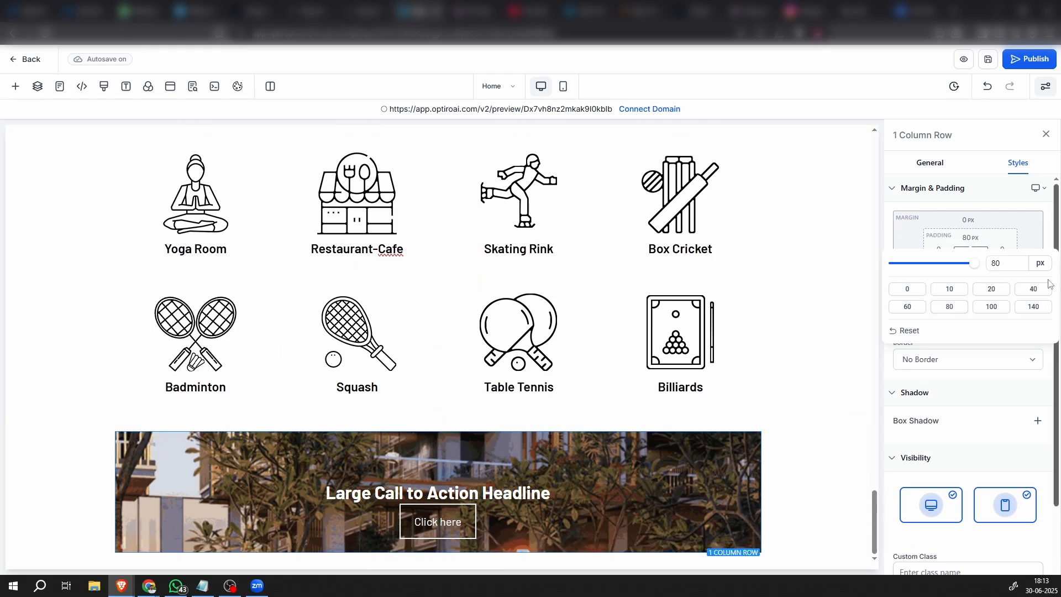
{"action": "left_click", "coordinate": [968, 265]}
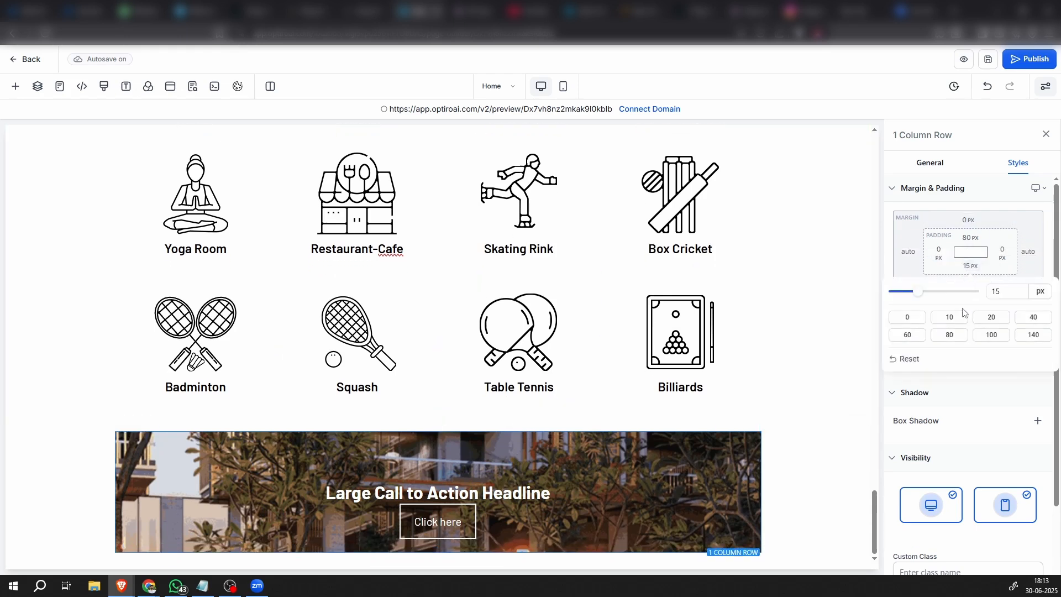
{"action": "left_click", "coordinate": [955, 338]}
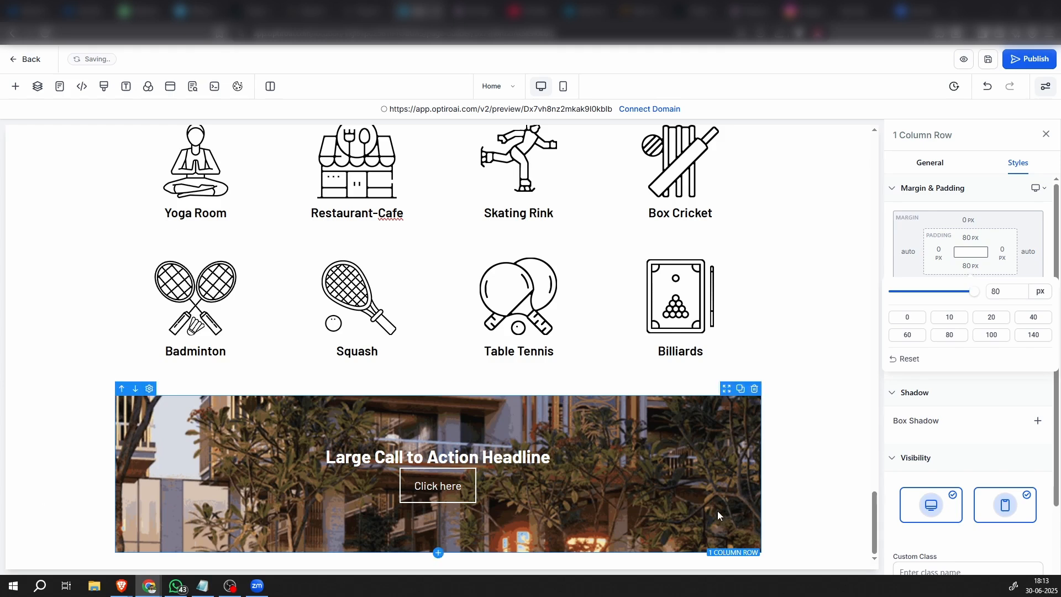
Replace the headline above the button with the copied text "Connect Us on facebook"
{"action": "left_click", "coordinate": [498, 453]}
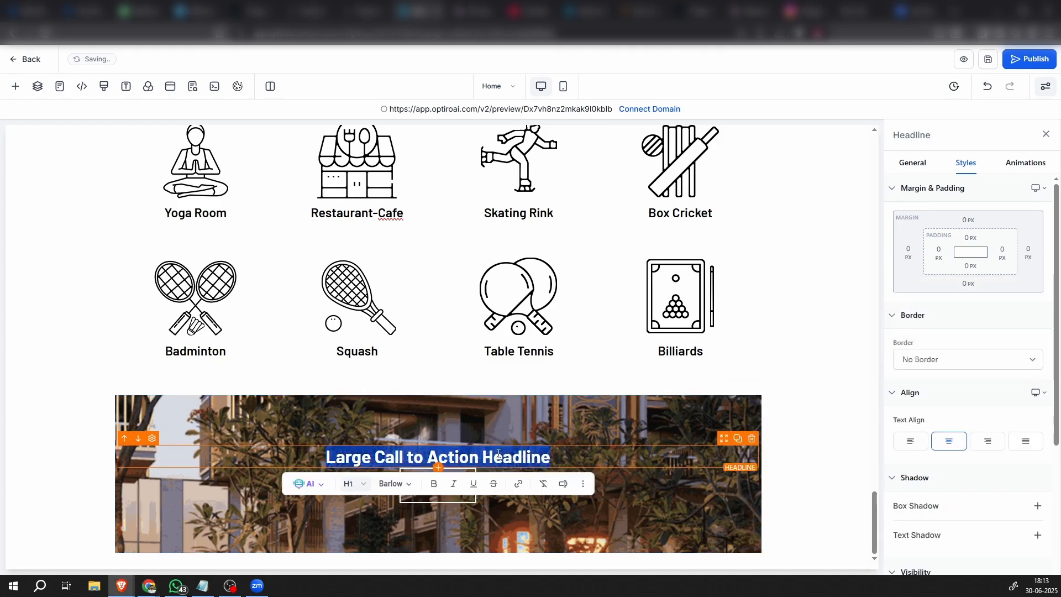
{"action": "type", "text": "Connect Us on facebook"}
{"action": "left_click", "coordinate": [834, 479]}
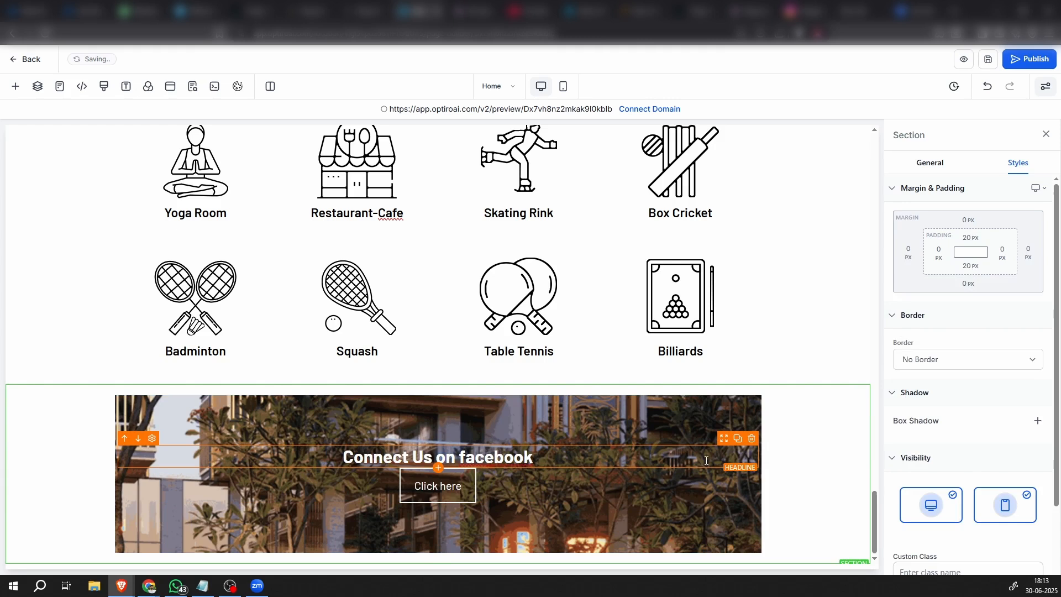
Set the bottom padding of the "Connect Us on facebook" headline to 20 px
{"action": "left_click", "coordinate": [723, 447]}
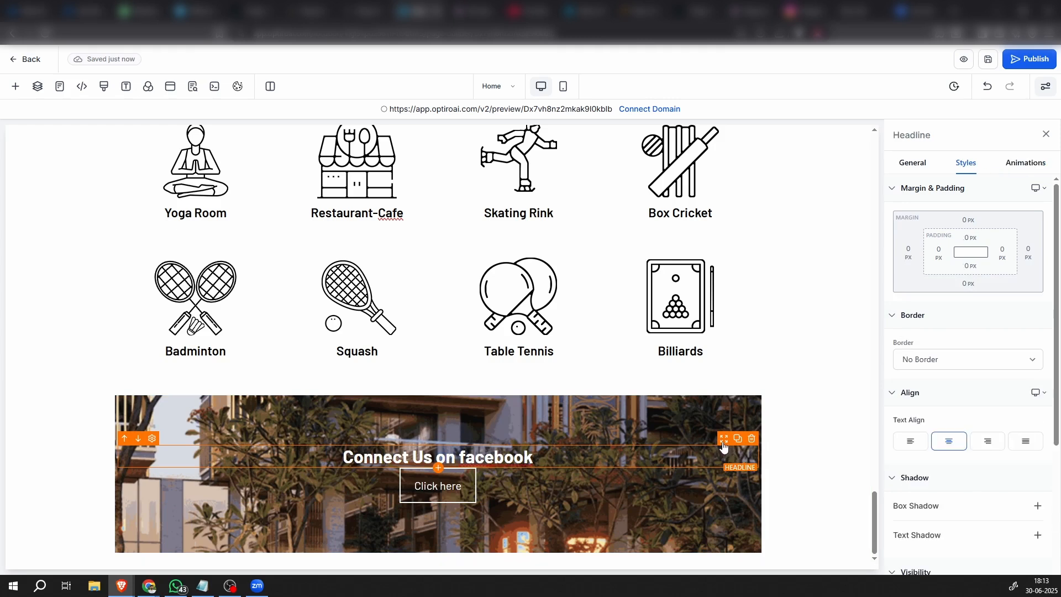
{"action": "left_click", "coordinate": [968, 267]}
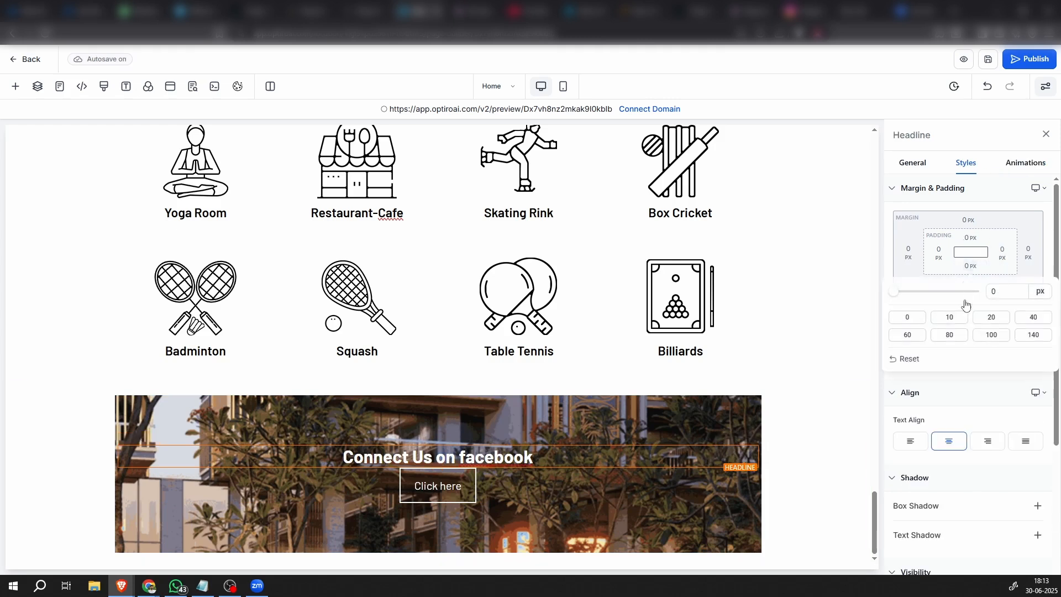
{"action": "left_click", "coordinate": [992, 318]}
{"action": "left_click", "coordinate": [827, 483]}
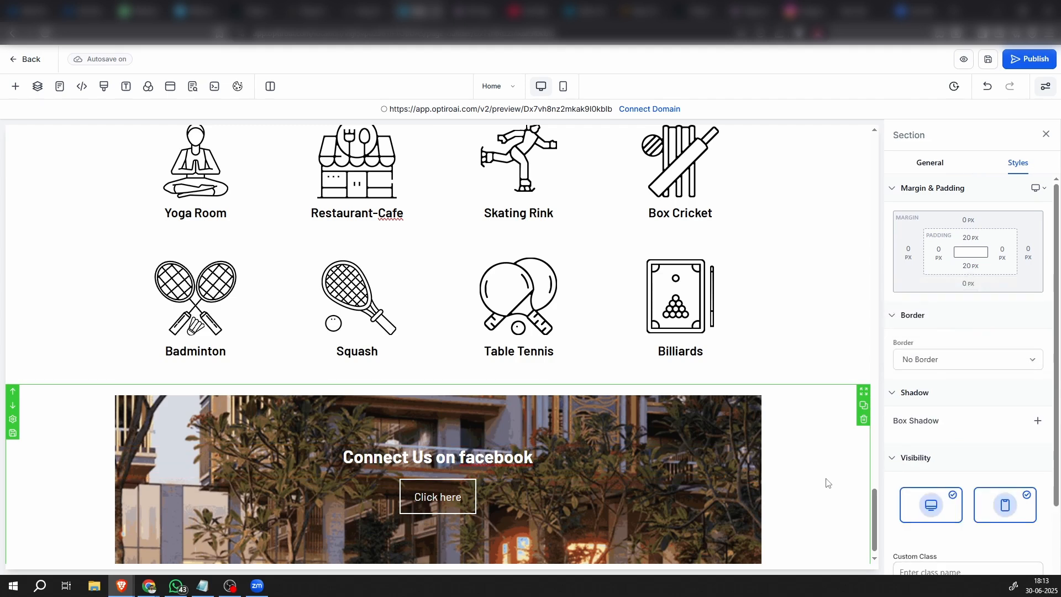
Set the font size of the "Connect Us on facebook" headline to 45 px
{"action": "scroll", "coordinate": [827, 483], "scroll_direction": "down", "scroll_amount": 1}
{"action": "left_click", "coordinate": [533, 447]}
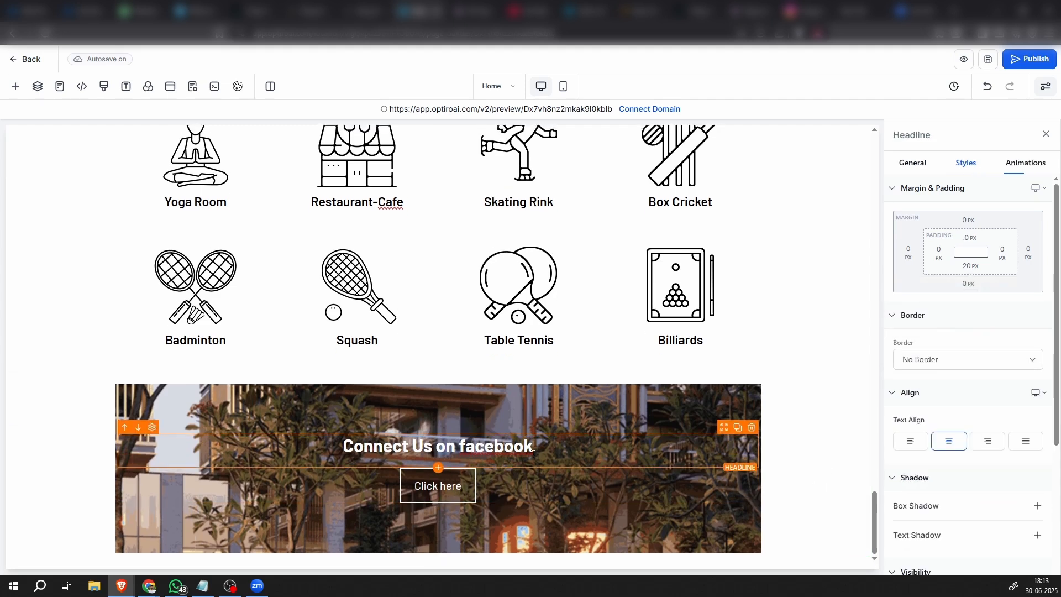
{"action": "scroll", "coordinate": [980, 367], "scroll_direction": "down", "scroll_amount": 3}
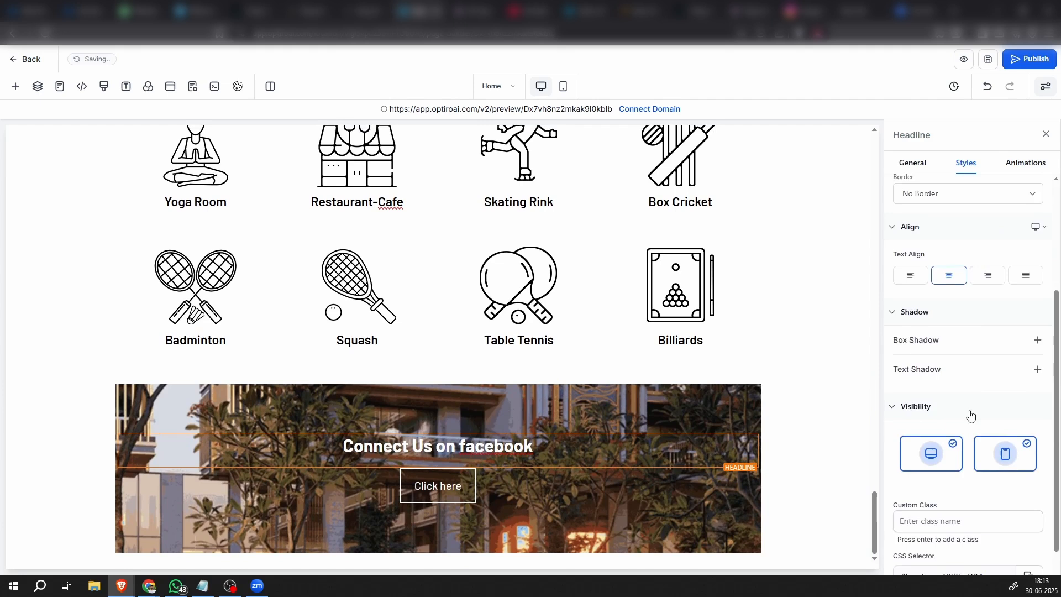
{"action": "scroll", "coordinate": [972, 386], "scroll_direction": "up", "scroll_amount": 5}
{"action": "left_click", "coordinate": [912, 162]}
{"action": "left_click", "coordinate": [993, 333]}
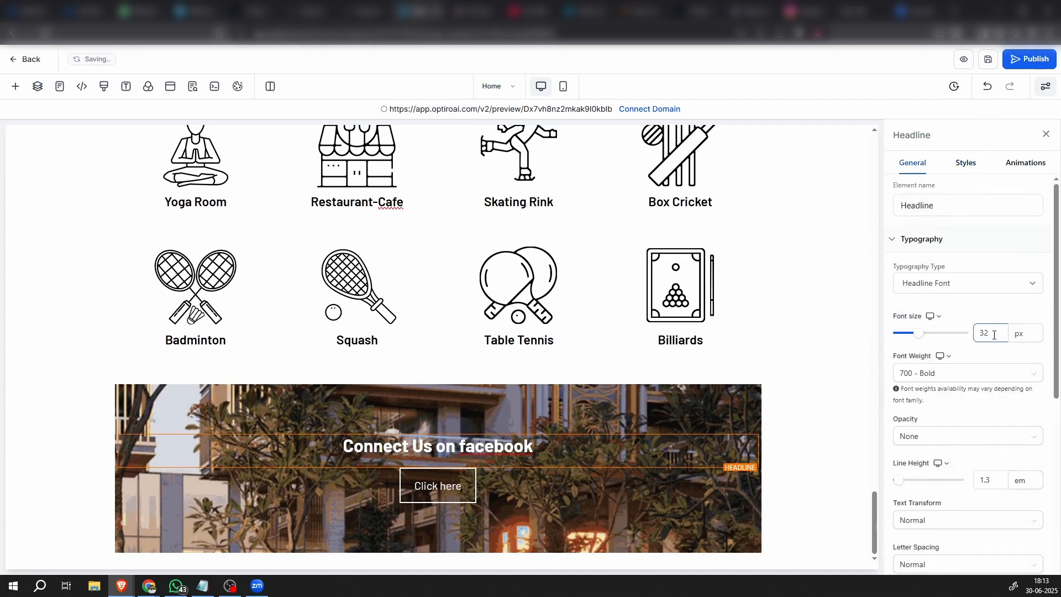
{"action": "type", "text": "45"}
{"action": "left_click", "coordinate": [822, 458]}
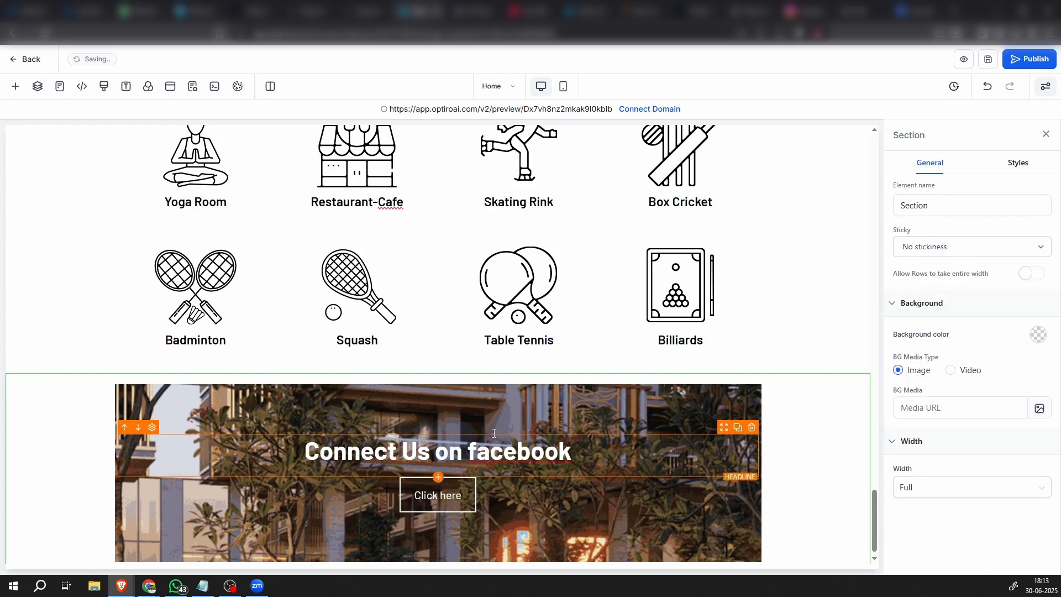
Add a full-width section below the background-image section and insert a 1-column row in it
{"action": "scroll", "coordinate": [767, 468], "scroll_direction": "down", "scroll_amount": 1}
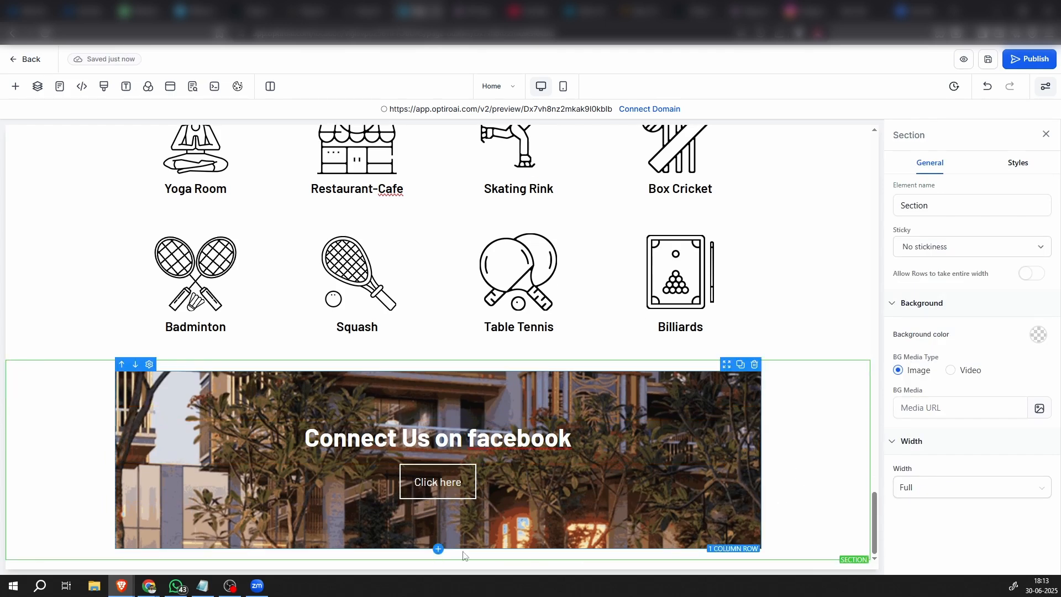
{"action": "left_click", "coordinate": [438, 559]}
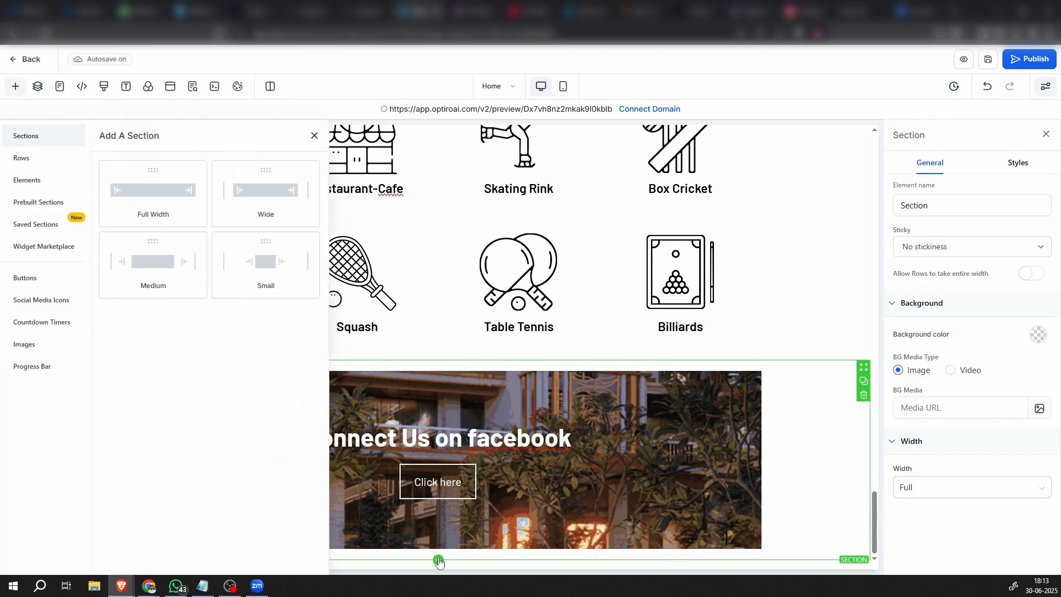
{"action": "left_click", "coordinate": [145, 189]}
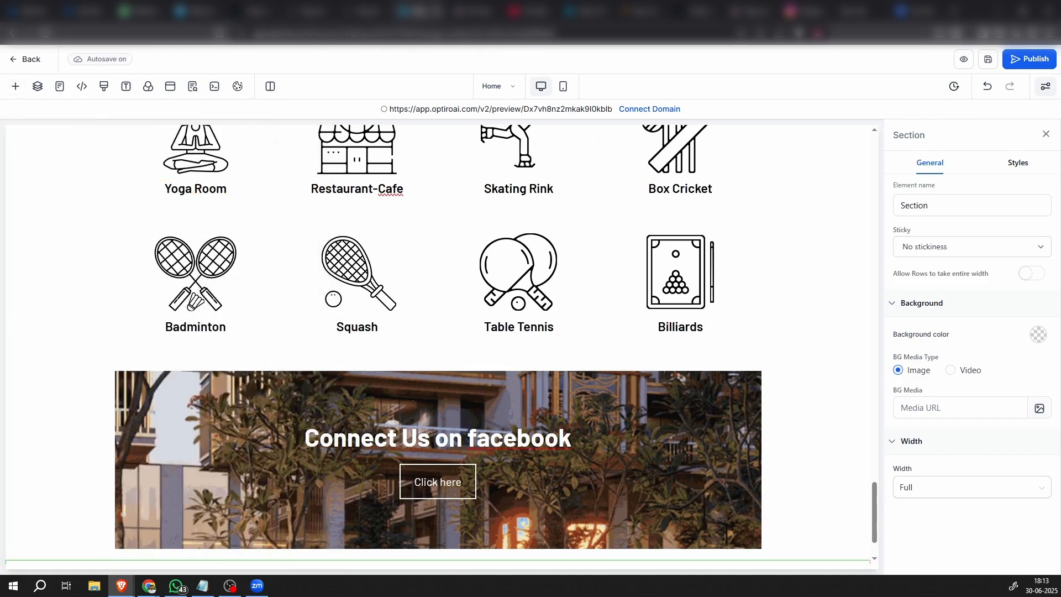
{"action": "scroll", "coordinate": [443, 512], "scroll_direction": "down", "scroll_amount": 2}
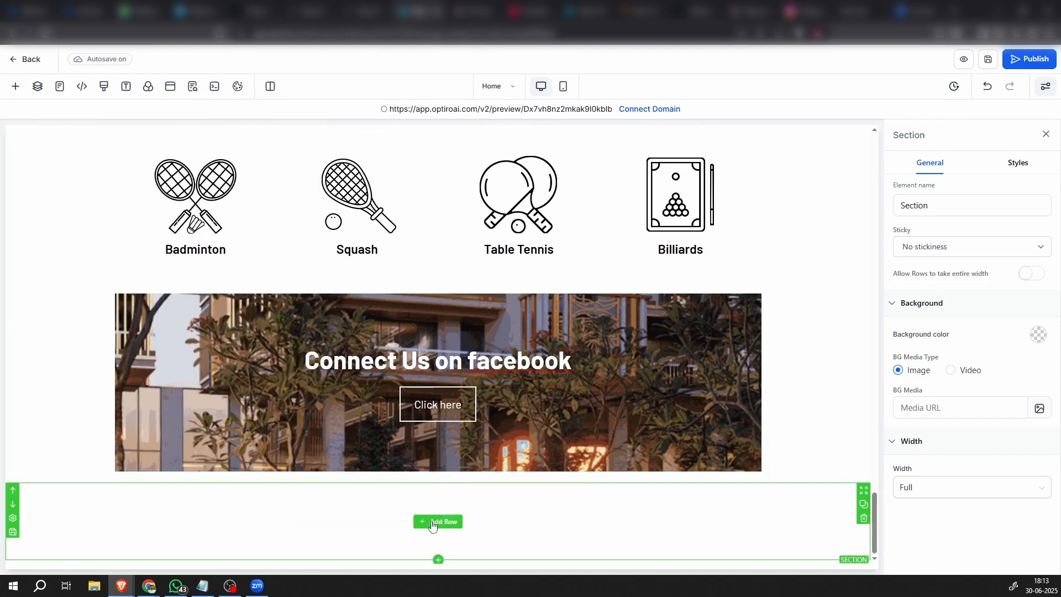
{"action": "left_click", "coordinate": [432, 523]}
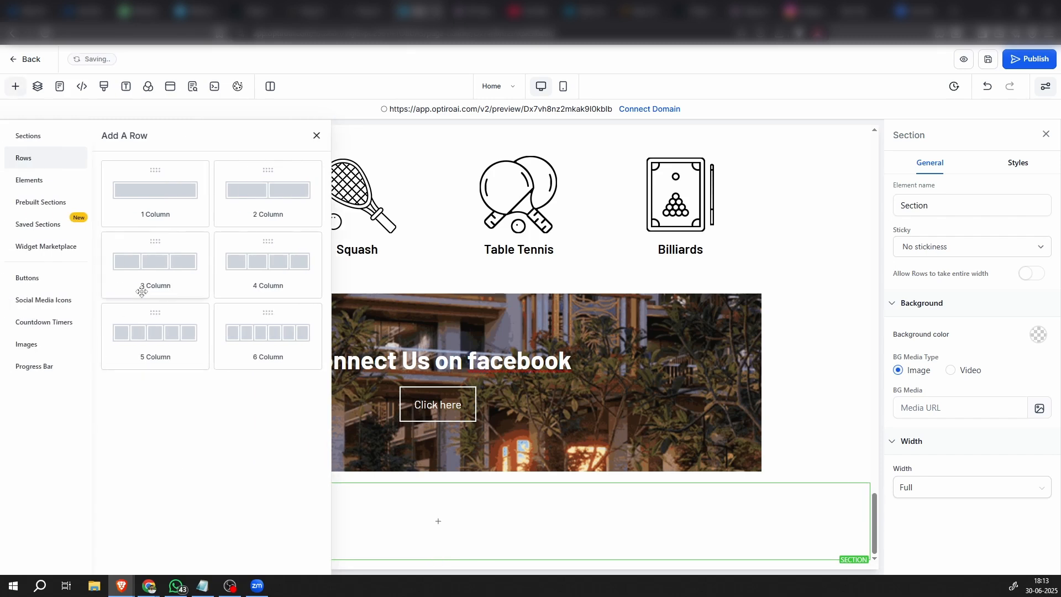
{"action": "left_click", "coordinate": [177, 195]}
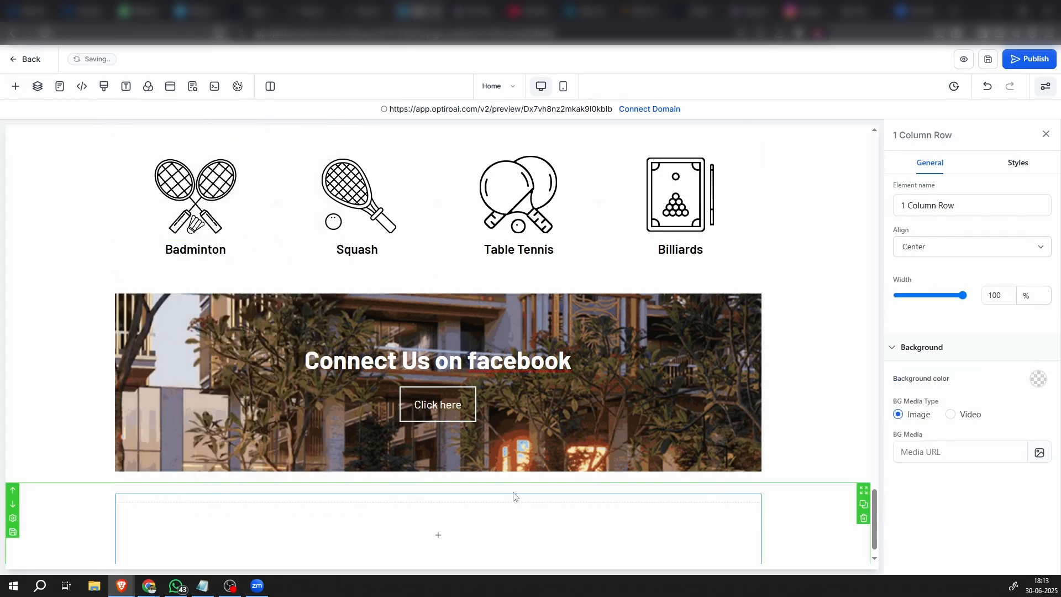
Add a headline element to the new row's column and change its text to "Gallery"
{"action": "left_click", "coordinate": [463, 512]}
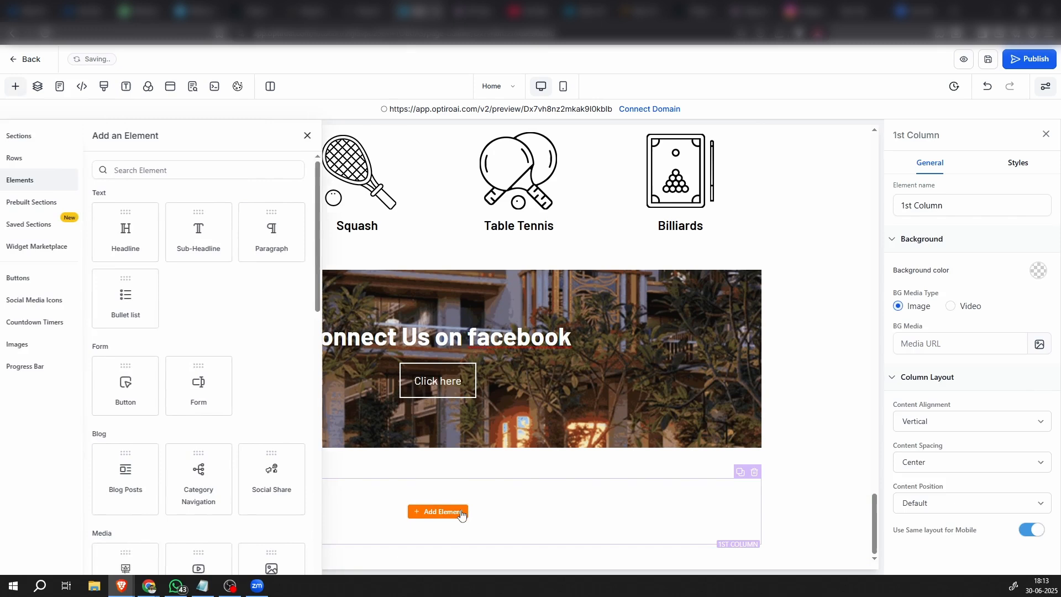
{"action": "left_click", "coordinate": [141, 239]}
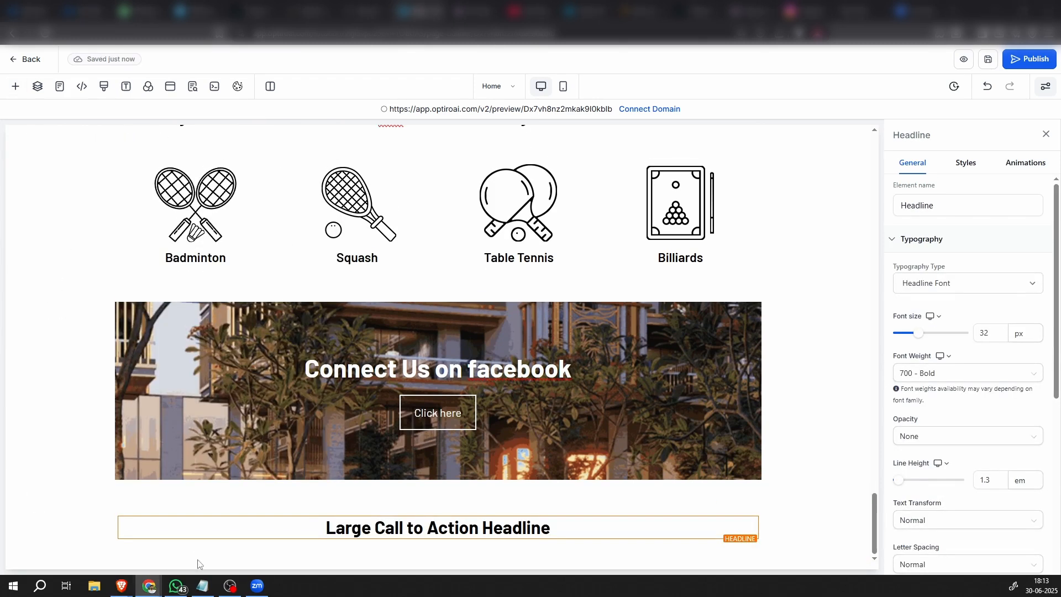
{"action": "left_click", "coordinate": [439, 525]}
{"action": "triple_click", "coordinate": [439, 525]}
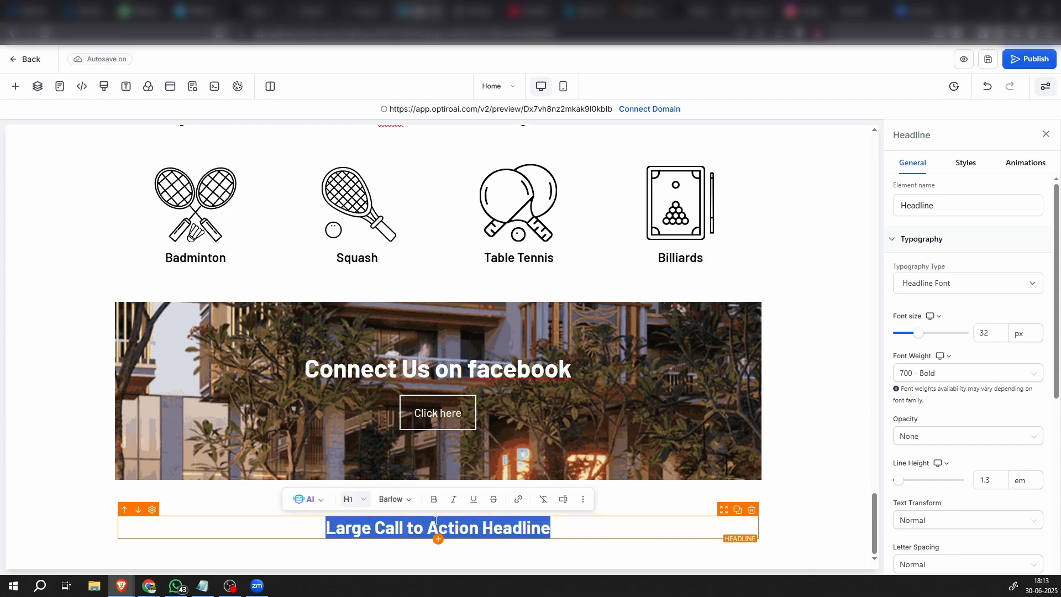
{"action": "type", "text": "Gallery"}
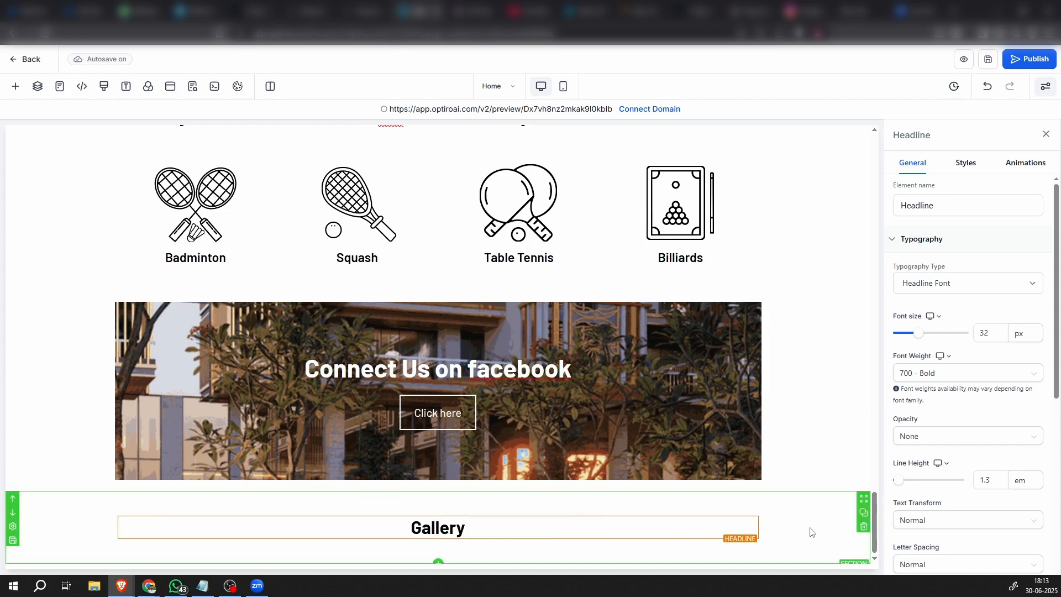
{"action": "left_click", "coordinate": [481, 536]}
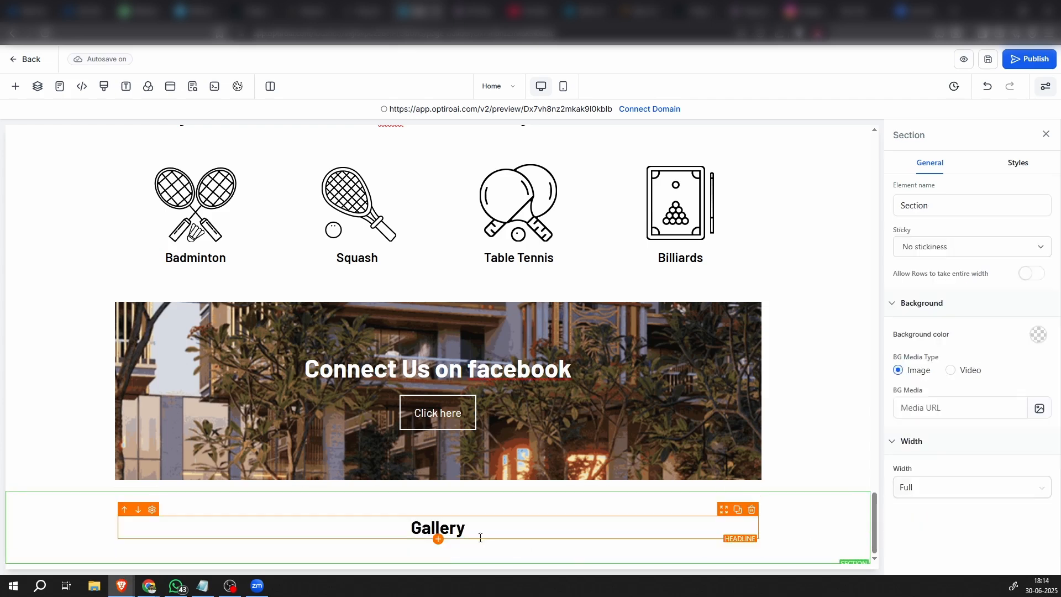
Add a paragraph below the Gallery headline with the copied text "Each Image in this Gallery Captures the Authentic Essence of the Property Through Genuine Photographs."
{"action": "left_click", "coordinate": [439, 539]}
{"action": "left_click", "coordinate": [278, 249]}
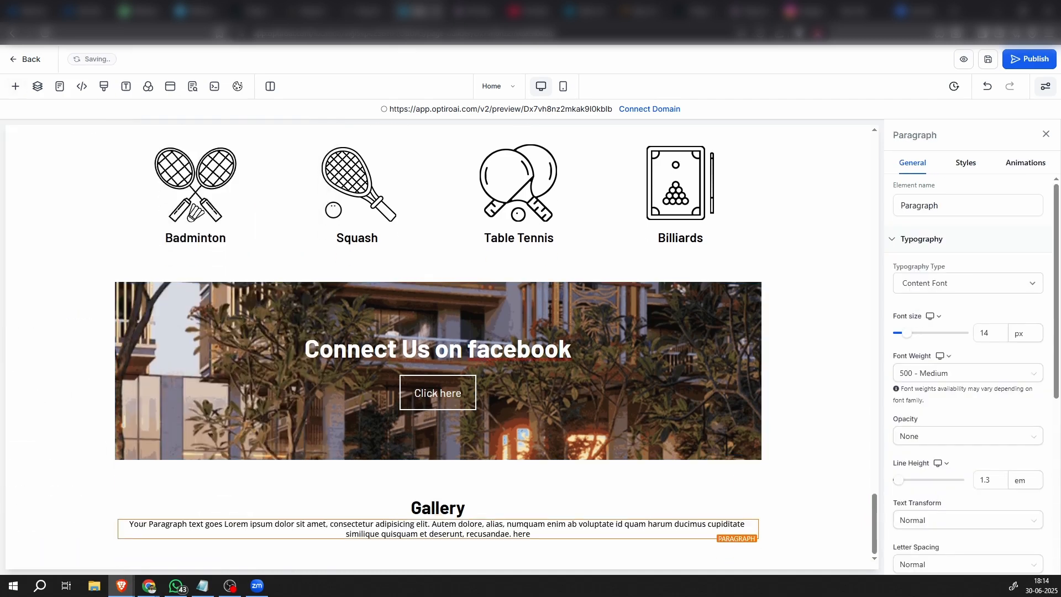
{"action": "triple_click", "coordinate": [383, 529]}
{"action": "type", "text": "Each Image in this Gallery Captures the Authentic Essence of the Property Through Genuine Photographs."}
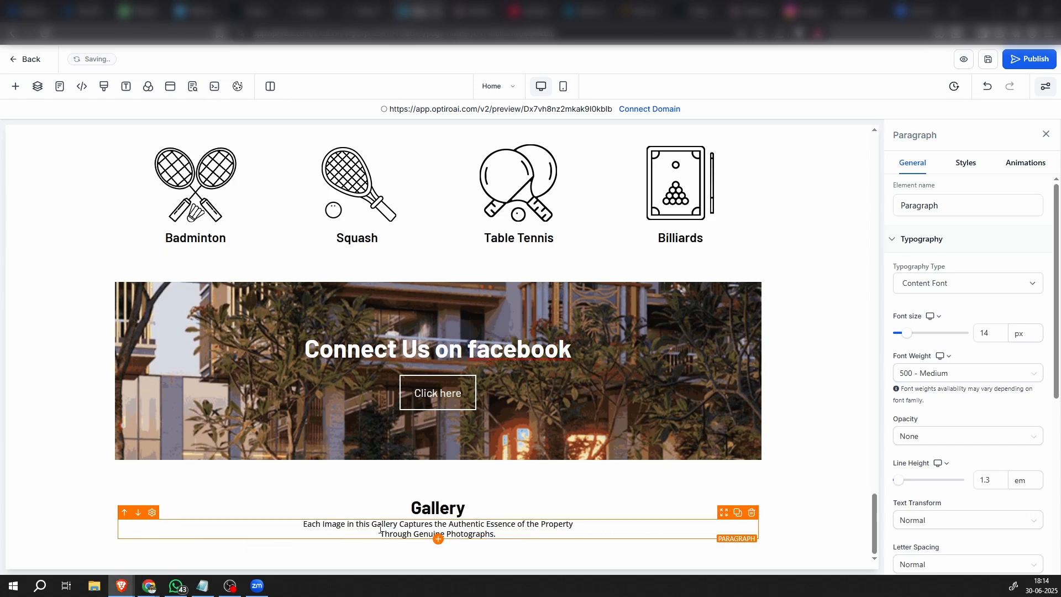
Set the line height of the paragraph below the Gallery headline to 1.9 em
{"action": "left_click", "coordinate": [792, 533]}
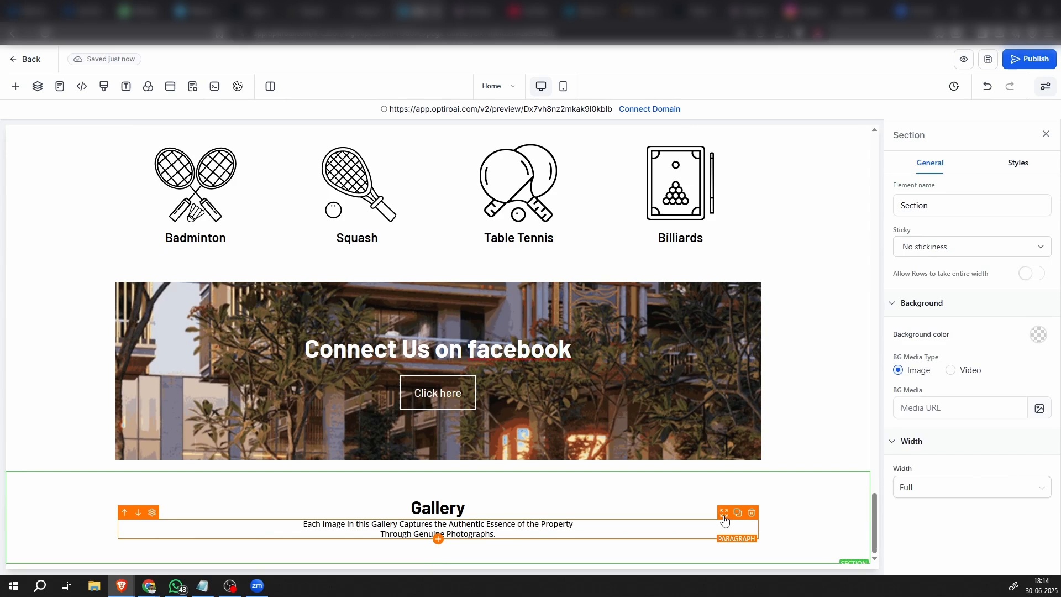
{"action": "left_click", "coordinate": [725, 518]}
{"action": "left_click", "coordinate": [981, 480]}
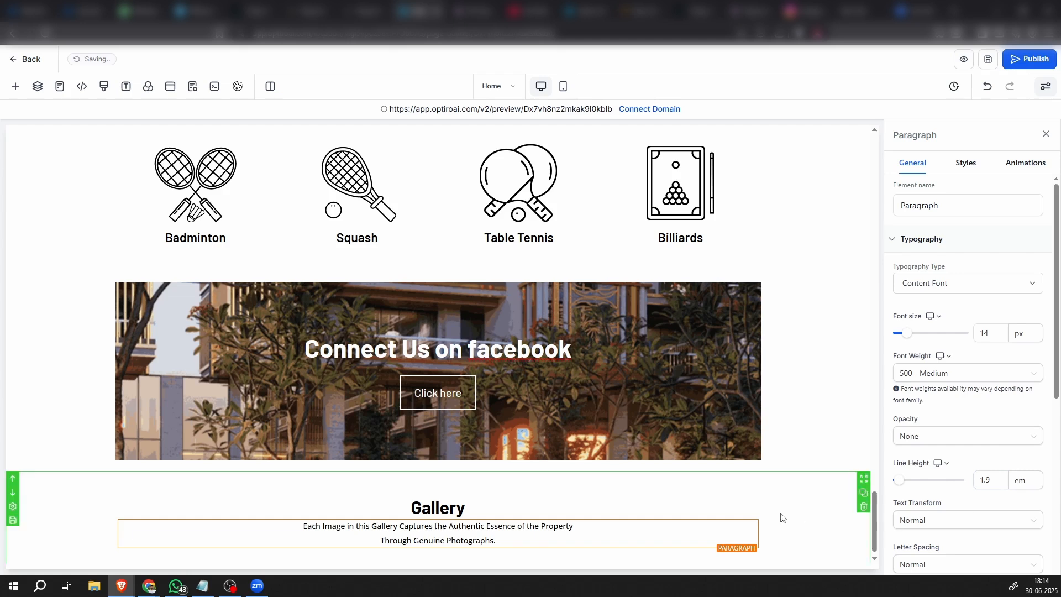
Set the bottom padding of the Gallery headline to 20 px
{"action": "left_click", "coordinate": [623, 500]}
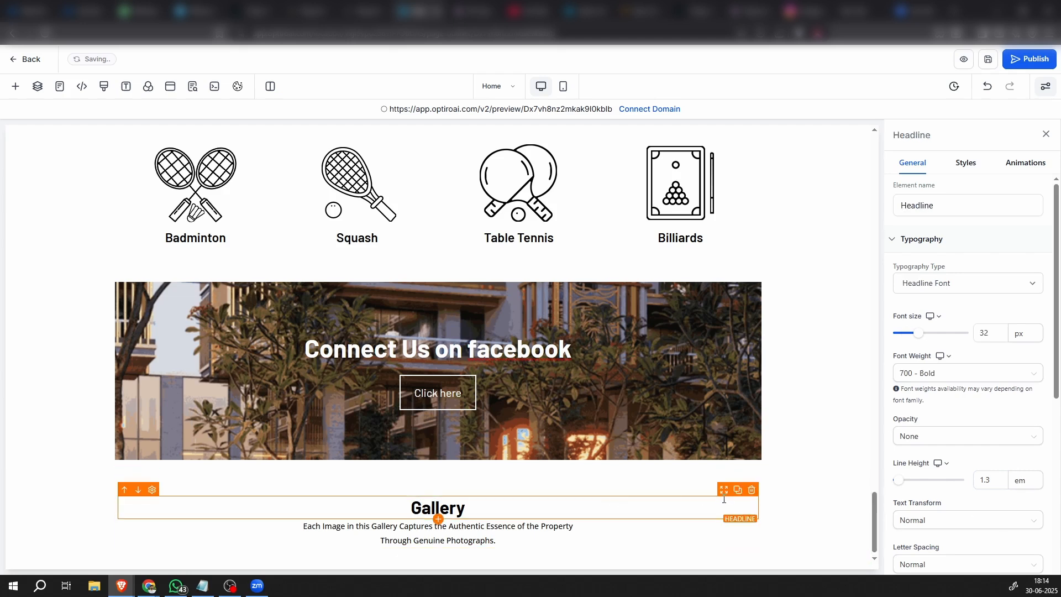
{"action": "left_click", "coordinate": [966, 164]}
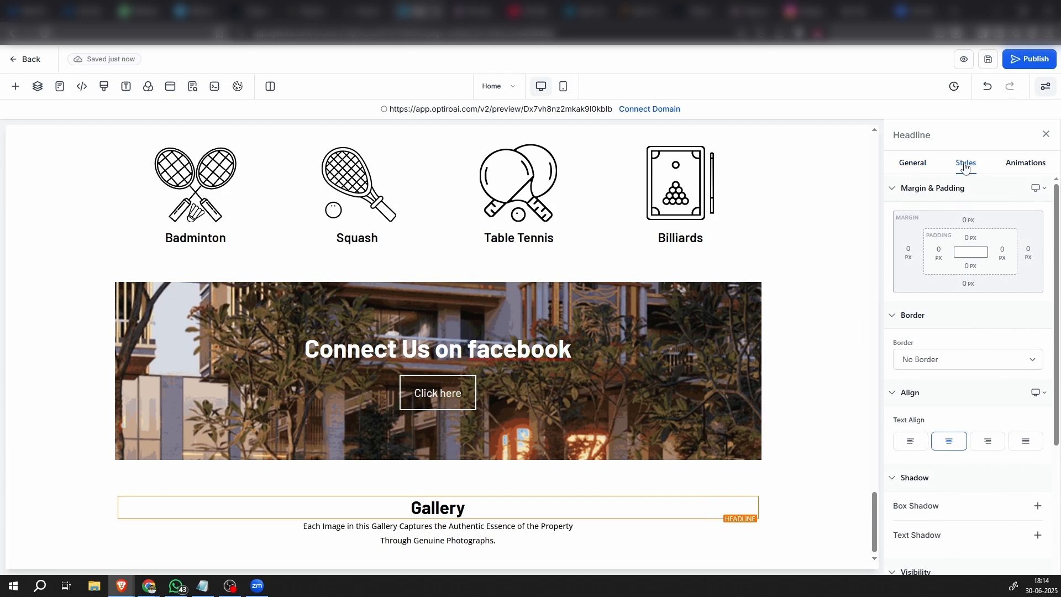
{"action": "left_click", "coordinate": [967, 266]}
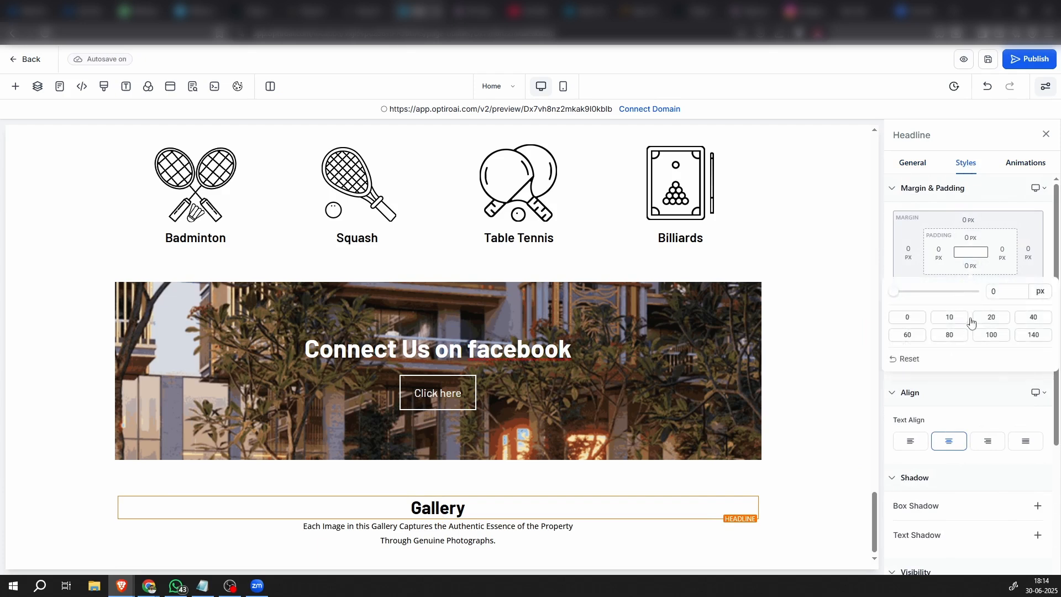
{"action": "left_click", "coordinate": [990, 318]}
{"action": "scroll", "coordinate": [737, 473], "scroll_direction": "down", "scroll_amount": 1}
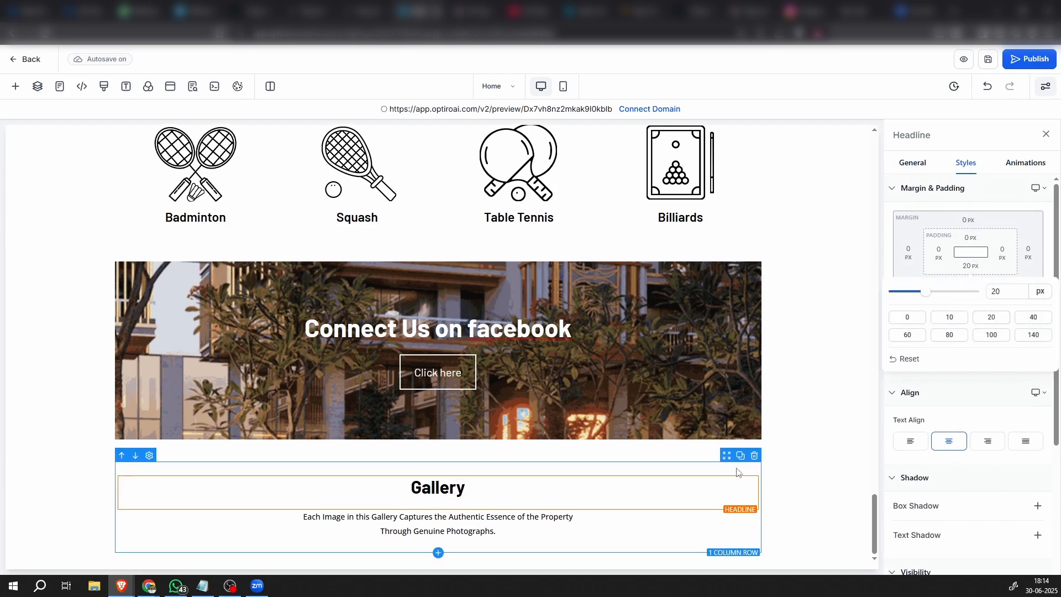
Change the text color of the Gallery paragraph to the teal-blue swatch
{"action": "left_click", "coordinate": [742, 533]}
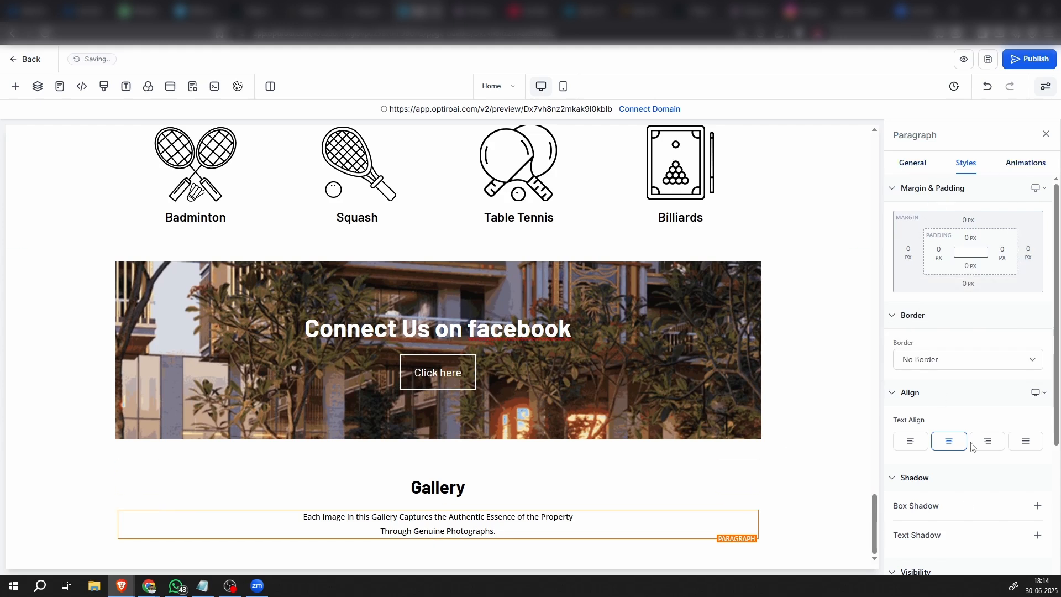
{"action": "scroll", "coordinate": [950, 274], "scroll_direction": "down", "scroll_amount": 3}
{"action": "left_click", "coordinate": [914, 164]}
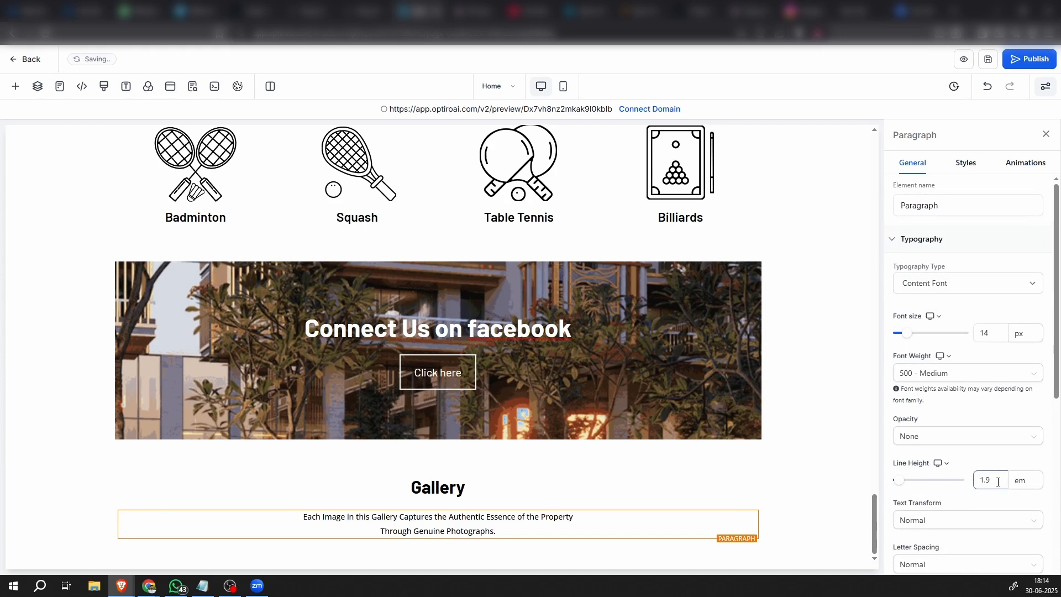
{"action": "scroll", "coordinate": [997, 482], "scroll_direction": "down", "scroll_amount": 5}
{"action": "left_click", "coordinate": [1031, 327]}
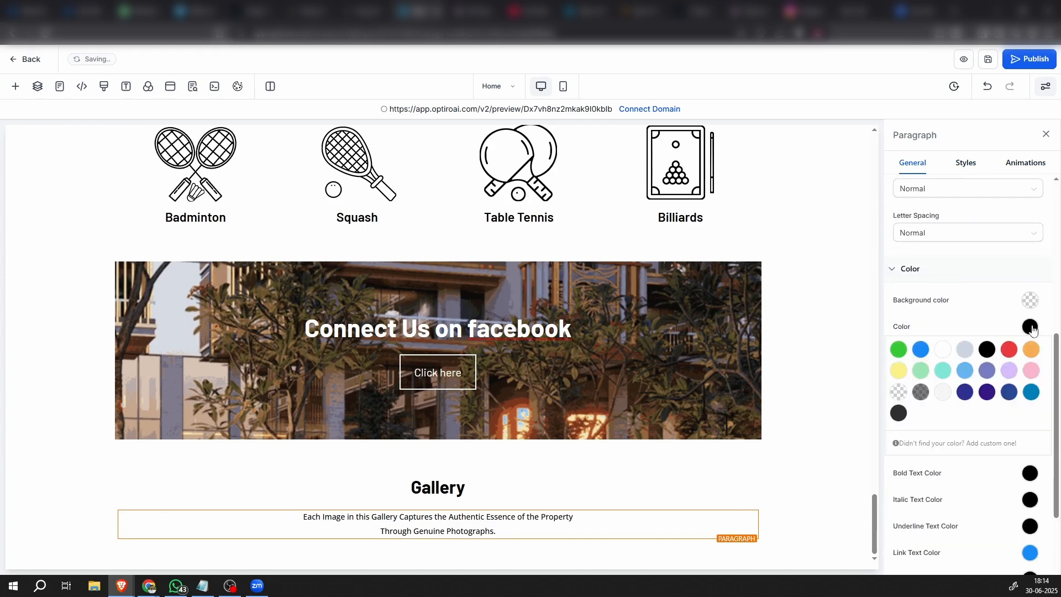
{"action": "left_click", "coordinate": [1031, 392]}
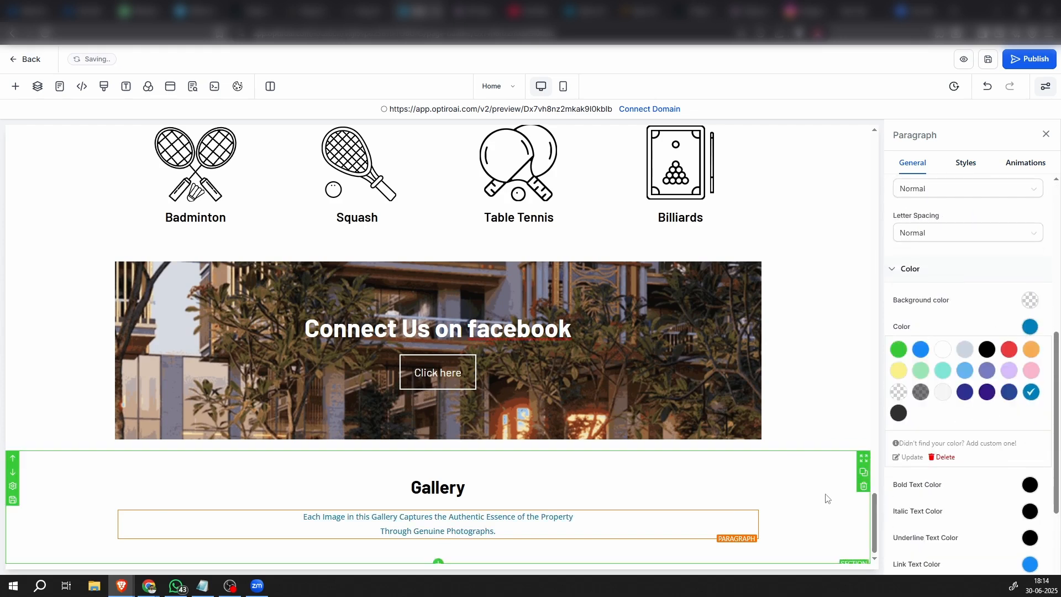
{"action": "left_click", "coordinate": [817, 513]}
Set the font size of the Gallery paragraph to 16 px
{"action": "left_click", "coordinate": [488, 518]}
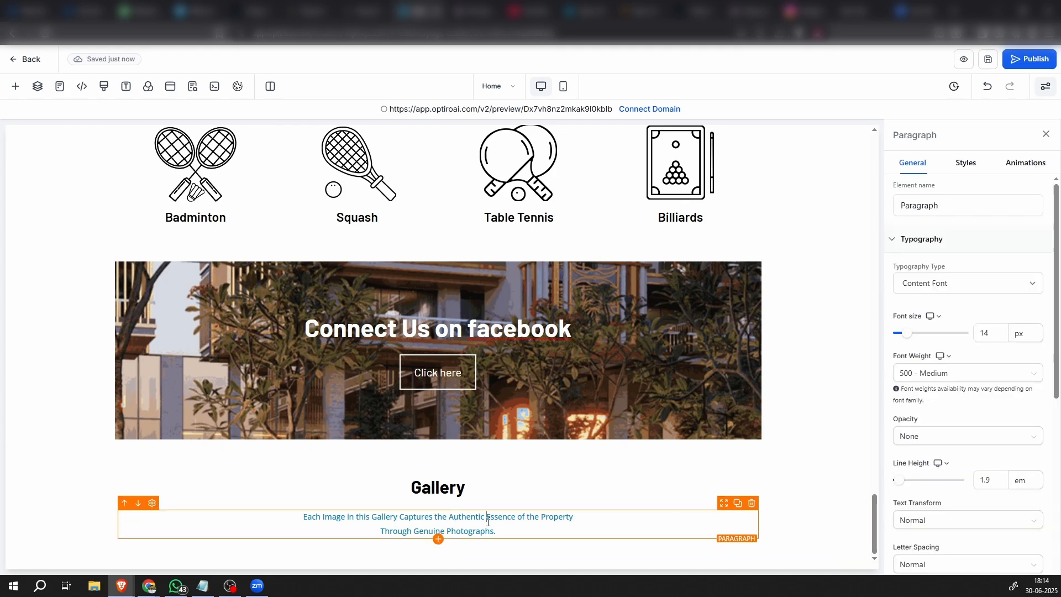
{"action": "left_click", "coordinate": [985, 334]}
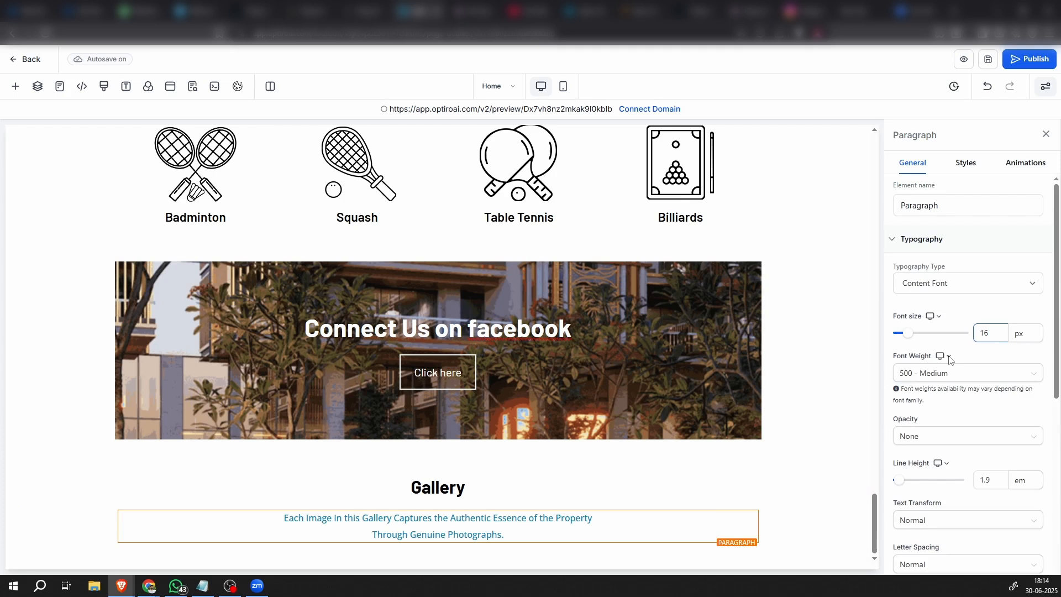
{"action": "left_click", "coordinate": [796, 517]}
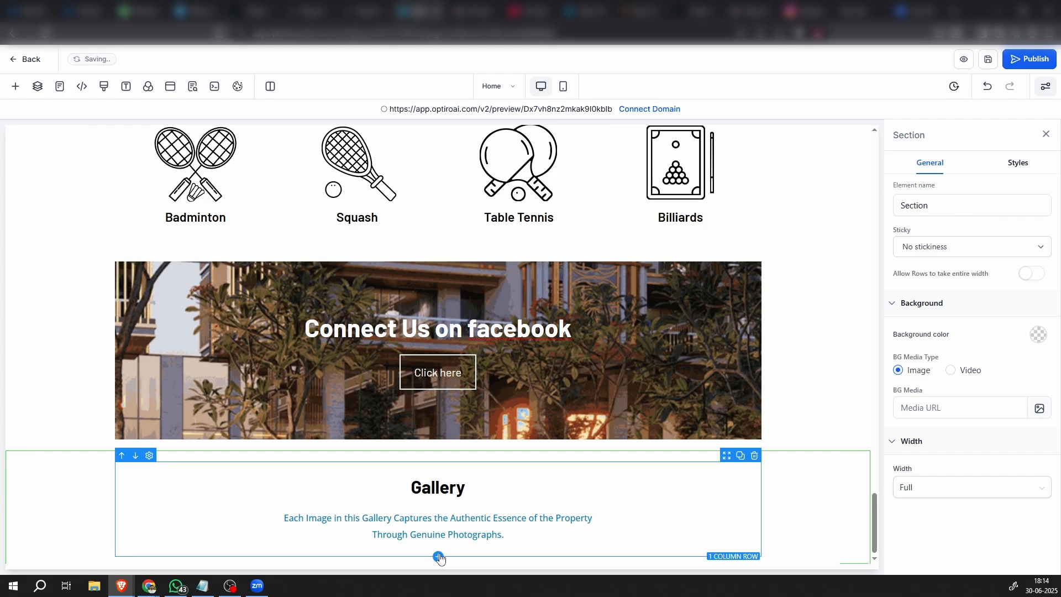
Add a 3-column row below the Gallery headline and paragraph row
{"action": "left_click", "coordinate": [439, 557]}
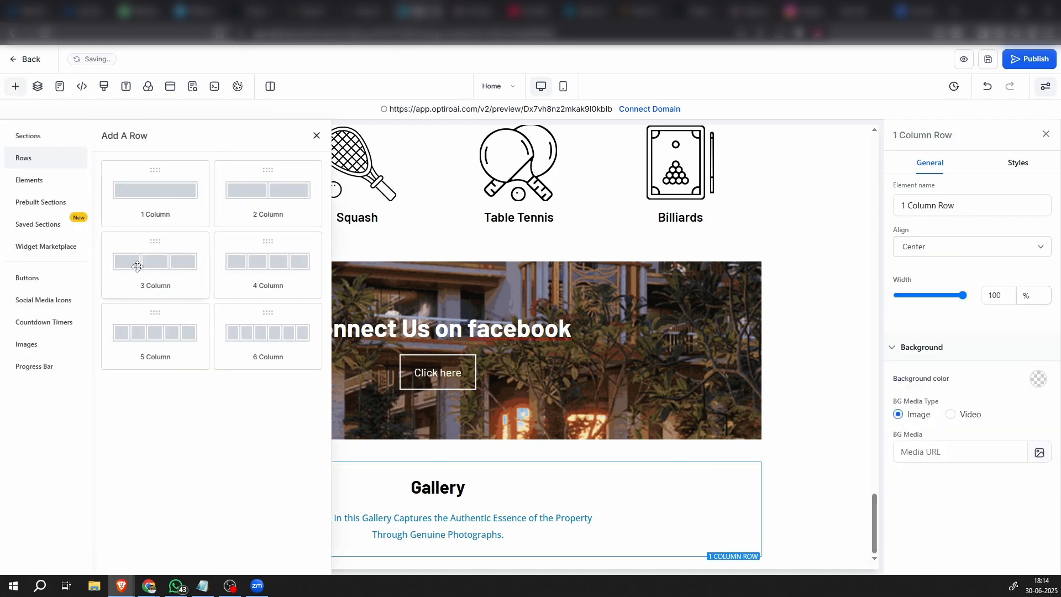
{"action": "left_click", "coordinate": [137, 267]}
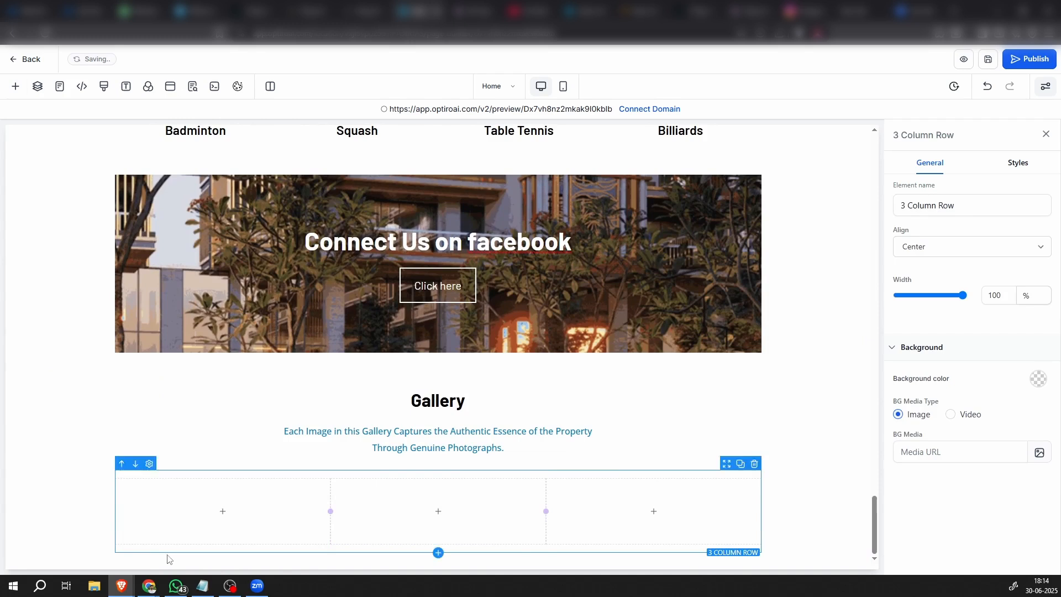
Add an image element to the first column of the three-column row below the Gallery paragraph
{"action": "left_click", "coordinate": [224, 512]}
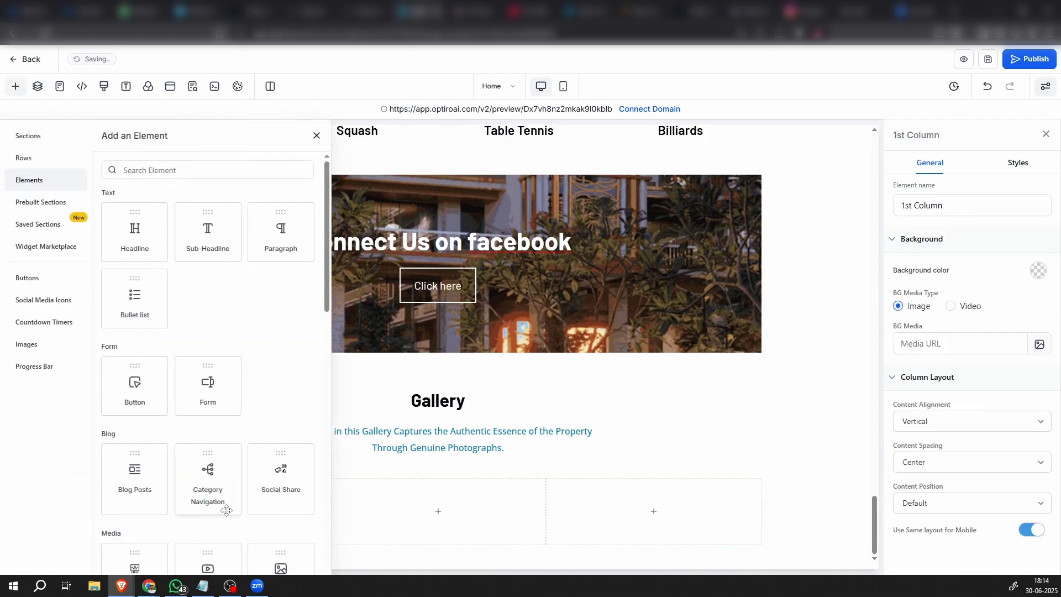
{"action": "scroll", "coordinate": [226, 509], "scroll_direction": "down", "scroll_amount": 4}
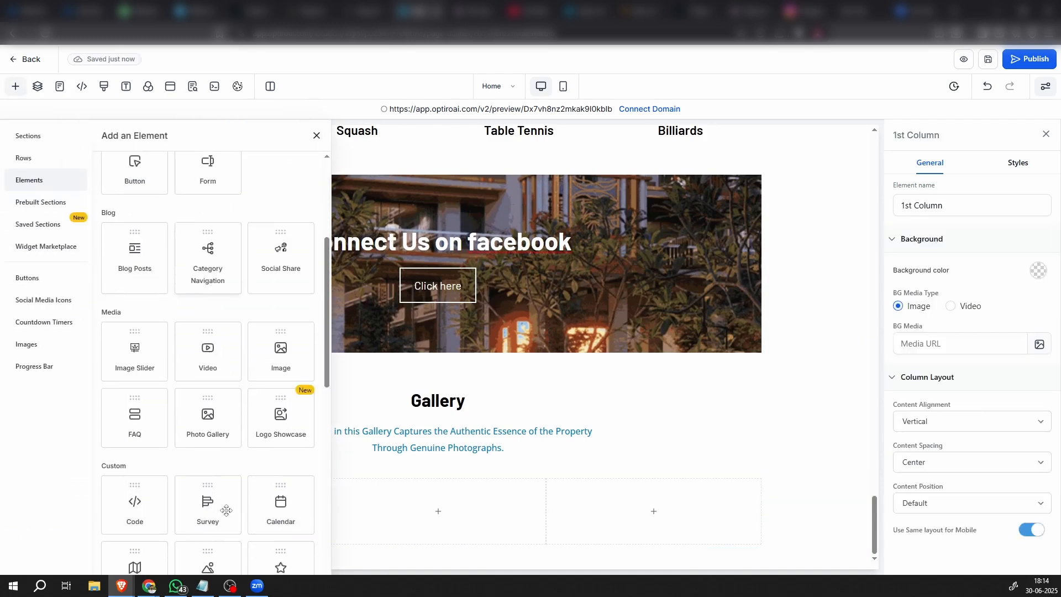
{"action": "scroll", "coordinate": [226, 510], "scroll_direction": "down", "scroll_amount": 1}
{"action": "left_click", "coordinate": [284, 298]}
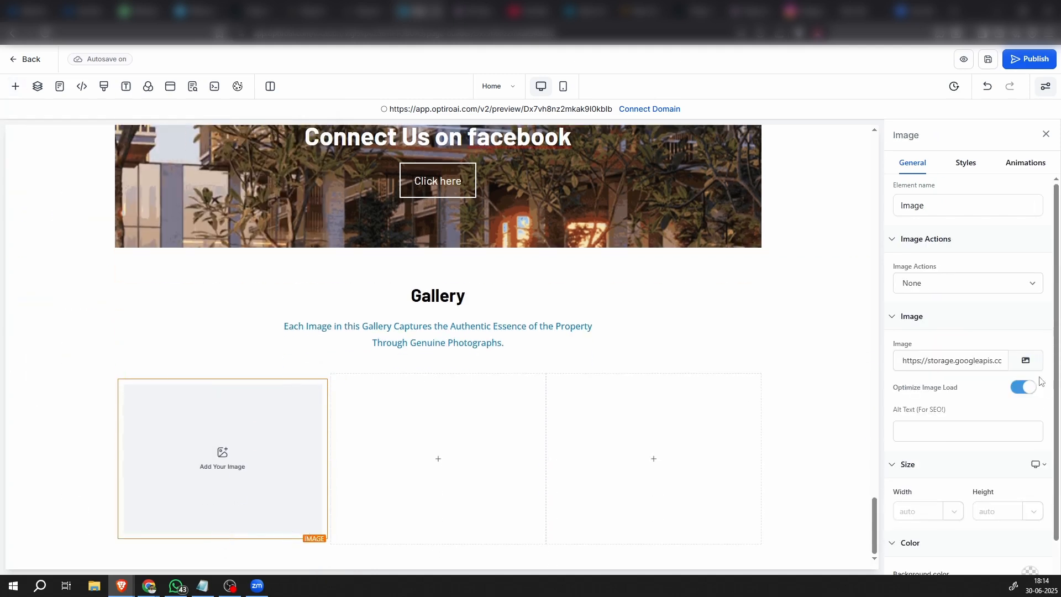
Insert the bedroom photo imgi_3_JR53152-1024×683.jpg from the media storage into the first column's image element
{"action": "left_click", "coordinate": [1025, 360]}
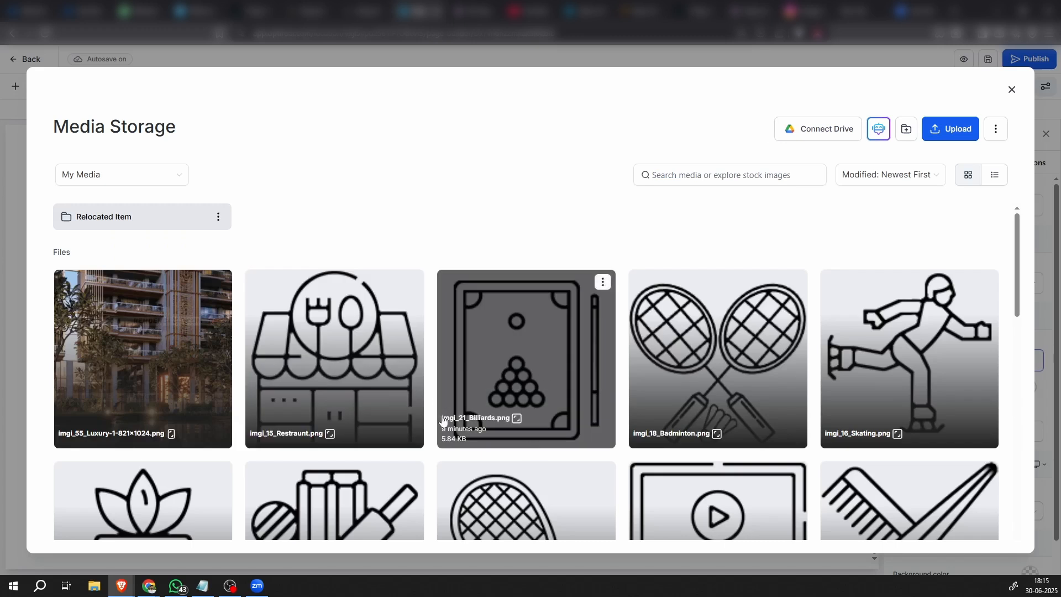
{"action": "scroll", "coordinate": [386, 420], "scroll_direction": "down", "scroll_amount": 10}
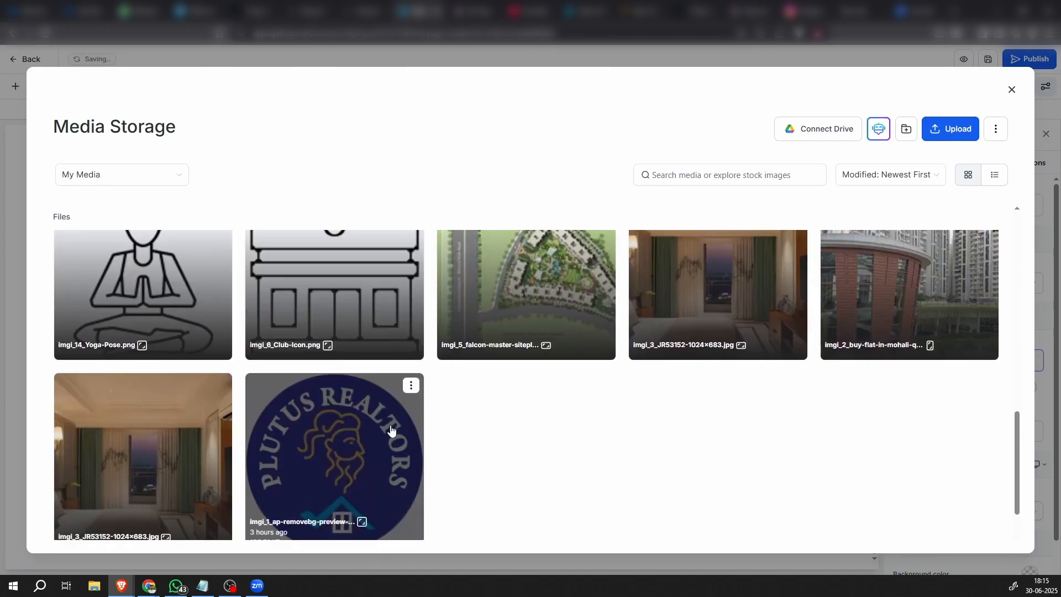
{"action": "left_click", "coordinate": [171, 457]}
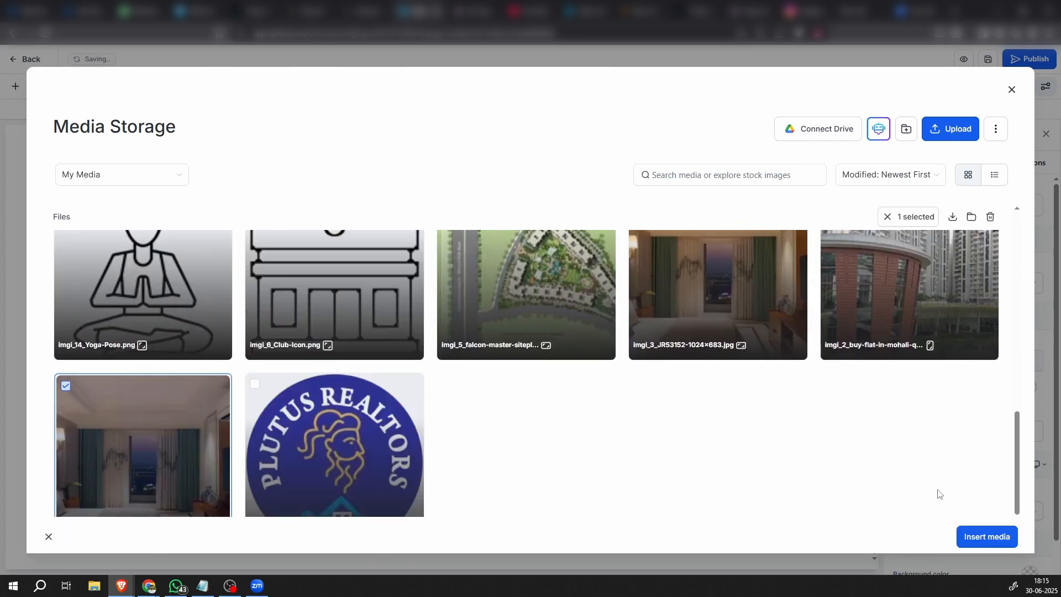
{"action": "left_click", "coordinate": [980, 538]}
Add an image element to the second column of the Gallery row
{"action": "left_click", "coordinate": [454, 479]}
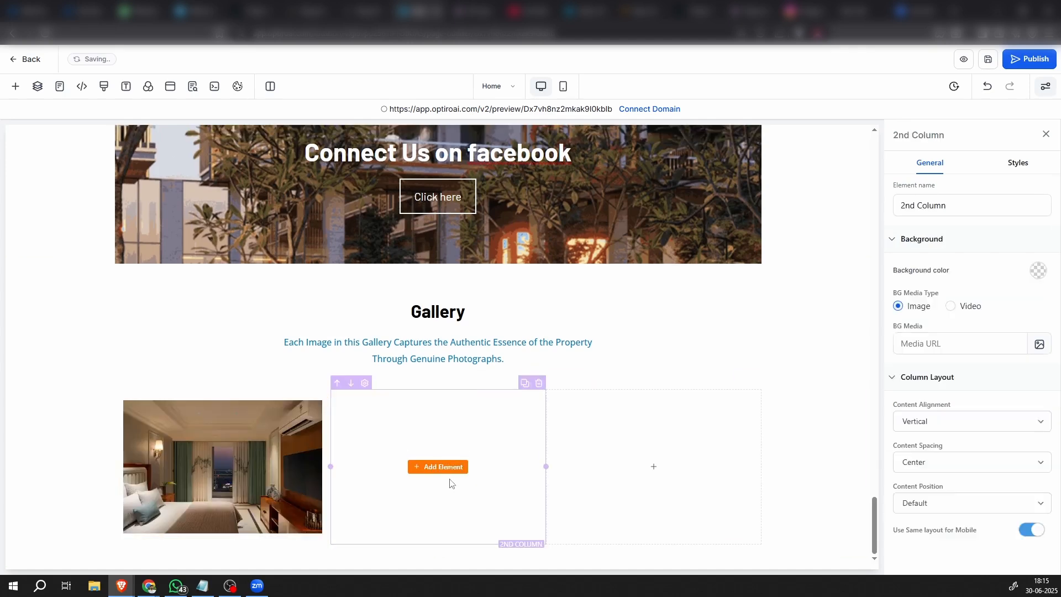
{"action": "left_click", "coordinate": [450, 467]}
{"action": "left_click", "coordinate": [271, 318]}
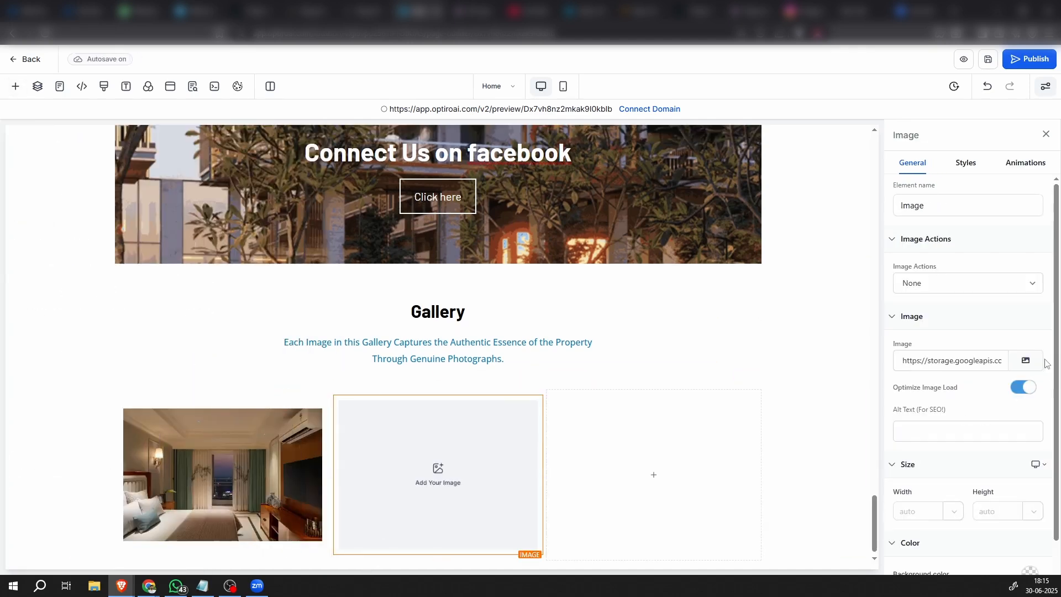
Upload the five 1024×683 photos imgi_23 through imgi_27 and insert imgi_26_JAN5762-1024×683.jpg into the second column's image element
{"action": "left_click", "coordinate": [1026, 360]}
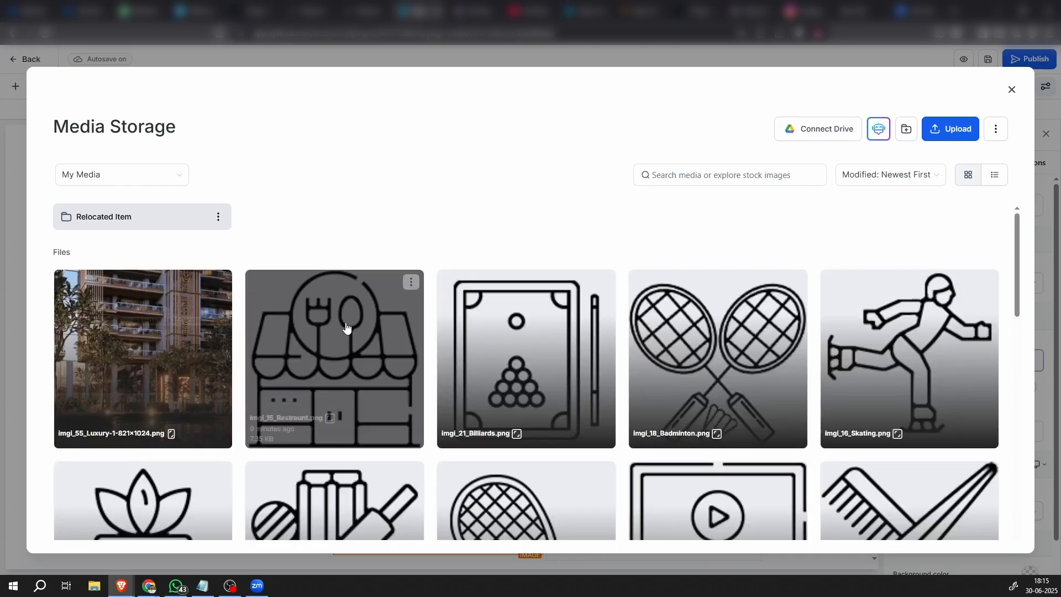
{"action": "left_click", "coordinate": [950, 130]}
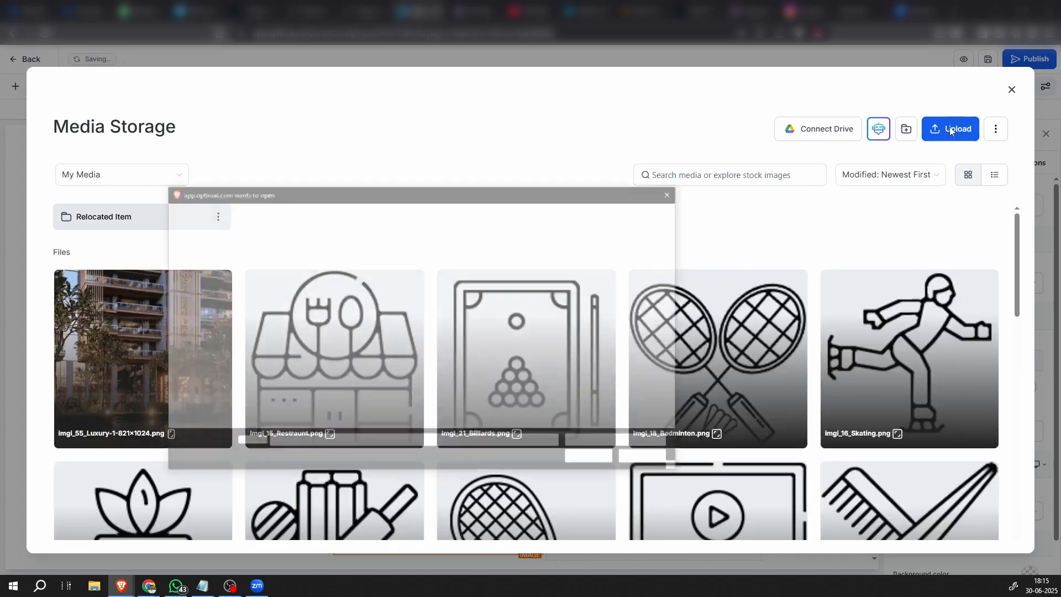
{"action": "scroll", "coordinate": [609, 348], "scroll_direction": "down", "scroll_amount": 5}
{"action": "scroll", "coordinate": [608, 348], "scroll_direction": "up", "scroll_amount": 1}
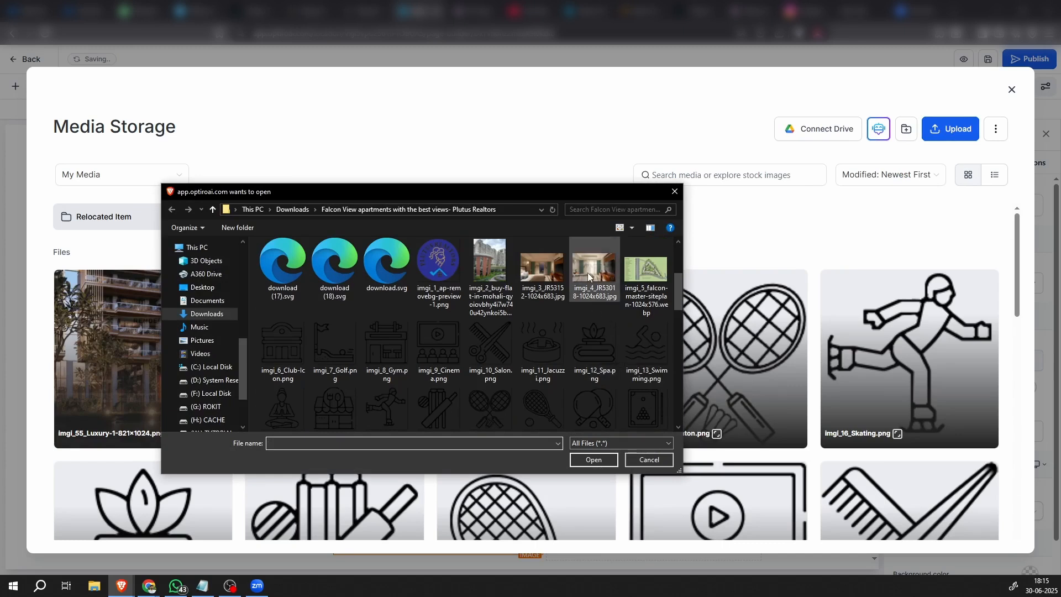
{"action": "scroll", "coordinate": [578, 279], "scroll_direction": "down", "scroll_amount": 3}
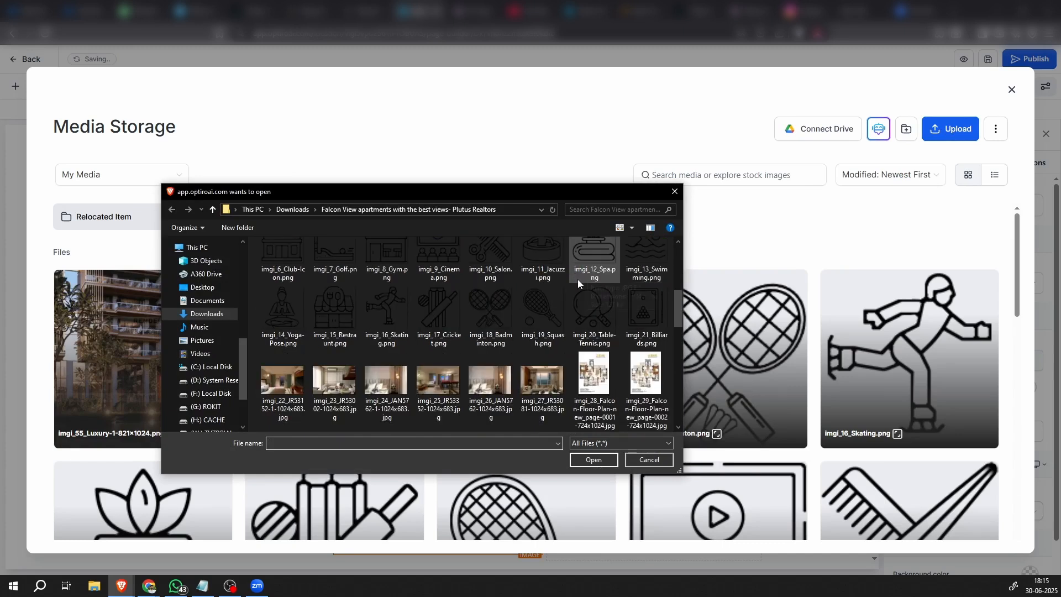
{"action": "left_click", "coordinate": [324, 384]}
{"action": "left_click", "coordinate": [383, 385], "text": "ctrl"}
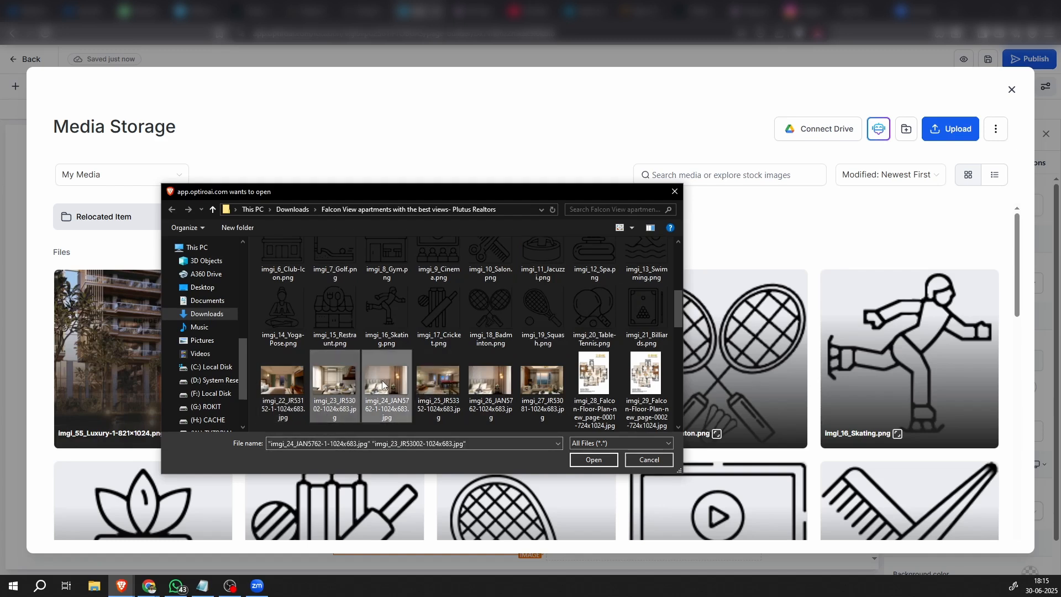
{"action": "left_click", "coordinate": [437, 381], "text": "ctrl"}
{"action": "left_click", "coordinate": [489, 381], "text": "ctrl"}
{"action": "left_click", "coordinate": [541, 384], "text": "ctrl"}
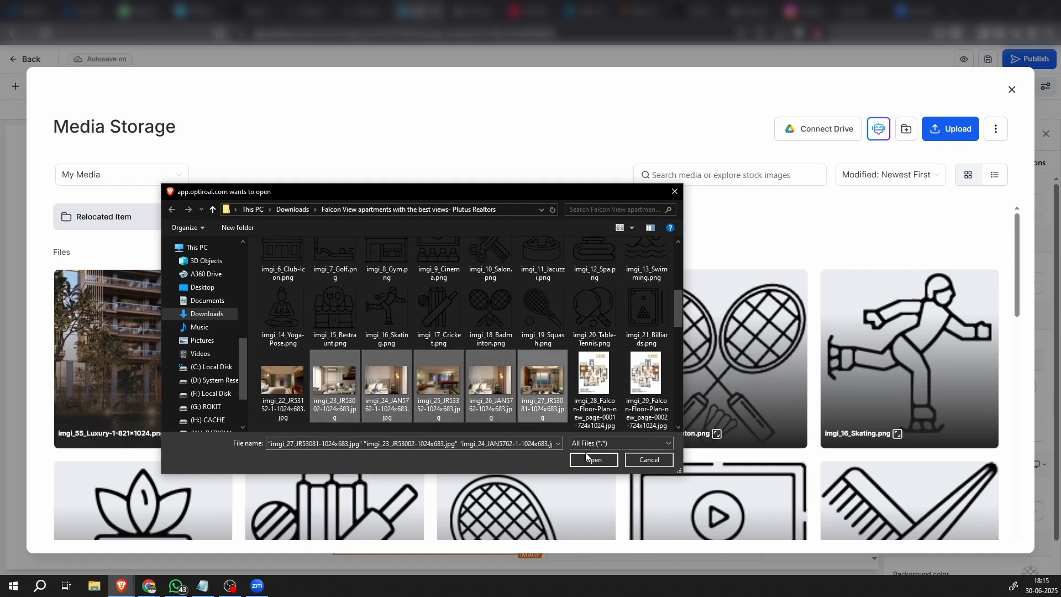
{"action": "scroll", "coordinate": [498, 354], "scroll_direction": "down", "scroll_amount": 8}
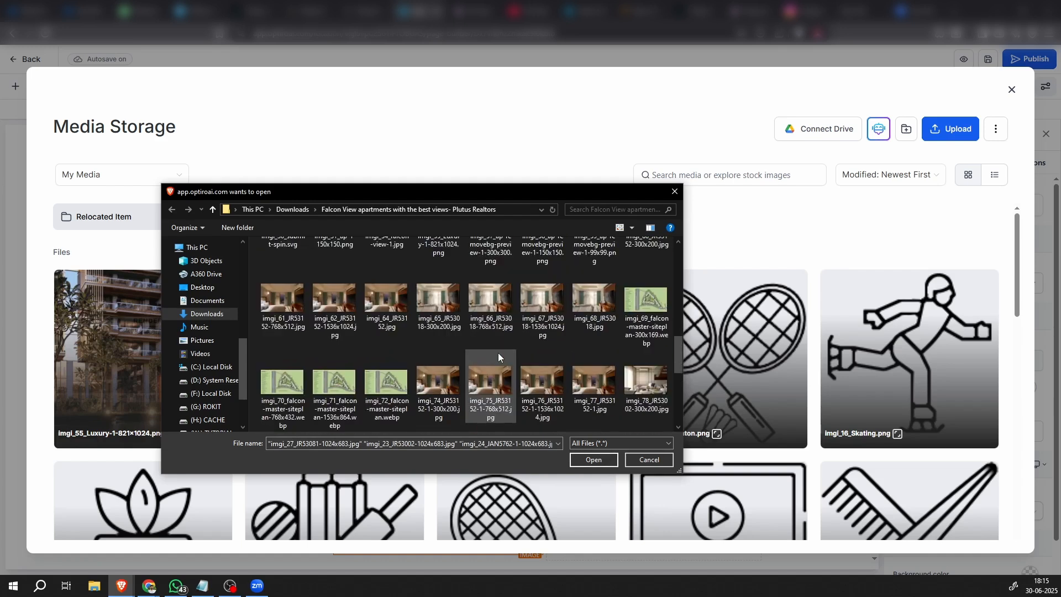
{"action": "scroll", "coordinate": [498, 357], "scroll_direction": "up", "scroll_amount": 2}
{"action": "left_click", "coordinate": [590, 461]}
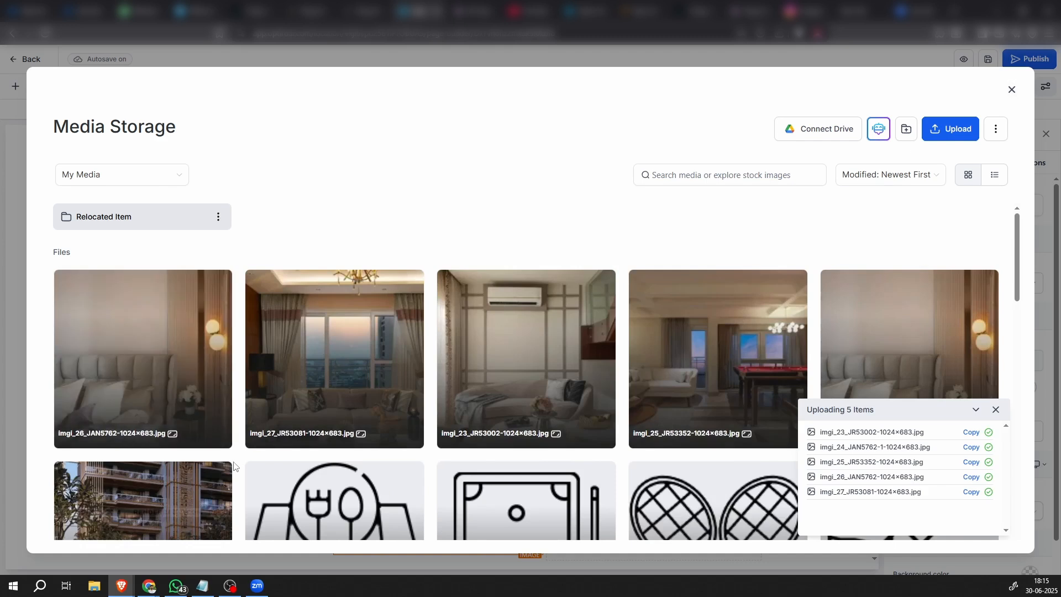
{"action": "left_click", "coordinate": [173, 355]}
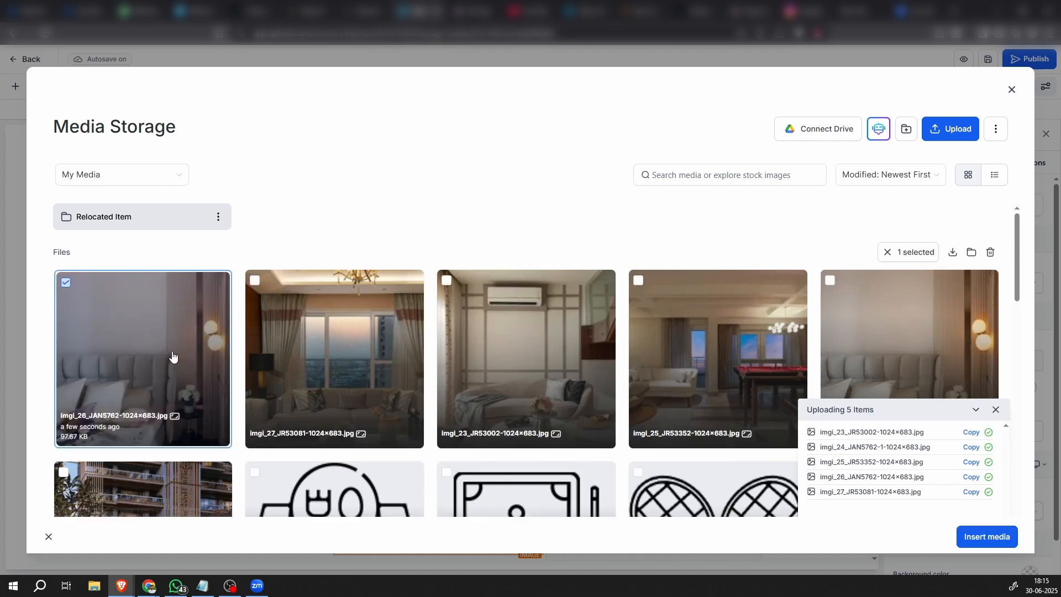
{"action": "left_click", "coordinate": [986, 537]}
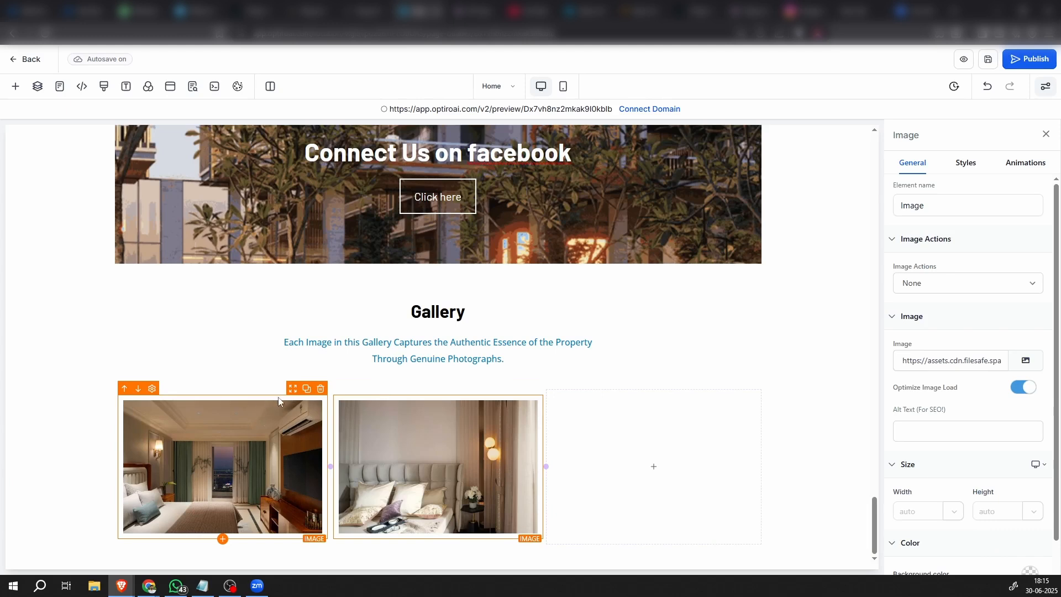
Set the image radius of the first Gallery image to Round Corners
{"action": "left_click", "coordinate": [960, 169]}
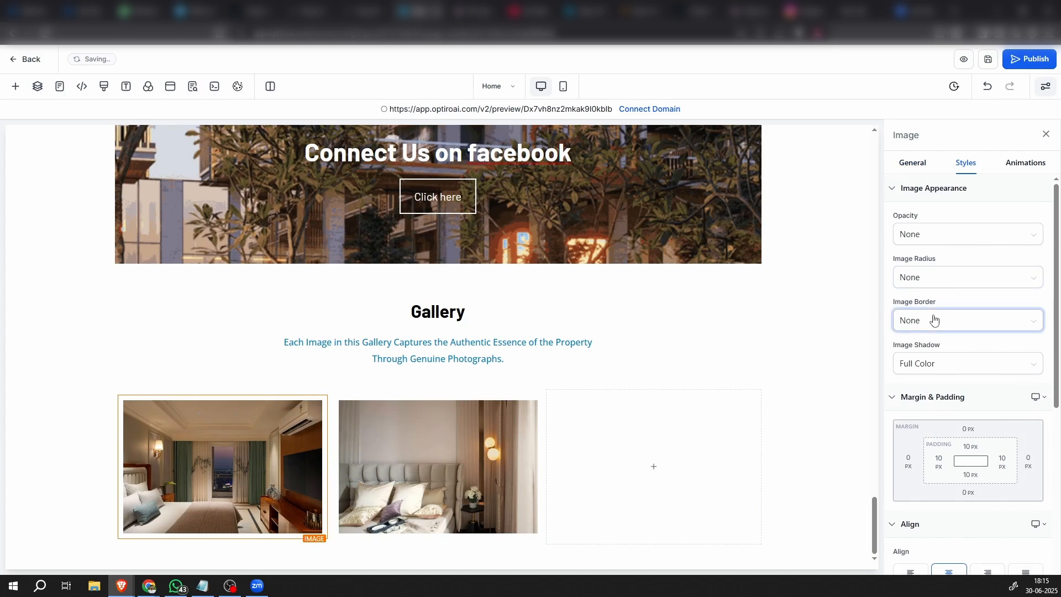
{"action": "left_click", "coordinate": [934, 319]}
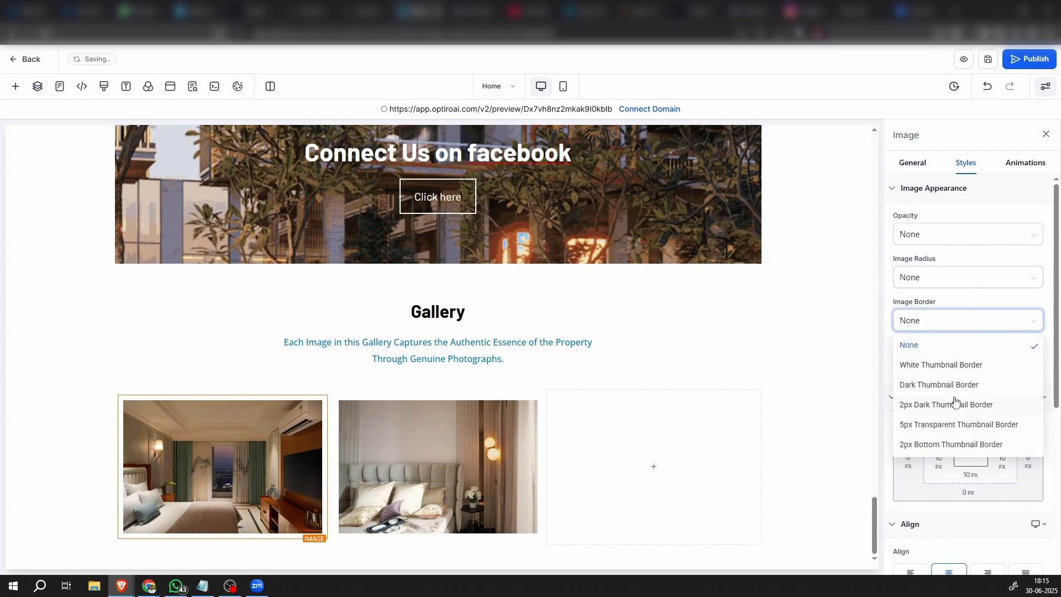
{"action": "left_click", "coordinate": [973, 284]}
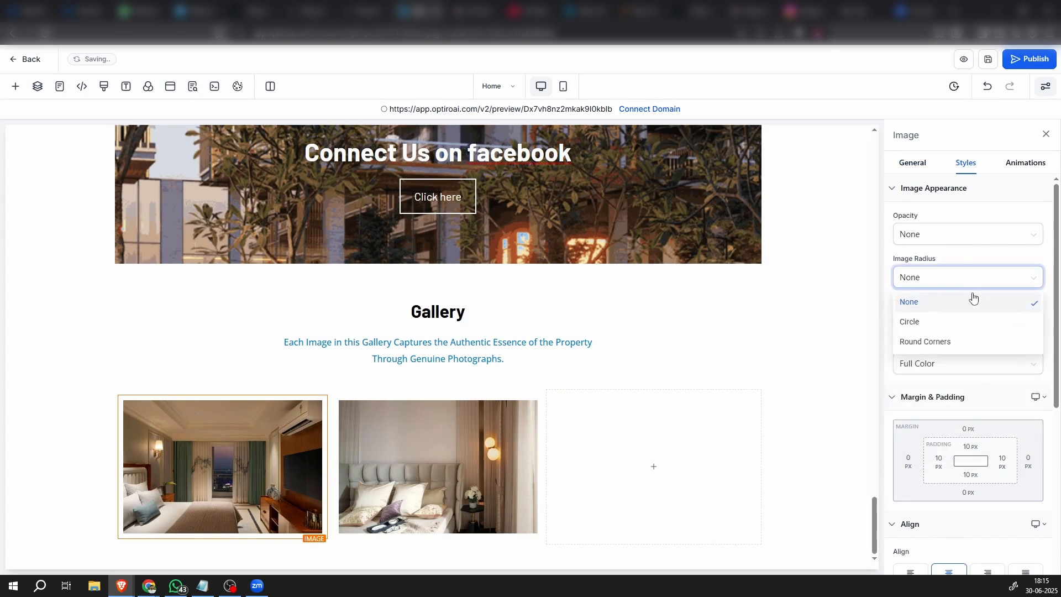
{"action": "left_click", "coordinate": [926, 342]}
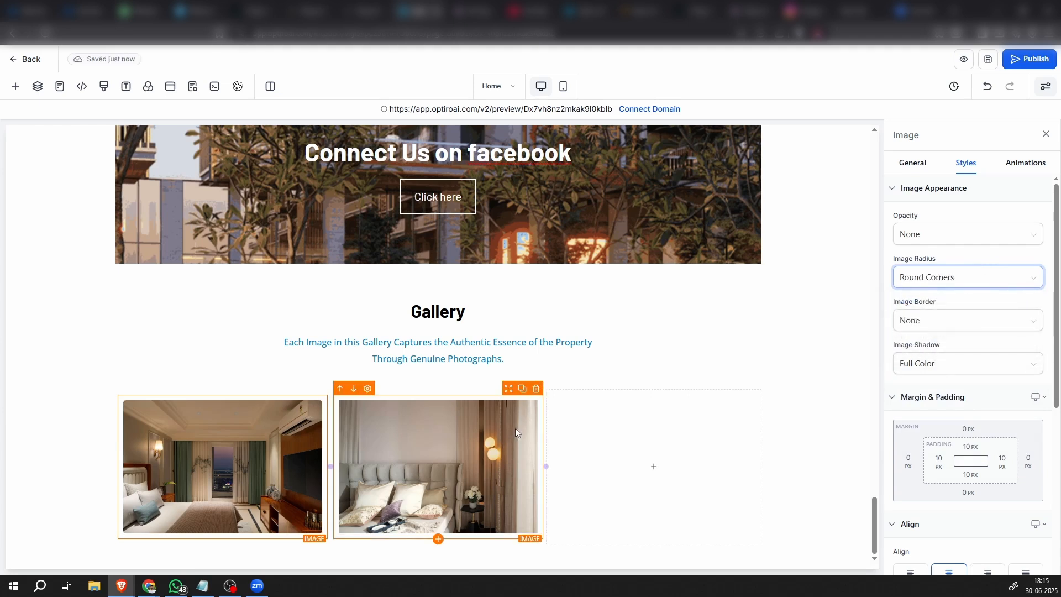
Set the image radius of the second Gallery image to Round Corners
{"action": "left_click", "coordinate": [498, 429]}
{"action": "left_click", "coordinate": [917, 321]}
{"action": "left_click", "coordinate": [949, 314]}
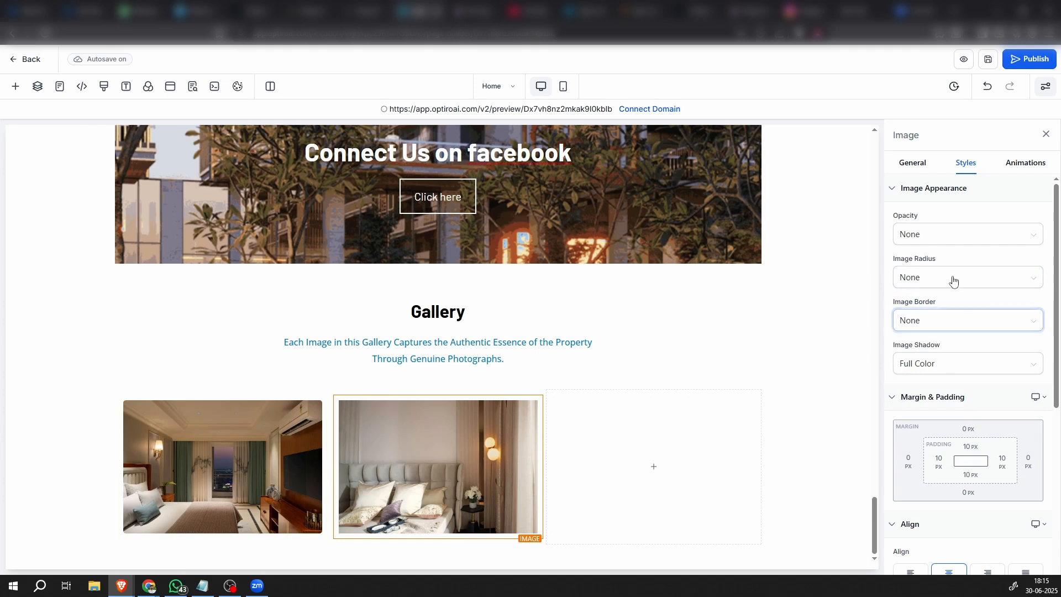
{"action": "left_click", "coordinate": [953, 281]}
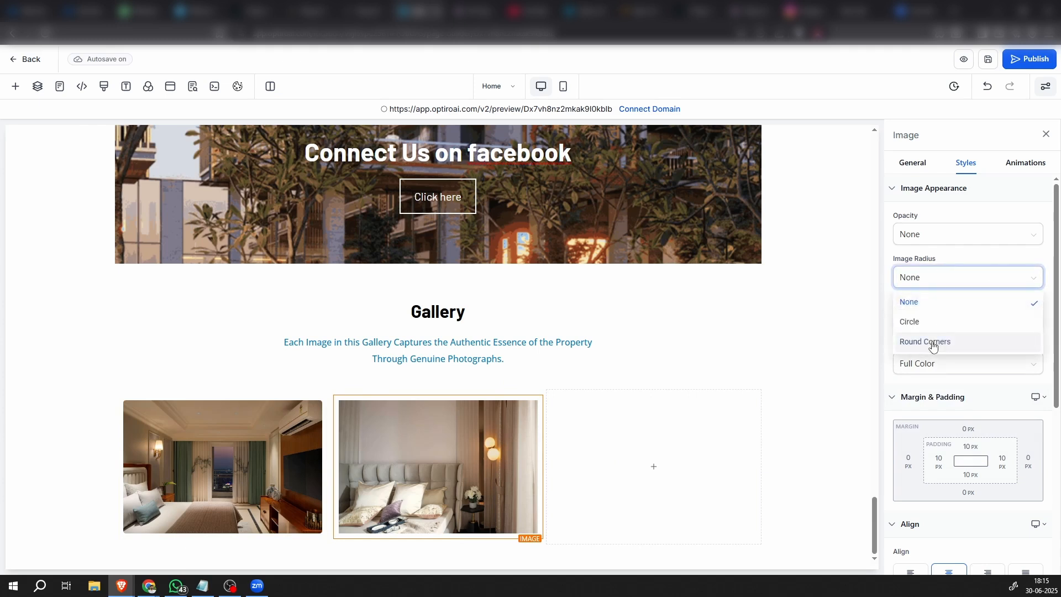
{"action": "left_click", "coordinate": [933, 343]}
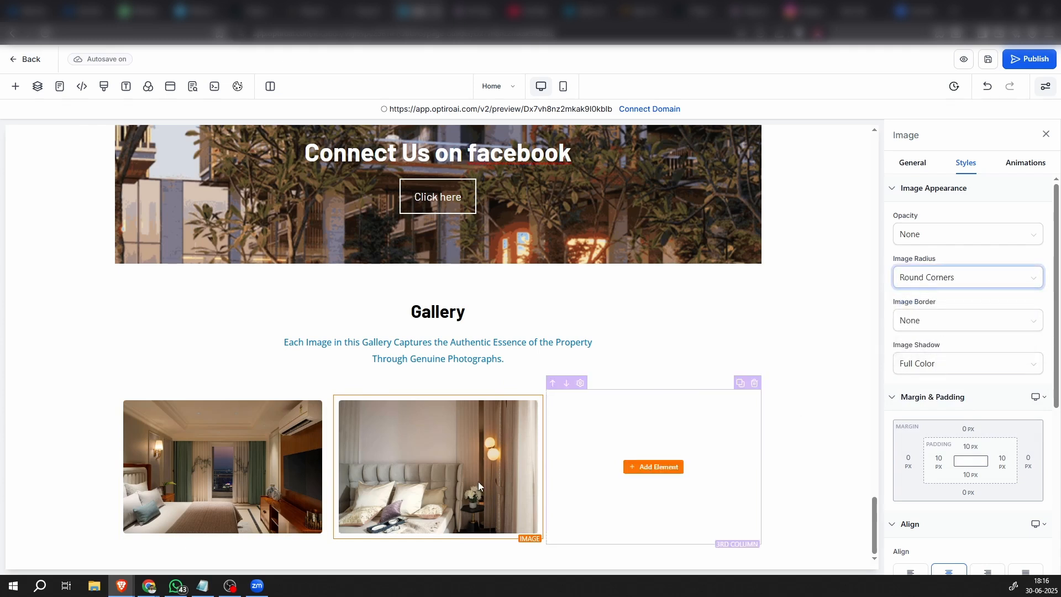
Duplicate the second column of the Gallery row and delete the empty last column
{"action": "left_click", "coordinate": [494, 396]}
{"action": "left_click", "coordinate": [525, 385]}
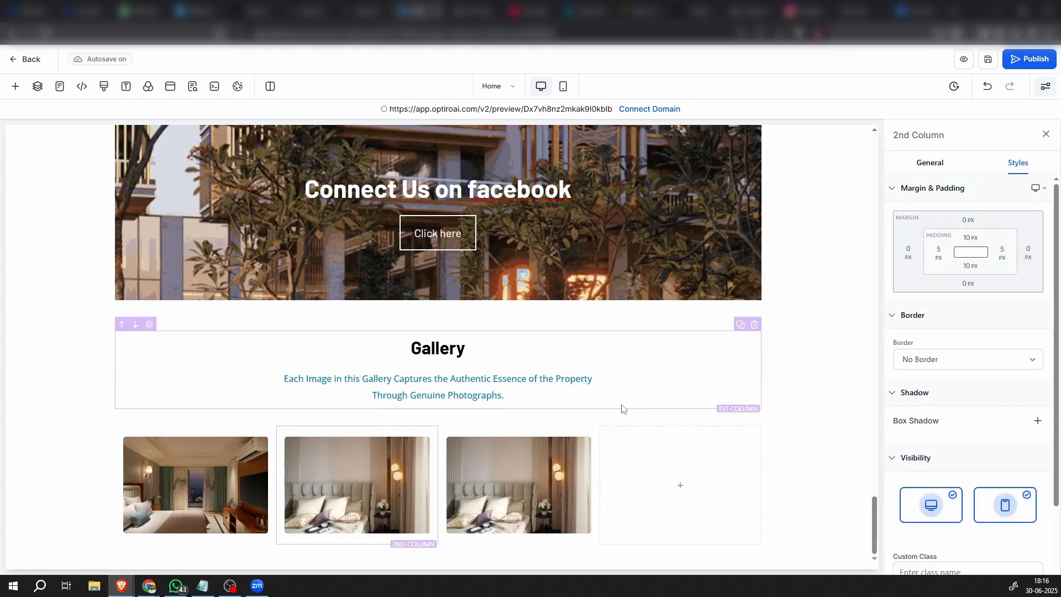
{"action": "left_click", "coordinate": [755, 421]}
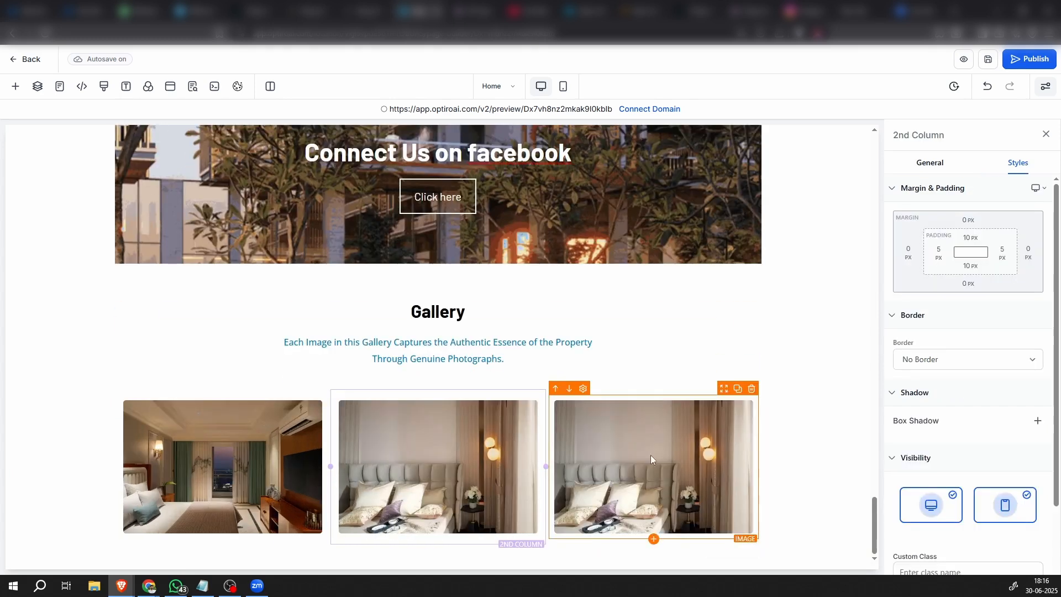
Replace the third Gallery image with imgi_27_JR53081-1024×683.jpg from the media storage
{"action": "left_click", "coordinate": [628, 455]}
{"action": "scroll", "coordinate": [989, 420], "scroll_direction": "down", "scroll_amount": 5}
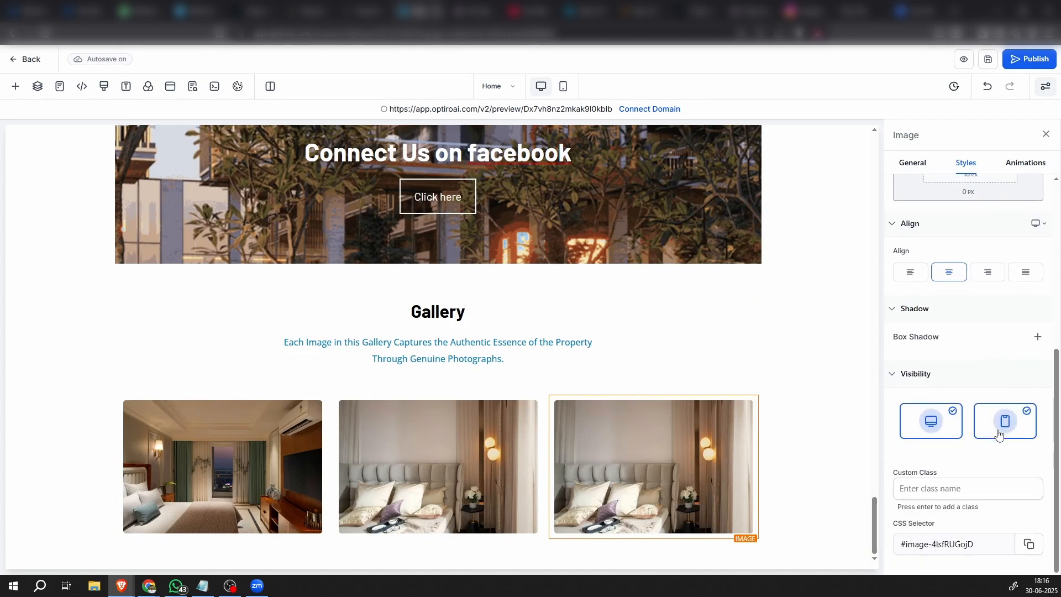
{"action": "scroll", "coordinate": [986, 479], "scroll_direction": "up", "scroll_amount": 4}
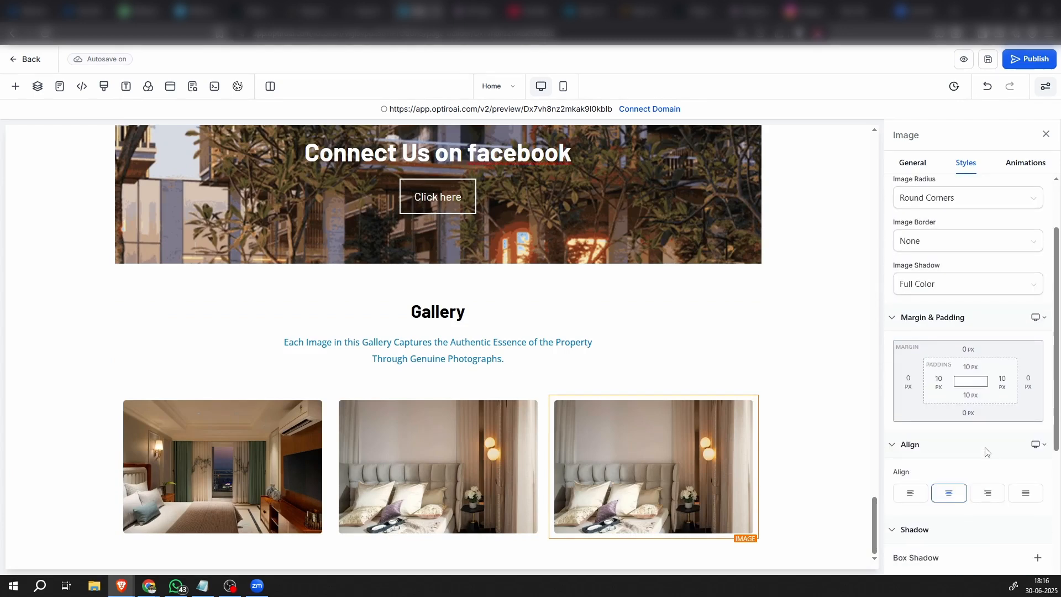
{"action": "left_click", "coordinate": [912, 162]}
{"action": "left_click", "coordinate": [1024, 360]}
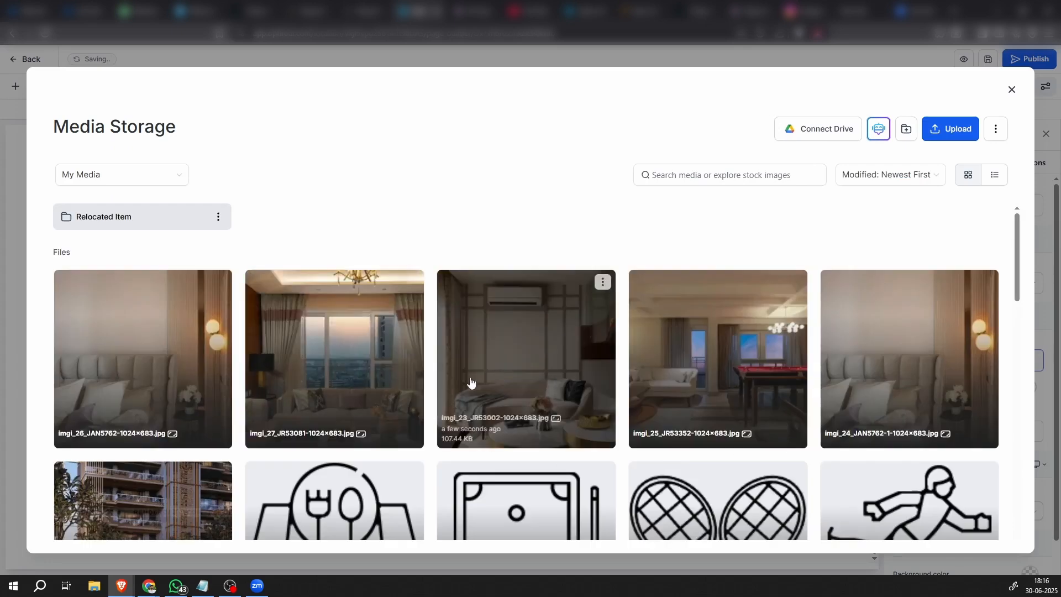
{"action": "left_click", "coordinate": [381, 376]}
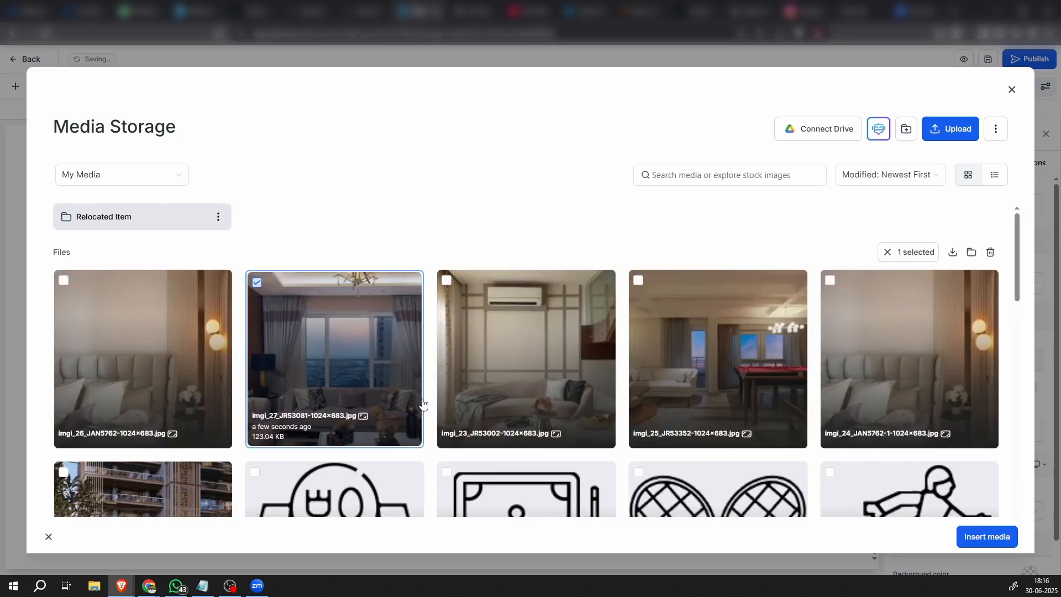
{"action": "left_click", "coordinate": [985, 535]}
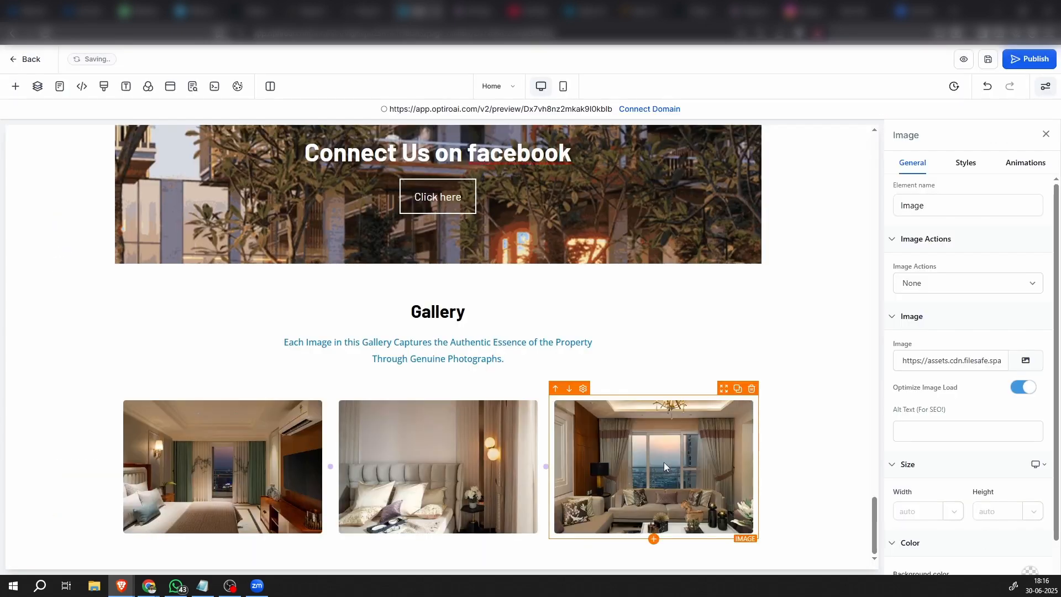
Duplicate the Gallery's three-column image row
{"action": "left_click", "coordinate": [239, 391]}
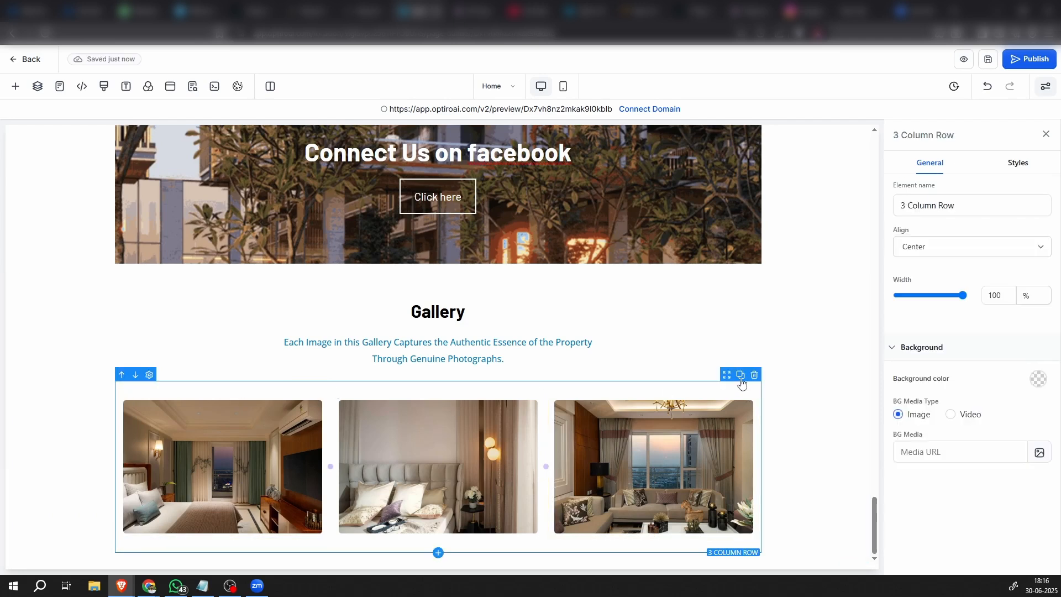
{"action": "left_click", "coordinate": [740, 375]}
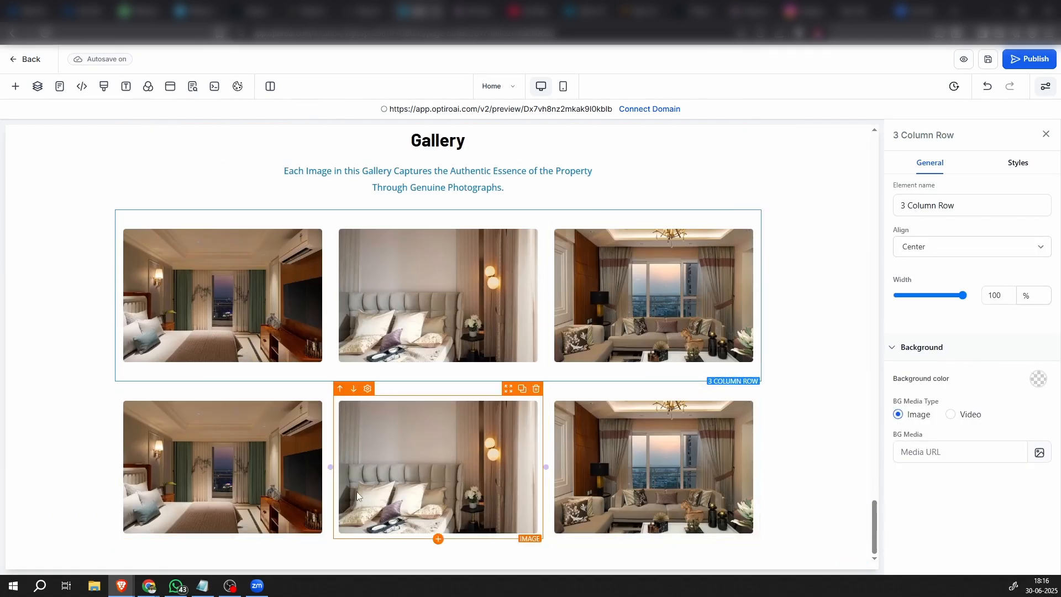
Replace the first image in the second Gallery row with imgi_23_JR53002-1024×683.jpg from the media storage
{"action": "left_click", "coordinate": [252, 468]}
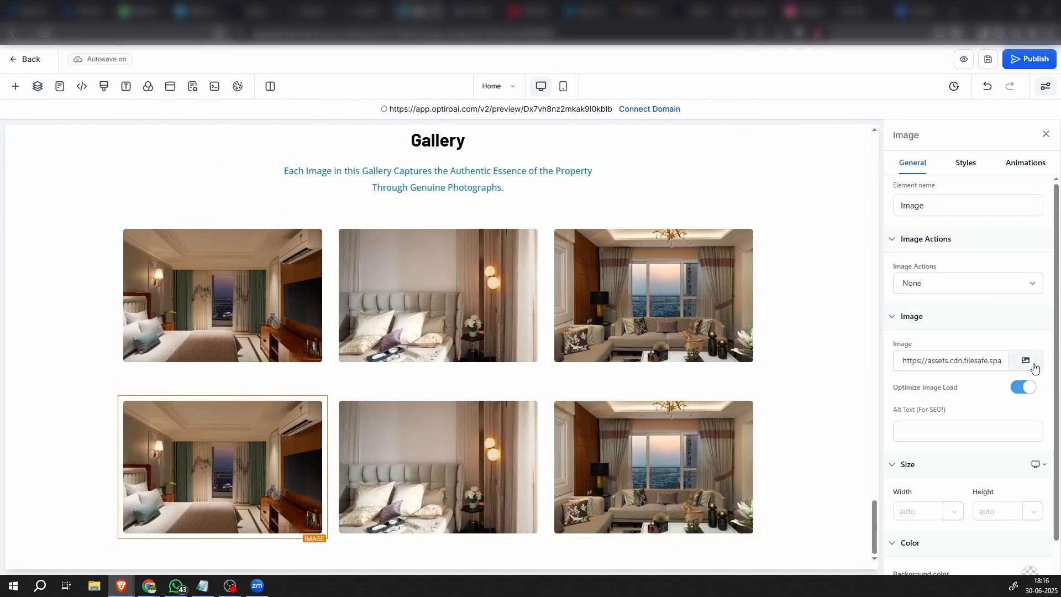
{"action": "left_click", "coordinate": [1034, 368]}
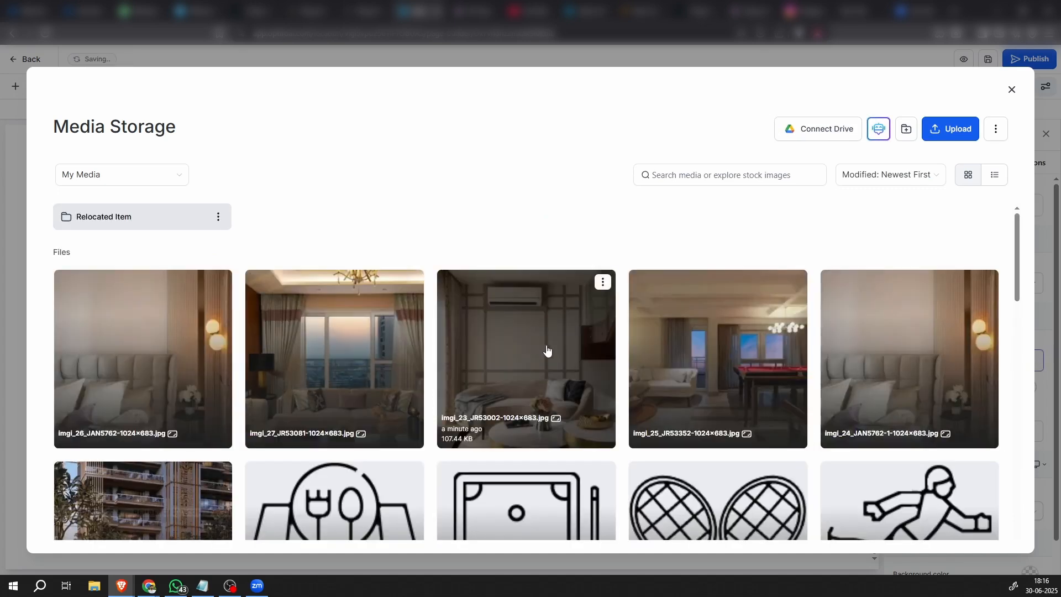
{"action": "left_click", "coordinate": [544, 381]}
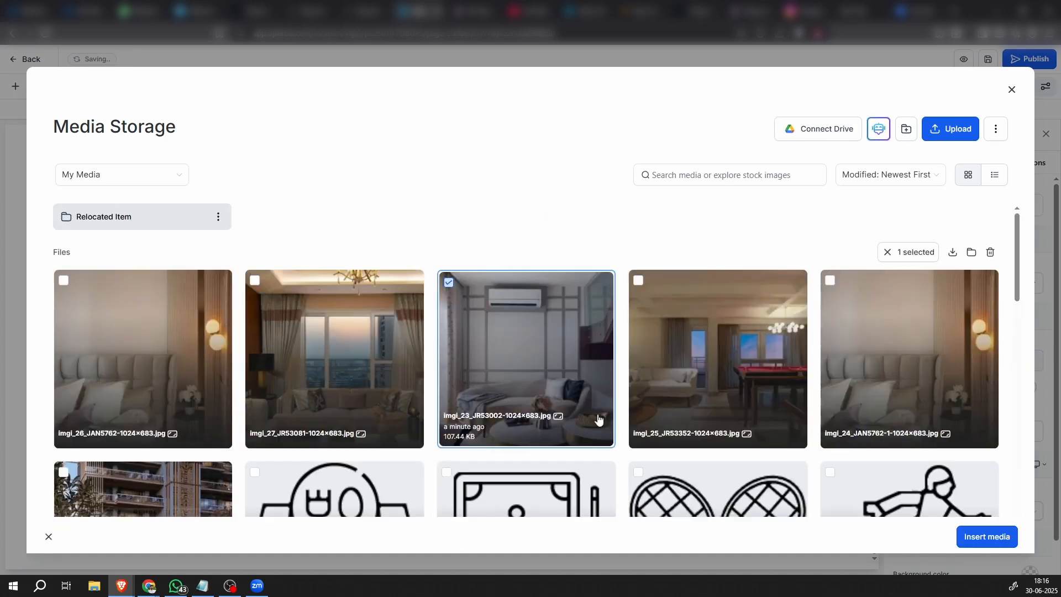
{"action": "left_click", "coordinate": [991, 535]}
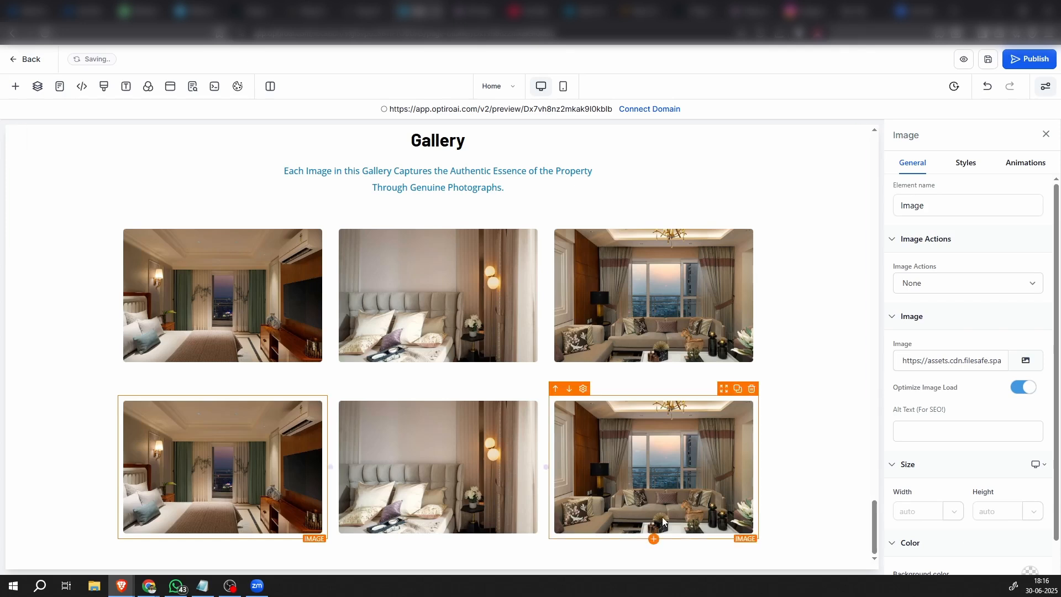
Replace the middle image in the second Gallery row with imgi_25_JR53352-1024×683.jpg from the media storage
{"action": "left_click", "coordinate": [528, 475]}
{"action": "left_click", "coordinate": [1029, 359]}
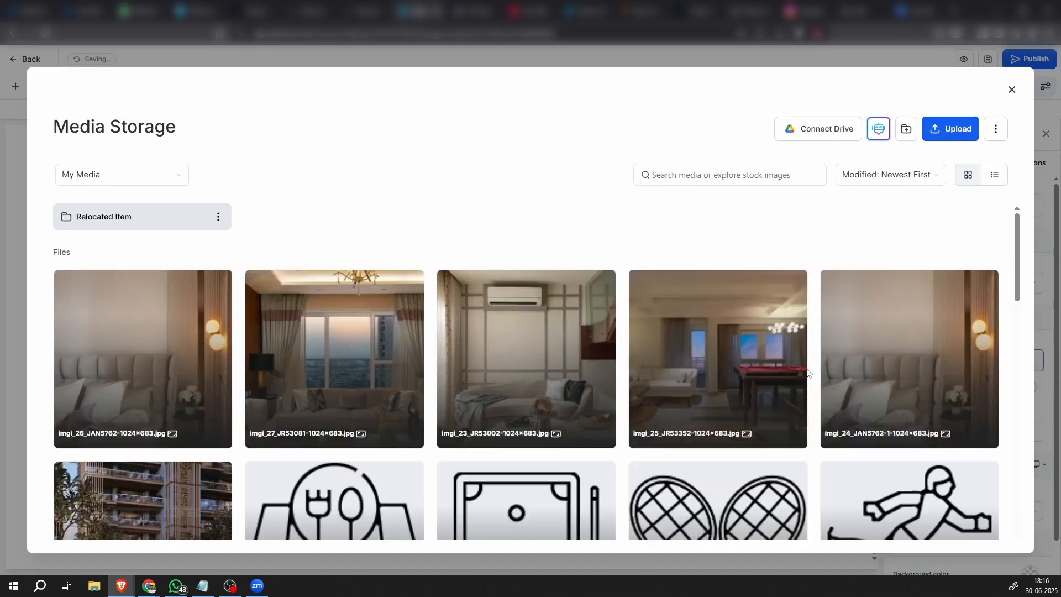
{"action": "left_click", "coordinate": [782, 363]}
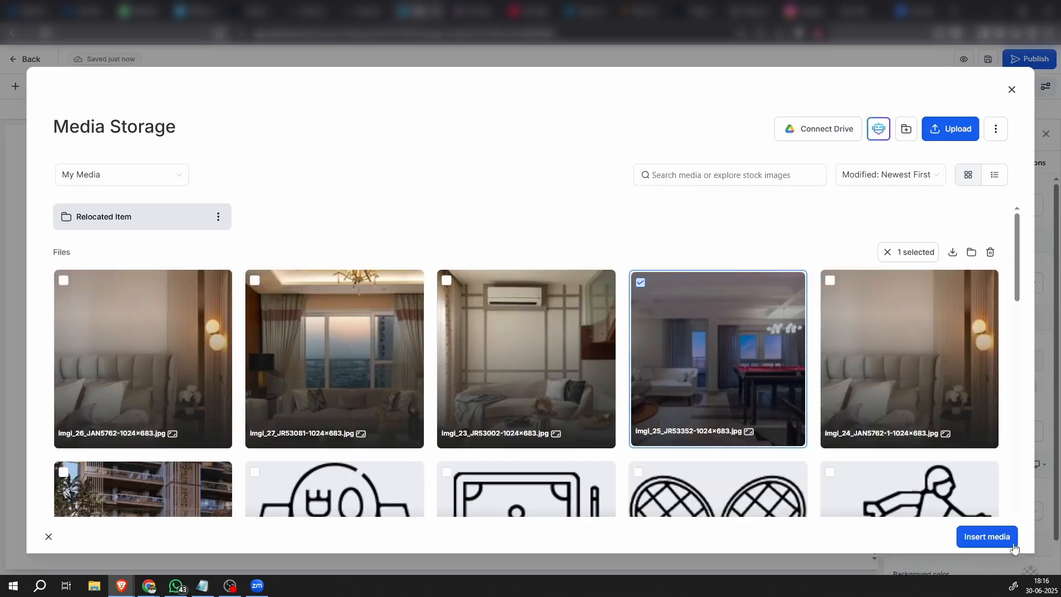
{"action": "left_click", "coordinate": [987, 536]}
Replace the last image in the second Gallery row with imgi_24_JAN5762-1-1024×683.jpg from the media storage
{"action": "left_click", "coordinate": [618, 486]}
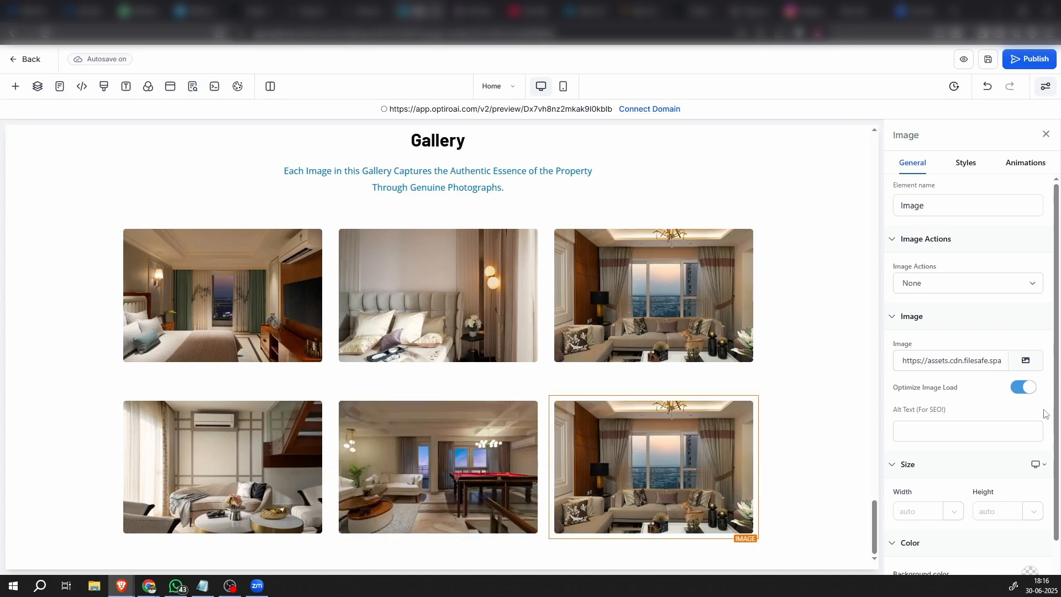
{"action": "left_click", "coordinate": [1026, 360]}
{"action": "scroll", "coordinate": [909, 326], "scroll_direction": "down", "scroll_amount": 2}
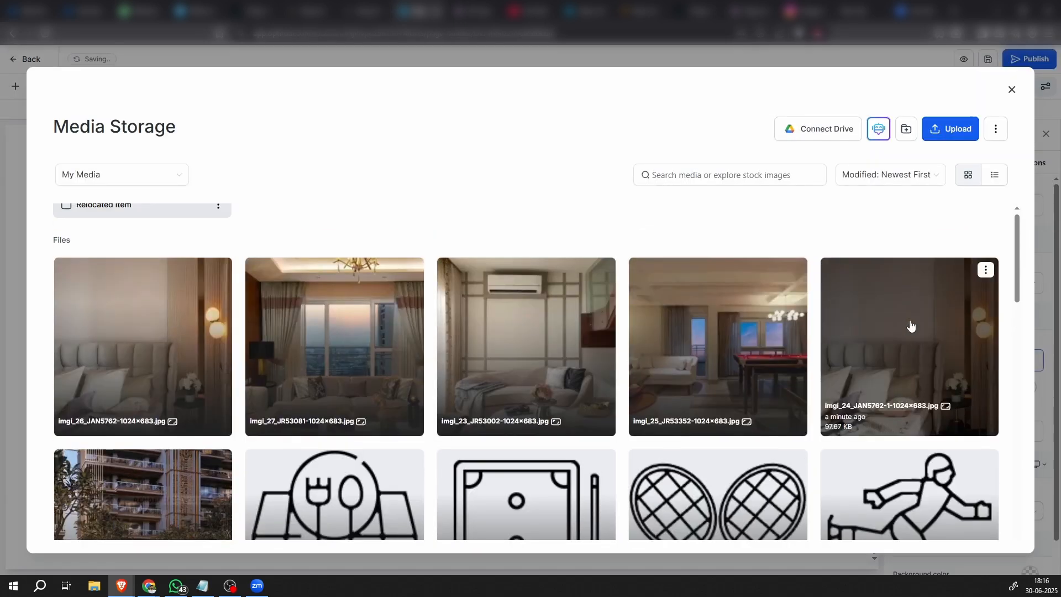
{"action": "left_click", "coordinate": [909, 326]}
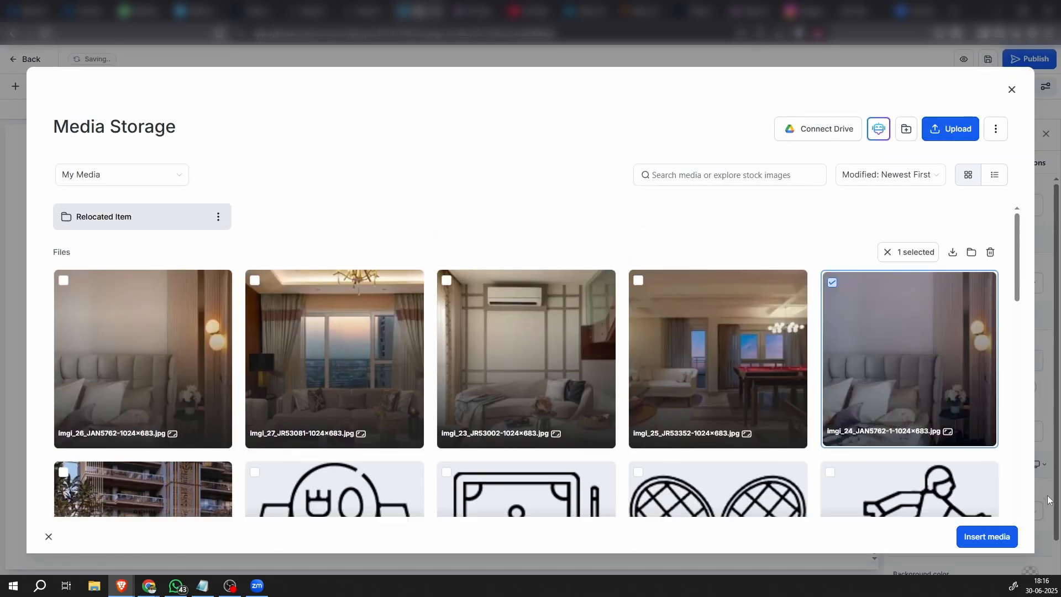
{"action": "left_click", "coordinate": [1002, 541]}
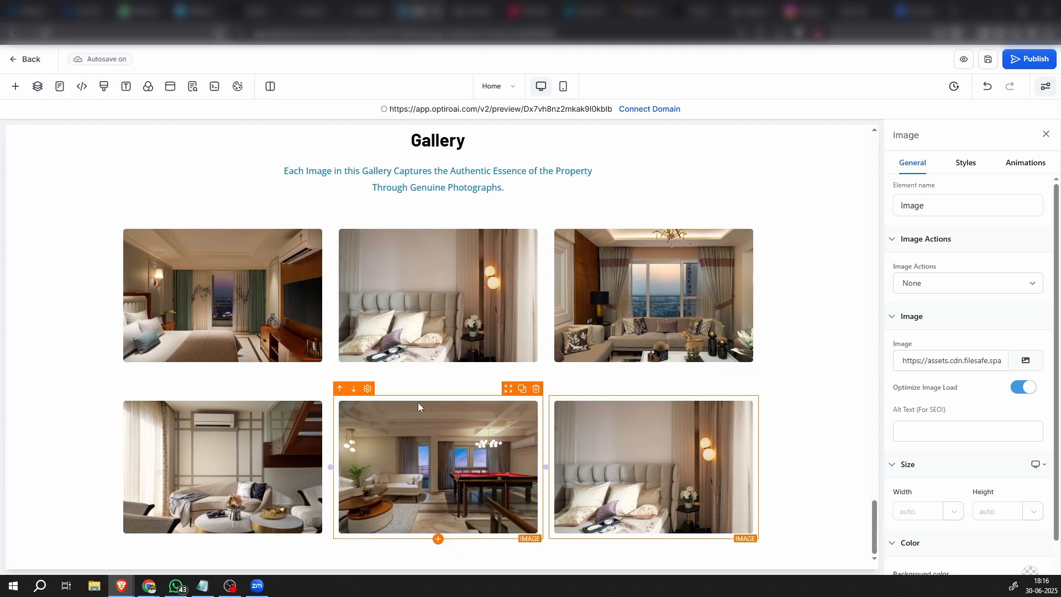
Set the top padding of the second Gallery image row to 0 px
{"action": "left_click", "coordinate": [178, 384]}
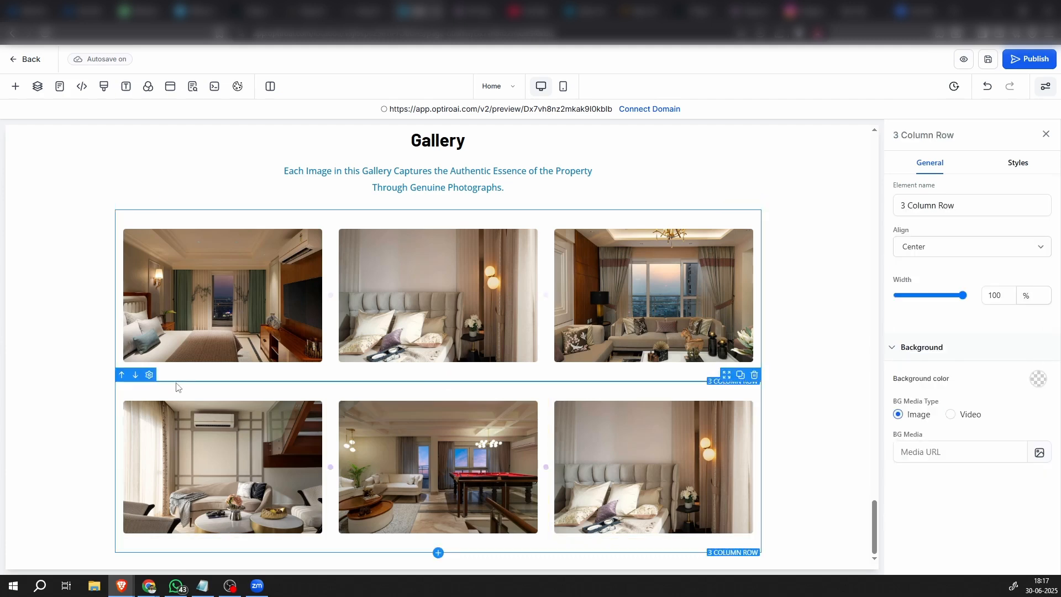
{"action": "mouse_move", "coordinate": [97, 61]}
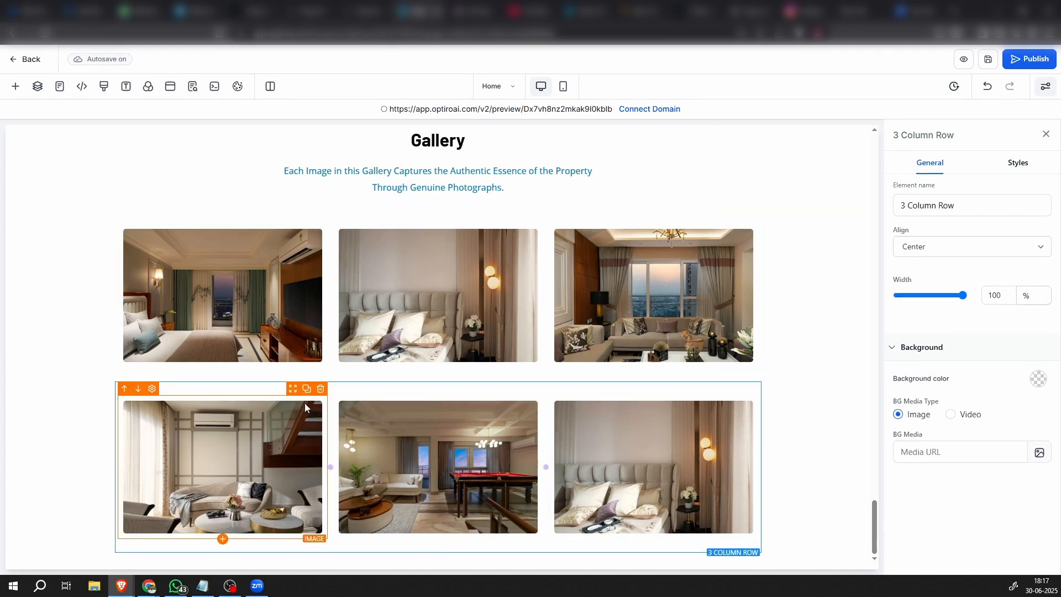
{"action": "left_click", "coordinate": [1015, 163]}
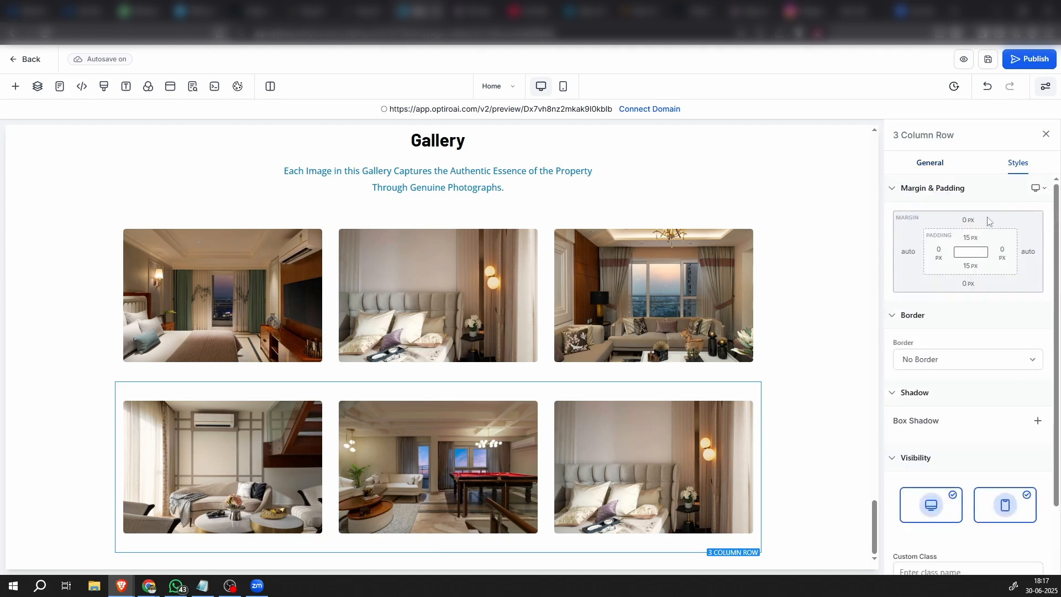
{"action": "left_click", "coordinate": [971, 240]}
{"action": "left_click", "coordinate": [915, 291]}
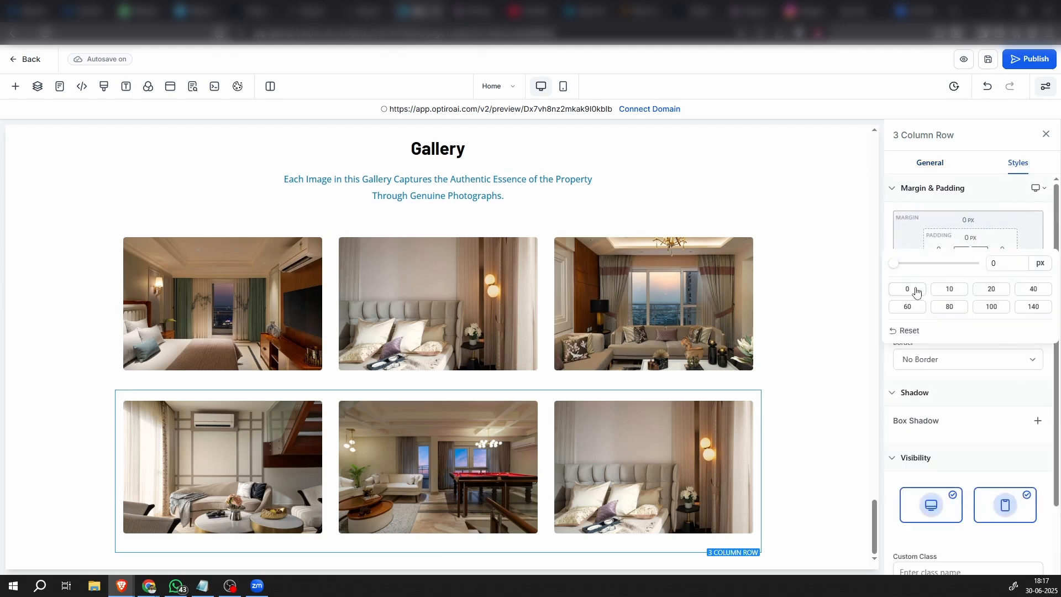
Set the top margin of the second Gallery image row to -17 px
{"action": "left_click", "coordinate": [982, 222]}
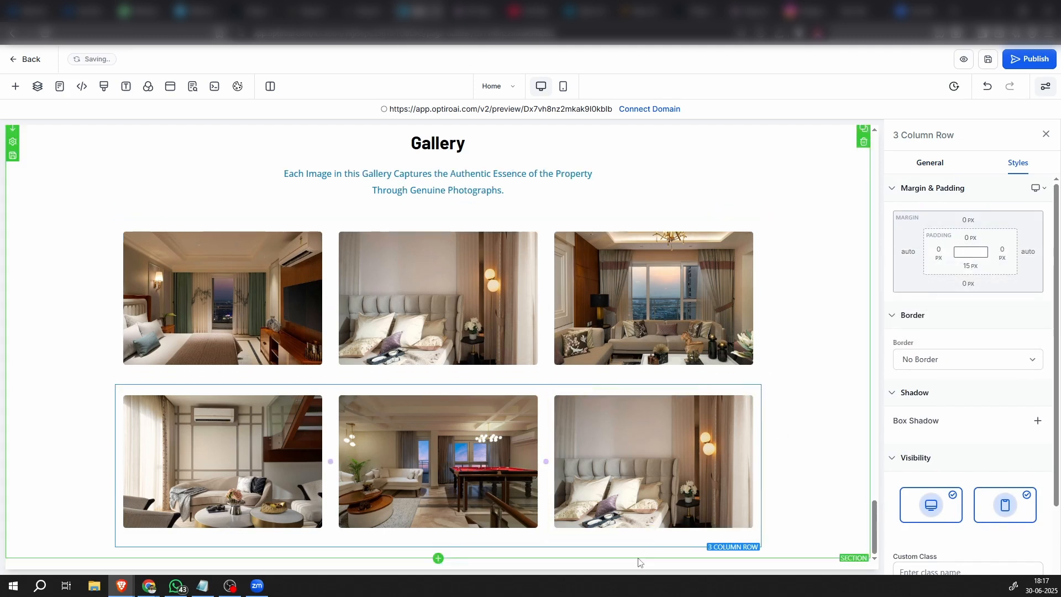
{"action": "left_click", "coordinate": [970, 220]}
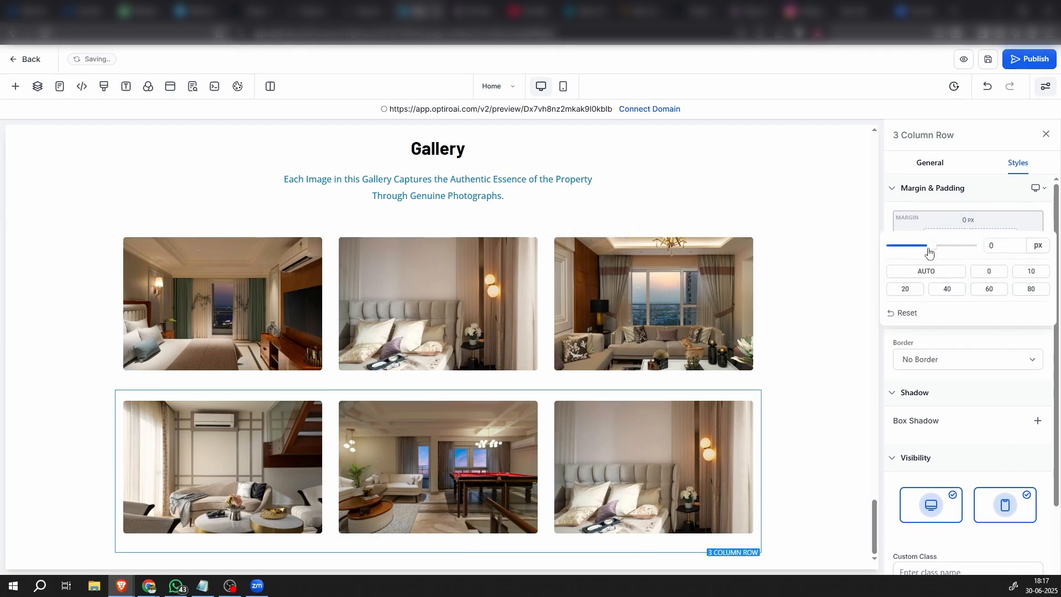
{"action": "left_click_drag", "start_coordinate": [929, 249], "coordinate": [919, 255]}
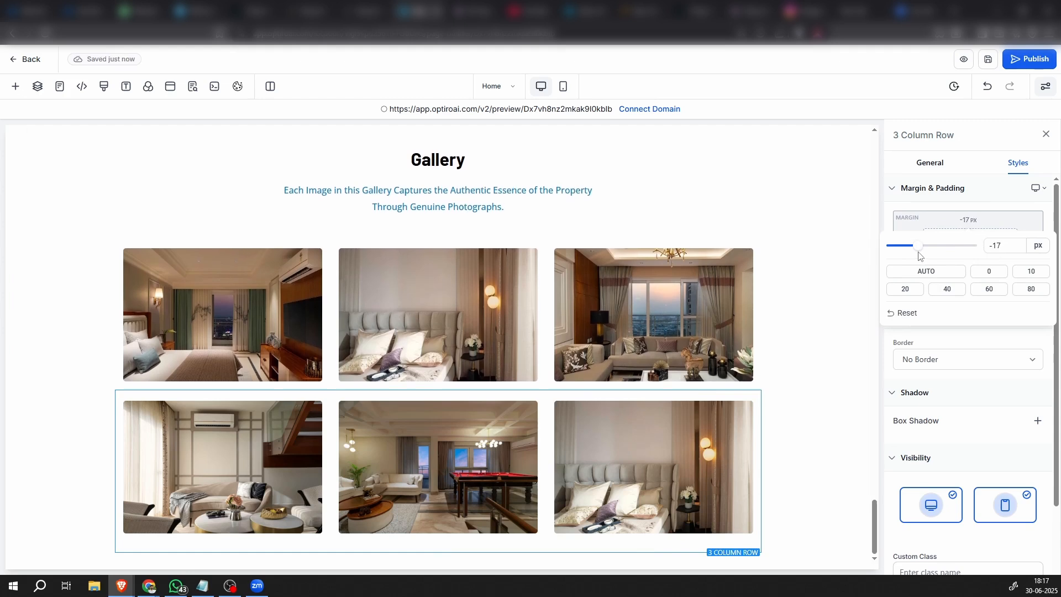
{"action": "left_click", "coordinate": [807, 338]}
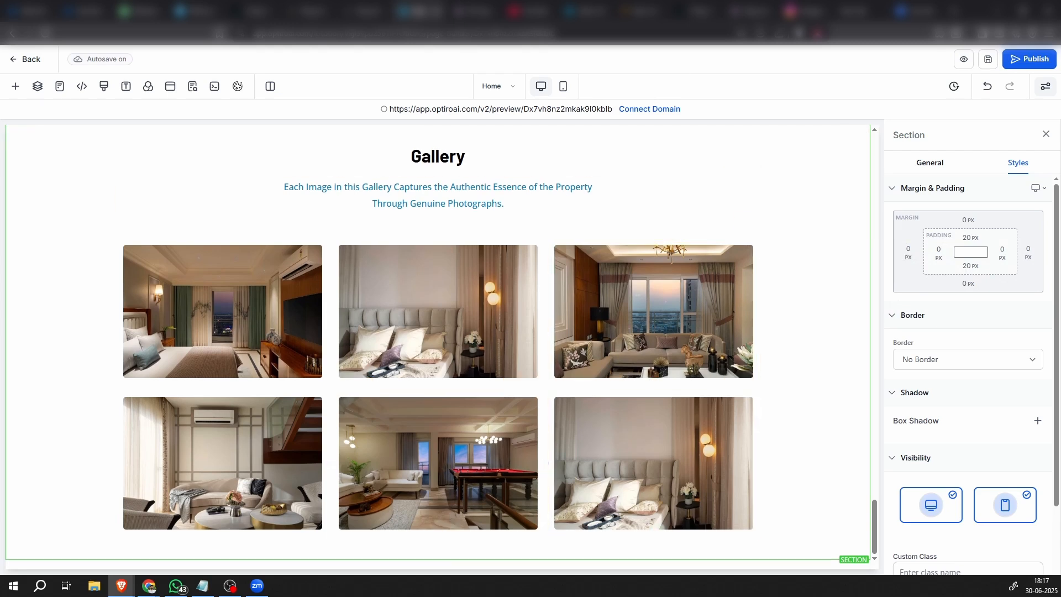
Add a full-width section below the Gallery section and insert a one-column row in it
{"action": "left_click", "coordinate": [437, 559]}
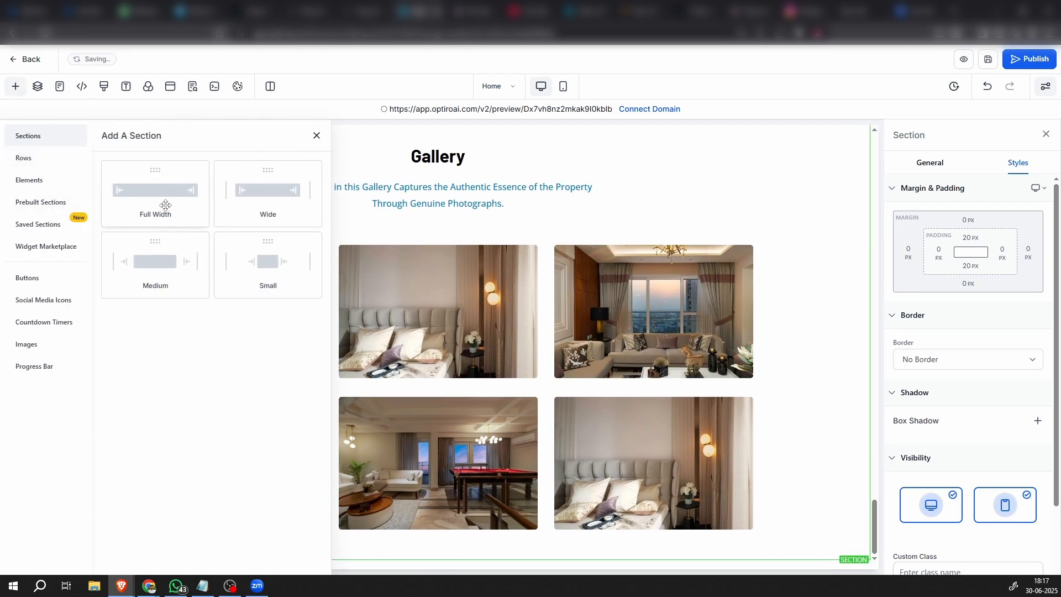
{"action": "left_click", "coordinate": [166, 200]}
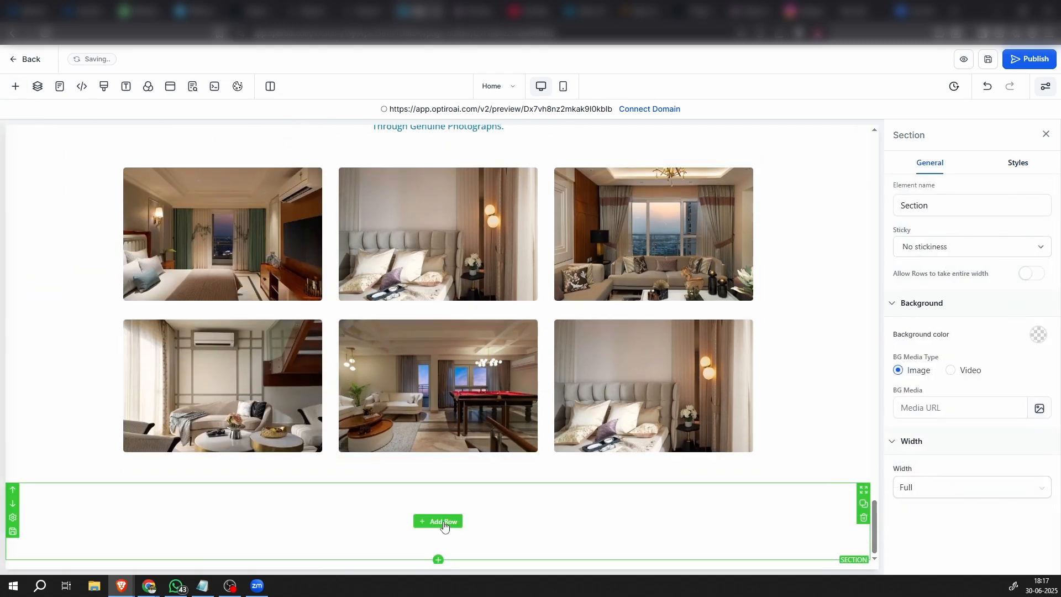
{"action": "left_click", "coordinate": [442, 522]}
{"action": "left_click", "coordinate": [127, 192]}
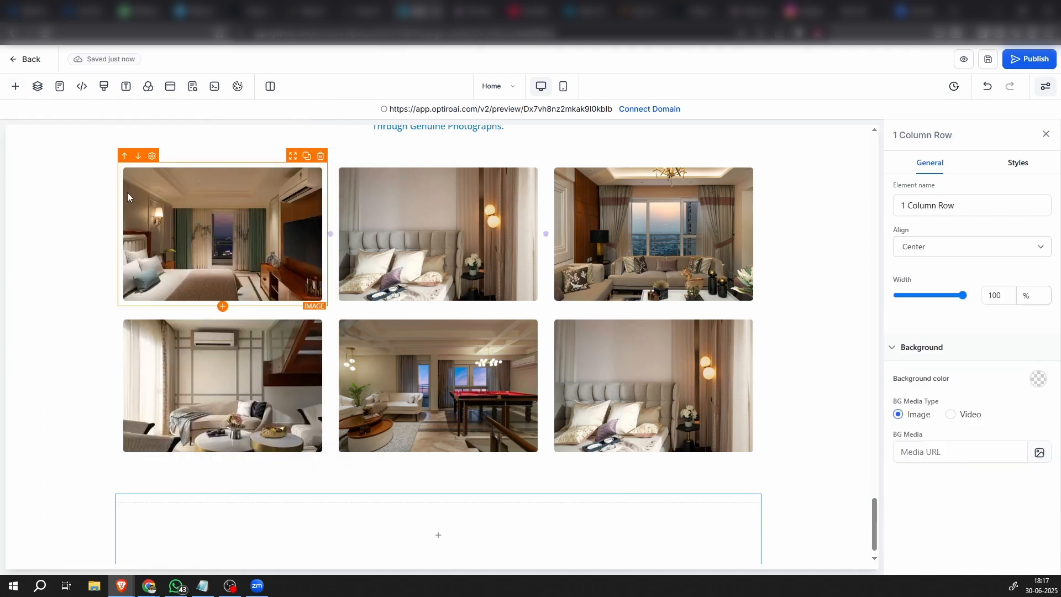
Add a headline to the new one-column row and set its text to "Location Advantages"
{"action": "scroll", "coordinate": [315, 476], "scroll_direction": "down", "scroll_amount": 1}
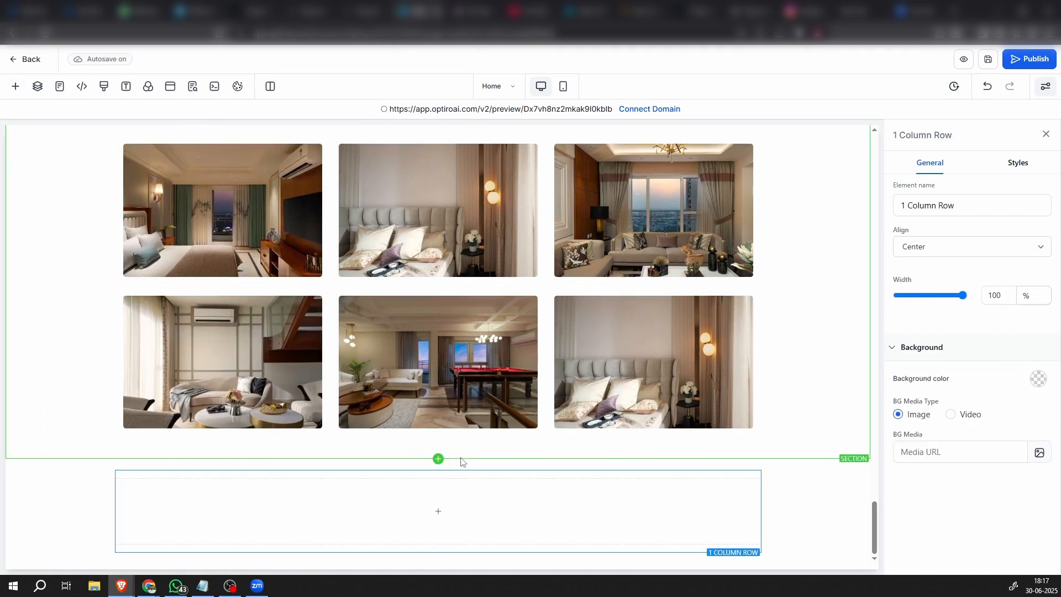
{"action": "mouse_move", "coordinate": [466, 516]}
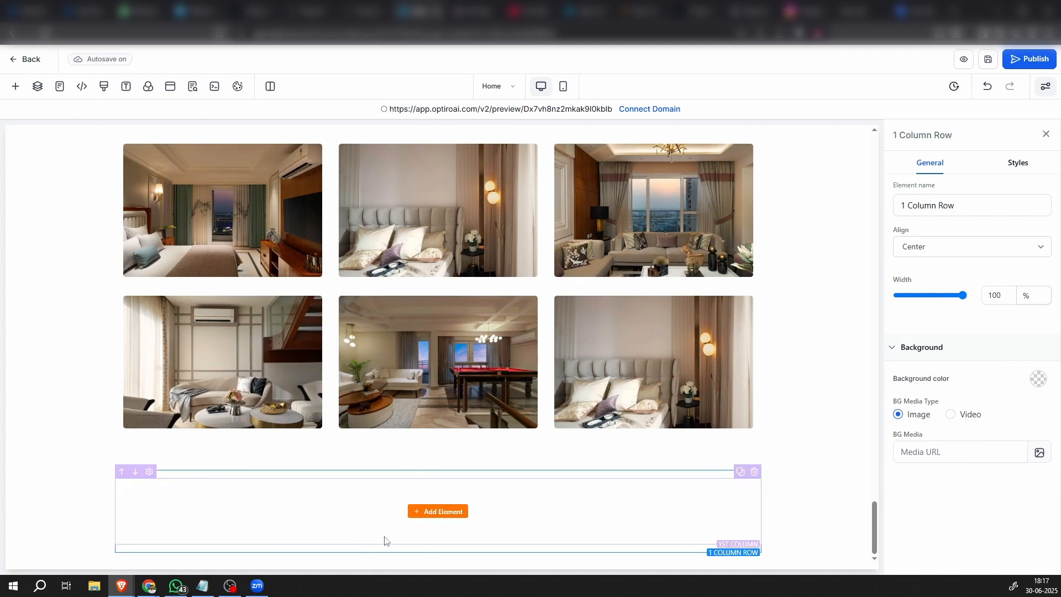
{"action": "left_click", "coordinate": [430, 509]}
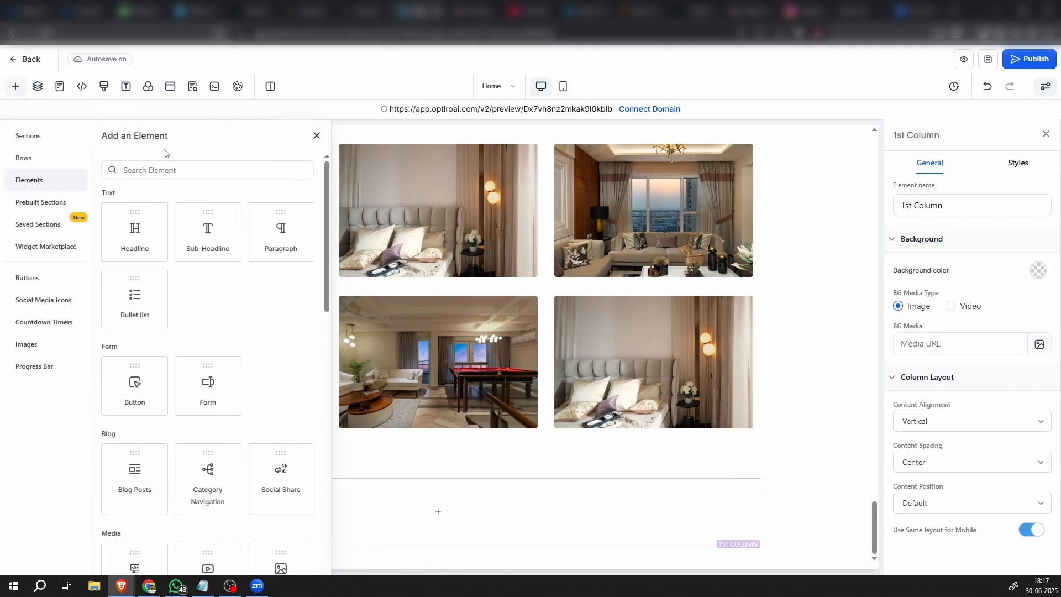
{"action": "left_click", "coordinate": [149, 229]}
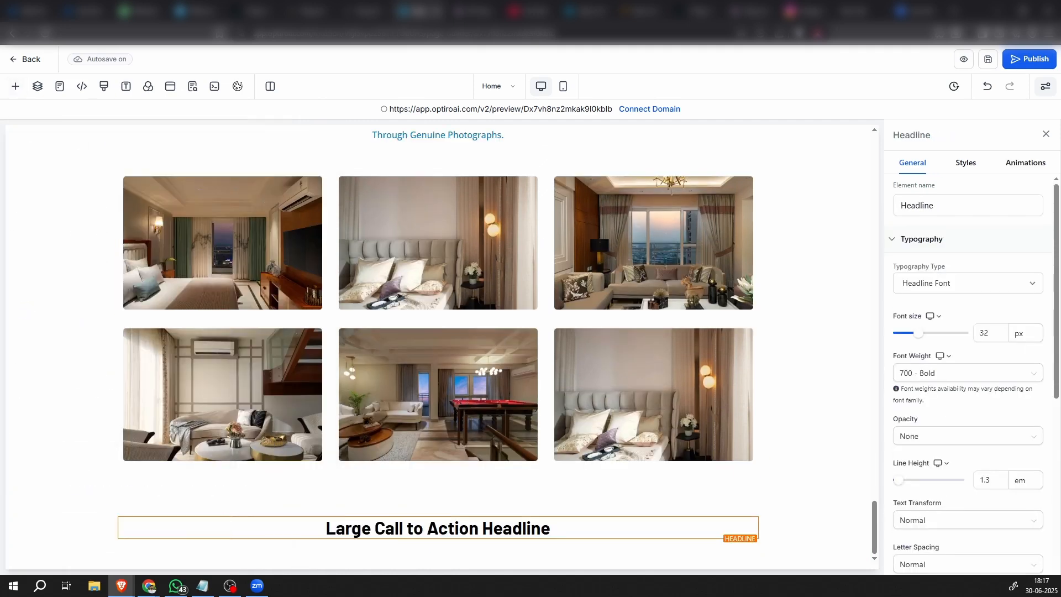
{"action": "left_click", "coordinate": [353, 532]}
{"action": "left_click", "coordinate": [371, 527]}
{"action": "key", "text": "ctrl+a"}
{"action": "type", "text": "Location Advantages"}
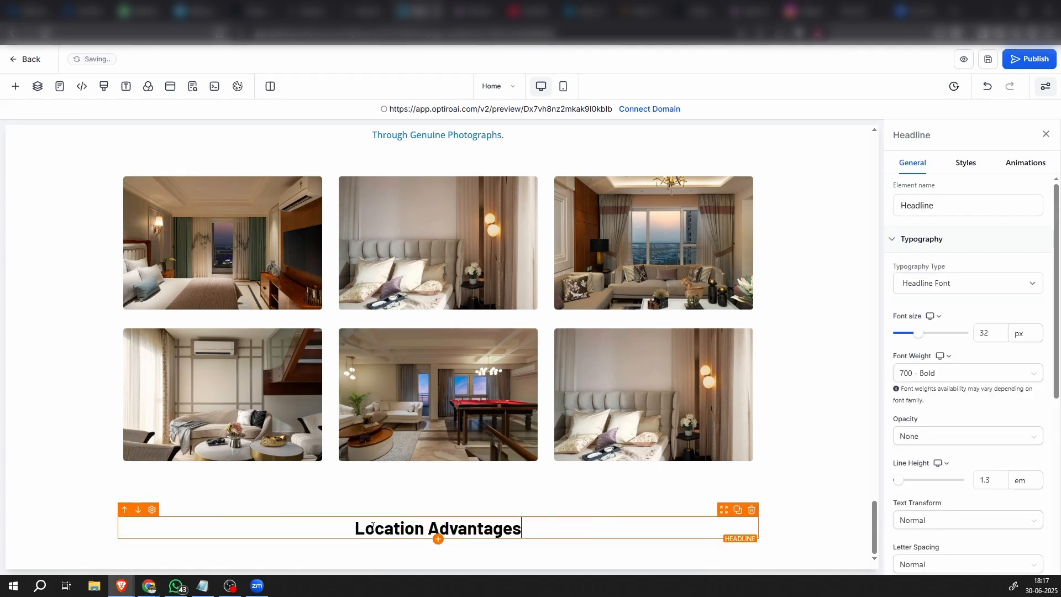
Change the text color of the "Location Advantages" headline to the dark gray swatch
{"action": "left_click", "coordinate": [694, 544]}
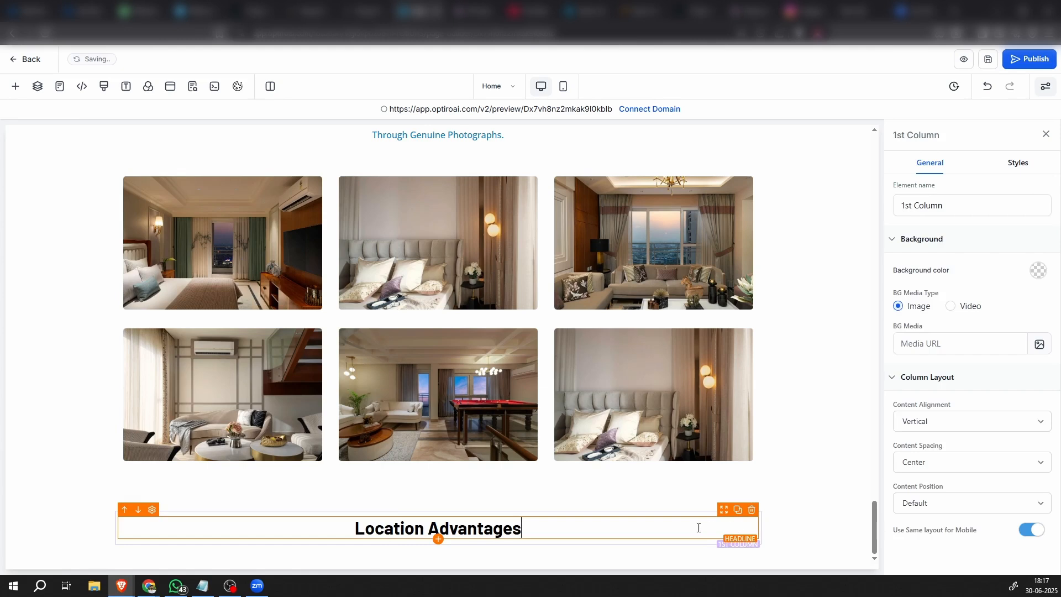
{"action": "left_click", "coordinate": [698, 528]}
{"action": "scroll", "coordinate": [994, 415], "scroll_direction": "down", "scroll_amount": 5}
{"action": "left_click", "coordinate": [1031, 327]}
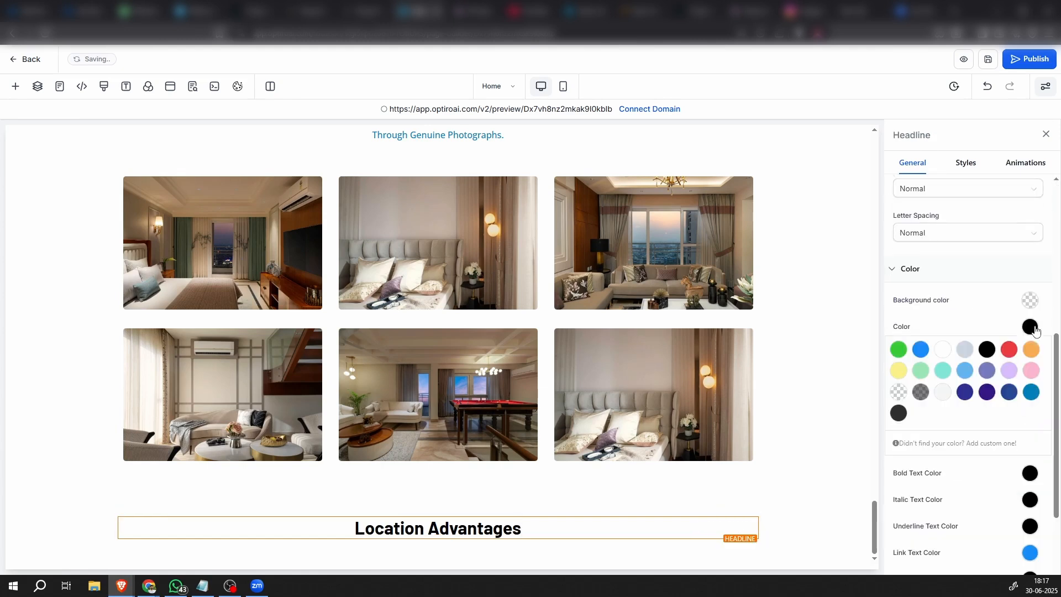
{"action": "left_click", "coordinate": [898, 413]}
Add a four-column row below the "Location Advantages" headline
{"action": "left_click", "coordinate": [789, 506]}
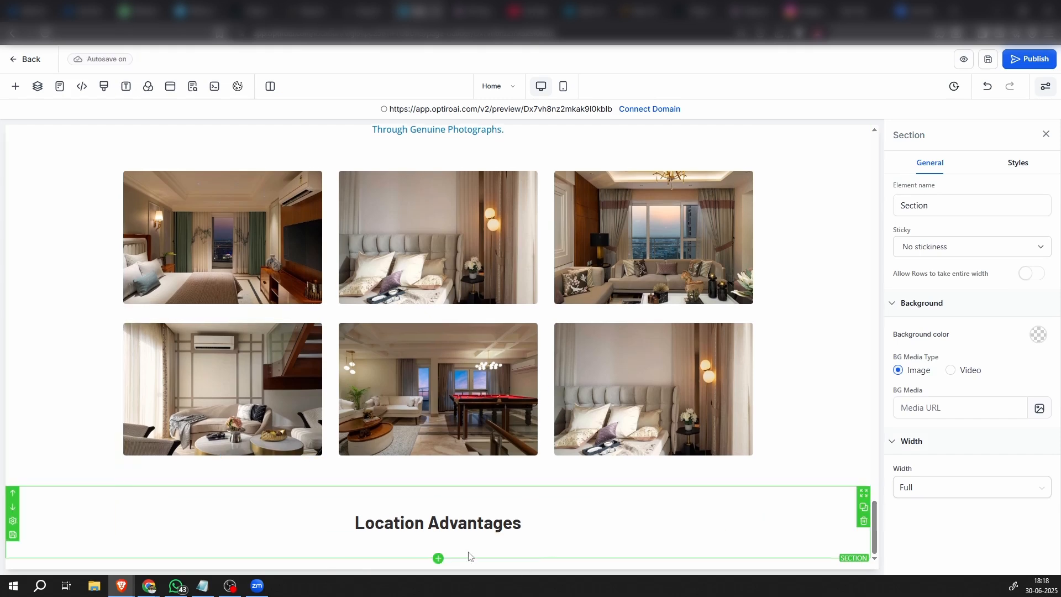
{"action": "left_click", "coordinate": [437, 550]}
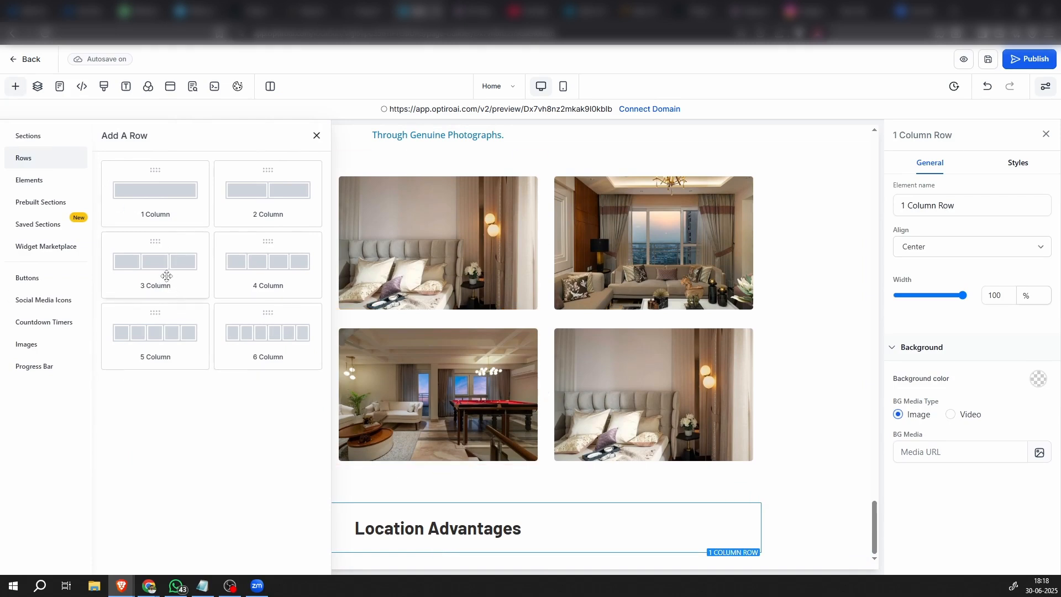
{"action": "left_click_drag", "start_coordinate": [250, 277], "coordinate": [170, 518]}
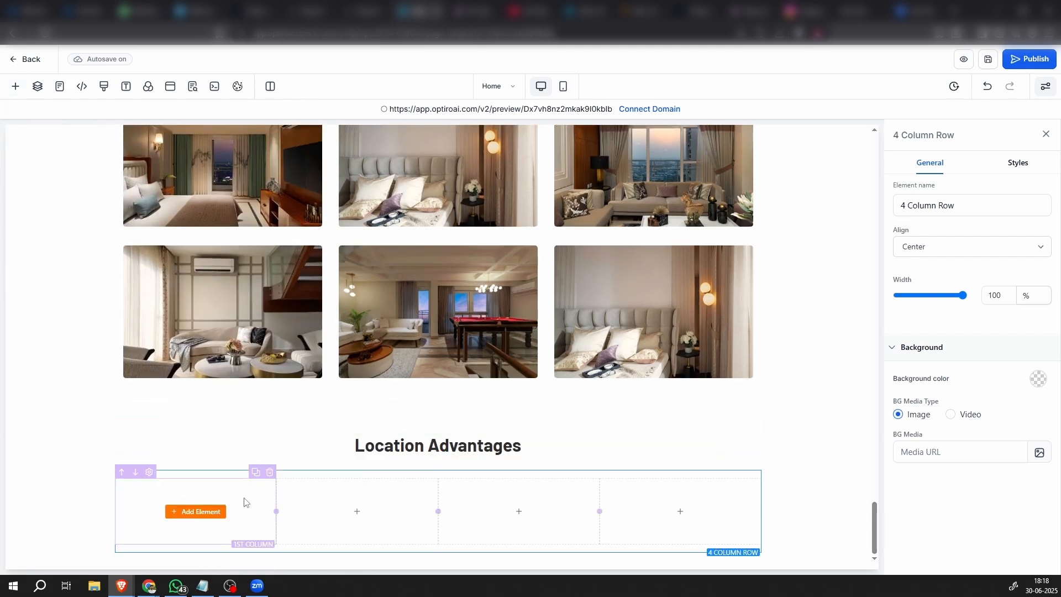
Place an image element in the first column of the four-column row and select it
{"action": "left_click", "coordinate": [194, 513]}
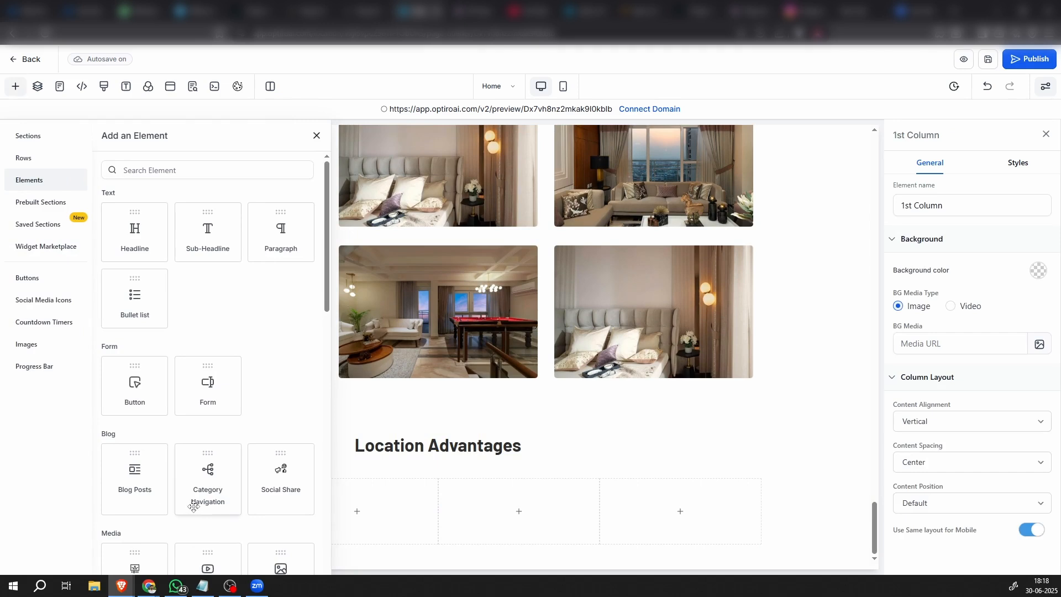
{"action": "scroll", "coordinate": [236, 484], "scroll_direction": "down", "scroll_amount": 3}
{"action": "scroll", "coordinate": [241, 481], "scroll_direction": "up", "scroll_amount": 2}
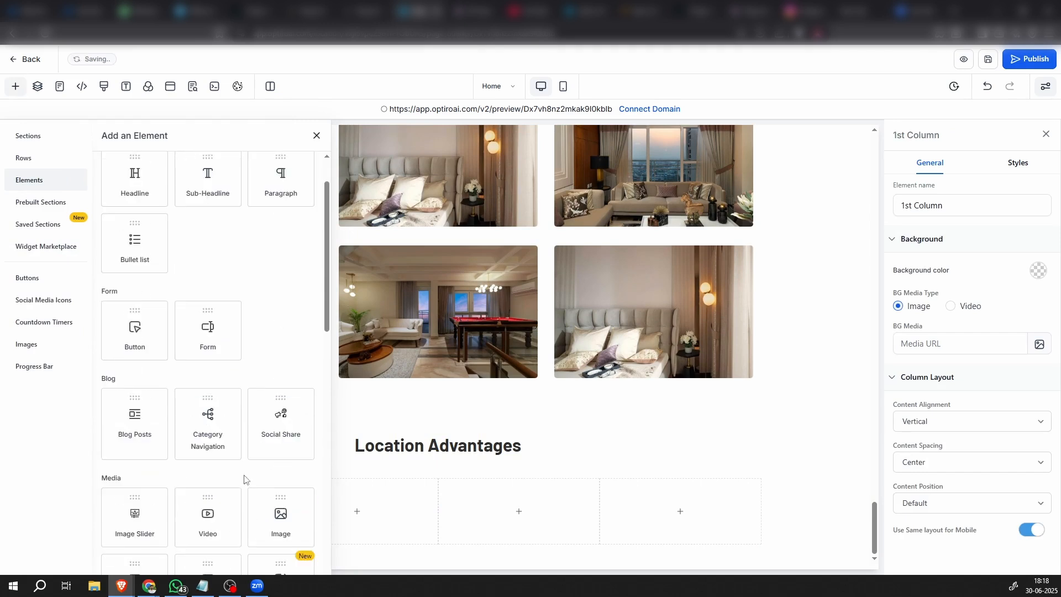
{"action": "scroll", "coordinate": [243, 475], "scroll_direction": "down", "scroll_amount": 3}
{"action": "left_click_drag", "start_coordinate": [281, 351], "coordinate": [202, 522]}
{"action": "scroll", "coordinate": [207, 525], "scroll_direction": "down", "scroll_amount": 2}
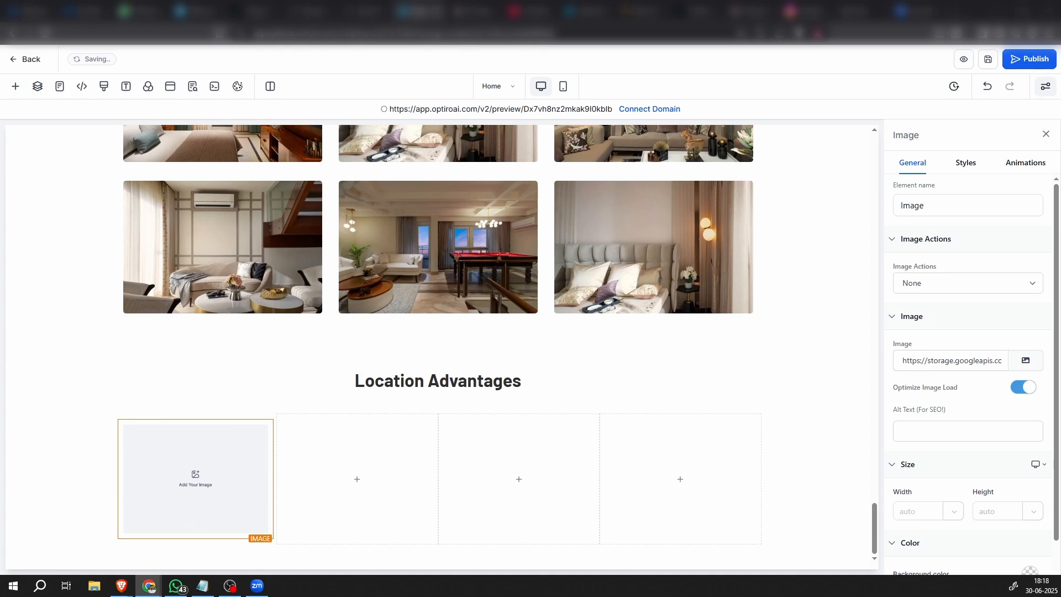
{"action": "left_click", "coordinate": [159, 475]}
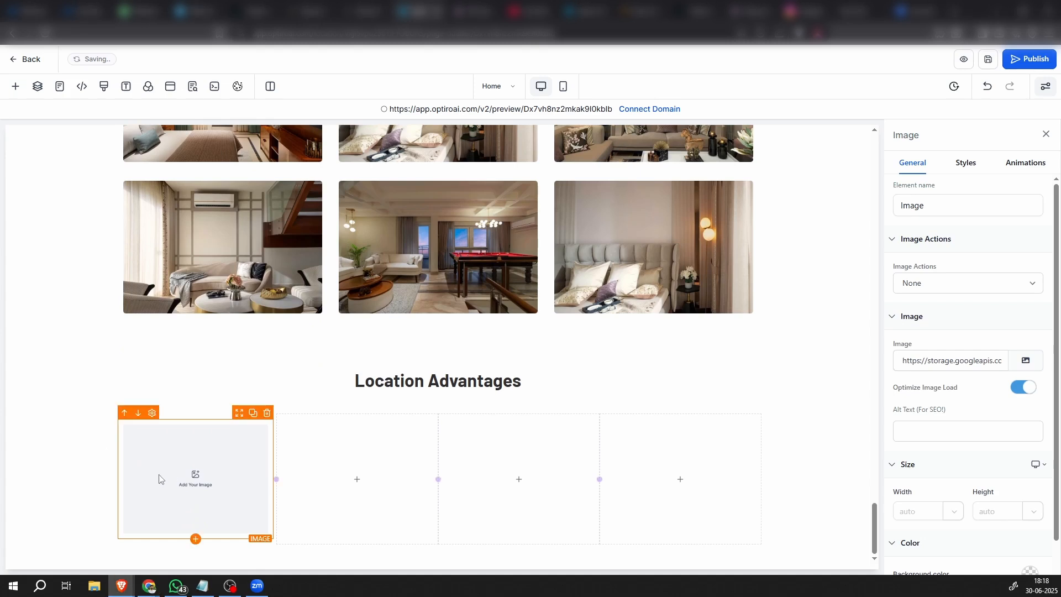
Upload the 19 icon files, download.svg and download (1).svg through download (18).svg, to the media storage for the image
{"action": "left_click", "coordinate": [1030, 360]}
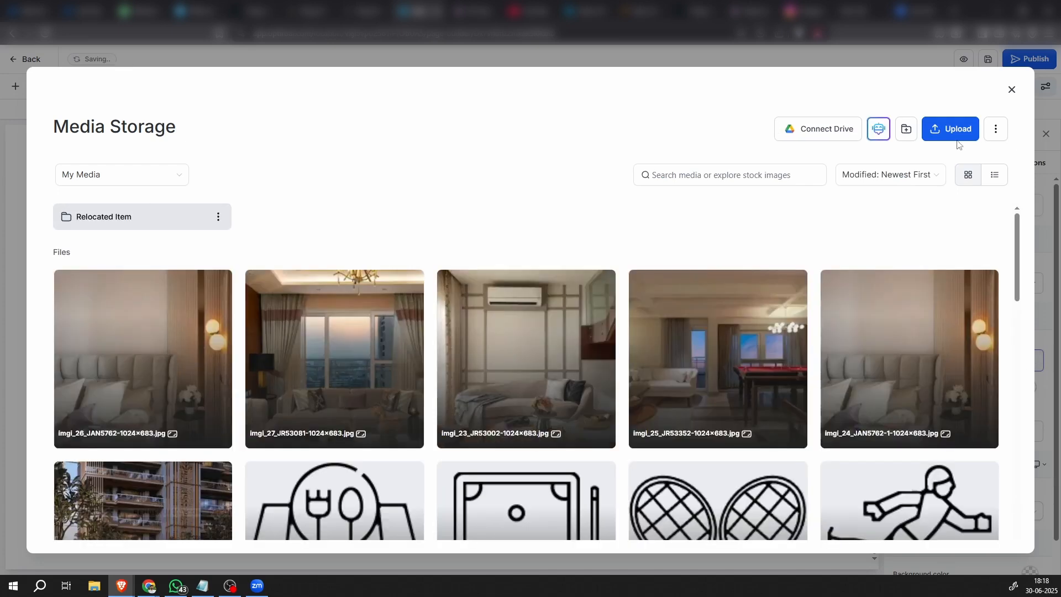
{"action": "left_click", "coordinate": [951, 132]}
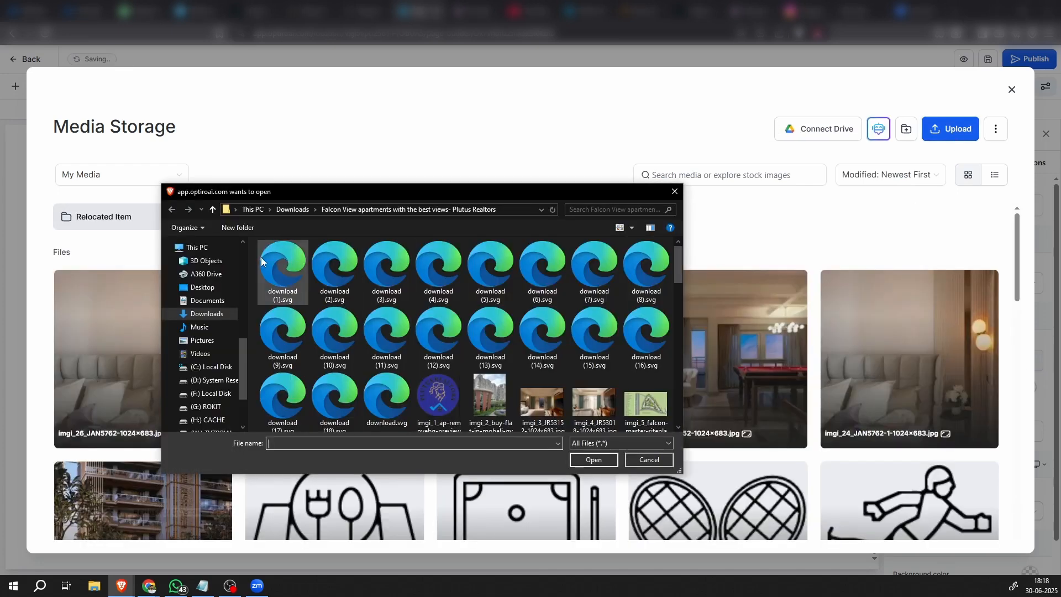
{"action": "left_click", "coordinate": [283, 269]}
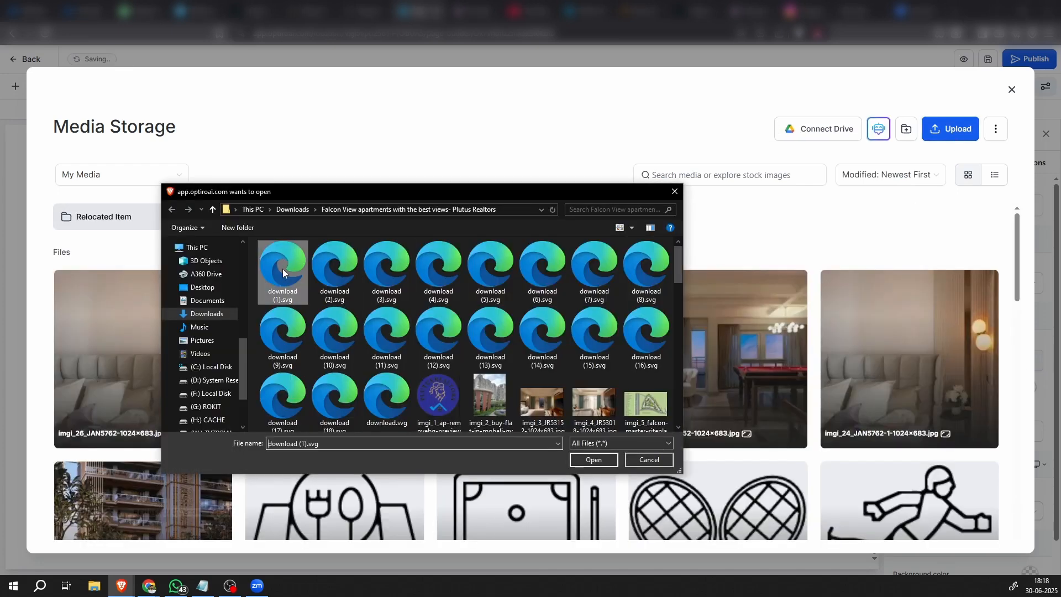
{"action": "left_click", "coordinate": [393, 405], "text": "shift"}
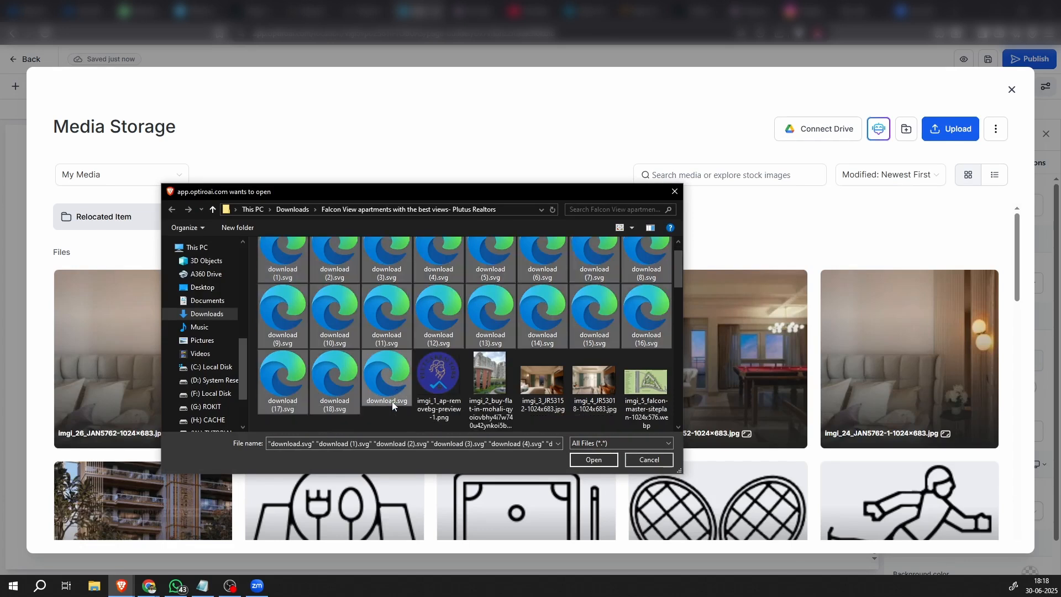
{"action": "left_click", "coordinate": [594, 461]}
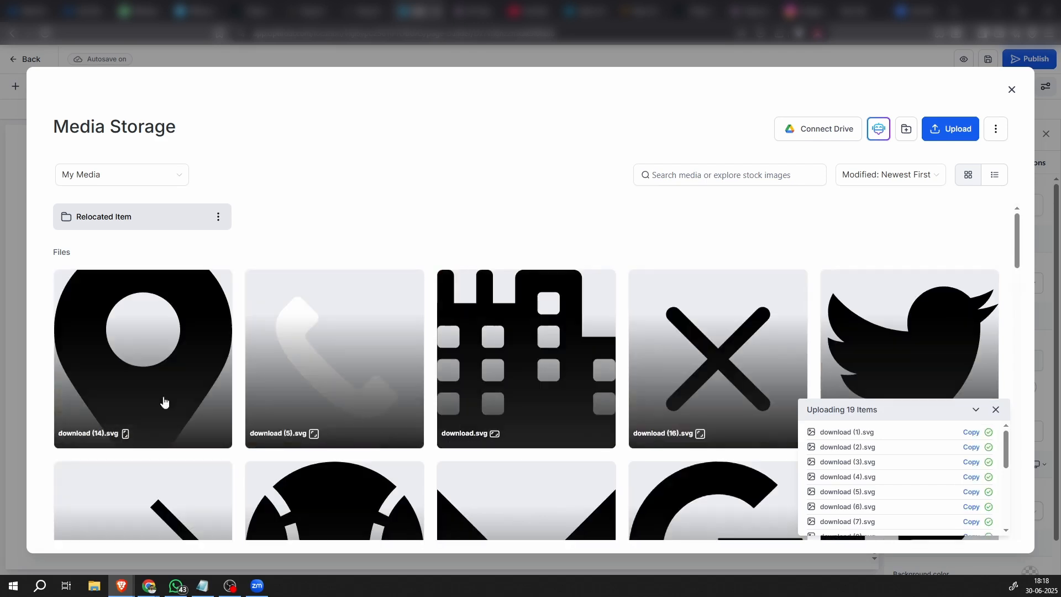
Use the download (14).svg location pin as the first column's image and set its width to 50 px
{"action": "left_click", "coordinate": [123, 379]}
{"action": "left_click", "coordinate": [986, 537]}
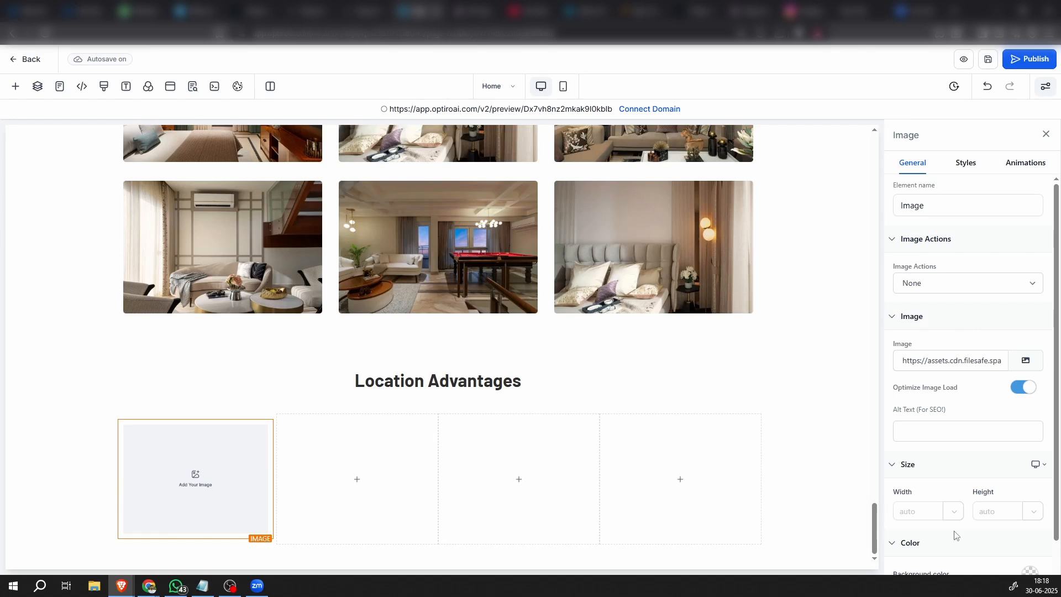
{"action": "scroll", "coordinate": [398, 457], "scroll_direction": "down", "scroll_amount": 1}
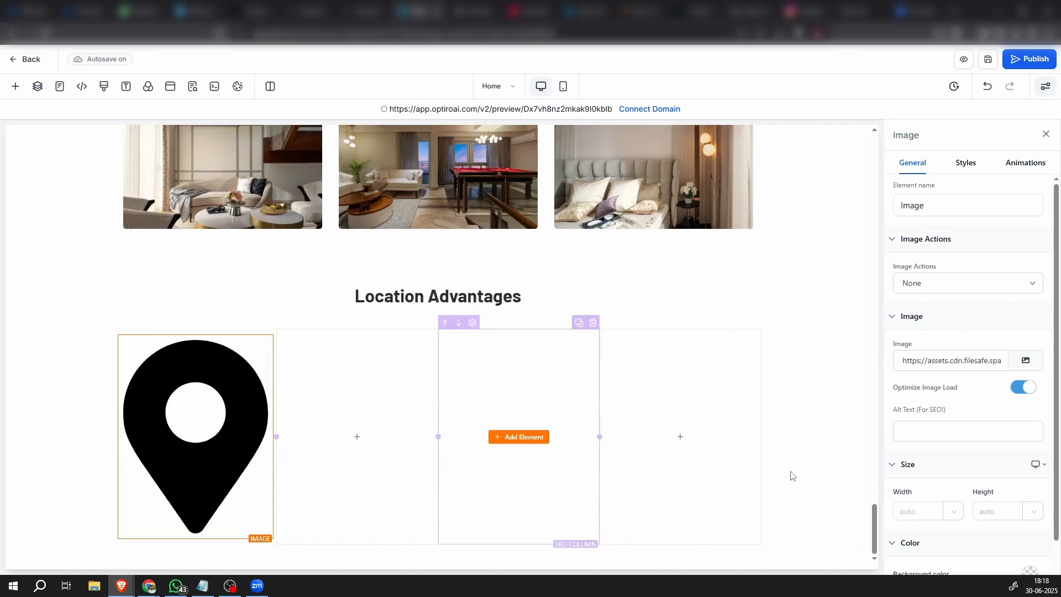
{"action": "scroll", "coordinate": [1004, 528], "scroll_direction": "down", "scroll_amount": 1}
{"action": "scroll", "coordinate": [1004, 528], "scroll_direction": "down", "scroll_amount": 1}
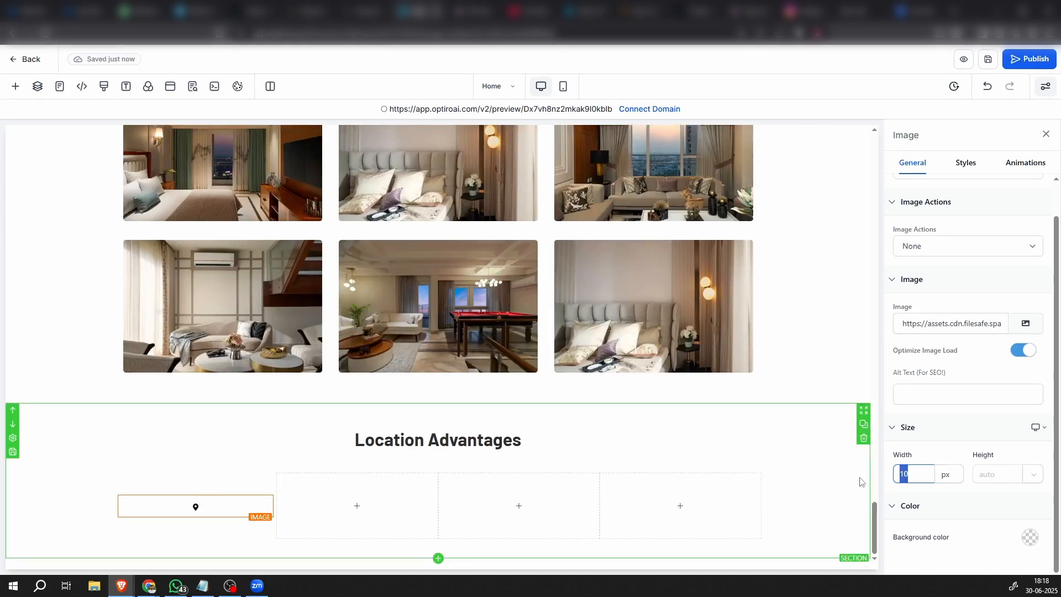
{"action": "double_click", "coordinate": [903, 471]}
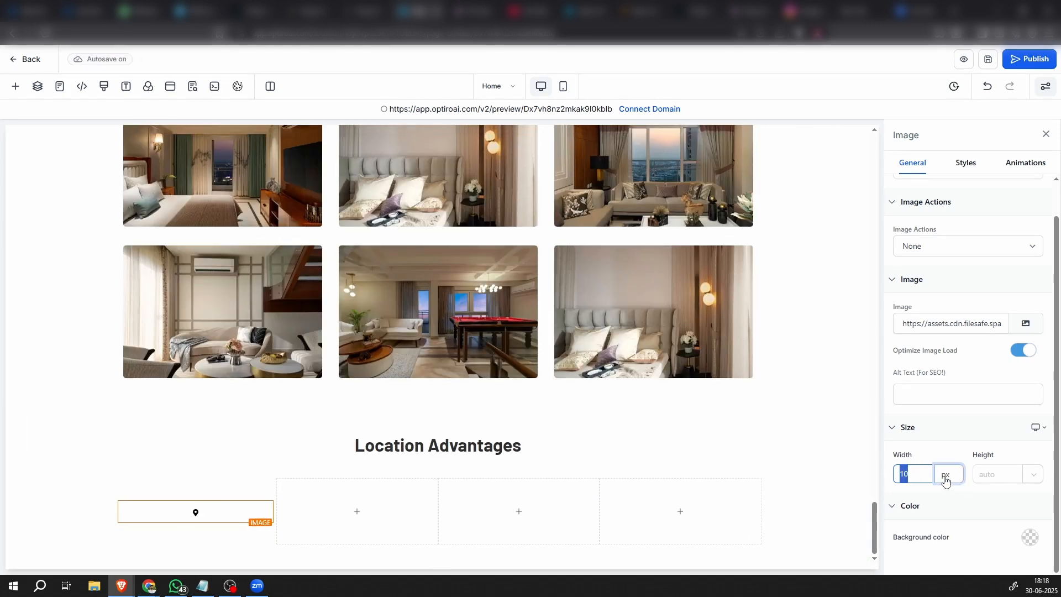
{"action": "type", "text": "5"}
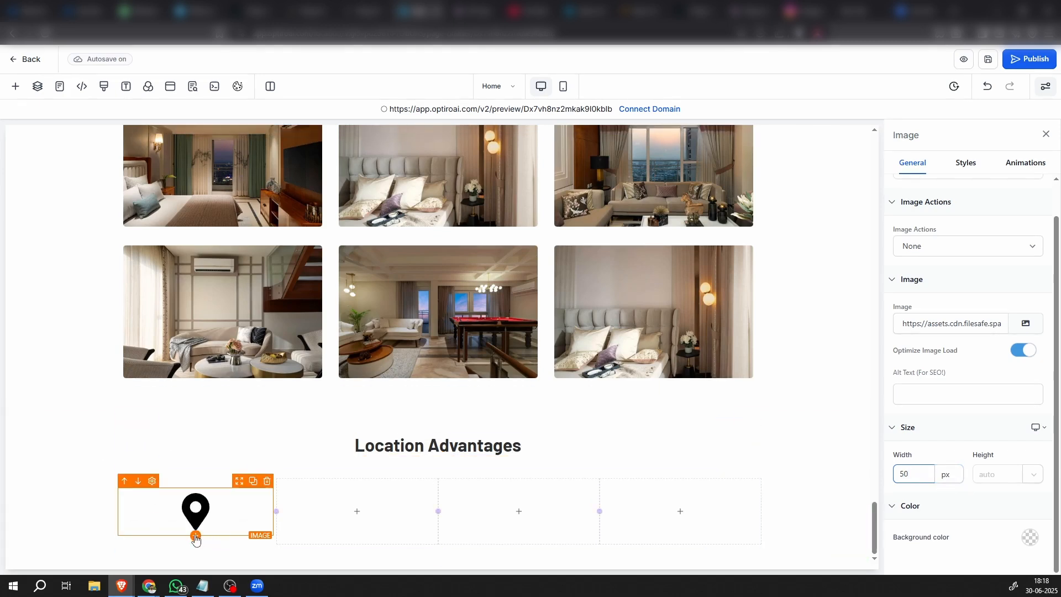
Add a sub-headline below the location pin and set its text to "5 Mins Drive To International Airport"
{"action": "left_click", "coordinate": [195, 536]}
{"action": "scroll", "coordinate": [147, 325], "scroll_direction": "up", "scroll_amount": 4}
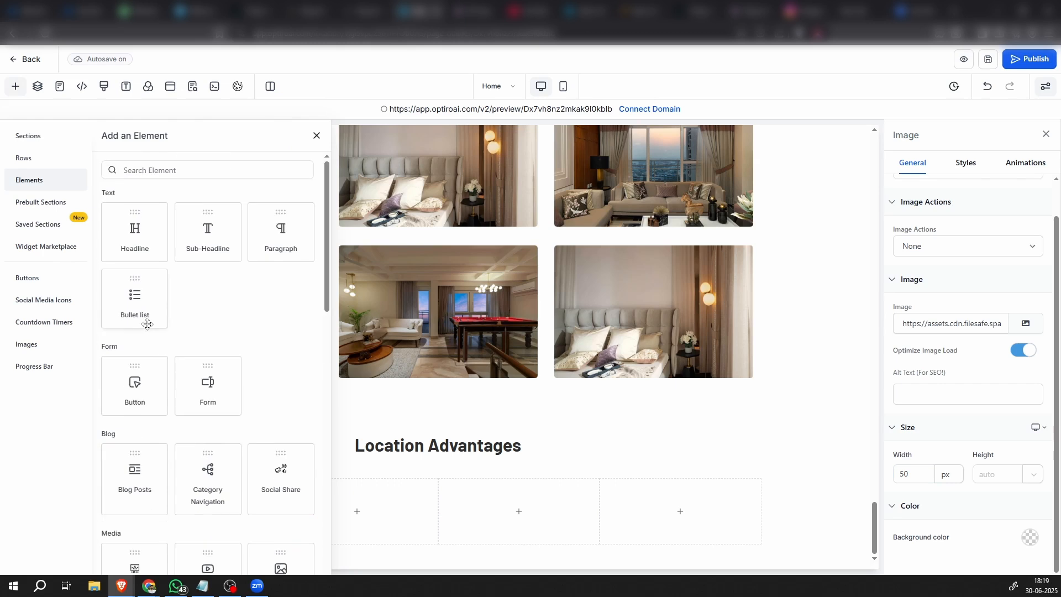
{"action": "left_click", "coordinate": [208, 232]}
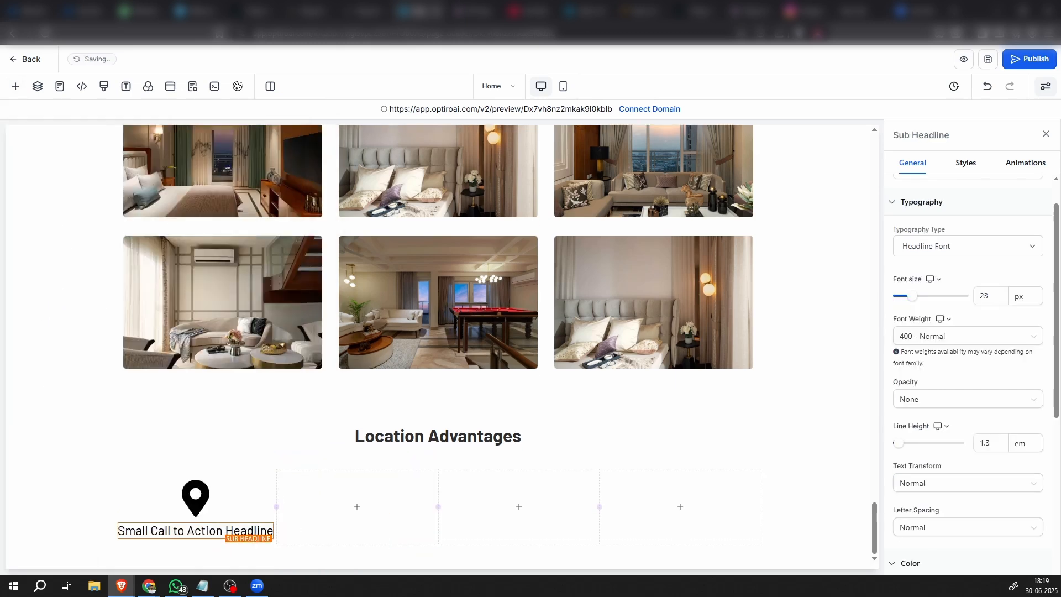
{"action": "key", "text": "alt+Tab"}
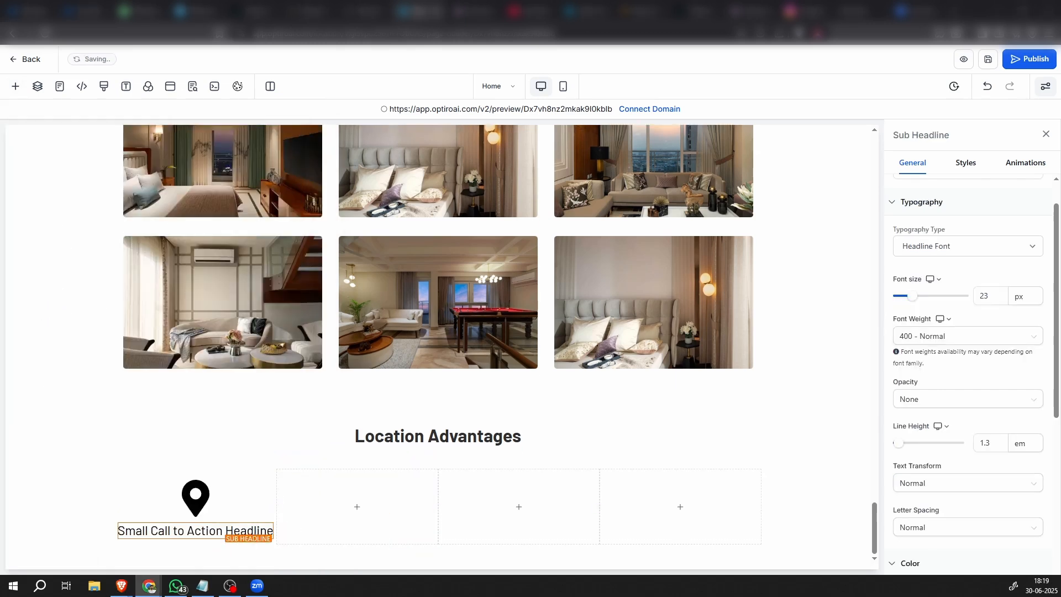
{"action": "left_click", "coordinate": [182, 531]}
{"action": "double_click", "coordinate": [182, 532]}
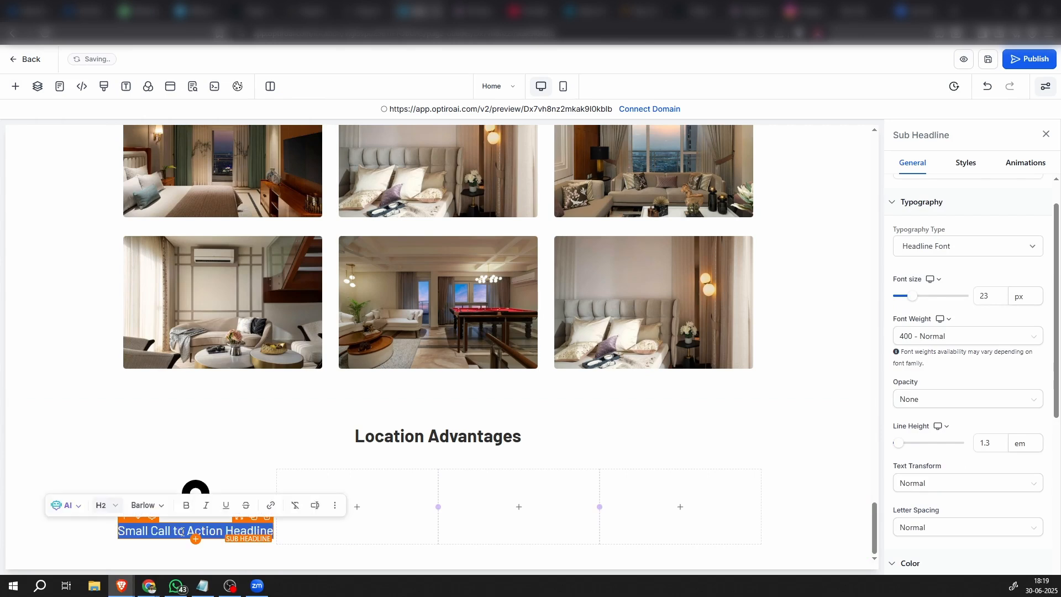
{"action": "type", "text": "5 Mins Drive To International Airport"}
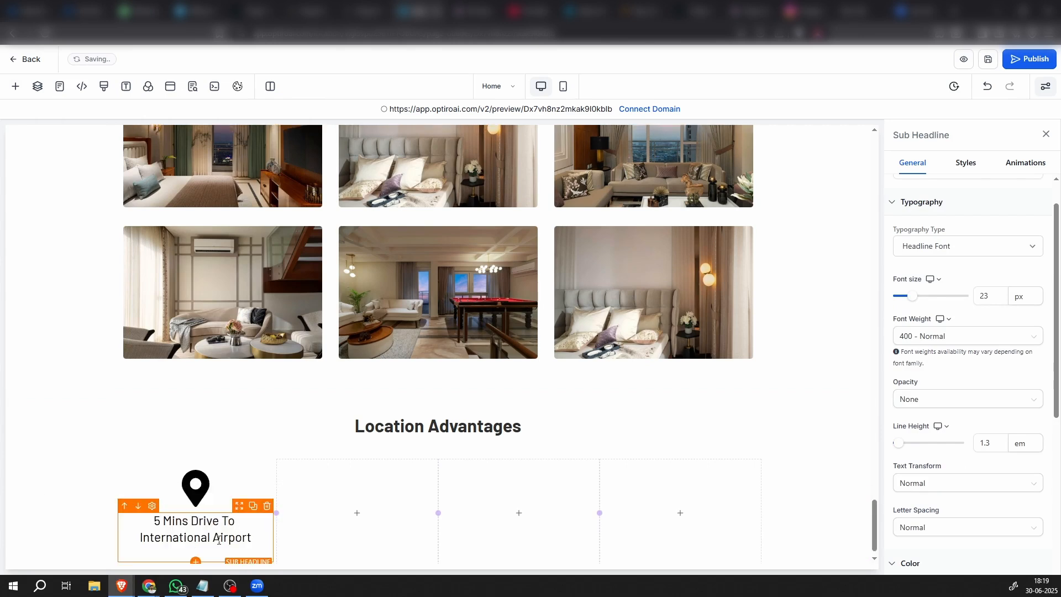
{"action": "key", "text": "BackSpace"}
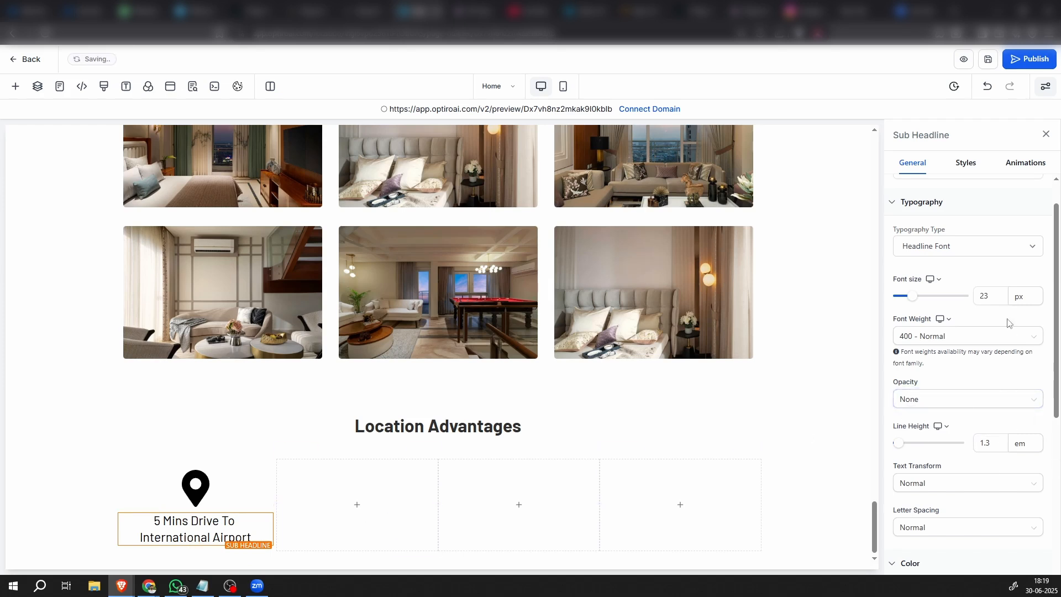
Set the font size of the "5 Mins Drive To International Airport" sub-headline to 15 px
{"action": "left_click_drag", "start_coordinate": [998, 296], "coordinate": [898, 301]}
{"action": "type", "text": "14"}
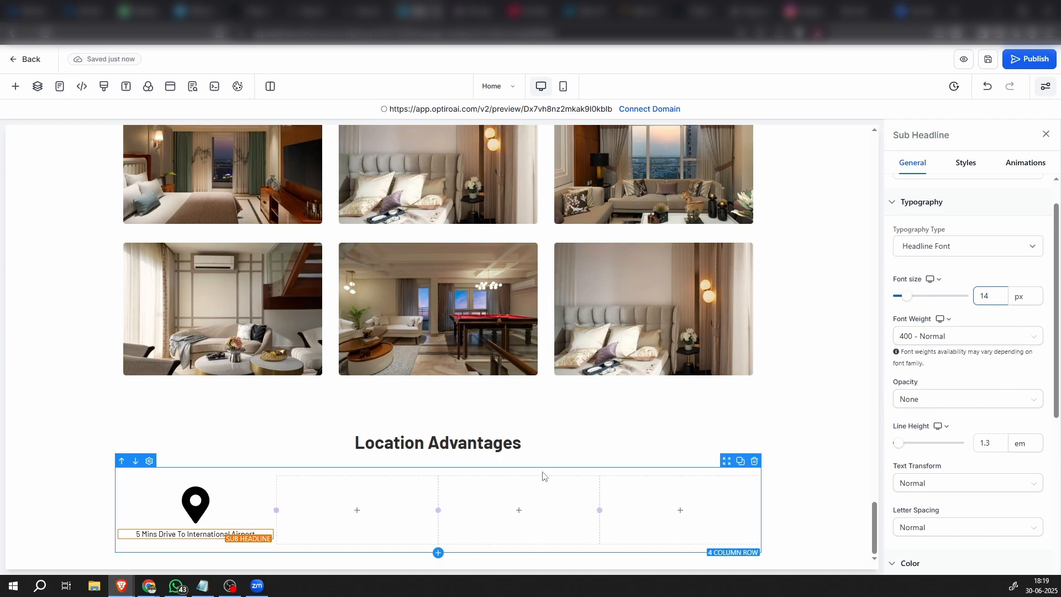
{"action": "key", "text": "BackSpace"}
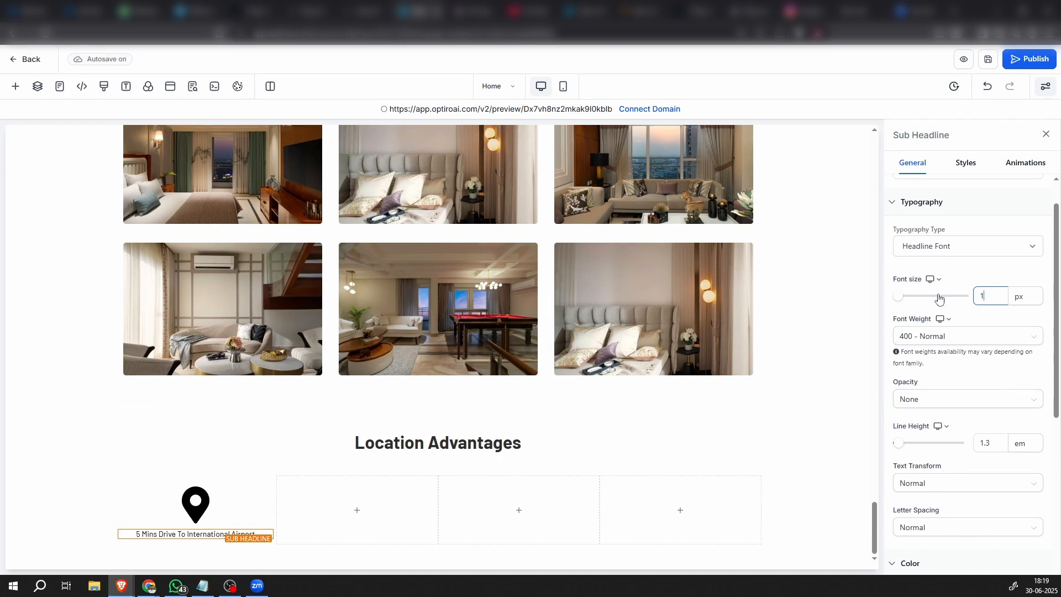
{"action": "type", "text": "5"}
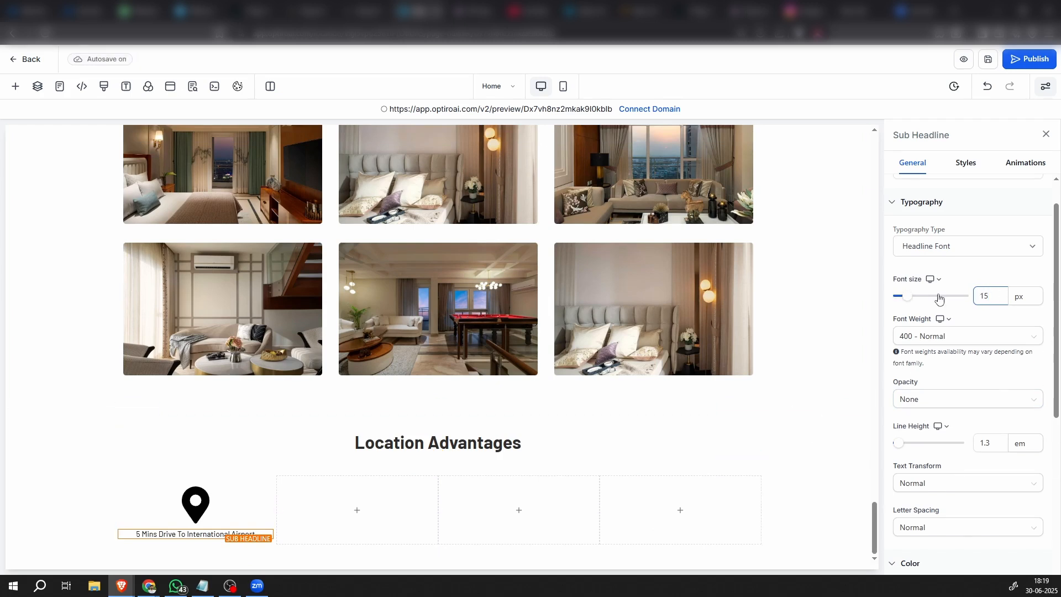
{"action": "left_click", "coordinate": [143, 512]}
{"action": "left_click", "coordinate": [79, 504]}
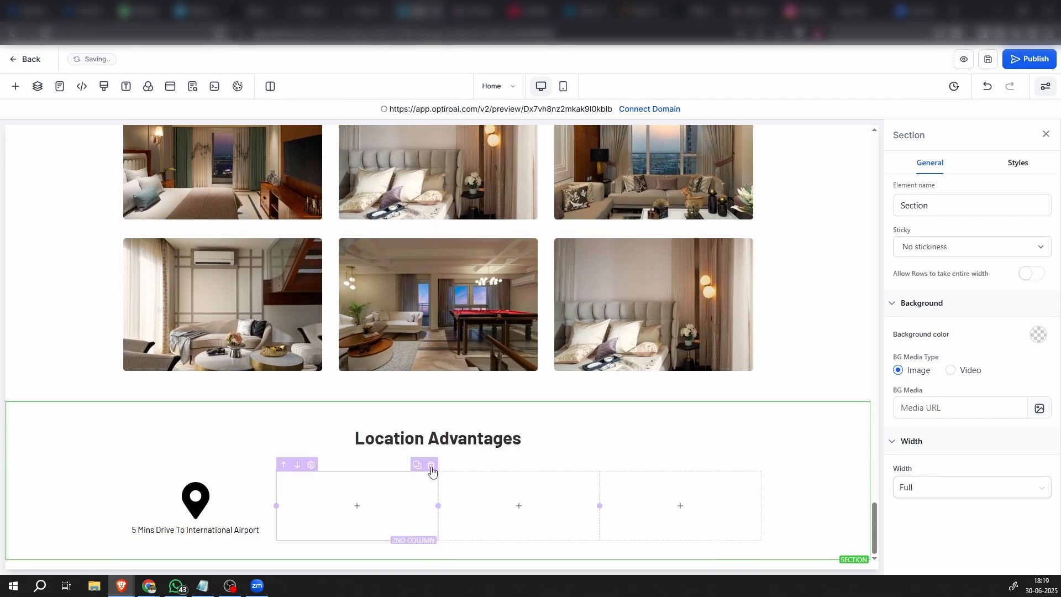
Delete the empty second column and duplicate the location pin column in its place
{"action": "left_click", "coordinate": [431, 467]}
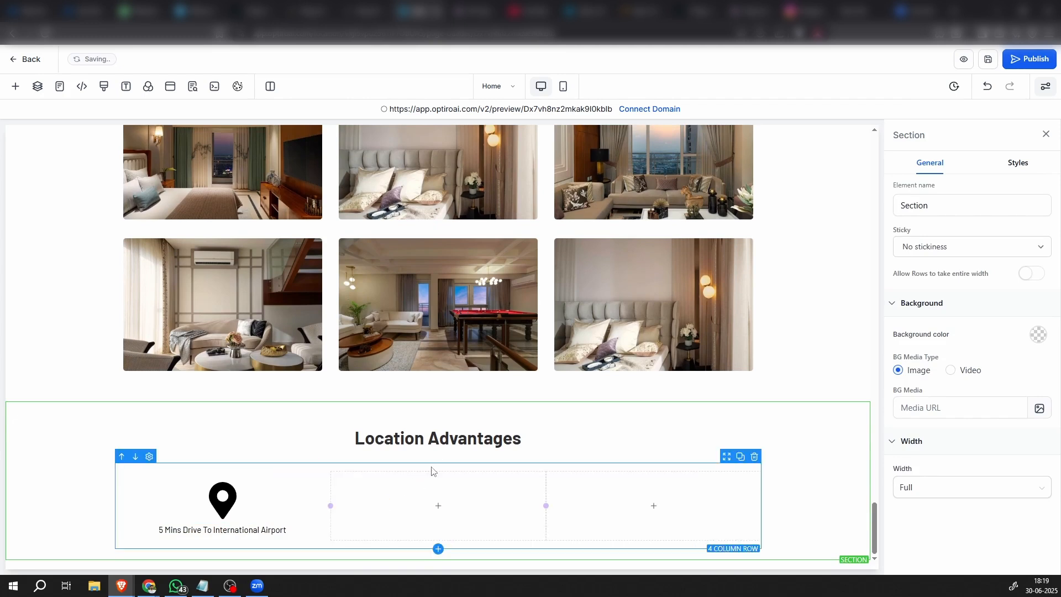
{"action": "left_click", "coordinate": [275, 475]}
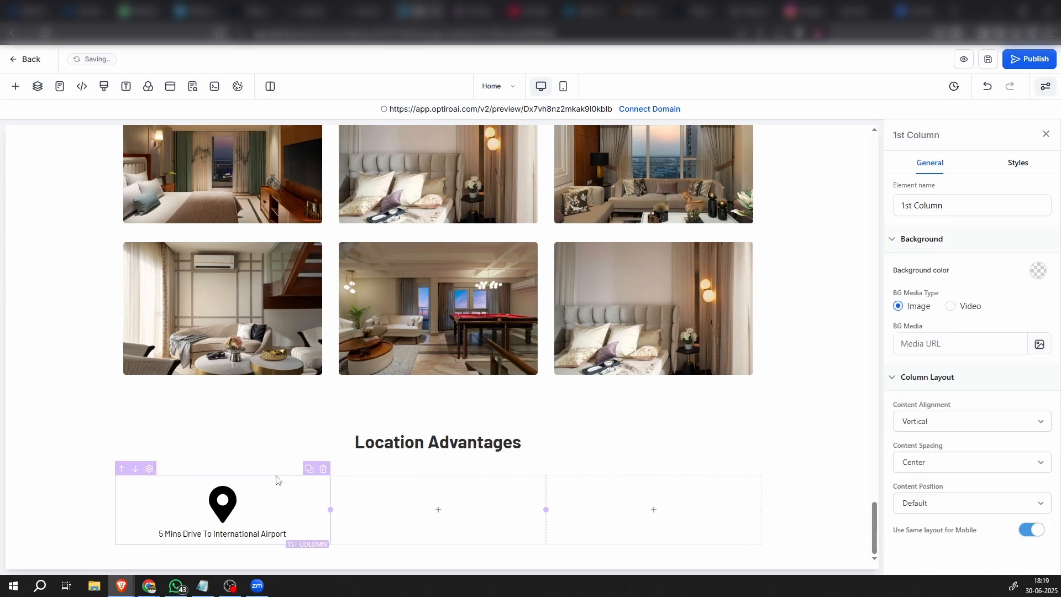
{"action": "left_click", "coordinate": [309, 469]}
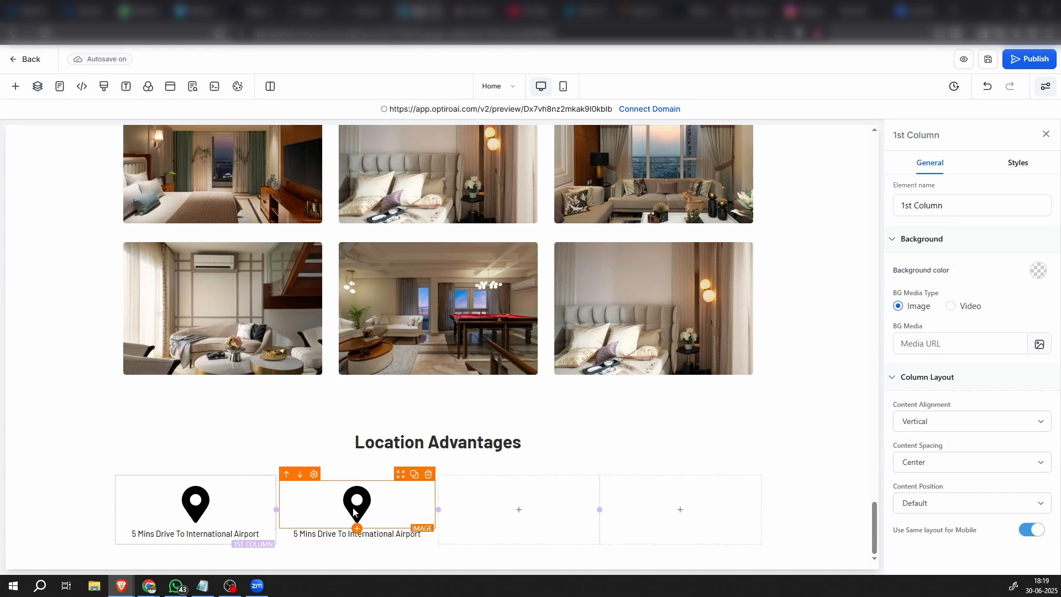
Replace the pin image in the second column with the uploaded school building icon that has a clock
{"action": "left_click", "coordinate": [387, 523]}
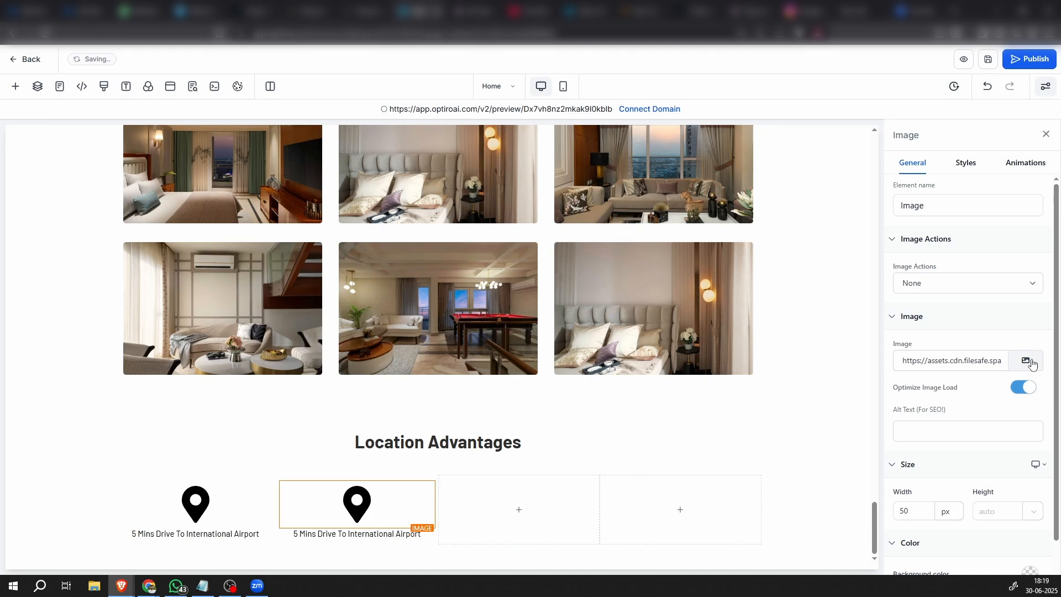
{"action": "left_click", "coordinate": [1027, 361]}
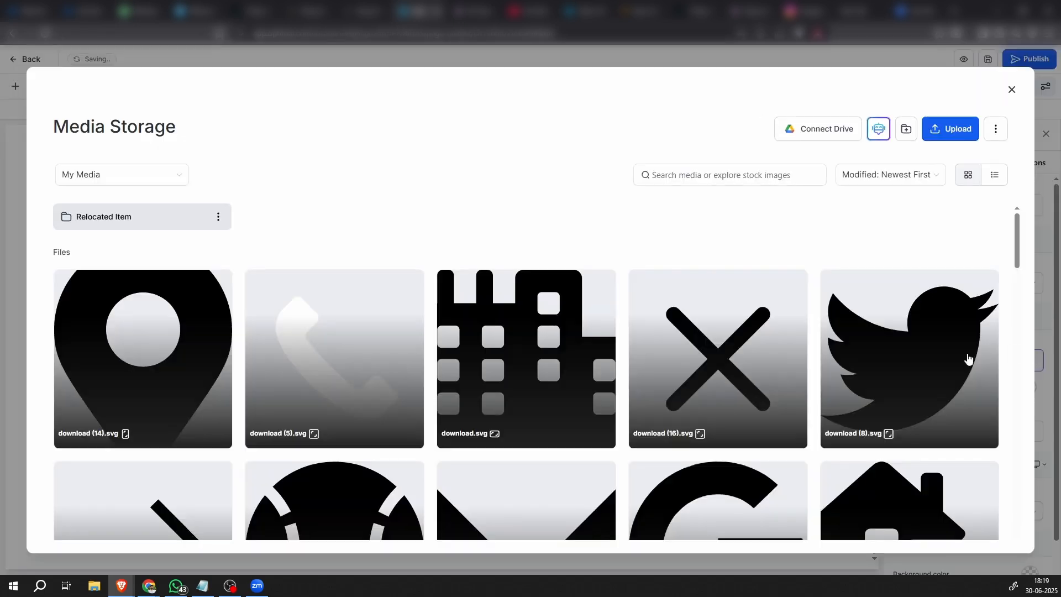
{"action": "scroll", "coordinate": [717, 450], "scroll_direction": "down", "scroll_amount": 4}
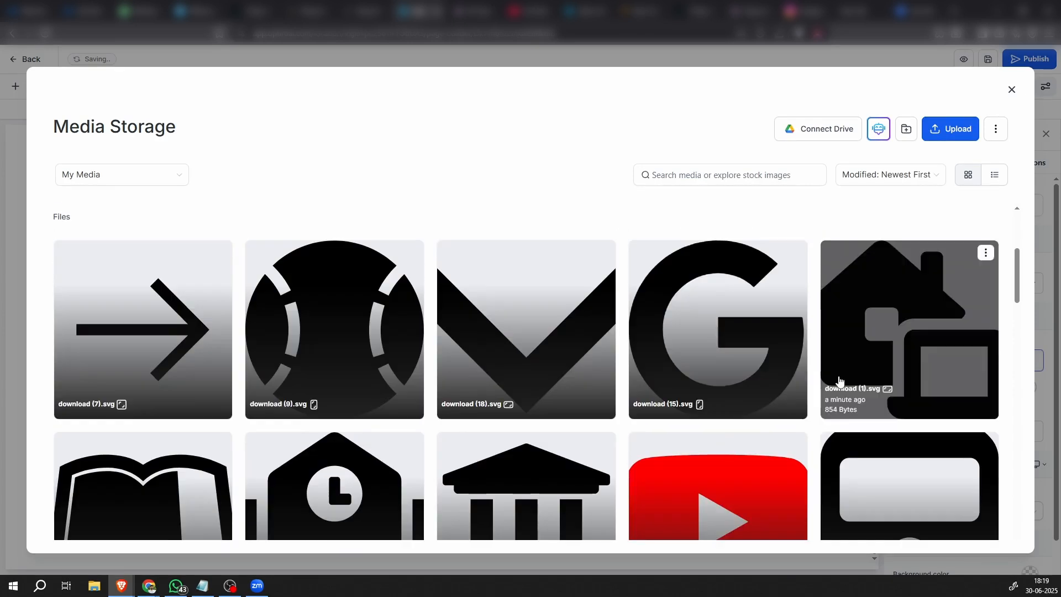
{"action": "scroll", "coordinate": [839, 382], "scroll_direction": "down", "scroll_amount": 2}
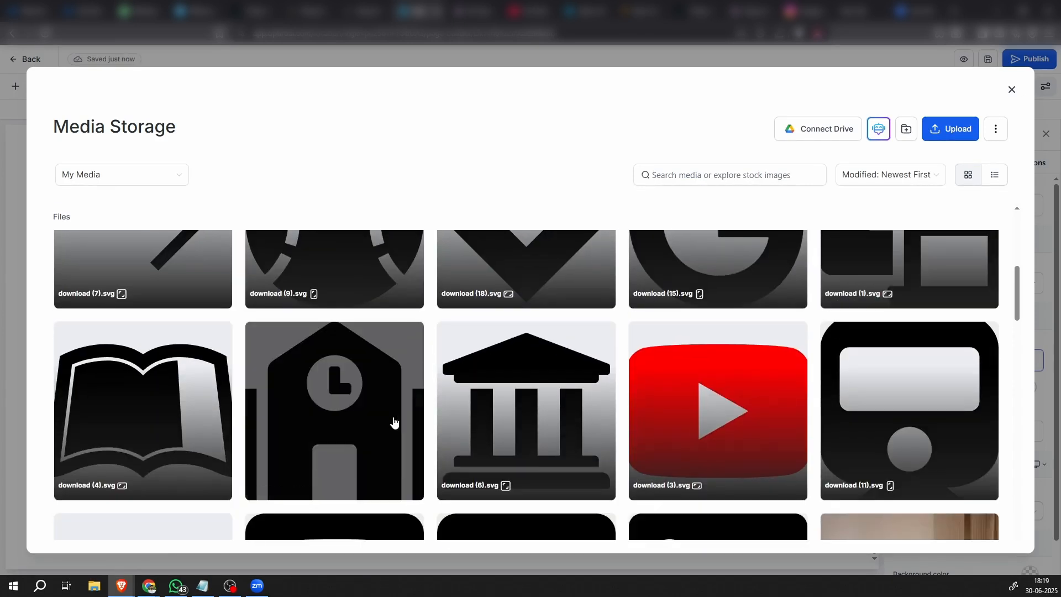
{"action": "double_click", "coordinate": [392, 417]}
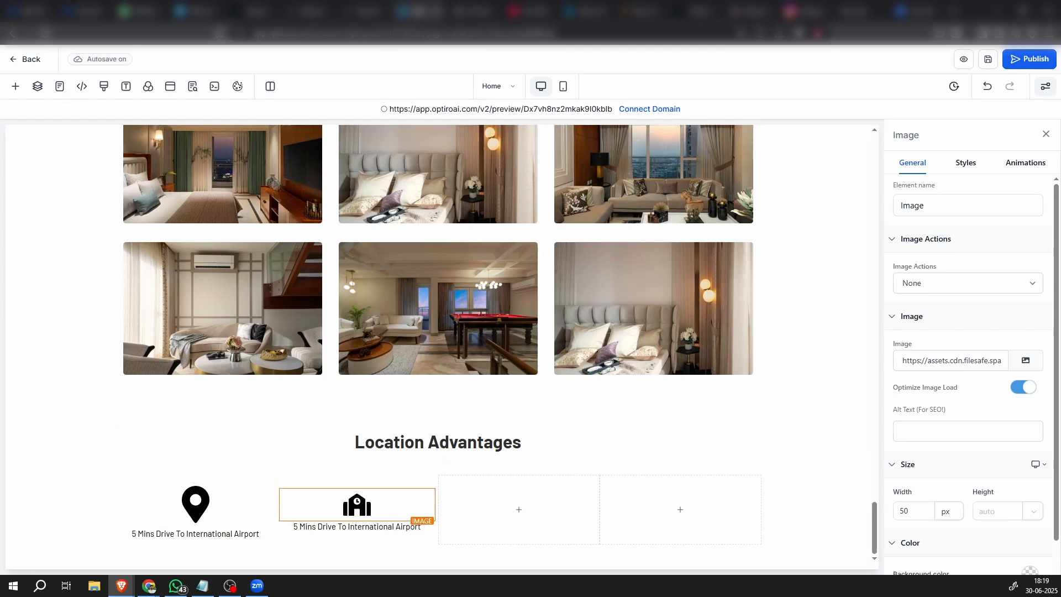
Replace the second column's sub-headline text with "Near ISB MOHALI"
{"action": "key", "text": "alt+Tab"}
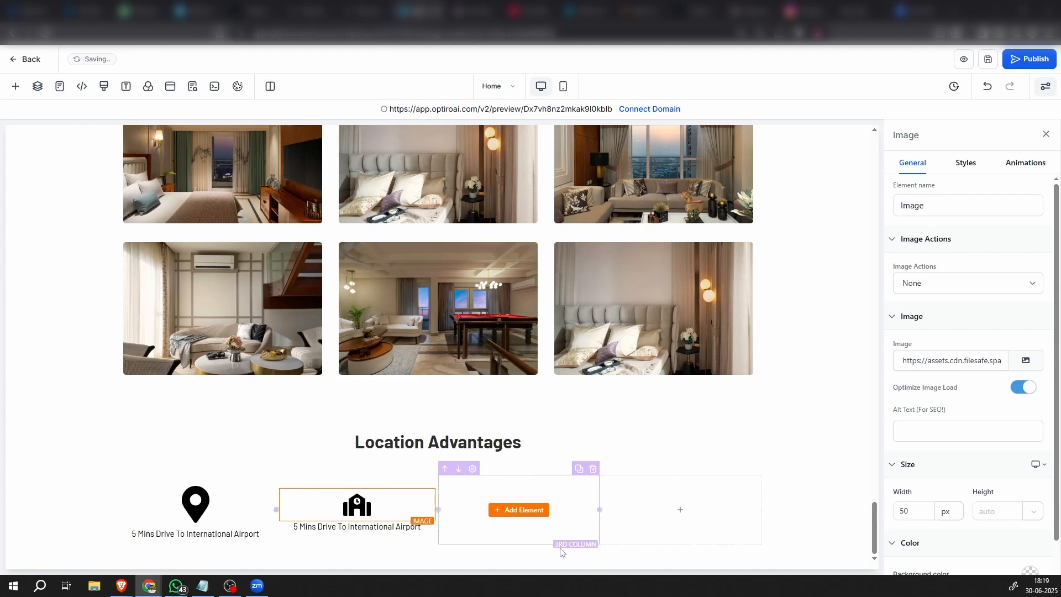
{"action": "triple_click", "coordinate": [363, 525]}
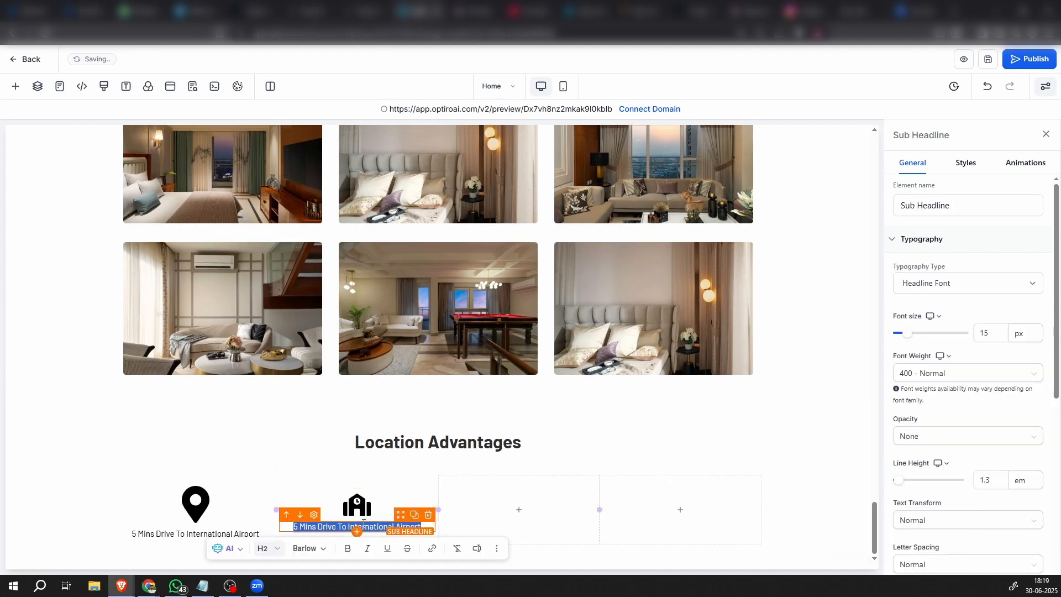
{"action": "type", "text": "Near ISB MOHALI"}
{"action": "left_click", "coordinate": [345, 463]}
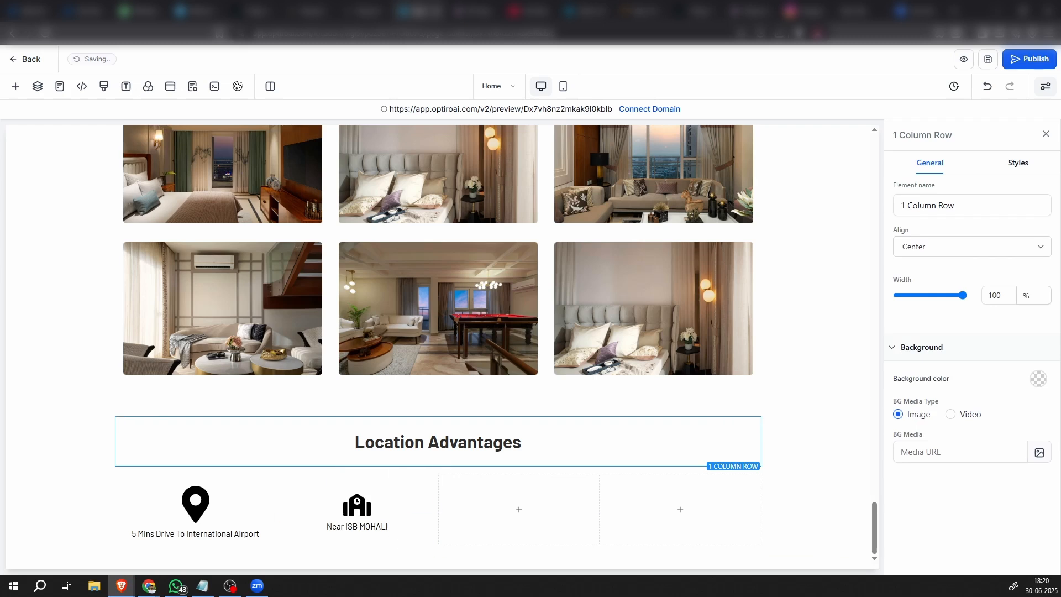
Duplicate the "Near ISB MOHALI" column into the third position and delete one of the empty columns after it
{"action": "left_click", "coordinate": [393, 488]}
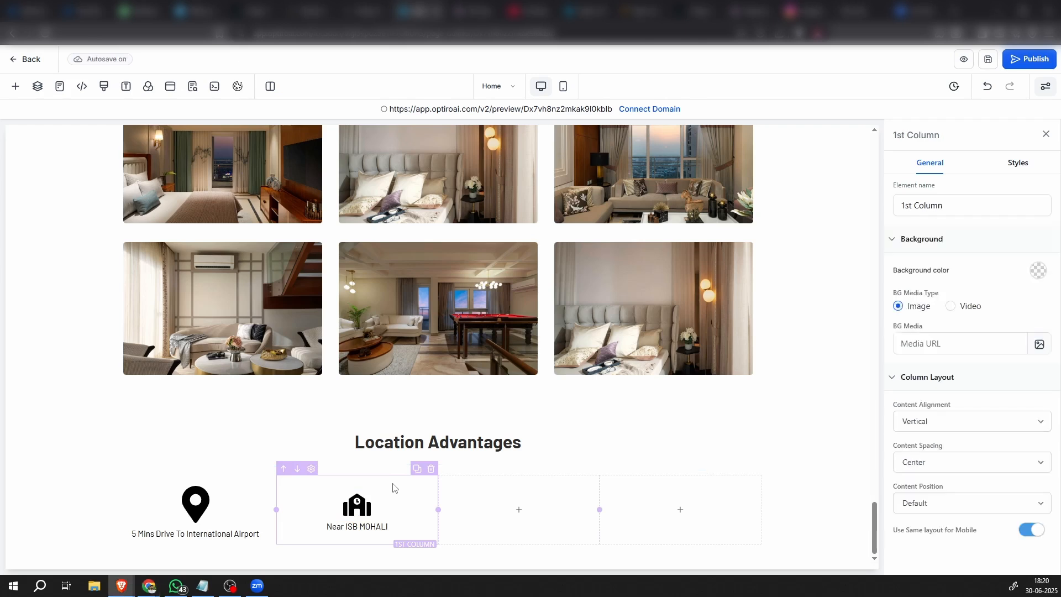
{"action": "left_click", "coordinate": [371, 508]}
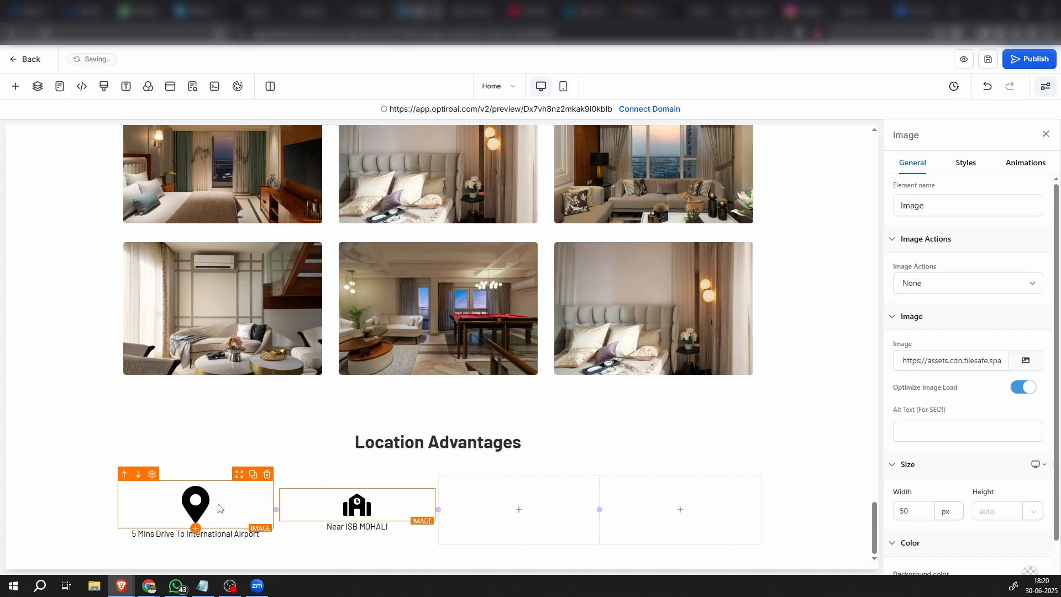
{"action": "left_click", "coordinate": [385, 483]}
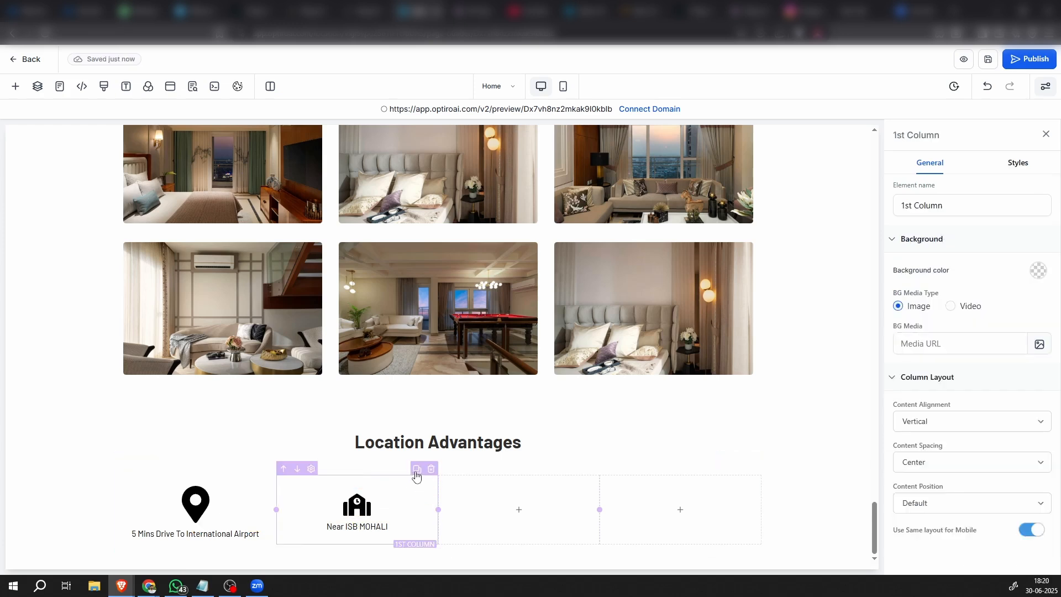
{"action": "left_click", "coordinate": [417, 470]}
{"action": "left_click", "coordinate": [626, 470]}
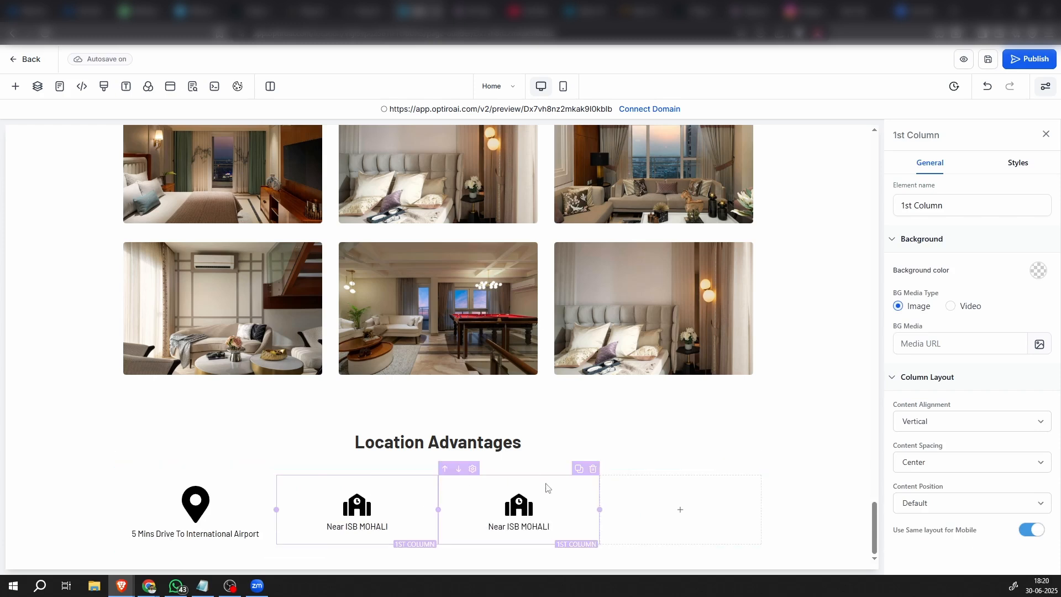
Replace the third column's school building image with the uploaded train icon, download (11).svg
{"action": "left_click", "coordinate": [532, 504]}
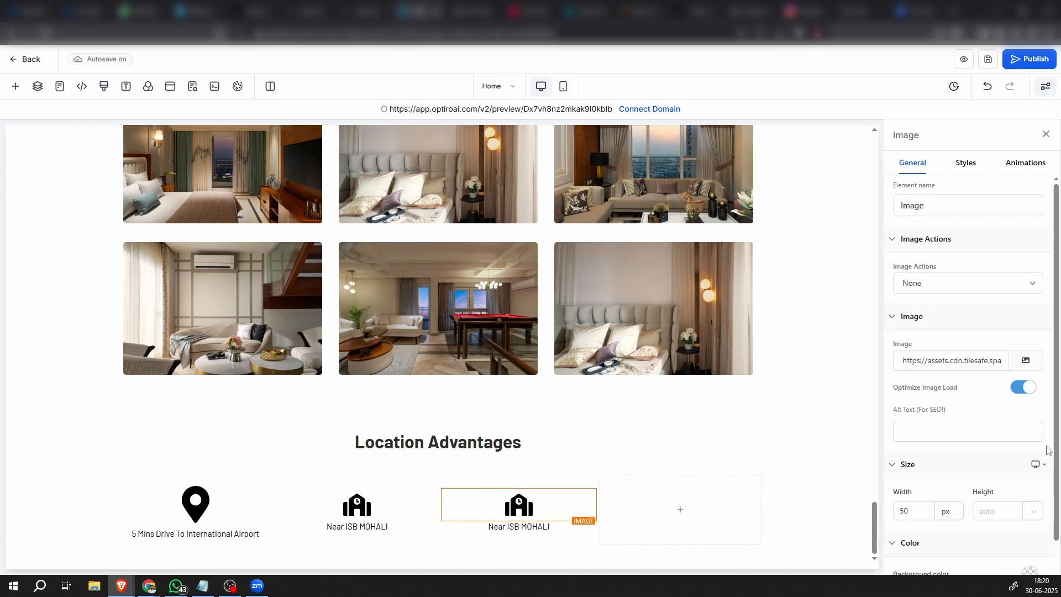
{"action": "left_click", "coordinate": [1027, 361]}
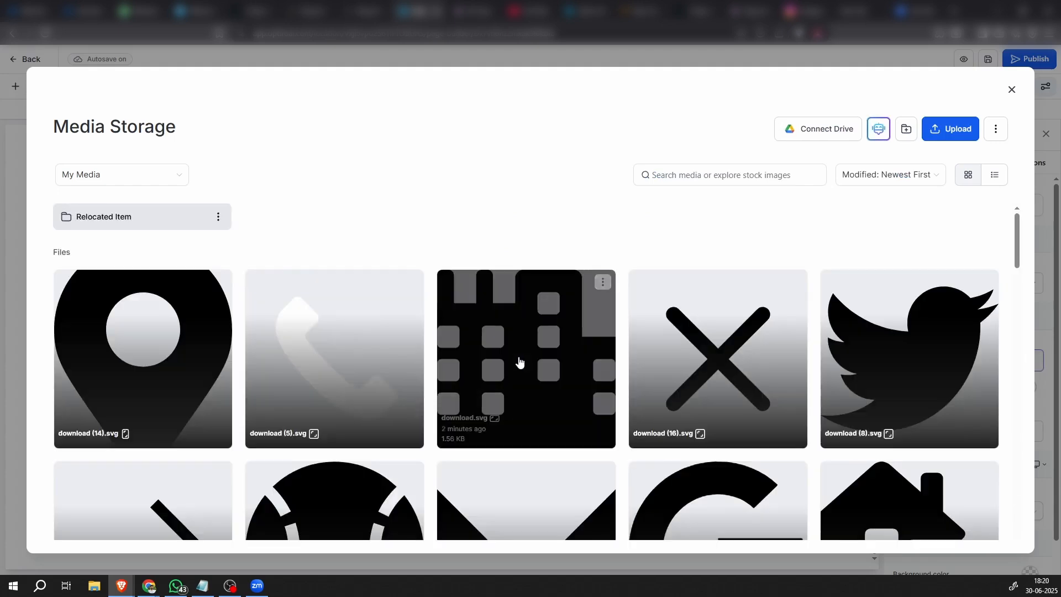
{"action": "scroll", "coordinate": [517, 365], "scroll_direction": "down", "scroll_amount": 5}
{"action": "scroll", "coordinate": [515, 384], "scroll_direction": "down", "scroll_amount": 3}
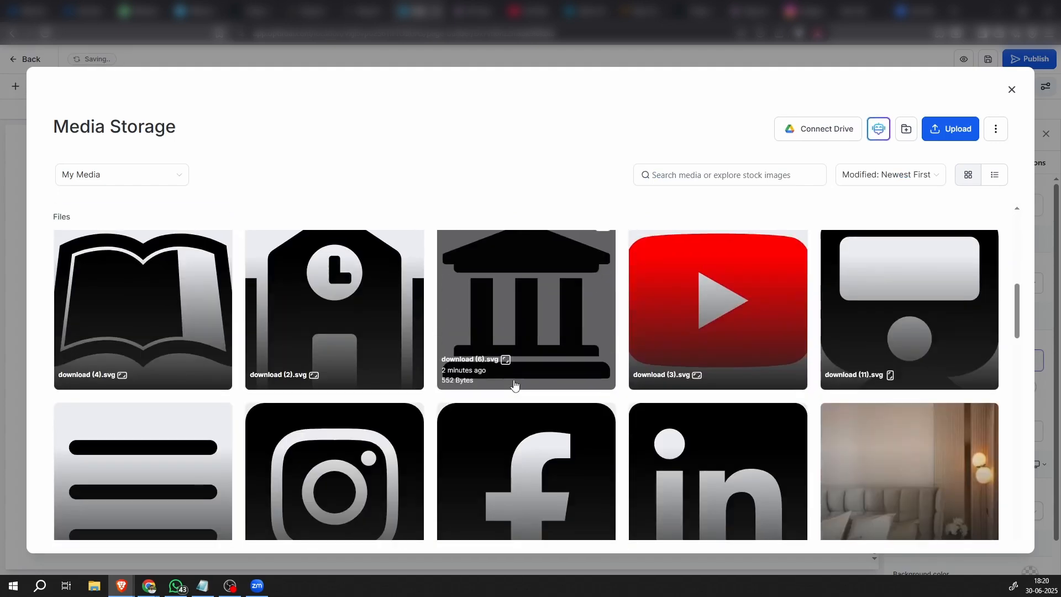
{"action": "left_click", "coordinate": [876, 315]}
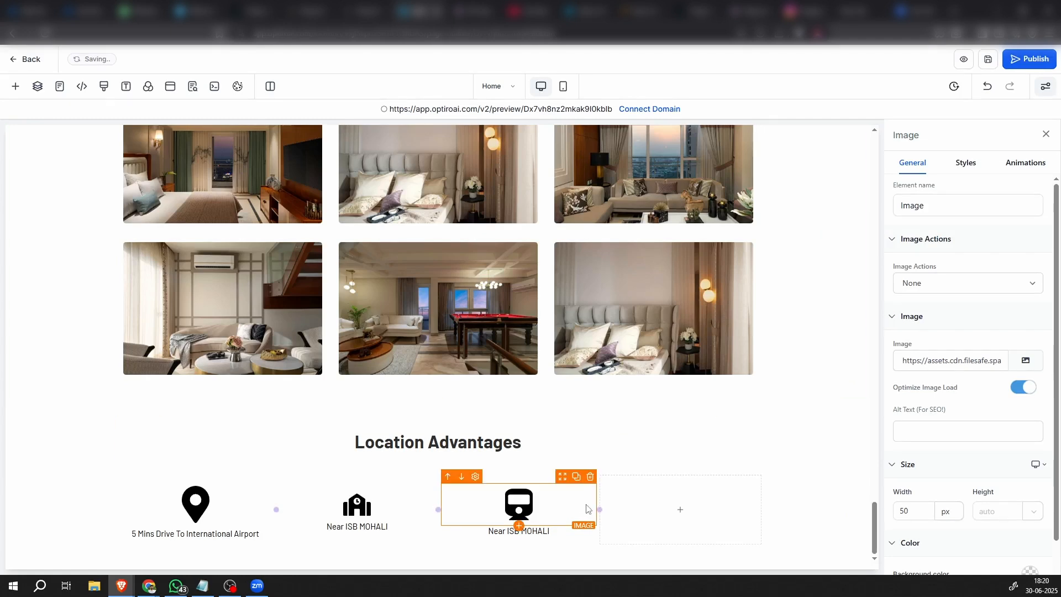
Replace the sub-headline under the train icon with the copied text "Adjoining Mohali Railway Station"
{"action": "key", "text": "alt+Tab"}
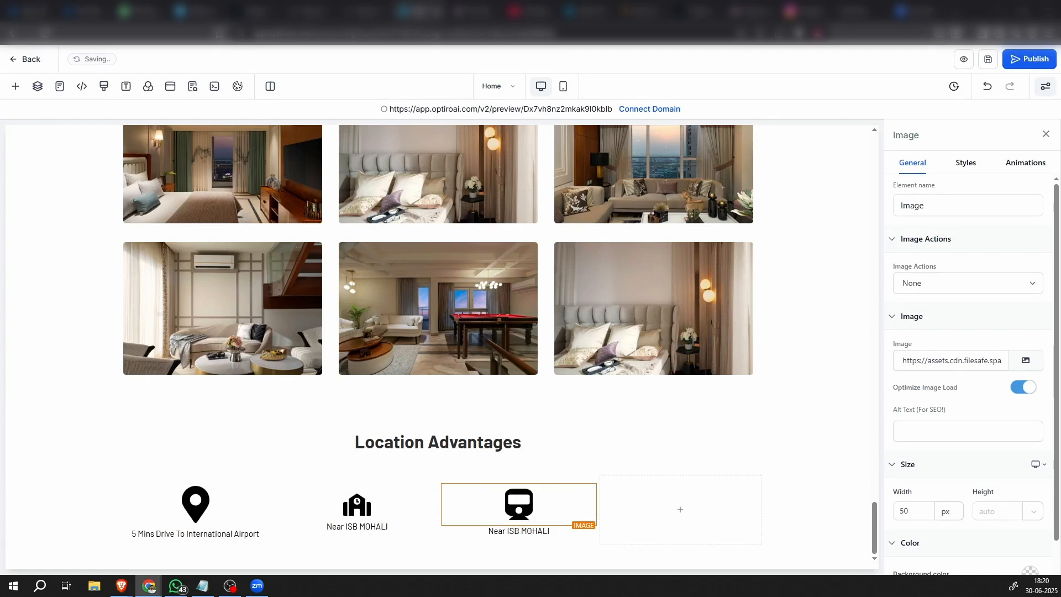
{"action": "left_click", "coordinate": [496, 532]}
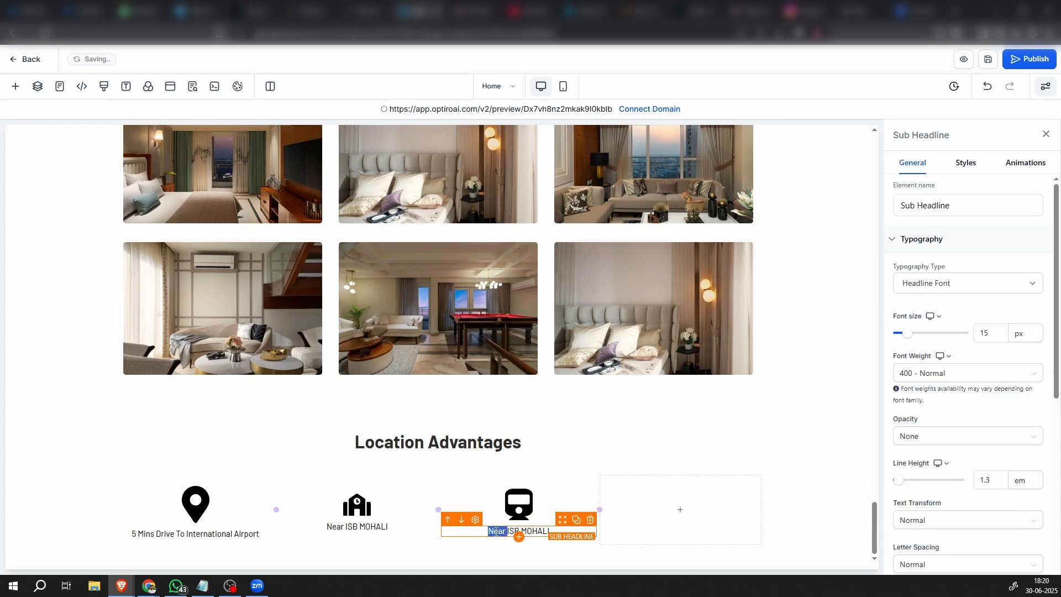
{"action": "double_click", "coordinate": [495, 532]}
{"action": "type", "text": "Adjoining Mohali Railway Station"}
{"action": "left_click", "coordinate": [499, 553]}
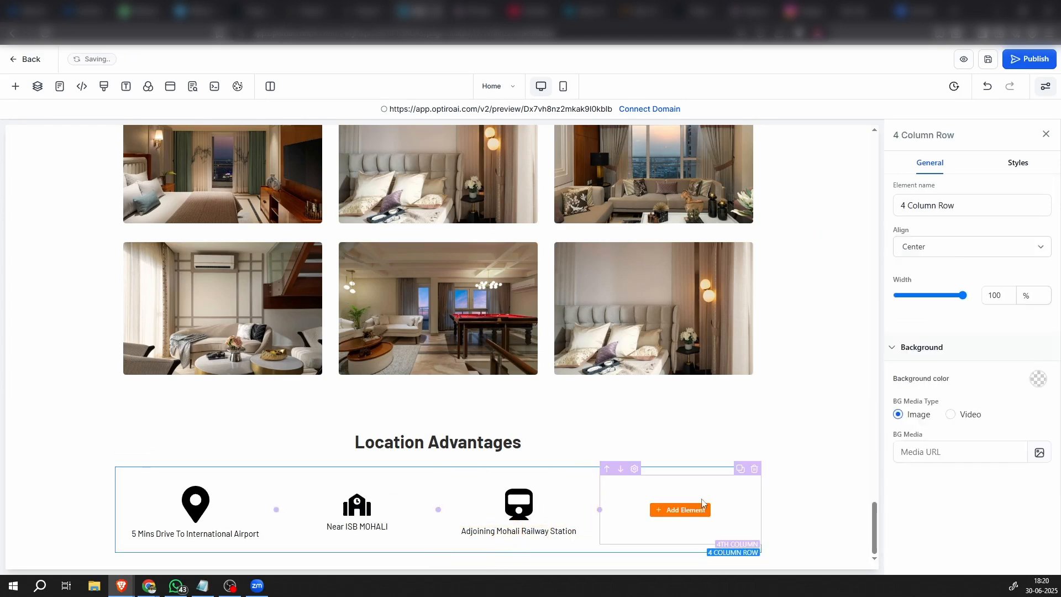
Duplicate the railway station column into the fourth position and delete the remaining empty column
{"action": "left_click", "coordinate": [576, 479]}
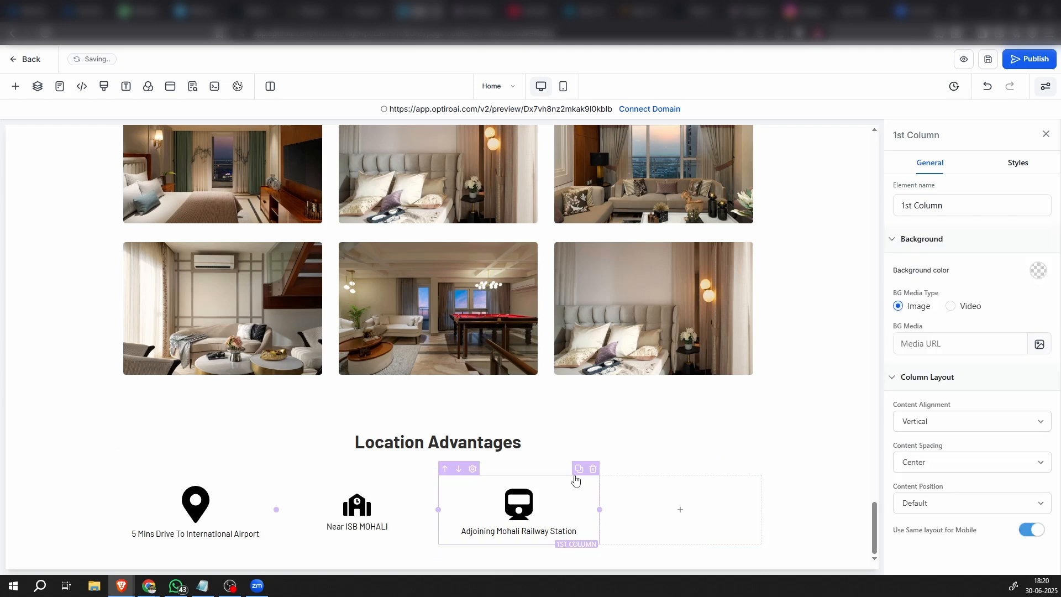
{"action": "left_click", "coordinate": [579, 471]}
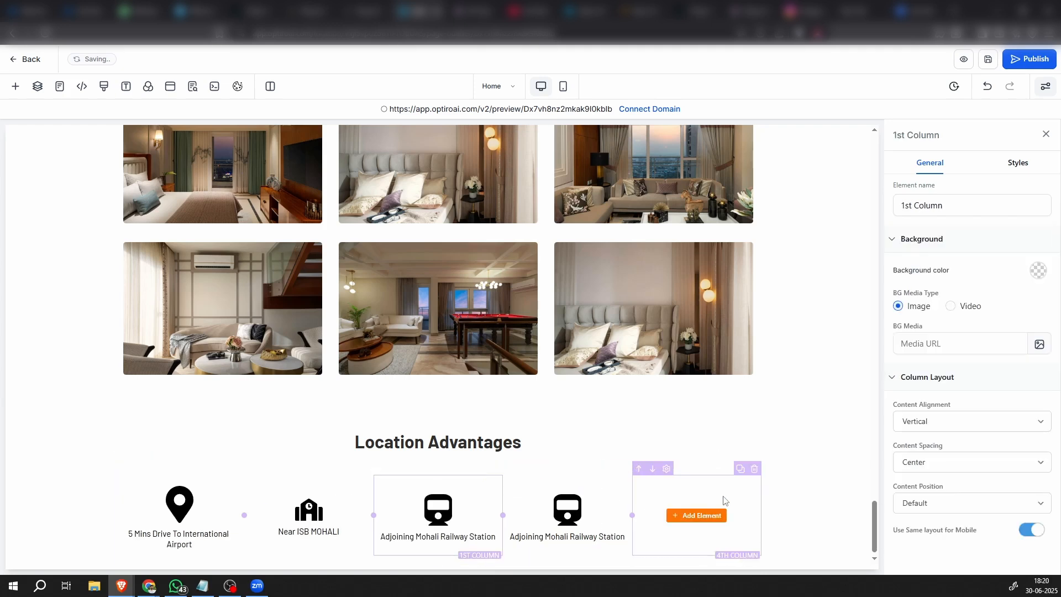
{"action": "left_click", "coordinate": [755, 474]}
Replace the fourth column's train image with the uploaded ball icon, download (9).svg
{"action": "left_click", "coordinate": [679, 513]}
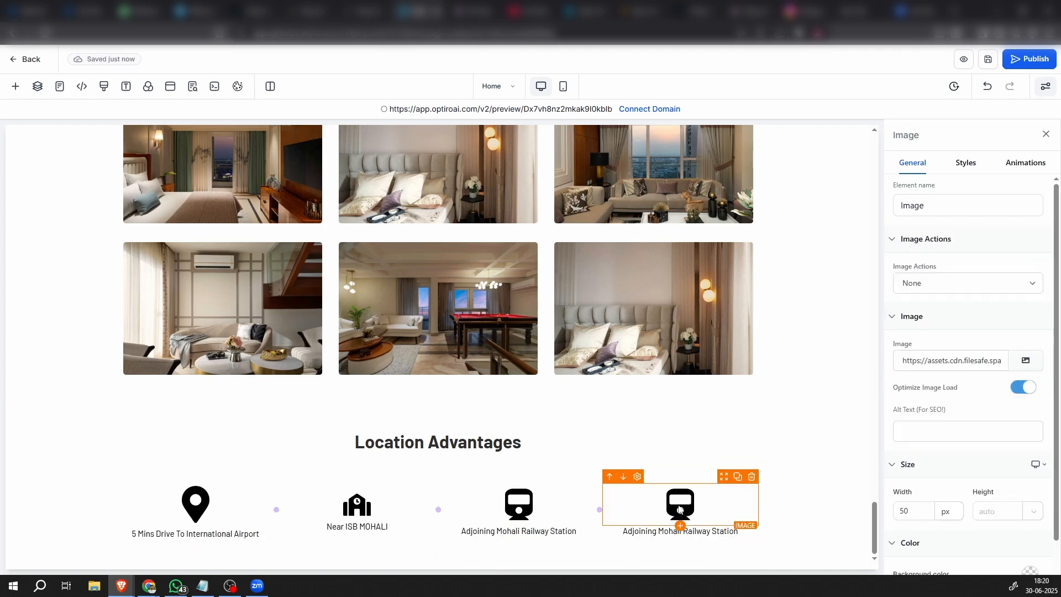
{"action": "left_click", "coordinate": [1026, 362]}
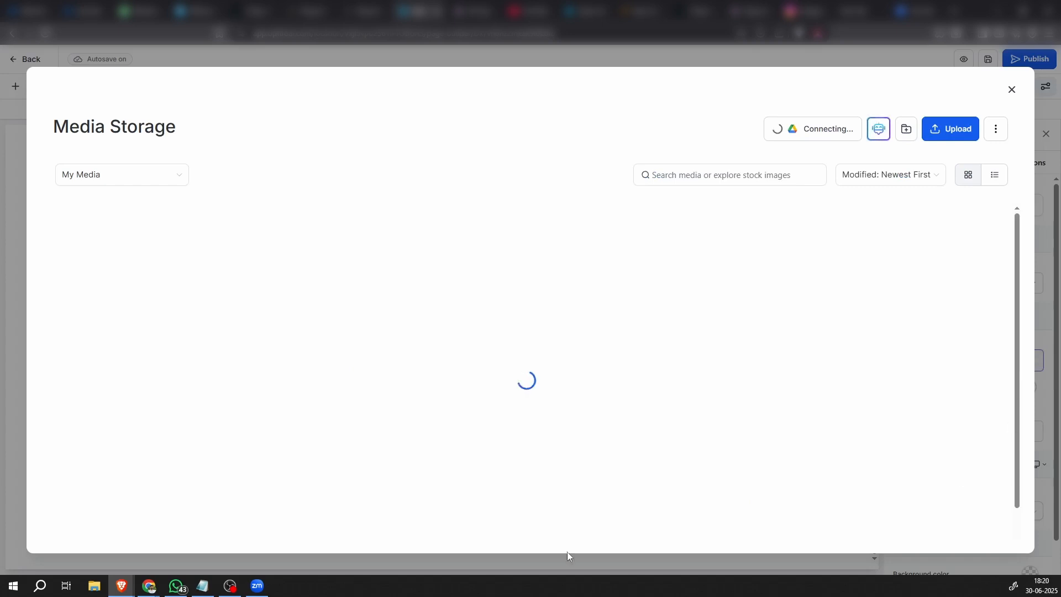
{"action": "scroll", "coordinate": [606, 373], "scroll_direction": "down", "scroll_amount": 5}
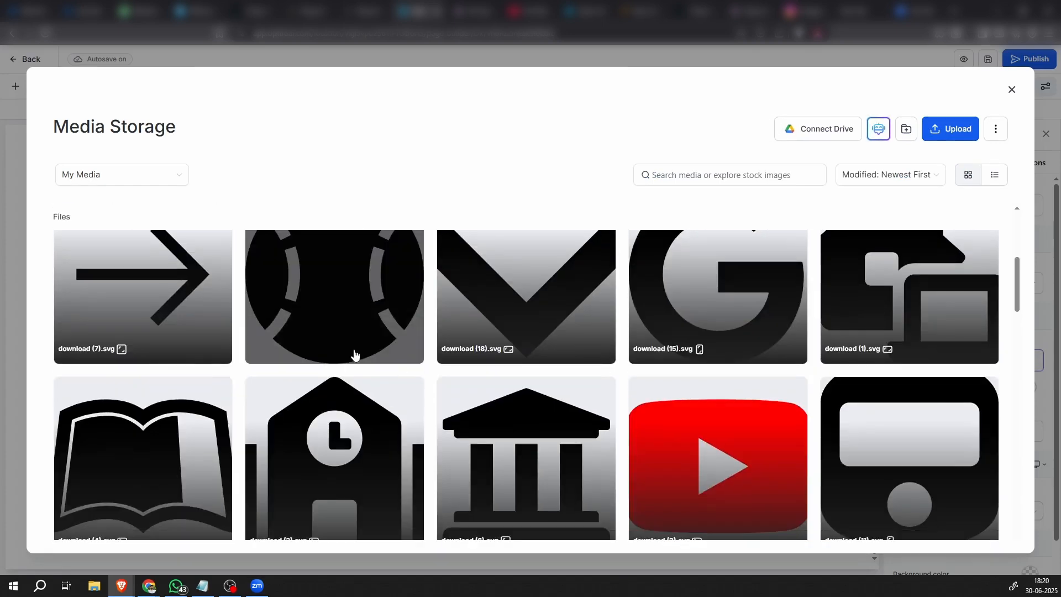
{"action": "double_click", "coordinate": [338, 299]}
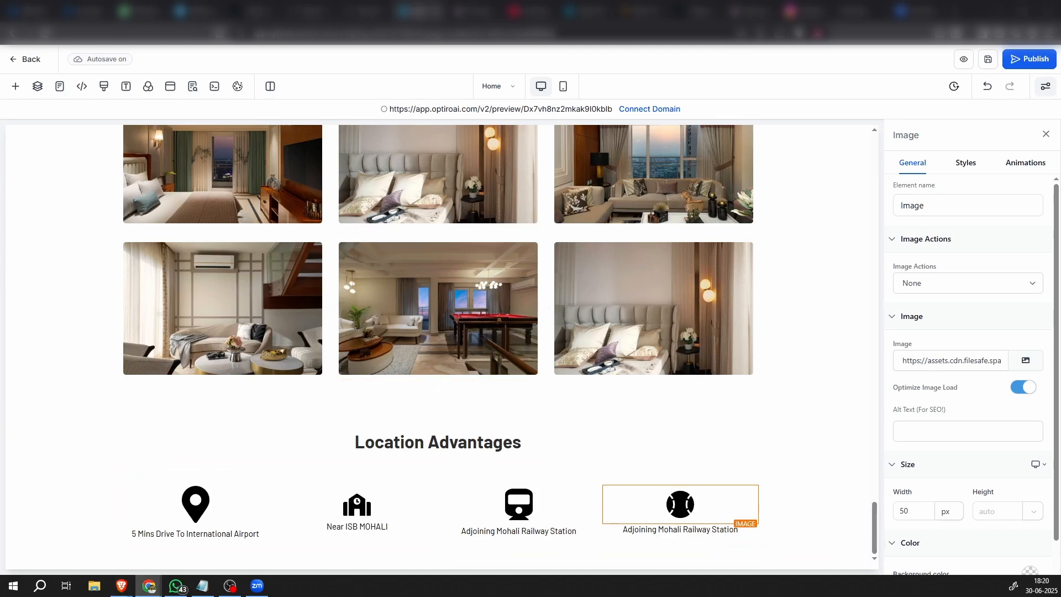
Replace the sub-headline under the ball icon with "PCA Cricket Stadium & Fortis Hospital Within Easy Reach"
{"action": "left_click", "coordinate": [677, 527]}
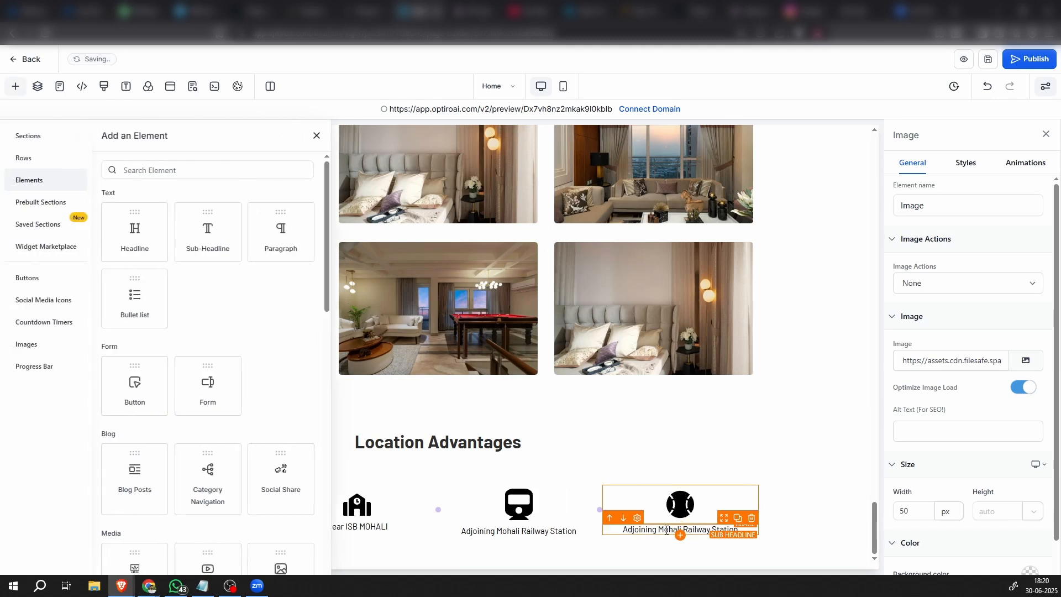
{"action": "triple_click", "coordinate": [665, 531]}
{"action": "type", "text": "PCA Cricket Stadium & Fortis Hospital Within Easy Reach"}
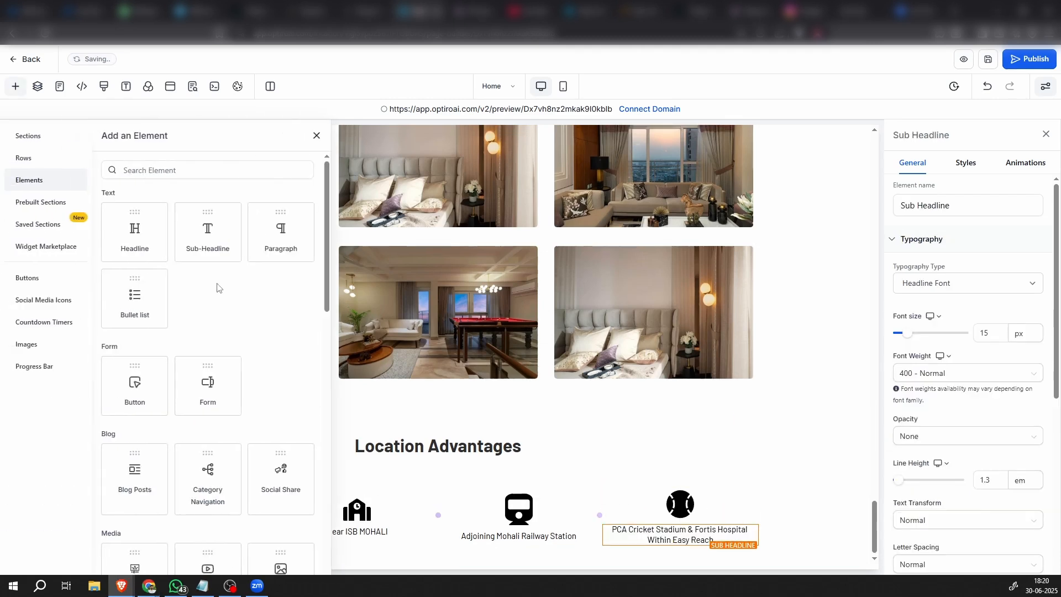
{"action": "left_click", "coordinate": [316, 136]}
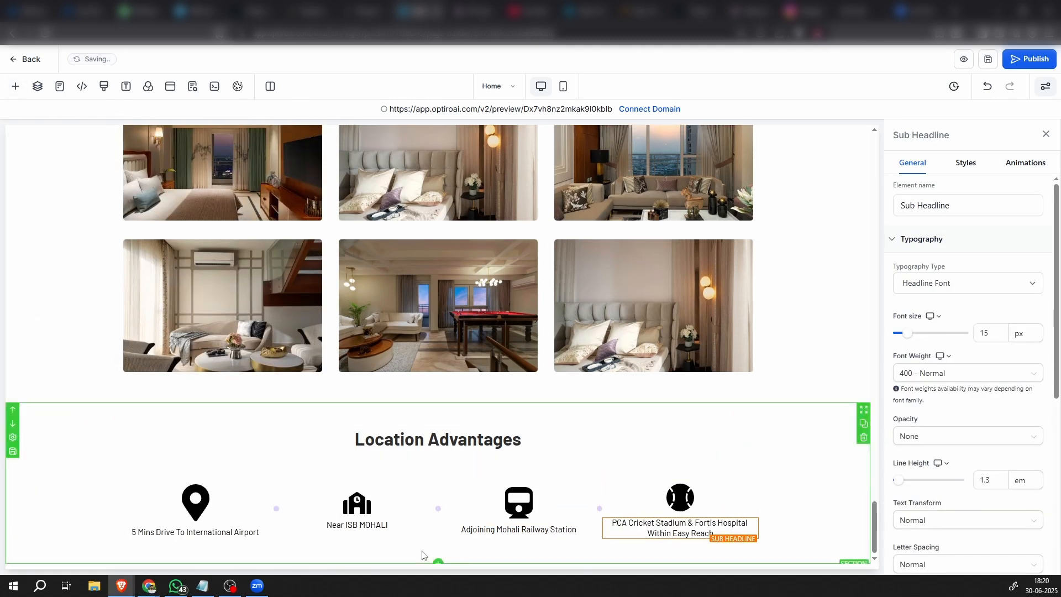
Duplicate the whole four-column row of location icons beneath the Location Advantages heading
{"action": "left_click", "coordinate": [813, 484]}
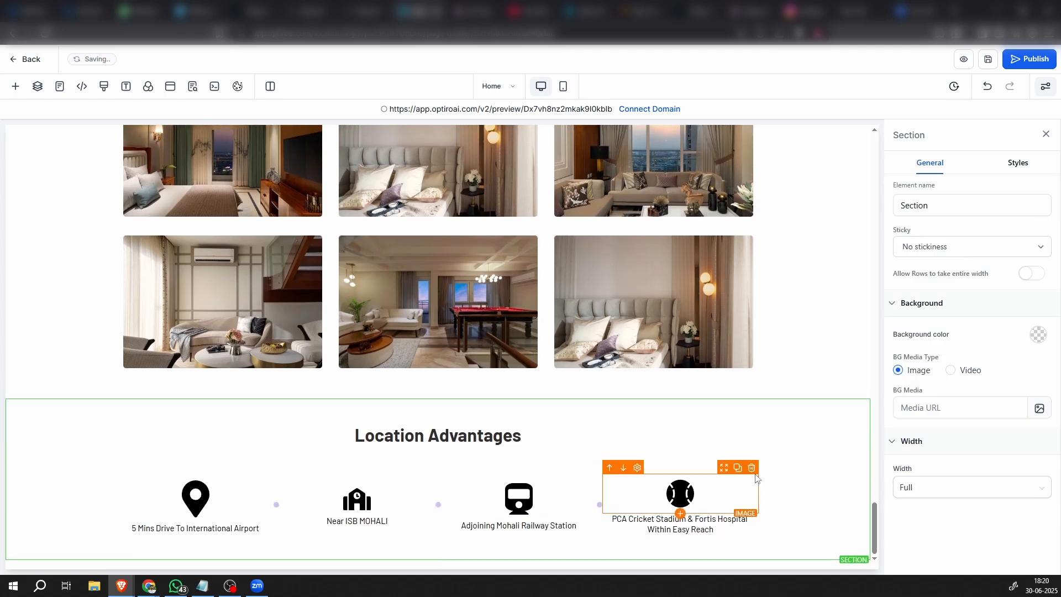
{"action": "left_click", "coordinate": [695, 469]}
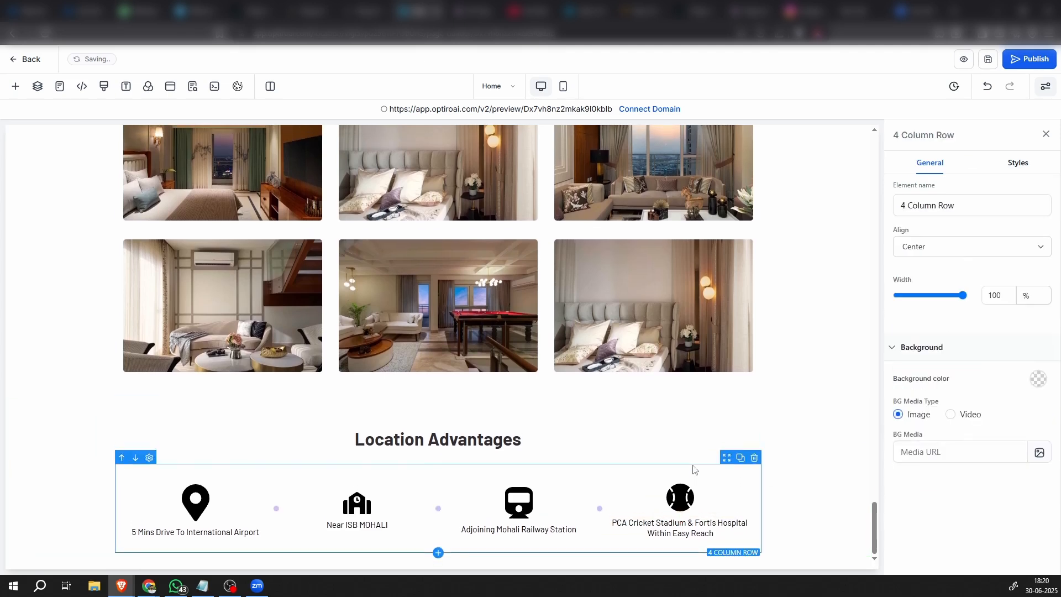
{"action": "left_click", "coordinate": [740, 458]}
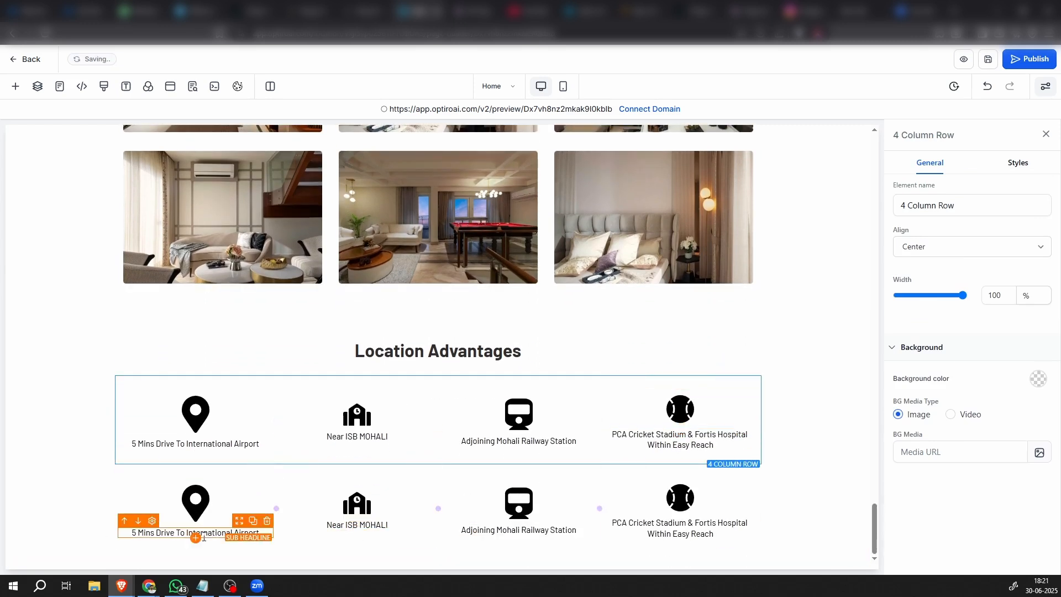
In the duplicated row's first column, swap the pin for the book icon, download (4).svg, and set the caption to "Near Plaksha University"
{"action": "left_click", "coordinate": [188, 511]}
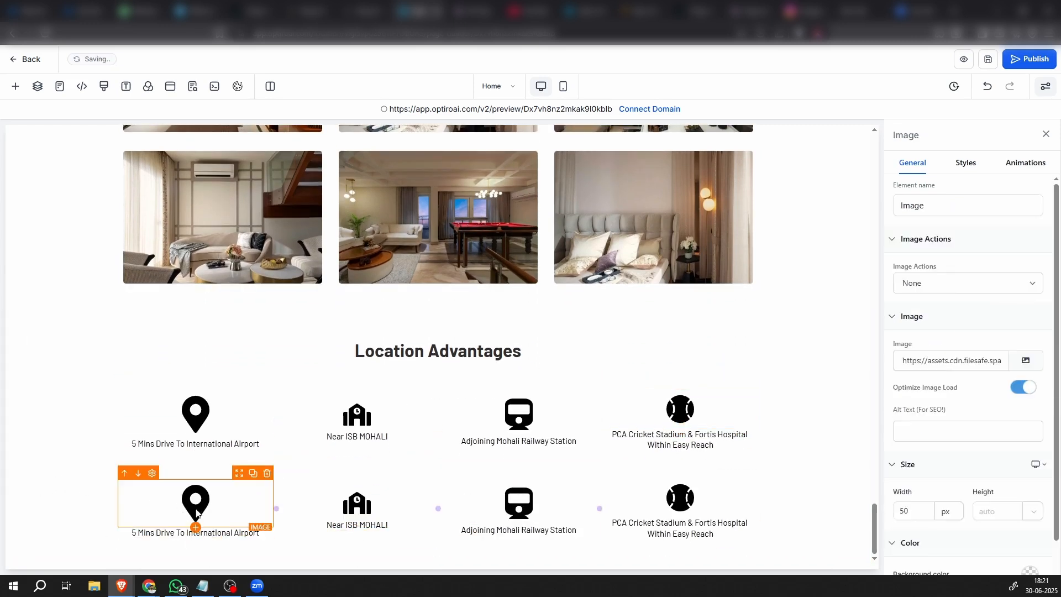
{"action": "left_click", "coordinate": [1013, 361]}
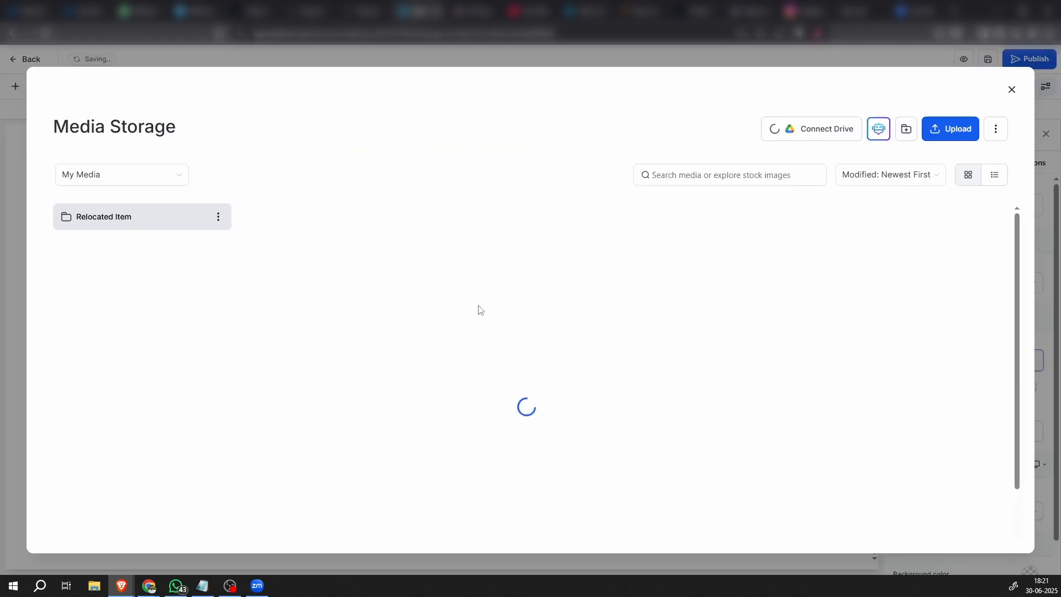
{"action": "scroll", "coordinate": [561, 360], "scroll_direction": "down", "scroll_amount": 3}
{"action": "scroll", "coordinate": [558, 356], "scroll_direction": "down", "scroll_amount": 2}
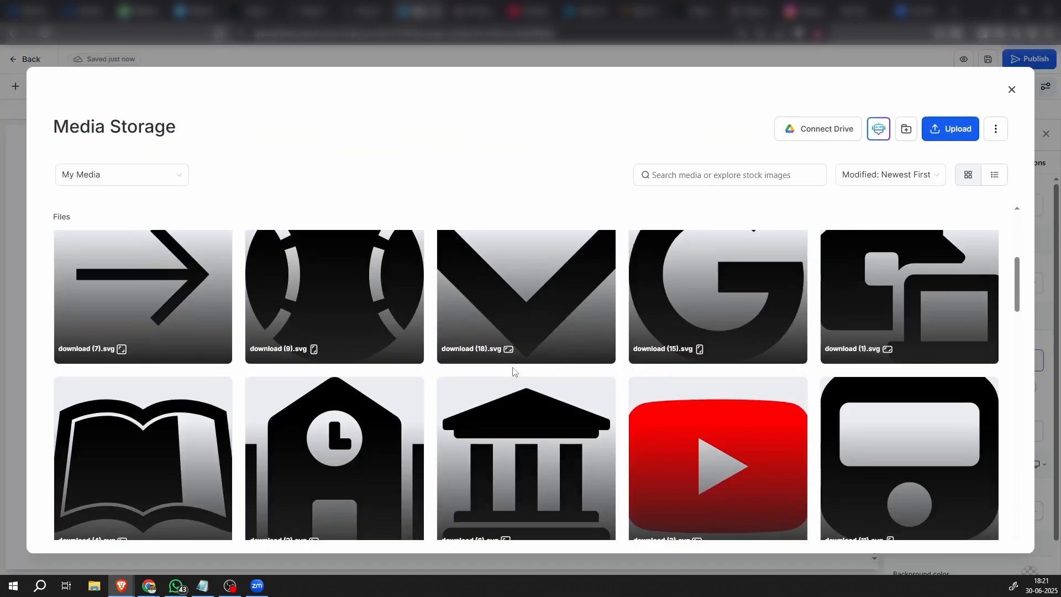
{"action": "left_click", "coordinate": [100, 457]}
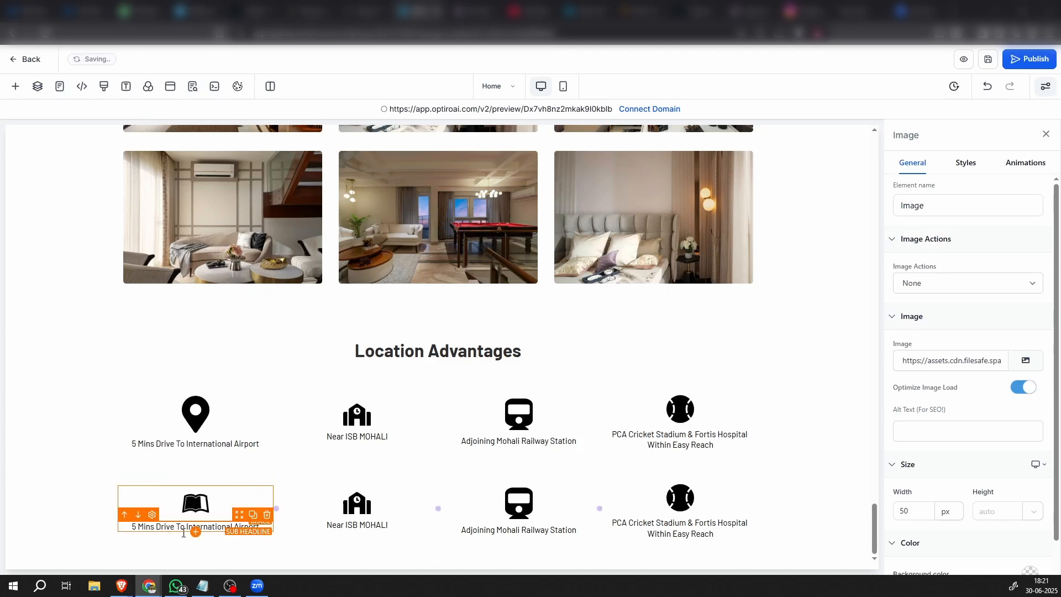
{"action": "double_click", "coordinate": [168, 527]}
{"action": "type", "text": "Near Plaksha University"}
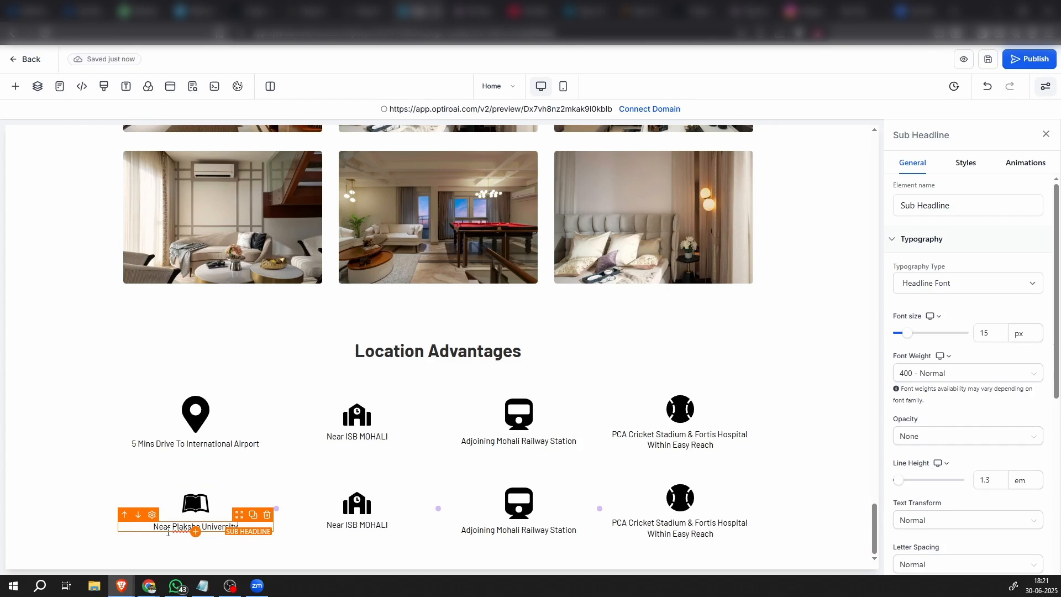
Replace the school building image in the lower row's second column with the pillared building icon, download (6).svg
{"action": "left_click", "coordinate": [367, 507]}
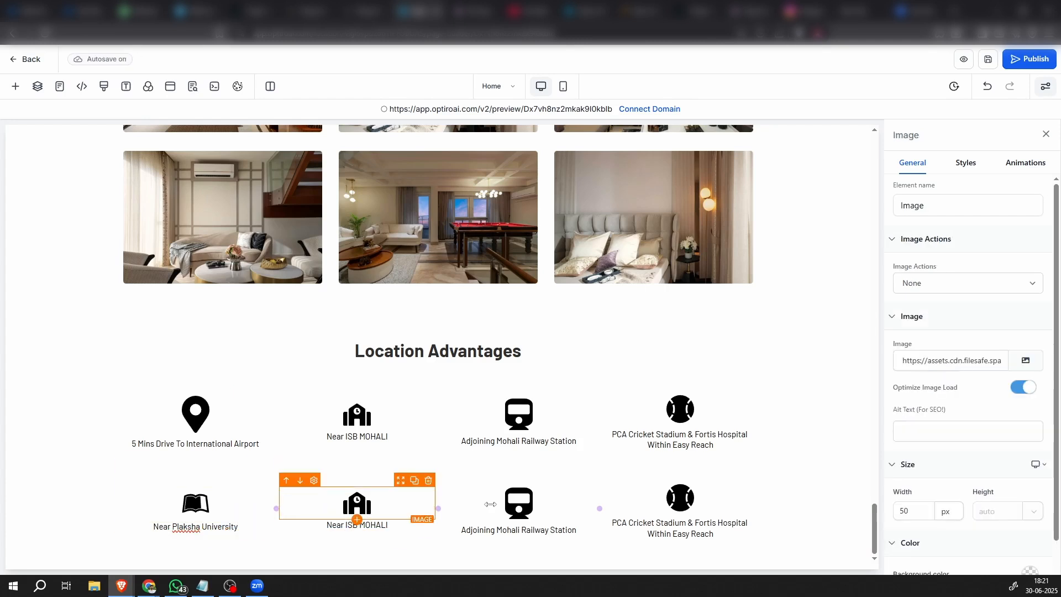
{"action": "left_click", "coordinate": [1017, 360]}
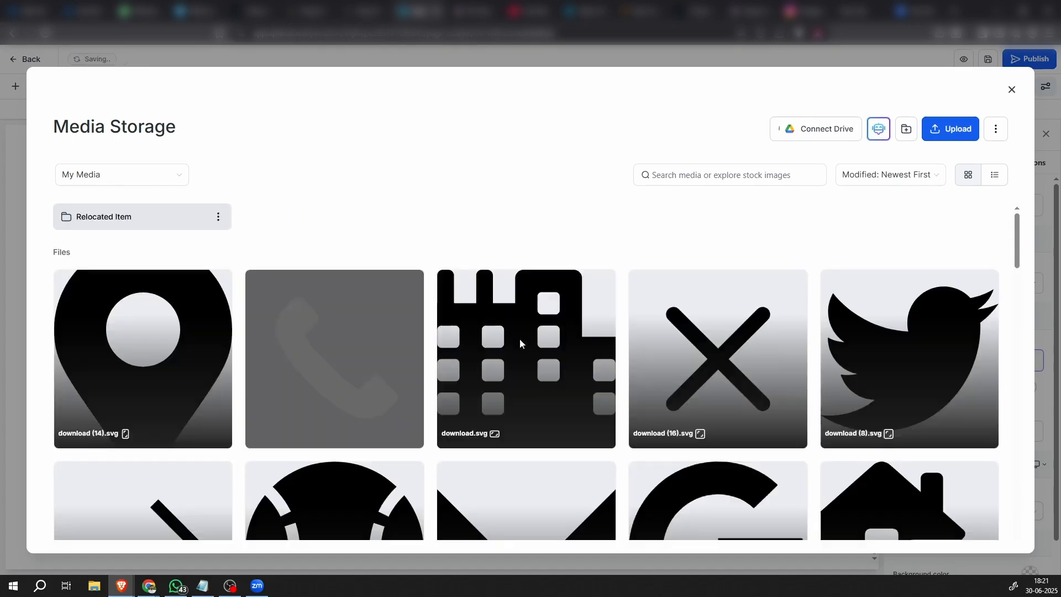
{"action": "scroll", "coordinate": [466, 396], "scroll_direction": "down", "scroll_amount": 3}
{"action": "scroll", "coordinate": [447, 423], "scroll_direction": "down", "scroll_amount": 5}
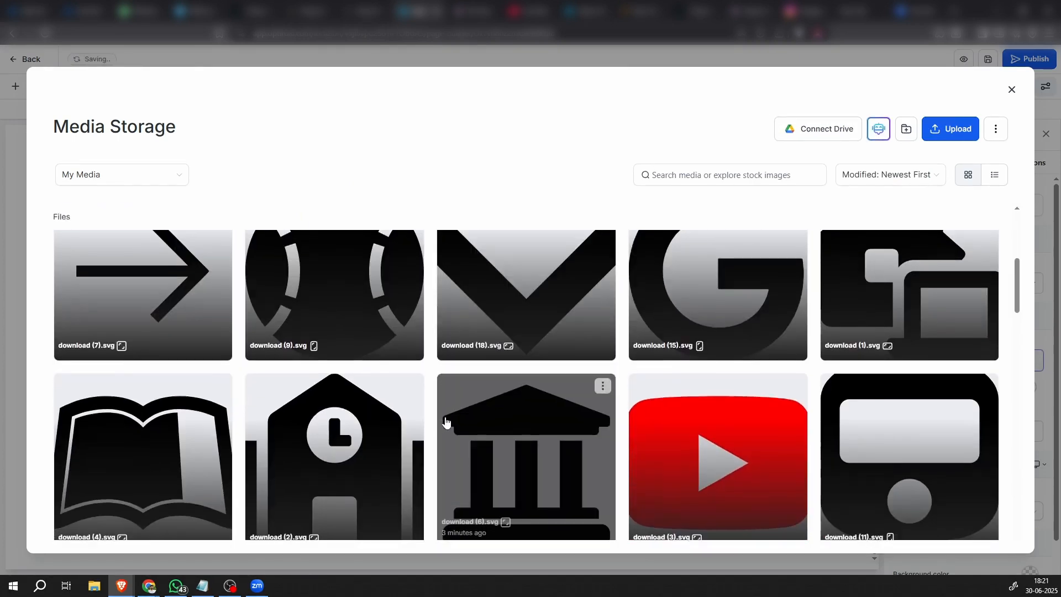
{"action": "scroll", "coordinate": [513, 389], "scroll_direction": "up", "scroll_amount": 2}
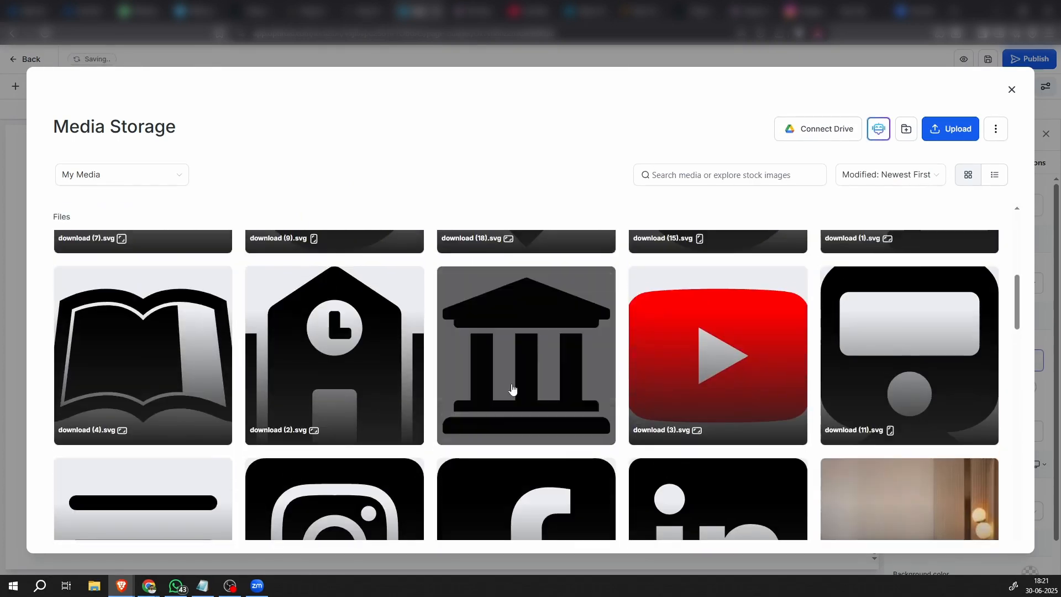
{"action": "left_click", "coordinate": [526, 339]}
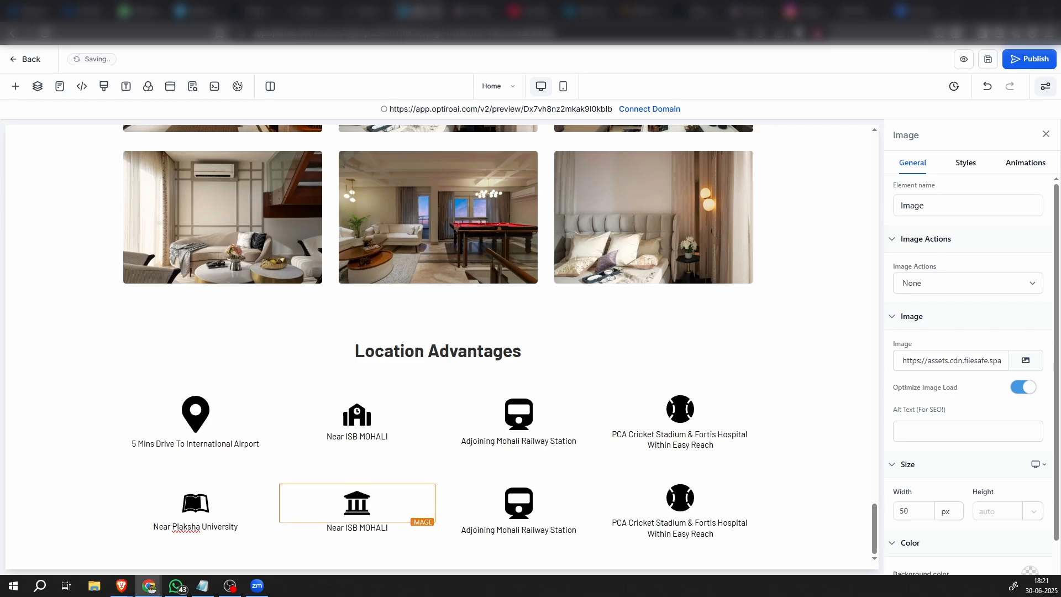
Replace the sub-headline under the pillared building icon with "In Close Vicinity To Amity University"
{"action": "triple_click", "coordinate": [376, 528]}
{"action": "type", "text": "In Close Vicinity To Amity University"}
{"action": "left_click", "coordinate": [346, 538]}
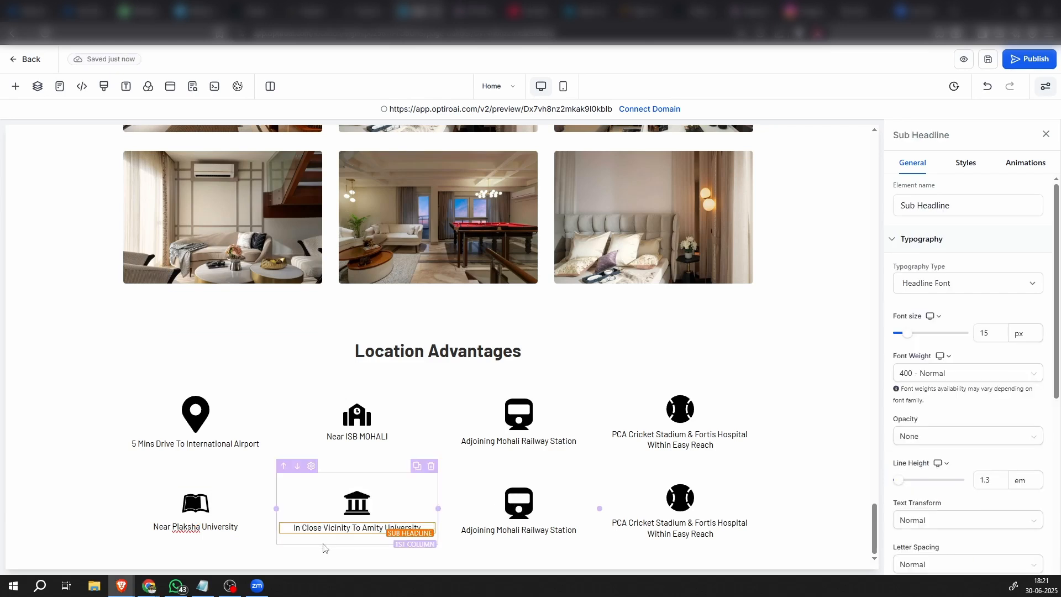
Replace the train image in the lower row's third column with the house and laptop icon, download (1).svg
{"action": "left_click", "coordinate": [518, 503]}
{"action": "left_click", "coordinate": [1019, 360]}
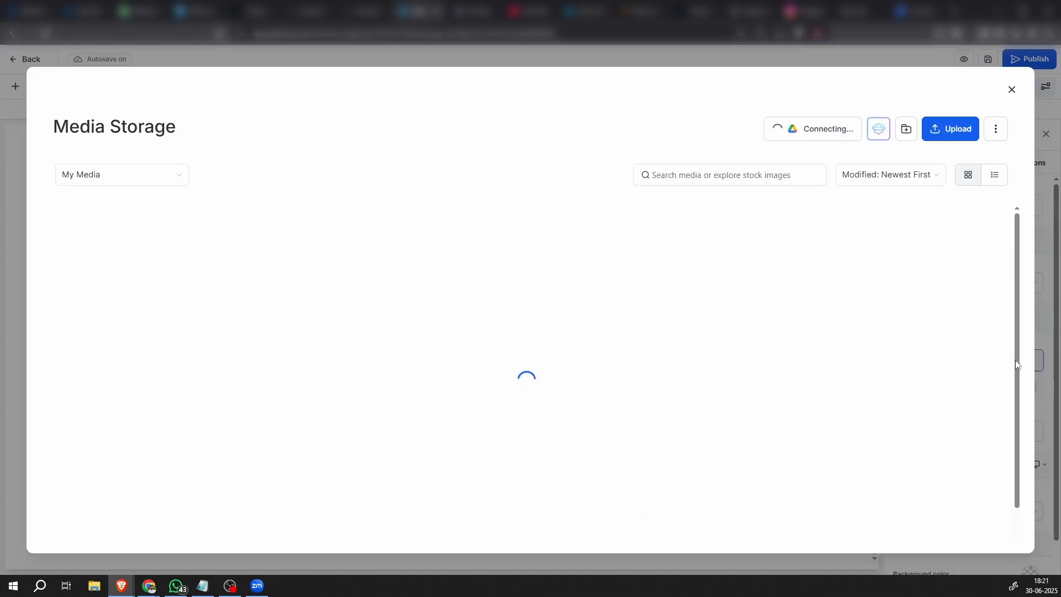
{"action": "scroll", "coordinate": [615, 430], "scroll_direction": "down", "scroll_amount": 3}
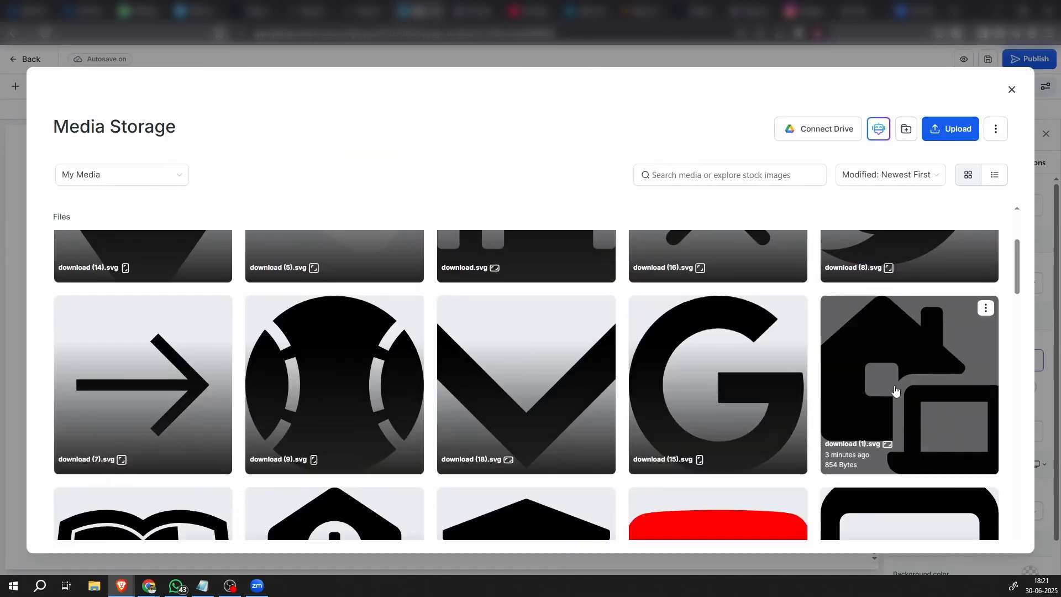
{"action": "left_click", "coordinate": [896, 391]}
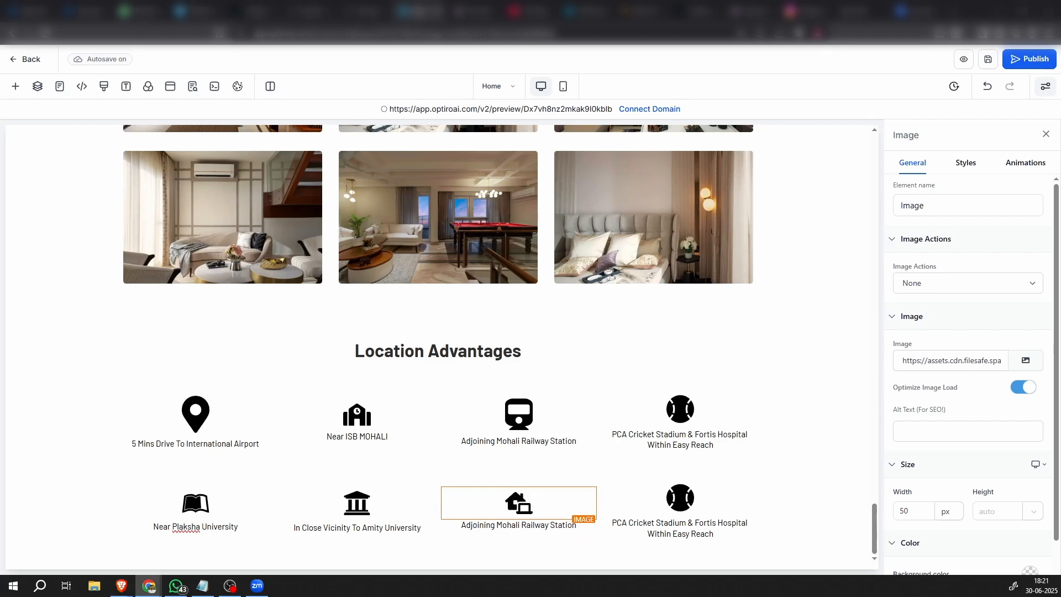
Replace the sub-headline under the house and laptop icon with "Near Infosys Mohali"
{"action": "left_click", "coordinate": [495, 525]}
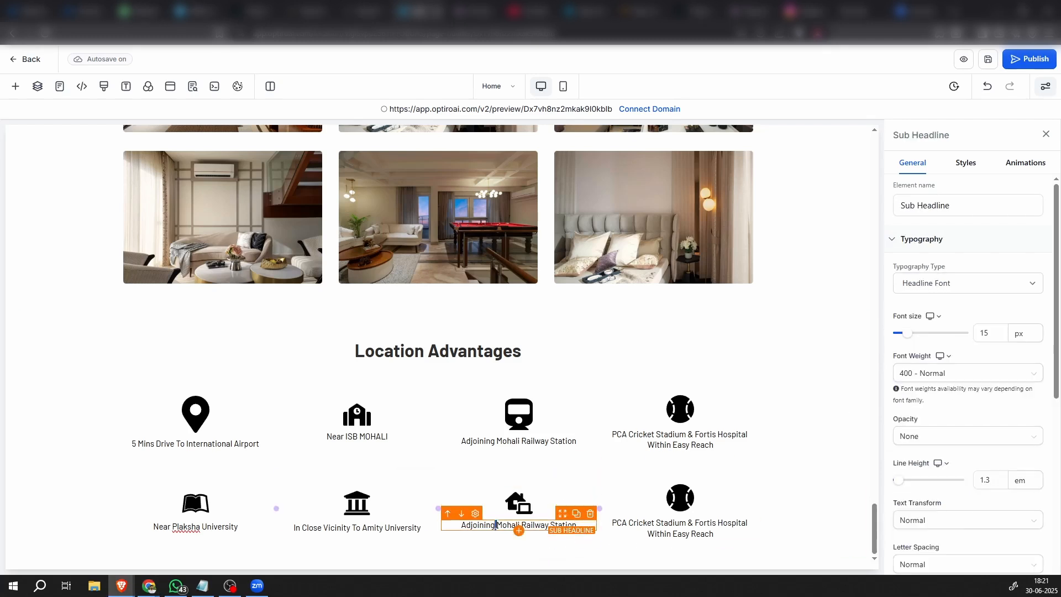
{"action": "key", "text": "ctrl+a"}
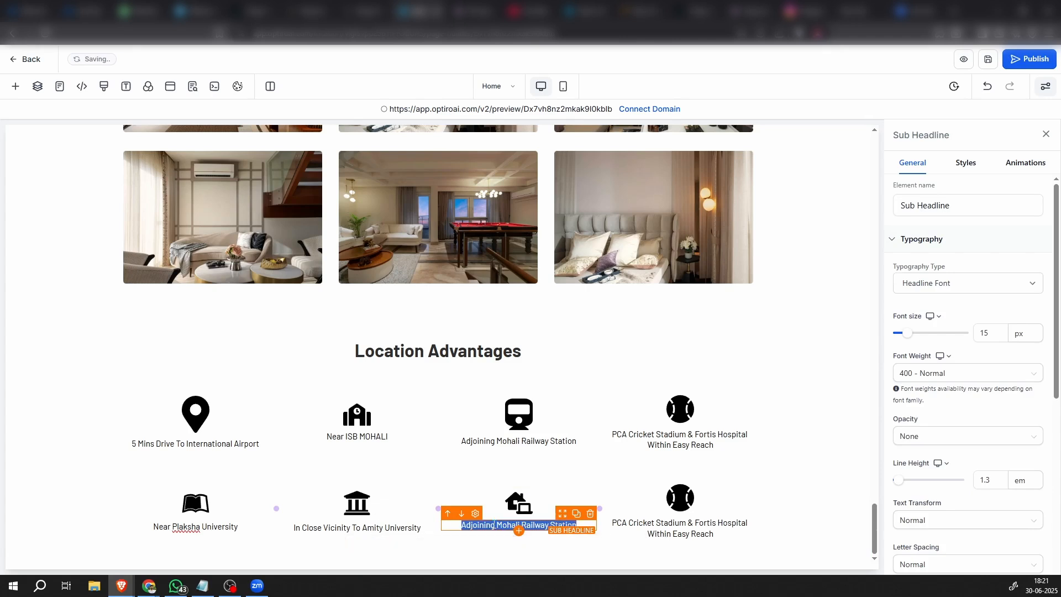
{"action": "type", "text": "Near Infosys Mohali"}
{"action": "left_click", "coordinate": [793, 473]}
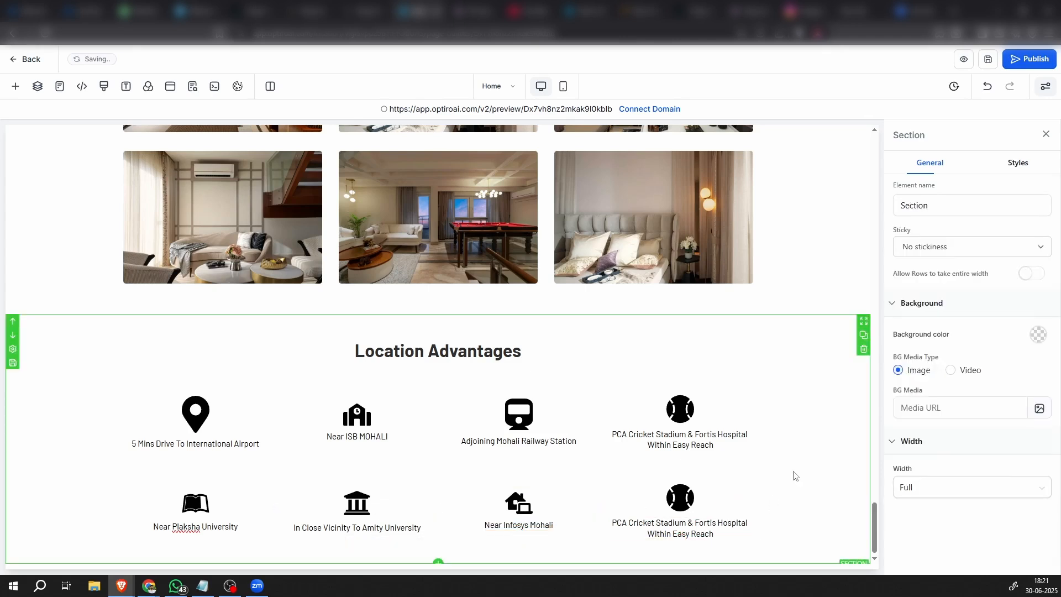
In the lower row's fourth column, swap the ball image for the buildings icon, download.svg, and set the caption to "Adjacent To GMADA "IT CITY""
{"action": "left_click", "coordinate": [674, 503]}
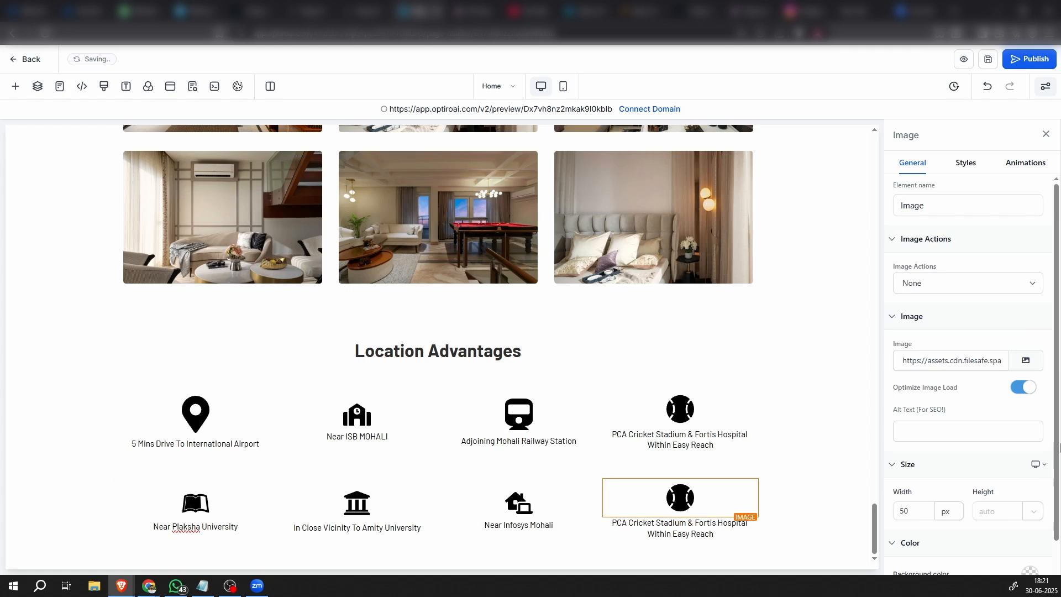
{"action": "left_click", "coordinate": [1022, 362]}
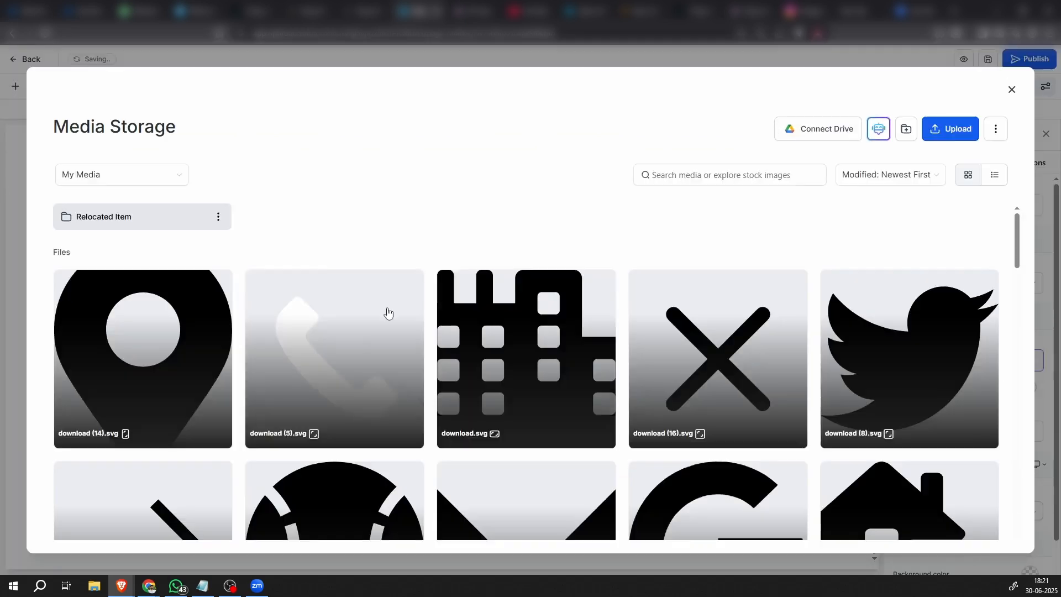
{"action": "left_click", "coordinate": [538, 344]}
{"action": "left_click", "coordinate": [985, 535]}
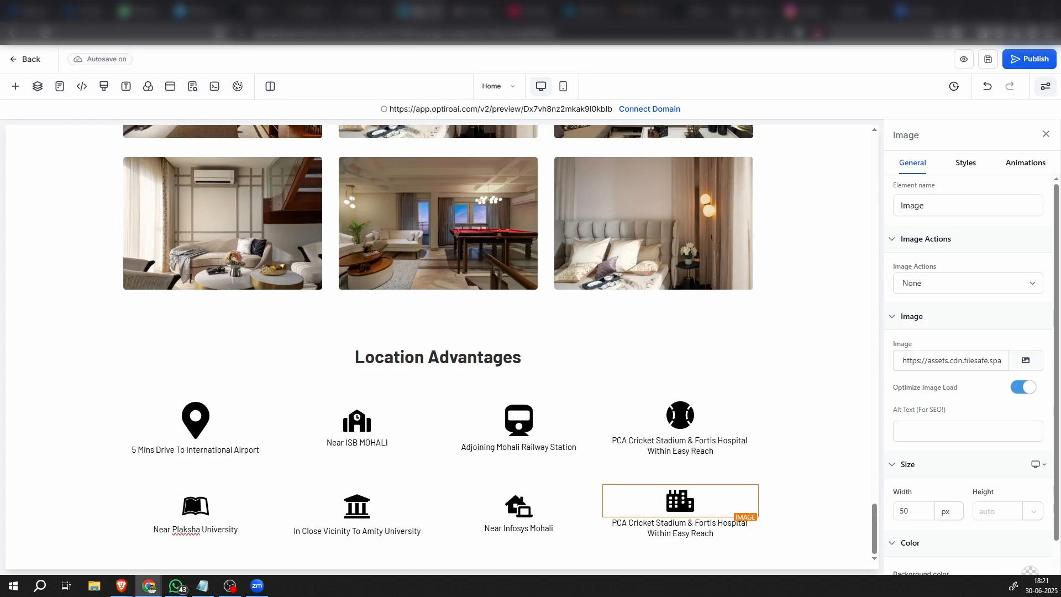
{"action": "double_click", "coordinate": [683, 526]}
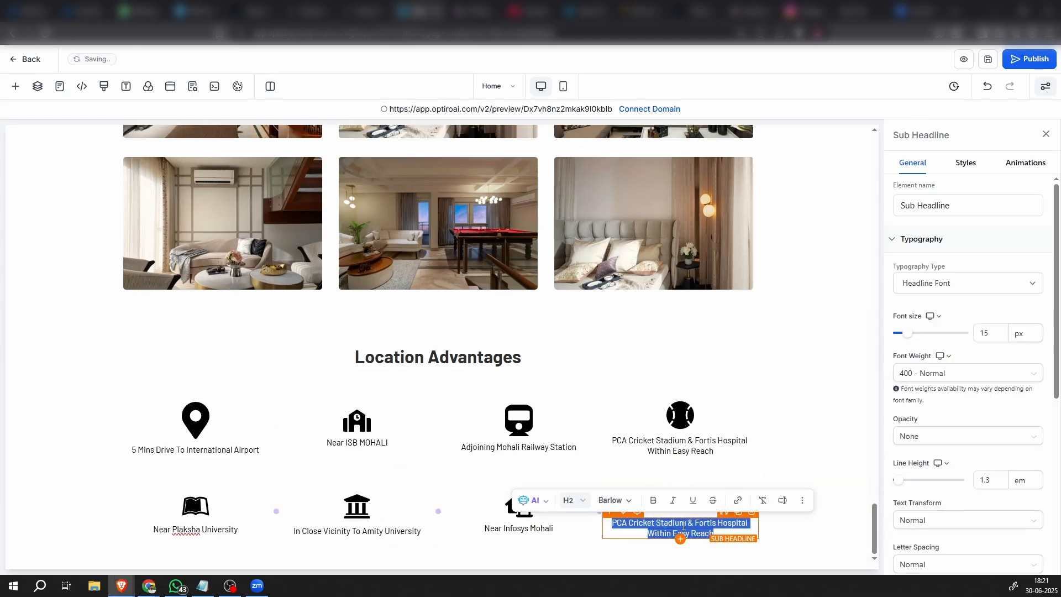
{"action": "type", "text": "Adjacent To GMADA \"IT CITY\""}
Give the Location Advantages section a background in a new custom color, #FFD674
{"action": "left_click", "coordinate": [831, 500]}
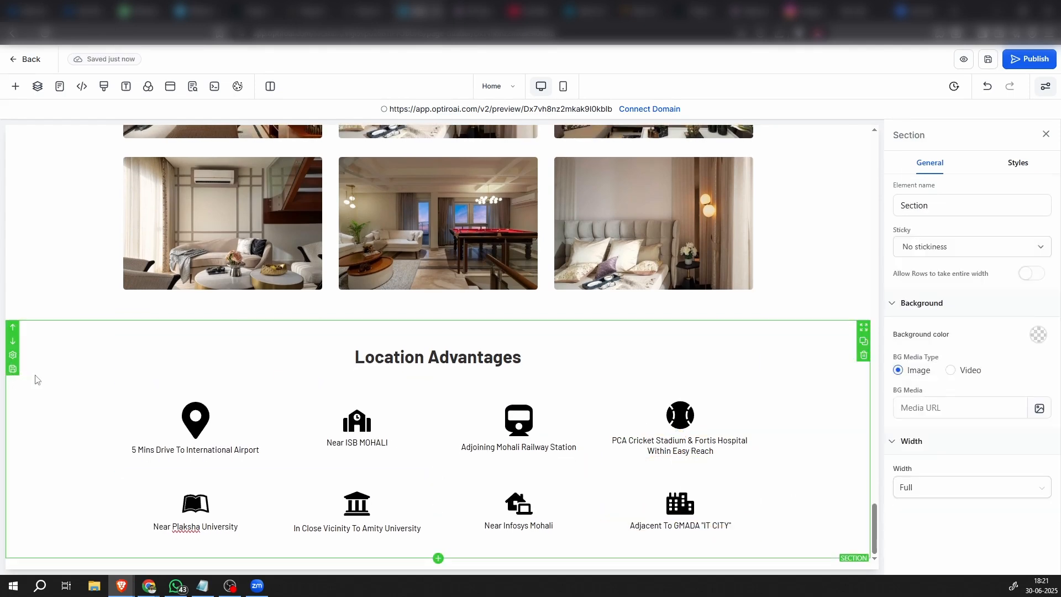
{"action": "left_click", "coordinate": [1034, 337]}
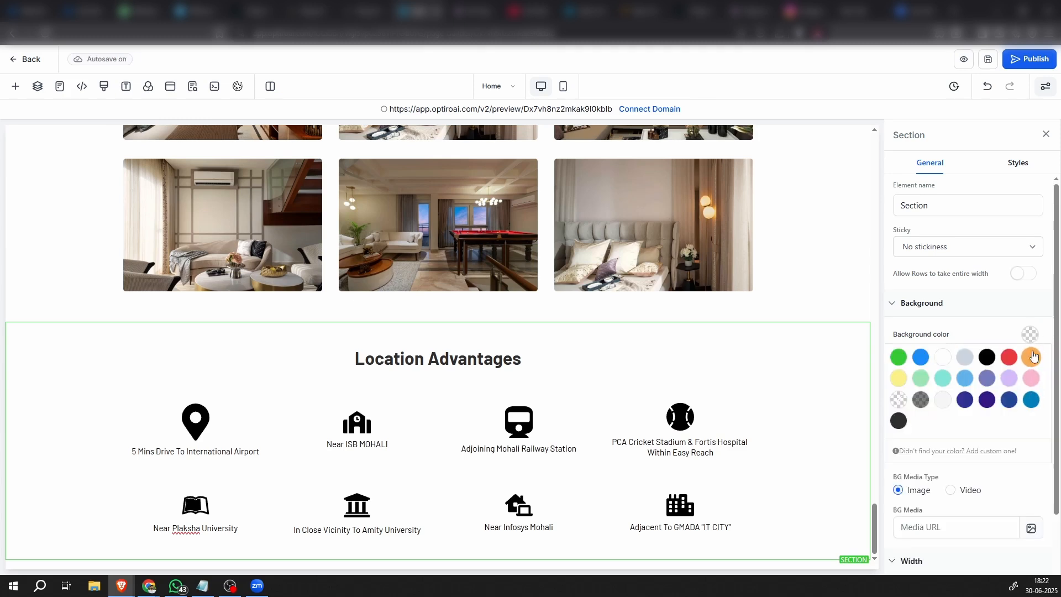
{"action": "left_click", "coordinate": [1035, 340]}
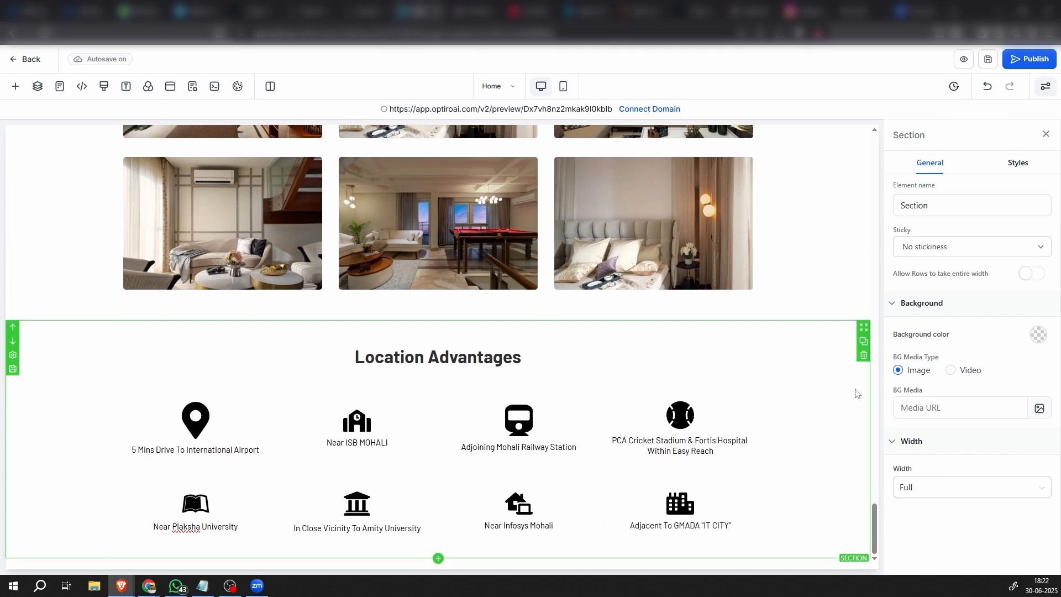
{"action": "left_click", "coordinate": [1039, 337]}
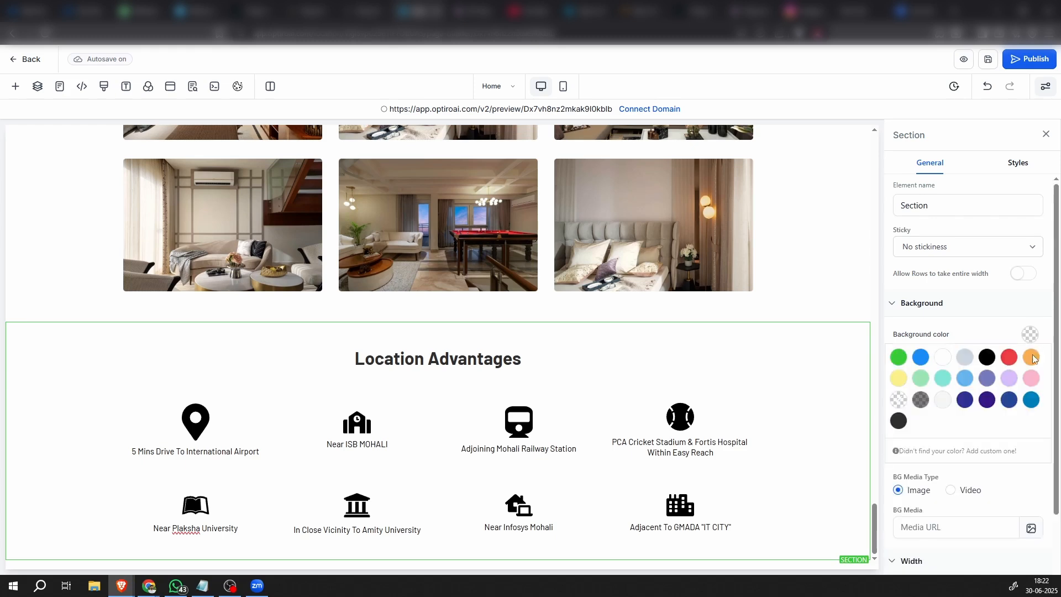
{"action": "left_click", "coordinate": [932, 449]}
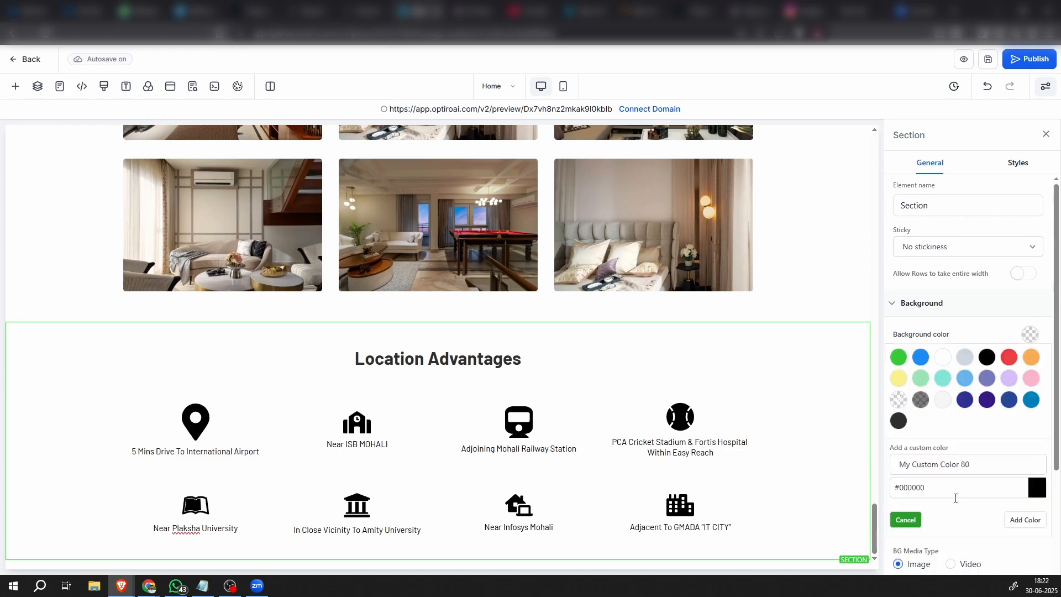
{"action": "left_click_drag", "start_coordinate": [955, 489], "coordinate": [835, 494]}
{"action": "type", "text": "#FFD674"}
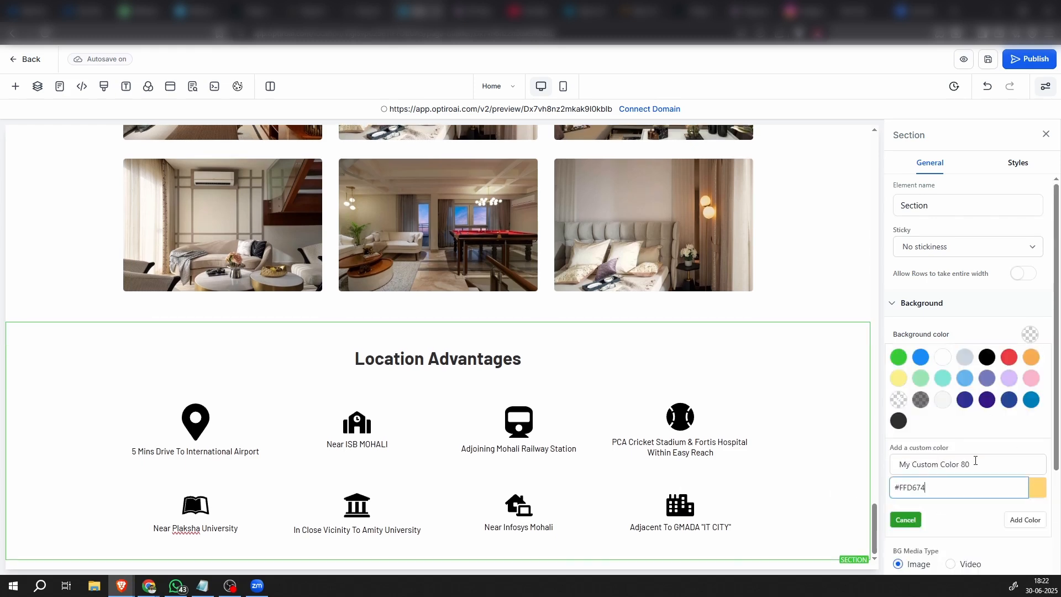
{"action": "left_click", "coordinate": [1023, 520]}
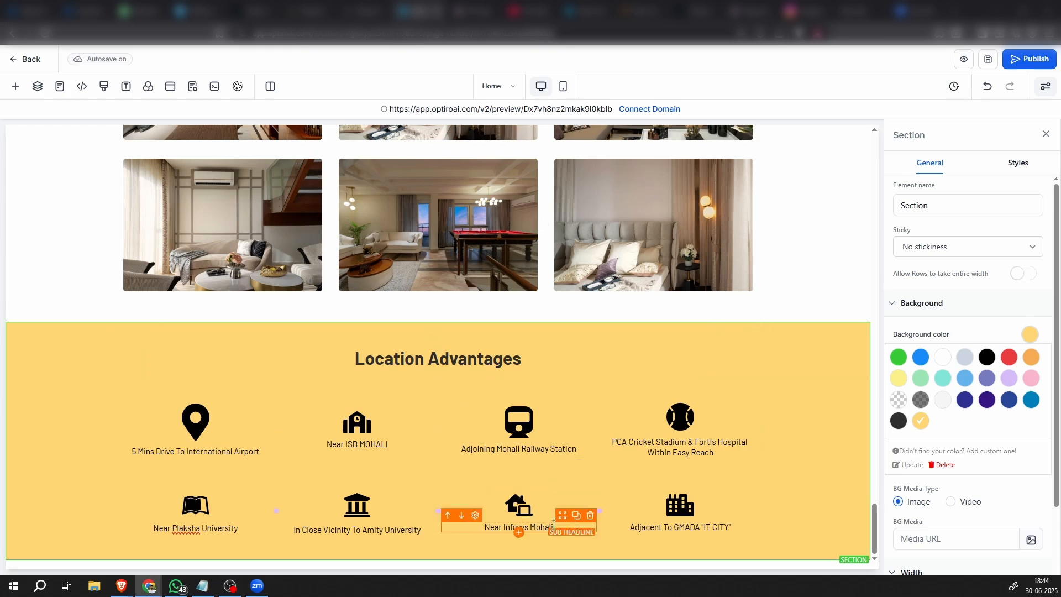
Add a full-width section below Location Advantages and insert a one-column row in it
{"action": "scroll", "coordinate": [468, 564], "scroll_direction": "down", "scroll_amount": 1}
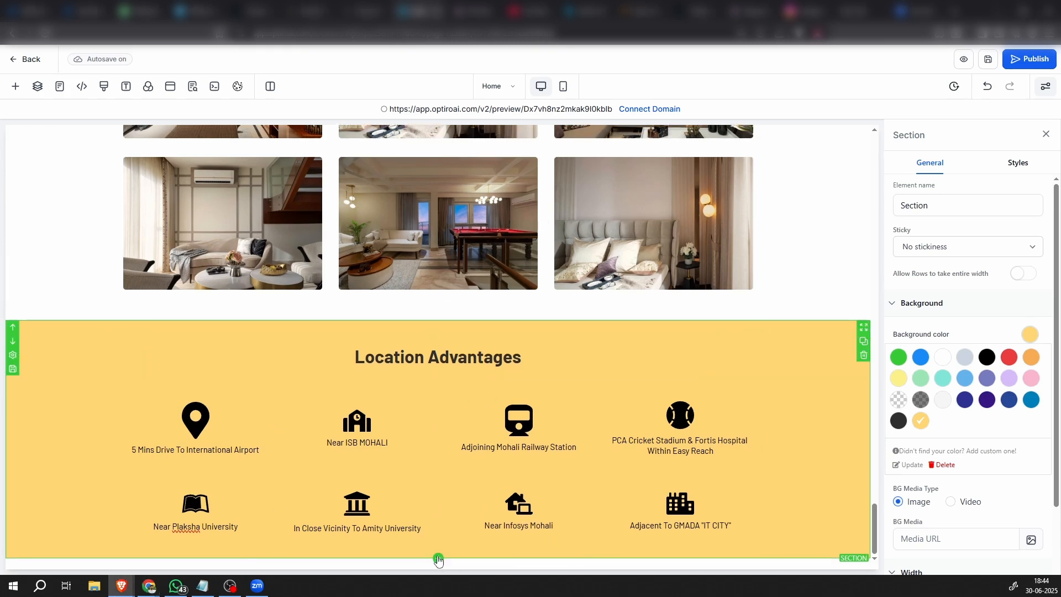
{"action": "left_click", "coordinate": [438, 558]}
{"action": "left_click", "coordinate": [155, 200]}
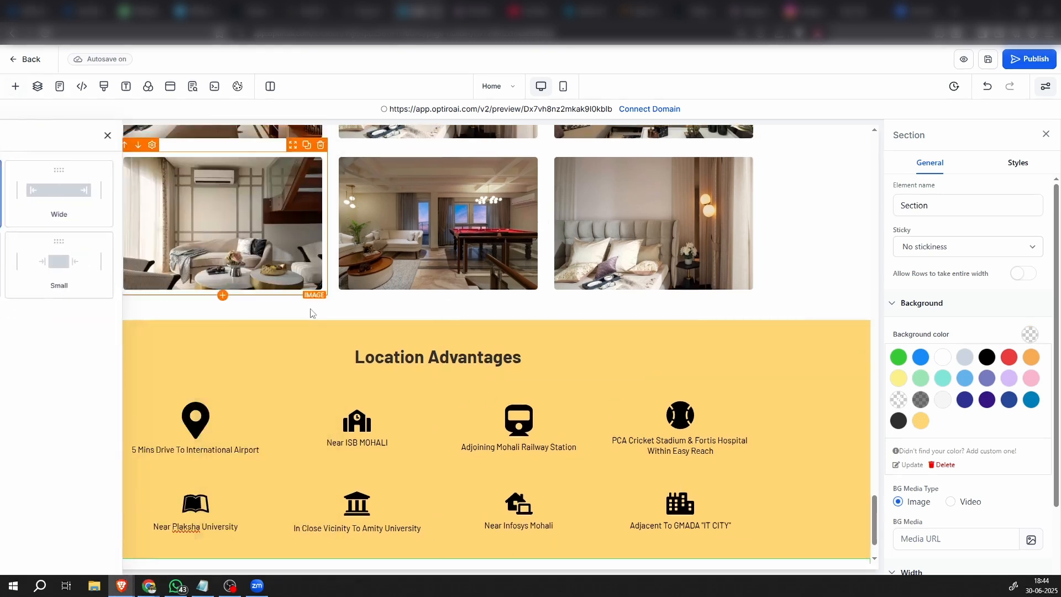
{"action": "scroll", "coordinate": [496, 442], "scroll_direction": "down", "scroll_amount": 1}
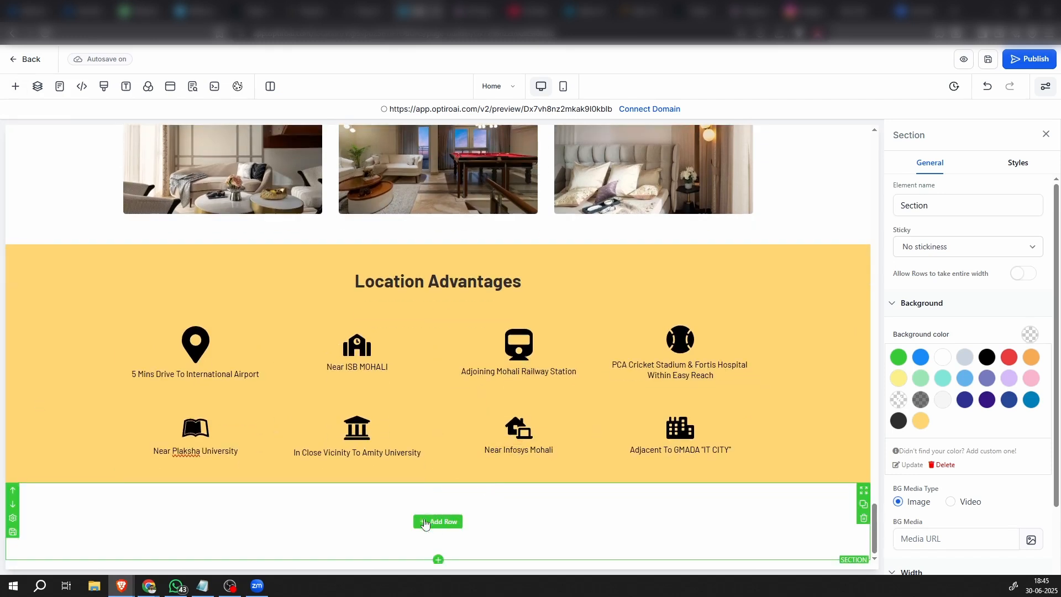
{"action": "left_click", "coordinate": [435, 526]}
{"action": "left_click", "coordinate": [146, 200]}
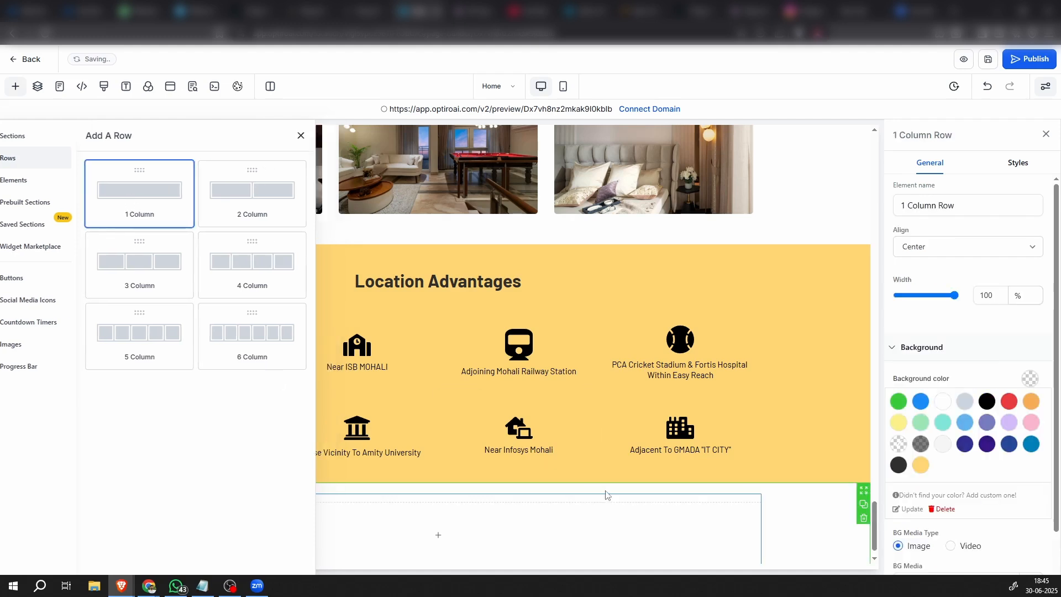
Add a headline to the new one-column row and set its text to "Floor Layout"
{"action": "left_click", "coordinate": [436, 533]}
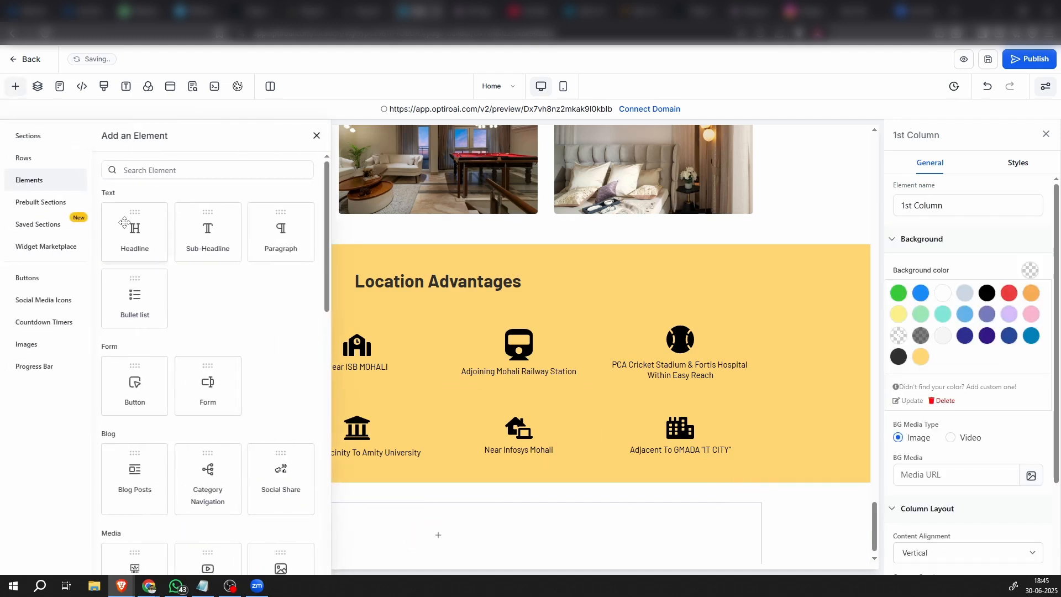
{"action": "left_click", "coordinate": [126, 224]}
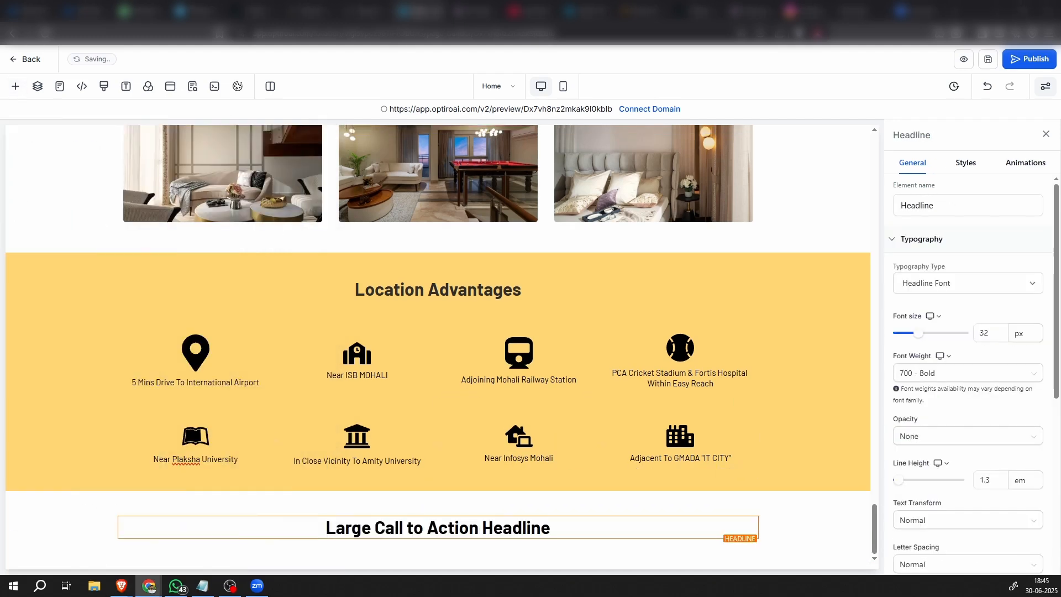
{"action": "triple_click", "coordinate": [464, 527]}
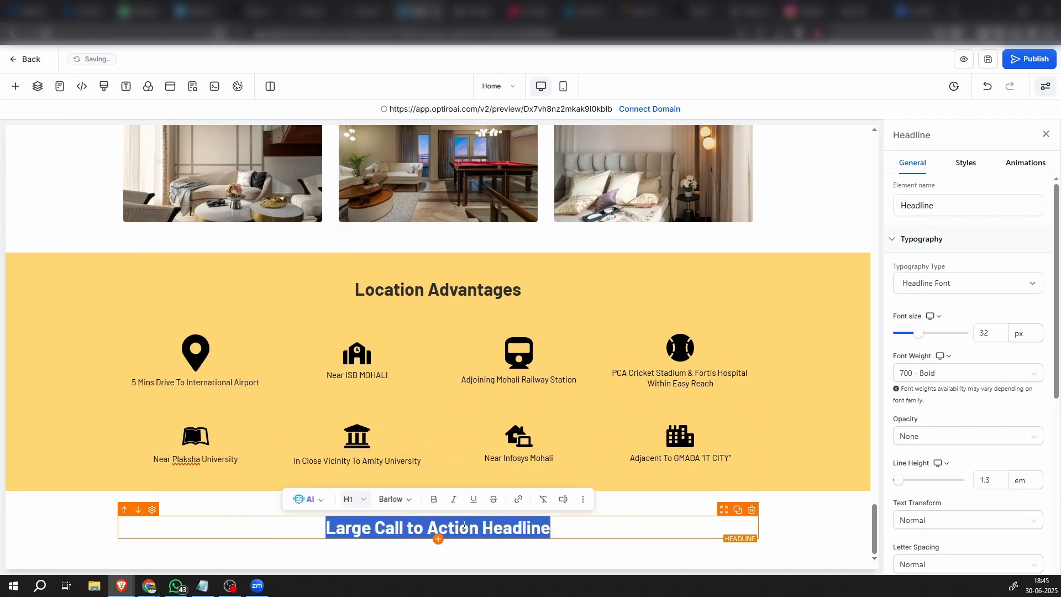
{"action": "type", "text": "Floor Layout"}
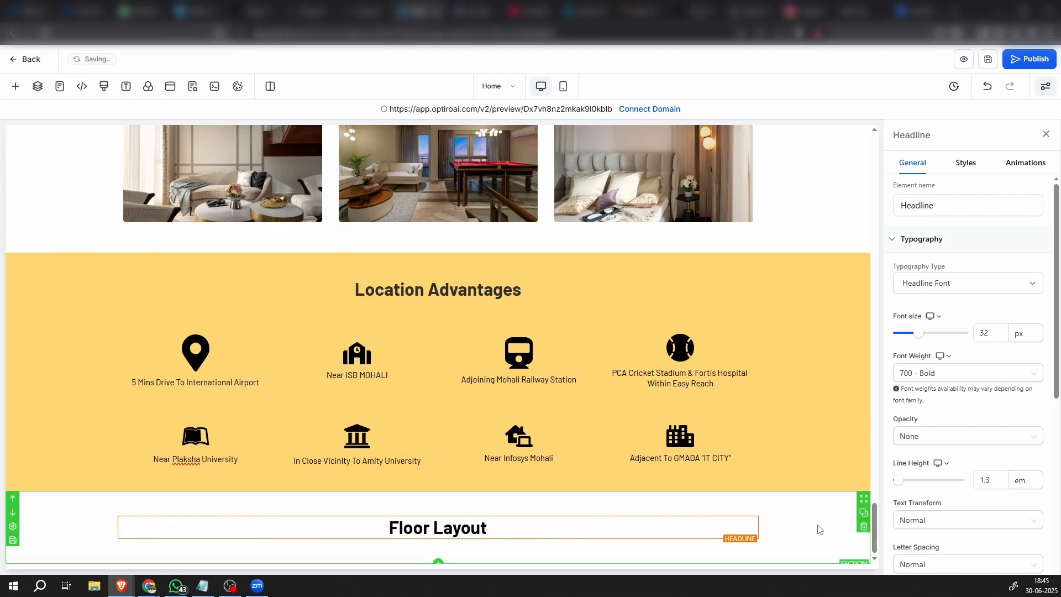
{"action": "left_click", "coordinate": [820, 528]}
Set the Floor Layout headline's text color to the saved dark grey swatch
{"action": "left_click", "coordinate": [704, 529]}
{"action": "scroll", "coordinate": [1028, 331], "scroll_direction": "down", "scroll_amount": 5}
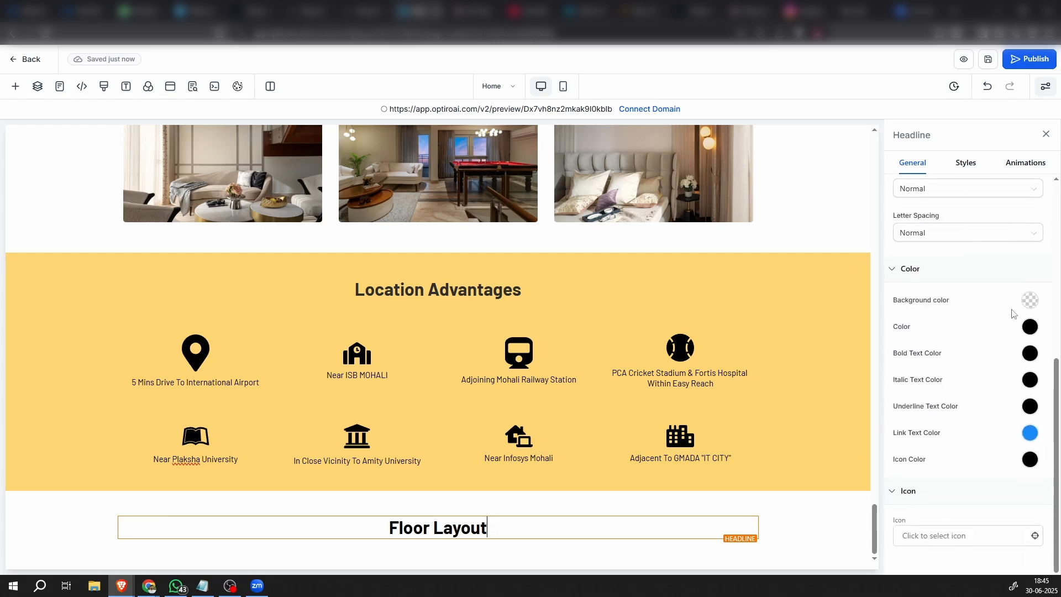
{"action": "left_click", "coordinate": [1030, 326]}
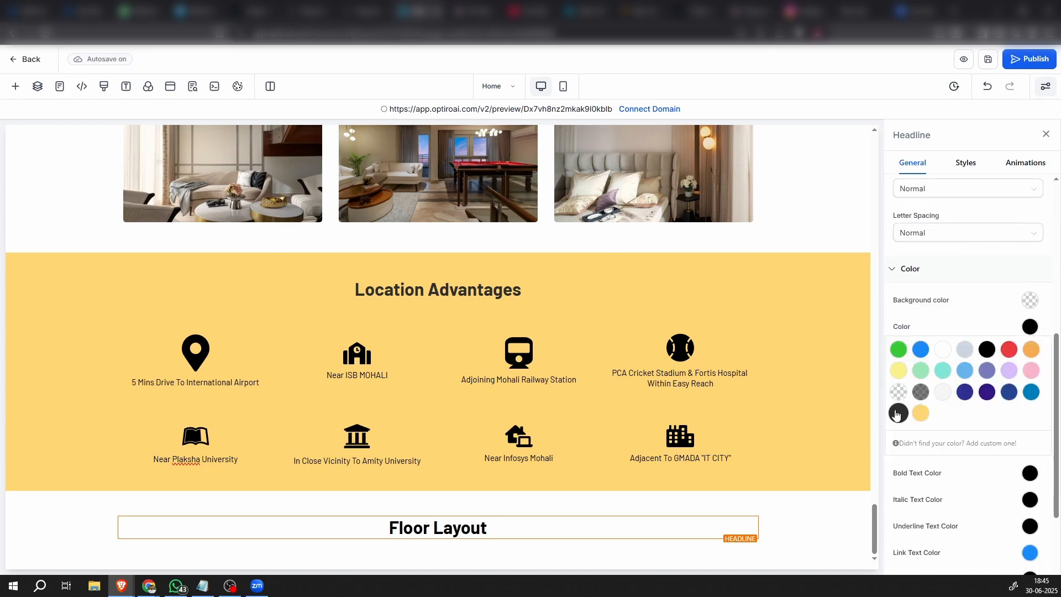
{"action": "left_click", "coordinate": [898, 413]}
{"action": "left_click", "coordinate": [805, 516]}
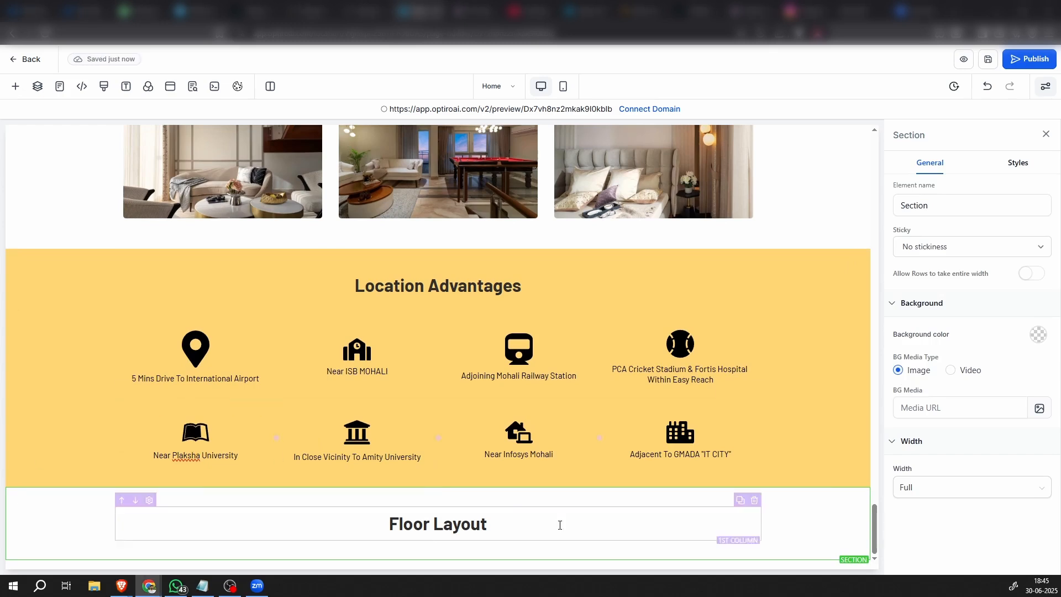
Insert a two-column row beneath the Floor Layout headline and add an image element to its first column
{"action": "left_click", "coordinate": [438, 550]}
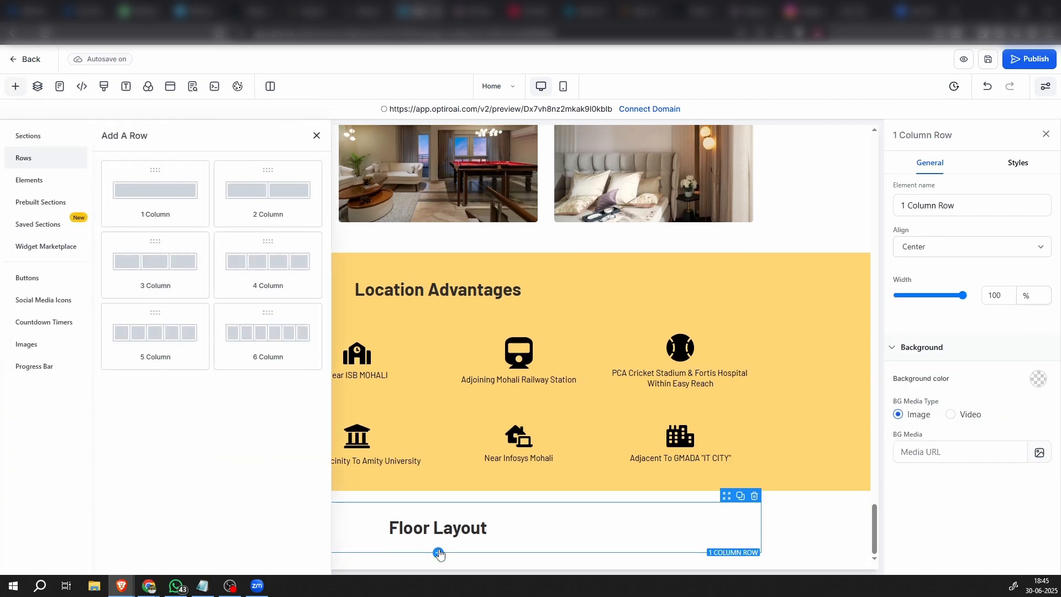
{"action": "left_click", "coordinate": [268, 193]}
{"action": "scroll", "coordinate": [522, 477], "scroll_direction": "down", "scroll_amount": 1}
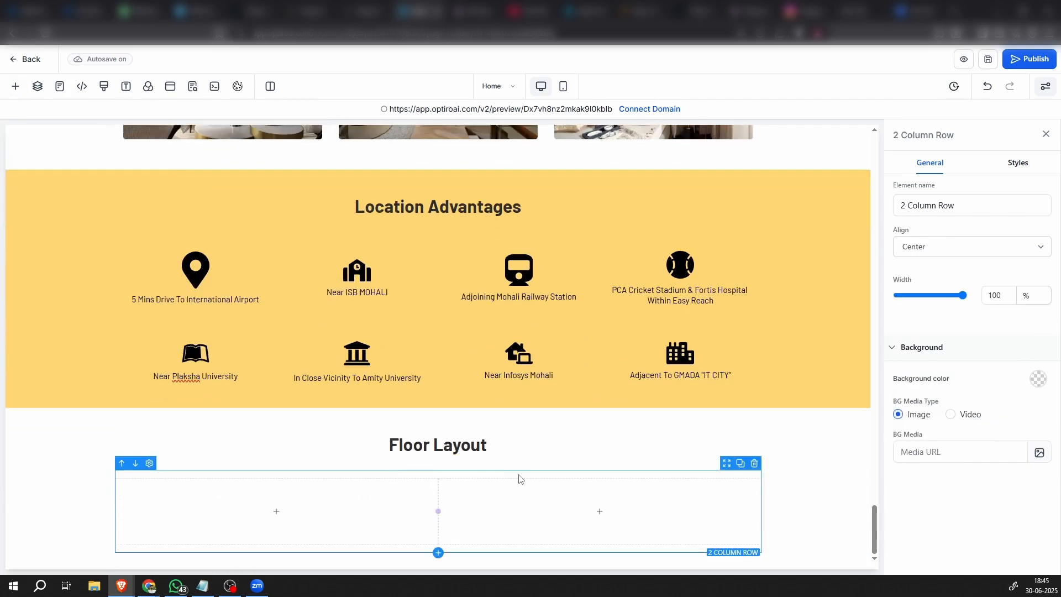
{"action": "left_click", "coordinate": [294, 511]}
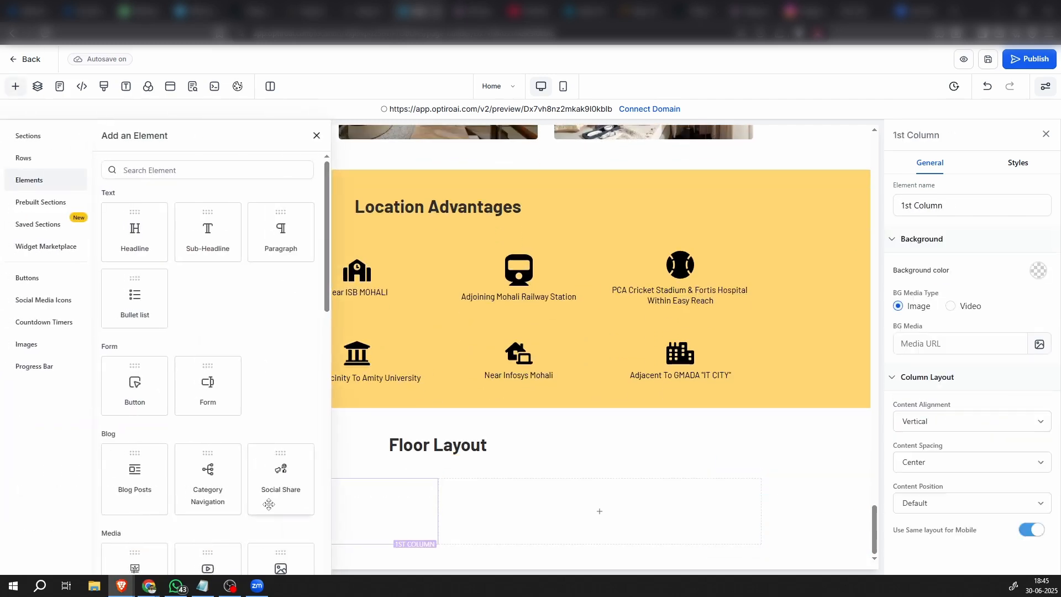
{"action": "scroll", "coordinate": [265, 497], "scroll_direction": "down", "scroll_amount": 3}
{"action": "left_click", "coordinate": [279, 411]}
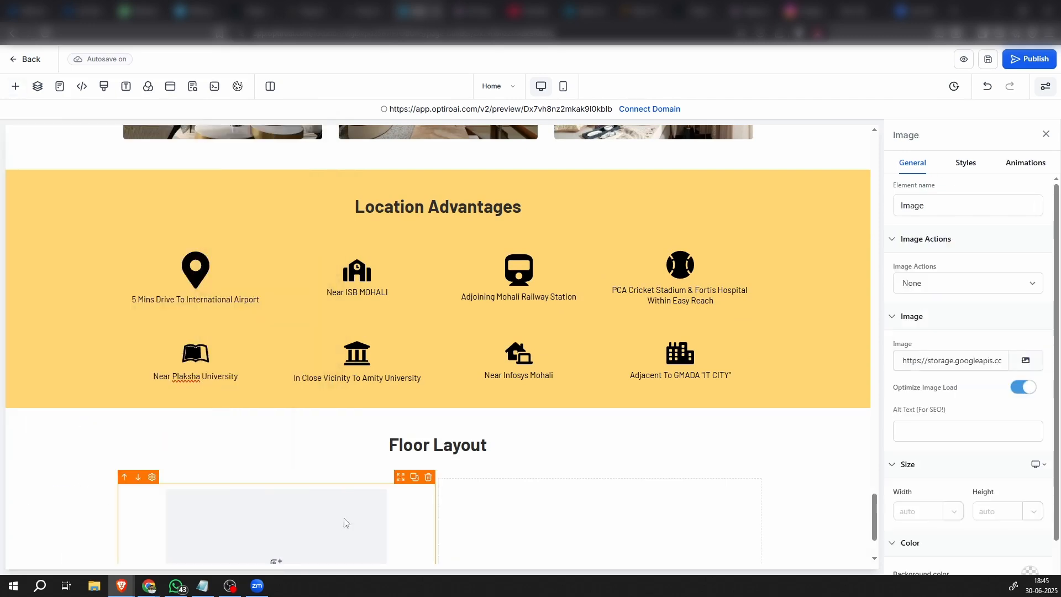
{"action": "scroll", "coordinate": [346, 522], "scroll_direction": "down", "scroll_amount": 2}
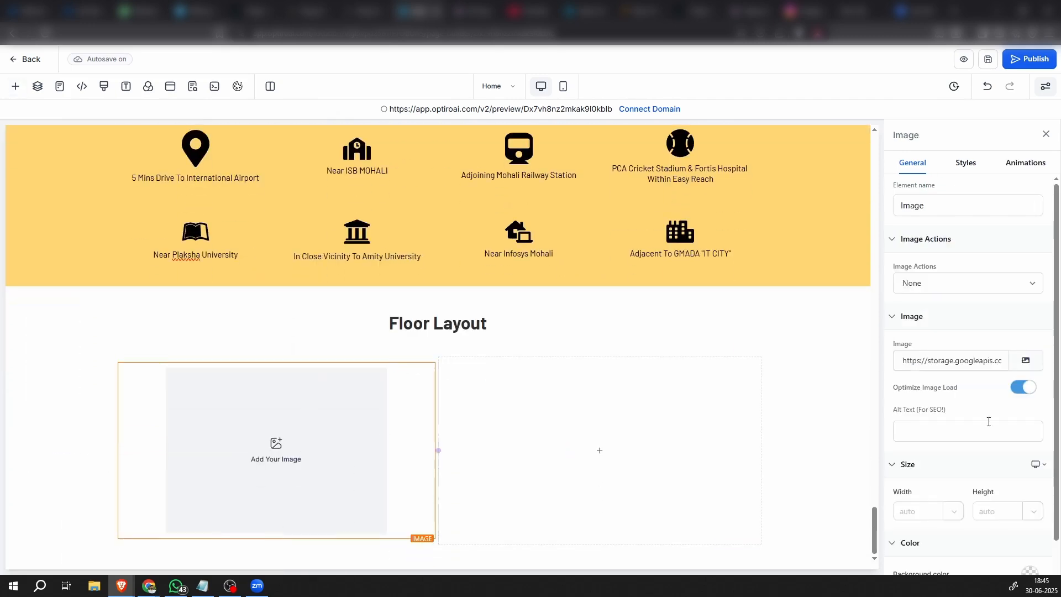
Upload the floor plan images imgi_28_Falcon-Floor-Plan-new_page-0001-724x1024.jpg and imgi_29_Falcon-Floor-Plan-new_page-0002-724x1024.jpg to media storage for the new image element
{"action": "left_click", "coordinate": [1025, 360]}
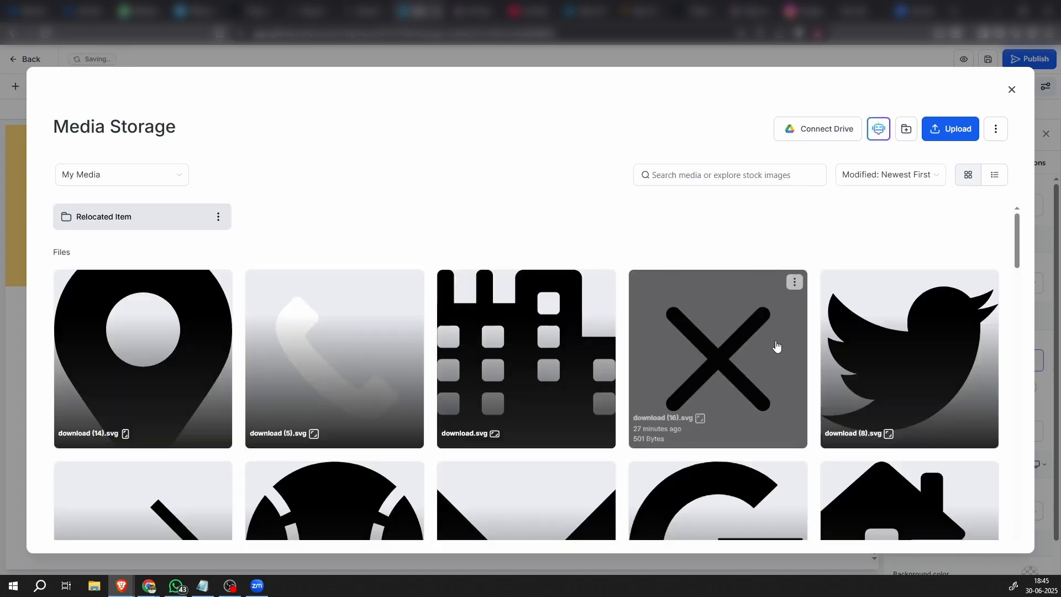
{"action": "scroll", "coordinate": [538, 453], "scroll_direction": "down", "scroll_amount": 10}
{"action": "scroll", "coordinate": [540, 459], "scroll_direction": "down", "scroll_amount": 15}
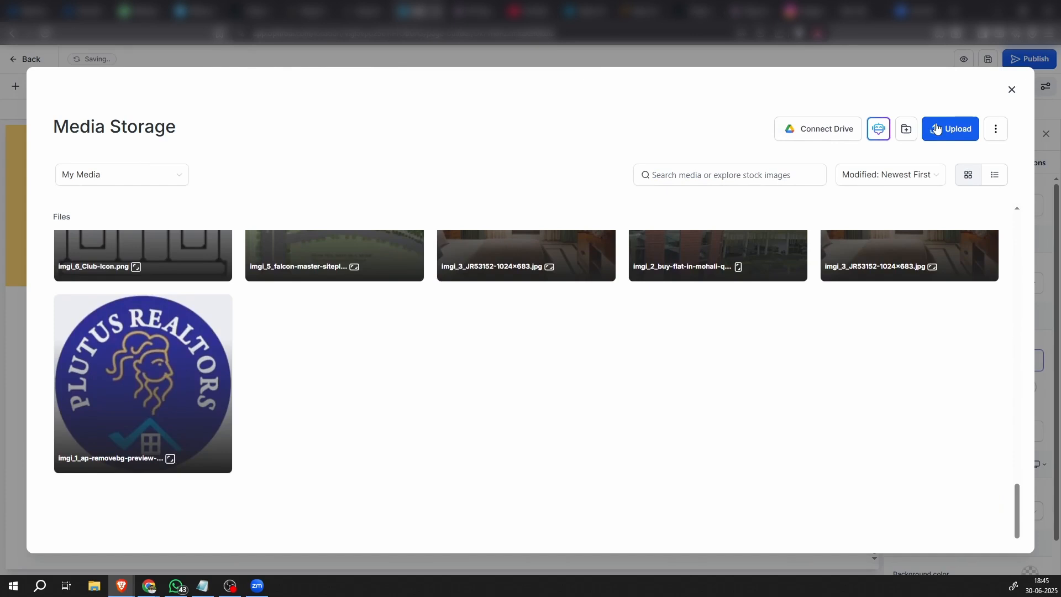
{"action": "left_click", "coordinate": [926, 128]}
{"action": "scroll", "coordinate": [523, 371], "scroll_direction": "down", "scroll_amount": 3}
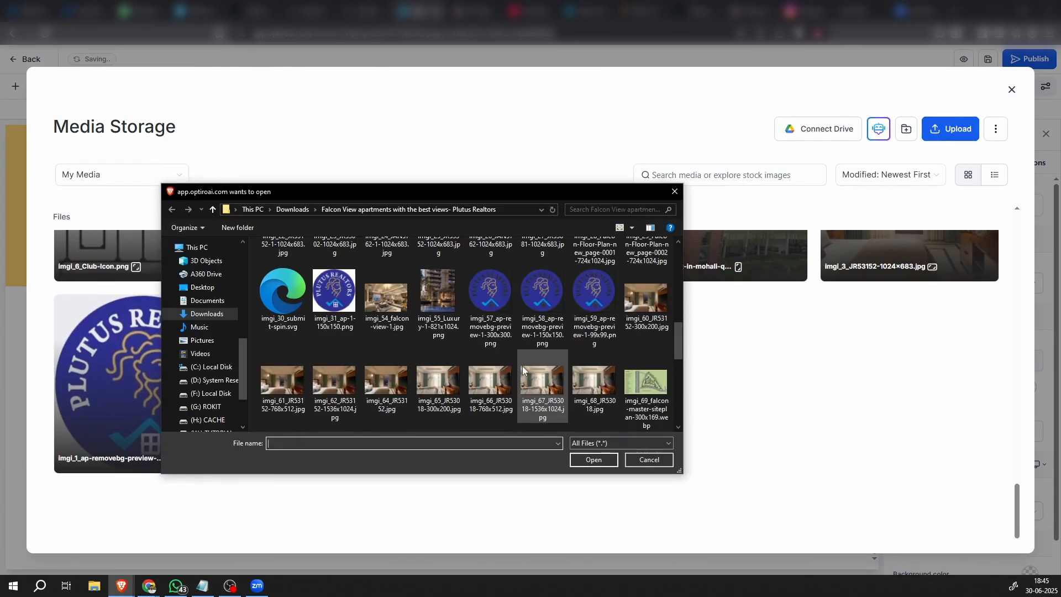
{"action": "scroll", "coordinate": [523, 371], "scroll_direction": "up", "scroll_amount": 1}
{"action": "left_click", "coordinate": [594, 265]}
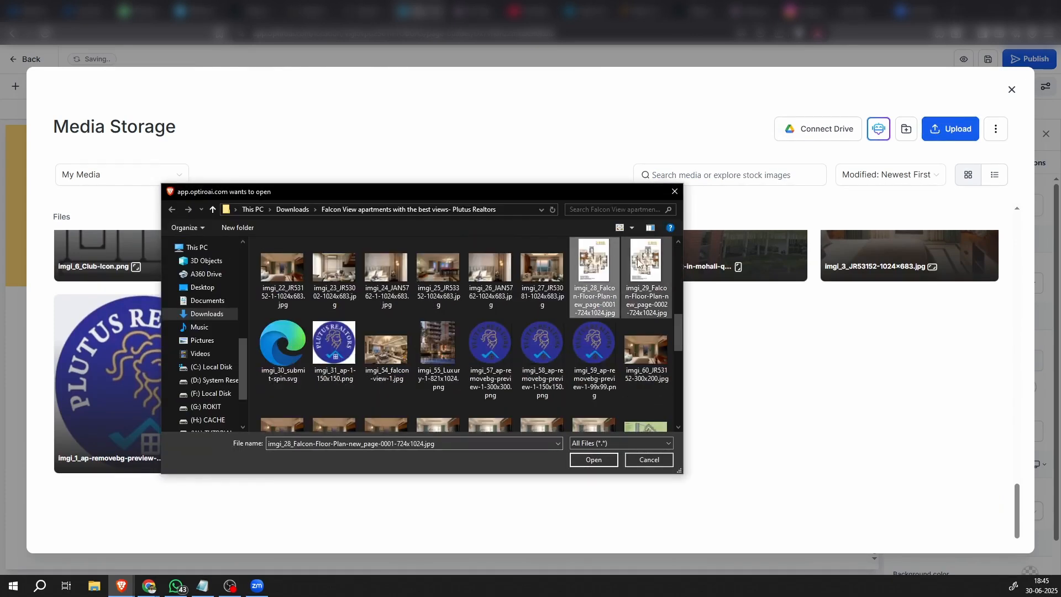
{"action": "left_click", "coordinate": [645, 265], "text": "ctrl"}
{"action": "left_click", "coordinate": [594, 460]}
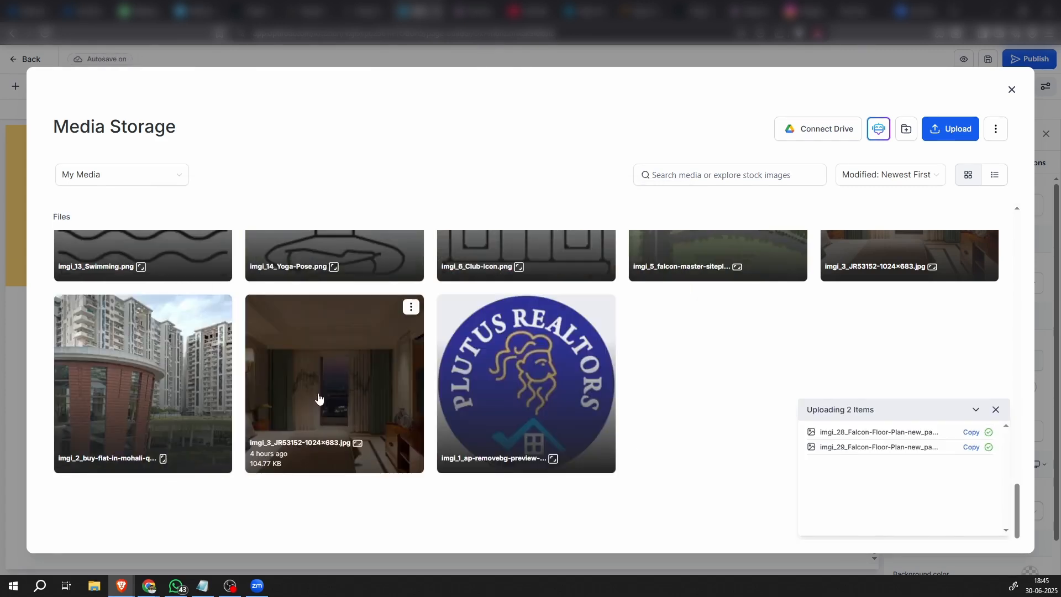
Insert the uploaded imgi_28 Falcon floor plan into the image element in the Floor Layout row's first column
{"action": "scroll", "coordinate": [388, 438], "scroll_direction": "up", "scroll_amount": 20}
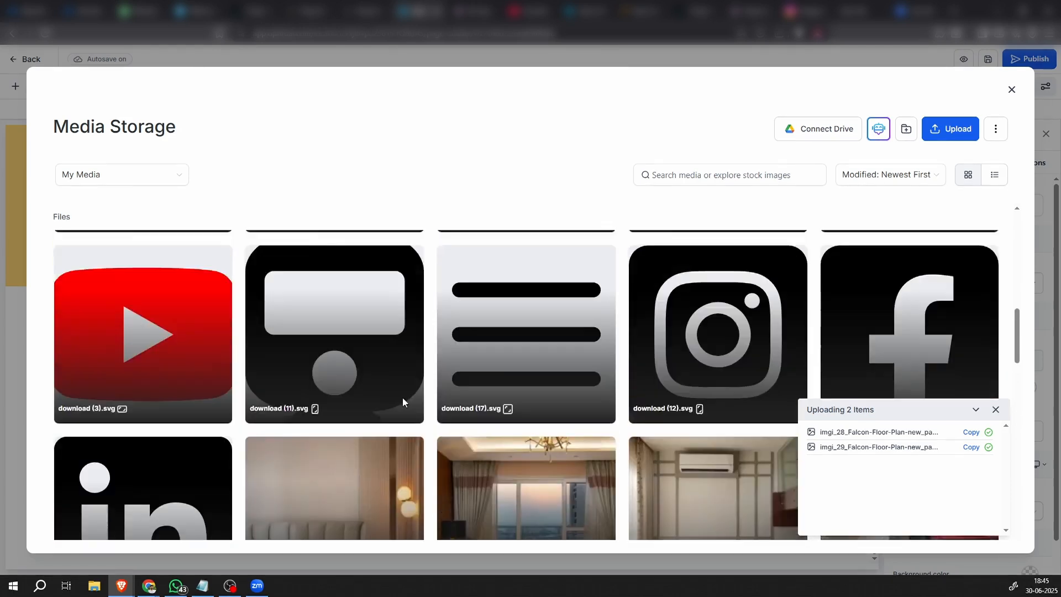
{"action": "scroll", "coordinate": [404, 401], "scroll_direction": "up", "scroll_amount": 2}
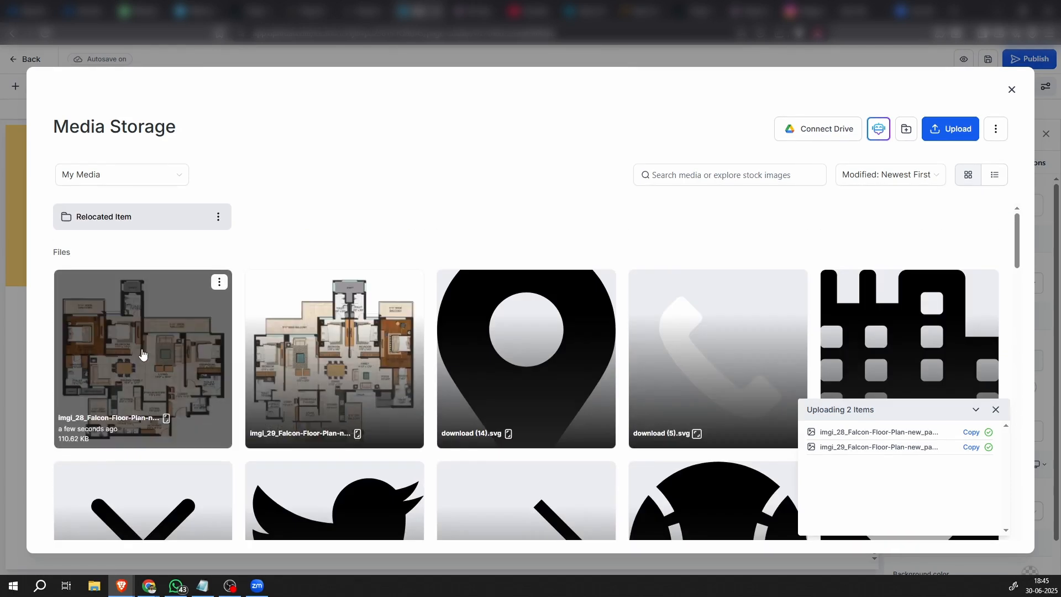
{"action": "left_click", "coordinate": [136, 353]}
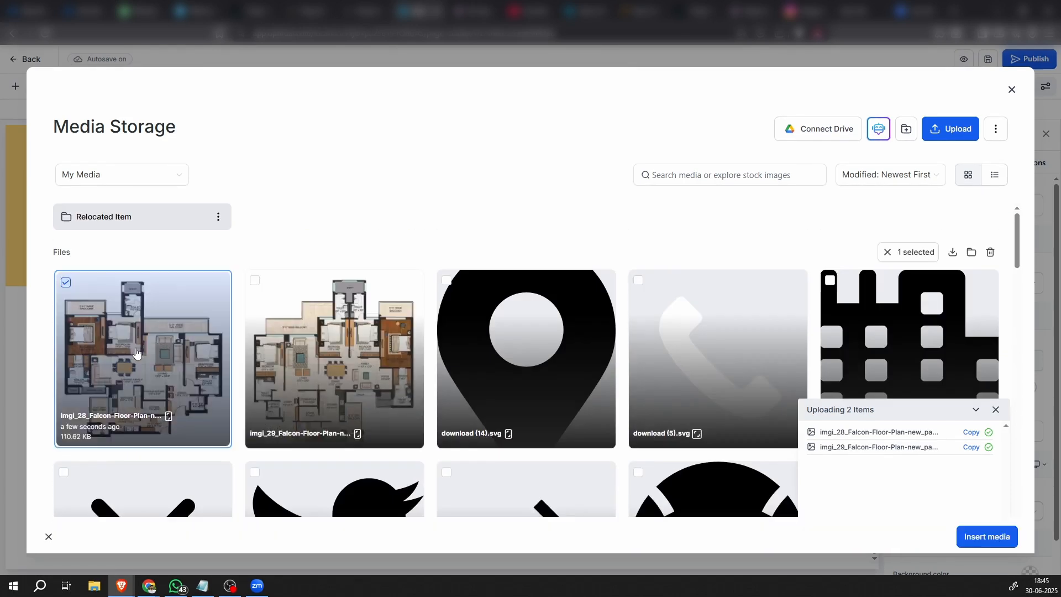
{"action": "left_click", "coordinate": [982, 533]}
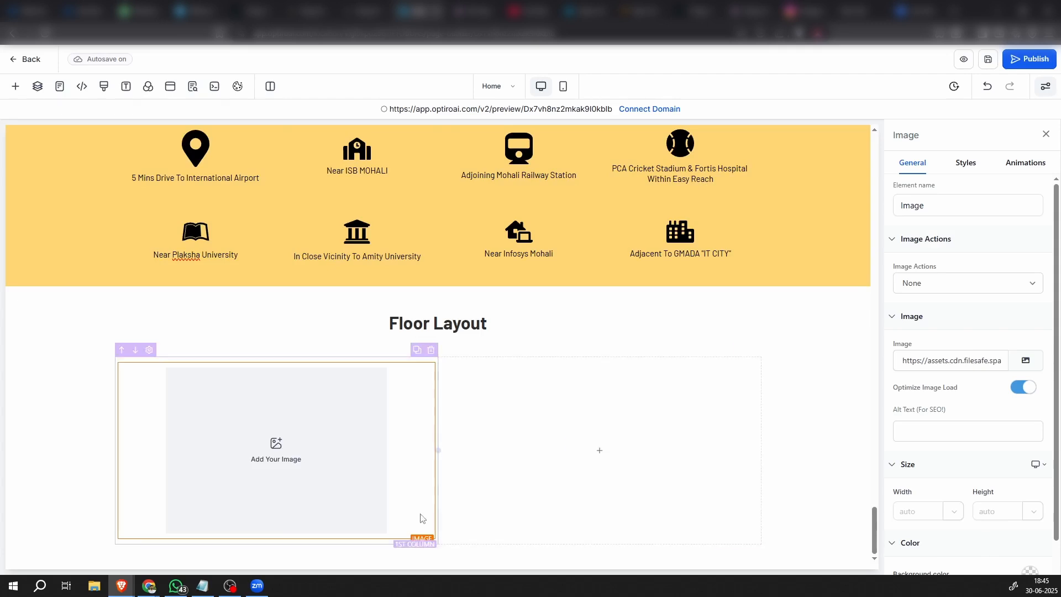
{"action": "scroll", "coordinate": [401, 490], "scroll_direction": "down", "scroll_amount": 4}
{"action": "scroll", "coordinate": [678, 418], "scroll_direction": "up", "scroll_amount": 2}
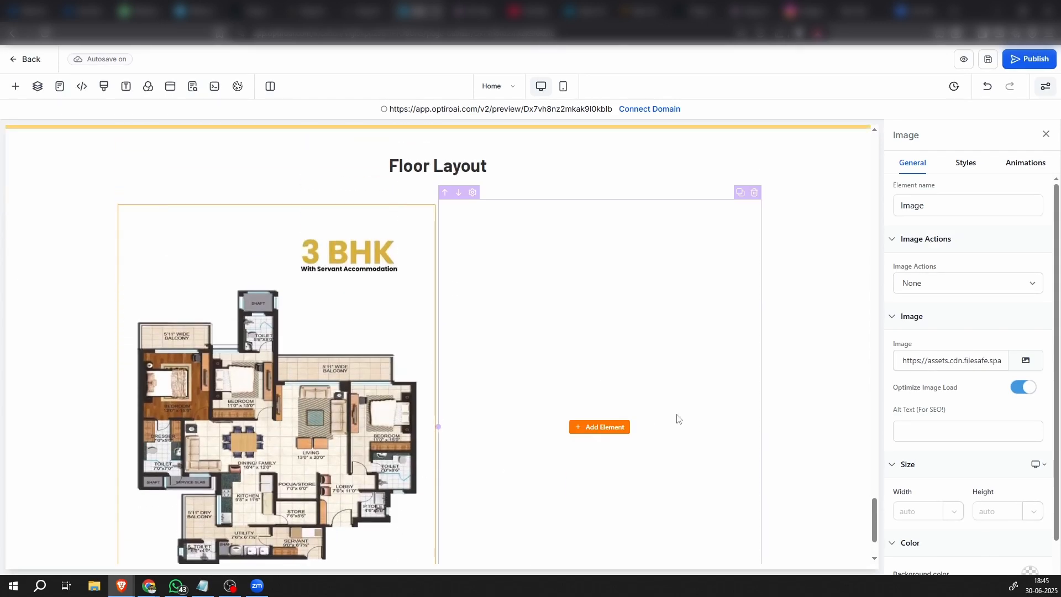
Add an image element to the Floor Layout row's second column and insert the imgi_29 Falcon floor plan into it
{"action": "left_click", "coordinate": [602, 428]}
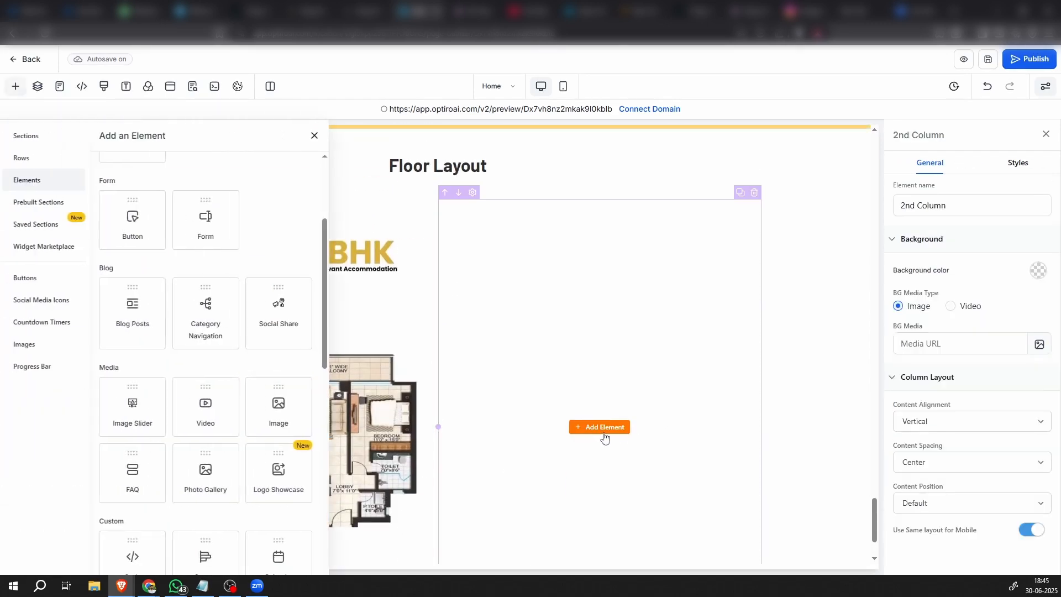
{"action": "left_click", "coordinate": [282, 408]}
{"action": "left_click", "coordinate": [1025, 360]}
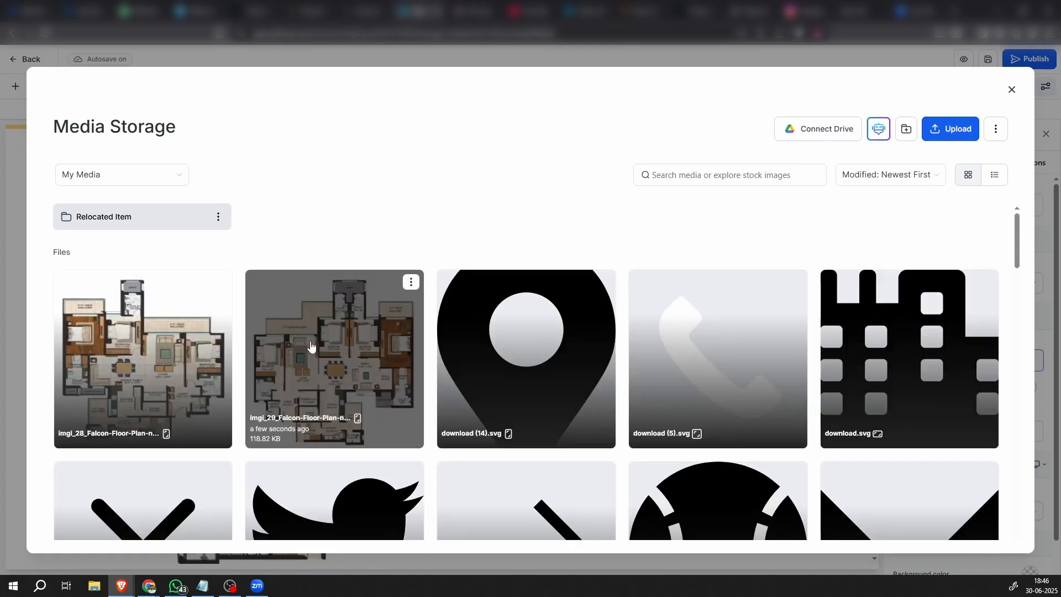
{"action": "left_click", "coordinate": [381, 351]}
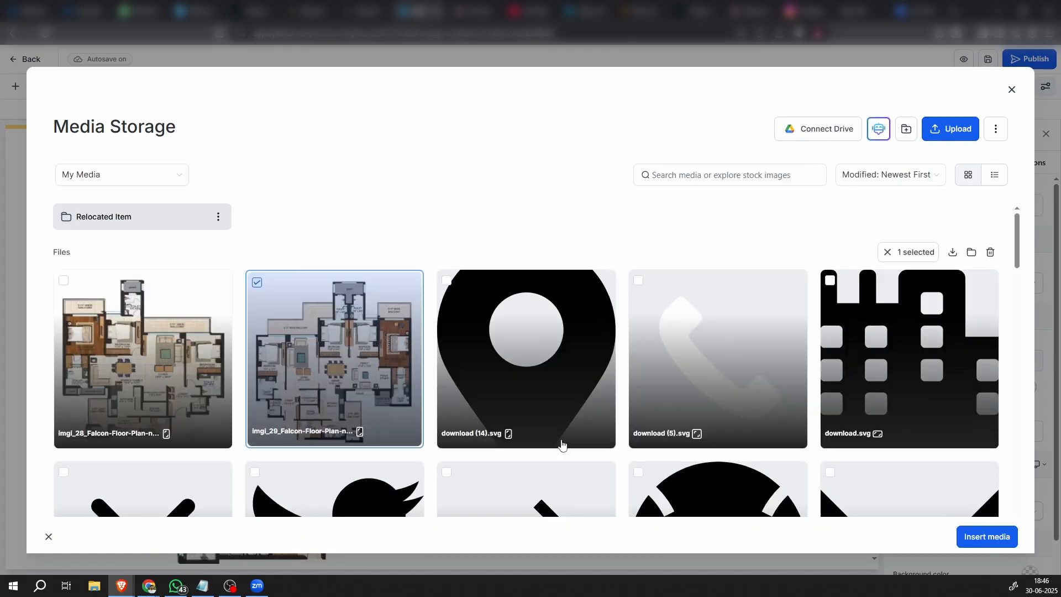
{"action": "left_click", "coordinate": [978, 539]}
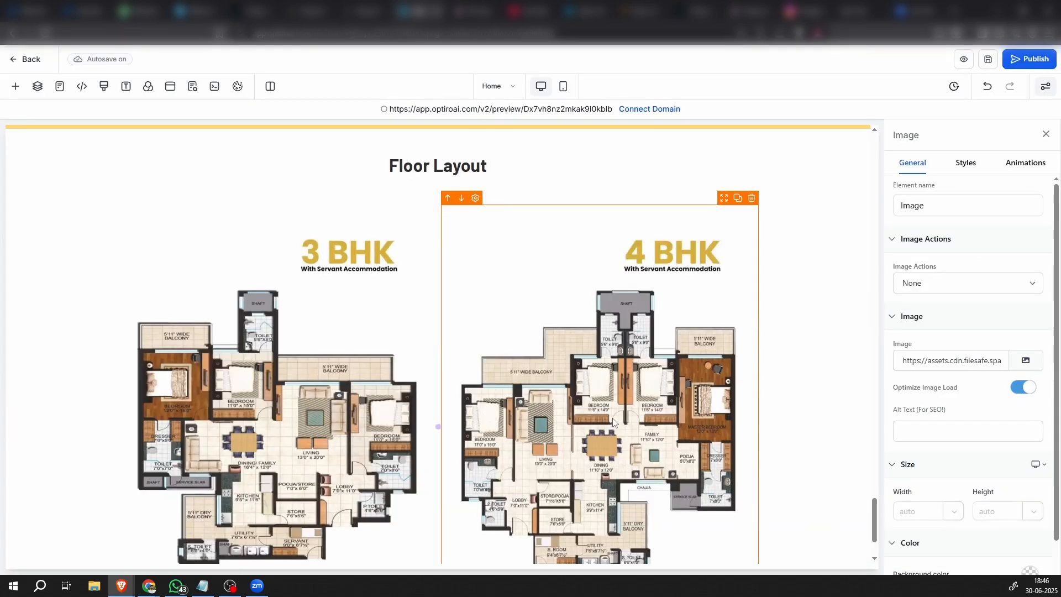
Add a full-width section below the Floor Layout section
{"action": "scroll", "coordinate": [614, 422], "scroll_direction": "down", "scroll_amount": 2}
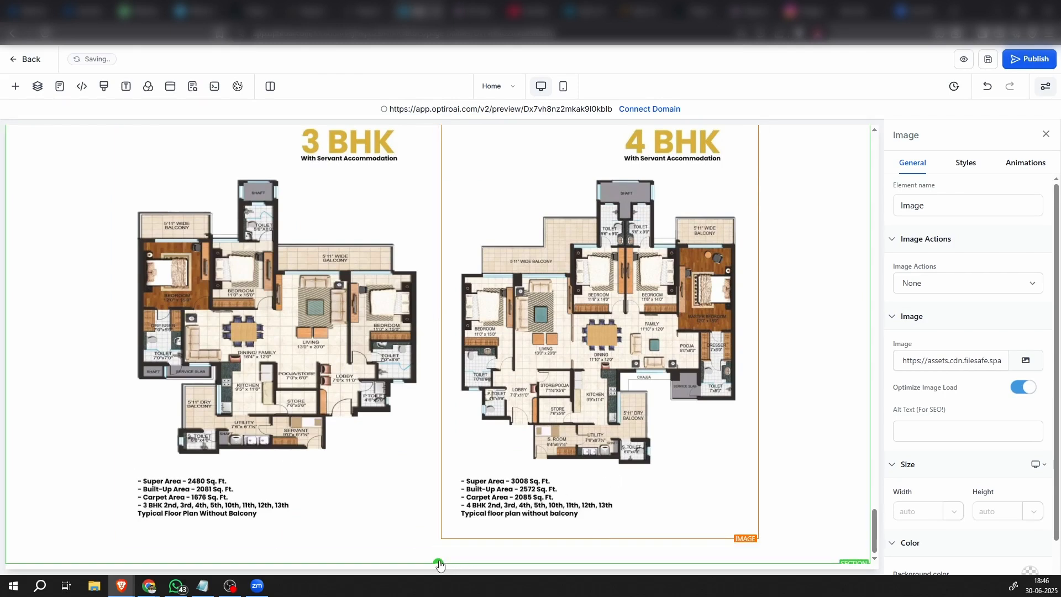
{"action": "left_click", "coordinate": [438, 563]}
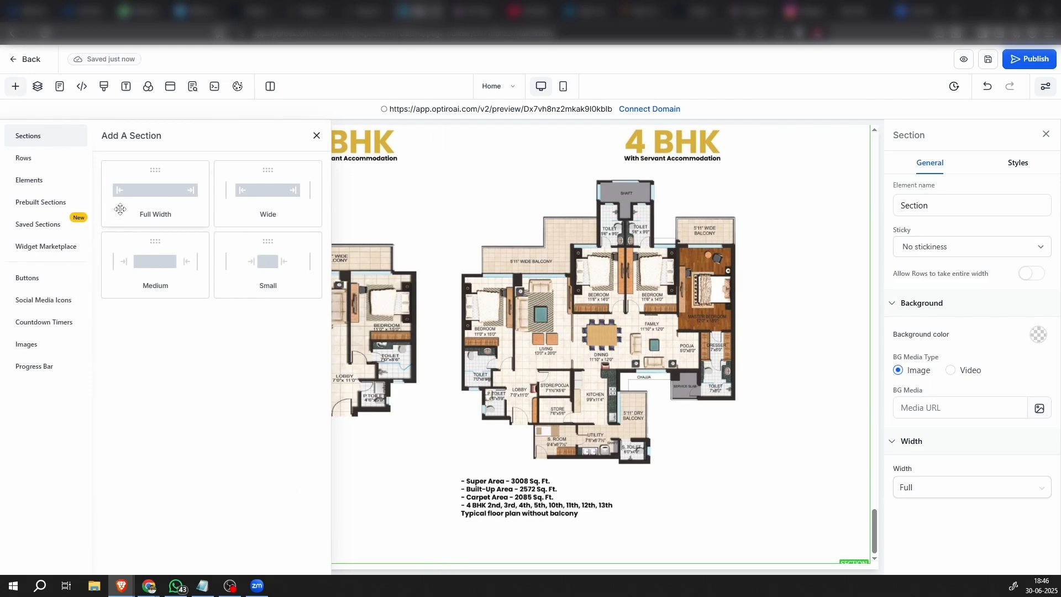
{"action": "left_click", "coordinate": [156, 193]}
{"action": "scroll", "coordinate": [549, 531], "scroll_direction": "down", "scroll_amount": 2}
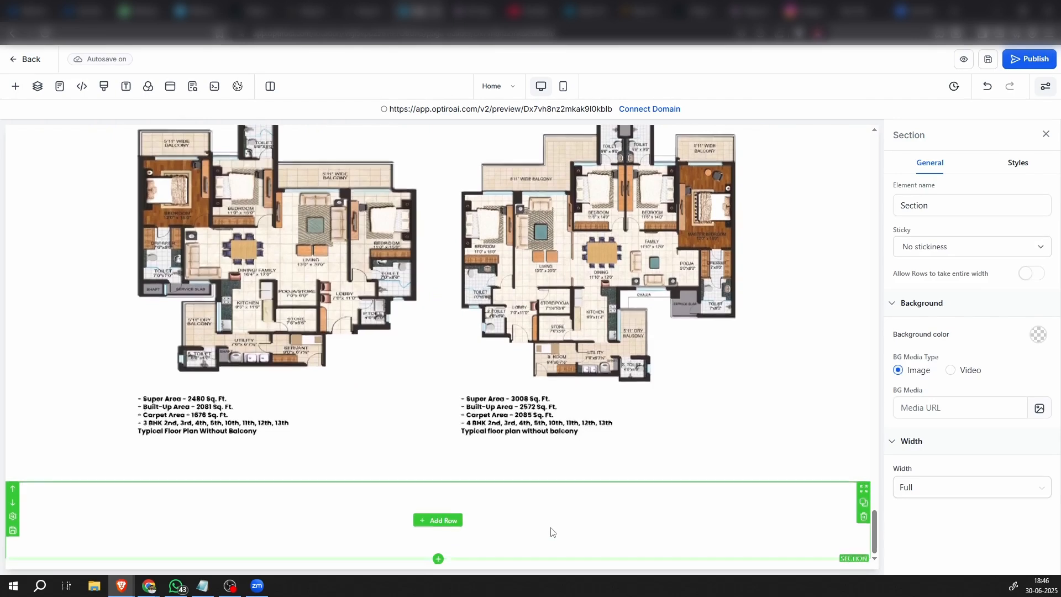
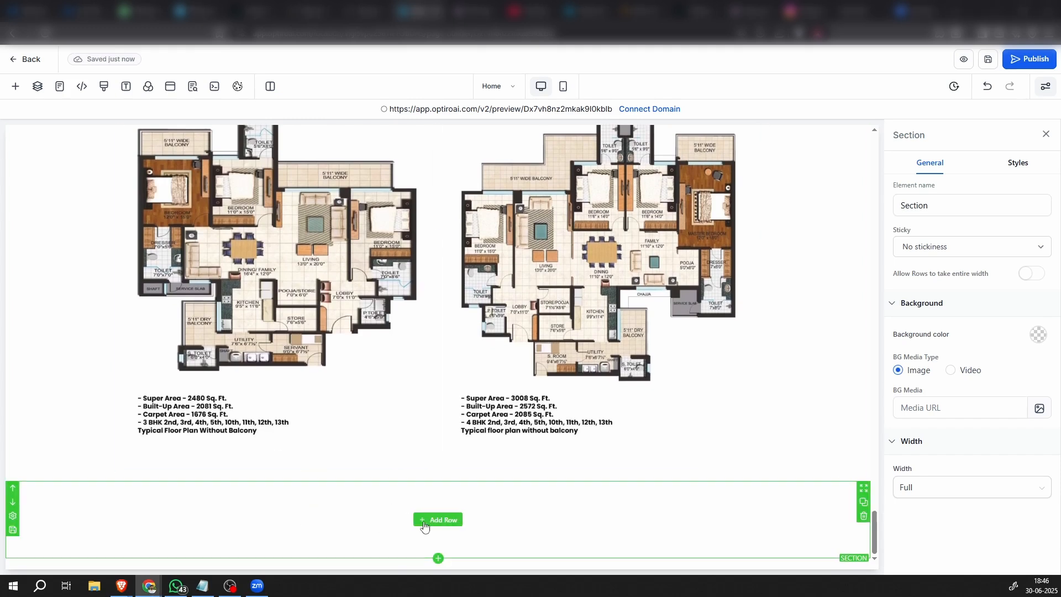
Add a one-column row to the empty section below the floor plans
{"action": "left_click", "coordinate": [546, 515]}
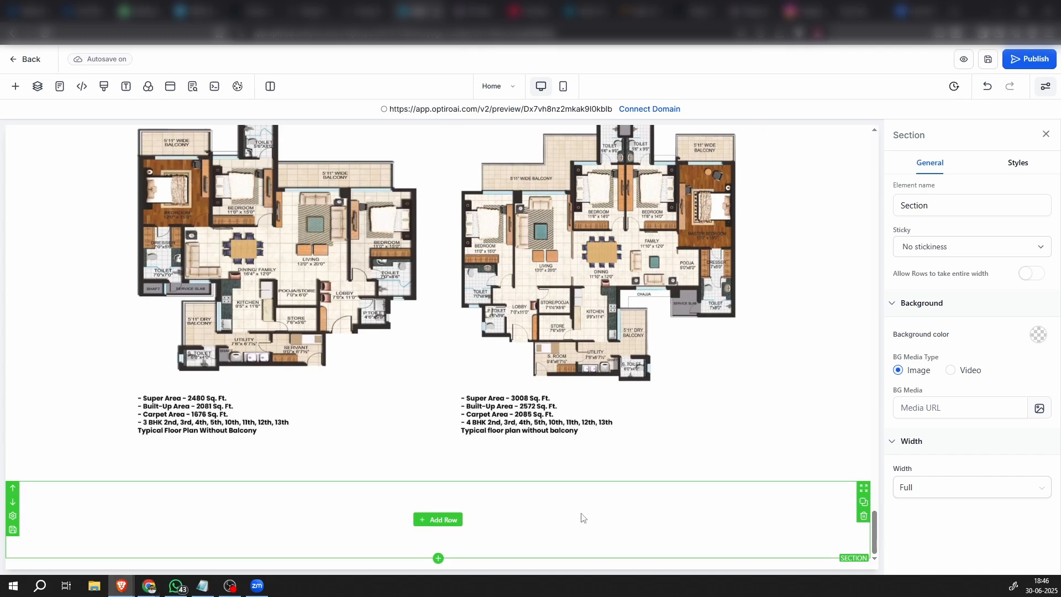
{"action": "left_click", "coordinate": [442, 520]}
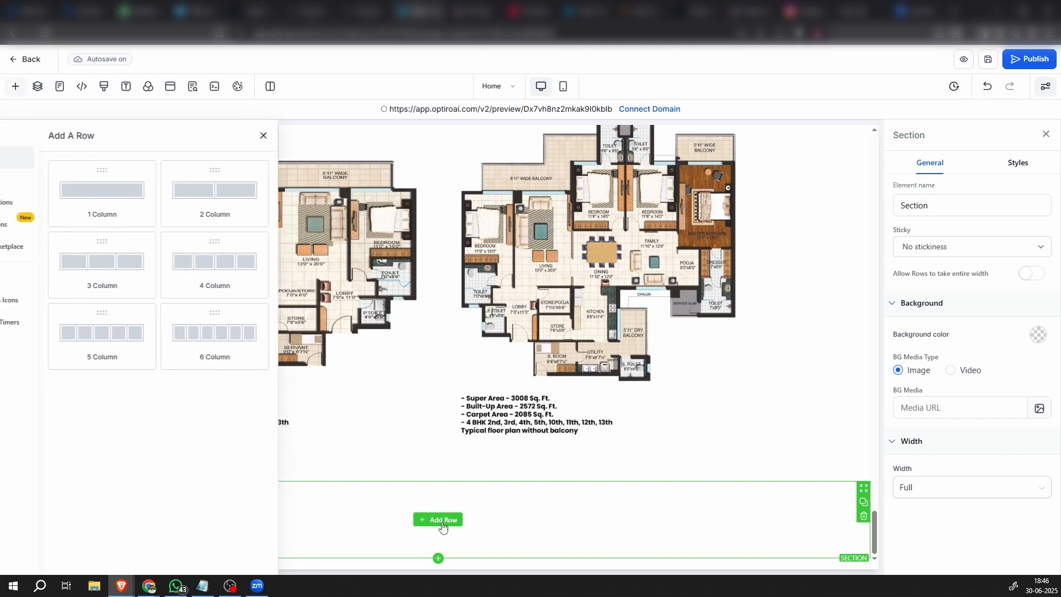
{"action": "left_click", "coordinate": [161, 193]}
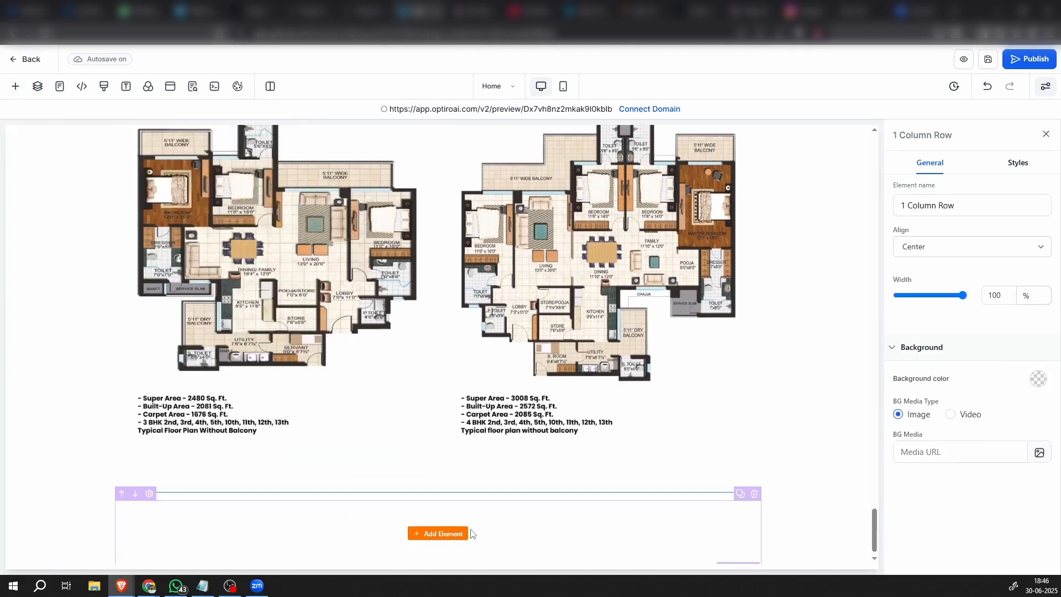
Insert a headline in the new row with the copied text "Come Forward for a Connection of a Lifetime"
{"action": "left_click", "coordinate": [444, 514]}
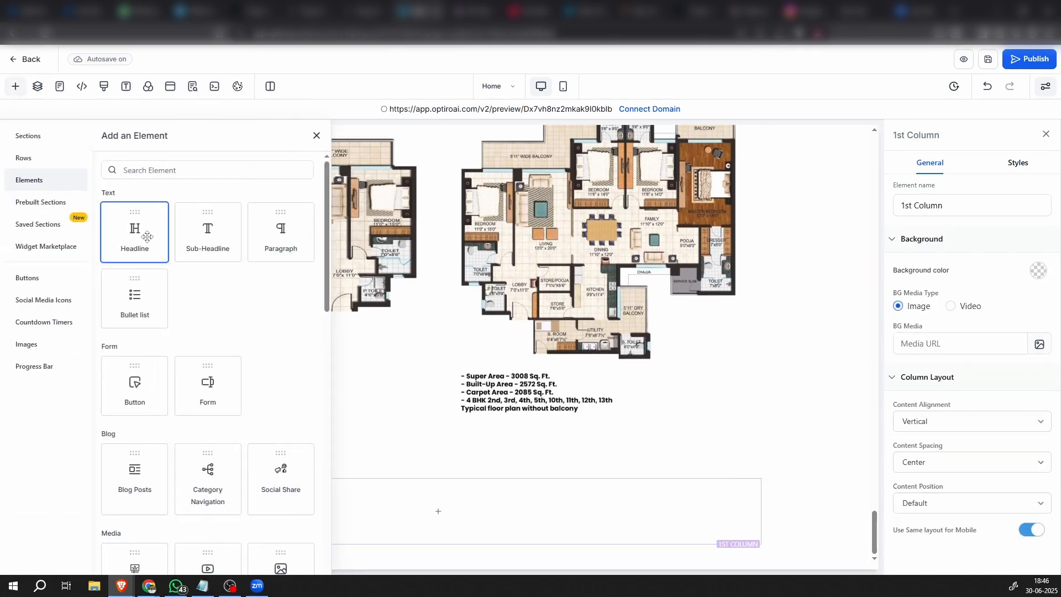
{"action": "left_click", "coordinate": [147, 237]}
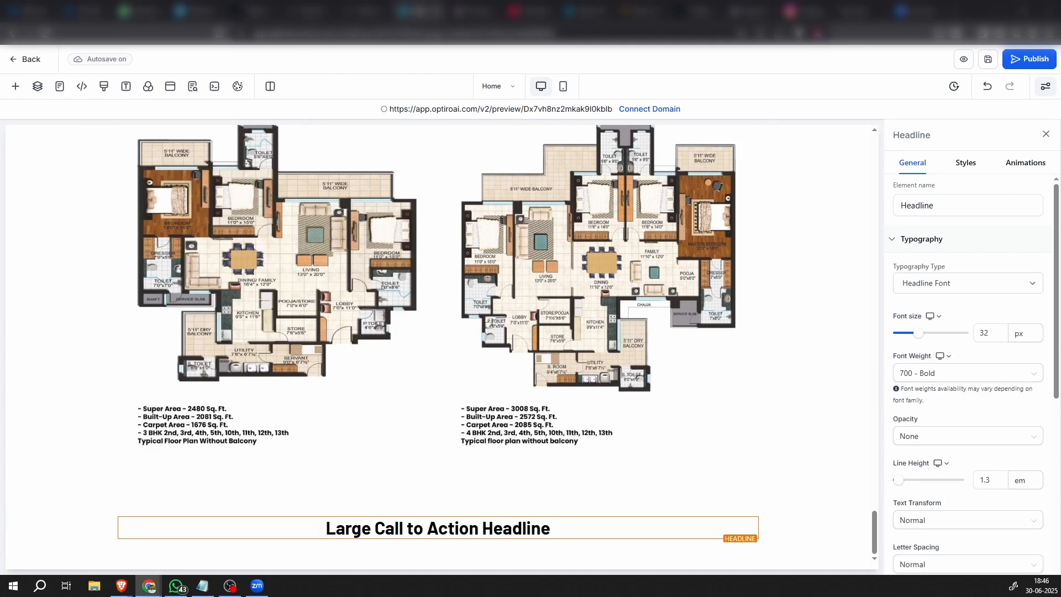
{"action": "triple_click", "coordinate": [415, 531]}
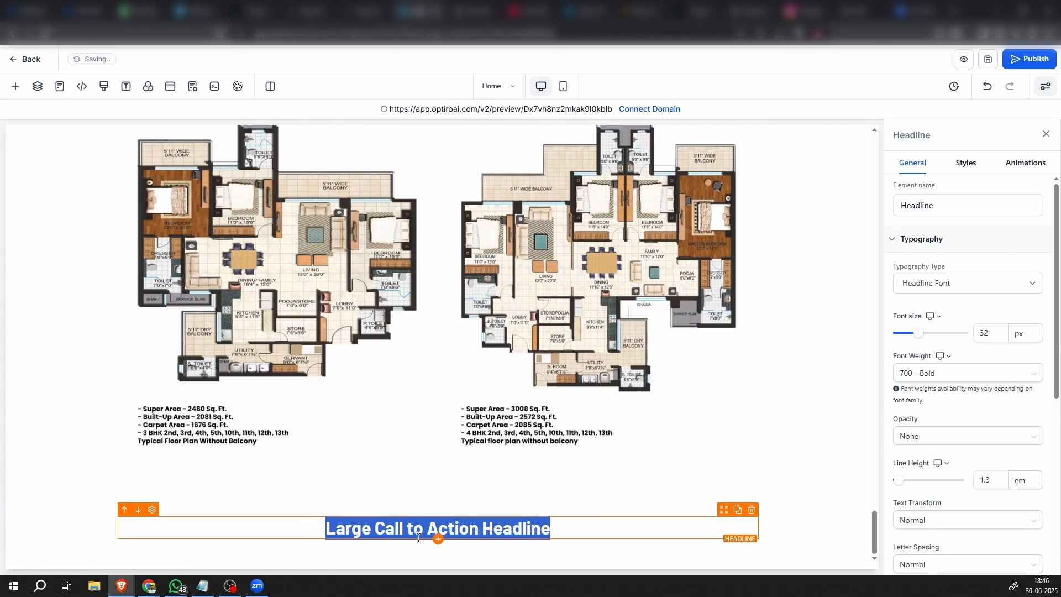
{"action": "type", "text": "Come Forward for a Connection of a Lifetime"}
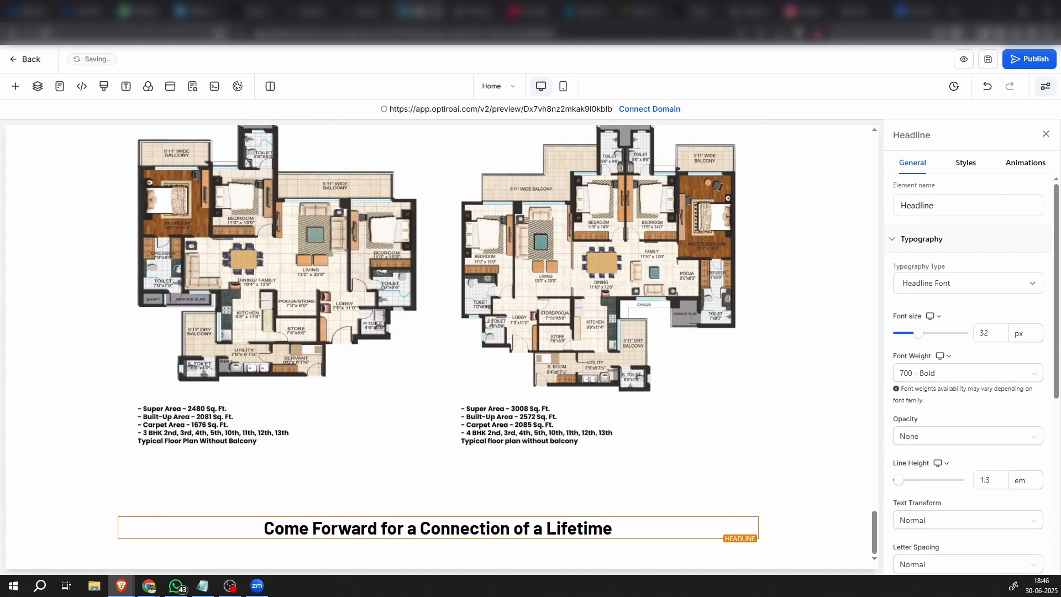
Add a paragraph below the headline with the copied text from "Ready to Find Your Dream Home?" to "Start Your Journey Towards Homeownership Today!"
{"action": "key", "text": "alt+Tab"}
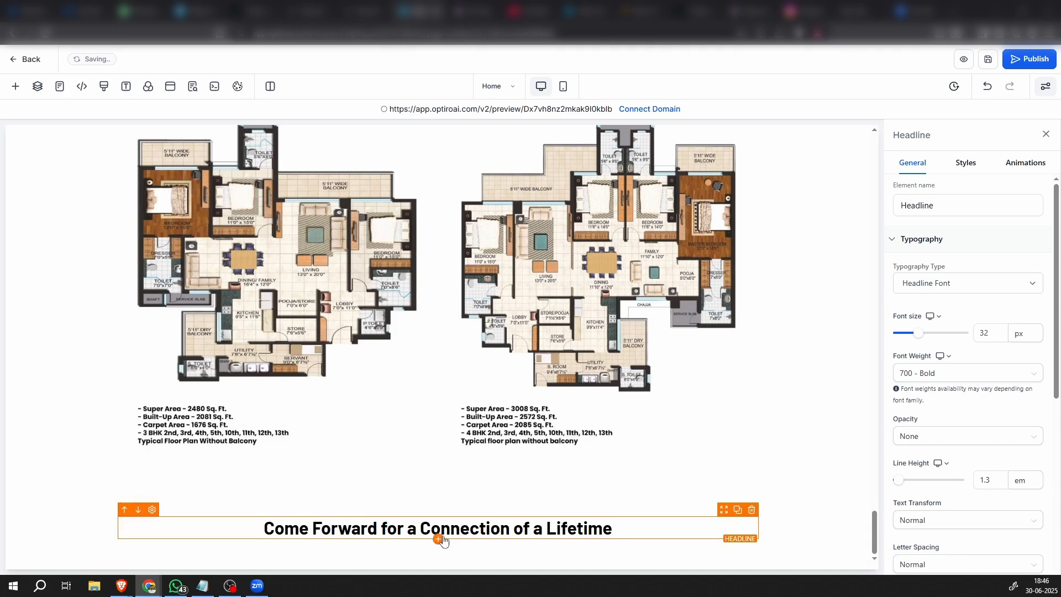
{"action": "left_click", "coordinate": [16, 86]}
{"action": "left_click", "coordinate": [275, 237]}
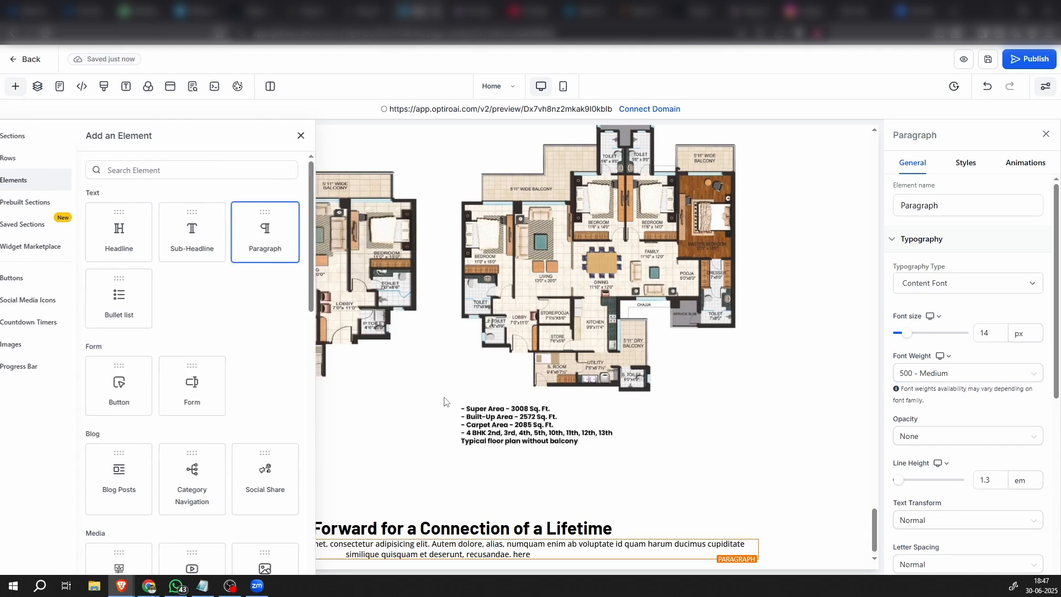
{"action": "triple_click", "coordinate": [452, 531]}
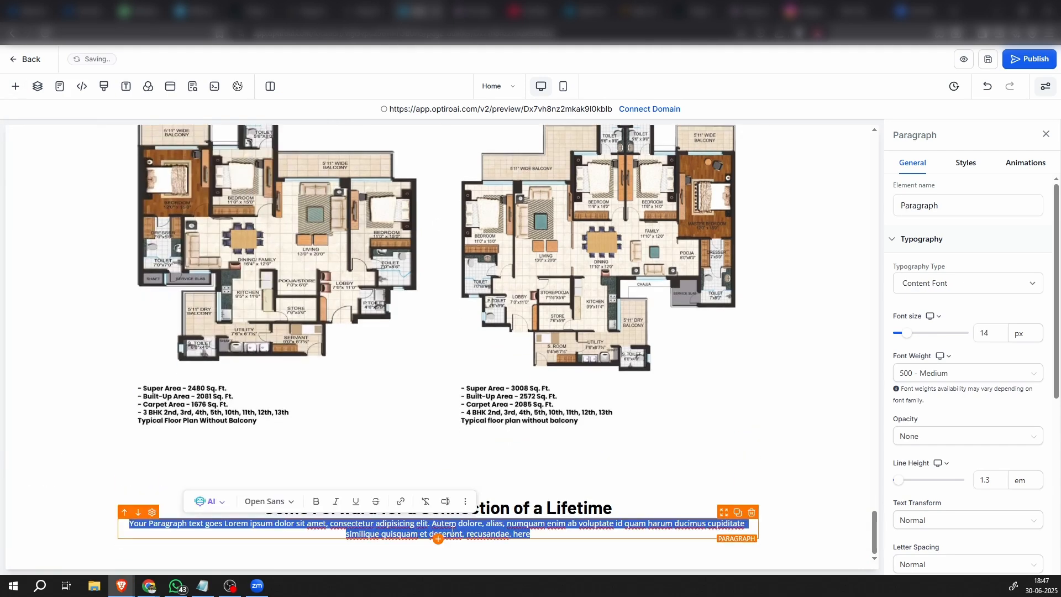
{"action": "type", "text": "Ready to Find Your Dream Home? Come Explore the World of JLPL’s Exclusive Properties that are Designed to Suit You and Your Needs. Start Your Journey Towards Homeownership Today!"}
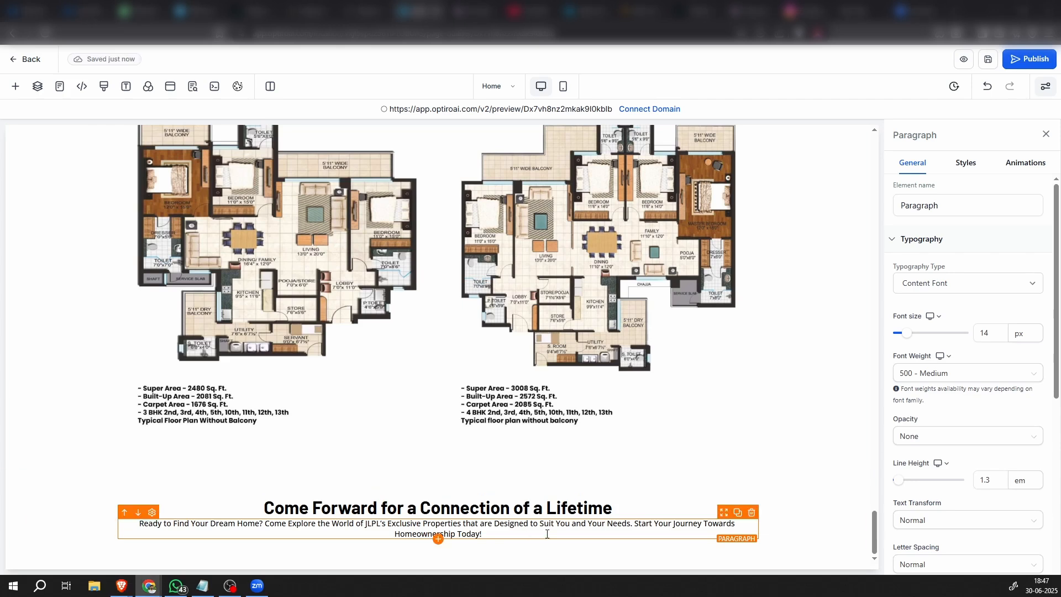
Set the background color of the section holding the new headline and paragraph to dark blue
{"action": "left_click", "coordinate": [799, 523]}
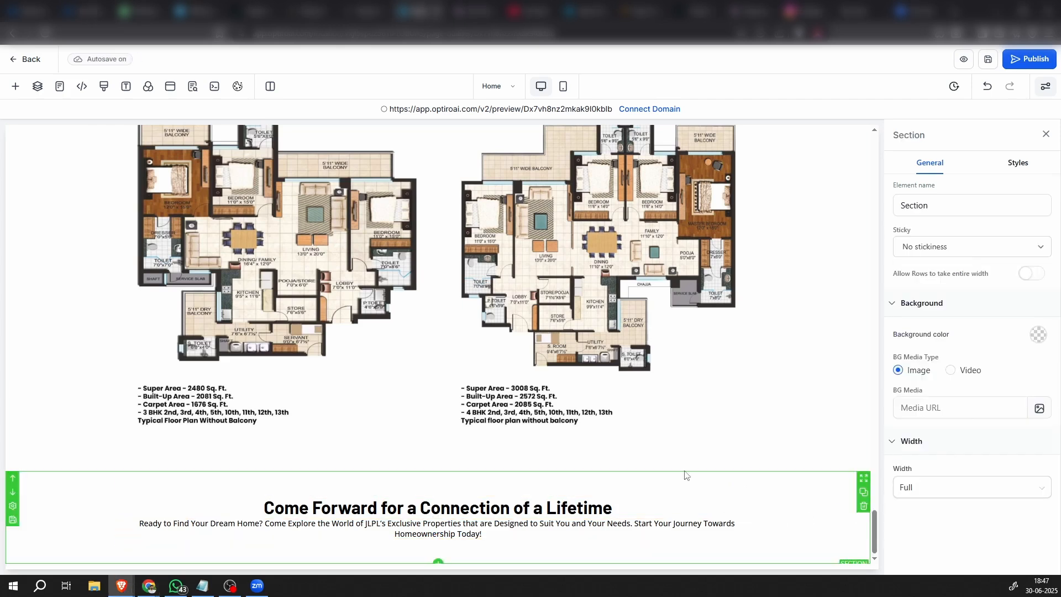
{"action": "left_click", "coordinate": [1037, 334]}
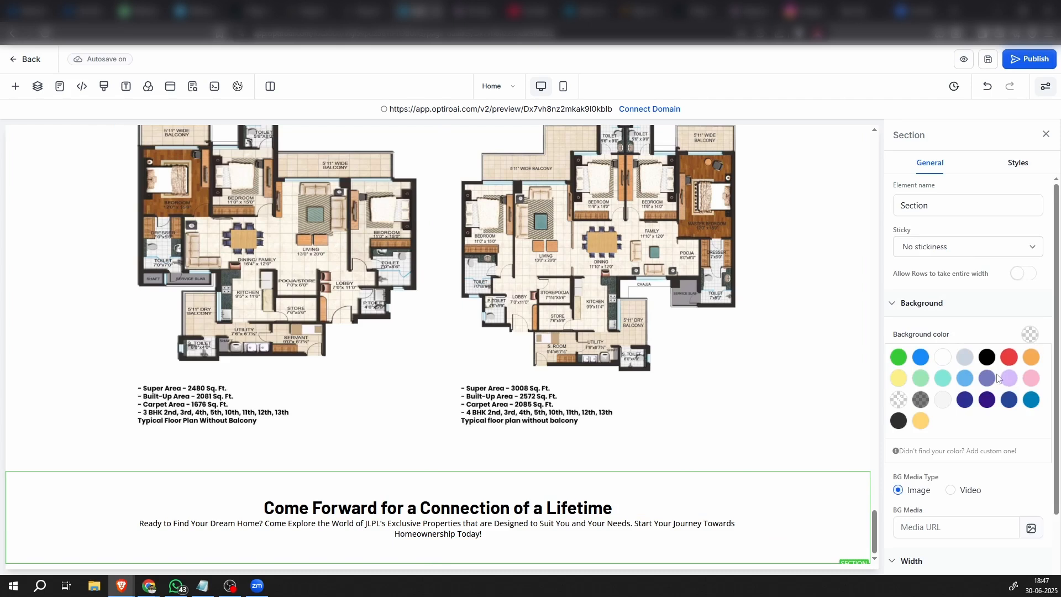
{"action": "left_click", "coordinate": [1009, 407]}
{"action": "left_click", "coordinate": [1008, 403]}
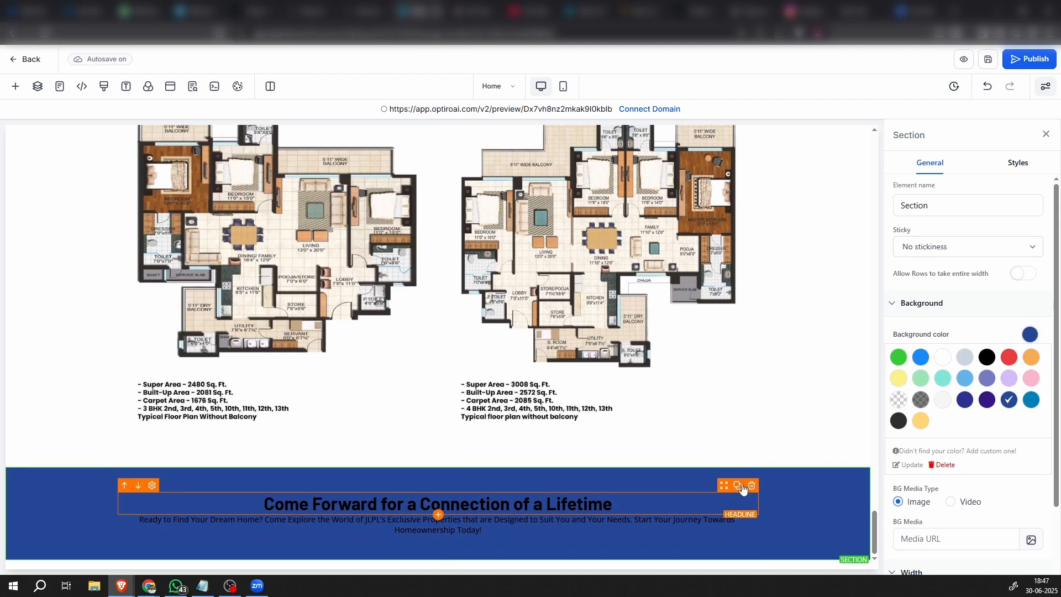
Set the text color of both the headline and the paragraph in the blue section to white
{"action": "left_click", "coordinate": [719, 501]}
{"action": "scroll", "coordinate": [958, 462], "scroll_direction": "down", "scroll_amount": 5}
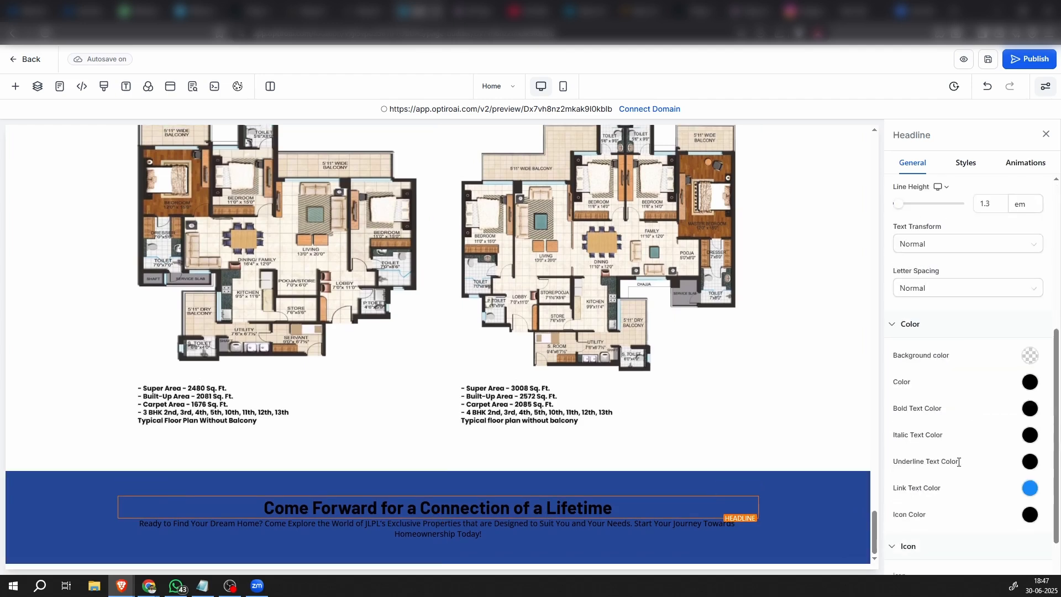
{"action": "left_click", "coordinate": [1028, 382]}
{"action": "left_click", "coordinate": [939, 406]}
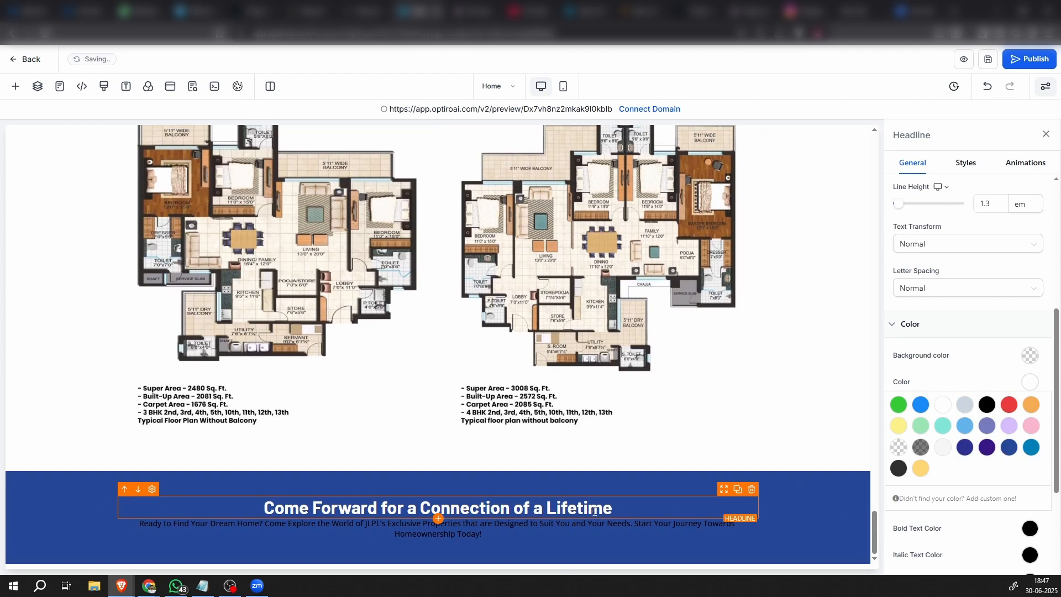
{"action": "left_click", "coordinate": [595, 522]}
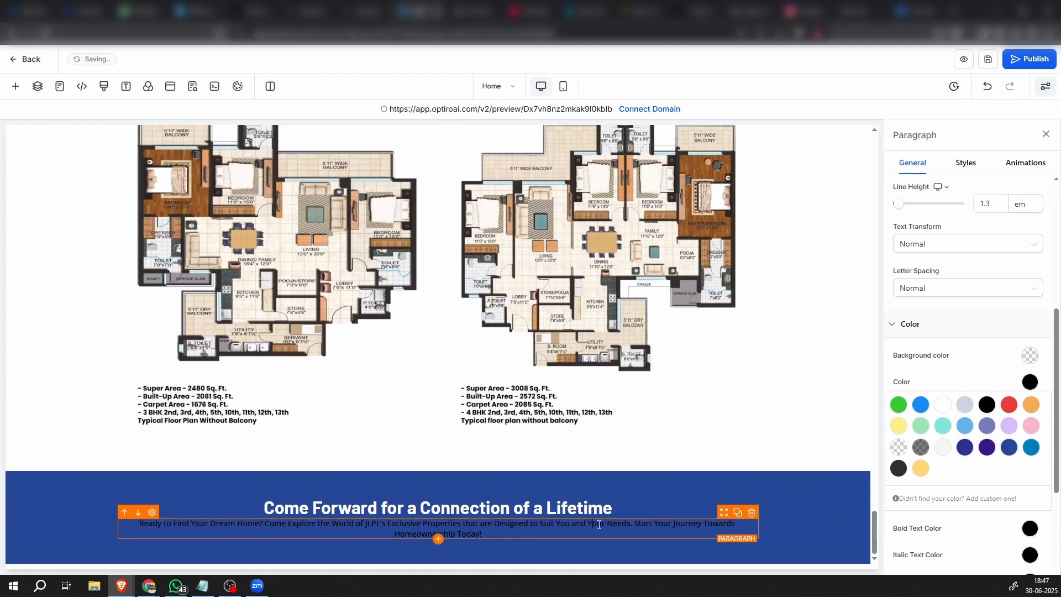
{"action": "left_click", "coordinate": [943, 406]}
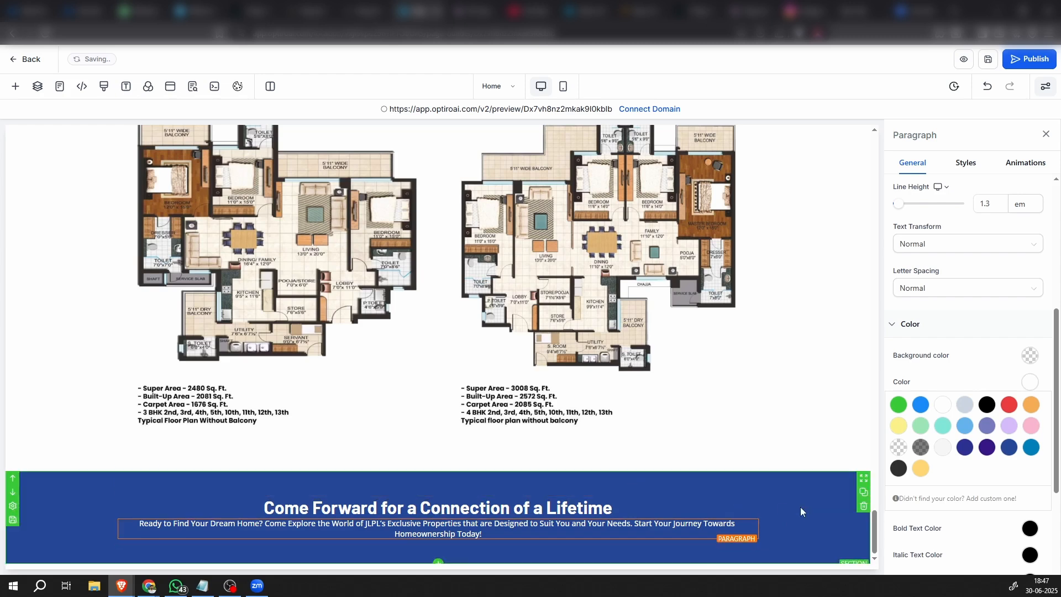
Duplicate the column in the blue section and delete the headline and paragraph from the copy
{"action": "left_click", "coordinate": [679, 489]}
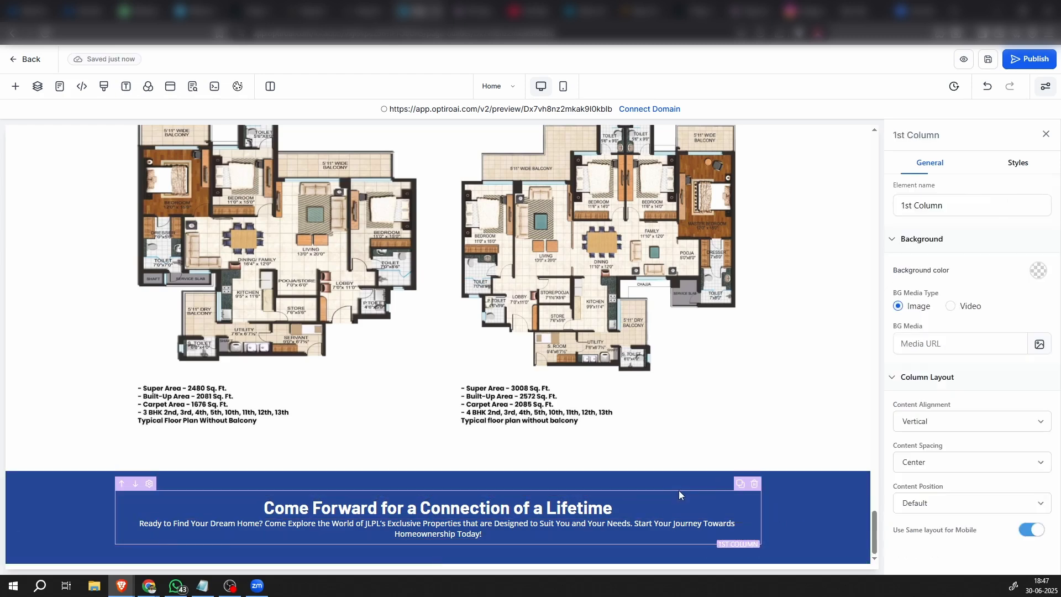
{"action": "left_click", "coordinate": [740, 484]}
{"action": "scroll", "coordinate": [729, 478], "scroll_direction": "down", "scroll_amount": 1}
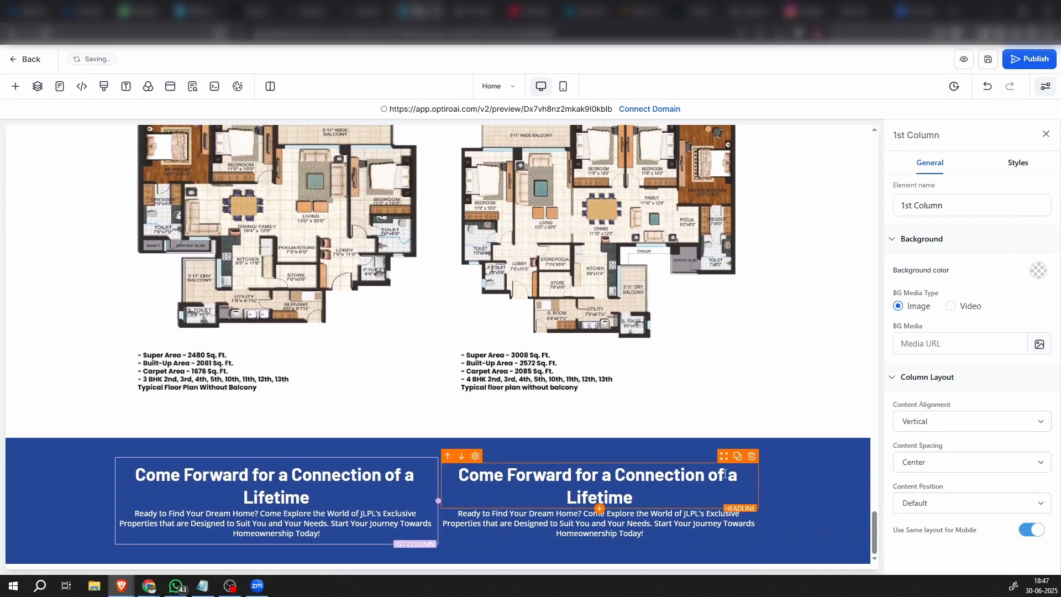
{"action": "left_click", "coordinate": [752, 457]}
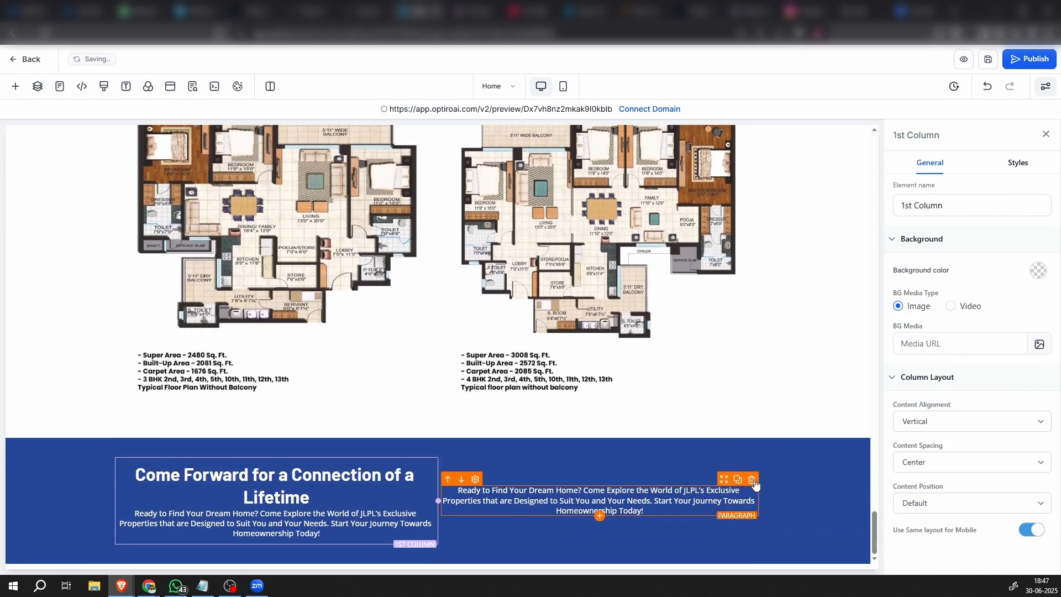
{"action": "left_click", "coordinate": [752, 480]}
Insert a button in the empty second column and set its text to "Get In Touch"
{"action": "left_click", "coordinate": [589, 501]}
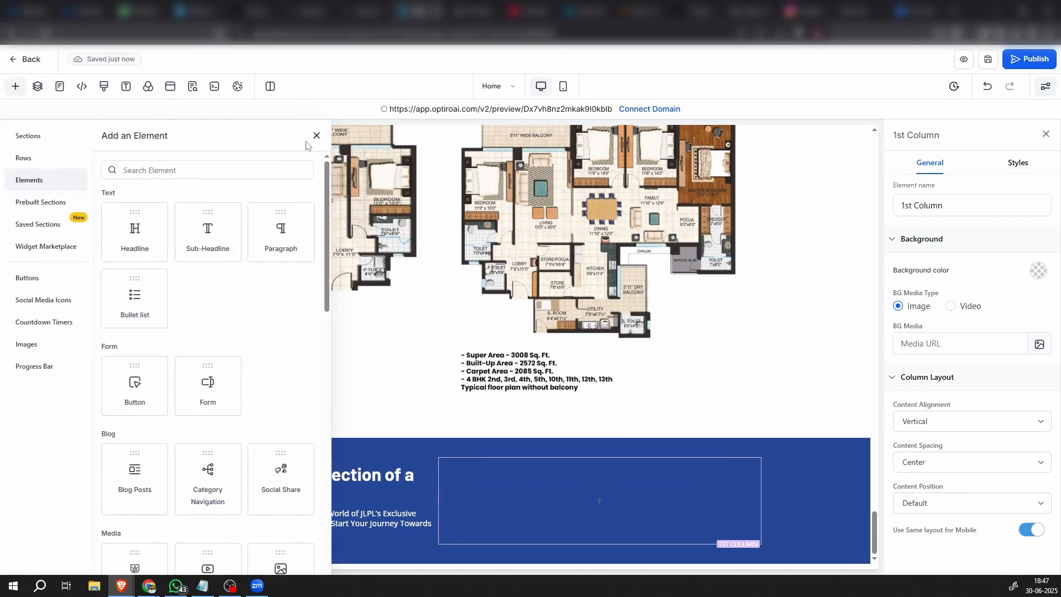
{"action": "left_click", "coordinate": [135, 387]}
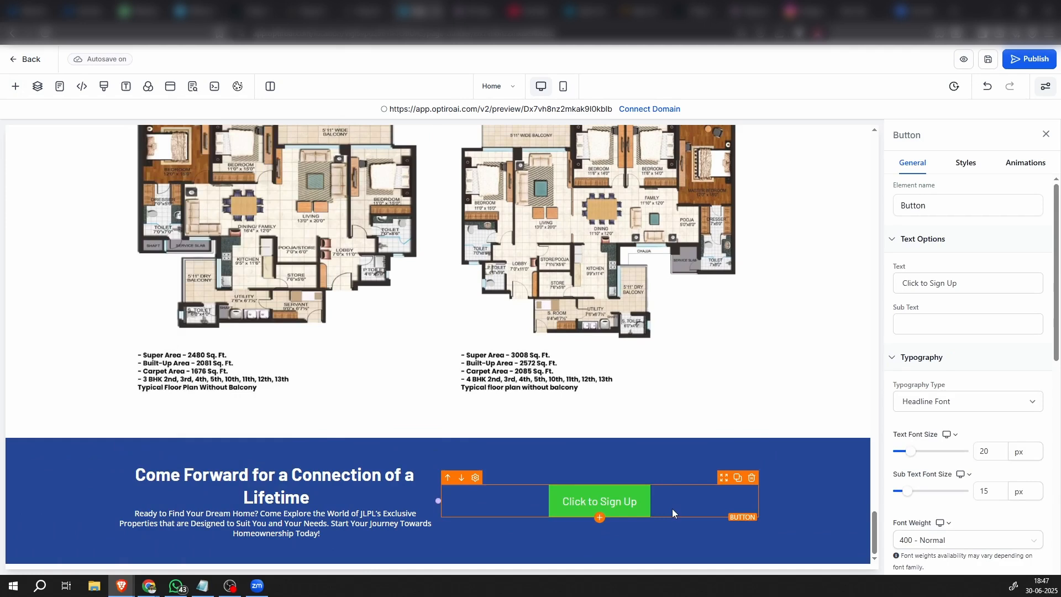
{"action": "left_click", "coordinate": [962, 284]}
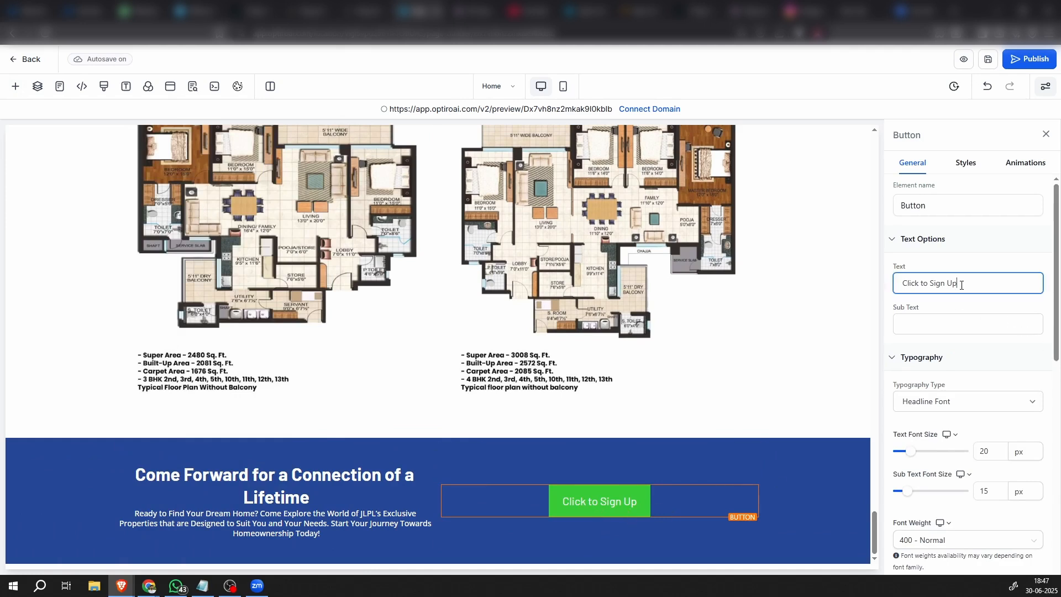
{"action": "left_click_drag", "start_coordinate": [961, 284], "coordinate": [841, 272]}
{"action": "type", "text": "G"}
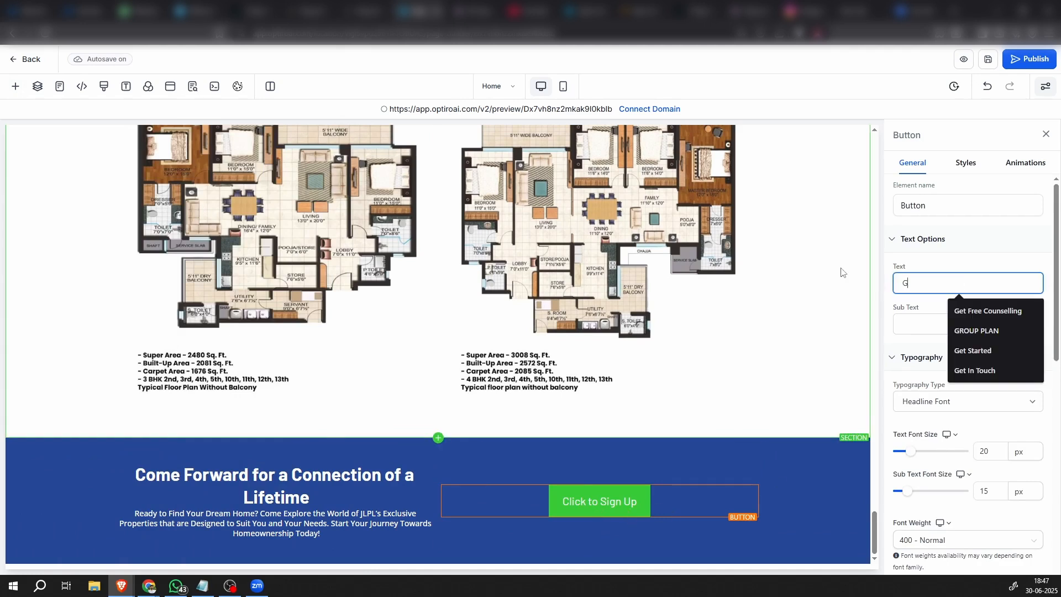
{"action": "type", "text": "et In "}
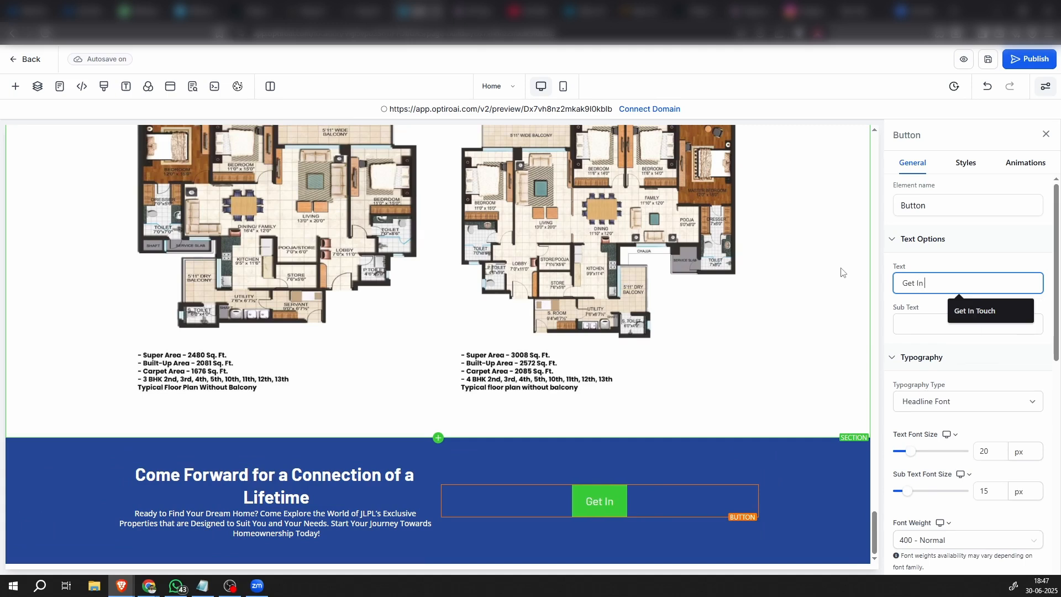
{"action": "type", "text": "Touch"}
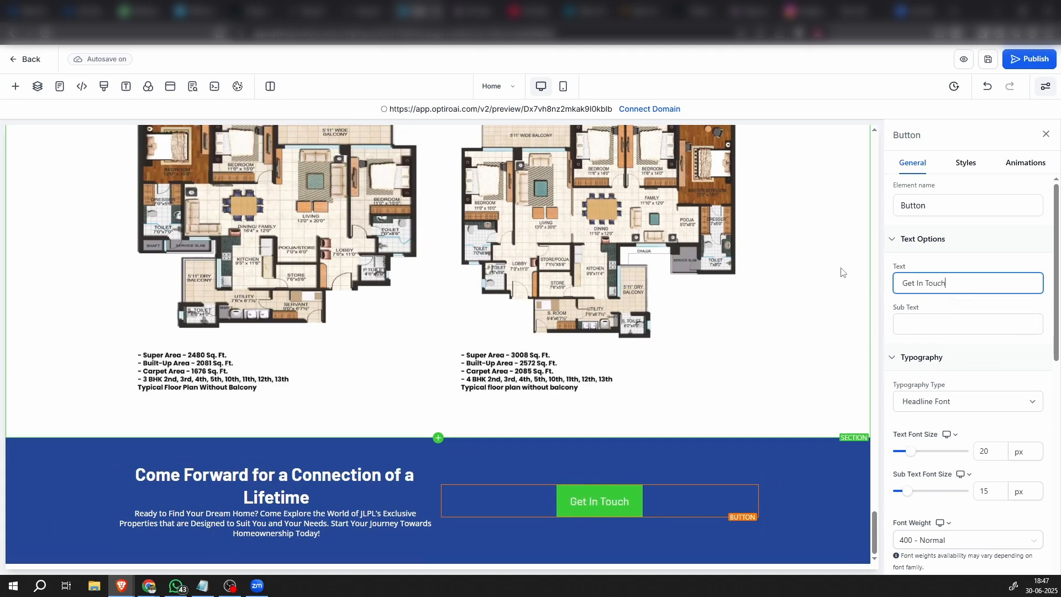
Change the background color of the "Get In Touch" button to dark purple
{"action": "left_click", "coordinate": [630, 501]}
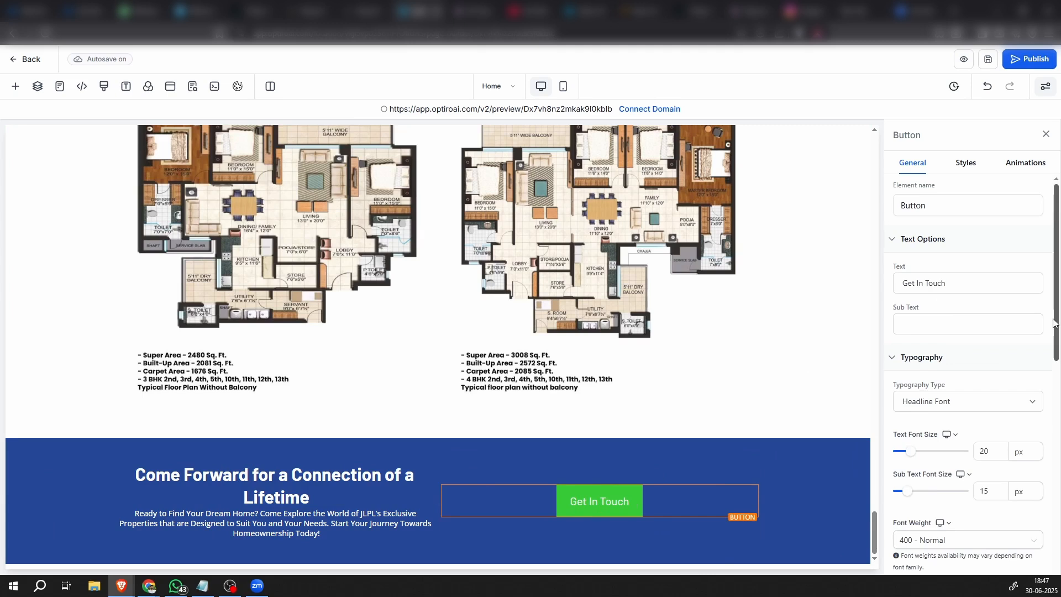
{"action": "scroll", "coordinate": [993, 463], "scroll_direction": "down", "scroll_amount": 5}
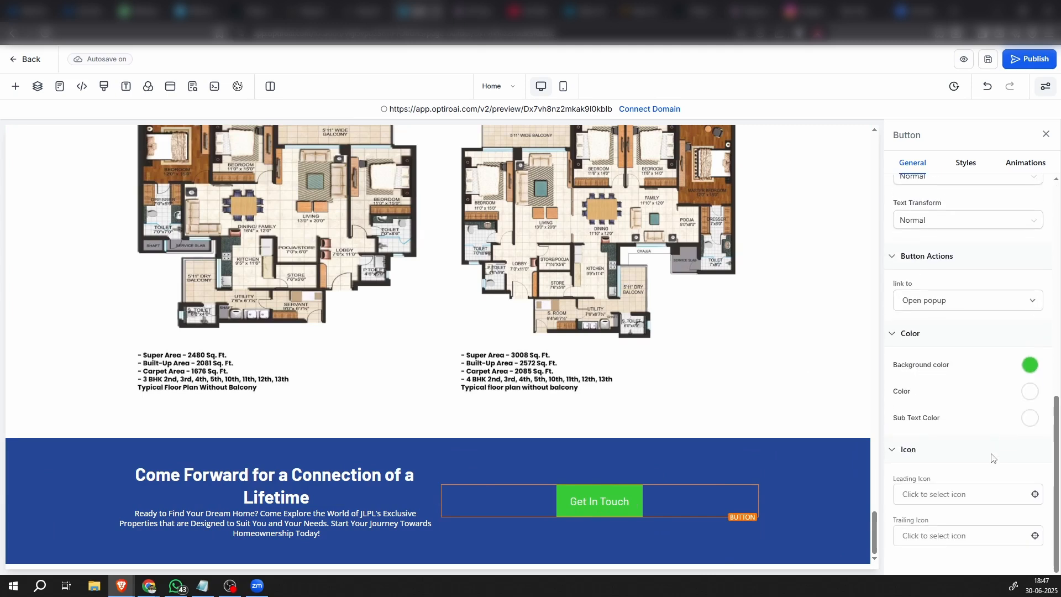
{"action": "left_click", "coordinate": [1030, 365]}
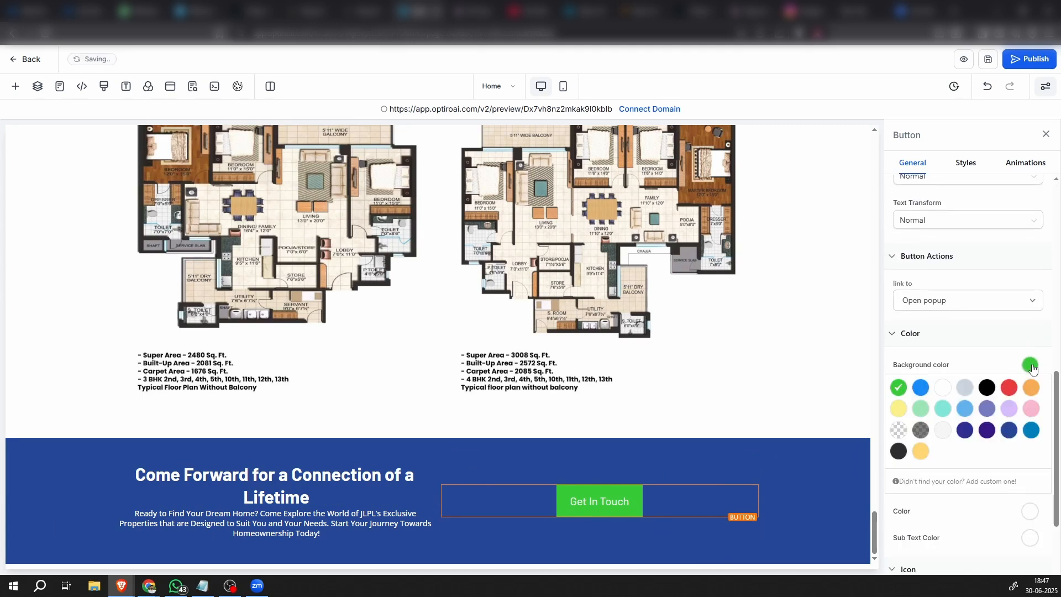
{"action": "left_click", "coordinate": [987, 431]}
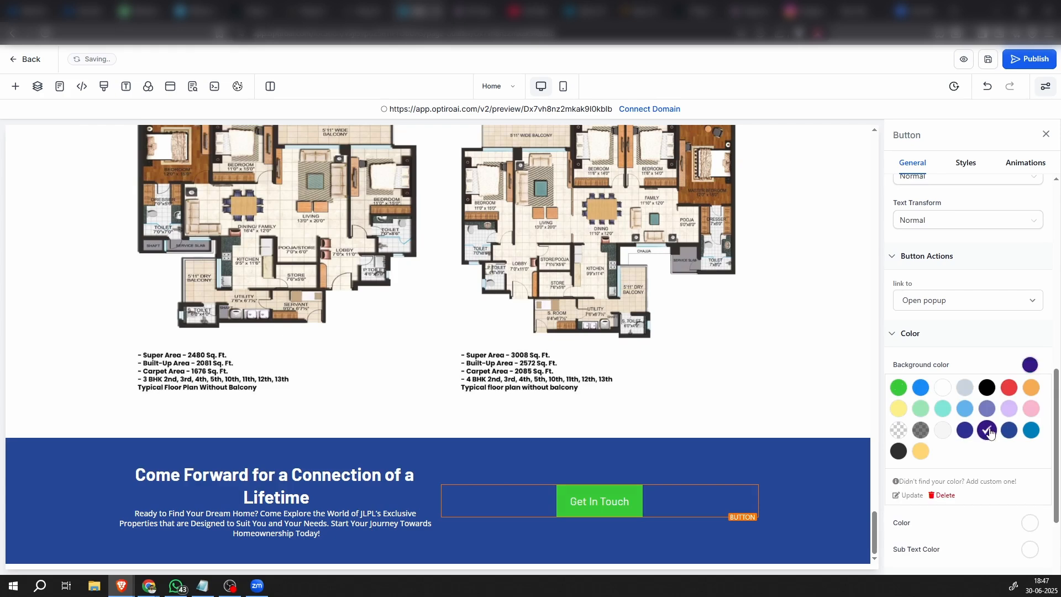
Give the "Get In Touch" button a full border with a 10px border radius
{"action": "left_click", "coordinate": [963, 172]}
{"action": "scroll", "coordinate": [945, 436], "scroll_direction": "down", "scroll_amount": 6}
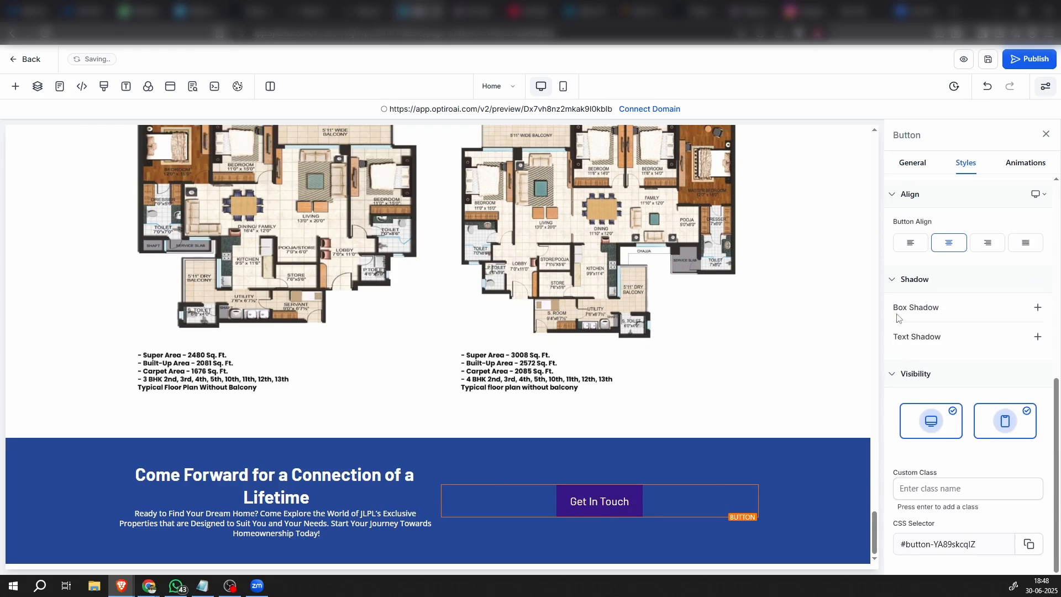
{"action": "scroll", "coordinate": [911, 376], "scroll_direction": "up", "scroll_amount": 3}
{"action": "left_click", "coordinate": [921, 328]}
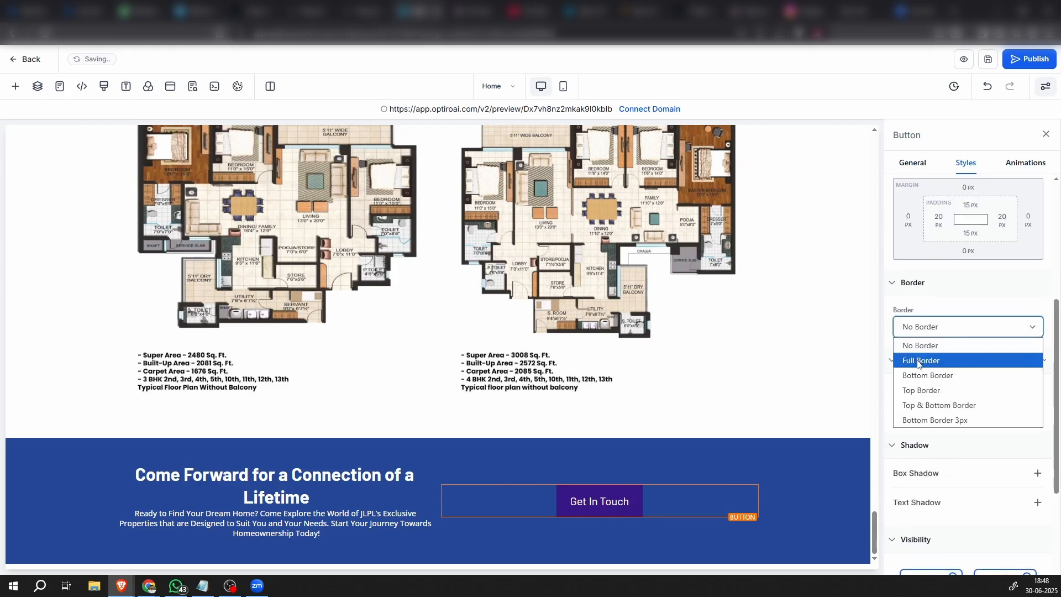
{"action": "left_click", "coordinate": [918, 360]}
{"action": "scroll", "coordinate": [924, 348], "scroll_direction": "down", "scroll_amount": 3}
{"action": "scroll", "coordinate": [948, 305], "scroll_direction": "up", "scroll_amount": 2}
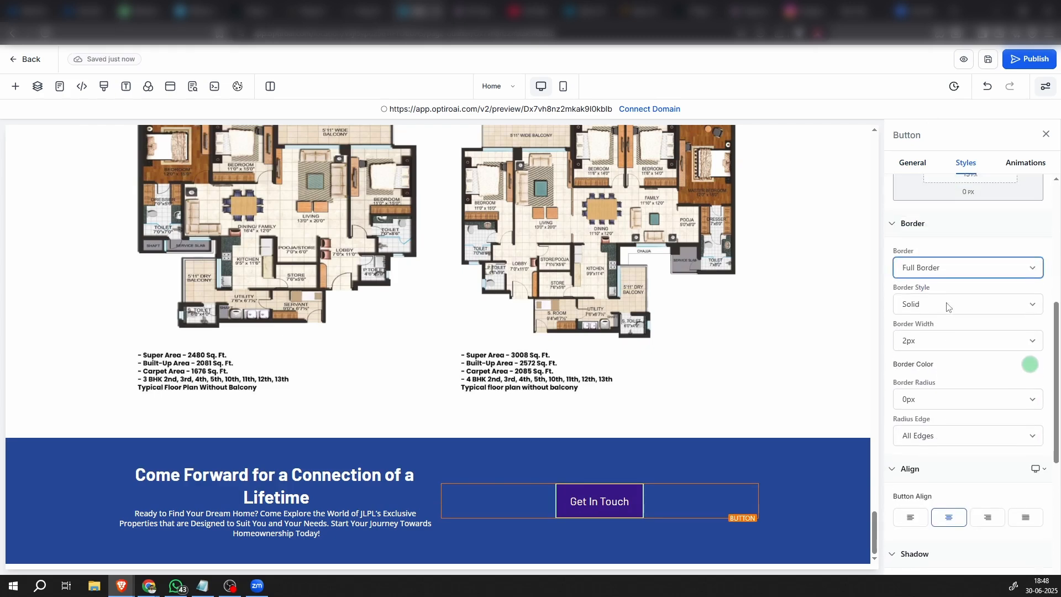
{"action": "left_click", "coordinate": [931, 403]}
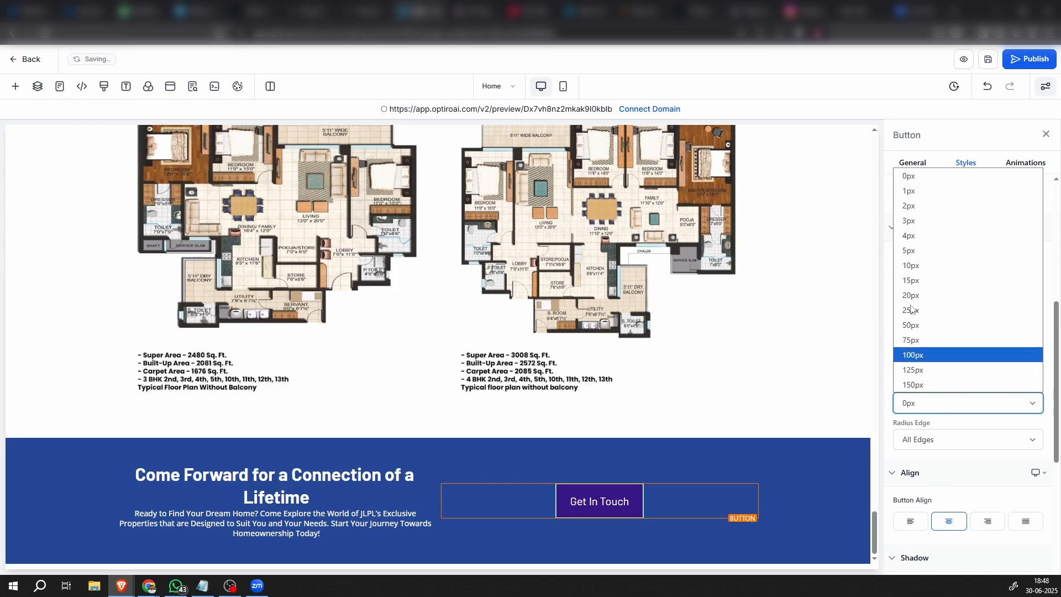
{"action": "left_click", "coordinate": [911, 271]}
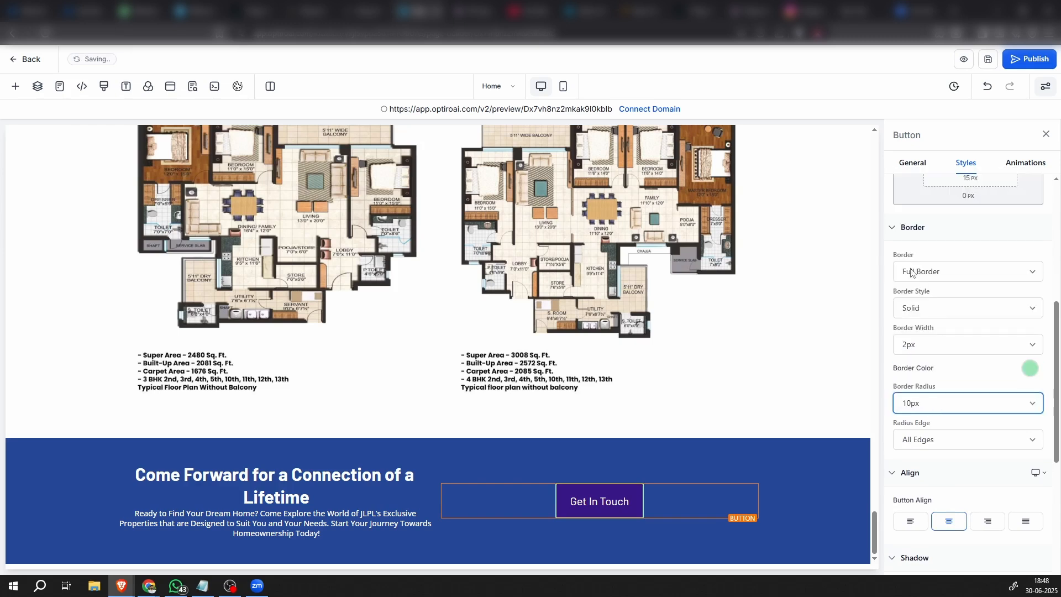
Set the border color of the "Get In Touch" button to transparent
{"action": "left_click", "coordinate": [1029, 369]}
{"action": "left_click", "coordinate": [897, 434]}
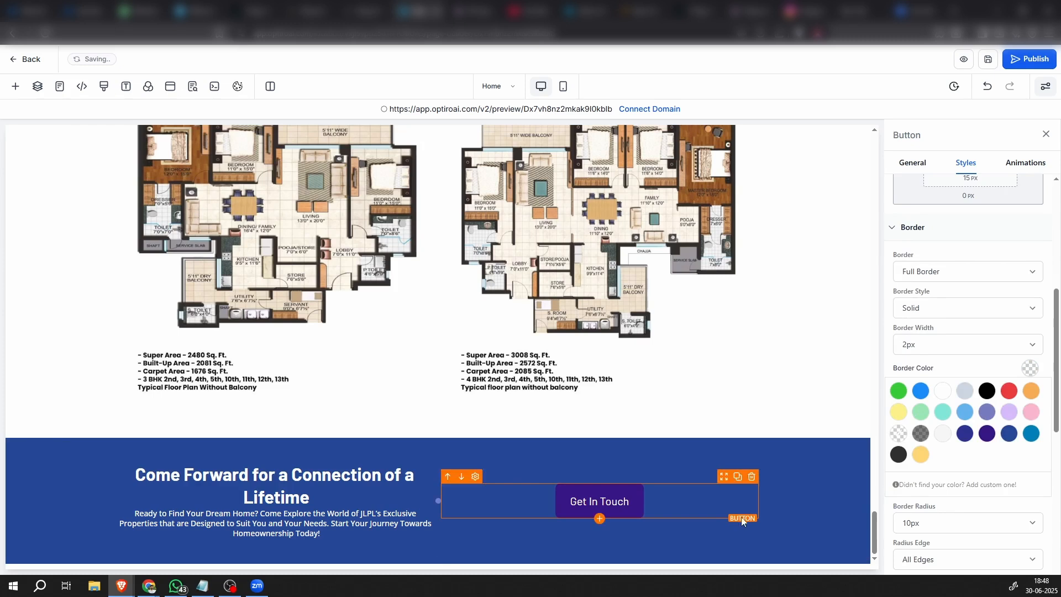
{"action": "left_click", "coordinate": [804, 513]}
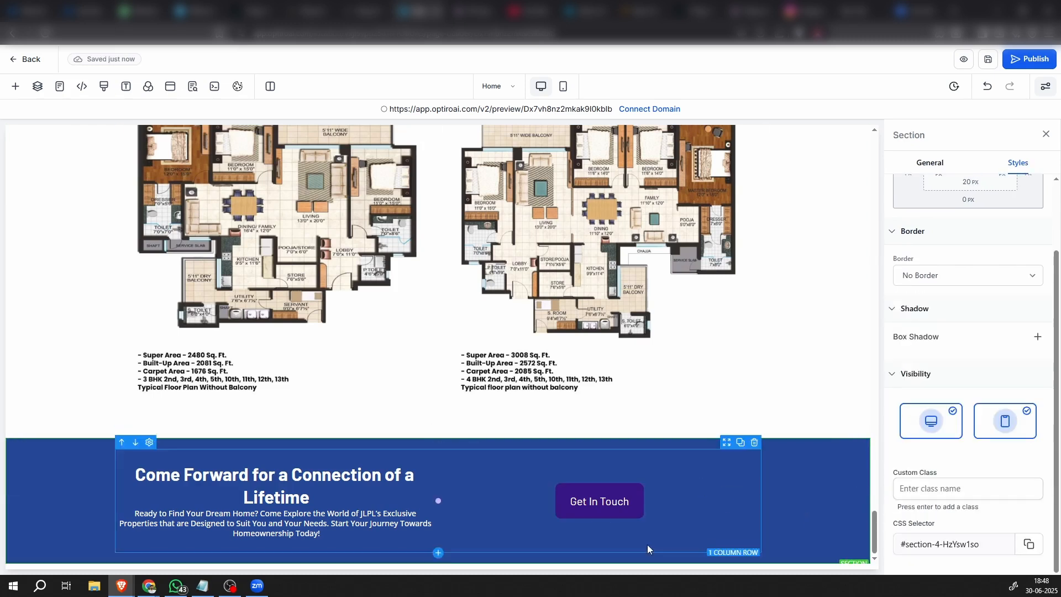
Widen the text column of the blue section so the headline fits on one line beside the button
{"action": "scroll", "coordinate": [646, 542], "scroll_direction": "down", "scroll_amount": 1}
{"action": "left_click_drag", "start_coordinate": [440, 496], "coordinate": [617, 516]}
{"action": "left_click", "coordinate": [585, 515]}
{"action": "left_click", "coordinate": [828, 430]}
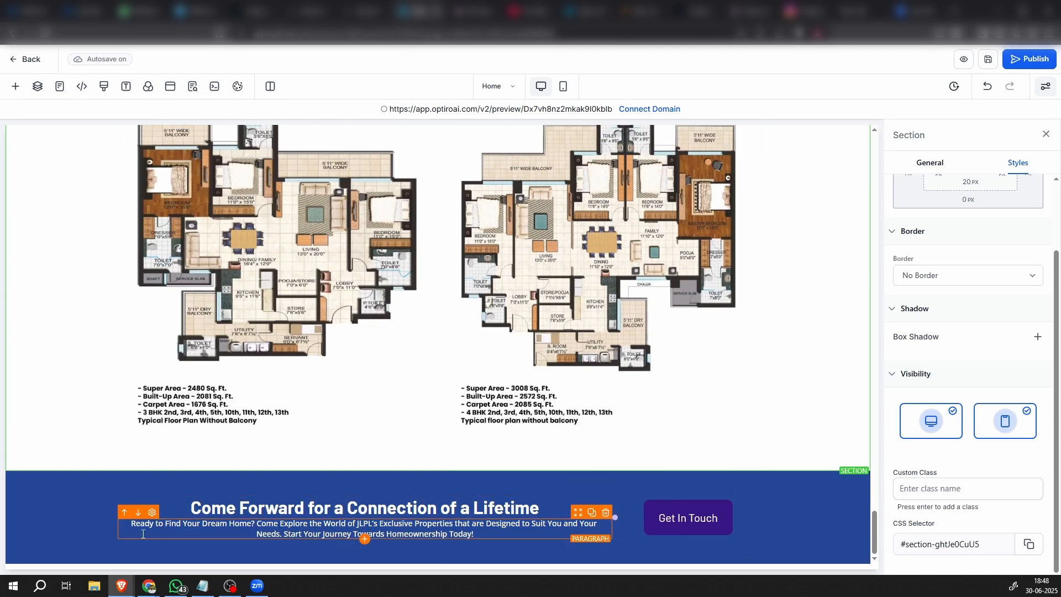
Apply a full border to the blue call-to-action section and make the border color transparent
{"action": "left_click", "coordinate": [74, 494]}
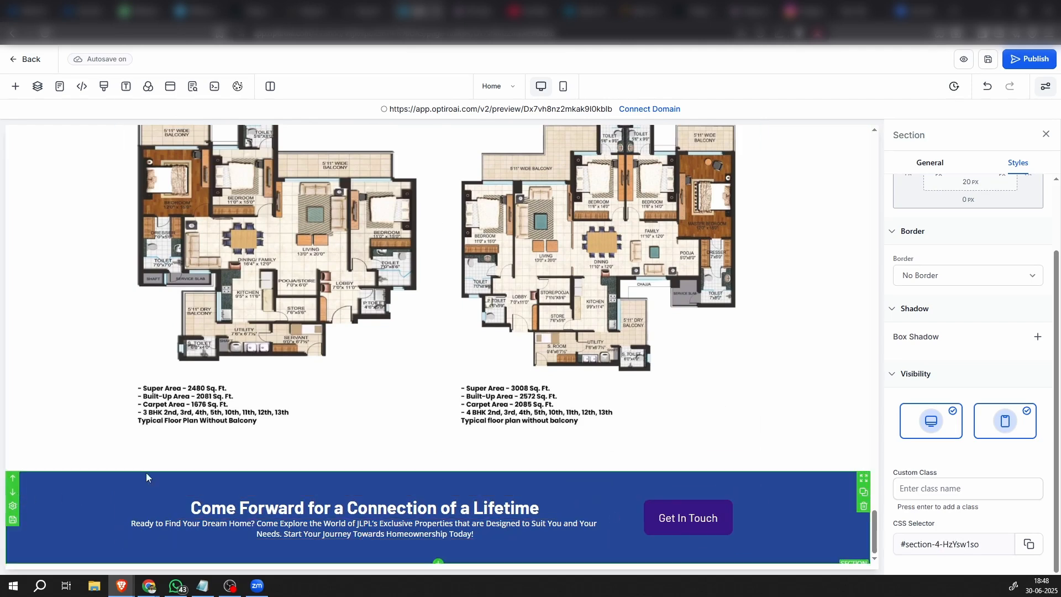
{"action": "scroll", "coordinate": [965, 429], "scroll_direction": "up", "scroll_amount": 2}
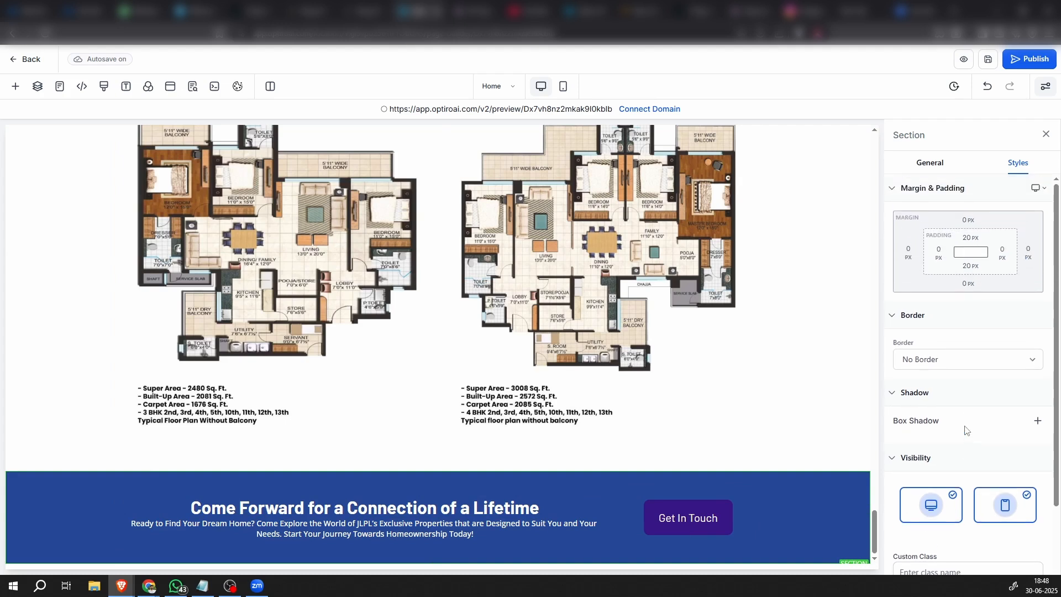
{"action": "mouse_move", "coordinate": [857, 506]}
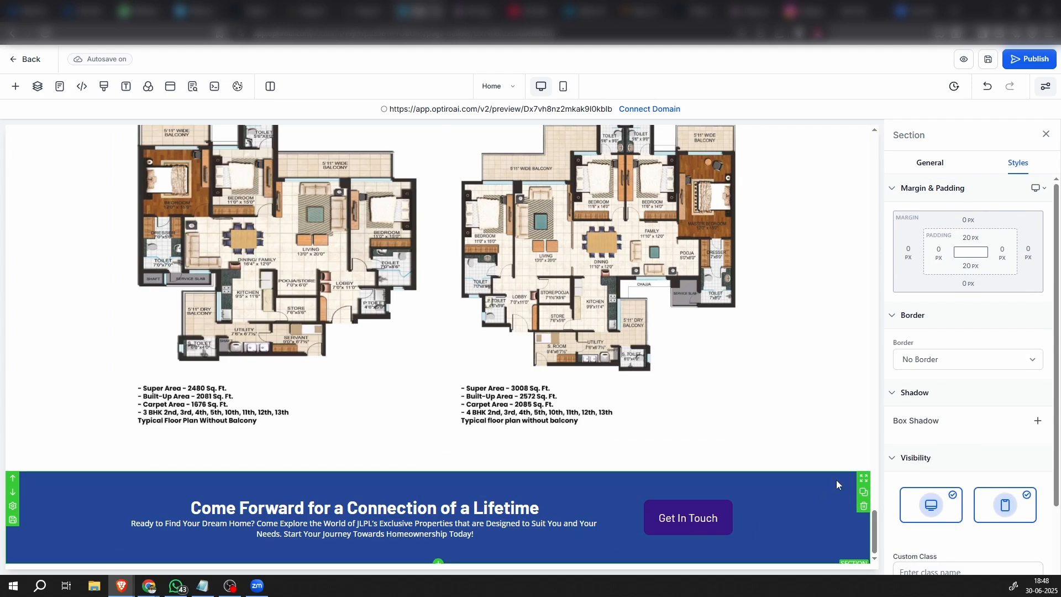
{"action": "left_click", "coordinate": [965, 357]}
{"action": "left_click", "coordinate": [940, 393]}
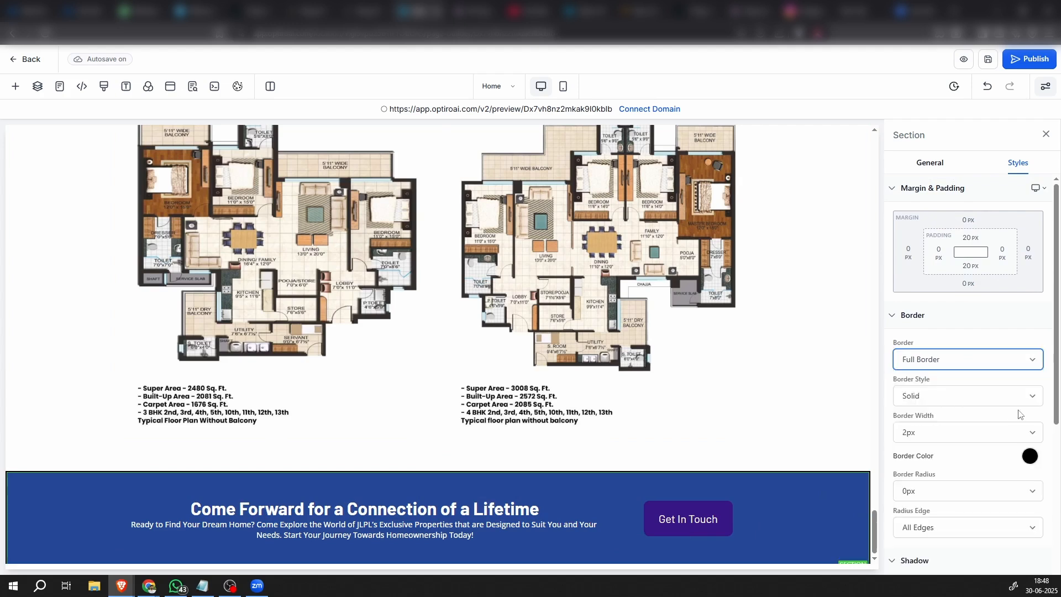
{"action": "scroll", "coordinate": [1022, 415], "scroll_direction": "down", "scroll_amount": 3}
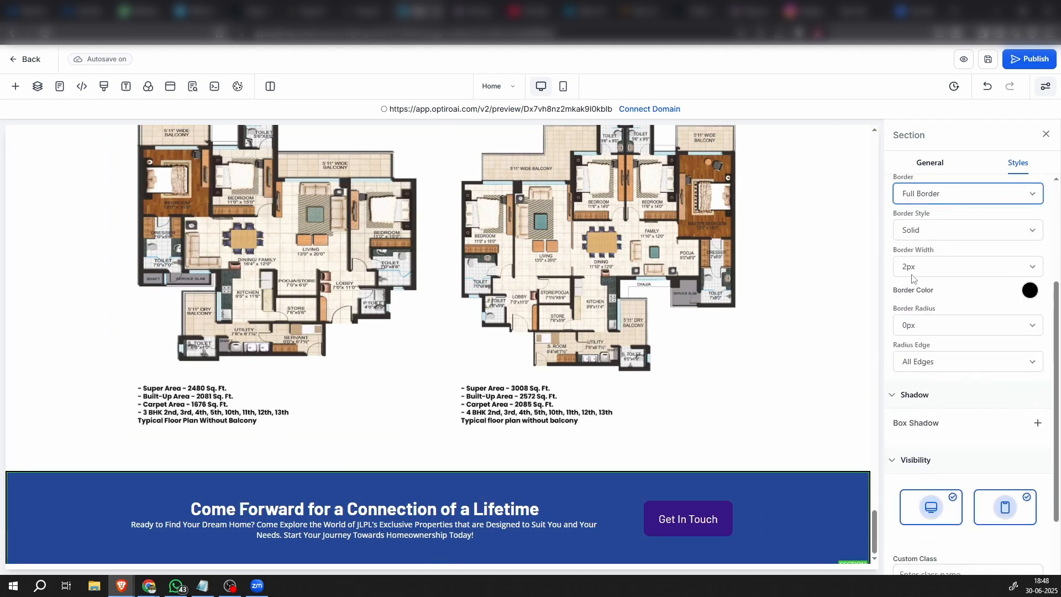
{"action": "left_click", "coordinate": [1030, 290]}
{"action": "left_click", "coordinate": [897, 358]}
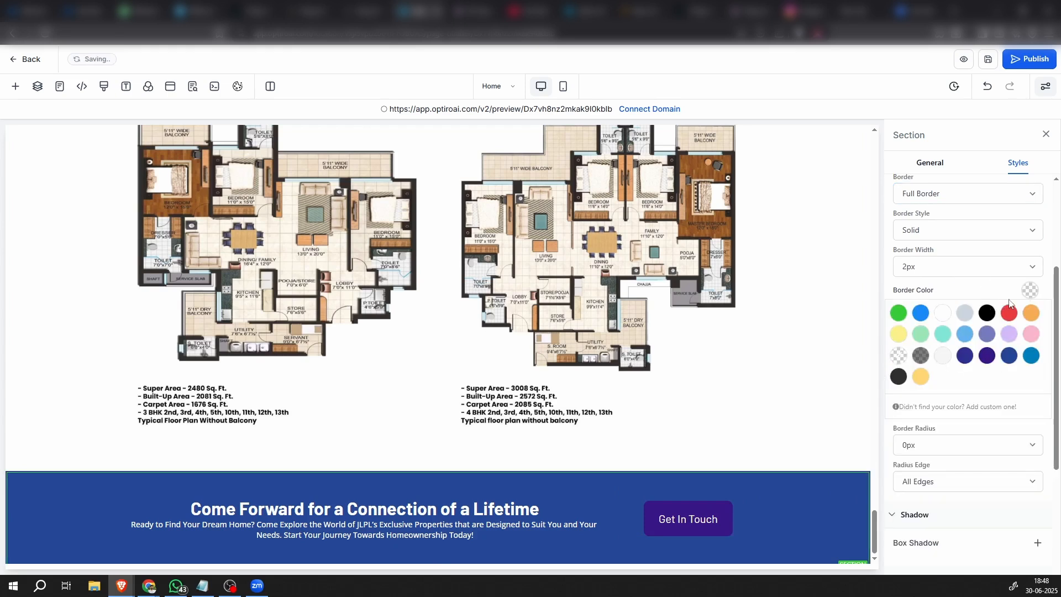
{"action": "left_click", "coordinate": [1030, 290]}
Try a 50px border radius on the blue section and settle on 100px
{"action": "left_click", "coordinate": [938, 327]}
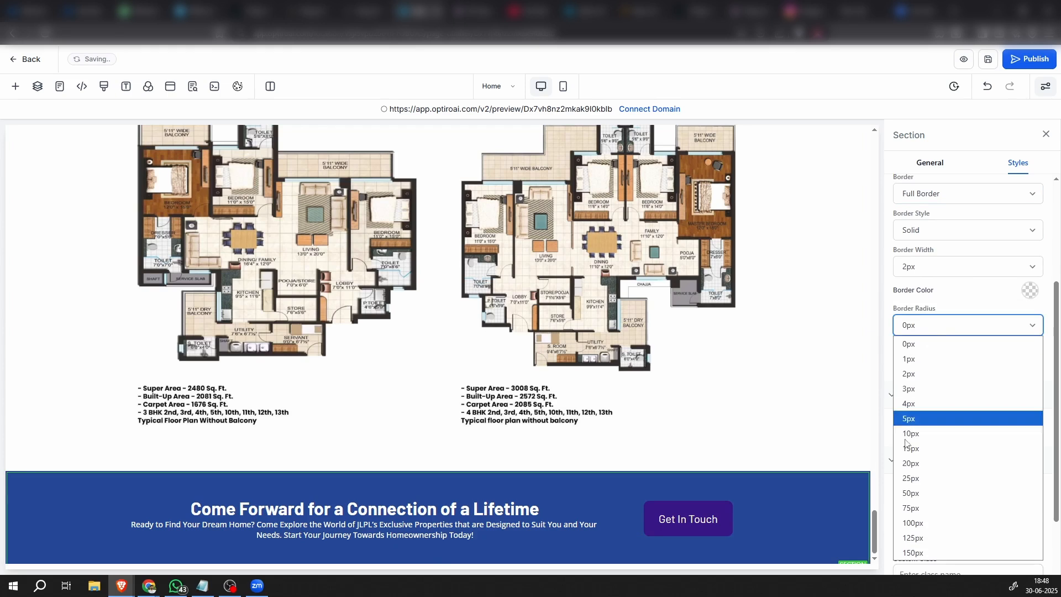
{"action": "left_click", "coordinate": [929, 490]}
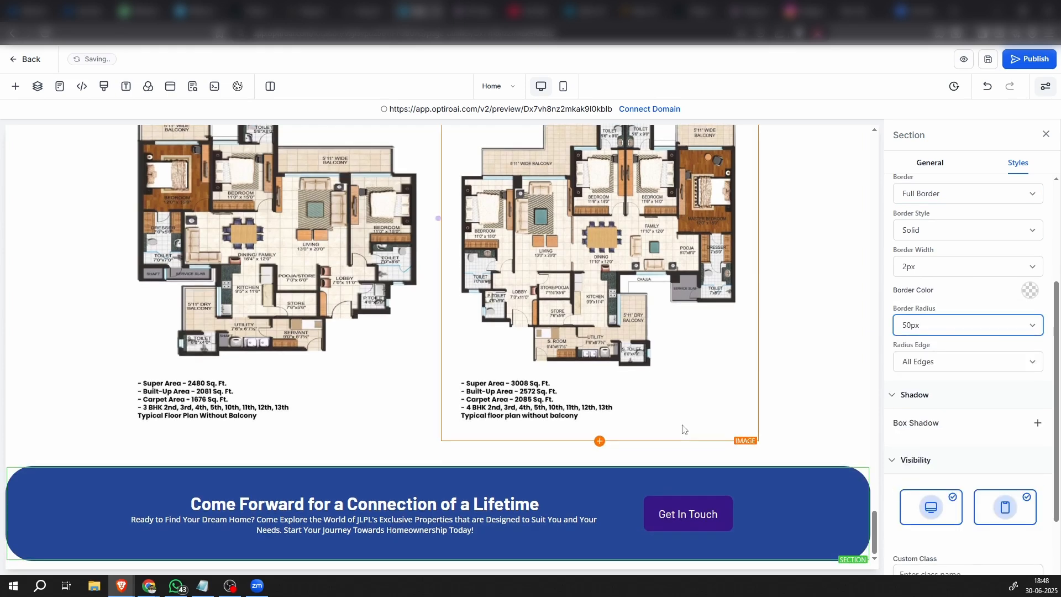
{"action": "left_click", "coordinate": [986, 337]}
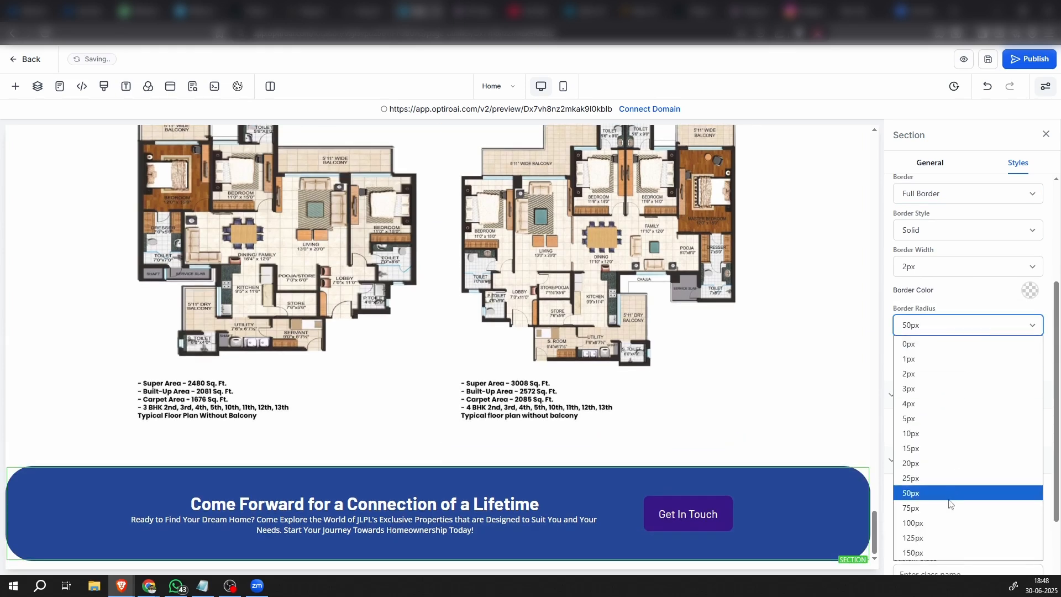
{"action": "left_click", "coordinate": [938, 524]}
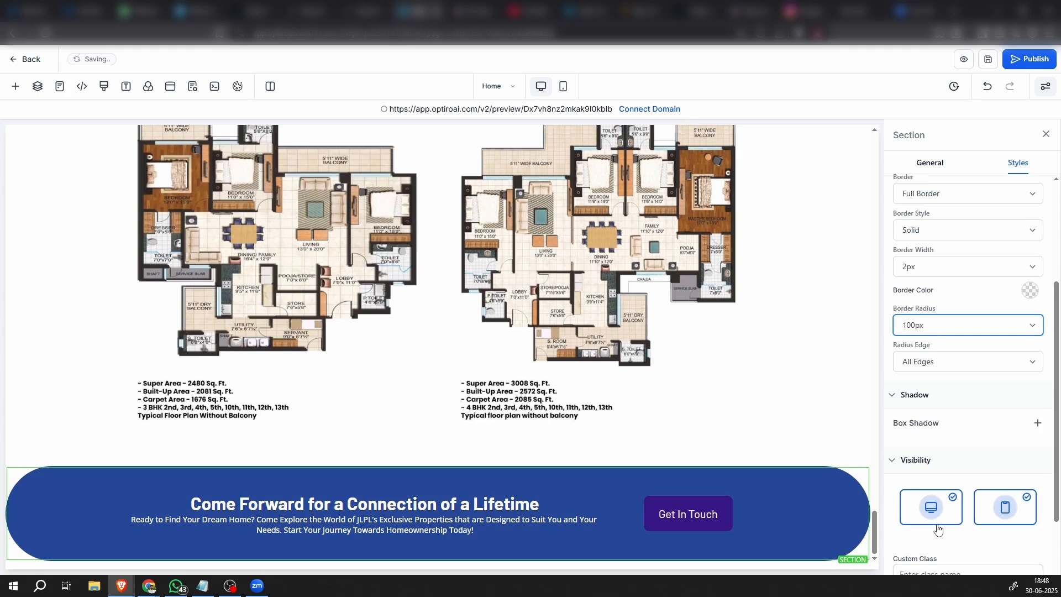
{"action": "left_click", "coordinate": [814, 421]}
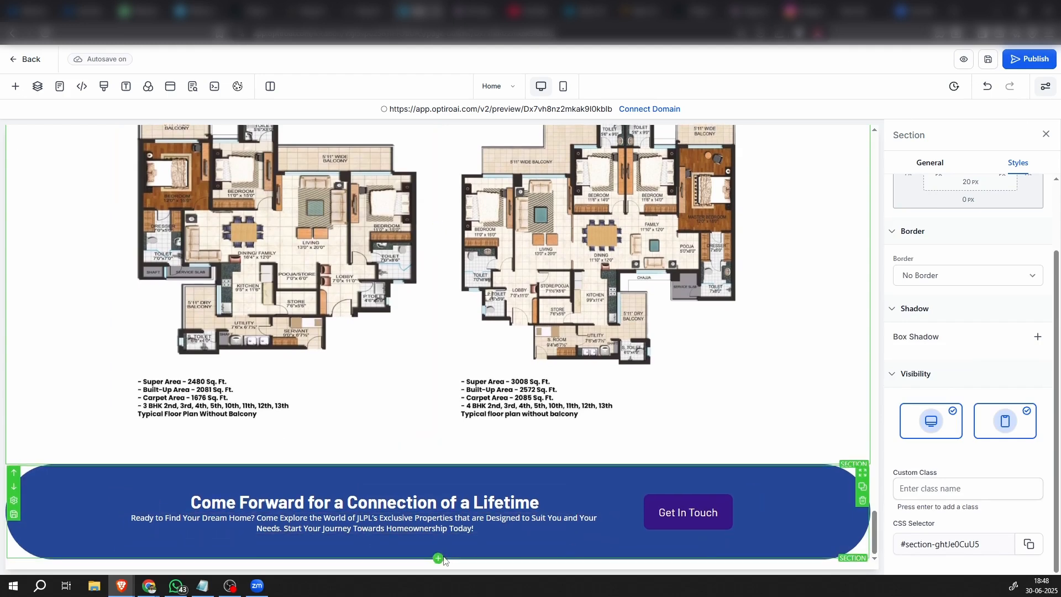
Add a full-width section below the blue section and insert a one-column row in it
{"action": "left_click", "coordinate": [439, 558]}
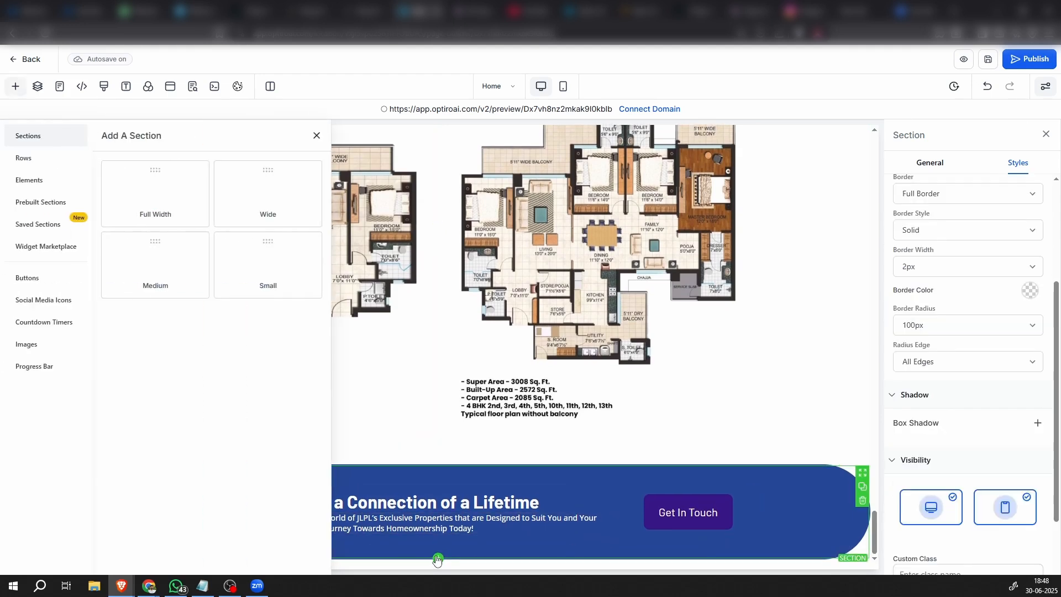
{"action": "left_click", "coordinate": [116, 176]}
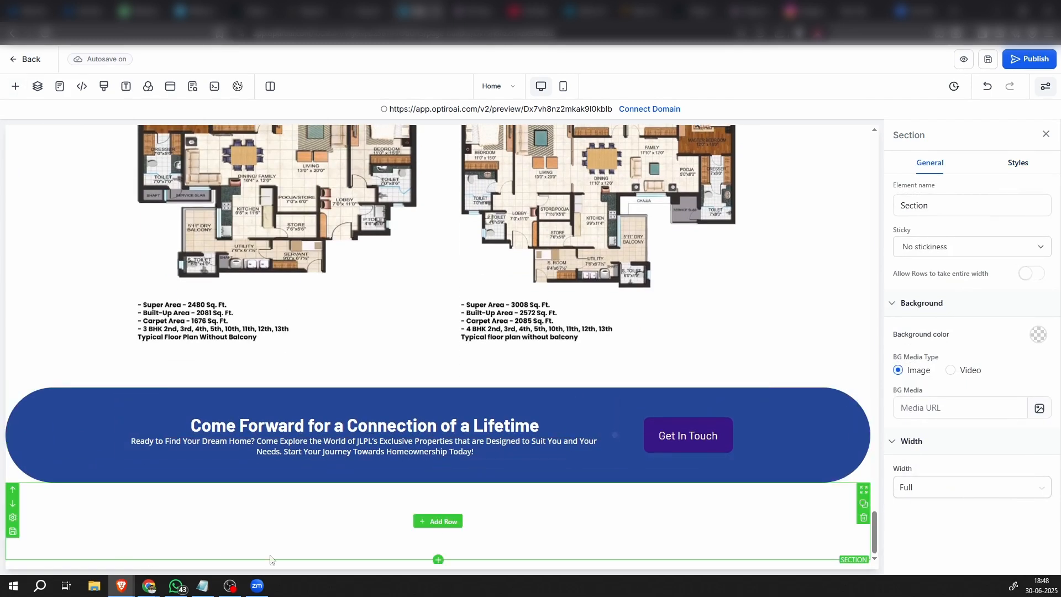
{"action": "left_click", "coordinate": [449, 521]}
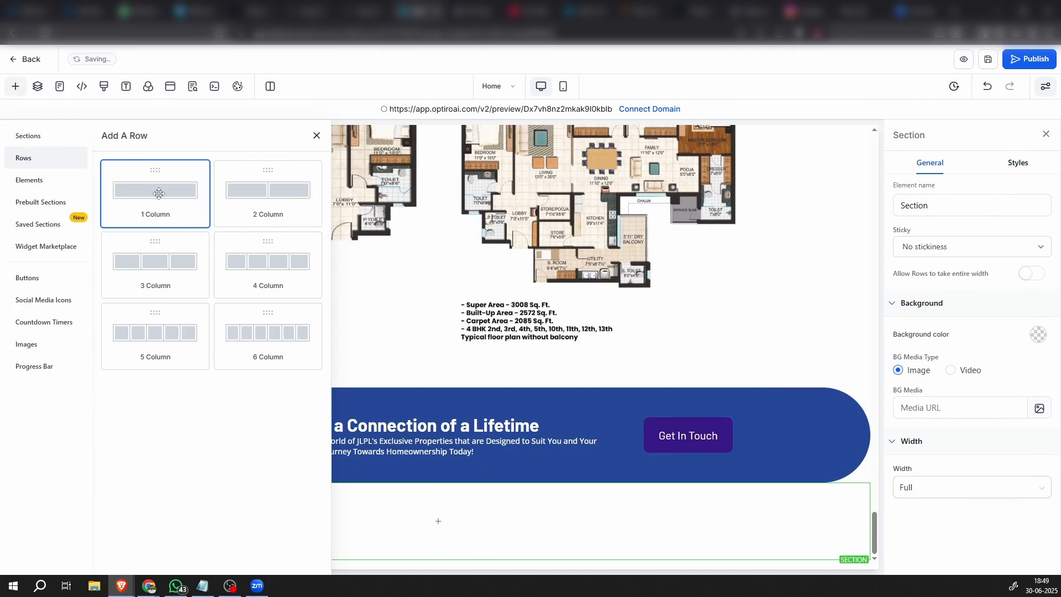
{"action": "left_click", "coordinate": [156, 192]}
Add a sub-headline to the new row and replace its placeholder text with the copied website disclaimer
{"action": "left_click", "coordinate": [459, 541]}
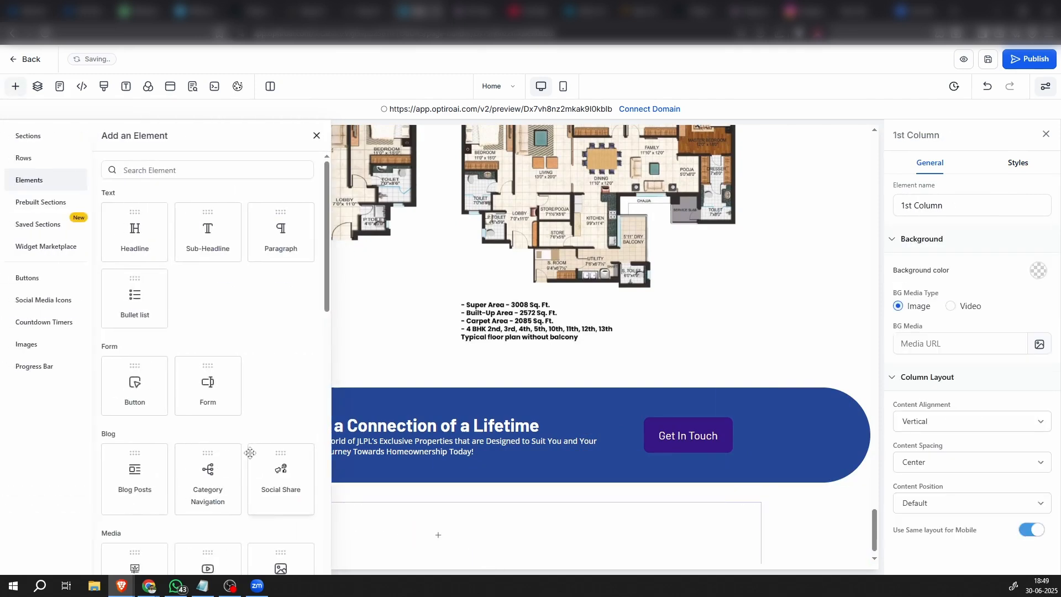
{"action": "left_click", "coordinate": [233, 239]}
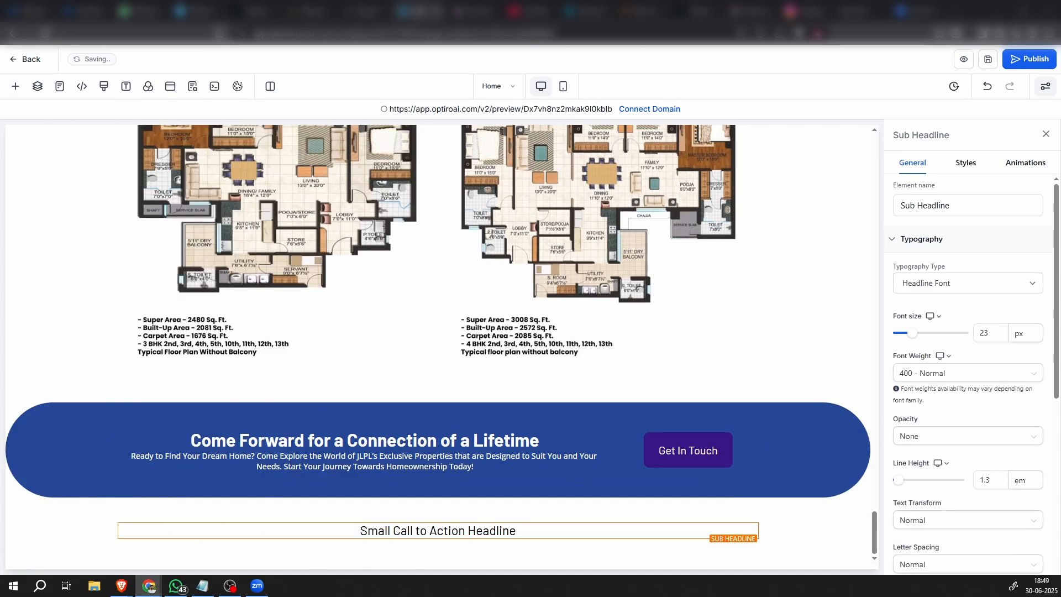
{"action": "left_click", "coordinate": [414, 530]}
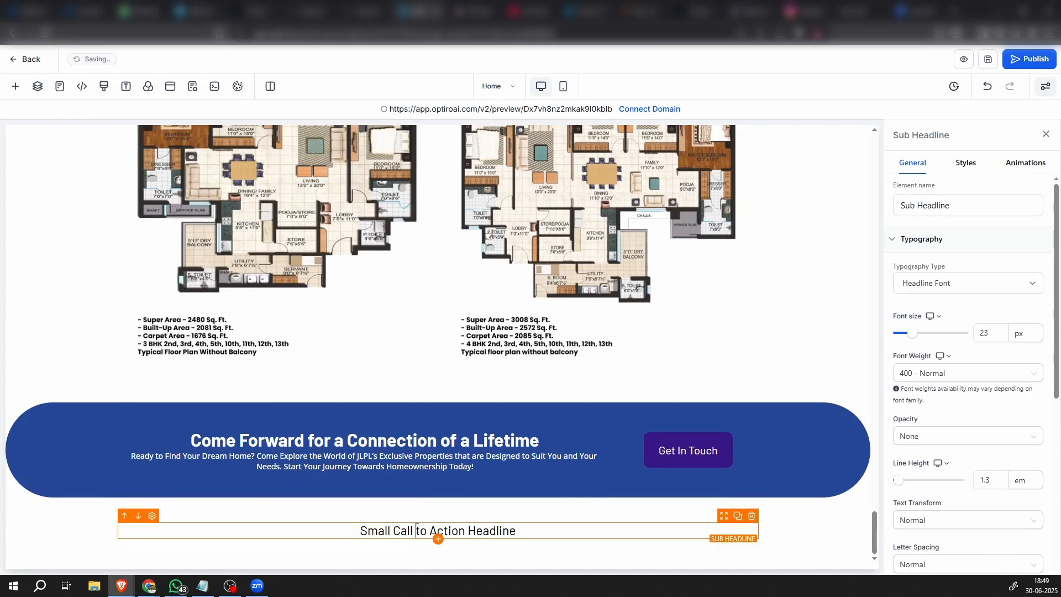
{"action": "triple_click", "coordinate": [414, 530]}
{"action": "type", "text": "Disclaimer: This is not the official website of developer & property, it belongs to authorised channel partner (with RERA NO. PBRERA-SAS81-REA2433) for information purpose only. All rights for logo & images are reserved to developer. Thank you for visiting our website."}
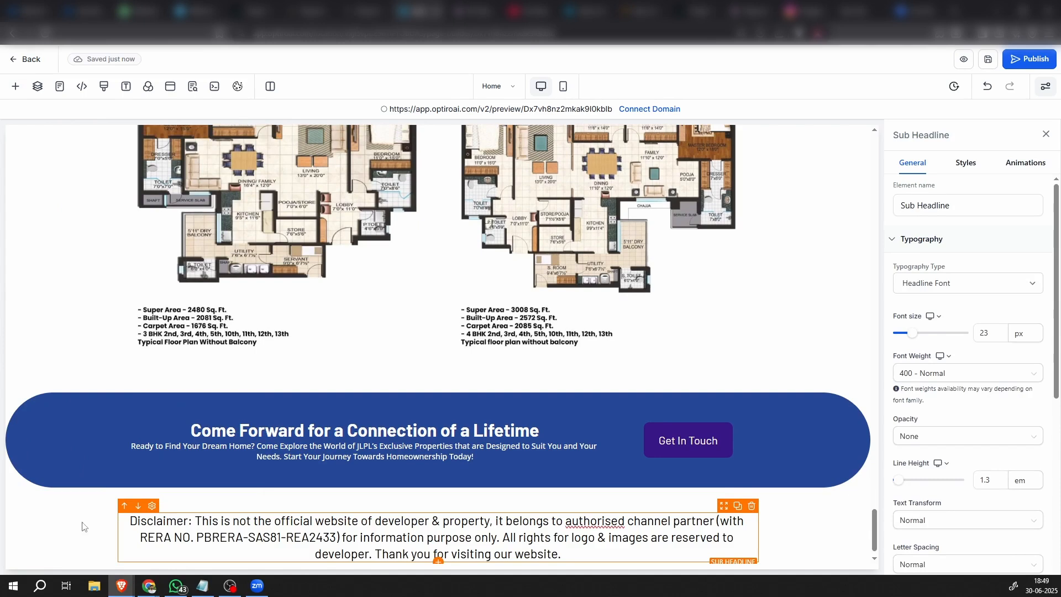
{"action": "left_click", "coordinate": [82, 526]}
Set the font size of the disclaimer sub-headline to 18 px
{"action": "left_click", "coordinate": [507, 536]}
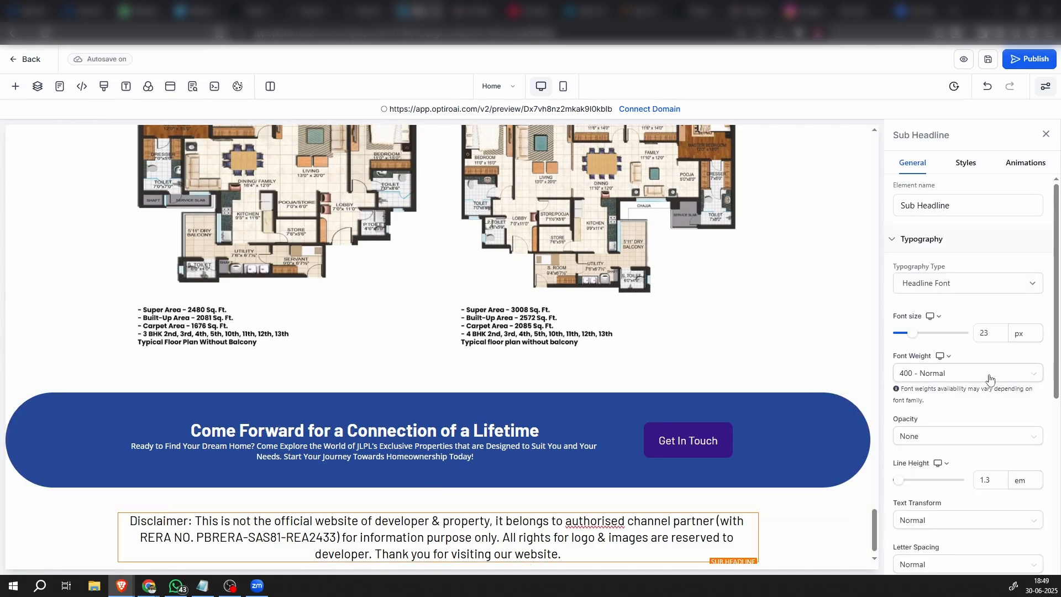
{"action": "left_click", "coordinate": [986, 332]}
{"action": "left_click_drag", "start_coordinate": [987, 332], "coordinate": [952, 337]}
{"action": "type", "text": "18"}
{"action": "left_click", "coordinate": [842, 540]}
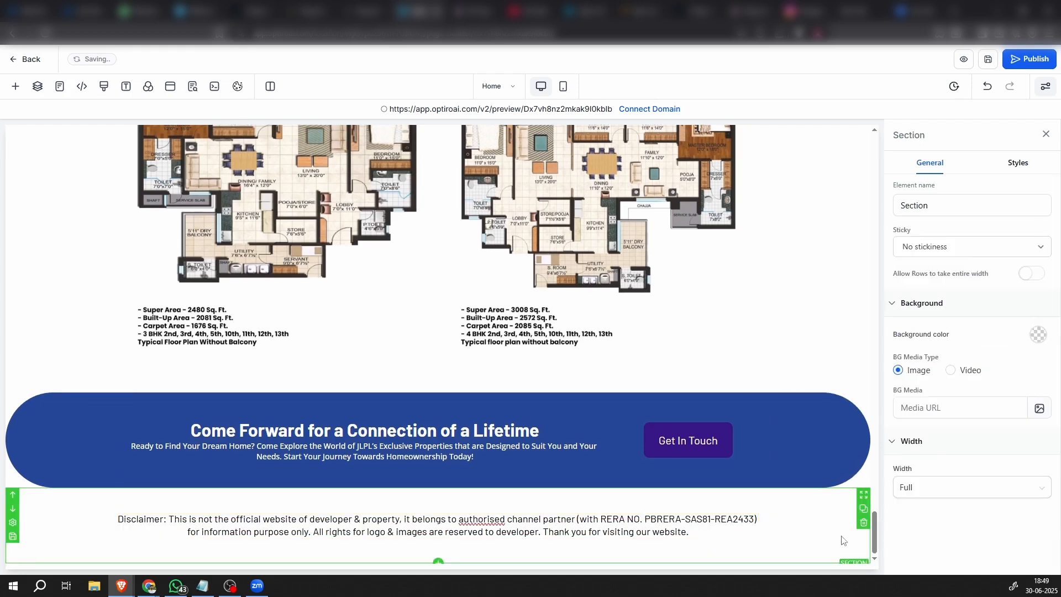
{"action": "left_click", "coordinate": [767, 524]}
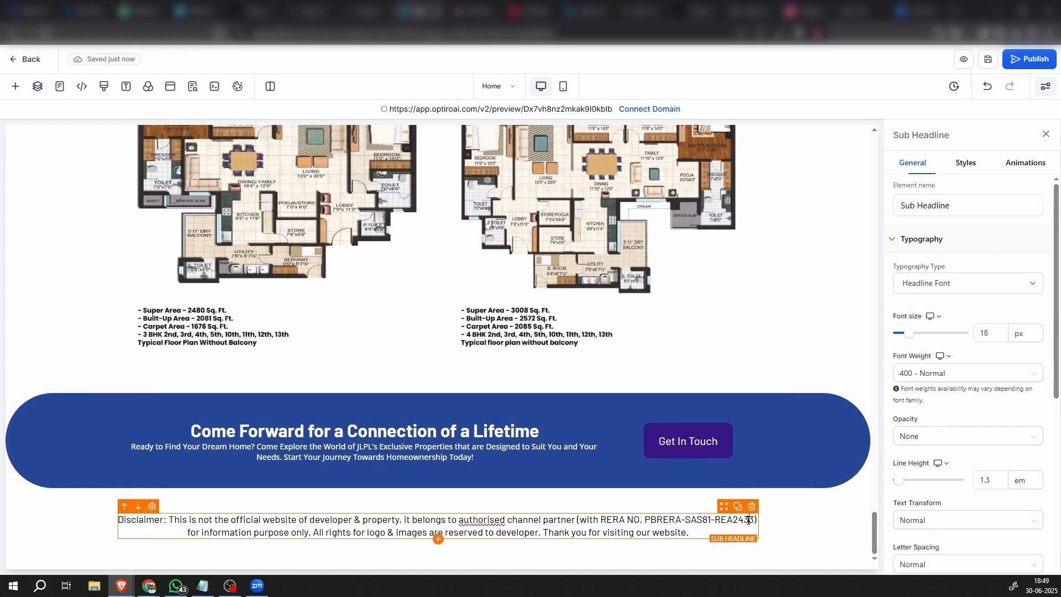
{"action": "left_click", "coordinate": [794, 525]}
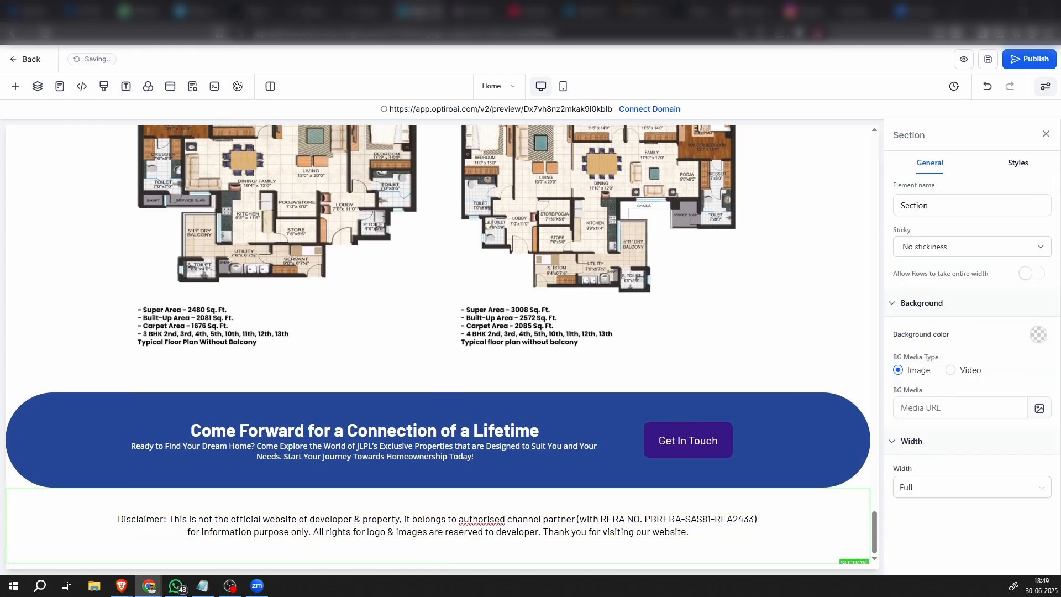
Change the text color of the disclaimer sub-headline to teal blue
{"action": "left_click", "coordinate": [652, 524]}
{"action": "scroll", "coordinate": [1012, 494], "scroll_direction": "down", "scroll_amount": 5}
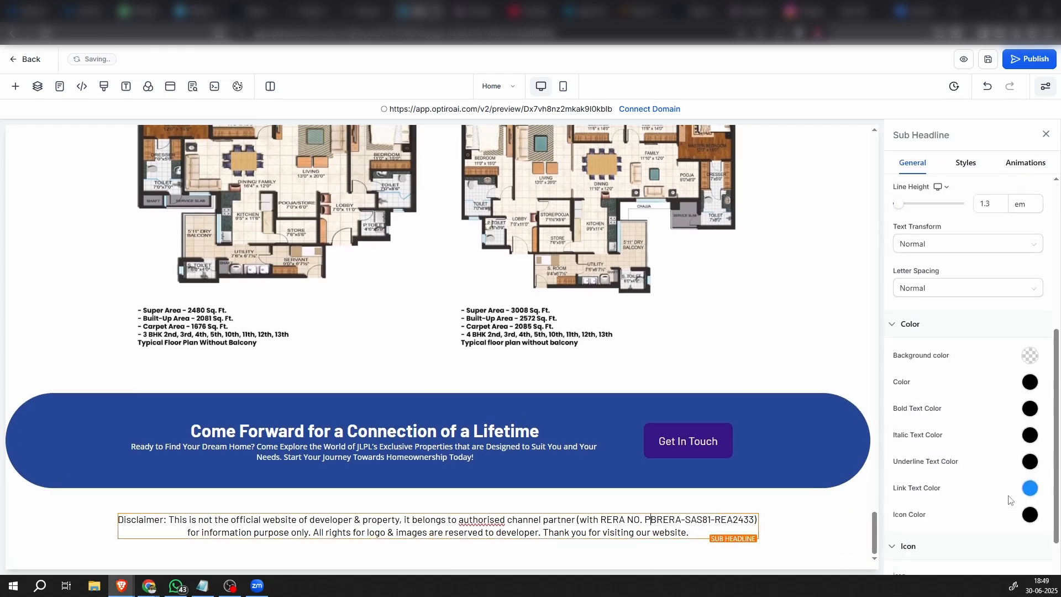
{"action": "left_click", "coordinate": [1031, 384]}
{"action": "left_click", "coordinate": [1031, 447]}
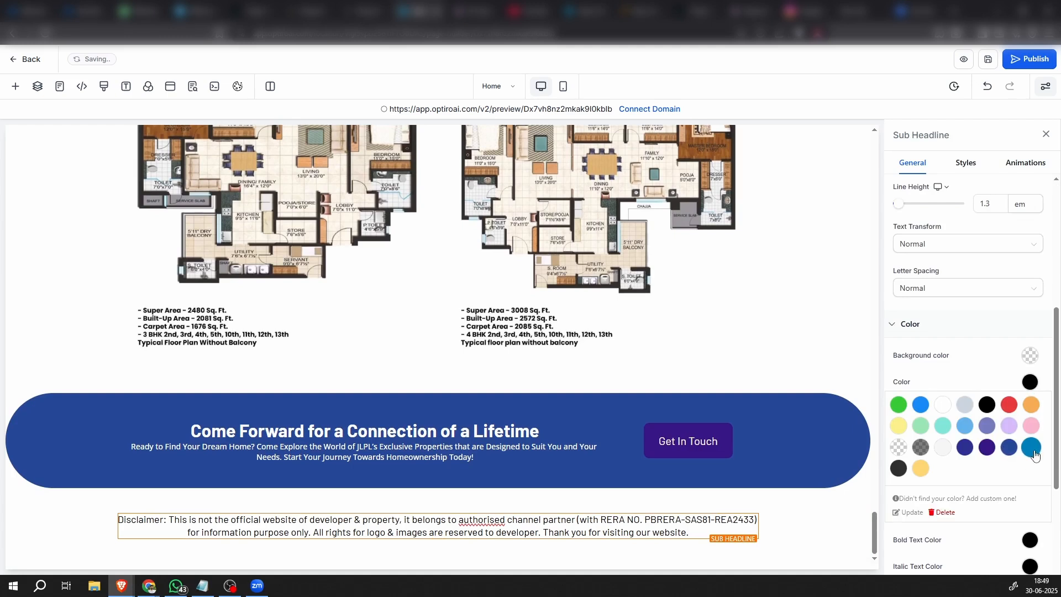
{"action": "left_click", "coordinate": [812, 526]}
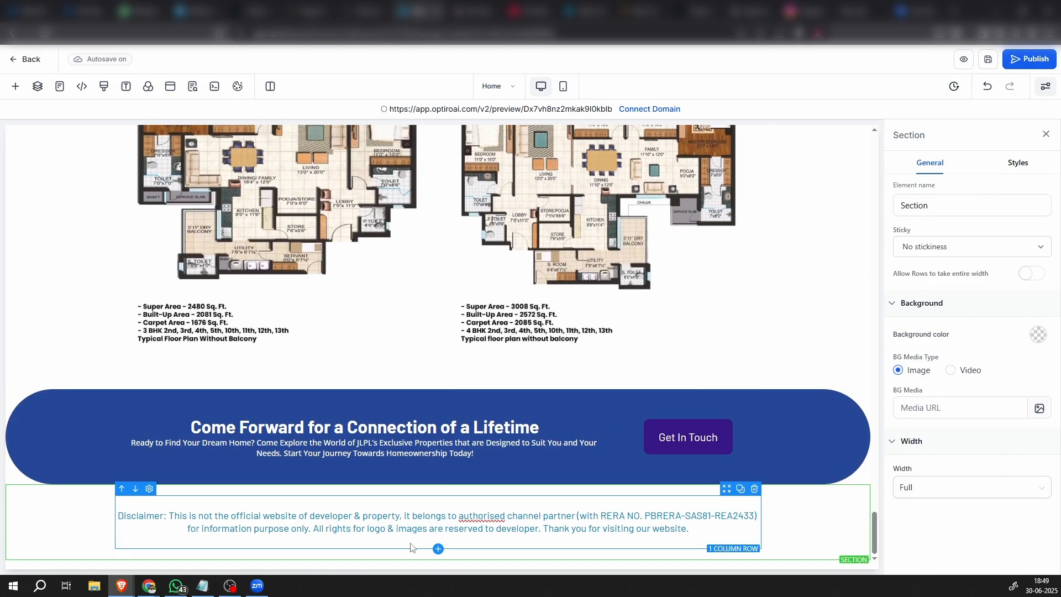
Add a one-column row below the disclaimer and place a form element in it using "Marketing Form - Claim Offer"
{"action": "left_click", "coordinate": [439, 549]}
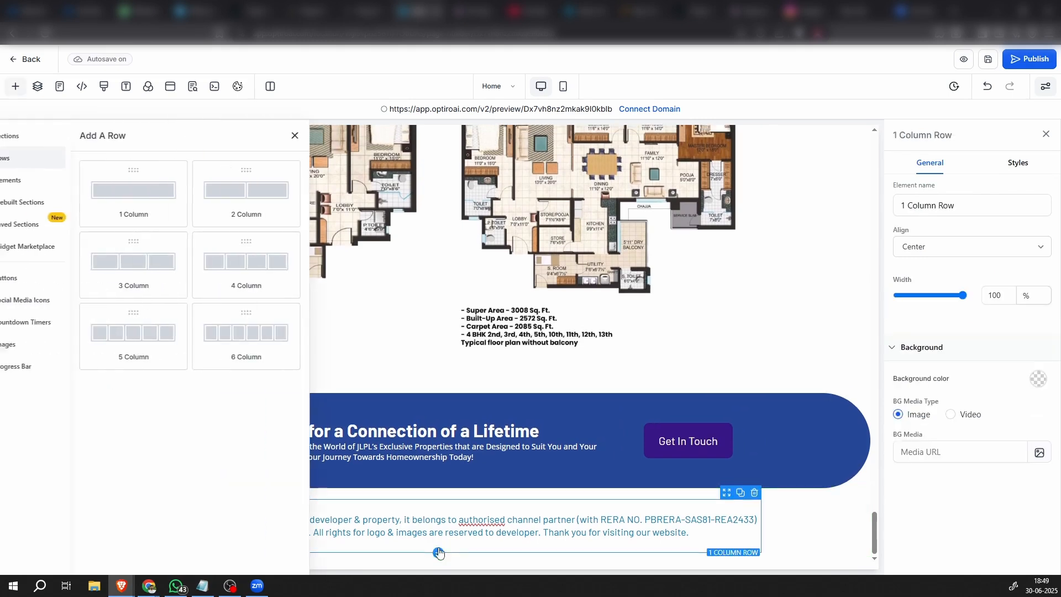
{"action": "left_click", "coordinate": [169, 206]}
{"action": "left_click", "coordinate": [453, 512]}
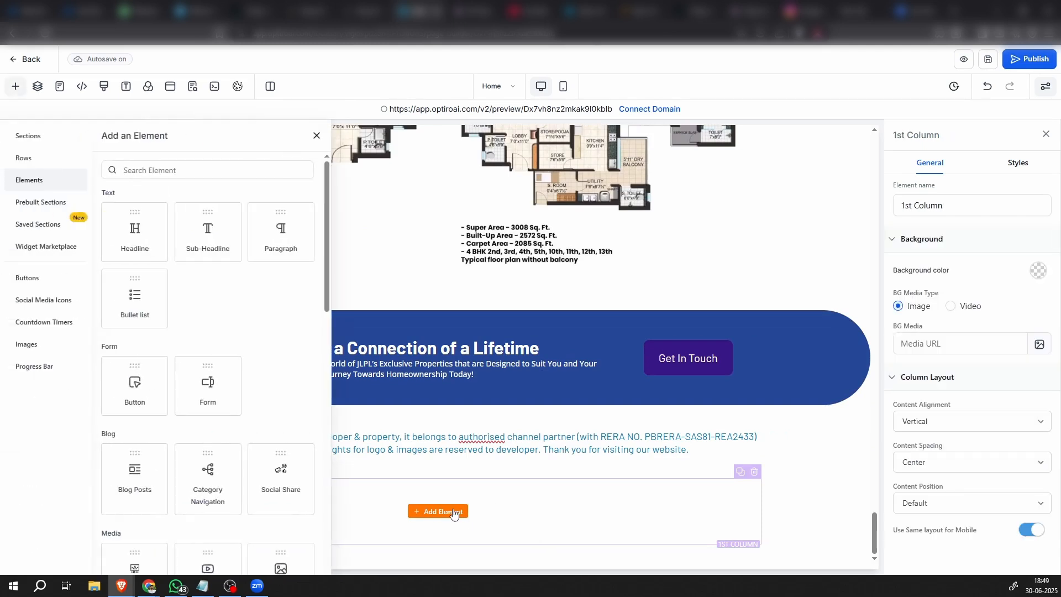
{"action": "left_click", "coordinate": [213, 385]}
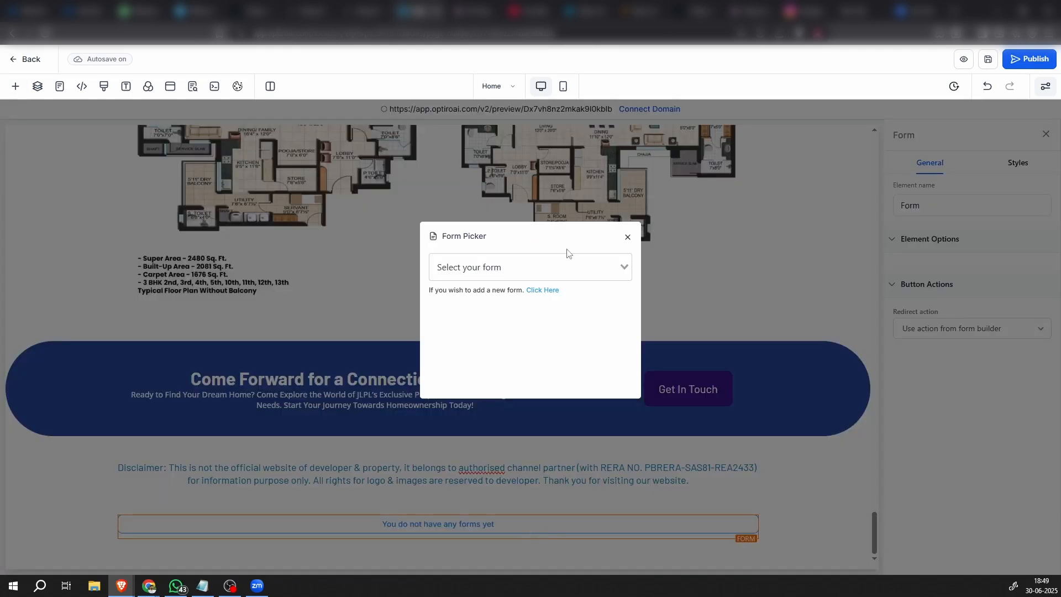
{"action": "left_click", "coordinate": [564, 266]}
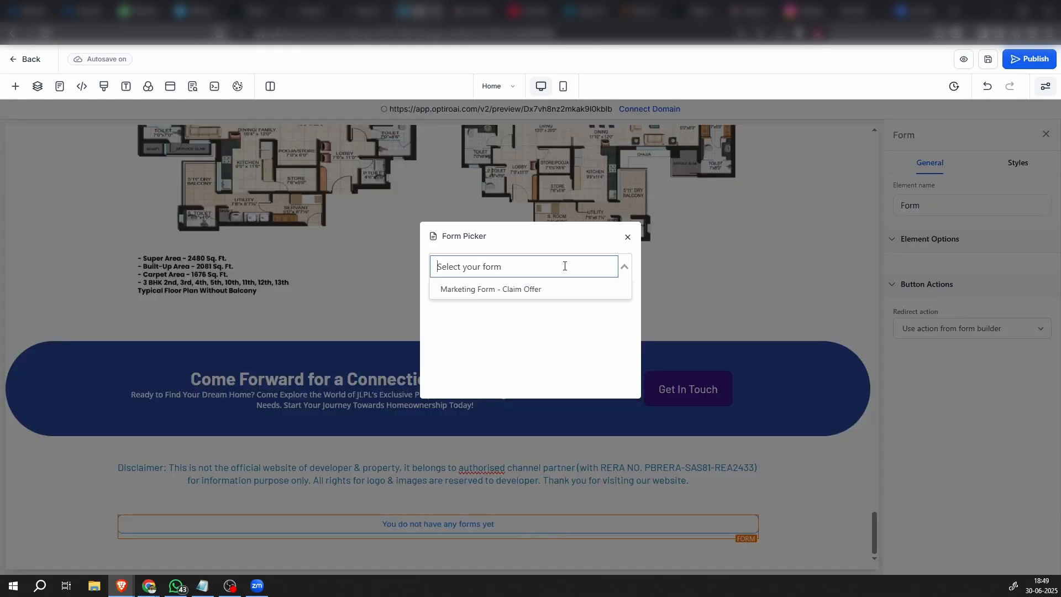
{"action": "left_click", "coordinate": [544, 289]}
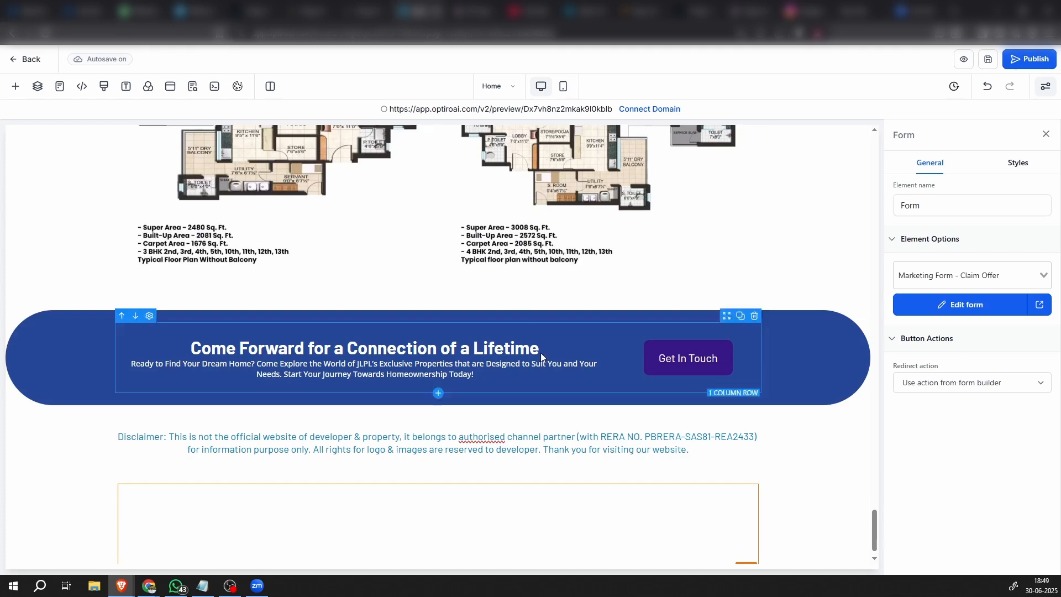
Edit the embedded form and change the text of its "Claim Offer!" button to "Submit"
{"action": "scroll", "coordinate": [623, 468], "scroll_direction": "down", "scroll_amount": 5}
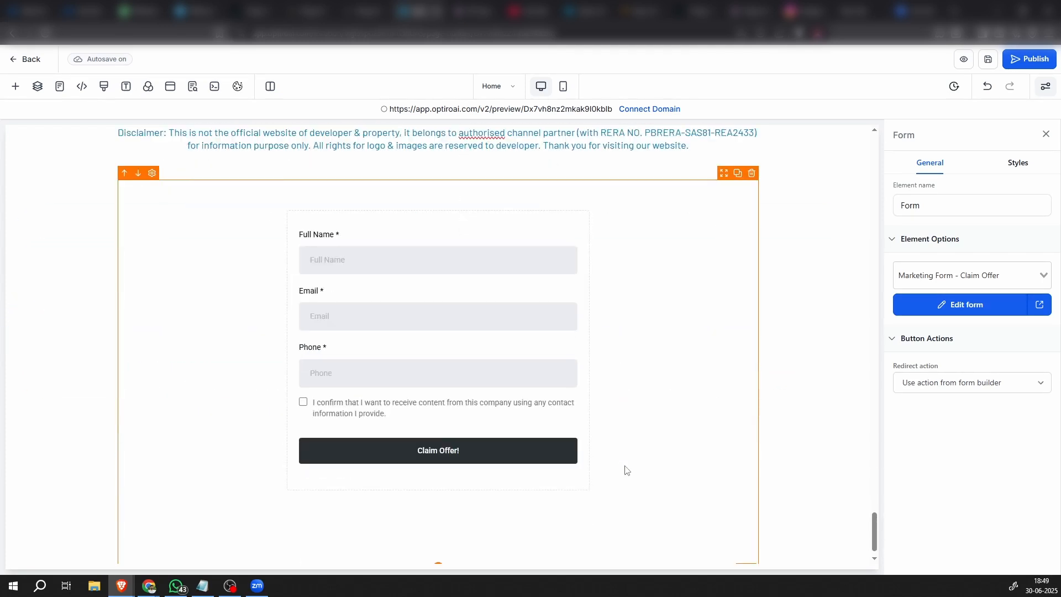
{"action": "scroll", "coordinate": [625, 469], "scroll_direction": "down", "scroll_amount": 1}
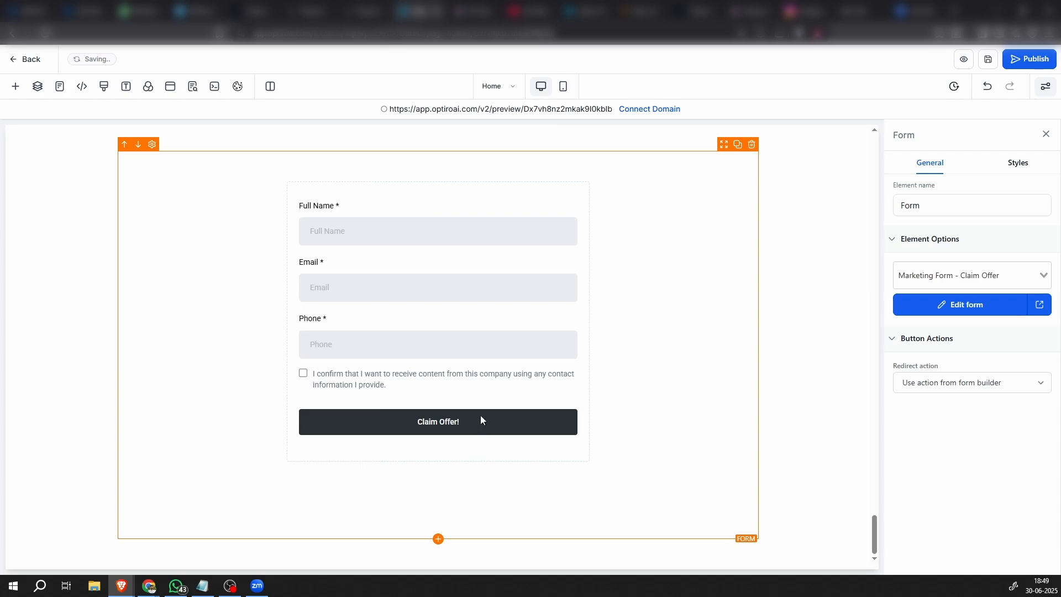
{"action": "left_click", "coordinate": [980, 310]}
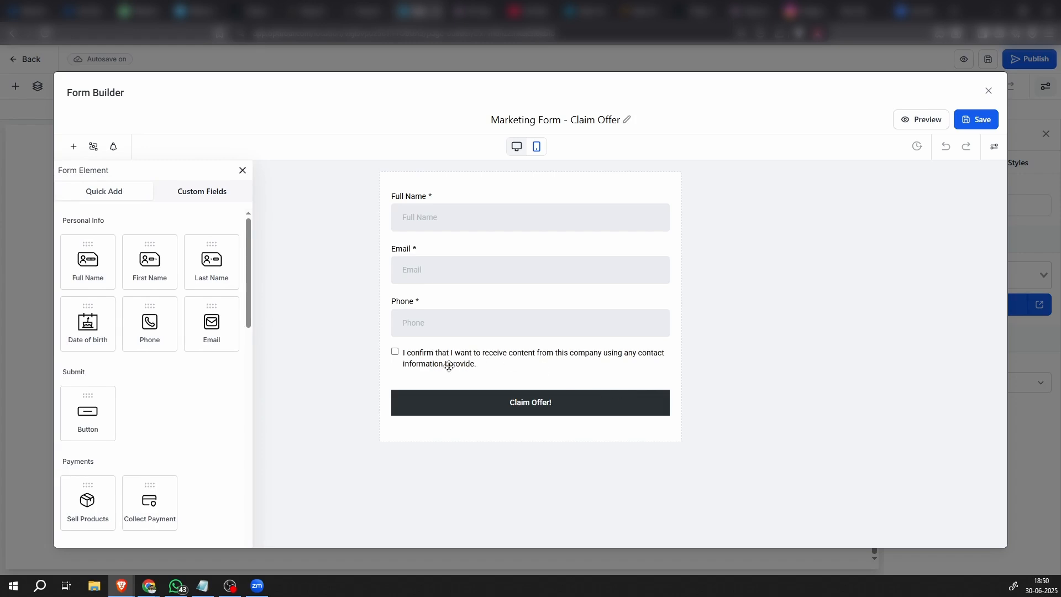
{"action": "left_click", "coordinate": [556, 402]}
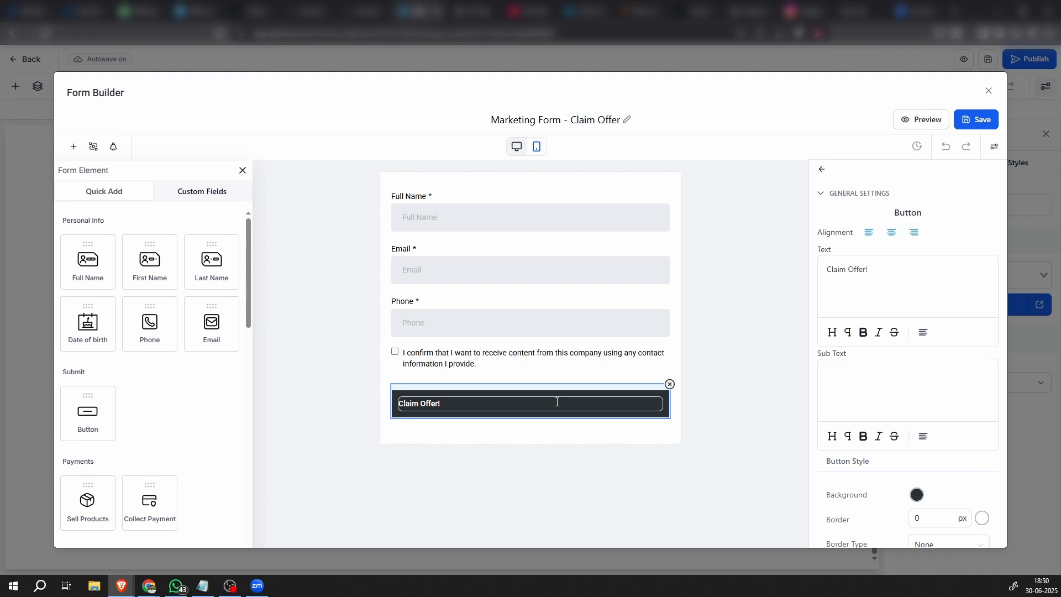
{"action": "left_click_drag", "start_coordinate": [989, 270], "coordinate": [730, 263]}
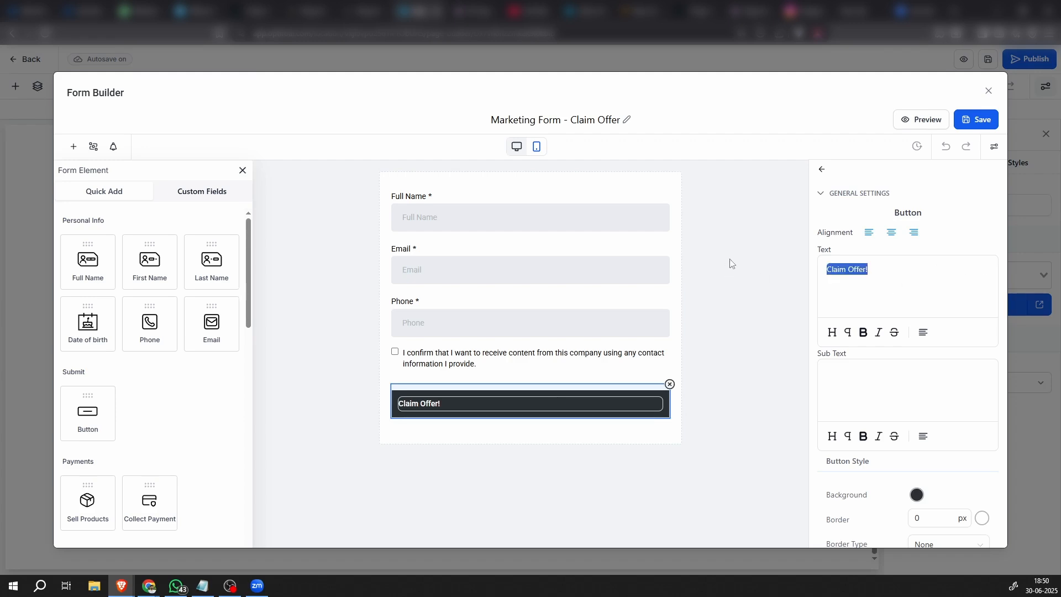
{"action": "type", "text": "Submit"}
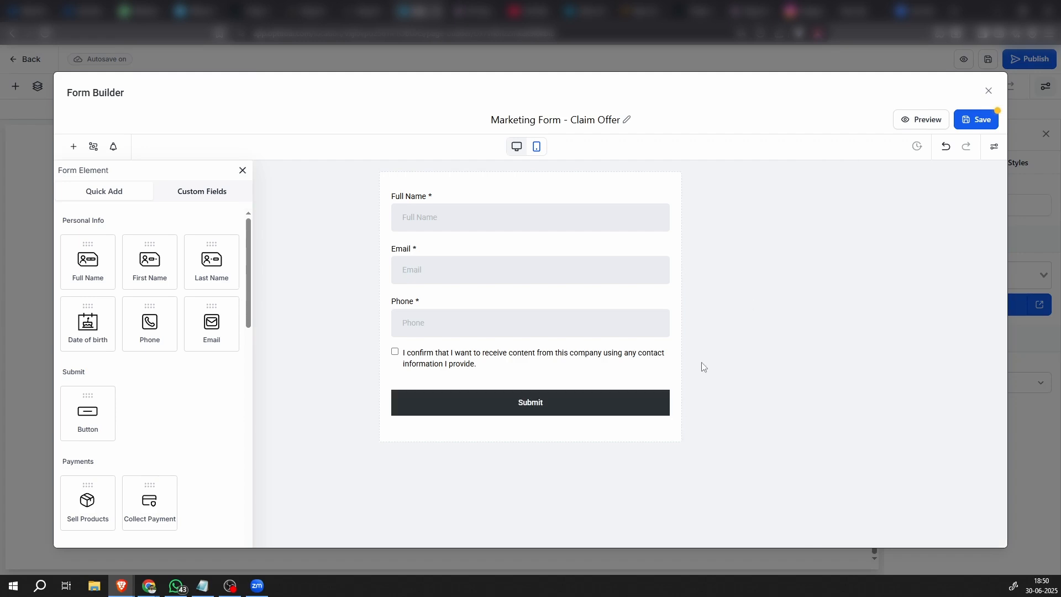
Set the Submit button's background color to #381685, save the form and return to the page
{"action": "left_click", "coordinate": [916, 495]}
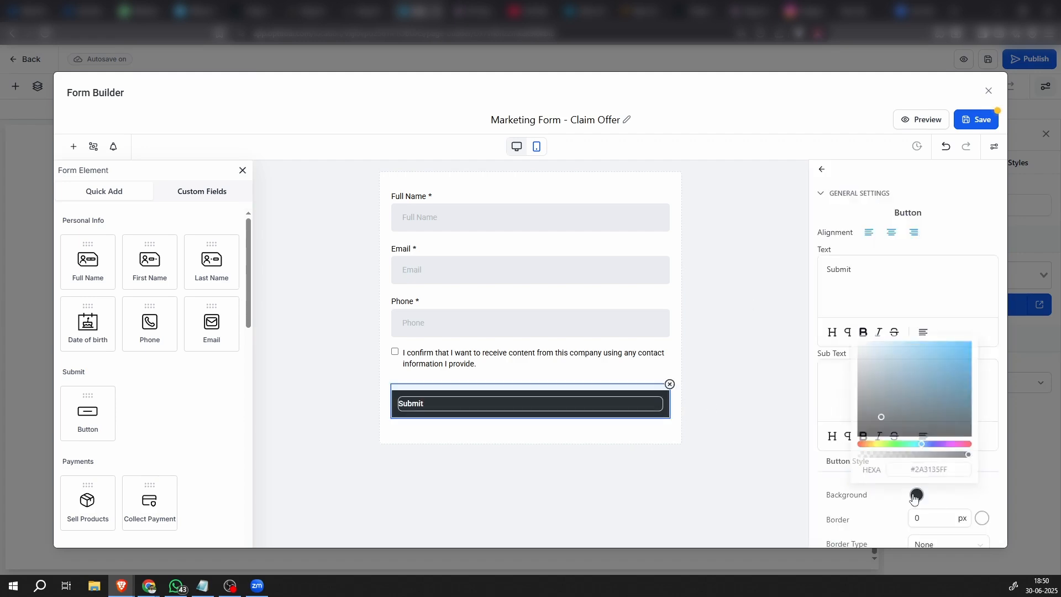
{"action": "left_click", "coordinate": [955, 471]}
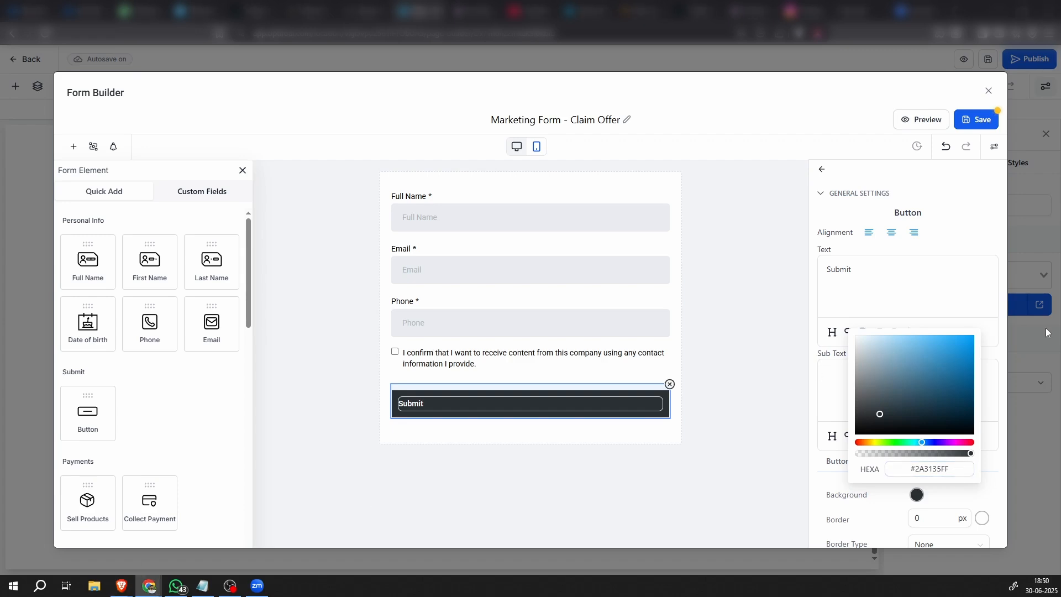
{"action": "left_click_drag", "start_coordinate": [959, 467], "coordinate": [873, 474]}
{"action": "type", "text": "#381685"}
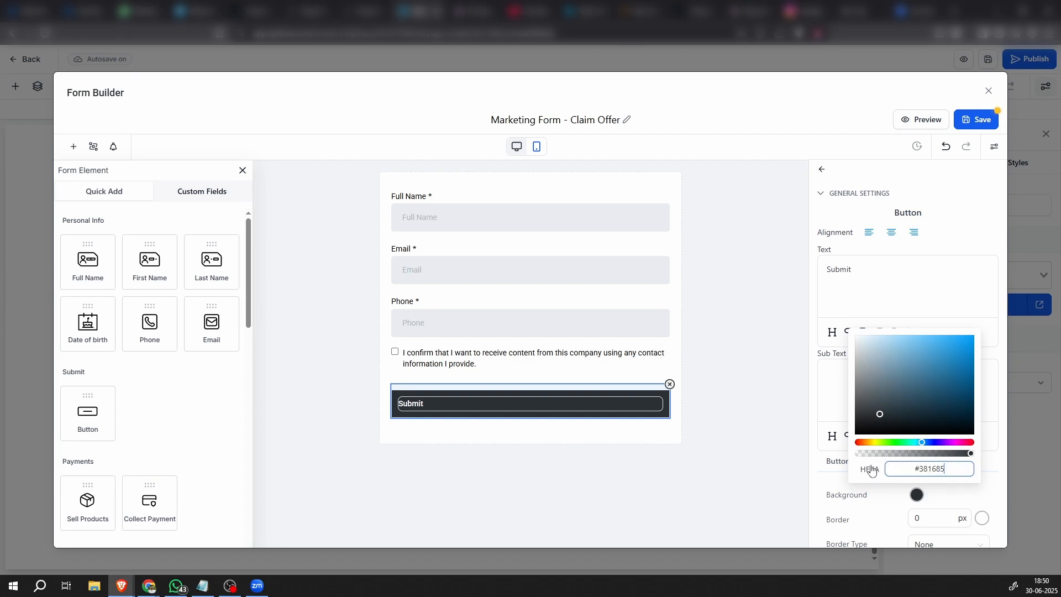
{"action": "key", "text": "Return"}
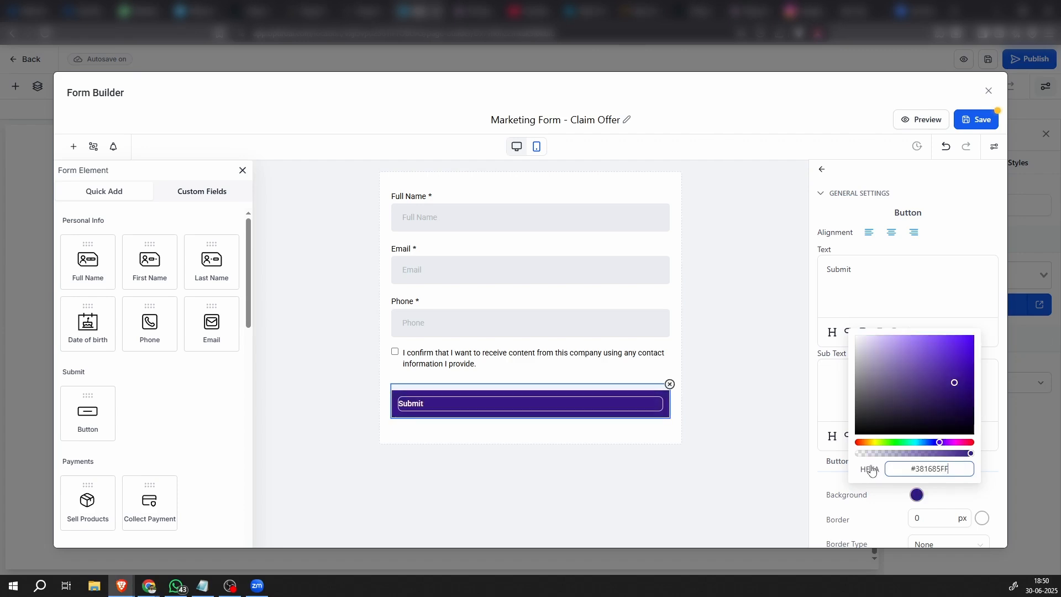
{"action": "left_click", "coordinate": [742, 458]}
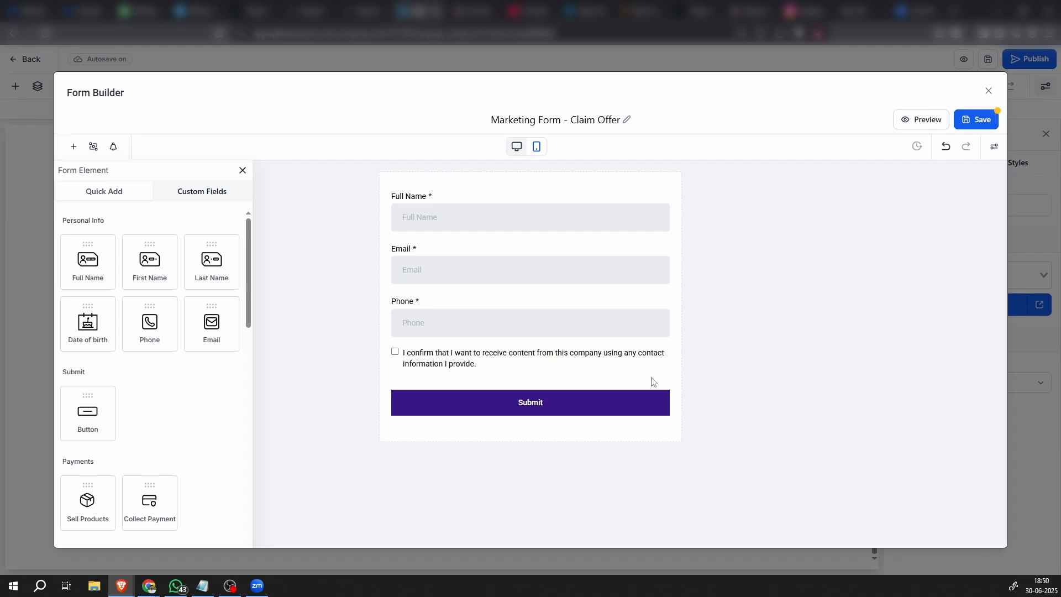
{"action": "left_click", "coordinate": [970, 119]}
{"action": "left_click", "coordinate": [989, 91]}
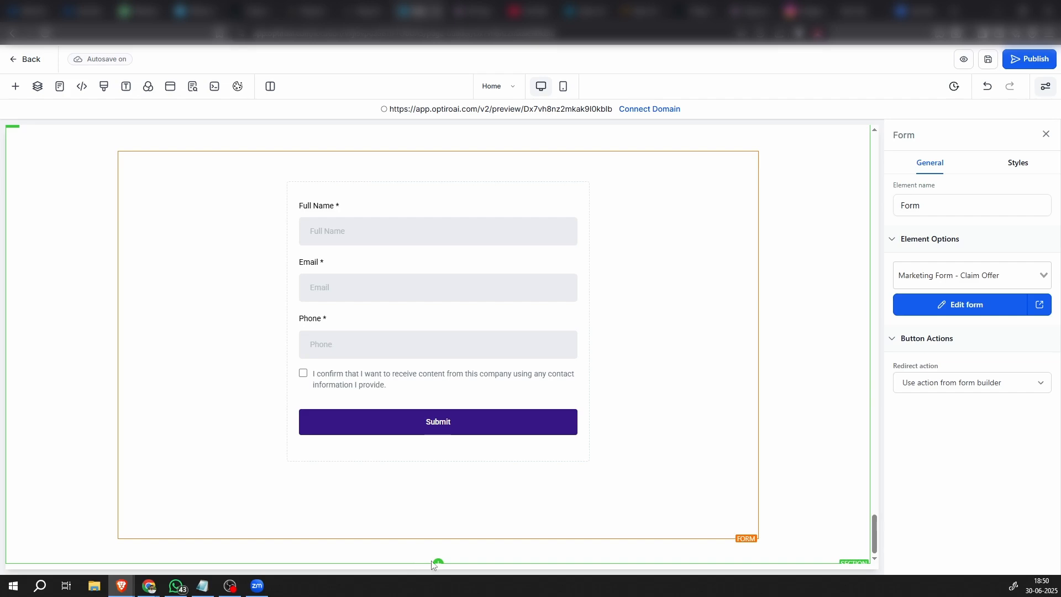
Add the prebuilt purple Footer 04 section below the form section
{"action": "left_click", "coordinate": [438, 564]}
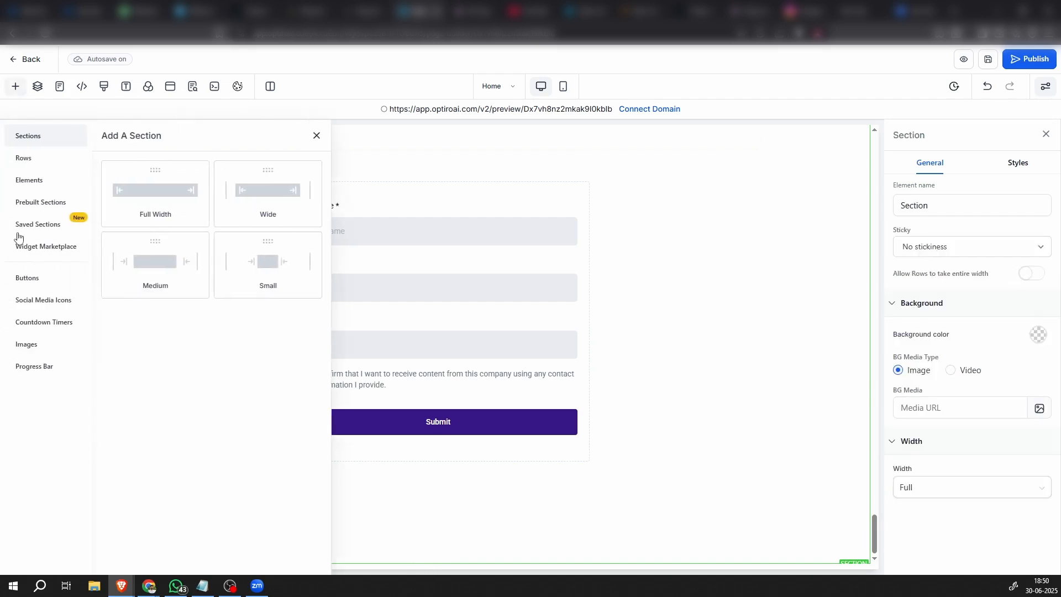
{"action": "left_click", "coordinate": [54, 203]}
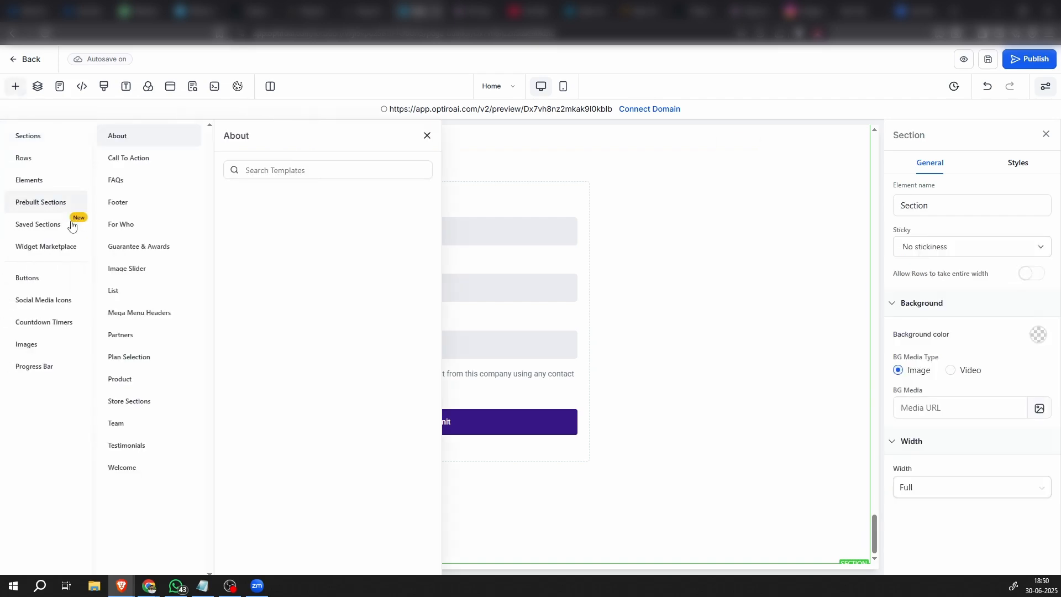
{"action": "left_click", "coordinate": [128, 206]}
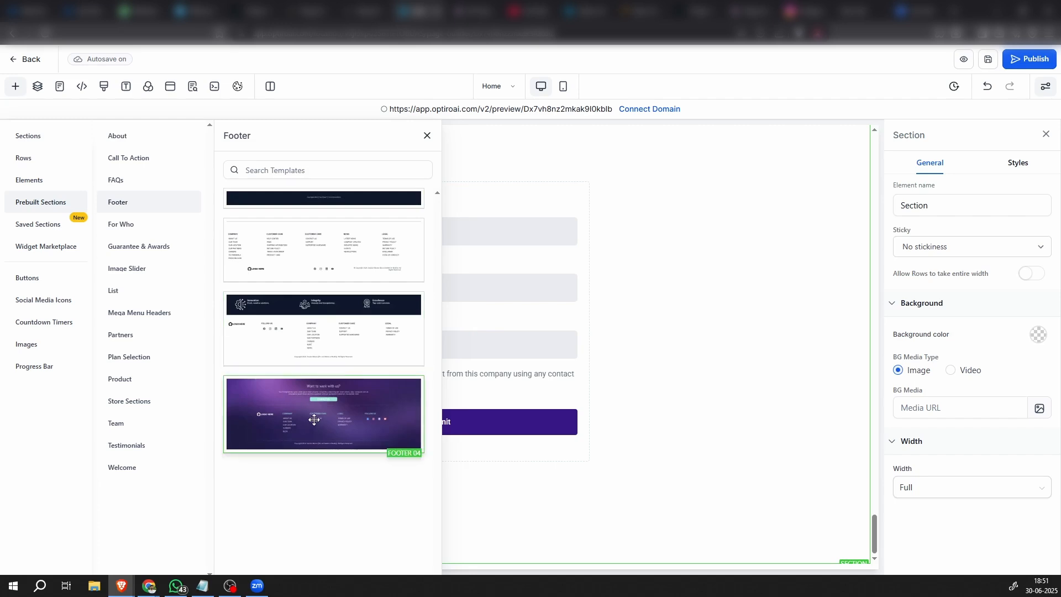
{"action": "left_click_drag", "start_coordinate": [395, 425], "coordinate": [614, 504]}
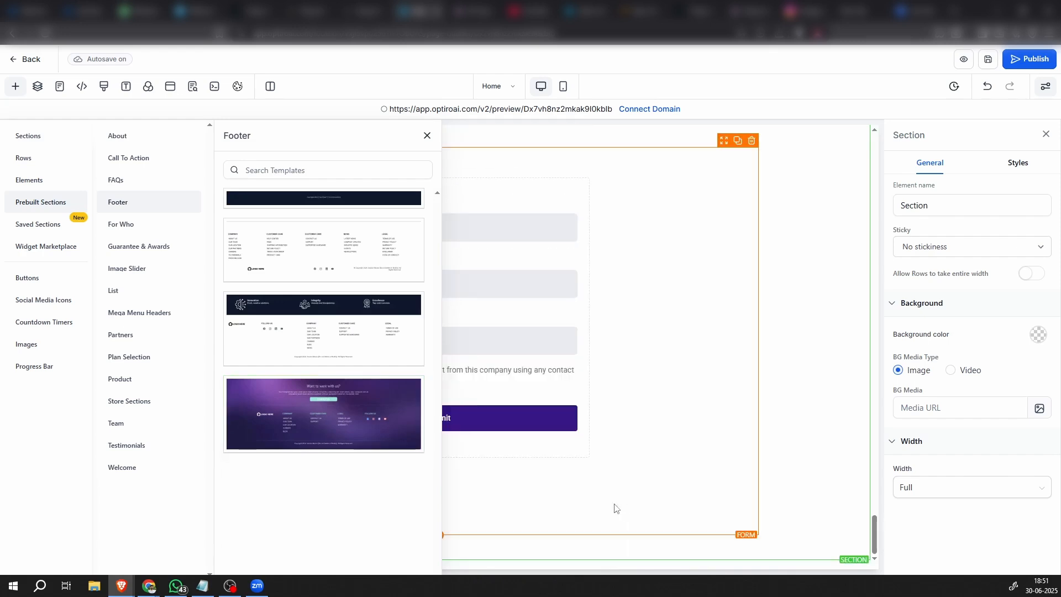
{"action": "left_click", "coordinate": [428, 135]}
Delete the "Want to work with us?" row from the footer
{"action": "scroll", "coordinate": [417, 440], "scroll_direction": "down", "scroll_amount": 2}
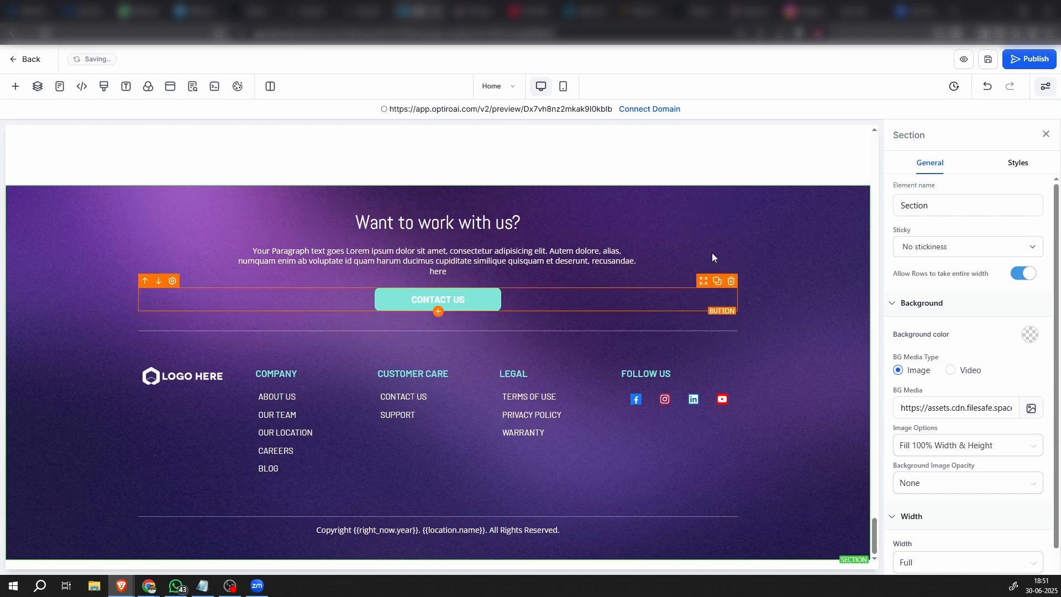
{"action": "left_click", "coordinate": [670, 200]}
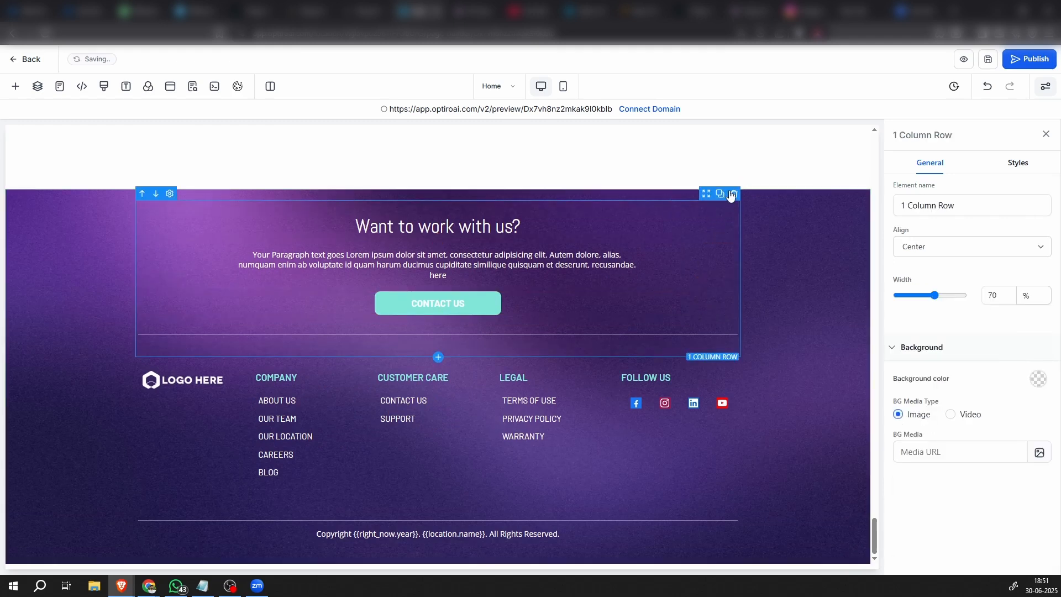
{"action": "left_click", "coordinate": [730, 204]}
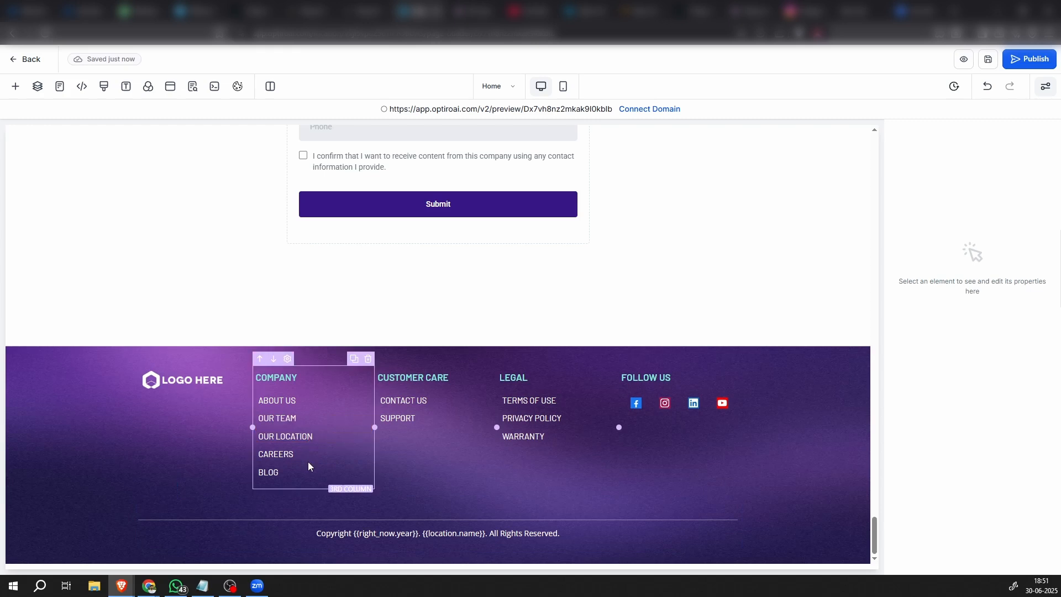
Delete the Careers, Blog and Our Team links from the footer's Company column
{"action": "left_click", "coordinate": [366, 442]}
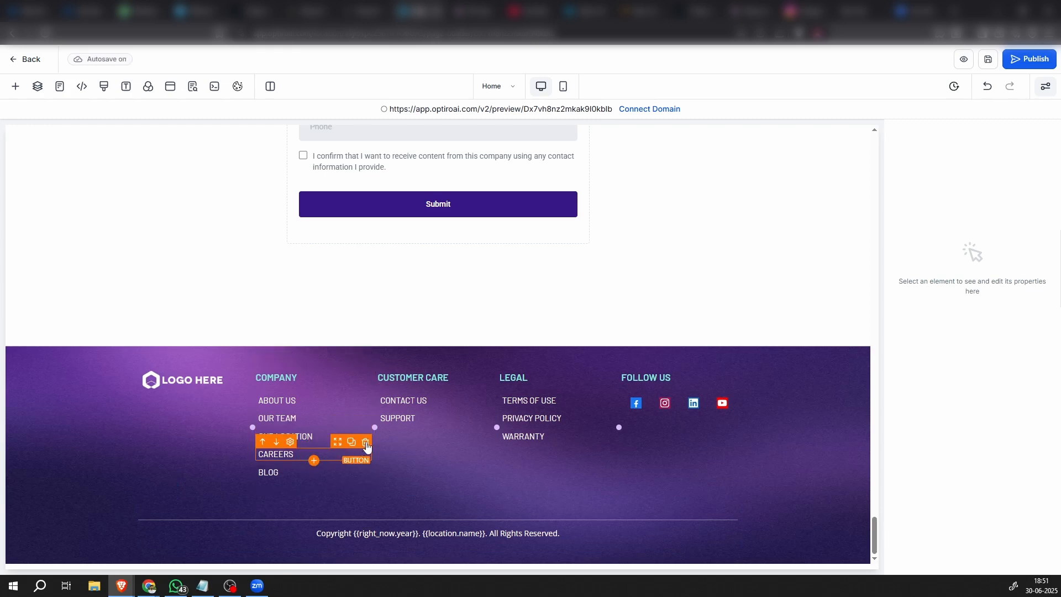
{"action": "left_click", "coordinate": [365, 459]}
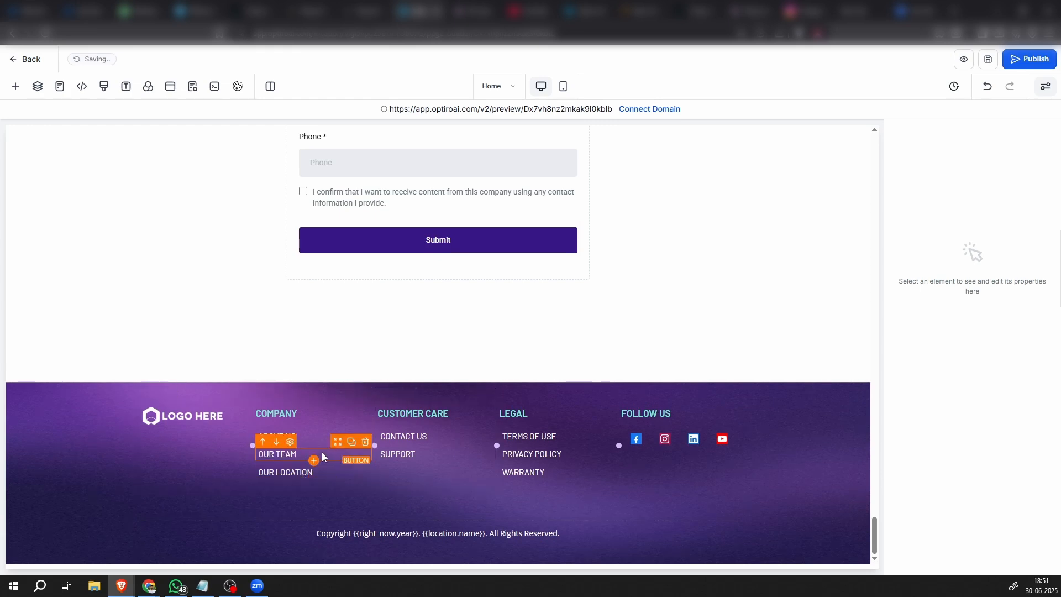
{"action": "left_click", "coordinate": [365, 444]}
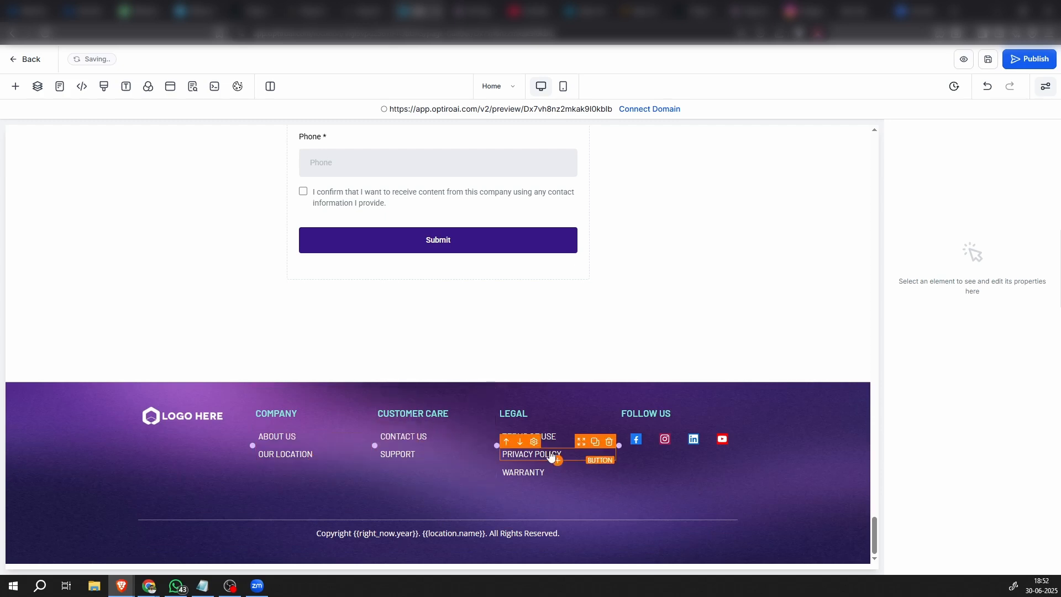
Change the footer's Support link text to "SHEDULE SITE VISIT" and delete the Warranty link from the Legal column
{"action": "left_click", "coordinate": [419, 453]}
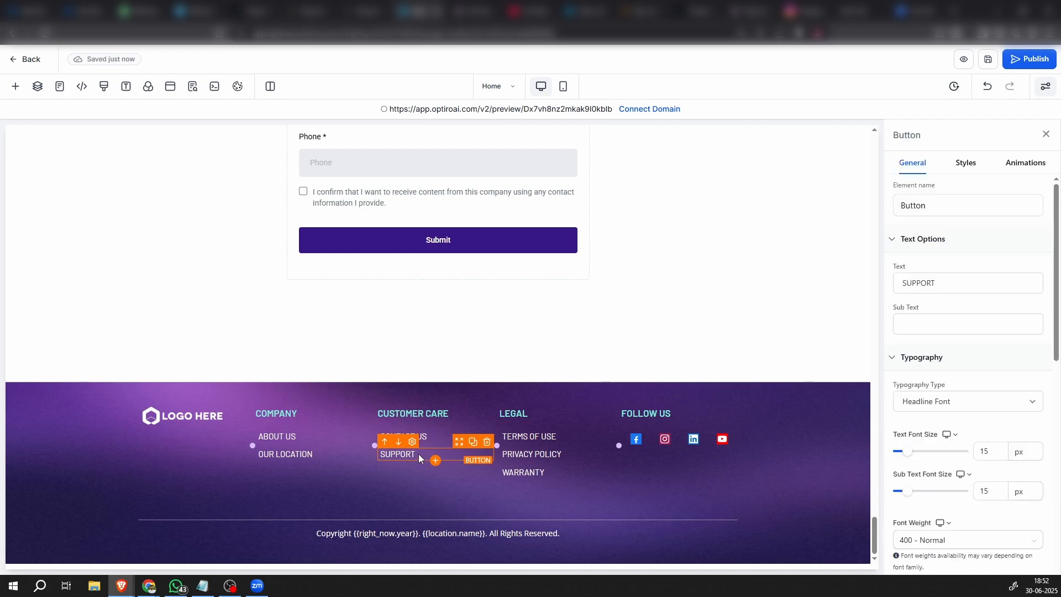
{"action": "double_click", "coordinate": [952, 282]}
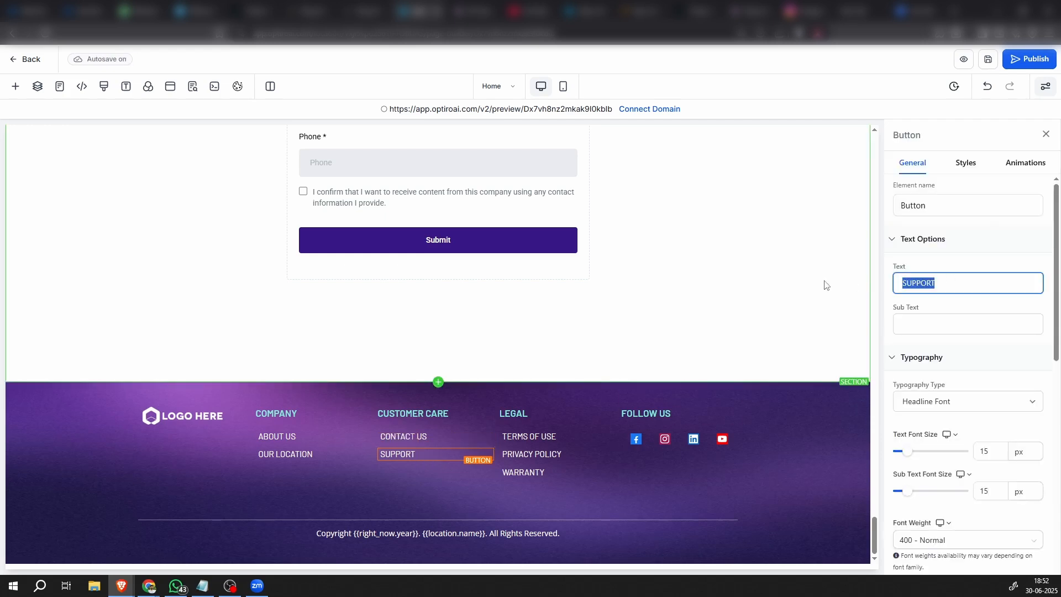
{"action": "type", "text": "S"}
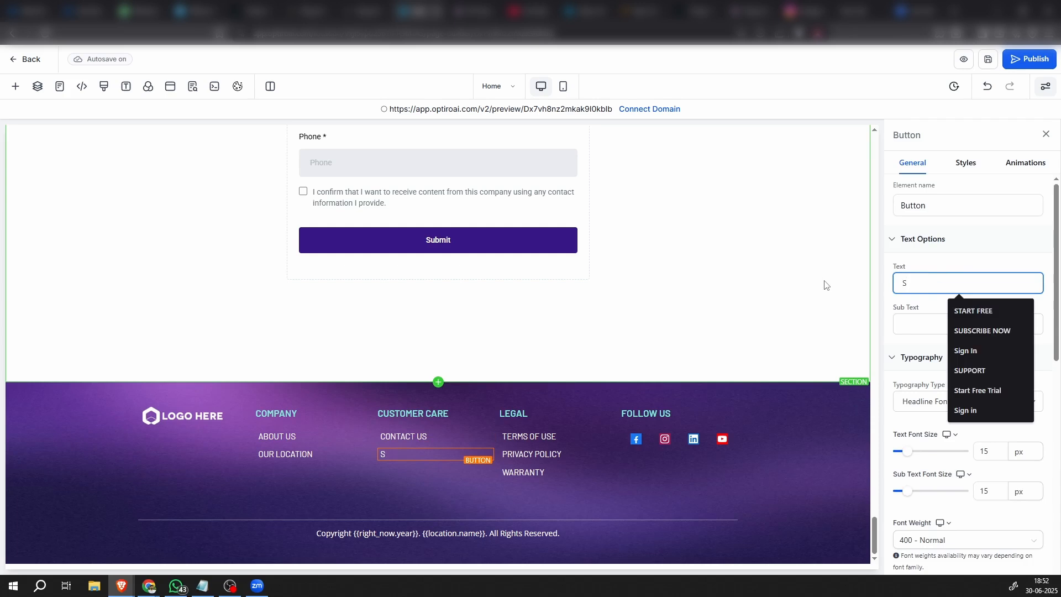
{"action": "type", "text": "HEDULE SITE VISIT"}
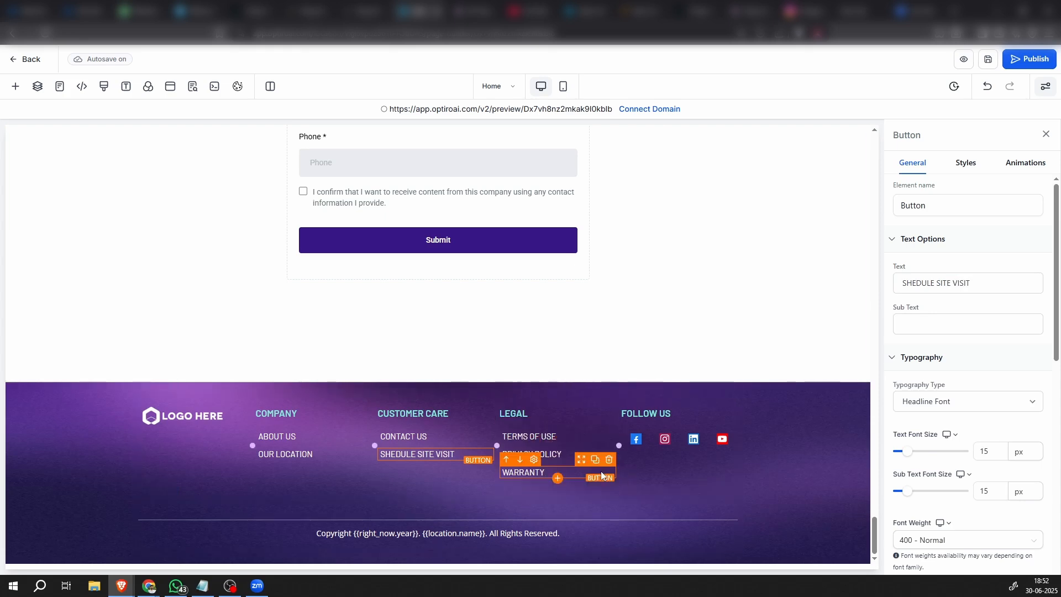
{"action": "left_click", "coordinate": [610, 462]}
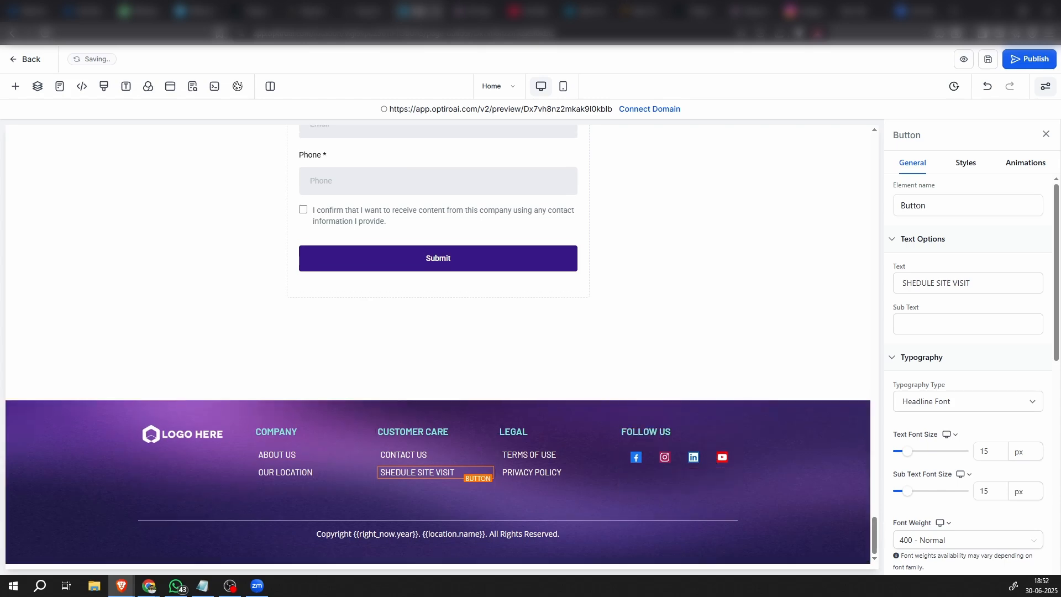
Replace the footer's placeholder logo with the round Plutus Realtors logo image from the media storage
{"action": "left_click", "coordinate": [200, 435]}
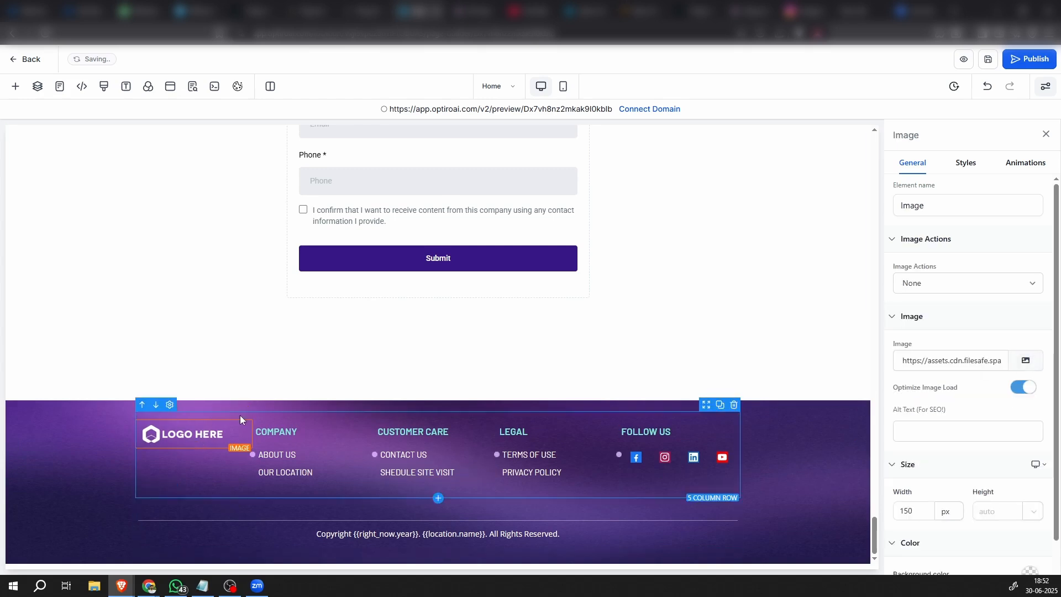
{"action": "left_click", "coordinate": [1026, 364]}
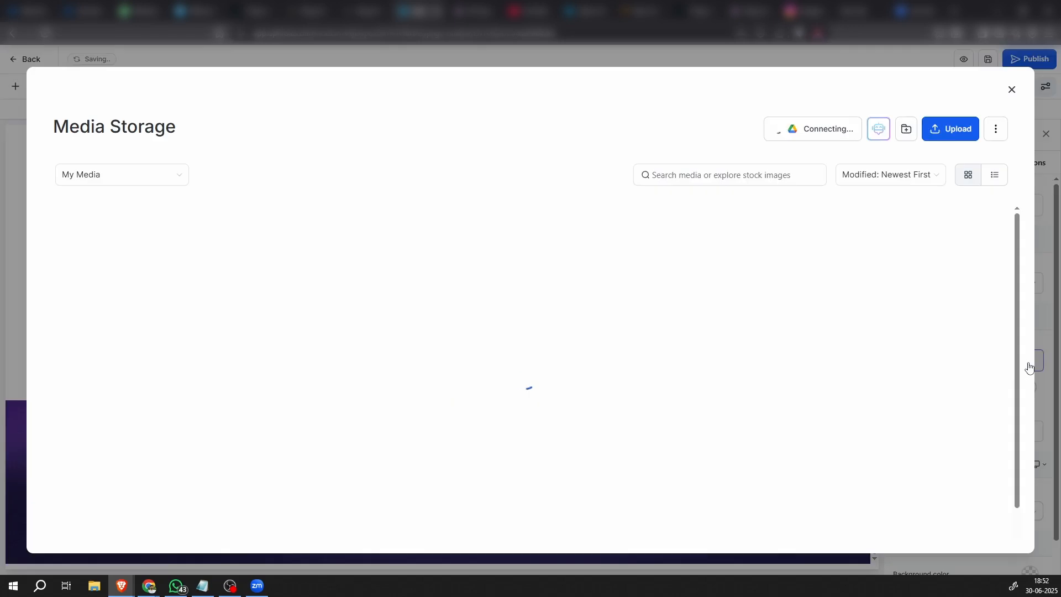
{"action": "scroll", "coordinate": [447, 464], "scroll_direction": "down", "scroll_amount": 20}
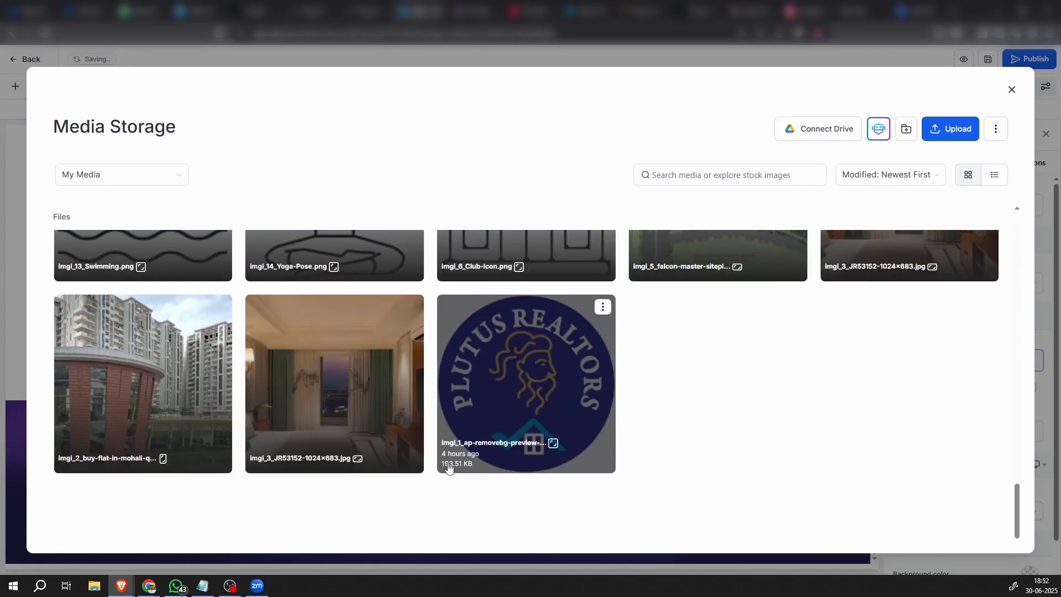
{"action": "left_click", "coordinate": [477, 382]}
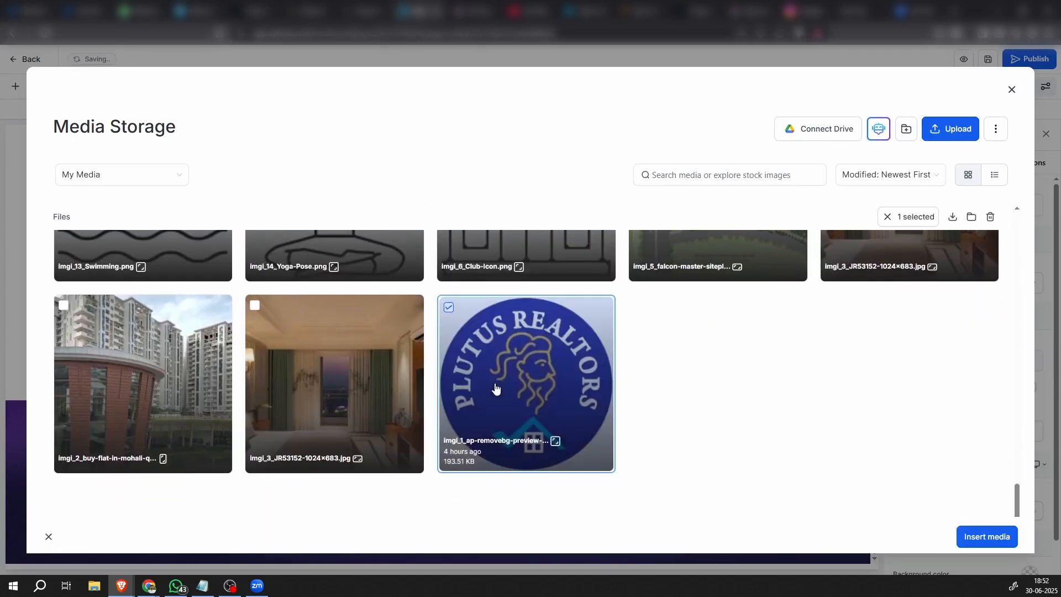
{"action": "left_click", "coordinate": [982, 535]}
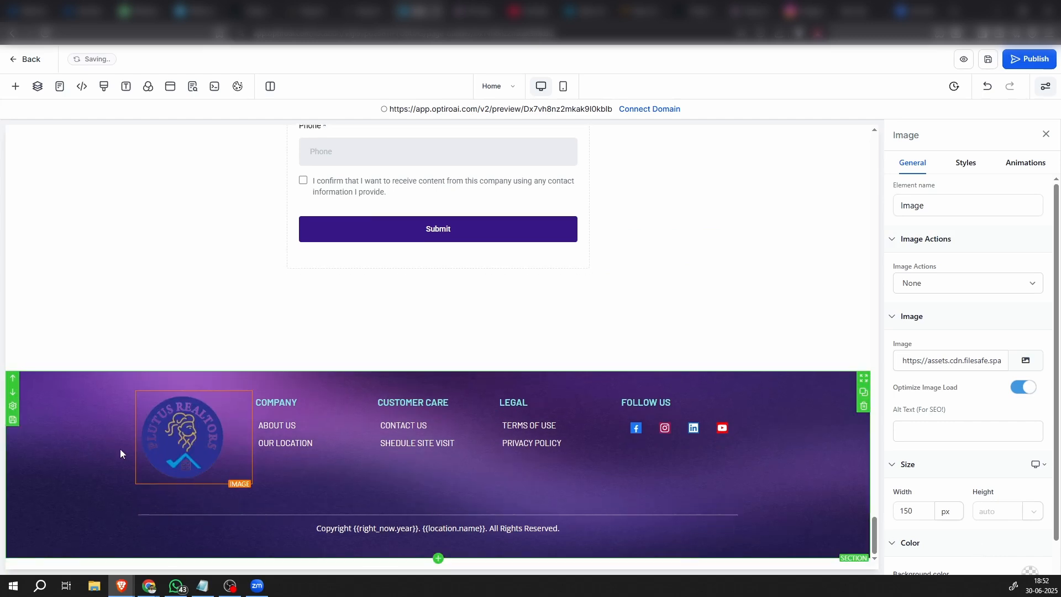
{"action": "left_click", "coordinate": [92, 460]}
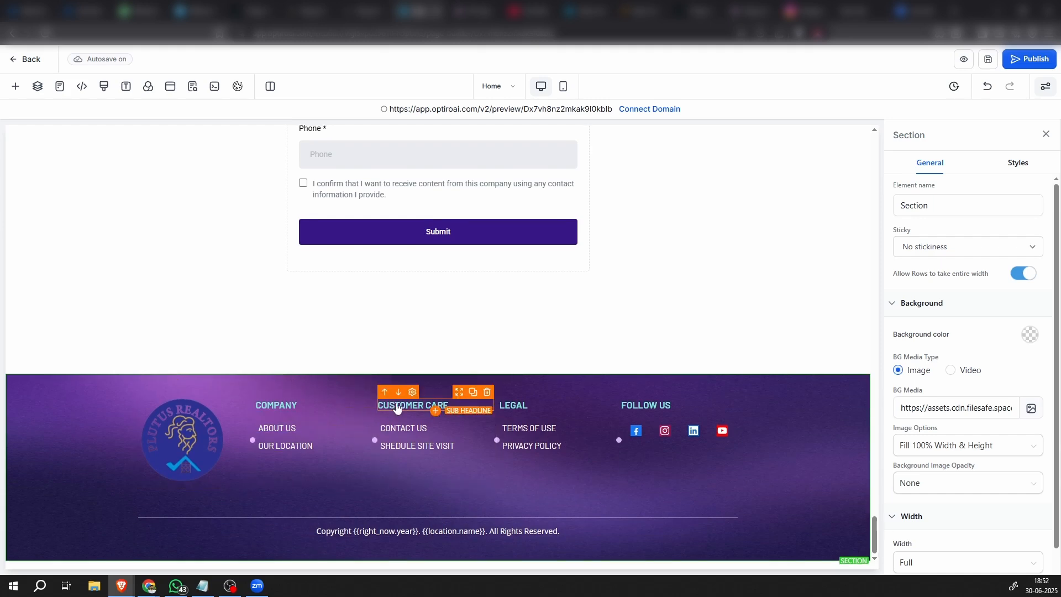
Review the page sections from the amenities and gallery through the floor layouts to the lead form and footer
{"action": "scroll", "coordinate": [391, 461], "scroll_direction": "up", "scroll_amount": 15}
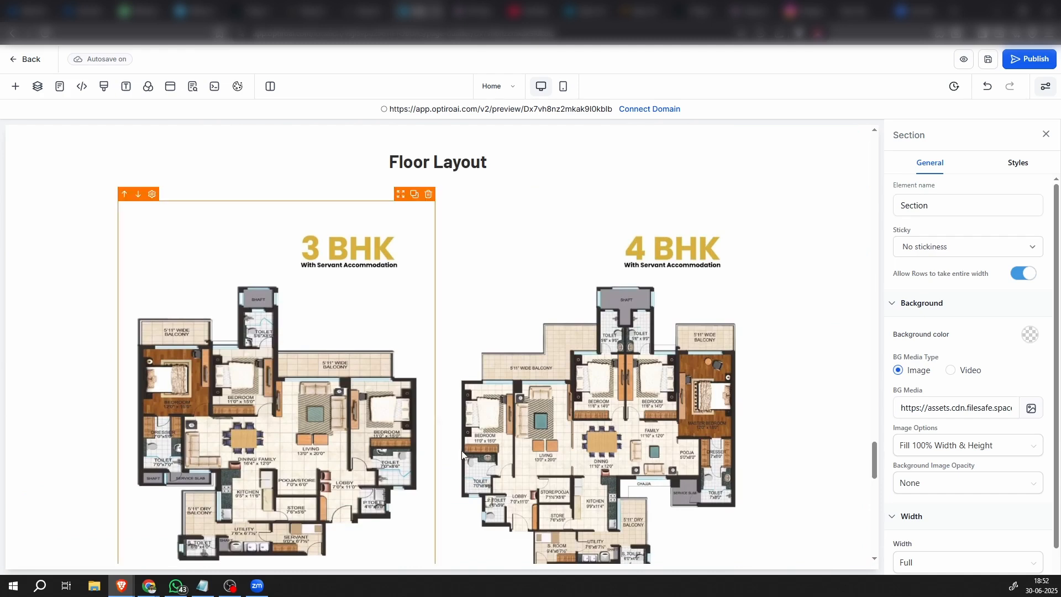
{"action": "scroll", "coordinate": [439, 522], "scroll_direction": "down", "scroll_amount": 12}
{"action": "scroll", "coordinate": [439, 525], "scroll_direction": "down", "scroll_amount": 2}
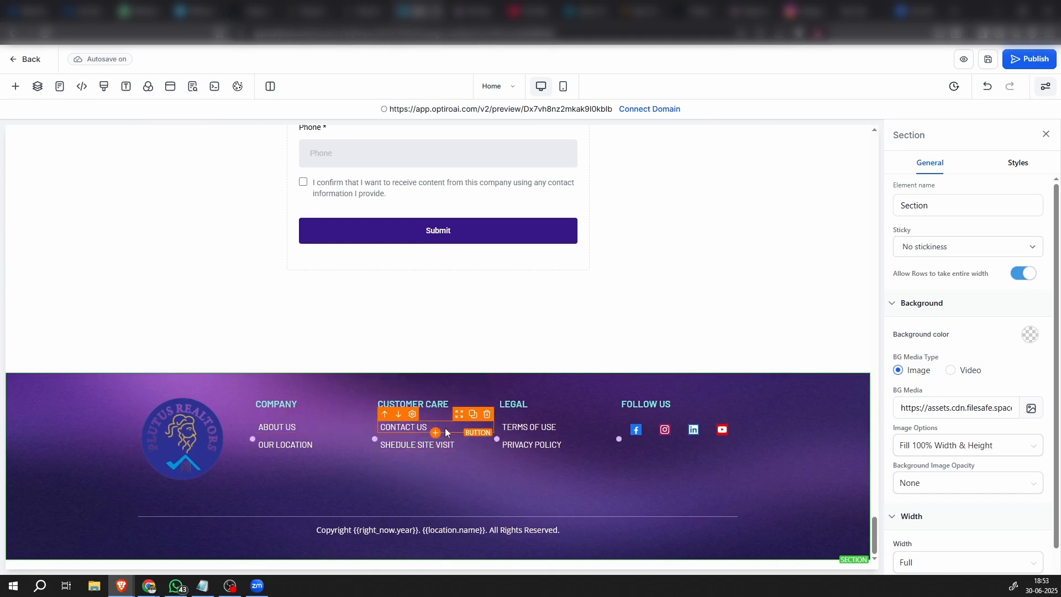
{"action": "scroll", "coordinate": [459, 379], "scroll_direction": "up", "scroll_amount": 12}
{"action": "scroll", "coordinate": [466, 350], "scroll_direction": "up", "scroll_amount": 8}
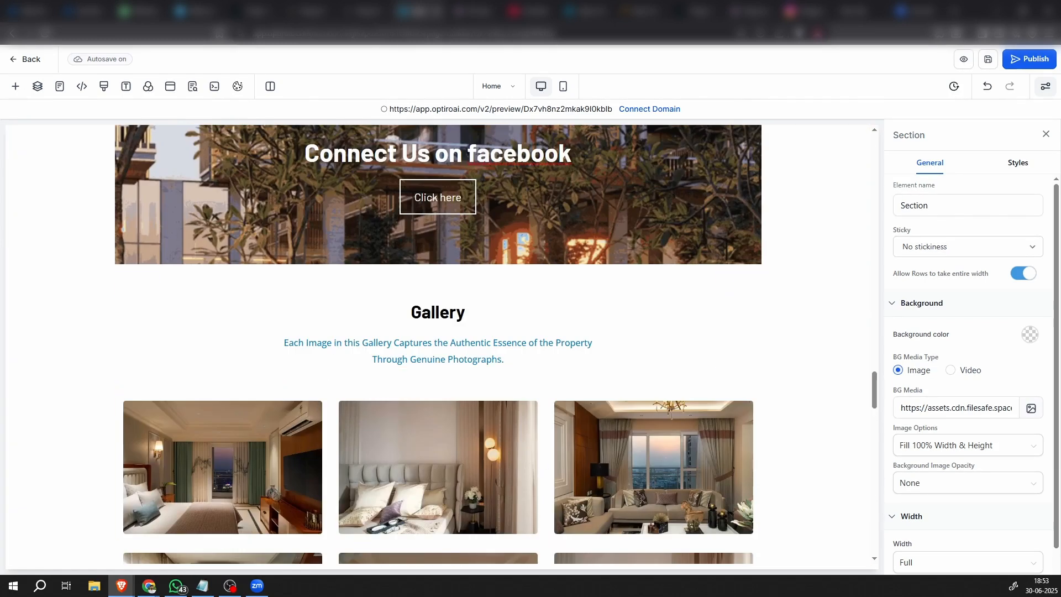
{"action": "scroll", "coordinate": [569, 399], "scroll_direction": "up", "scroll_amount": 6}
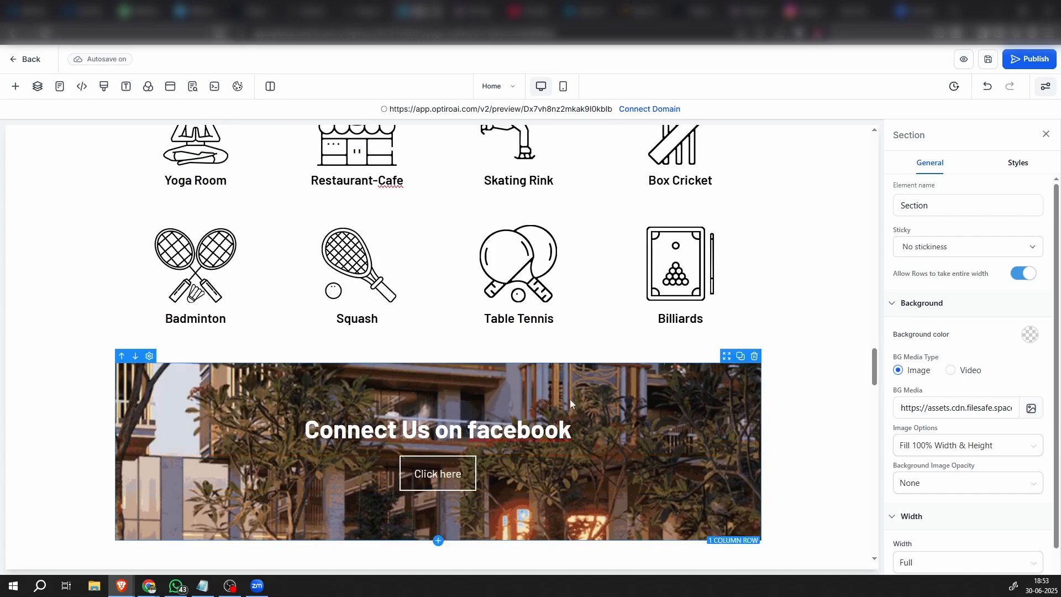
{"action": "scroll", "coordinate": [592, 422], "scroll_direction": "down", "scroll_amount": 20}
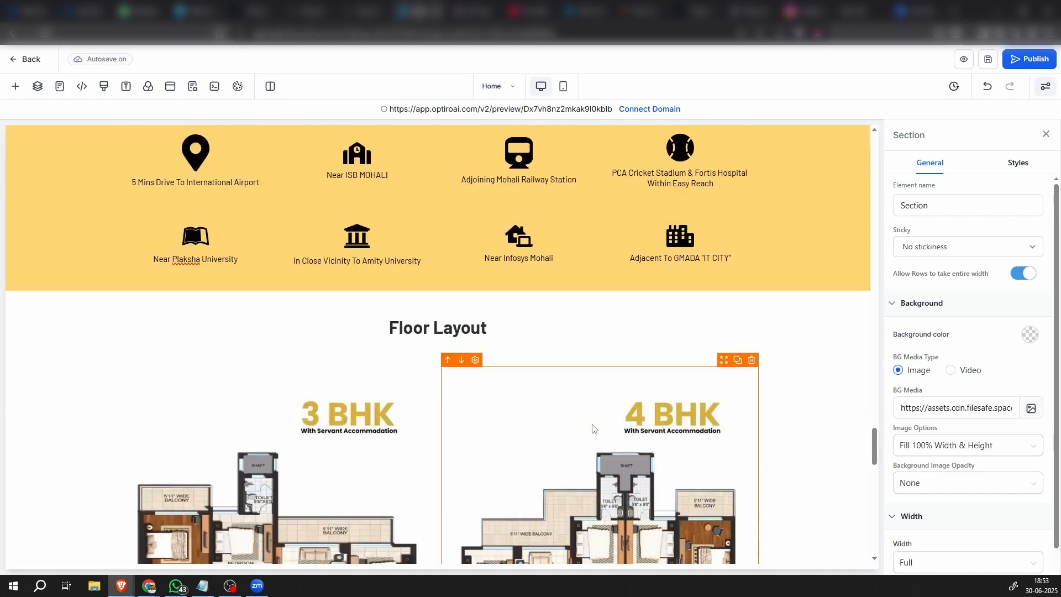
{"action": "scroll", "coordinate": [589, 430], "scroll_direction": "down", "scroll_amount": 2}
{"action": "scroll", "coordinate": [590, 429], "scroll_direction": "up", "scroll_amount": 2}
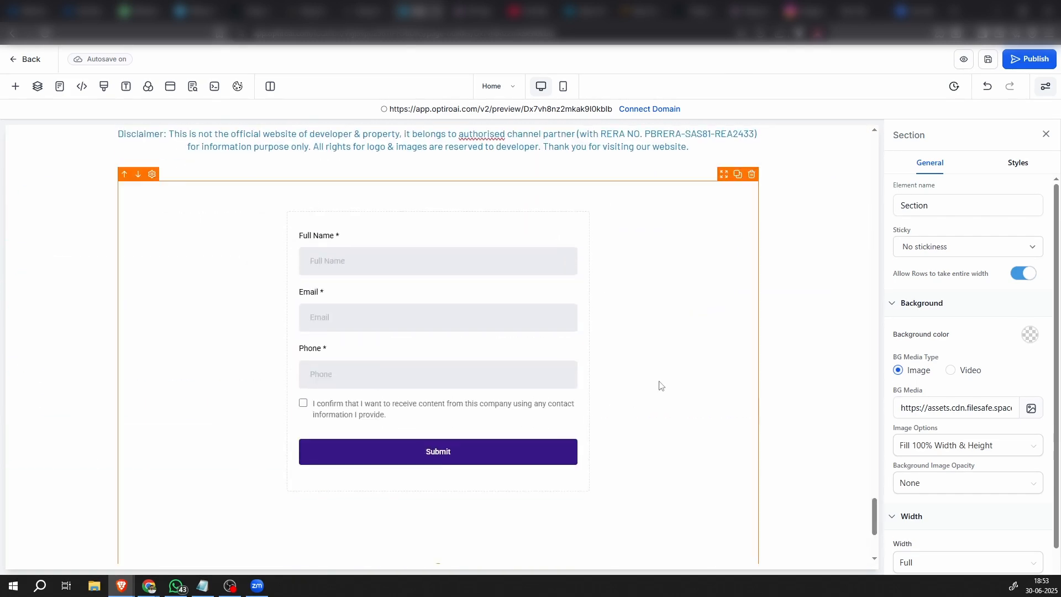
Examine the general and style settings of the lead form and the margin and padding of its section
{"action": "left_click", "coordinate": [660, 384]}
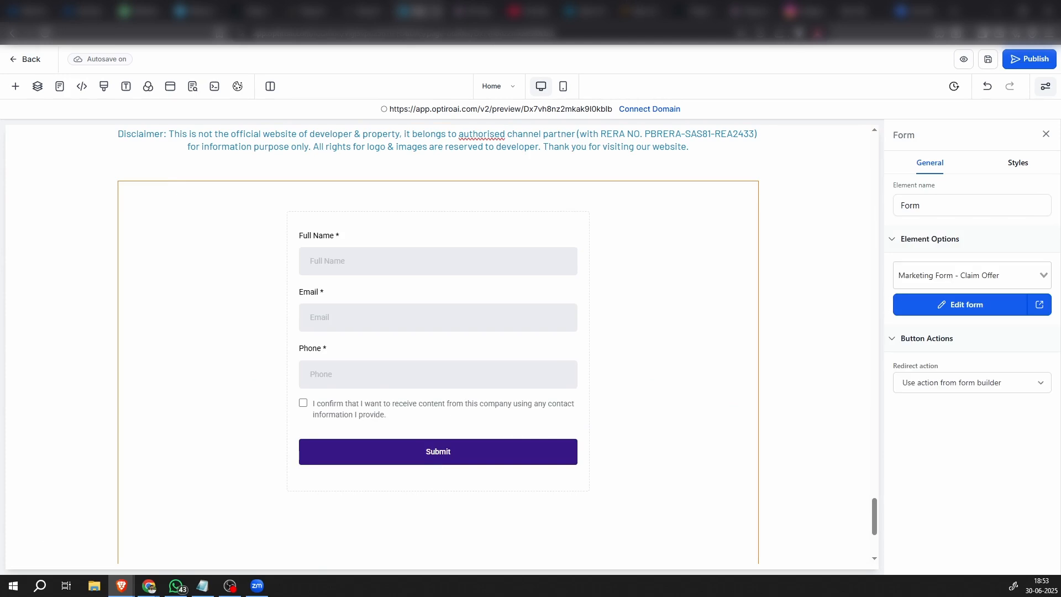
{"action": "scroll", "coordinate": [591, 418], "scroll_direction": "down", "scroll_amount": 2}
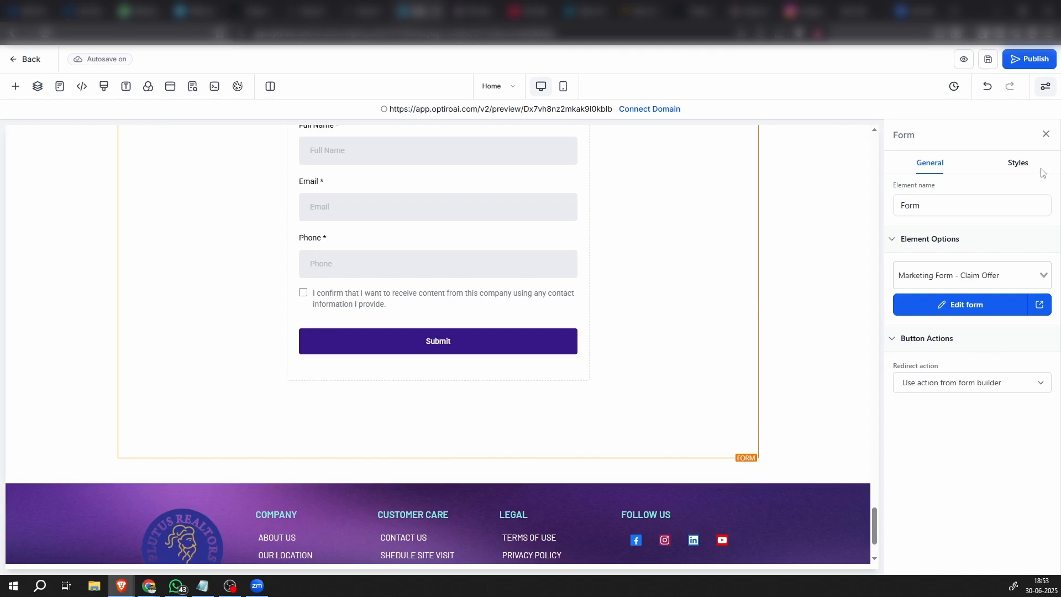
{"action": "left_click", "coordinate": [1023, 166]}
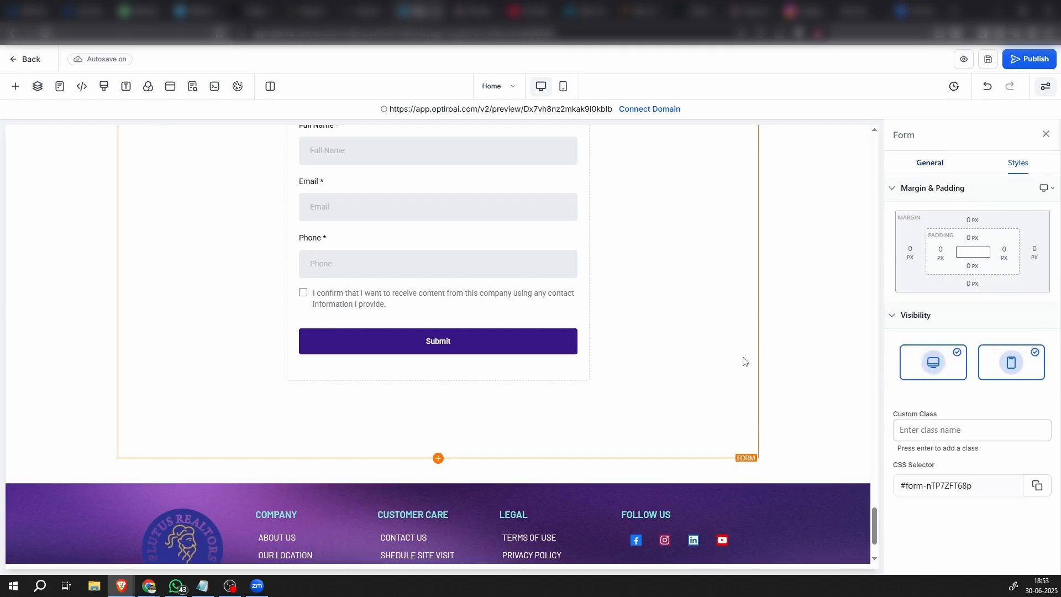
{"action": "left_click", "coordinate": [822, 355]}
{"action": "scroll", "coordinate": [516, 439], "scroll_direction": "down", "scroll_amount": 2}
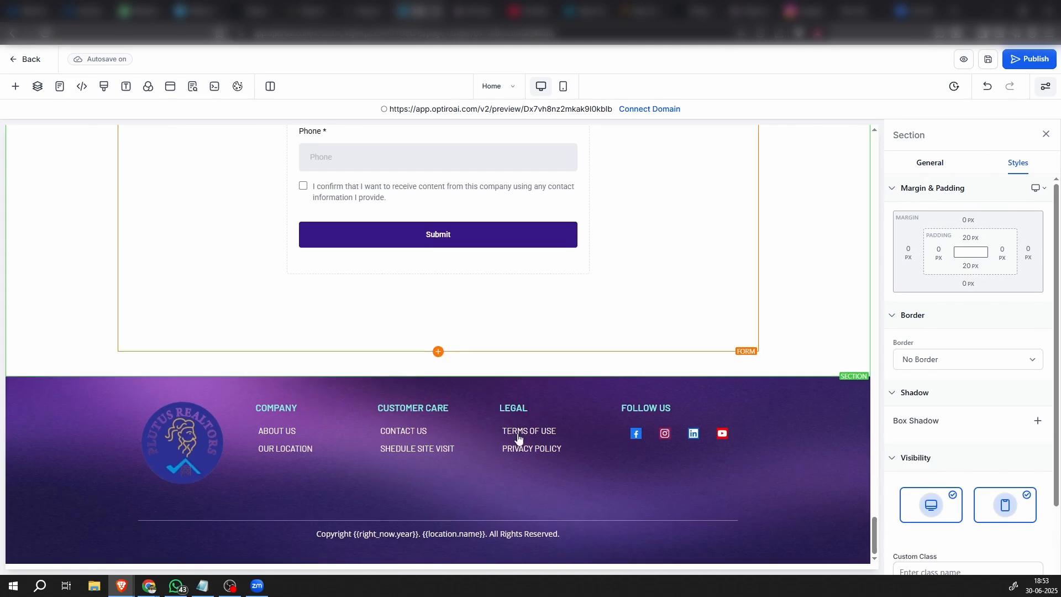
Set the link action of the footer's CONTACT US button to Open popup
{"action": "left_click", "coordinate": [461, 452]}
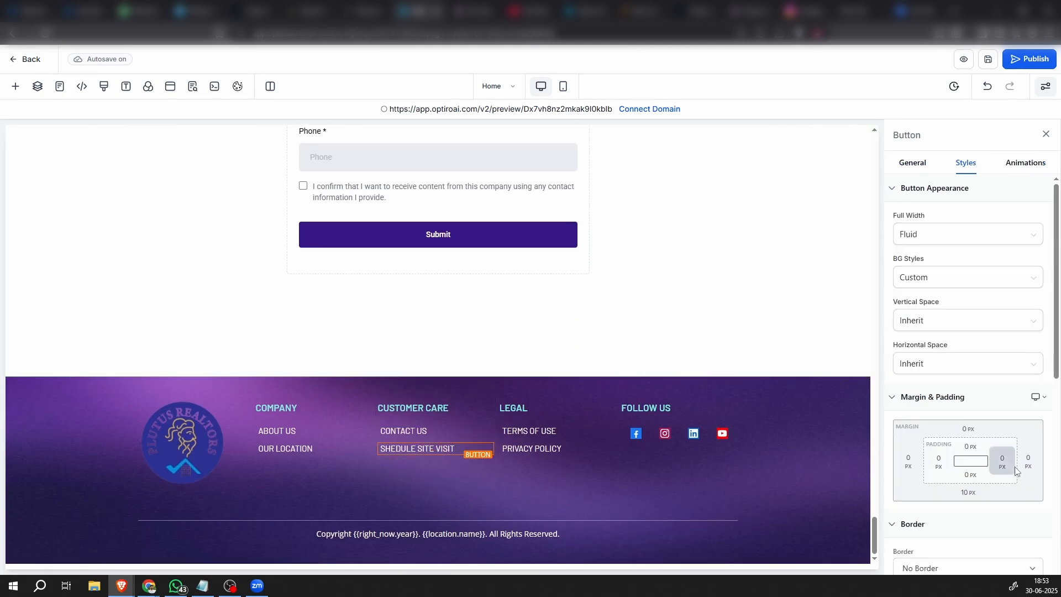
{"action": "scroll", "coordinate": [994, 464], "scroll_direction": "down", "scroll_amount": 3}
{"action": "scroll", "coordinate": [1005, 470], "scroll_direction": "down", "scroll_amount": 4}
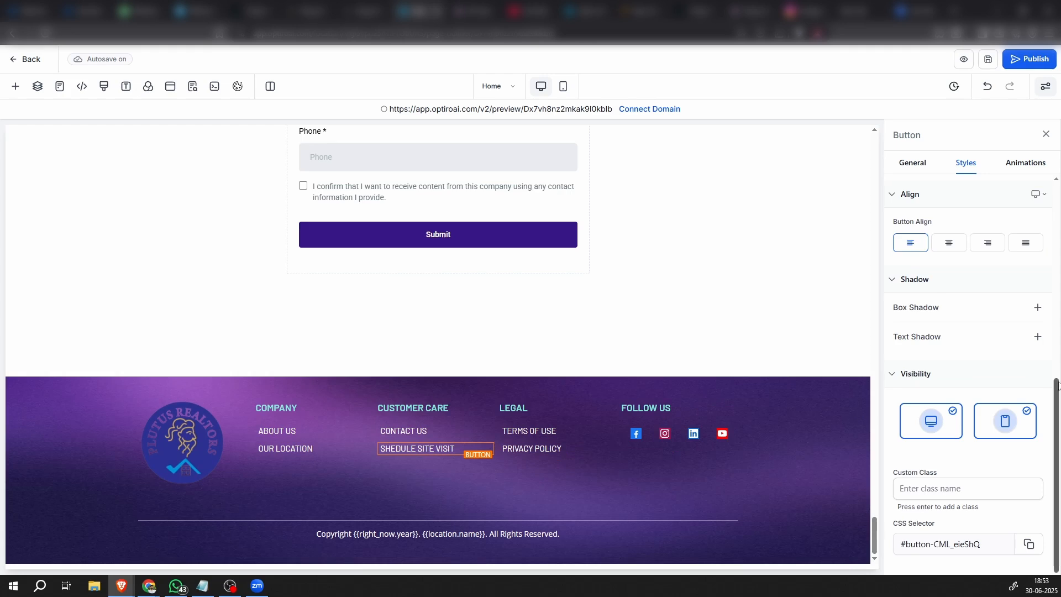
{"action": "left_click", "coordinate": [406, 431]}
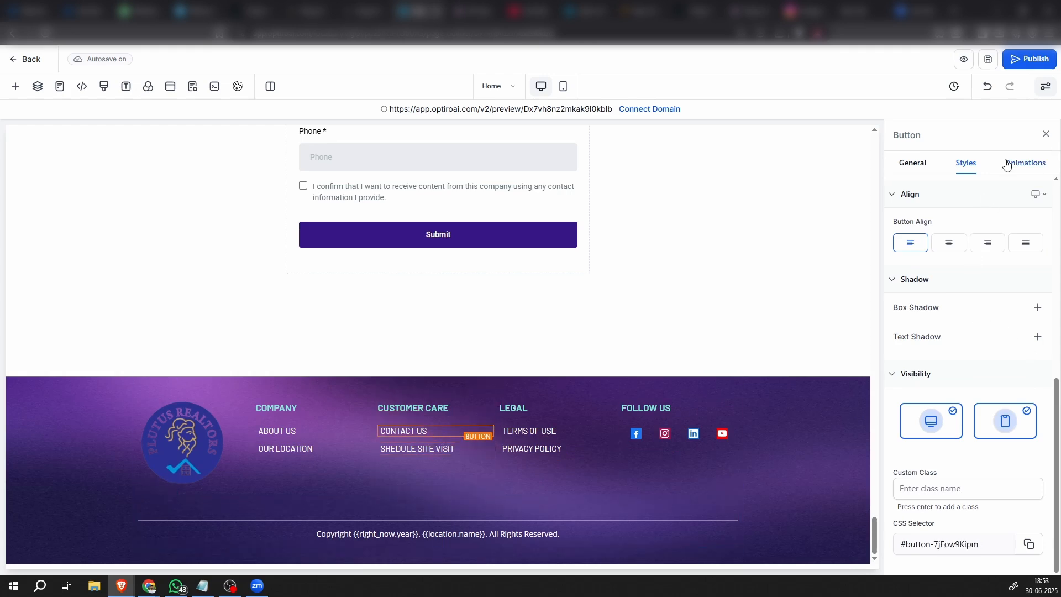
{"action": "left_click", "coordinate": [931, 165]}
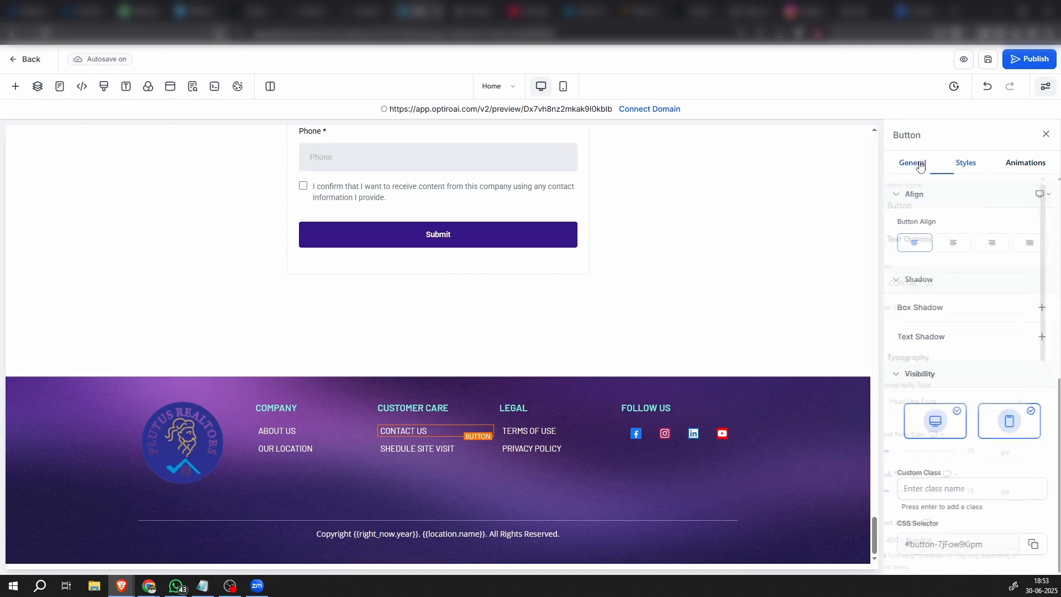
{"action": "scroll", "coordinate": [952, 354], "scroll_direction": "down", "scroll_amount": 7}
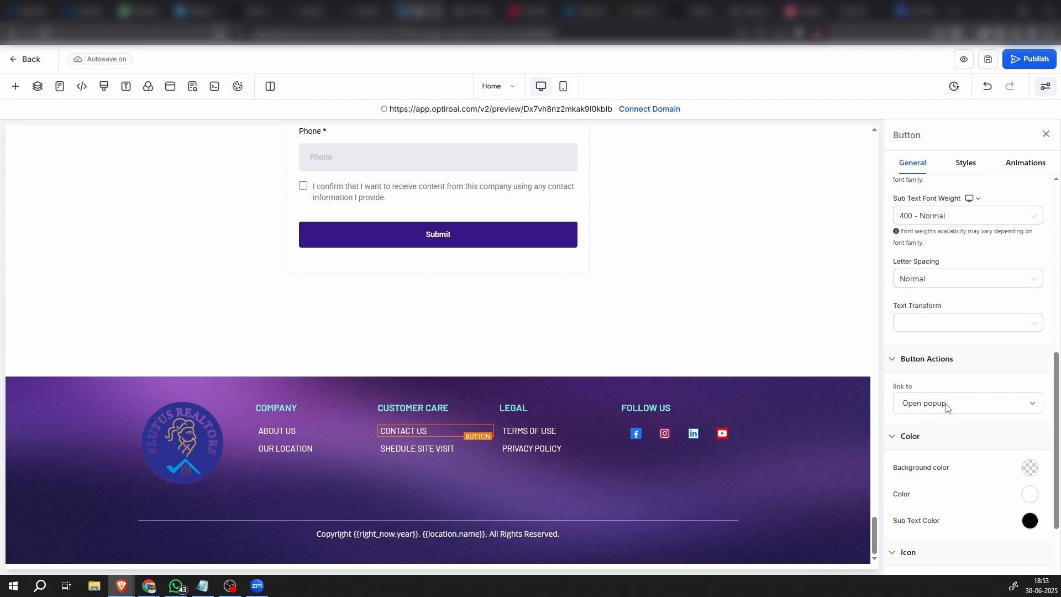
{"action": "scroll", "coordinate": [945, 353], "scroll_direction": "down", "scroll_amount": 2}
{"action": "left_click", "coordinate": [954, 309]}
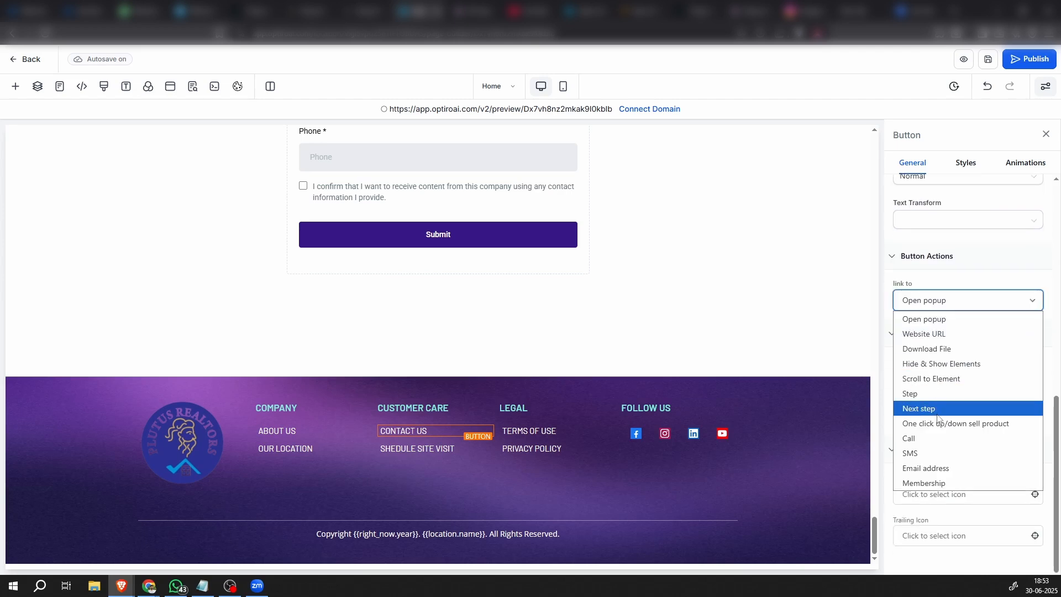
{"action": "left_click", "coordinate": [924, 318]}
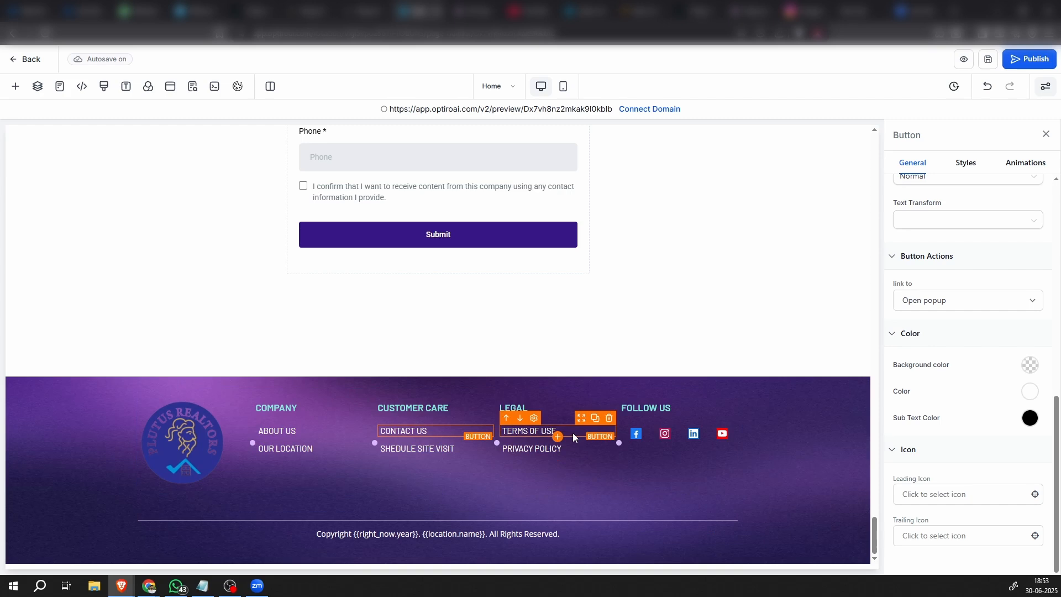
Examine the footer's social icon settings and review the page sections from the header through the club house and site plan to the amenities
{"action": "left_click", "coordinate": [638, 435]}
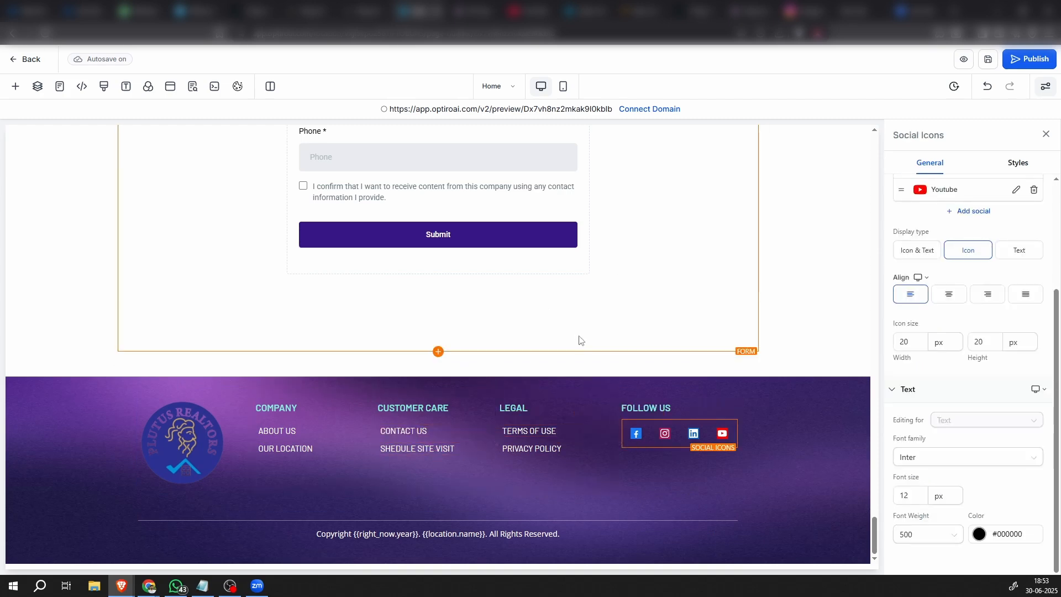
{"action": "scroll", "coordinate": [531, 472], "scroll_direction": "up", "scroll_amount": 10}
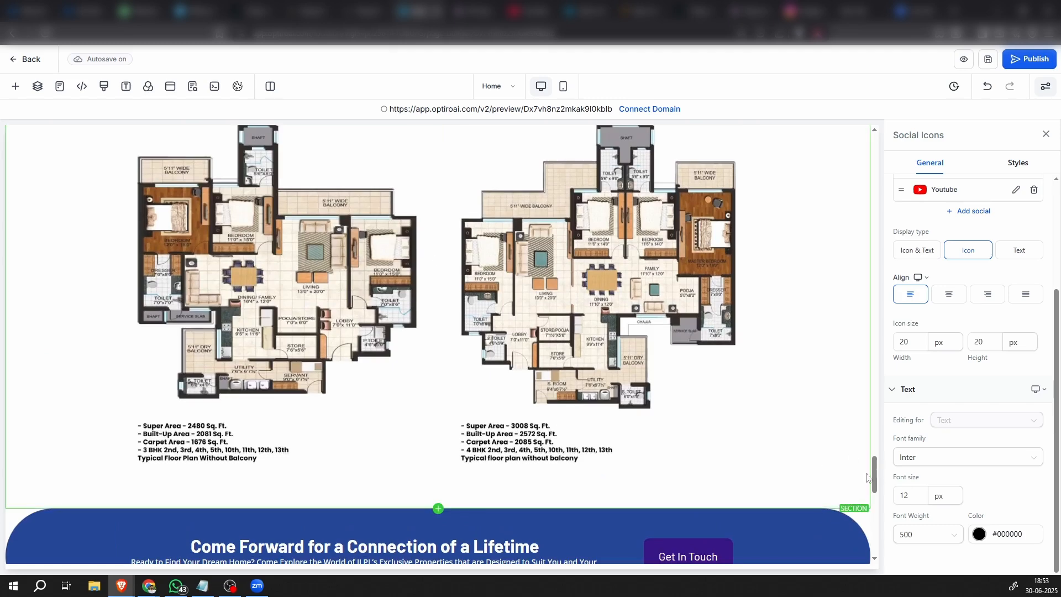
{"action": "left_click_drag", "start_coordinate": [874, 476], "coordinate": [874, 140]}
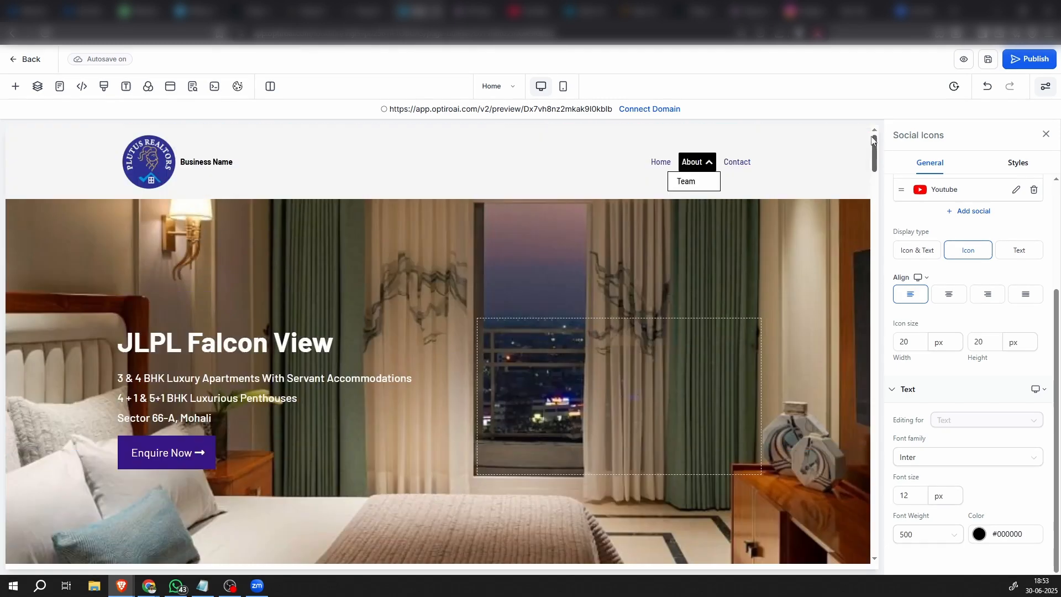
{"action": "scroll", "coordinate": [547, 370], "scroll_direction": "down", "scroll_amount": 10}
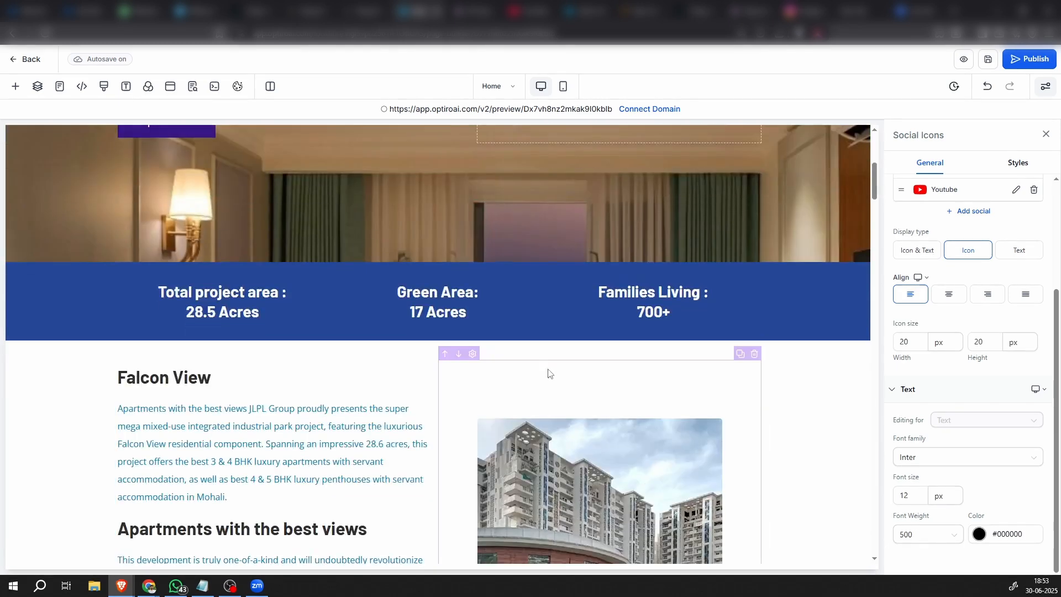
{"action": "scroll", "coordinate": [547, 371], "scroll_direction": "up", "scroll_amount": 5}
{"action": "scroll", "coordinate": [547, 374], "scroll_direction": "down", "scroll_amount": 10}
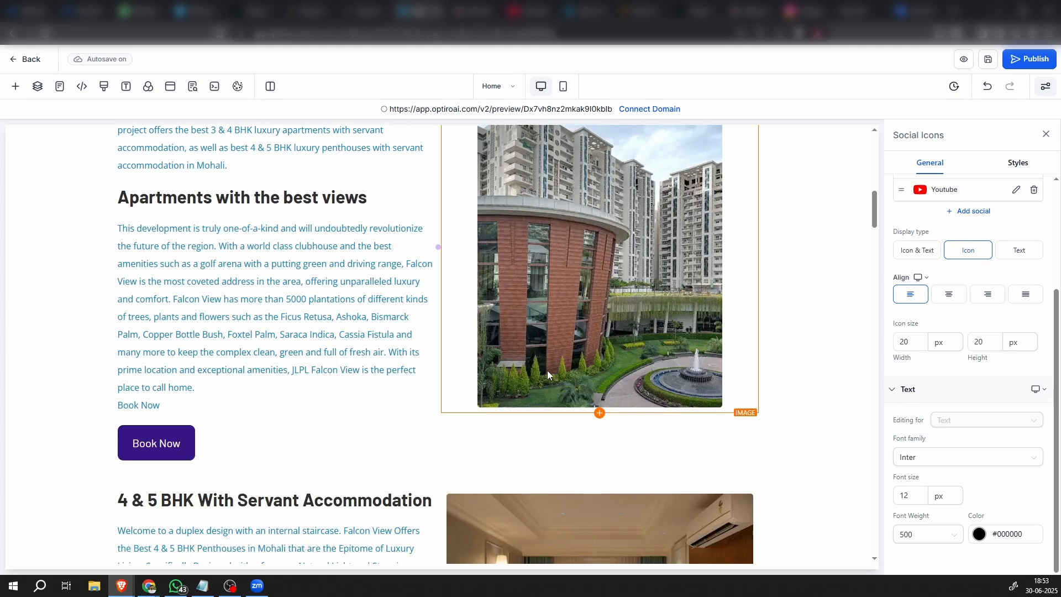
{"action": "scroll", "coordinate": [547, 374], "scroll_direction": "down", "scroll_amount": 4}
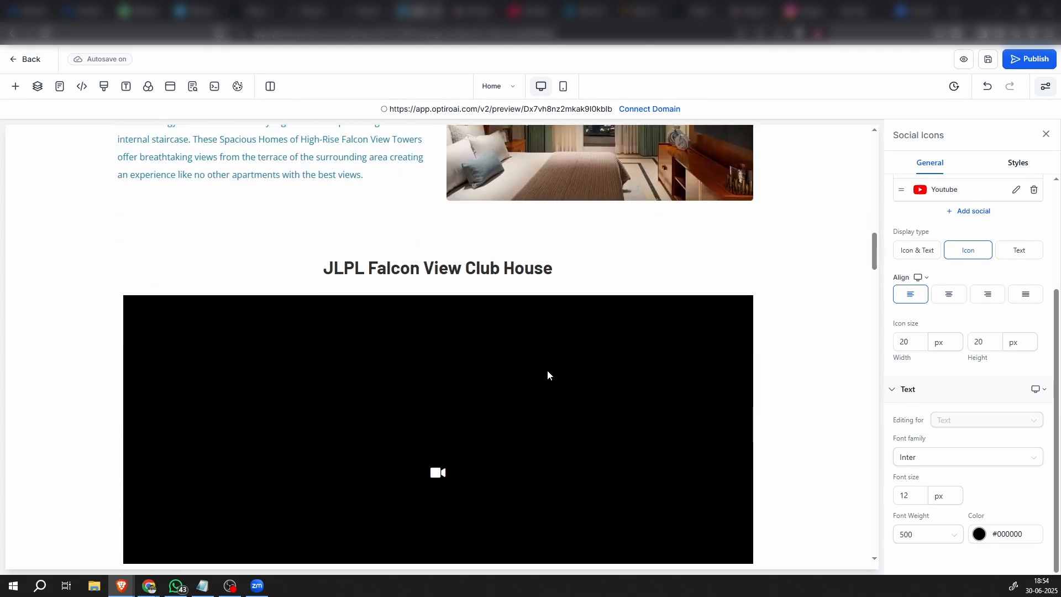
{"action": "scroll", "coordinate": [547, 370], "scroll_direction": "up", "scroll_amount": 7}
{"action": "scroll", "coordinate": [464, 384], "scroll_direction": "down", "scroll_amount": 10}
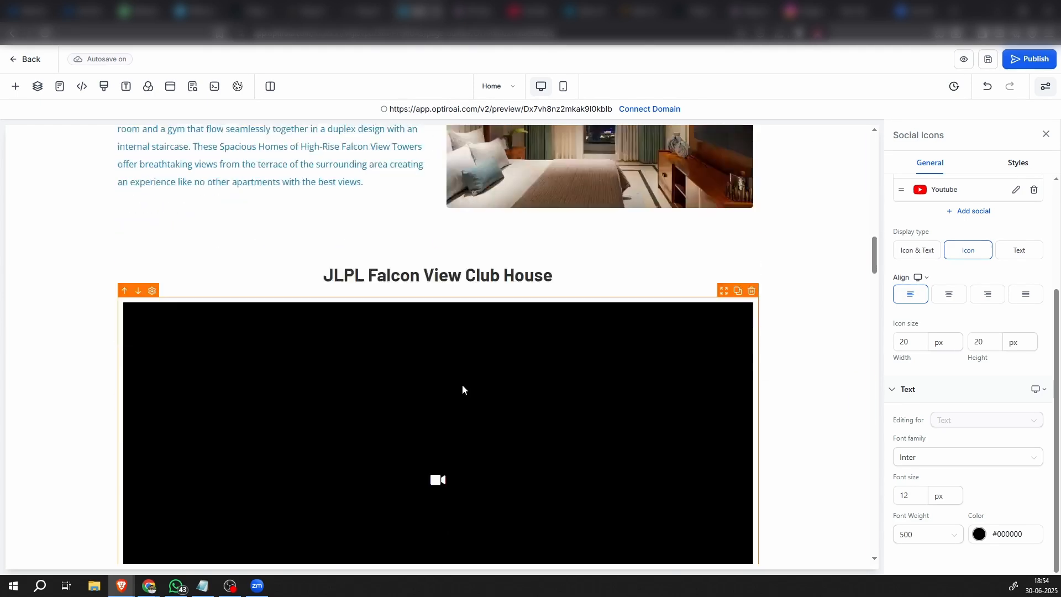
{"action": "scroll", "coordinate": [442, 384], "scroll_direction": "up", "scroll_amount": 4}
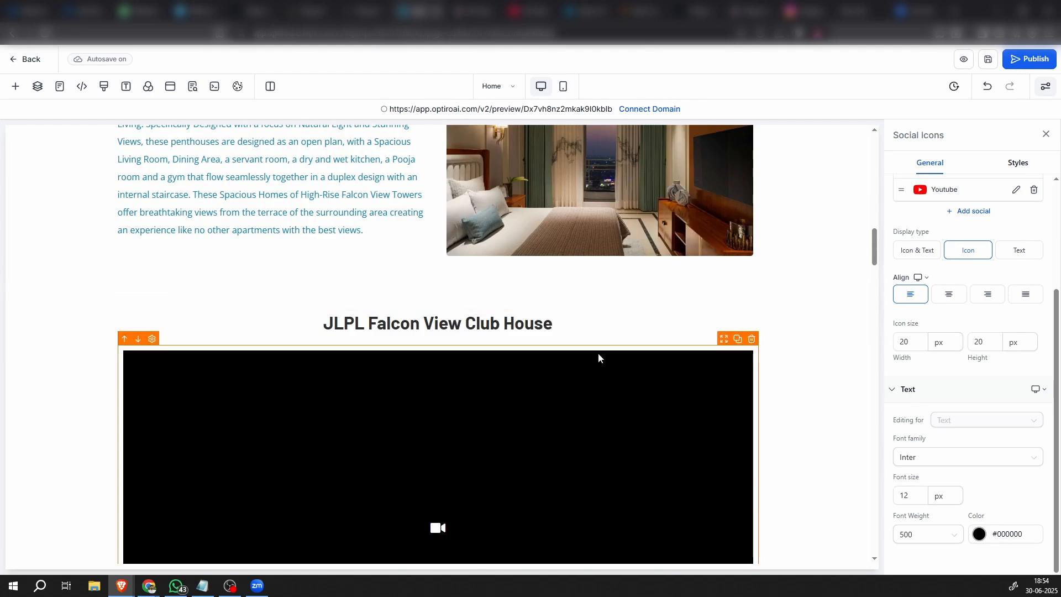
{"action": "scroll", "coordinate": [596, 365], "scroll_direction": "down", "scroll_amount": 5}
{"action": "scroll", "coordinate": [596, 375], "scroll_direction": "down", "scroll_amount": 5}
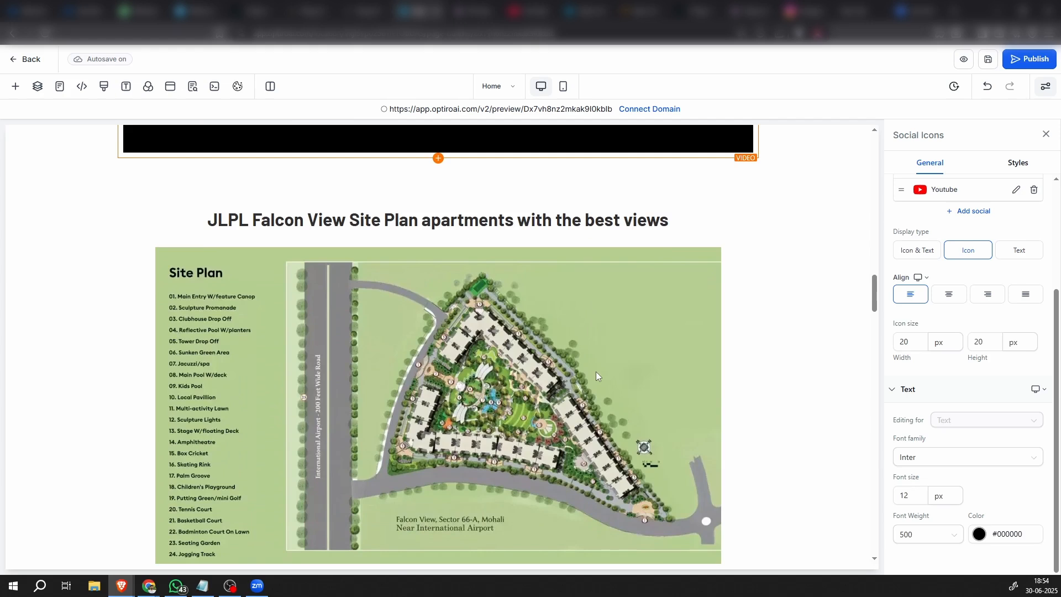
{"action": "scroll", "coordinate": [596, 371], "scroll_direction": "down", "scroll_amount": 8}
{"action": "scroll", "coordinate": [592, 365], "scroll_direction": "up", "scroll_amount": 12}
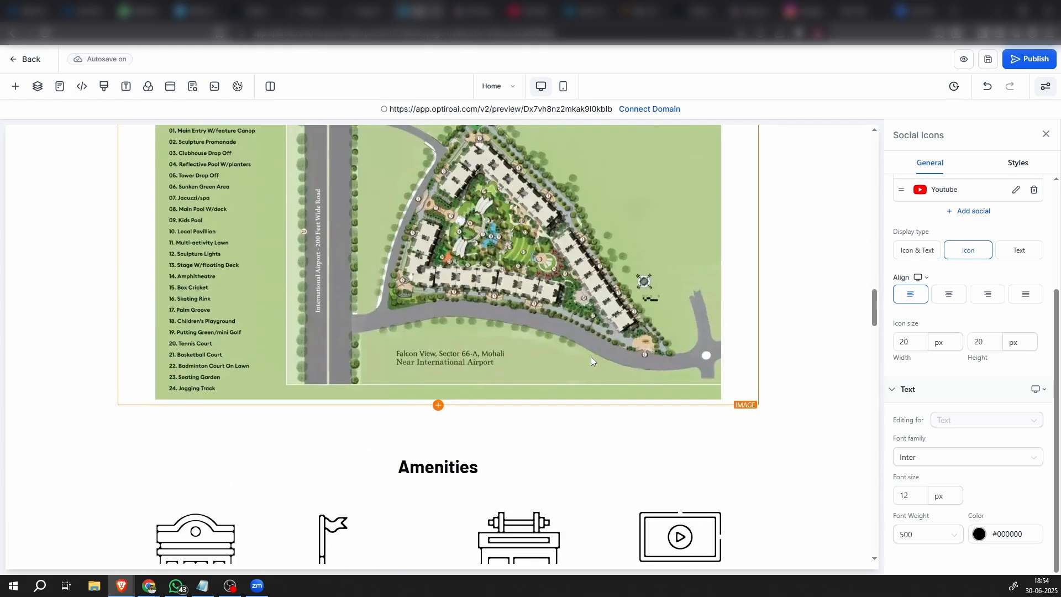
{"action": "scroll", "coordinate": [591, 360], "scroll_direction": "up", "scroll_amount": 4}
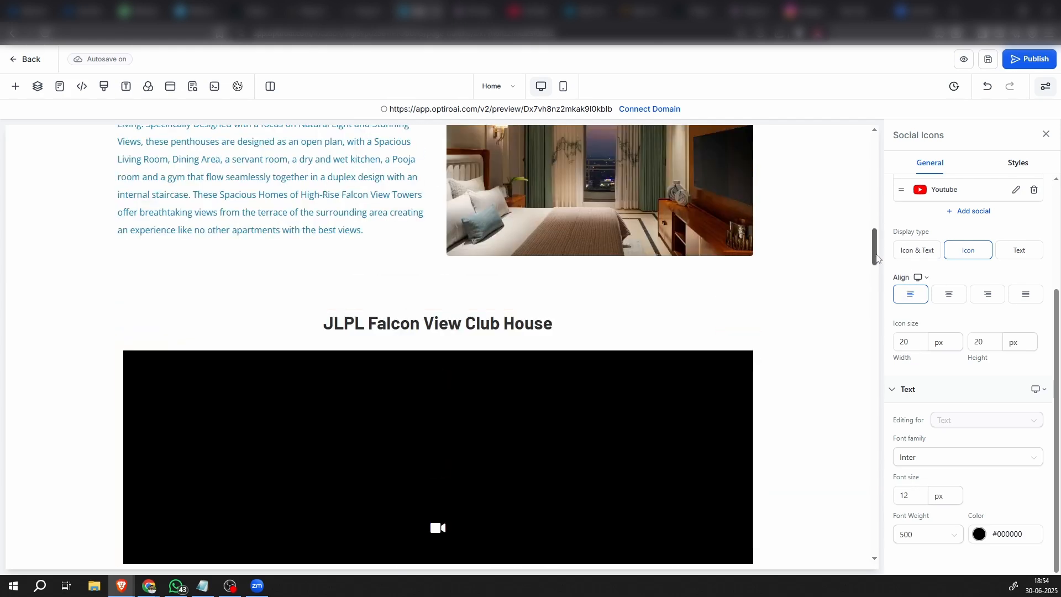
{"action": "left_click_drag", "start_coordinate": [874, 251], "coordinate": [865, 135]}
Delete the Team sub-item under About from the header navigation menu
{"action": "left_click", "coordinate": [661, 166]}
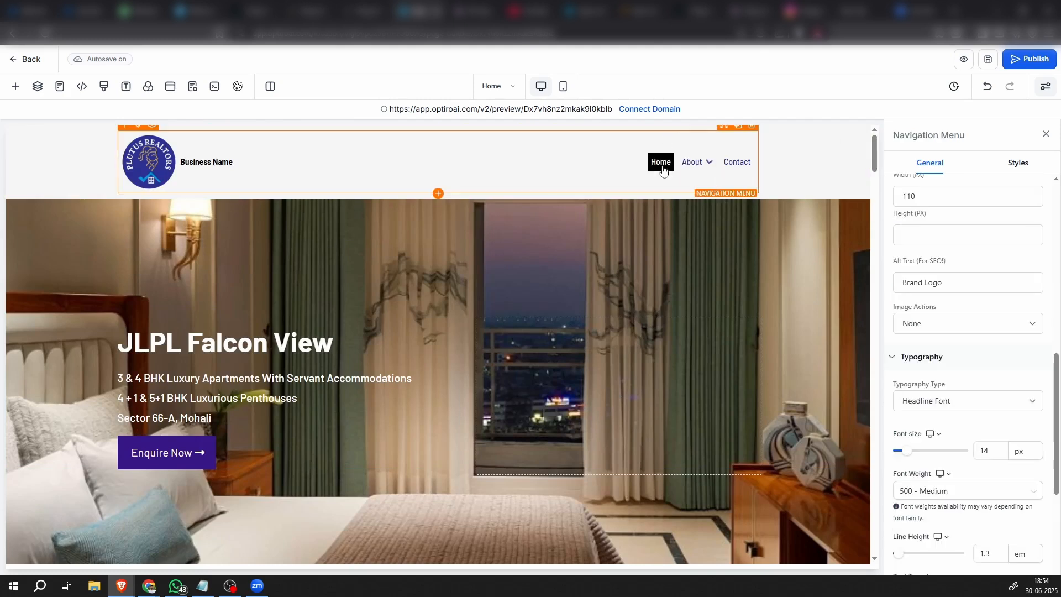
{"action": "left_click", "coordinate": [697, 164]}
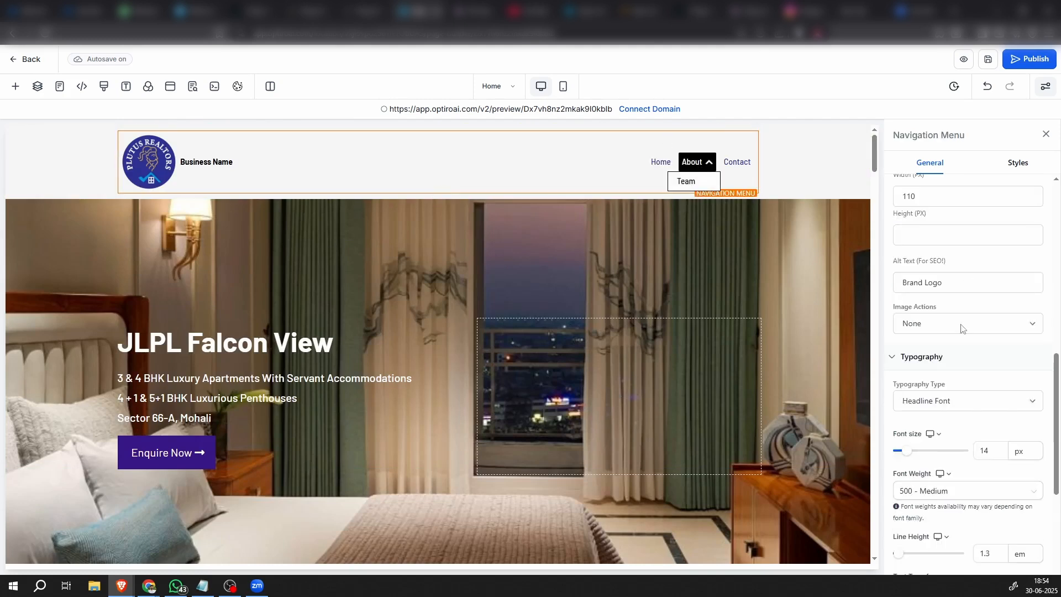
{"action": "scroll", "coordinate": [967, 342], "scroll_direction": "up", "scroll_amount": 10}
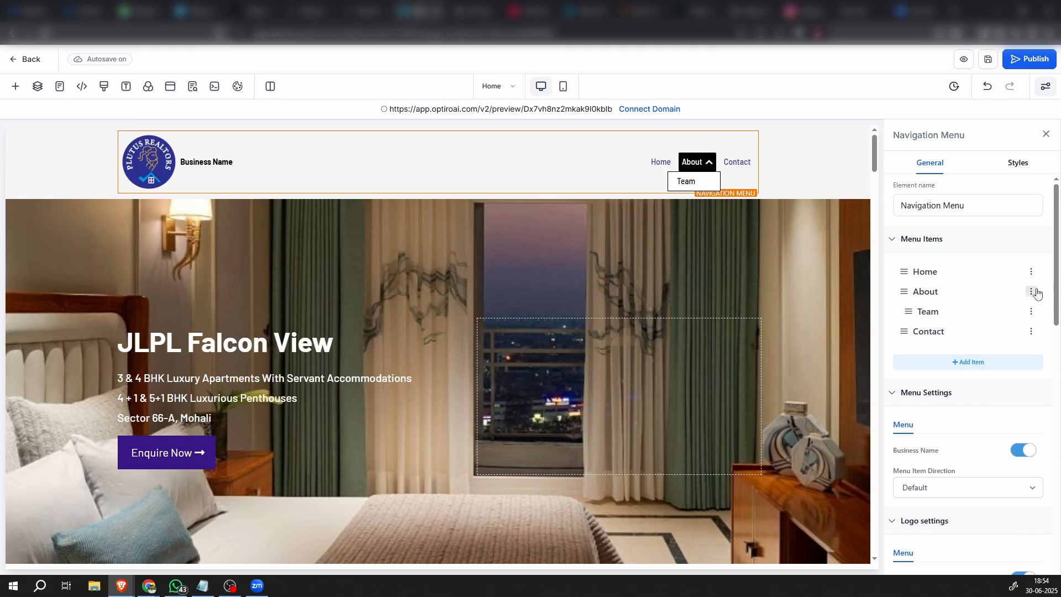
{"action": "left_click", "coordinate": [1031, 311]}
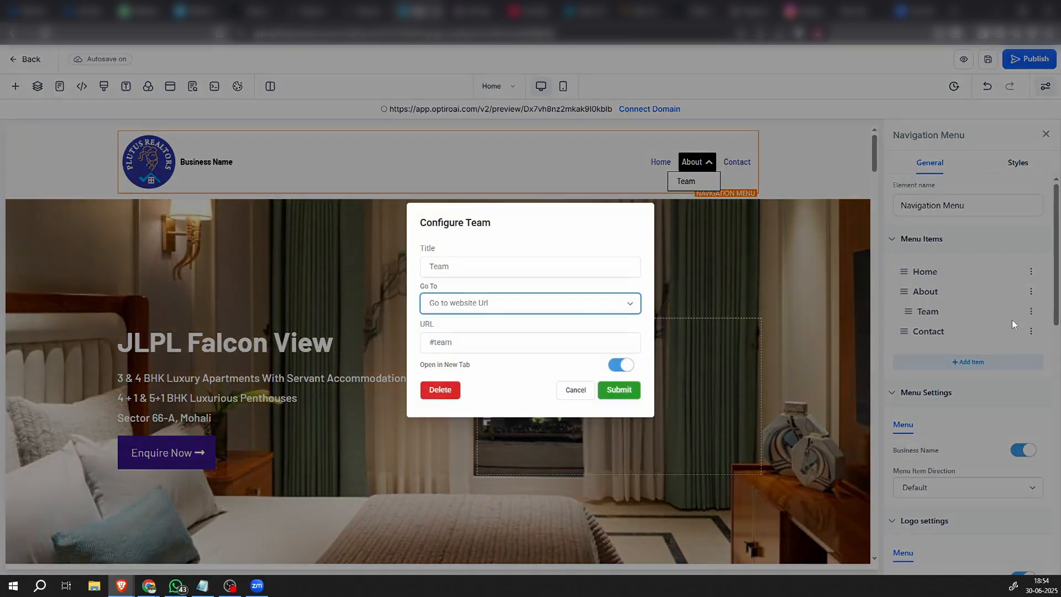
{"action": "left_click", "coordinate": [440, 390]}
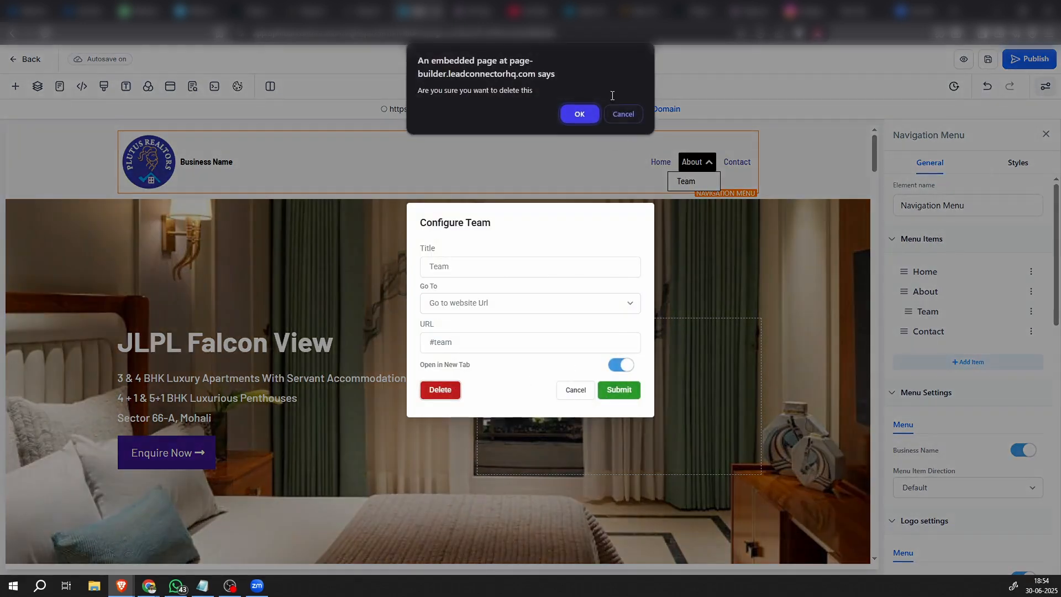
{"action": "left_click", "coordinate": [575, 116]}
Rename the About item of the header navigation menu as Overview
{"action": "scroll", "coordinate": [531, 303], "scroll_direction": "down", "scroll_amount": 10}
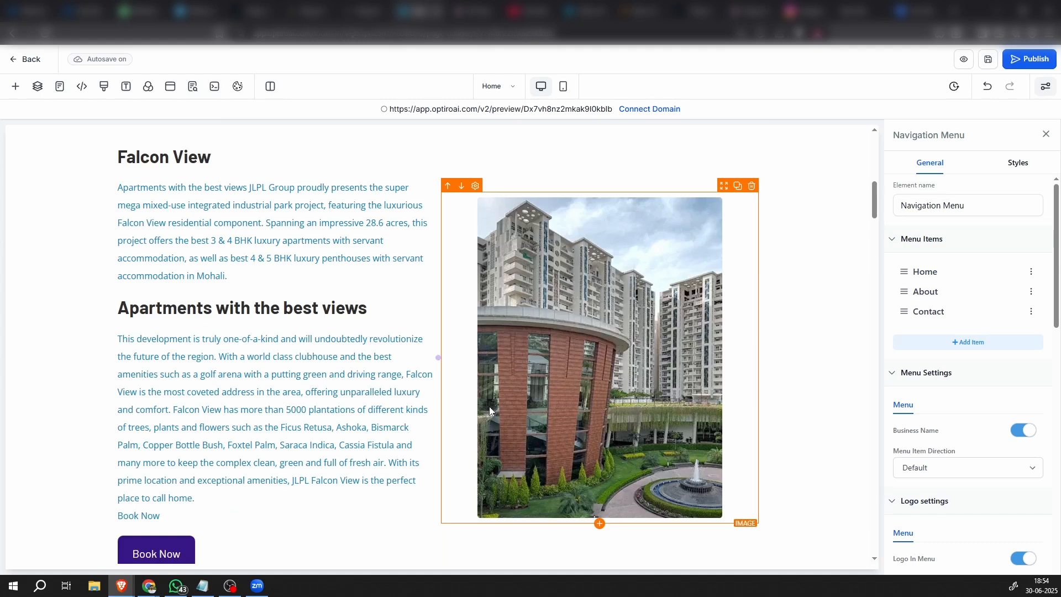
{"action": "scroll", "coordinate": [308, 379], "scroll_direction": "up", "scroll_amount": 3}
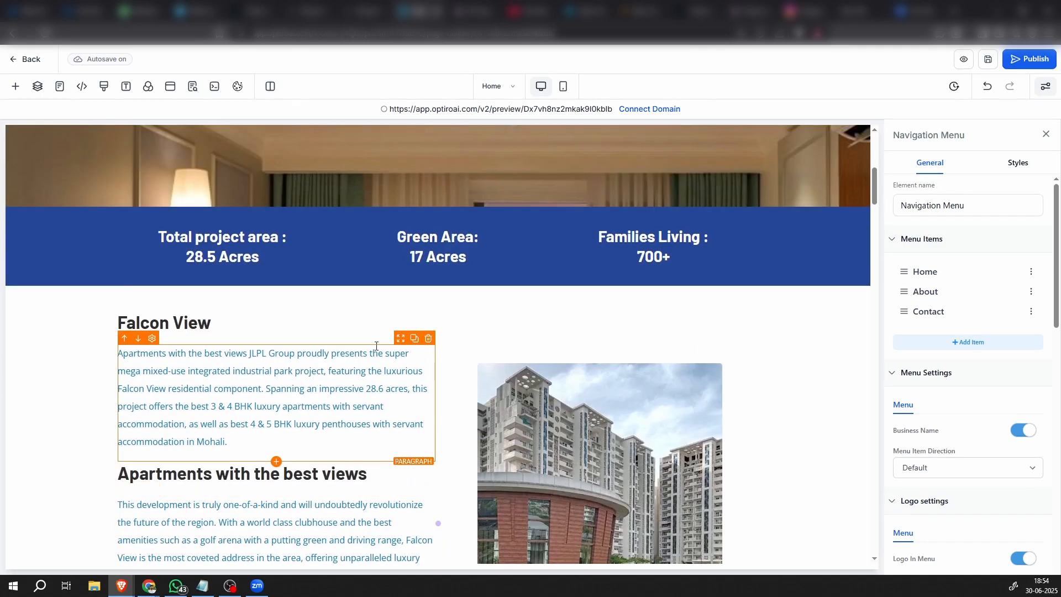
{"action": "scroll", "coordinate": [376, 345], "scroll_direction": "up", "scroll_amount": 3}
{"action": "scroll", "coordinate": [402, 368], "scroll_direction": "down", "scroll_amount": 12}
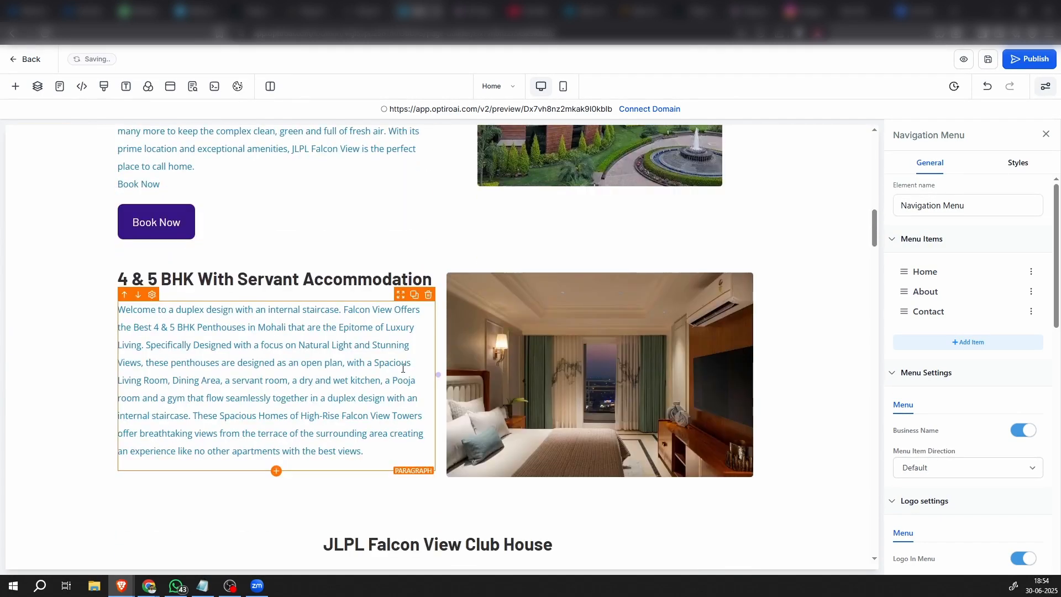
{"action": "scroll", "coordinate": [396, 370], "scroll_direction": "up", "scroll_amount": 9}
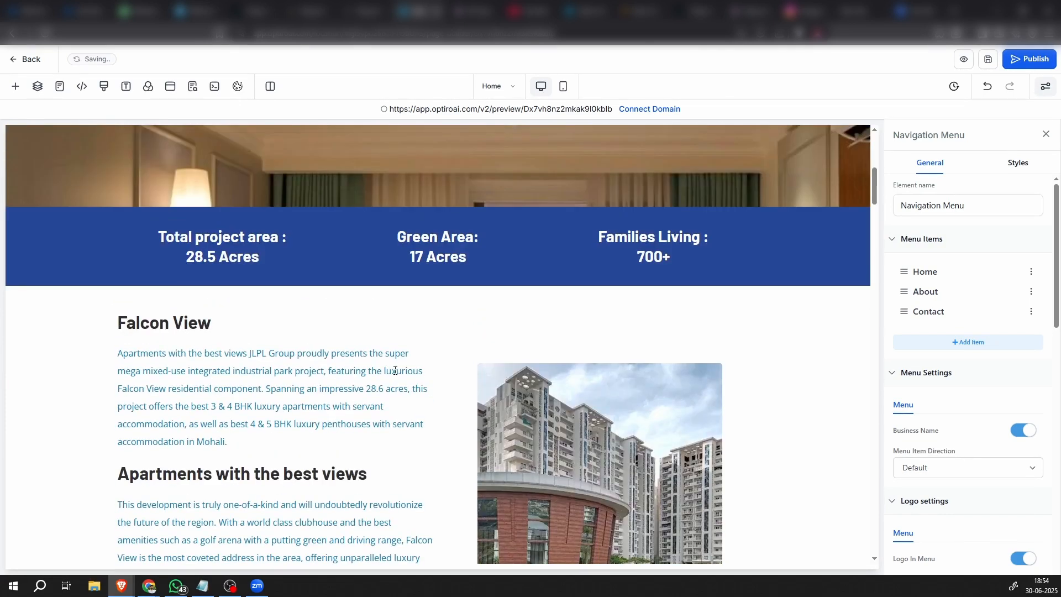
{"action": "left_click", "coordinate": [1031, 291]}
{"action": "left_click_drag", "start_coordinate": [481, 267], "coordinate": [363, 257]}
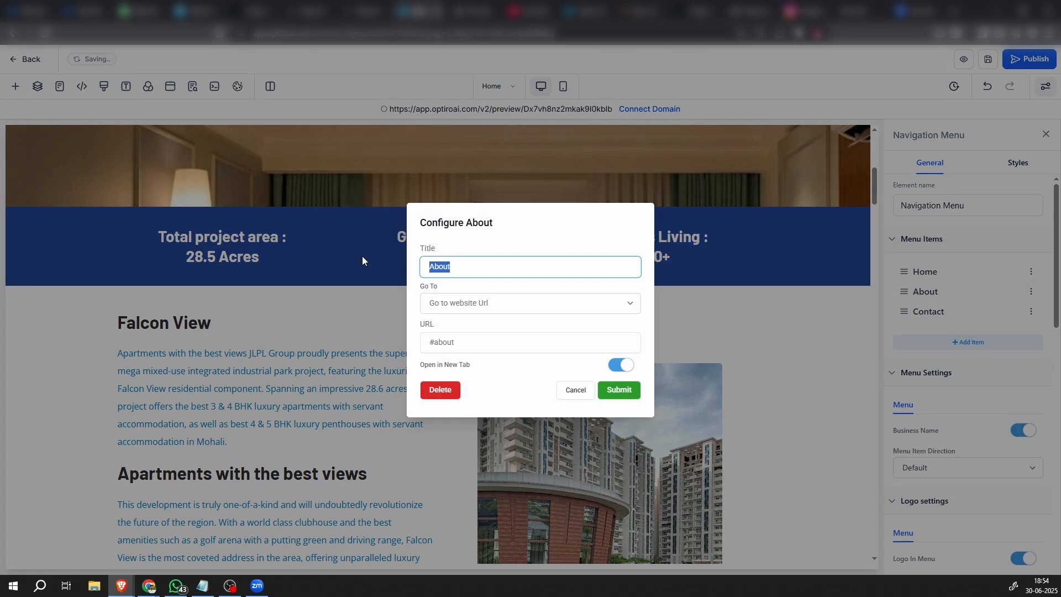
{"action": "type", "text": "Overview"}
{"action": "left_click", "coordinate": [522, 252]}
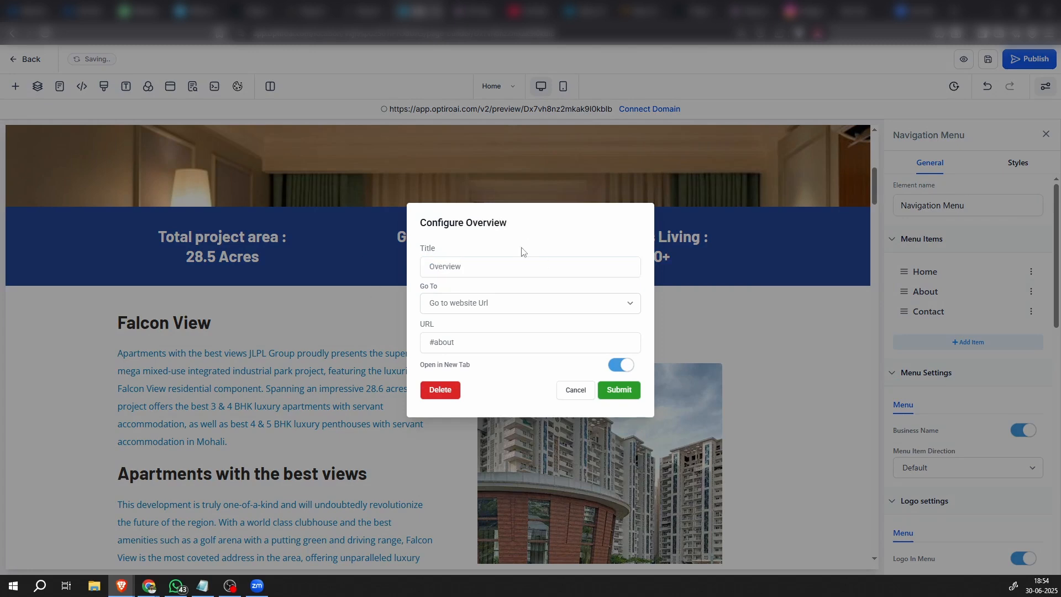
{"action": "left_click", "coordinate": [618, 390]}
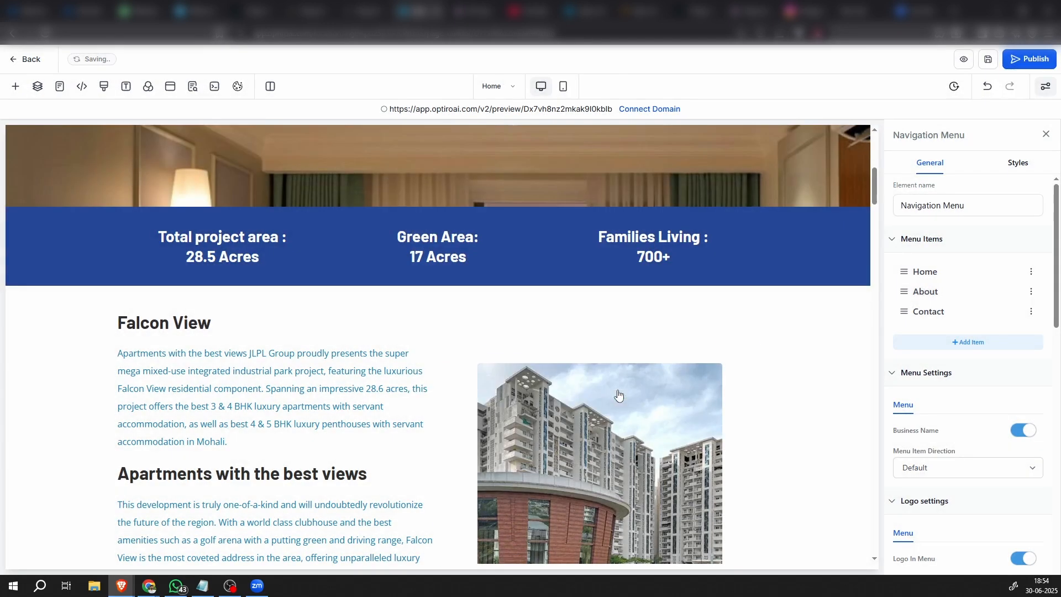
Copy the CSS selector of the section containing the Falcon View overview text
{"action": "left_click", "coordinate": [32, 387]}
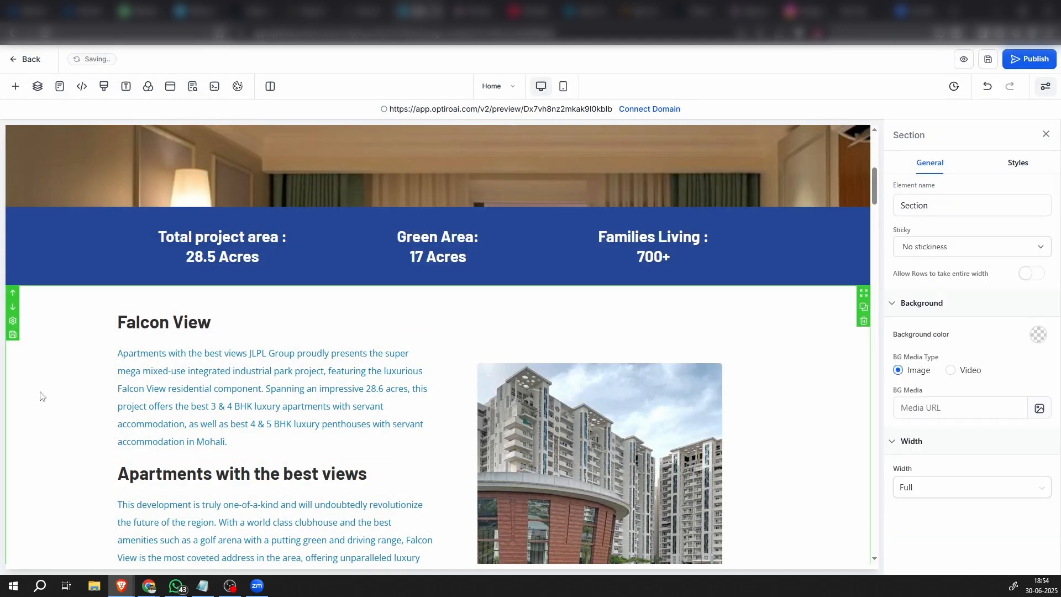
{"action": "left_click", "coordinate": [1010, 164]}
{"action": "scroll", "coordinate": [972, 498], "scroll_direction": "down", "scroll_amount": 2}
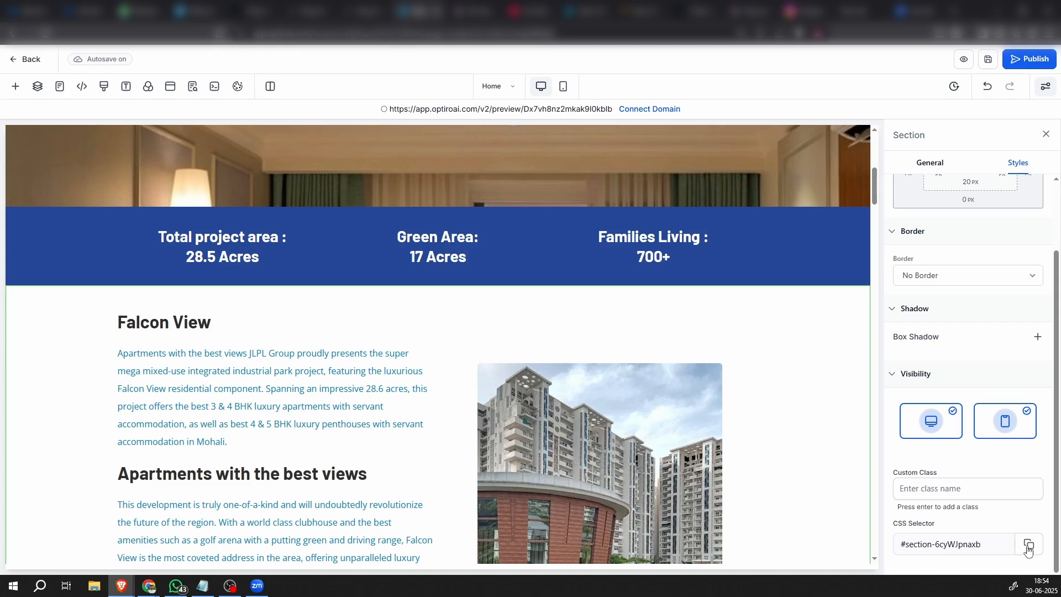
Set the Overview menu item's URL to #section-6cyWJpnaxb and turn off opening in a new tab
{"action": "scroll", "coordinate": [475, 363], "scroll_direction": "up", "scroll_amount": 10}
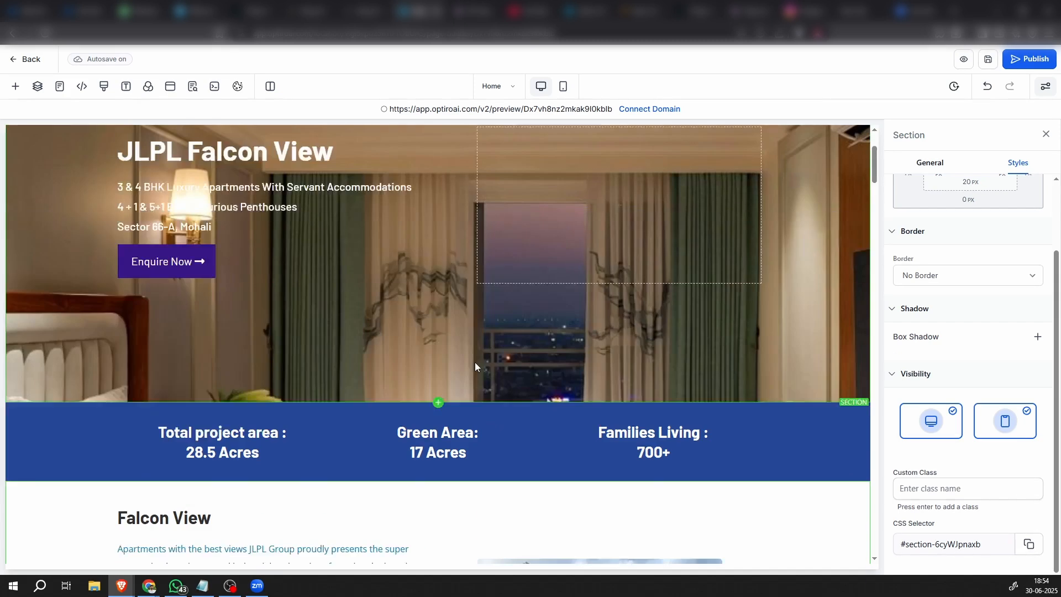
{"action": "left_click", "coordinate": [705, 174]}
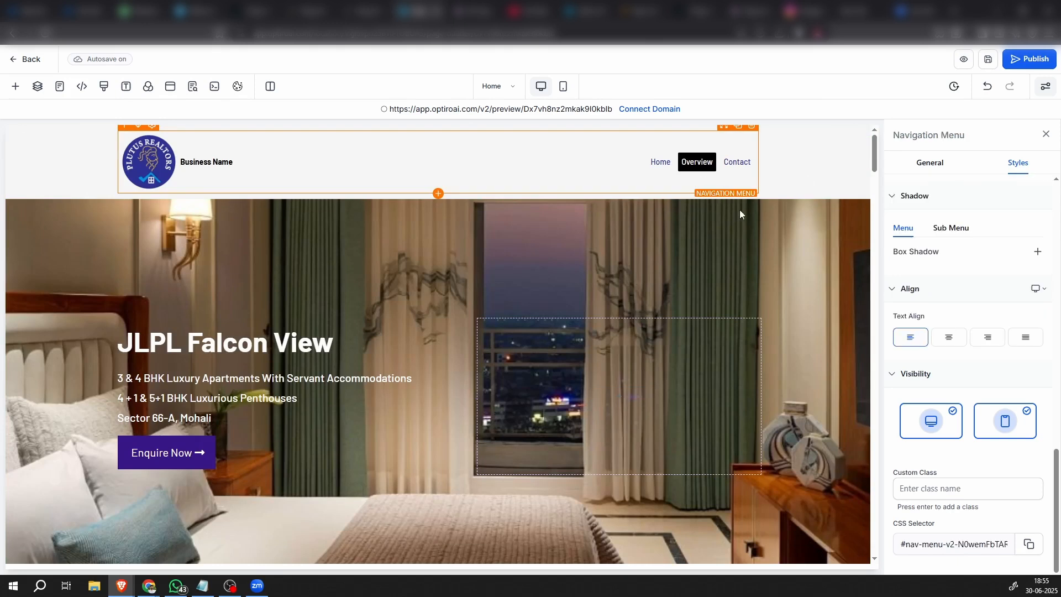
{"action": "scroll", "coordinate": [974, 344], "scroll_direction": "up", "scroll_amount": 15}
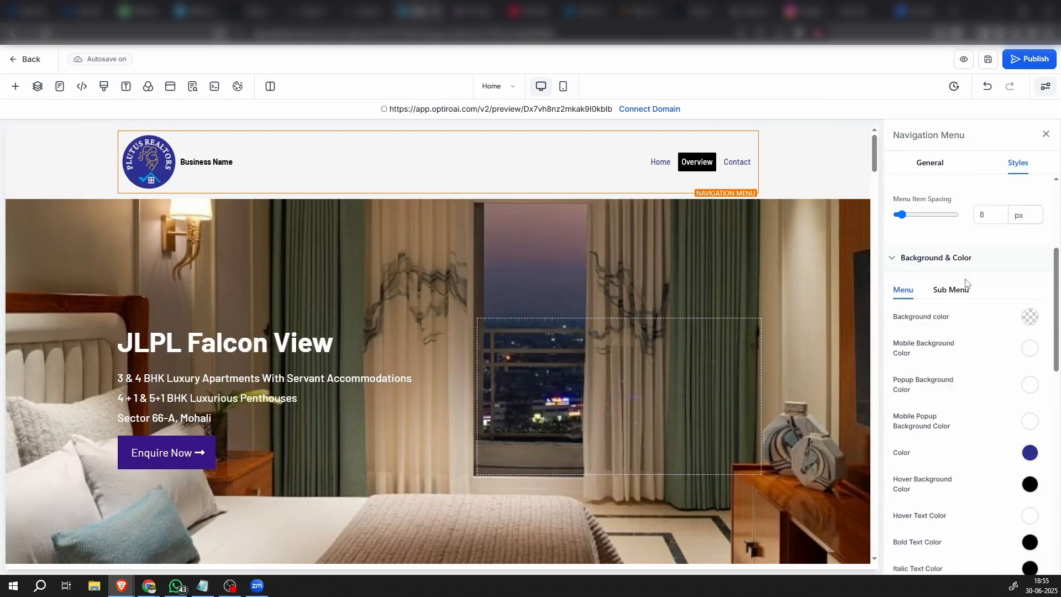
{"action": "left_click", "coordinate": [933, 166]}
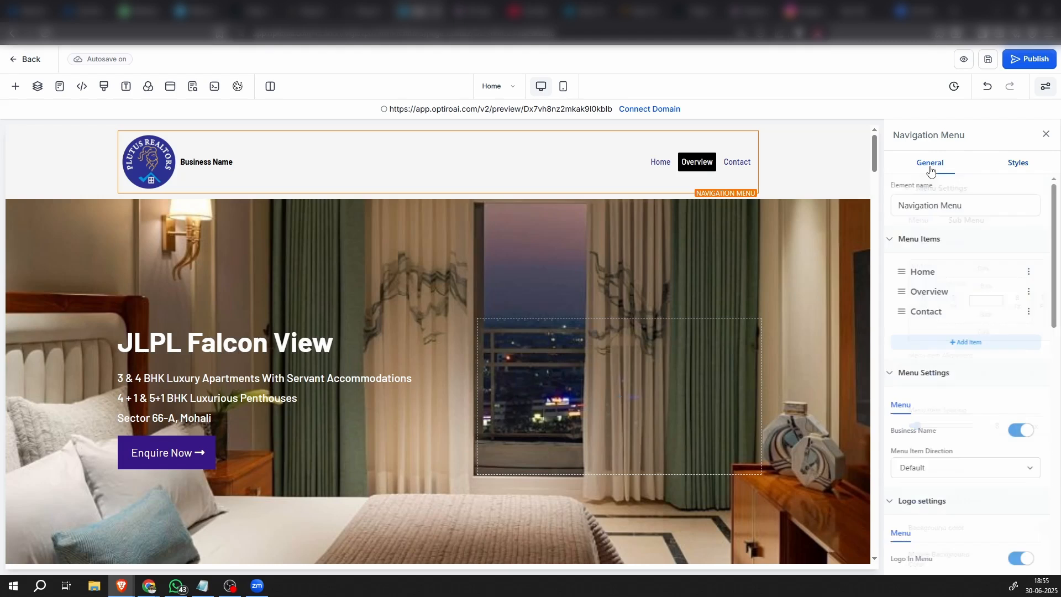
{"action": "left_click", "coordinate": [1031, 291]}
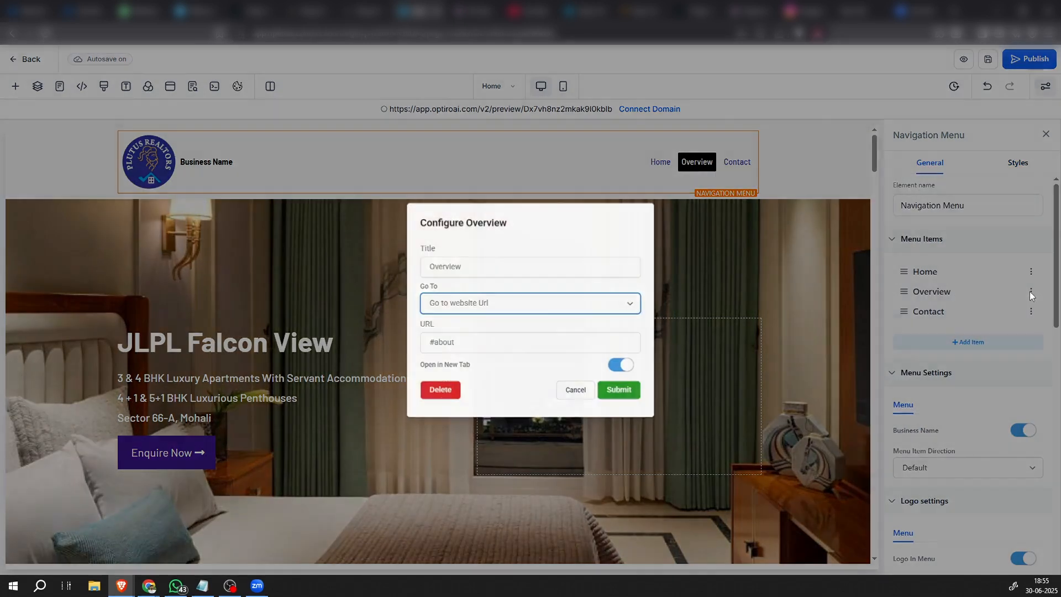
{"action": "left_click", "coordinate": [469, 305]}
{"action": "left_click", "coordinate": [470, 310]}
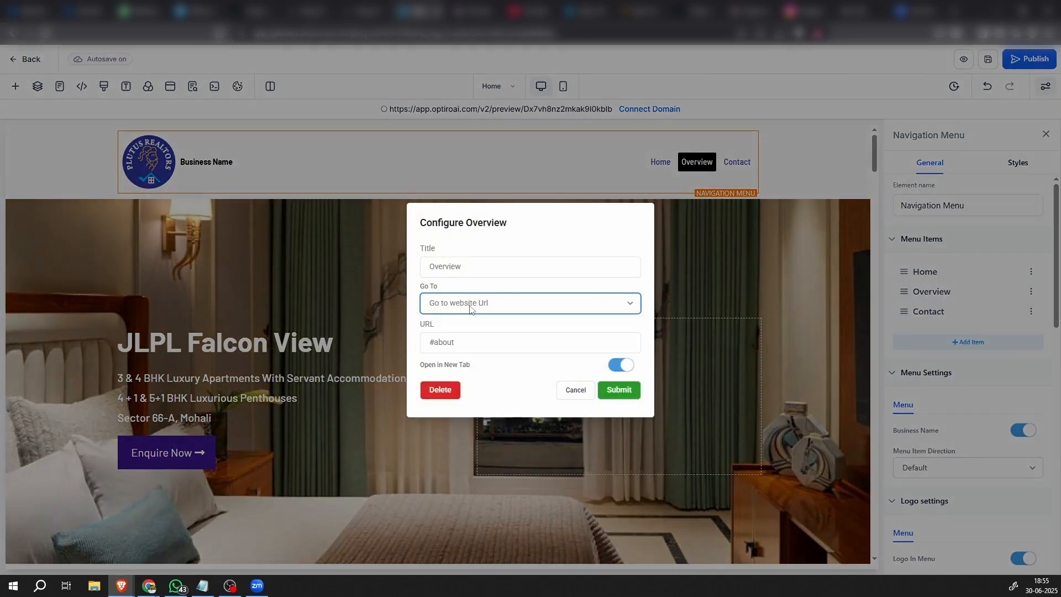
{"action": "triple_click", "coordinate": [465, 345]}
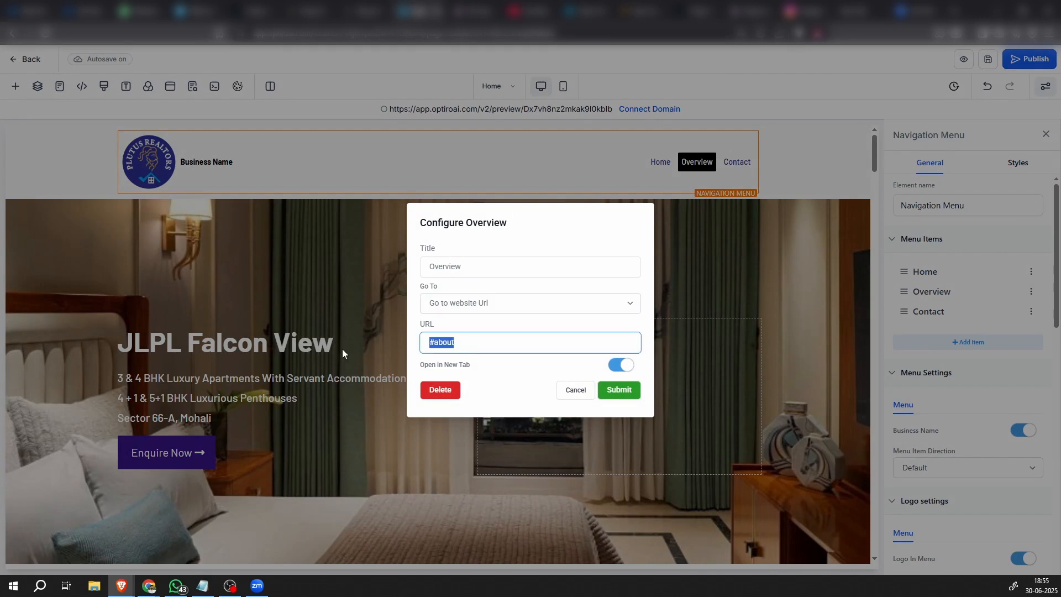
{"action": "type", "text": "#section-6cyWJpnaxb"}
{"action": "left_click", "coordinate": [615, 367]}
{"action": "left_click", "coordinate": [615, 367]}
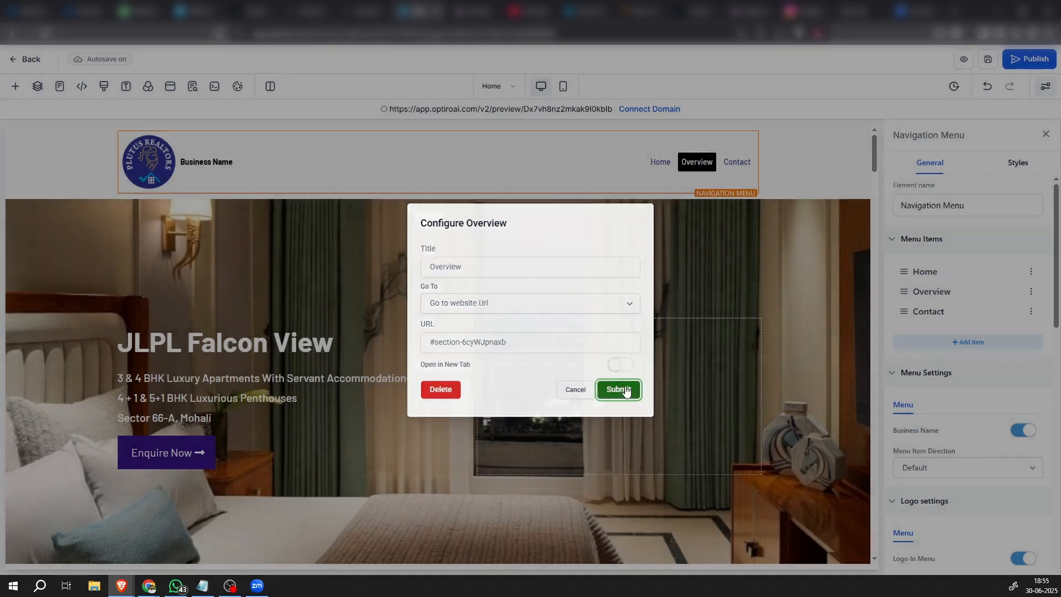
{"action": "left_click", "coordinate": [625, 390]}
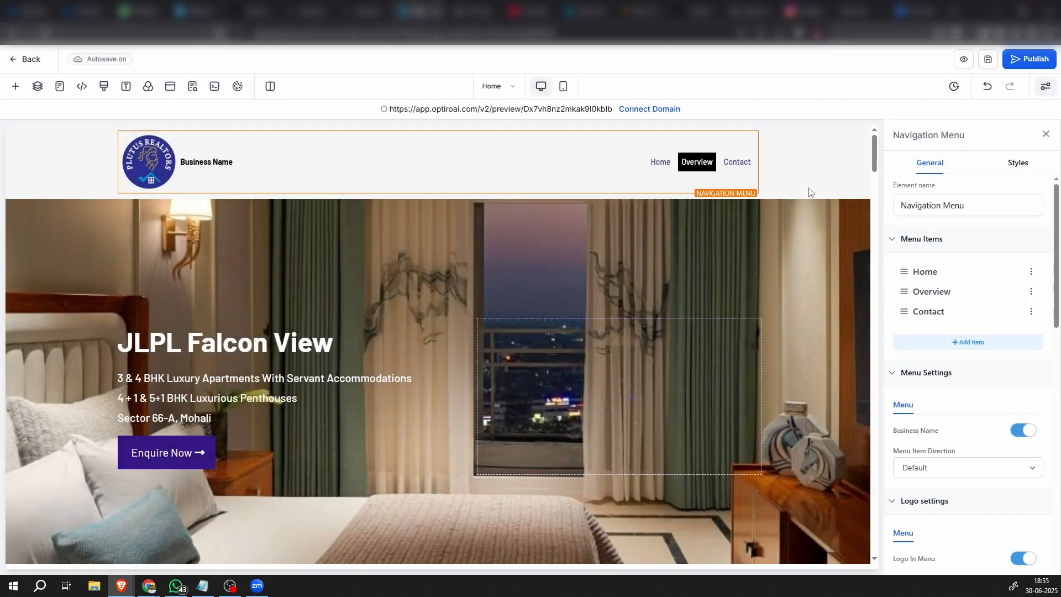
Review the page sections from the header to the club house video and check the Contact menu item's settings
{"action": "scroll", "coordinate": [479, 356], "scroll_direction": "down", "scroll_amount": 4}
{"action": "scroll", "coordinate": [480, 355], "scroll_direction": "down", "scroll_amount": 4}
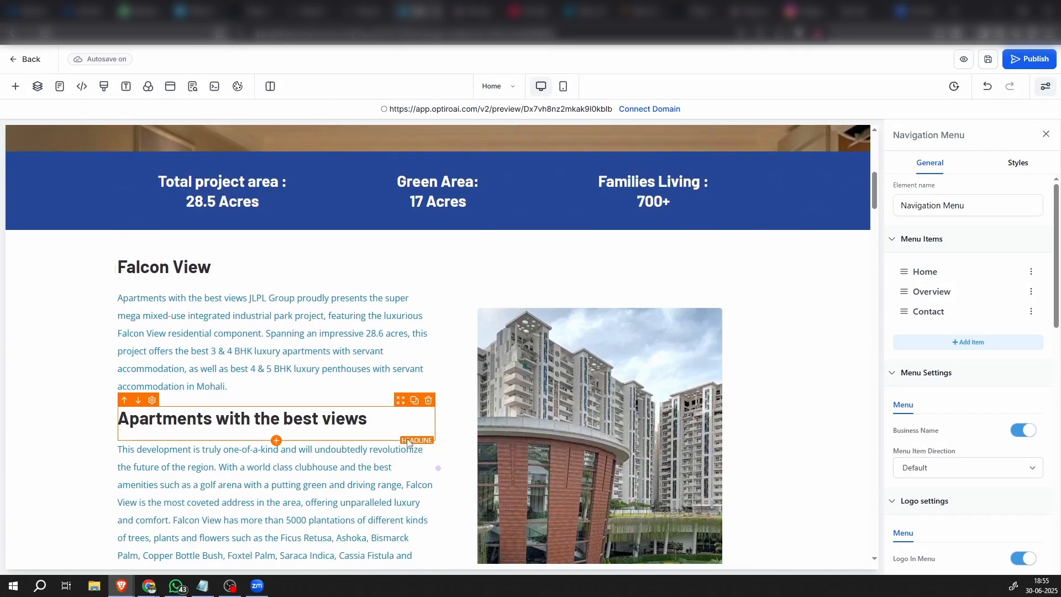
{"action": "scroll", "coordinate": [658, 247], "scroll_direction": "up", "scroll_amount": 6}
{"action": "scroll", "coordinate": [661, 233], "scroll_direction": "up", "scroll_amount": 2}
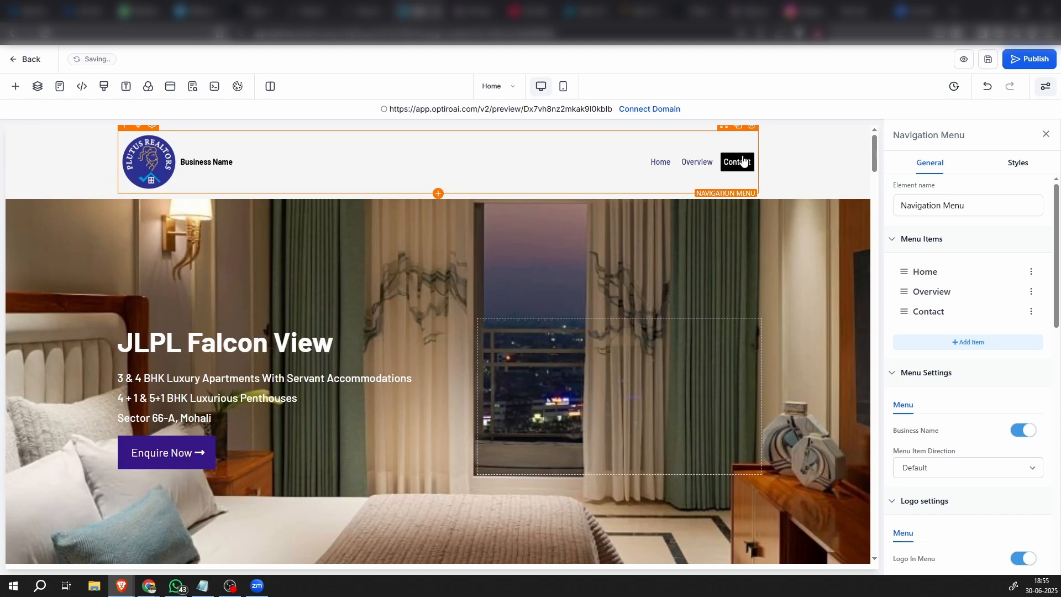
{"action": "scroll", "coordinate": [552, 375], "scroll_direction": "down", "scroll_amount": 15}
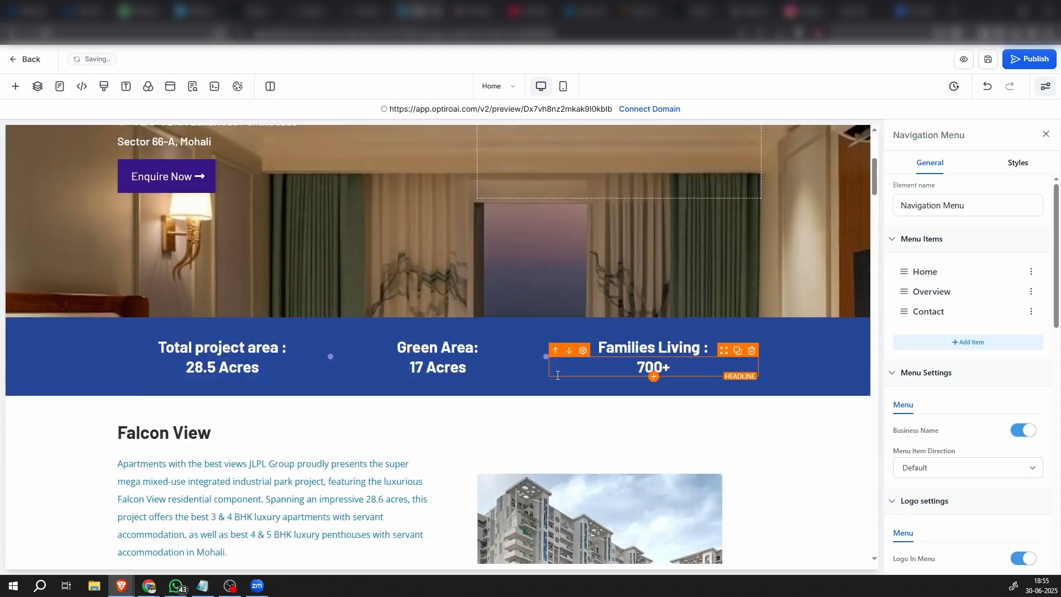
{"action": "scroll", "coordinate": [552, 376], "scroll_direction": "down", "scroll_amount": 5}
{"action": "scroll", "coordinate": [552, 375], "scroll_direction": "up", "scroll_amount": 12}
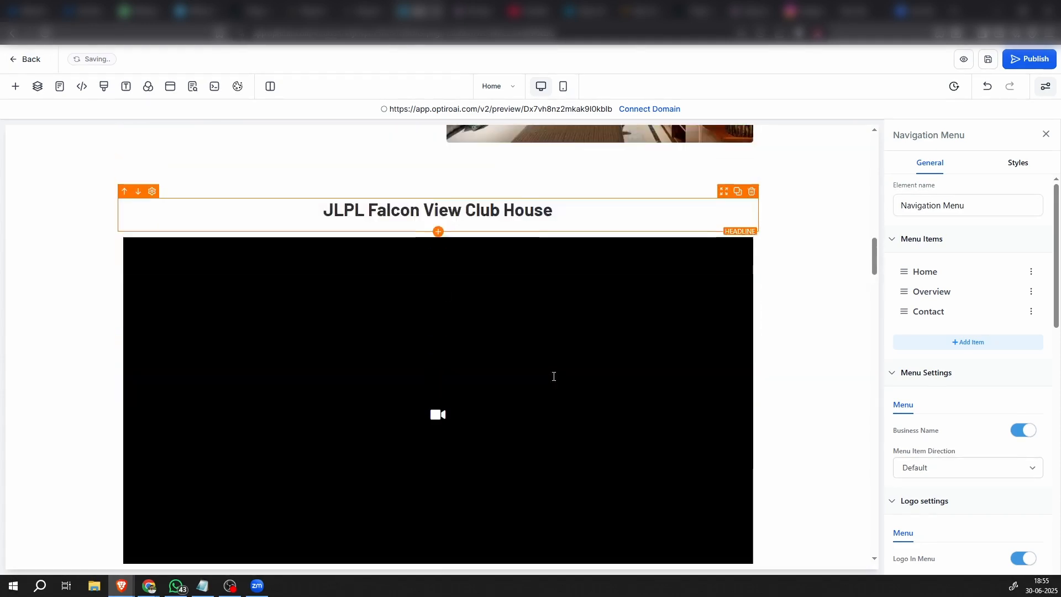
{"action": "scroll", "coordinate": [591, 374], "scroll_direction": "up", "scroll_amount": 10}
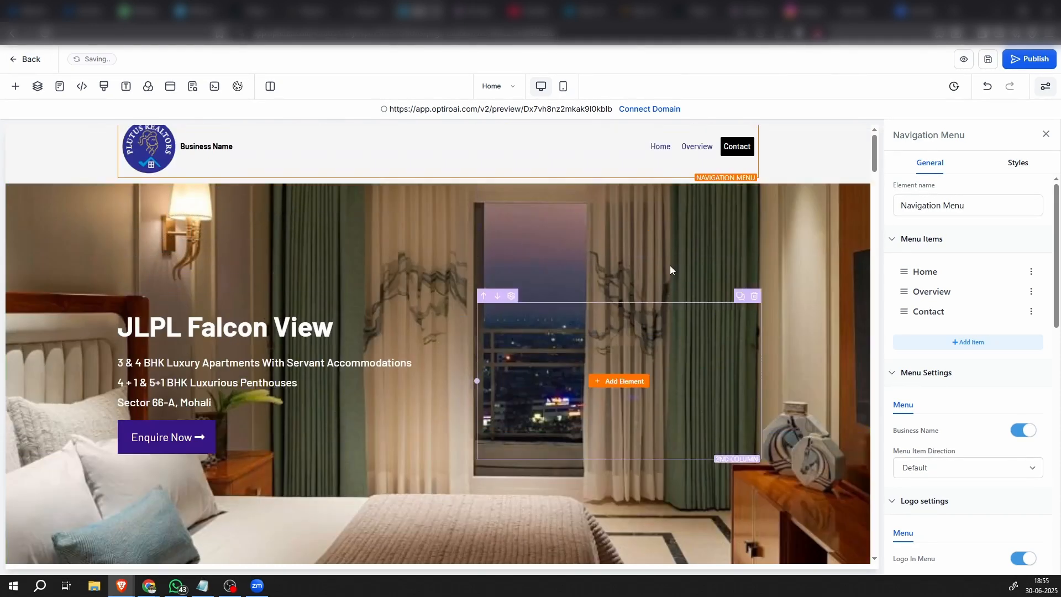
{"action": "left_click", "coordinate": [1031, 312]}
{"action": "left_click", "coordinate": [574, 390]}
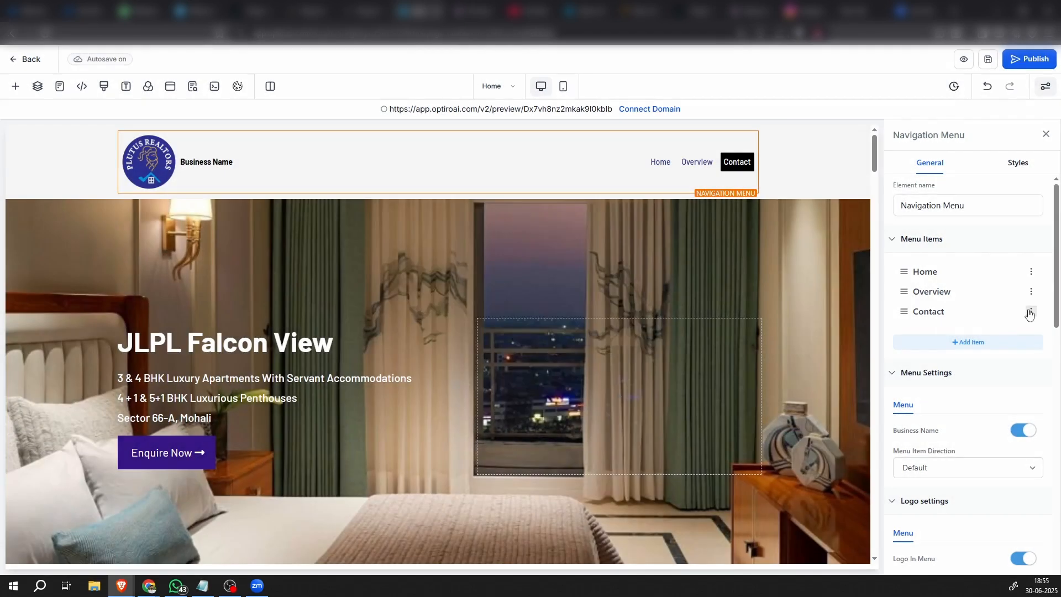
Add an item to the header navigation menu, leaving its default title and URL
{"action": "left_click", "coordinate": [966, 343]}
{"action": "left_click", "coordinate": [941, 306]}
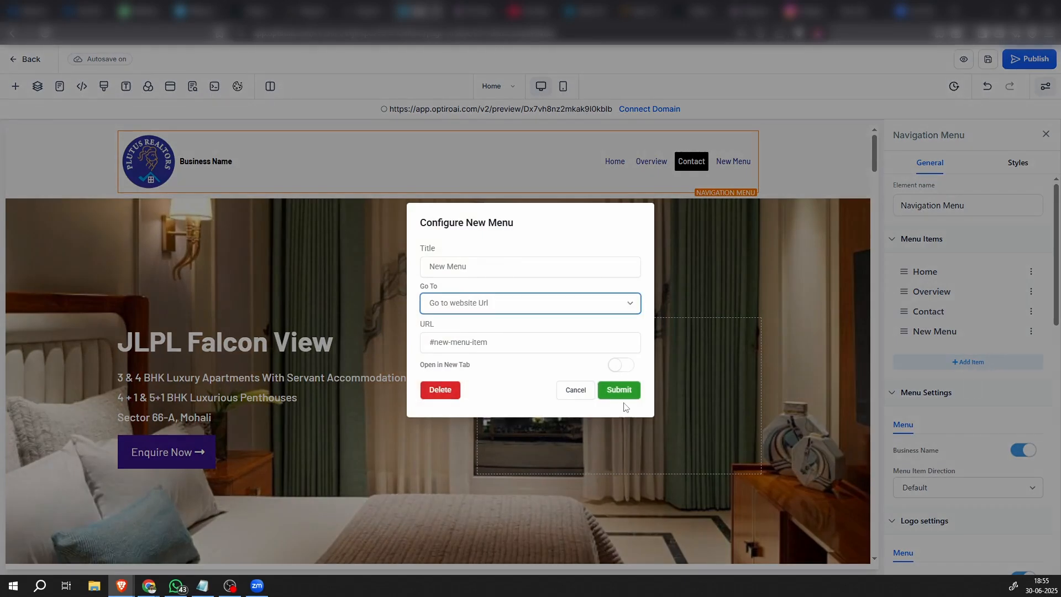
{"action": "left_click", "coordinate": [575, 390]}
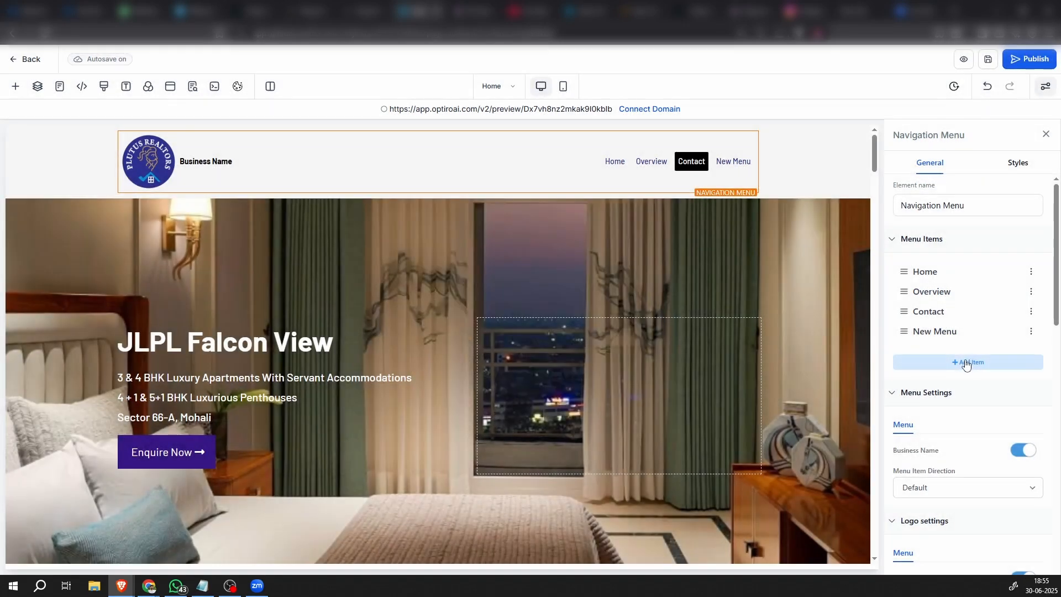
Add another item to the header navigation menu and title it Video
{"action": "left_click", "coordinate": [966, 362]}
{"action": "left_click", "coordinate": [951, 326]}
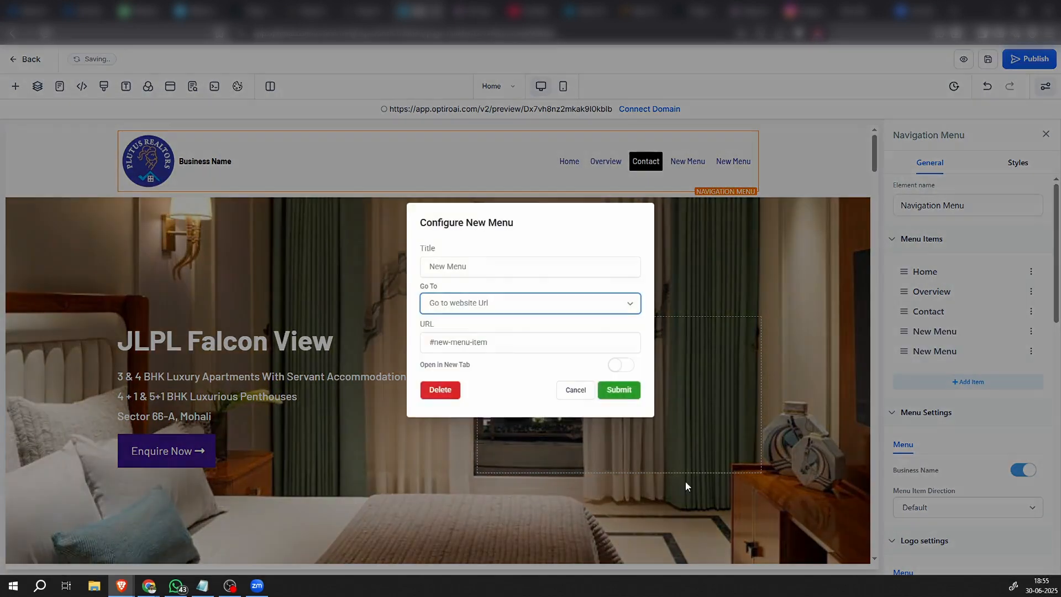
{"action": "left_click", "coordinate": [491, 264]}
{"action": "left_click_drag", "start_coordinate": [490, 264], "coordinate": [256, 267]}
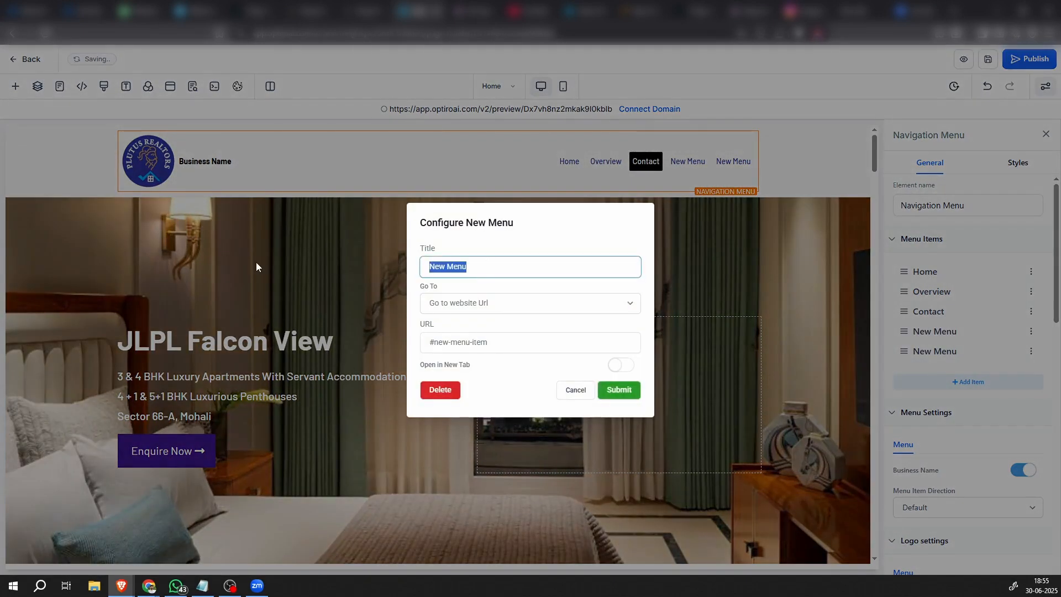
{"action": "type", "text": "Video"}
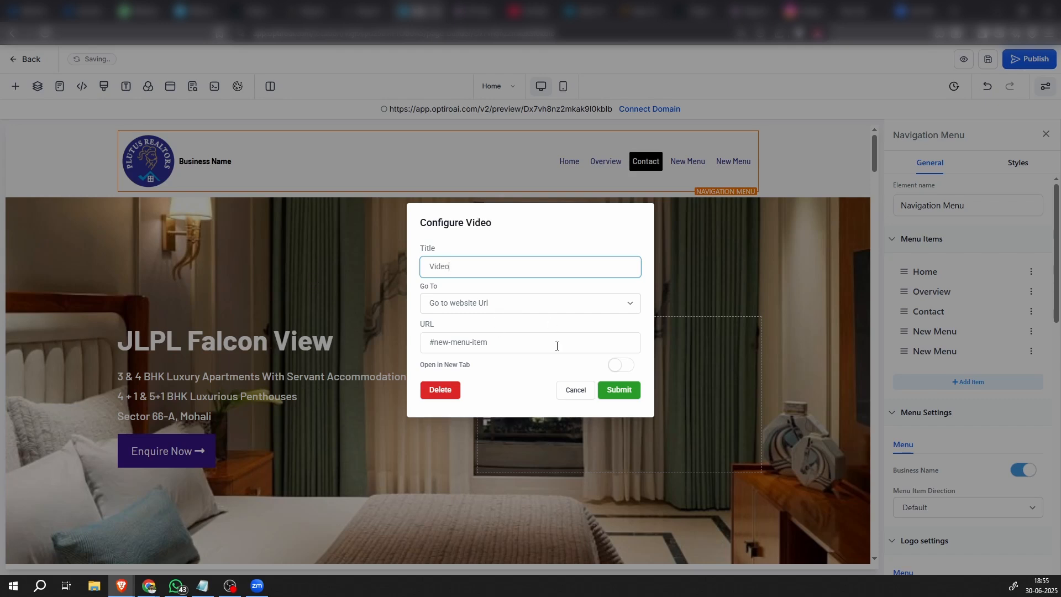
{"action": "left_click", "coordinate": [620, 391]}
{"action": "scroll", "coordinate": [722, 380], "scroll_direction": "down", "scroll_amount": 10}
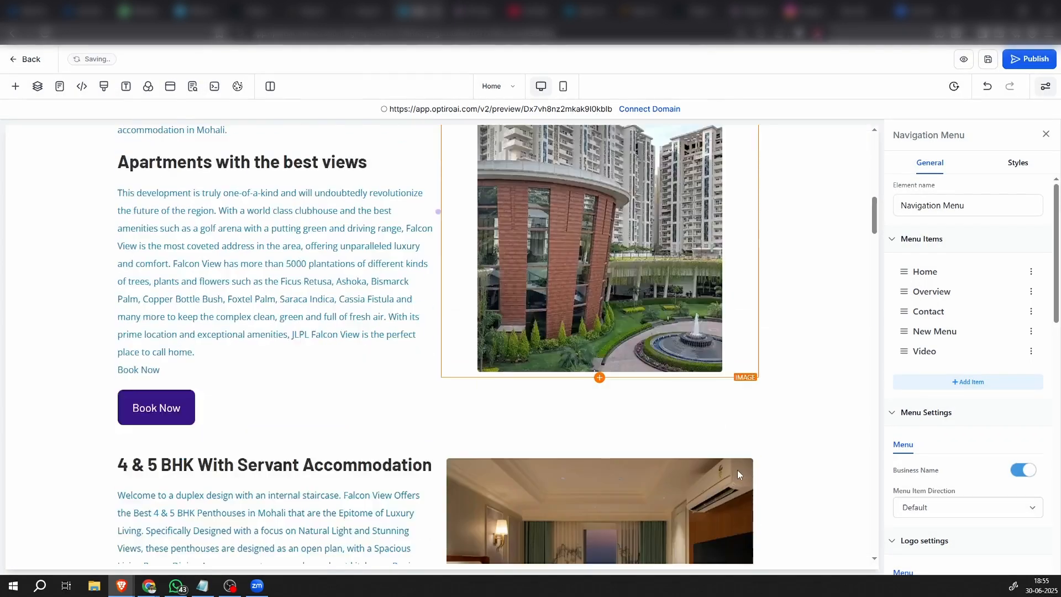
Copy the CSS selector of the JLPL Falcon View Club House video section
{"action": "scroll", "coordinate": [737, 472], "scroll_direction": "down", "scroll_amount": 10}
{"action": "scroll", "coordinate": [737, 469], "scroll_direction": "up", "scroll_amount": 4}
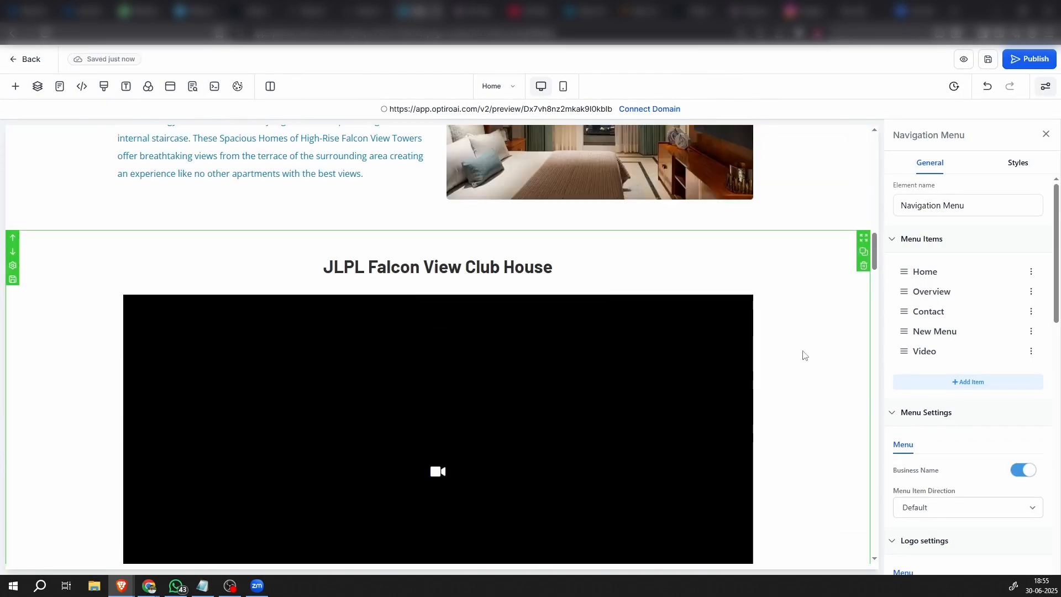
{"action": "left_click", "coordinate": [804, 355]}
{"action": "left_click", "coordinate": [1013, 166]}
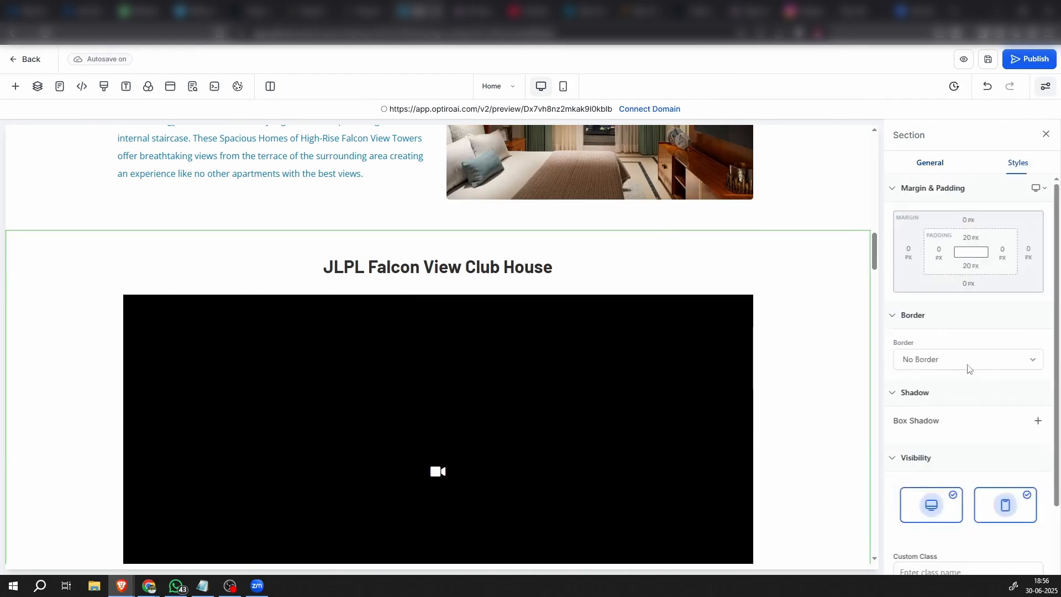
{"action": "scroll", "coordinate": [968, 369], "scroll_direction": "down", "scroll_amount": 2}
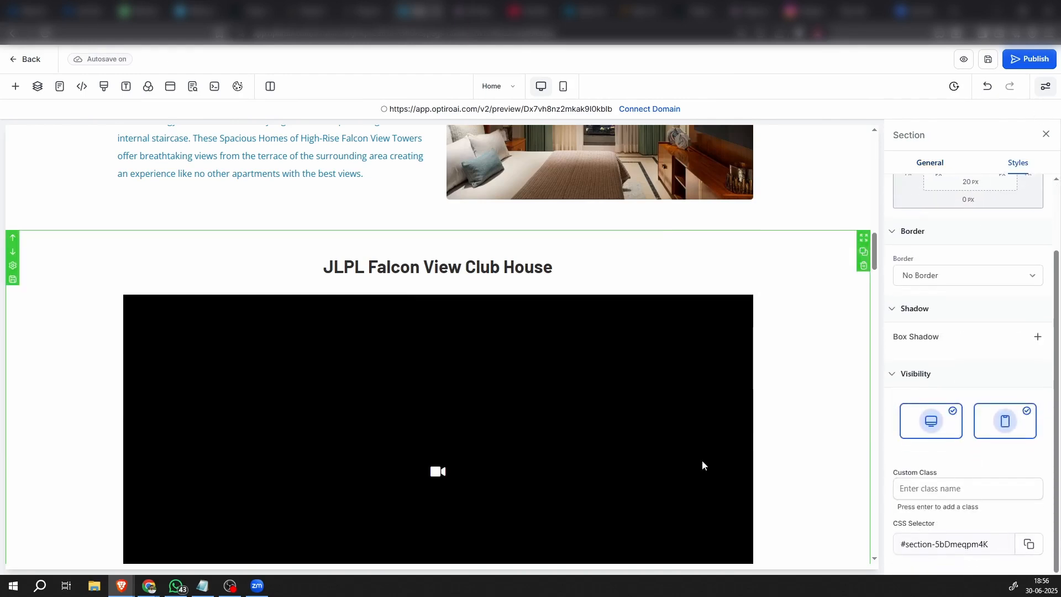
Set the Video menu item's URL to #section-5bDmeqpm4K and move the item between Overview and Contact
{"action": "scroll", "coordinate": [702, 460], "scroll_direction": "up", "scroll_amount": 20}
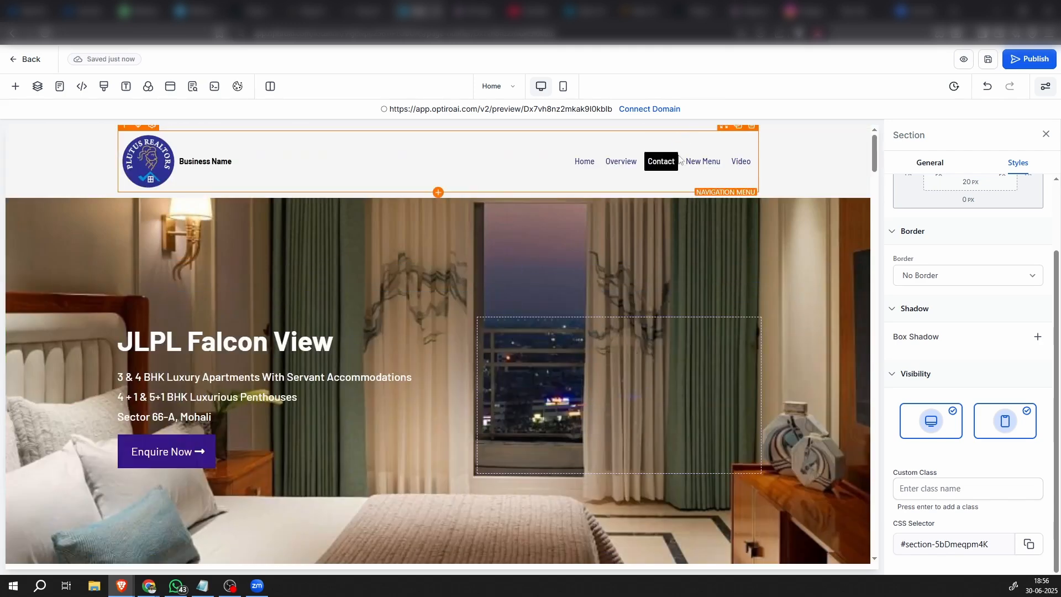
{"action": "left_click", "coordinate": [741, 162]}
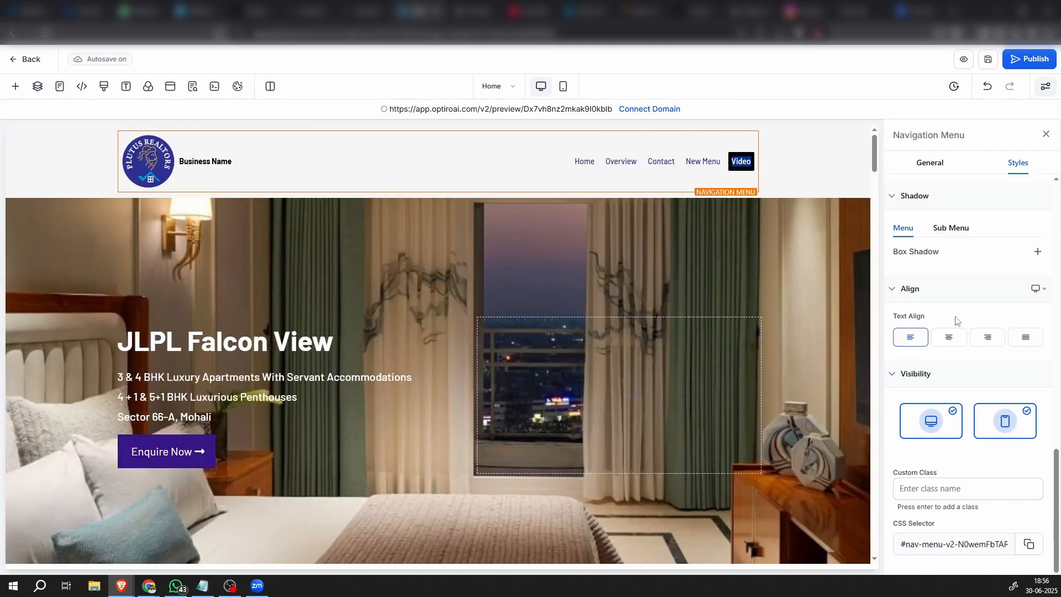
{"action": "scroll", "coordinate": [995, 302], "scroll_direction": "up", "scroll_amount": 4}
{"action": "scroll", "coordinate": [995, 303], "scroll_direction": "up", "scroll_amount": 6}
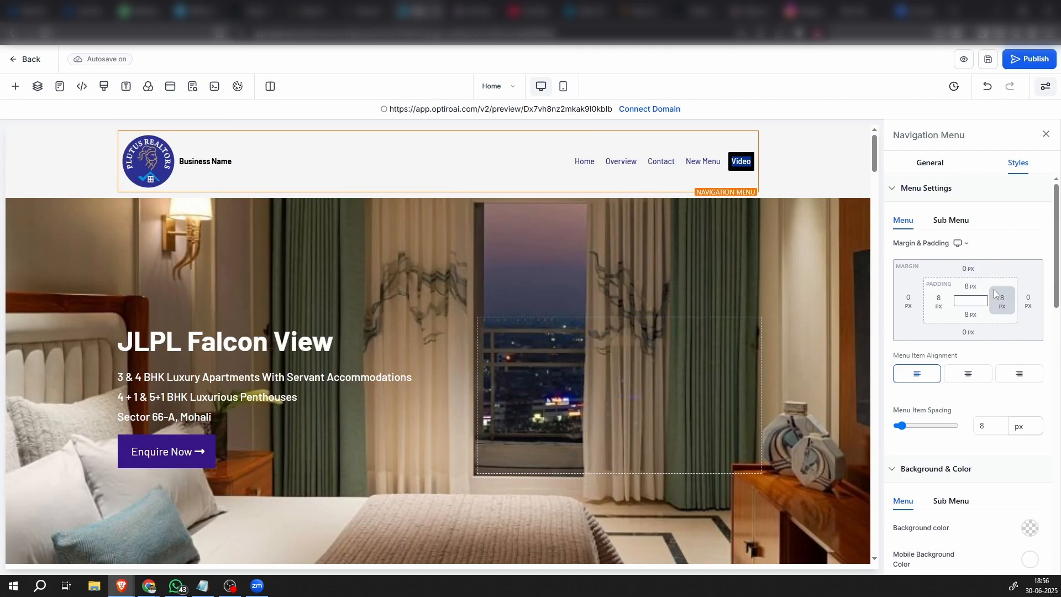
{"action": "left_click", "coordinate": [930, 163]}
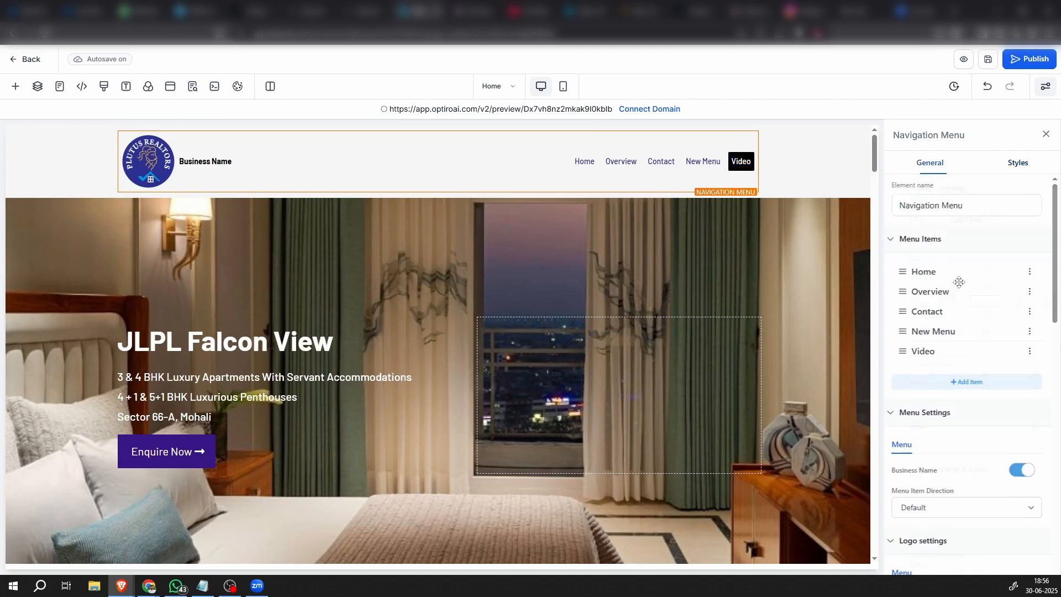
{"action": "left_click", "coordinate": [1030, 352]}
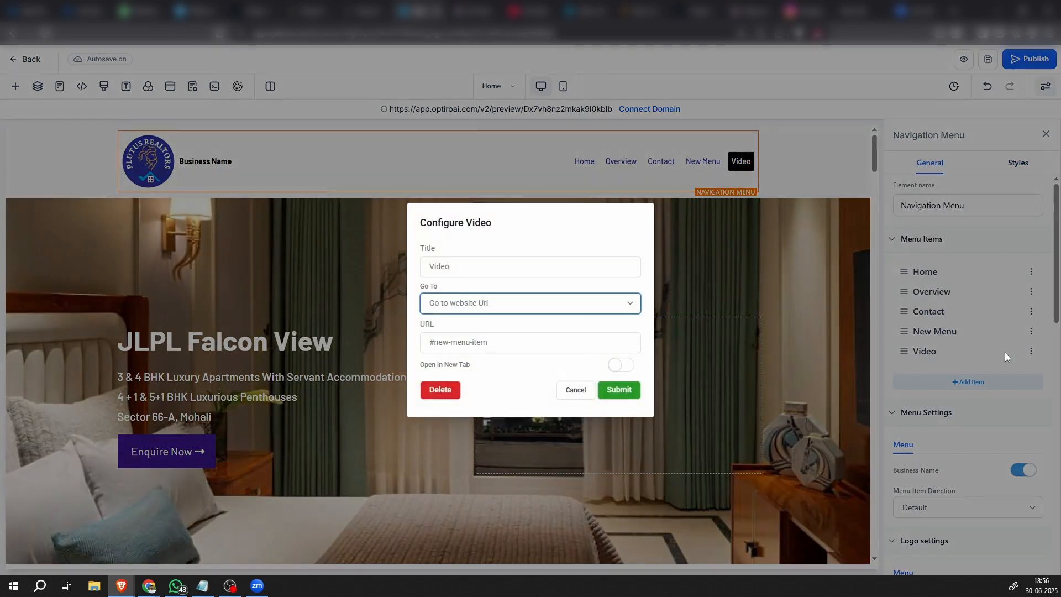
{"action": "triple_click", "coordinate": [473, 353]}
{"action": "type", "text": "#section-5bDmeqpm4K"}
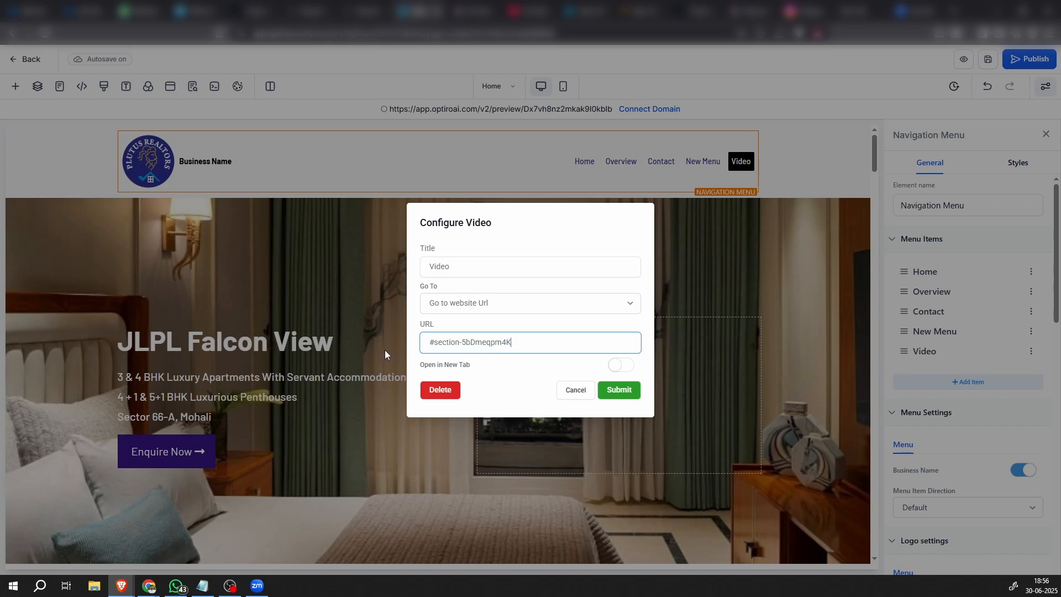
{"action": "left_click", "coordinate": [619, 390]}
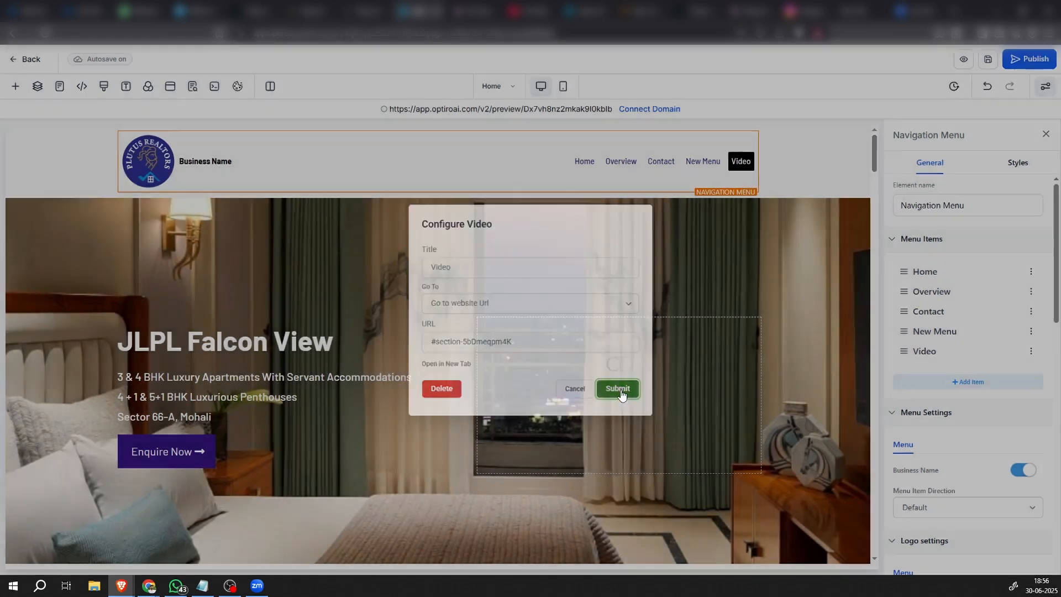
{"action": "left_click_drag", "start_coordinate": [910, 355], "coordinate": [917, 311]}
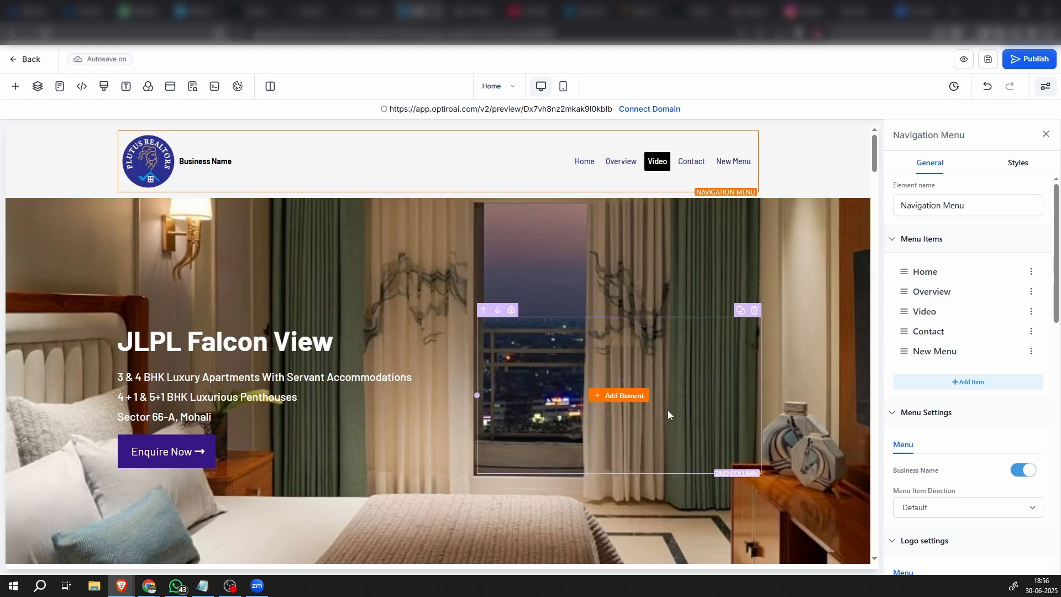
Copy the CSS selector of the JLPL Falcon View Site Plan section
{"action": "scroll", "coordinate": [667, 410], "scroll_direction": "down", "scroll_amount": 5}
{"action": "scroll", "coordinate": [661, 433], "scroll_direction": "down", "scroll_amount": 12}
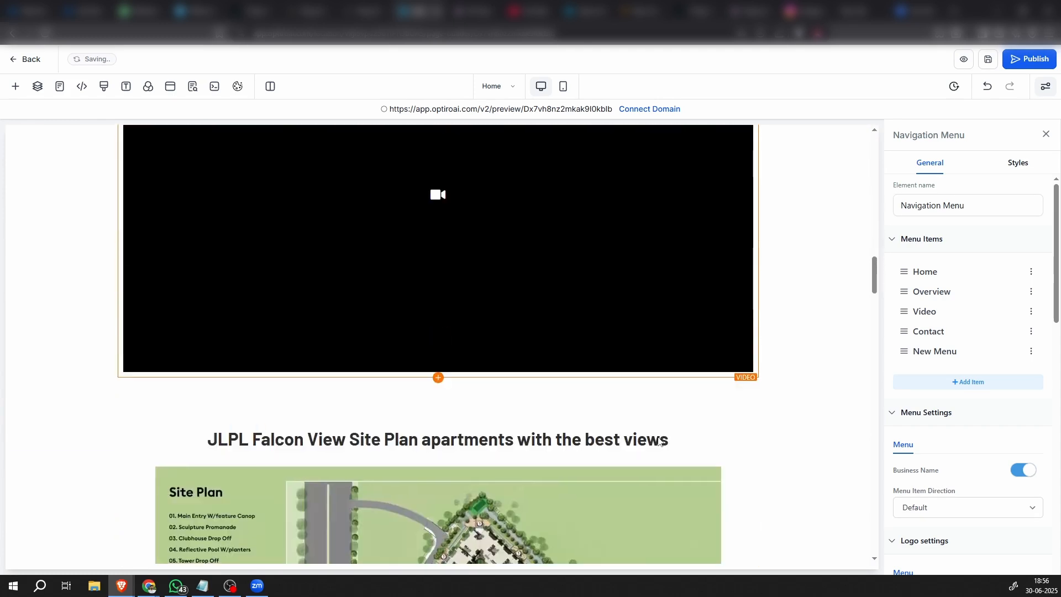
{"action": "scroll", "coordinate": [657, 436], "scroll_direction": "down", "scroll_amount": 3}
{"action": "scroll", "coordinate": [655, 436], "scroll_direction": "down", "scroll_amount": 2}
{"action": "scroll", "coordinate": [655, 437], "scroll_direction": "up", "scroll_amount": 2}
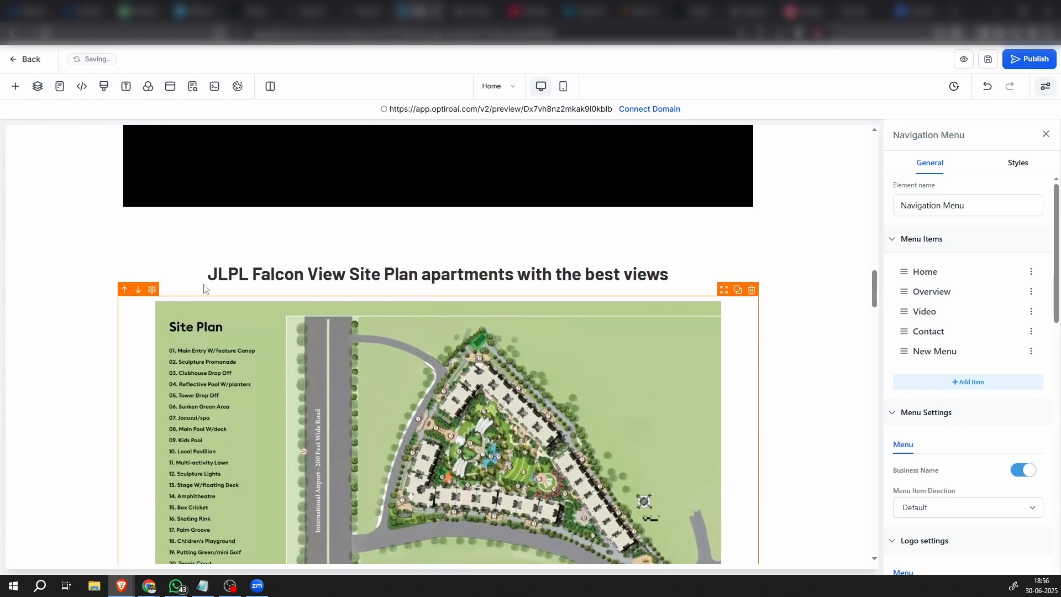
{"action": "left_click", "coordinate": [78, 288]}
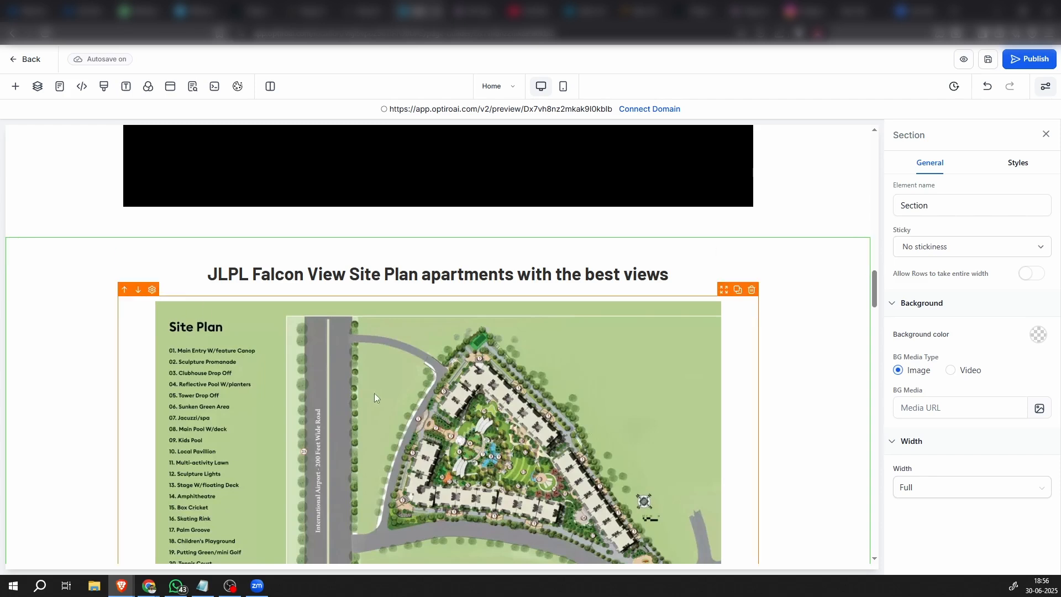
{"action": "left_click", "coordinate": [1018, 165]}
{"action": "scroll", "coordinate": [971, 532], "scroll_direction": "down", "scroll_amount": 3}
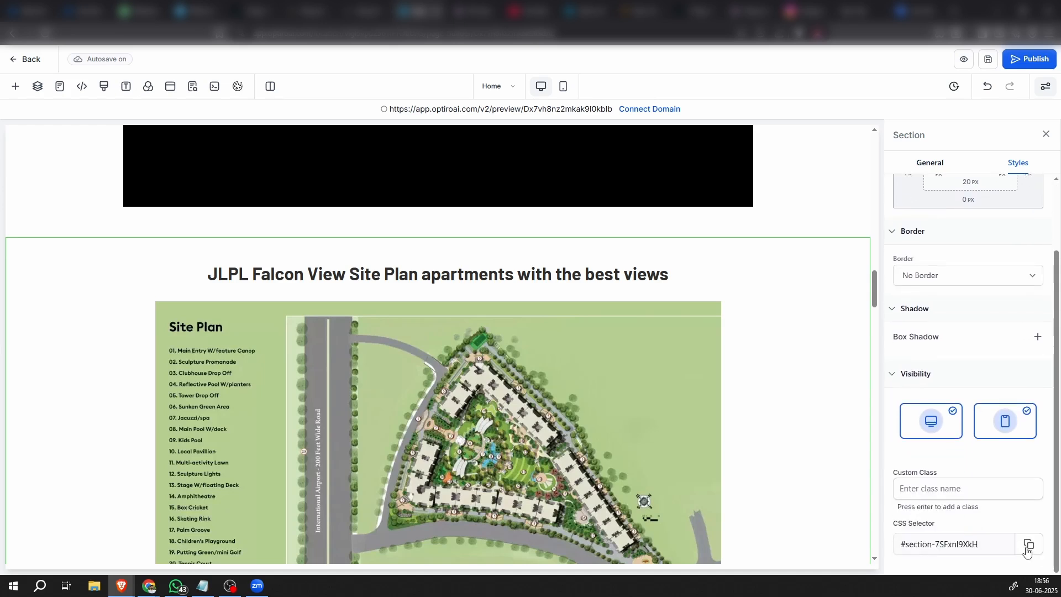
Retitle the header navigation's New Menu item as Site plan
{"action": "scroll", "coordinate": [407, 426], "scroll_direction": "up", "scroll_amount": 15}
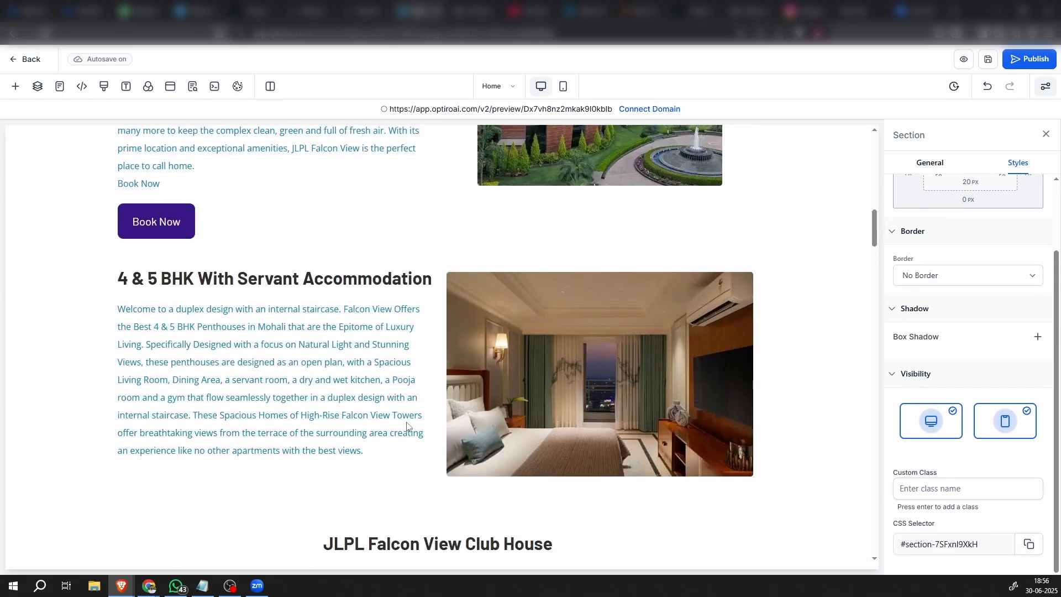
{"action": "scroll", "coordinate": [409, 424], "scroll_direction": "up", "scroll_amount": 3}
{"action": "scroll", "coordinate": [409, 425], "scroll_direction": "down", "scroll_amount": 16}
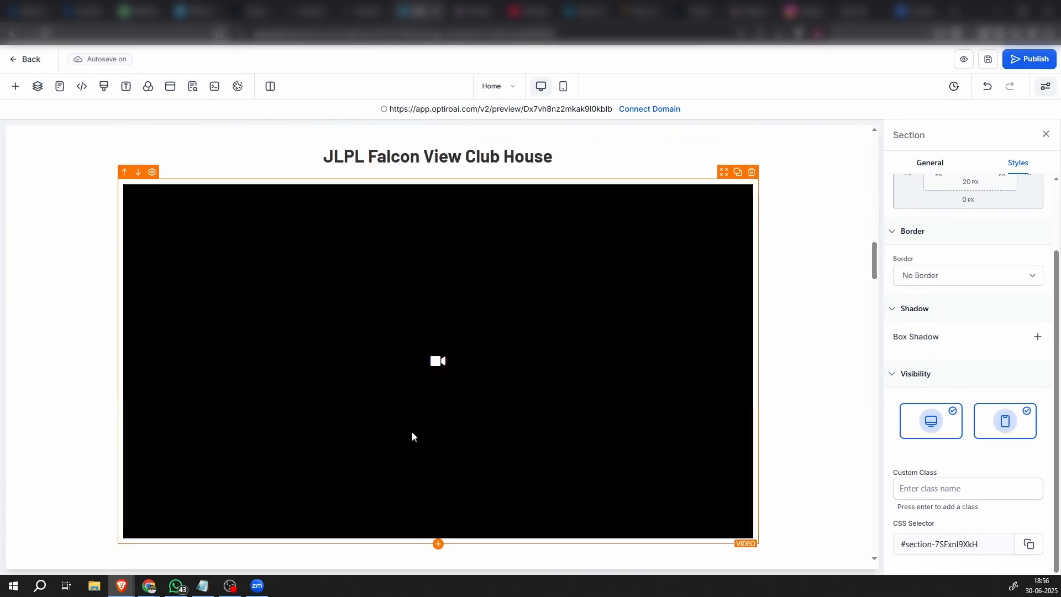
{"action": "scroll", "coordinate": [410, 434], "scroll_direction": "down", "scroll_amount": 3}
{"action": "scroll", "coordinate": [407, 429], "scroll_direction": "up", "scroll_amount": 10}
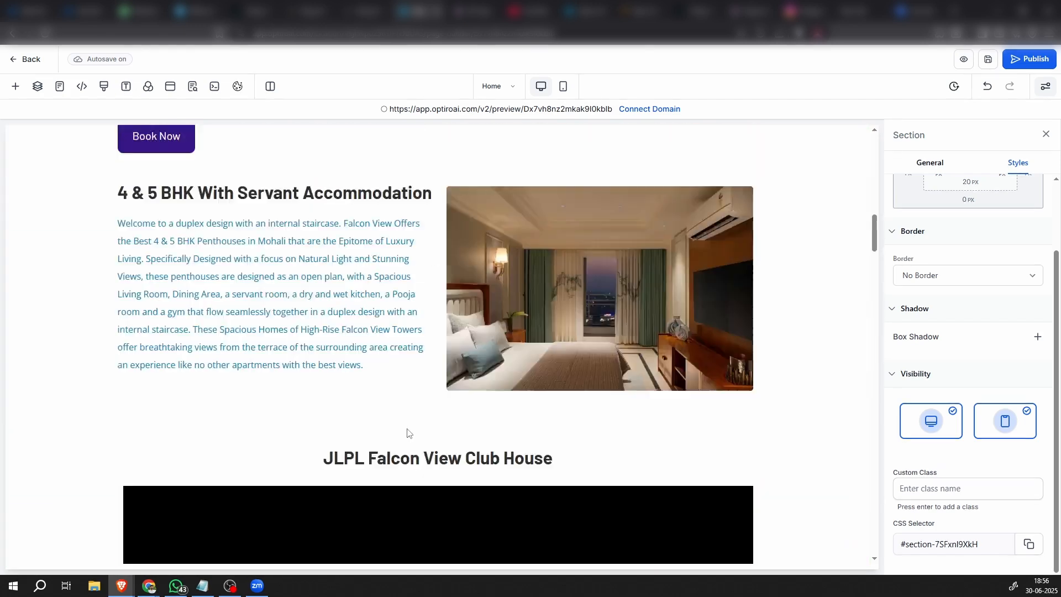
{"action": "scroll", "coordinate": [407, 425], "scroll_direction": "up", "scroll_amount": 5}
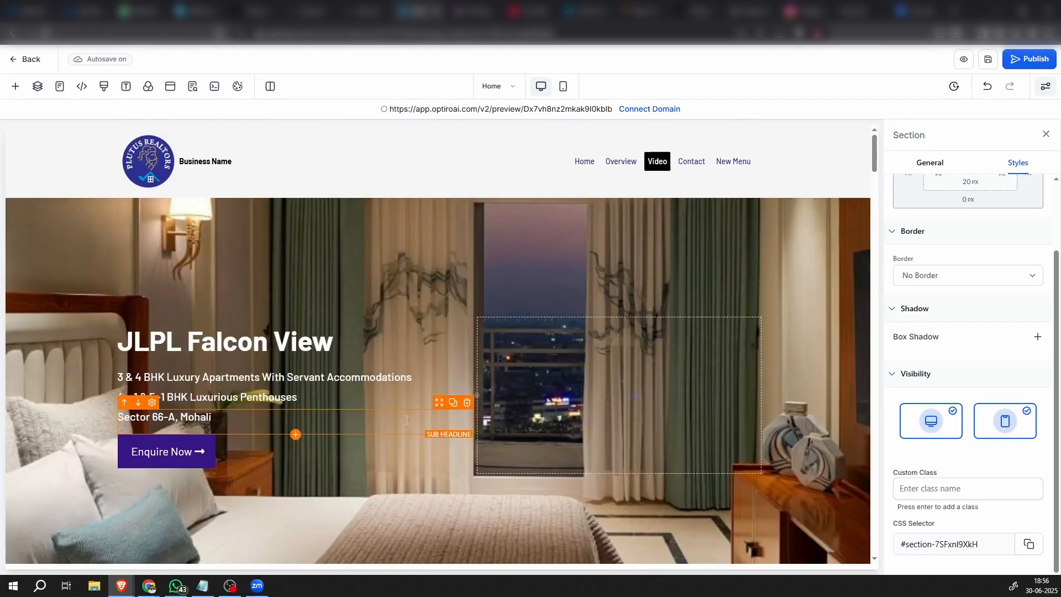
{"action": "left_click", "coordinate": [743, 152]}
{"action": "scroll", "coordinate": [939, 232], "scroll_direction": "up", "scroll_amount": 3}
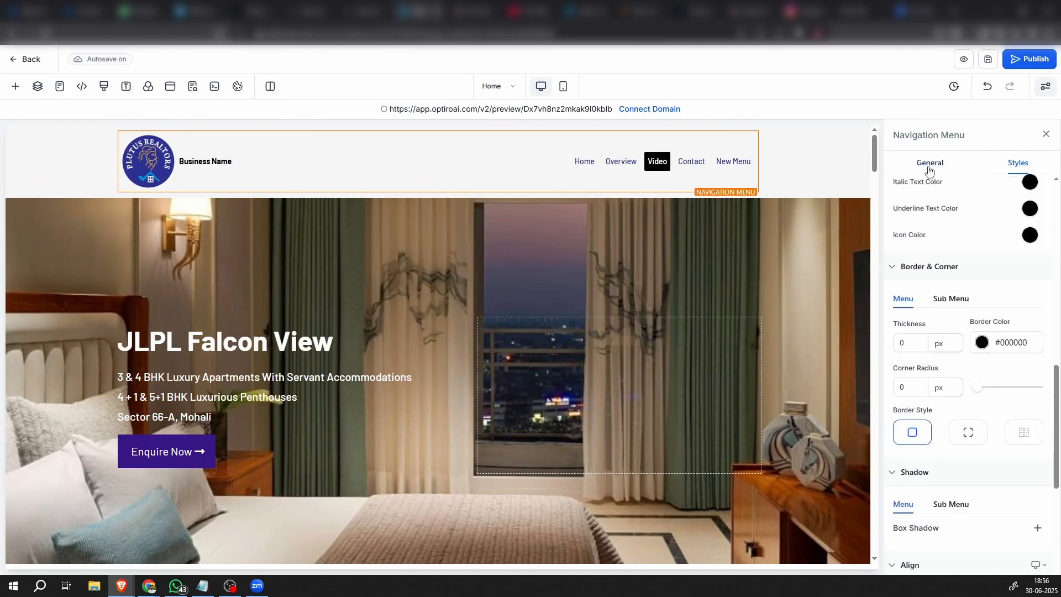
{"action": "left_click", "coordinate": [929, 165]}
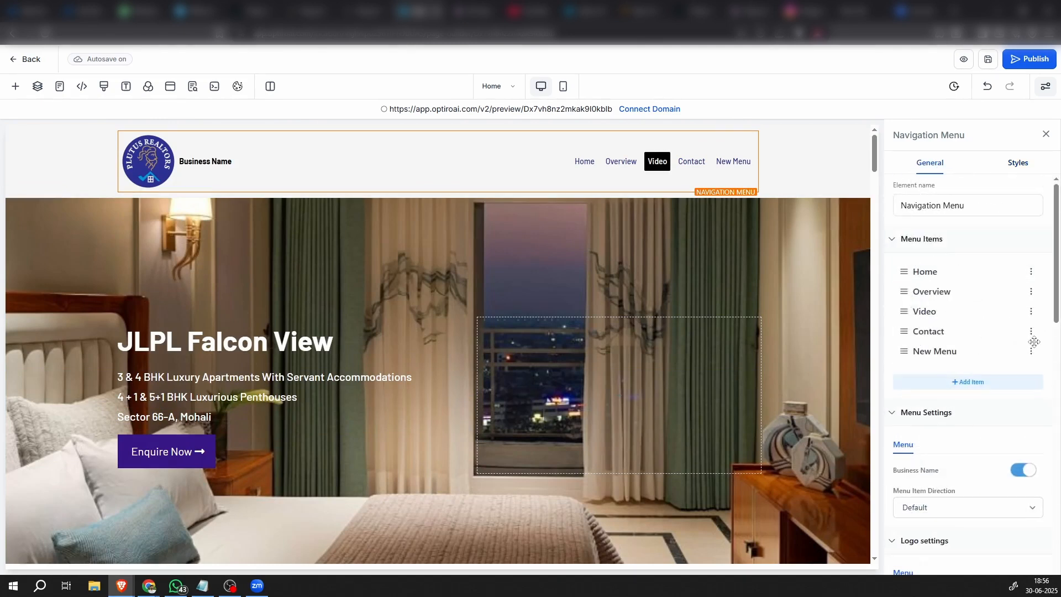
{"action": "left_click", "coordinate": [1031, 352]}
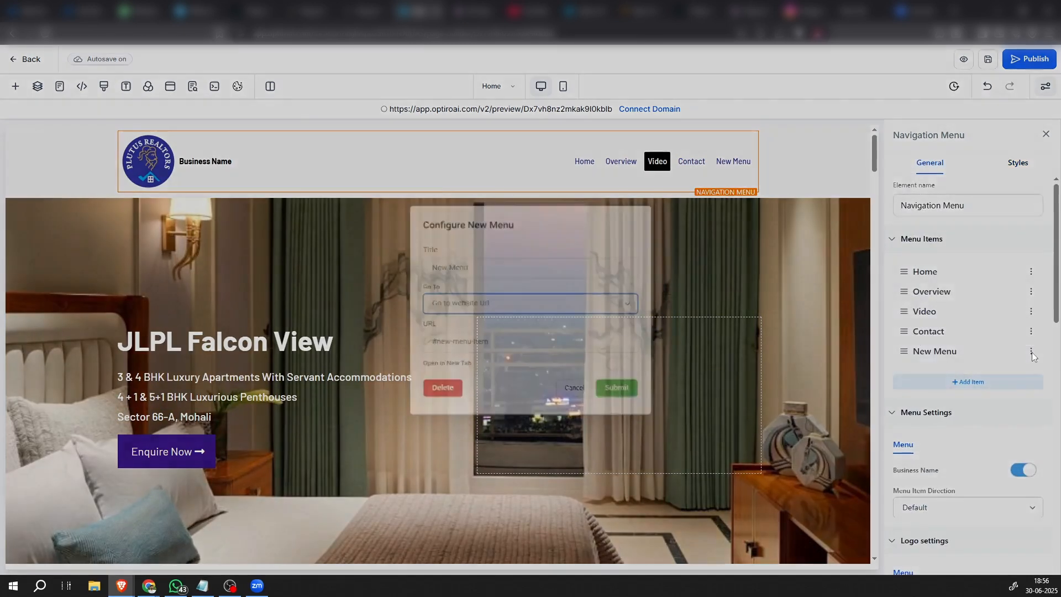
{"action": "left_click_drag", "start_coordinate": [500, 261], "coordinate": [337, 271]}
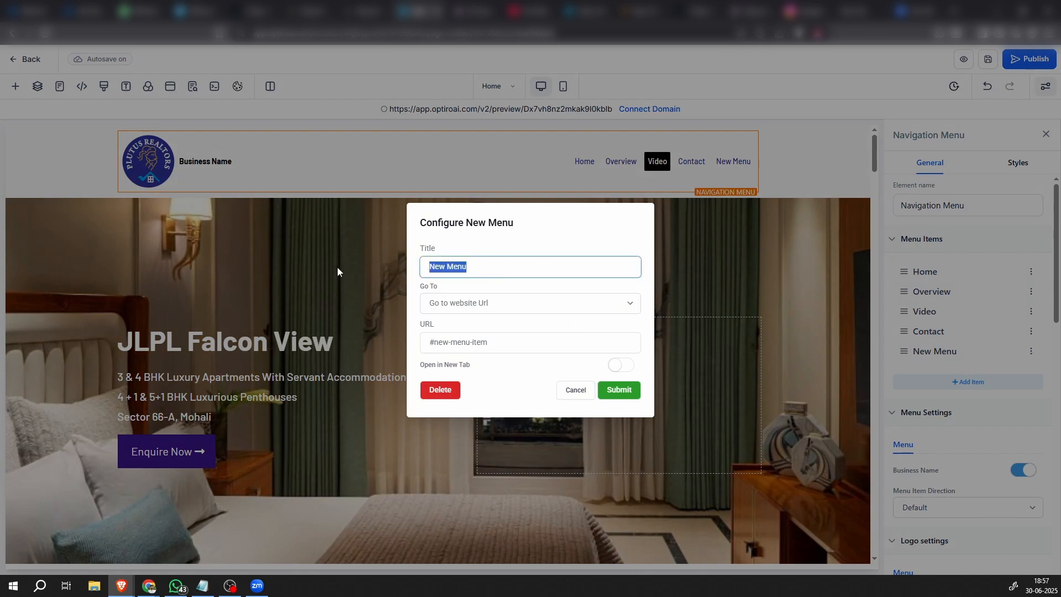
{"action": "type", "text": "SITE"}
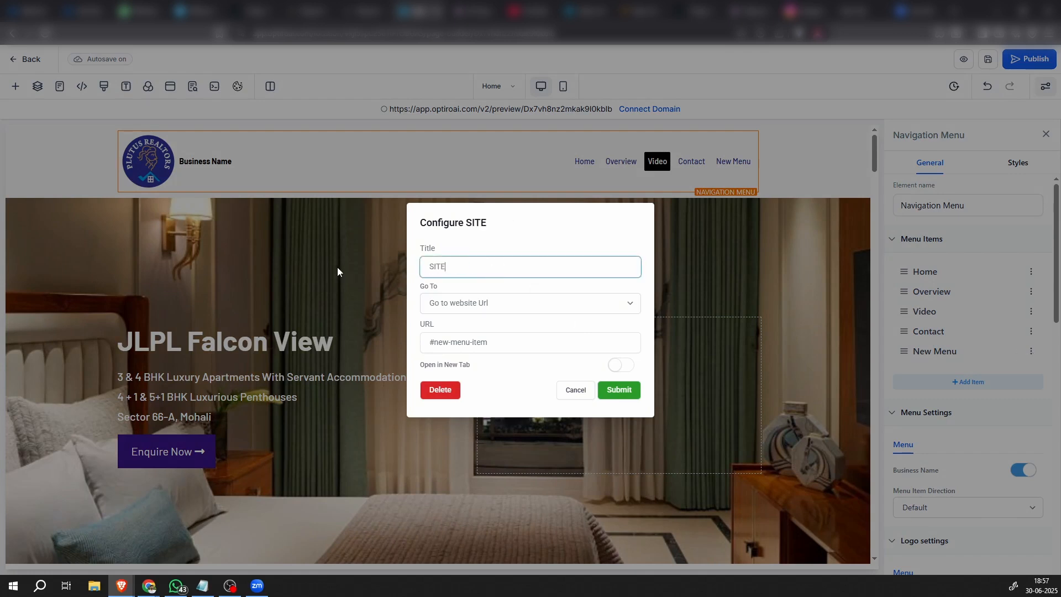
{"action": "key", "text": "BackSpace"}
{"action": "key", "text": "BackSpace"}
{"action": "key", "text": "BackSpace"}
{"action": "type", "text": "ite plan"}
Set the Site plan item's URL to the copied site plan section selector and move the item above Contact
{"action": "key", "text": "Tab"}
{"action": "key", "text": "Tab"}
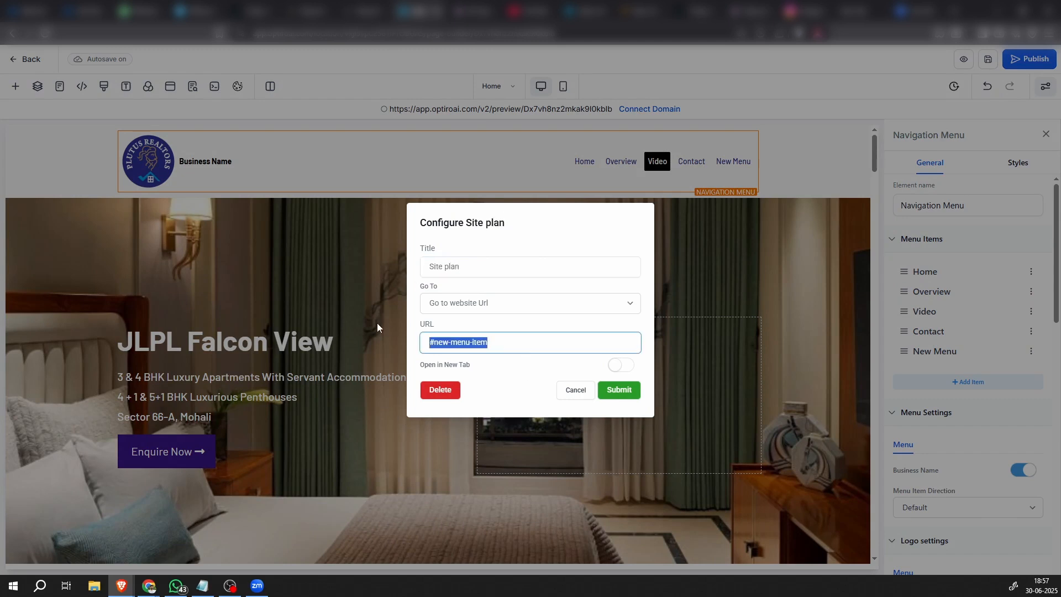
{"action": "type", "text": "#section-7SFxnl9XkH"}
{"action": "left_click", "coordinate": [613, 388]}
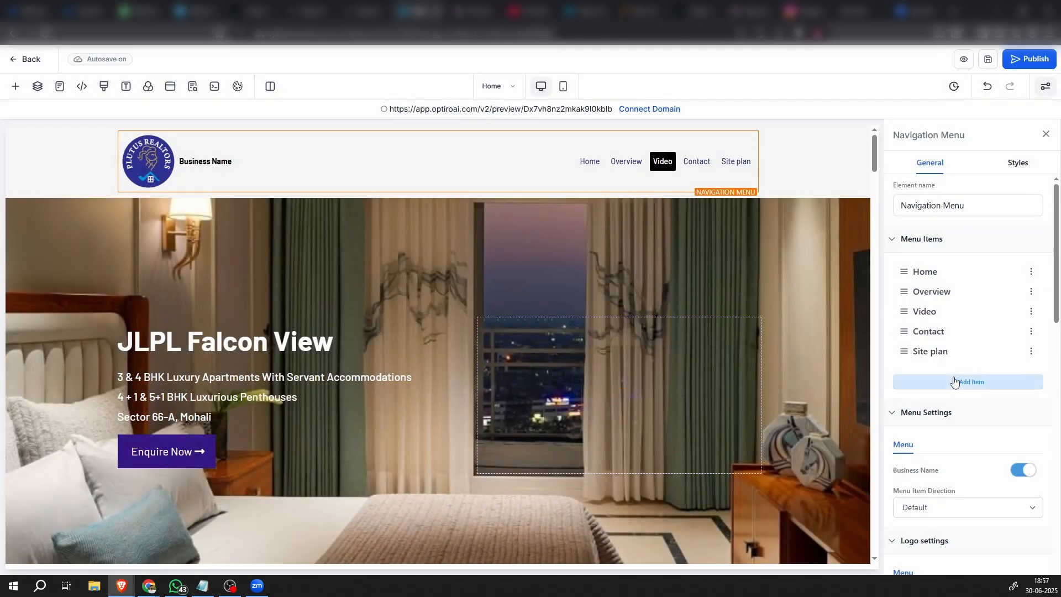
{"action": "left_click_drag", "start_coordinate": [904, 351], "coordinate": [909, 332]}
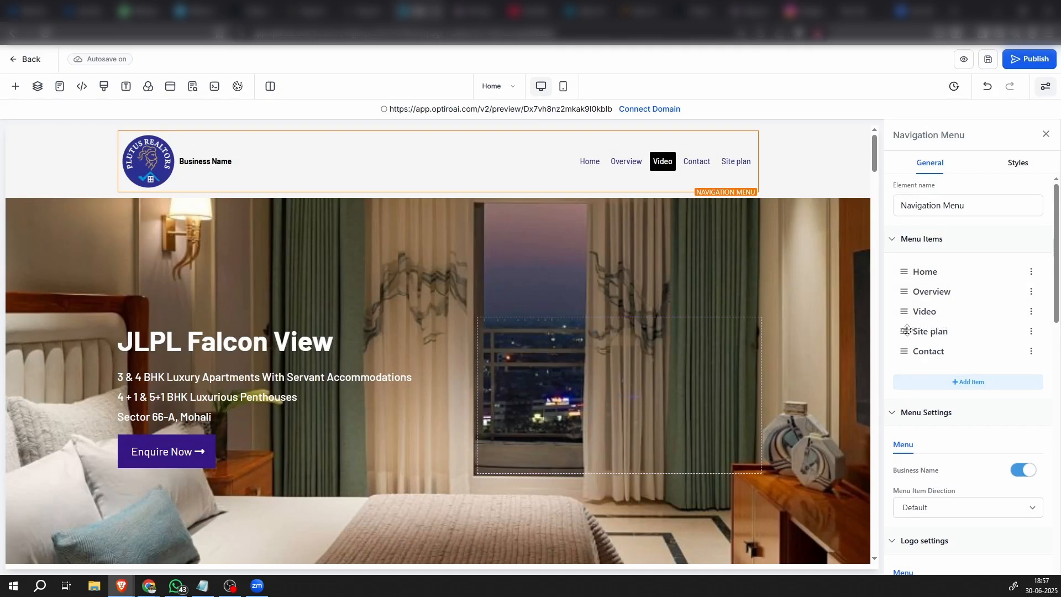
Copy the CSS selector of the Amenities section
{"action": "scroll", "coordinate": [506, 484], "scroll_direction": "down", "scroll_amount": 15}
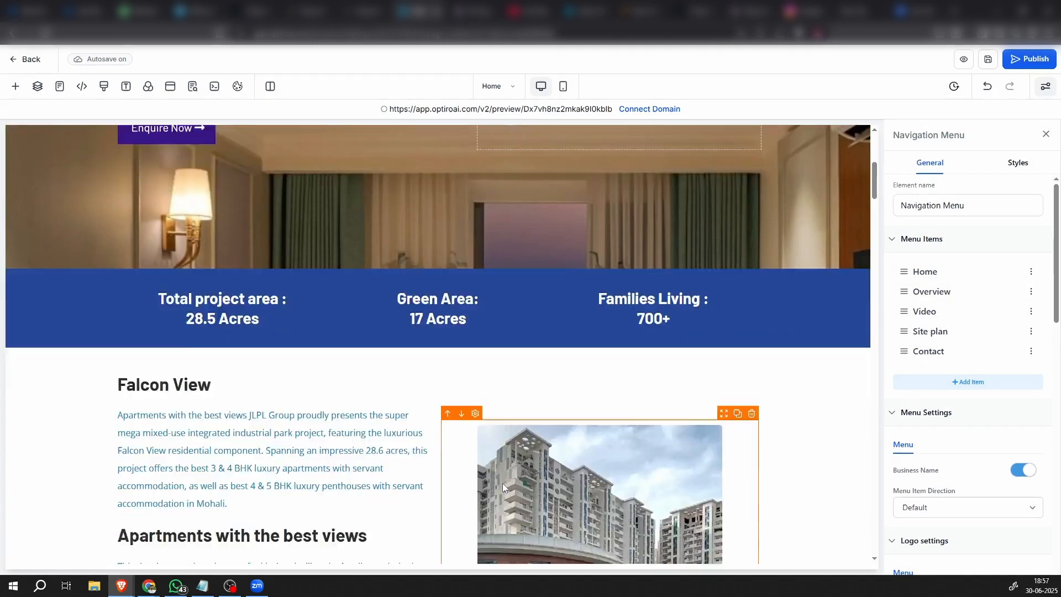
{"action": "scroll", "coordinate": [502, 486], "scroll_direction": "down", "scroll_amount": 15}
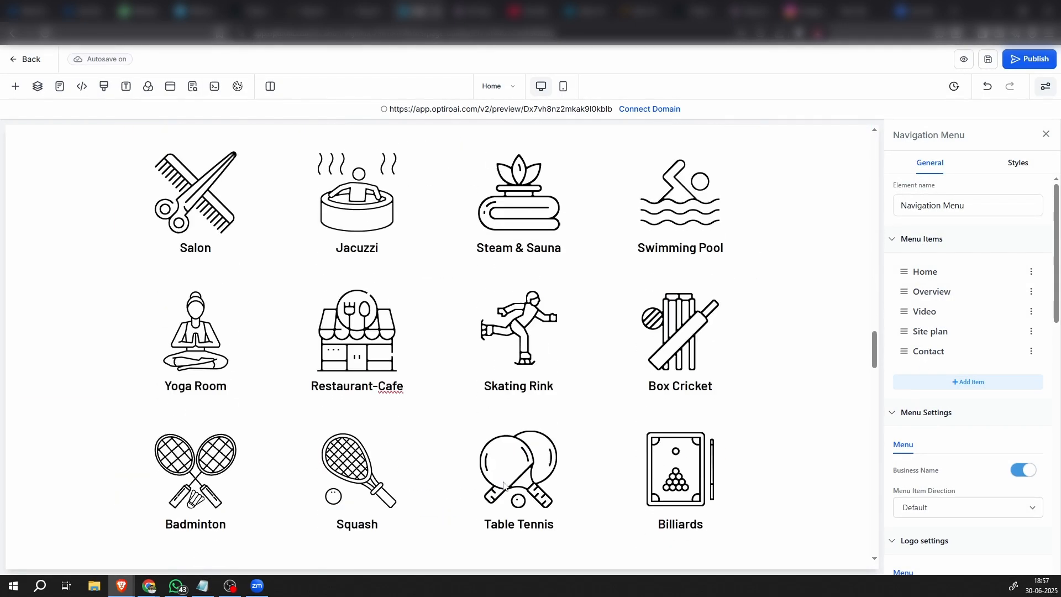
{"action": "scroll", "coordinate": [503, 485], "scroll_direction": "up", "scroll_amount": 5}
{"action": "left_click", "coordinate": [813, 337]}
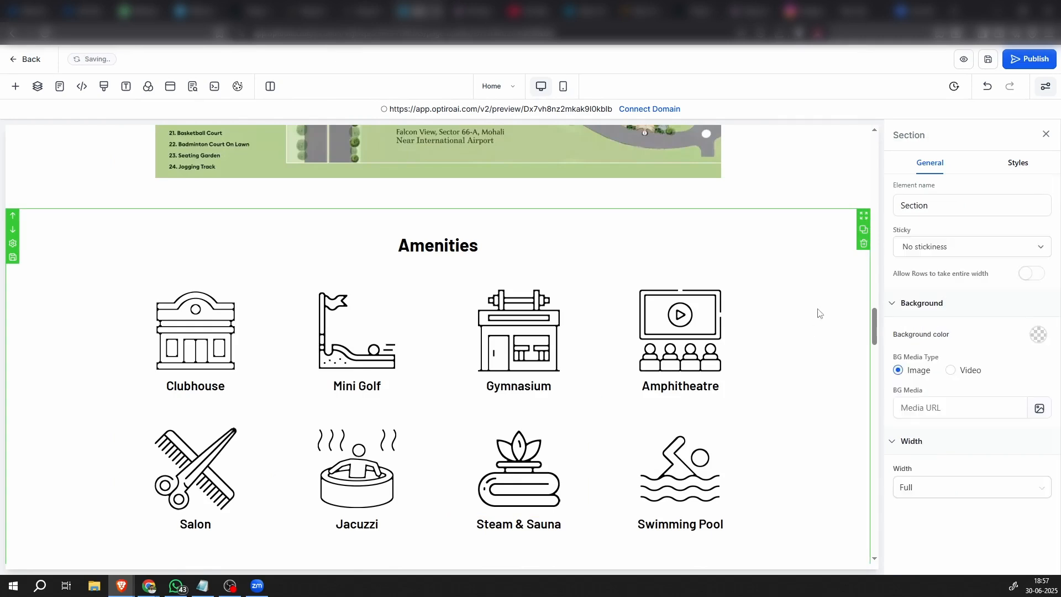
{"action": "left_click", "coordinate": [1018, 162]}
{"action": "scroll", "coordinate": [993, 504], "scroll_direction": "down", "scroll_amount": 3}
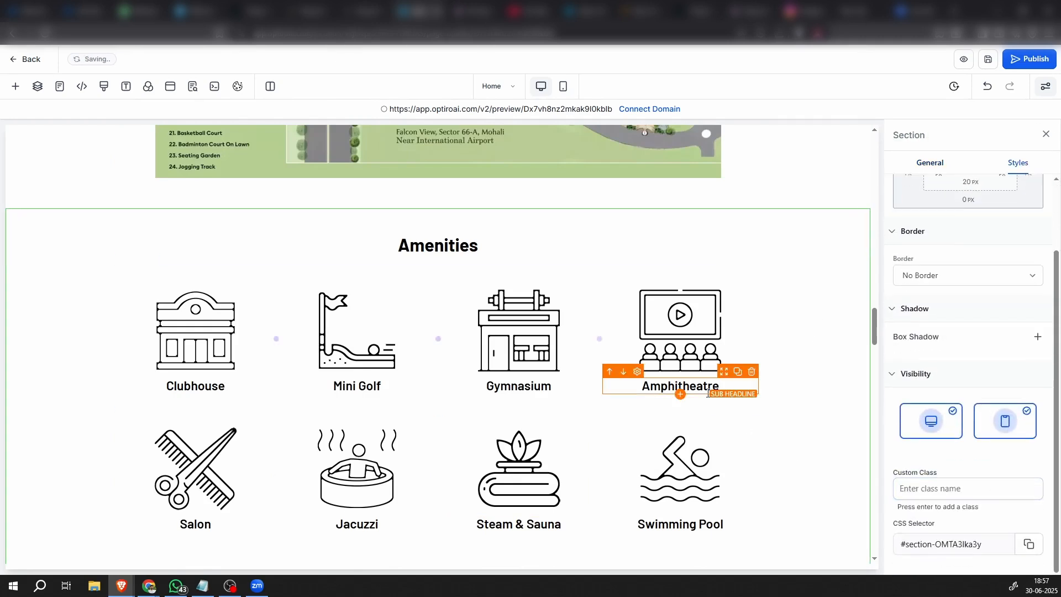
Add a new item to the header navigation menu and title it Amenities
{"action": "scroll", "coordinate": [708, 380], "scroll_direction": "up", "scroll_amount": 15}
{"action": "scroll", "coordinate": [705, 367], "scroll_direction": "up", "scroll_amount": 8}
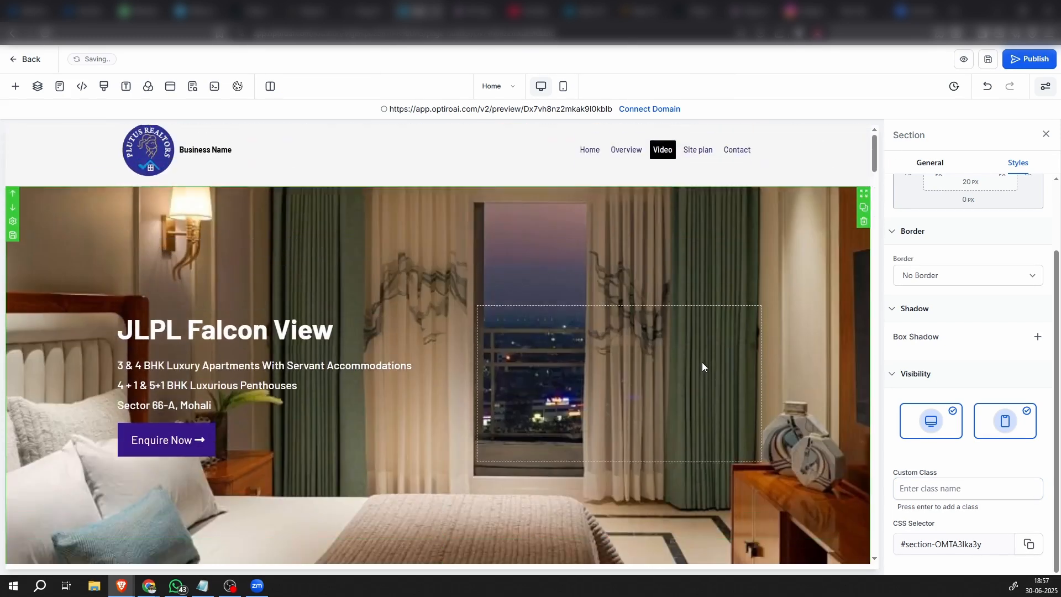
{"action": "left_click", "coordinate": [704, 169]}
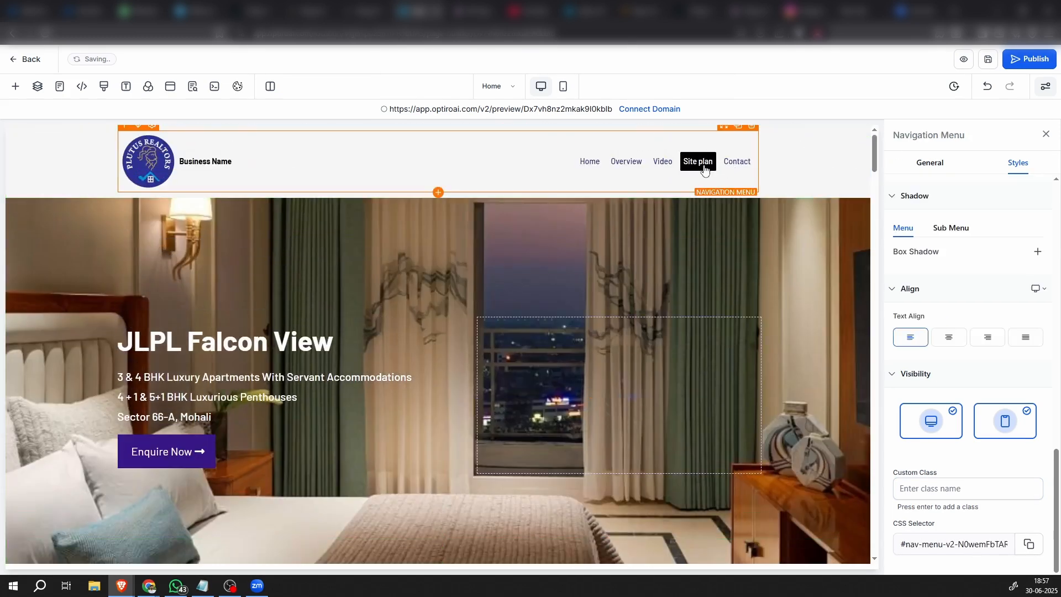
{"action": "scroll", "coordinate": [985, 270], "scroll_direction": "up", "scroll_amount": 5}
{"action": "scroll", "coordinate": [985, 269], "scroll_direction": "up", "scroll_amount": 5}
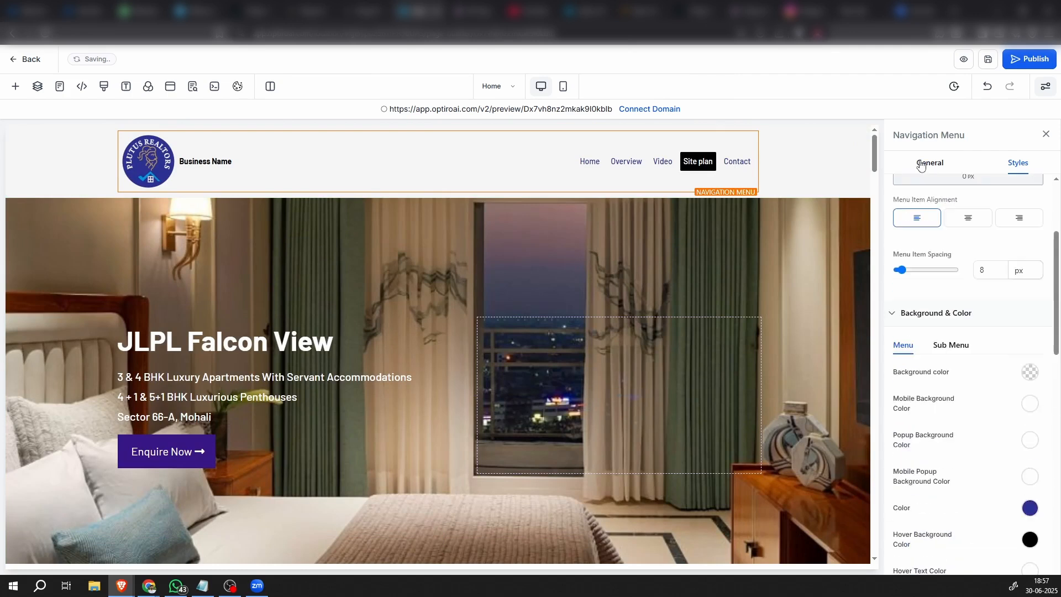
{"action": "left_click", "coordinate": [926, 165]}
{"action": "left_click", "coordinate": [982, 386]}
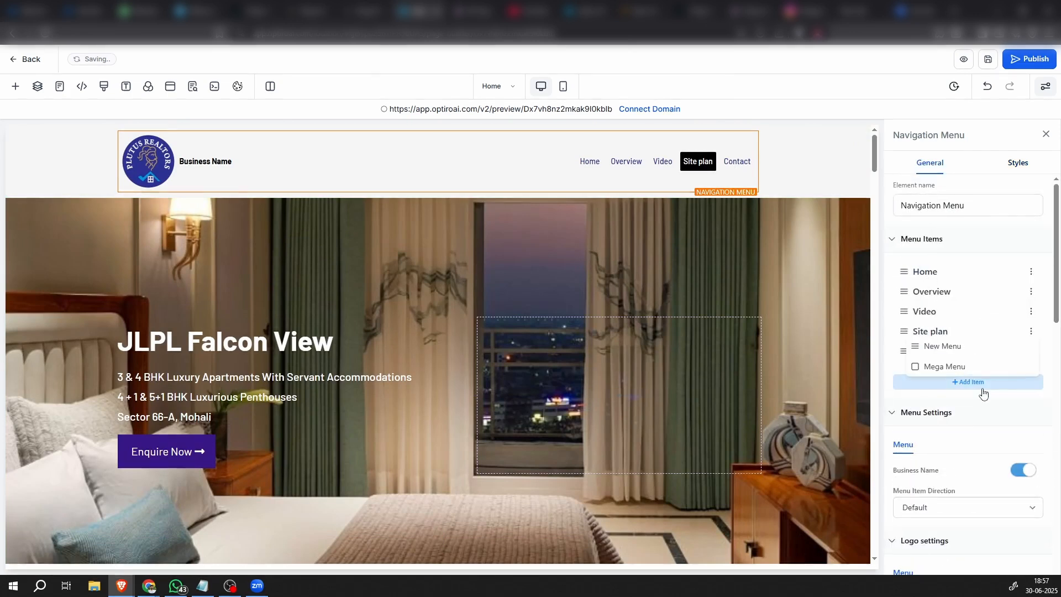
{"action": "left_click", "coordinate": [950, 350]}
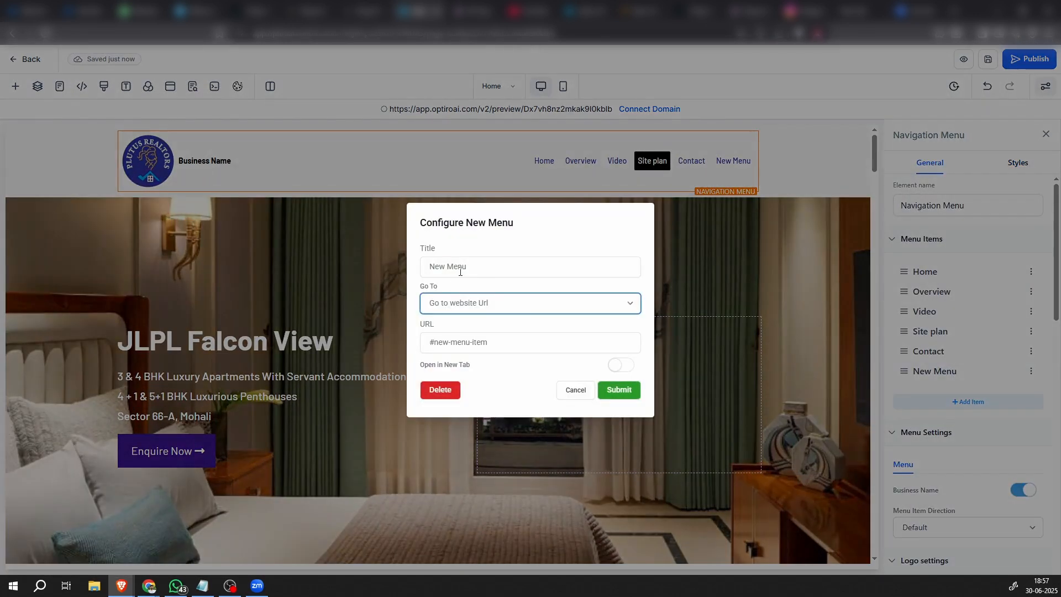
{"action": "left_click", "coordinate": [460, 272]}
{"action": "triple_click", "coordinate": [460, 272]}
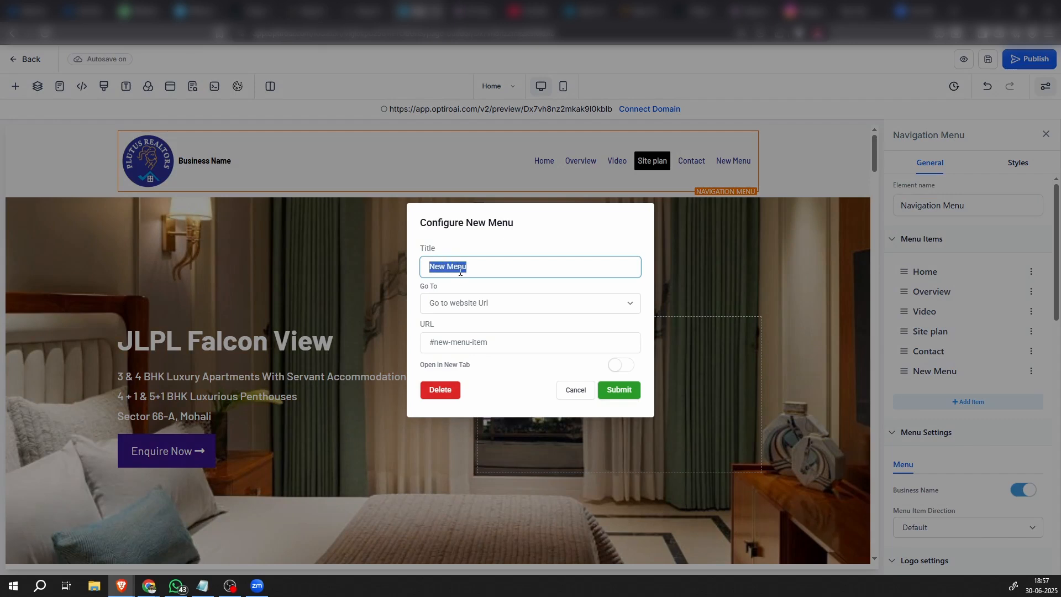
{"action": "type", "text": "Amenities"}
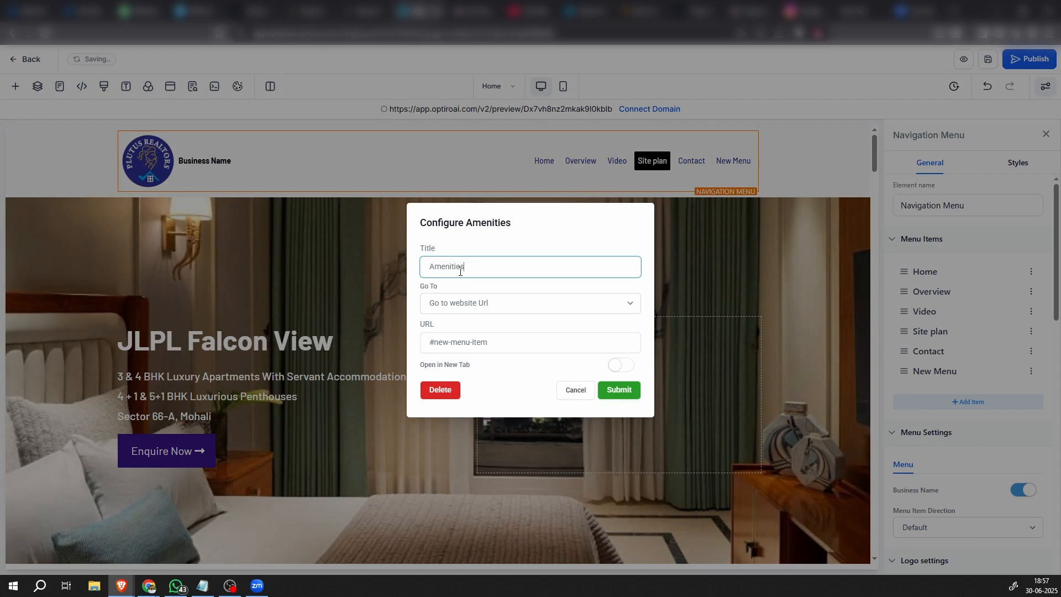
Set the Amenities item's URL to the copied Amenities section selector and move the item above Contact
{"action": "left_click", "coordinate": [506, 254]}
{"action": "left_click_drag", "start_coordinate": [515, 345], "coordinate": [362, 348]}
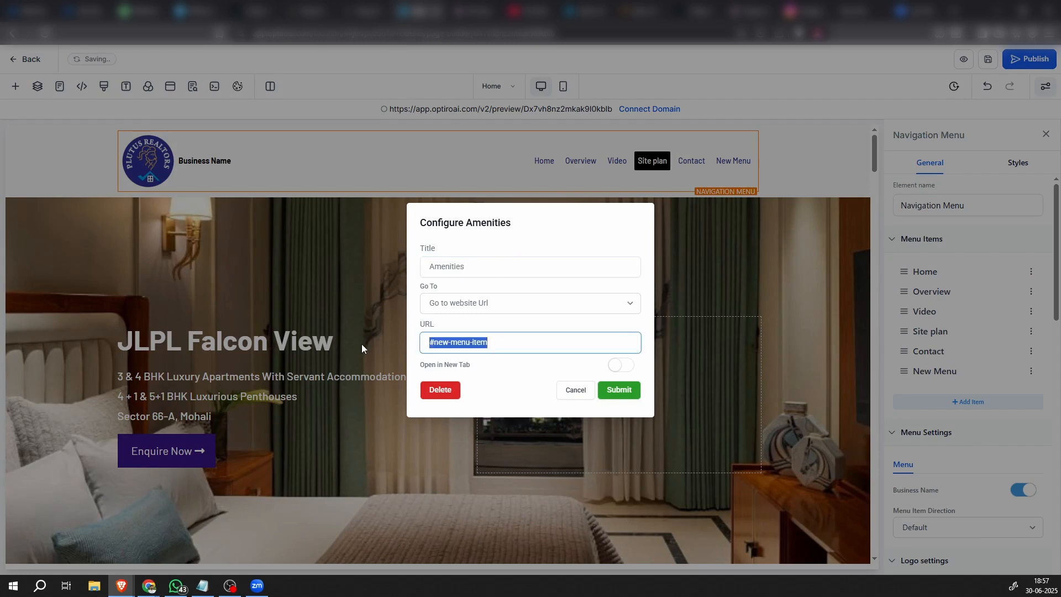
{"action": "type", "text": "#amenities-section"}
{"action": "left_click", "coordinate": [618, 392]}
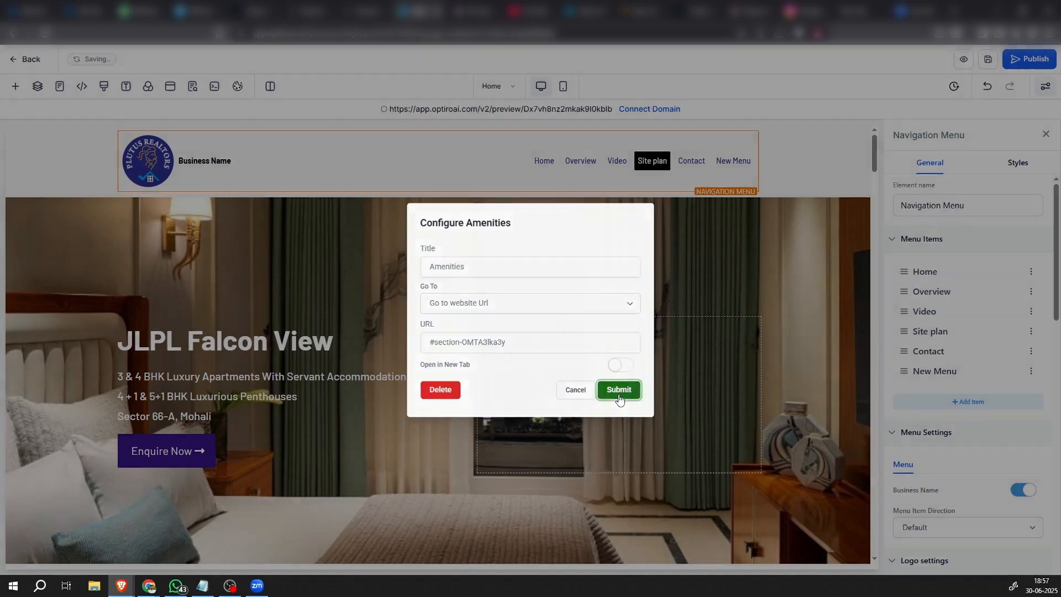
{"action": "scroll", "coordinate": [785, 390], "scroll_direction": "down", "scroll_amount": 10}
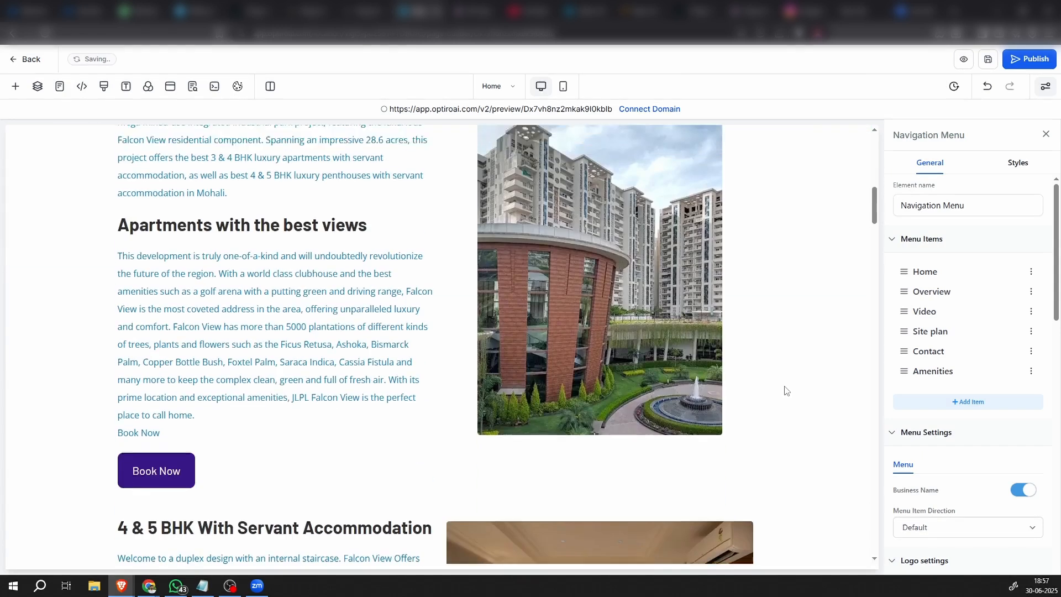
{"action": "scroll", "coordinate": [818, 392], "scroll_direction": "up", "scroll_amount": 3}
{"action": "left_click_drag", "start_coordinate": [904, 370], "coordinate": [904, 352]}
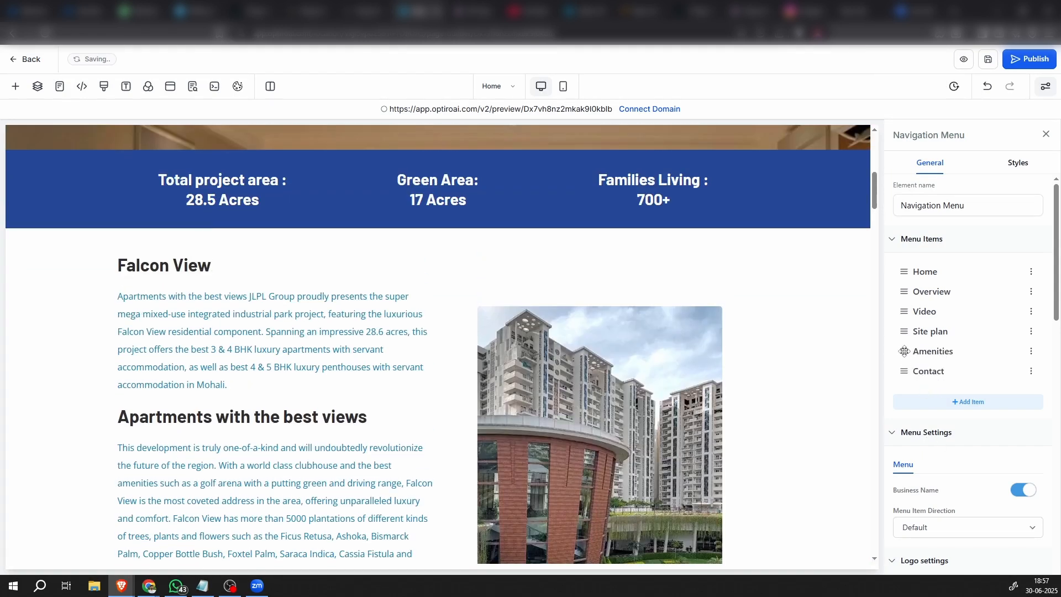
Copy the CSS selector of the Gallery section
{"action": "scroll", "coordinate": [475, 484], "scroll_direction": "down", "scroll_amount": 20}
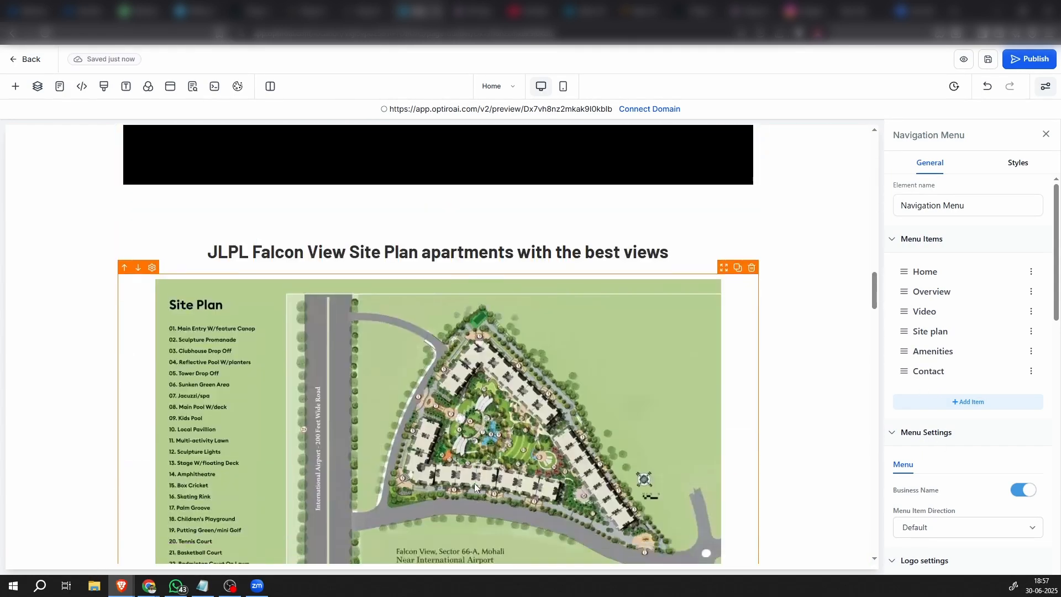
{"action": "scroll", "coordinate": [474, 486], "scroll_direction": "down", "scroll_amount": 5}
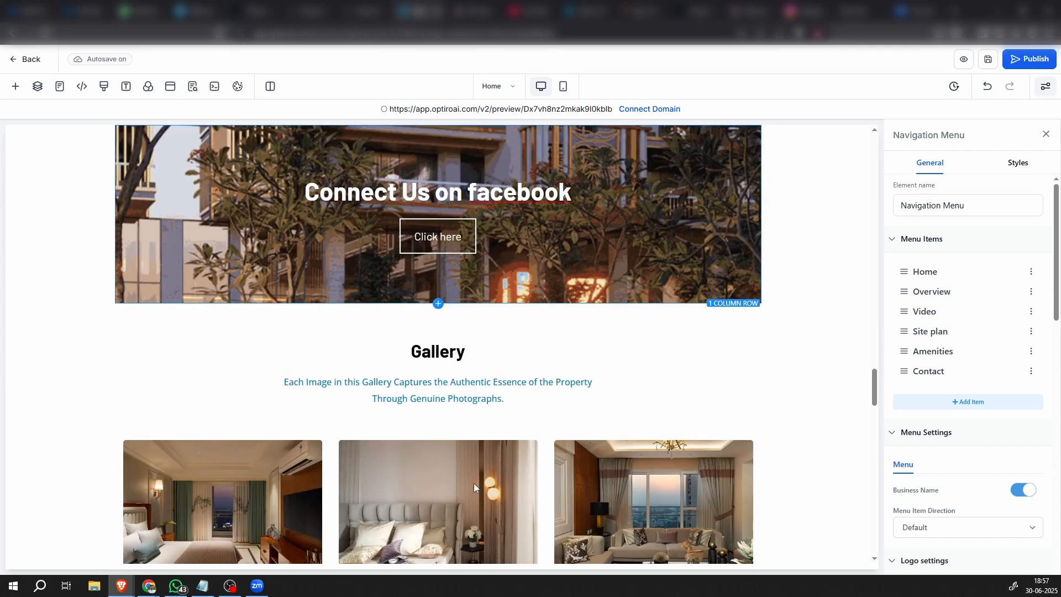
{"action": "scroll", "coordinate": [474, 486], "scroll_direction": "down", "scroll_amount": 5}
{"action": "scroll", "coordinate": [481, 484], "scroll_direction": "up", "scroll_amount": 3}
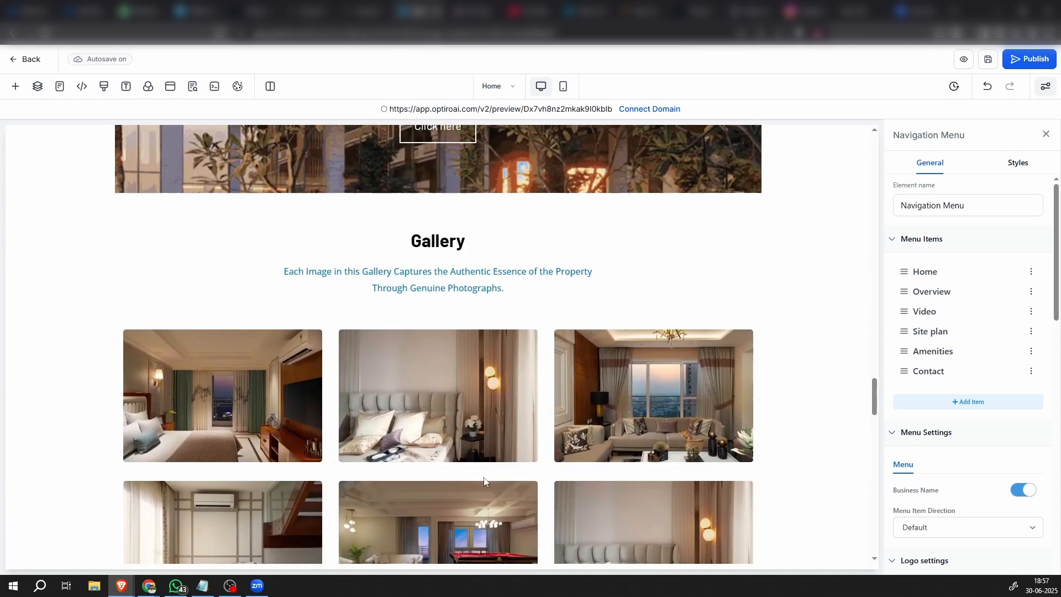
{"action": "left_click", "coordinate": [820, 329]}
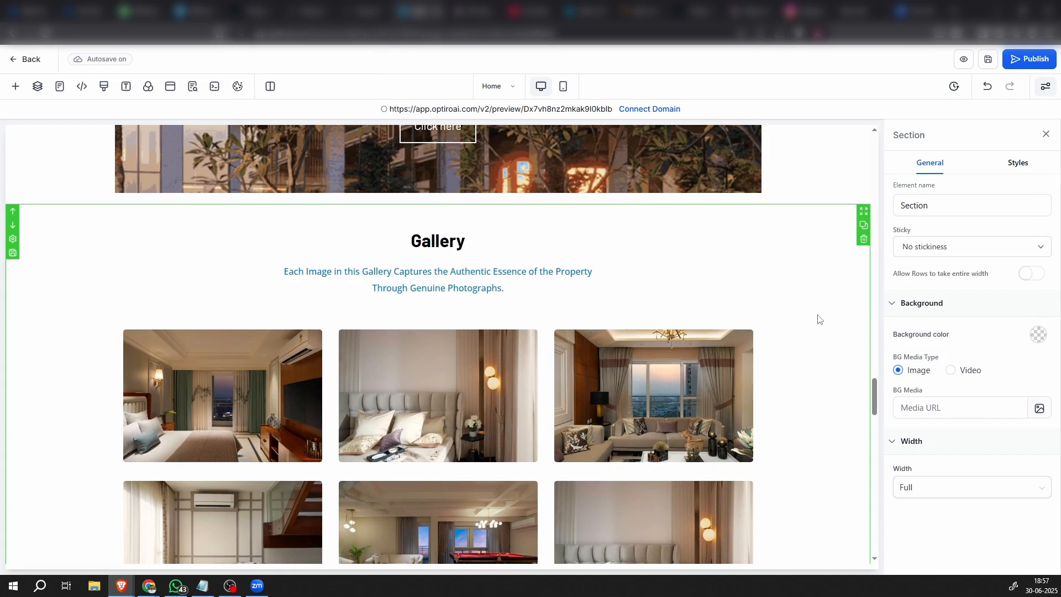
{"action": "left_click", "coordinate": [1018, 163]}
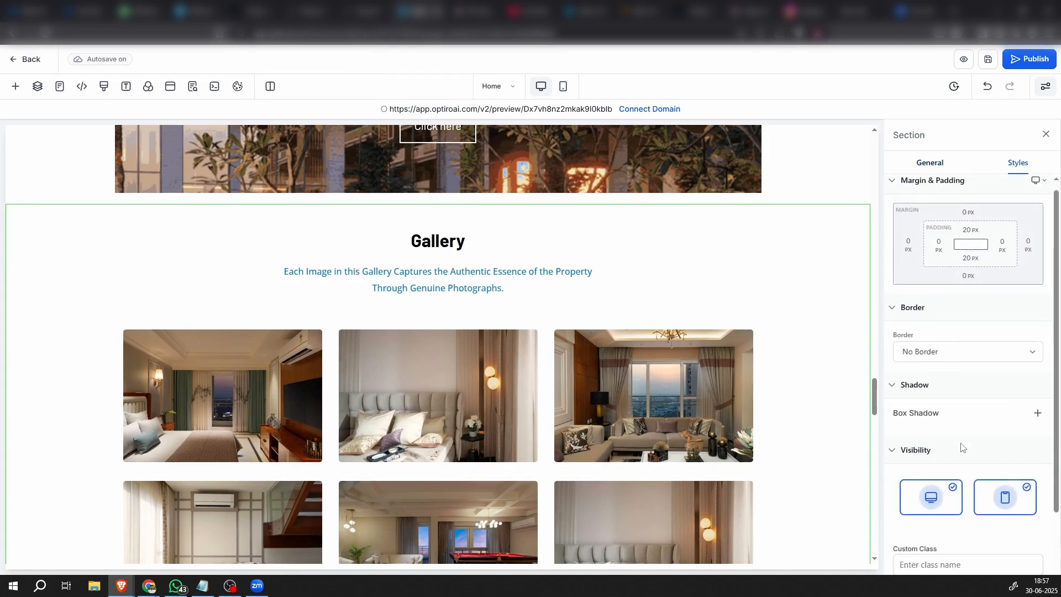
{"action": "scroll", "coordinate": [978, 475], "scroll_direction": "down", "scroll_amount": 2}
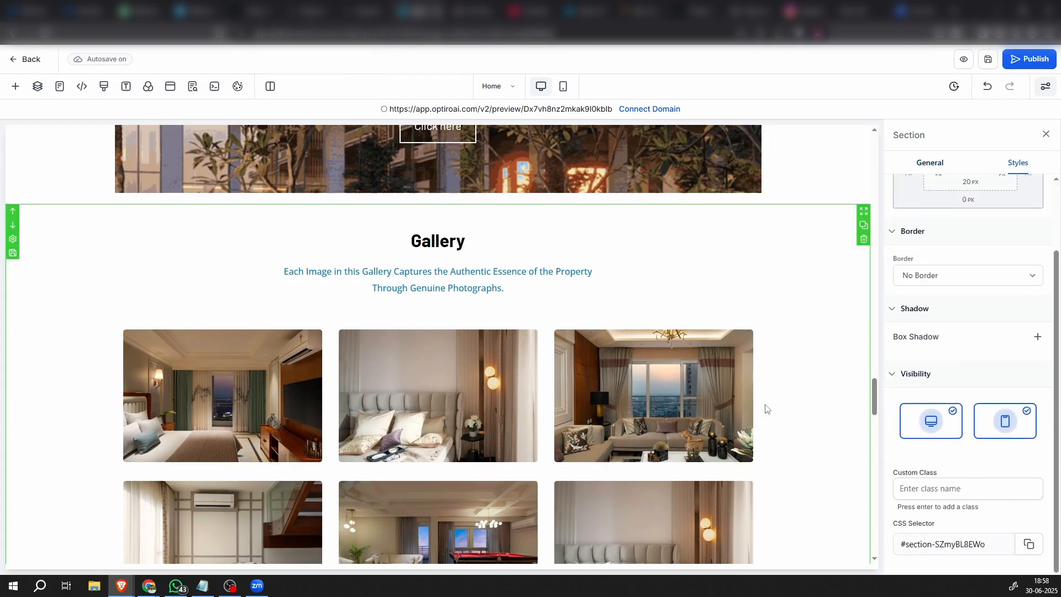
Add a new item to the header navigation menu and title it Gallery
{"action": "scroll", "coordinate": [768, 382], "scroll_direction": "up", "scroll_amount": 15}
{"action": "scroll", "coordinate": [772, 350], "scroll_direction": "up", "scroll_amount": 10}
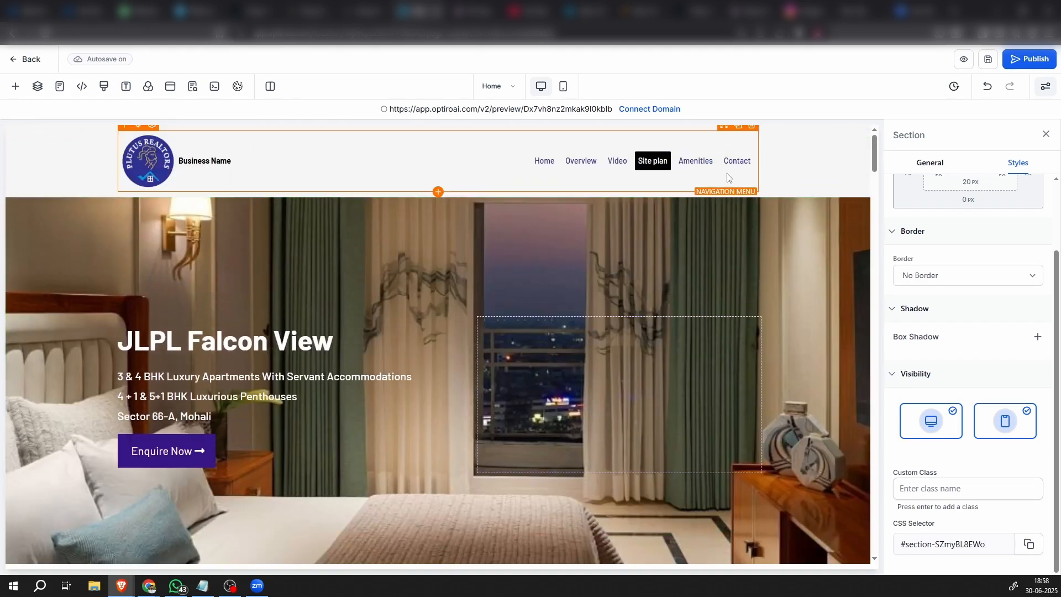
{"action": "left_click", "coordinate": [728, 177]}
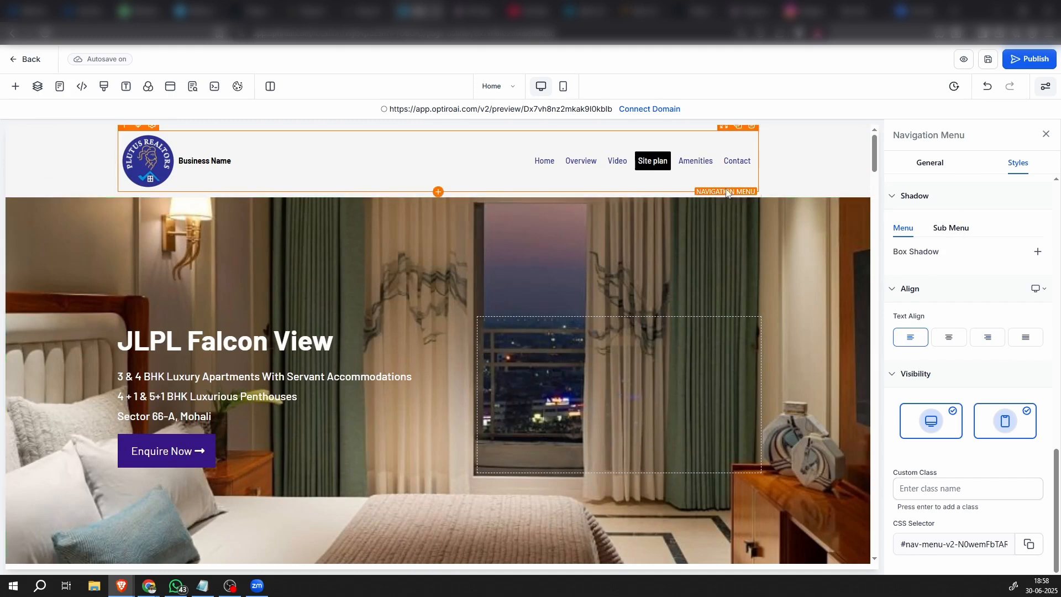
{"action": "scroll", "coordinate": [945, 216], "scroll_direction": "up", "scroll_amount": 5}
{"action": "left_click", "coordinate": [930, 162]}
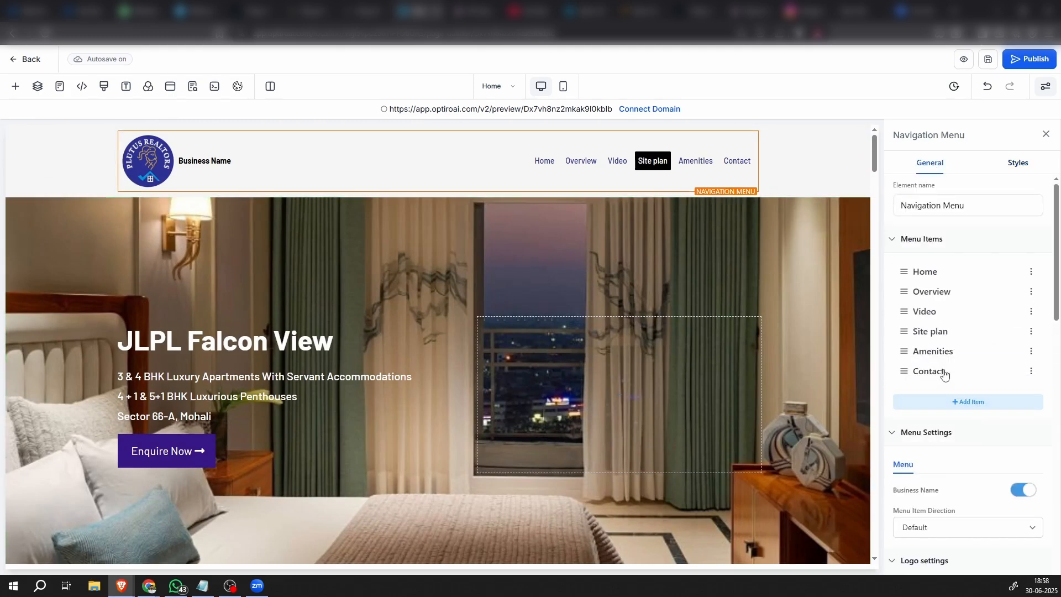
{"action": "left_click", "coordinate": [968, 402]}
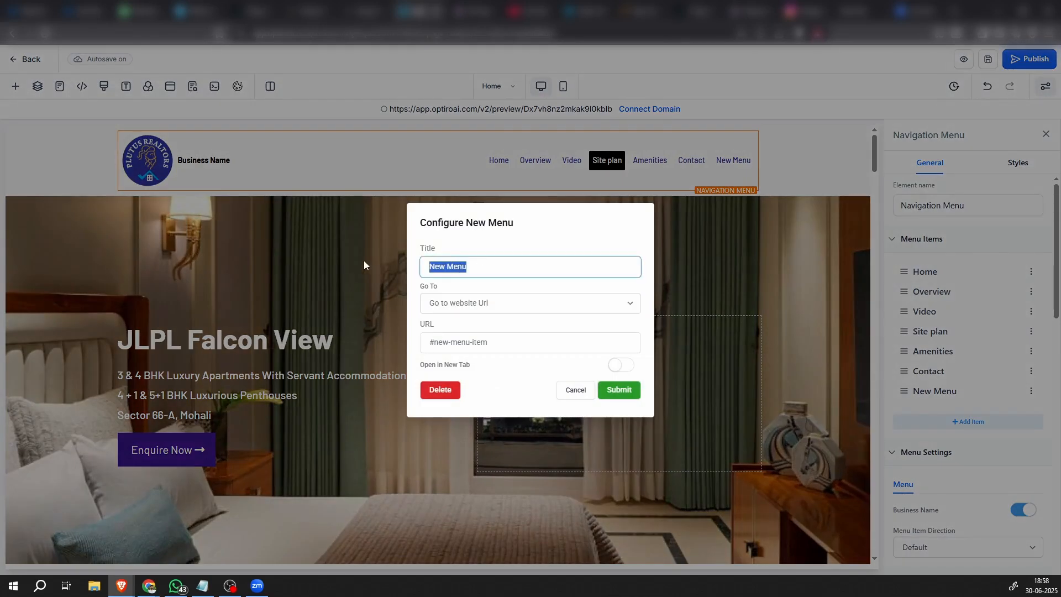
{"action": "type", "text": "Gall"}
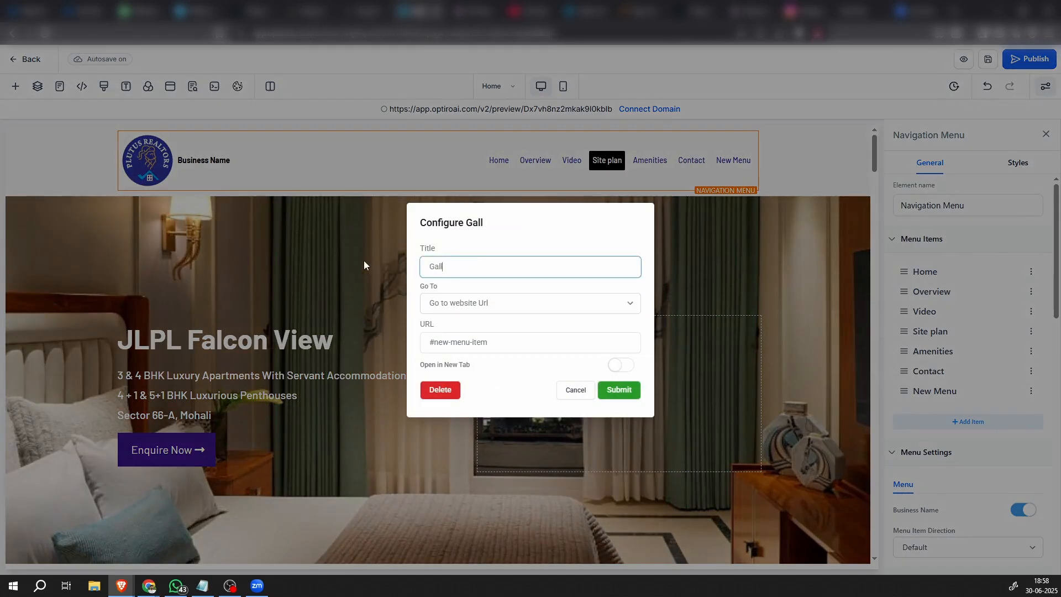
{"action": "type", "text": "ery"}
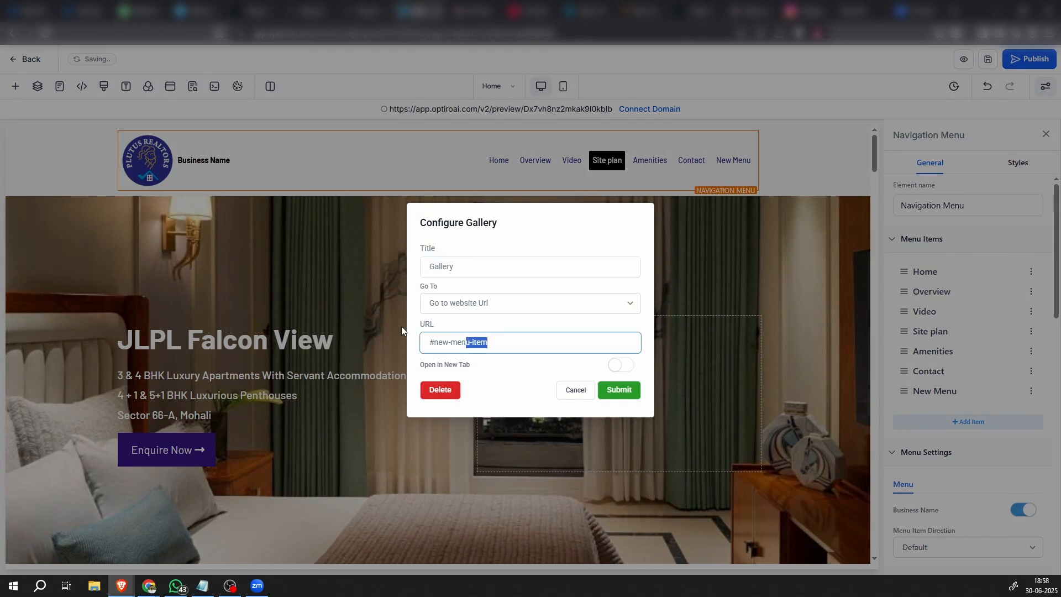
Set the Gallery item's URL to the copied Gallery section selector and move the item above Contact
{"action": "left_click_drag", "start_coordinate": [608, 342], "coordinate": [373, 328]}
{"action": "type", "text": "#section-SZmyBL8EWo"}
{"action": "left_click", "coordinate": [619, 390]}
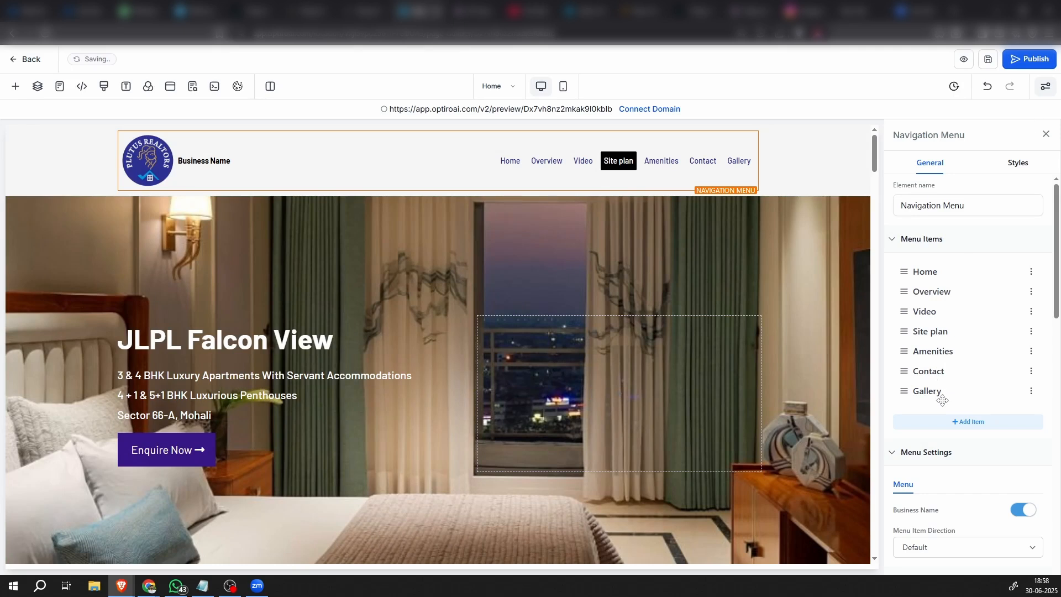
{"action": "left_click_drag", "start_coordinate": [942, 400], "coordinate": [919, 373]}
Copy the CSS selector of the Floor Layout section
{"action": "mouse_move", "coordinate": [634, 363]}
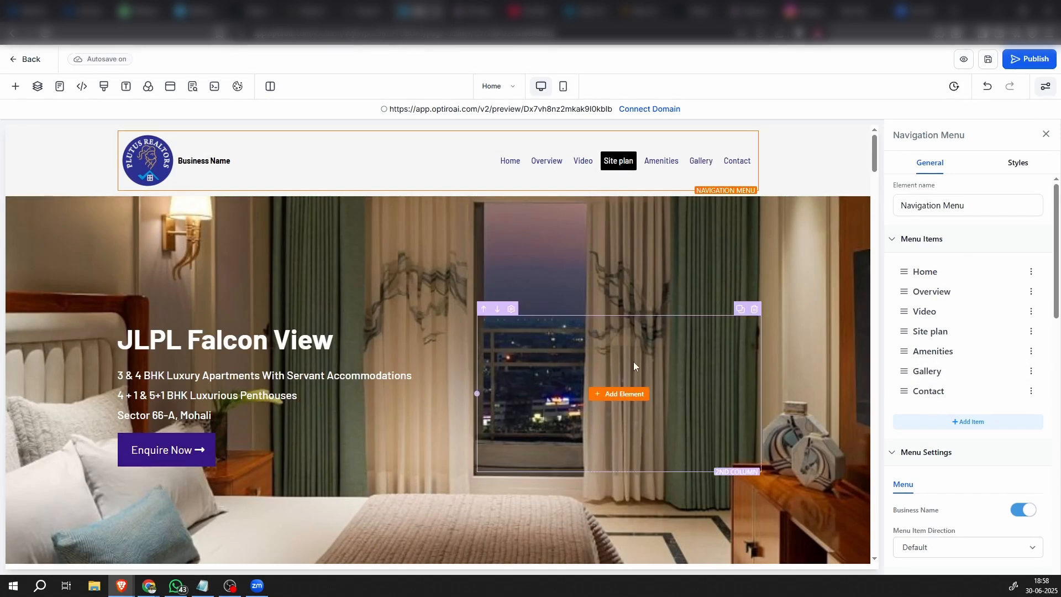
{"action": "scroll", "coordinate": [662, 438], "scroll_direction": "down", "scroll_amount": 20}
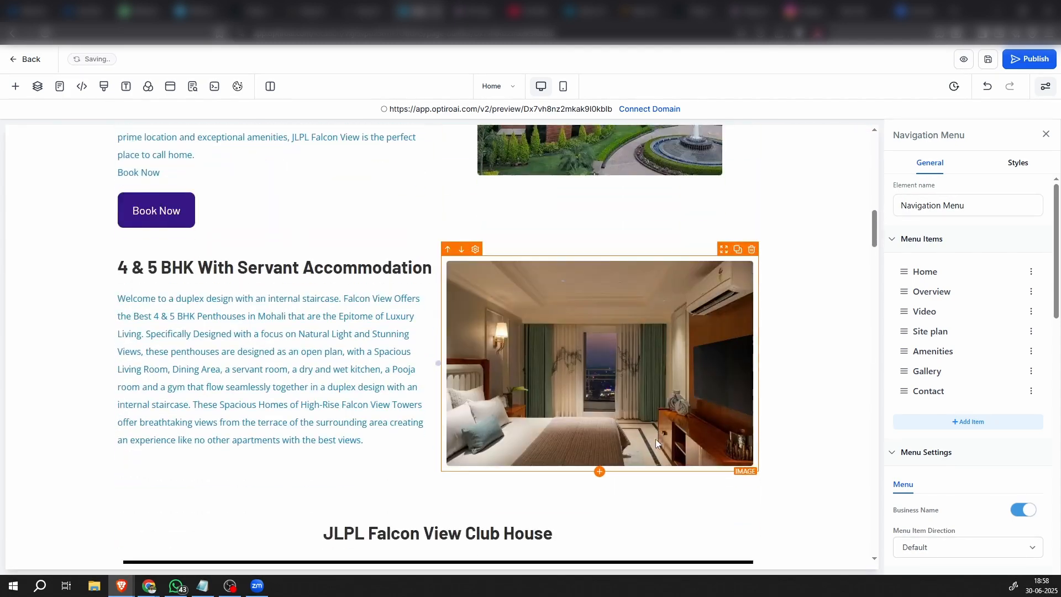
{"action": "scroll", "coordinate": [652, 439], "scroll_direction": "down", "scroll_amount": 20}
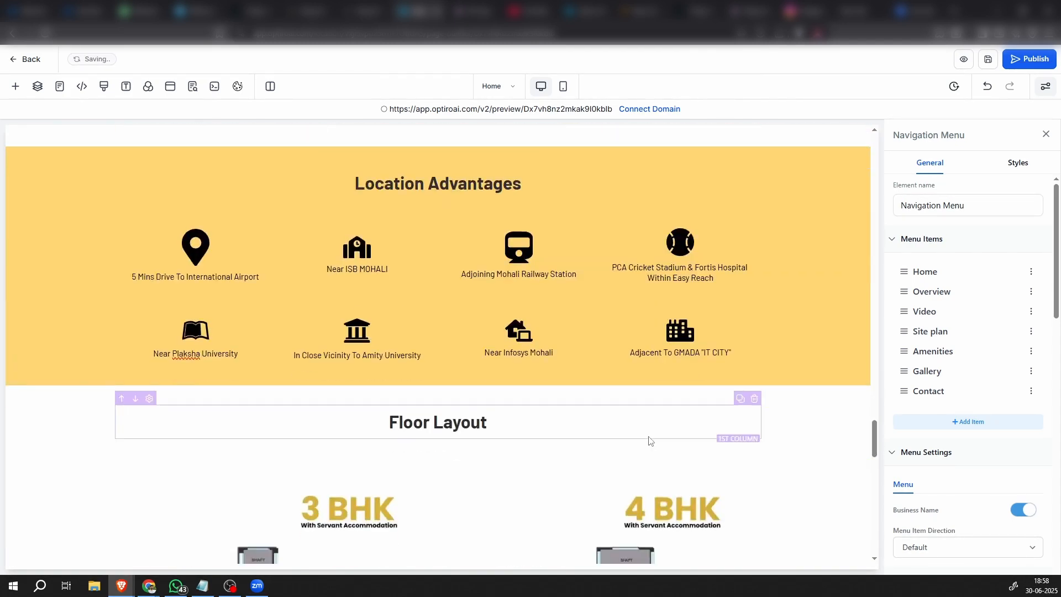
{"action": "scroll", "coordinate": [649, 436], "scroll_direction": "down", "scroll_amount": 3}
{"action": "scroll", "coordinate": [645, 427], "scroll_direction": "up", "scroll_amount": 10}
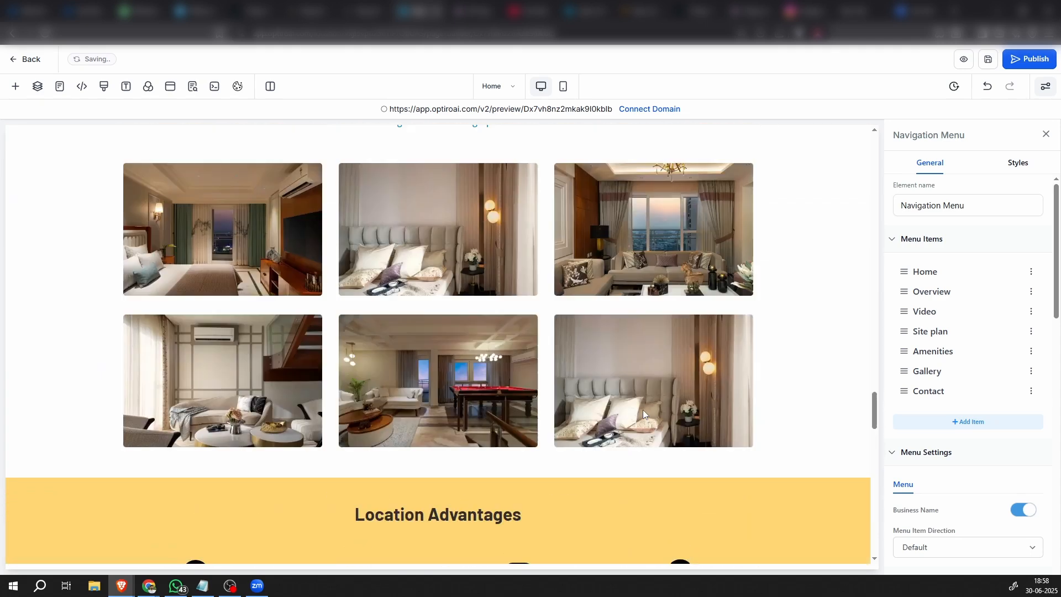
{"action": "scroll", "coordinate": [643, 414], "scroll_direction": "down", "scroll_amount": 4}
{"action": "scroll", "coordinate": [643, 414], "scroll_direction": "down", "scroll_amount": 10}
{"action": "scroll", "coordinate": [643, 413], "scroll_direction": "up", "scroll_amount": 6}
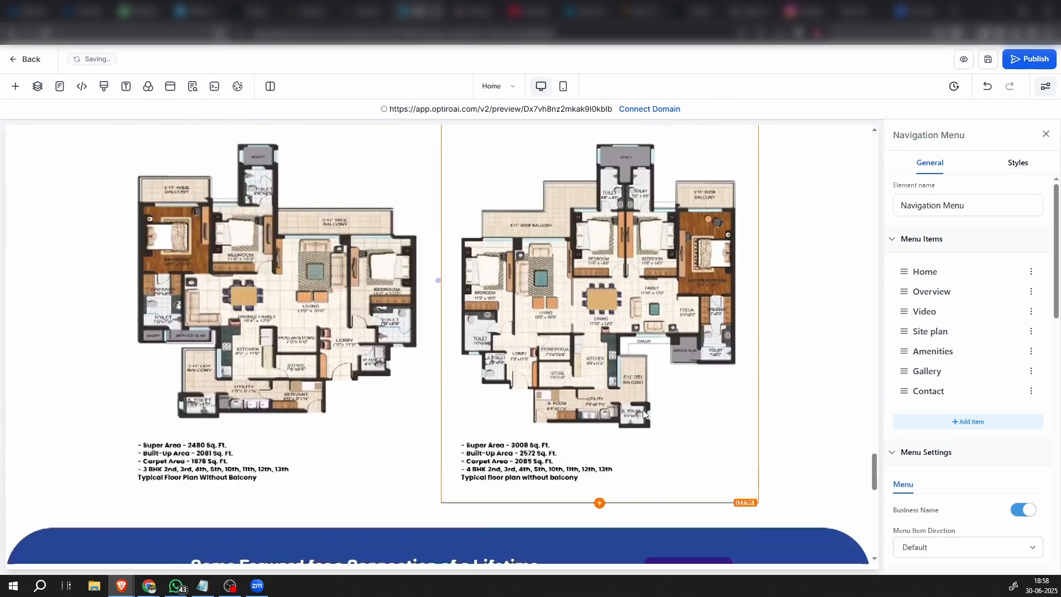
{"action": "scroll", "coordinate": [643, 413], "scroll_direction": "up", "scroll_amount": 1}
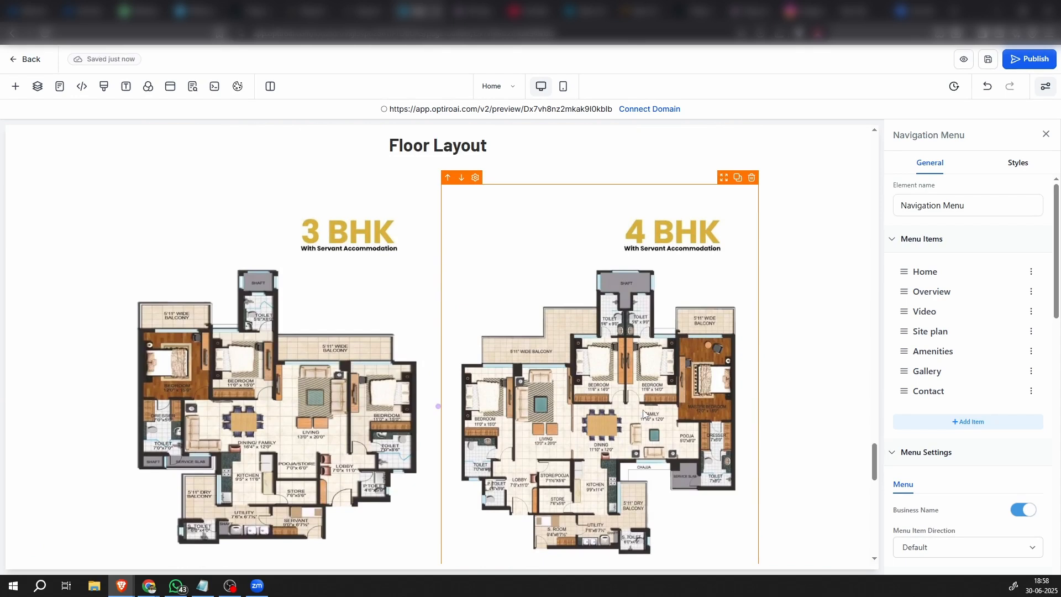
{"action": "scroll", "coordinate": [735, 315], "scroll_direction": "down", "scroll_amount": 1}
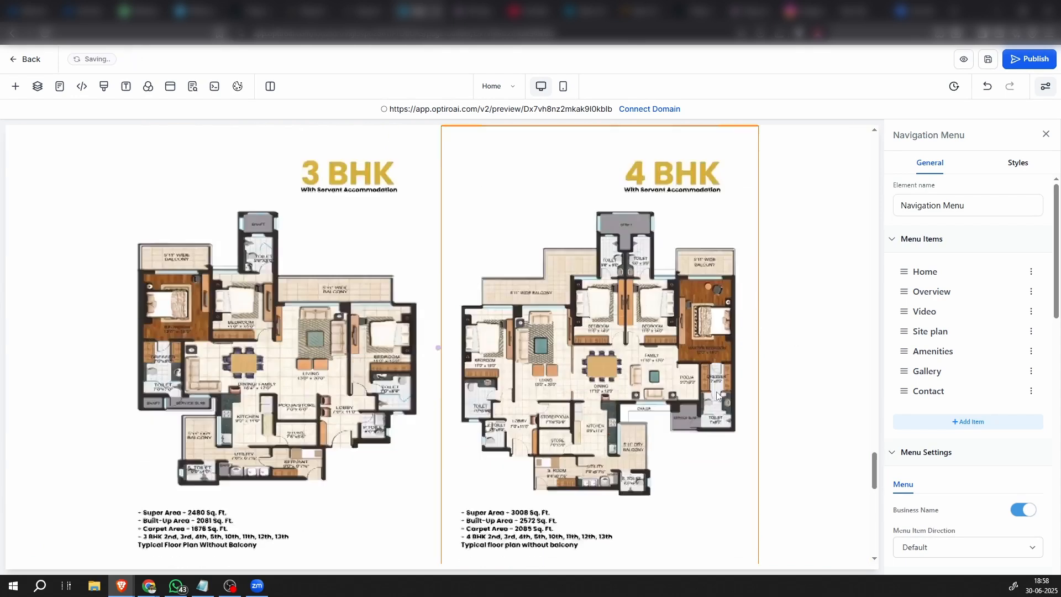
{"action": "scroll", "coordinate": [774, 376], "scroll_direction": "up", "scroll_amount": 5}
{"action": "left_click", "coordinate": [828, 345]}
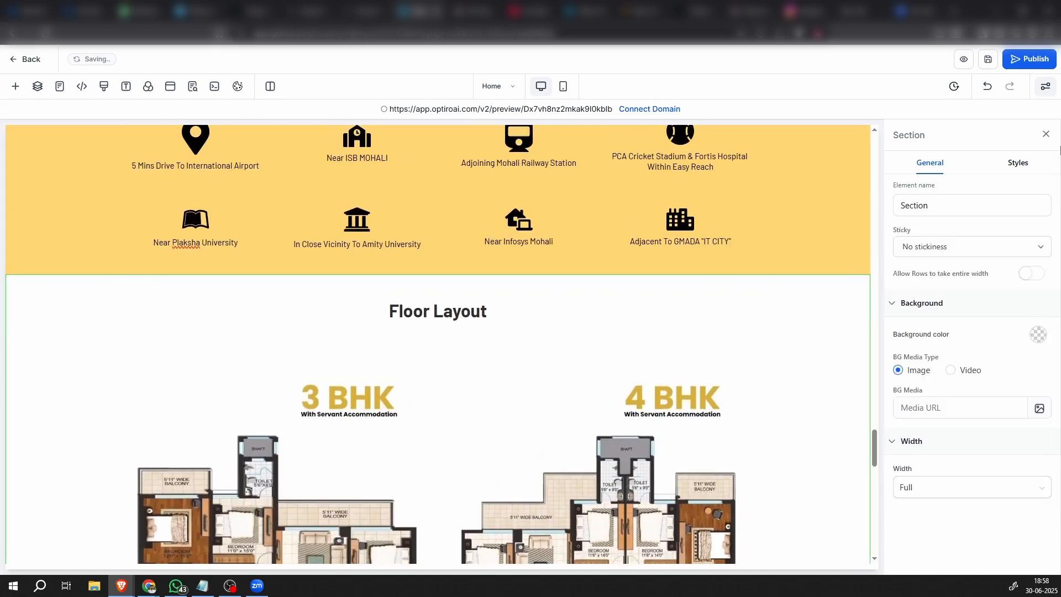
{"action": "left_click", "coordinate": [1017, 162]}
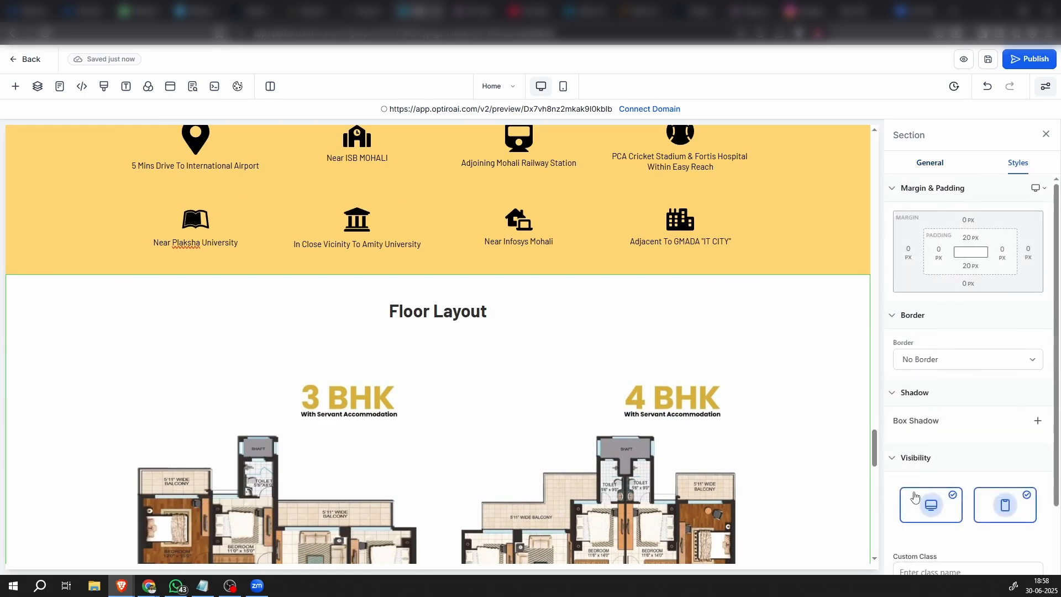
{"action": "scroll", "coordinate": [965, 458], "scroll_direction": "down", "scroll_amount": 2}
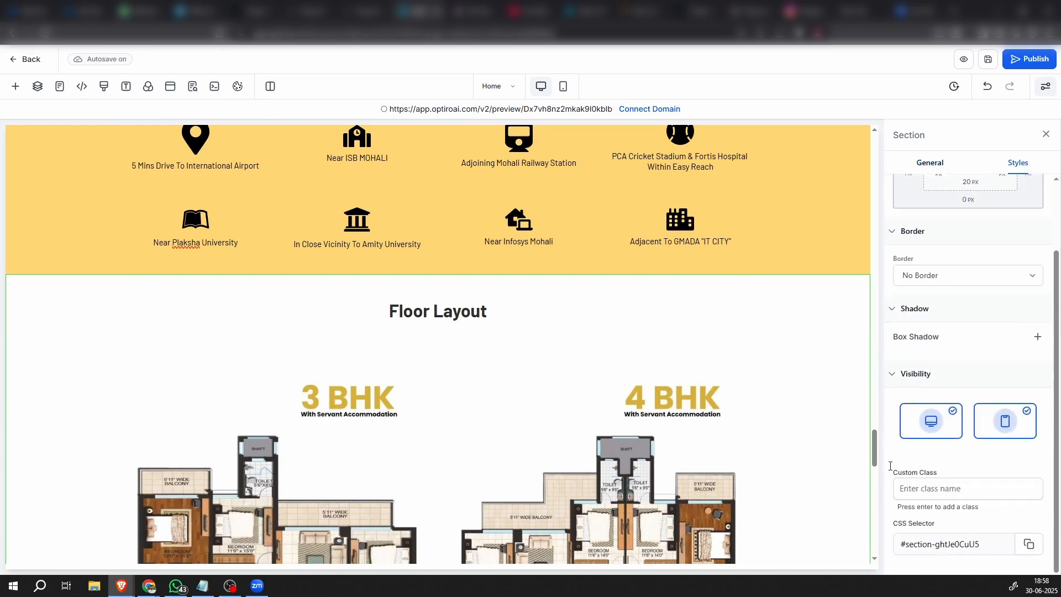
{"action": "left_click_drag", "start_coordinate": [876, 459], "coordinate": [873, 140]}
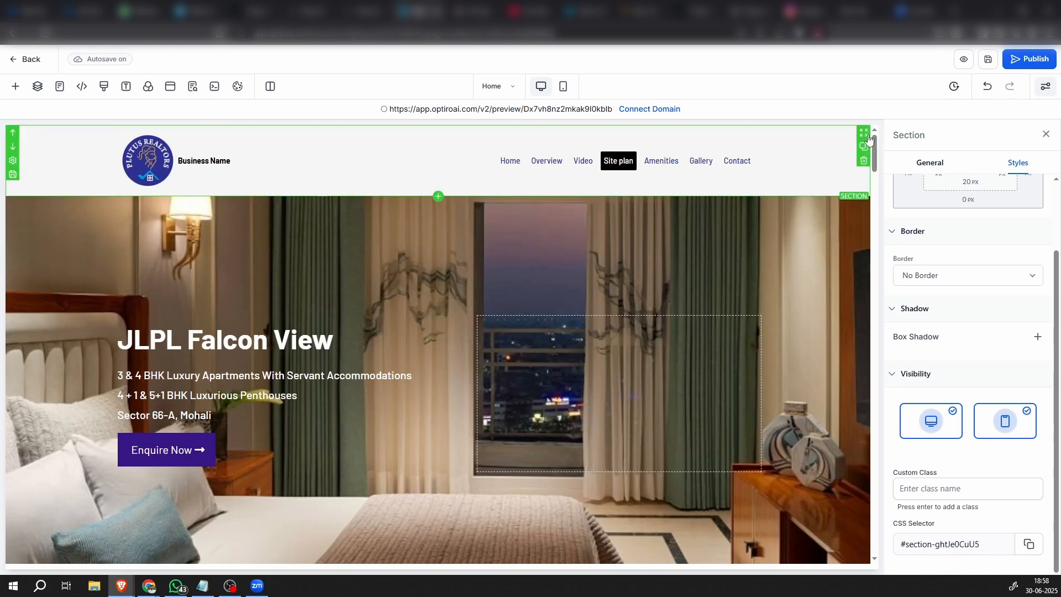
Add a new item to the header navigation menu and title it Floor Plan
{"action": "left_click", "coordinate": [722, 172]}
{"action": "scroll", "coordinate": [936, 340], "scroll_direction": "up", "scroll_amount": 15}
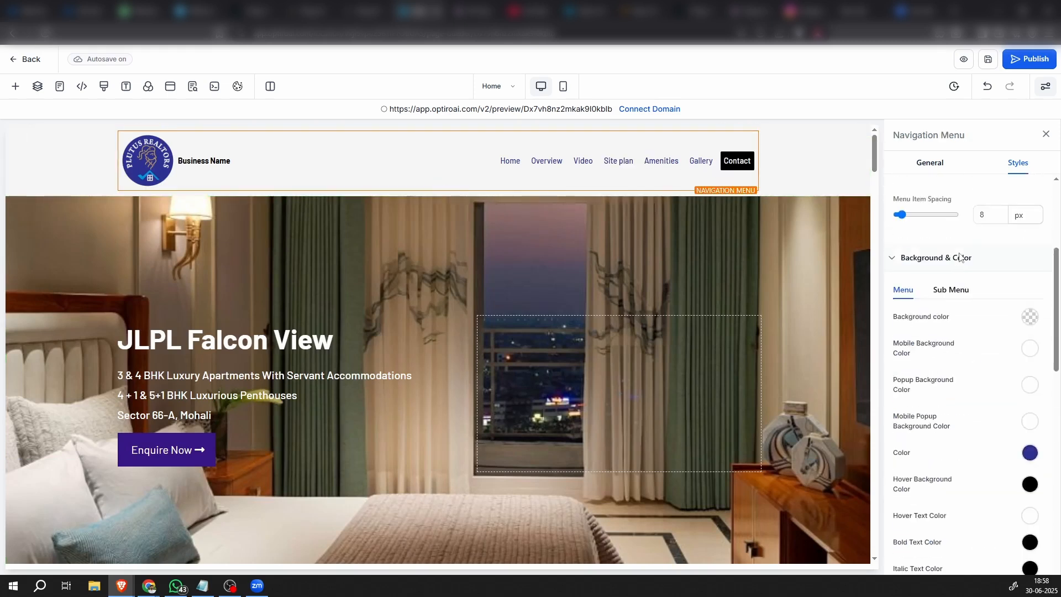
{"action": "left_click", "coordinate": [931, 163]}
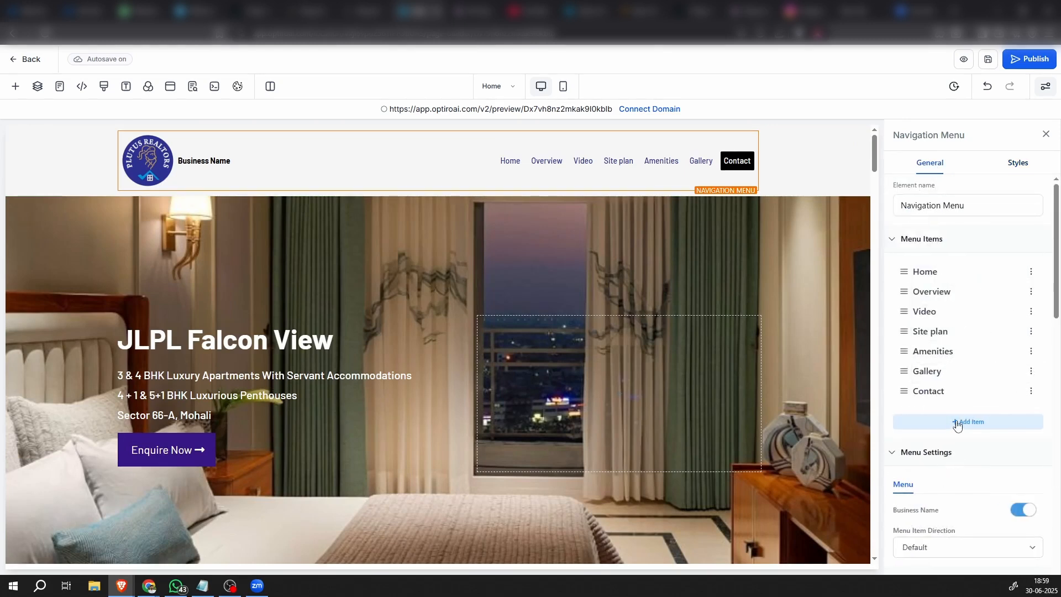
{"action": "left_click", "coordinate": [958, 422]}
{"action": "left_click", "coordinate": [939, 386]}
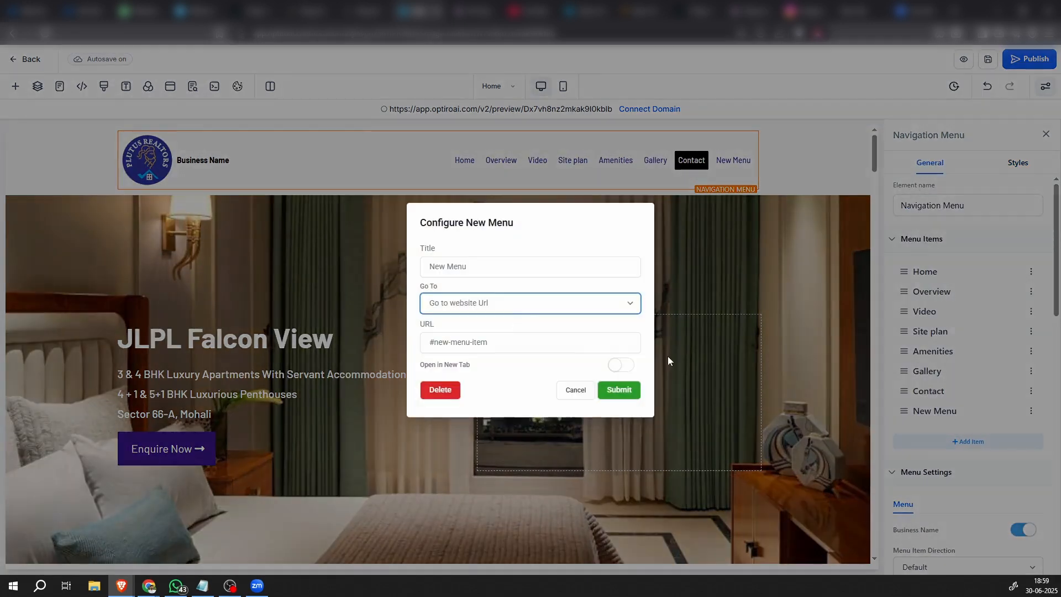
{"action": "triple_click", "coordinate": [457, 269]}
{"action": "type", "text": "F"}
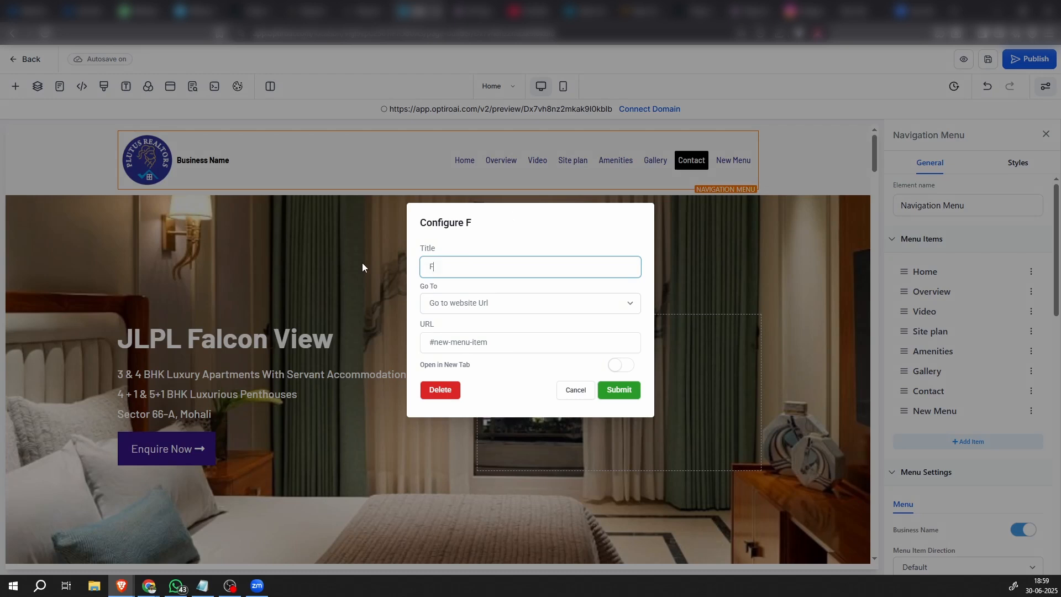
{"action": "type", "text": "loor Plan"}
Set the Floor Plan item's URL to the copied section selector #section-ghtJe0CuU5 and move the item above Contact
{"action": "triple_click", "coordinate": [506, 344]}
{"action": "type", "text": "#section-ghtJe0CuU5"}
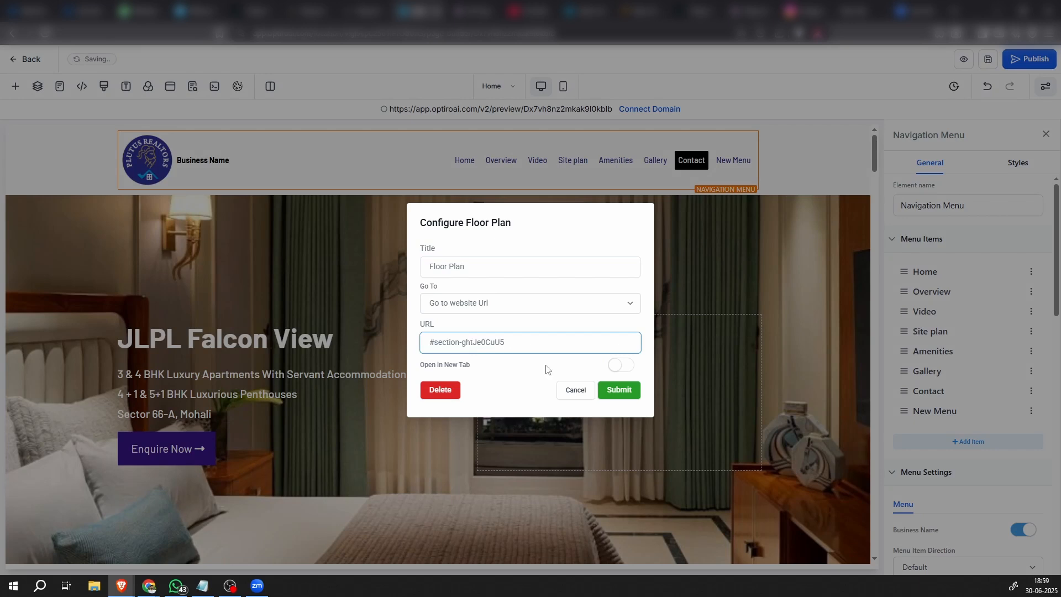
{"action": "left_click", "coordinate": [615, 393]}
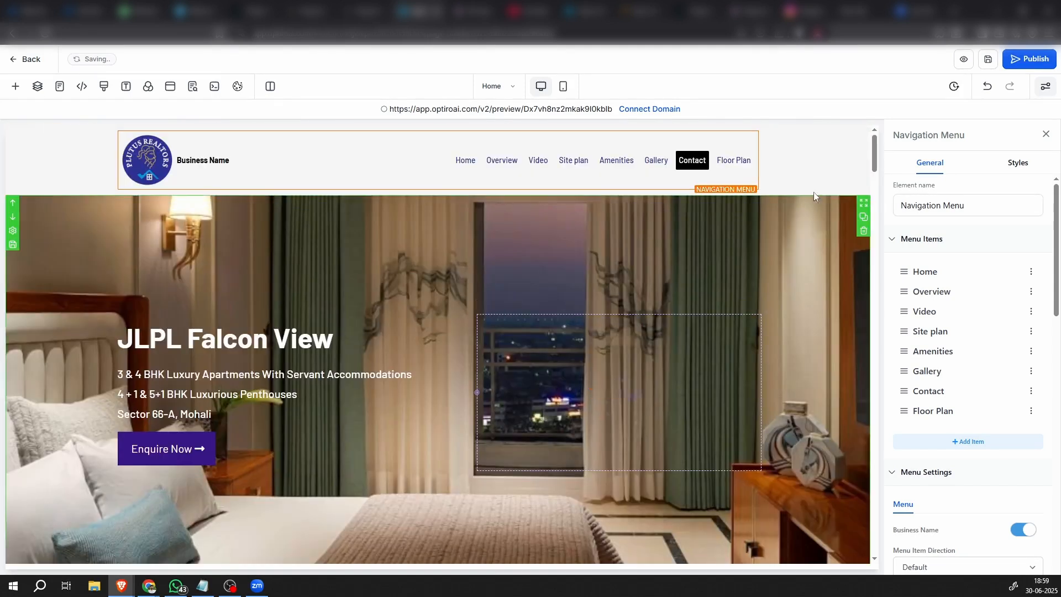
{"action": "mouse_move", "coordinate": [905, 411]}
{"action": "left_mouse_down"}
{"action": "mouse_move", "coordinate": [917, 385]}
{"action": "mouse_move", "coordinate": [895, 397]}
{"action": "left_mouse_up"}
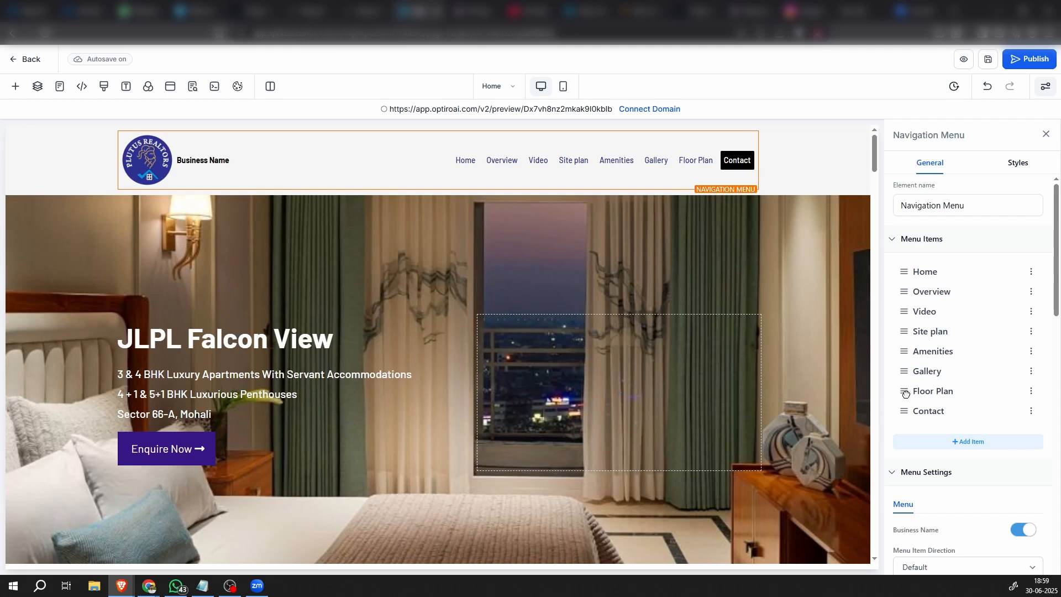
Try nesting the Floor Plan item under Gallery as a submenu entry and return it to the top level
{"action": "left_click_drag", "start_coordinate": [907, 393], "coordinate": [930, 389]}
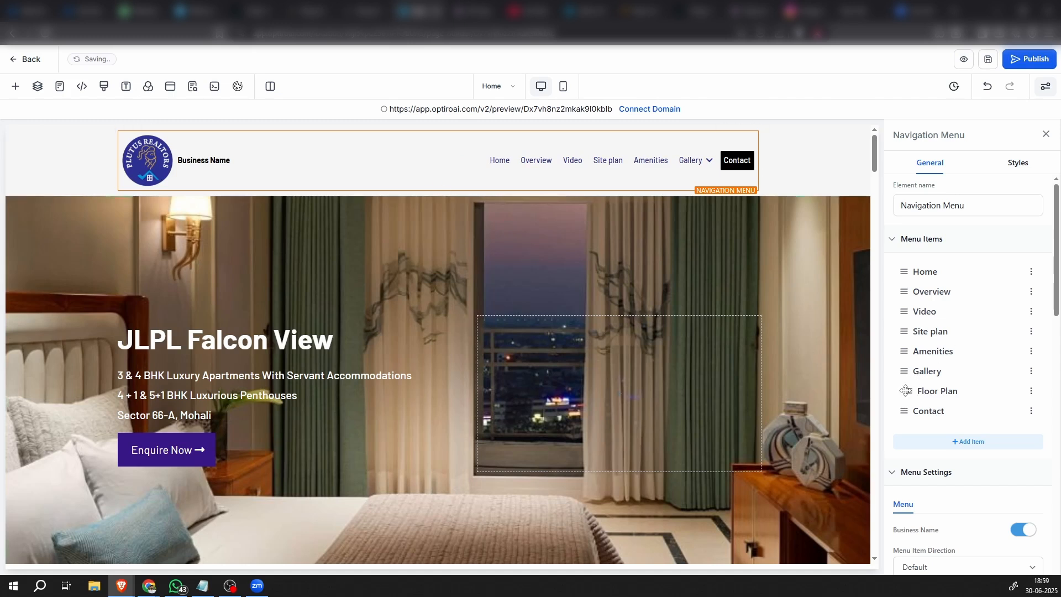
{"action": "left_click_drag", "start_coordinate": [908, 392], "coordinate": [893, 394]}
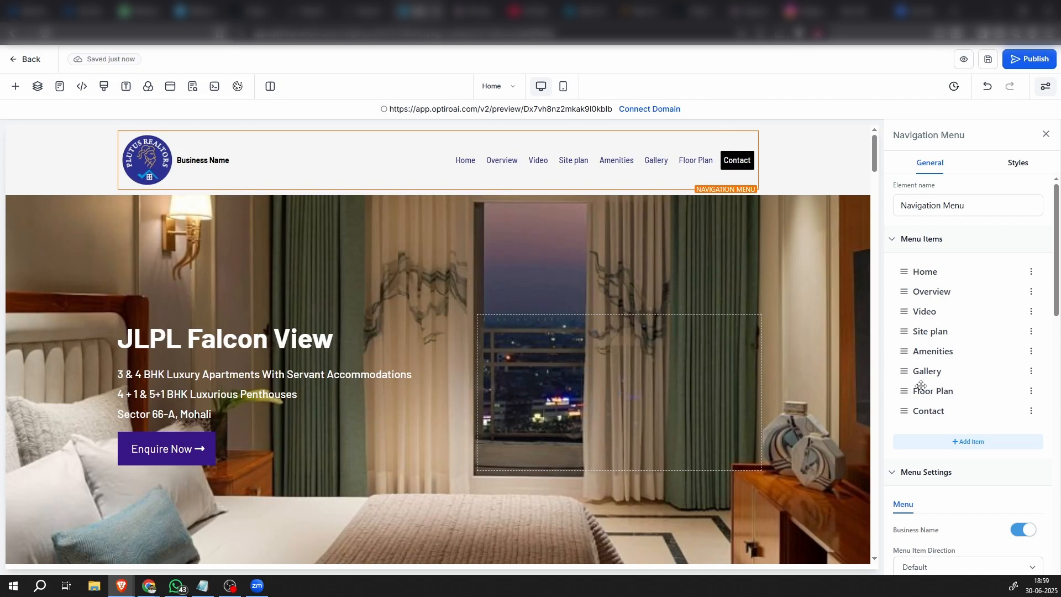
Turn off the business name in the header navigation menu
{"action": "scroll", "coordinate": [917, 442], "scroll_direction": "down", "scroll_amount": 3}
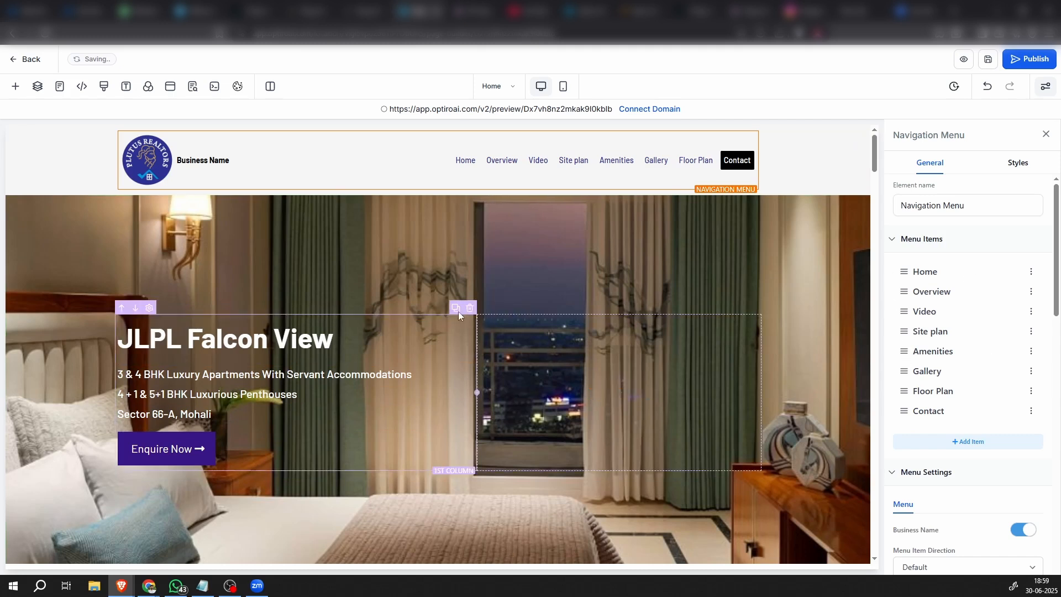
{"action": "scroll", "coordinate": [973, 506], "scroll_direction": "down", "scroll_amount": 3}
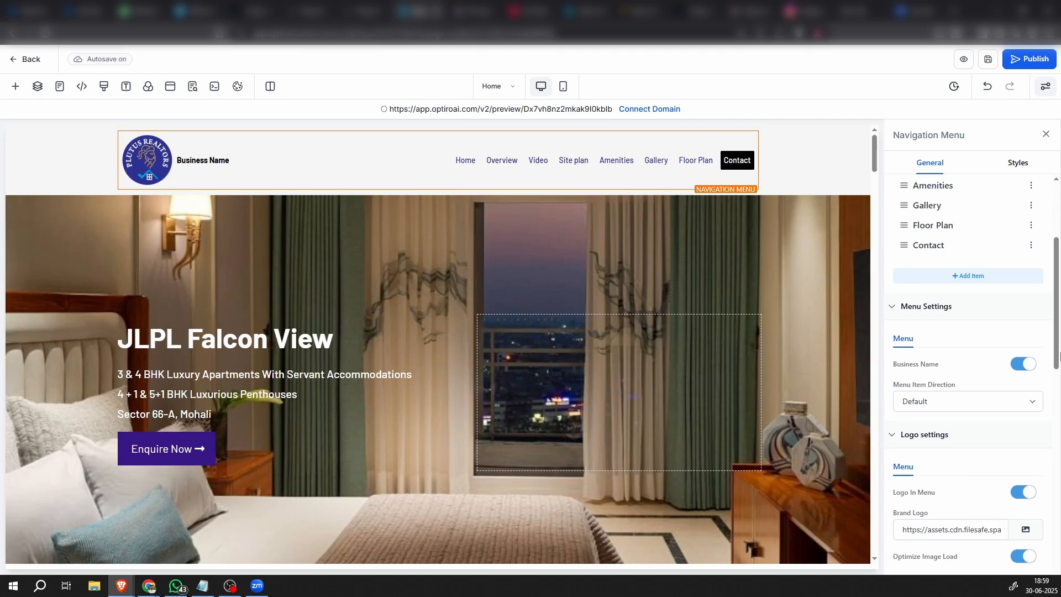
{"action": "left_click", "coordinate": [1020, 366]}
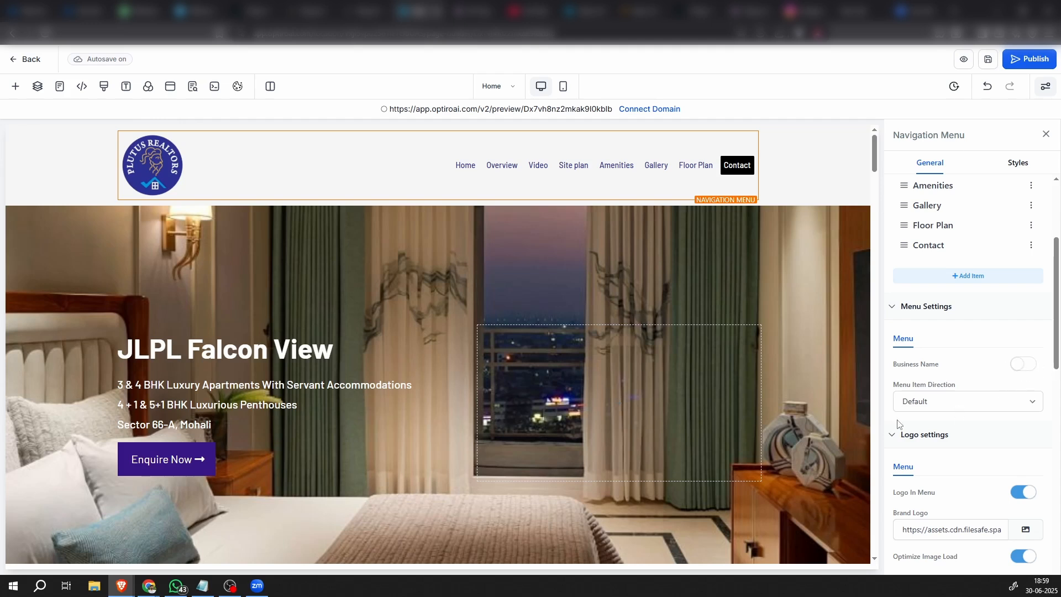
{"action": "scroll", "coordinate": [1052, 418], "scroll_direction": "up", "scroll_amount": 1}
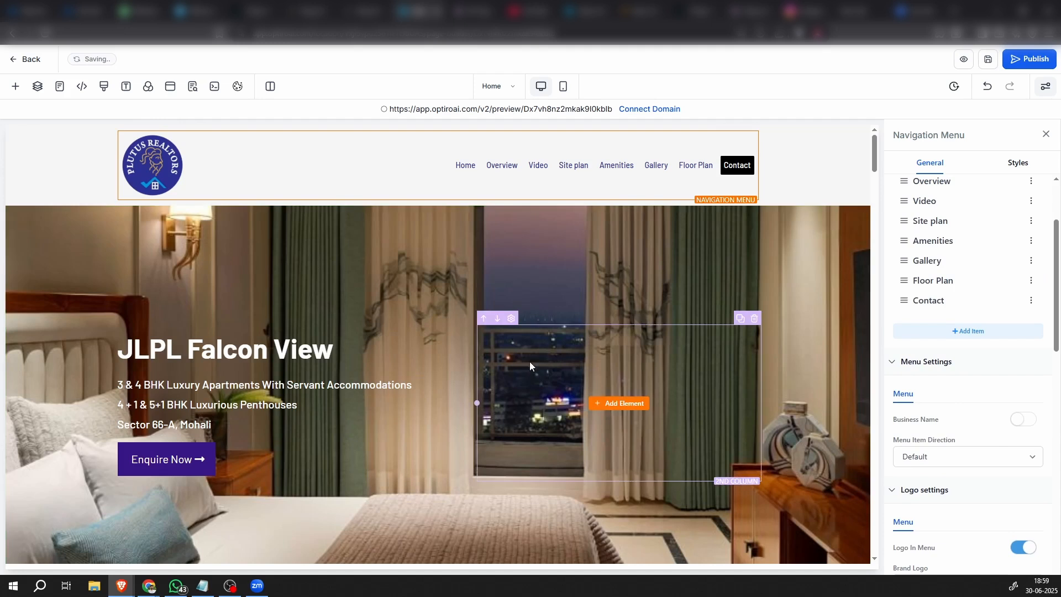
Set the navigation menu's font size to 18 px
{"action": "scroll", "coordinate": [947, 452], "scroll_direction": "down", "scroll_amount": 6}
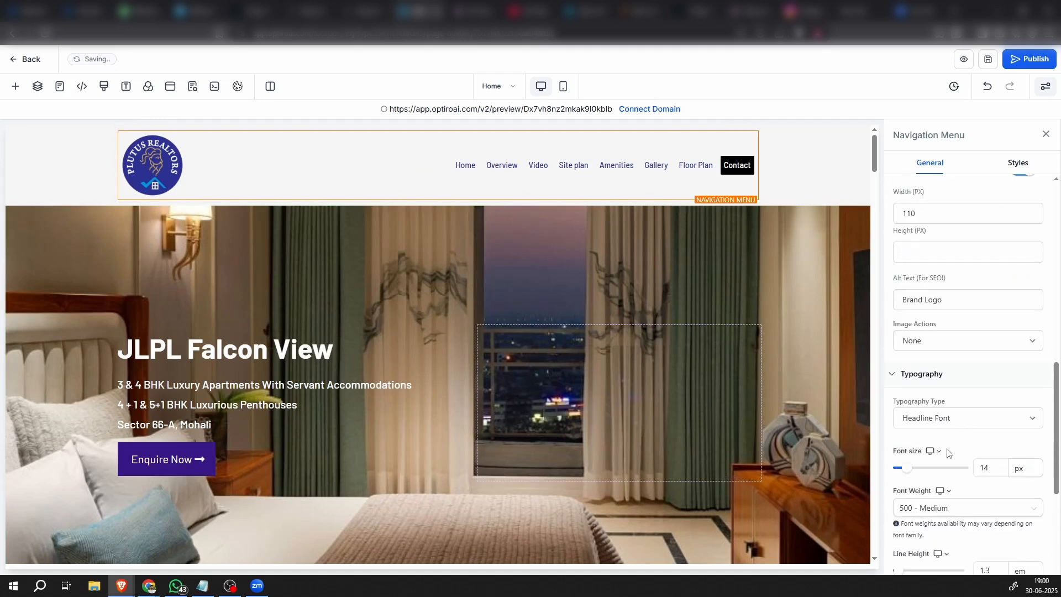
{"action": "scroll", "coordinate": [947, 452], "scroll_direction": "down", "scroll_amount": 6}
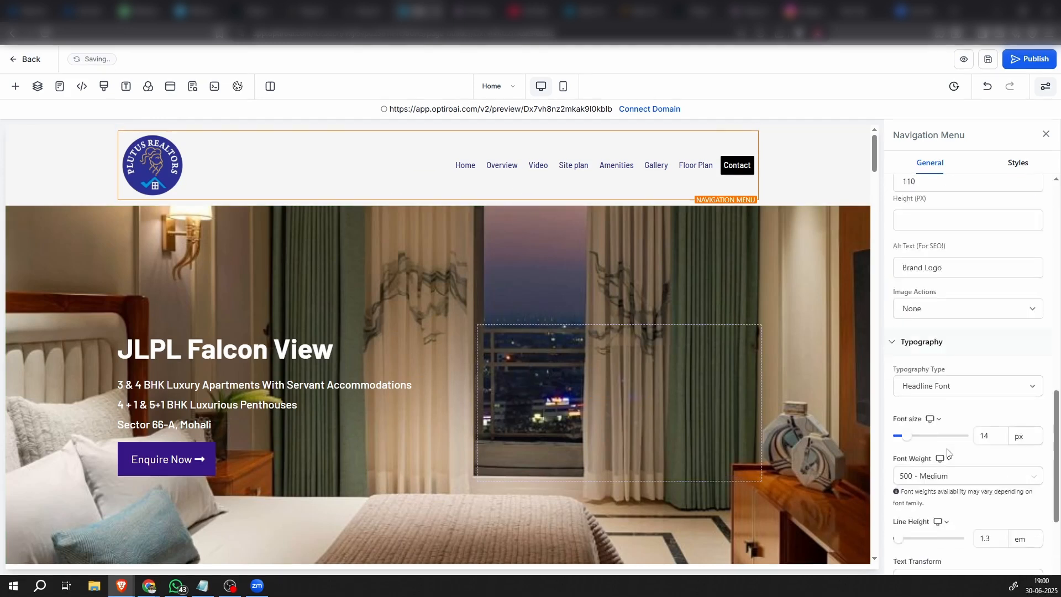
{"action": "scroll", "coordinate": [947, 452], "scroll_direction": "up", "scroll_amount": 4}
{"action": "double_click", "coordinate": [990, 467]}
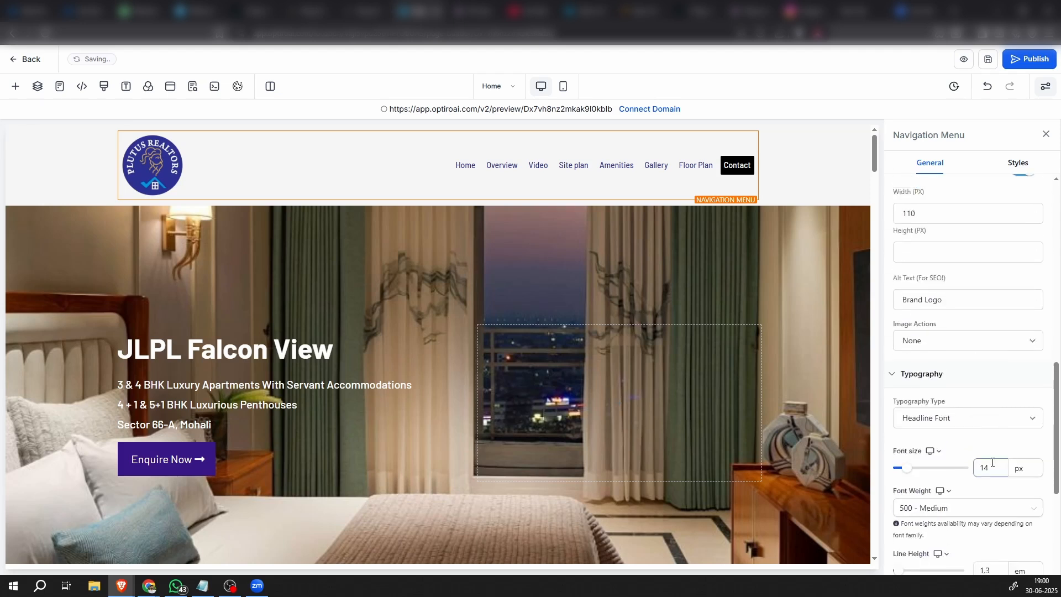
{"action": "type", "text": "16"}
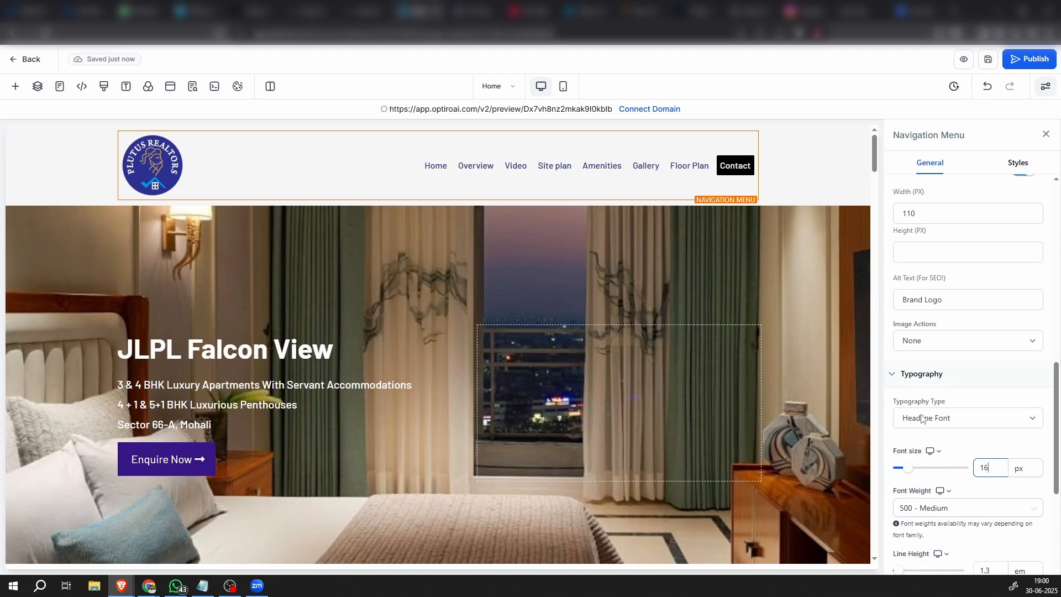
{"action": "double_click", "coordinate": [993, 468]}
{"action": "type", "text": "18"}
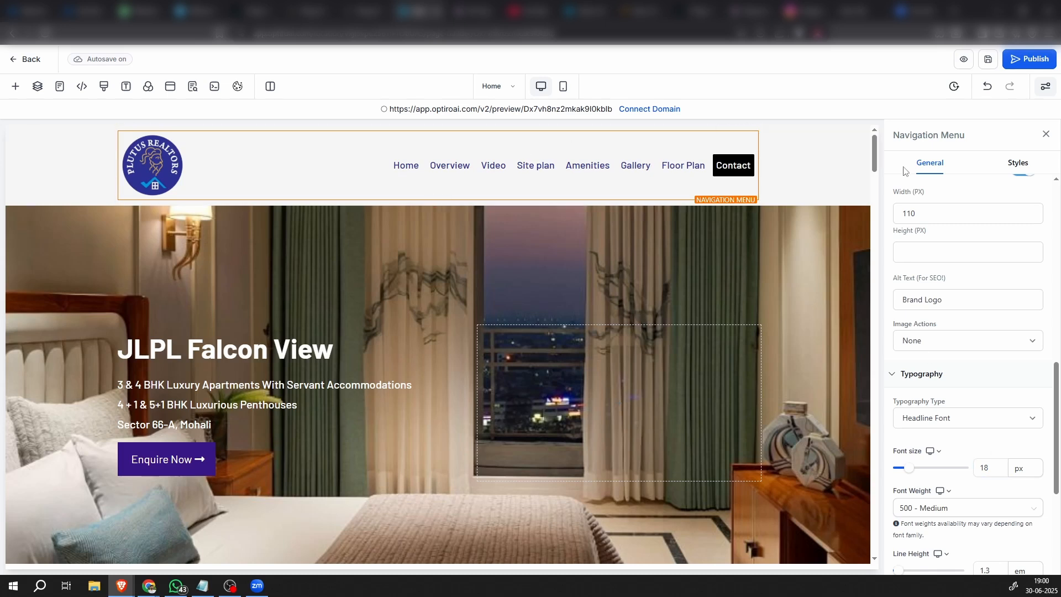
Change the navigation menu's hover background color to the dark purple used on the Enquire Now button
{"action": "left_click", "coordinate": [779, 184]}
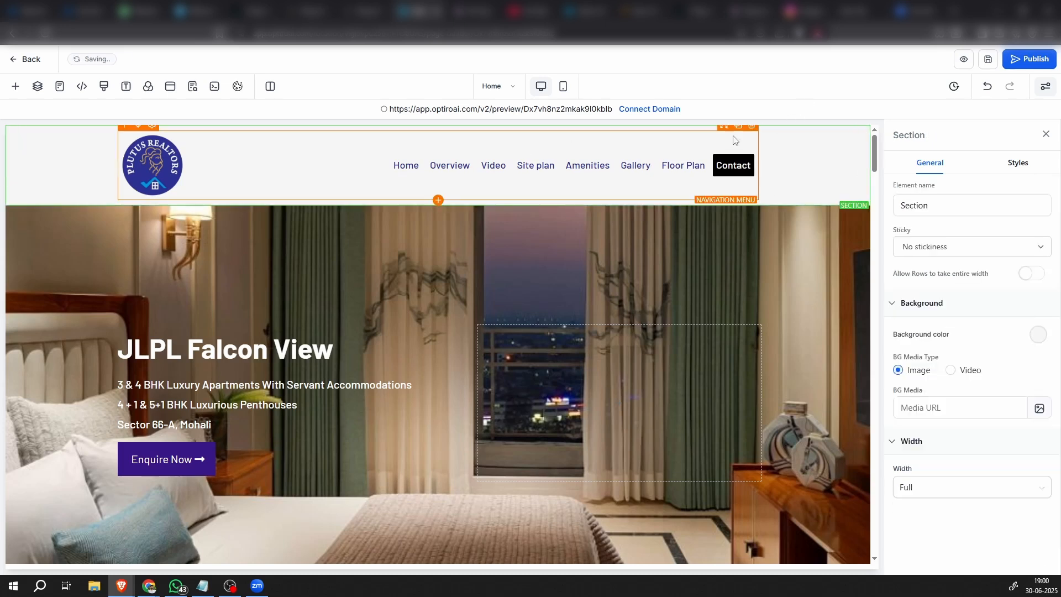
{"action": "left_click", "coordinate": [733, 176]}
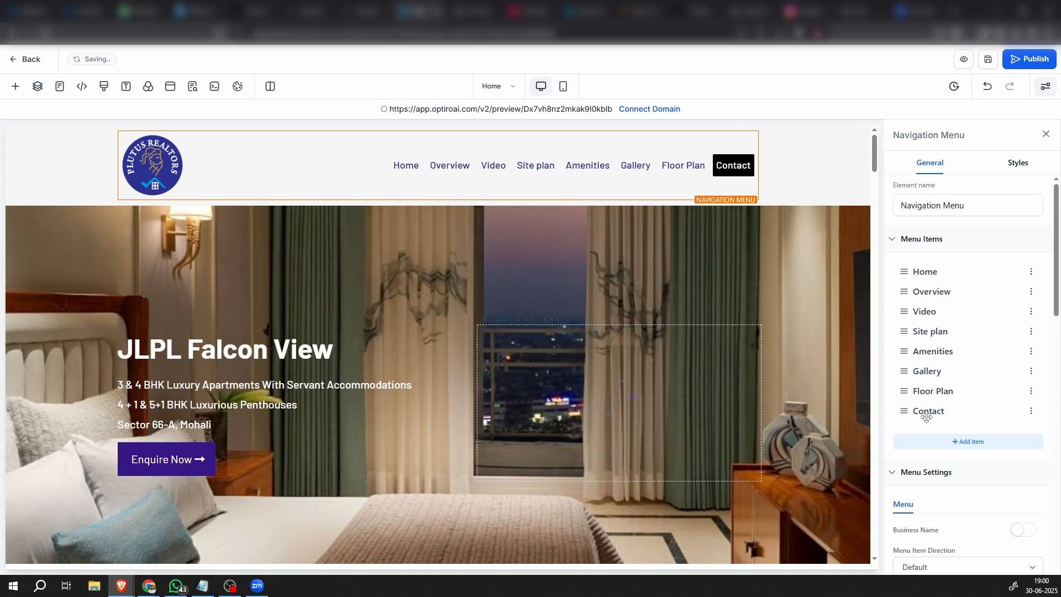
{"action": "scroll", "coordinate": [934, 402], "scroll_direction": "down", "scroll_amount": 15}
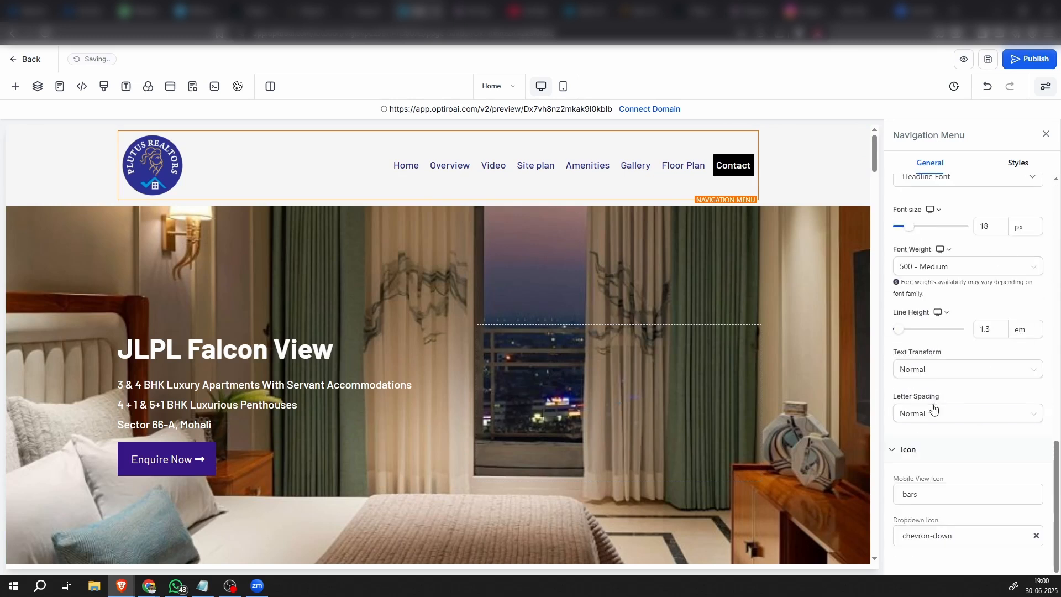
{"action": "left_click", "coordinate": [1021, 164]}
{"action": "scroll", "coordinate": [950, 483], "scroll_direction": "down", "scroll_amount": 5}
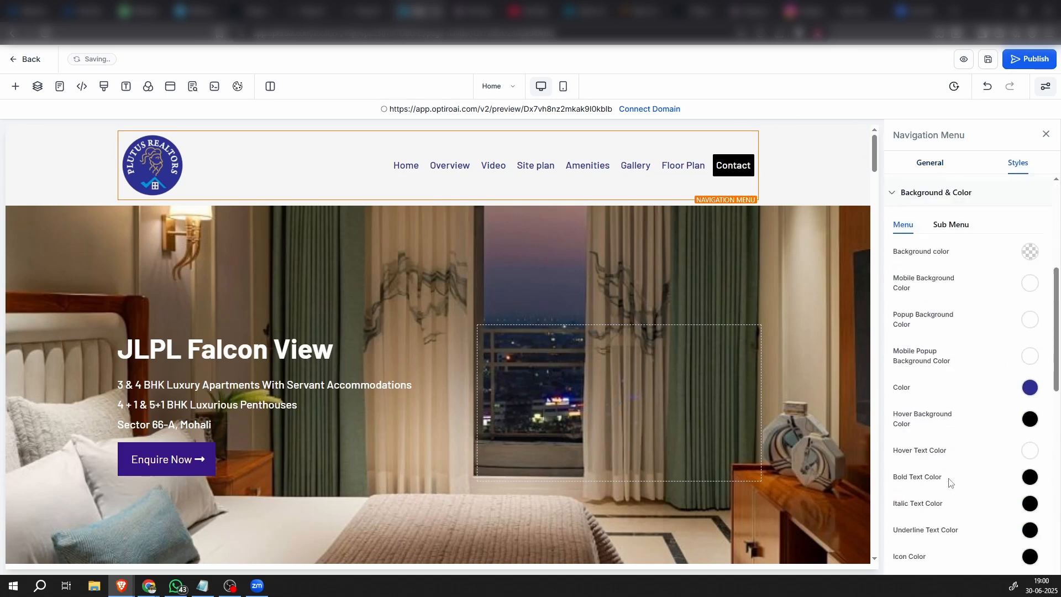
{"action": "scroll", "coordinate": [995, 445], "scroll_direction": "up", "scroll_amount": 1}
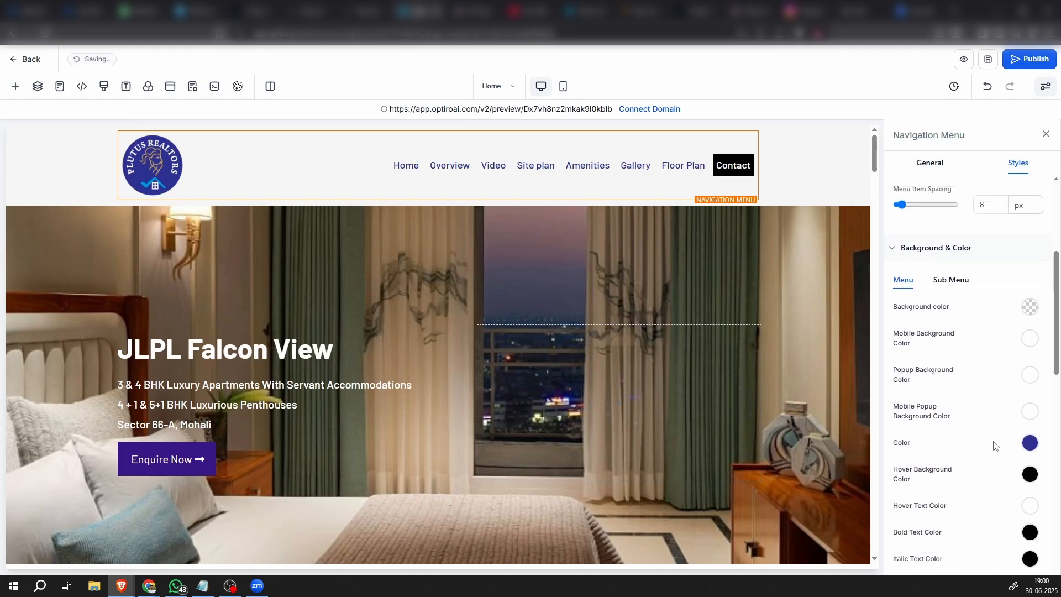
{"action": "scroll", "coordinate": [994, 445], "scroll_direction": "down", "scroll_amount": 1}
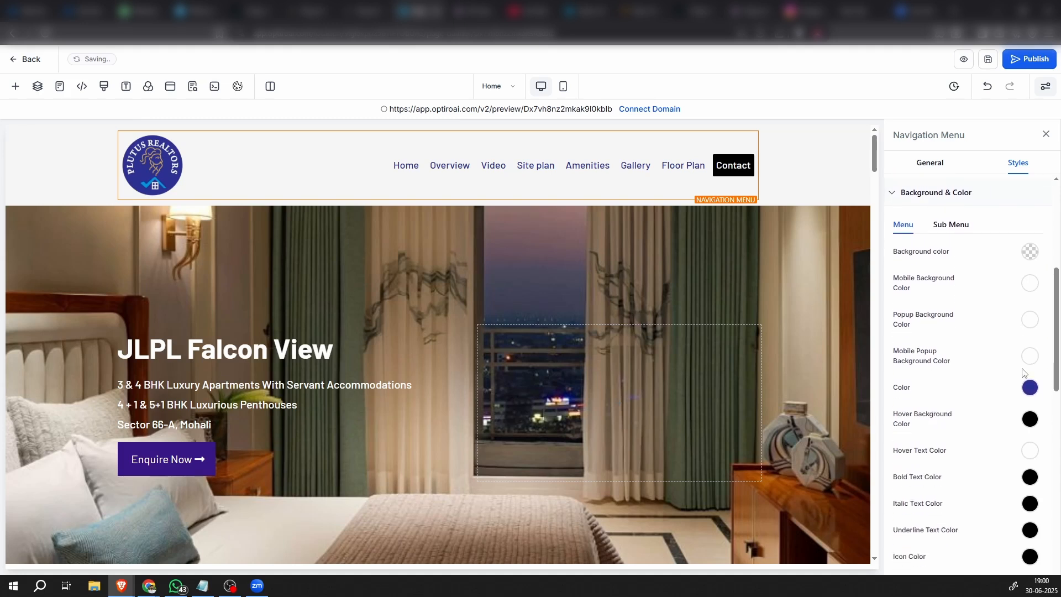
{"action": "left_click", "coordinate": [1030, 420]}
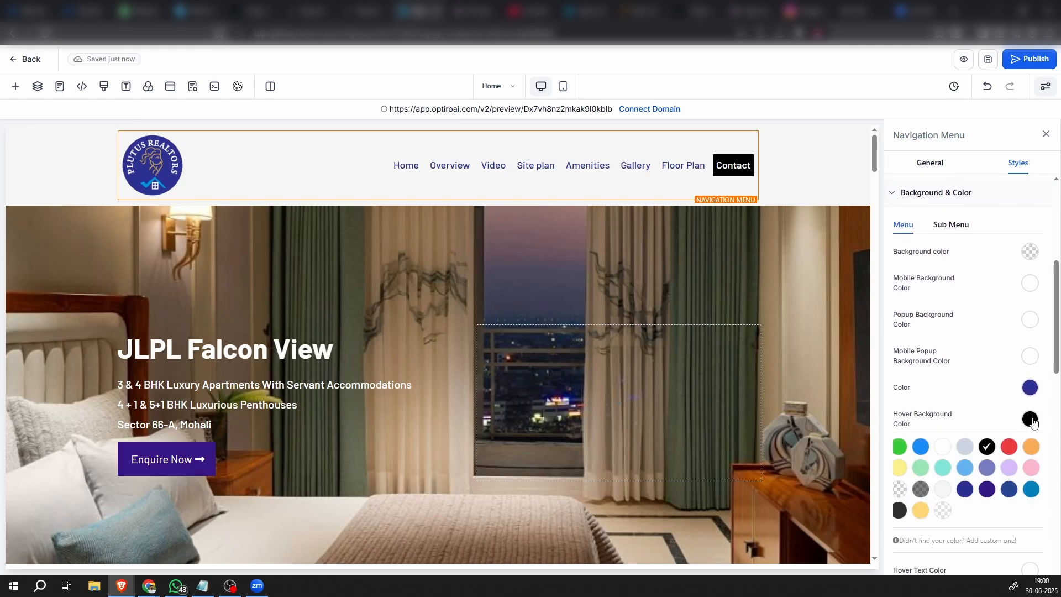
{"action": "left_click", "coordinate": [986, 490]}
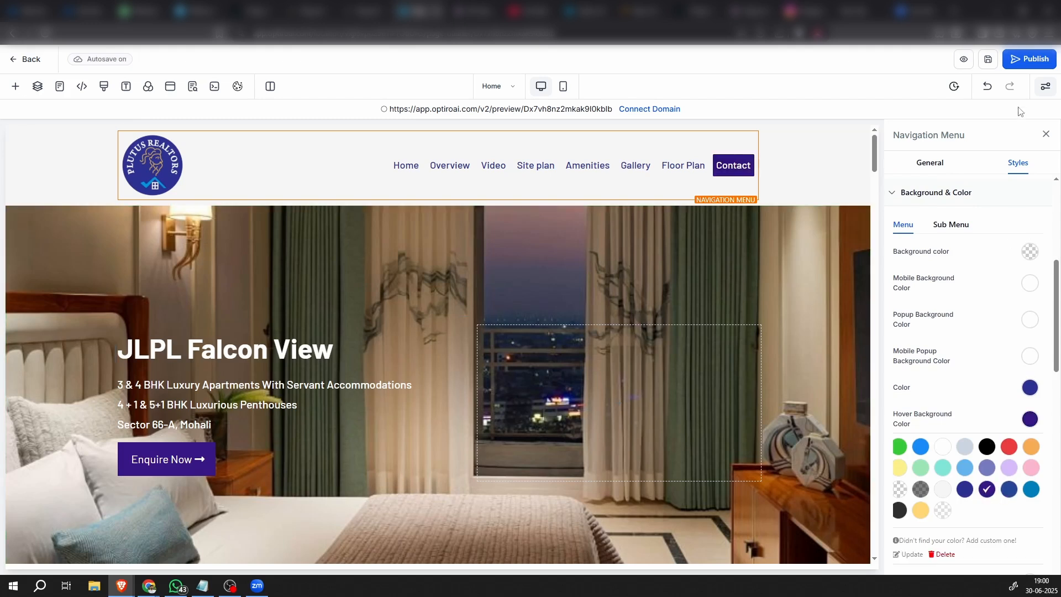
{"action": "scroll", "coordinate": [965, 429], "scroll_direction": "down", "scroll_amount": 3}
{"action": "left_click", "coordinate": [1031, 252]}
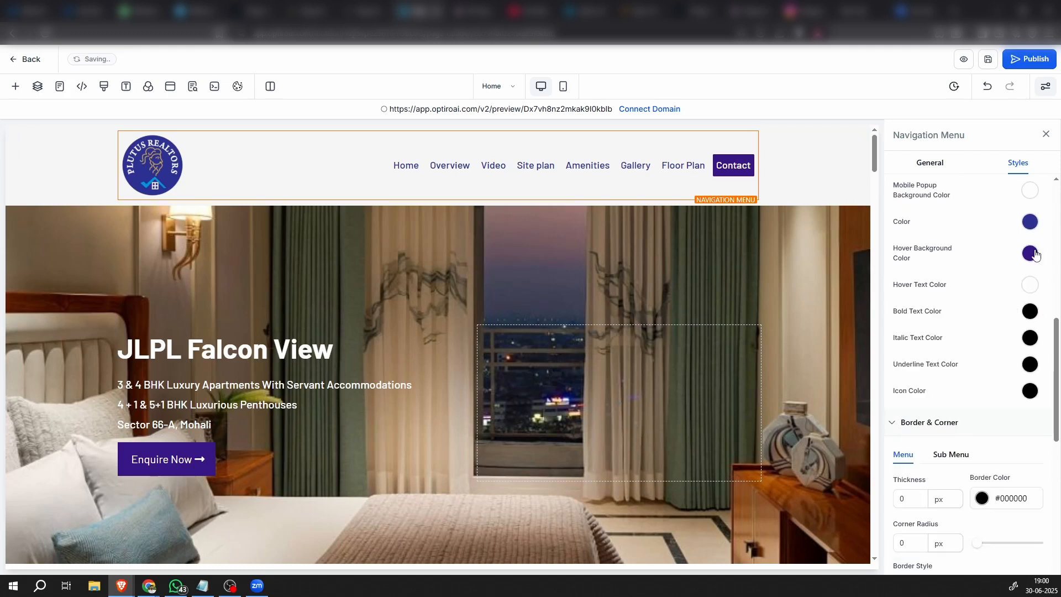
{"action": "scroll", "coordinate": [936, 339], "scroll_direction": "up", "scroll_amount": 3}
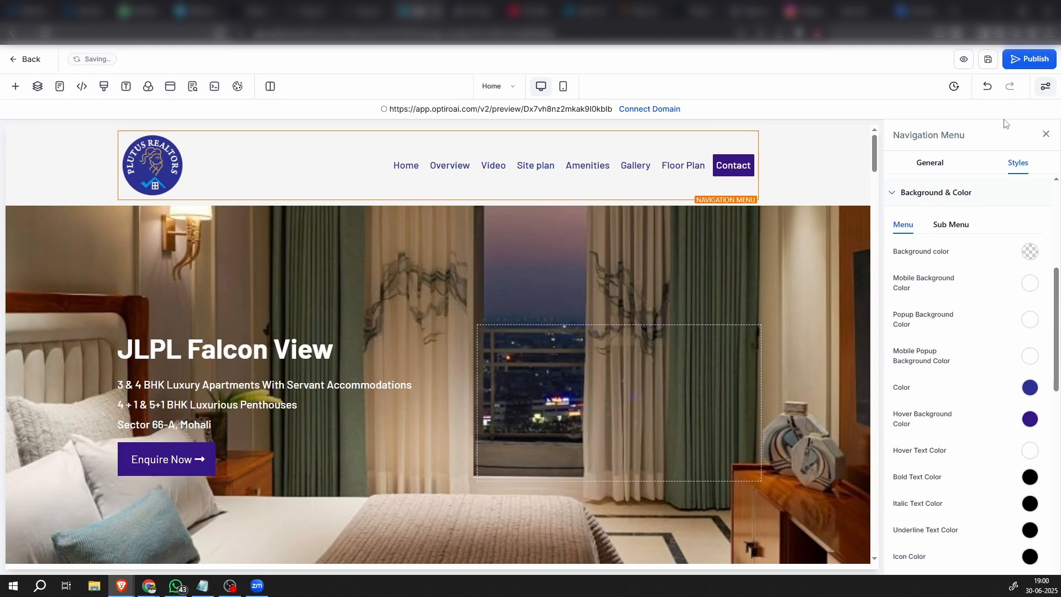
Preview the landing page and test the Overview link in the header menu, returning to the page's header
{"action": "left_click", "coordinate": [962, 65]}
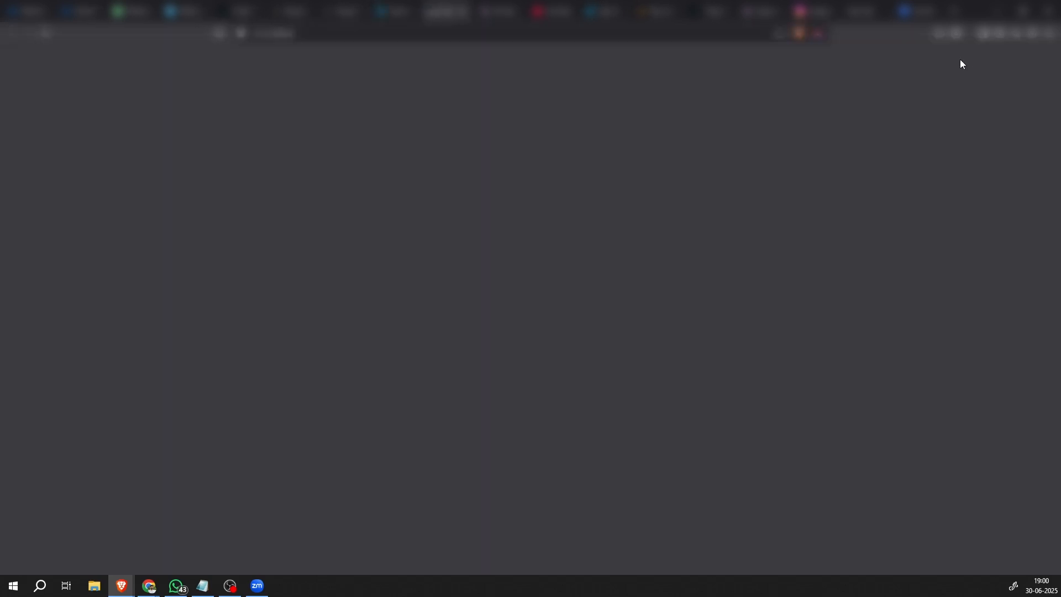
{"action": "left_click", "coordinate": [400, 12]}
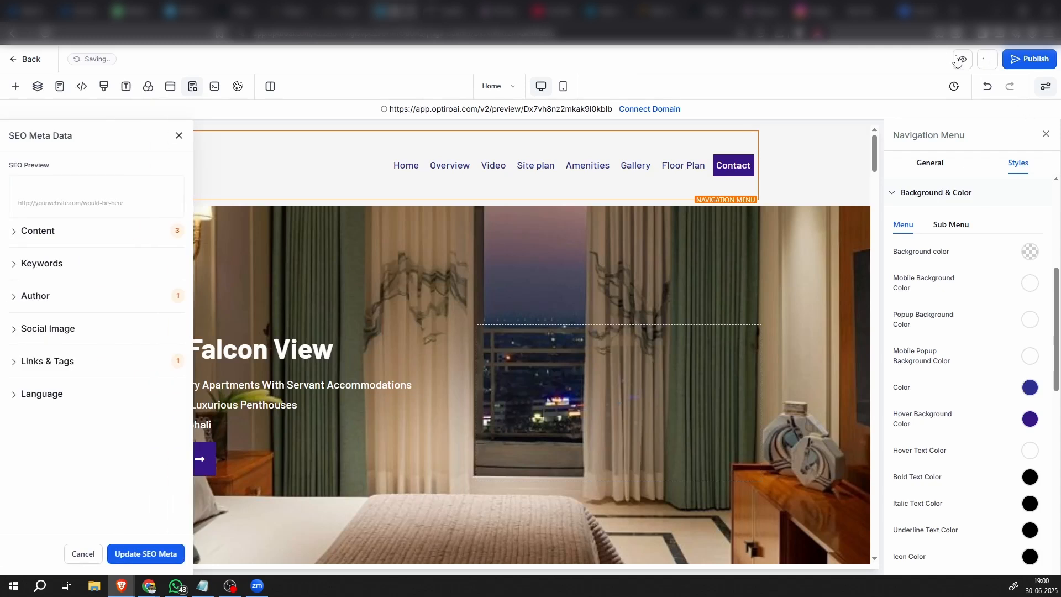
{"action": "left_click", "coordinate": [446, 12]}
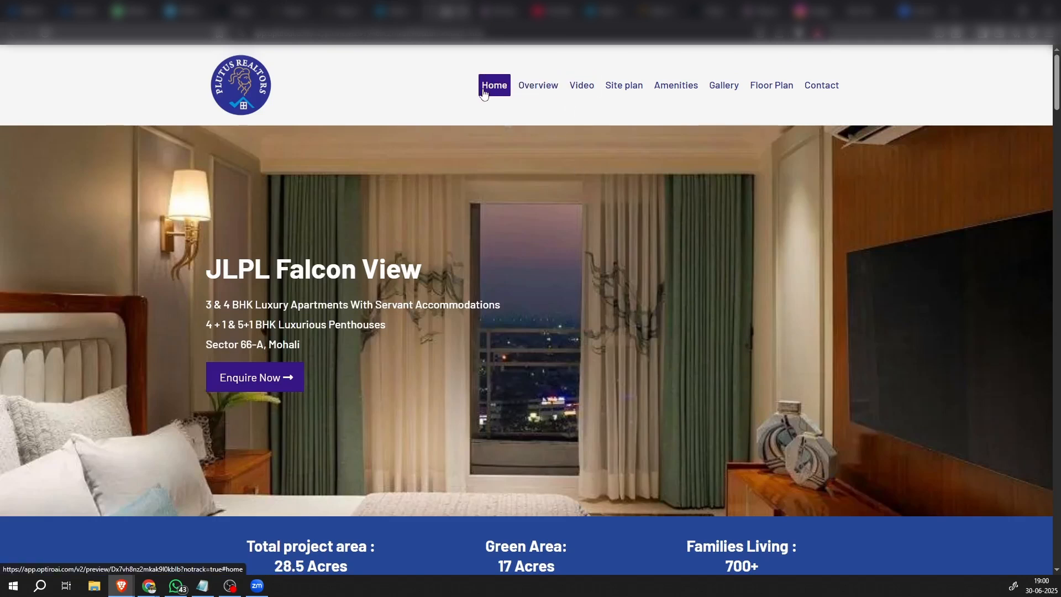
{"action": "left_click", "coordinate": [539, 91]}
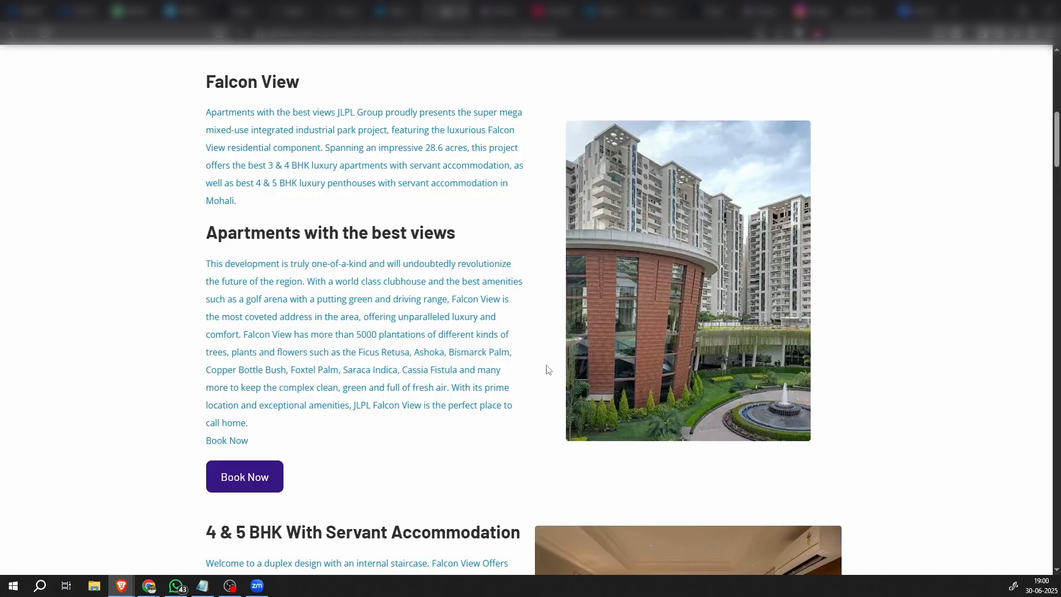
{"action": "scroll", "coordinate": [524, 395], "scroll_direction": "up", "scroll_amount": 10}
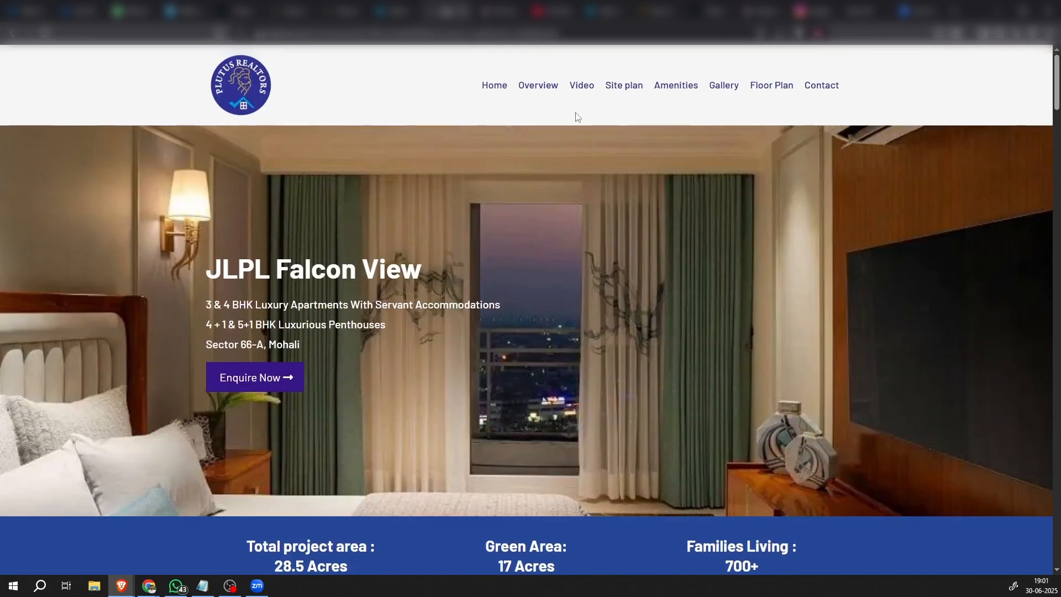
Test the Video menu link in the preview, check the club house video, and return to the page's header
{"action": "left_click", "coordinate": [581, 86]}
{"action": "left_click", "coordinate": [509, 374]}
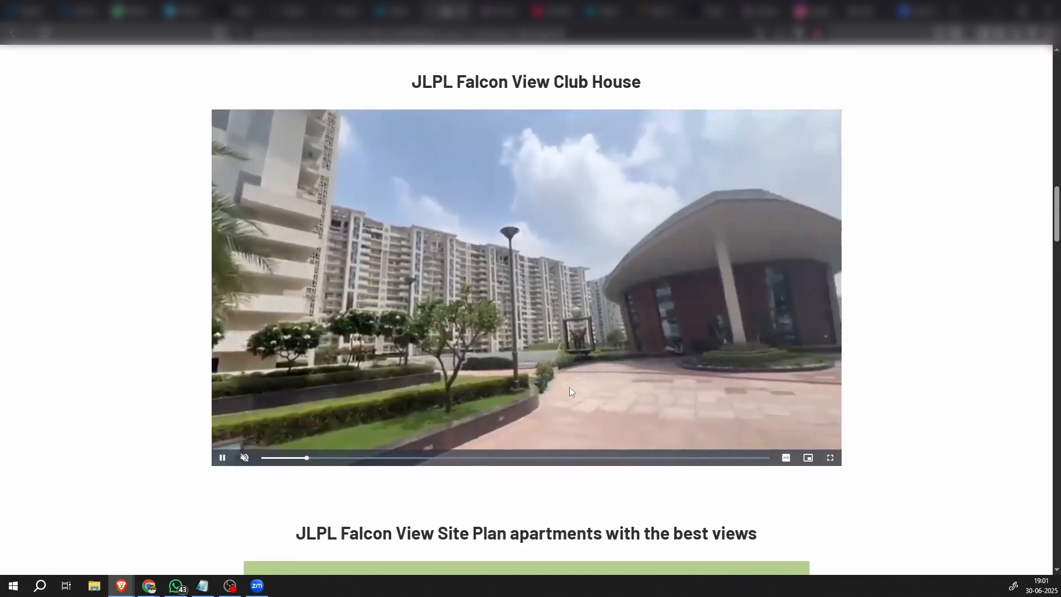
{"action": "scroll", "coordinate": [569, 386], "scroll_direction": "up", "scroll_amount": 1}
{"action": "scroll", "coordinate": [569, 386], "scroll_direction": "up", "scroll_amount": 7}
{"action": "scroll", "coordinate": [570, 387], "scroll_direction": "up", "scroll_amount": 10}
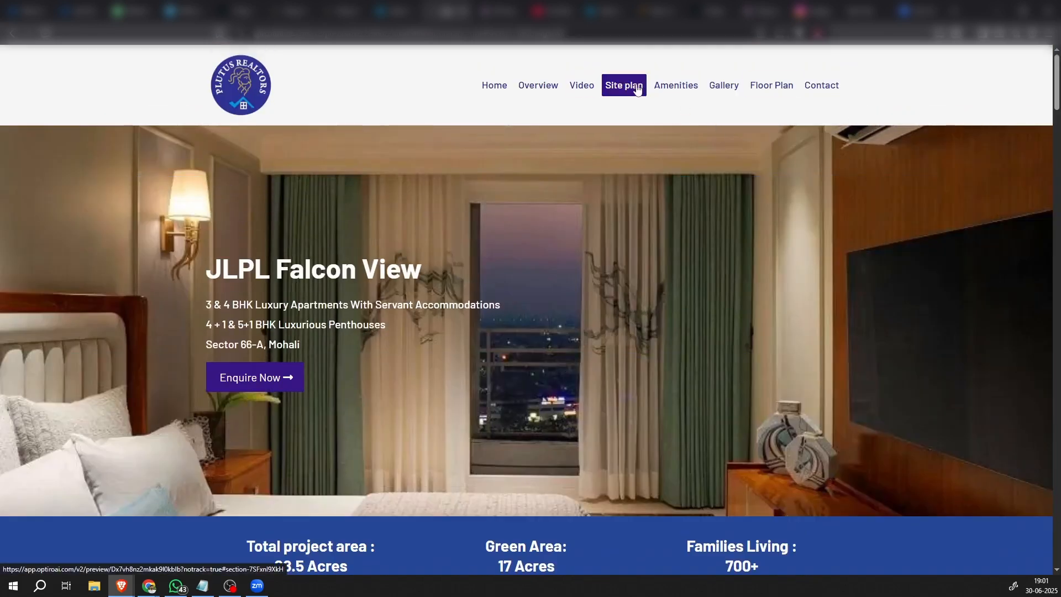
Test the Site plan and Amenities links in the preview's header menu, returning to the page's header after each
{"action": "left_click", "coordinate": [626, 85]}
{"action": "scroll", "coordinate": [697, 386], "scroll_direction": "up", "scroll_amount": 20}
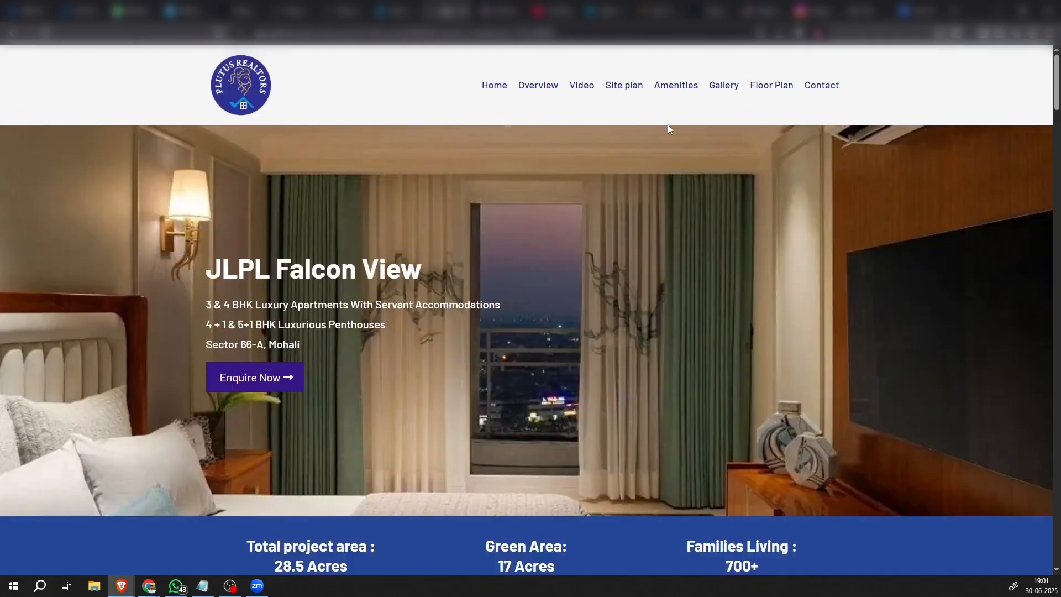
{"action": "left_click", "coordinate": [675, 88]}
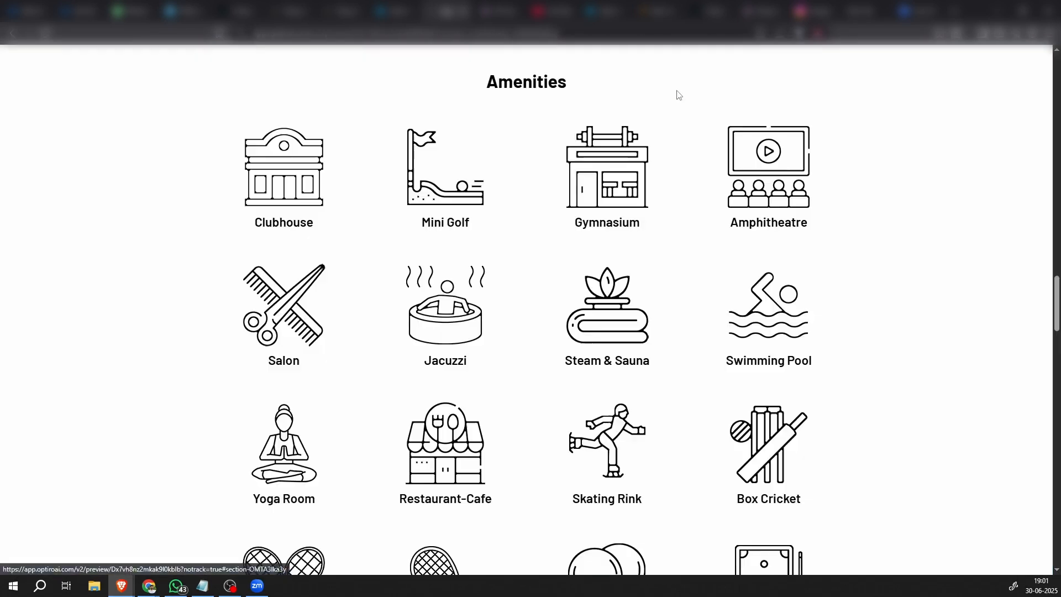
{"action": "scroll", "coordinate": [697, 415], "scroll_direction": "up", "scroll_amount": 6}
{"action": "scroll", "coordinate": [694, 406], "scroll_direction": "up", "scroll_amount": 15}
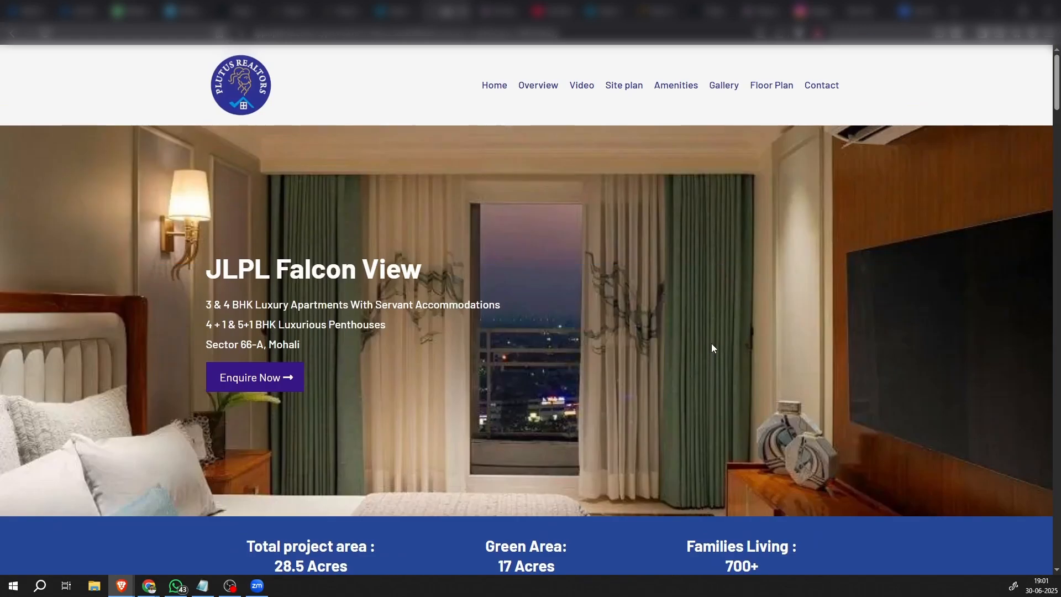
Test the Gallery link in the preview's header menu and return to the page's header
{"action": "left_click", "coordinate": [723, 85]}
{"action": "scroll", "coordinate": [724, 276], "scroll_direction": "up", "scroll_amount": 6}
{"action": "scroll", "coordinate": [727, 409], "scroll_direction": "up", "scroll_amount": 15}
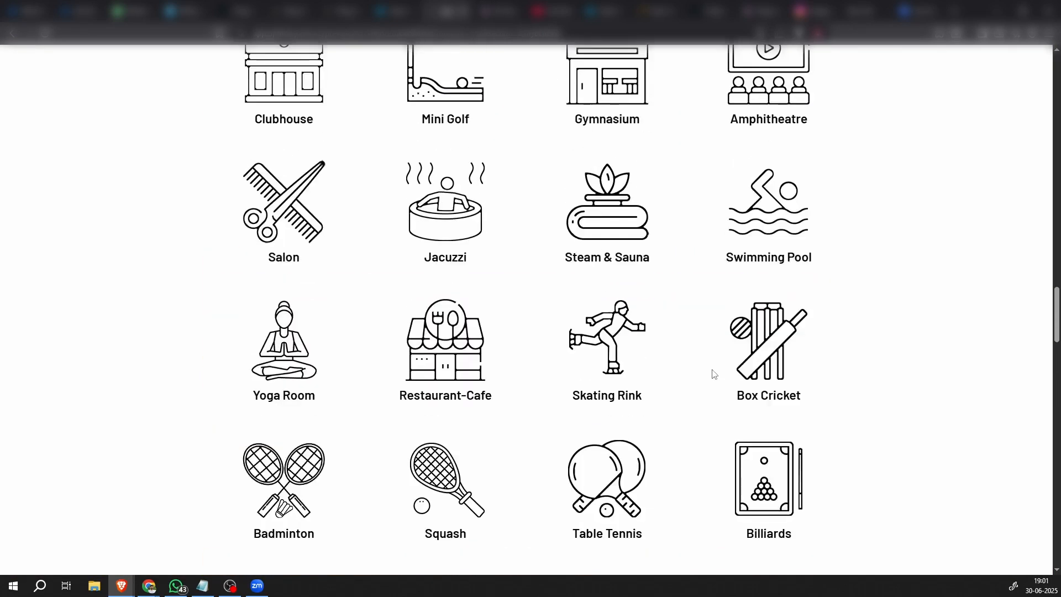
{"action": "scroll", "coordinate": [694, 275], "scroll_direction": "up", "scroll_amount": 4}
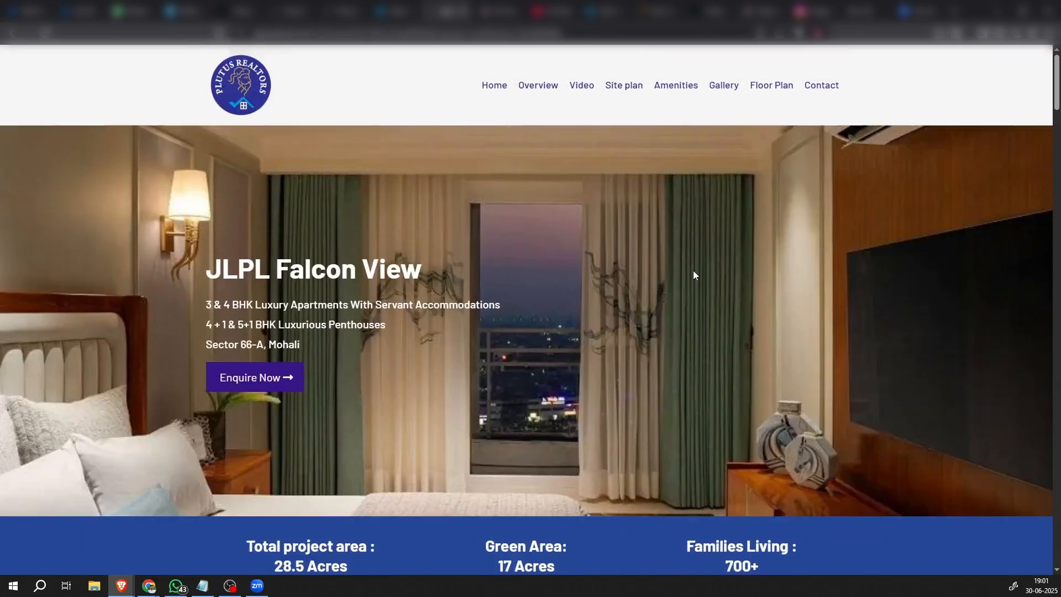
Test the Floor Plan link in the preview, return to the page's header, and test the Contact link
{"action": "left_click", "coordinate": [771, 85]}
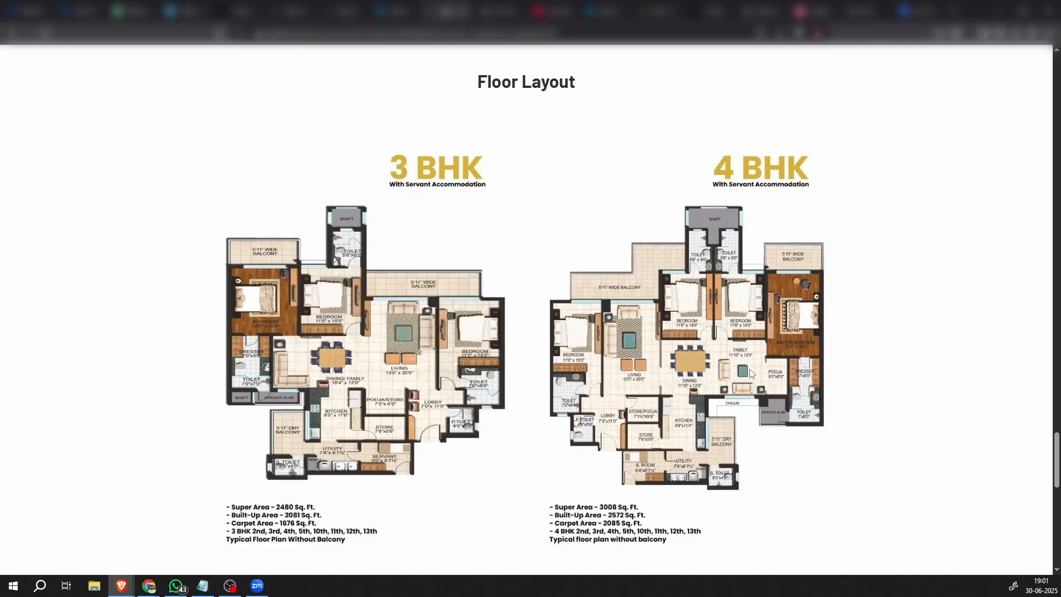
{"action": "scroll", "coordinate": [746, 373], "scroll_direction": "up", "scroll_amount": 20}
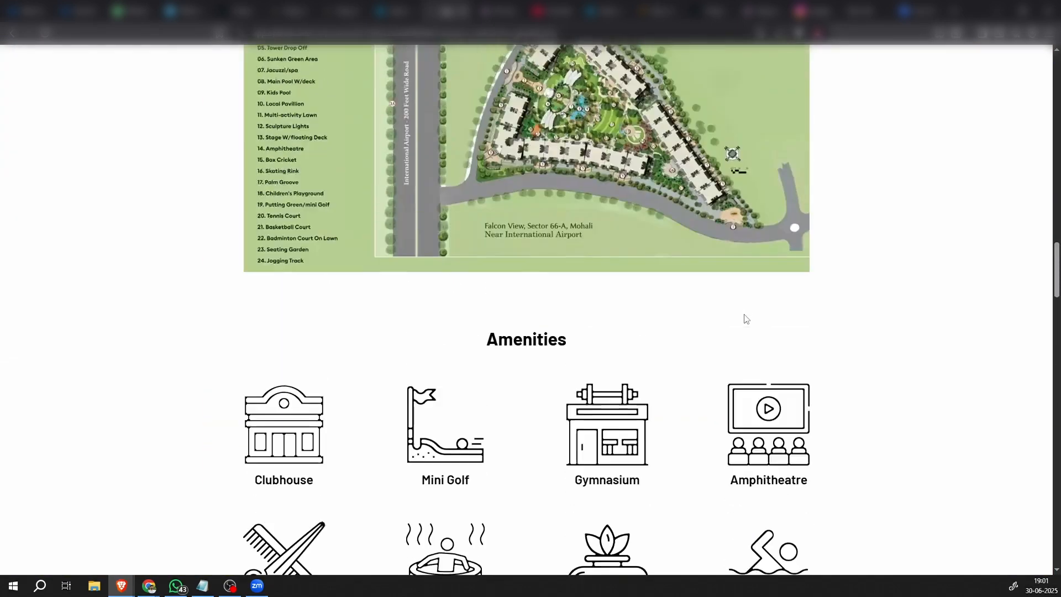
{"action": "scroll", "coordinate": [743, 309], "scroll_direction": "up", "scroll_amount": 15}
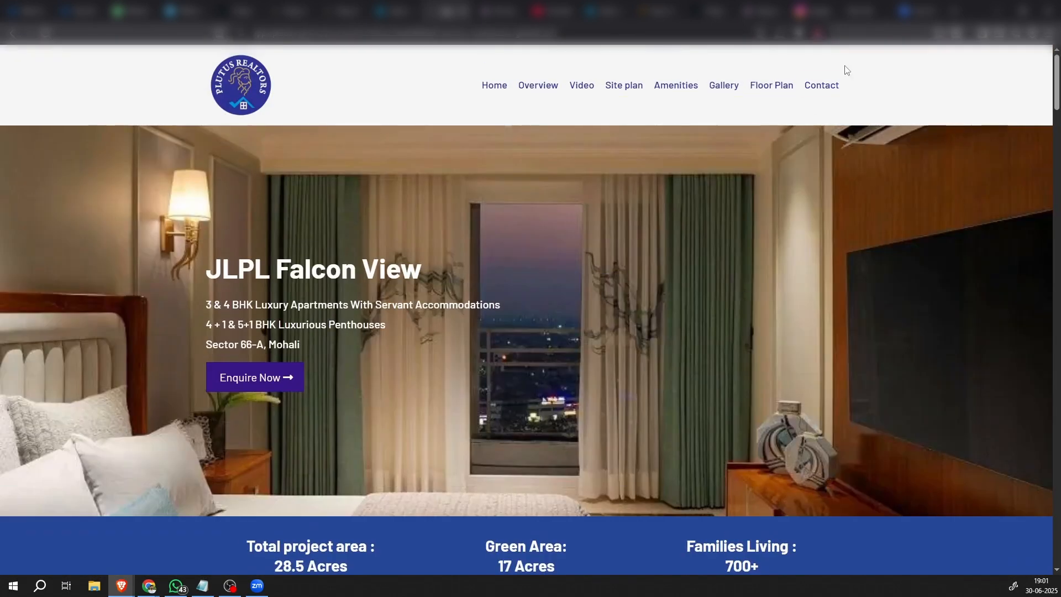
{"action": "left_click", "coordinate": [822, 87]}
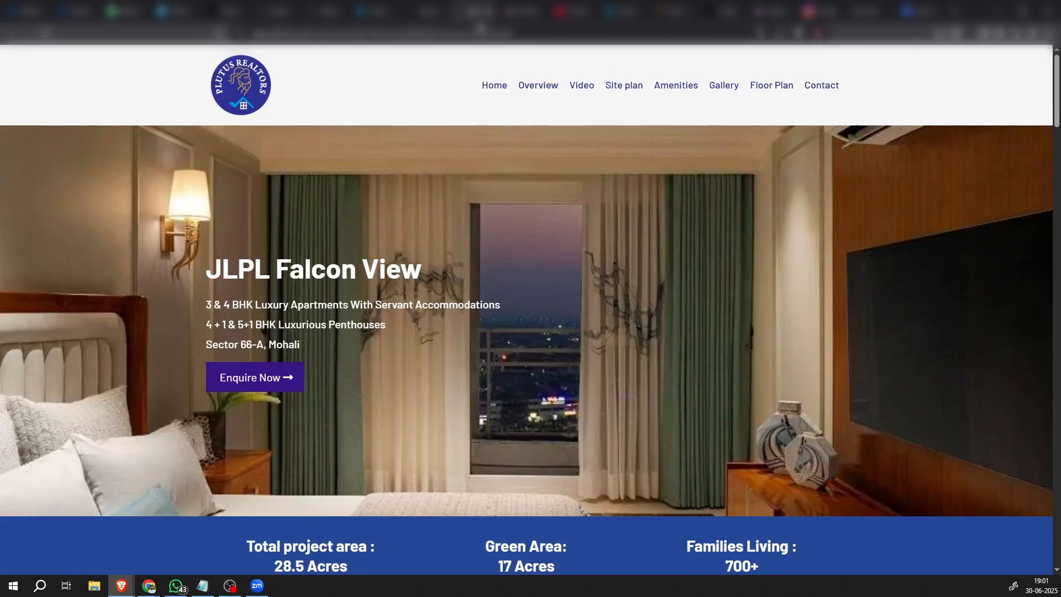
Switch back to the page editor and select the section containing the contact form near the end of the page
{"action": "left_click", "coordinate": [373, 11]}
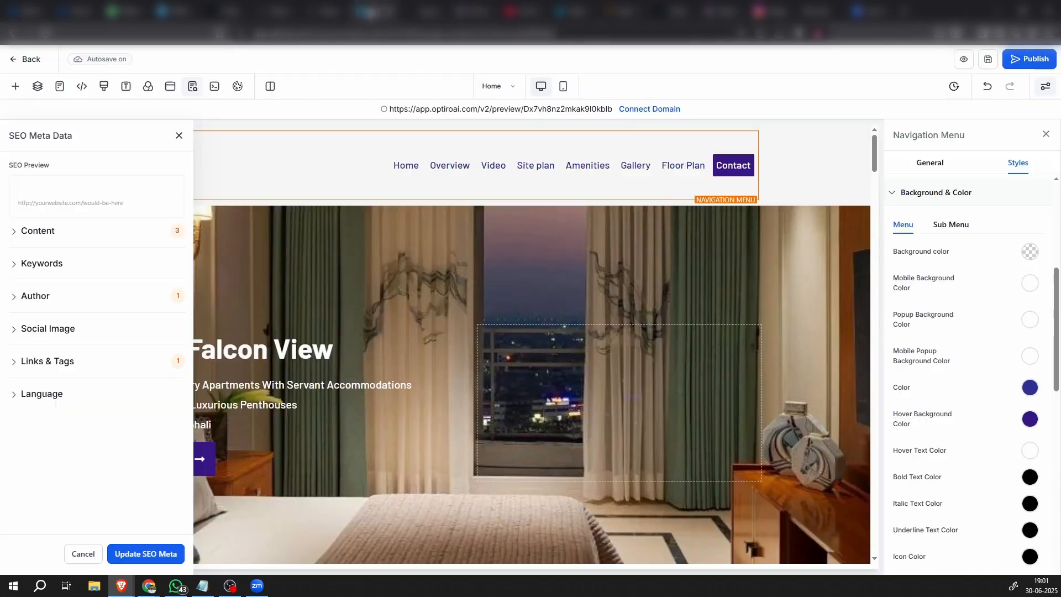
{"action": "scroll", "coordinate": [781, 390], "scroll_direction": "down", "scroll_amount": 10}
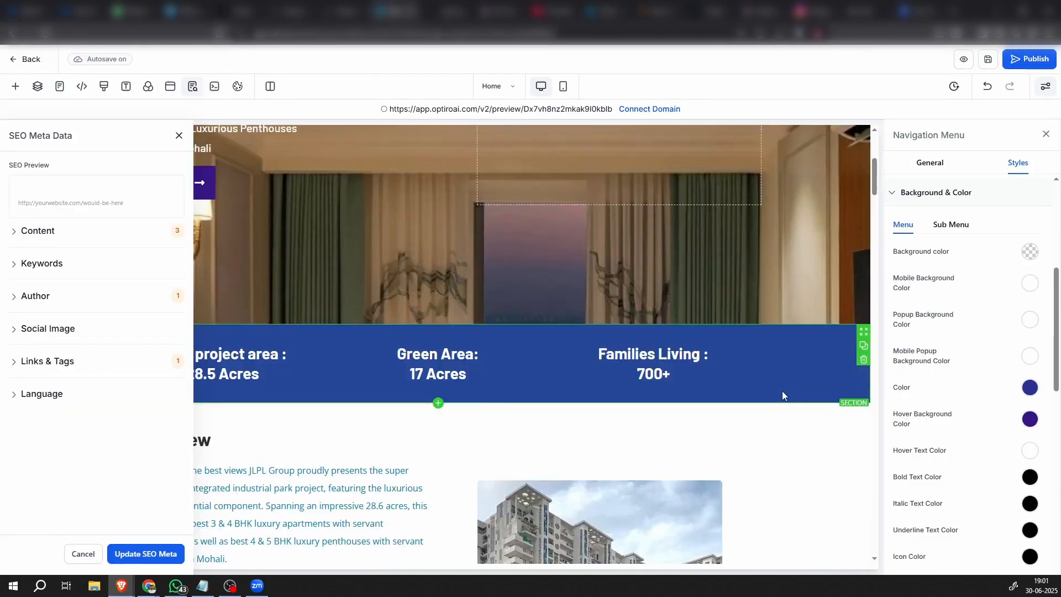
{"action": "left_click_drag", "start_coordinate": [875, 212], "coordinate": [868, 532]}
{"action": "left_click", "coordinate": [811, 379]}
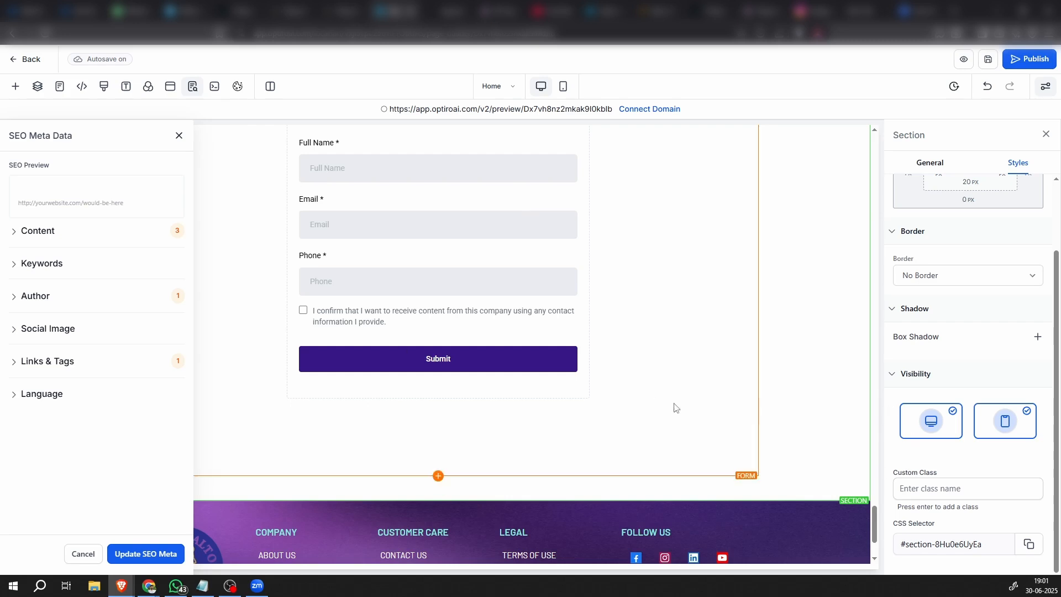
{"action": "scroll", "coordinate": [695, 416], "scroll_direction": "up", "scroll_amount": 2}
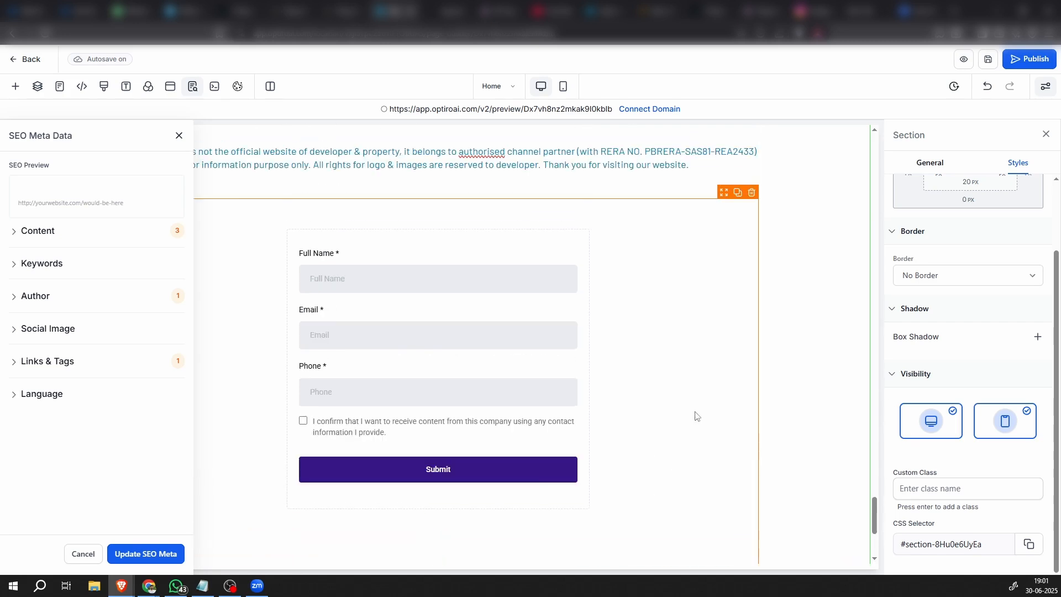
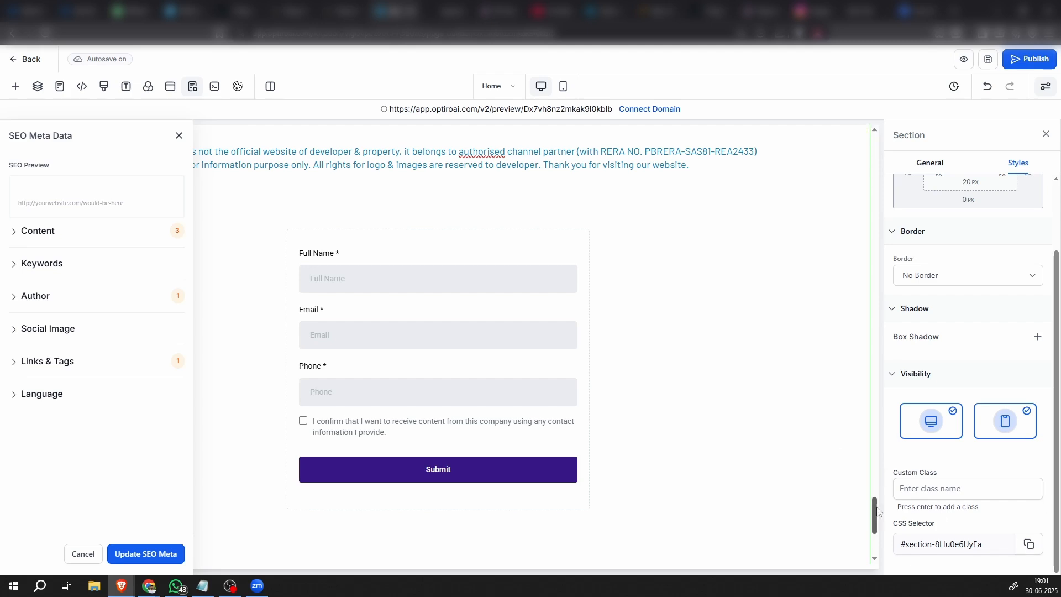
Point the header menu's Contact item to #section-8Hu0e6UyEa and turn off opening it in a new tab
{"action": "left_click_drag", "start_coordinate": [877, 511], "coordinate": [740, 135]}
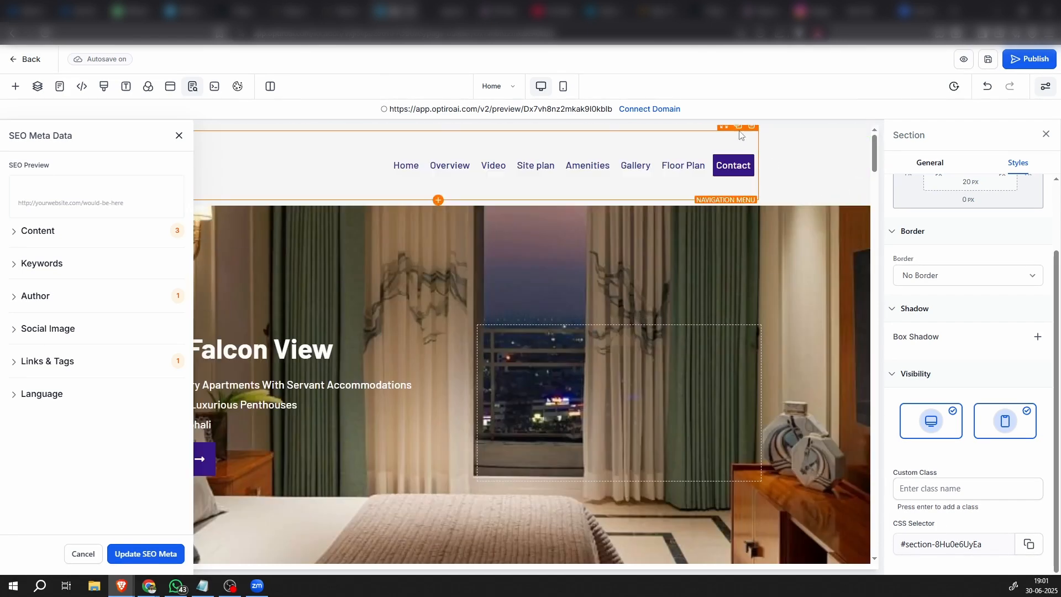
{"action": "left_click", "coordinate": [735, 173]}
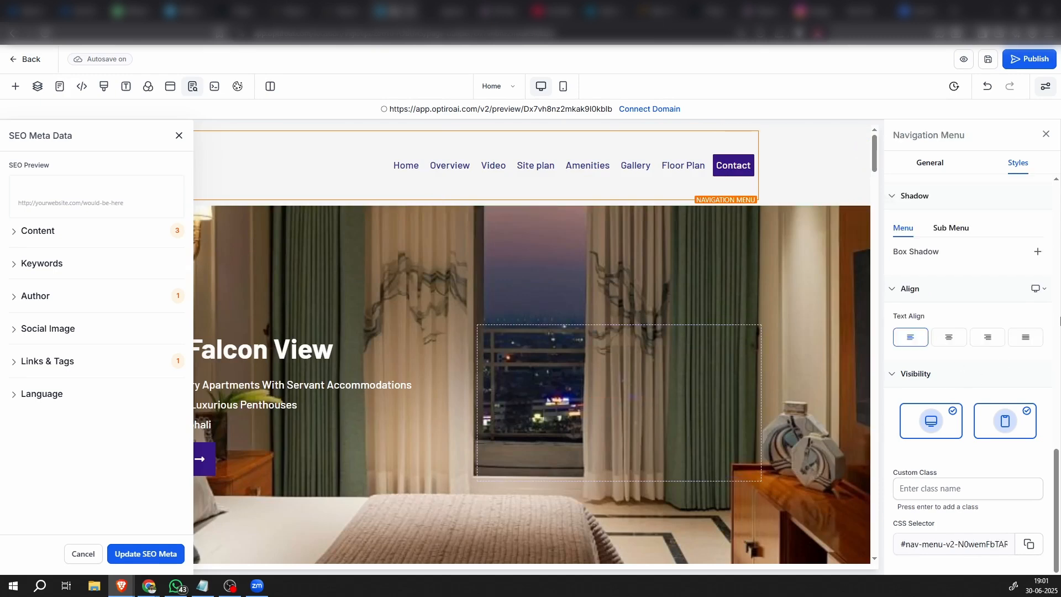
{"action": "scroll", "coordinate": [1055, 332], "scroll_direction": "up", "scroll_amount": 5}
{"action": "left_click", "coordinate": [929, 162]}
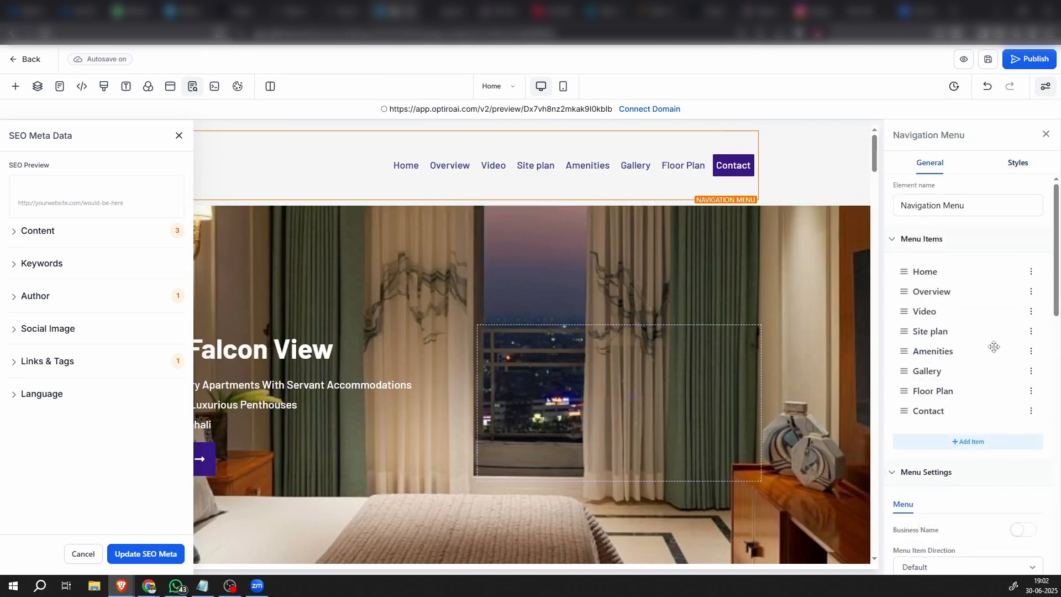
{"action": "left_click", "coordinate": [1031, 411]}
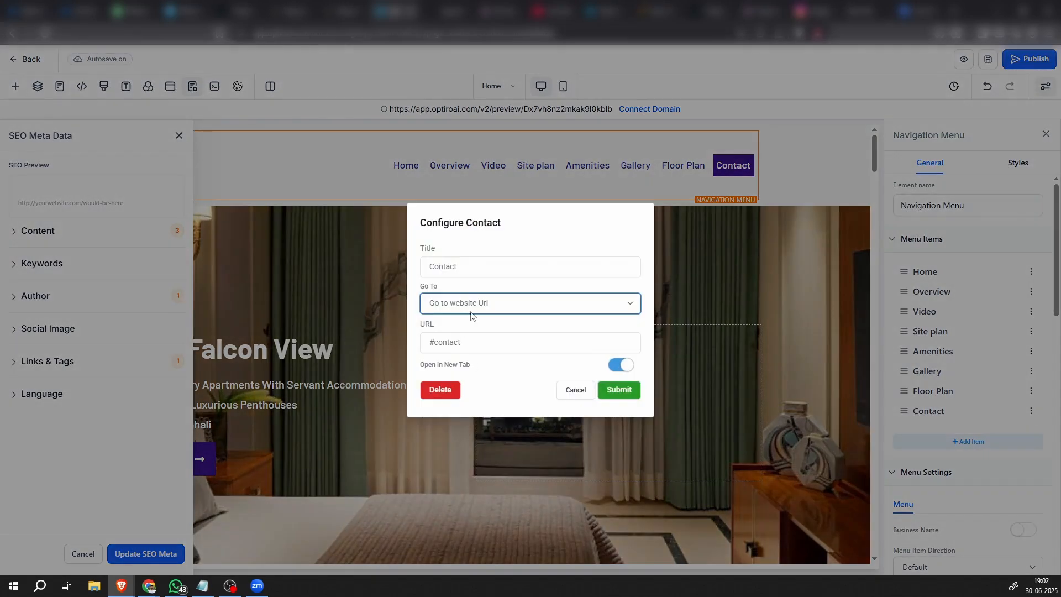
{"action": "key", "text": "shift+Tab"}
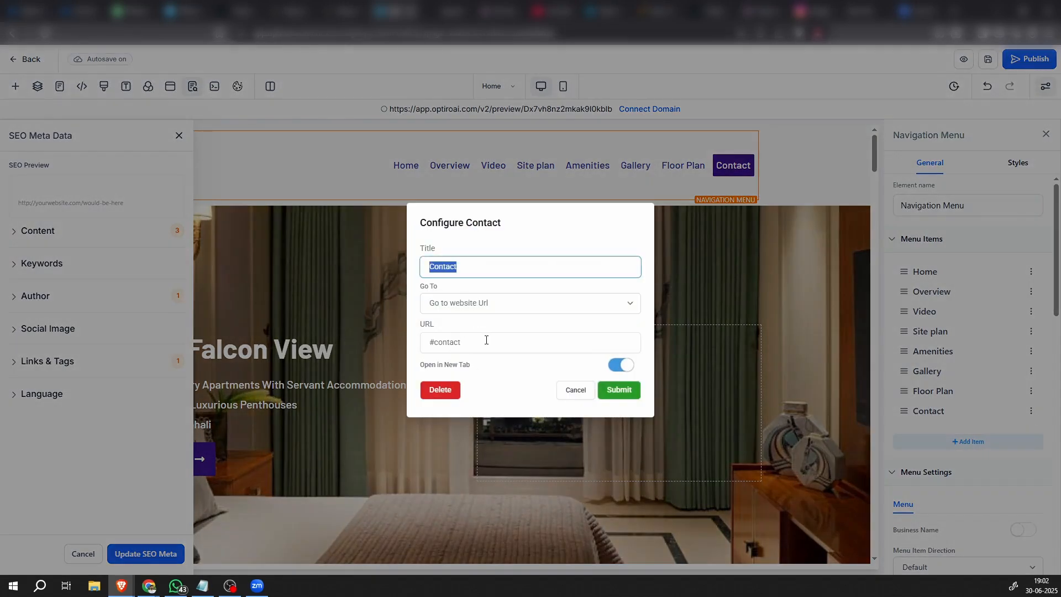
{"action": "left_click", "coordinate": [489, 350]}
{"action": "key", "text": "ctrl+a"}
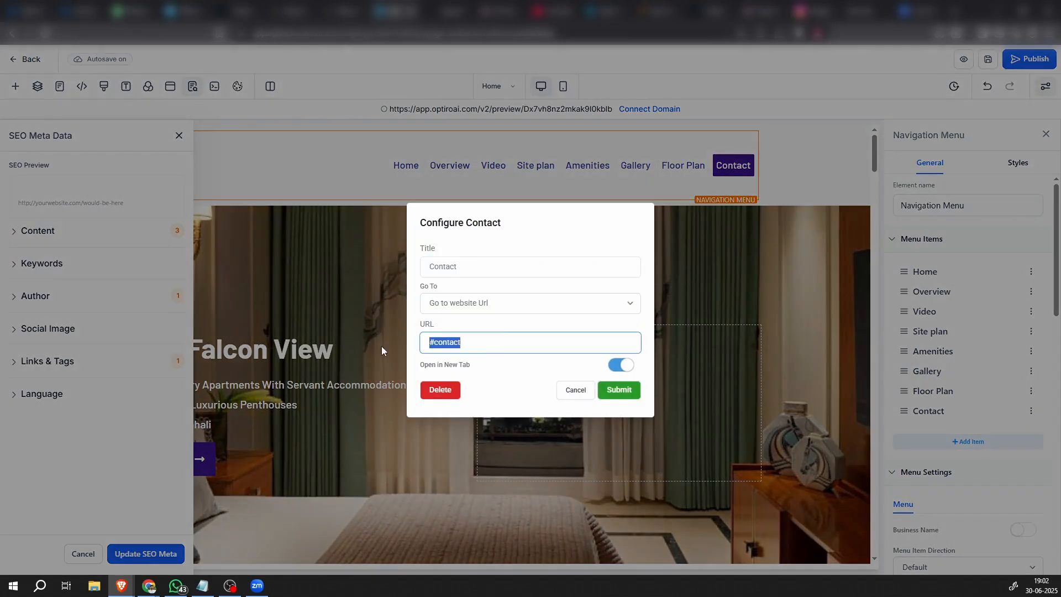
{"action": "type", "text": "#section-8Hu0e6UyEa"}
{"action": "left_click", "coordinate": [616, 367]}
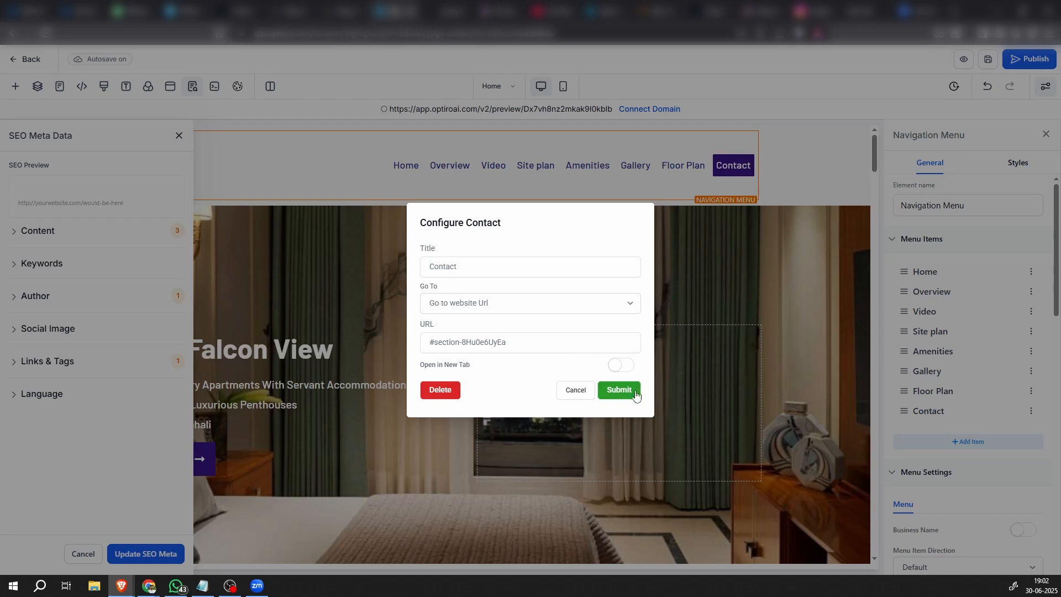
{"action": "left_click", "coordinate": [619, 390]}
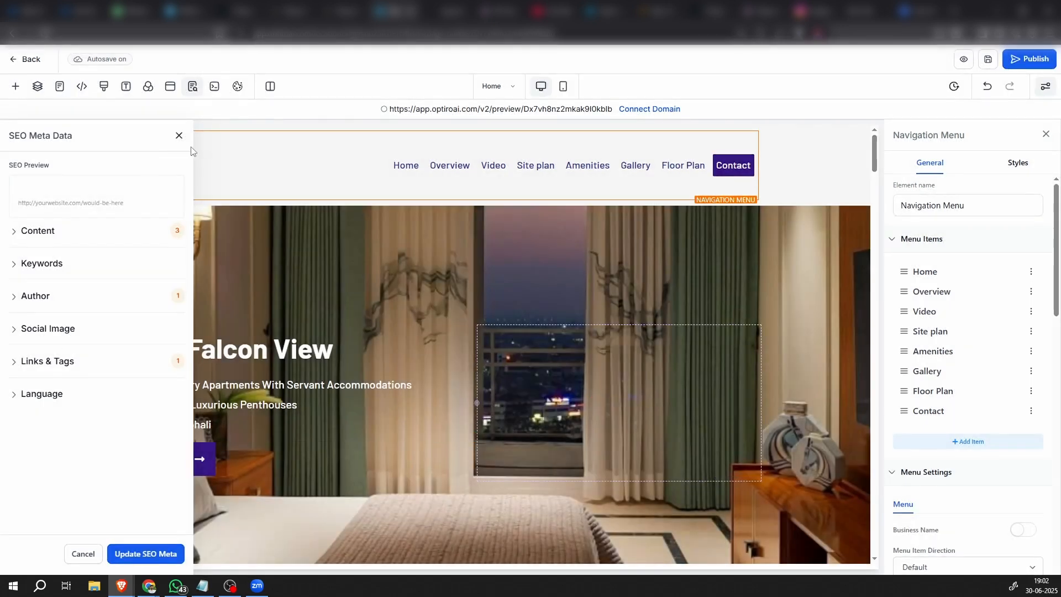
Close the SEO meta data settings and select the ABOUT US button in the page's footer
{"action": "left_click", "coordinate": [179, 136]}
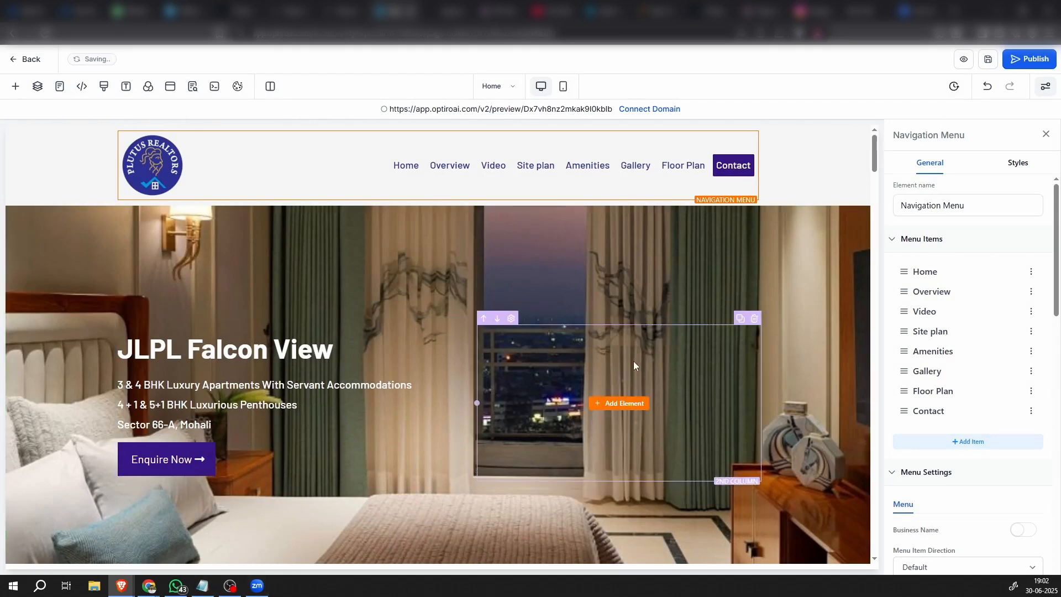
{"action": "scroll", "coordinate": [635, 376], "scroll_direction": "down", "scroll_amount": 12}
{"action": "scroll", "coordinate": [641, 387], "scroll_direction": "down", "scroll_amount": 20}
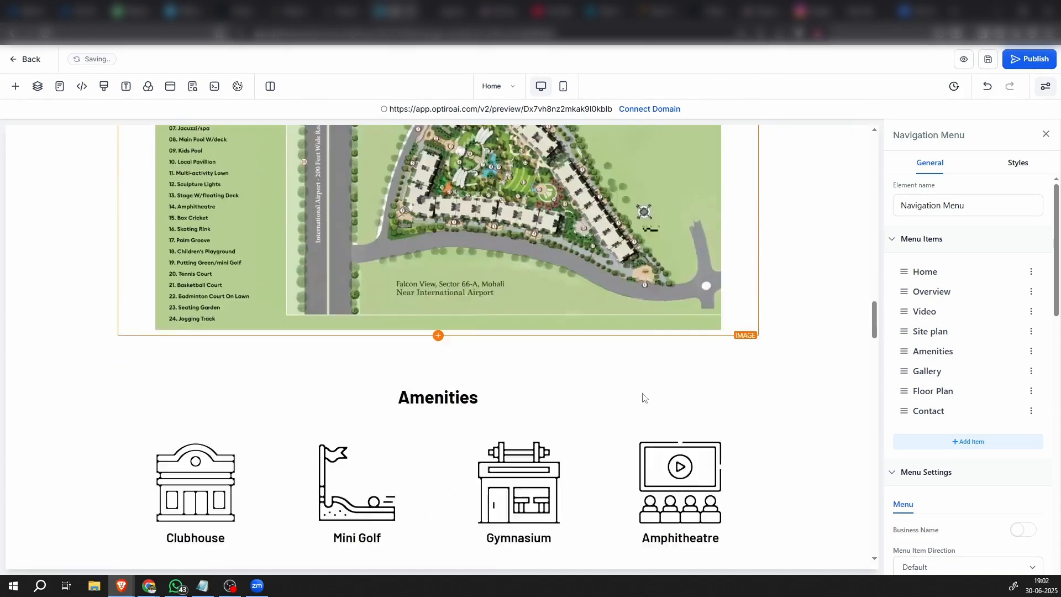
{"action": "scroll", "coordinate": [643, 396], "scroll_direction": "down", "scroll_amount": 20}
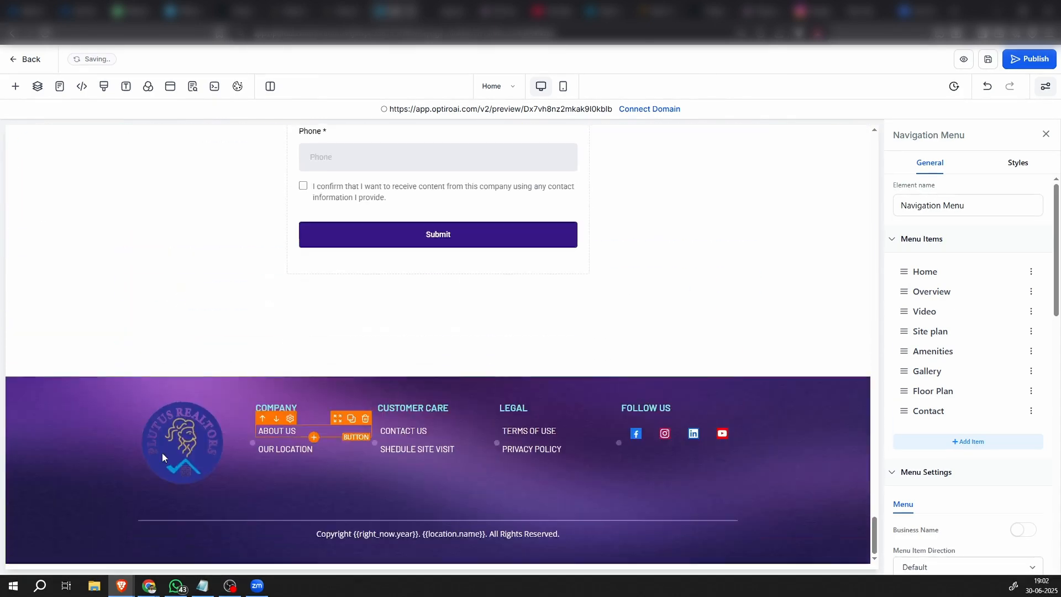
{"action": "left_click", "coordinate": [308, 435]}
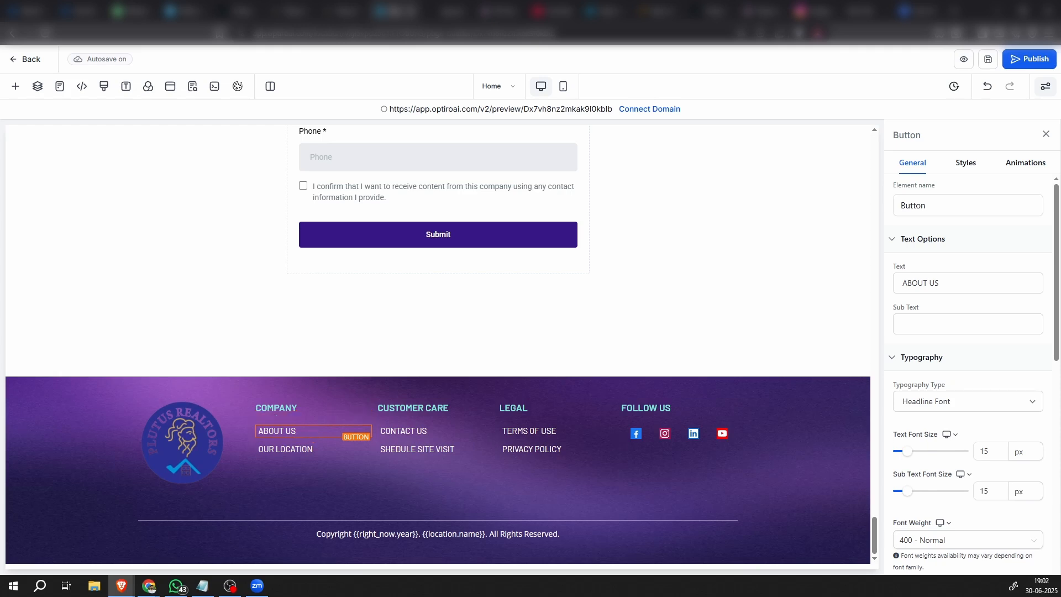
{"action": "key", "text": "alt+Tab"}
{"action": "scroll", "coordinate": [972, 485], "scroll_direction": "down", "scroll_amount": 7}
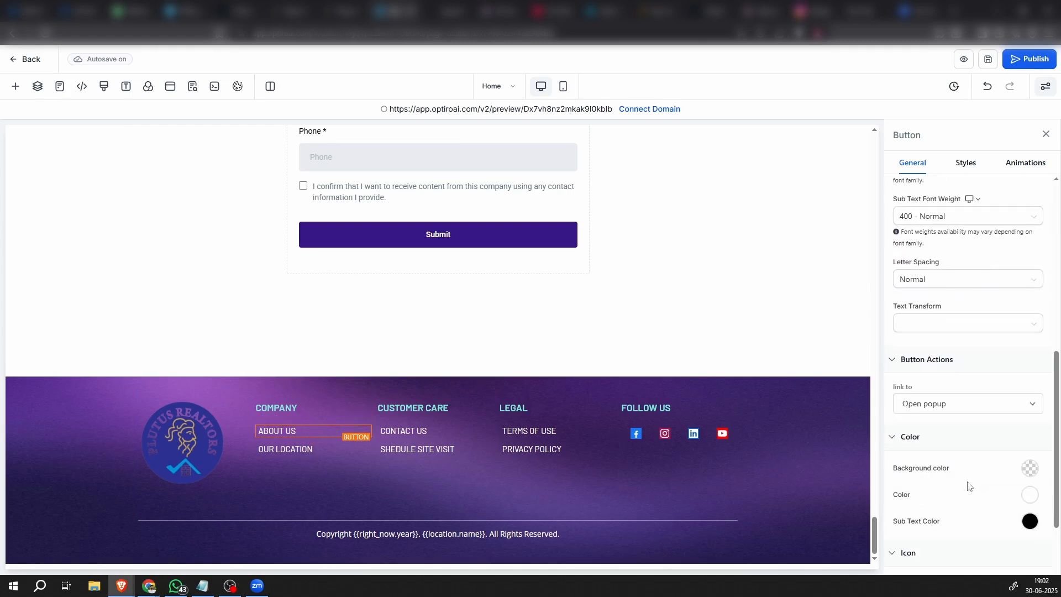
{"action": "scroll", "coordinate": [962, 464], "scroll_direction": "down", "scroll_amount": 2}
{"action": "left_click", "coordinate": [923, 300]}
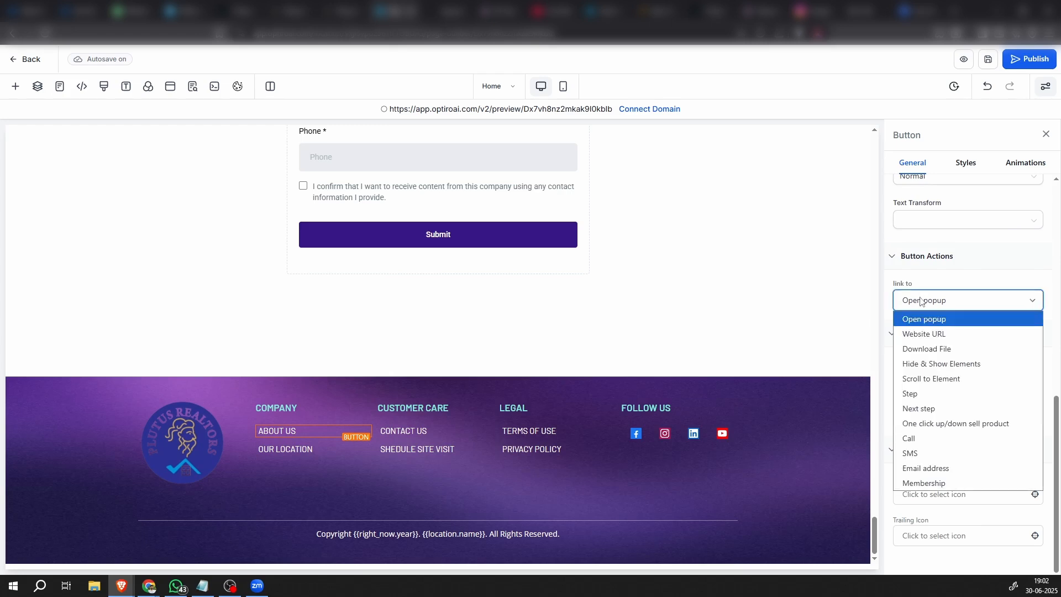
{"action": "left_click", "coordinate": [917, 334]}
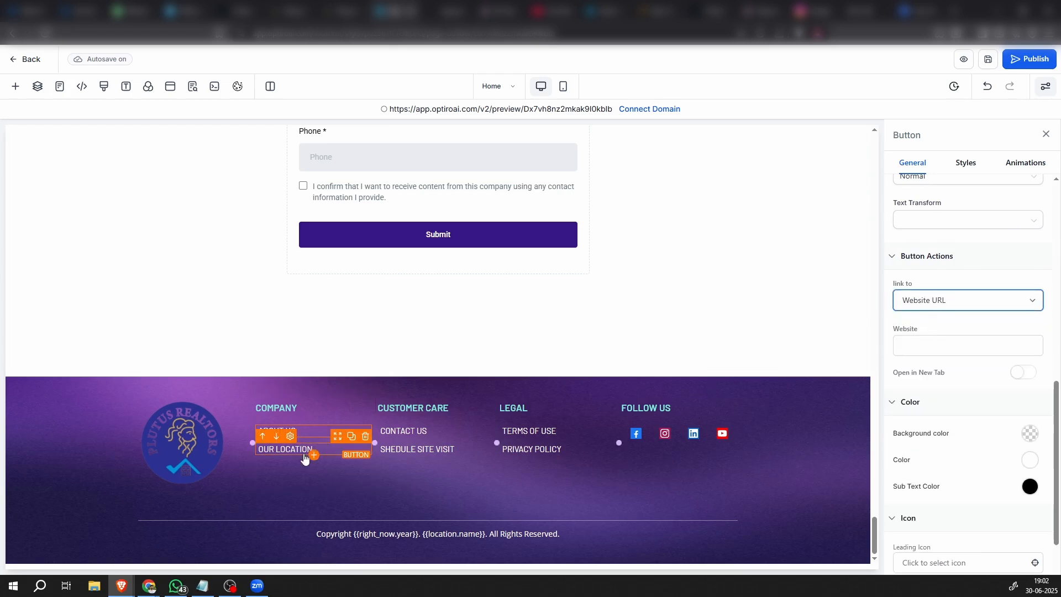
{"action": "left_click", "coordinate": [935, 347]}
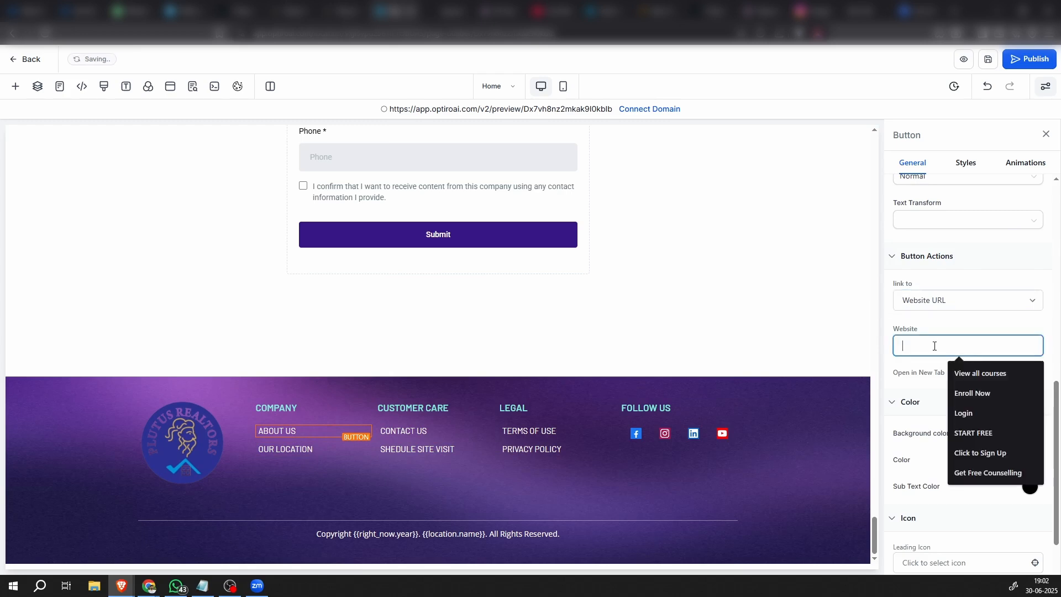
{"action": "key", "text": "ctrl+v"}
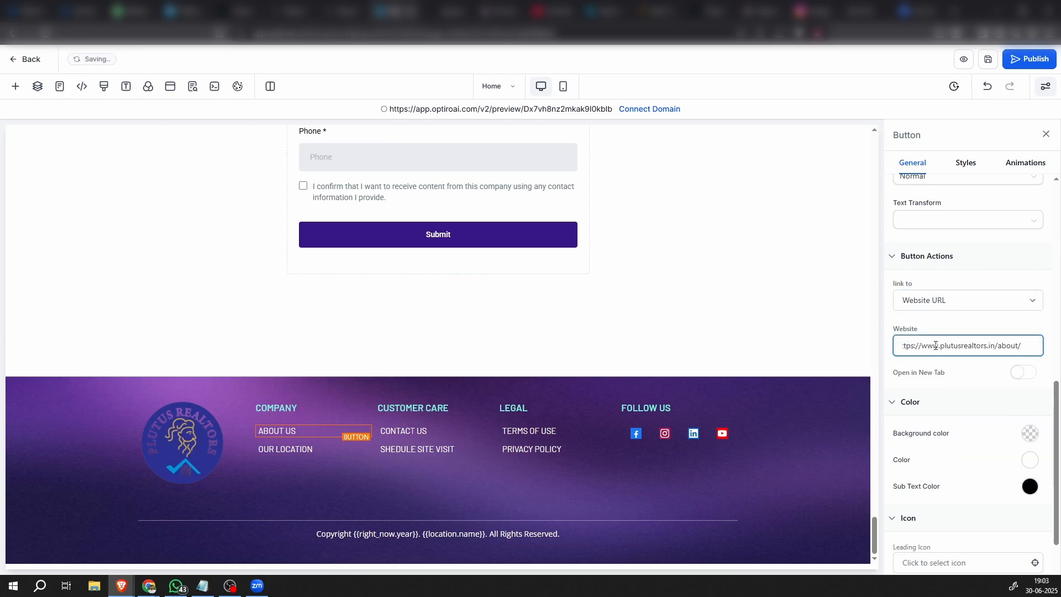
{"action": "left_click", "coordinate": [1019, 327]}
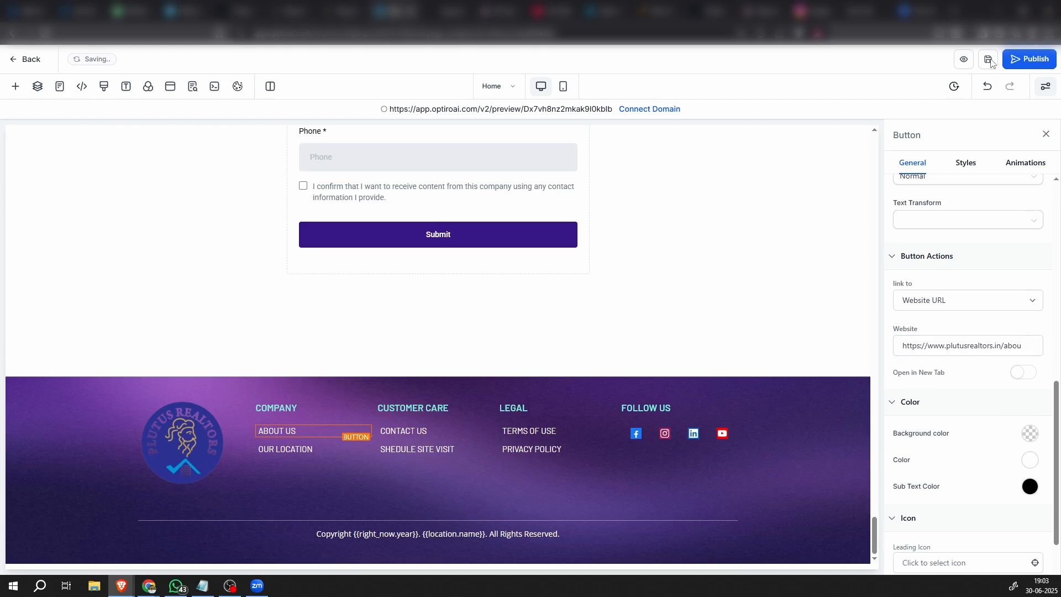
Shorten the footer's OUR LOCATION button text to LOCATION
{"action": "left_click", "coordinate": [334, 459]}
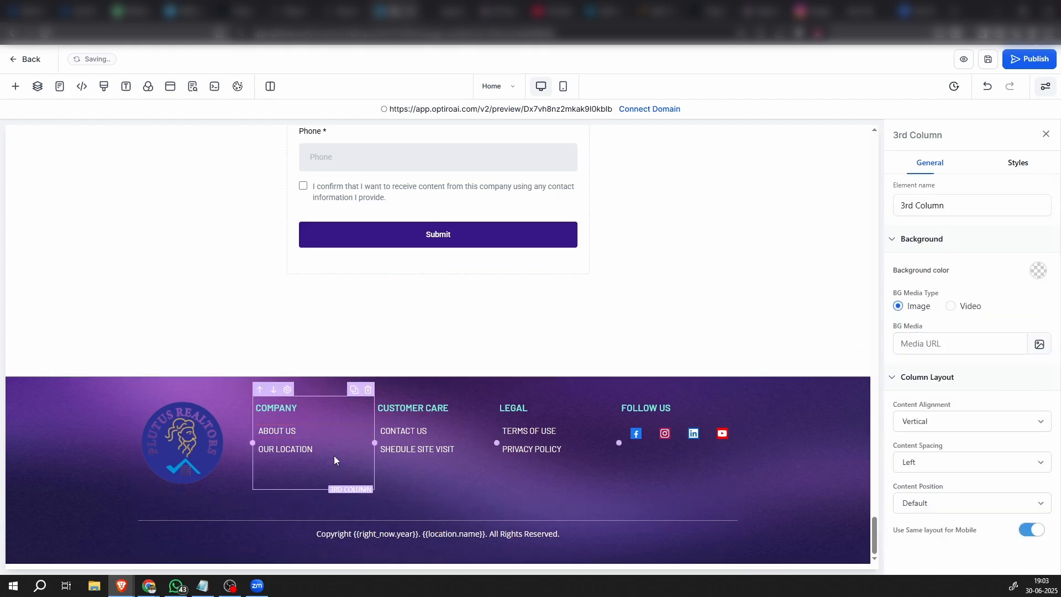
{"action": "left_click", "coordinate": [336, 453]}
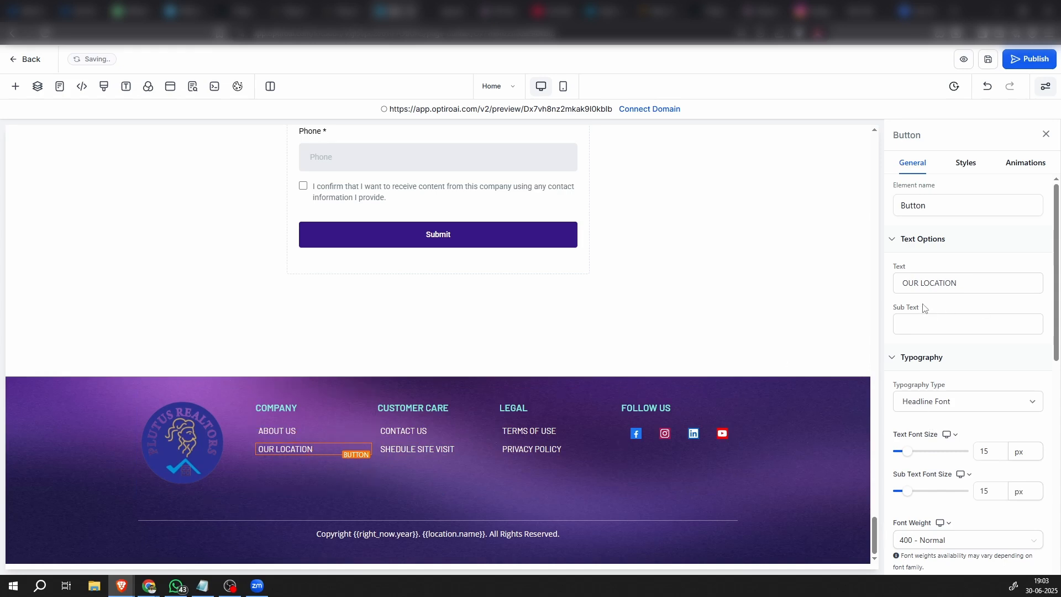
{"action": "left_click_drag", "start_coordinate": [923, 284], "coordinate": [878, 286]}
{"action": "left_click", "coordinate": [922, 283]}
{"action": "key", "text": "BackSpace"}
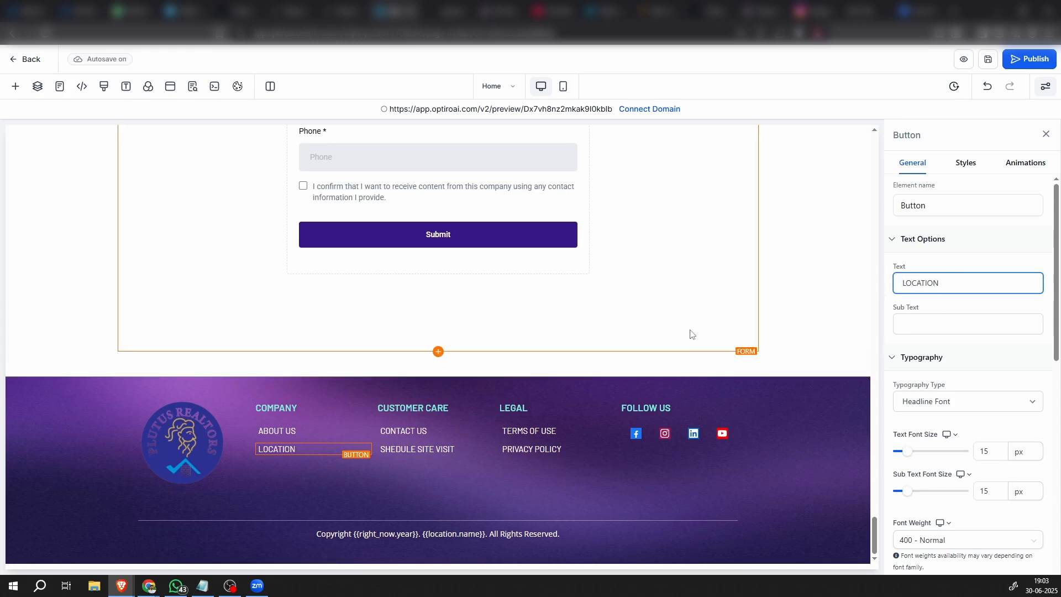
Select the Location Advantages section and copy its CSS selector, #section-y8zOguQx4F
{"action": "left_click", "coordinate": [691, 333]}
{"action": "scroll", "coordinate": [718, 334], "scroll_direction": "up", "scroll_amount": 5}
{"action": "scroll", "coordinate": [727, 332], "scroll_direction": "up", "scroll_amount": 10}
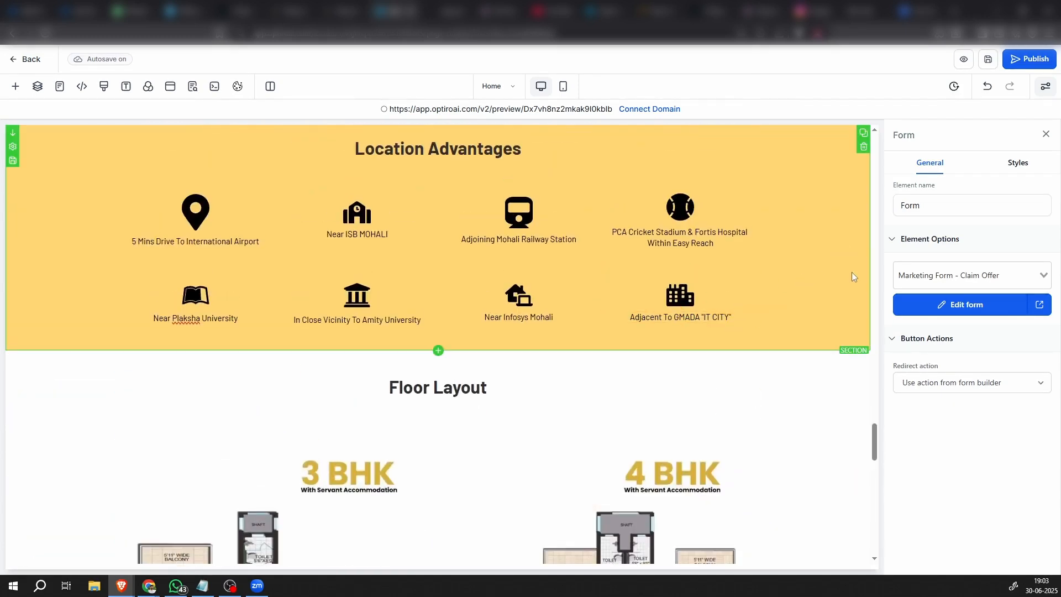
{"action": "left_click", "coordinate": [853, 277]}
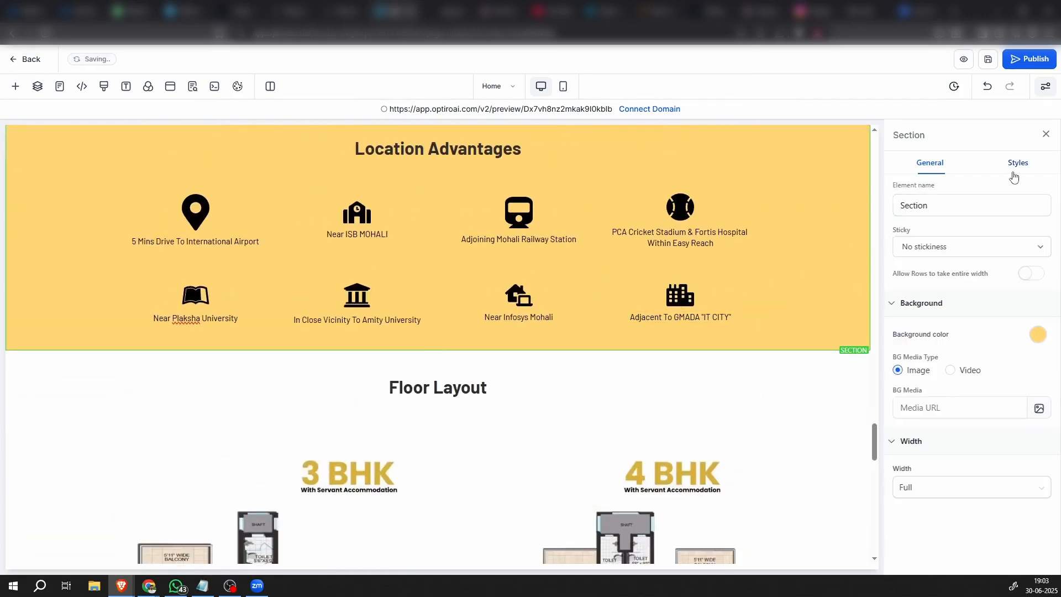
{"action": "left_click", "coordinate": [1013, 174]}
{"action": "scroll", "coordinate": [959, 561], "scroll_direction": "down", "scroll_amount": 3}
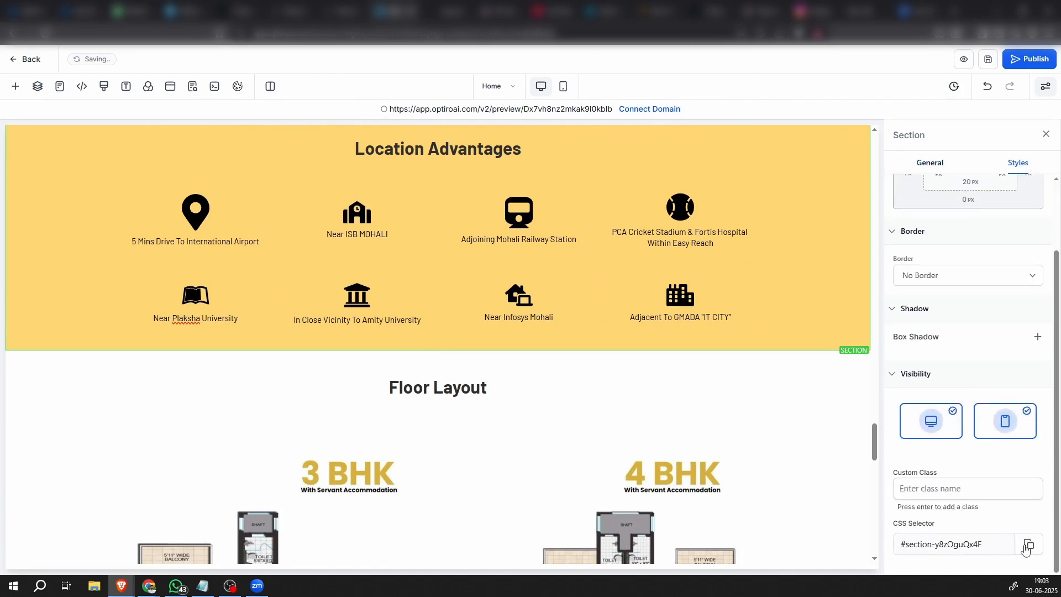
Return to the footer and show the general settings of the LOCATION button
{"action": "scroll", "coordinate": [535, 518], "scroll_direction": "down", "scroll_amount": 20}
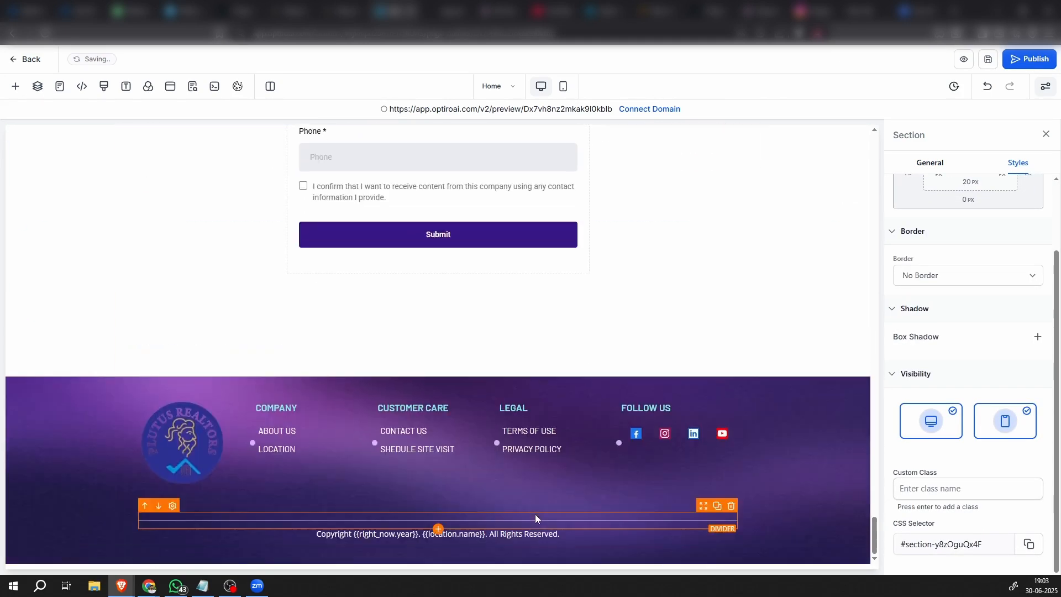
{"action": "left_click", "coordinate": [277, 449]}
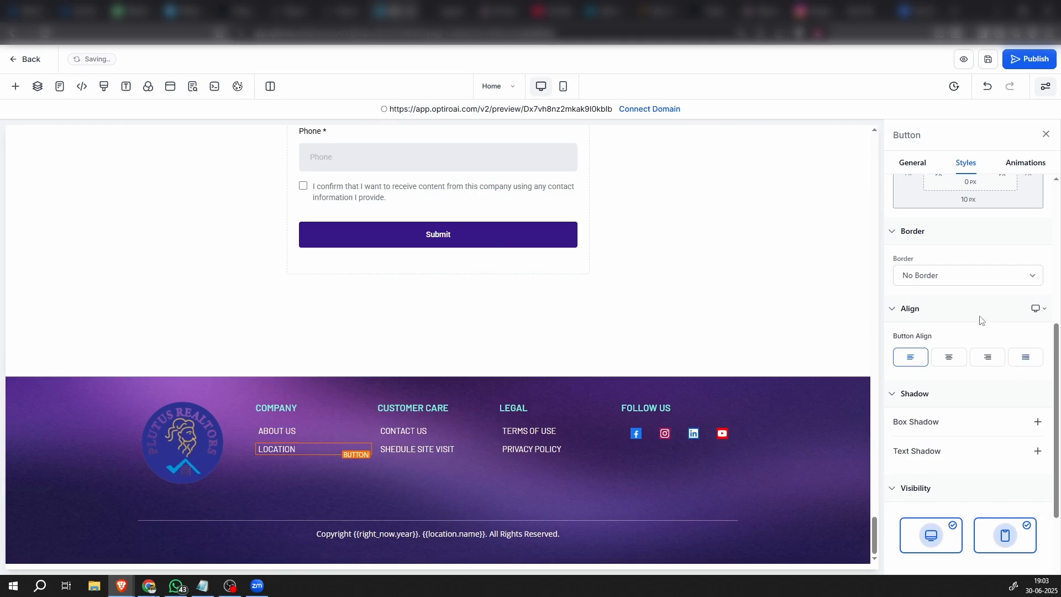
{"action": "scroll", "coordinate": [979, 392], "scroll_direction": "up", "scroll_amount": 2}
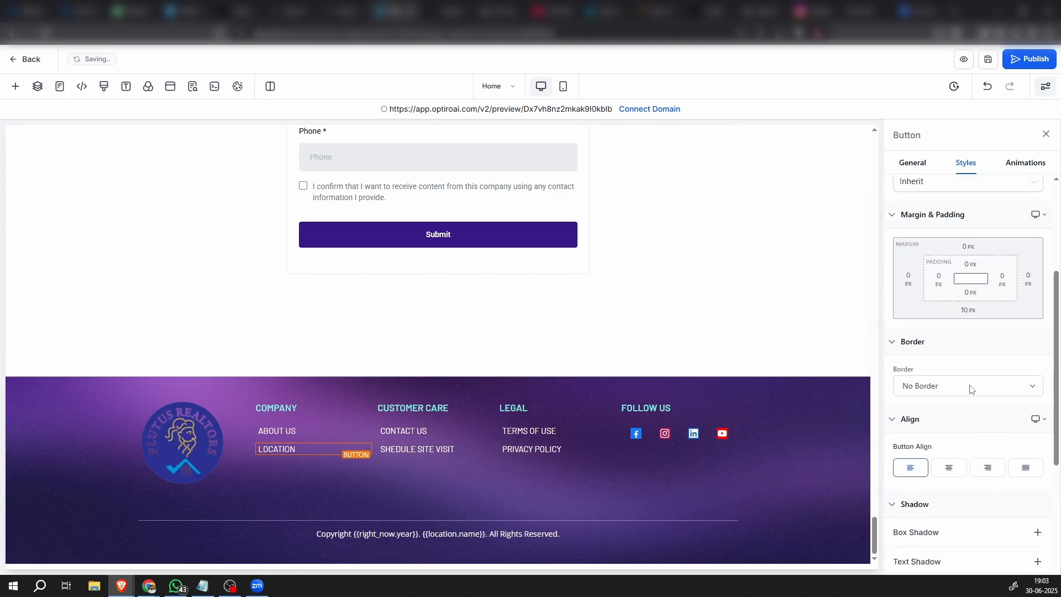
{"action": "left_click", "coordinate": [967, 388]}
{"action": "left_click", "coordinate": [966, 391]}
{"action": "scroll", "coordinate": [967, 391], "scroll_direction": "down", "scroll_amount": 4}
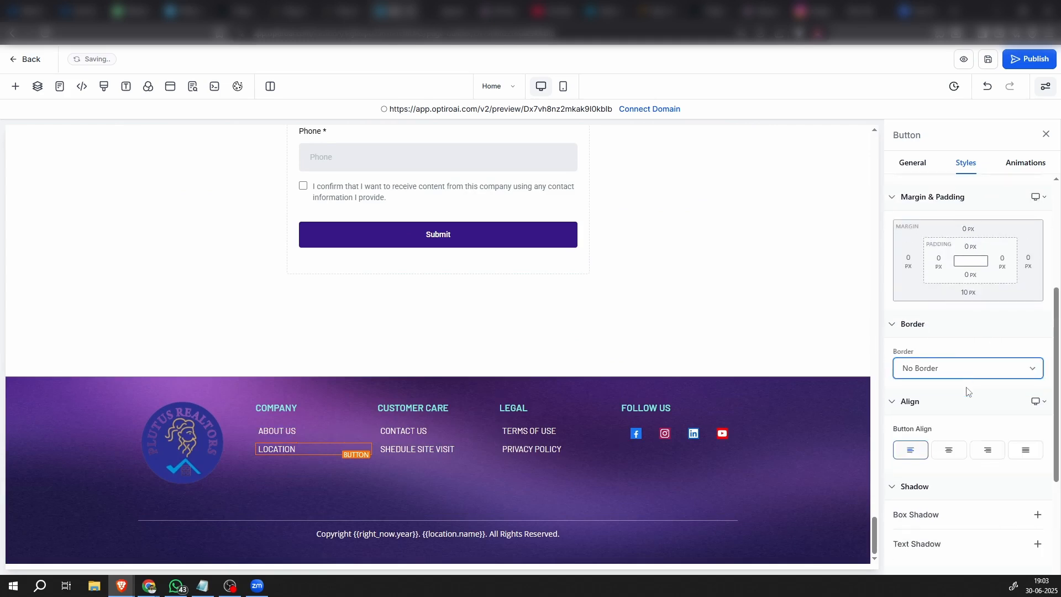
{"action": "left_click", "coordinate": [911, 173]}
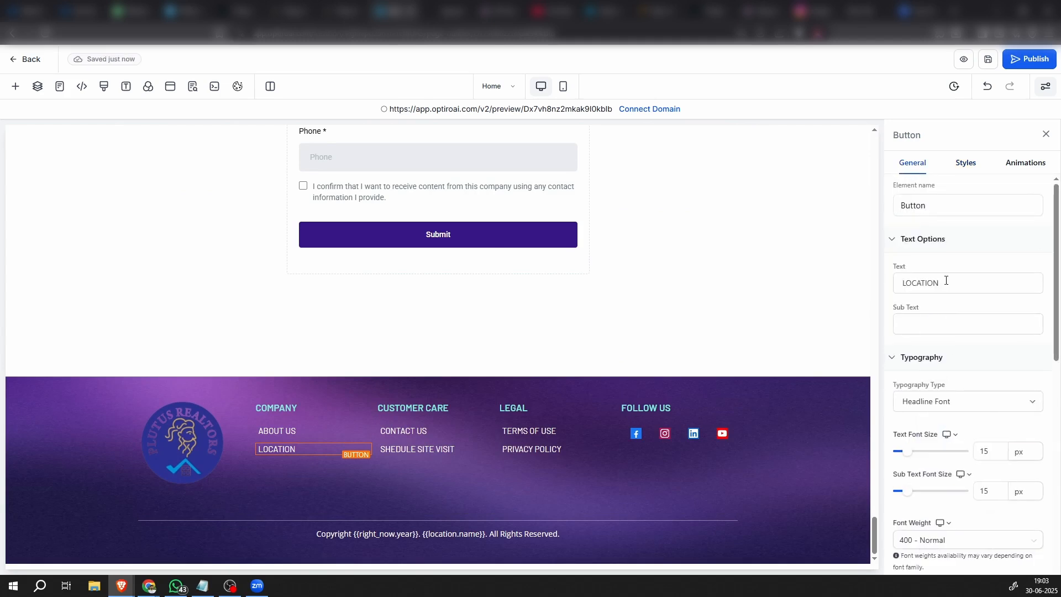
Set the LOCATION button's action to a website URL and enter #section-y8zOguQx4F as its target
{"action": "scroll", "coordinate": [945, 285], "scroll_direction": "down", "scroll_amount": 7}
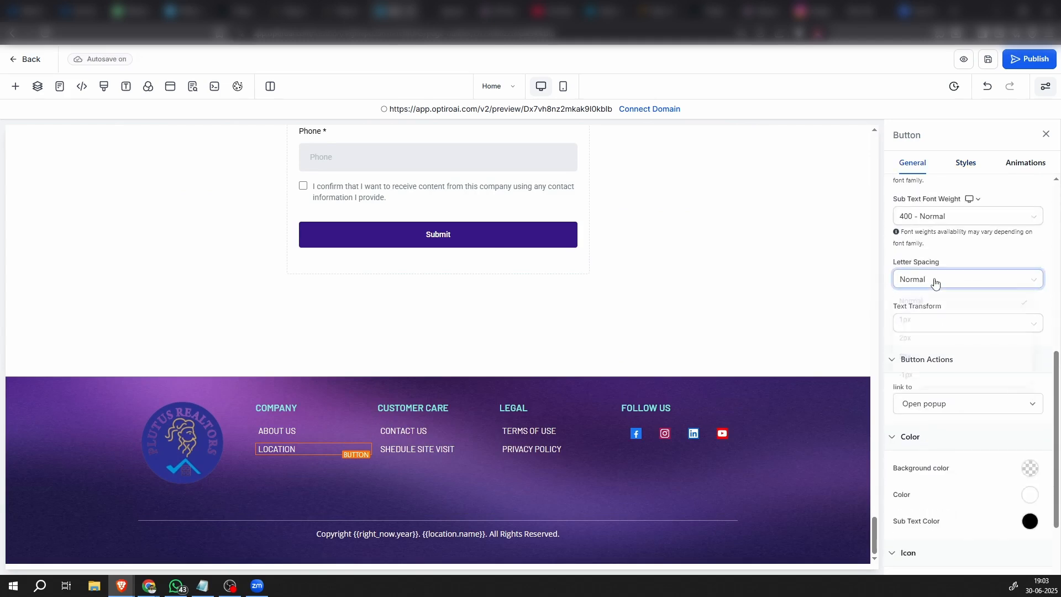
{"action": "left_click", "coordinate": [934, 280]}
{"action": "left_click", "coordinate": [935, 280]}
{"action": "scroll", "coordinate": [955, 345], "scroll_direction": "down", "scroll_amount": 2}
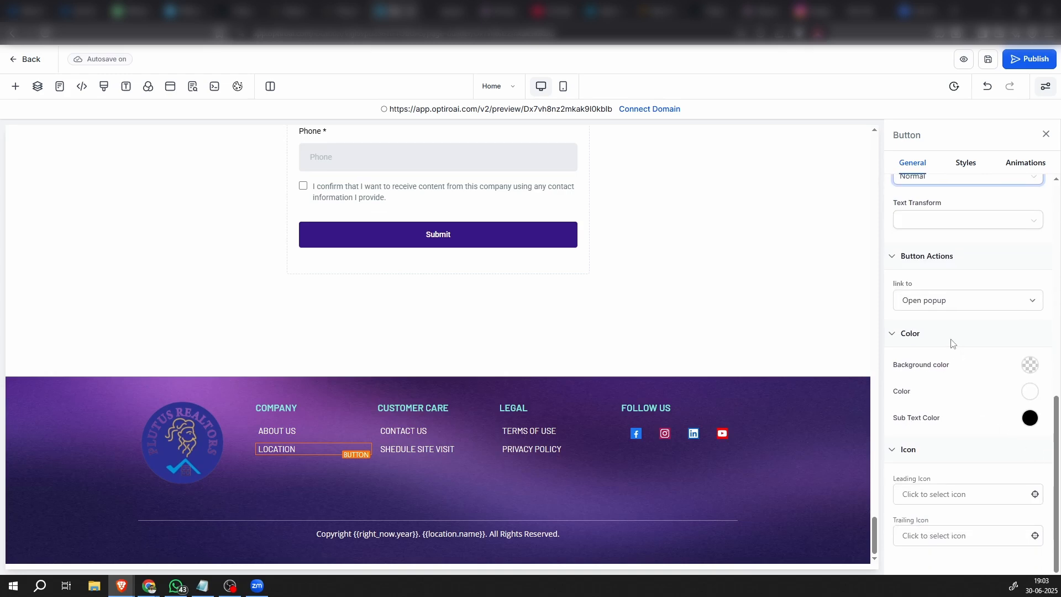
{"action": "left_click", "coordinate": [944, 304]}
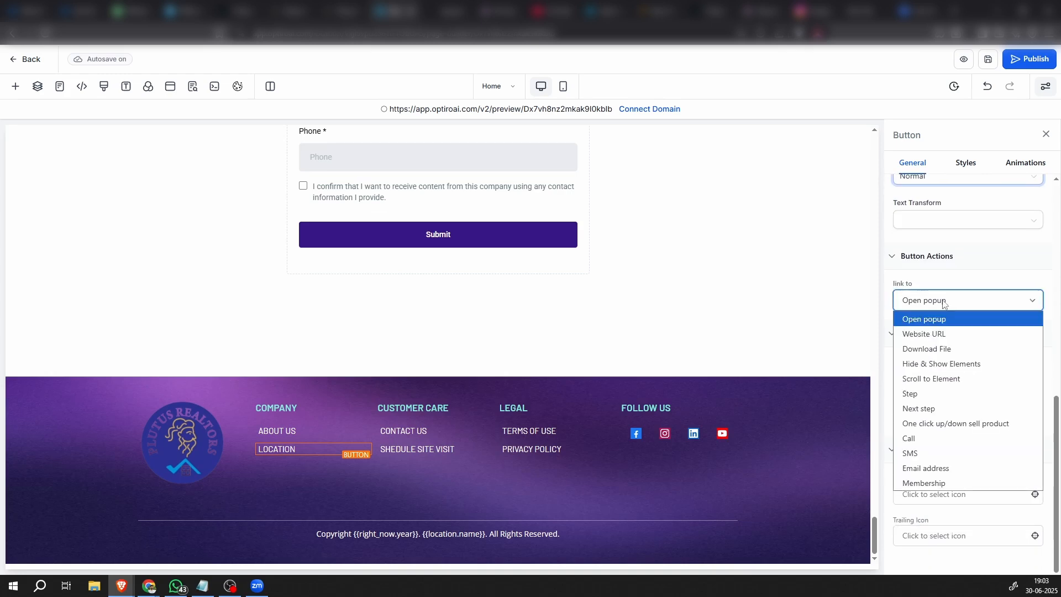
{"action": "left_click", "coordinate": [931, 335]}
{"action": "left_click", "coordinate": [930, 345]}
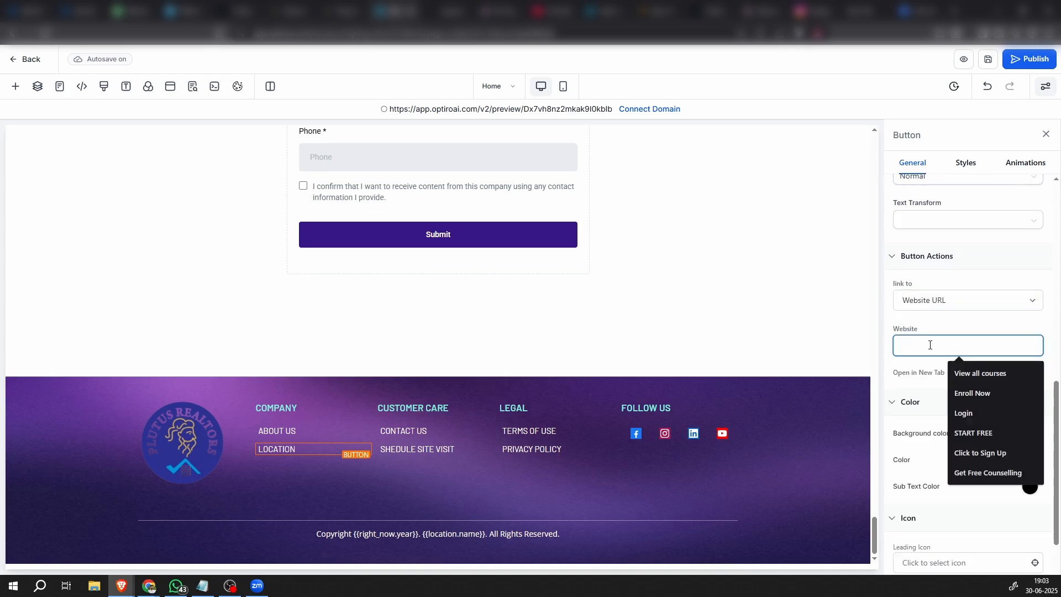
{"action": "type", "text": "#section-y8zOguQx4F"}
{"action": "left_click", "coordinate": [1001, 329]}
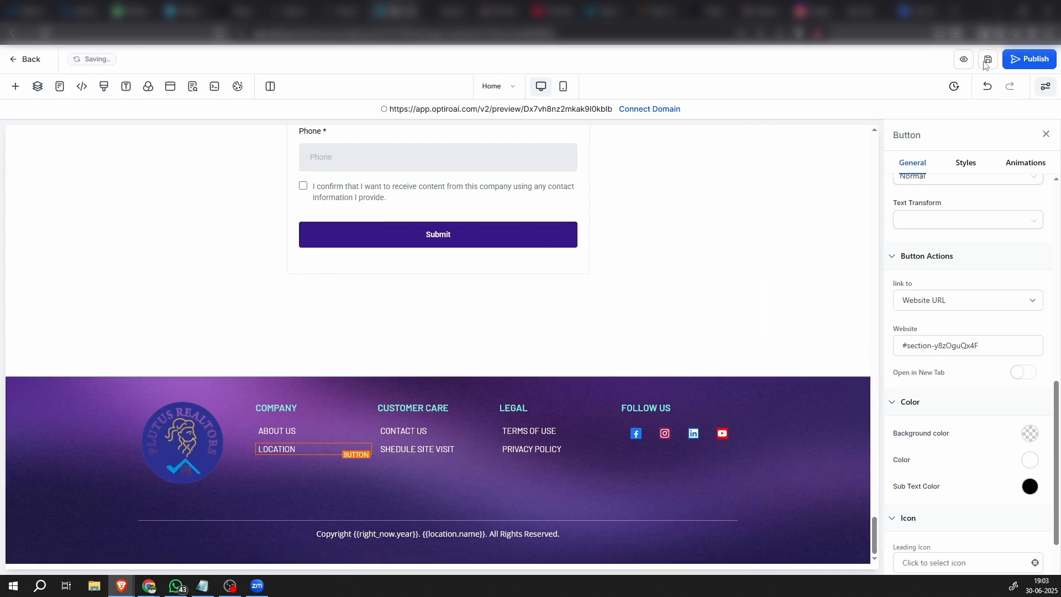
Select the section containing the contact form and copy its CSS selector, #section-8Hu0e6UyEa
{"action": "left_click", "coordinate": [442, 437]}
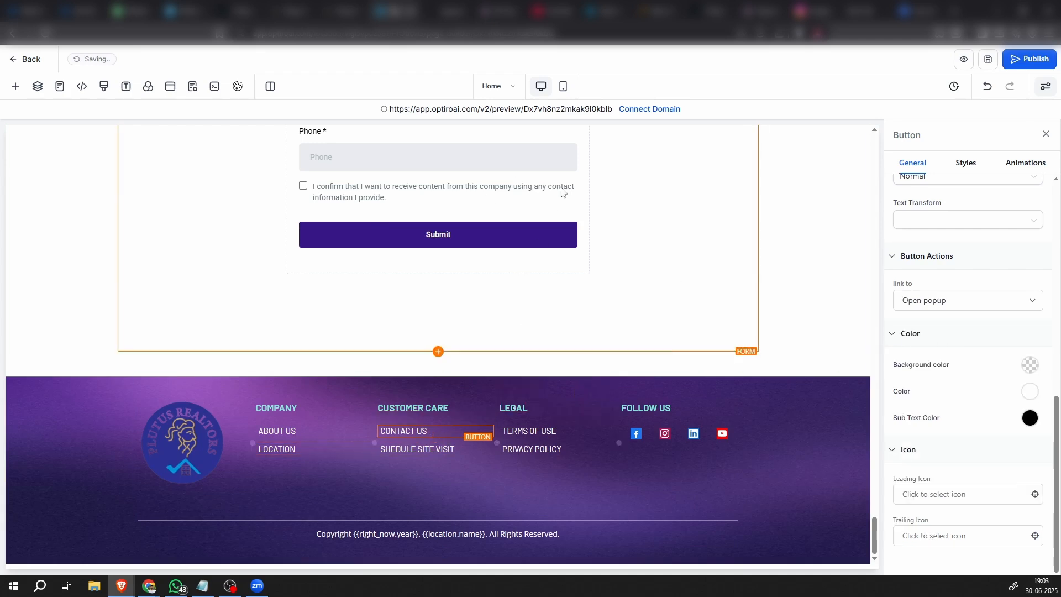
{"action": "left_click", "coordinate": [843, 334]}
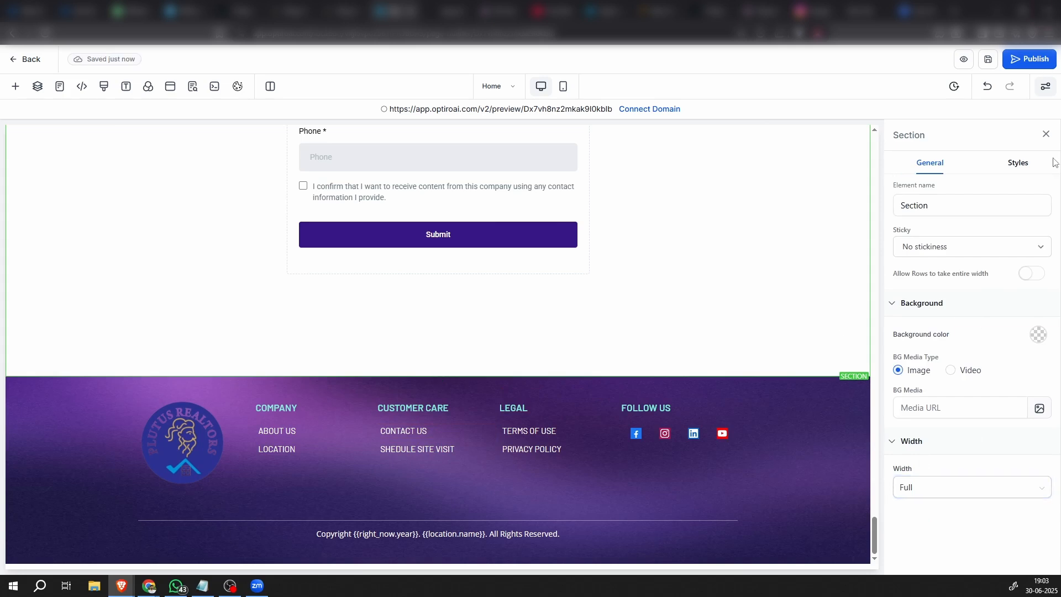
{"action": "left_click", "coordinate": [1021, 164]}
{"action": "scroll", "coordinate": [1016, 476], "scroll_direction": "down", "scroll_amount": 2}
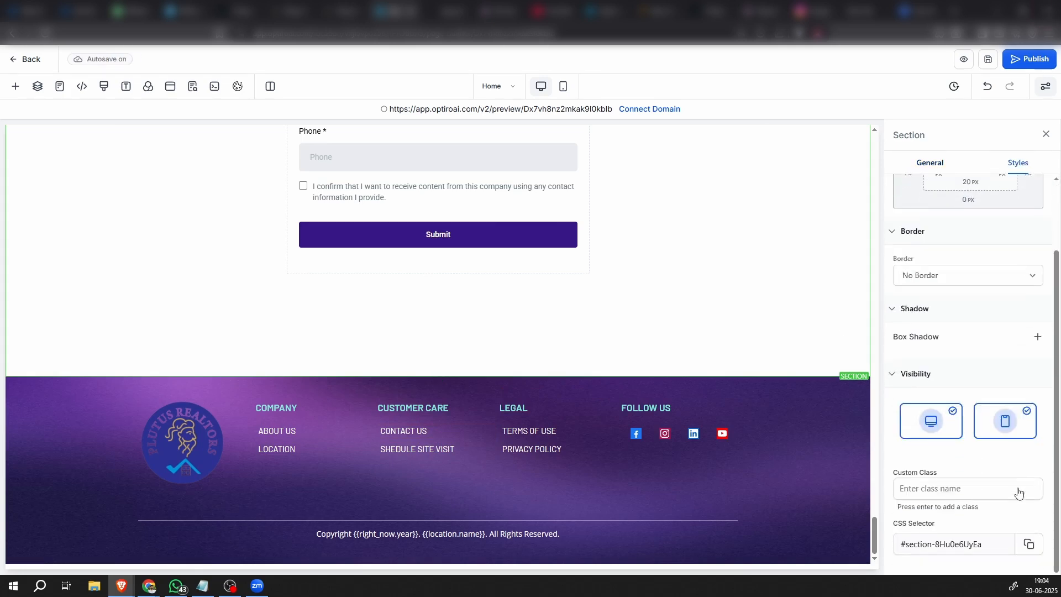
Set the footer's CONTACT US button to open the website URL #section-8Hu0e6UyEa and save the page
{"action": "left_click", "coordinate": [420, 431]}
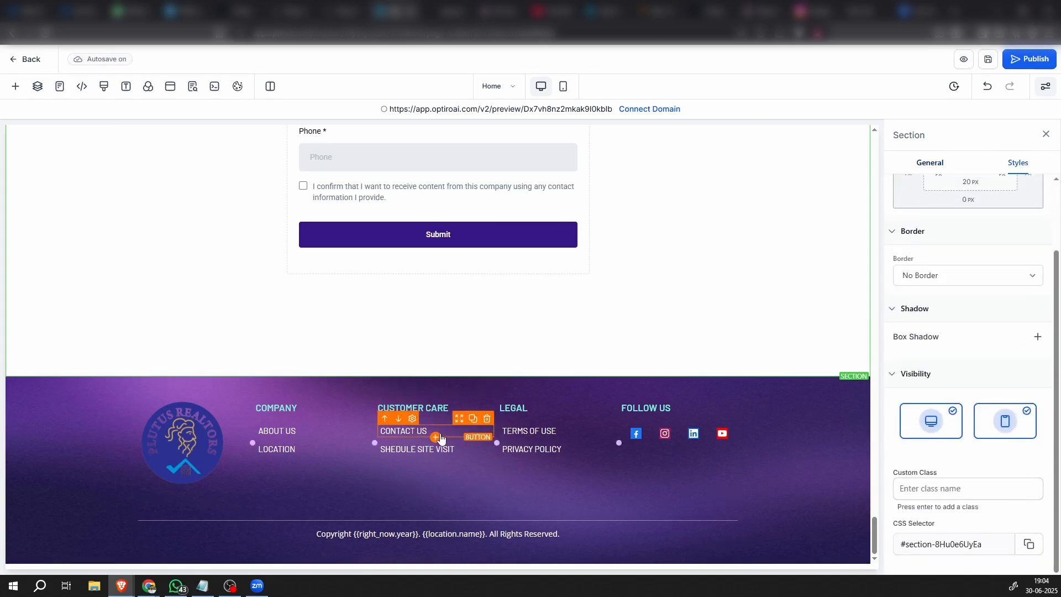
{"action": "left_click", "coordinate": [435, 437]}
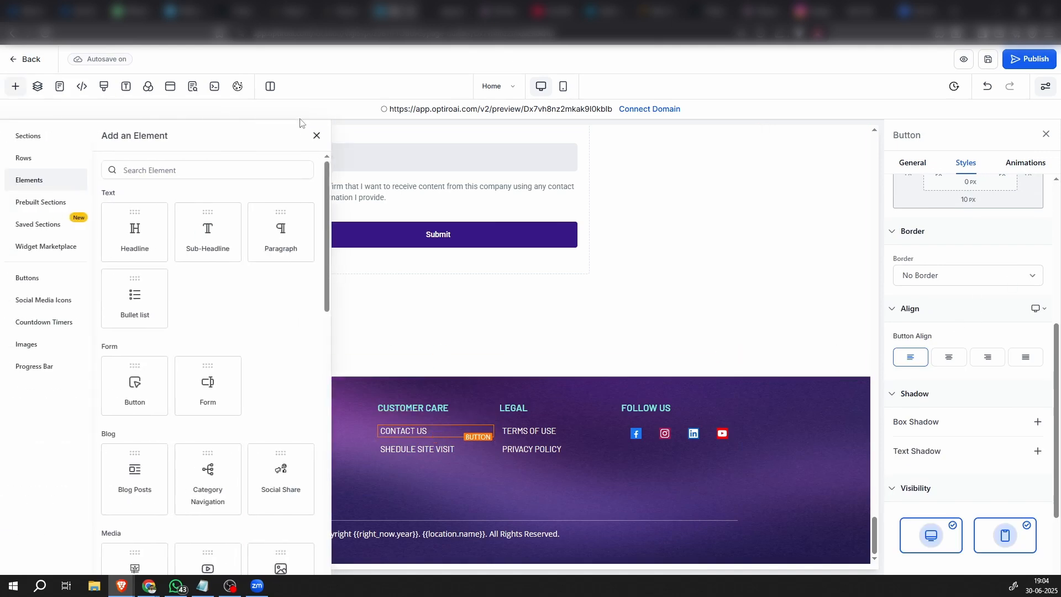
{"action": "left_click", "coordinate": [318, 136]}
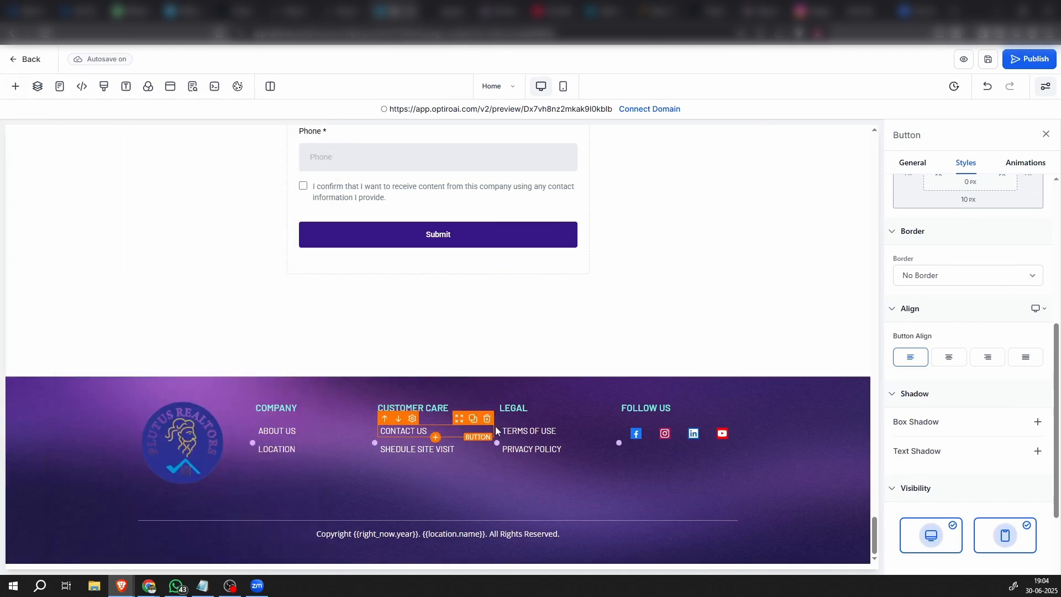
{"action": "left_click", "coordinate": [912, 163]}
{"action": "scroll", "coordinate": [938, 382], "scroll_direction": "down", "scroll_amount": 5}
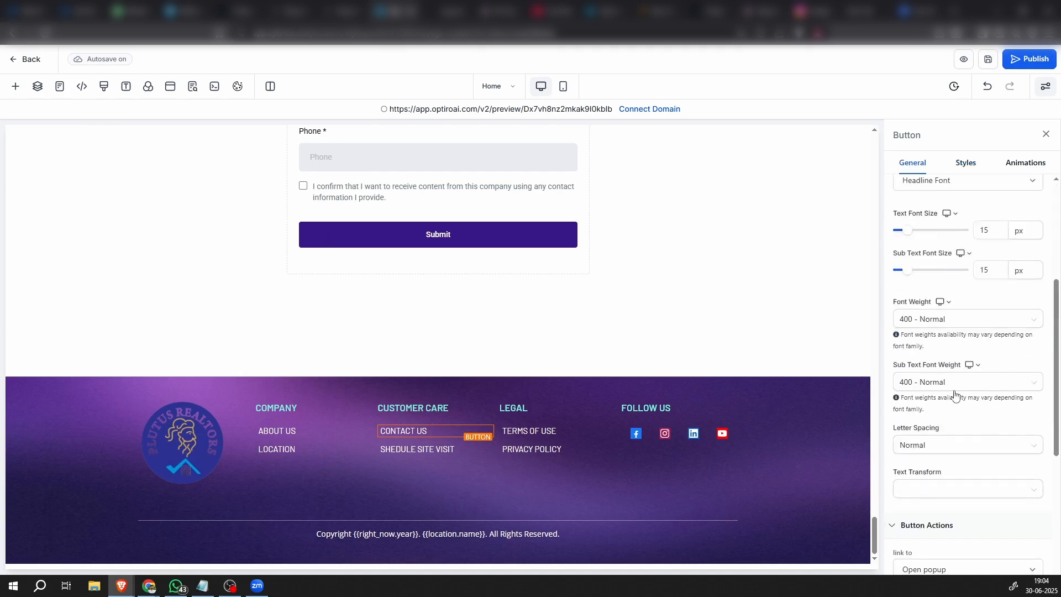
{"action": "left_click", "coordinate": [933, 356]}
{"action": "left_click", "coordinate": [933, 383]}
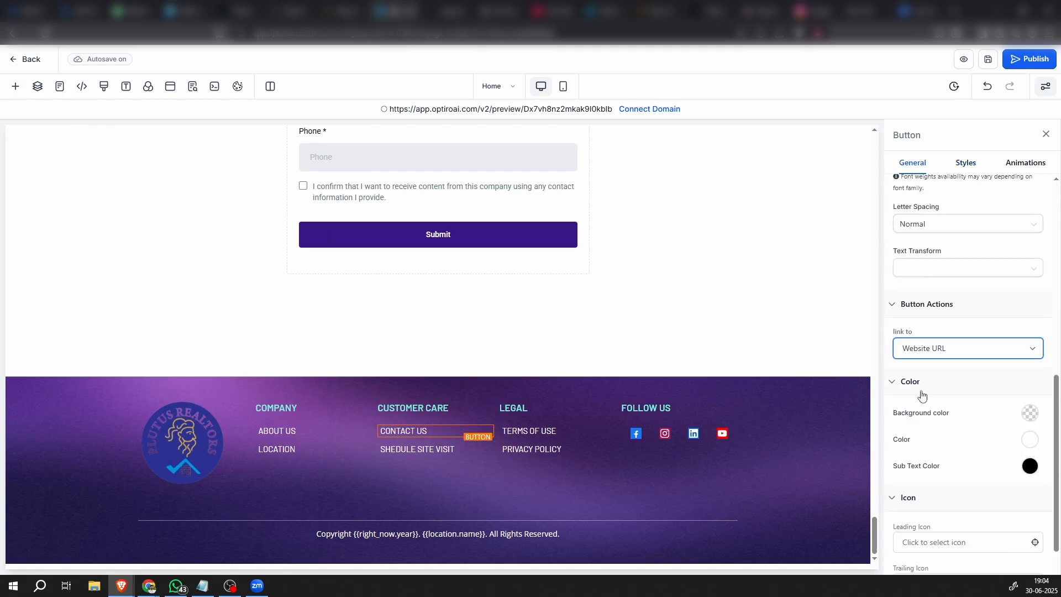
{"action": "left_click", "coordinate": [921, 404]}
{"action": "type", "text": "#section-8Hu0e6UyEa"}
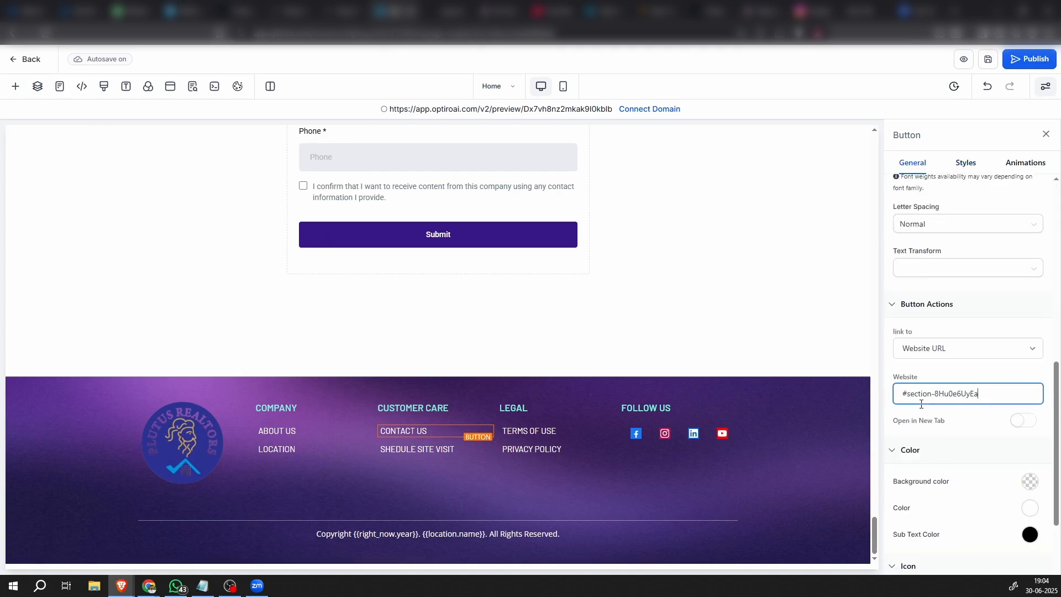
{"action": "left_click", "coordinate": [959, 369]}
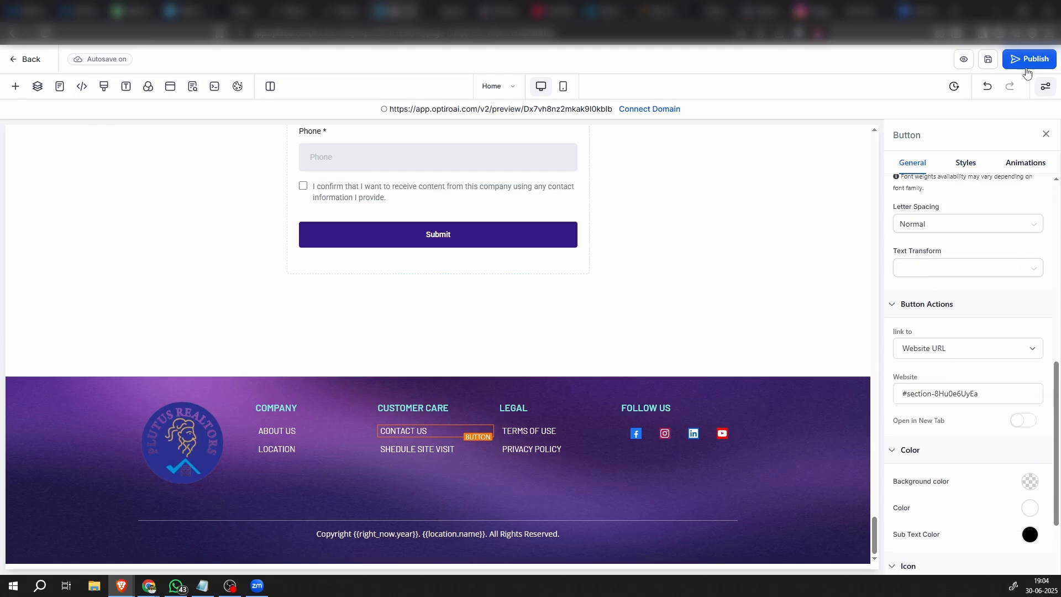
{"action": "left_click", "coordinate": [987, 61]}
Delete the TERMS OF USE button from the footer's LEGAL column
{"action": "left_click", "coordinate": [462, 450]}
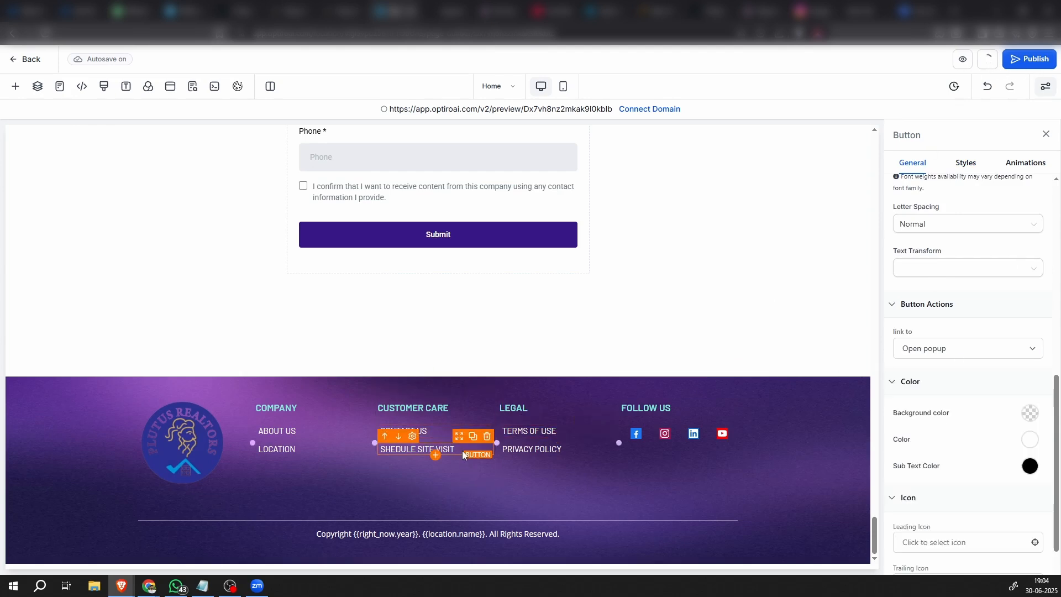
{"action": "left_click", "coordinate": [530, 431]}
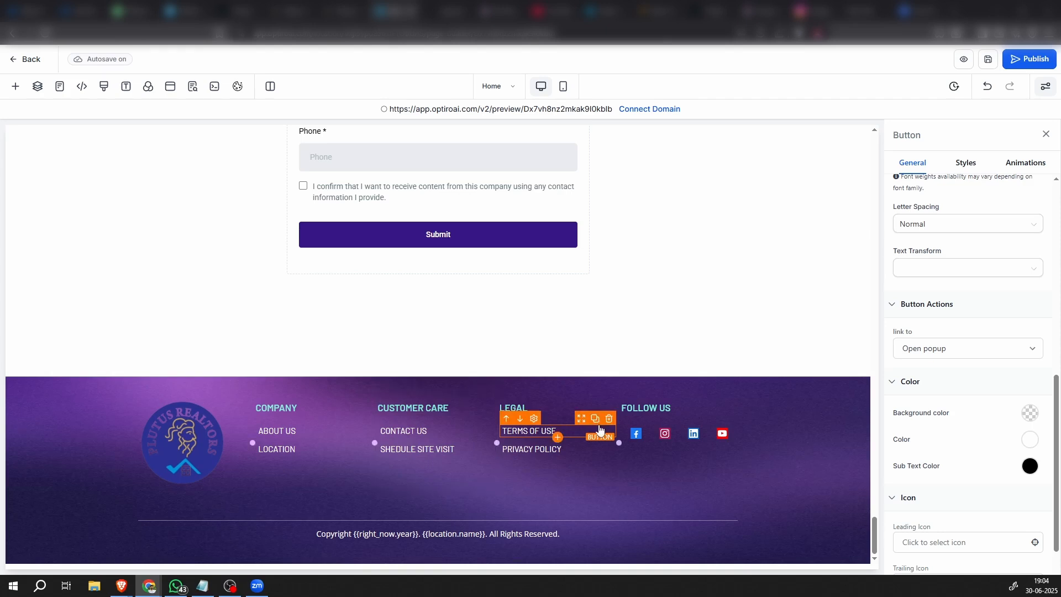
{"action": "left_click", "coordinate": [609, 421]}
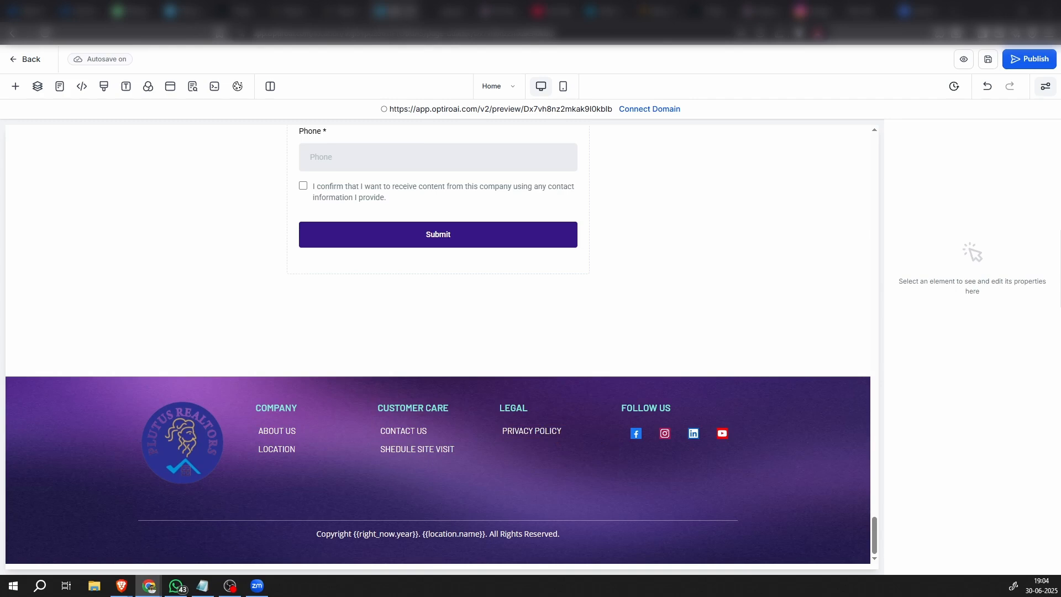
{"action": "left_click", "coordinate": [544, 431]}
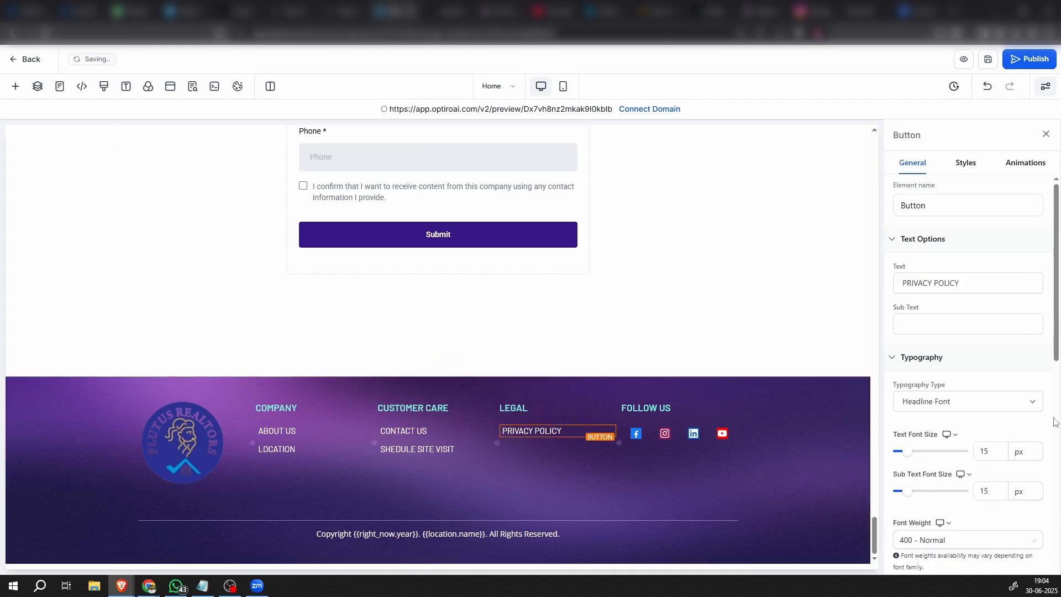
{"action": "scroll", "coordinate": [989, 387], "scroll_direction": "down", "scroll_amount": 10}
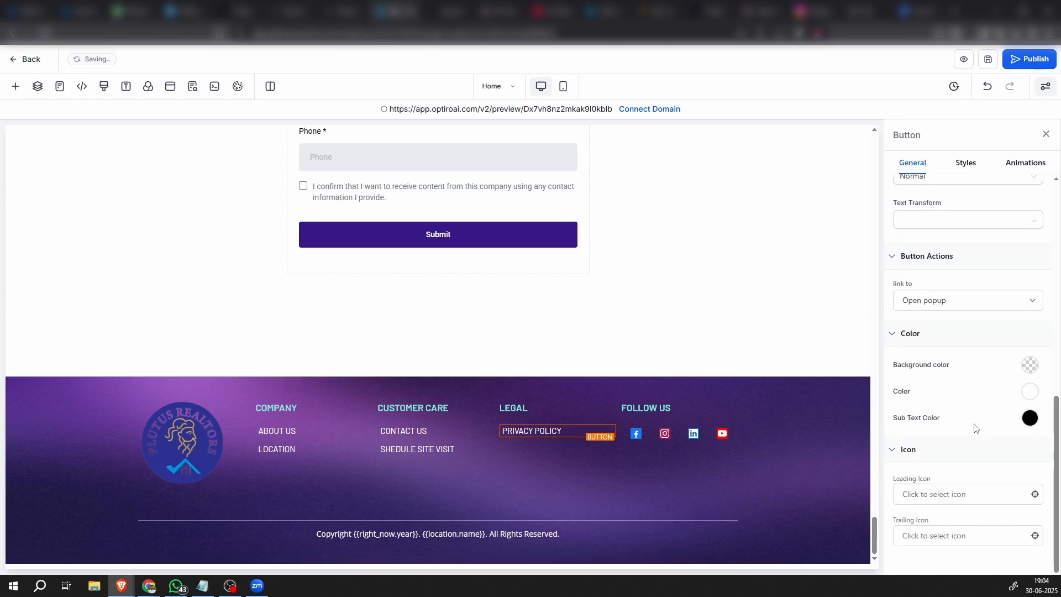
{"action": "left_click", "coordinate": [955, 301]}
{"action": "left_click", "coordinate": [933, 343]}
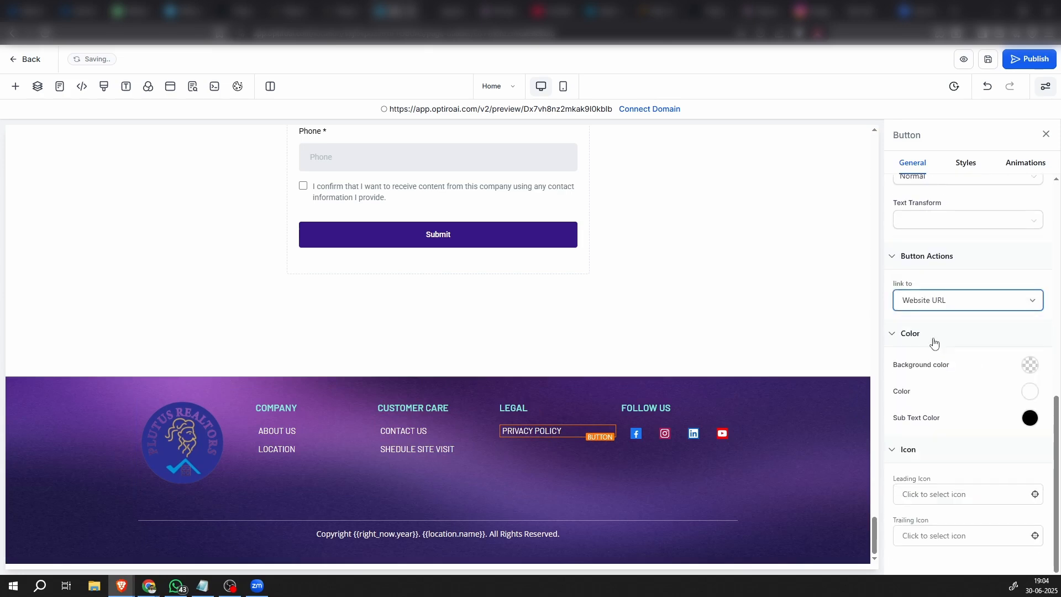
{"action": "left_click", "coordinate": [927, 345]}
{"action": "type", "text": "https://www.plutusrealtors.in/privacy-policy"}
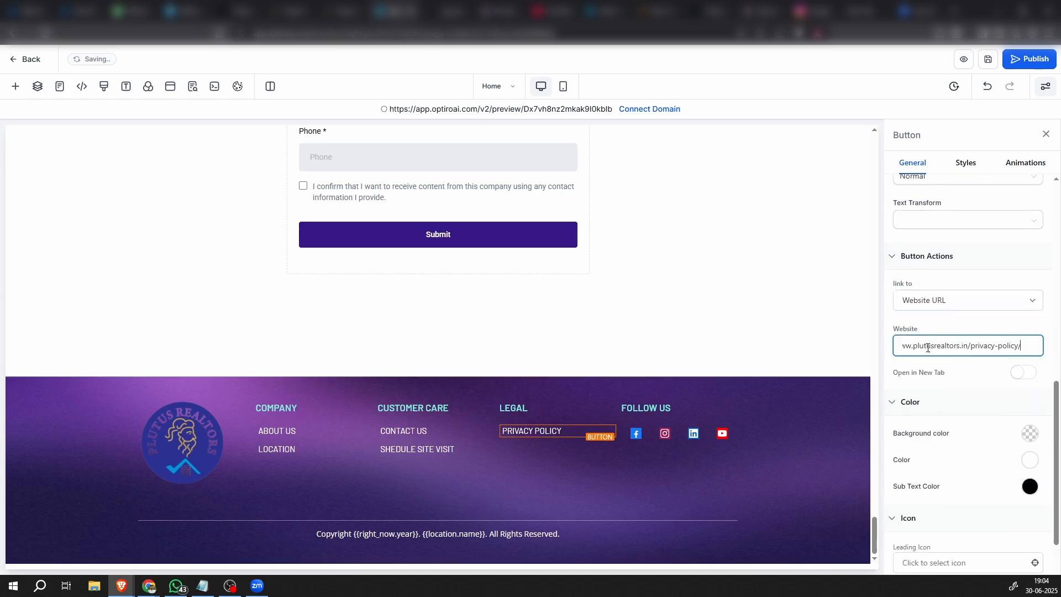
{"action": "key", "text": "Return"}
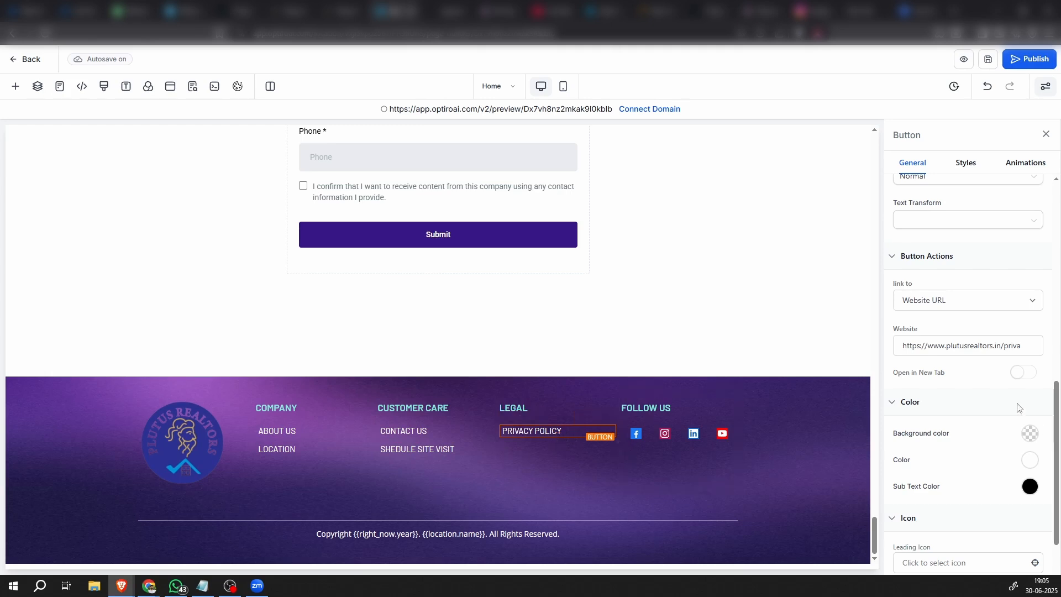
{"action": "triple_click", "coordinate": [979, 343]}
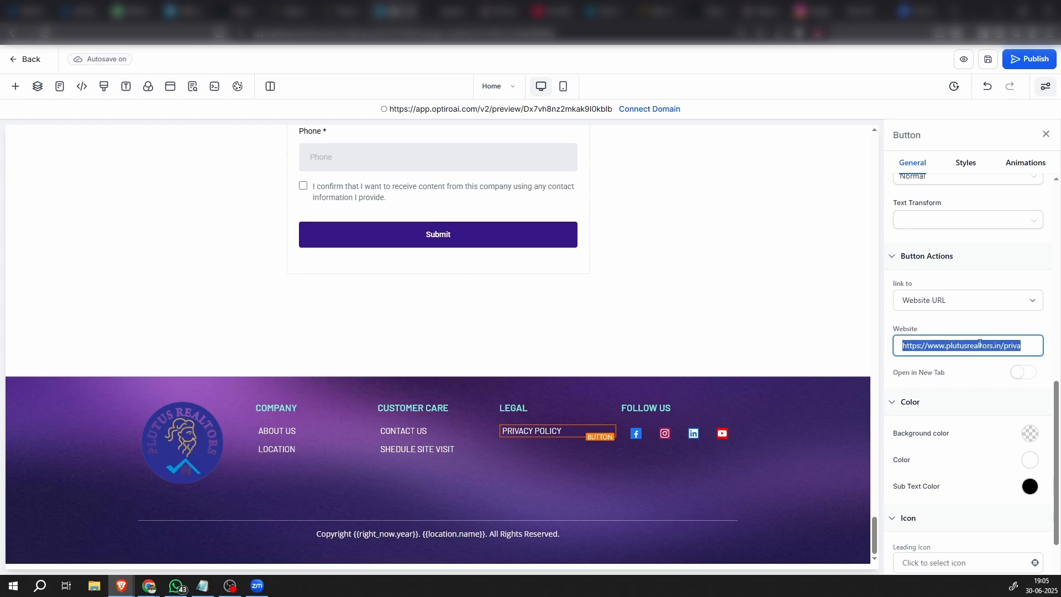
{"action": "left_click", "coordinate": [522, 468]}
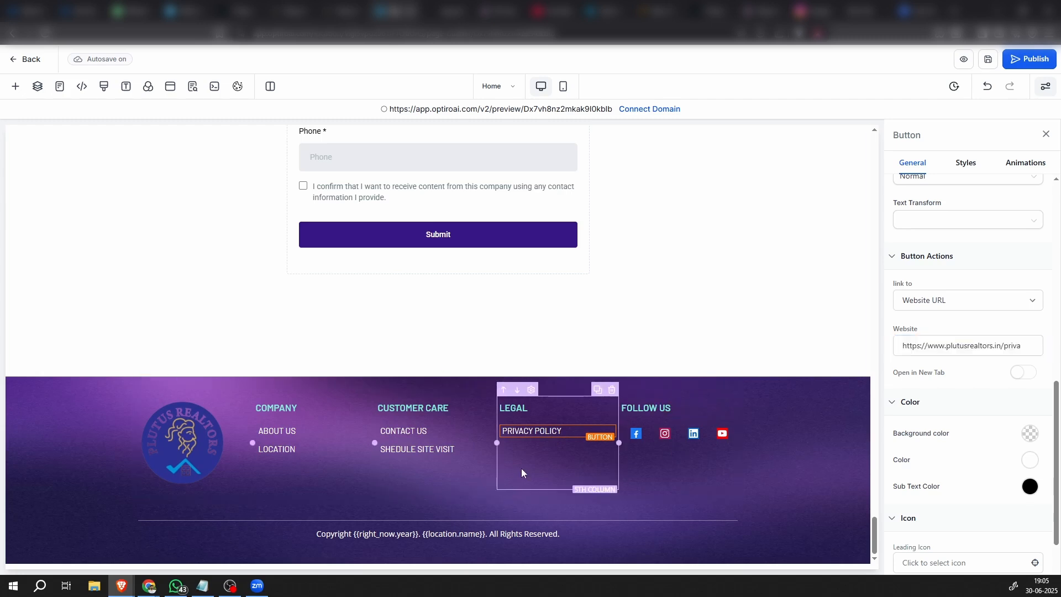
{"action": "left_click", "coordinate": [637, 437]}
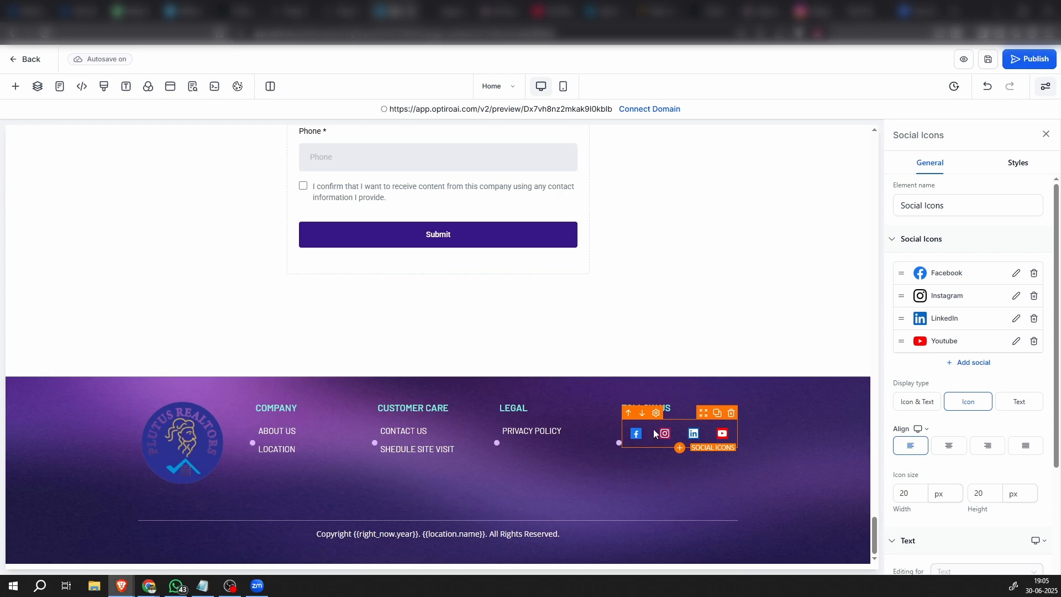
{"action": "left_click", "coordinate": [1016, 273]}
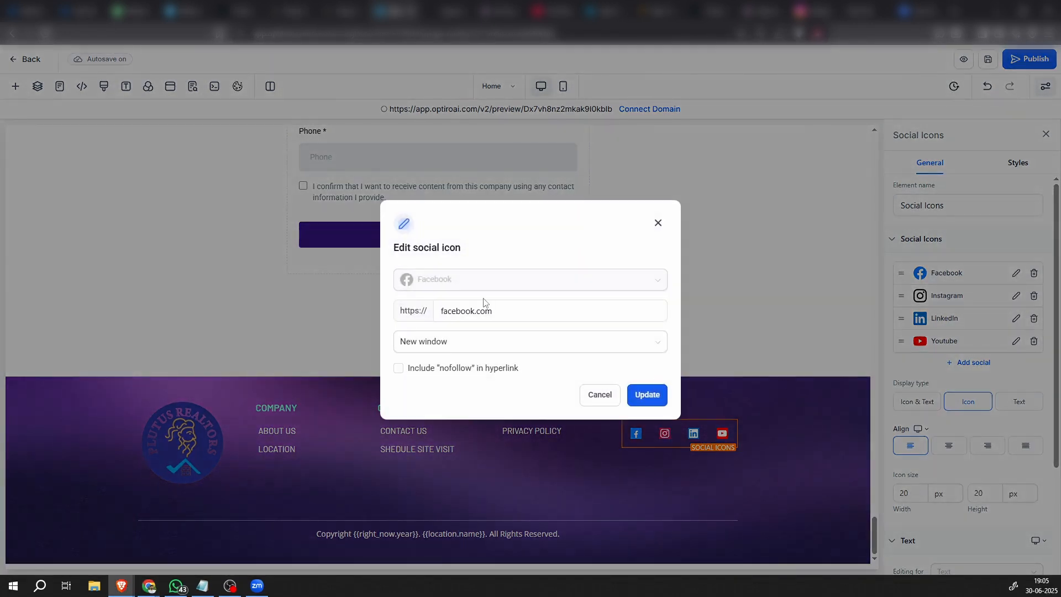
{"action": "left_click", "coordinate": [466, 311]}
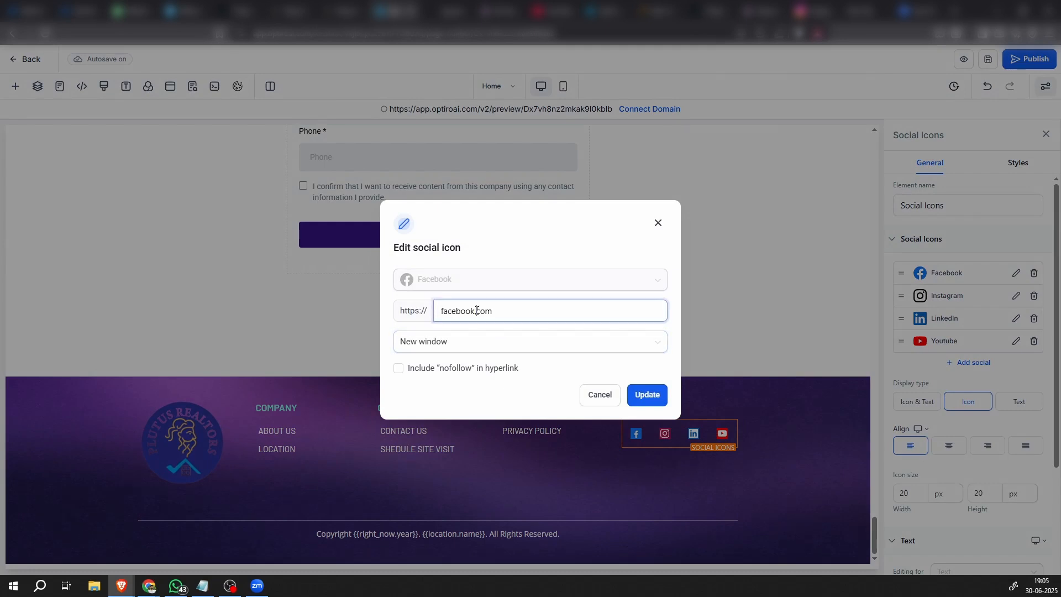
{"action": "left_click_drag", "start_coordinate": [507, 311], "coordinate": [392, 313]}
{"action": "key", "text": "ctrl+v"}
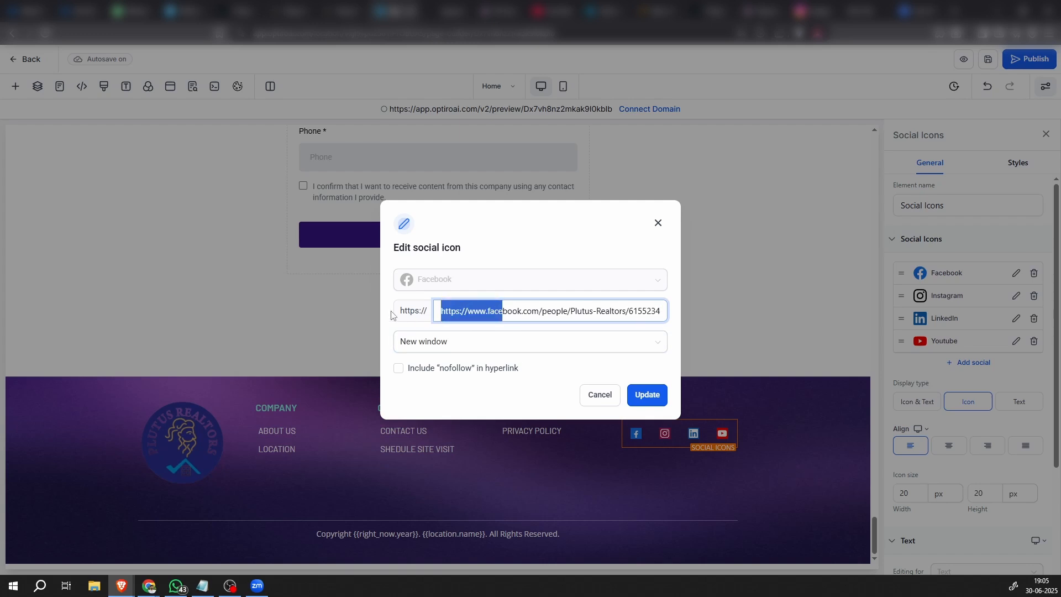
{"action": "left_click", "coordinate": [471, 314]}
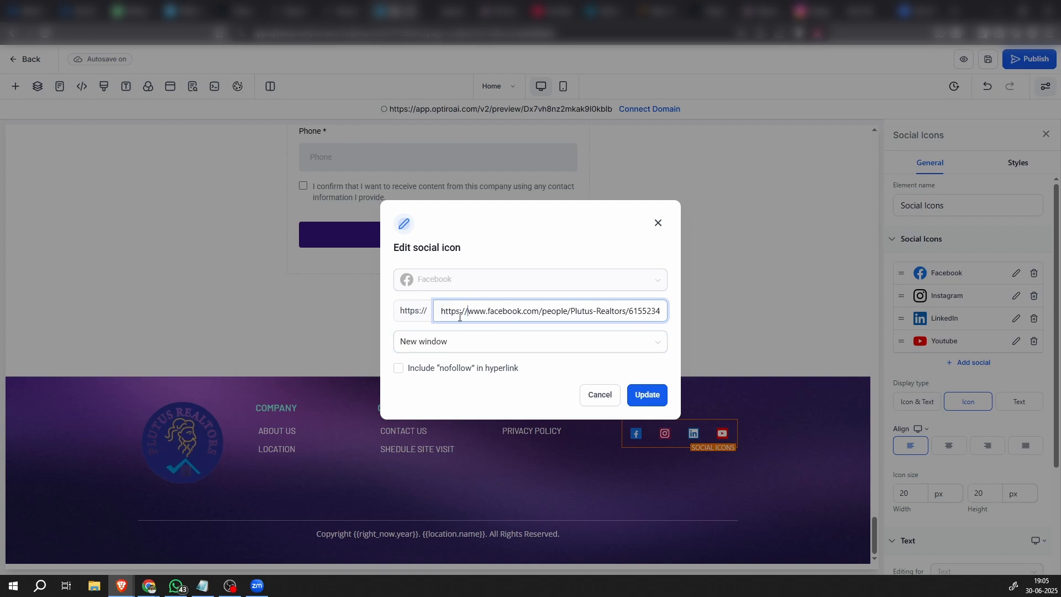
{"action": "double_click", "coordinate": [449, 314]}
{"action": "left_click_drag", "start_coordinate": [468, 315], "coordinate": [396, 317]}
{"action": "key", "text": "BackSpace"}
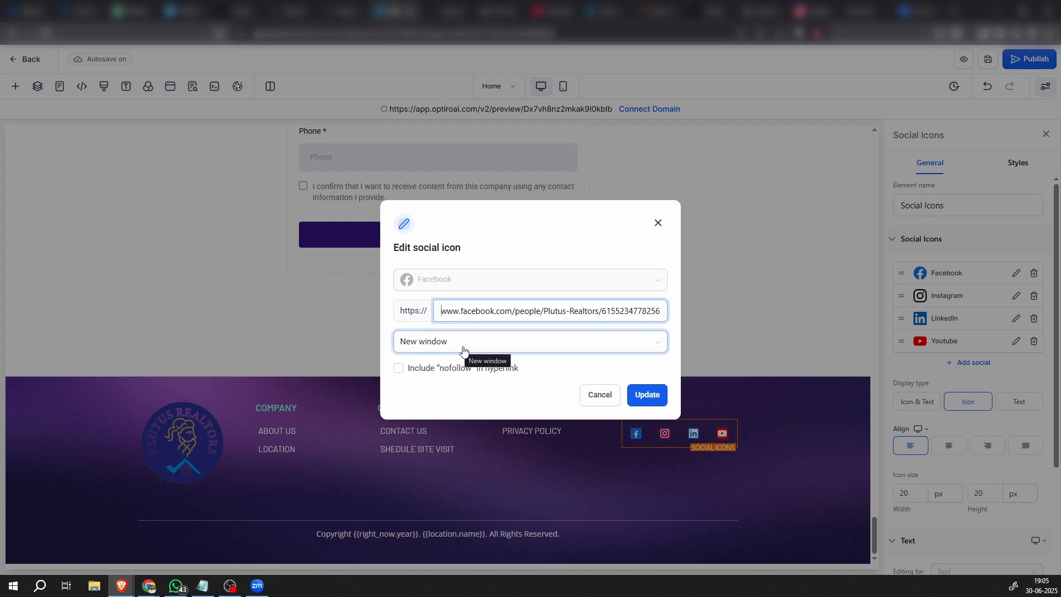
{"action": "left_click", "coordinate": [646, 395]}
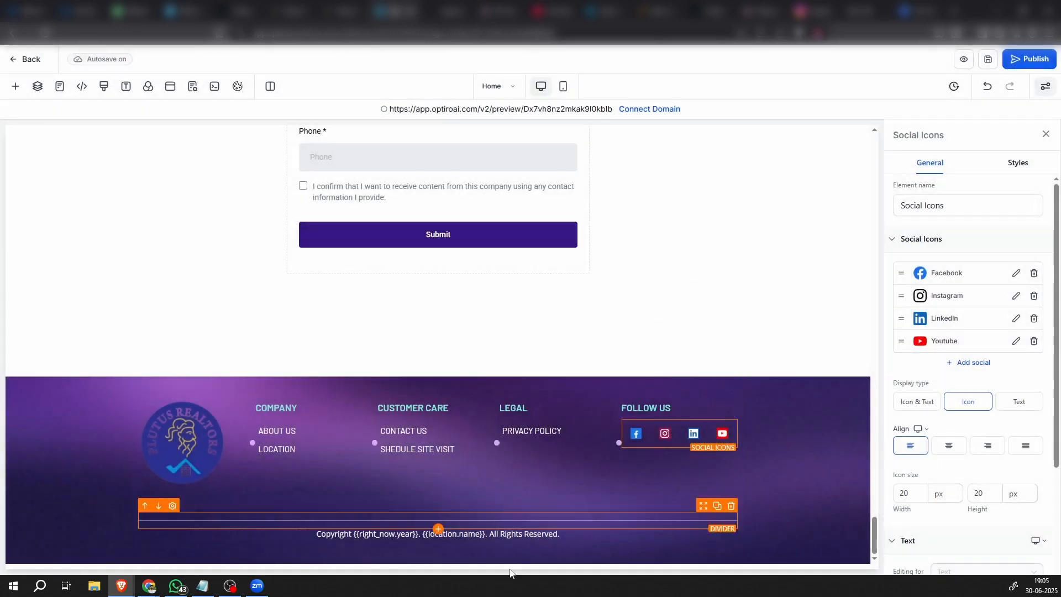
{"action": "key", "text": "alt+Tab"}
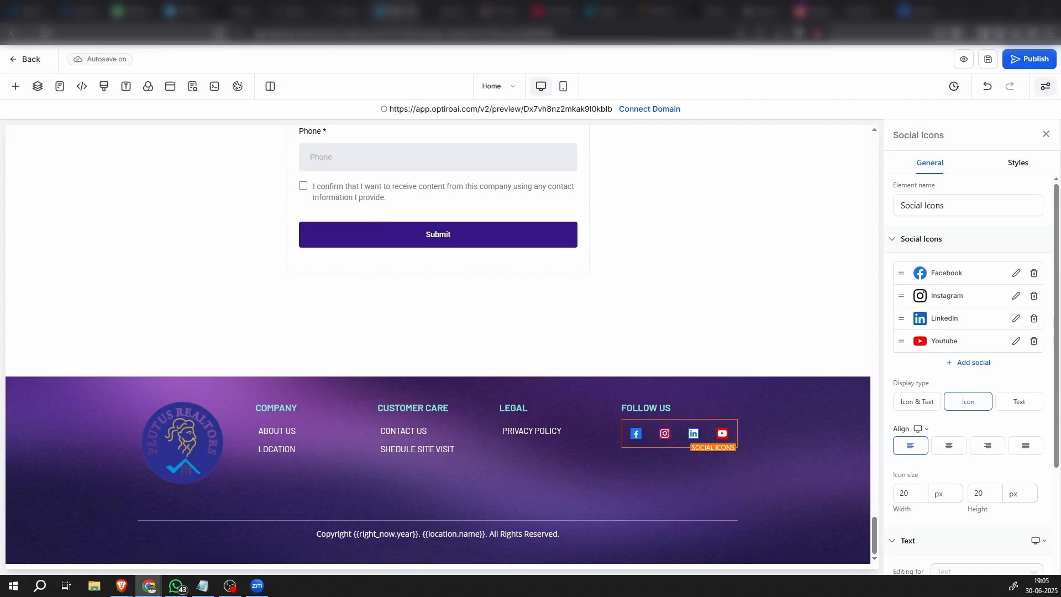
{"action": "key", "text": "alt+Tab"}
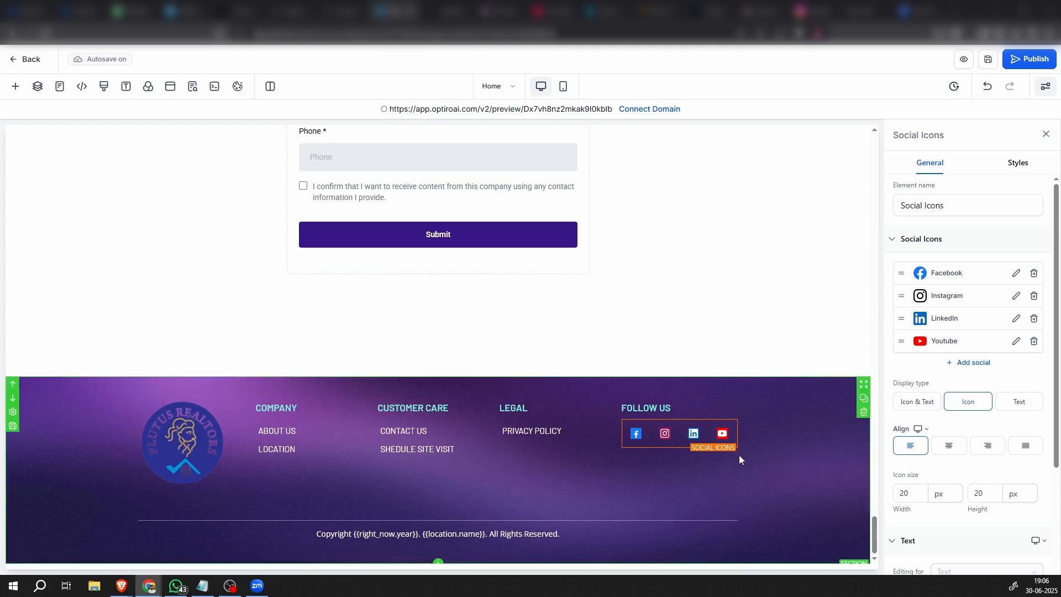
{"action": "left_click", "coordinate": [1016, 297]}
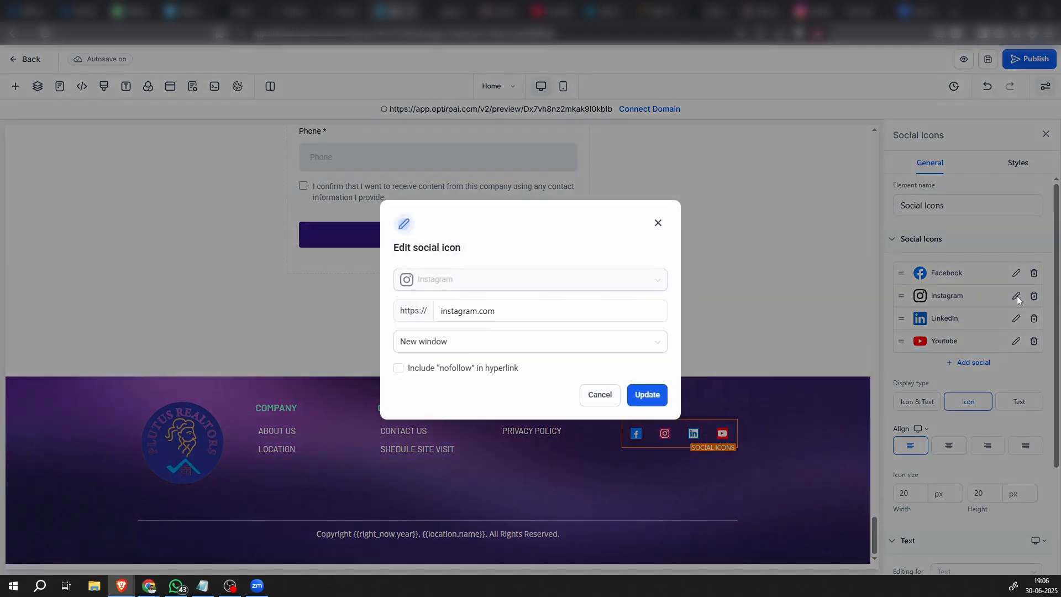
{"action": "left_click_drag", "start_coordinate": [507, 310], "coordinate": [387, 314]}
{"action": "type", "text": "https://www.instagram.com/plutusrealtors/"}
{"action": "key", "text": "BackSpace"}
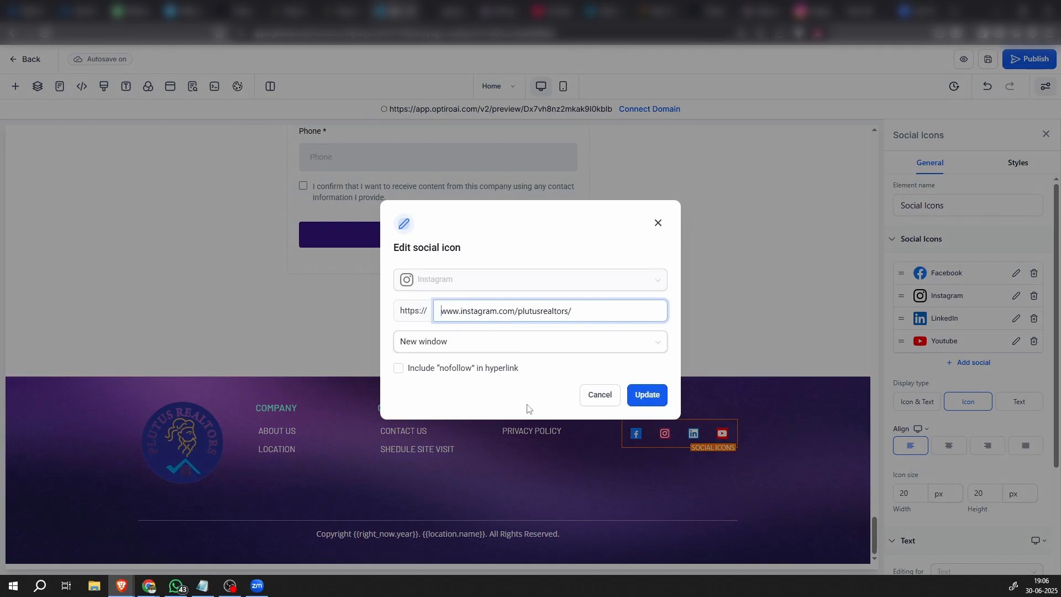
{"action": "left_click", "coordinate": [646, 402]}
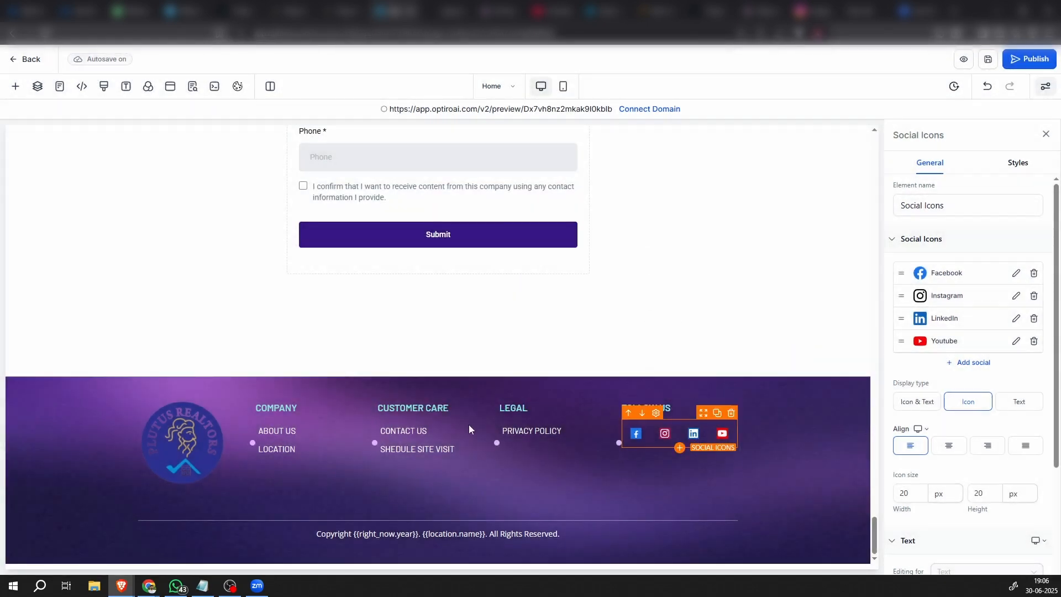
{"action": "key", "text": "alt+Tab"}
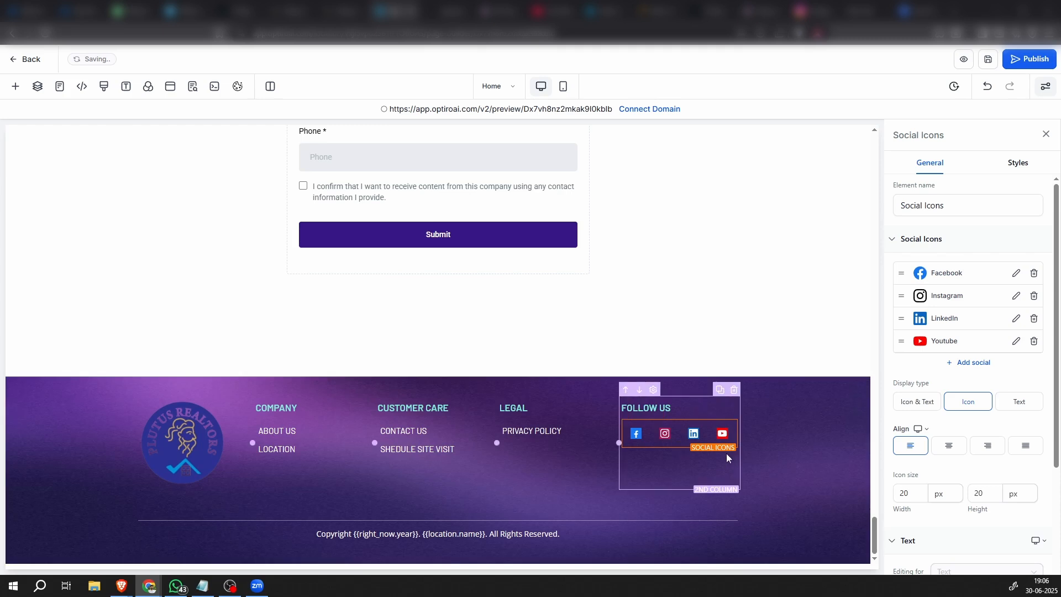
{"action": "left_click", "coordinate": [1016, 342]}
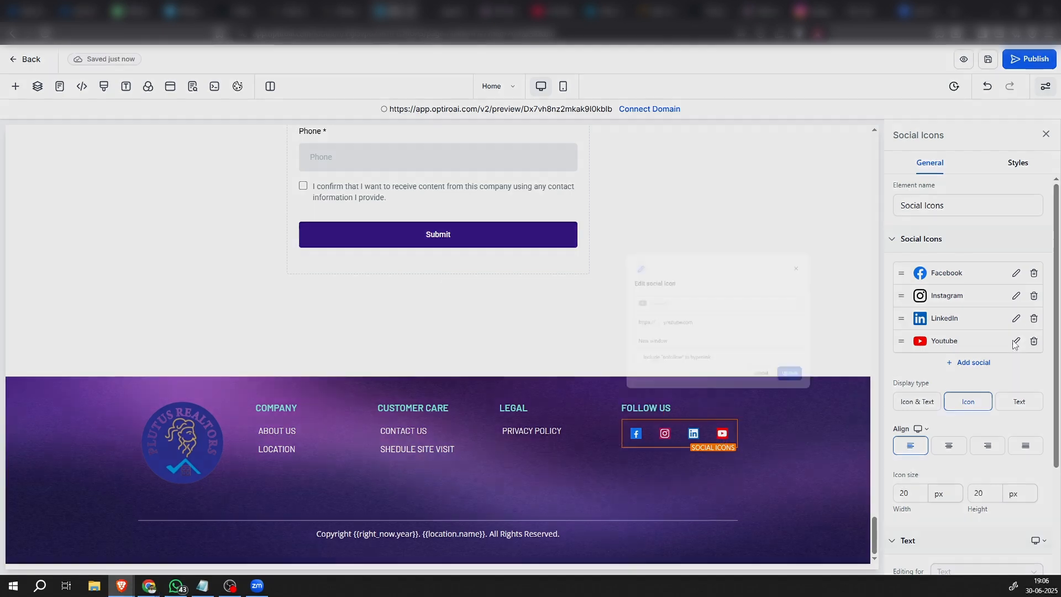
{"action": "left_click", "coordinate": [500, 310]}
{"action": "left_click_drag", "start_coordinate": [500, 310], "coordinate": [386, 318]}
{"action": "type", "text": "https://www.youtube.com/@Plutusrealtors26"}
{"action": "key", "text": "BackSpace"}
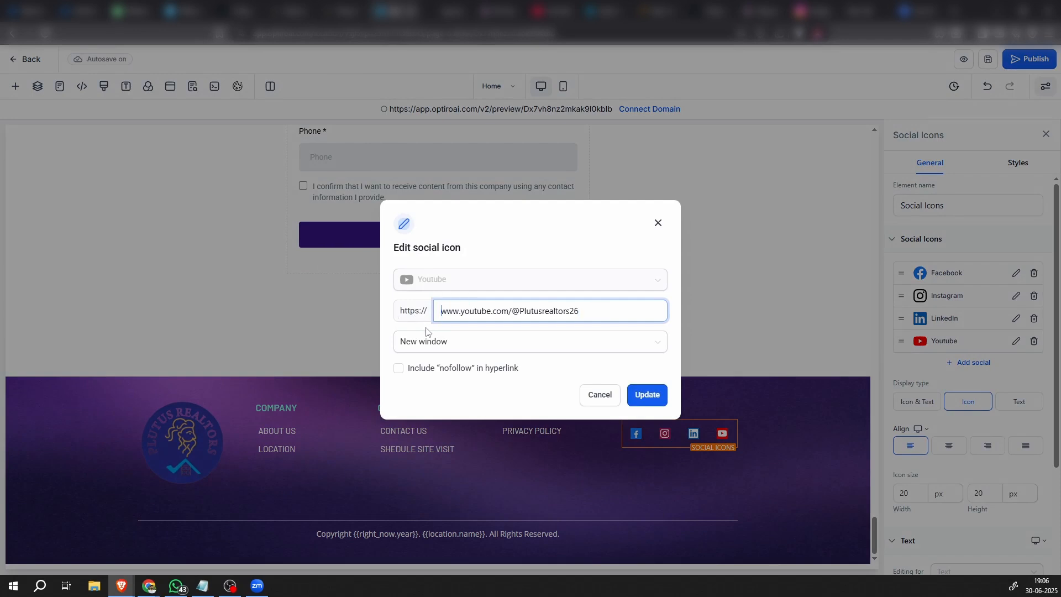
{"action": "left_click", "coordinate": [651, 395]}
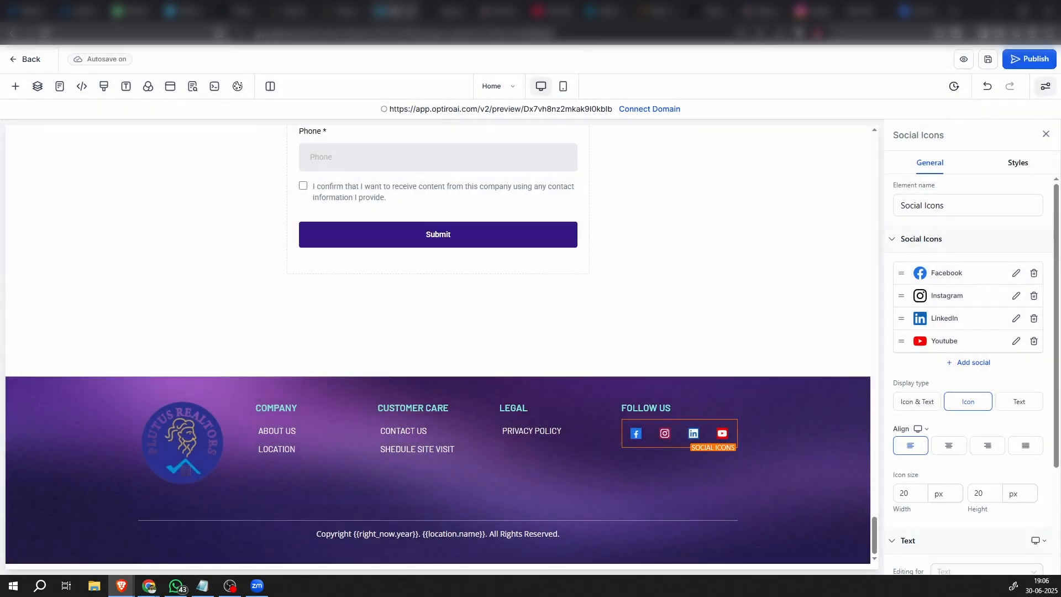
{"action": "key", "text": "alt+Tab"}
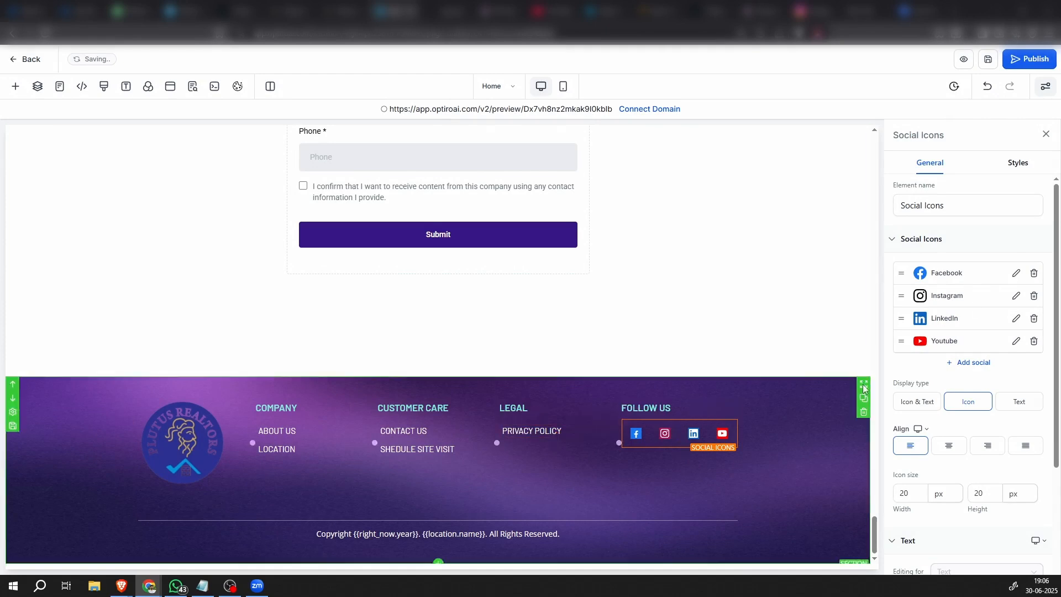
{"action": "left_click", "coordinate": [1016, 319]}
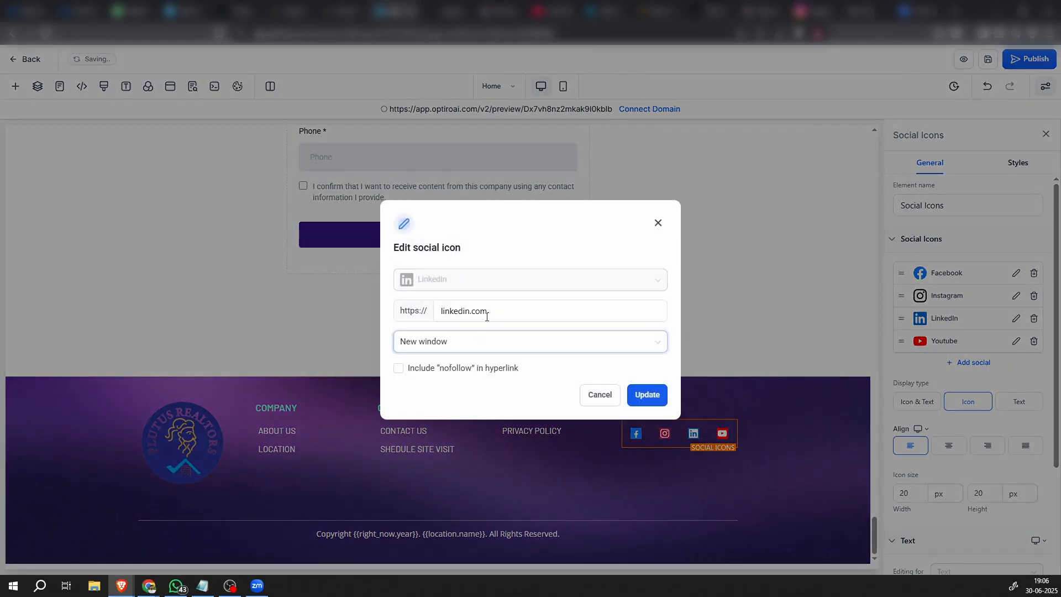
{"action": "left_click_drag", "start_coordinate": [486, 311], "coordinate": [347, 308]}
{"action": "type", "text": "https://www.linkedin.com/company/plutus-realtors/"}
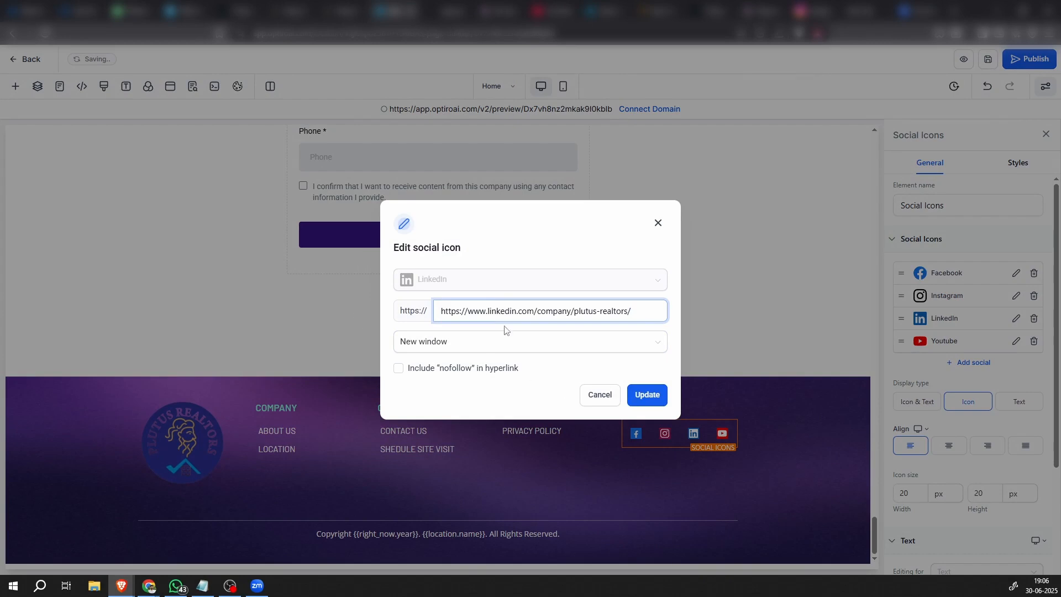
{"action": "left_click_drag", "start_coordinate": [466, 308], "coordinate": [407, 313]}
{"action": "key", "text": "BackSpace"}
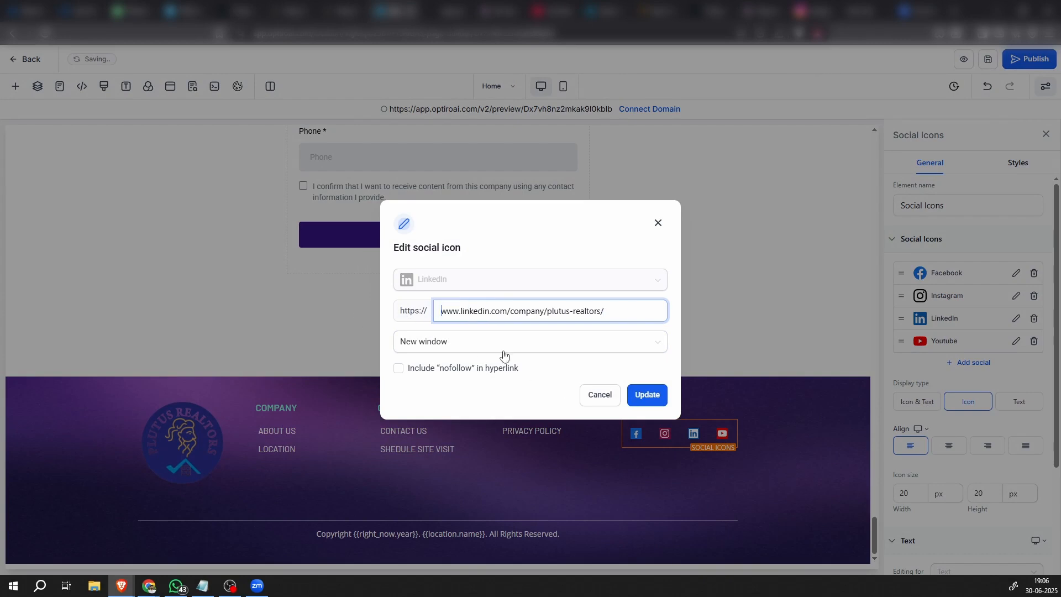
{"action": "left_click", "coordinate": [649, 392]}
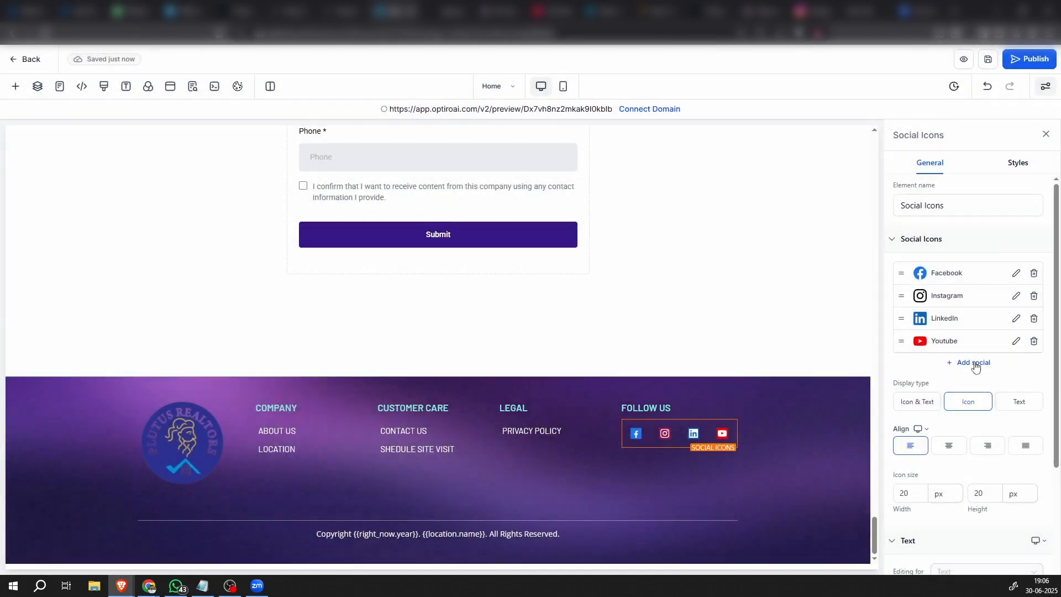
{"action": "left_click", "coordinate": [974, 362]}
{"action": "left_click", "coordinate": [497, 281]}
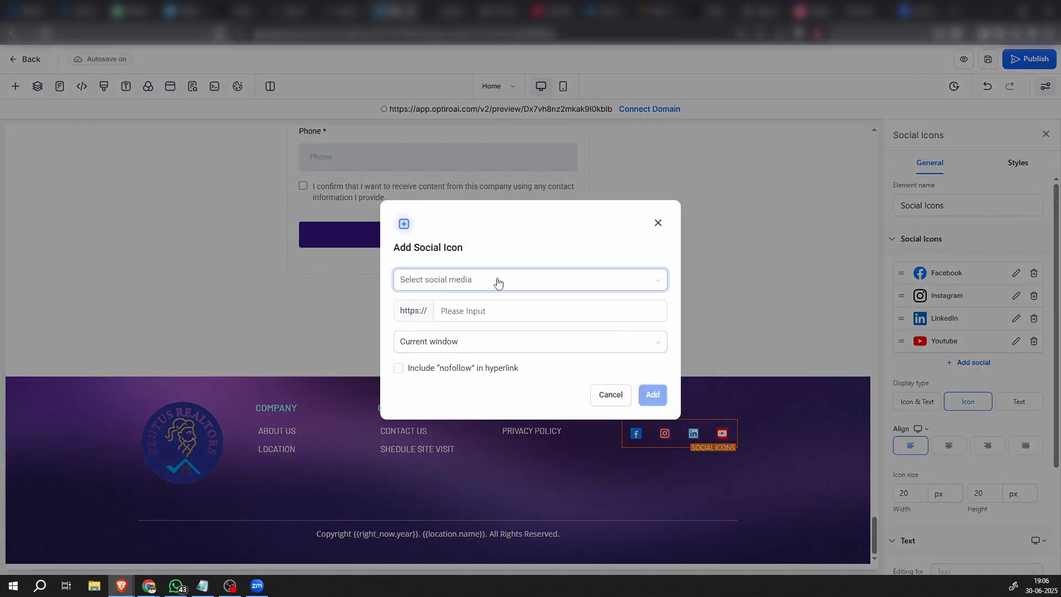
{"action": "scroll", "coordinate": [471, 381], "scroll_direction": "down", "scroll_amount": 2}
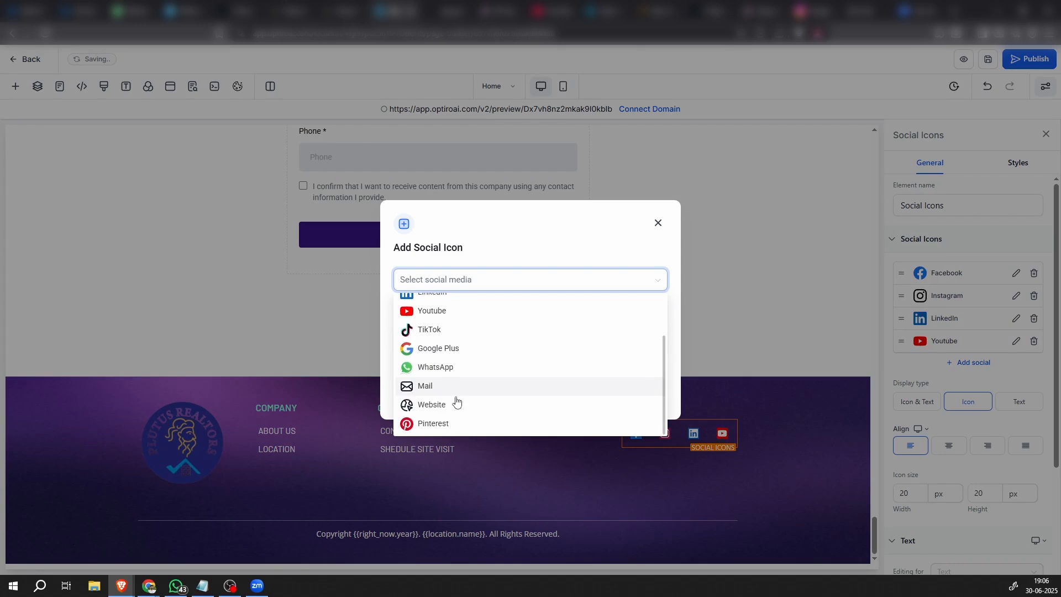
{"action": "scroll", "coordinate": [458, 396], "scroll_direction": "up", "scroll_amount": 2}
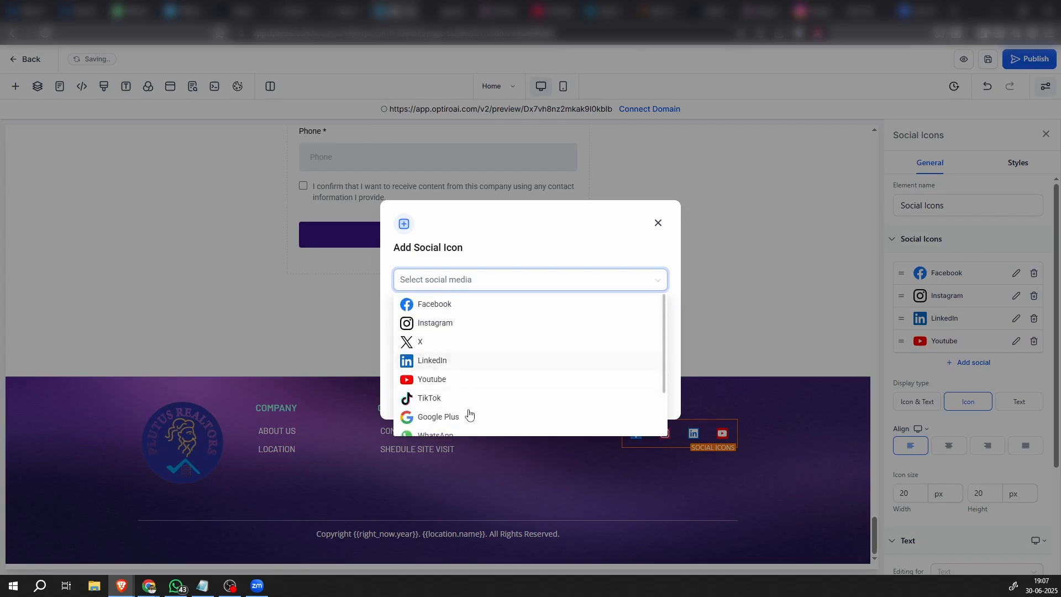
{"action": "scroll", "coordinate": [468, 411], "scroll_direction": "down", "scroll_amount": 1}
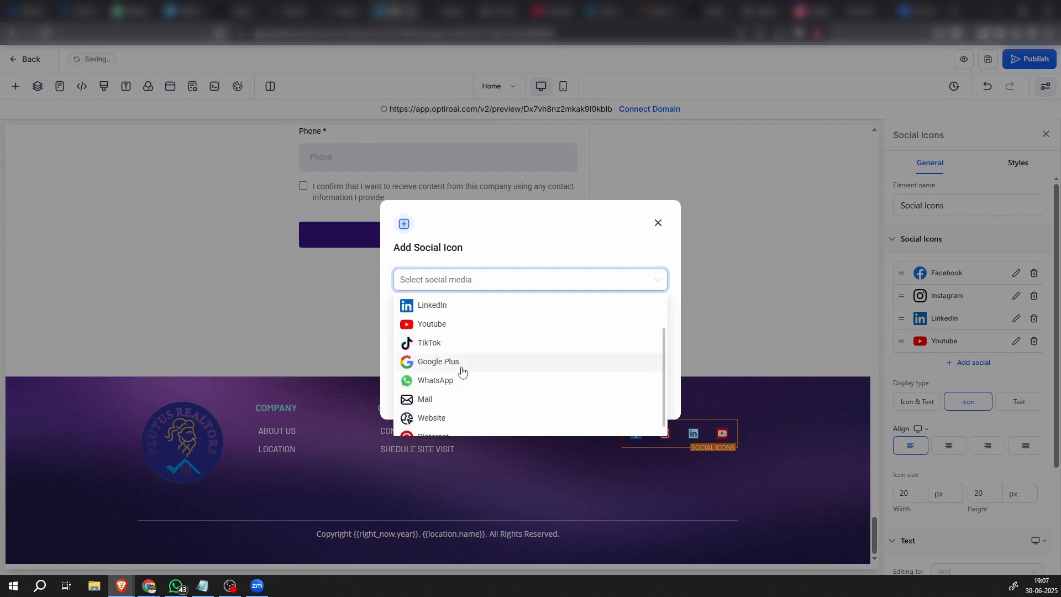
{"action": "left_click", "coordinate": [659, 223]}
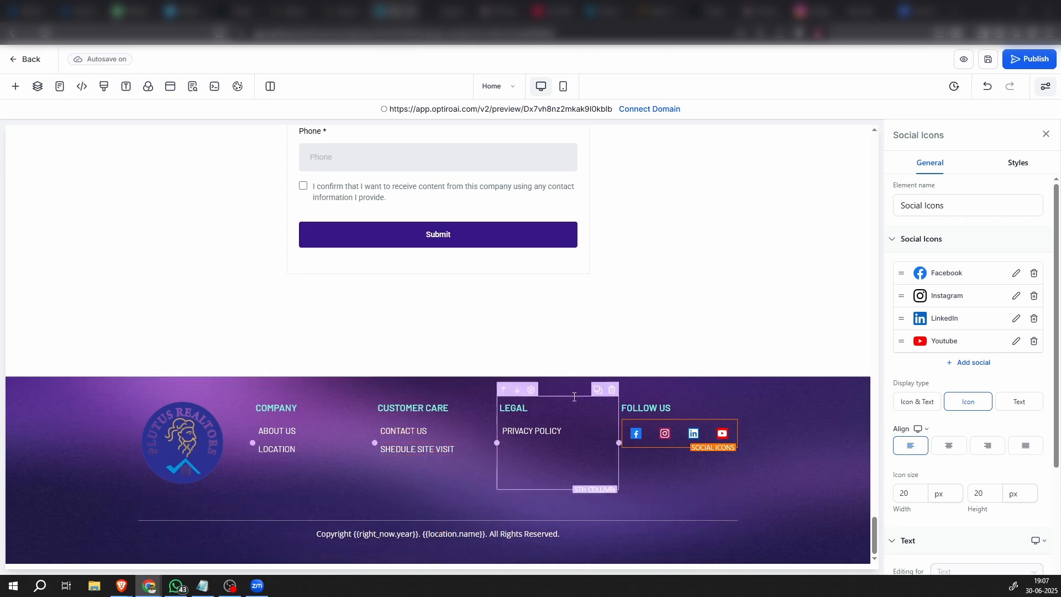
Review the desktop layout of the landing page from the footer up to the header and hero section
{"action": "scroll", "coordinate": [574, 397], "scroll_direction": "up", "scroll_amount": 20}
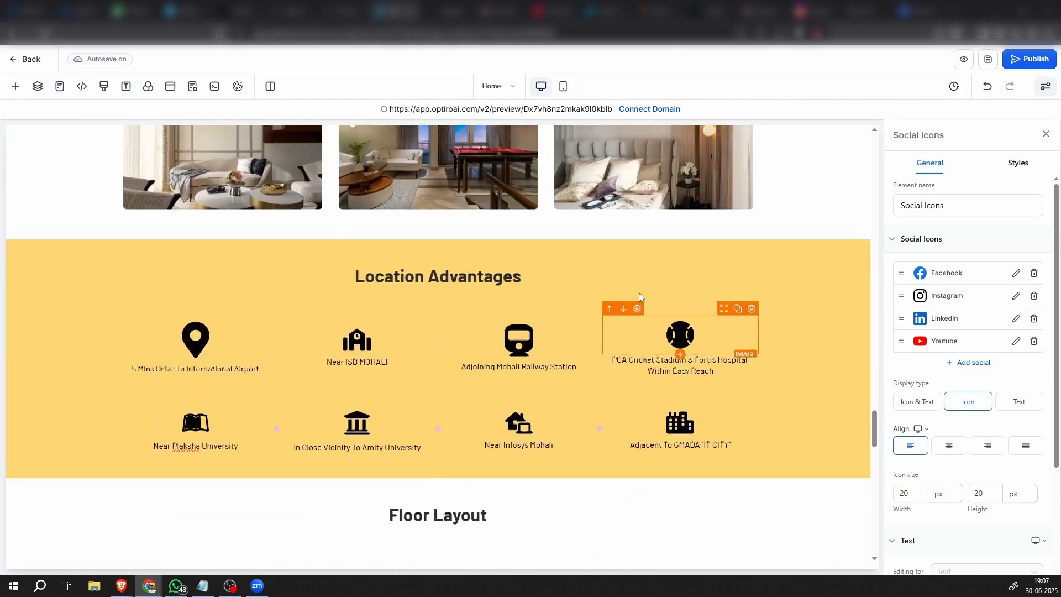
{"action": "scroll", "coordinate": [639, 295], "scroll_direction": "up", "scroll_amount": 15}
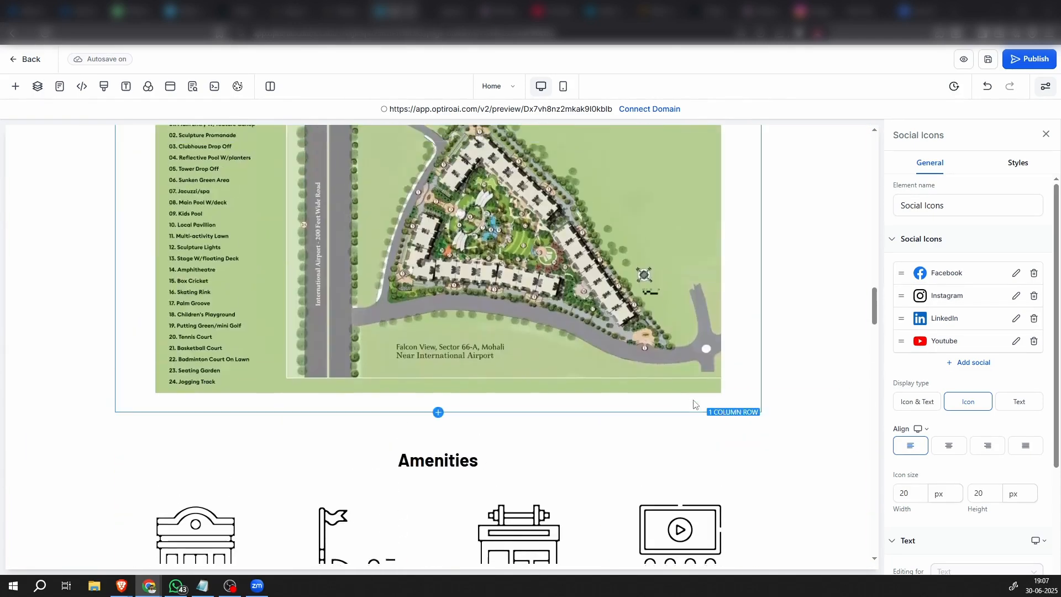
{"action": "scroll", "coordinate": [694, 404], "scroll_direction": "up", "scroll_amount": 20}
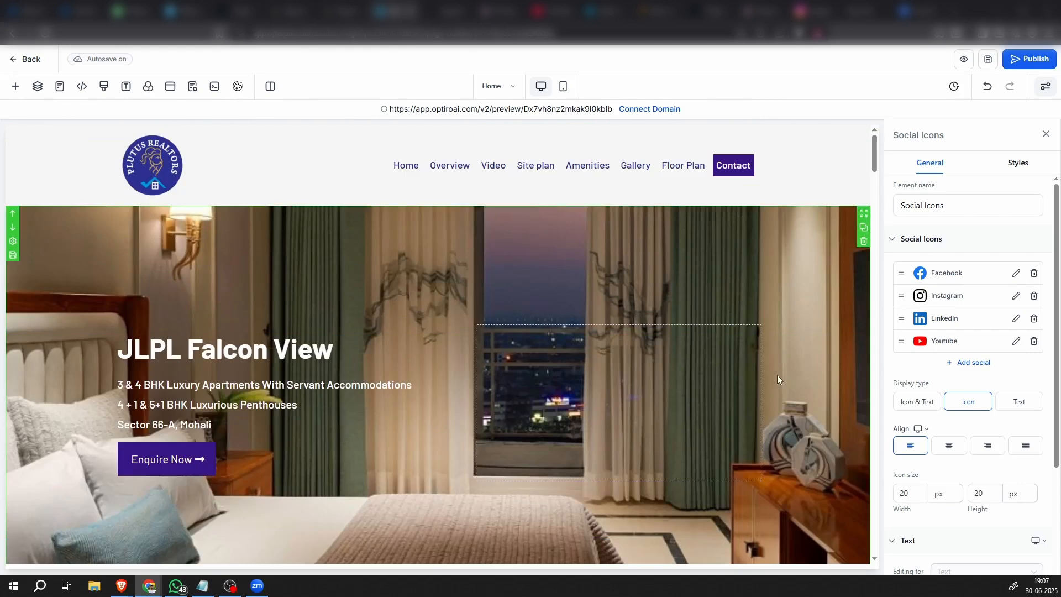
{"action": "scroll", "coordinate": [543, 427], "scroll_direction": "down", "scroll_amount": 5}
{"action": "scroll", "coordinate": [558, 448], "scroll_direction": "up", "scroll_amount": 4}
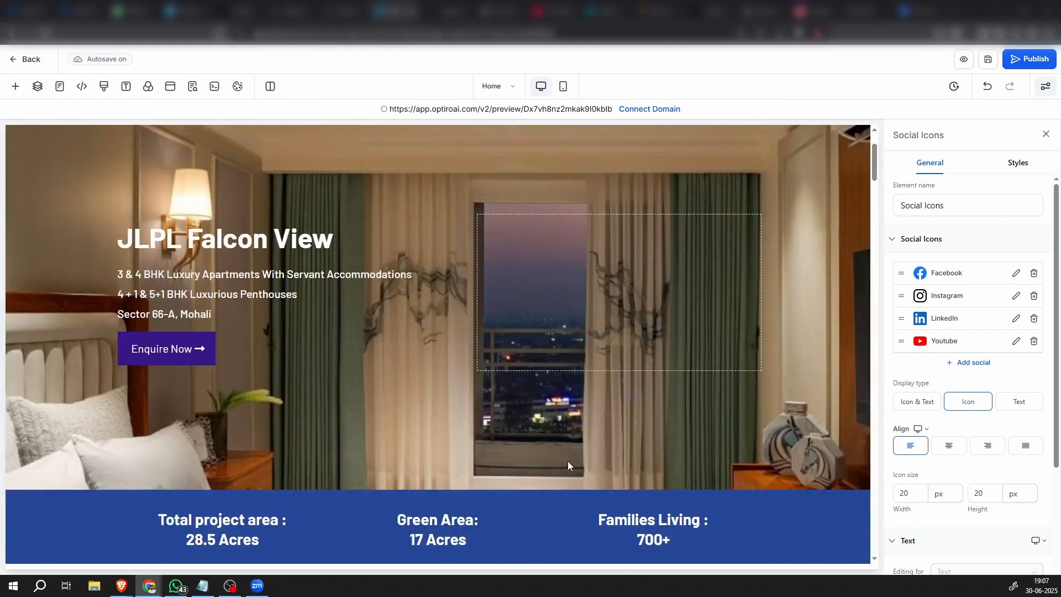
{"action": "scroll", "coordinate": [568, 461], "scroll_direction": "up", "scroll_amount": 2}
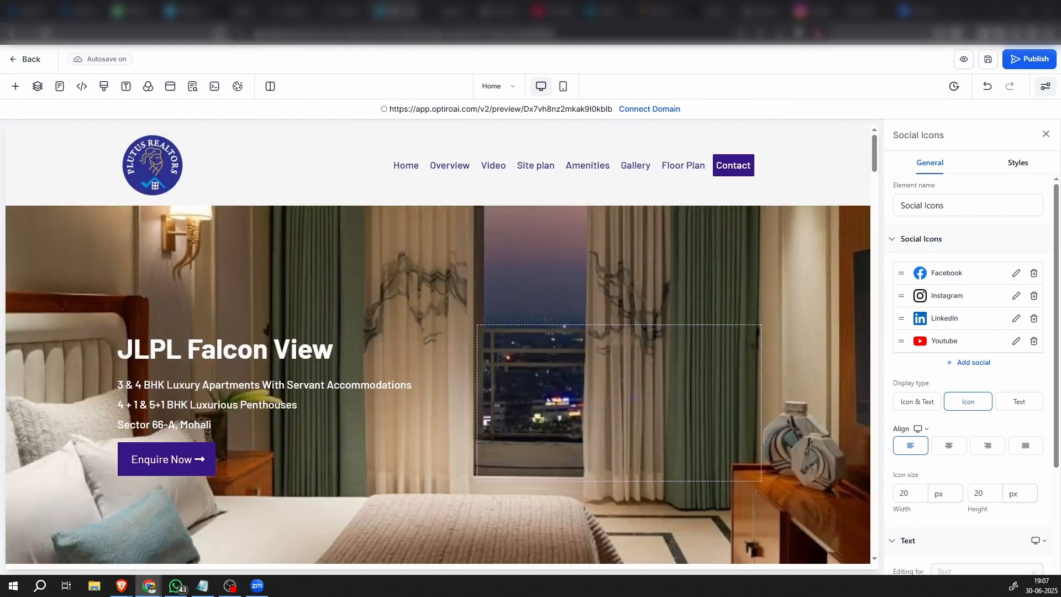